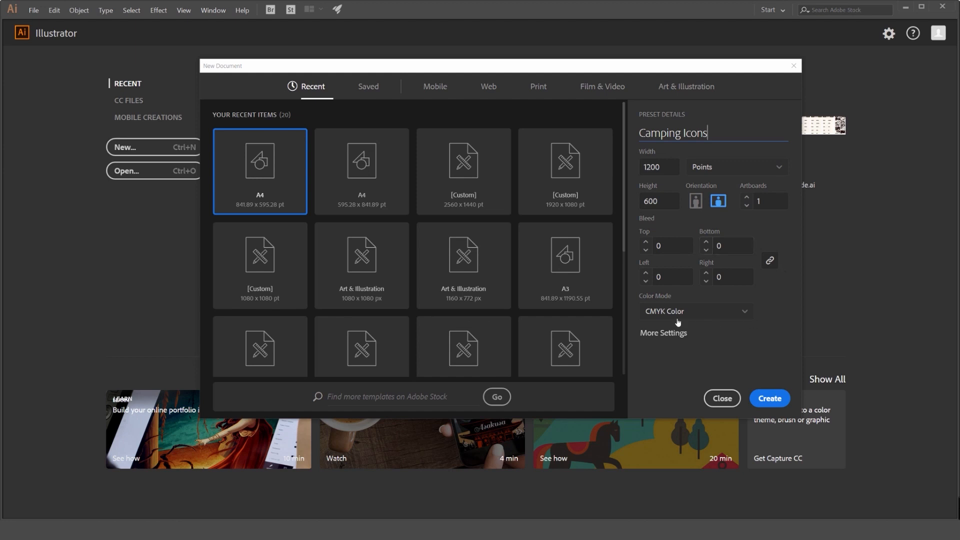
Create the Camping Icons document in CMYK Color mode and hide the floating Transparency settings.
left_click(719, 312)
left_click(717, 314)
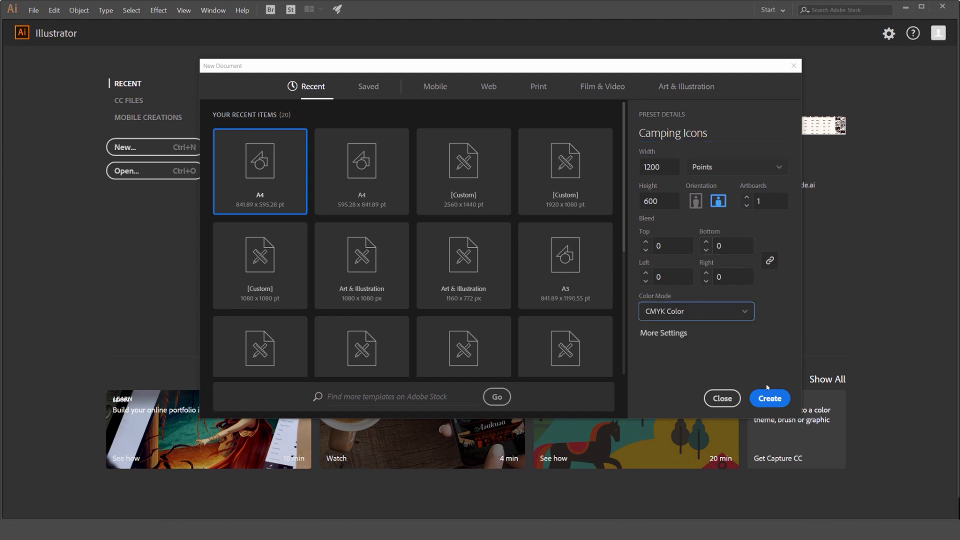
left_click(769, 398)
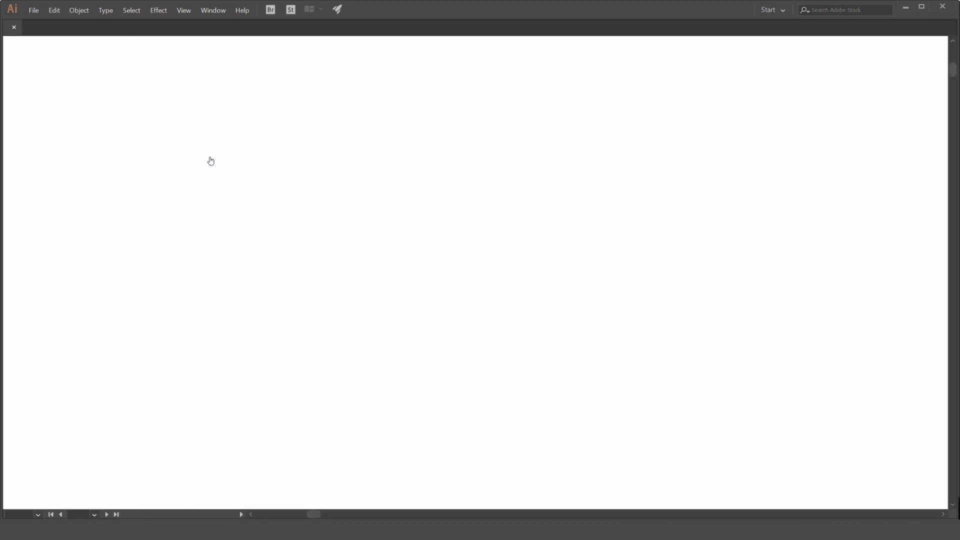
scroll(520, 200, "down", 2)
left_click_drag(535, 184, 445, 183)
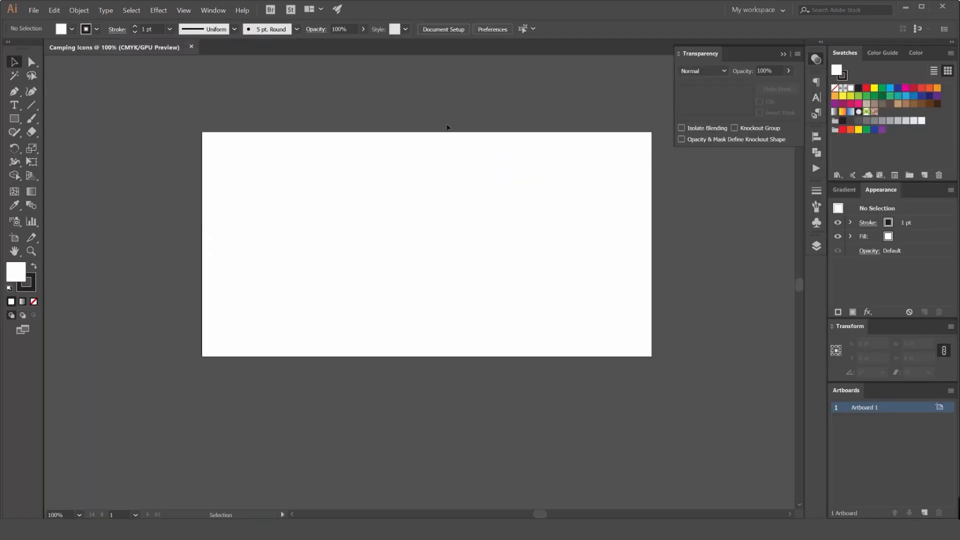
left_click(814, 60)
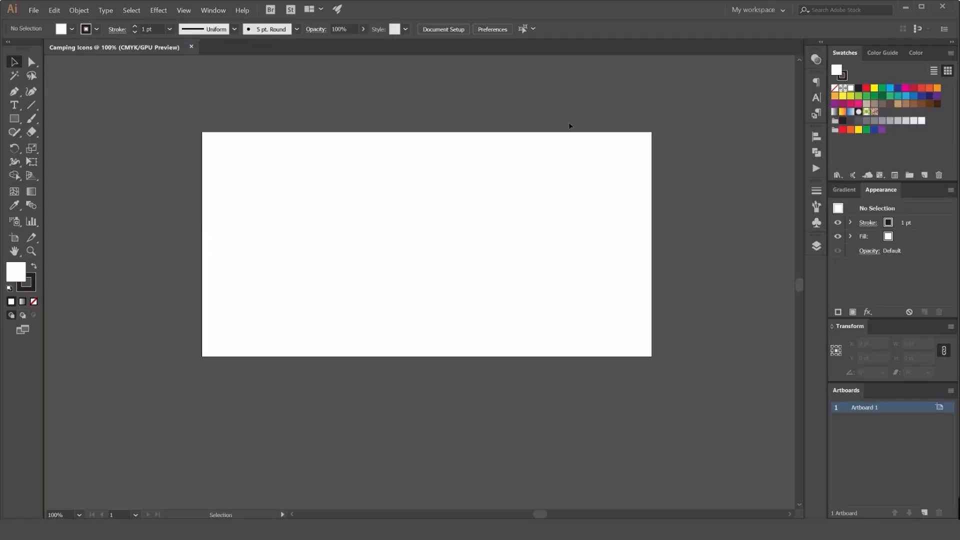
left_click_drag(571, 124, 565, 145)
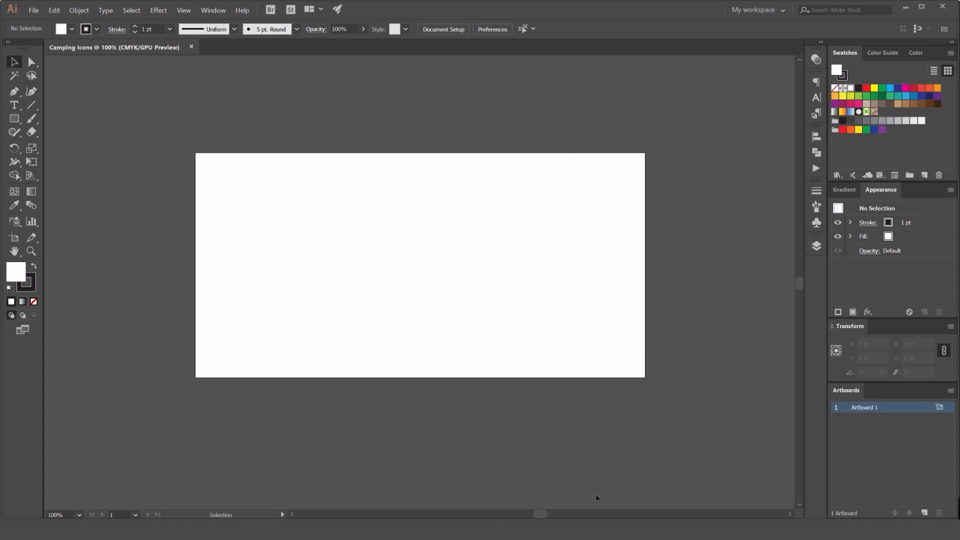
Switch to Chrome and search Google Images for "tent" in a new tab.
key("alt+Tab")
key("ctrl+t")
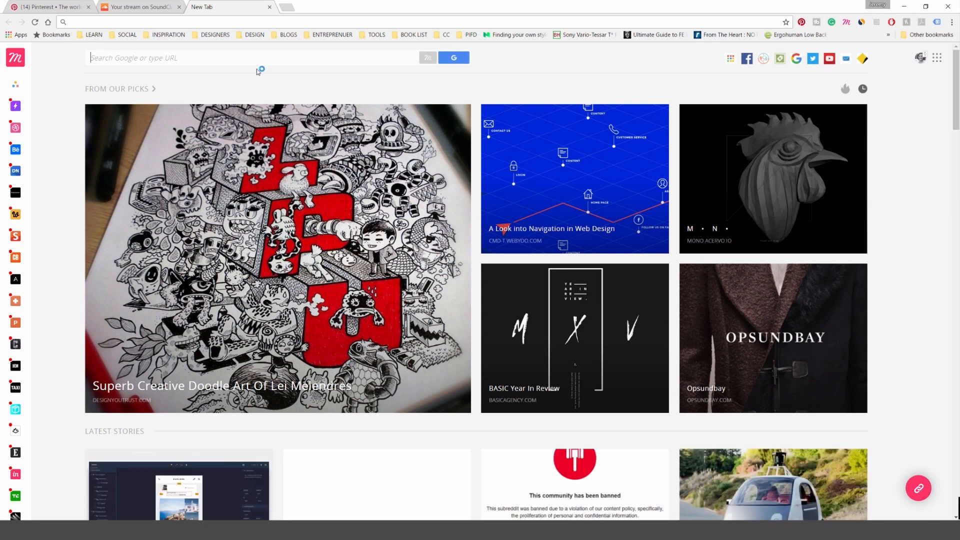
type("ten")
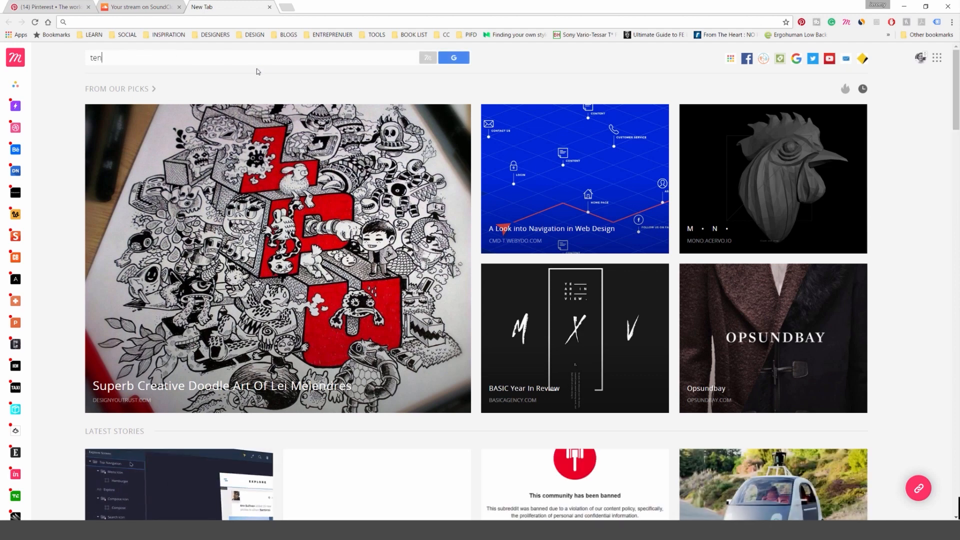
type("t")
key("Return")
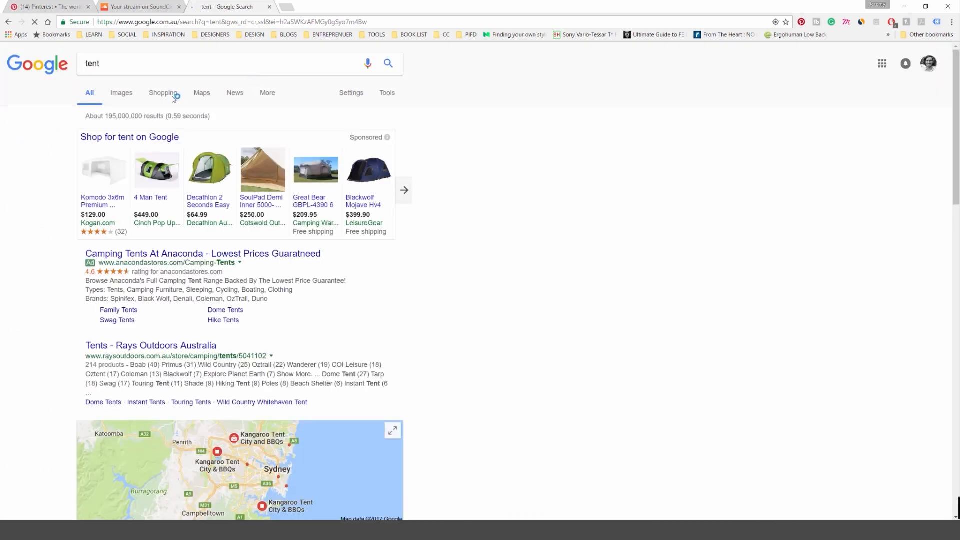
left_click(124, 96)
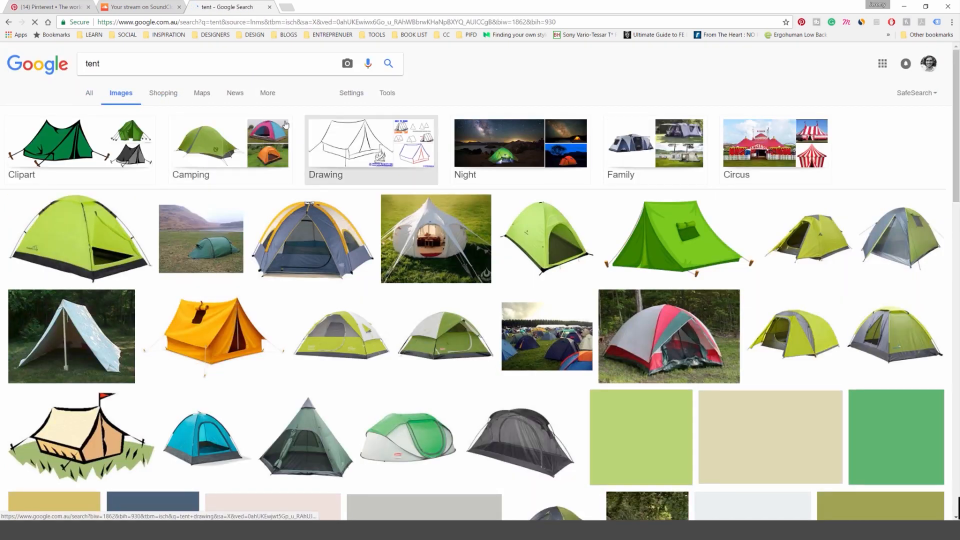
Open the photo of the white wedge tent from the image results and copy it.
left_click(91, 340)
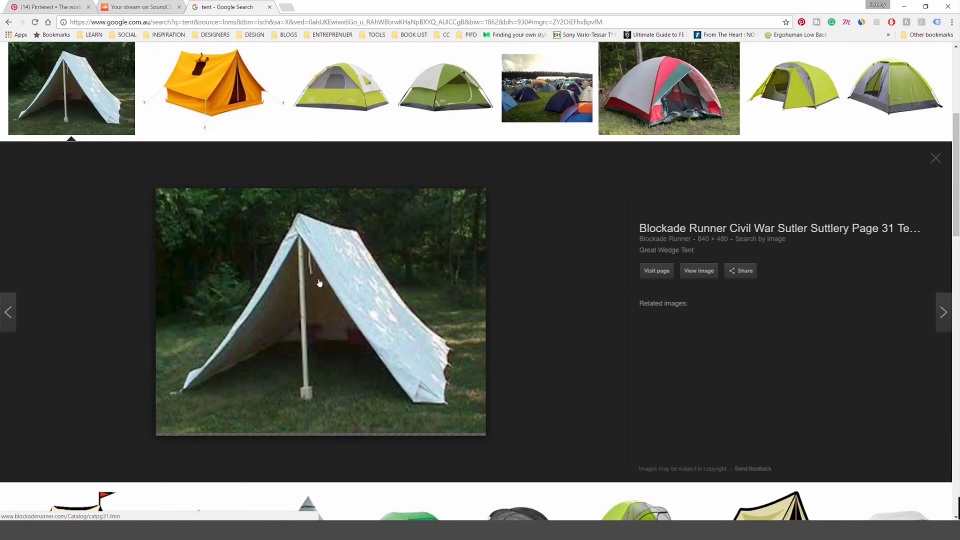
right_click(318, 277)
left_click(355, 370)
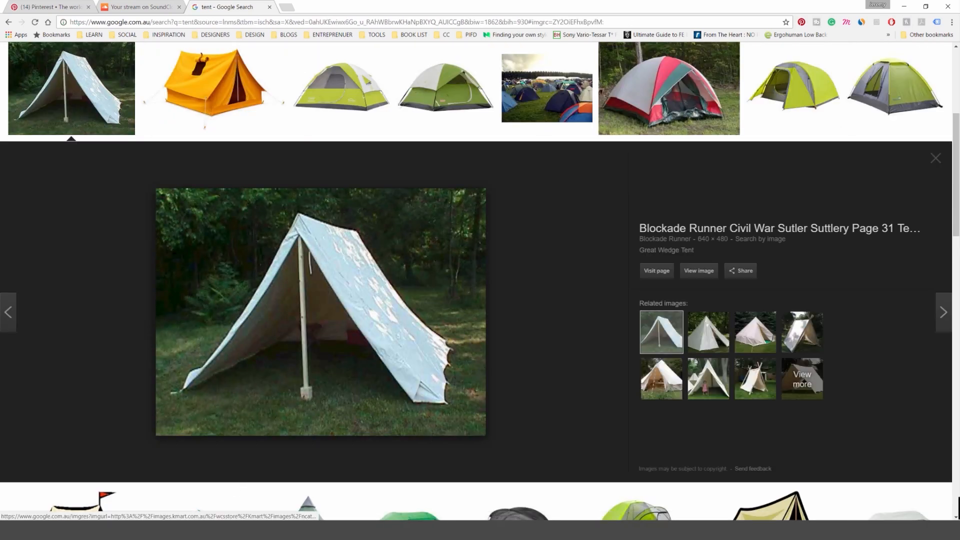
Paste the tent photo into the Illustrator document, scale it down to about half size and place it near the artboard's left edge.
key("alt+Tab")
key("ctrl+v")
left_click_drag(469, 280, 450, 263)
left_click_drag(521, 175, 401, 264)
left_click_drag(350, 308, 300, 250)
left_click(577, 448)
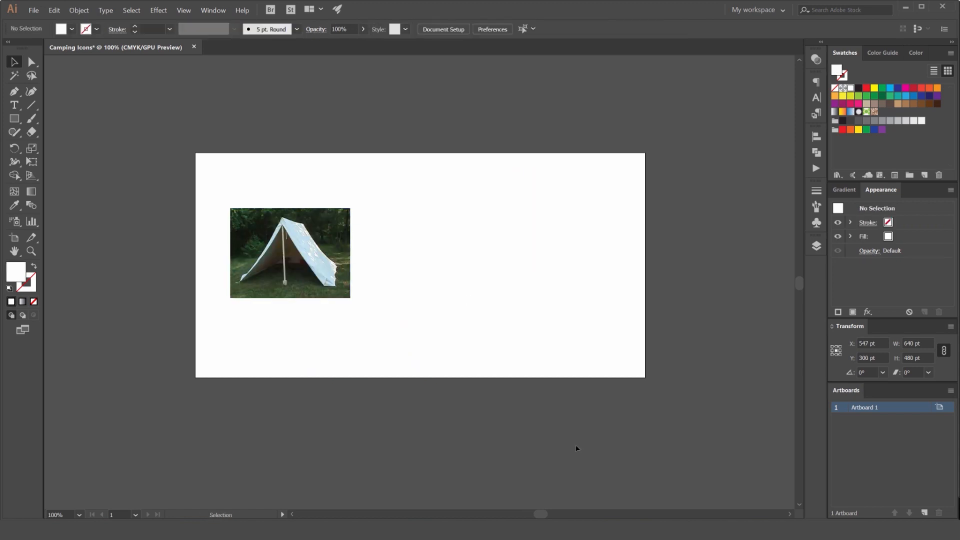
Switch back to Chrome and replace the image search with "lantern".
key("alt+Tab")
scroll(347, 241, "down", 1)
scroll(346, 241, "up", 6)
double_click(130, 69)
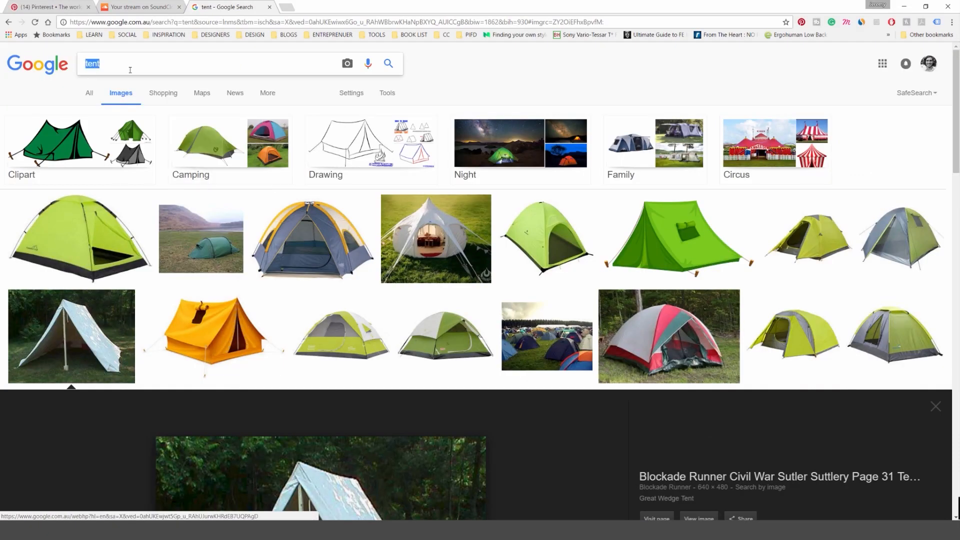
type("lantern")
key("Return")
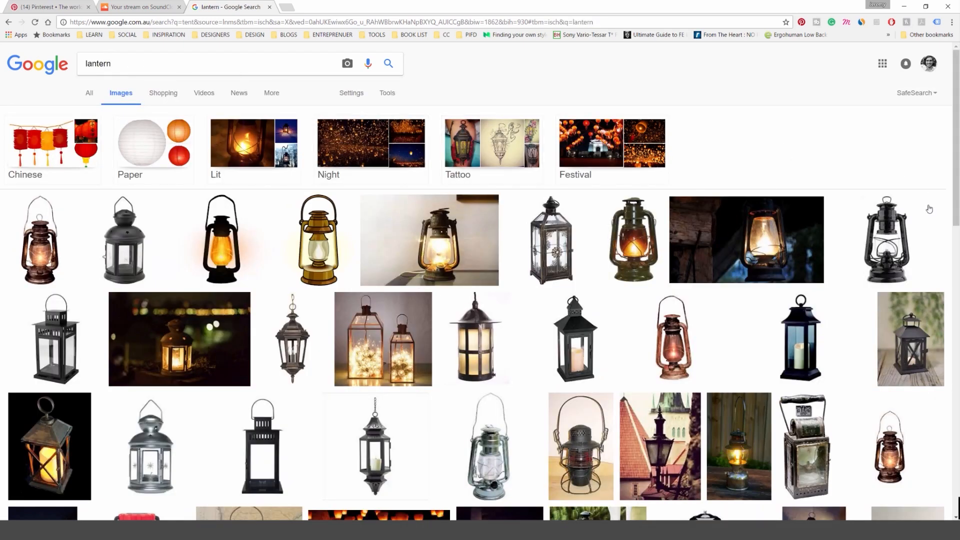
Open the black Feuerhand lantern photo from the image results and copy it.
left_click(885, 220)
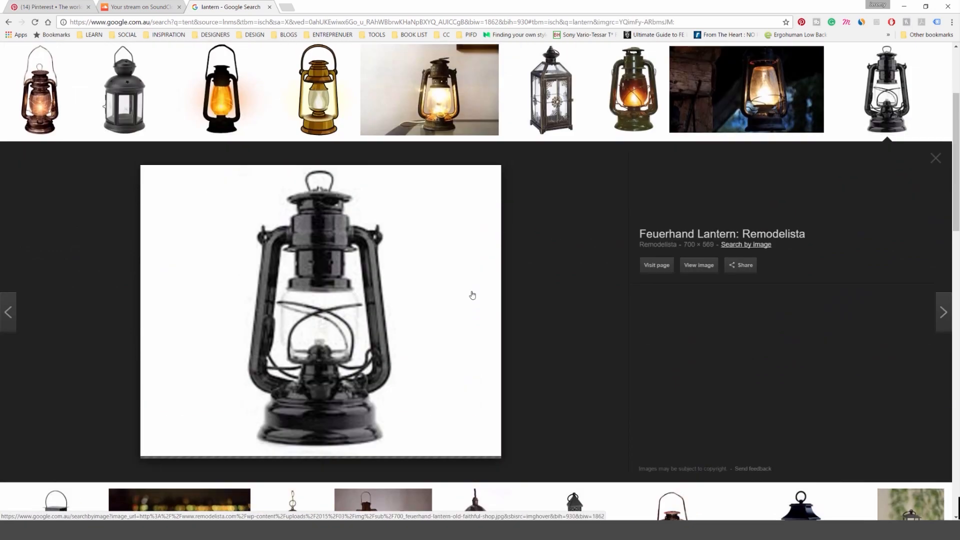
right_click(318, 260)
left_click(359, 353)
Paste the lantern photo into the Illustrator document, shrink it and place it to the right of the tent.
key("alt+Tab")
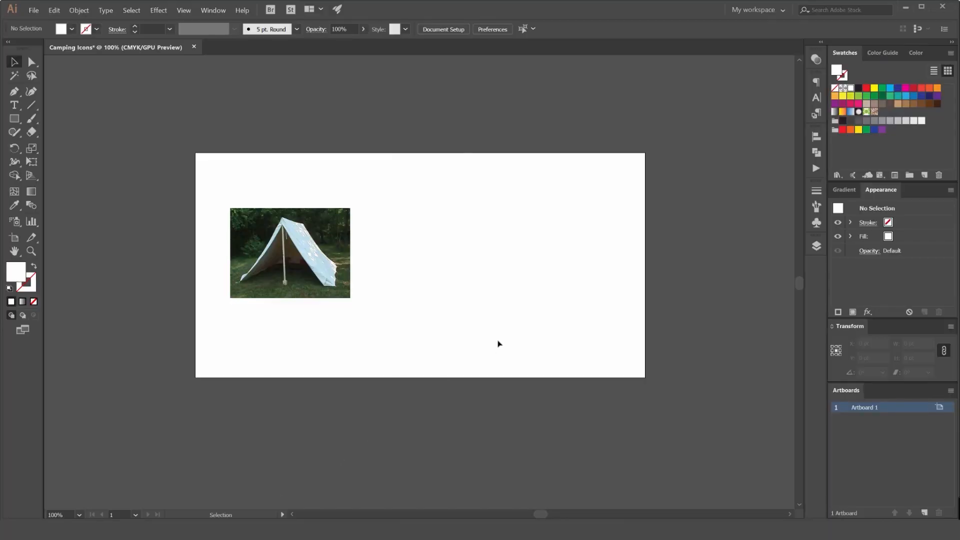
key("ctrl+v")
left_click_drag(437, 275, 437, 246)
left_click(484, 266)
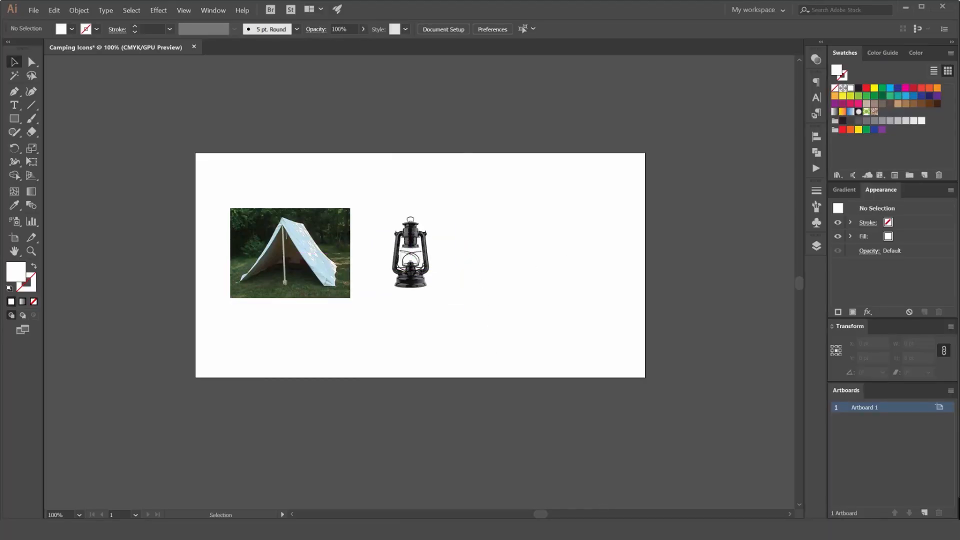
Switch back to Chrome and replace the image search with "sleeping bag".
key("alt+Tab")
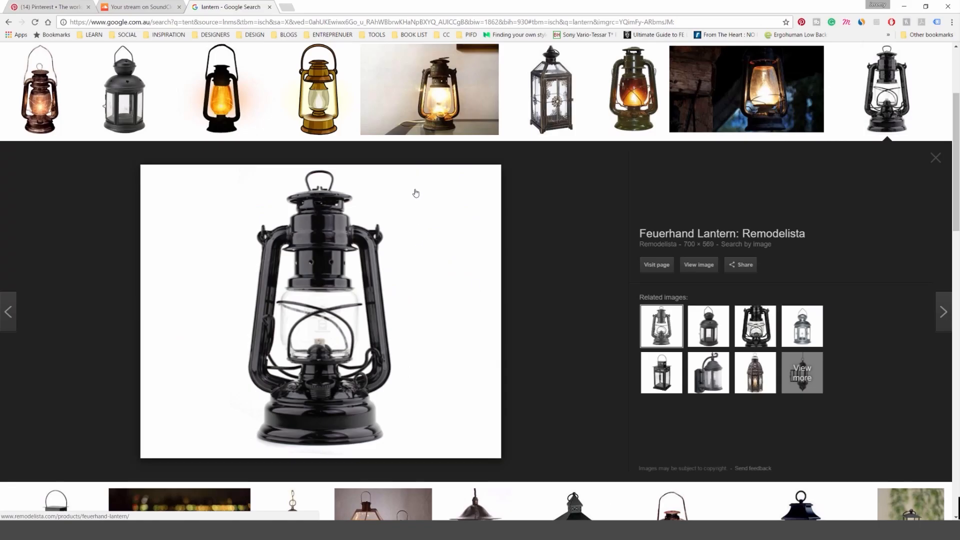
scroll(416, 193, "up", 3)
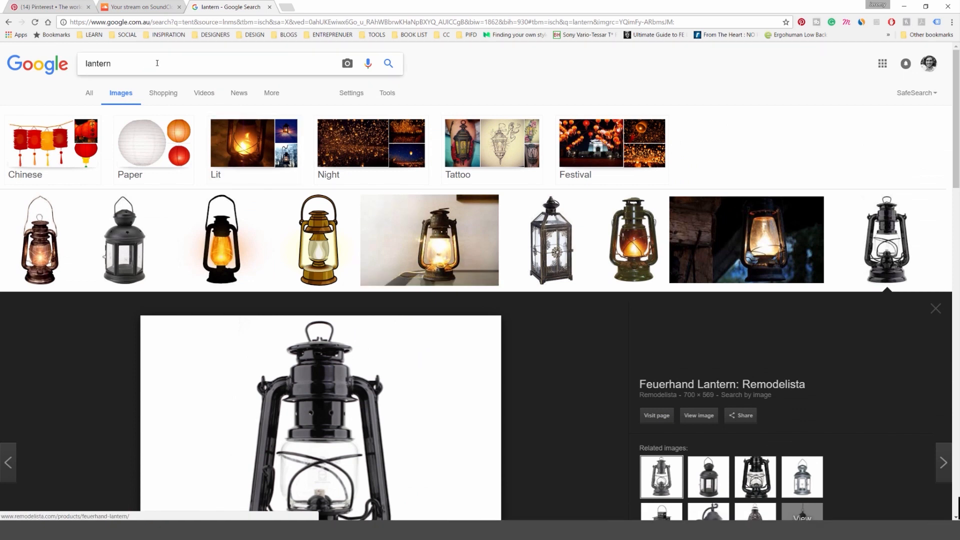
left_click_drag(158, 60, 64, 72)
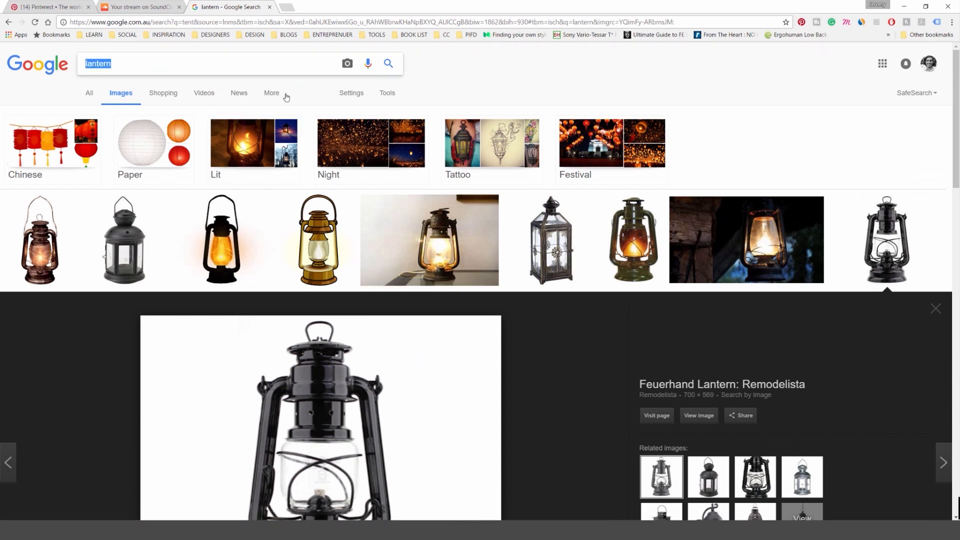
key("BackSpace")
type("sleeping bag")
key("Return")
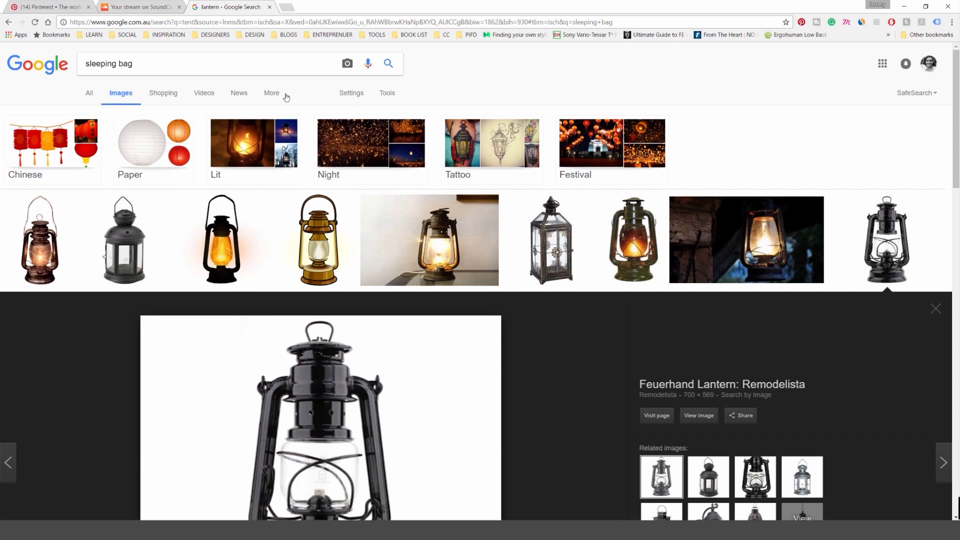
Look through the sleeping bag images and copy the navy and green mummy-shaped one.
scroll(388, 193, "down", 3)
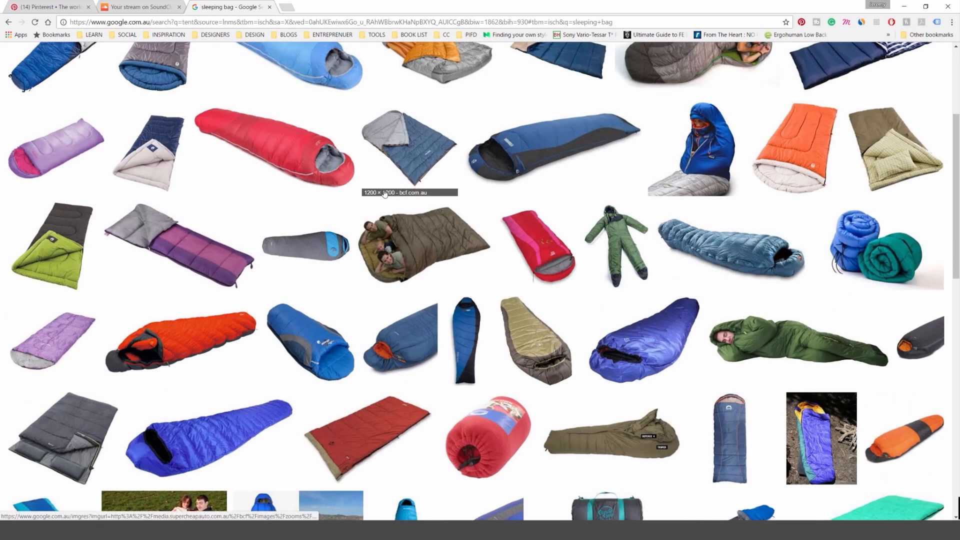
scroll(386, 184, "down", 2)
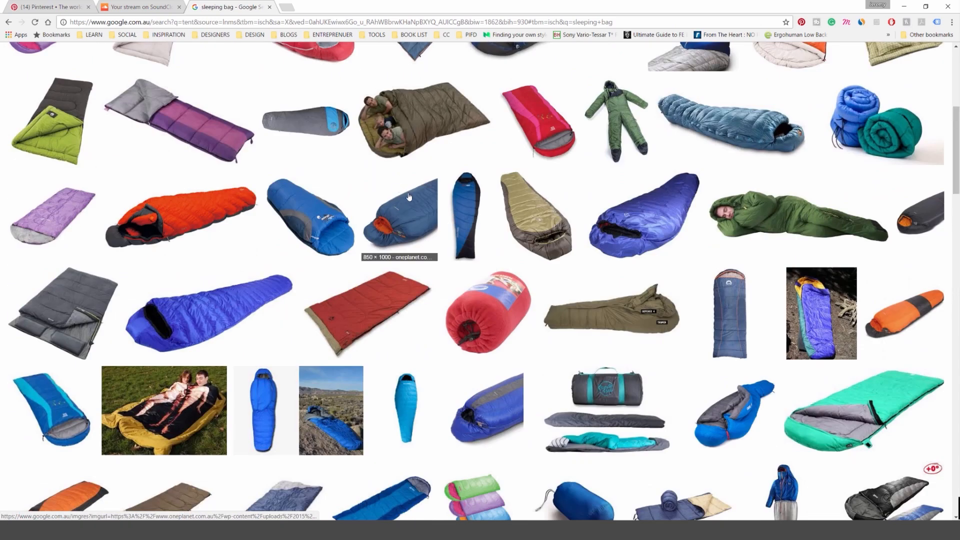
scroll(410, 210, "down", 1)
scroll(412, 230, "down", 1)
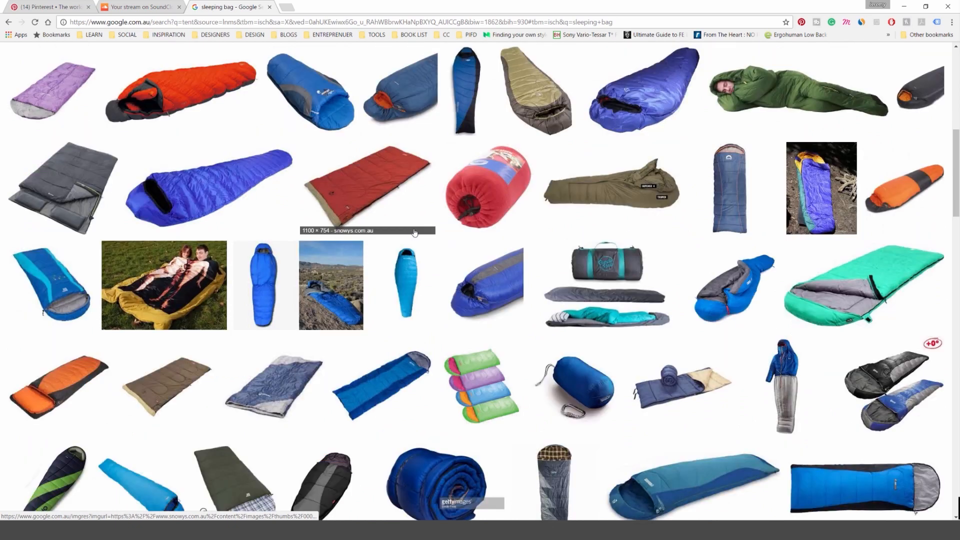
scroll(440, 235, "down", 3)
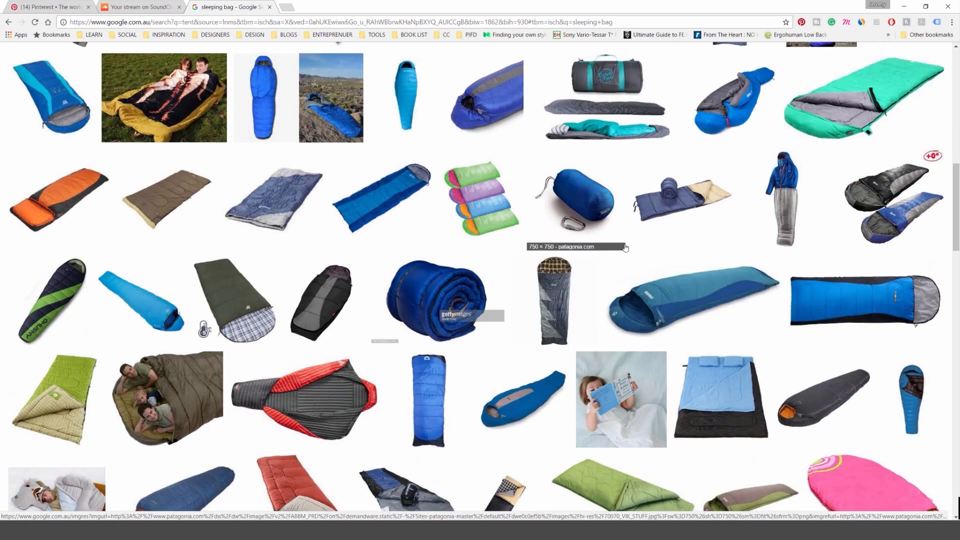
right_click(76, 366)
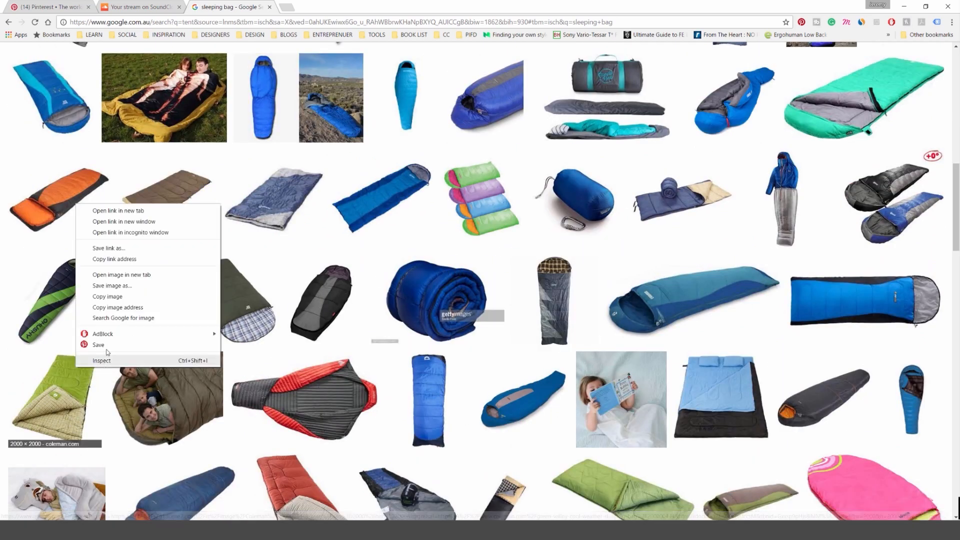
left_click(108, 299)
Paste the sleeping bag image into the Illustrator document and place it to the right of the lantern.
key("alt+Tab")
key("ctrl+v")
left_click_drag(458, 263, 526, 235)
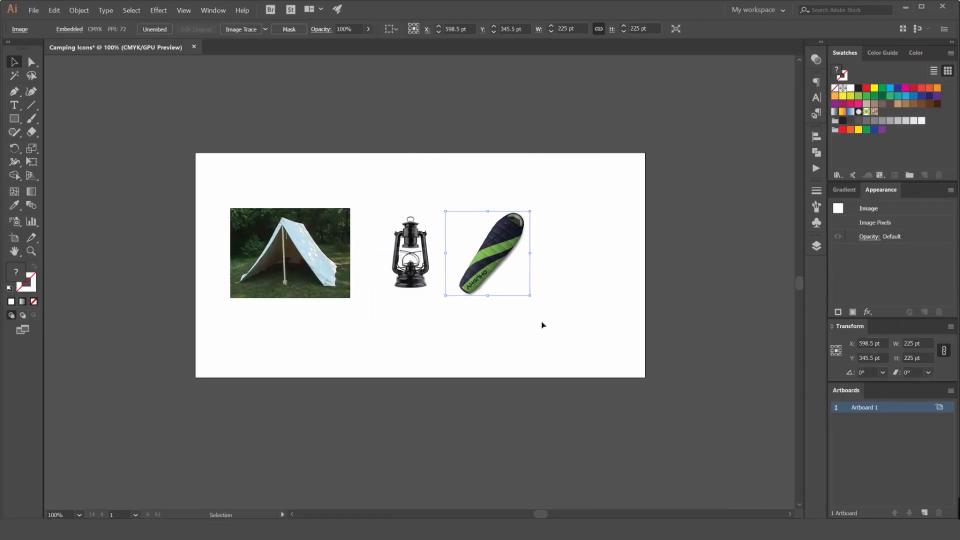
Switch back to Chrome and replace the image search with "camping rucksack".
key("alt+Tab")
scroll(480, 280, "up", 5)
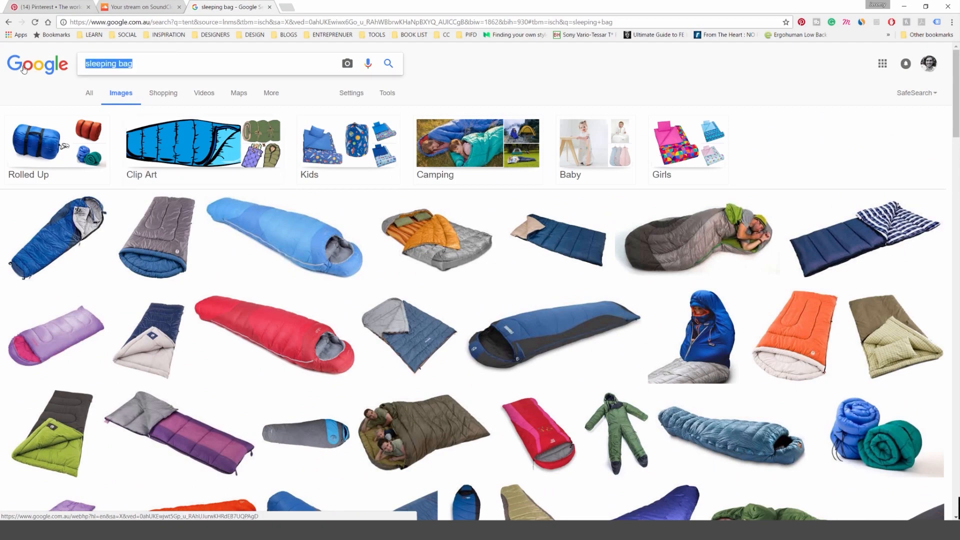
key("BackSpace")
type("c")
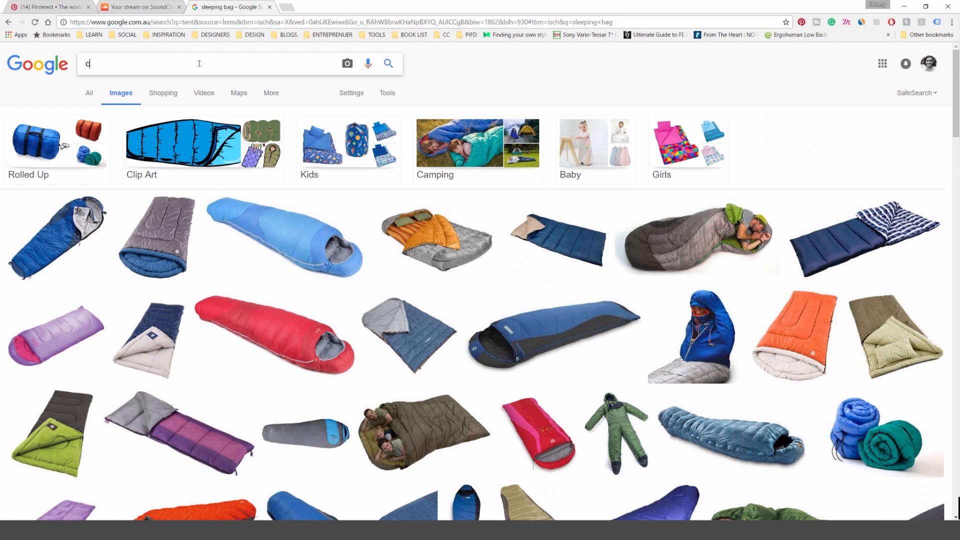
type("amping rucksa")
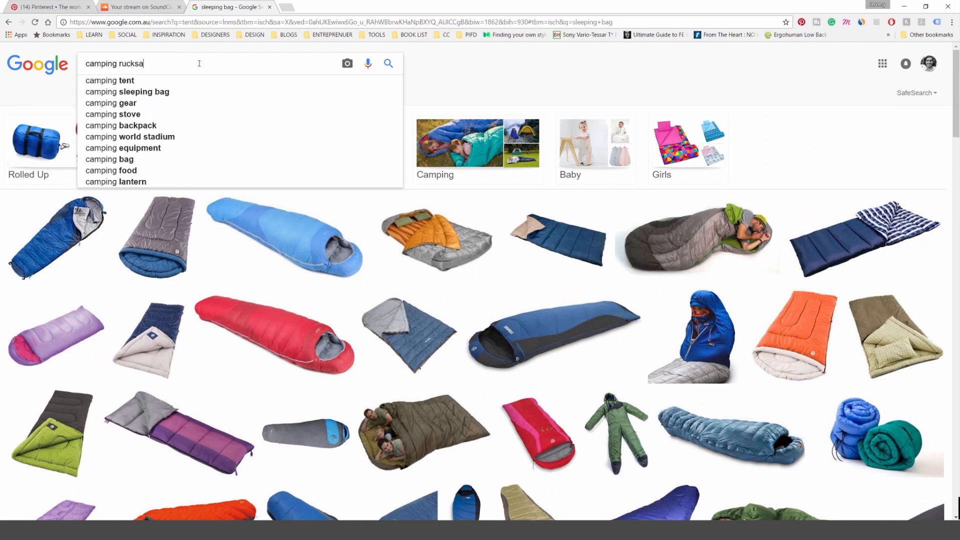
type("ck")
key("Return")
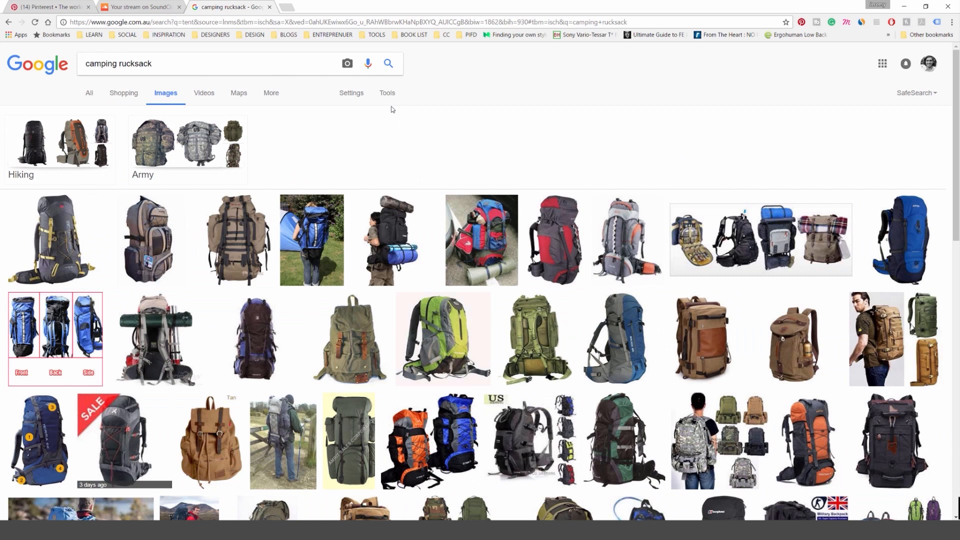
Open the brown canvas rucksack with the leather front pocket from the image results and copy it.
left_click(737, 316)
right_click(359, 304)
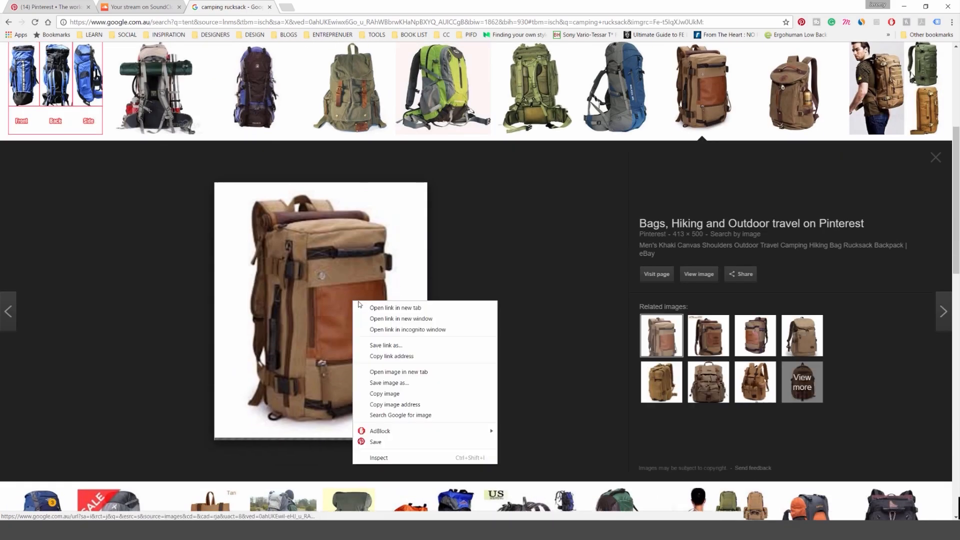
left_click(385, 394)
Paste the rucksack image into the Illustrator document, scale it to 206.5 × 250 pt and place it right of the sleeping bag.
key("alt+Tab")
key("ctrl+v")
left_click_drag(422, 308, 577, 253)
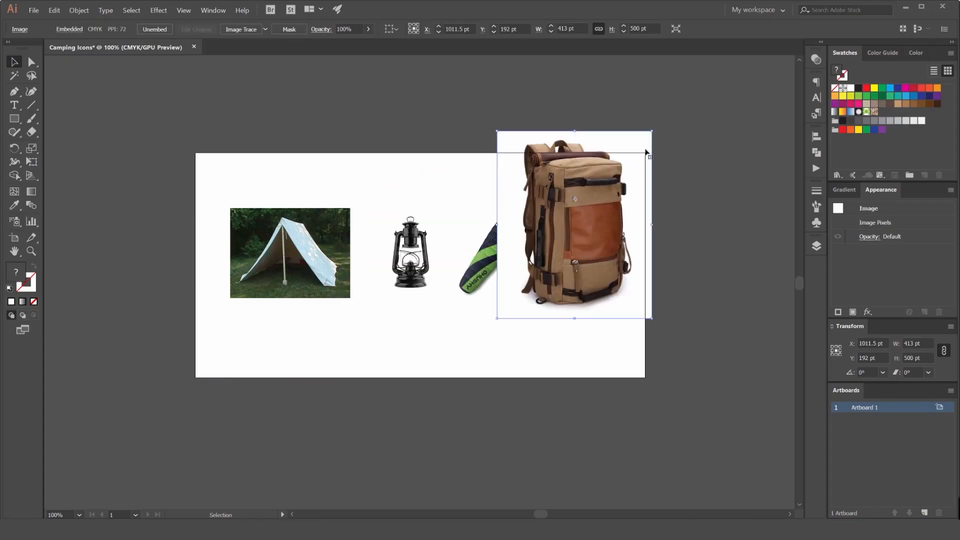
left_click_drag(650, 133, 574, 225)
left_click_drag(516, 261, 568, 256)
Adjust the positions of the sleeping bag, lantern and rucksack so the four reference photos form an evenly spaced row.
left_click_drag(502, 252, 489, 252)
left_click_drag(426, 250, 413, 250)
left_click_drag(587, 249, 575, 244)
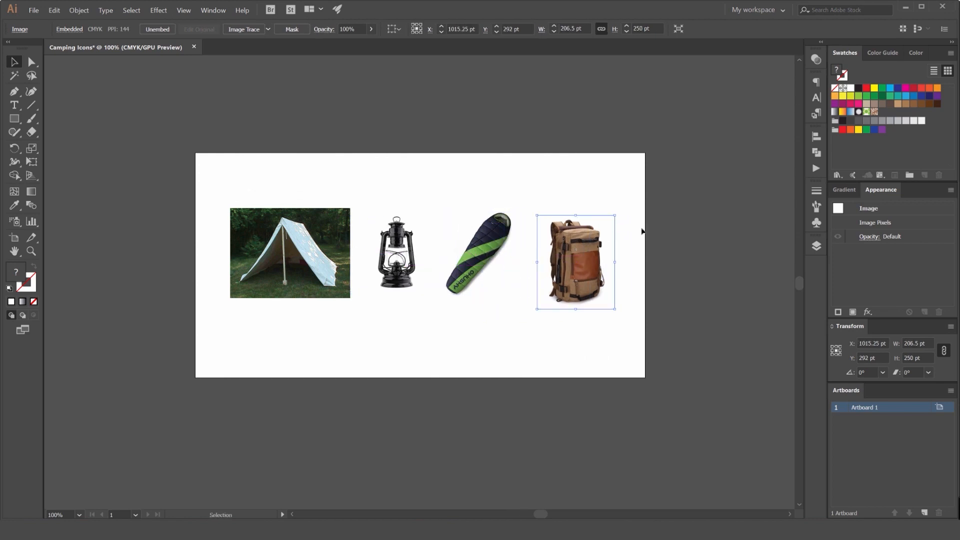
left_click_drag(643, 229, 567, 228)
left_click_drag(523, 261, 522, 257)
left_click_drag(637, 227, 262, 280)
left_click_drag(337, 290, 378, 300)
left_click(487, 410)
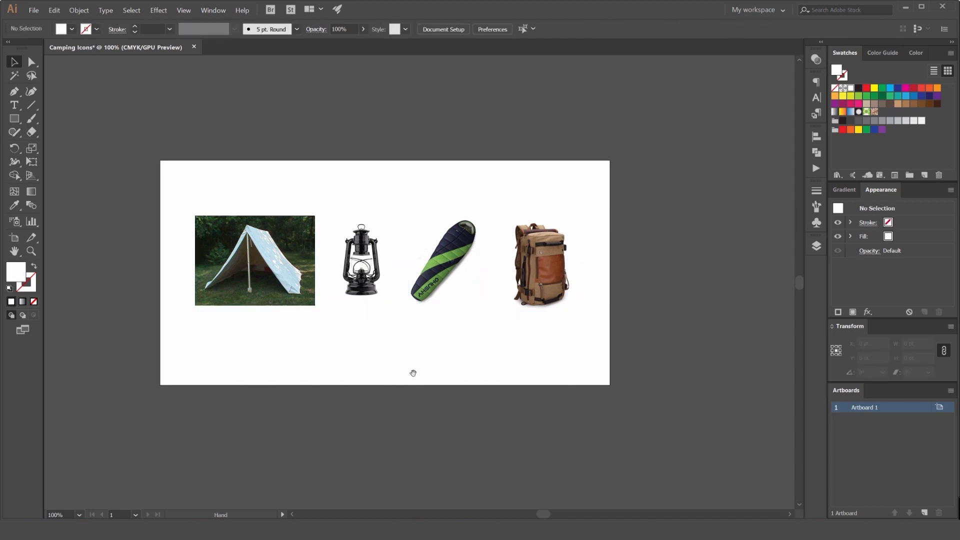
Move the four reference photos off the artboard, placing them above it scaled down as a row.
left_click_drag(336, 381, 384, 354)
left_click_drag(658, 150, 310, 258)
left_click_drag(375, 253, 433, 161)
left_click_drag(658, 110, 608, 123)
left_click(685, 113)
mouse_move(367, 234)
left_mouse_down()
mouse_move(317, 233)
mouse_move(351, 225)
left_mouse_up()
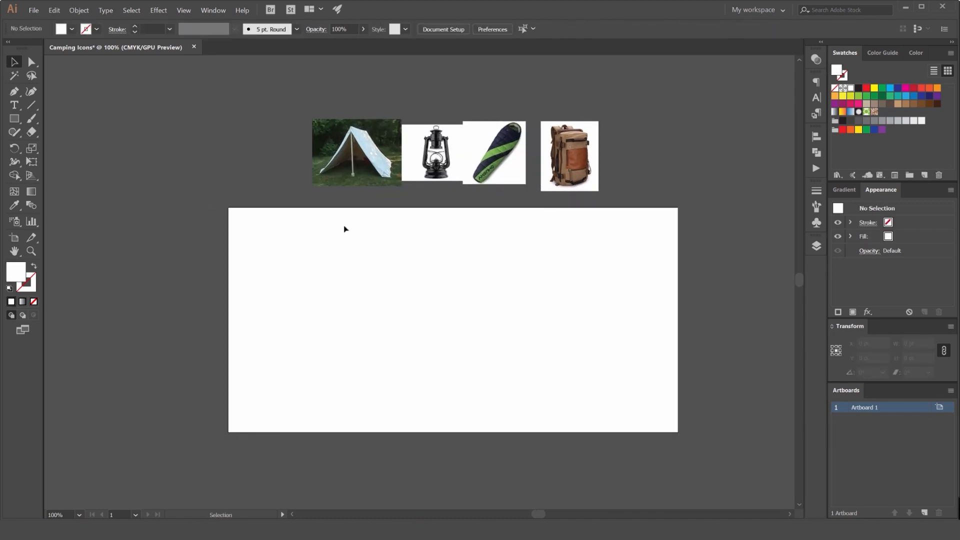
scroll(344, 259, "up", 2)
key("m")
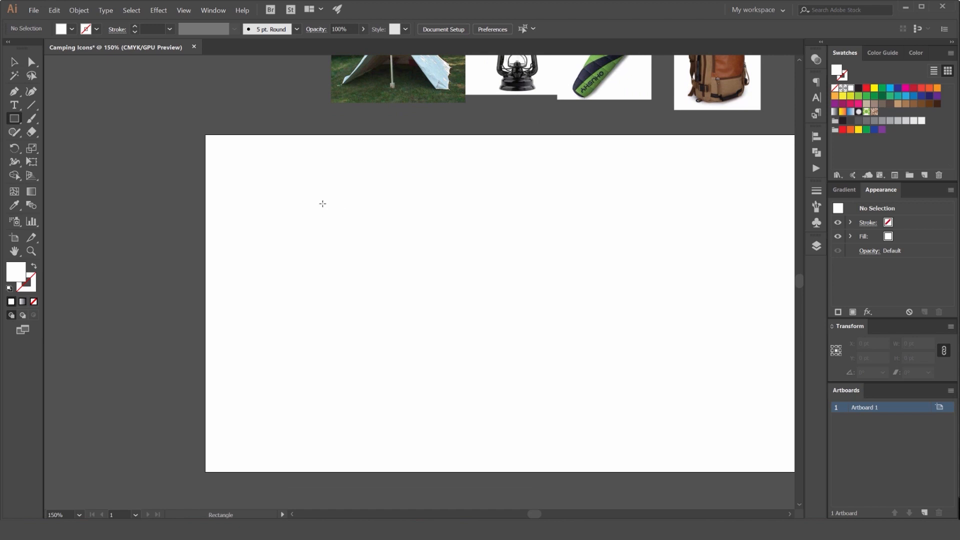
left_click(14, 120)
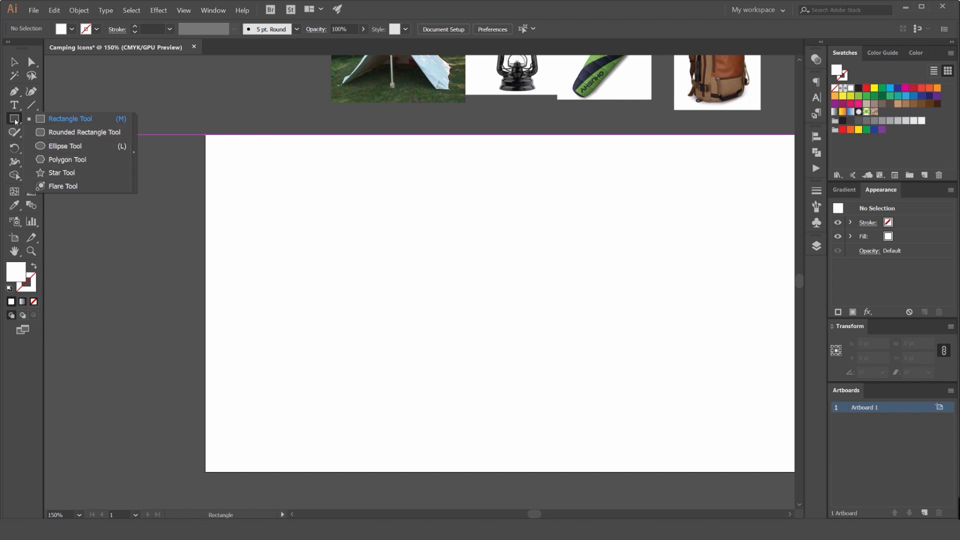
left_click(32, 106)
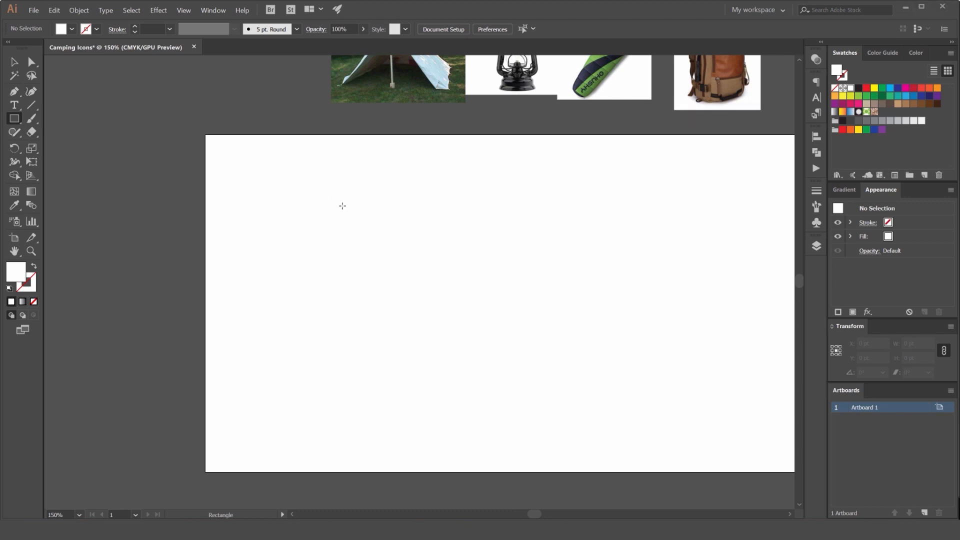
Draw an angular tent-like outline about 355 × 167 pt on the artboard with the Pen tool.
key("p")
left_click(403, 209)
left_click(326, 303)
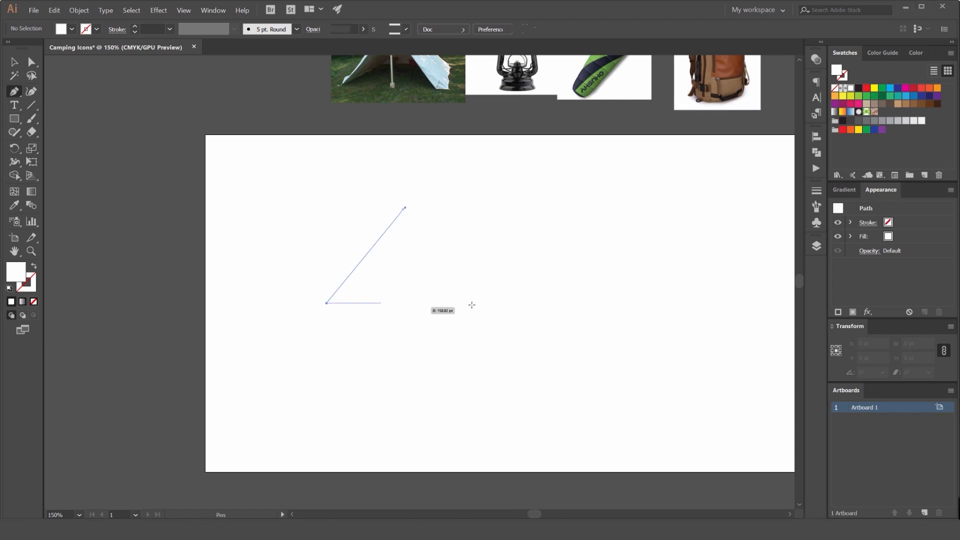
left_click(506, 302)
left_click(525, 237)
left_click(424, 209)
left_click(398, 209)
Swap the outline's fill and stroke so it has no fill, and give it a yellow stroke.
key("v")
left_click_drag(488, 189, 412, 249)
key("shift+x")
key("x")
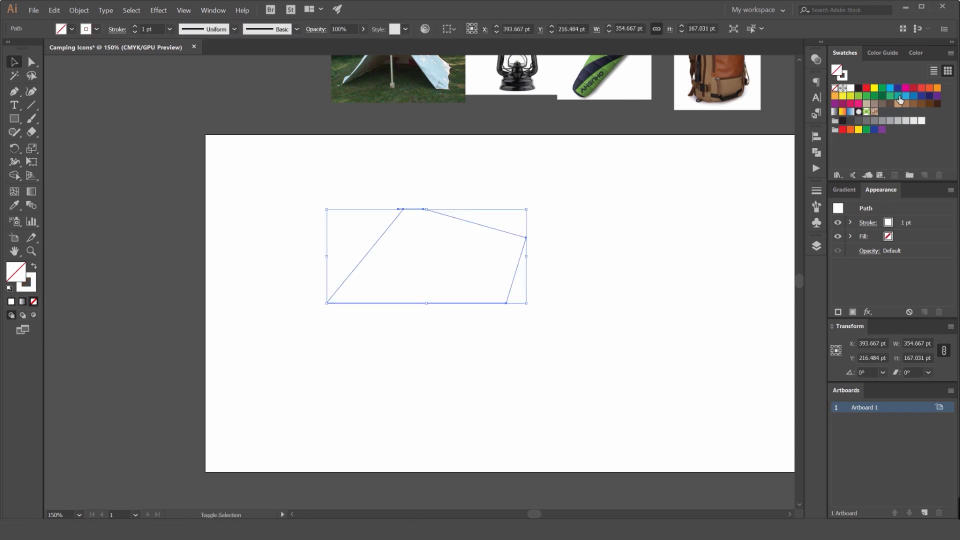
left_click(874, 89)
left_click(432, 224)
scroll(432, 224, "up", 3)
scroll(485, 188, "down", 2)
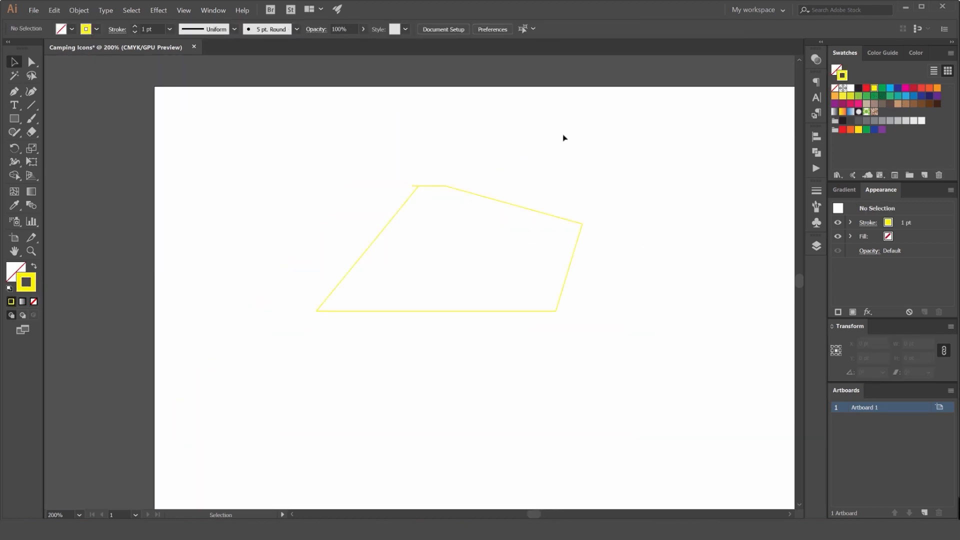
Delete the yellow angular outline from the artboard.
left_click_drag(538, 158, 413, 210)
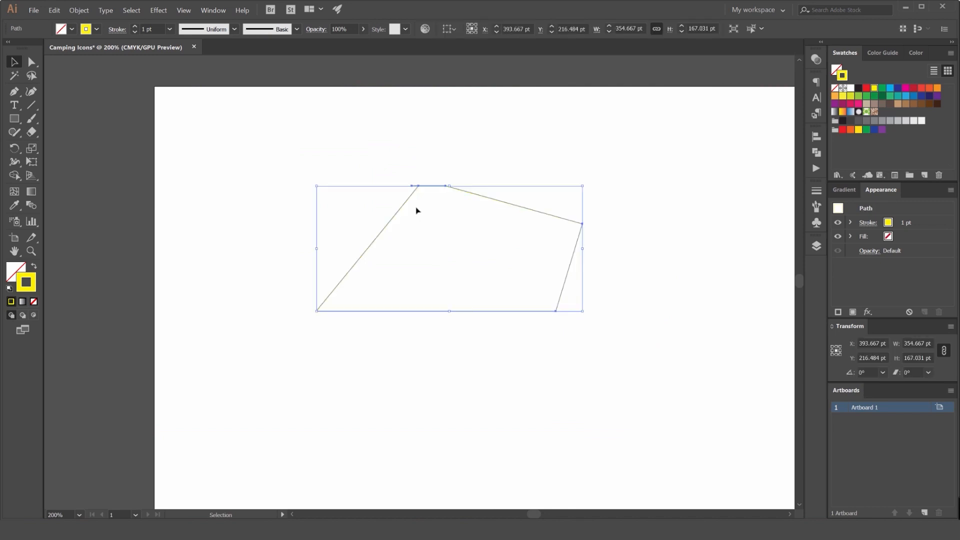
key("Delete")
scroll(554, 170, "left", 2)
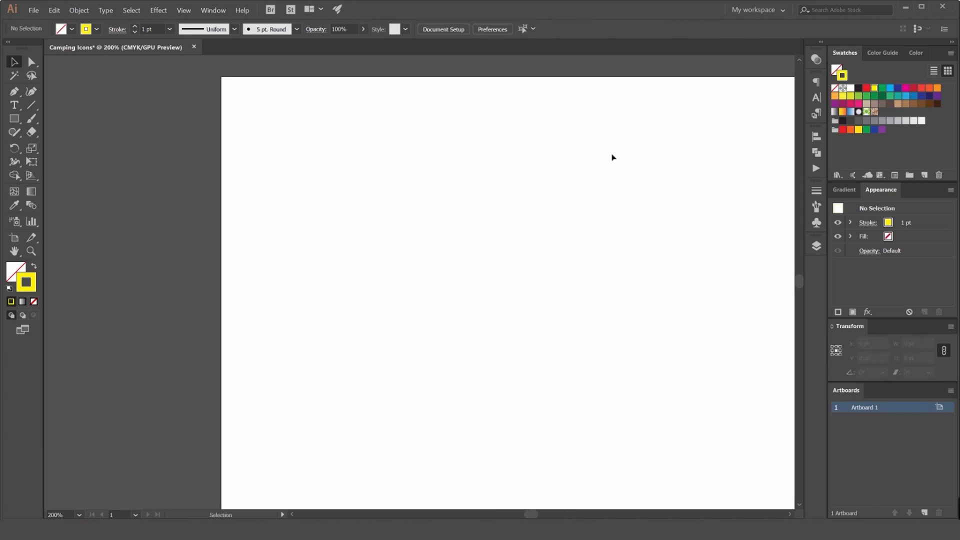
scroll(754, 128, "right", 2)
scroll(755, 128, "up", 1)
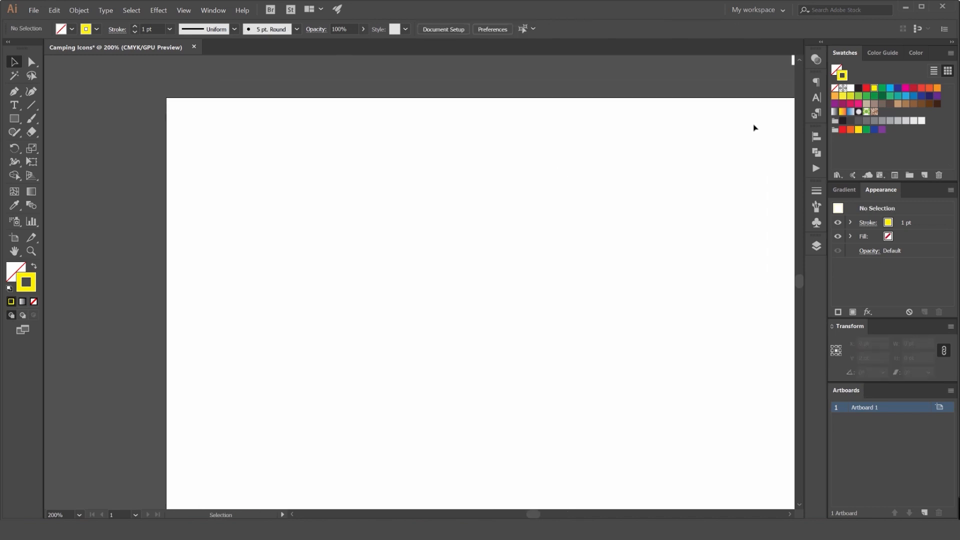
Select all unused swatches and delete them from the document.
left_click(951, 53)
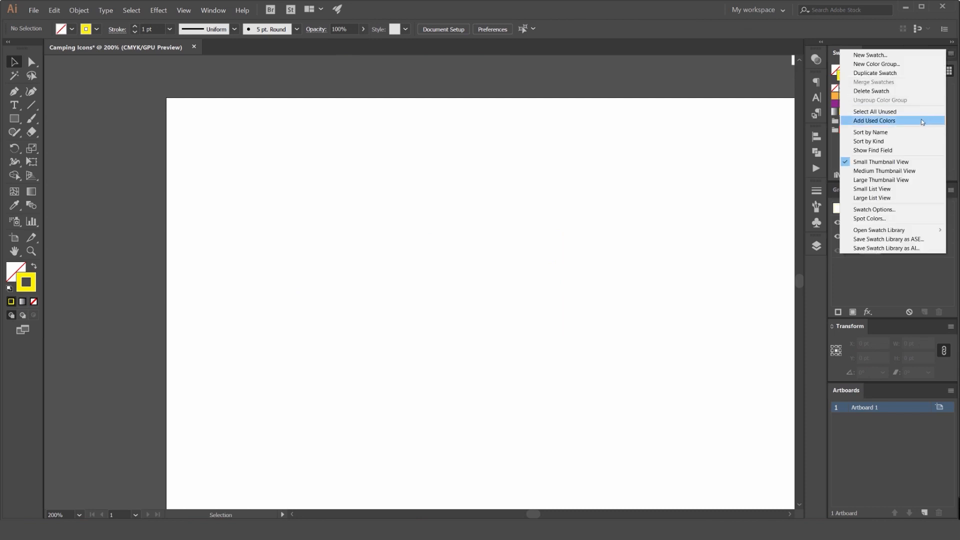
left_click(897, 115)
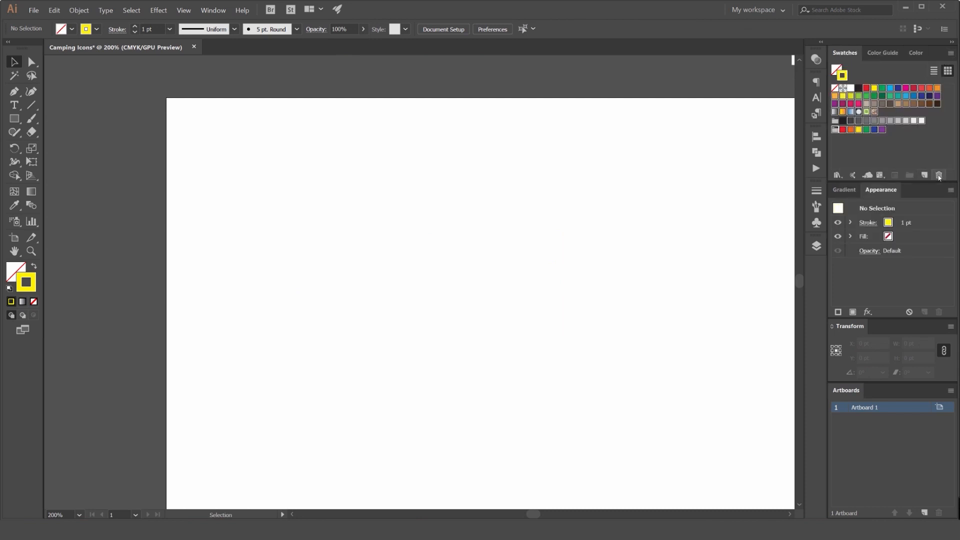
left_click(938, 175)
left_click(472, 280)
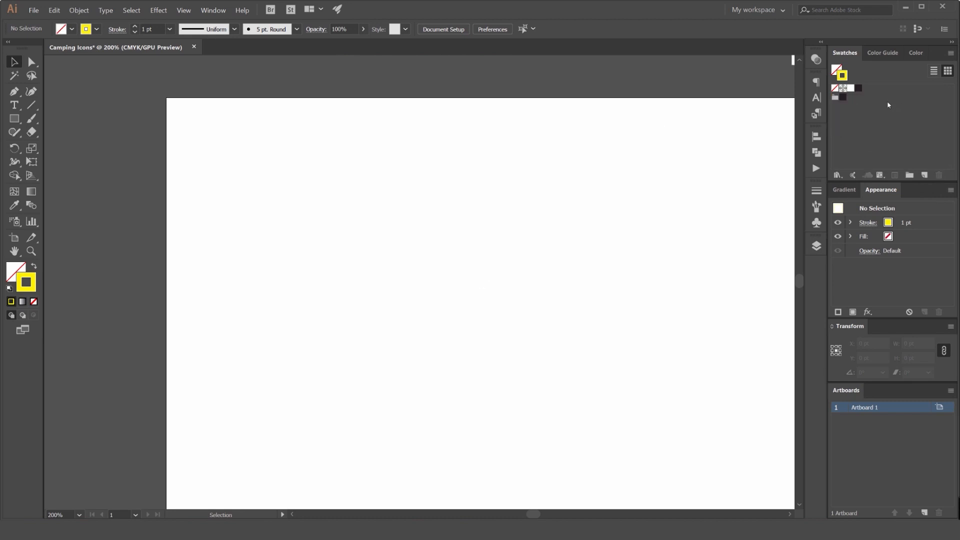
Set the stroke colour to dark navy 111C35 in the Color Picker.
double_click(845, 77)
left_click_drag(642, 126, 593, 148)
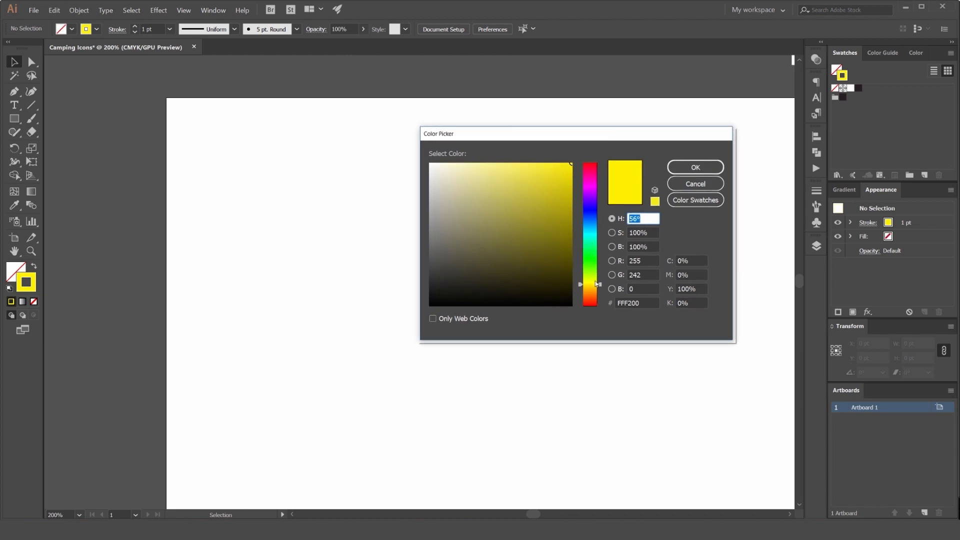
left_click_drag(592, 274, 590, 218)
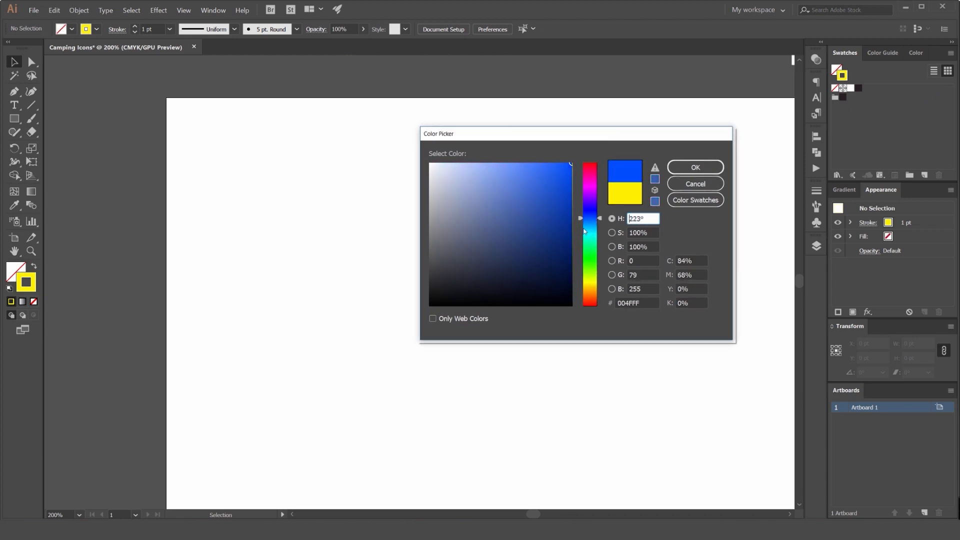
left_click(531, 265)
mouse_move(531, 266)
left_mouse_down()
mouse_move(520, 259)
mouse_move(544, 270)
mouse_move(529, 273)
left_mouse_up()
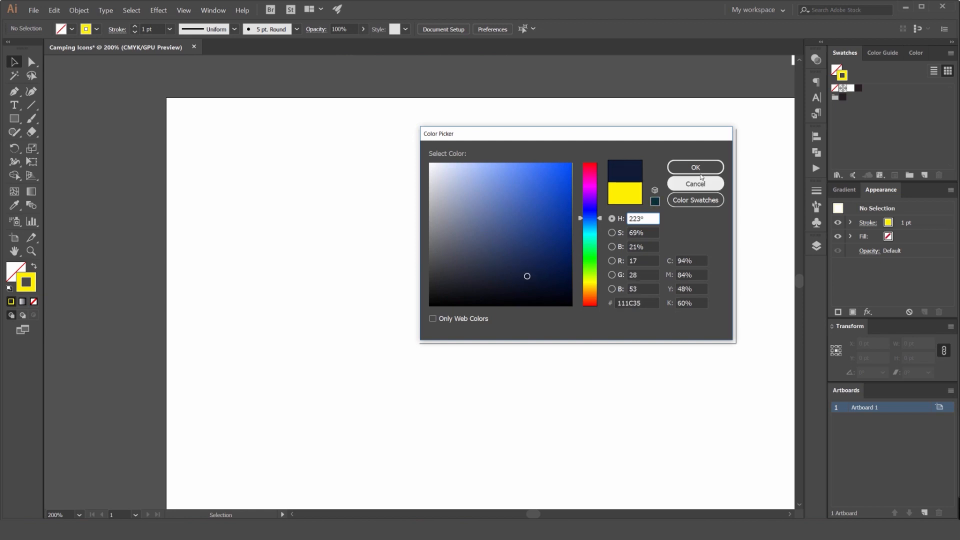
left_click(695, 167)
Save the dark navy colour as a global CMYK process swatch named Navy.
left_click(923, 175)
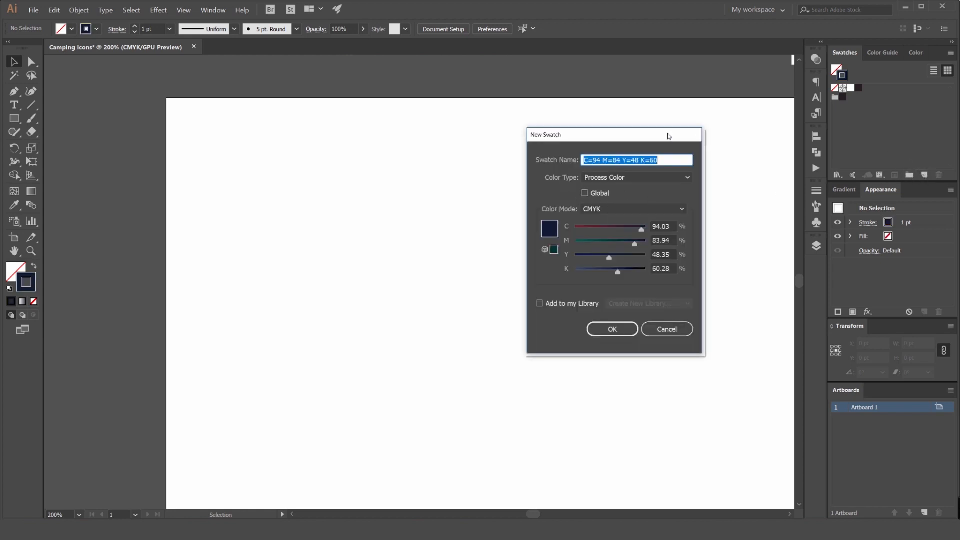
left_click_drag(668, 136, 610, 138)
type("n")
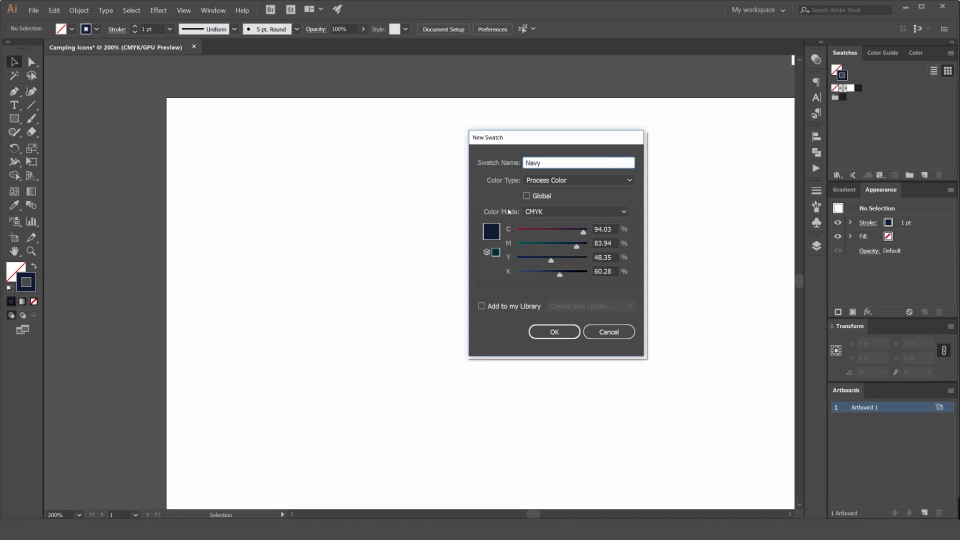
left_click(526, 197)
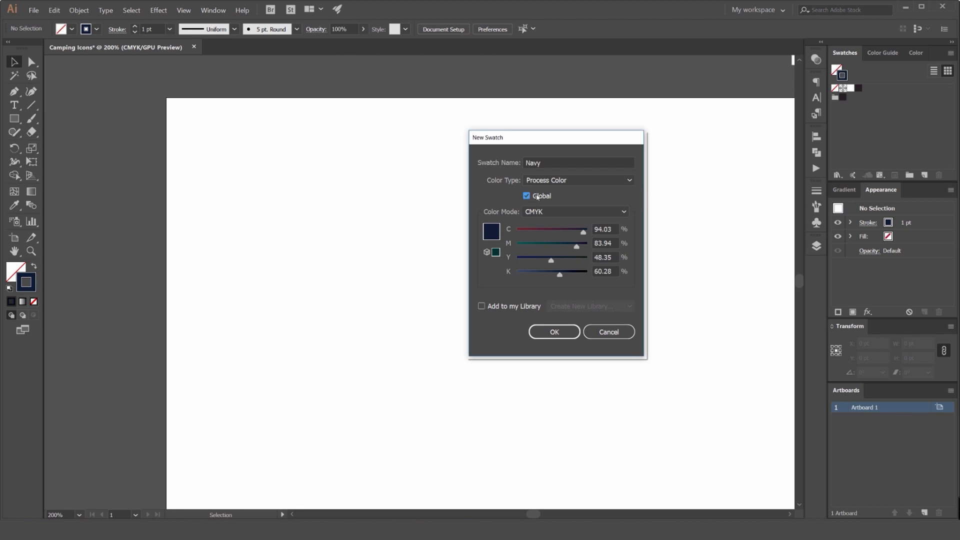
left_click(554, 332)
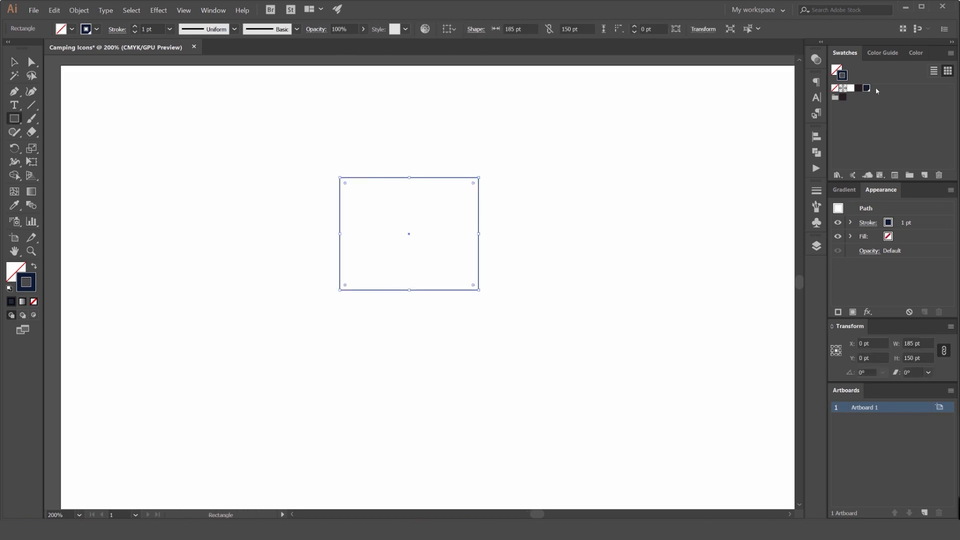
Draw a 185 × 150 pt rectangle on the artboard and give it a Navy fill with no stroke.
key("x")
key("shift+x")
key("v")
left_click(543, 162)
Edit the Navy swatch with preview on, setting magenta to 86%, yellow to 61% and black to 67%.
scroll(492, 205, "up", 2)
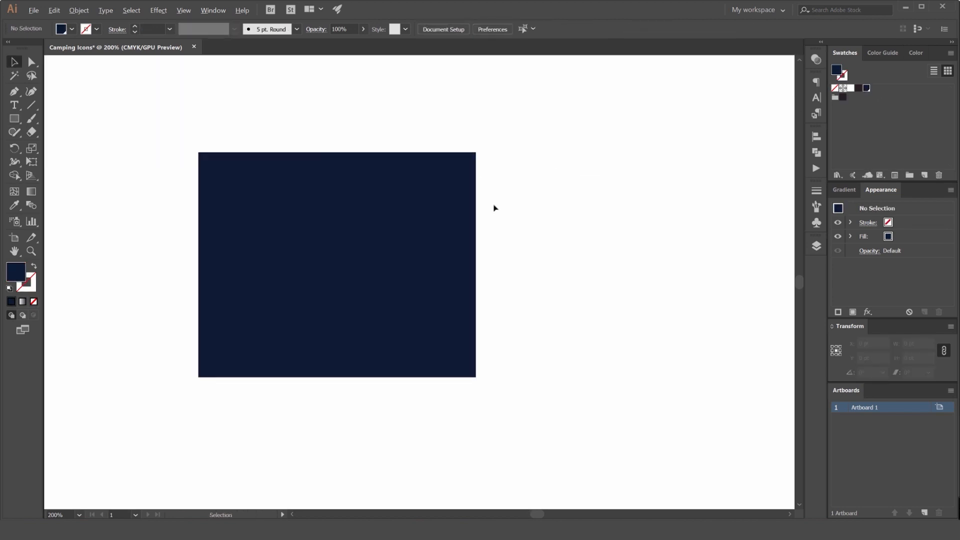
scroll(425, 253, "up", 4)
scroll(397, 271, "up", 3)
left_click(420, 260)
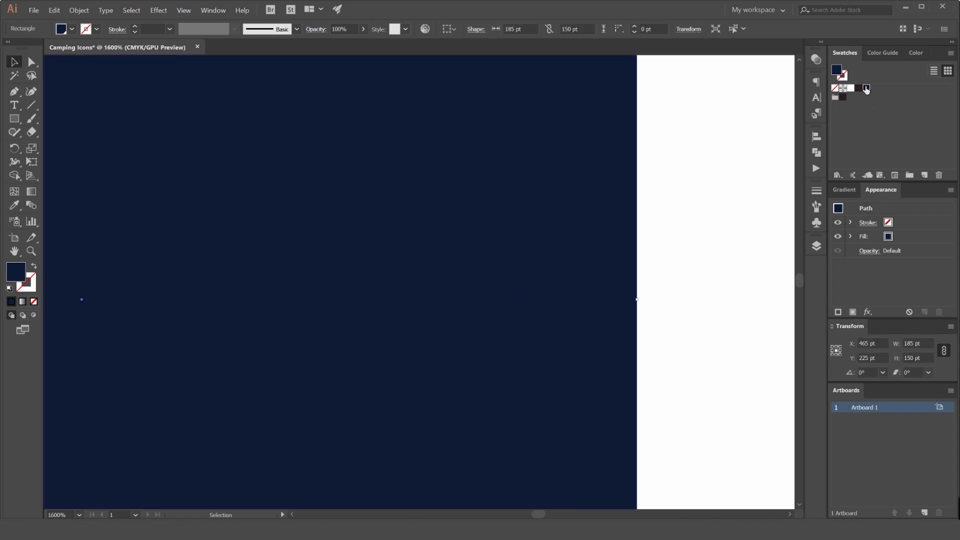
double_click(837, 105)
left_click_drag(678, 186, 664, 131)
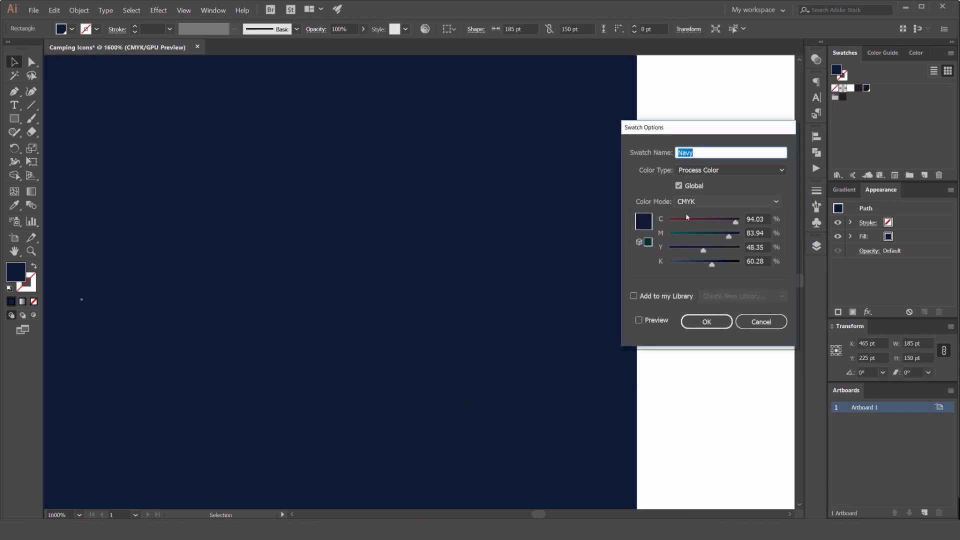
left_click(645, 320)
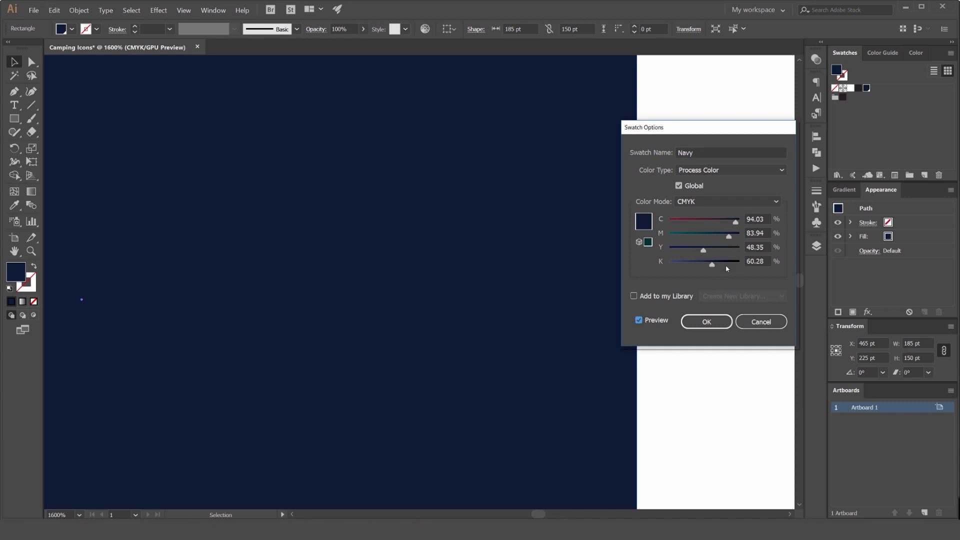
left_click_drag(722, 241, 702, 267)
left_click(729, 239)
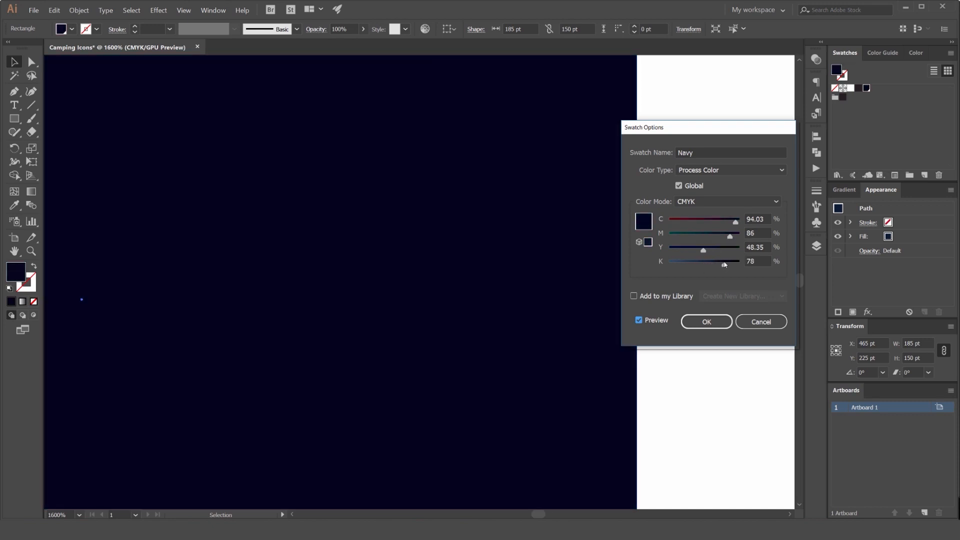
left_click_drag(724, 264, 717, 251)
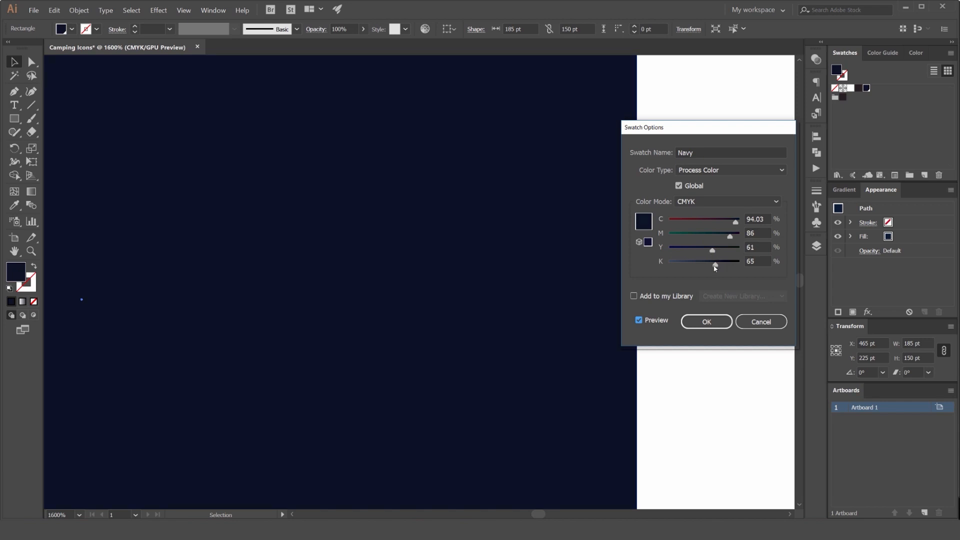
left_click(706, 321)
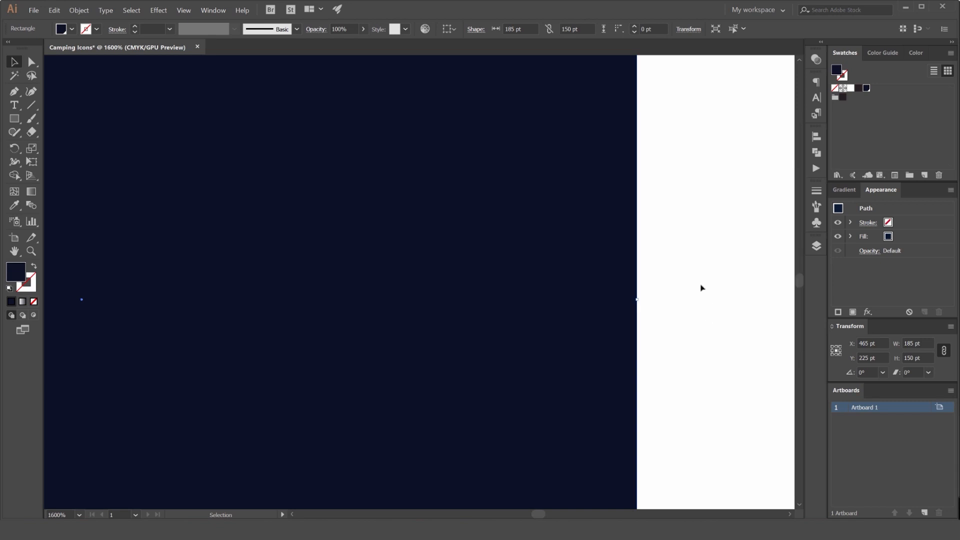
Lighten the Navy swatch by setting its black value to 54% with preview on.
left_click(700, 287)
key("ctrl+minus")
key("ctrl+minus")
key("ctrl+minus")
key("ctrl+minus")
key("ctrl+minus")
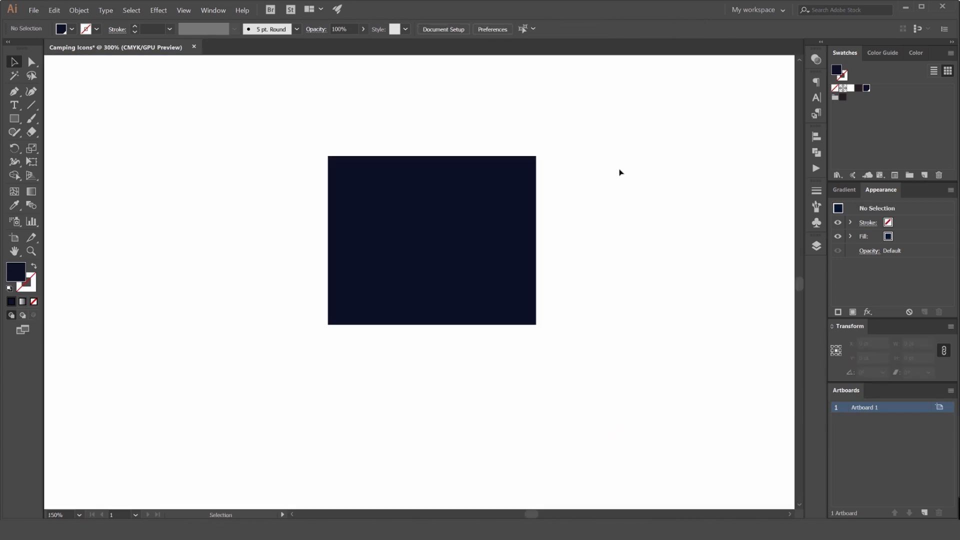
left_click(515, 177)
double_click(866, 89)
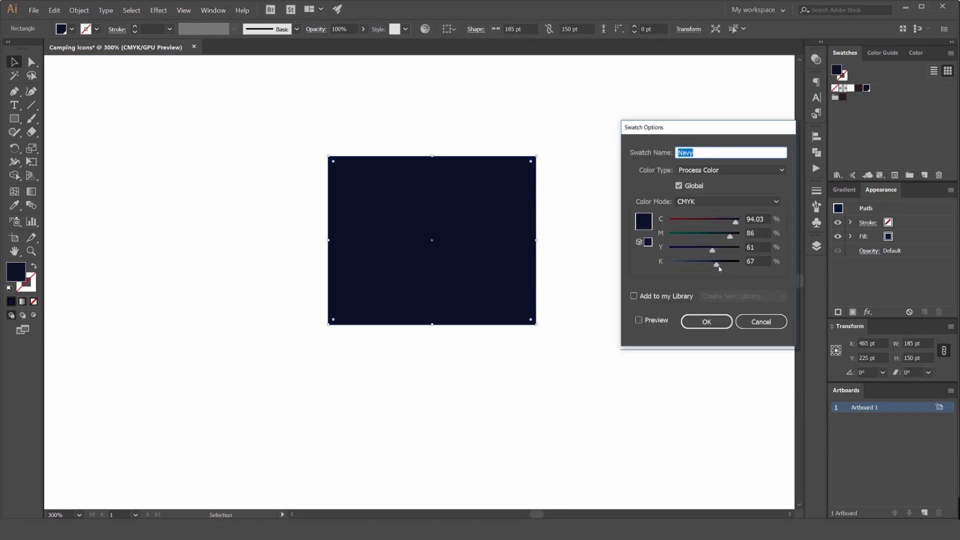
left_click_drag(718, 268, 707, 269)
left_click(656, 320)
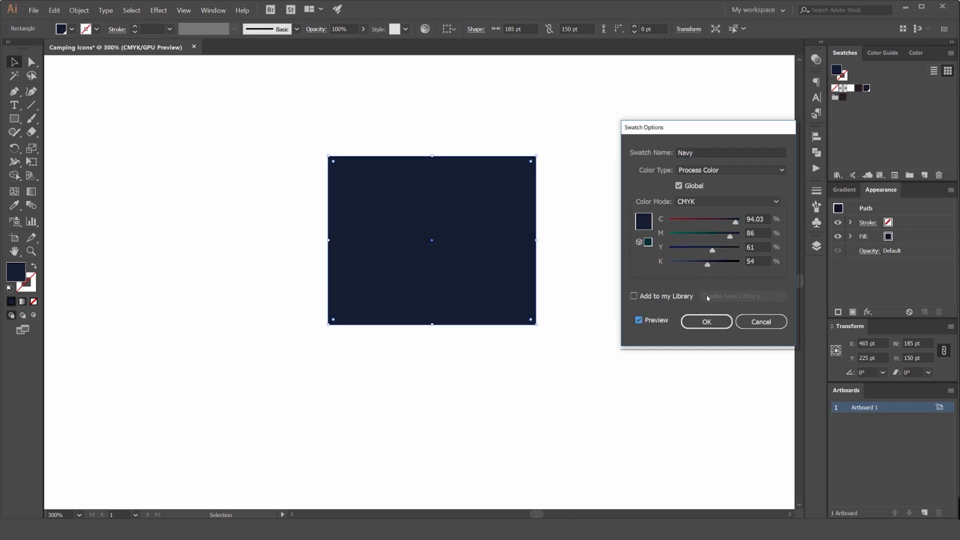
left_click(706, 321)
left_click(668, 235)
Create a lighter blue global swatch based on Navy, with black set to 0%.
scroll(669, 235, "right", 3)
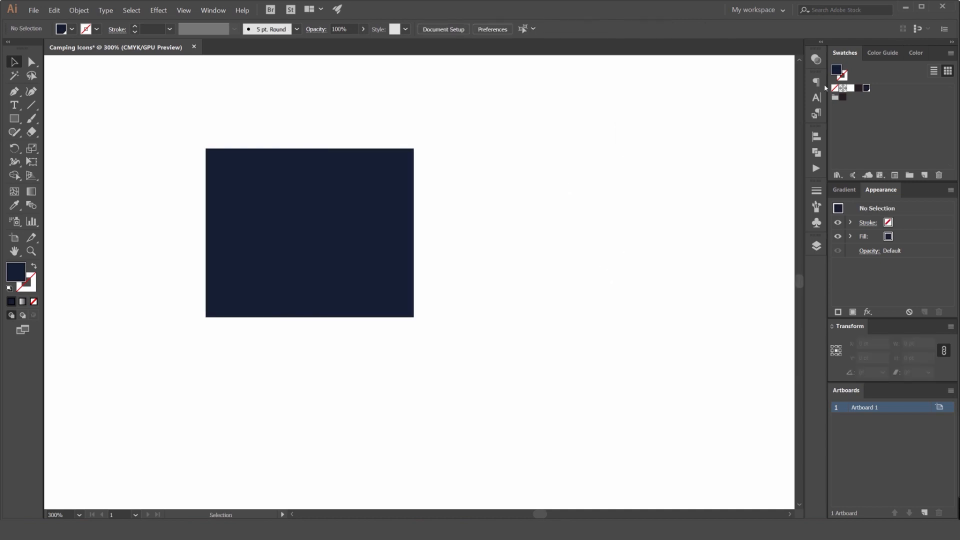
left_click(864, 93)
left_click(924, 175)
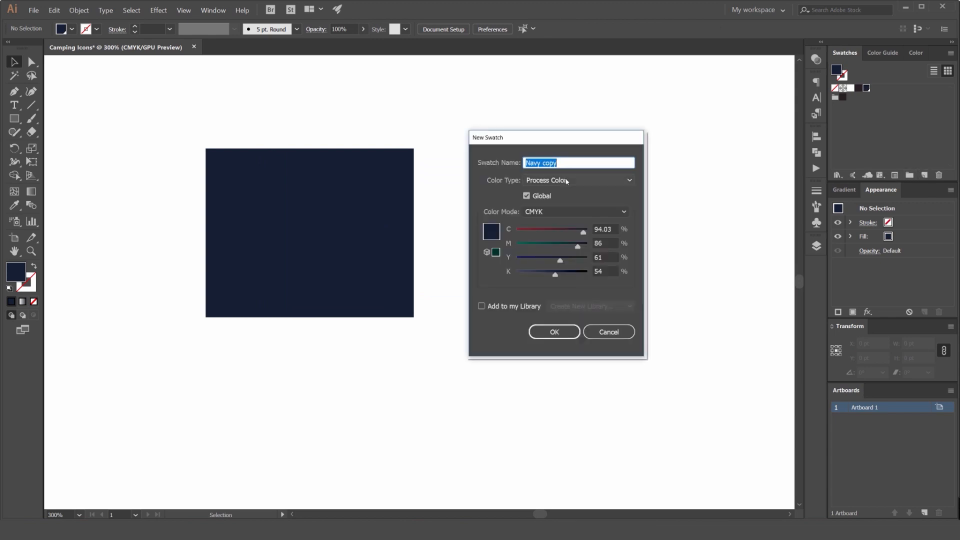
left_click_drag(555, 277, 510, 275)
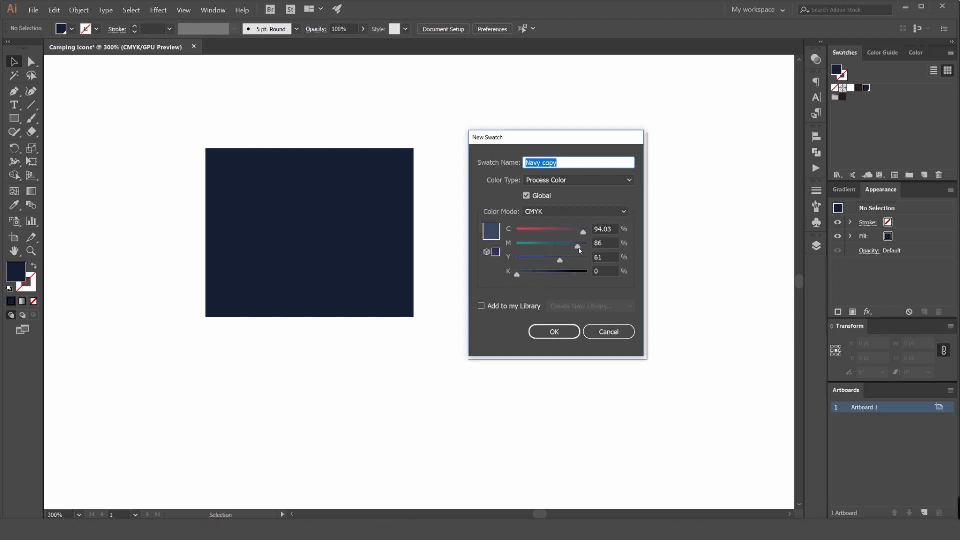
mouse_move(560, 259)
left_mouse_down()
mouse_move(524, 262)
mouse_move(557, 265)
left_mouse_up()
left_click(554, 332)
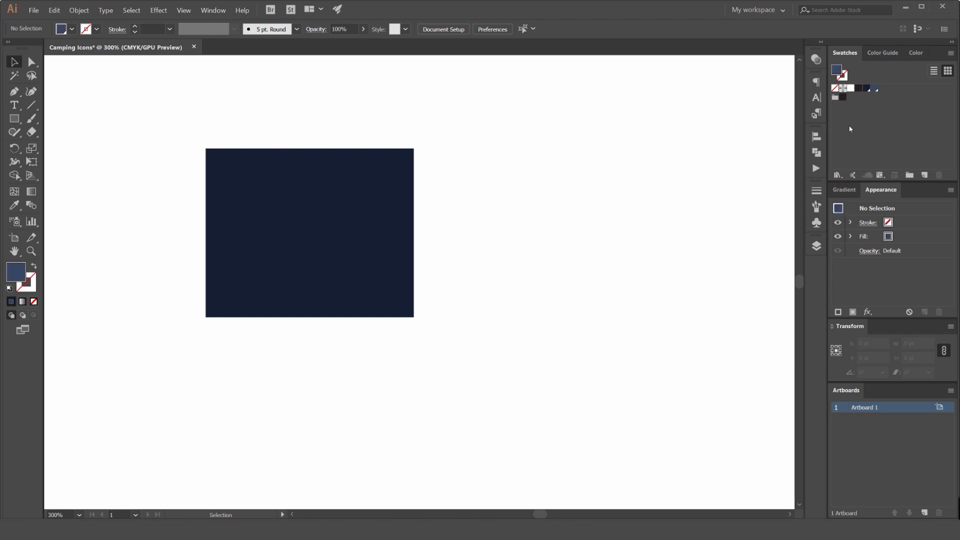
Draw a 1200 × 600 pt rectangle over the whole artboard in the lighter blue swatch and send it behind the navy rectangle.
scroll(665, 179, "down", 1)
scroll(665, 179, "down", 1)
key("m")
scroll(343, 165, "right", 3)
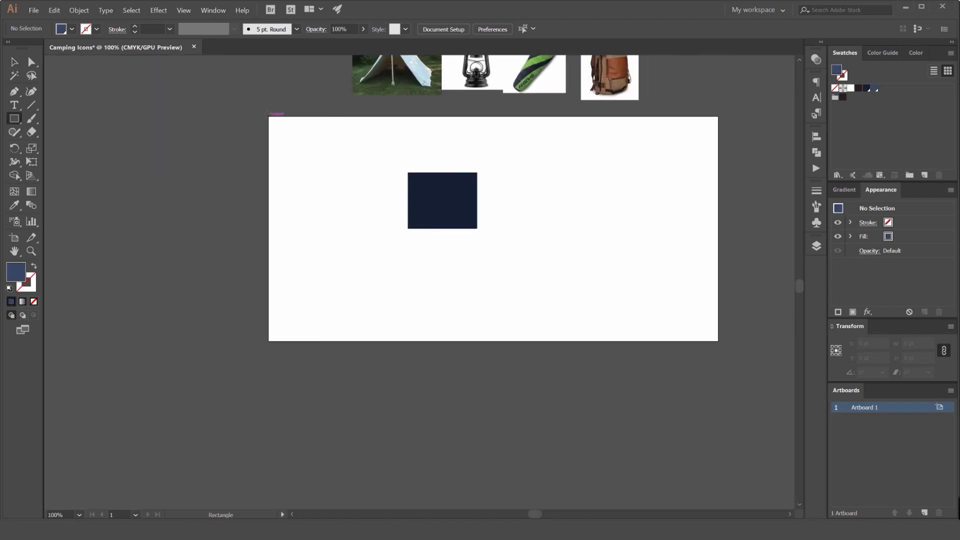
left_click_drag(269, 116, 718, 341)
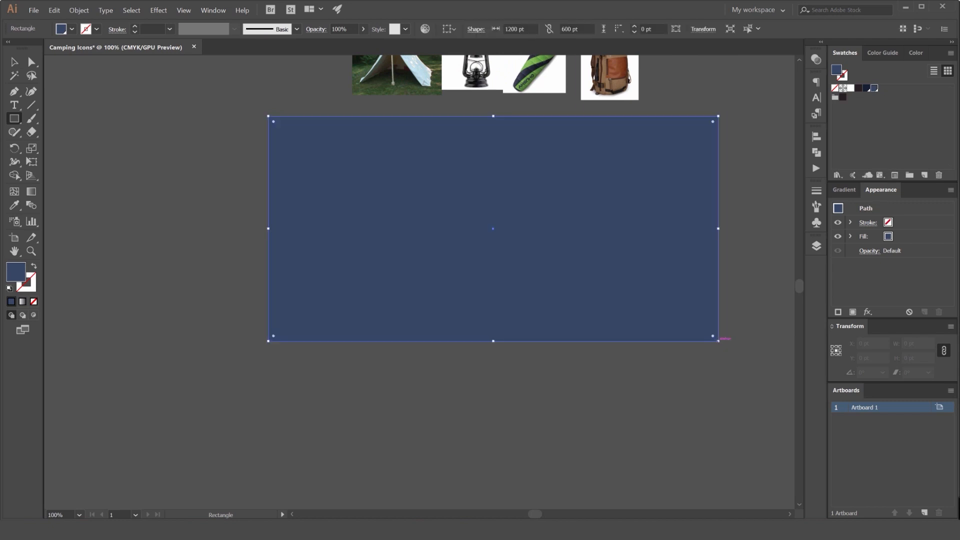
key("v")
key("ctrl+shift+[")
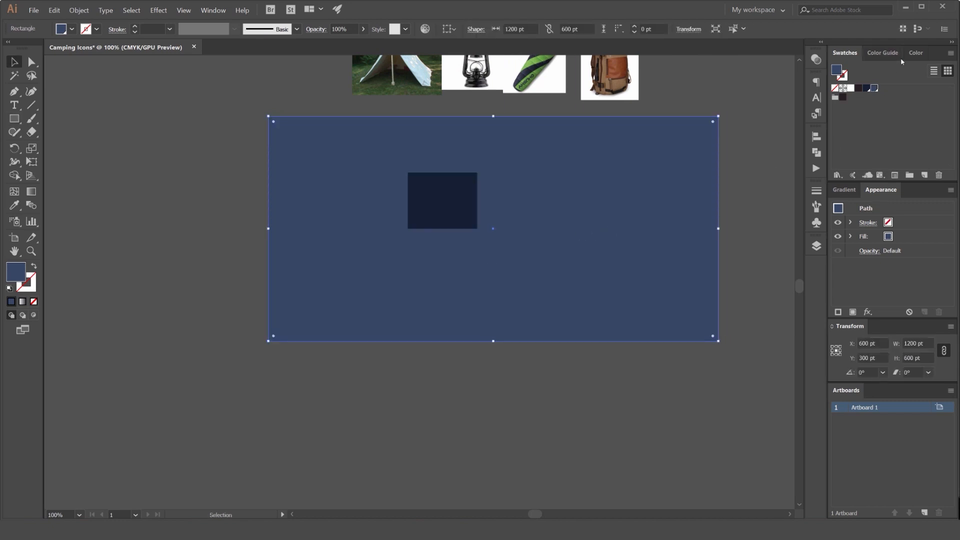
Reduce the tint of the background rectangle's fill to 10%.
left_click(915, 53)
scroll(937, 71, "down", 9)
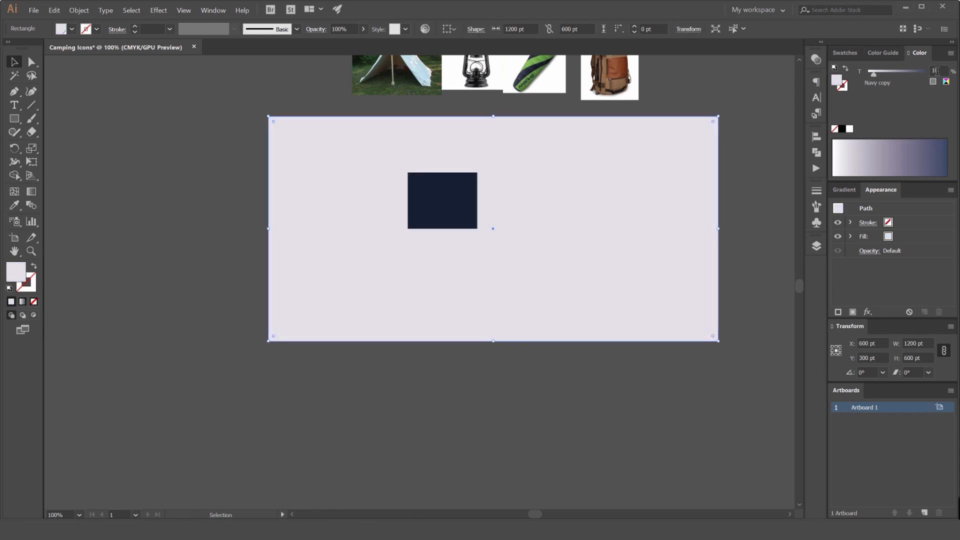
scroll(936, 71, "up", 1)
scroll(937, 71, "down", 2)
scroll(937, 70, "up", 1)
Browse the Color Guide's harmony rules for the pale background colour and choose the Shades rule.
left_click(870, 58)
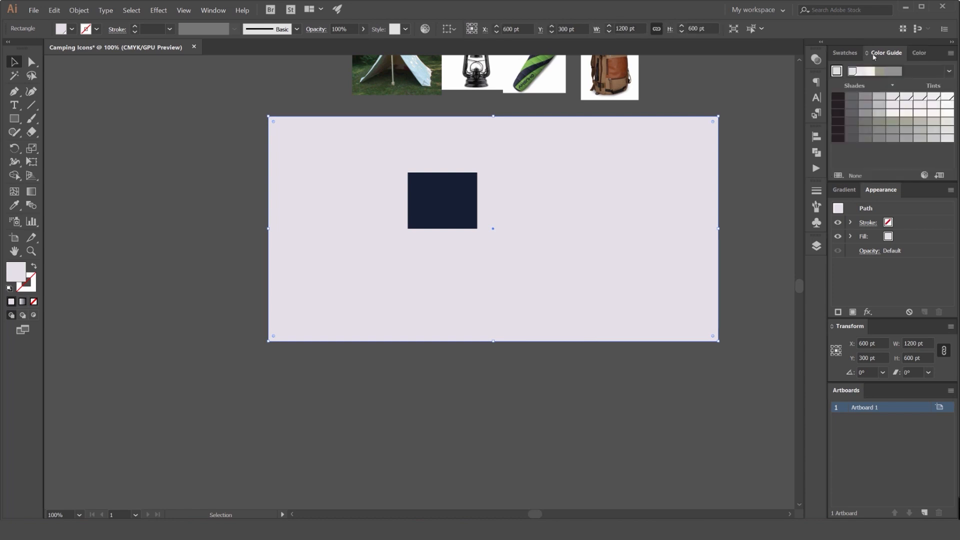
left_click(948, 71)
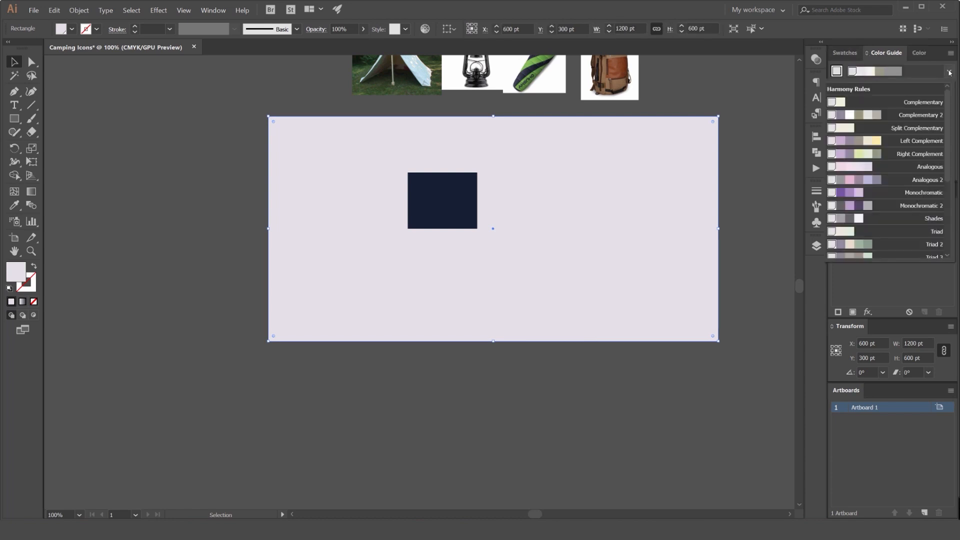
left_click(948, 71)
left_click(214, 10)
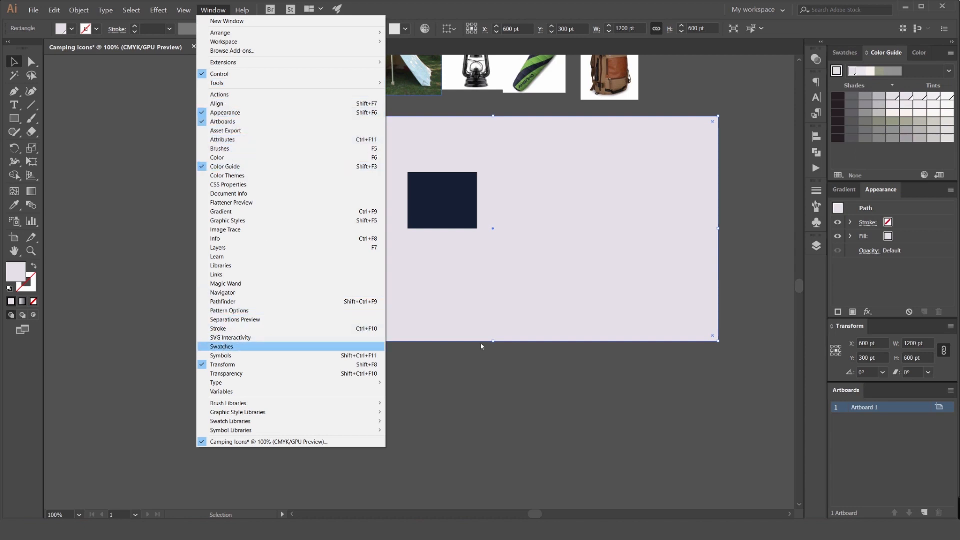
key("Escape")
left_click(948, 71)
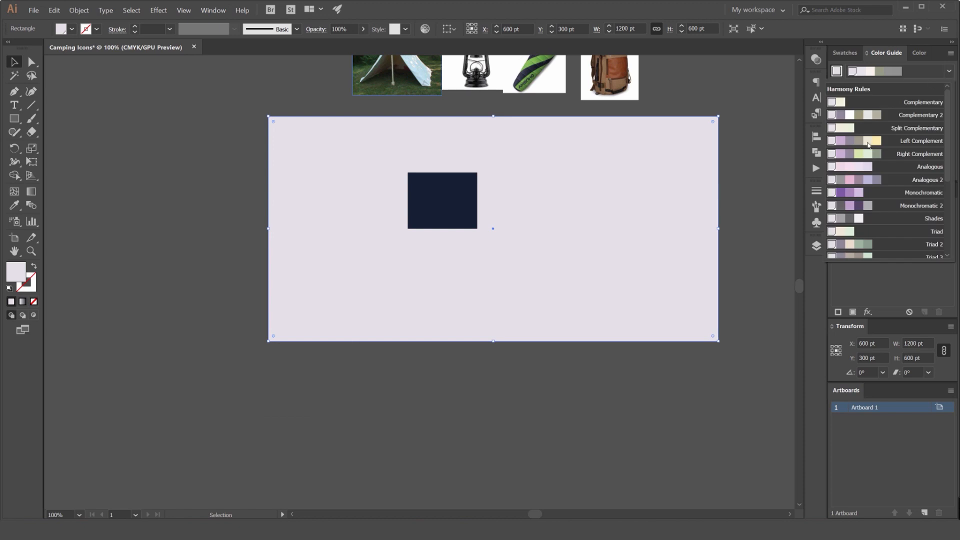
scroll(866, 155, "down", 3)
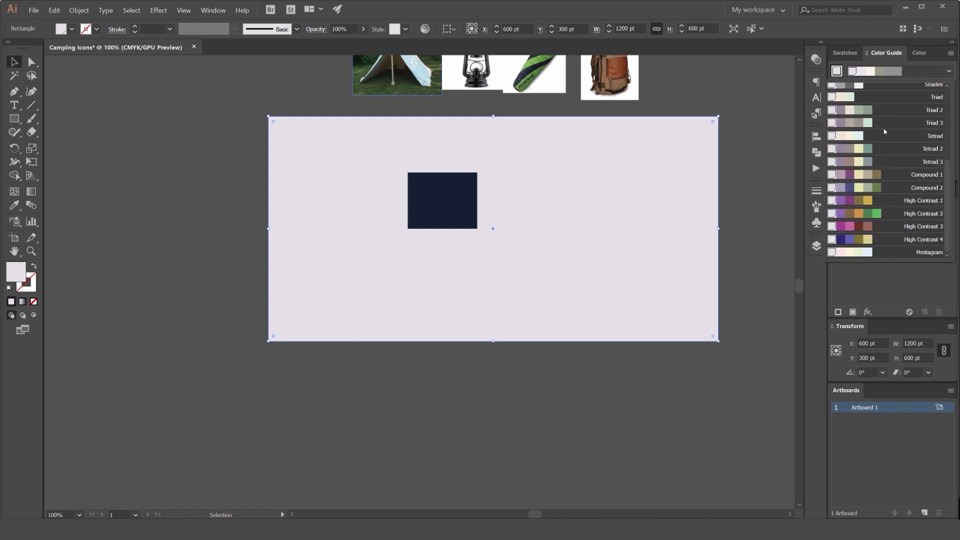
scroll(869, 175, "up", 3)
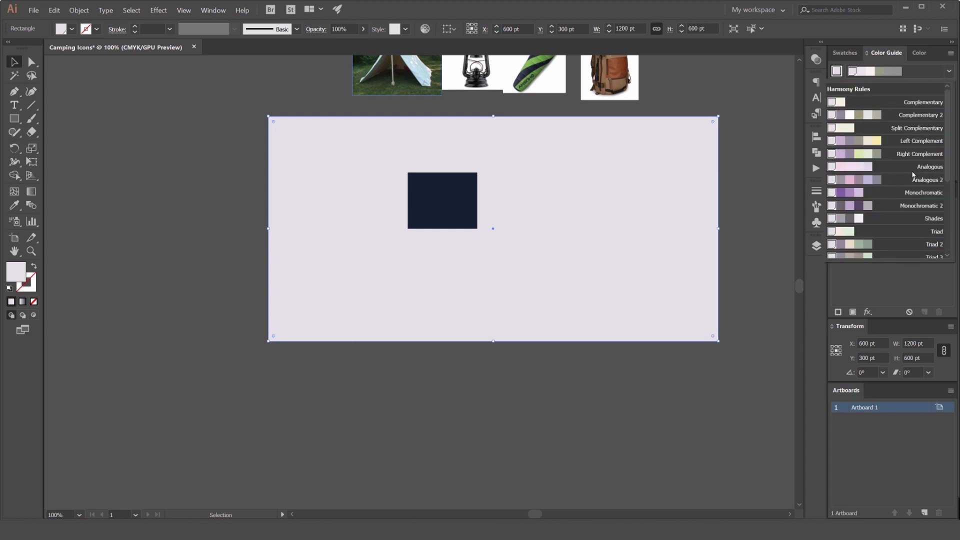
left_click(868, 219)
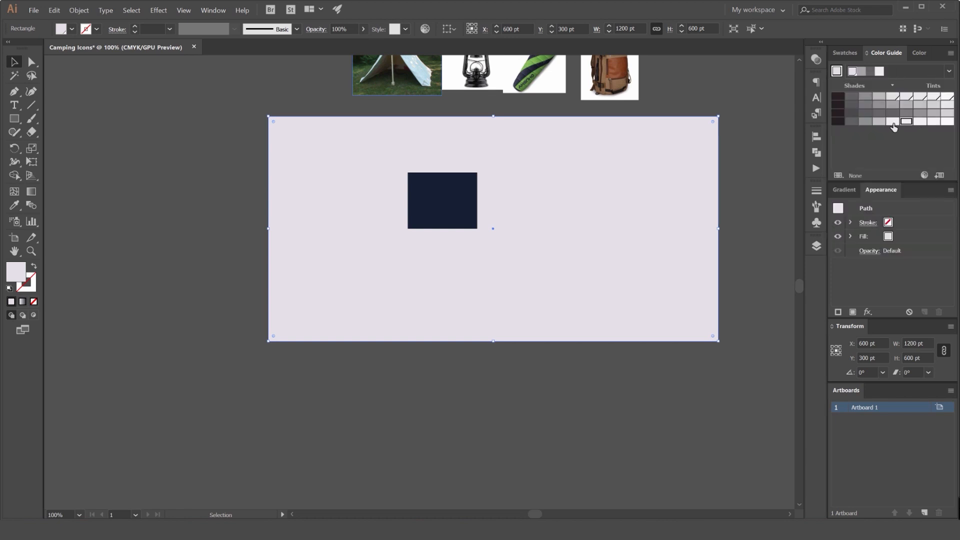
Undo the background rectangle's last move and delete the rectangle from the artboard.
left_click_drag(683, 145, 621, 155)
scroll(659, 125, "up", 2)
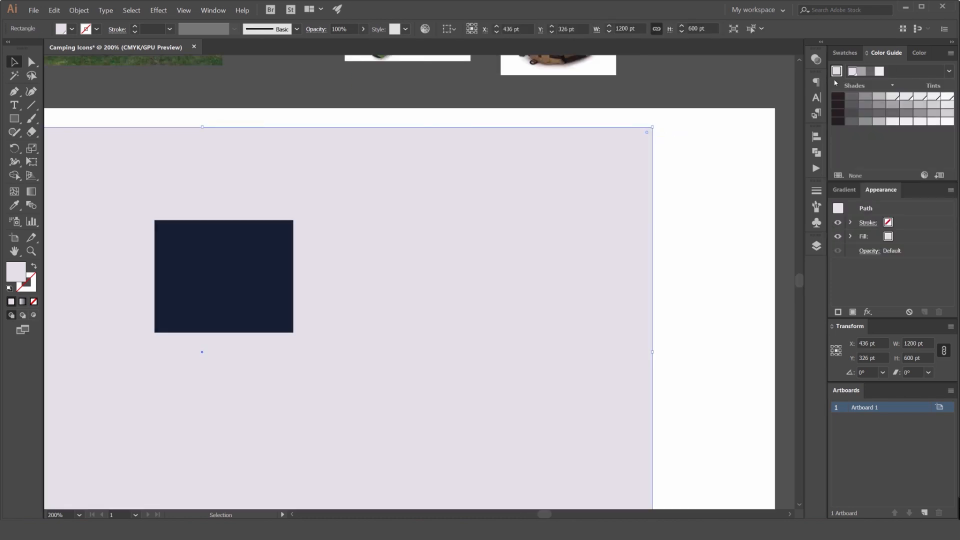
key("ctrl+z")
left_click(844, 52)
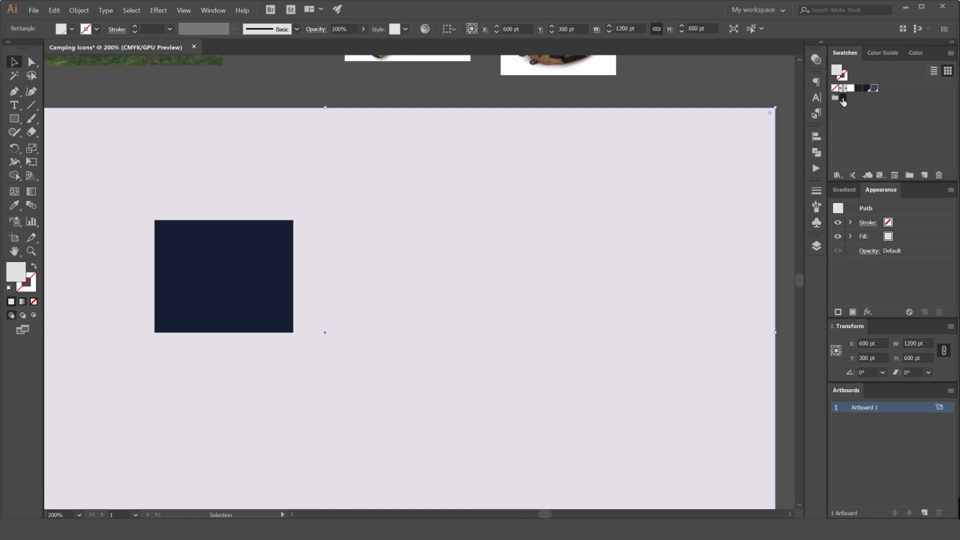
key("Delete")
Move the navy rectangle further left on the artboard, to about X 343.7 pt, Y 218.3 pt.
scroll(530, 210, "down", 2)
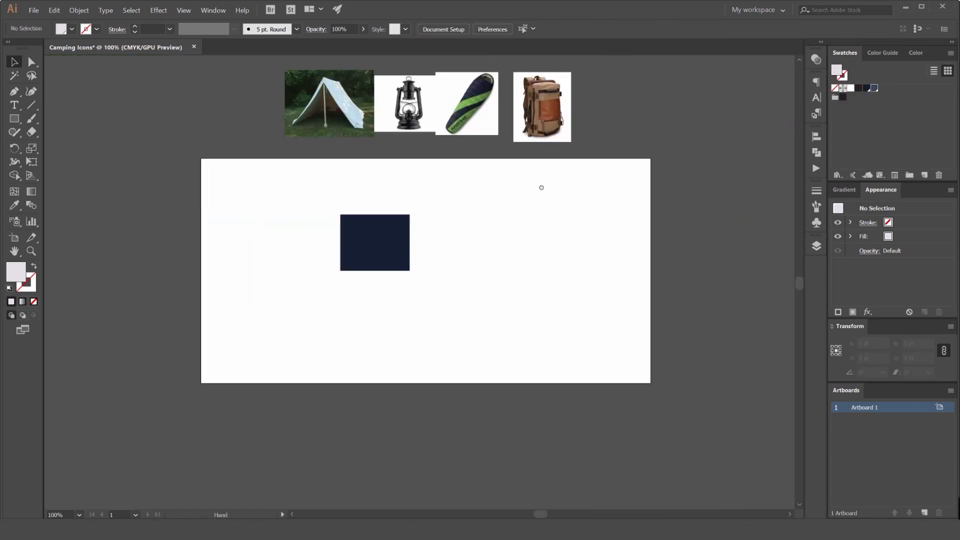
left_click_drag(542, 186, 620, 177)
scroll(356, 218, "up", 1)
left_click_drag(458, 196, 466, 194)
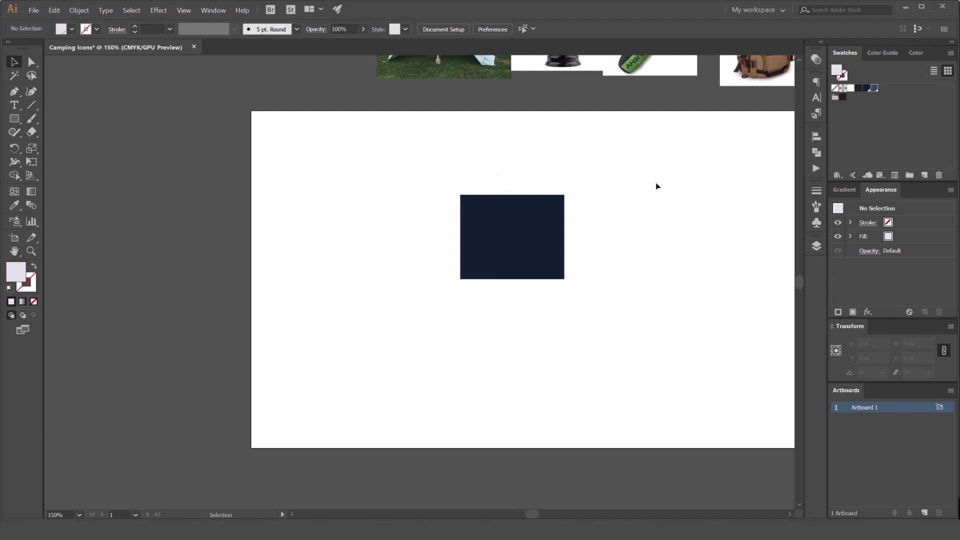
left_click(529, 213)
left_click(683, 214)
left_click_drag(560, 229, 492, 225)
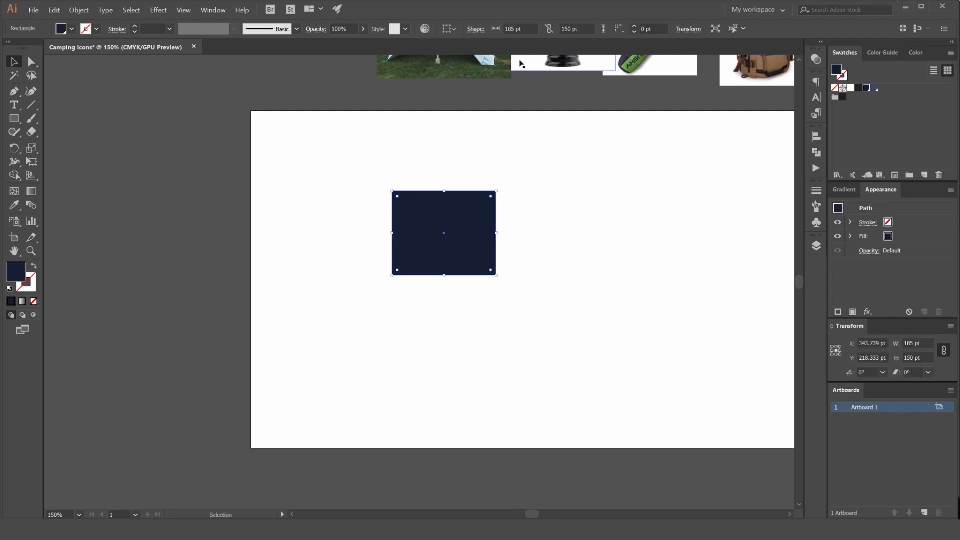
Resize the navy rectangle to 200 × 200 pt.
left_click(520, 29)
type("200")
key("Tab")
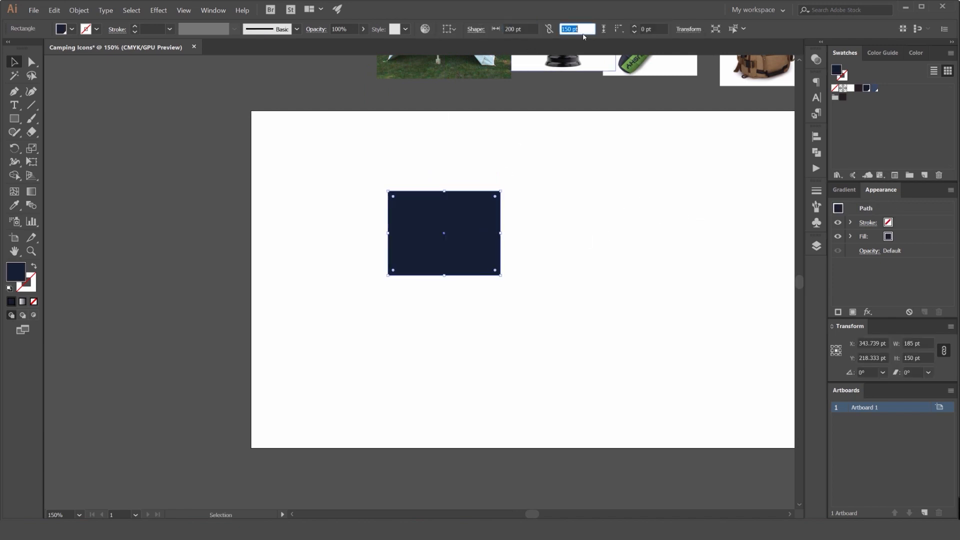
type("200")
key("Return")
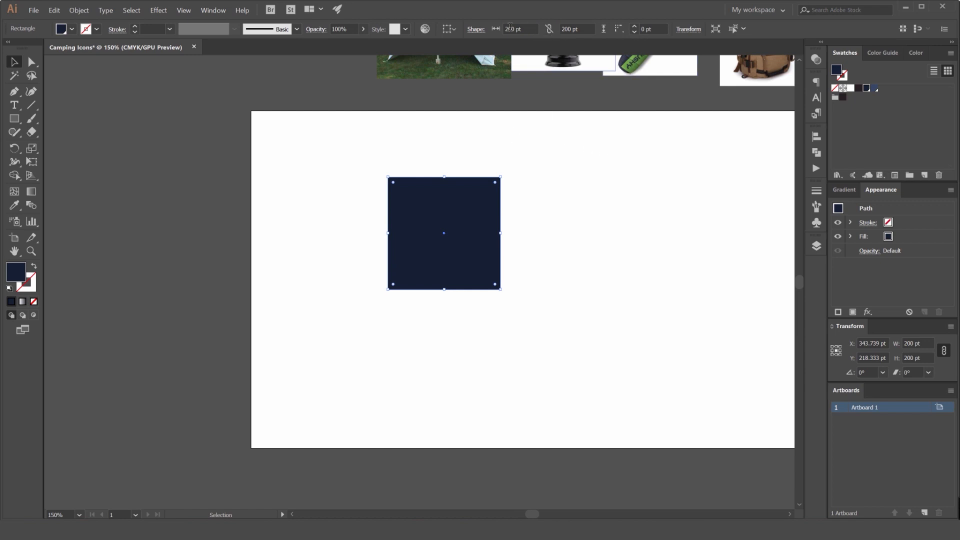
Resize the navy square to 100 × 100 pt.
left_click(510, 29)
type("100")
key("Tab")
type("100")
key("Return")
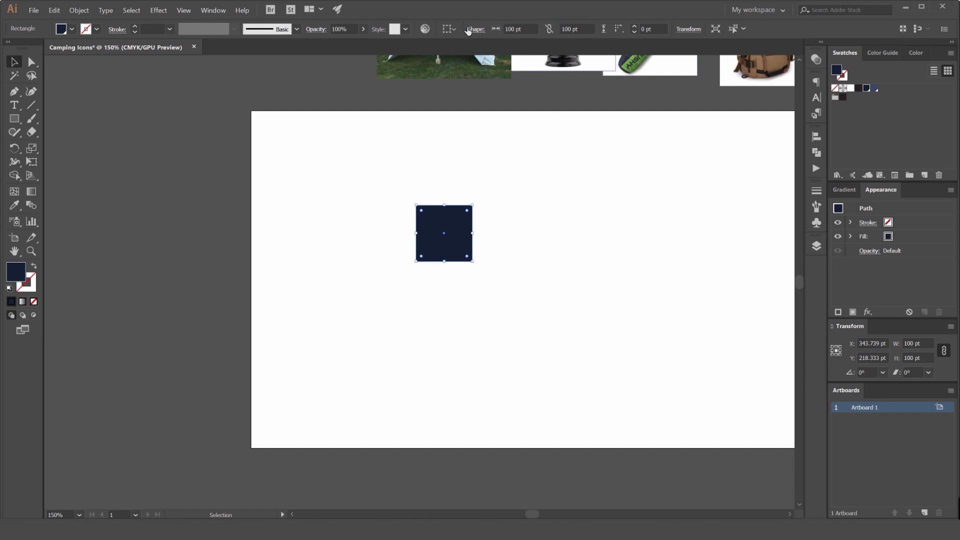
Set the navy square's width and height to 150 pt.
left_click(520, 29)
type("1590")
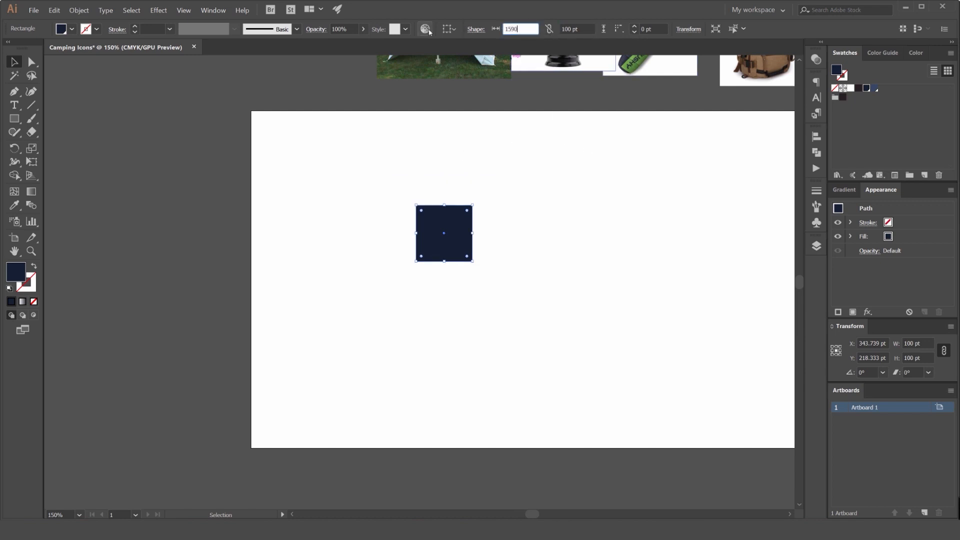
type("0")
key("Tab")
type("150")
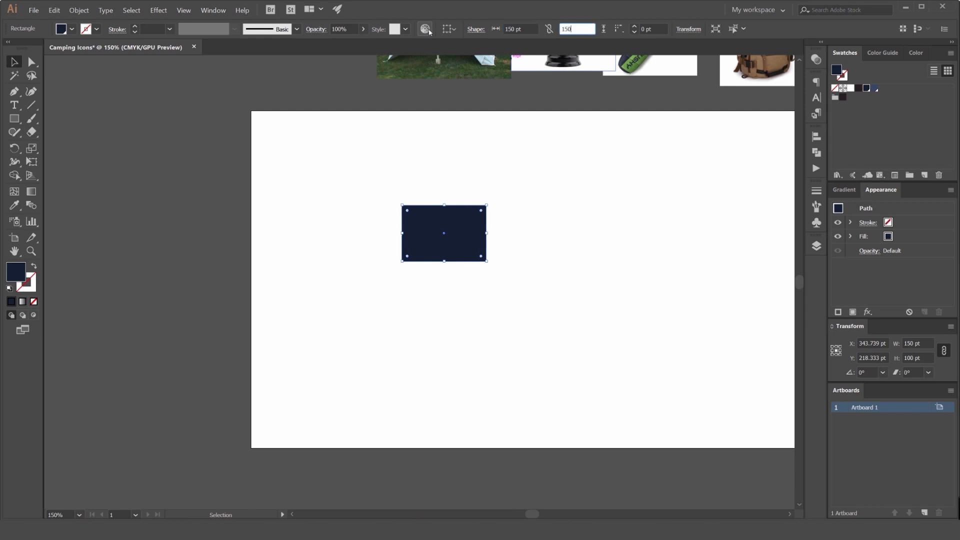
key("Return")
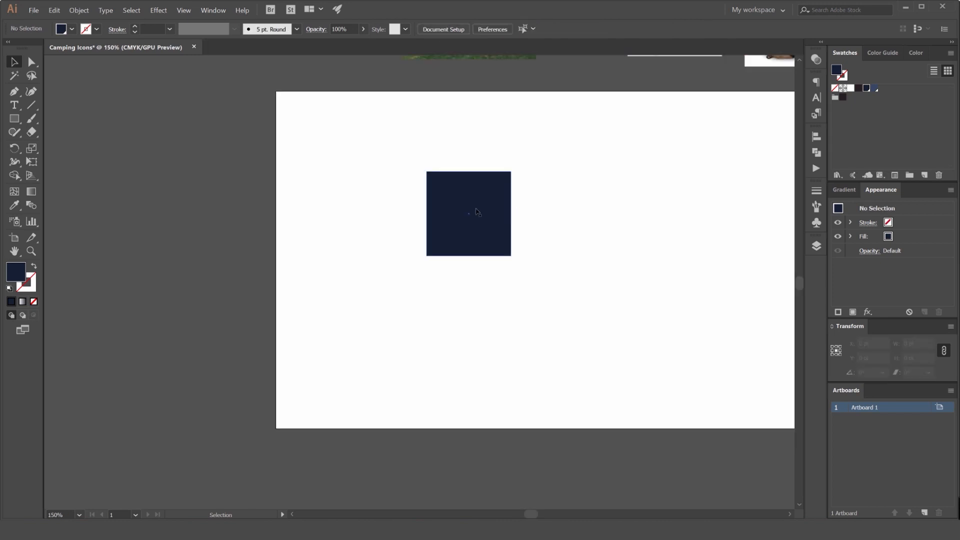
Move the navy square near the upper-left corner of the artboard and deselect it.
left_click_drag(476, 208, 367, 167)
key("ctrl+shift+a")
scroll(347, 157, "up", 1)
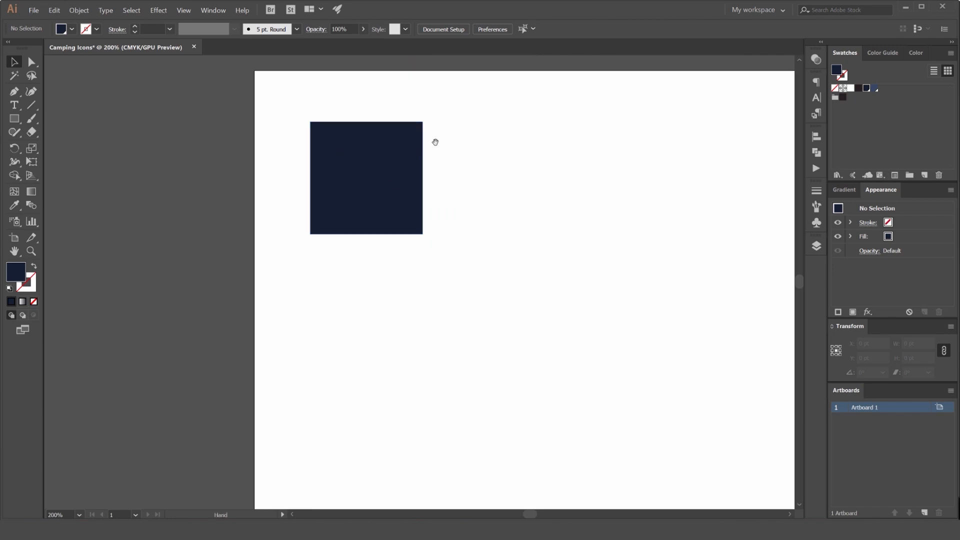
left_click_drag(434, 144, 486, 155)
Duplicate the navy square to the right and repeat the copy twice to form an evenly spaced row of four.
left_click(401, 157)
left_click_drag(625, 158, 524, 162)
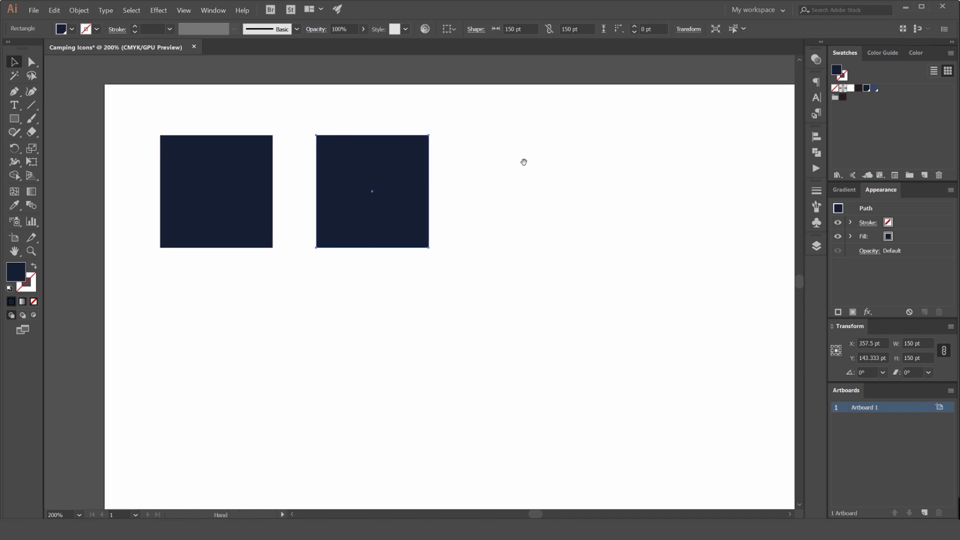
key("ctrl+minus")
key("ctrl+d")
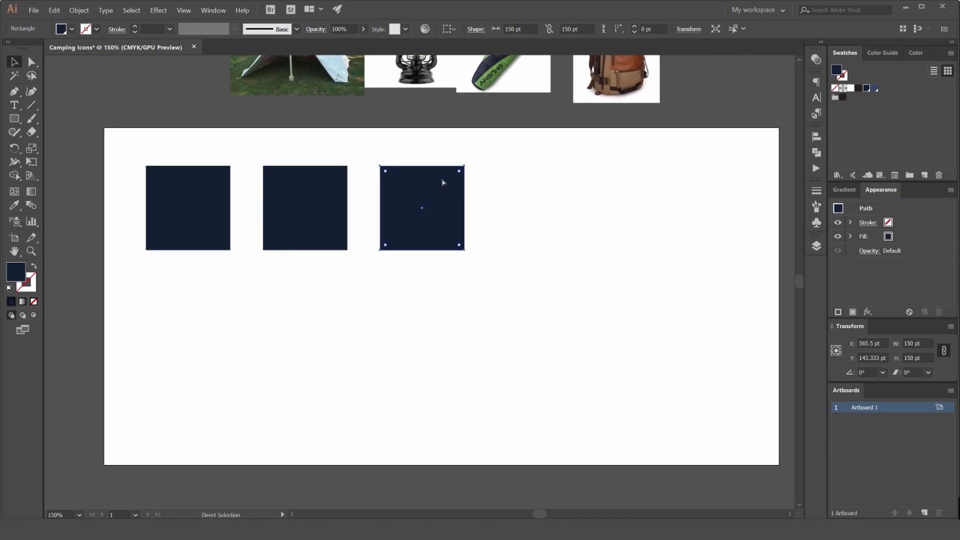
key("ctrl+d")
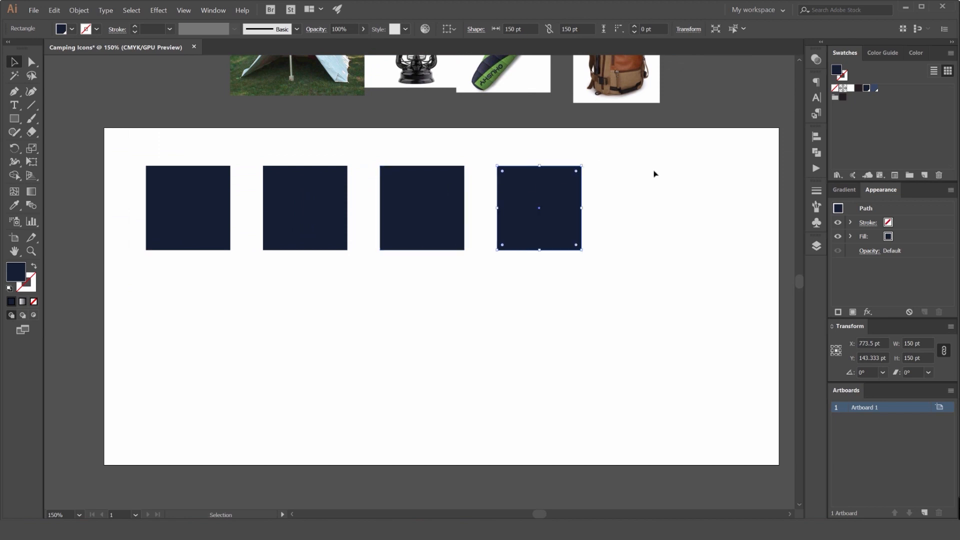
Centre the row of four navy squares horizontally on the artboard, at X 600 pt.
left_click_drag(692, 161, 275, 223)
left_click(417, 349)
scroll(458, 339, "down", 2)
left_click_drag(476, 334, 471, 267)
left_click_drag(592, 215, 360, 236)
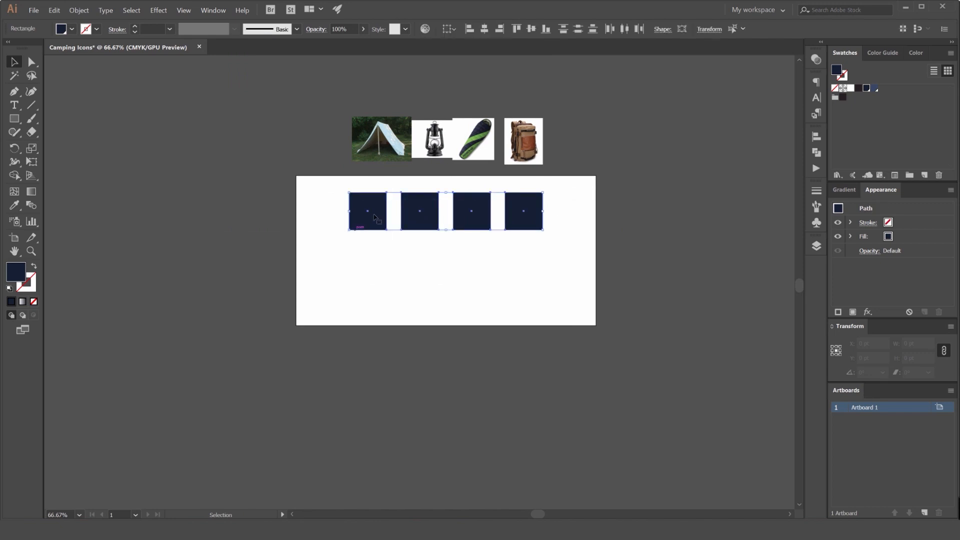
scroll(375, 218, "up", 1)
left_click(387, 217)
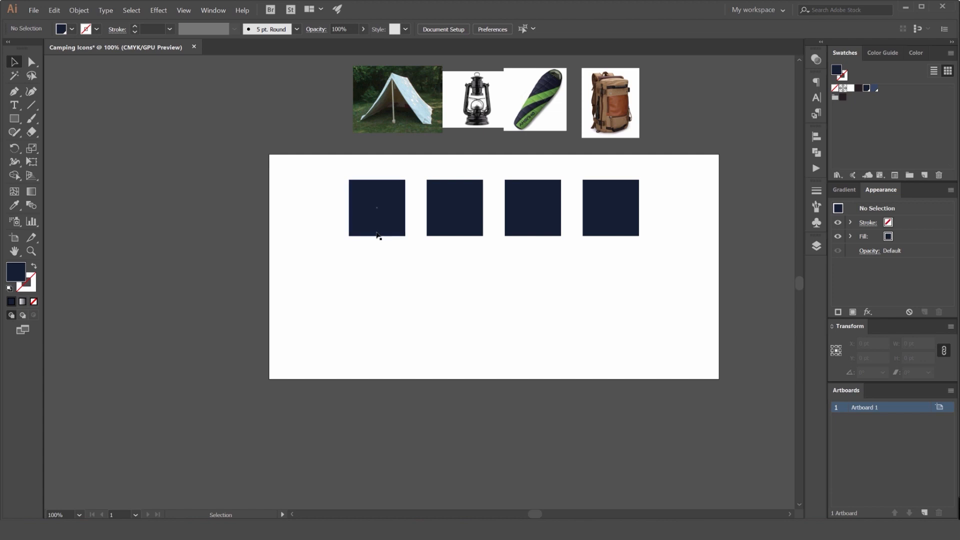
Change the fill of all four squares to a light grey with 0% cyan, magenta and yellow and 5% black.
scroll(385, 206, "up", 2)
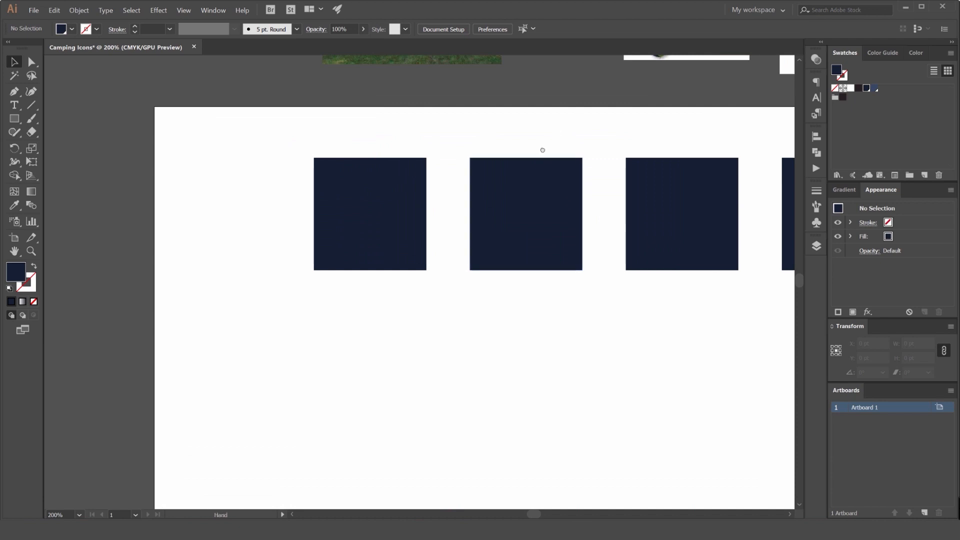
left_click_drag(554, 145, 525, 189)
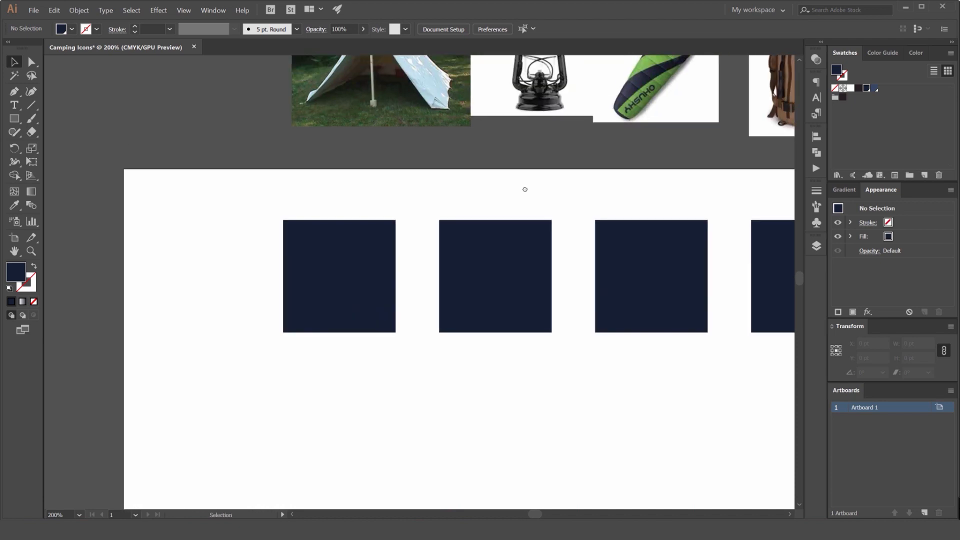
left_click_drag(359, 164, 242, 189)
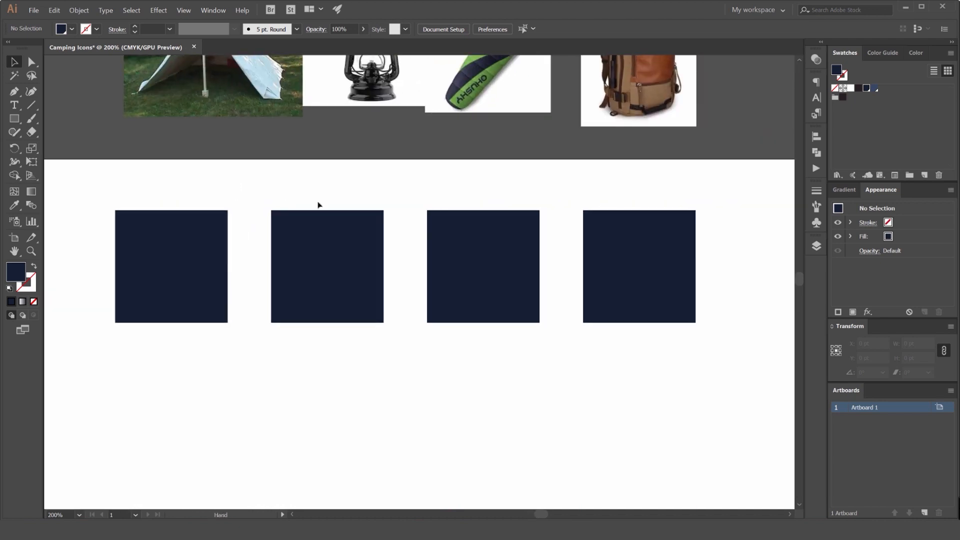
left_click_drag(625, 180, 129, 291)
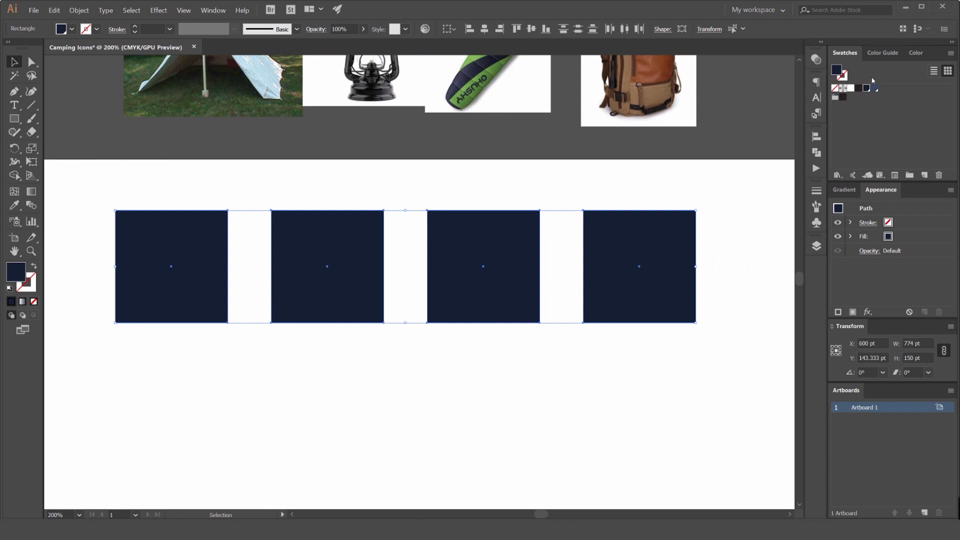
left_click(859, 88)
left_click(850, 89)
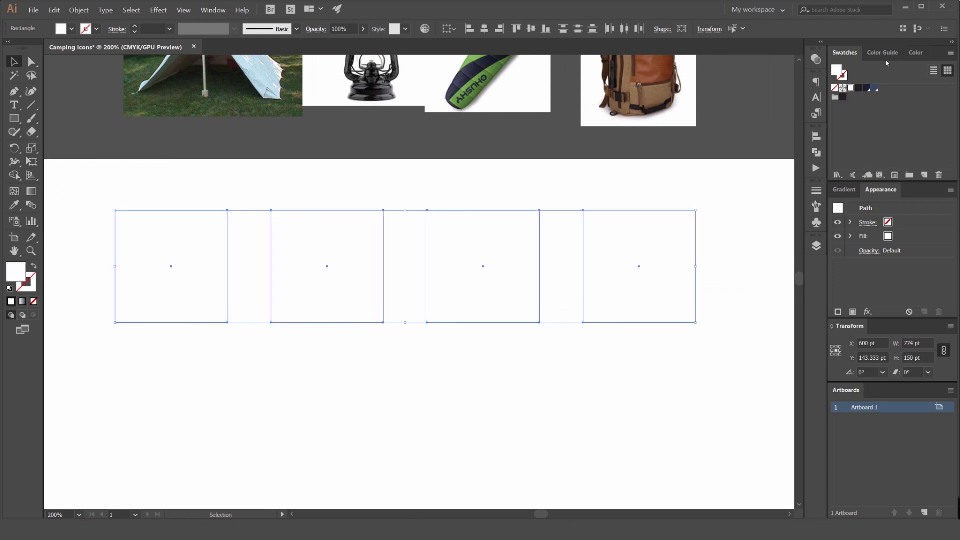
left_click(913, 53)
left_click_drag(868, 115, 869, 117)
left_click(685, 165)
scroll(684, 167, "down", 2)
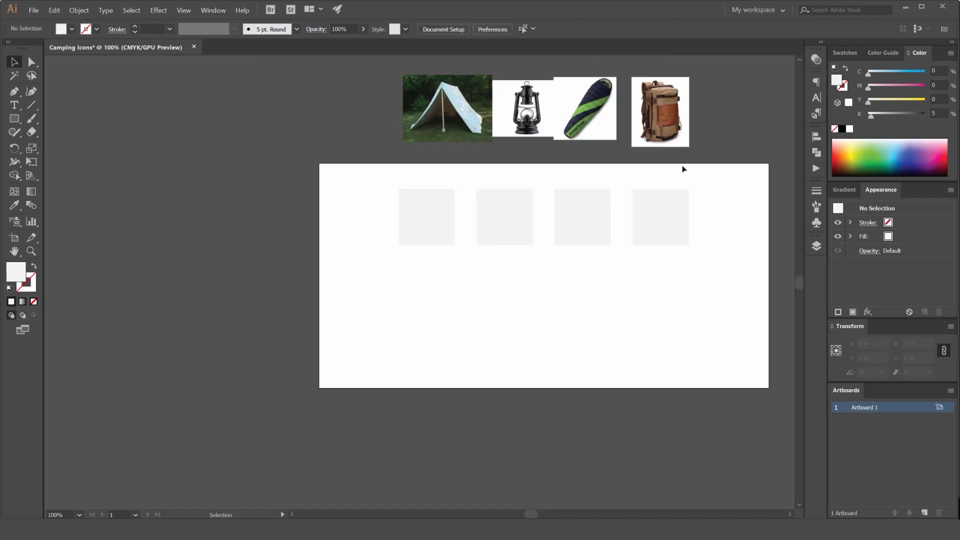
left_click_drag(684, 167, 306, 275)
scroll(311, 243, "up", 3)
scroll(406, 240, "up", 3)
scroll(477, 242, "down", 4)
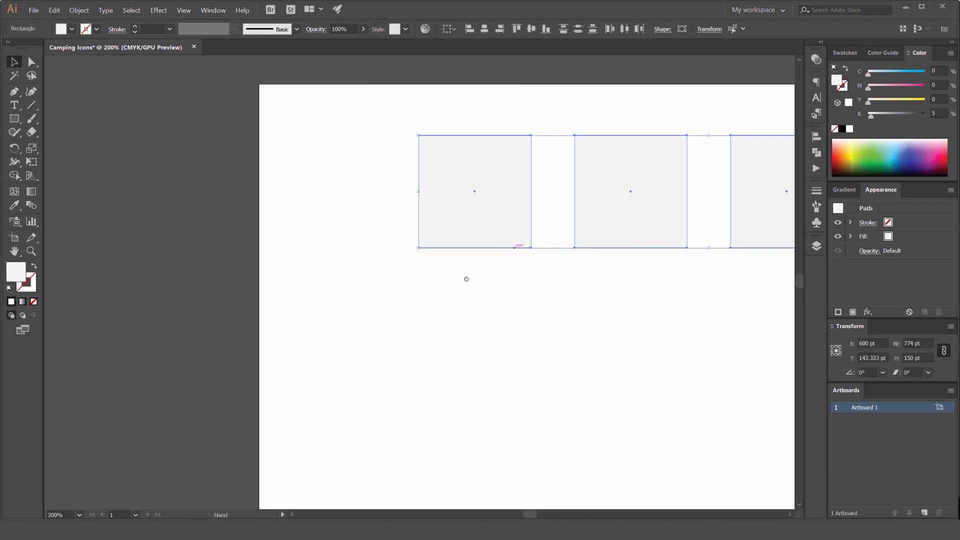
left_click_drag(467, 279, 298, 324)
scroll(403, 312, "down", 2)
left_click_drag(422, 313, 354, 293)
Create a new layer above the existing one and name it Design.
left_click(816, 246)
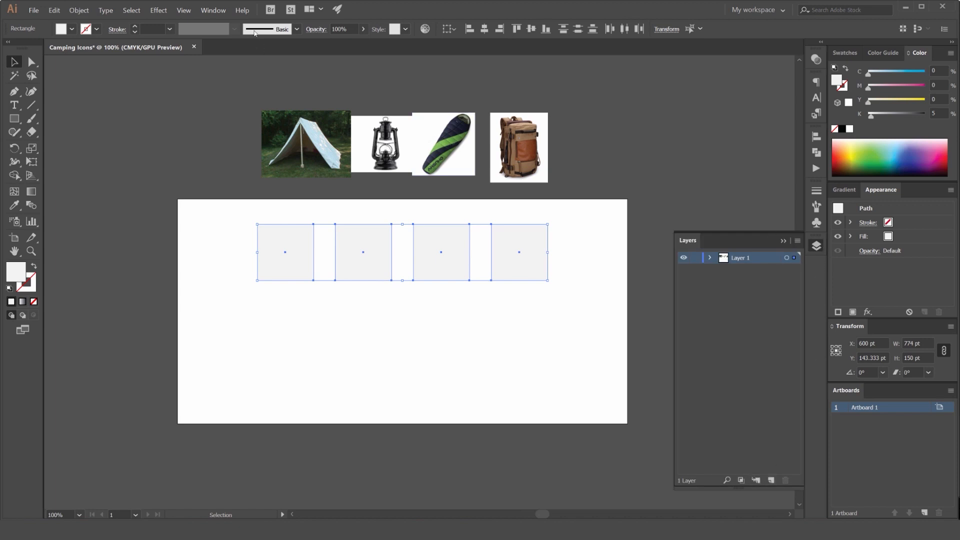
left_click(216, 10)
left_click(504, 175)
left_click(770, 479)
double_click(746, 258)
type("Design")
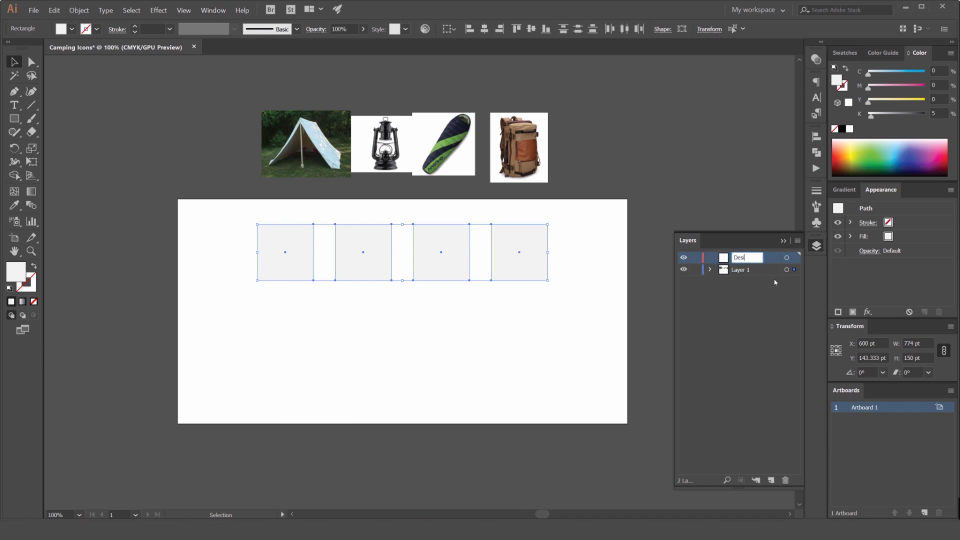
key("Return")
Rename the original layer that holds the grey squares as Box and lock it.
double_click(742, 270)
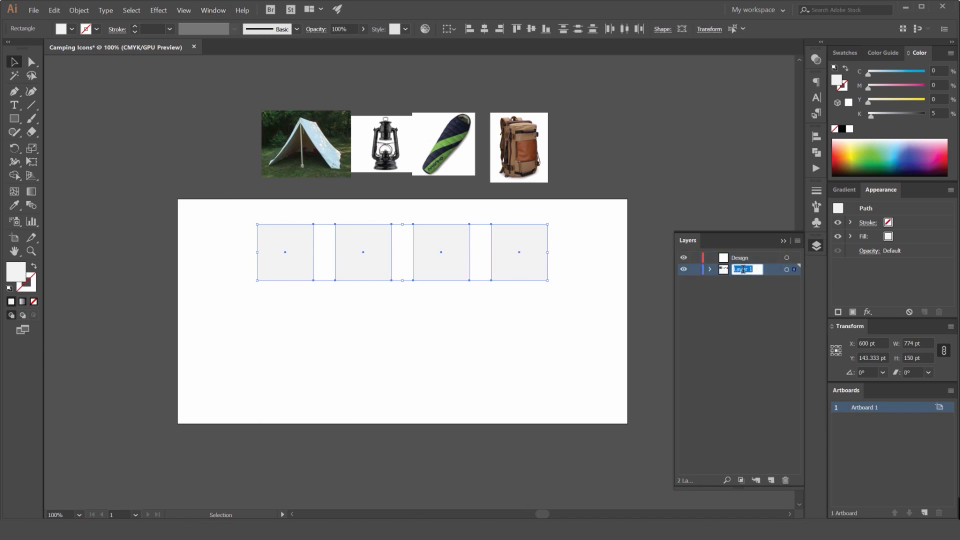
type("Box")
key("Return")
left_click(694, 270)
Make the Design layer the active layer and collapse the layer list.
left_click_drag(266, 254, 368, 236)
scroll(363, 239, "up", 2)
left_click(739, 258)
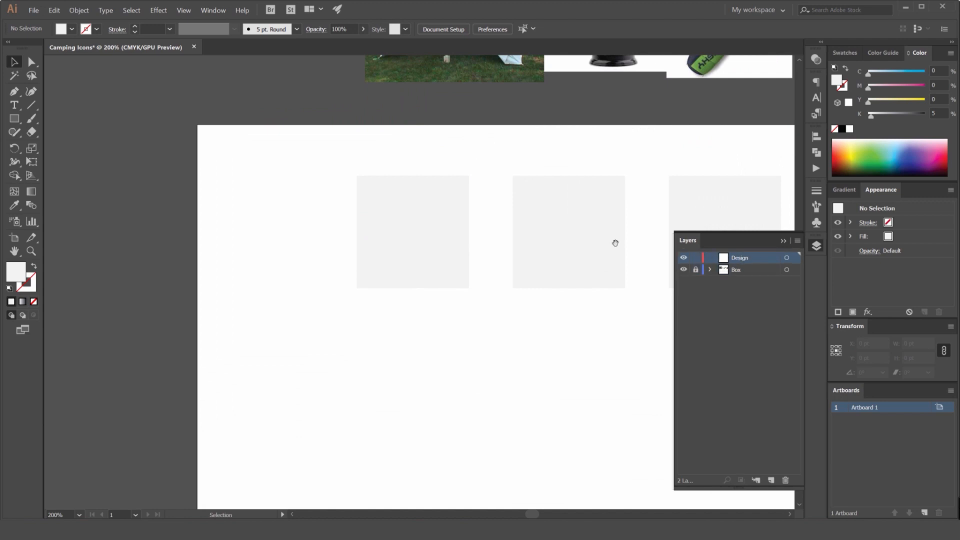
left_click_drag(616, 243, 548, 221)
left_click(815, 245)
Draw a trial rectangle about 123 by 81 pt over the first grey square and delete it.
left_click_drag(397, 127, 344, 156)
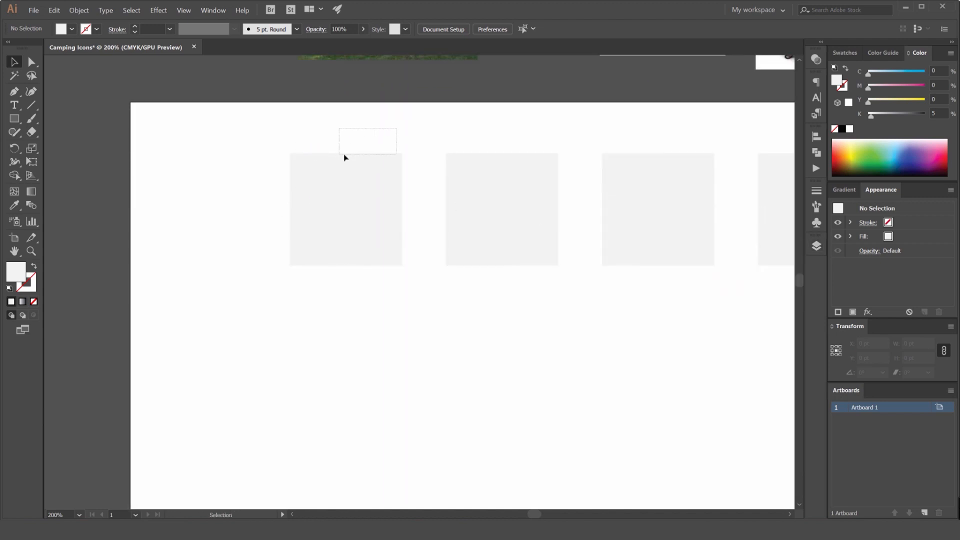
scroll(369, 149, "up", 1)
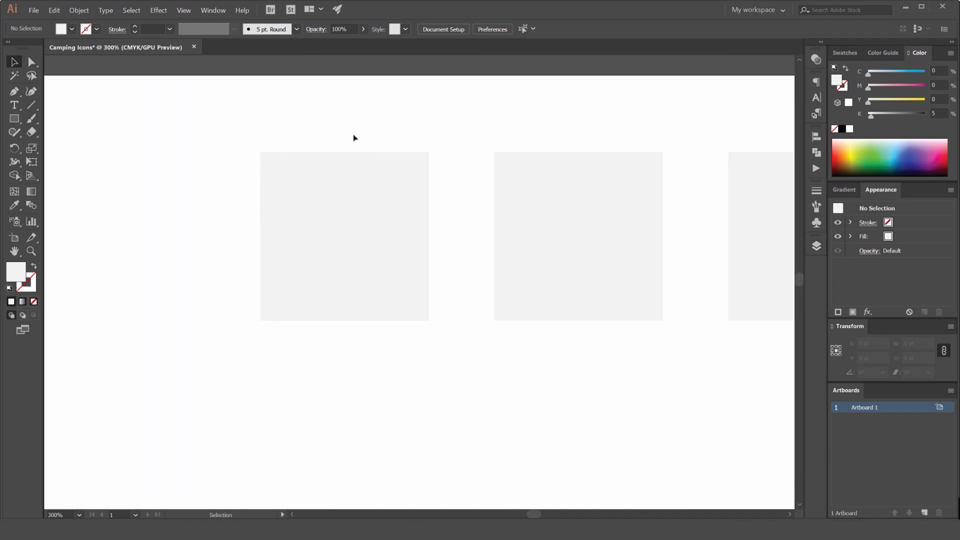
key("m")
left_click_drag(409, 129, 271, 220)
scroll(430, 146, "up", 3)
key("v")
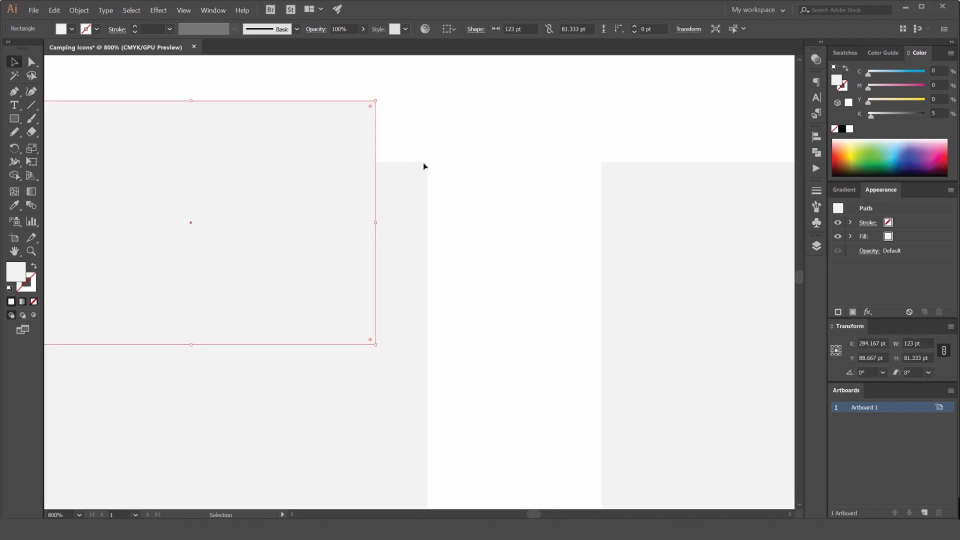
left_click_drag(444, 141, 360, 205)
left_click(426, 166)
scroll(426, 168, "down", 4)
left_click_drag(426, 167, 450, 159)
left_click(393, 169)
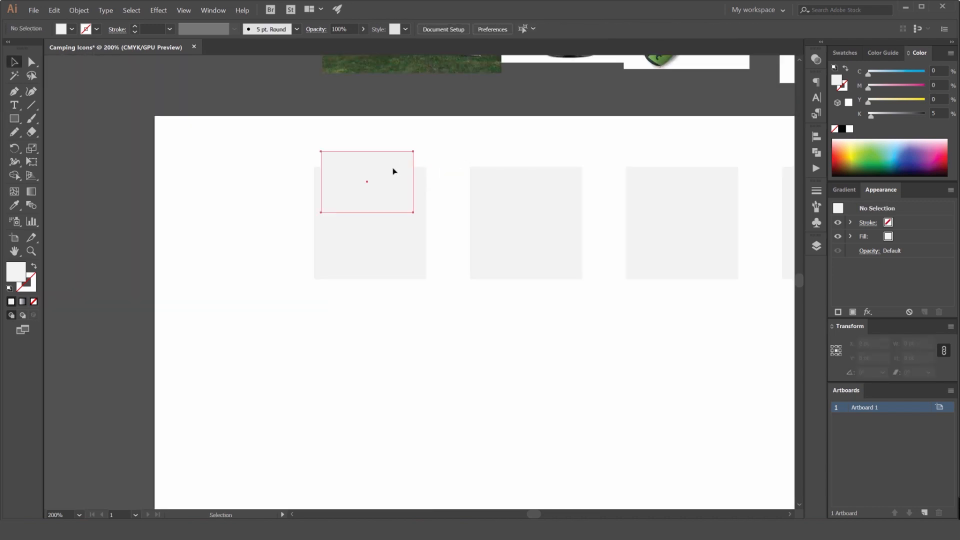
key("Delete")
Set the default fill to the darker navy global swatch with nothing selected.
left_click(844, 53)
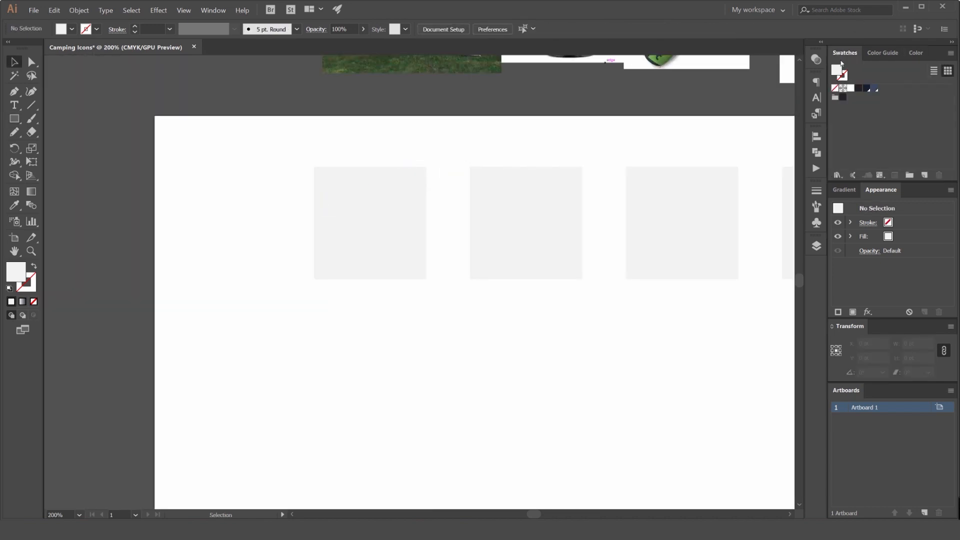
left_click(866, 88)
left_click_drag(317, 215, 403, 205)
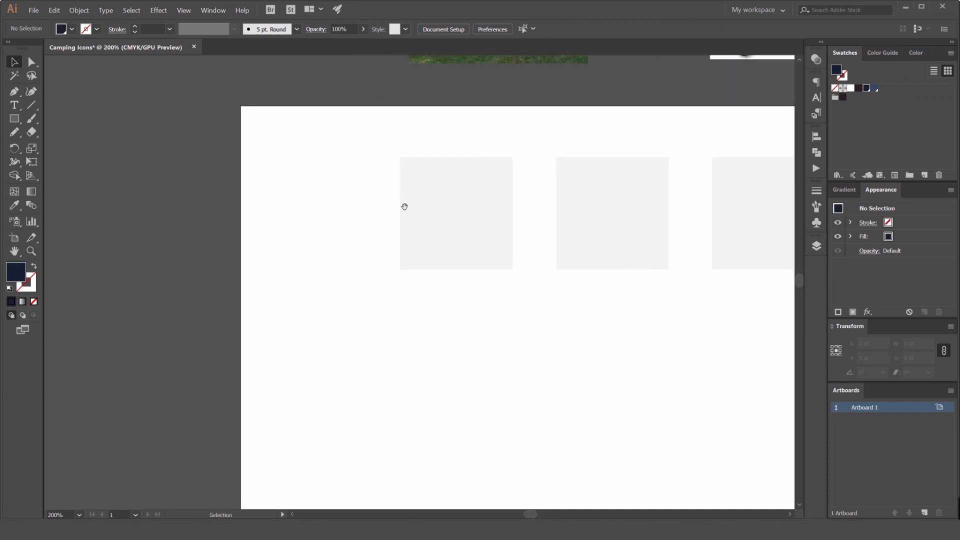
Examine the tent reference photo up close and return to the first grey square.
scroll(420, 265, "down", 1)
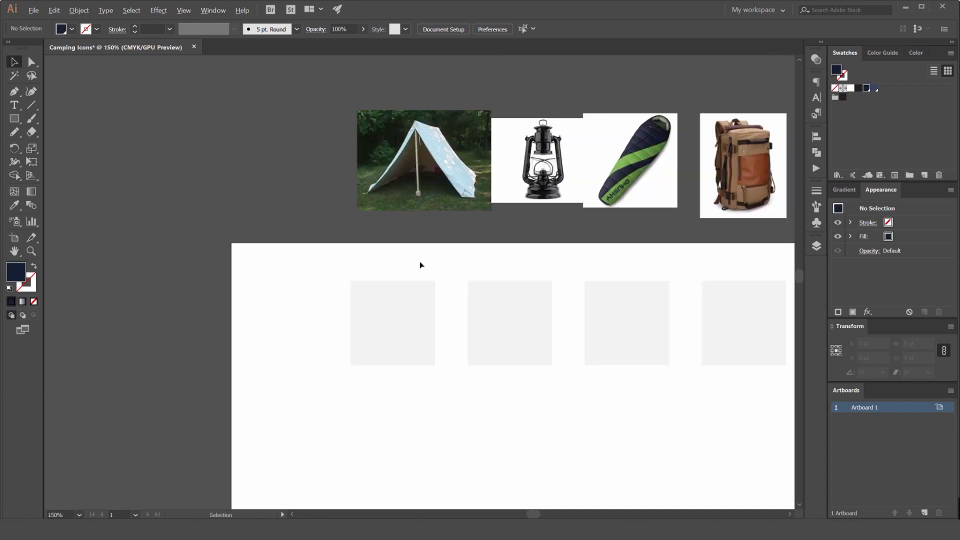
scroll(371, 237, "up", 1)
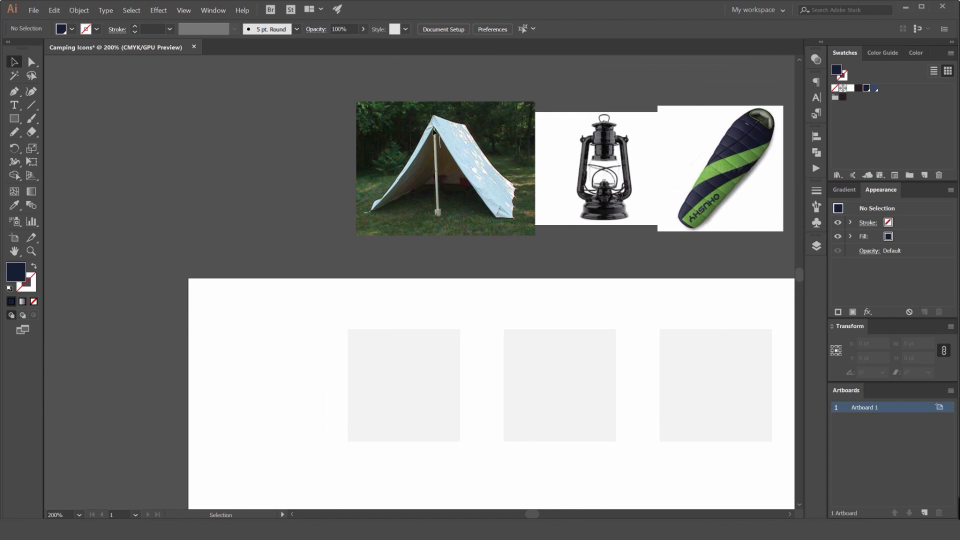
scroll(425, 130, "up", 2)
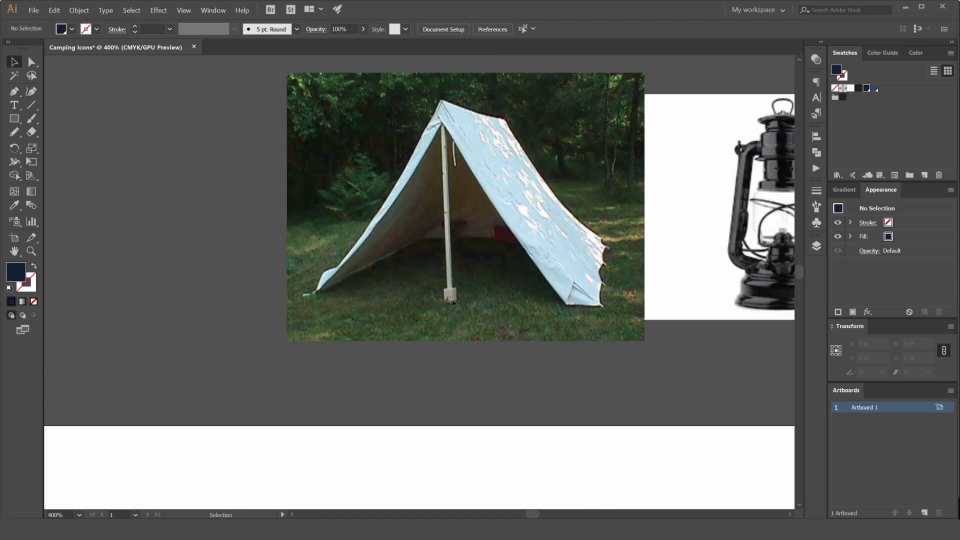
scroll(453, 300, "down", 2)
scroll(435, 392, "down", 5)
scroll(450, 291, "up", 1)
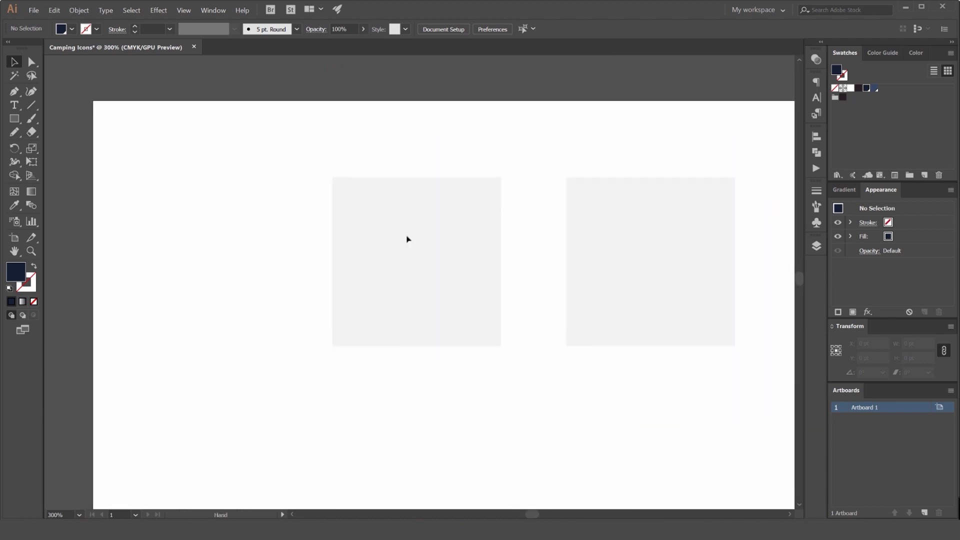
Set the stroke weight to 4 pt for drawing with the Pen tool.
left_click(817, 192)
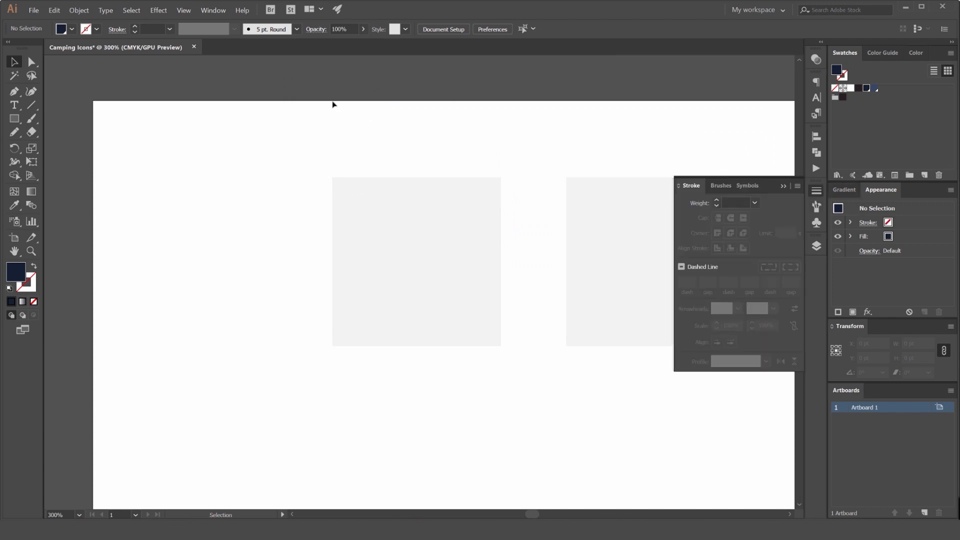
left_click(213, 10)
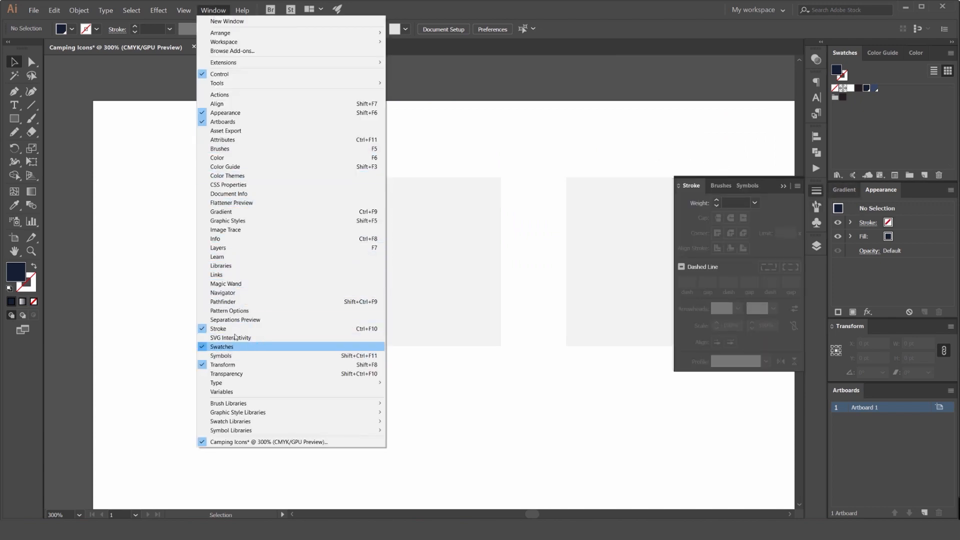
left_click(737, 252)
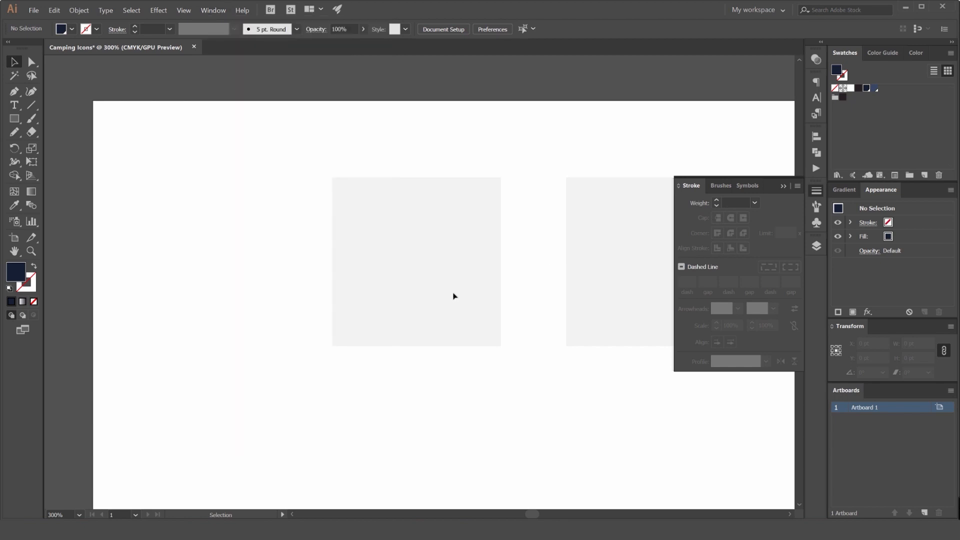
key("p")
left_click(716, 201)
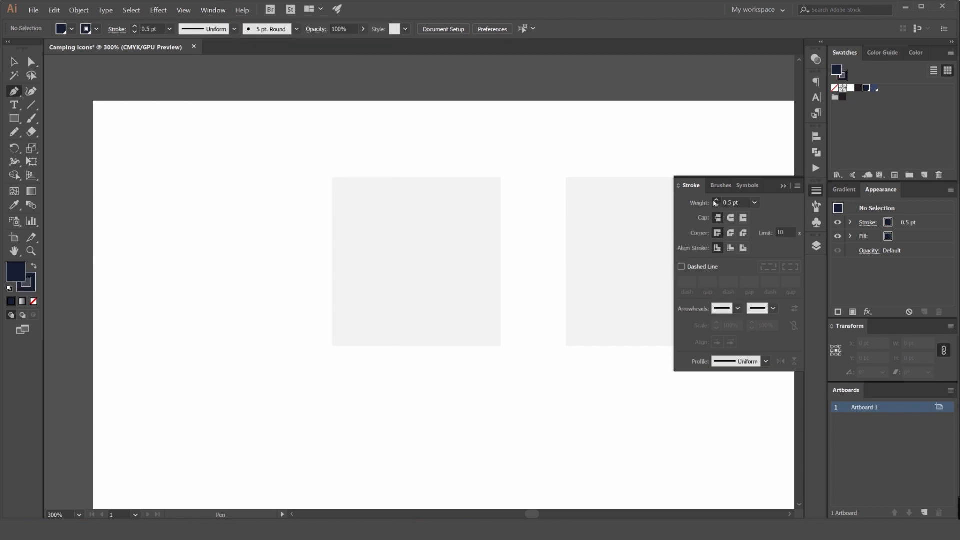
left_click(715, 201)
left_click(715, 201)
left_click(716, 201)
left_click(715, 201)
scroll(416, 179, "up", 1)
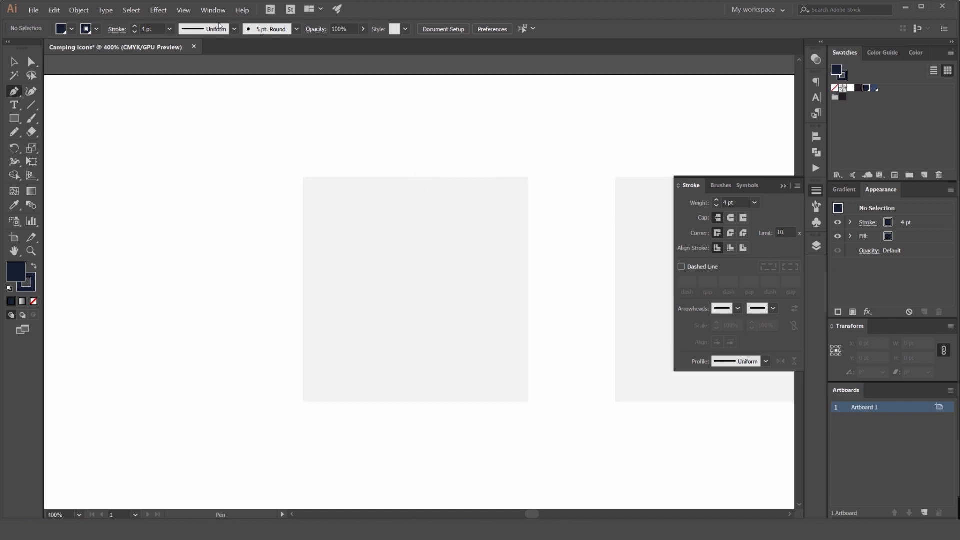
left_click(184, 10)
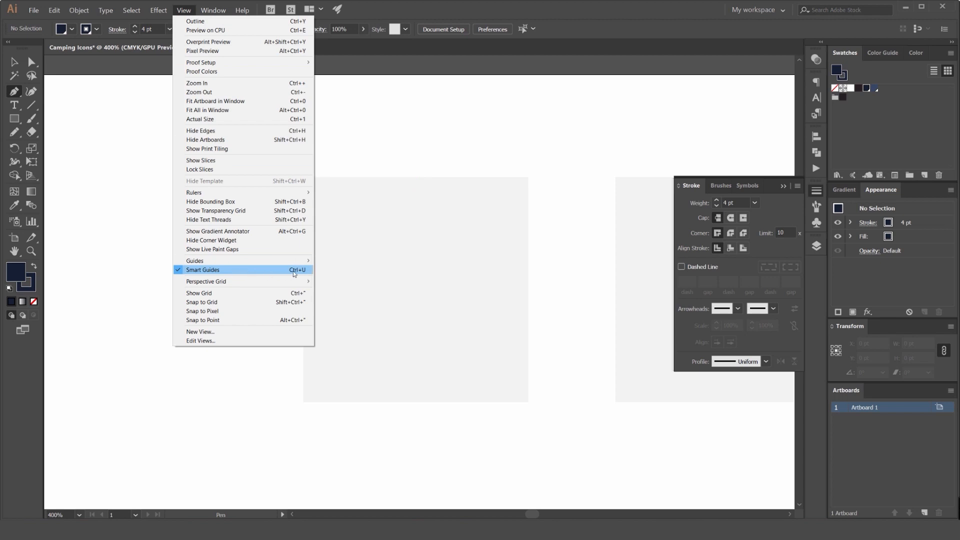
left_click(446, 146)
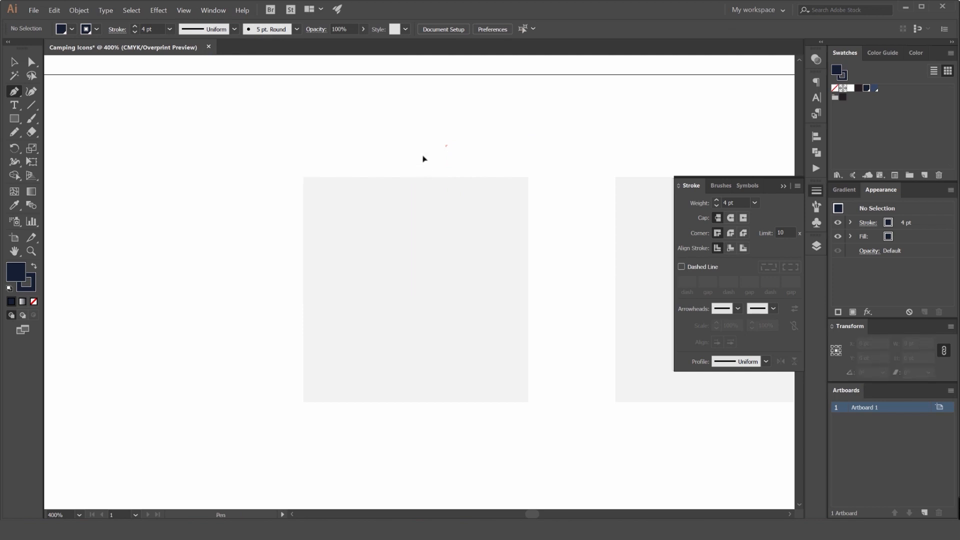
key("v")
scroll(420, 152, "down", 3)
scroll(420, 154, "up", 2)
left_click(184, 10)
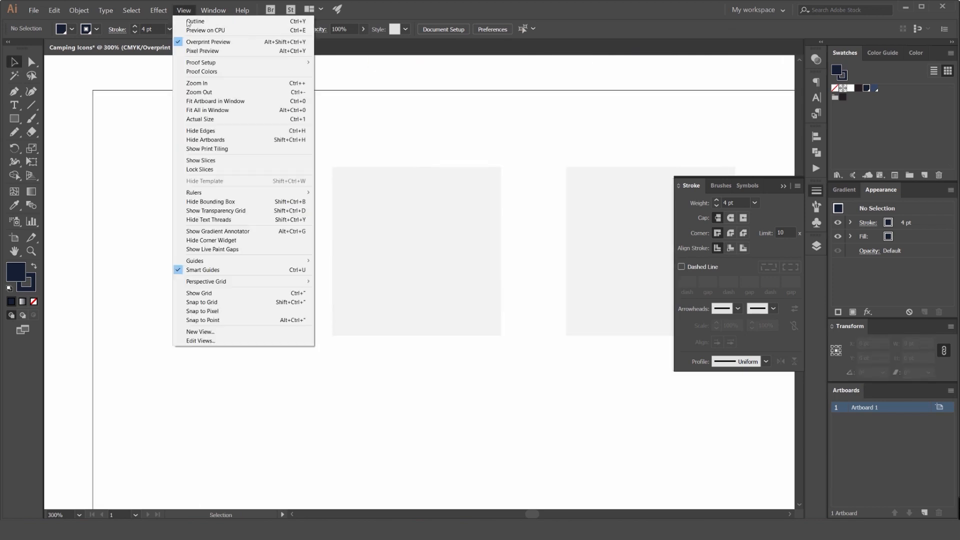
left_click(223, 140)
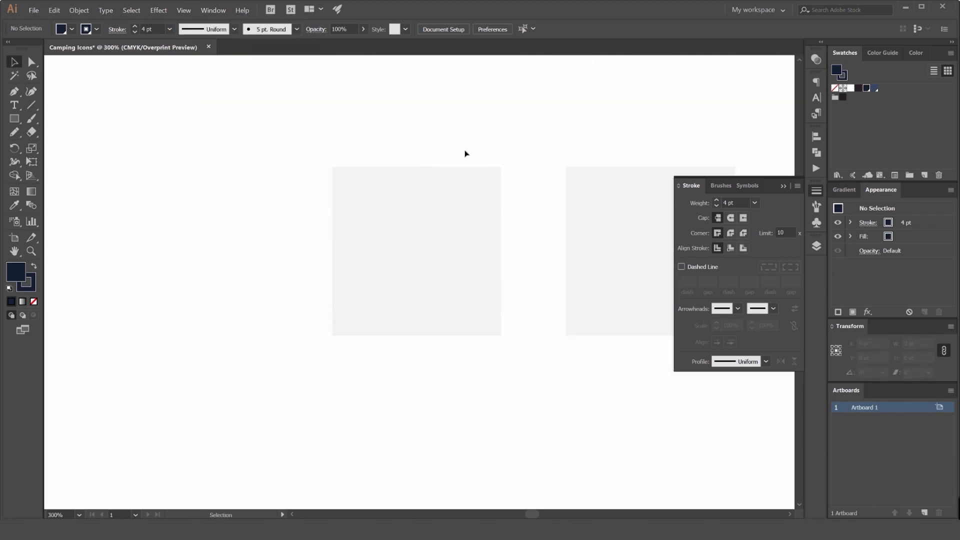
scroll(437, 202, "down", 5)
scroll(433, 206, "up", 5)
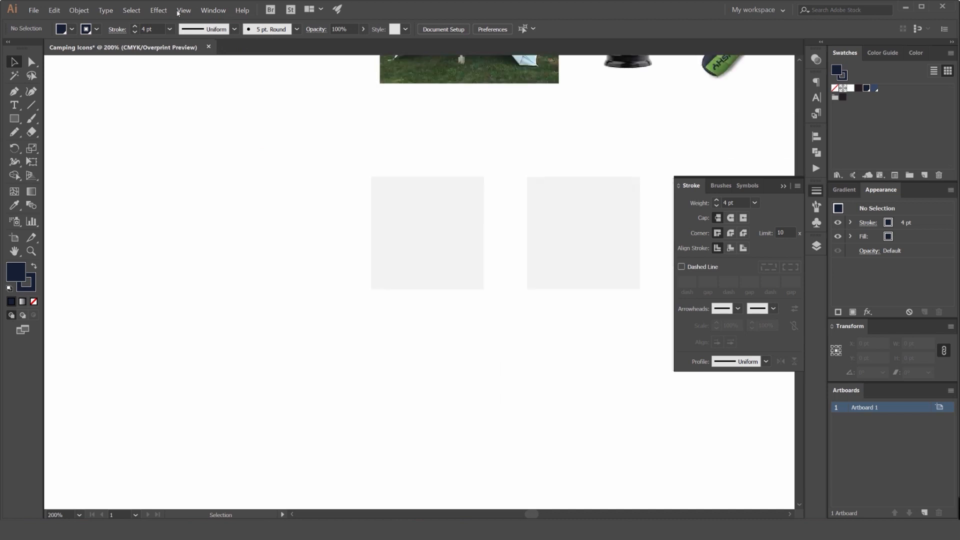
left_click(183, 10)
left_click(222, 139)
left_click(183, 10)
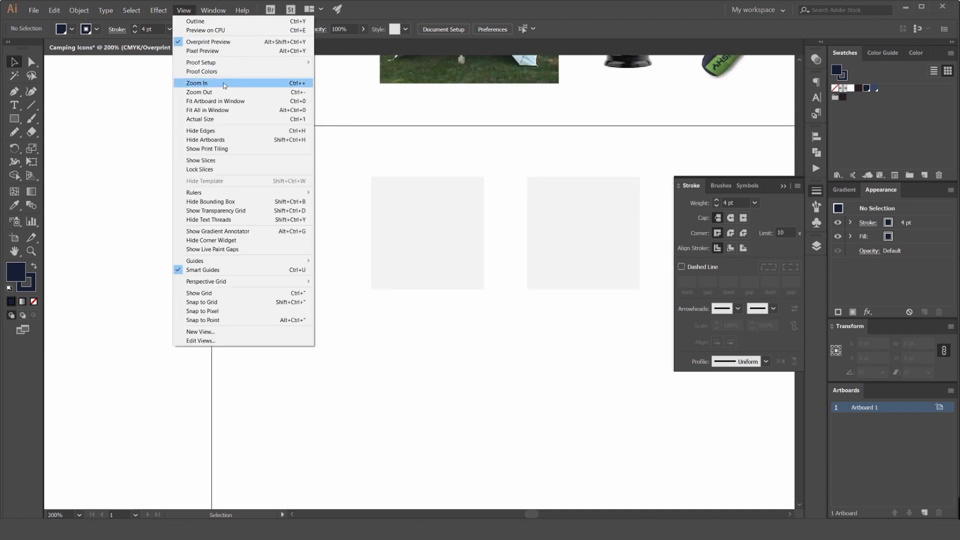
left_click(218, 44)
Draw a closed triangle with the Pen tool from the first grey square's top-edge midpoint to its two bottom corners.
scroll(410, 204, "up", 2)
left_click_drag(448, 216, 409, 203)
scroll(426, 197, "down", 1)
key("p")
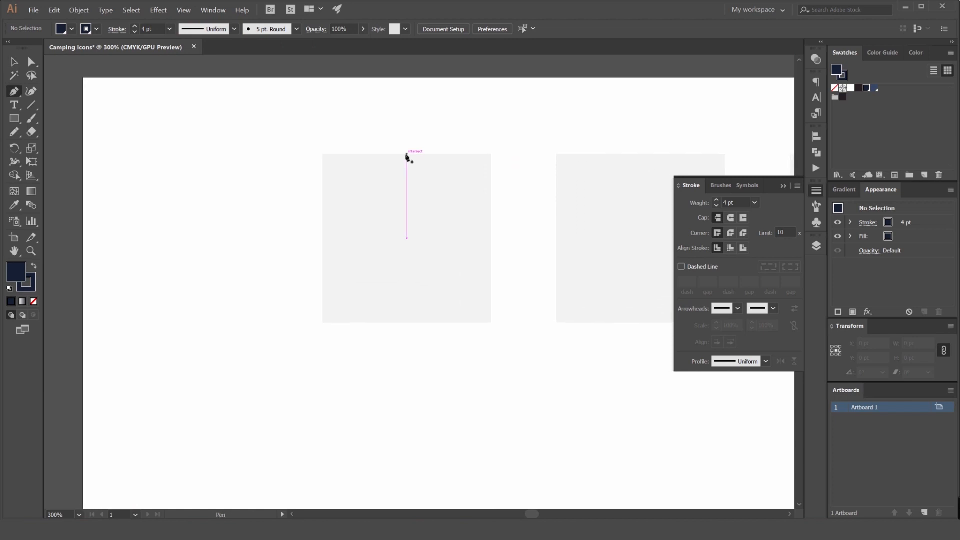
scroll(406, 155, "up", 2)
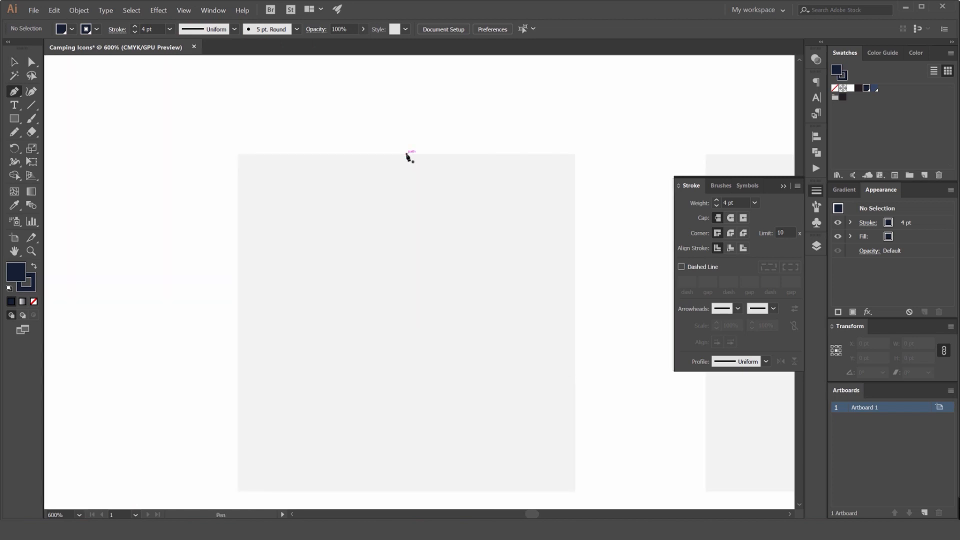
left_click(406, 154)
left_click(239, 492)
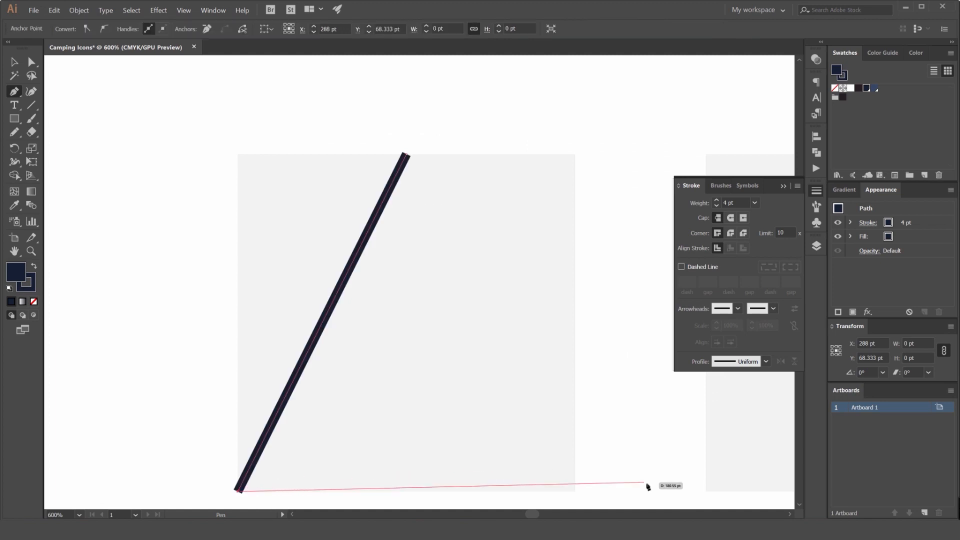
left_click(575, 492)
left_click(406, 154)
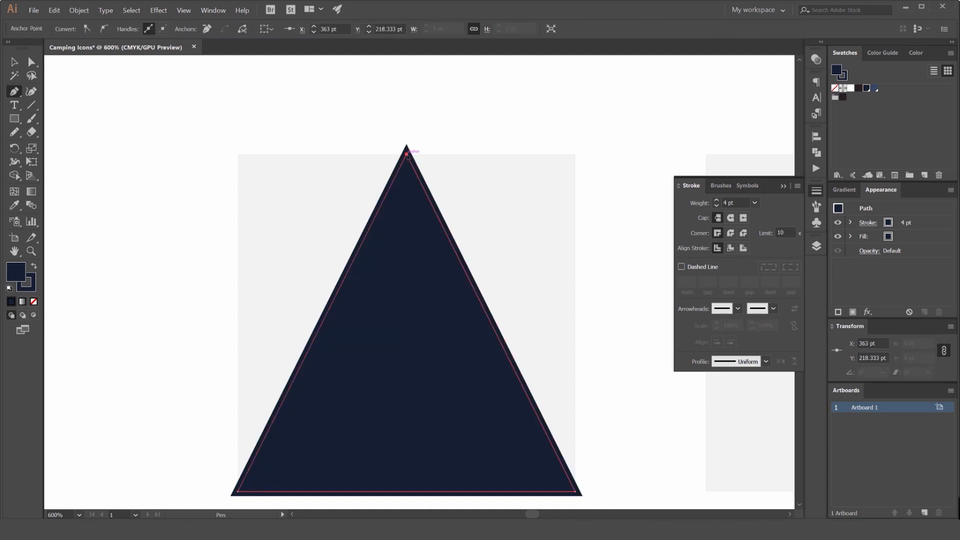
Remove the triangle's fill, give its stroke a round cap and round corners, and deselect it.
key("slash")
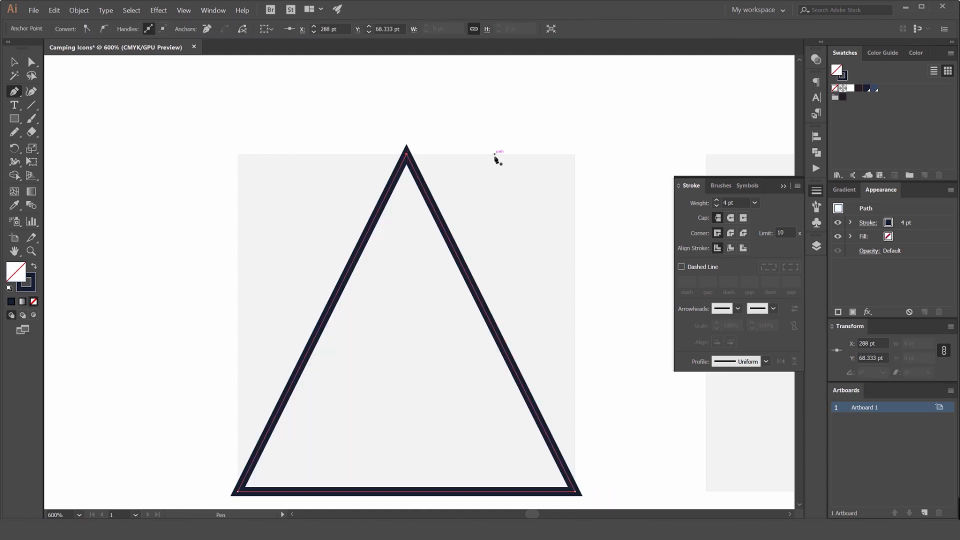
left_click(730, 219)
left_click(730, 233)
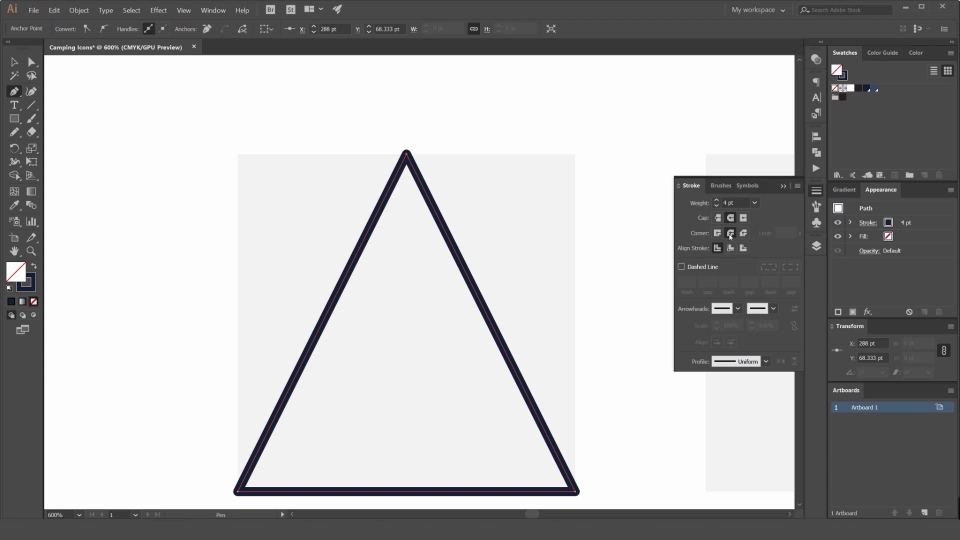
key("v")
left_click(602, 184)
Inspect how the triangle's rounded apex sits against the top edge of the first grey square.
scroll(601, 183, "down", 2)
left_click(504, 171)
scroll(504, 171, "up", 5)
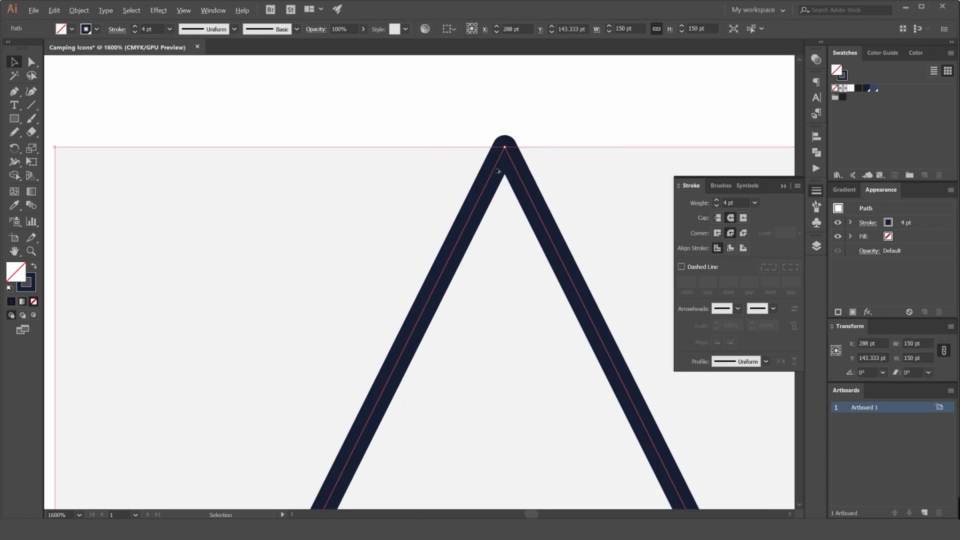
scroll(498, 168, "down", 3)
scroll(515, 138, "up", 4)
left_click(573, 179)
left_click(538, 216)
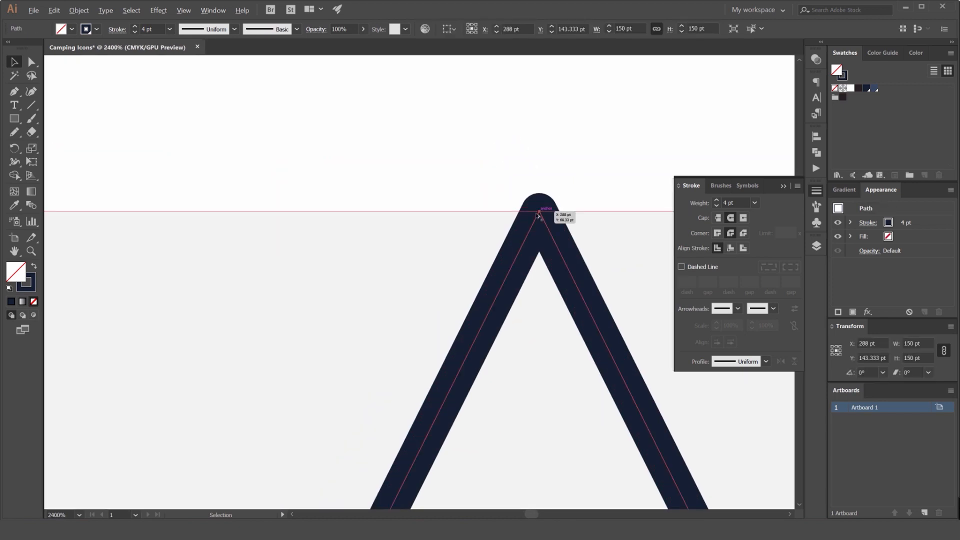
scroll(542, 213, "up", 2)
scroll(554, 192, "down", 5)
left_click(580, 184)
left_click(724, 166)
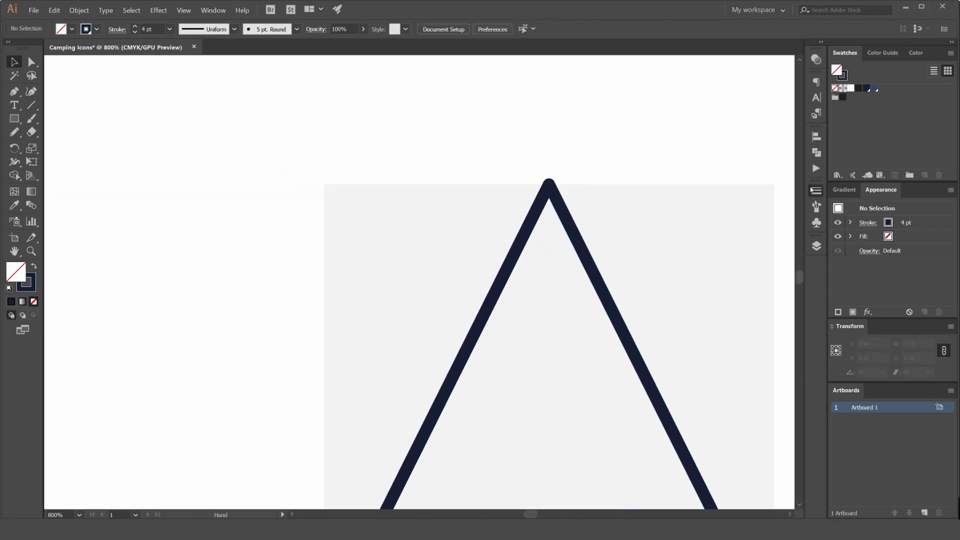
Draw a vertical line with the Pen tool from the triangle's apex to the midpoint of its base.
scroll(499, 145, "down", 3)
scroll(506, 161, "up", 2)
left_click_drag(463, 157, 462, 137)
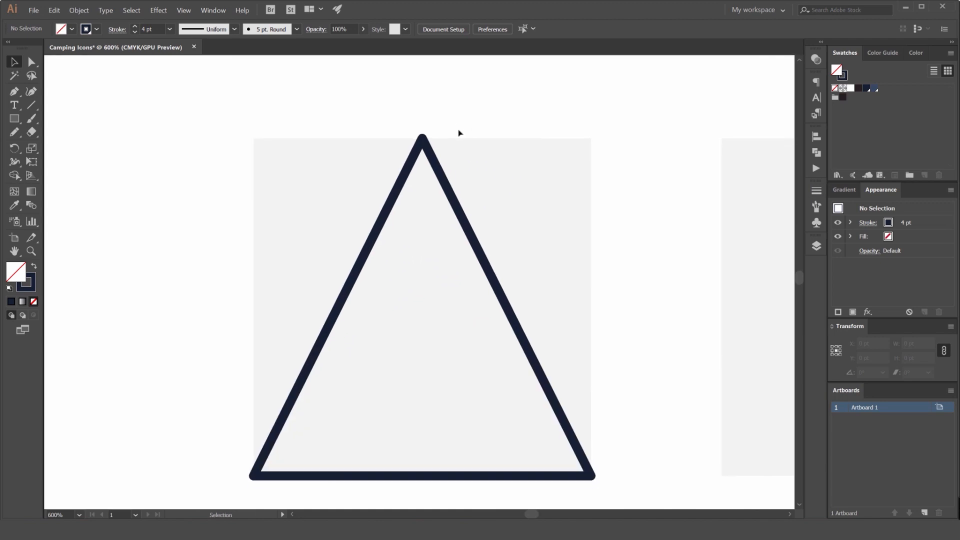
key("p")
left_click(422, 138)
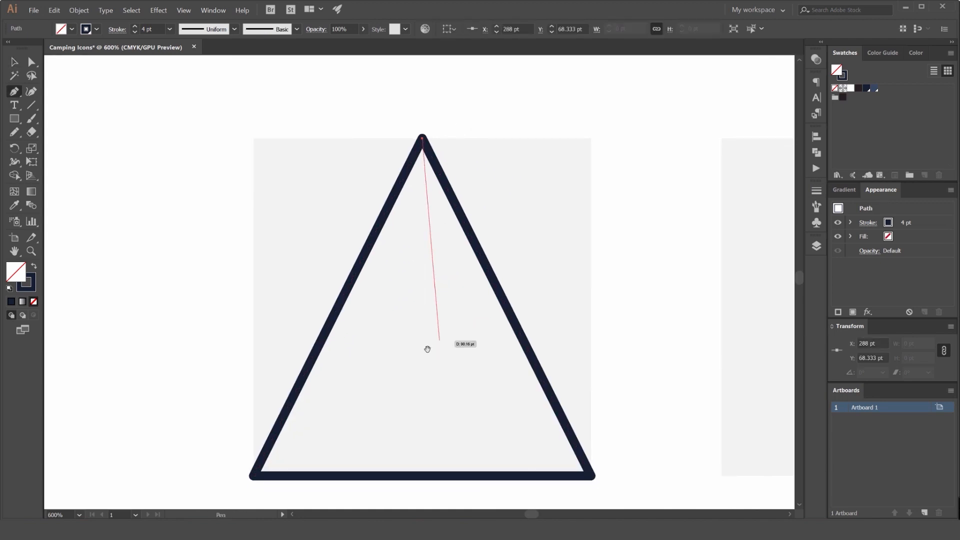
scroll(428, 345, "down", 2)
left_click(433, 436)
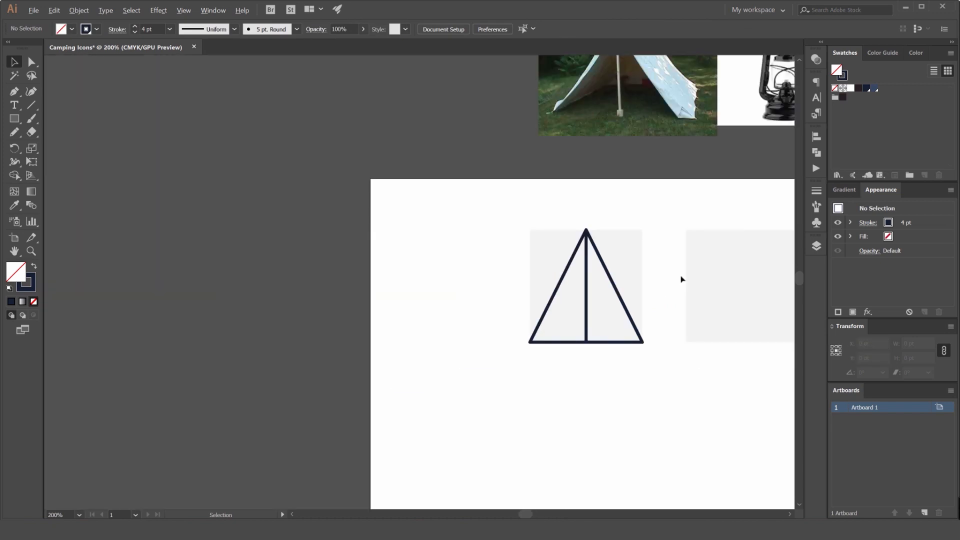
Try a 7 pt stroke weight on the vertical centre line.
scroll(680, 279, "up", 1)
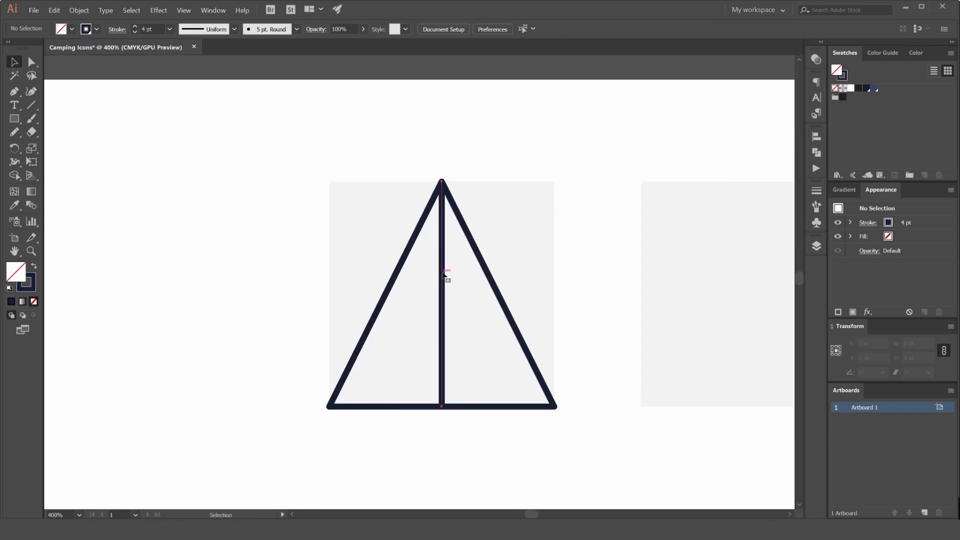
left_click(443, 275)
left_click(816, 191)
left_click(716, 200)
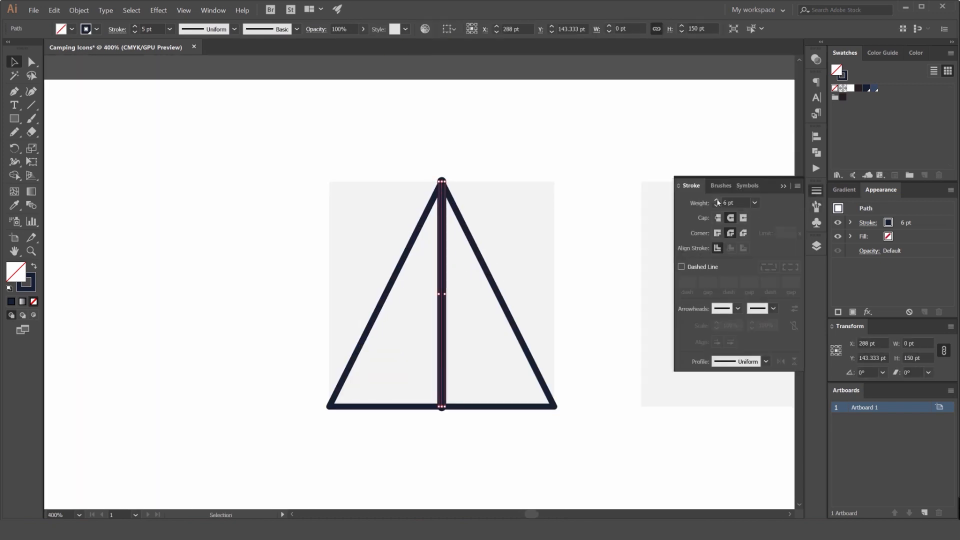
left_click(716, 200)
left_click(715, 200)
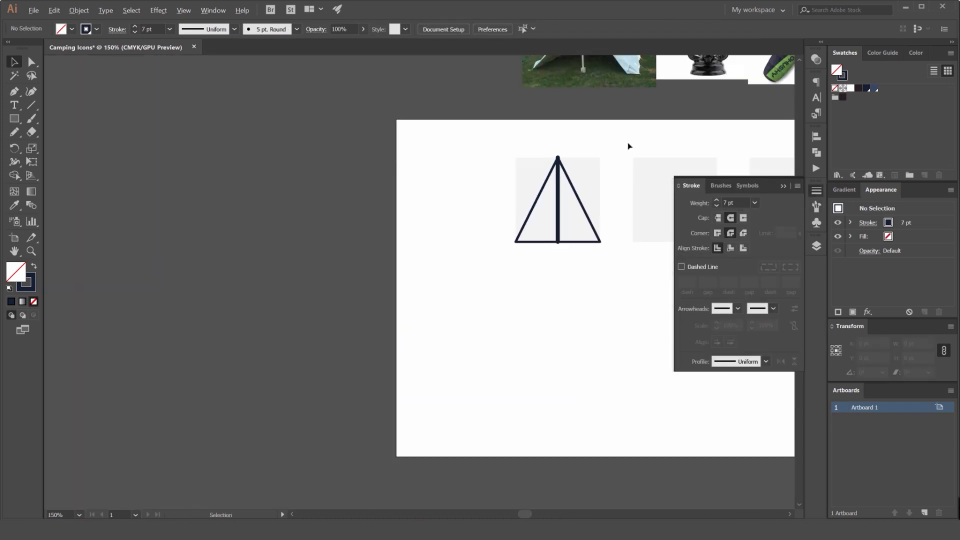
left_click_drag(646, 143, 615, 155)
scroll(600, 171, "up", 2)
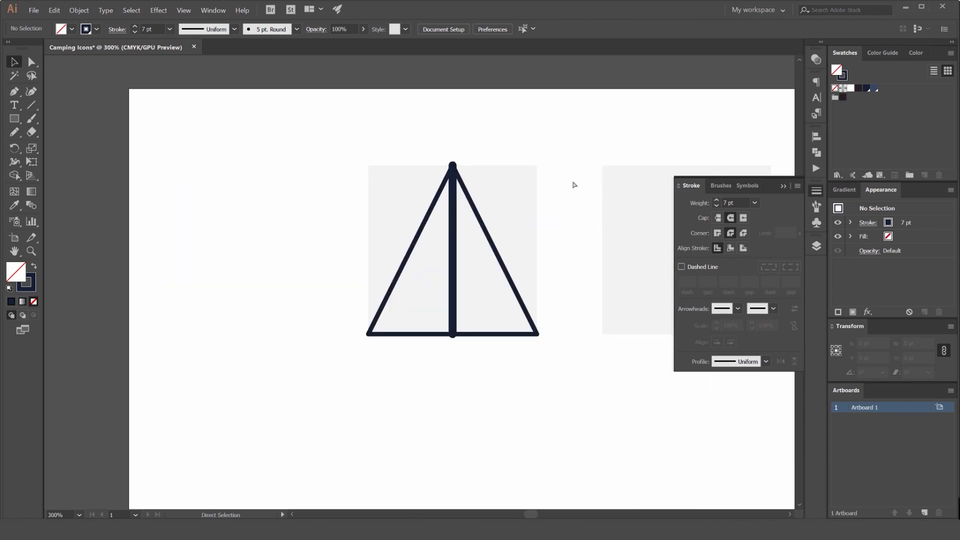
Undo the centre line's stroke weight changes and deselect it.
key("ctrl+z")
key("ctrl+z")
key("ctrl+z")
left_click(533, 174)
scroll(525, 191, "down", 1)
scroll(488, 231, "up", 3)
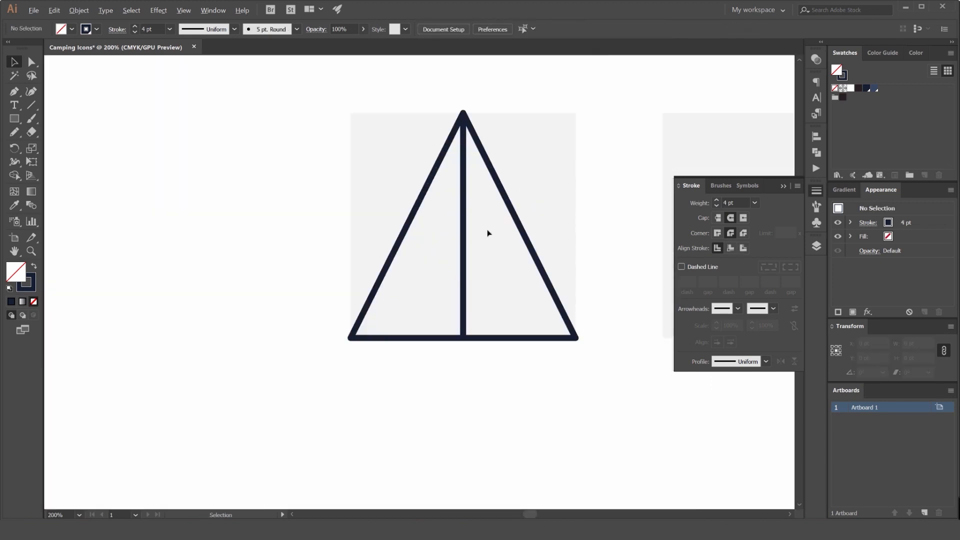
Lower the triangle's apex together with the centre line's upper end slightly below the grey square's top edge.
scroll(484, 224, "down", 3)
left_click_drag(537, 178, 430, 215)
scroll(357, 169, "up", 2)
key("a")
left_click(430, 164)
left_click(430, 169, "shift")
scroll(431, 167, "up", 1)
left_click_drag(427, 161, 427, 216)
left_click(469, 135)
scroll(469, 135, "down", 6)
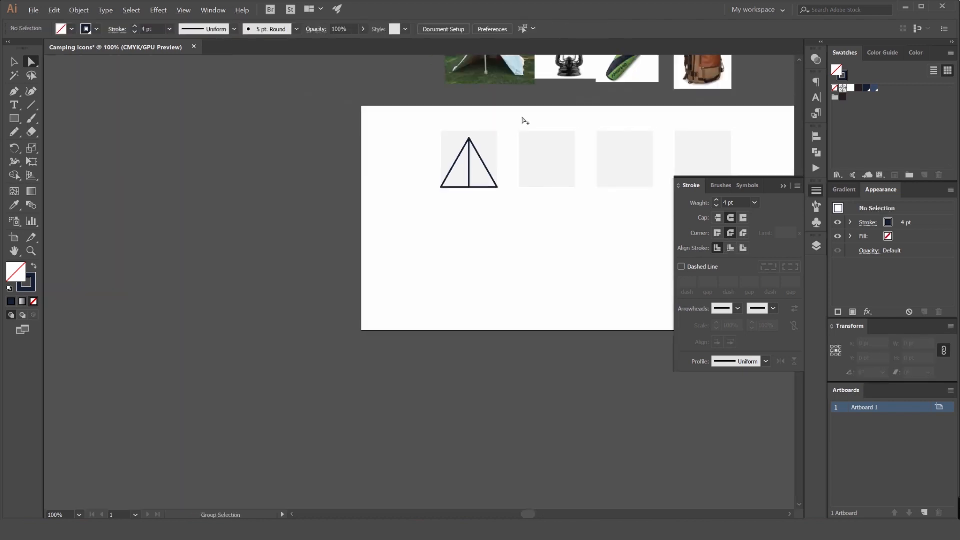
Draw a slanted line with the Pen tool from the upper part of the centre pole to the triangle's bottom-left corner.
scroll(456, 171, "up", 4)
left_click_drag(546, 131, 466, 259)
scroll(483, 207, "down", 3)
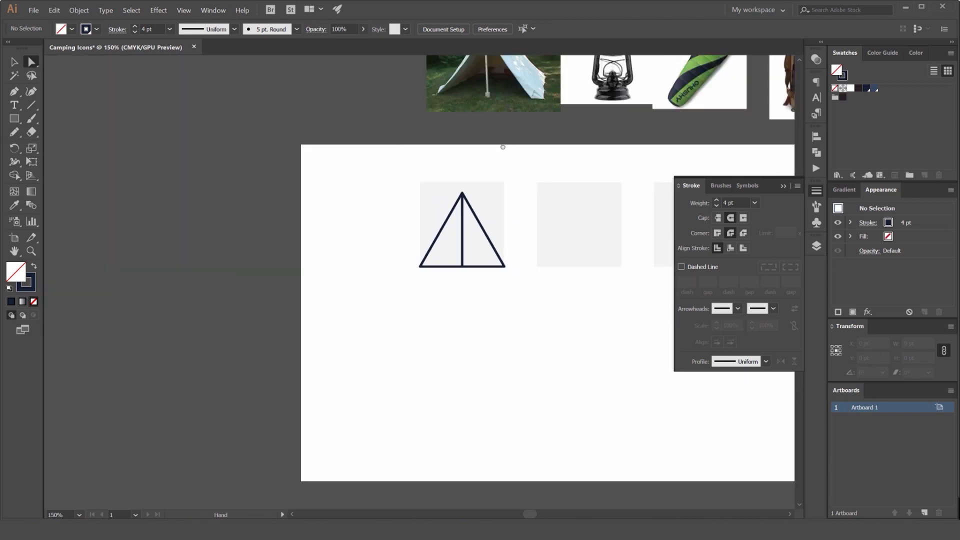
left_click_drag(503, 147, 502, 156)
scroll(478, 209, "up", 2)
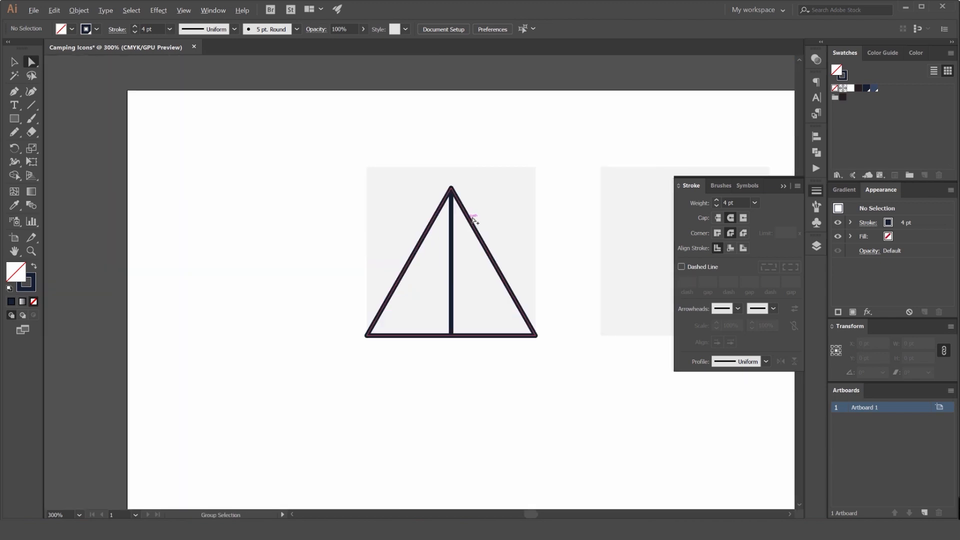
left_click_drag(454, 233, 483, 200)
scroll(462, 201, "up", 2)
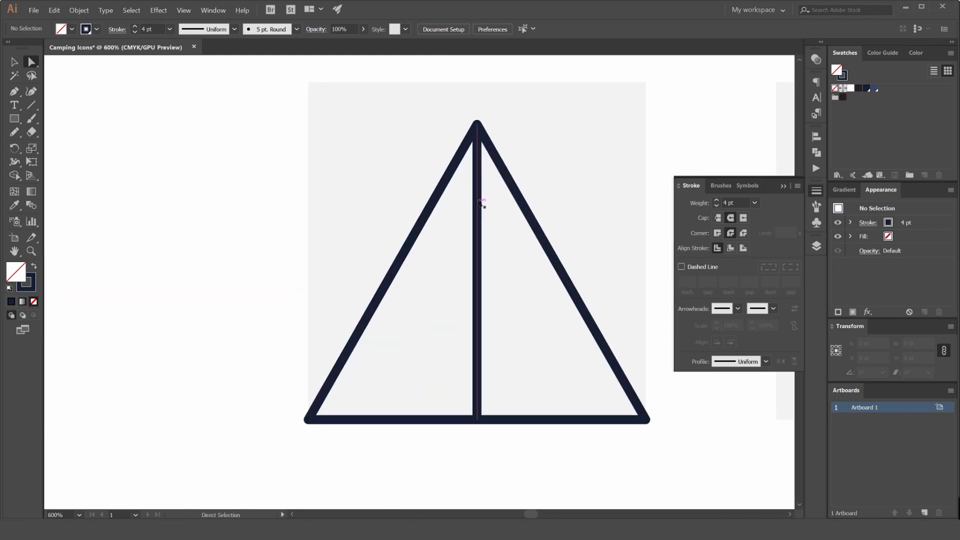
key("p")
left_click(478, 176)
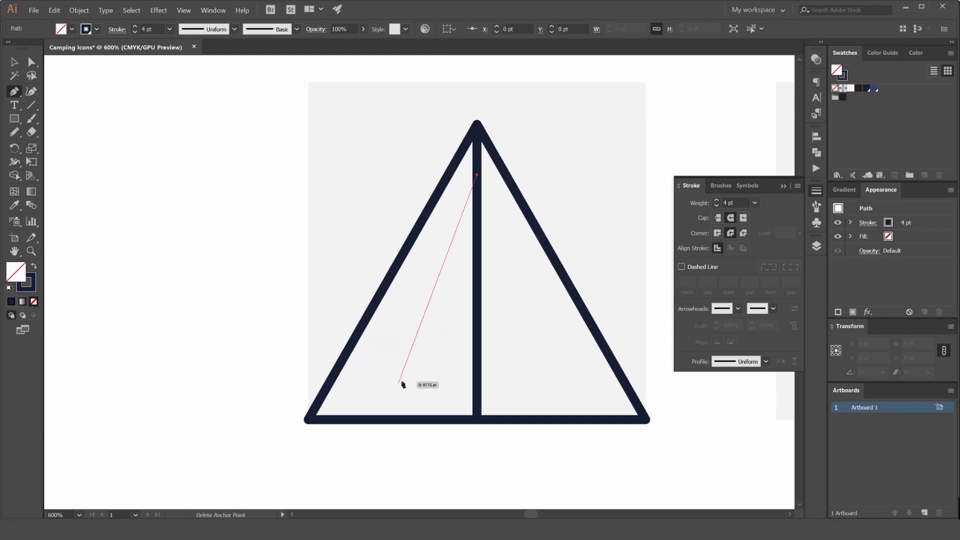
left_click(310, 422)
left_click(435, 434, "ctrl")
Lower the slanted line's upper anchor along the centre pole so the line is 100.5 pt tall.
key("a")
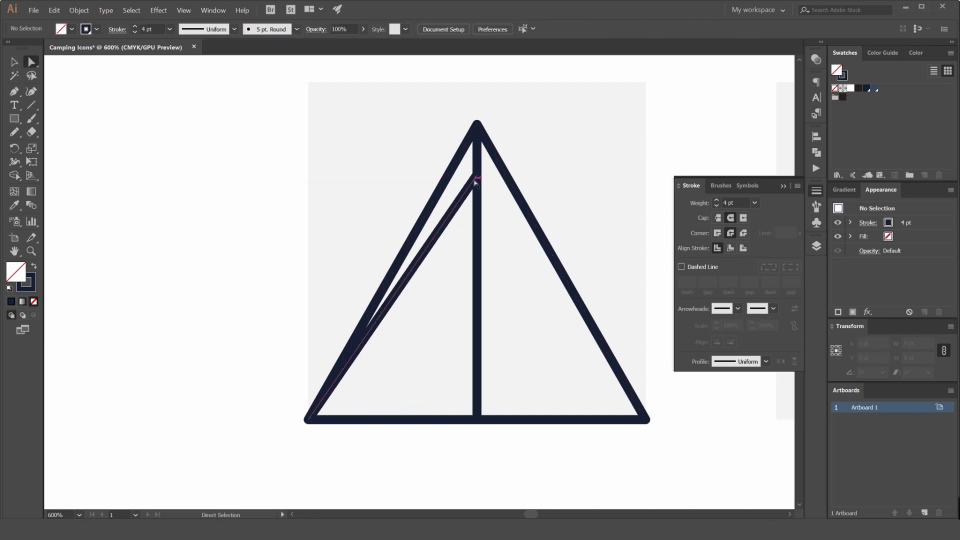
scroll(564, 151, "down", 1)
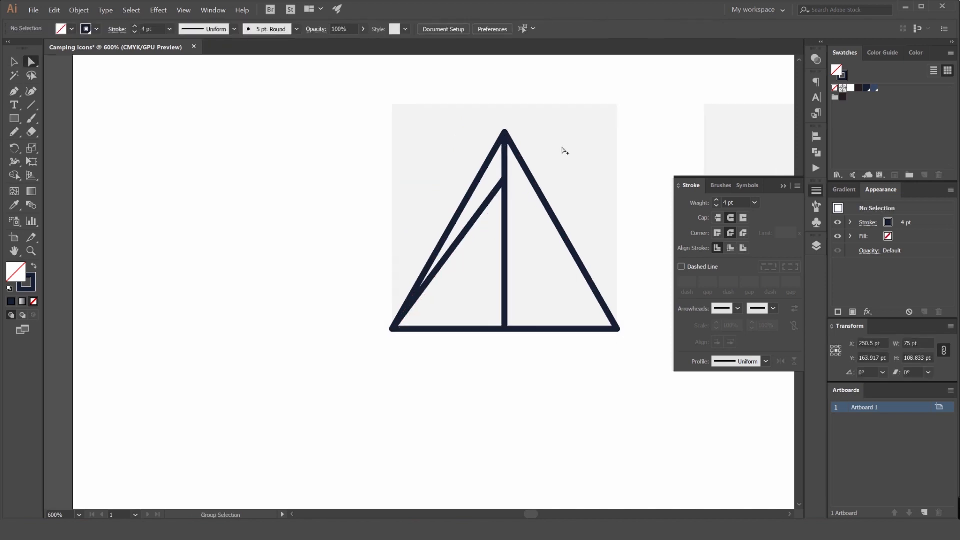
scroll(568, 149, "down", 2)
scroll(600, 166, "up", 3)
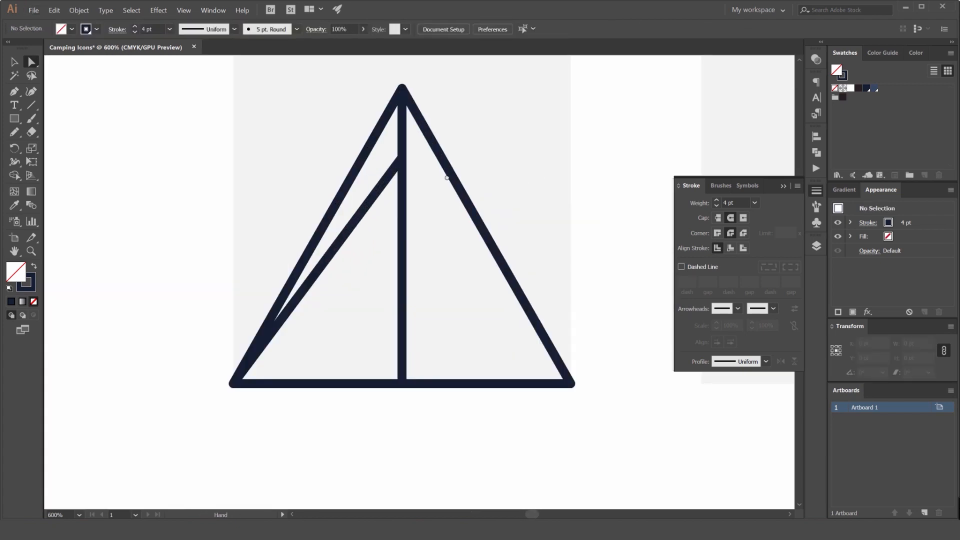
left_click_drag(446, 178, 445, 171)
Select the slanted line and locate the Transform settings that apply to it.
key("v")
left_click(377, 193)
scroll(377, 193, "up", 1)
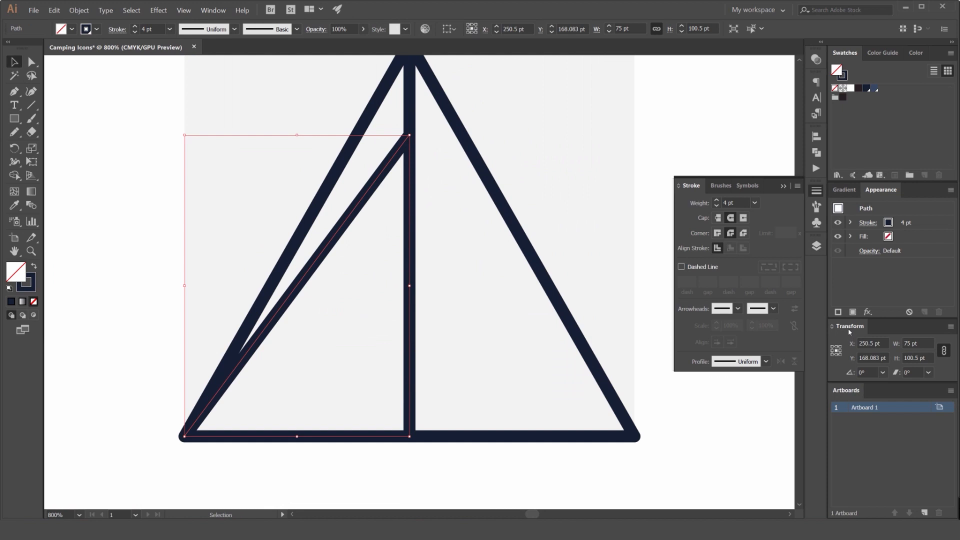
left_click(213, 10)
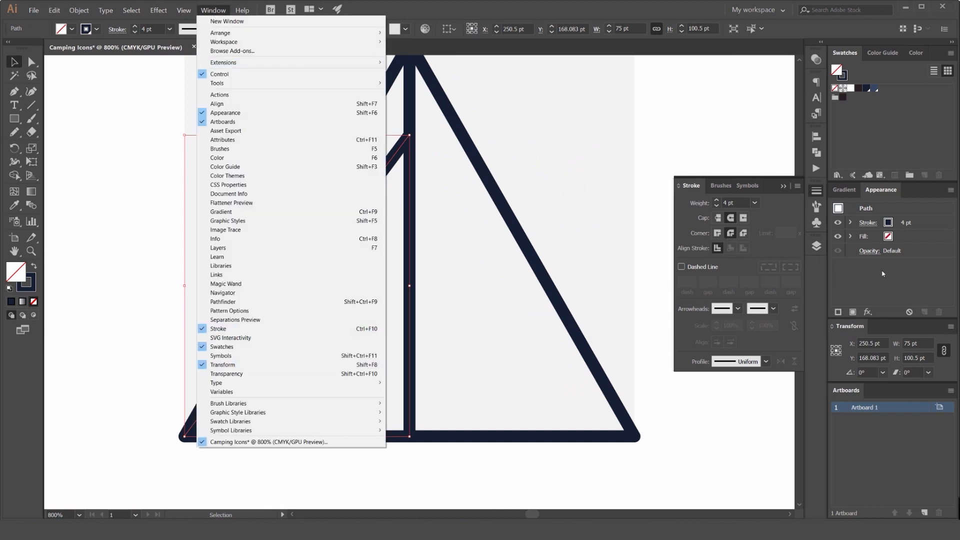
left_click(875, 327)
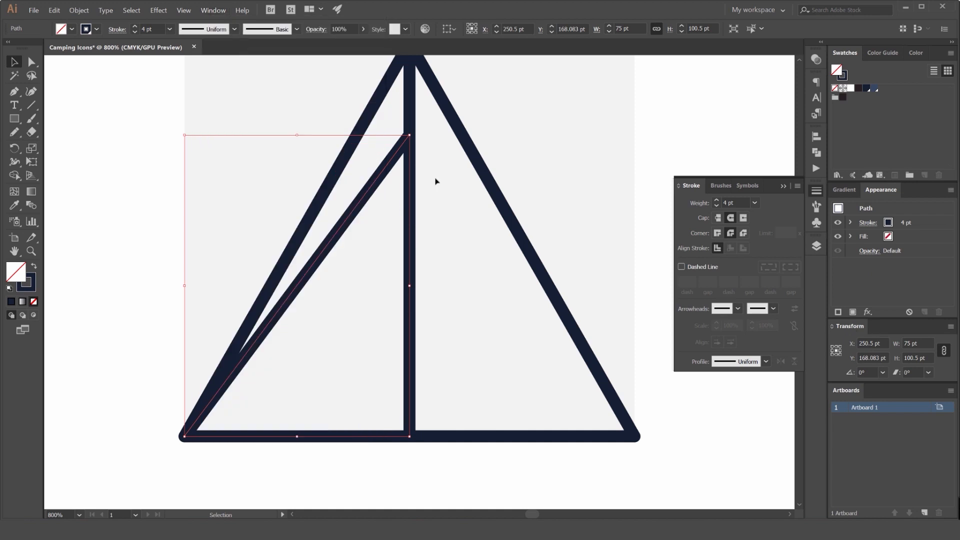
left_click(540, 136)
Try flipping the original slanted line horizontally and moving it to the triangle's right half, and undo both changes.
left_click(391, 169)
left_click(951, 328)
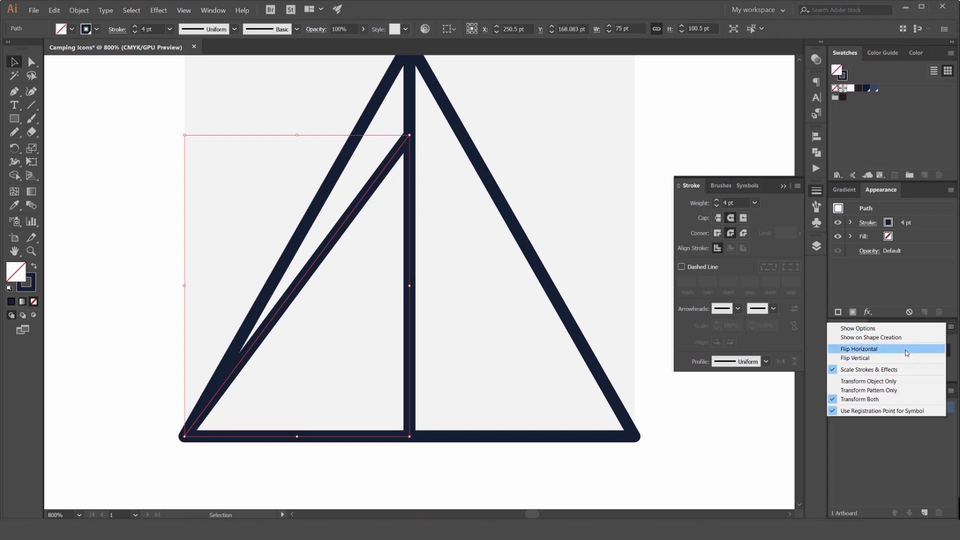
left_click(887, 350)
left_click(419, 175)
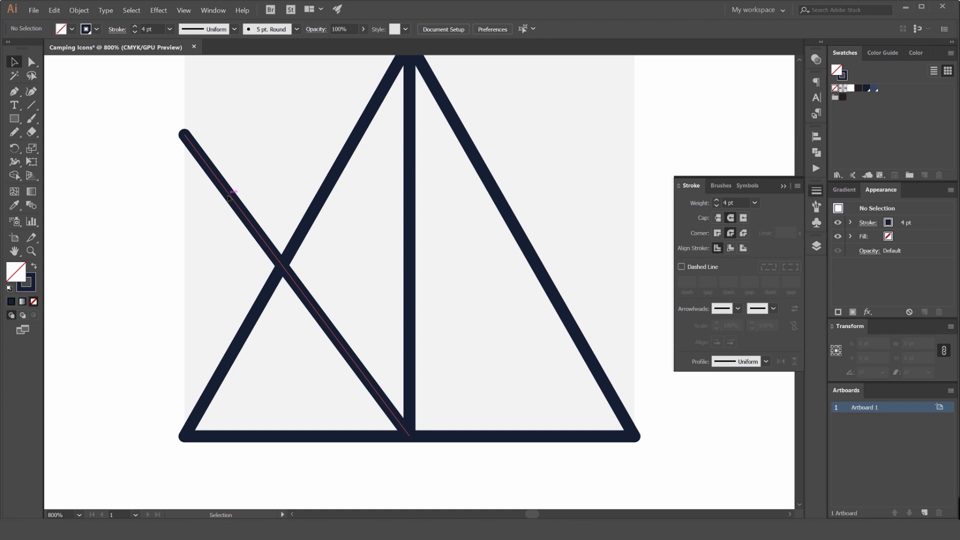
mouse_move(229, 198)
left_mouse_down()
mouse_move(467, 188)
mouse_move(452, 185)
mouse_move(453, 199)
left_mouse_up()
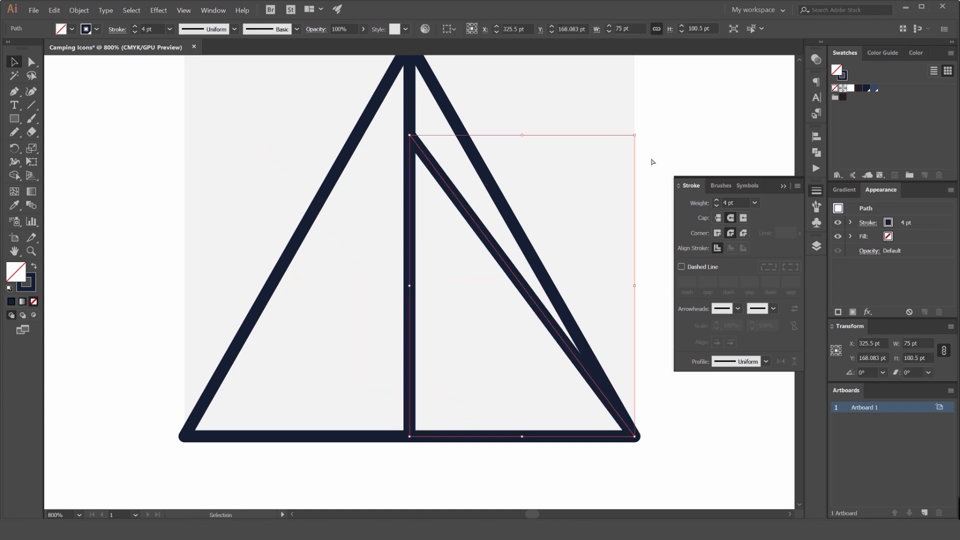
key("ctrl+z")
key("ctrl+z")
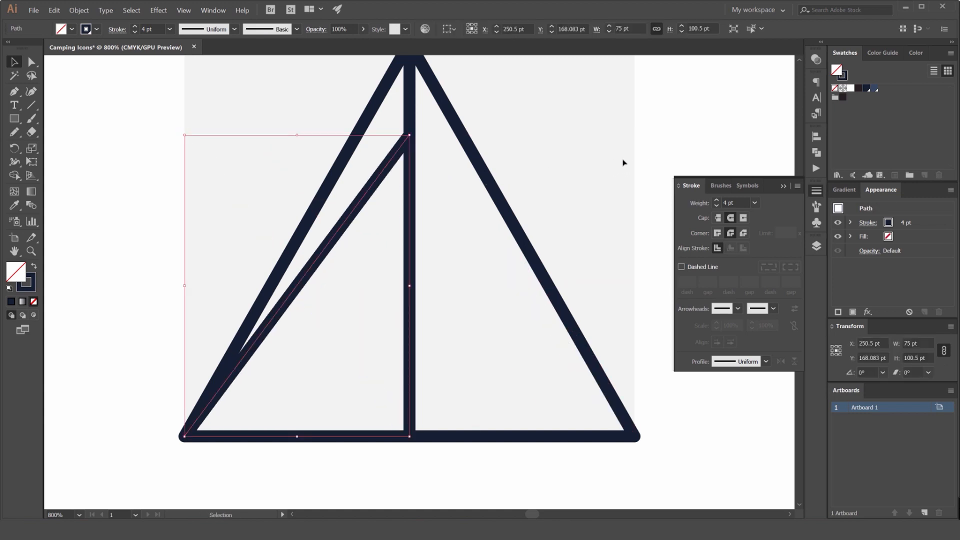
Try placing an unflipped copy of the slanted line across the centre pole and undo it.
key("a")
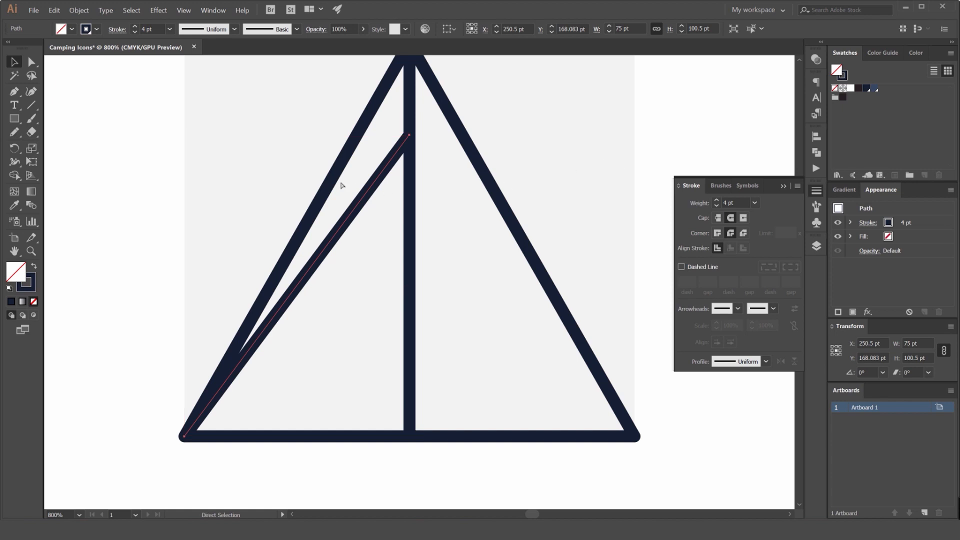
key("v")
left_click_drag(380, 179, 549, 158)
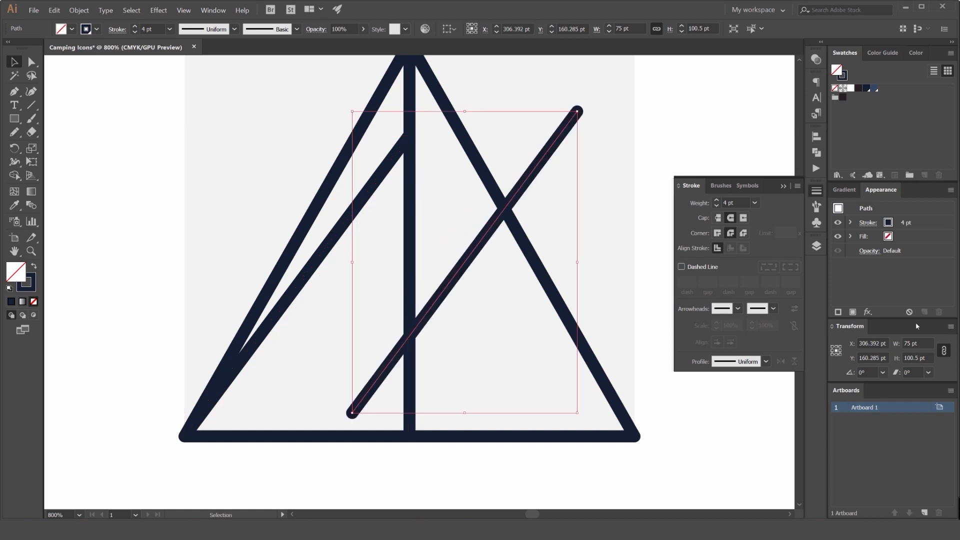
key("ctrl+z")
Make a horizontally flipped copy of the slanted line and place it in the triangle's right half at X 325.5 pt.
left_click(950, 325)
left_click(855, 345)
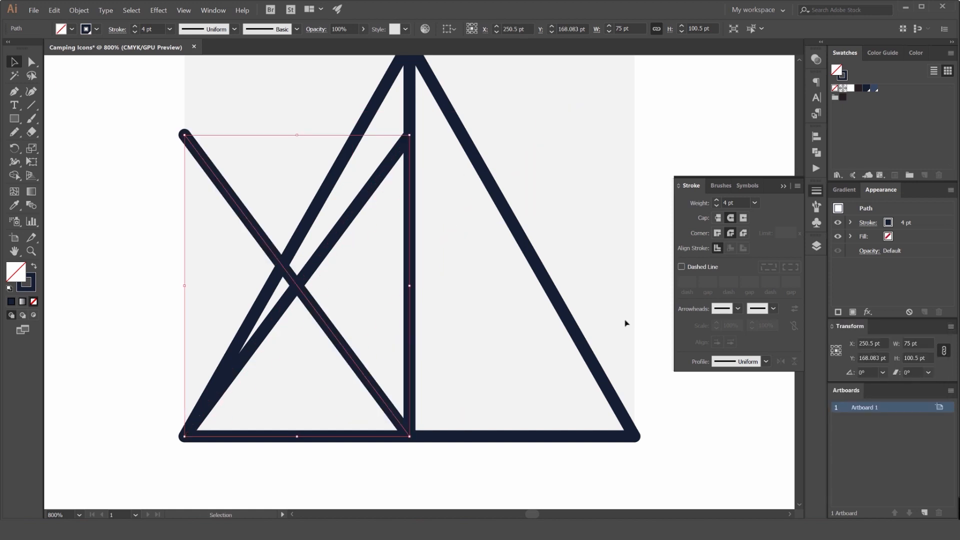
left_click_drag(262, 233, 483, 255)
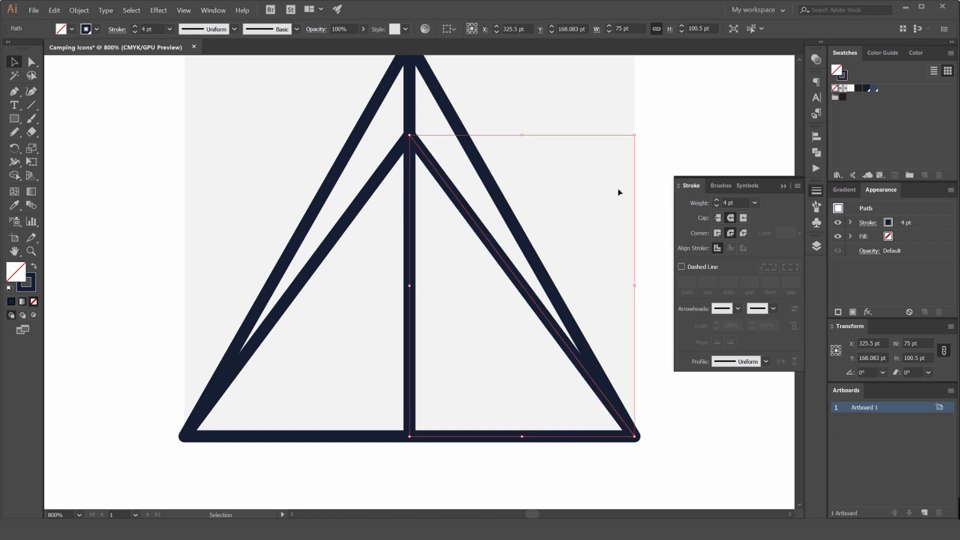
left_click(619, 191)
scroll(619, 191, "down", 5)
left_click_drag(635, 145, 507, 162)
scroll(507, 161, "down", 2)
Nudge the left slanted line's upper anchor down the centre pole to Y 122.834 pt.
scroll(504, 165, "up", 6)
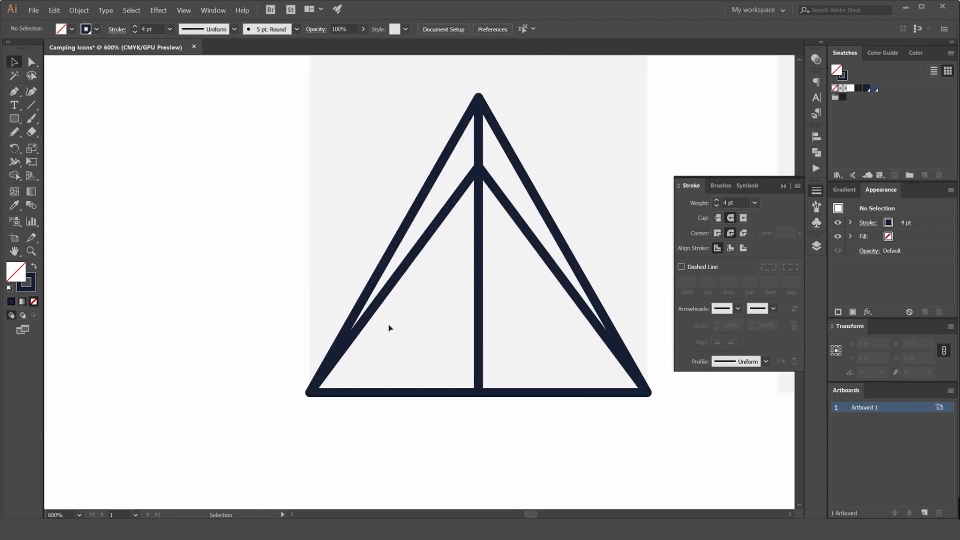
scroll(508, 235, "down", 6)
scroll(468, 247, "up", 7)
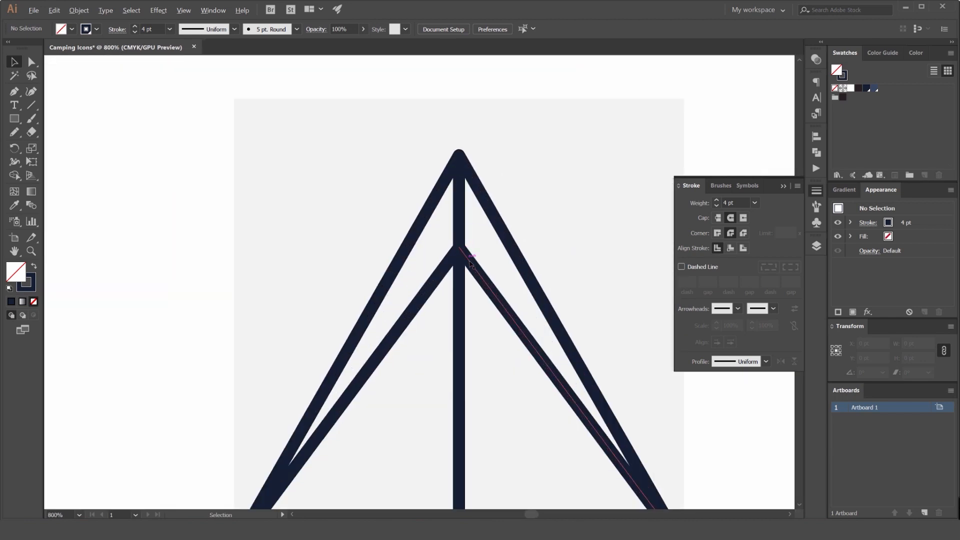
key("a")
left_click(458, 256)
scroll(459, 256, "up", 1)
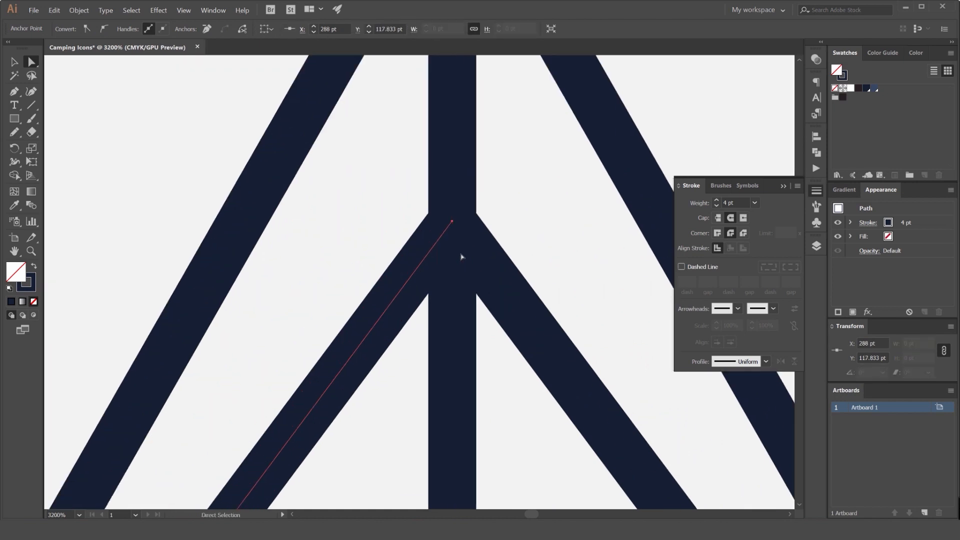
key("Down")
key("Down")
key("Down")
key("Down")
key("Down")
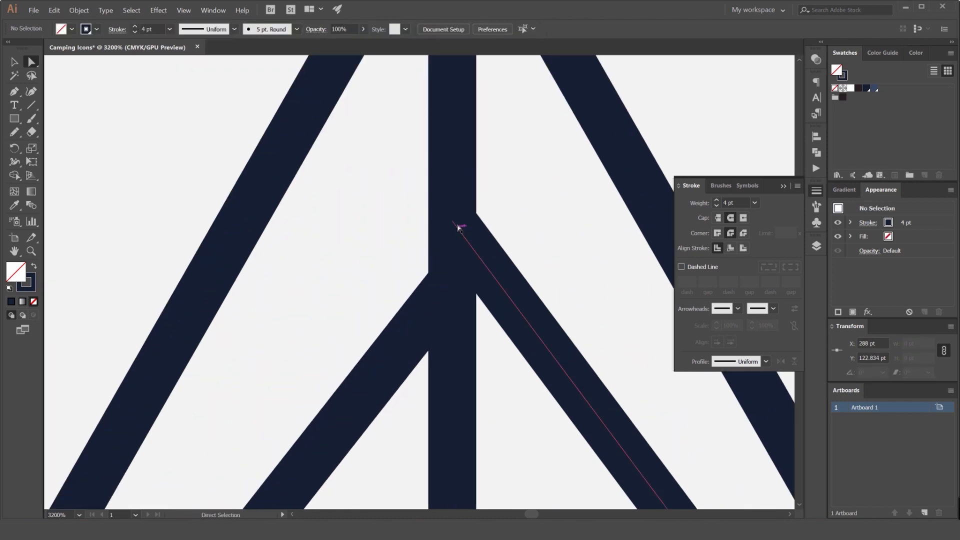
Move the right slanted line's upper anchor down to meet the left line's anchor at Y 122.834 pt.
left_click_drag(459, 223, 452, 284)
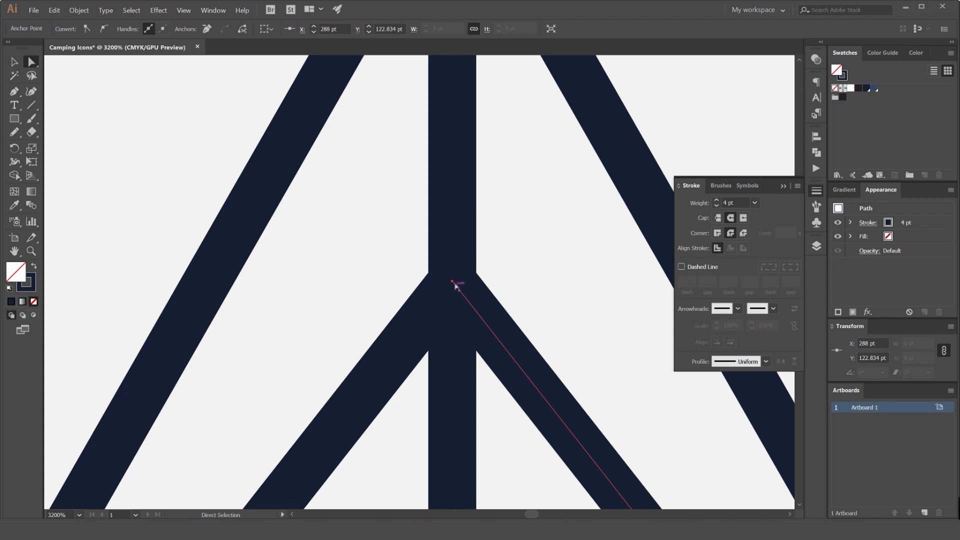
scroll(476, 283, "down", 7)
left_click(471, 287)
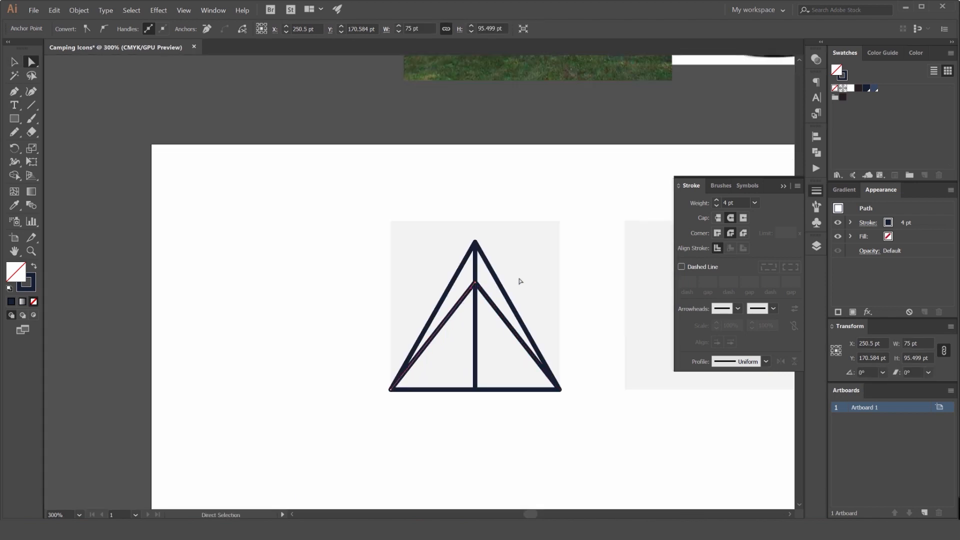
left_click(529, 275)
Inspect where the two slanted lines meet on the pole and review the tent icon beside the reference photos.
scroll(477, 288, "up", 4)
left_click(480, 277)
scroll(591, 259, "down", 4)
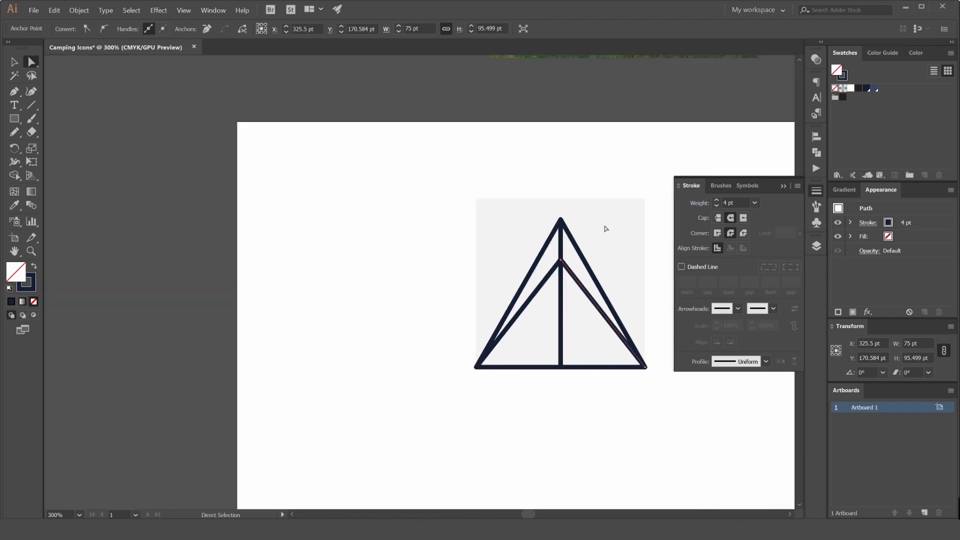
left_click(606, 228)
key("v")
left_click_drag(642, 204, 506, 220)
scroll(458, 181, "down", 2)
scroll(504, 219, "down", 3)
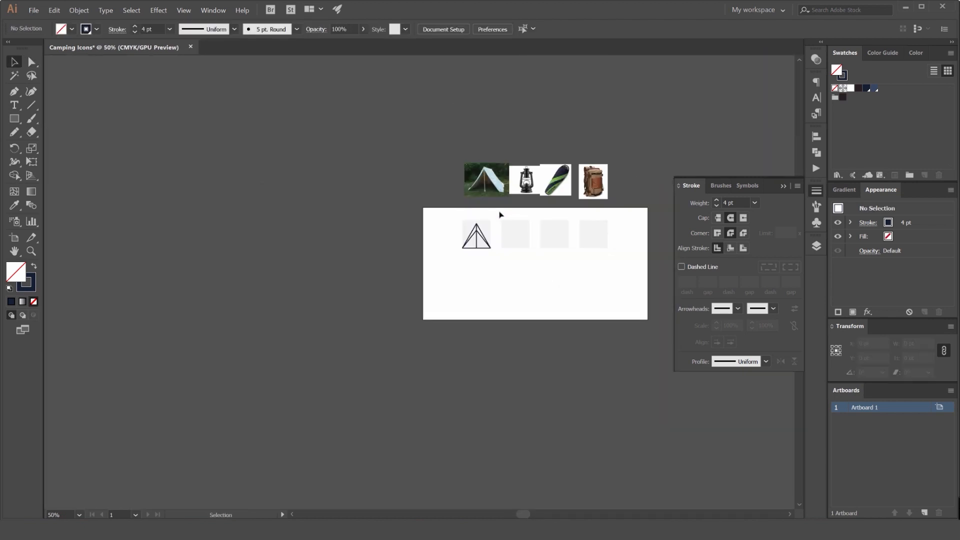
Review the finished tent icon beside the empty squares and the reference photos with the stroke settings closed.
scroll(486, 237, "up", 3)
scroll(486, 236, "down", 3)
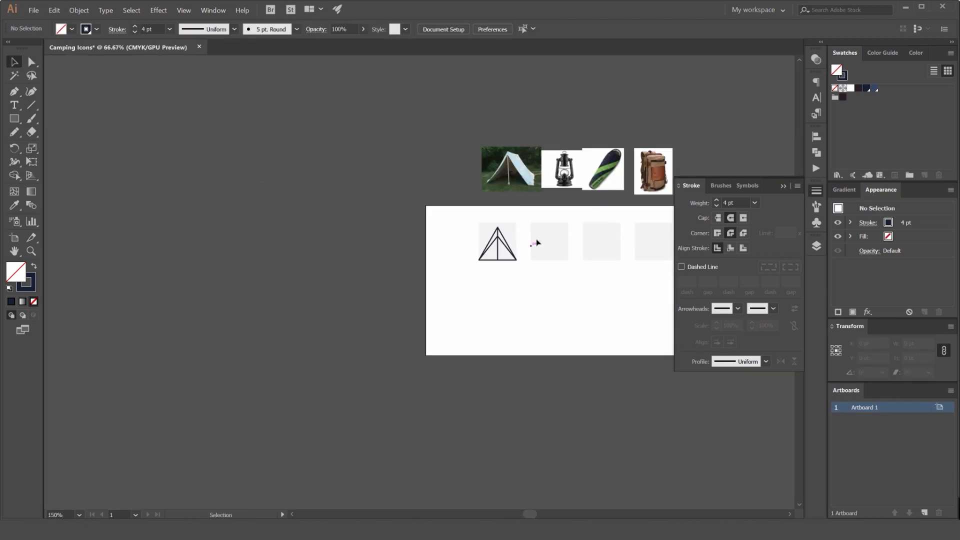
scroll(530, 300, "up", 4)
left_click_drag(604, 269, 471, 250)
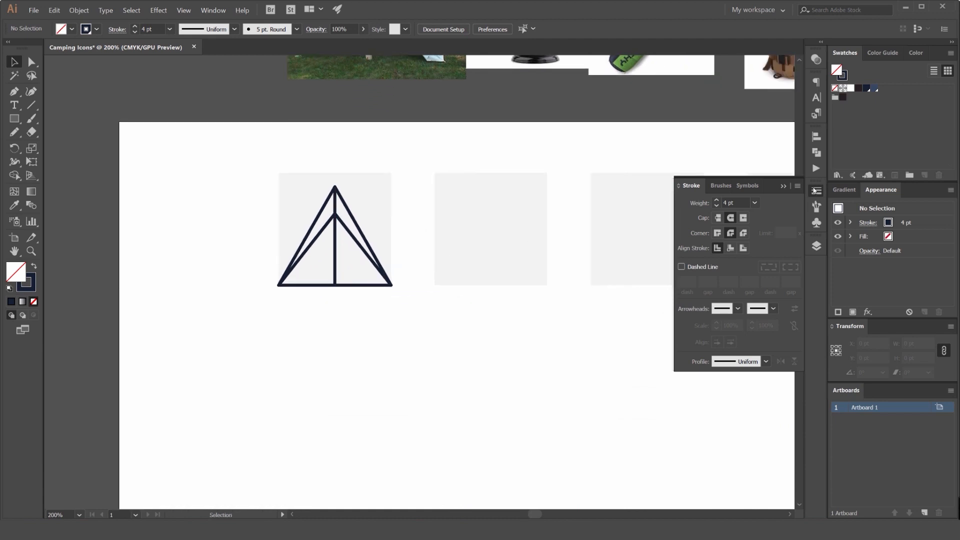
left_click(815, 191)
scroll(482, 217, "up", 2)
scroll(464, 227, "down", 2)
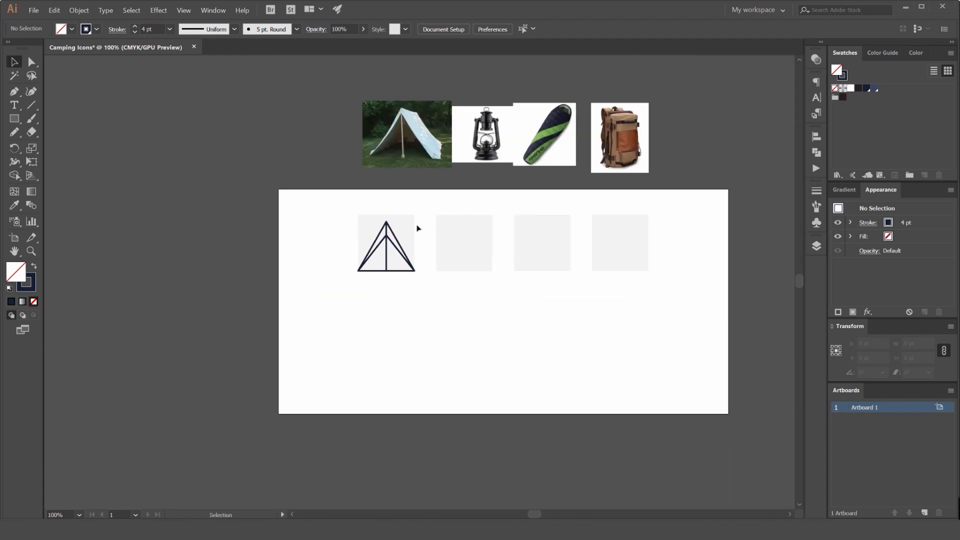
scroll(424, 226, "up", 1)
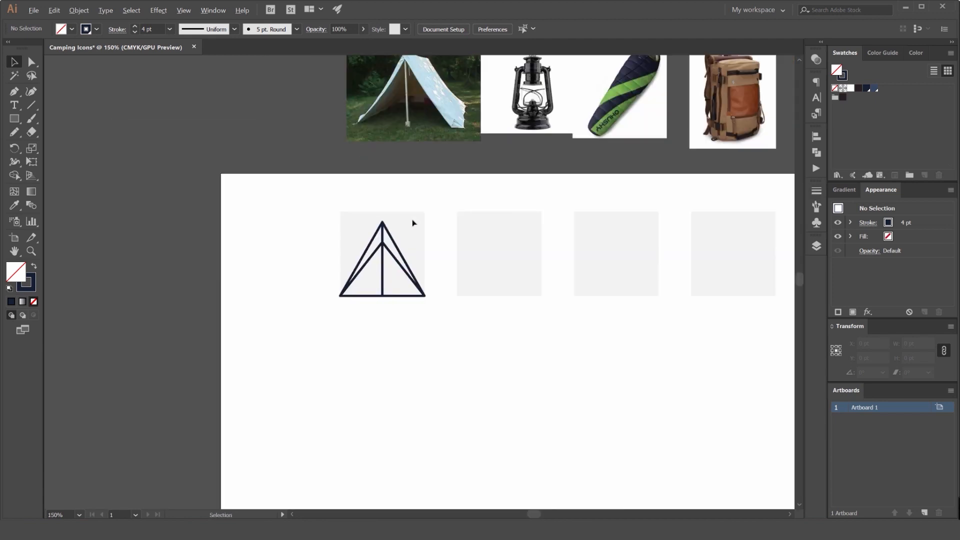
left_click_drag(552, 212, 528, 264)
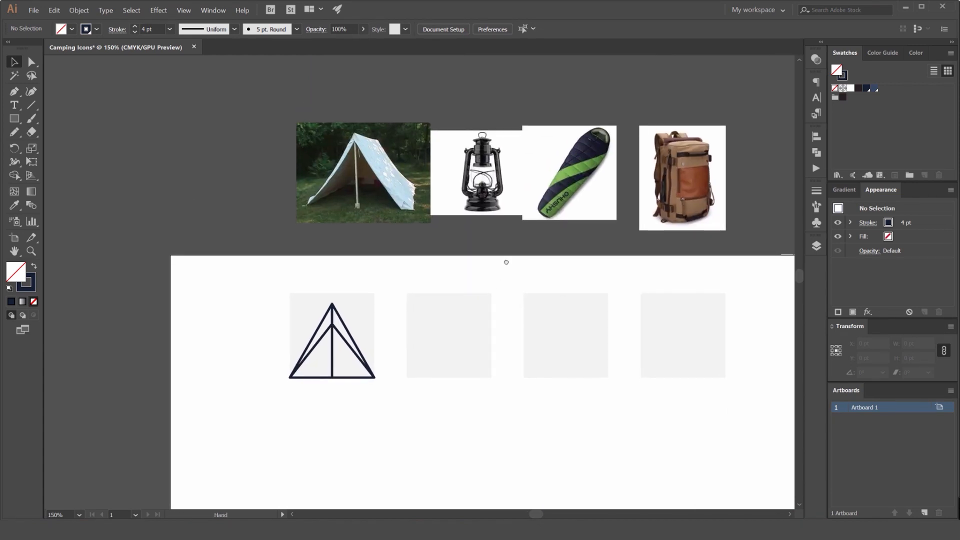
scroll(505, 262, "down", 2)
scroll(484, 230, "up", 2)
scroll(445, 235, "right", 2)
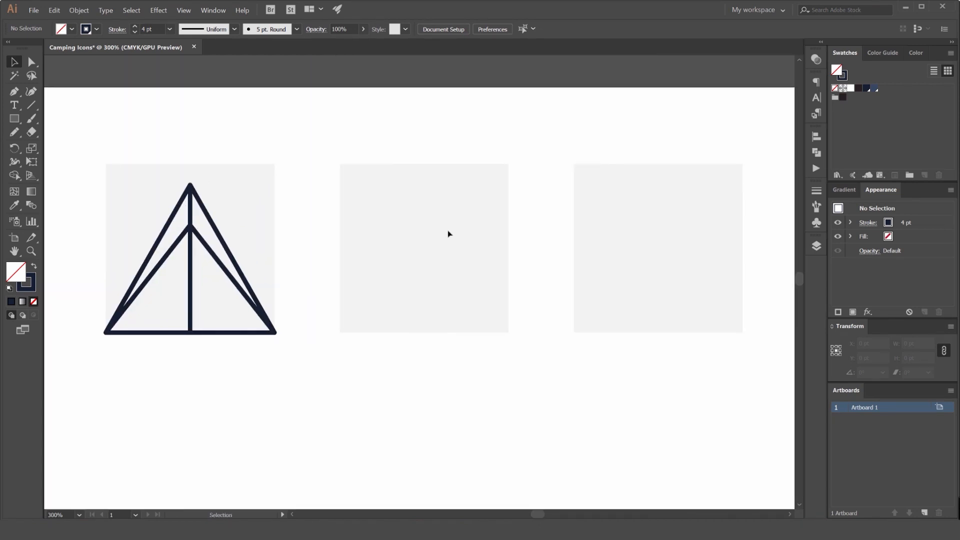
Draw a rectangle about 45.5 by 53 pt at the upper edge of the second grey square for the lantern.
key("m")
left_click_drag(454, 173, 478, 278)
scroll(480, 193, "down", 1)
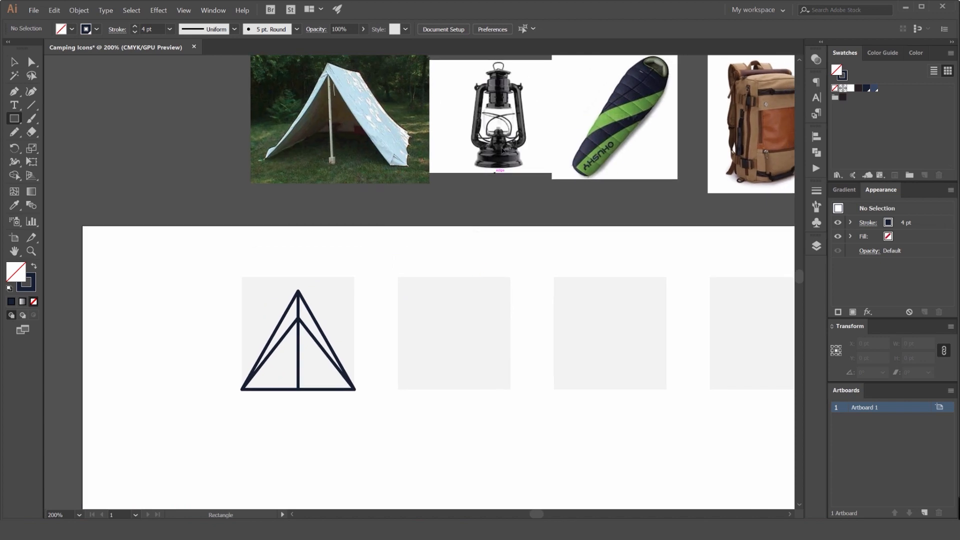
key("v")
left_click_drag(556, 164, 471, 185)
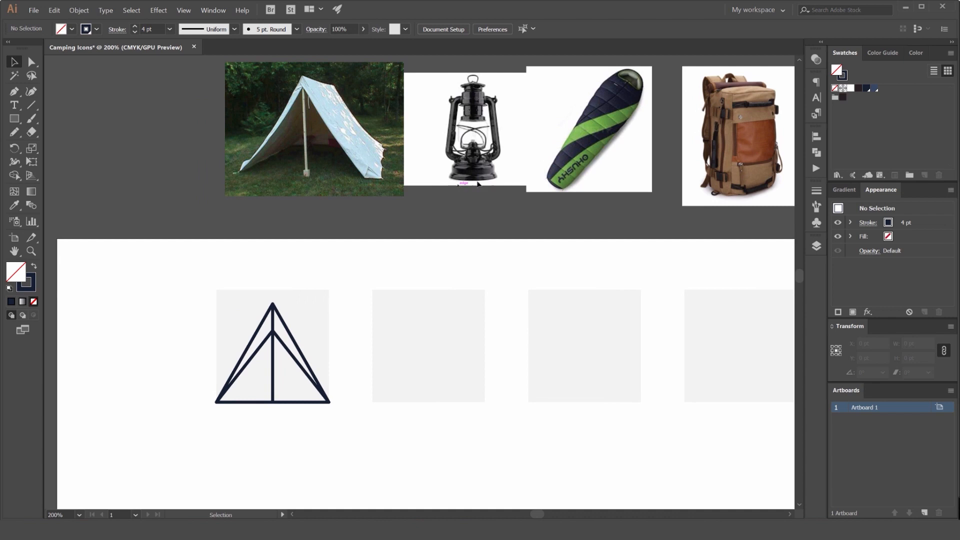
left_click(920, 9)
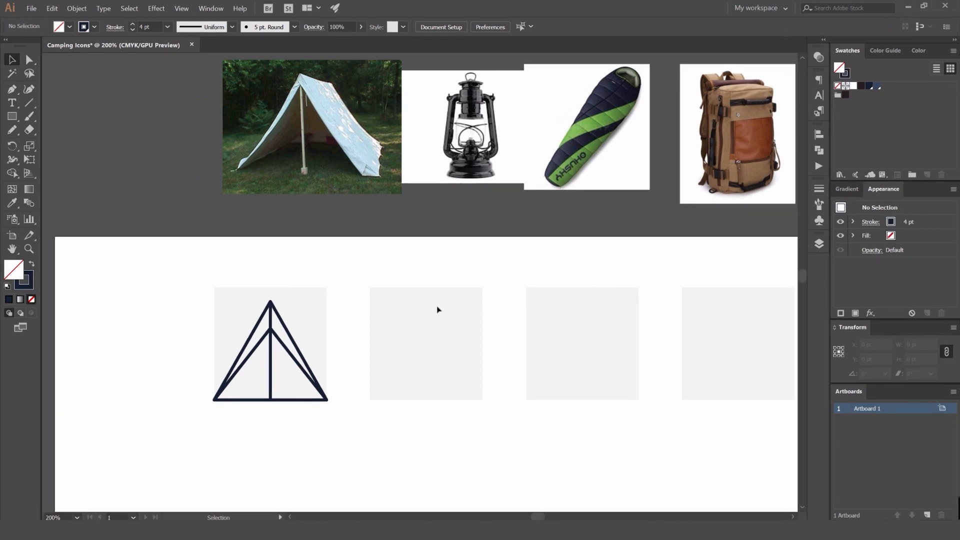
left_click_drag(454, 271, 482, 256)
mouse_move(458, 301)
left_mouse_down()
mouse_move(475, 281)
mouse_move(495, 299)
left_mouse_up()
key("m")
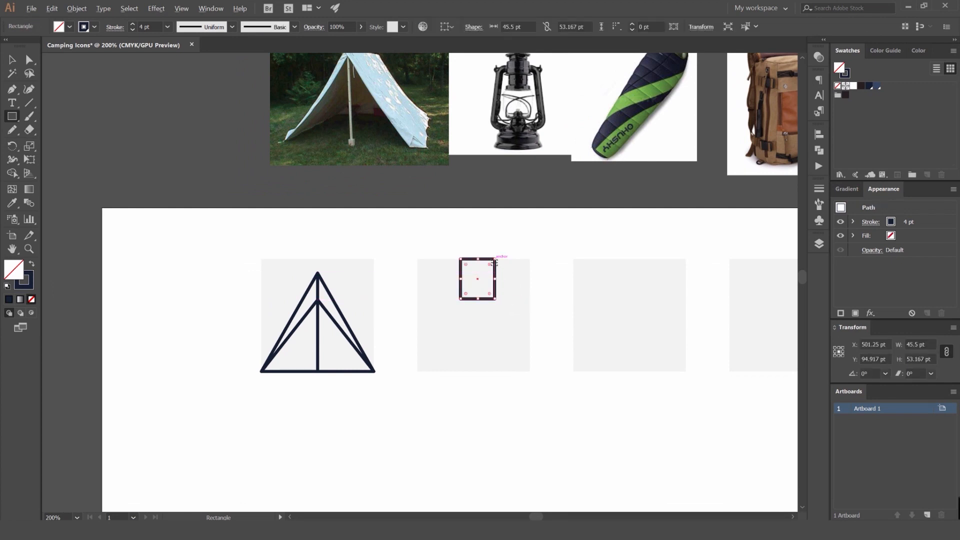
Centre the rectangle horizontally on the second grey square at X 496 pt, keeping its upper edge on the square's upper edge.
scroll(496, 262, "up", 1)
key("v")
left_click(506, 242)
left_click_drag(479, 259, 475, 260)
scroll(469, 280, "up", 3)
mouse_move(469, 217)
left_mouse_down()
mouse_move(493, 219)
mouse_move(466, 217)
mouse_move(475, 218)
left_mouse_up()
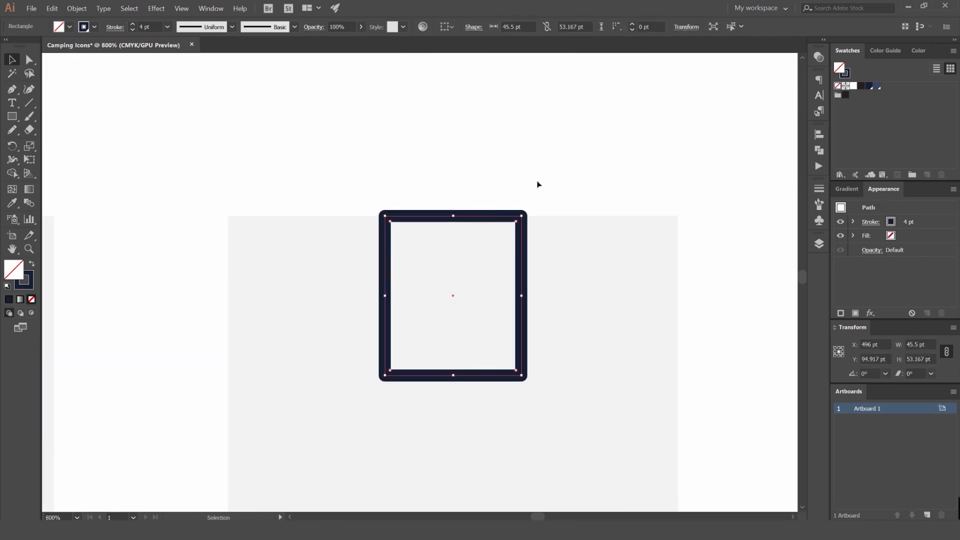
scroll(552, 175, "down", 4)
left_click(565, 172)
left_click_drag(565, 172, 498, 257)
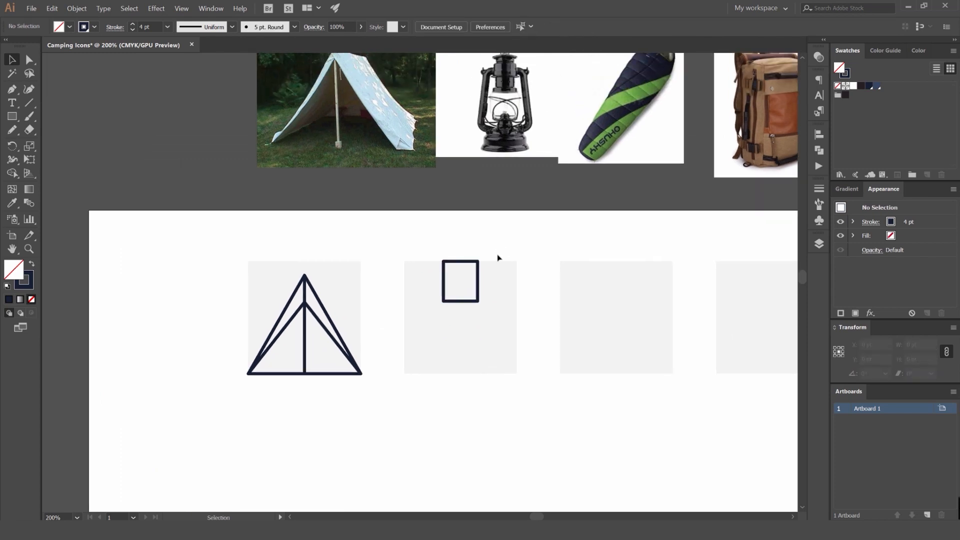
Resize the rectangle to 33 pt wide and about 46 pt high, and check the stroke weight of the tent's lines.
left_click(461, 302)
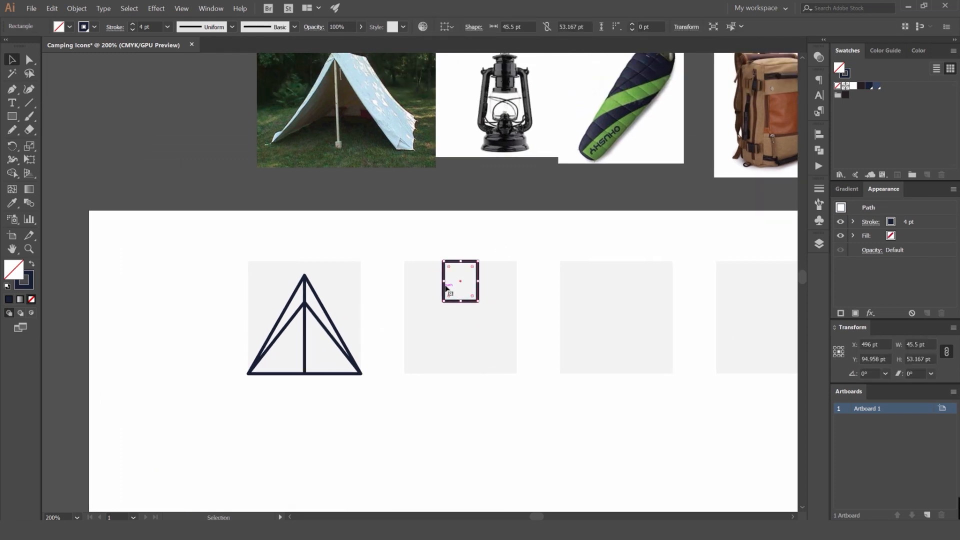
left_click_drag(478, 285, 460, 295)
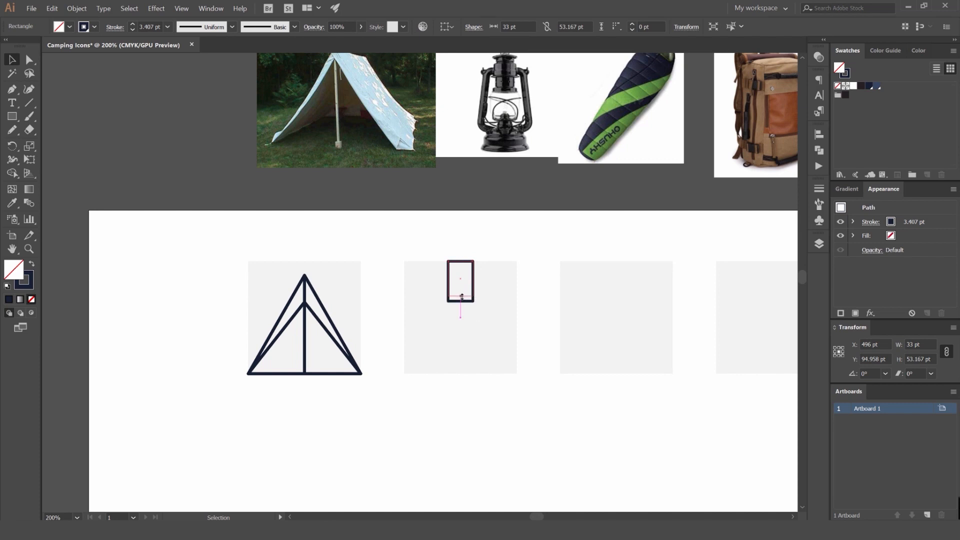
left_click(304, 300)
left_click(818, 189)
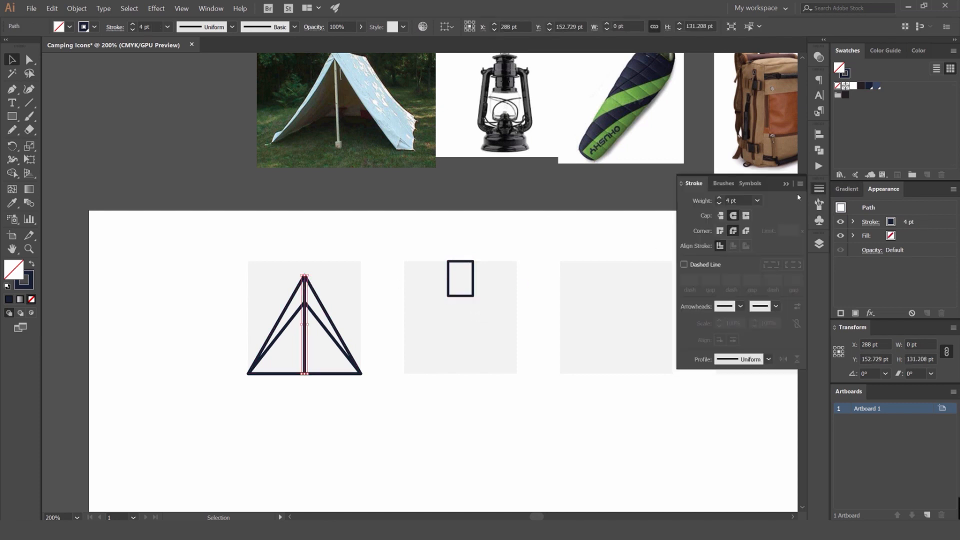
left_click(300, 309)
left_click(315, 313)
left_click(322, 307)
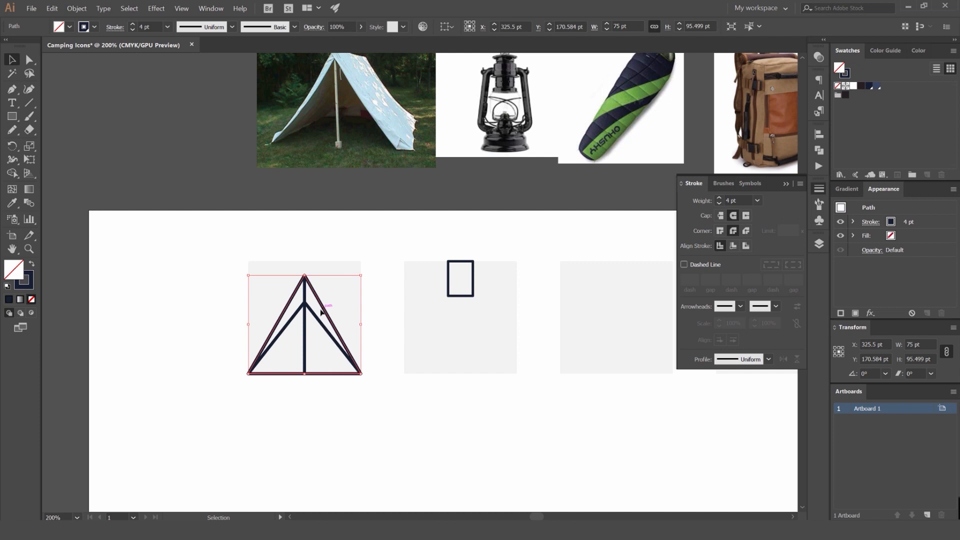
Give the lantern rectangle a 6 pt stroke and scale it down about its centre to about 12.3 by 17.2 pt.
left_click(458, 263)
left_click(459, 261)
left_click(720, 198)
left_click(721, 198)
left_click(720, 199)
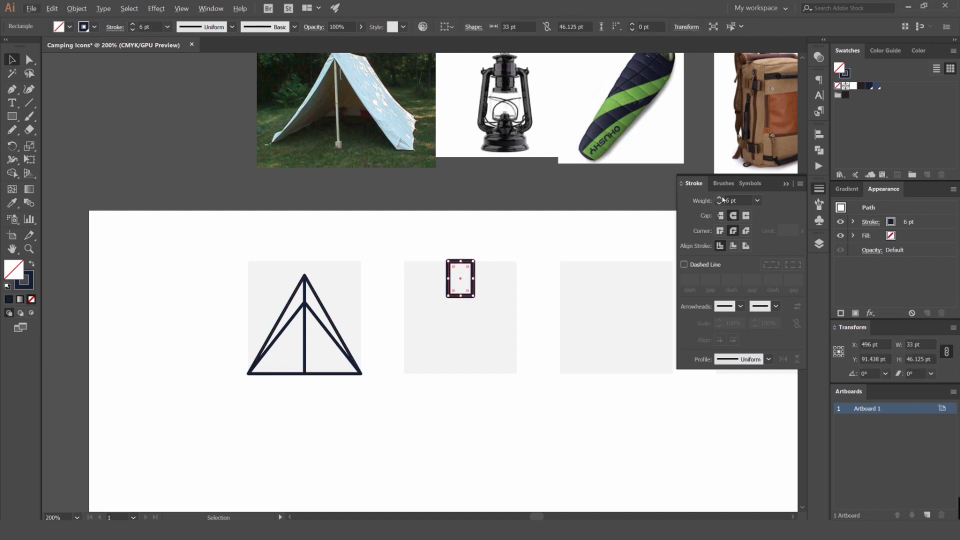
scroll(490, 283, "up", 3)
left_click(489, 282)
left_click(440, 237)
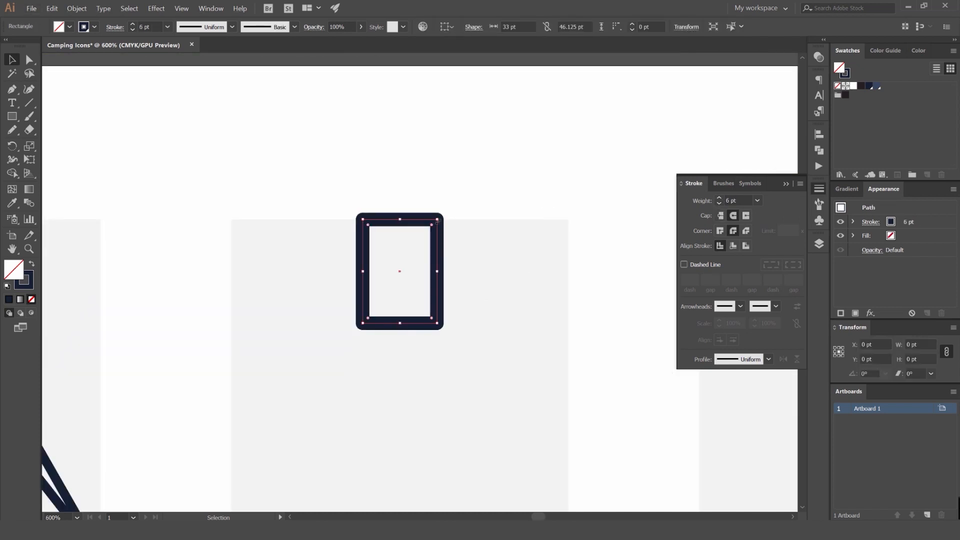
left_click_drag(436, 219, 414, 227)
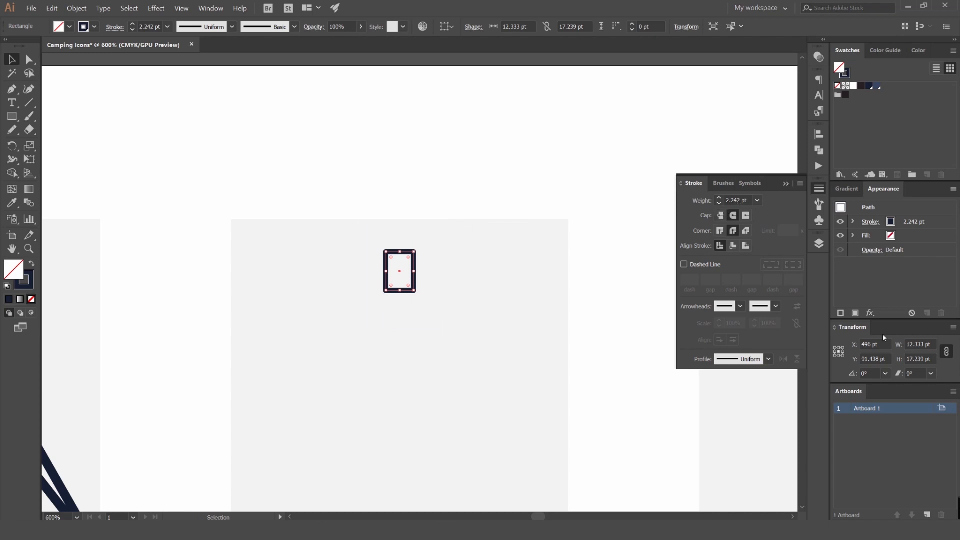
Turn off Scale Strokes & Effects, then enlarge the rectangle to about 98.7 by 137.9 pt with a 2 pt stroke.
left_click(953, 328)
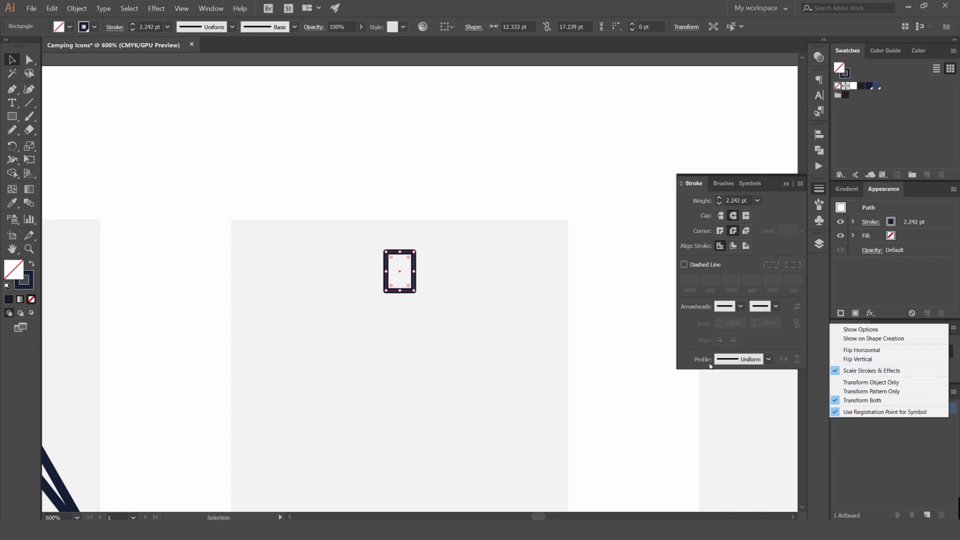
left_click(853, 370)
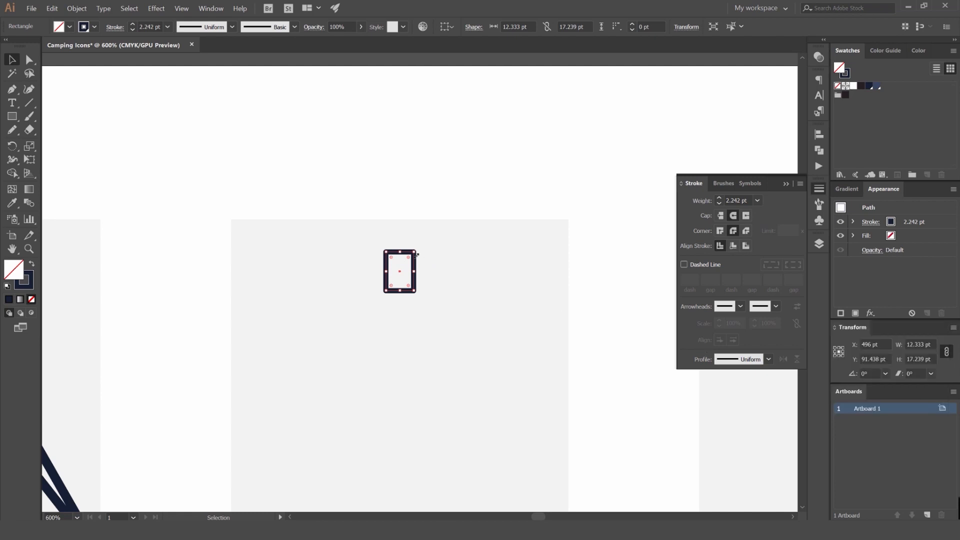
left_click_drag(414, 253, 635, 134)
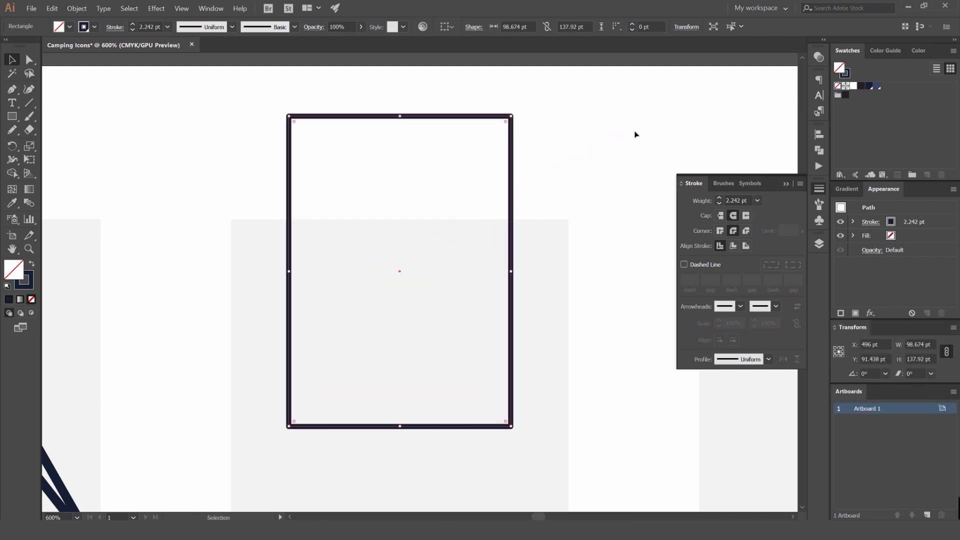
left_click(719, 201)
scroll(505, 185, "down", 4, "alt")
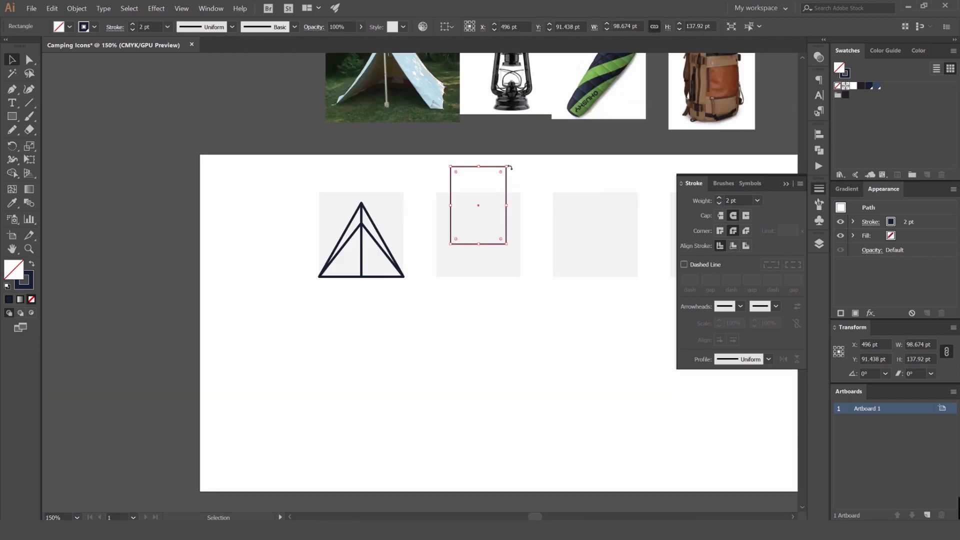
Enlarge the rectangle about its centre to about 290.6 by 406.2 pt and inspect its line thickness up close.
left_click_drag(509, 167, 560, 90)
scroll(564, 178, "up", 3, "alt")
left_click_drag(595, 157, 478, 210)
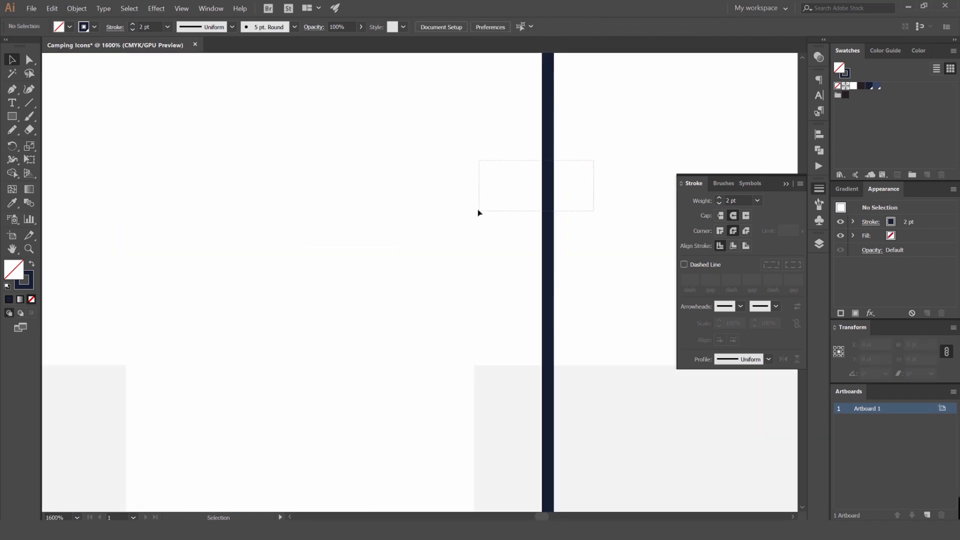
key("ctrl+minus")
key("ctrl+minus")
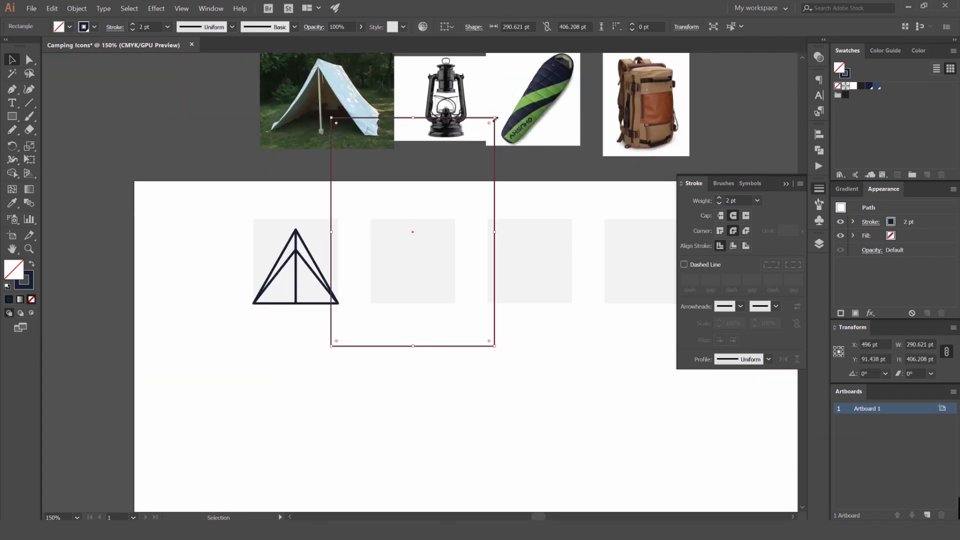
Shrink the rectangle to about 12.7 by 17.8 pt, inspect its stroke, and enlarge it to about 33 by 46 pt.
left_click_drag(494, 118, 416, 158)
scroll(413, 239, "up", 10)
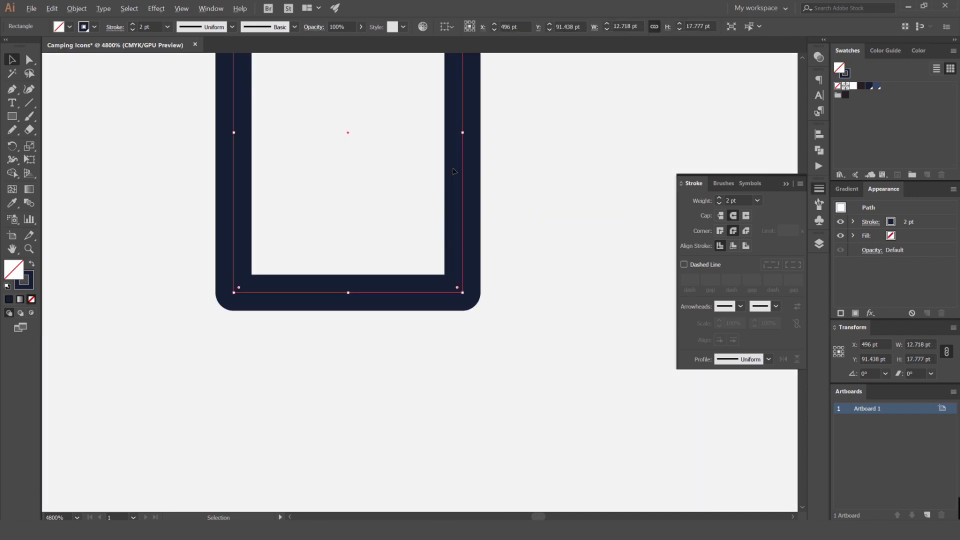
scroll(460, 171, "down", 10)
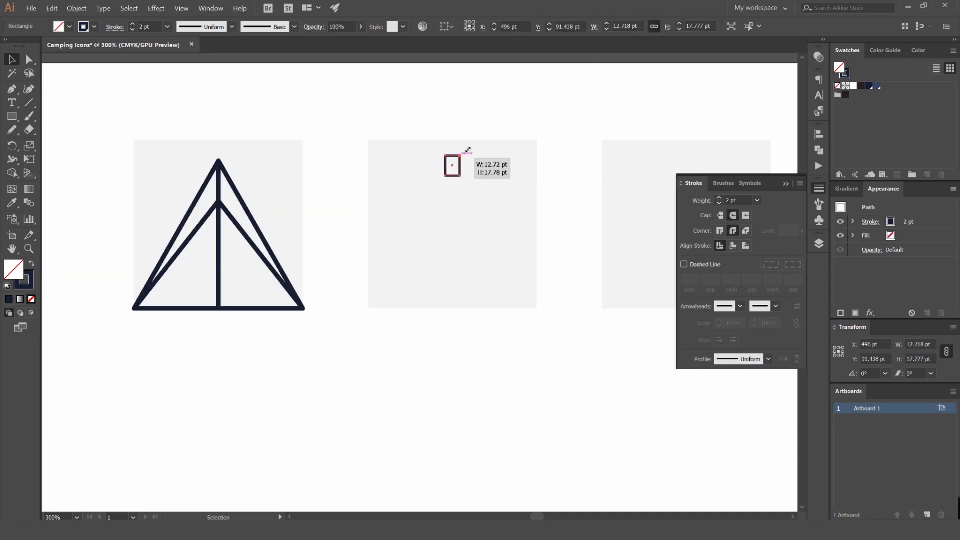
left_click_drag(467, 150, 471, 139)
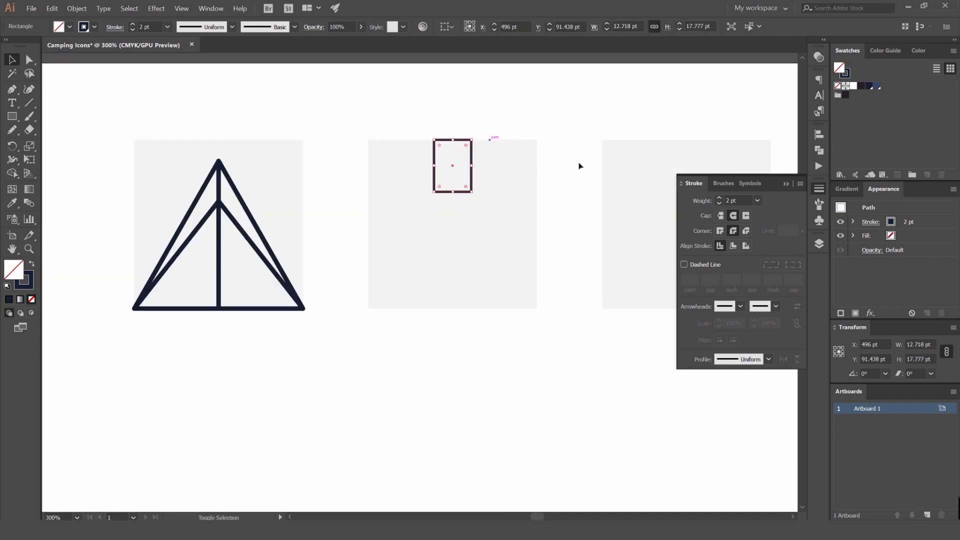
Turn Scale Strokes & Effects back on and set the rectangle's stroke weight to 4 pt.
left_click(952, 328)
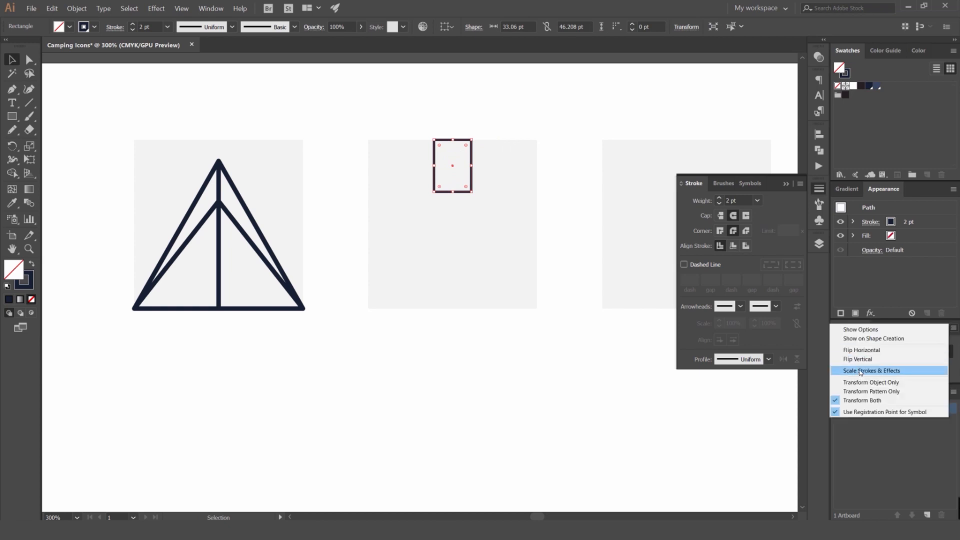
left_click(859, 372)
scroll(459, 156, "up", 2)
left_click(718, 198)
left_click(718, 198)
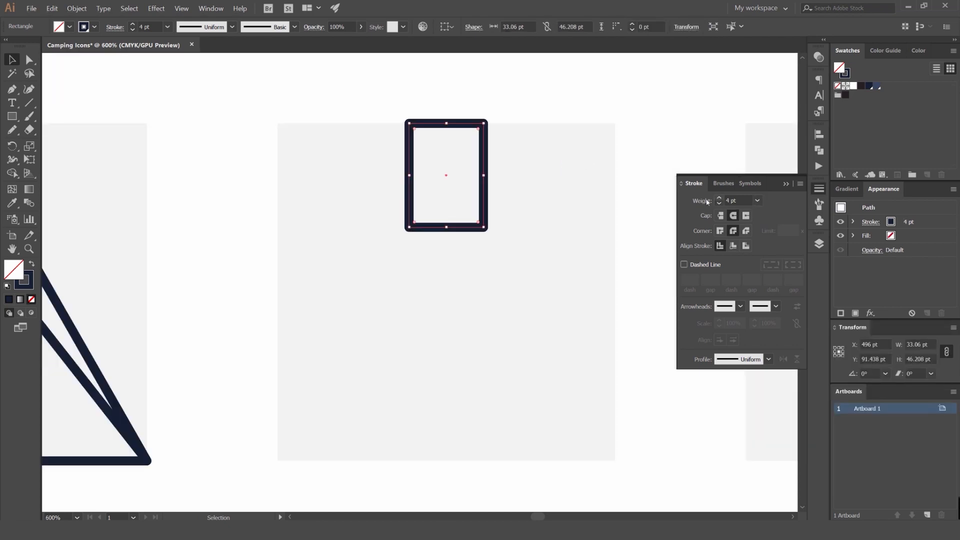
Enlarge the rectangle to about 151.6 by 211.9 pt, then scale it down about its centre to 32 by about 44.7 pt.
scroll(491, 131, "down", 3)
left_click_drag(491, 131, 631, 101)
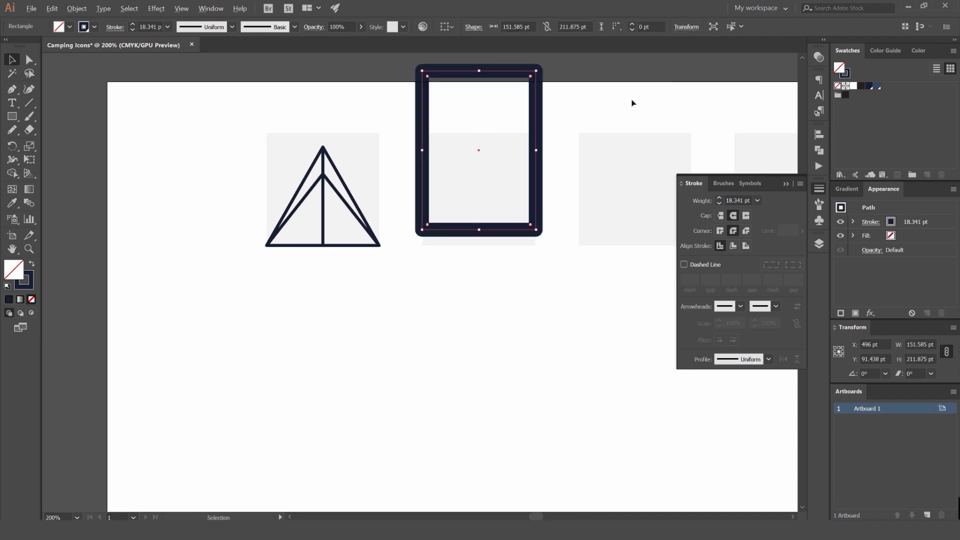
scroll(620, 102, "down", 1)
scroll(607, 103, "up", 2)
mouse_move(576, 85)
left_mouse_down()
mouse_move(560, 155)
mouse_move(470, 169)
left_mouse_up()
scroll(465, 218, "up", 1)
scroll(465, 217, "up", 3)
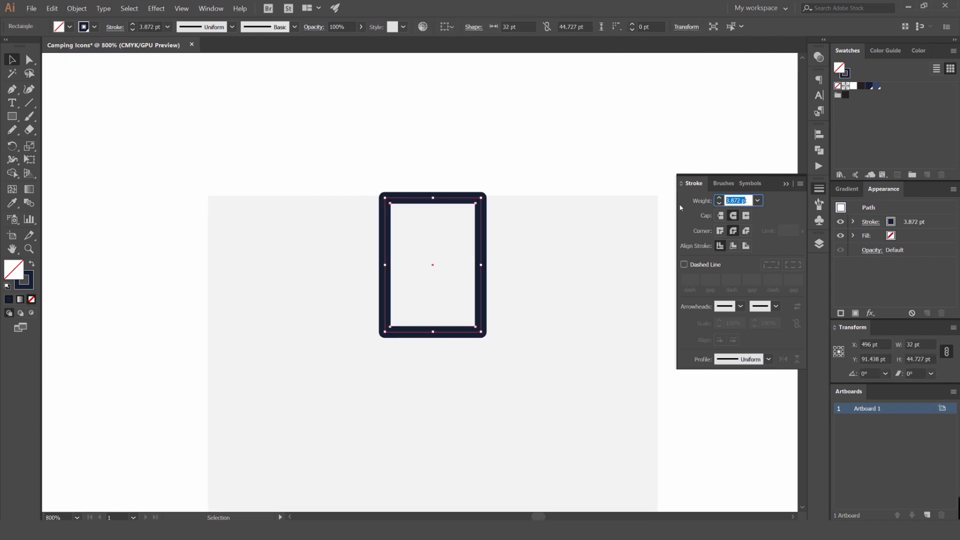
Reselect the lantern rectangle and set its stroke weight to exactly 4 pt.
left_click(527, 163)
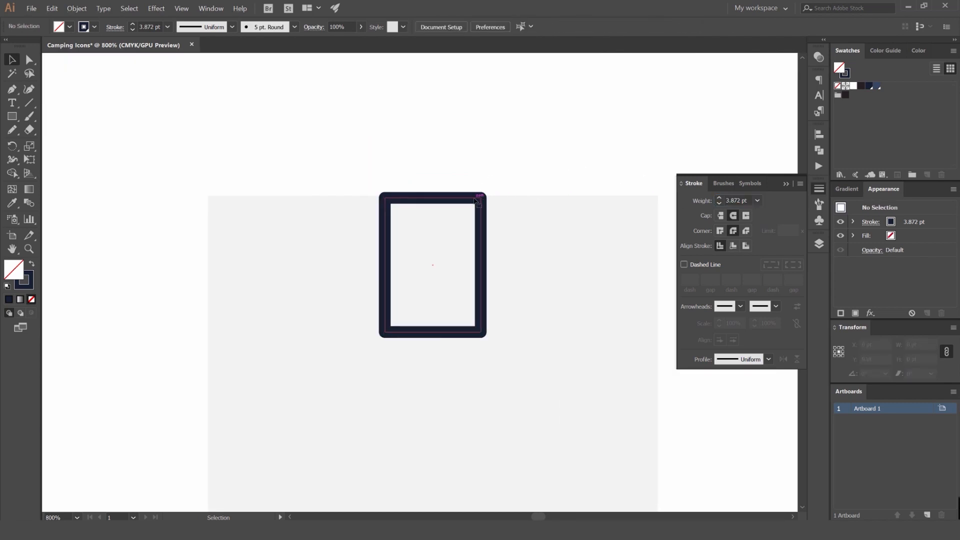
left_click(481, 215)
left_click_drag(709, 198, 688, 202)
type("4")
key("Return")
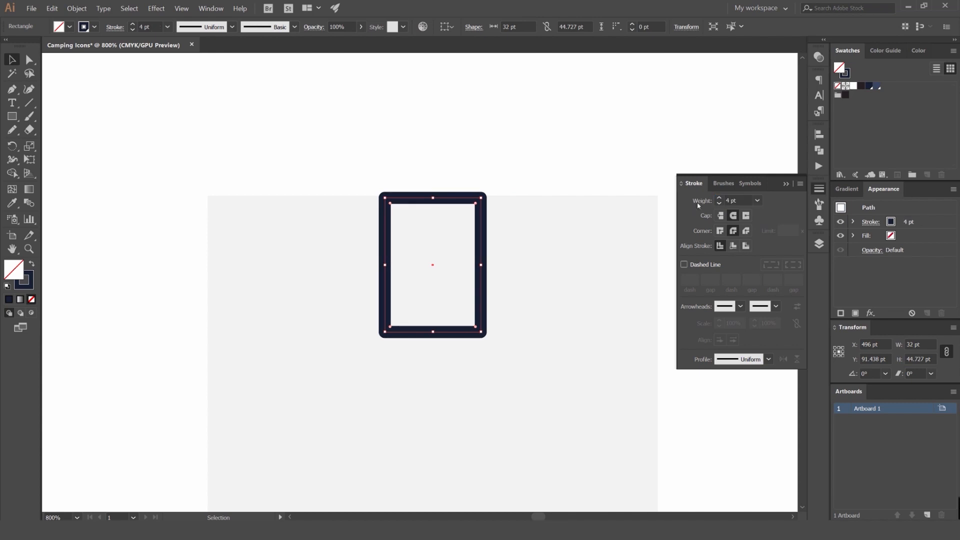
Stretch the rectangle's upper edge slightly upward to meet the grey square's upper edge, then deselect it.
left_click(541, 138)
mouse_move(433, 198)
left_mouse_down()
mouse_move(433, 225)
mouse_move(439, 196)
left_mouse_up()
left_click(515, 198)
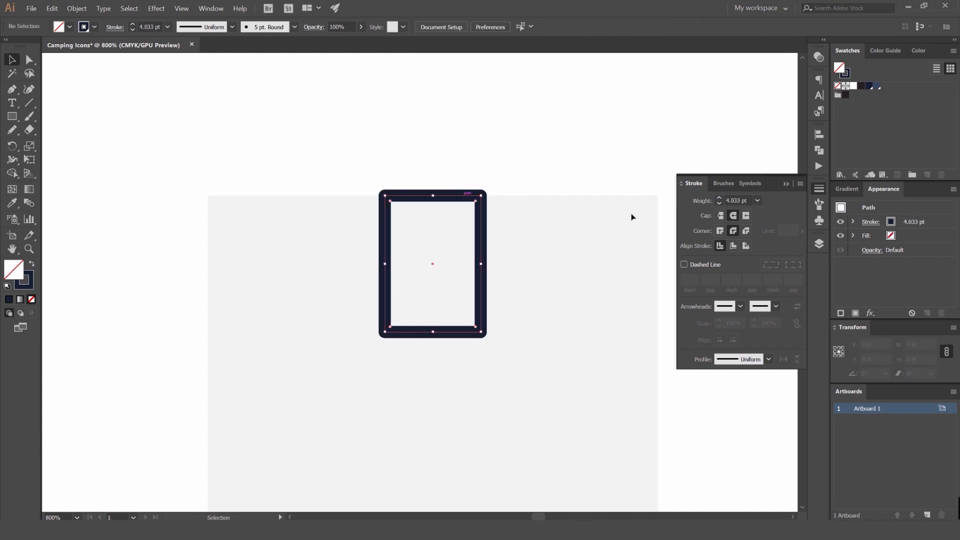
Set the lantern rectangle's stroke weight to 4 pt, then shorten it slightly from its lower edge and deselect it.
type("4")
key("Return")
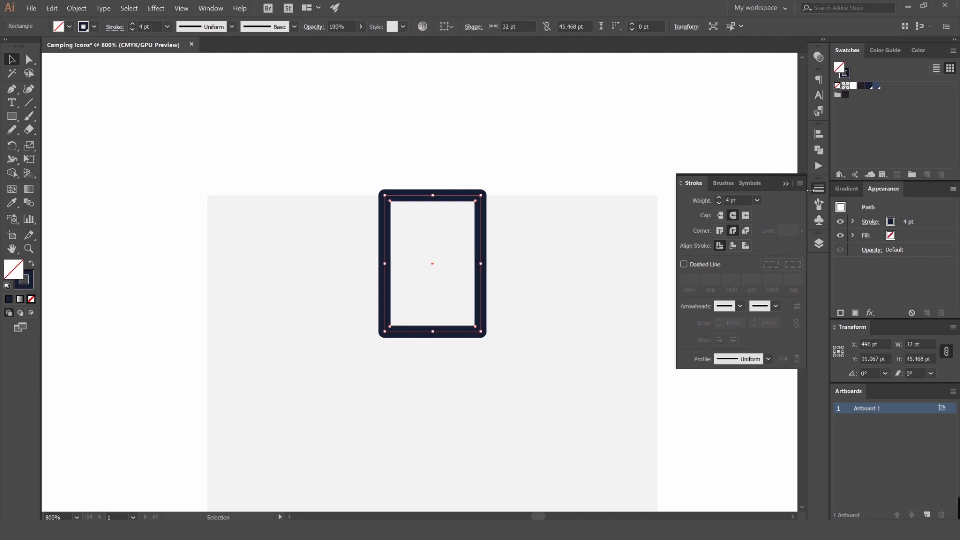
left_click_drag(499, 137, 531, 92)
left_click_drag(463, 286, 464, 279)
left_click(395, 237)
Draw a flat horizontal rectangle against the upper left side of the central rectangle and shorten it from its outer end.
key("m")
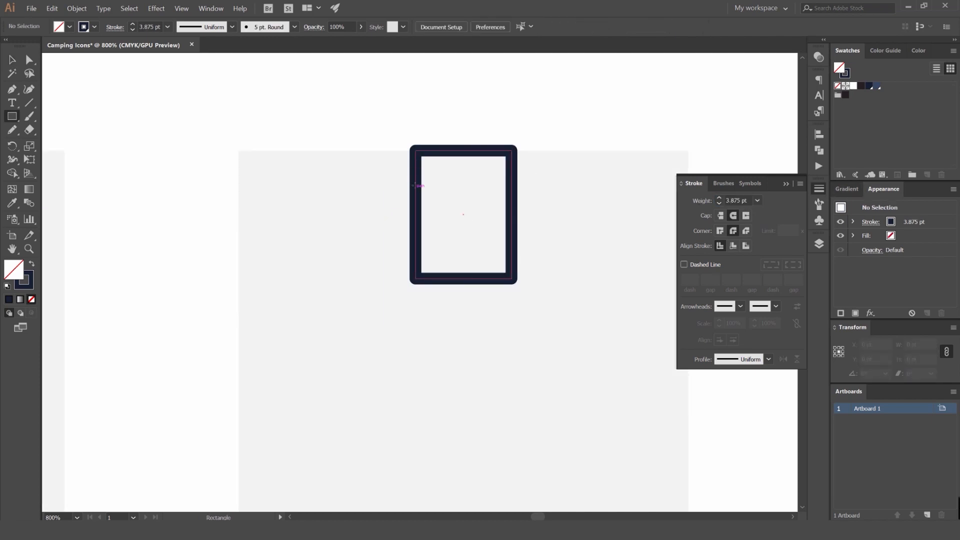
mouse_move(294, 192)
left_mouse_down()
mouse_move(308, 235)
mouse_move(277, 193)
left_mouse_up()
scroll(376, 150, "down", 4)
key("v")
left_click(415, 133)
left_click_drag(405, 151, 404, 219)
scroll(404, 214, "down", 1)
scroll(397, 224, "up", 2)
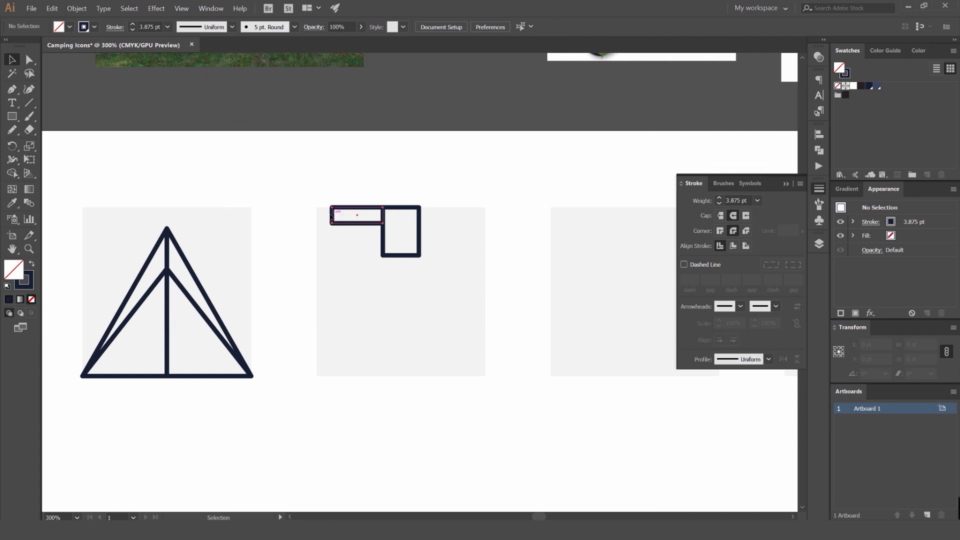
left_click_drag(332, 214, 346, 215)
left_click(401, 201)
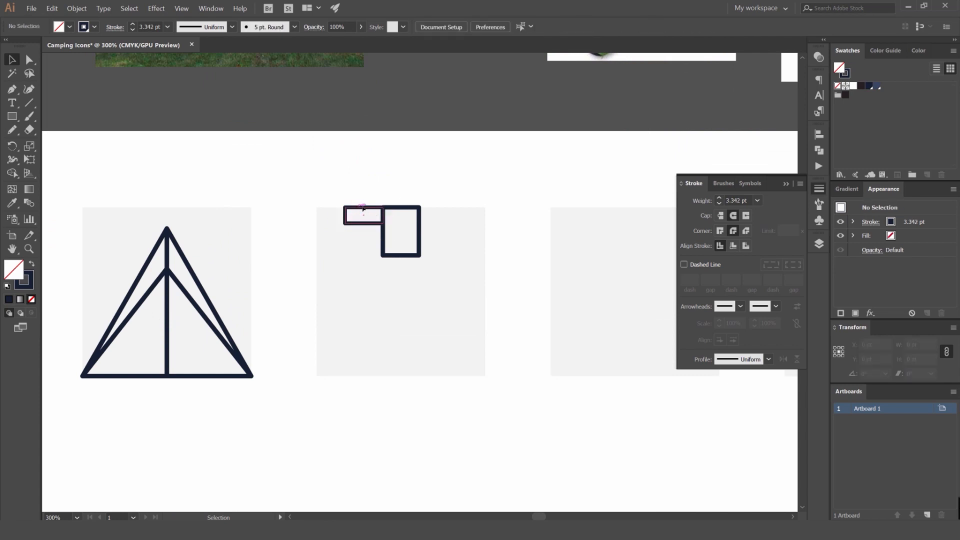
Duplicate the flat side rectangle onto the opposite side of the central rectangle, level with the original.
left_click_drag(431, 209, 431, 209)
key("ctrl+z")
left_click(398, 191)
left_click_drag(357, 208, 433, 211)
key("ctrl+1")
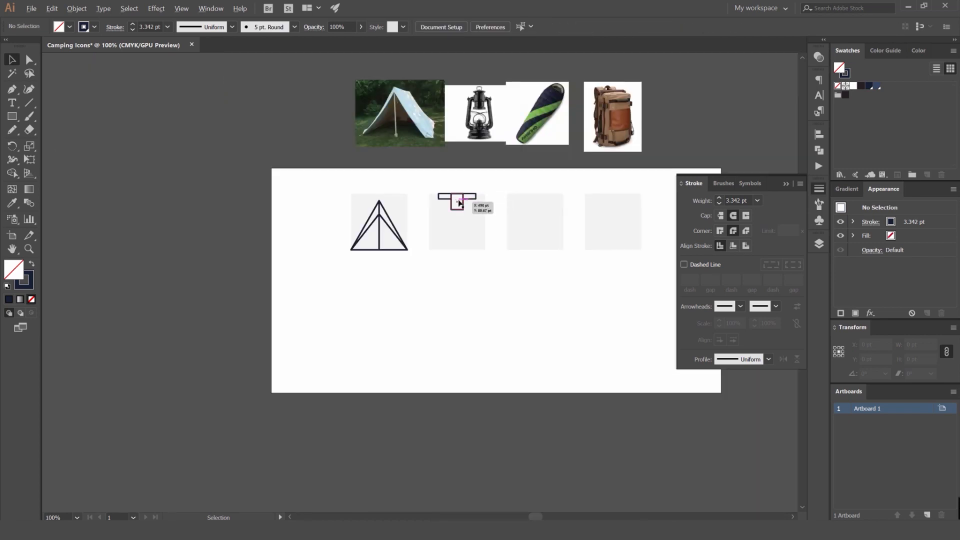
Draw a vertical bar about 11.7 by 111.5 pt below the left crossbar's outer end and duplicate it below the right crossbar.
scroll(459, 203, "up", 3)
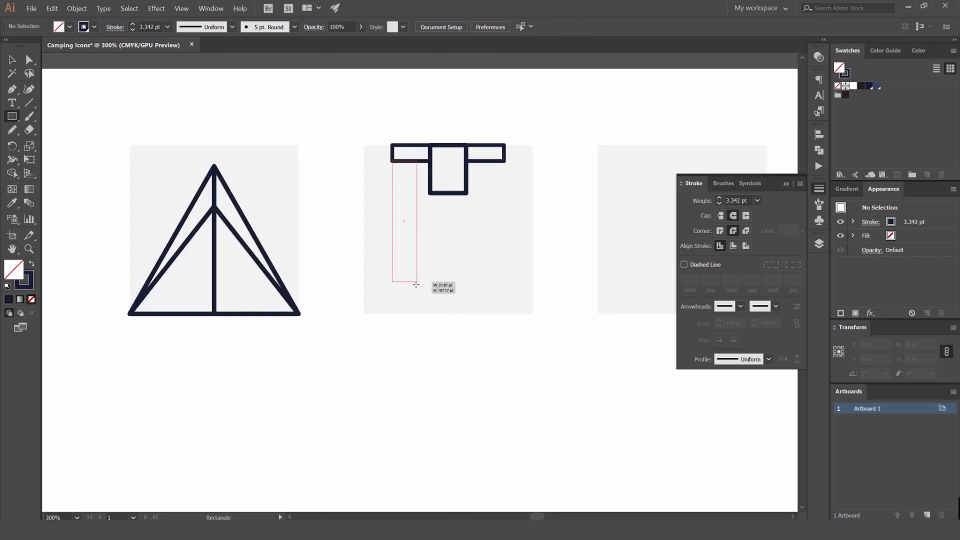
left_click_drag(404, 285, 405, 287)
key("v")
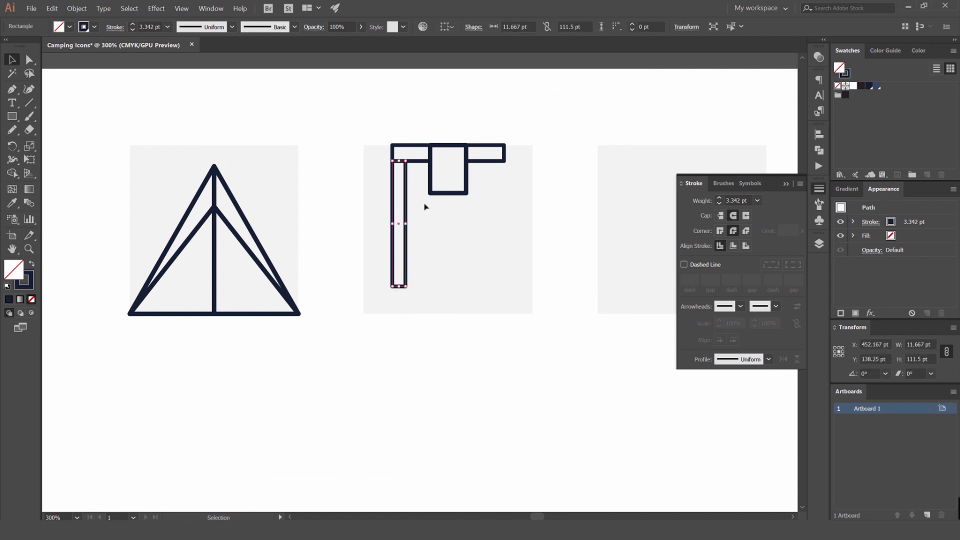
left_click(613, 179)
left_click_drag(406, 187, 502, 188)
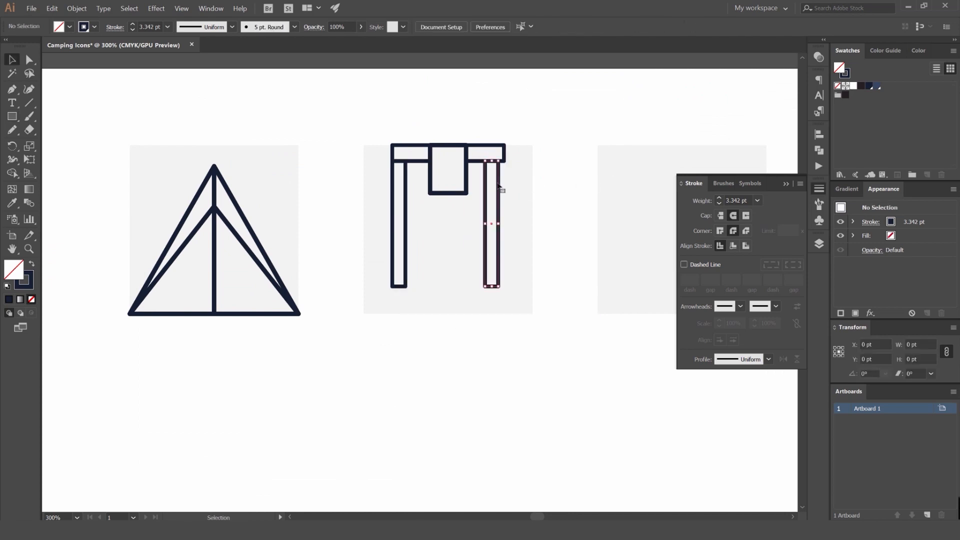
left_click(588, 171)
Shorten the central rectangle by raising its lower edge, then deselect it.
scroll(453, 208, "up", 2)
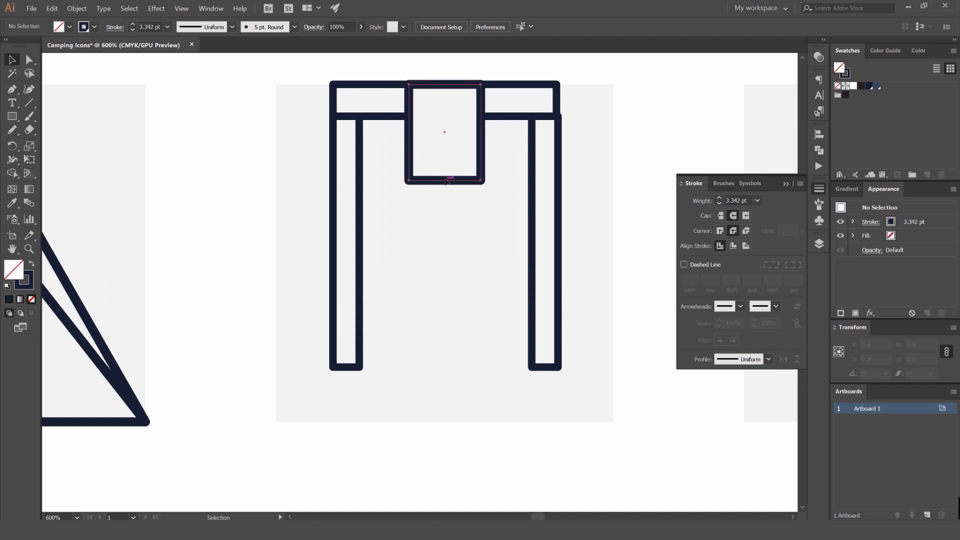
left_click(446, 182)
left_click_drag(445, 181, 447, 162)
left_click(581, 184)
Draw an ellipse about 55.7 by 77.7 pt below the central rectangle and delete its lowest anchor point to leave a dome.
left_click_drag(544, 208, 547, 173)
key("m")
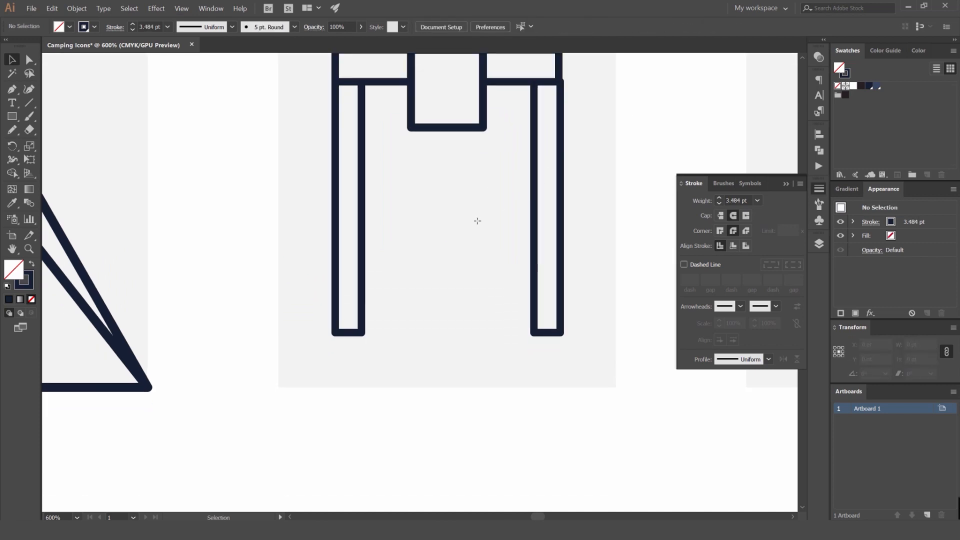
left_click_drag(447, 218, 508, 306)
key("a")
left_click(444, 307)
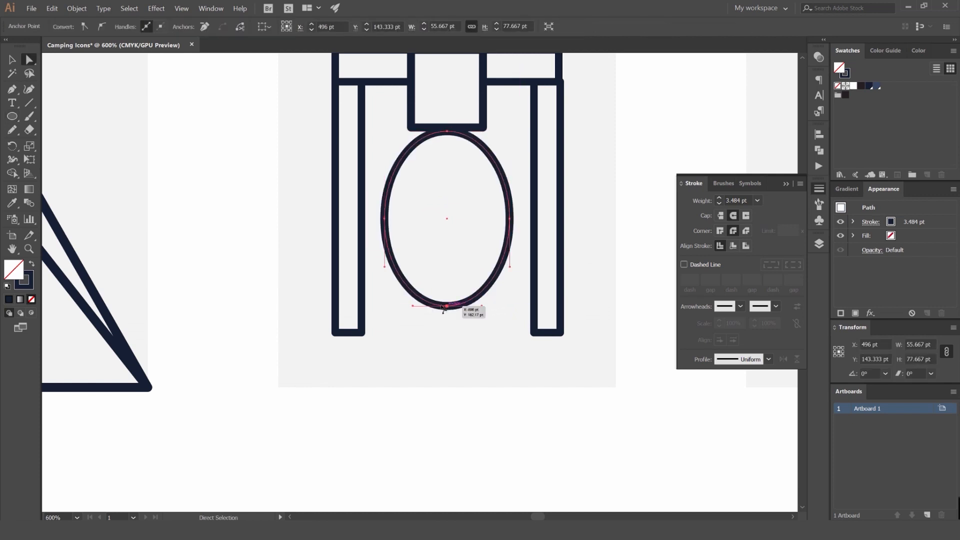
key("Delete")
Move the dome down and pull its top anchor point up to the central rectangle, making it about 54.8 pt tall.
key("v")
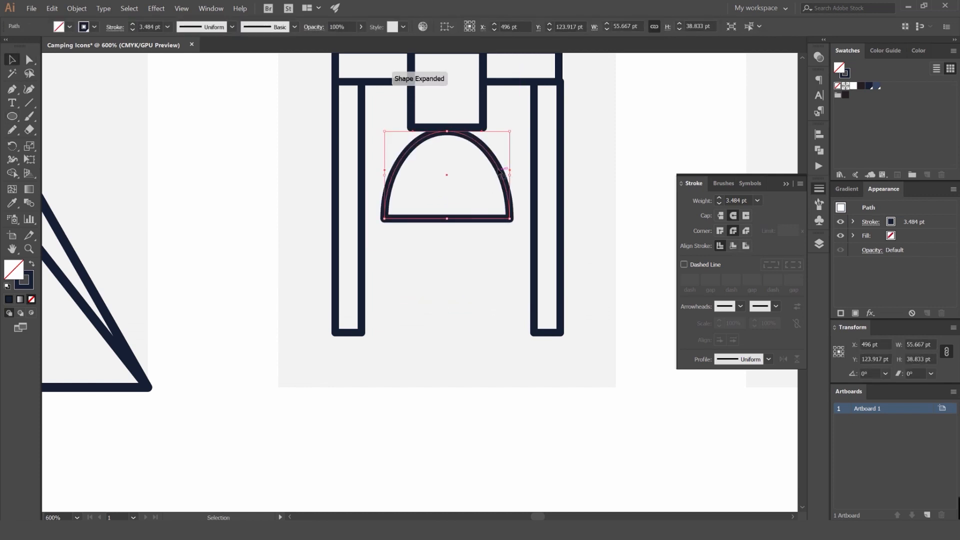
left_click_drag(500, 170, 502, 200)
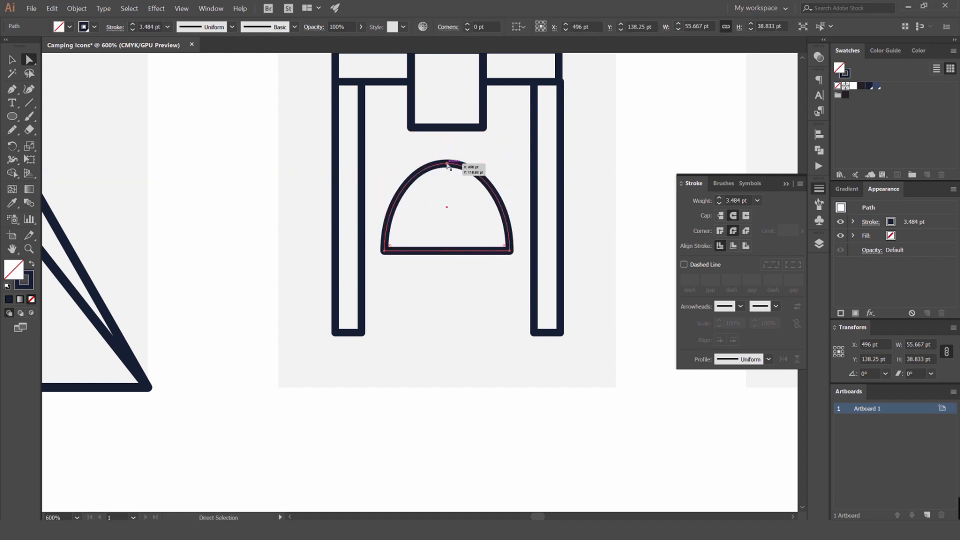
key("a")
left_click_drag(447, 161, 449, 129)
key("v")
left_click(637, 147)
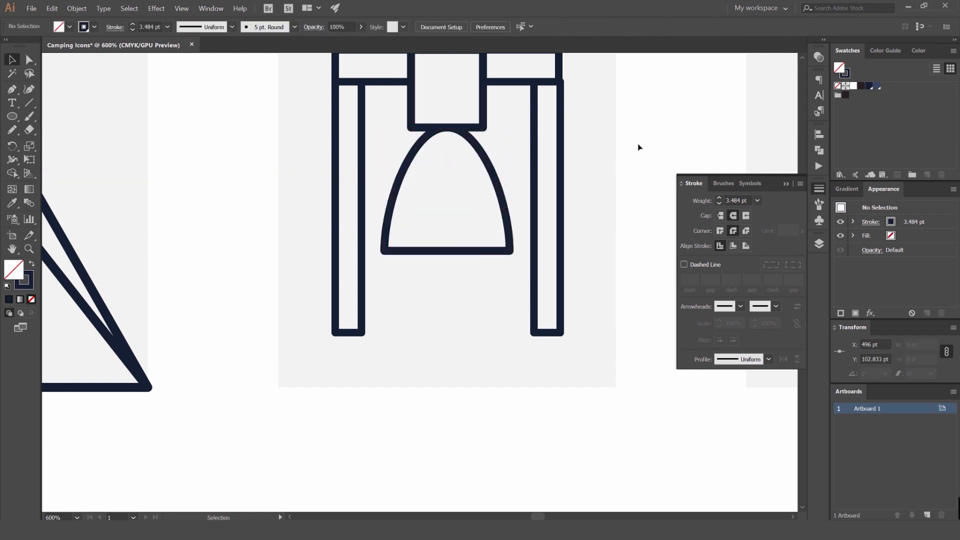
scroll(639, 147, "down", 4)
left_click_drag(668, 129, 592, 197)
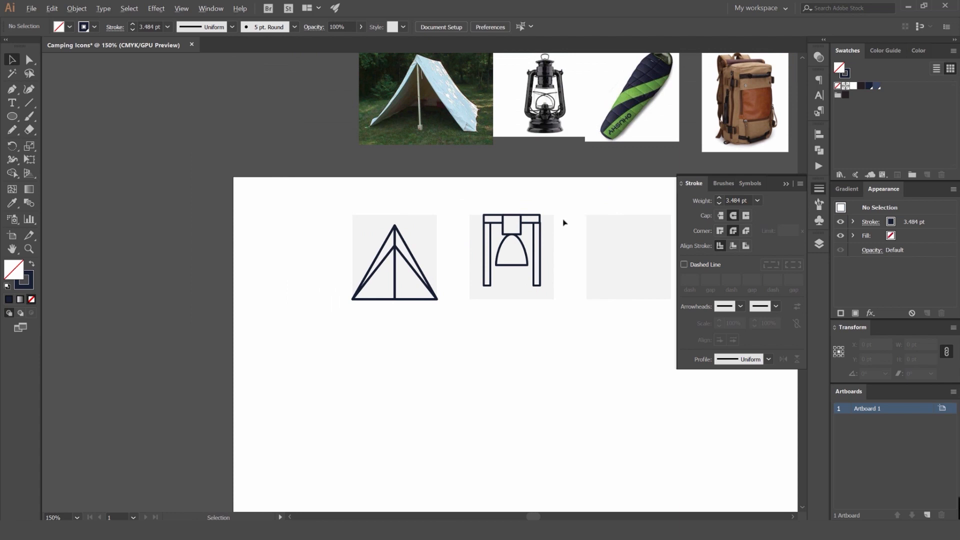
scroll(548, 235, "up", 4)
left_click_drag(609, 249, 634, 216)
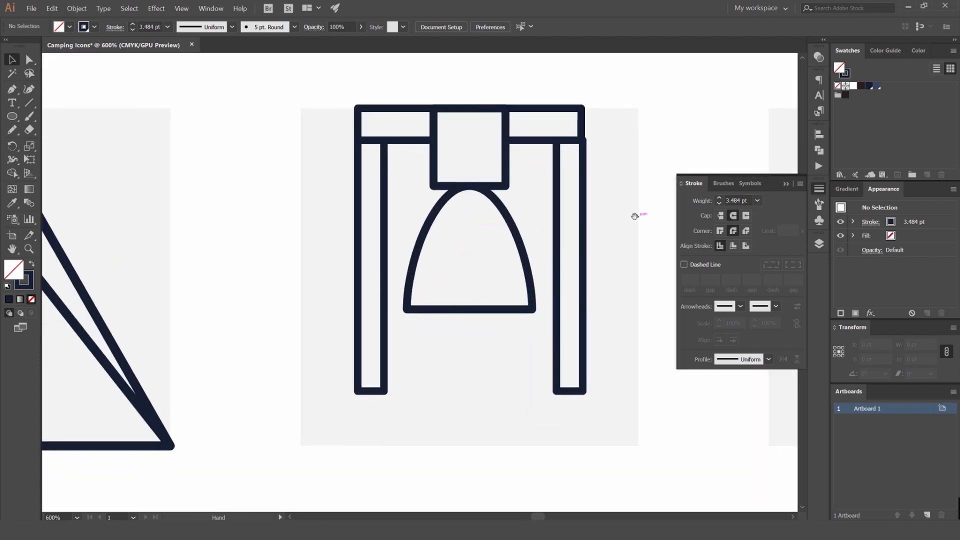
Try widening the dome slightly, then undo all the dome edits and the ellipse it came from.
left_click(516, 233)
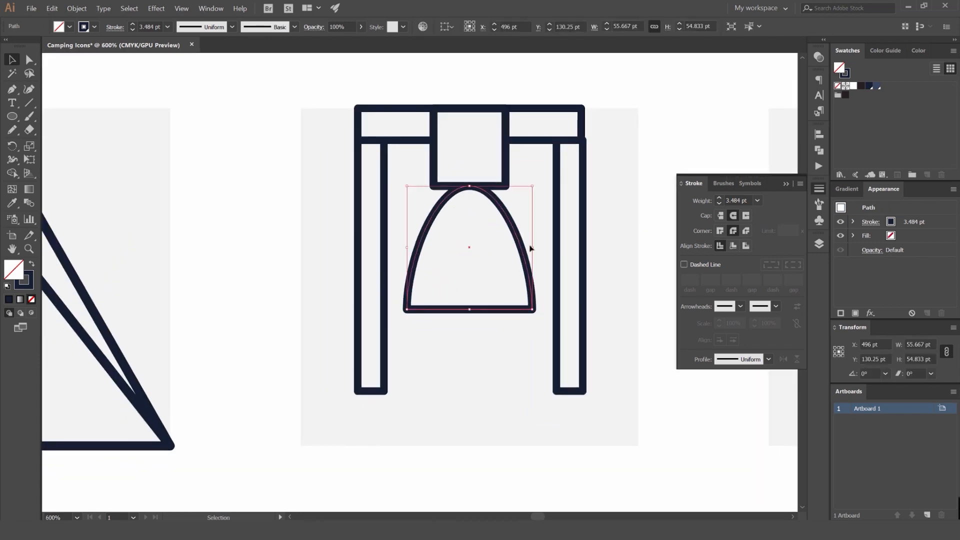
left_click_drag(531, 247, 537, 247)
key("ctrl+z")
key("ctrl+z")
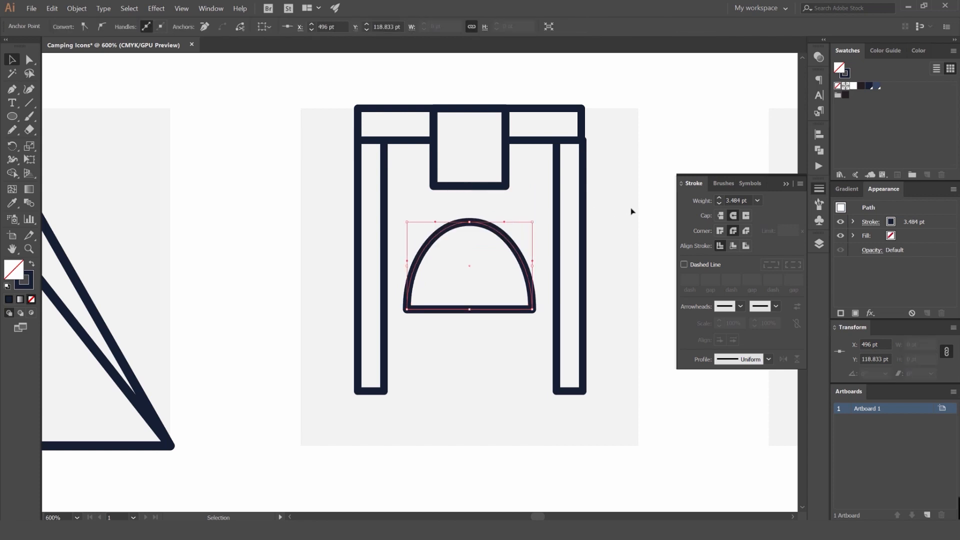
key("ctrl+z")
key("ctrl+z")
key("ctrl+z")
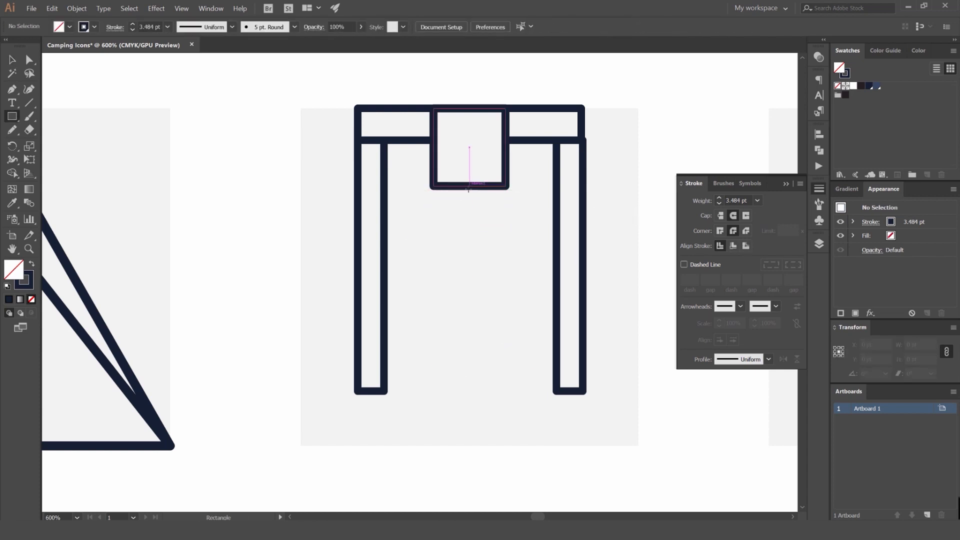
Draw a 61 pt high rectangle centred below the central rectangle and narrow it about its centre to 45 pt.
left_click_drag(469, 187, 527, 324)
key("v")
left_click_drag(606, 224, 520, 254)
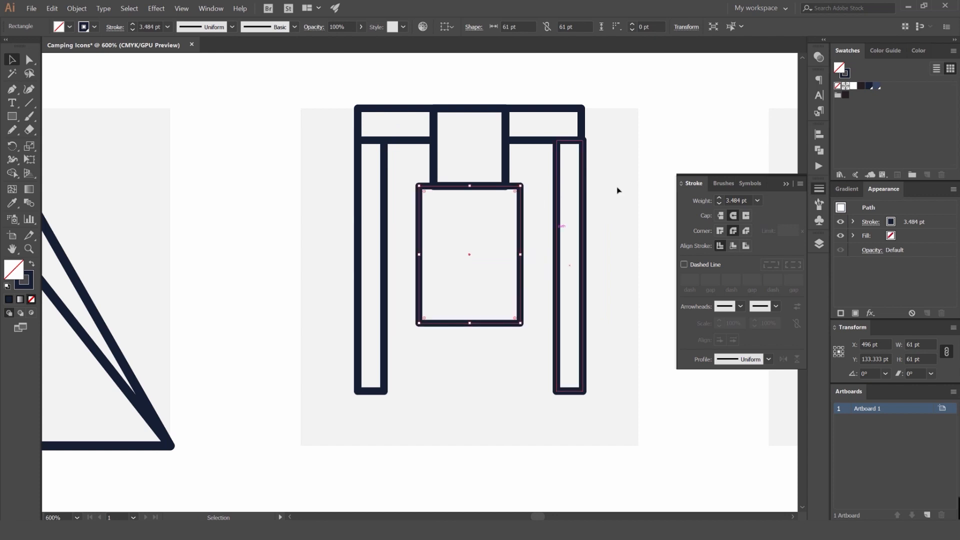
scroll(511, 194, "up", 2)
mouse_move(512, 181)
left_mouse_down()
mouse_move(513, 196)
mouse_move(514, 182)
left_mouse_up()
scroll(518, 177, "down", 3)
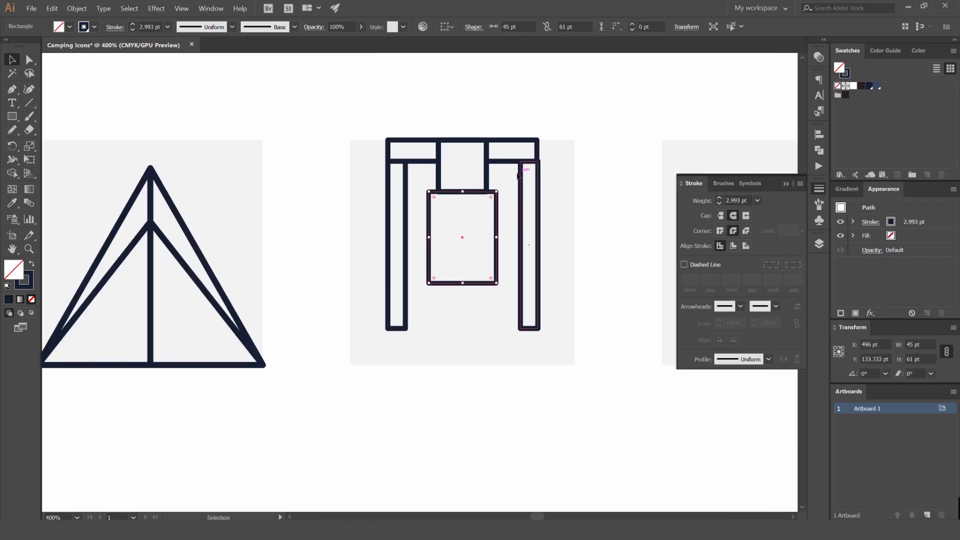
Try rounding the lower rectangle's corners by various amounts up to 22.5 pt, undoing each attempt.
scroll(473, 200, "up", 2)
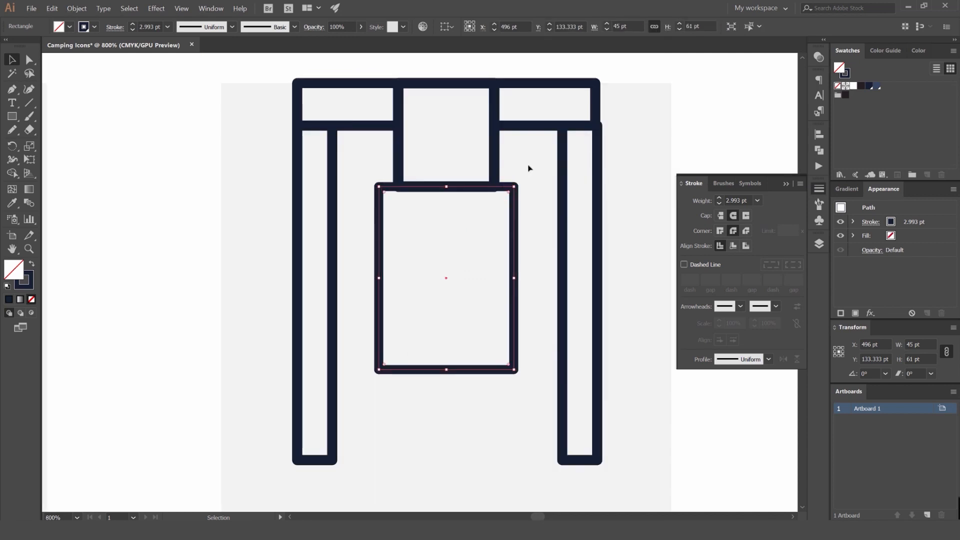
key("a")
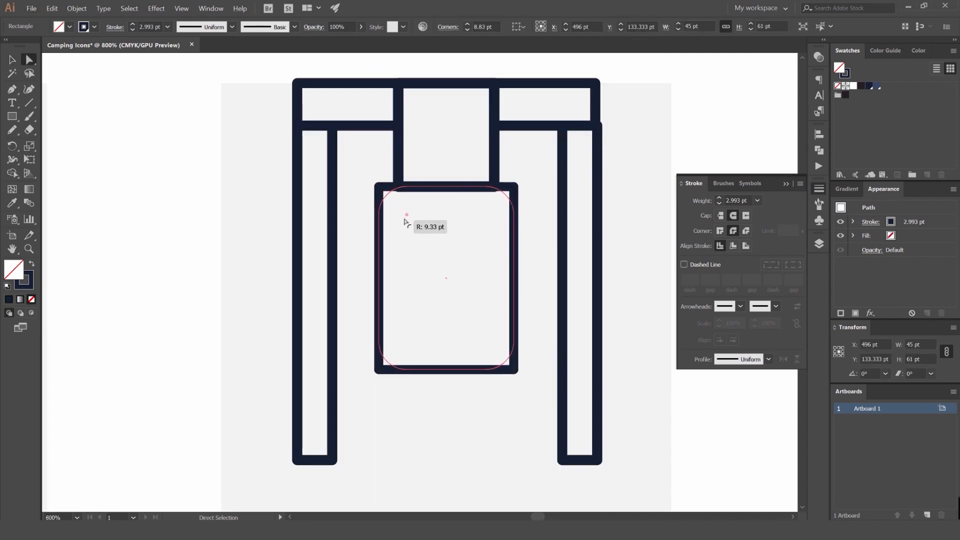
left_click_drag(406, 222, 395, 212)
key("ctrl+z")
scroll(383, 198, "up", 3)
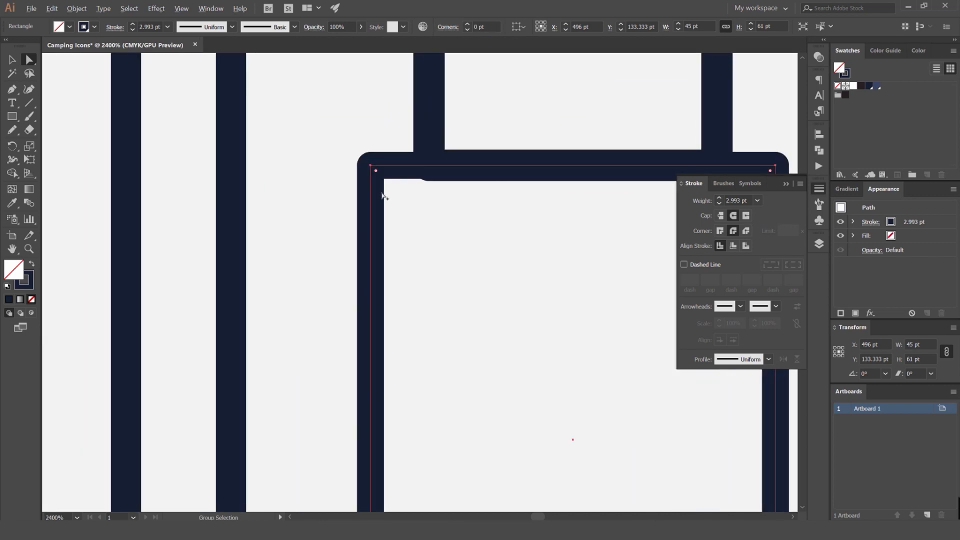
scroll(380, 168, "up", 2)
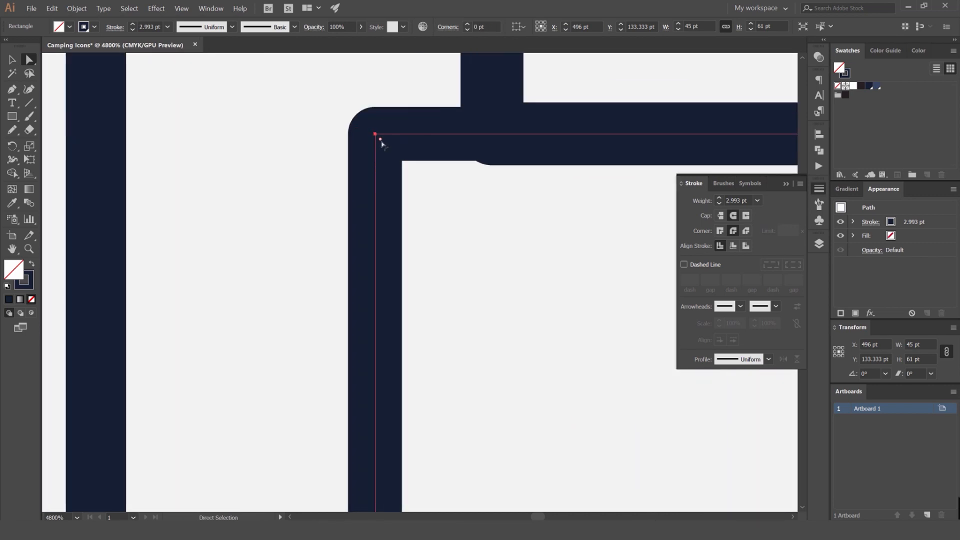
scroll(350, 158, "down", 3)
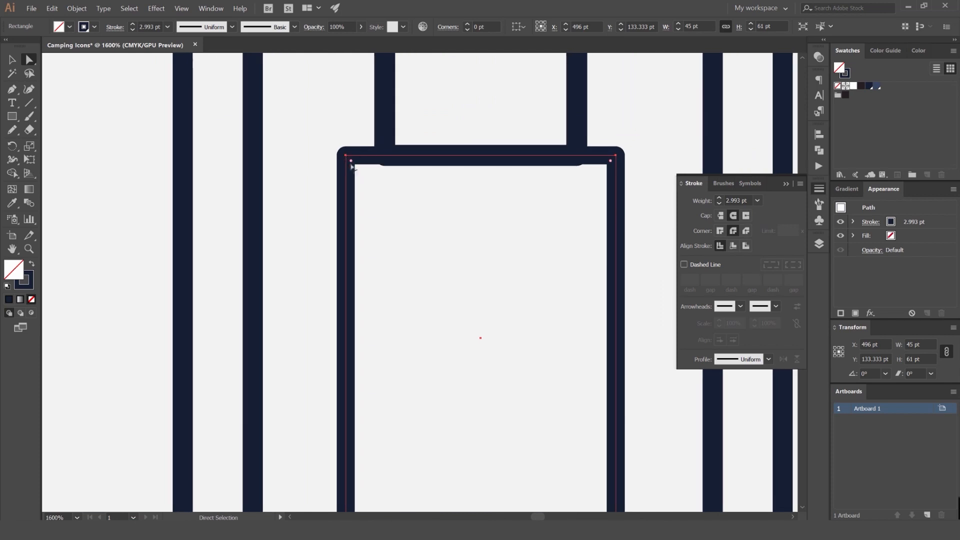
scroll(351, 165, "up", 3)
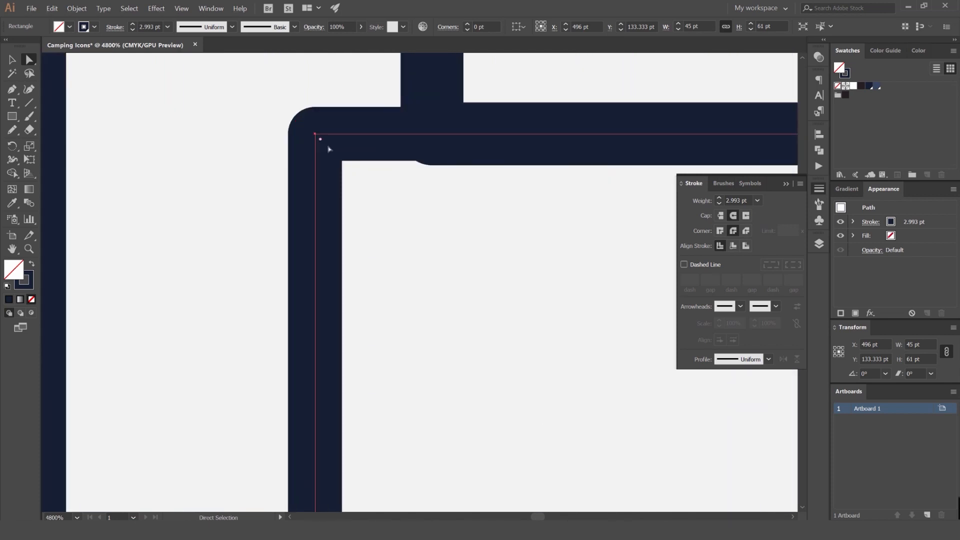
scroll(320, 142, "down", 2)
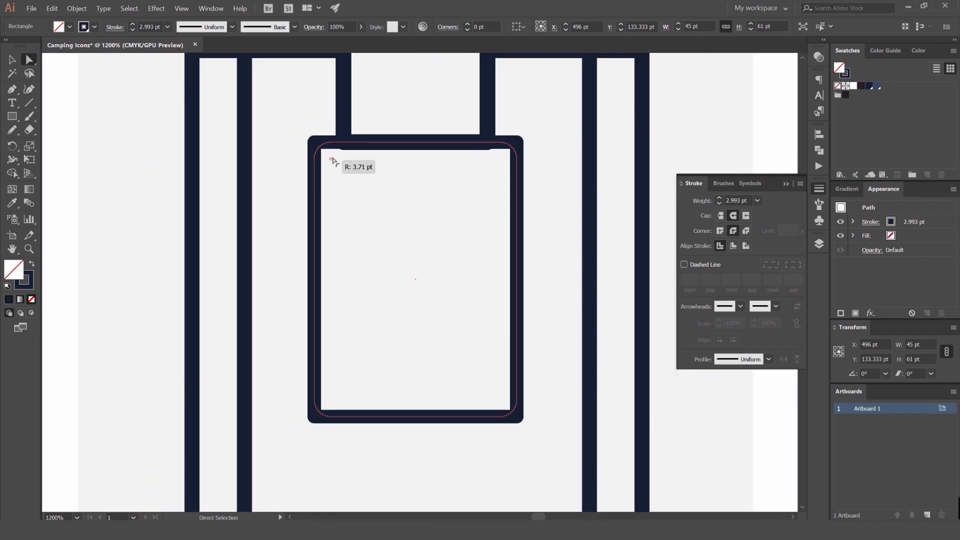
left_click_drag(332, 161, 520, 276)
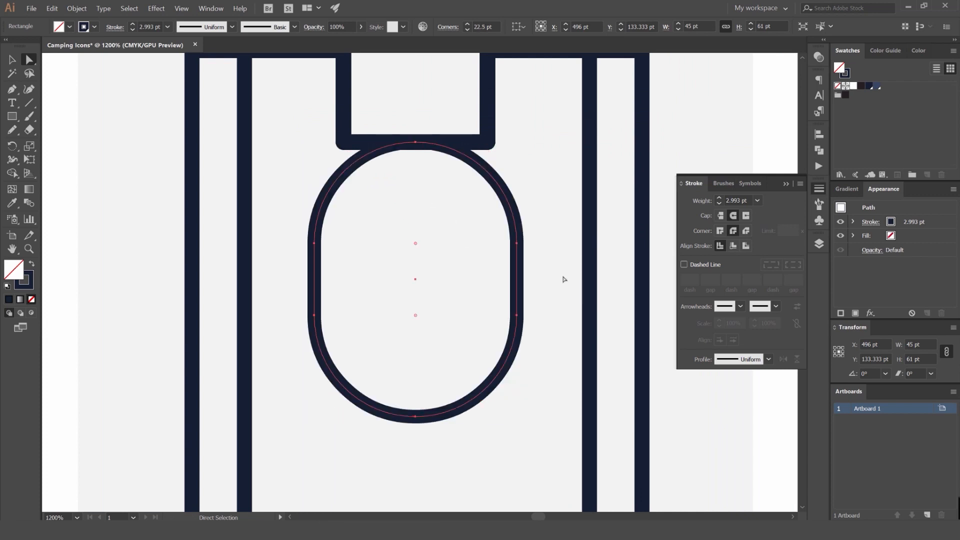
key("ctrl+z")
Round all four corners of the lower rectangle moderately, keeping straight edges on every side, and deselect it.
left_click_drag(320, 151, 378, 191)
key("v")
left_click(531, 130)
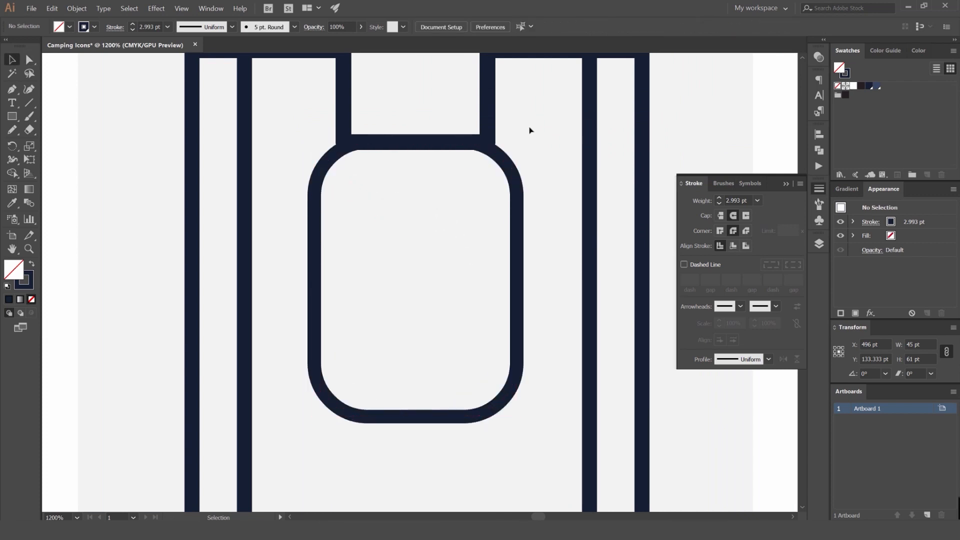
Draw a small square centred directly below the rounded rectangle, between the two vertical bars, and deselect it.
scroll(532, 130, "down", 4)
left_click_drag(568, 134, 553, 160)
scroll(578, 204, "down", 2)
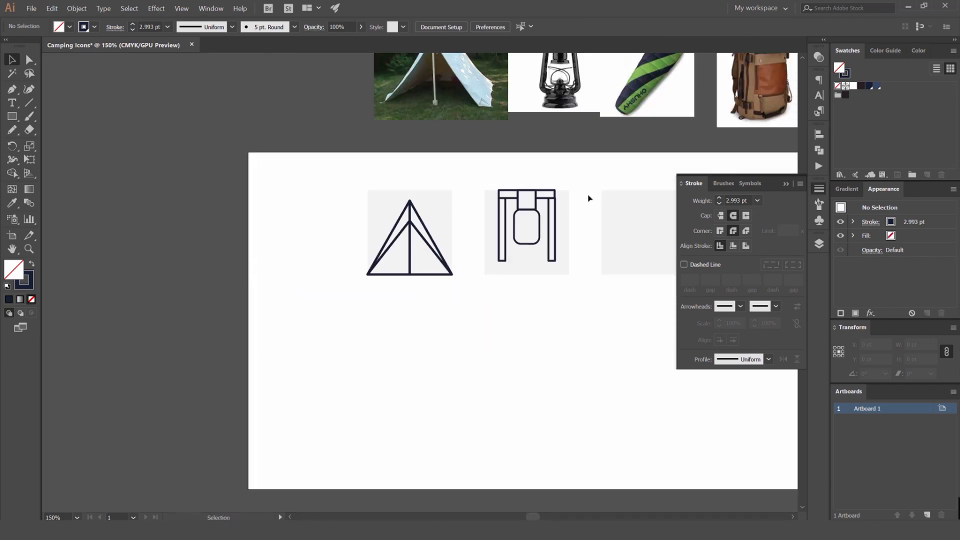
scroll(588, 199, "up", 5)
scroll(476, 250, "down", 1)
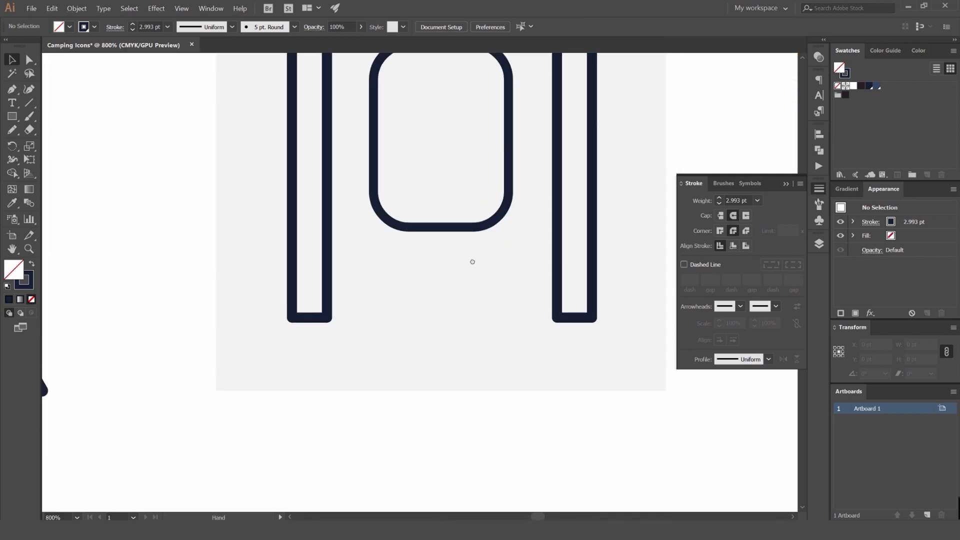
scroll(471, 261, "down", 2)
left_click_drag(486, 167, 475, 291)
scroll(468, 289, "up", 1)
scroll(467, 289, "up", 1)
left_click(494, 294)
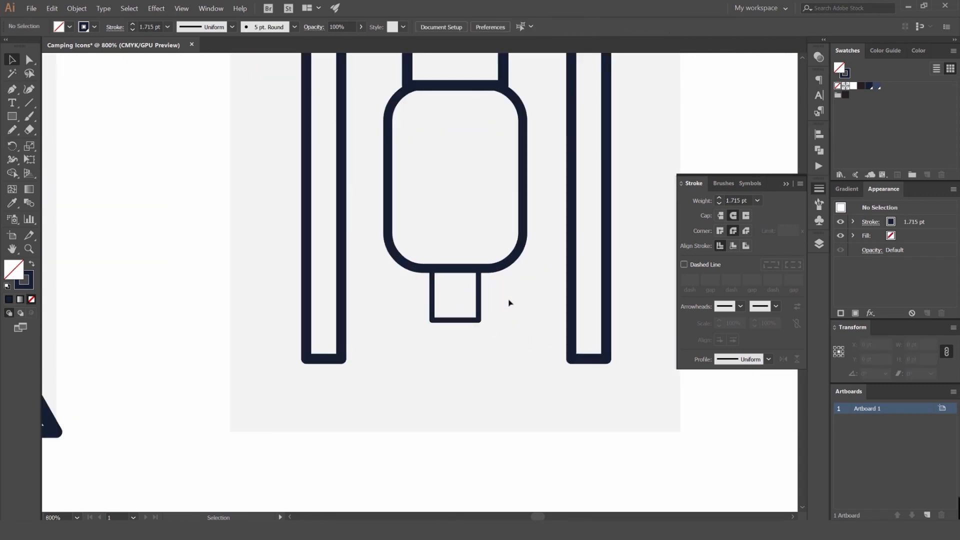
Draw a rectangle about 101 pt wide along the bottom of the lantern's square and reduce its height to about 24 pt beneath the bars.
scroll(508, 302, "down", 5)
scroll(492, 307, "up", 3)
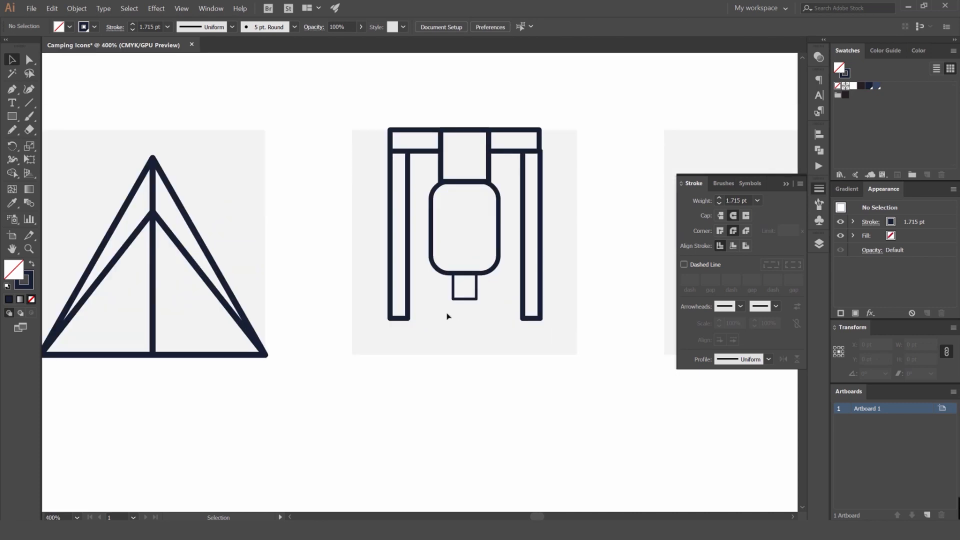
left_click_drag(383, 329, 505, 330)
key("a")
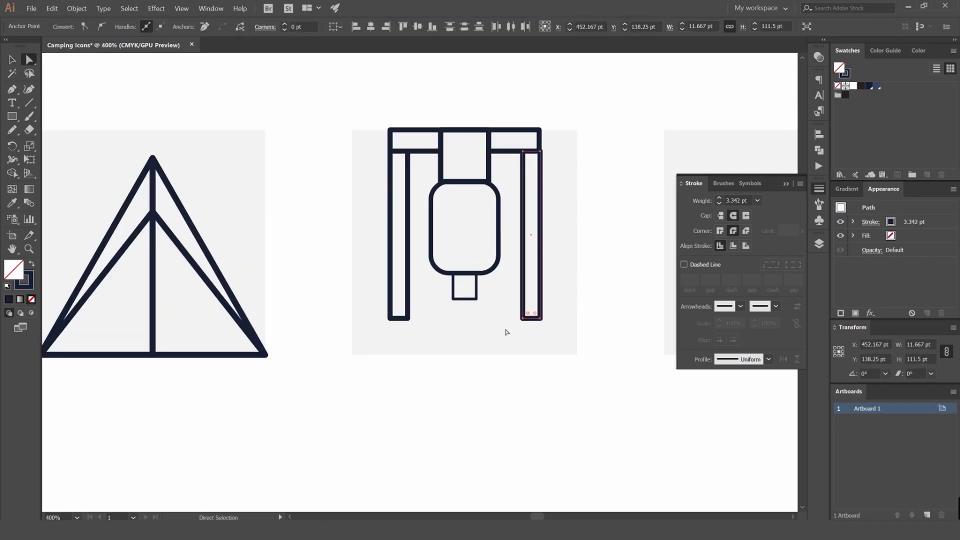
left_click(467, 335)
key("m")
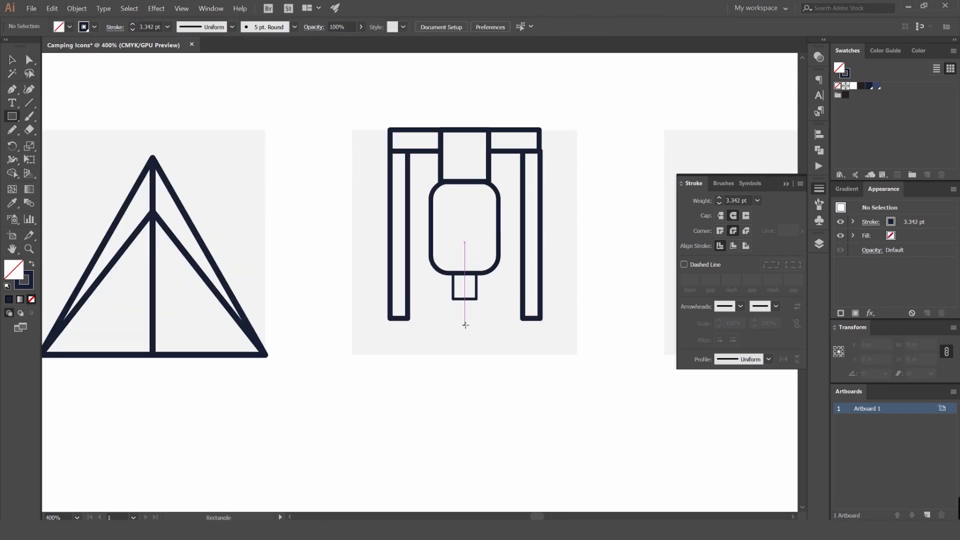
left_click_drag(524, 333, 540, 354)
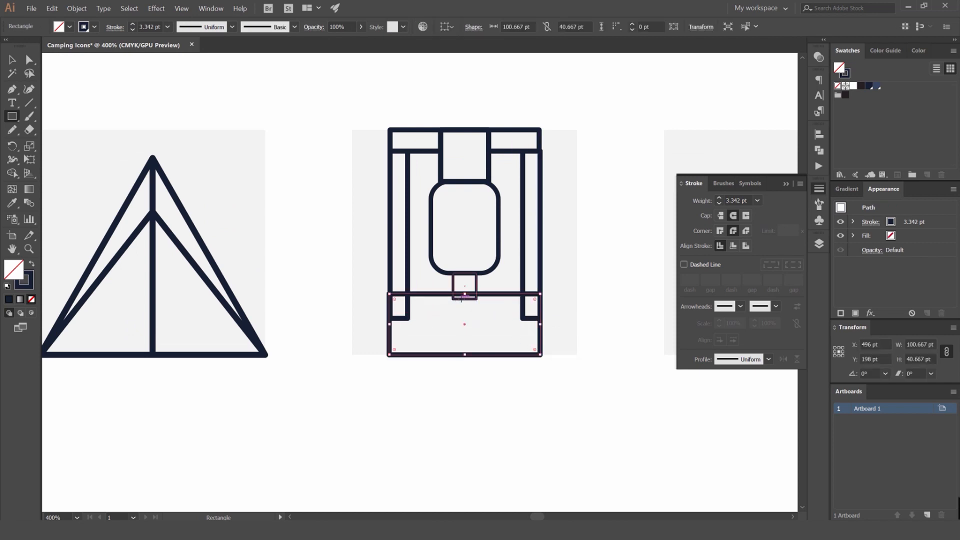
left_click_drag(465, 294, 466, 319)
key("v")
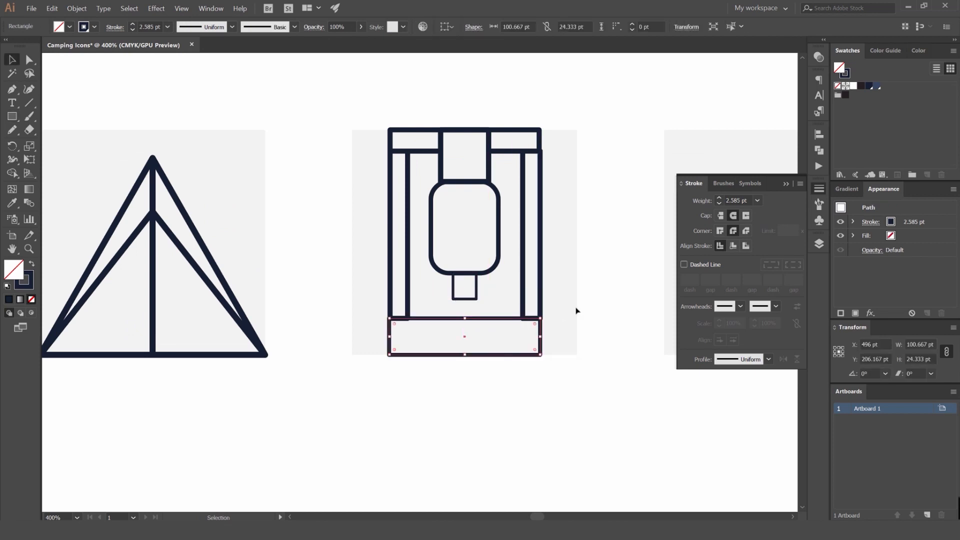
left_click(588, 309)
Draw a trial rectangle of about 246 by 119 pt overlapping the lantern and the third grey square, and delete it.
left_click_drag(649, 283, 483, 247)
key("m")
left_click_drag(543, 211, 362, 297)
scroll(394, 307, "down", 2)
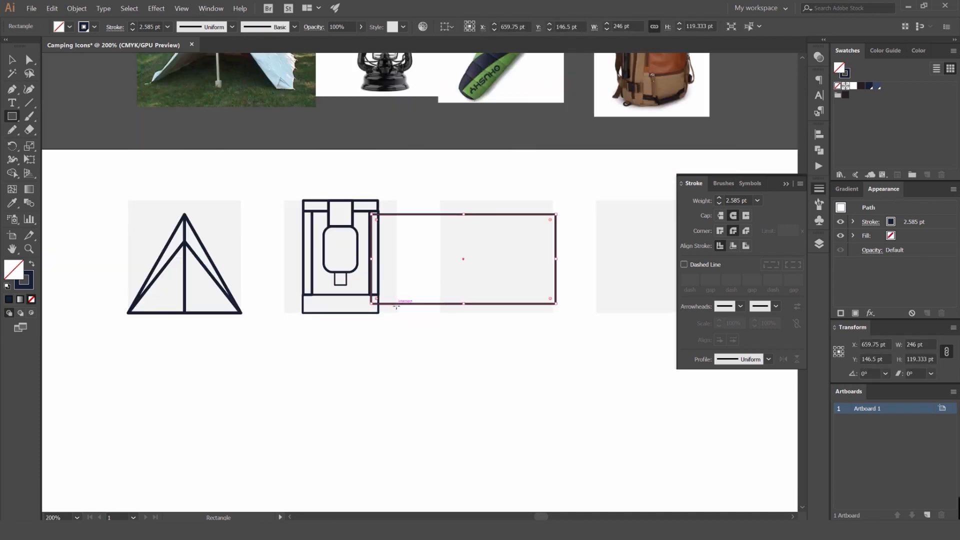
key("Delete")
Draw a 199 pt trial square below the grey squares, try rotating it about its centre, and delete it.
left_click_drag(431, 359, 444, 196)
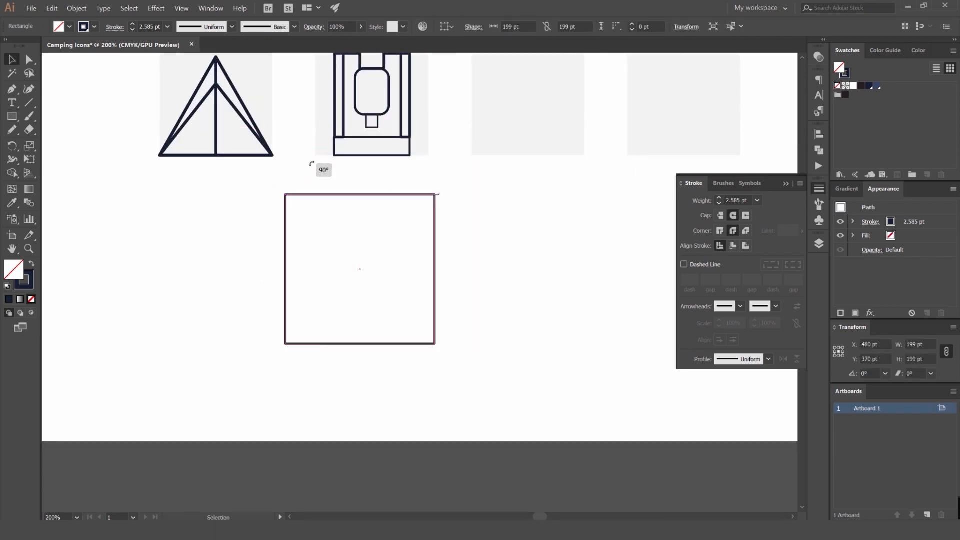
left_click_drag(252, 231, 487, 303)
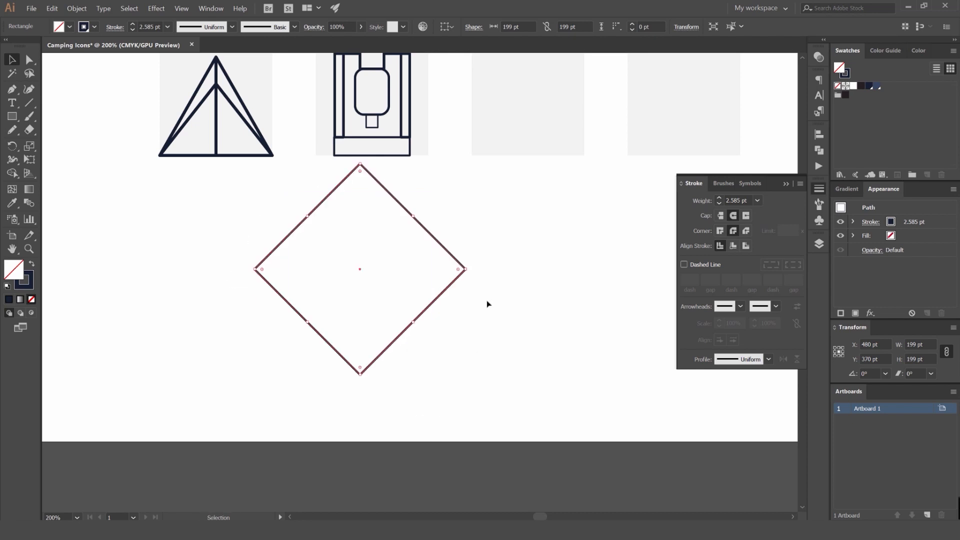
key("ctrl+z")
left_click_drag(476, 187, 396, 228)
key("Delete")
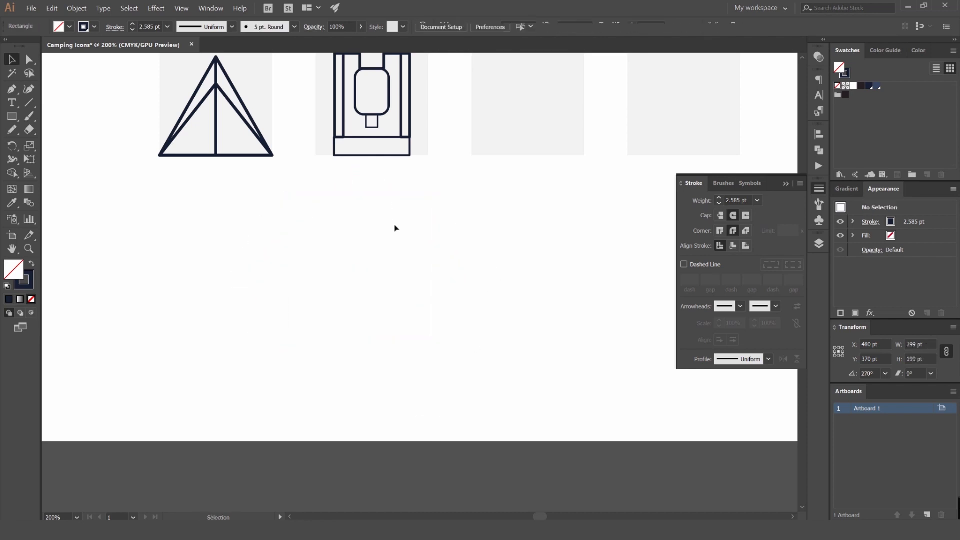
Draw a large trial rectangle over the lantern and two small ones beside it, and undo all three.
key("space")
mouse_move(369, 188)
left_mouse_down()
mouse_move(426, 272)
mouse_move(432, 260)
left_mouse_up()
scroll(449, 260, "up", 3)
left_click(429, 223)
scroll(432, 255, "up", 3)
key("ctrl+z")
key("ctrl+minus")
key("ctrl+minus")
key("ctrl+minus")
key("ctrl+minus")
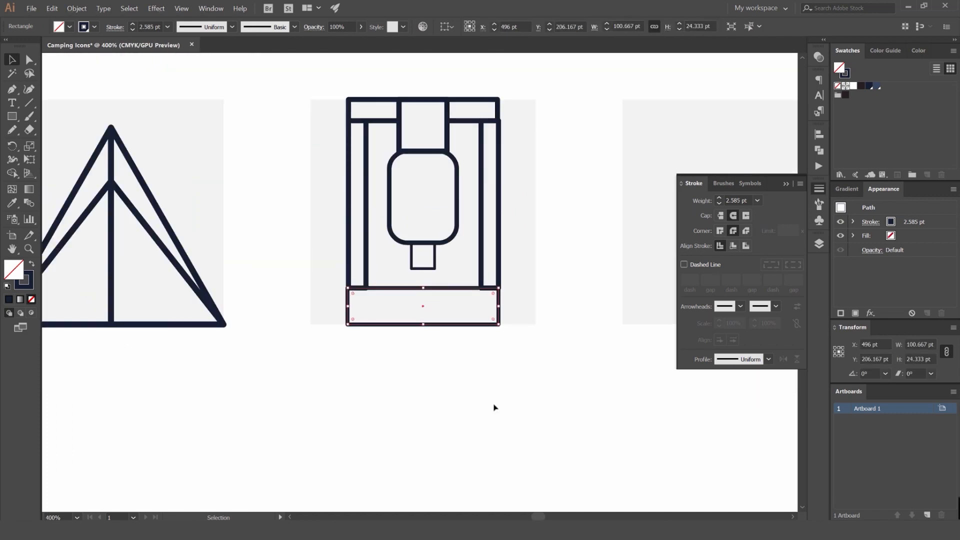
left_click(494, 407)
key("m")
left_click_drag(543, 197, 256, 324)
left_click_drag(290, 185, 280, 178)
left_click_drag(296, 163, 305, 232)
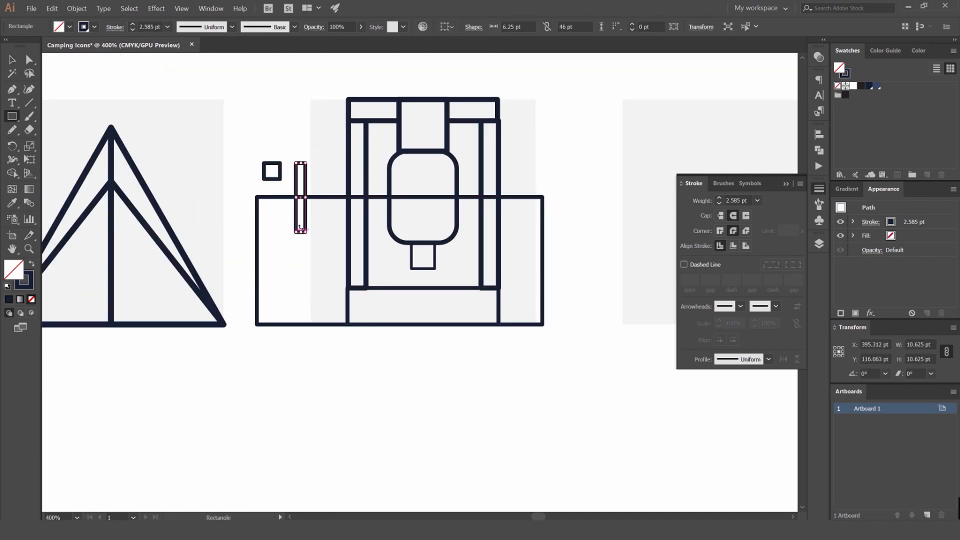
key("ctrl+z")
key("ctrl+z")
key("ctrl+z")
Halve the lantern's base rectangle in height and add a rectangle about 59 pt wide and 12 pt high centred directly beneath it.
key("v")
left_click(454, 288)
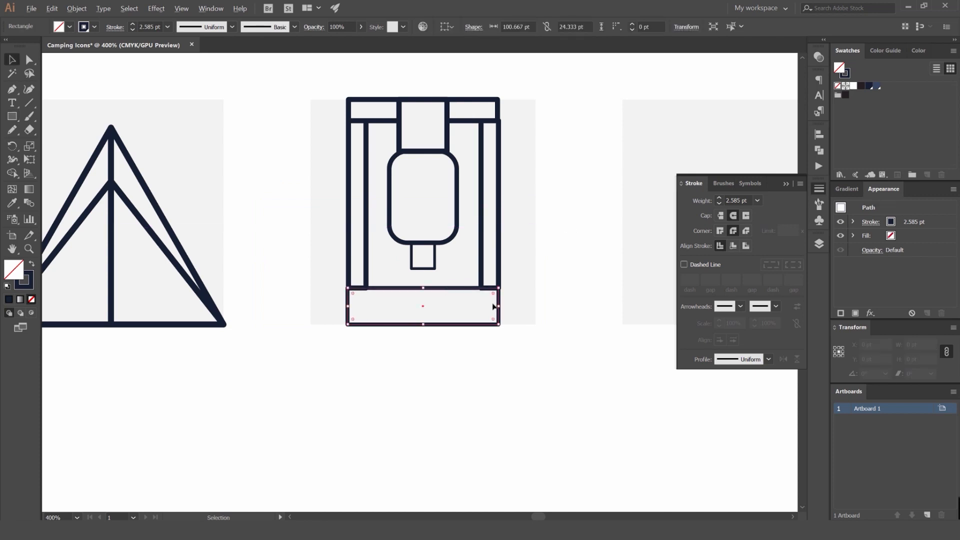
scroll(495, 307, "up", 1)
scroll(492, 304, "down", 4)
scroll(492, 294, "up", 2)
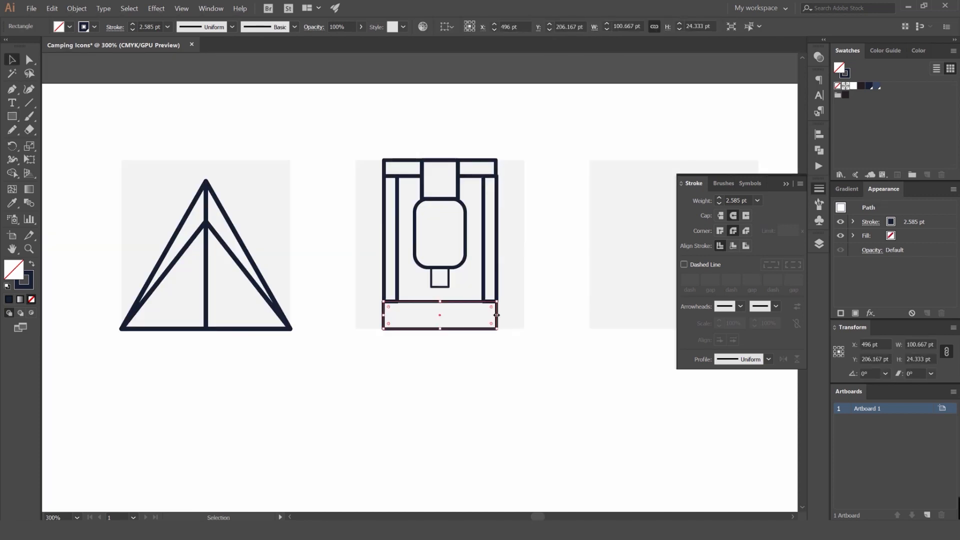
mouse_move(496, 314)
left_mouse_down()
mouse_move(440, 318)
mouse_move(443, 278)
mouse_move(579, 284)
left_mouse_up()
left_click(542, 315)
scroll(443, 317, "up", 3)
left_click(604, 277)
scroll(604, 276, "down", 7)
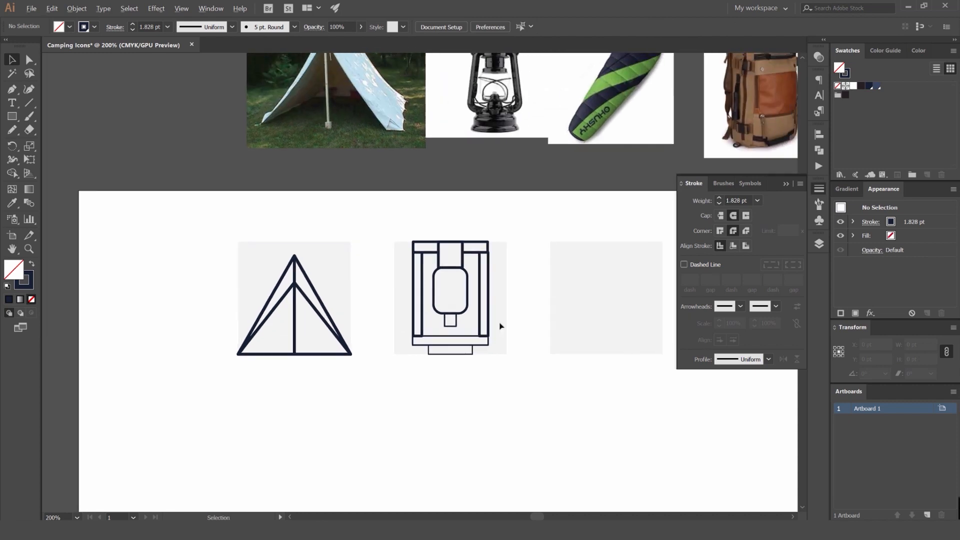
Widen the bottommost base rectangle about its centre to 124.25 pt and deselect it.
scroll(476, 328, "up", 4)
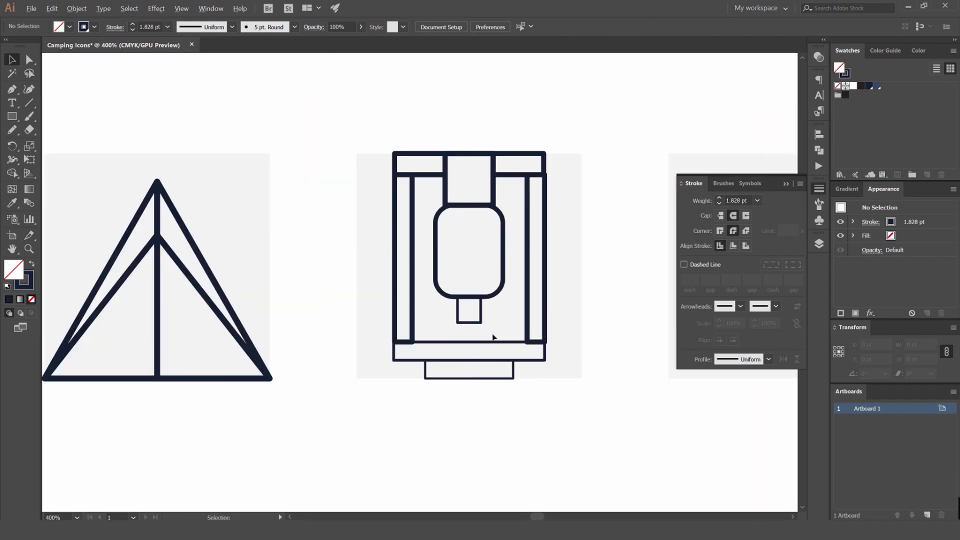
scroll(492, 337, "down", 4)
scroll(499, 345, "up", 2)
scroll(501, 351, "up", 5)
left_click(506, 340)
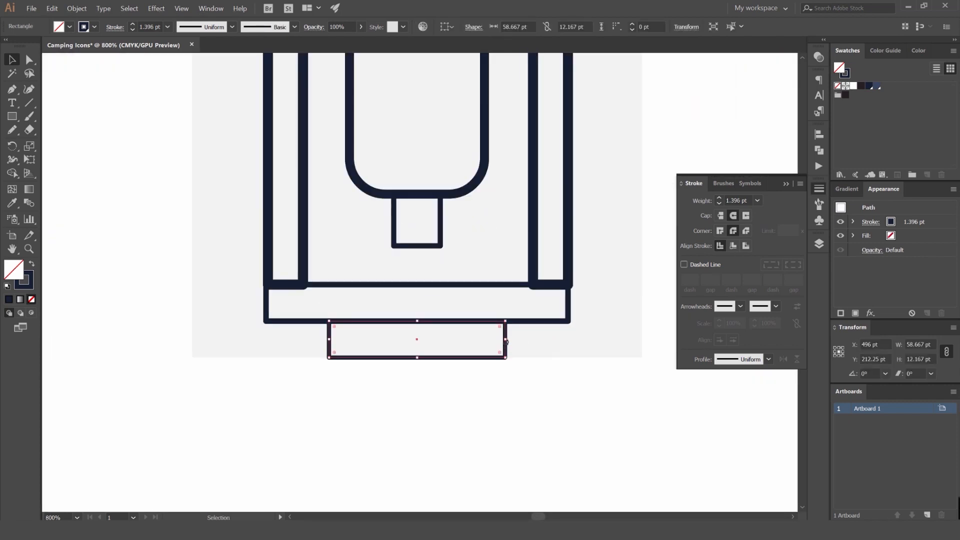
left_click_drag(506, 339, 603, 326)
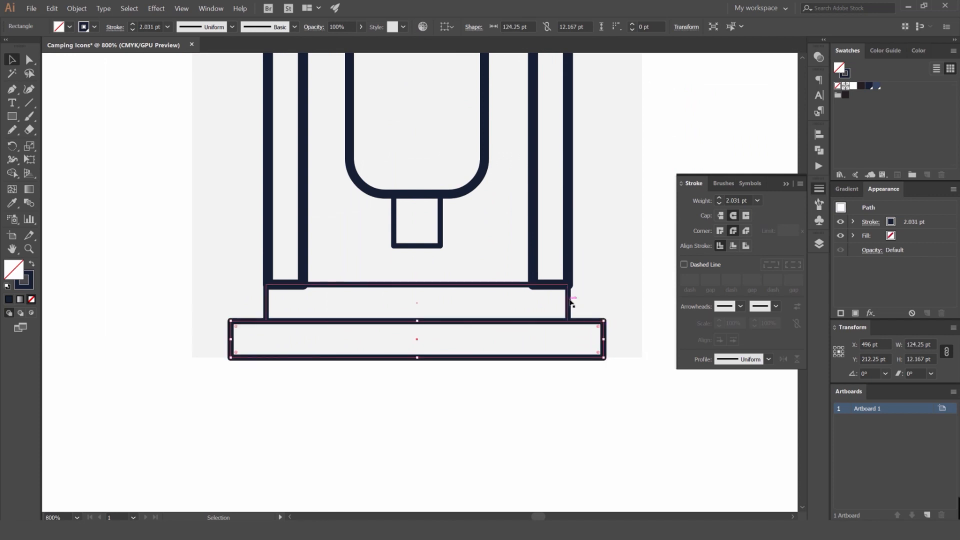
left_click(598, 275)
Select all the lantern's shapes, set their stroke weight to 4 pt and deselect them.
scroll(592, 287, "down", 4)
left_click_drag(592, 288, 555, 335)
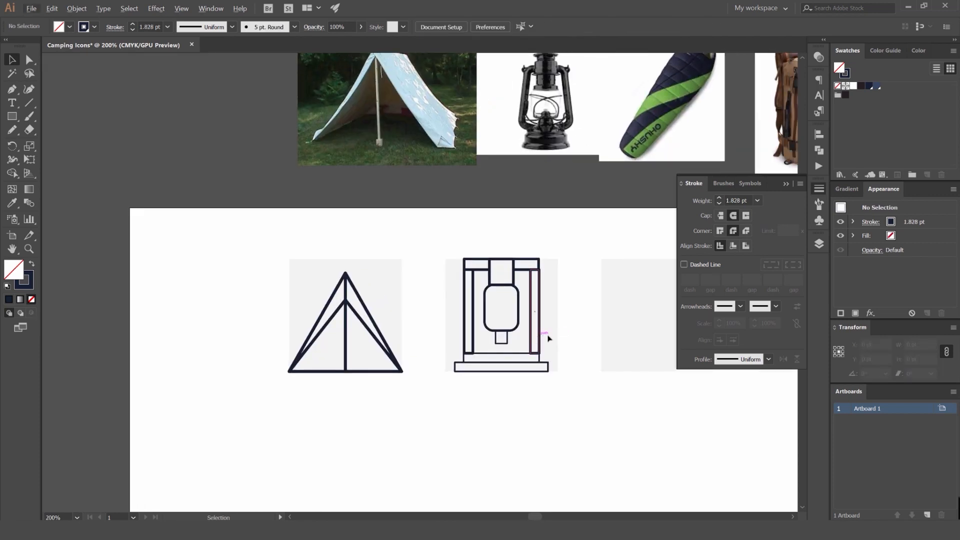
scroll(481, 348, "up", 2)
left_click_drag(479, 349, 443, 357)
left_click(425, 358)
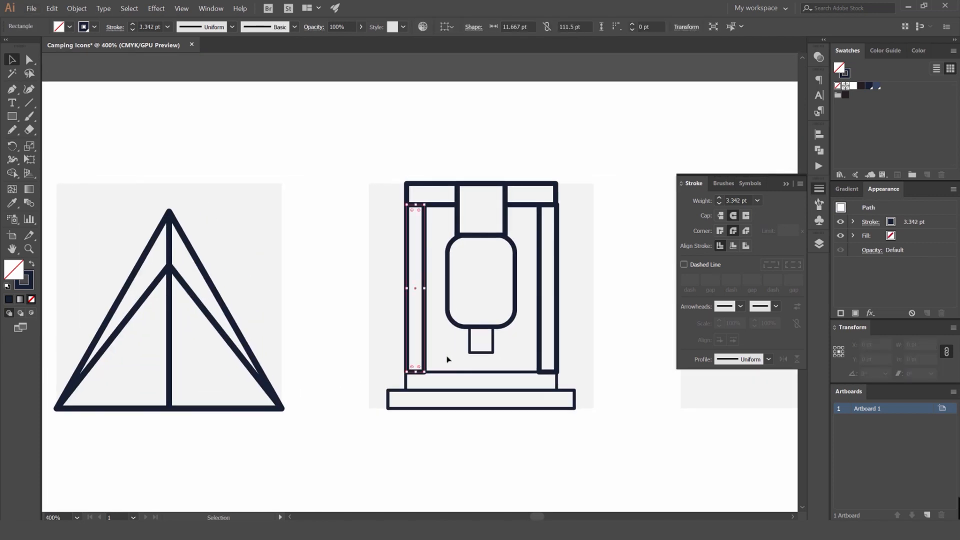
left_click(446, 359)
scroll(403, 399, "down", 1)
left_click_drag(420, 422, 576, 179)
left_click_drag(600, 222, 528, 212)
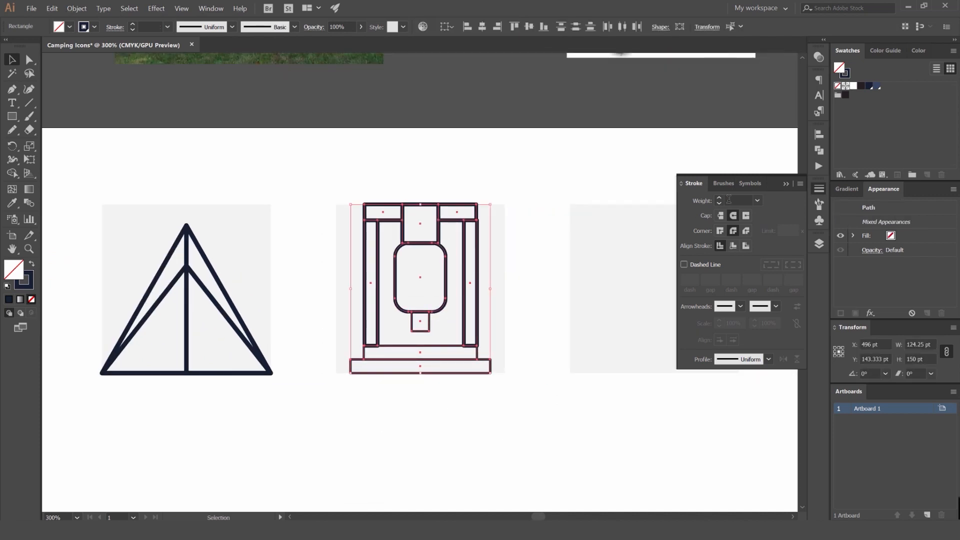
key("Return")
left_click(525, 186)
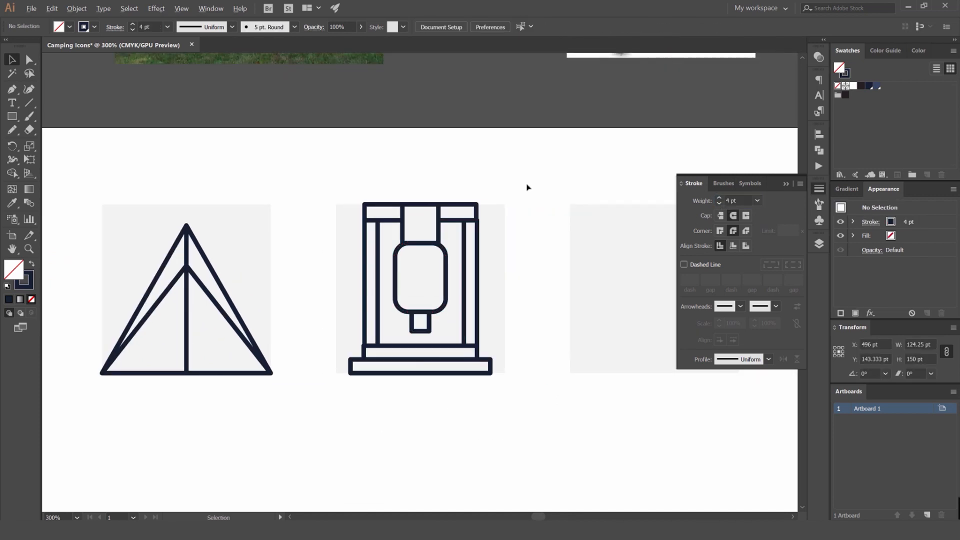
Draw a 45 pt wide rectangle centred between the small square and the base, and increase its height to 12.917 pt by raising its upper edge.
scroll(549, 188, "down", 3)
scroll(515, 209, "up", 7)
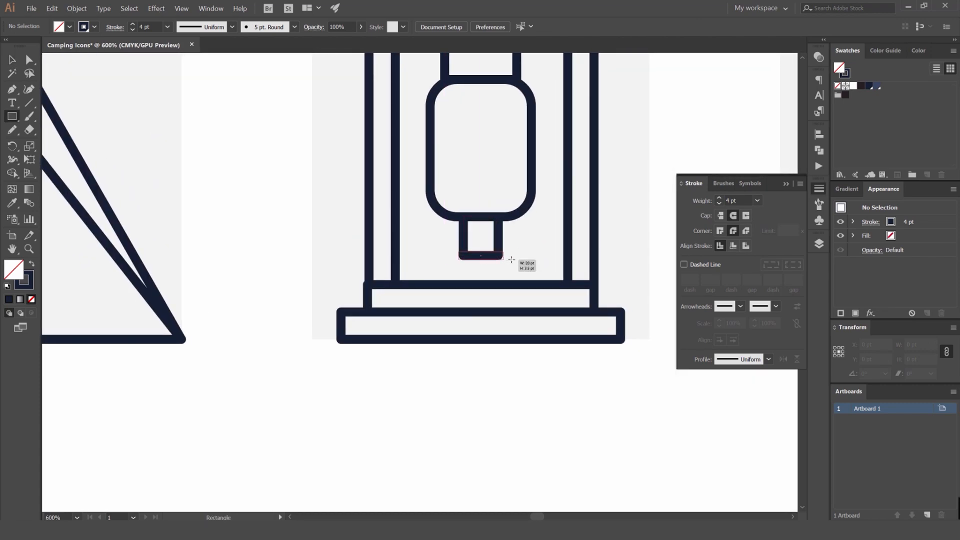
mouse_move(511, 260)
left_mouse_down()
mouse_move(532, 268)
mouse_move(510, 262)
left_mouse_up()
key("v")
key("ctrl+equal")
key("ctrl+equal")
key("ctrl+equal")
key("ctrl+equal")
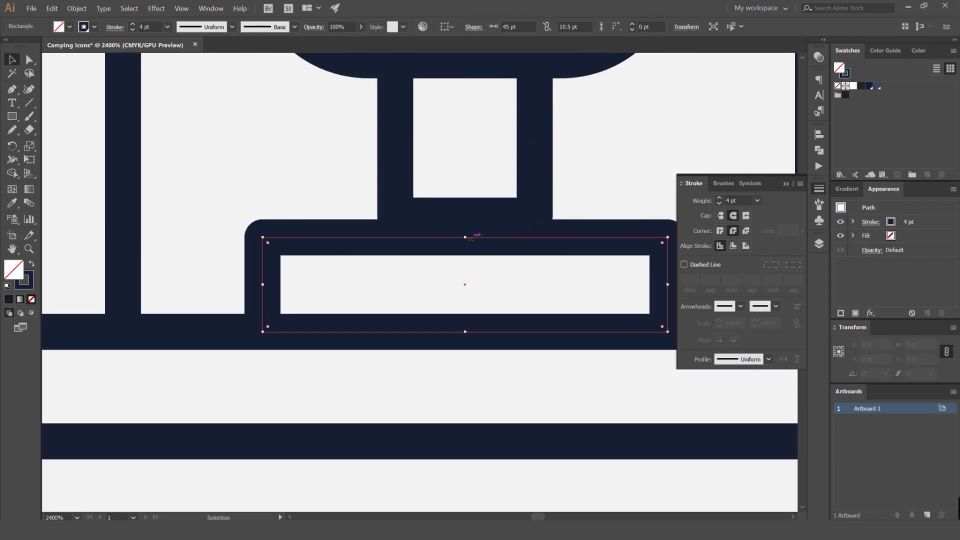
left_click_drag(470, 238, 478, 214)
left_click(629, 191)
left_click_drag(629, 191, 559, 195)
Round the two upper corners of the 45 pt wide rectangle fully into a dome and deselect it.
key("a")
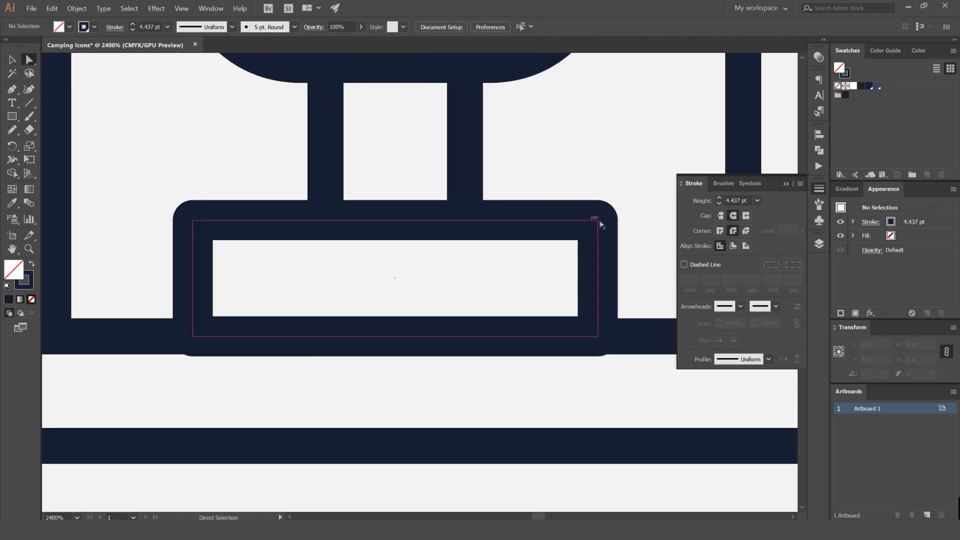
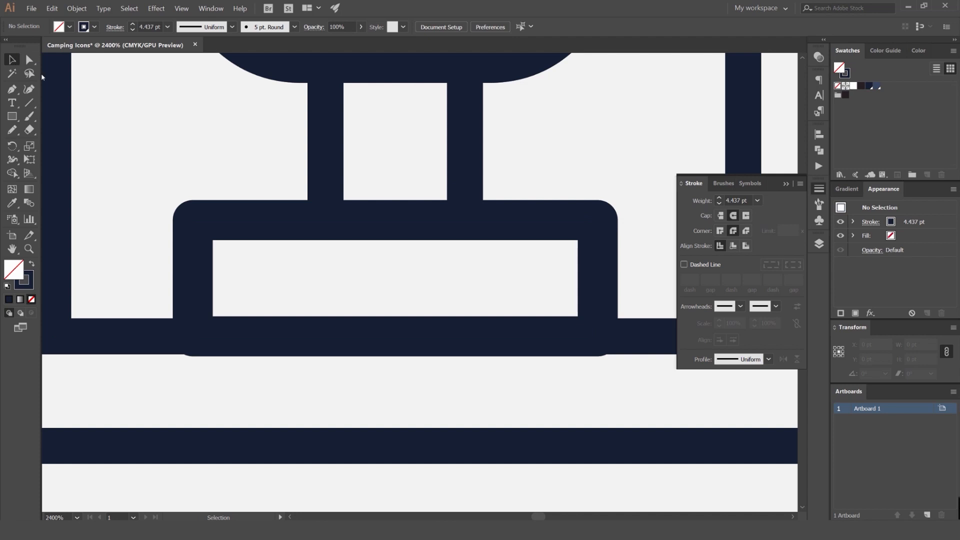
left_click(596, 222)
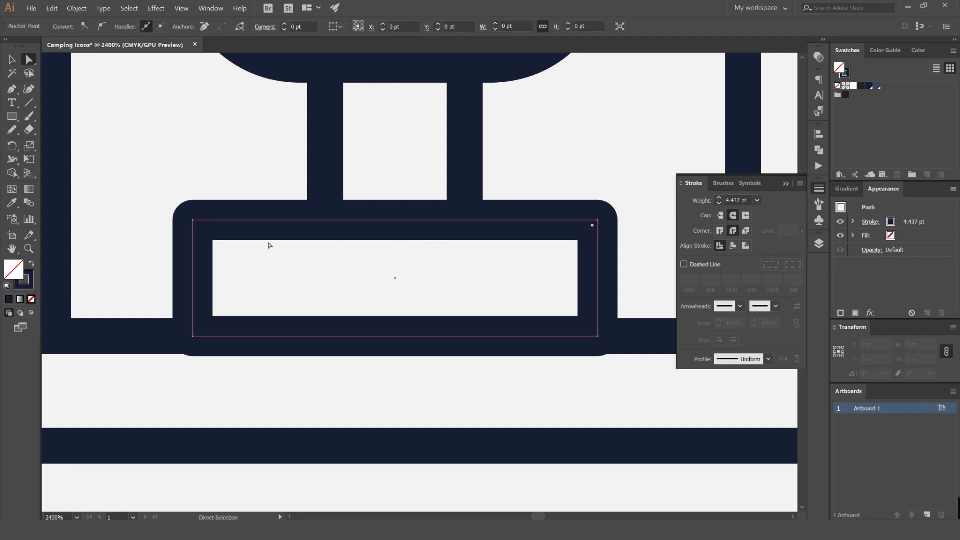
left_click(193, 220, "shift")
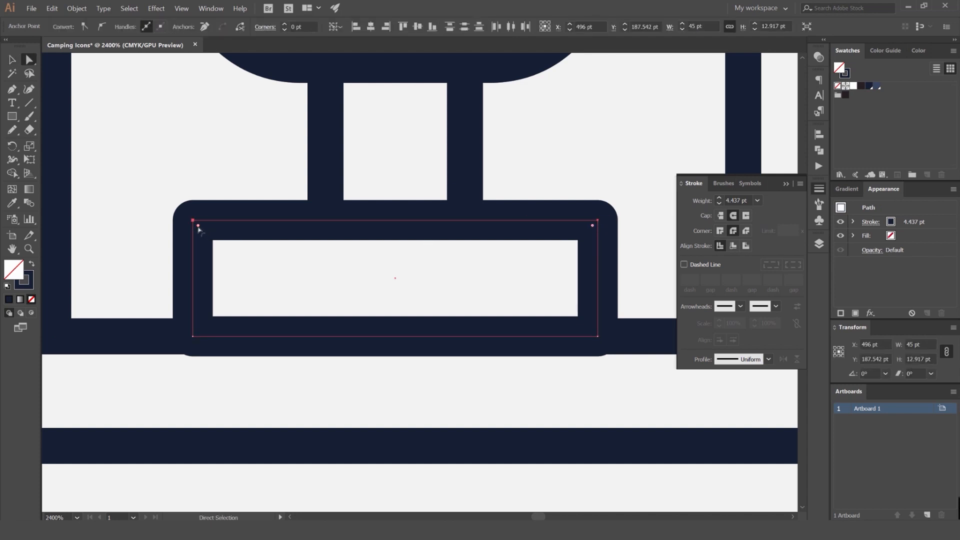
left_click_drag(198, 226, 311, 370)
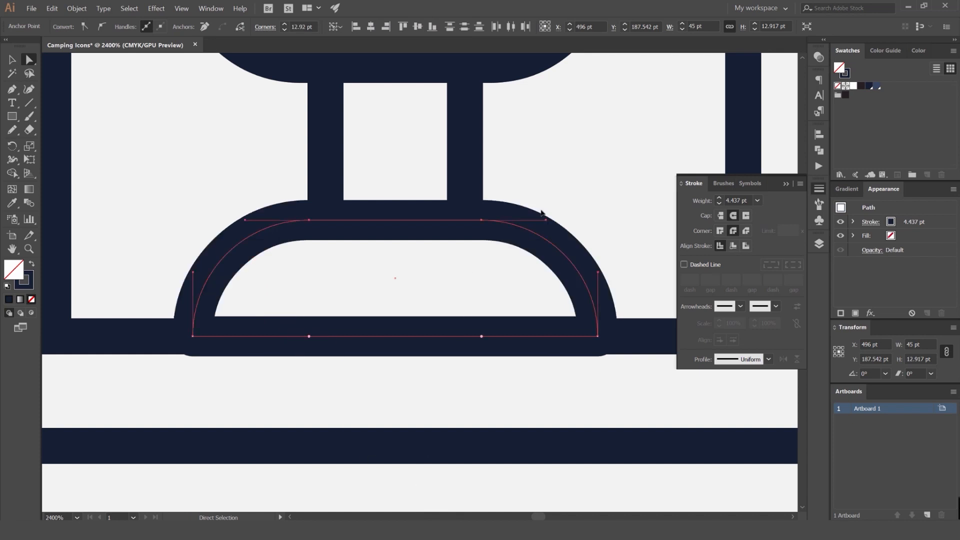
key("v")
left_click(563, 201)
Set the dome shape's stroke weight to 4 pt and deselect it.
scroll(563, 202, "down", 5)
left_click_drag(593, 186, 529, 227)
scroll(509, 243, "up", 3)
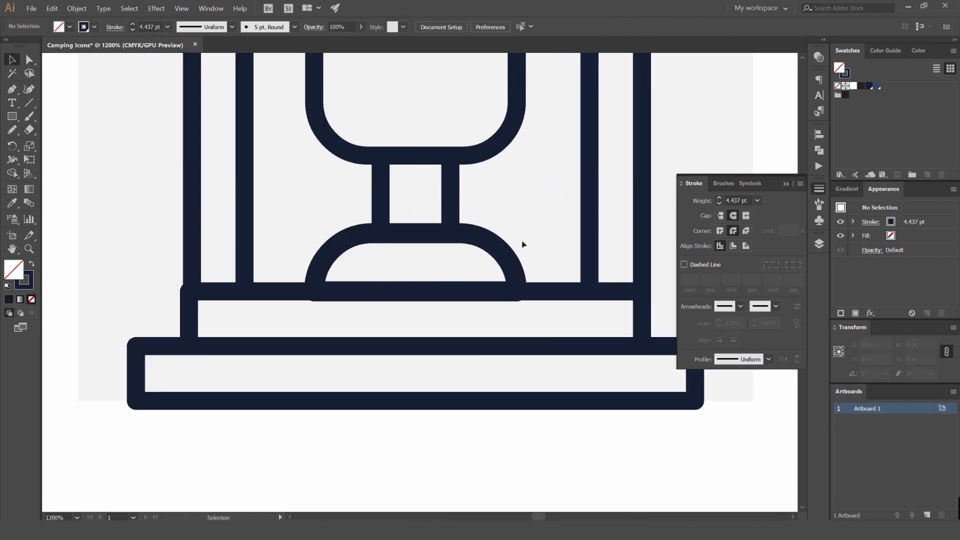
left_click(521, 246)
type("4")
key("Return")
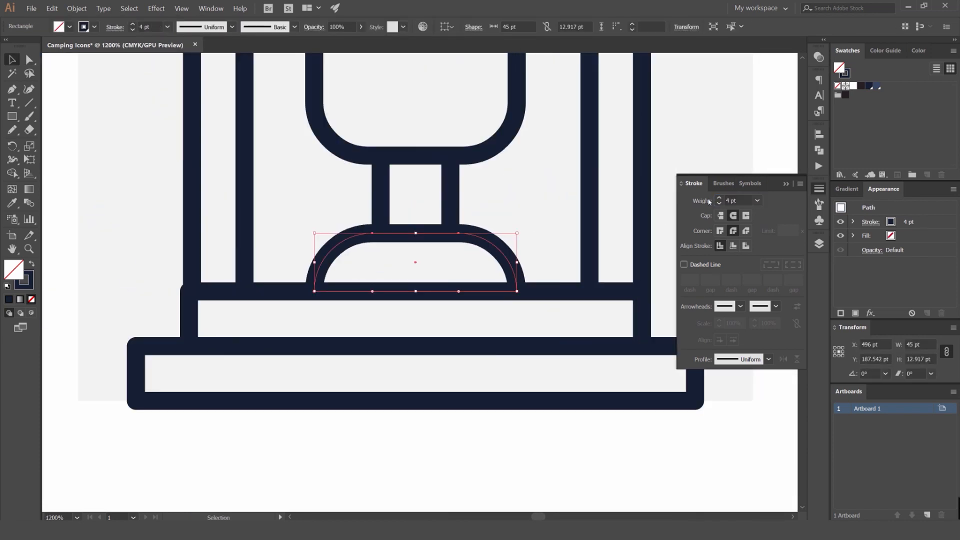
left_click(552, 171)
Move the two upper side rectangles down so their upper edges line up with the tops of the vertical bars.
scroll(553, 171, "down", 3)
left_click_drag(553, 173, 518, 271)
scroll(531, 265, "down", 3)
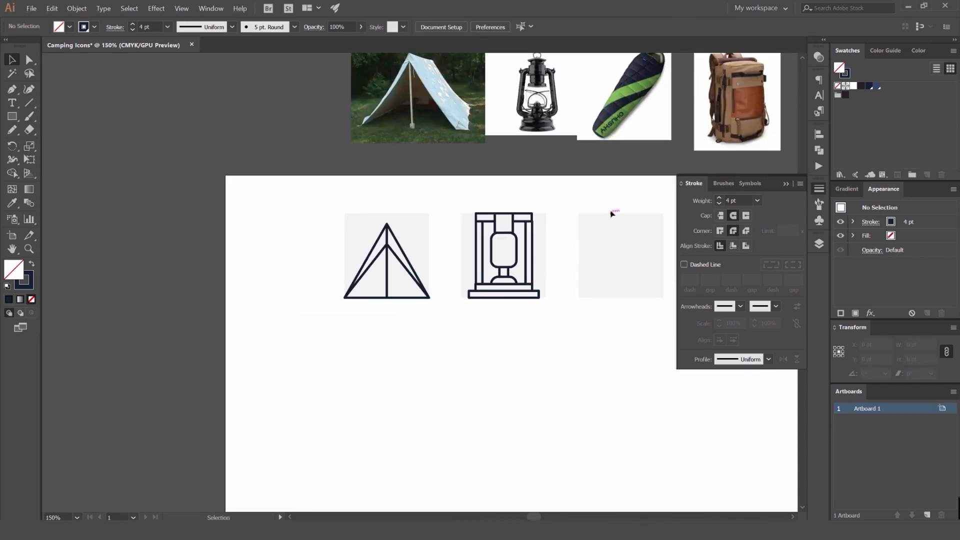
left_click_drag(573, 219, 494, 217)
scroll(463, 227, "up", 2)
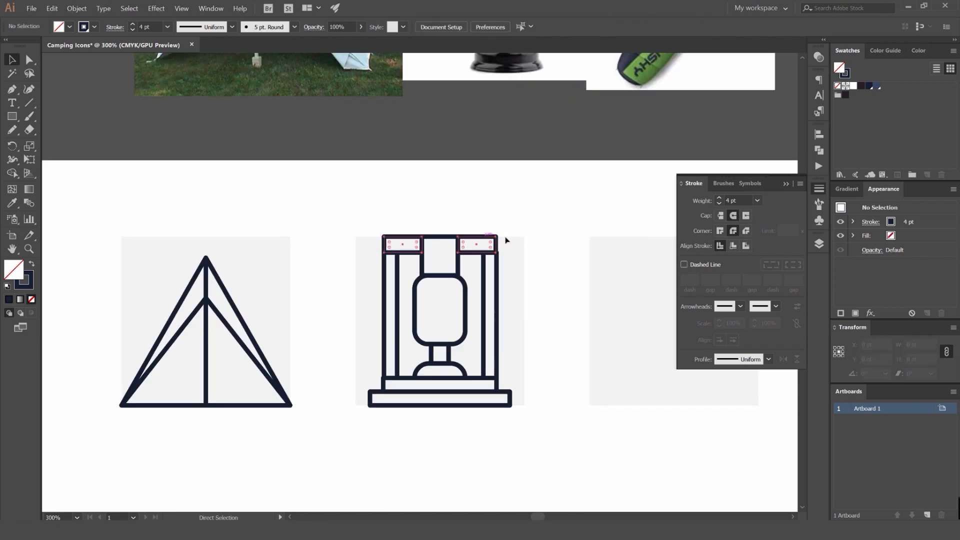
scroll(404, 238, "up", 2)
left_click_drag(405, 238, 405, 271)
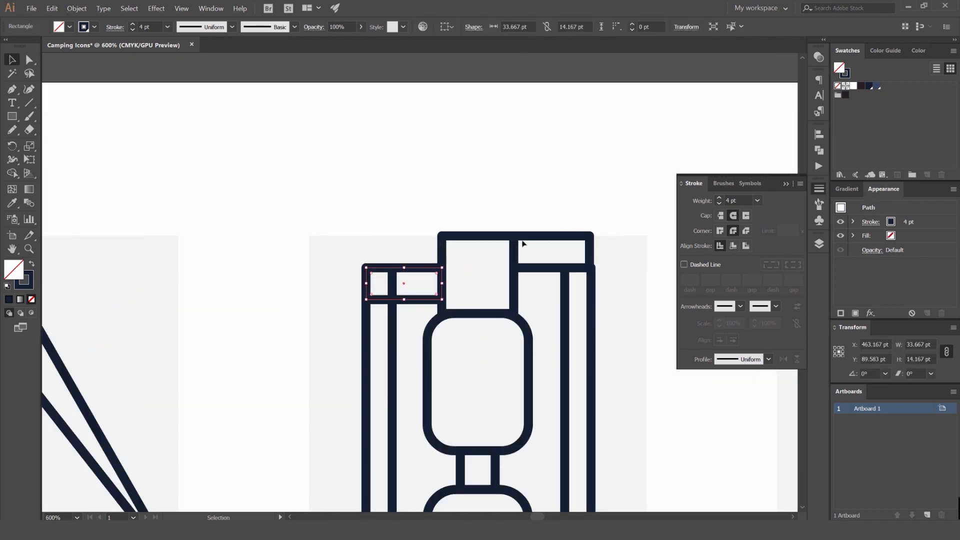
left_click_drag(532, 235, 534, 268)
left_click(540, 286)
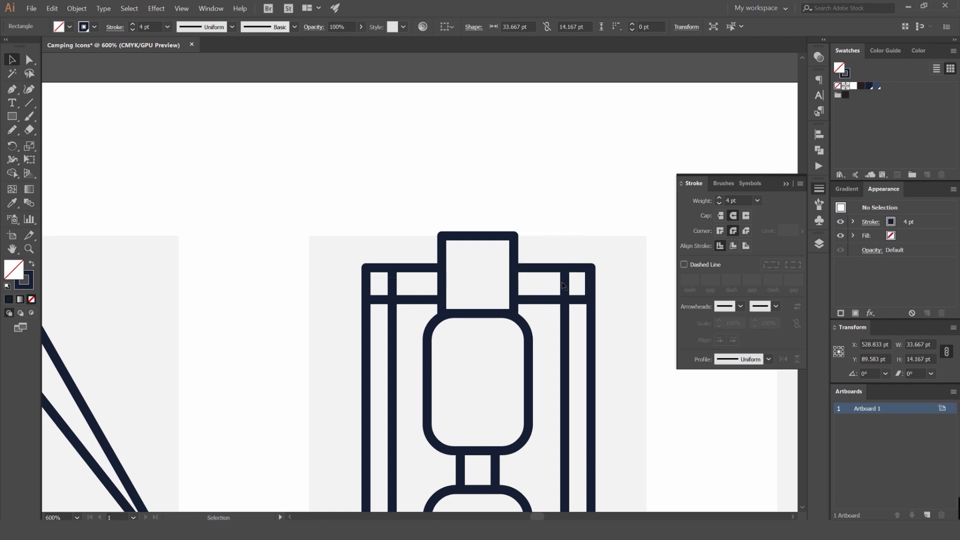
Reduce both upper side rectangles to a height of 7.083 pt by raising their lower edges, and deselect them.
left_click(546, 300)
left_click(424, 302, "shift")
left_click_drag(478, 299, 478, 283)
left_click(568, 238)
Set the stroke weight of both upper side rectangles to 4 pt and deselect them.
scroll(569, 238, "down", 2)
scroll(565, 250, "up", 3)
left_click(537, 275)
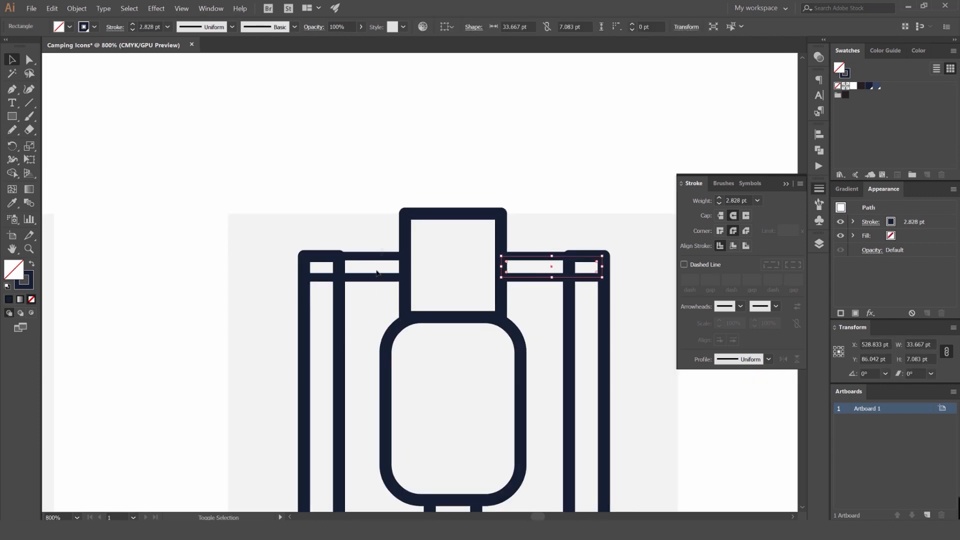
left_click(376, 275, "shift")
type("4")
key("Return")
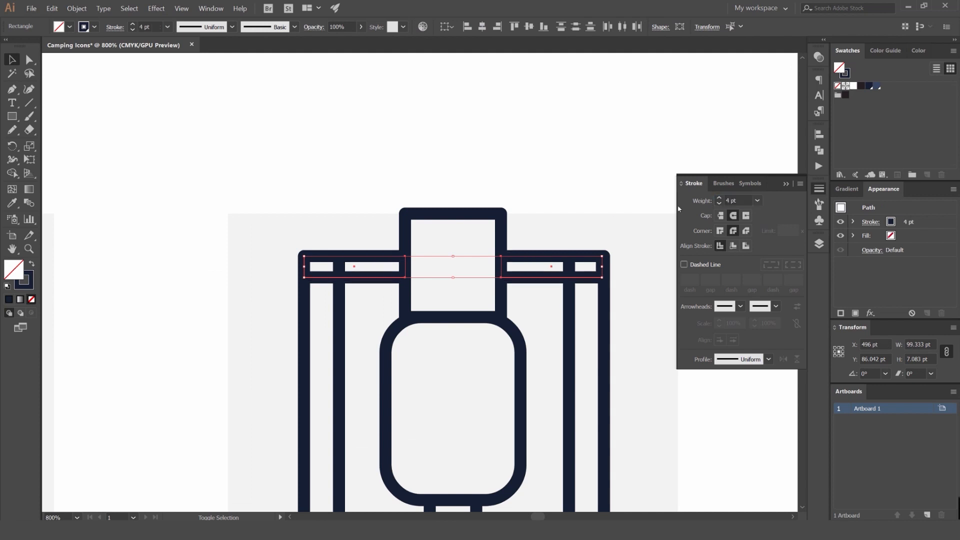
left_click(596, 186)
left_click_drag(606, 211, 565, 197)
Examine the lantern's upper frame where the side rectangles overlap the tops of the vertical bars.
scroll(551, 204, "down", 5)
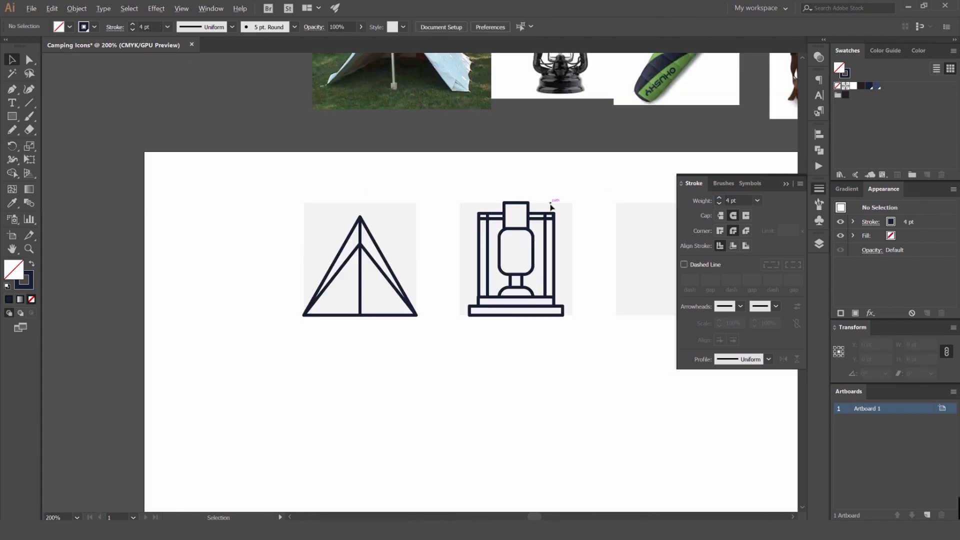
scroll(542, 212, "up", 5)
left_click(537, 241)
scroll(550, 245, "down", 5)
left_click(598, 251)
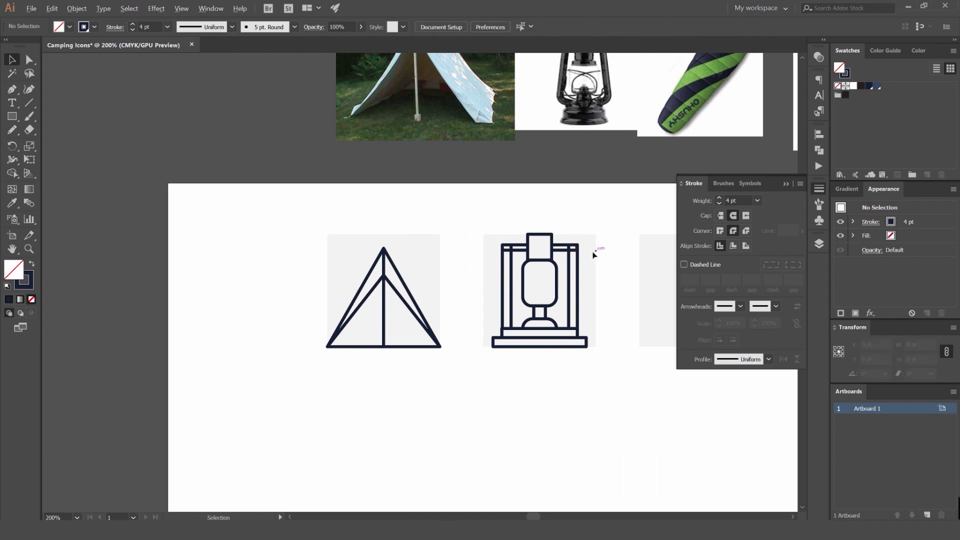
scroll(508, 208, "up", 7)
left_click(456, 210)
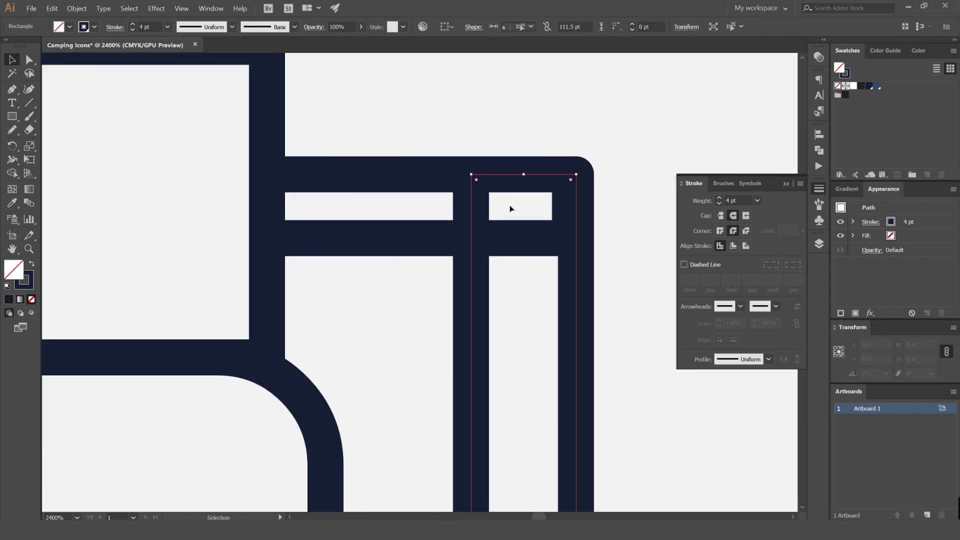
scroll(510, 208, "up", 2)
left_click(394, 196)
scroll(394, 197, "down", 3)
left_click_drag(371, 164, 472, 167)
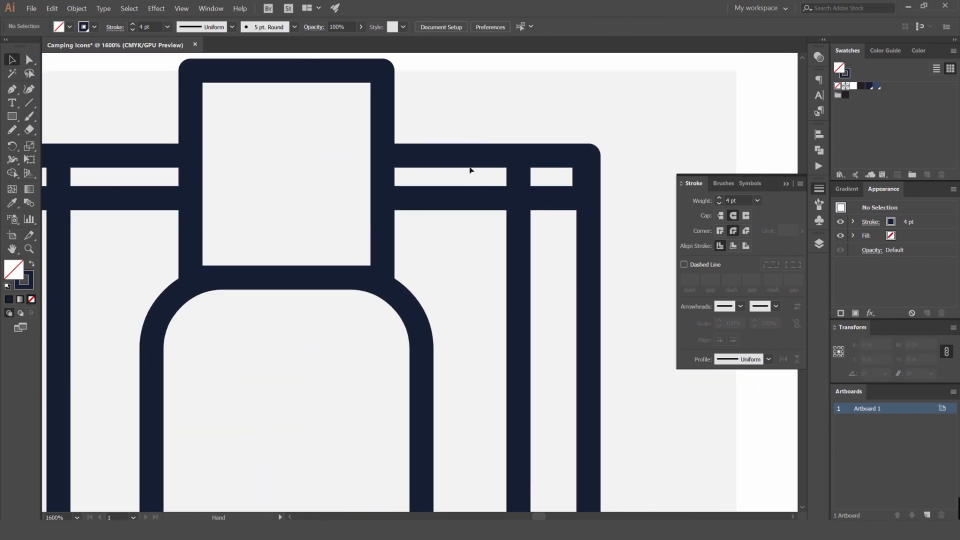
Fill both upper side rectangles with white and bring them in front of the vertical bars, leaving nothing selected.
left_click(472, 167)
left_click(325, 164, "shift")
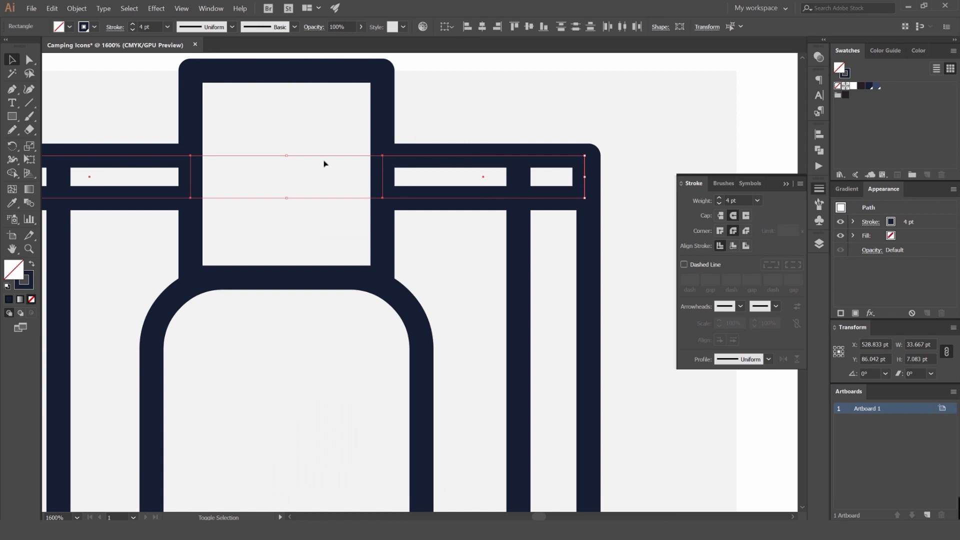
left_click(853, 87)
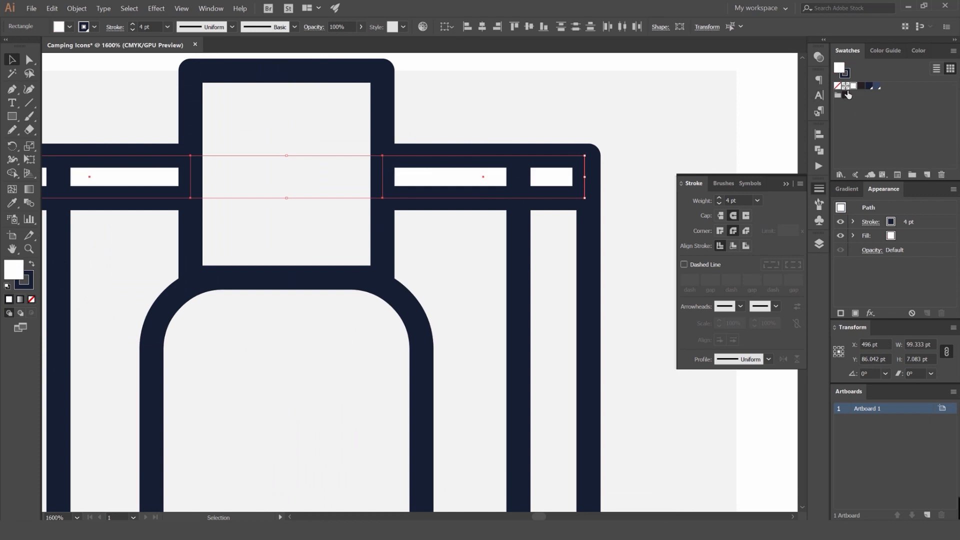
key("ctrl+shift+bracketright")
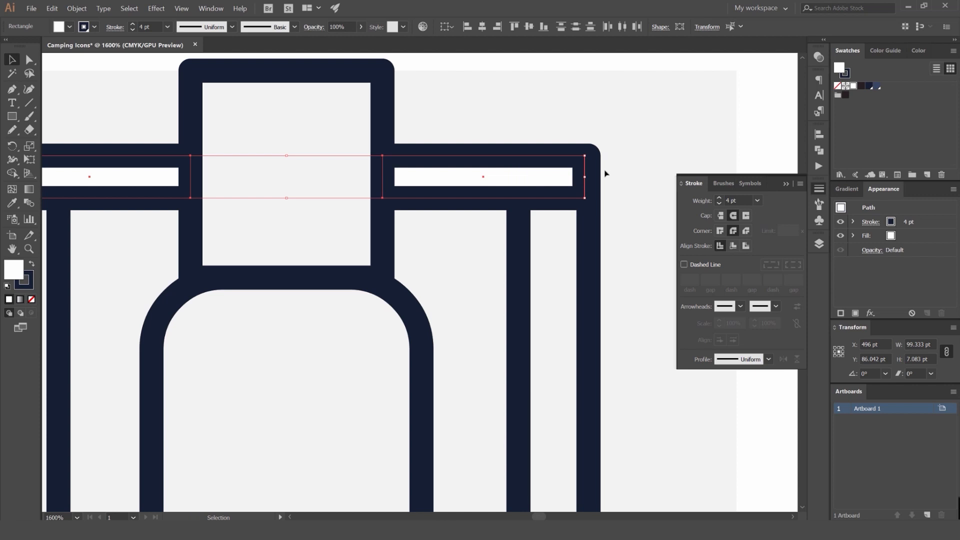
left_click_drag(483, 125, 576, 133)
scroll(578, 136, "down", 2)
scroll(590, 136, "up", 2)
left_click(568, 135)
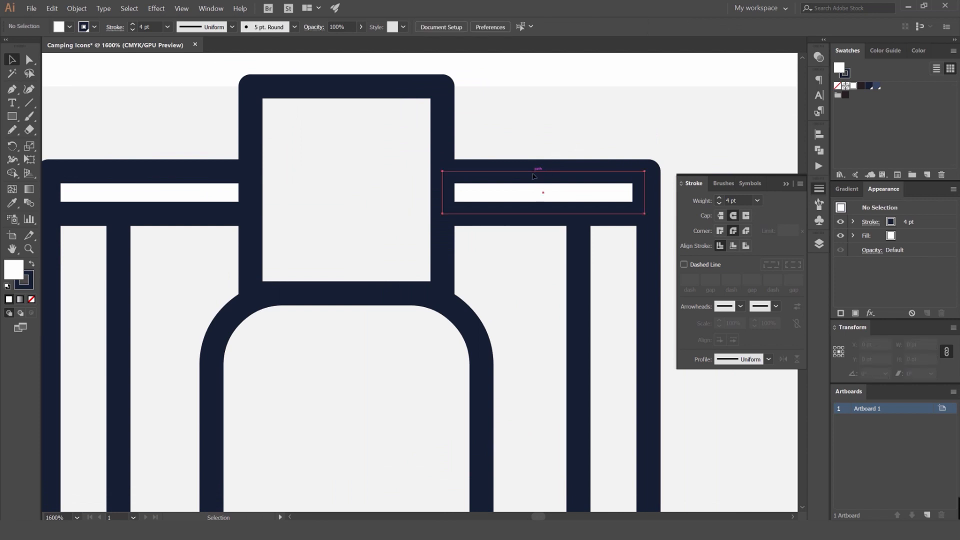
Check the overlap of the white-filled side rectangles and vertical bars, and compare the whole lantern with its reference photo.
left_click(533, 176)
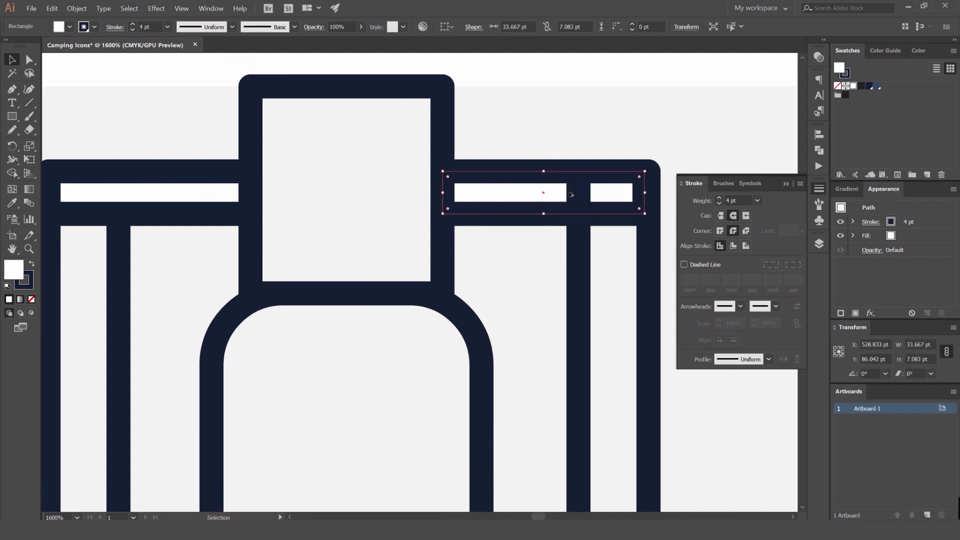
scroll(570, 194, "up", 3)
scroll(532, 188, "down", 3)
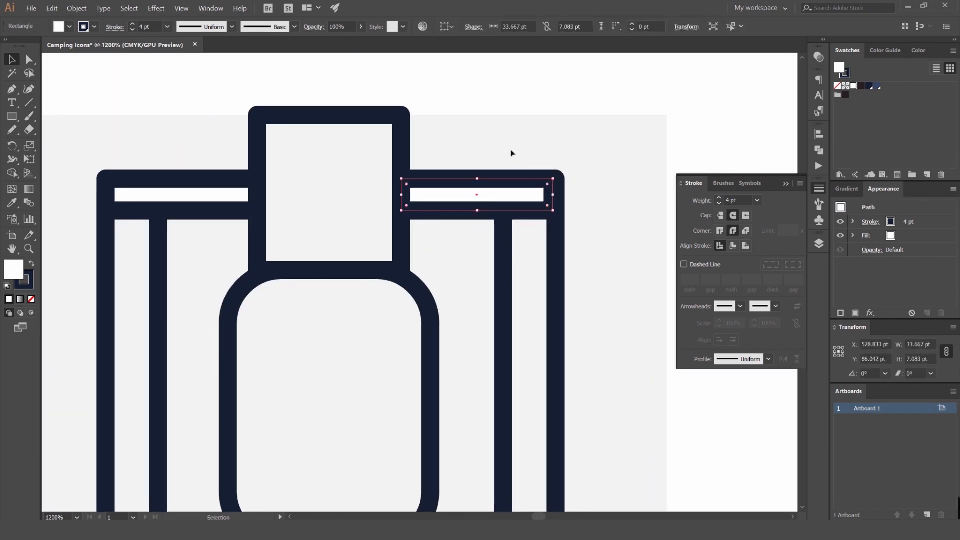
scroll(350, 185, "down", 1)
left_click(225, 156)
left_click(226, 211)
left_click(250, 165)
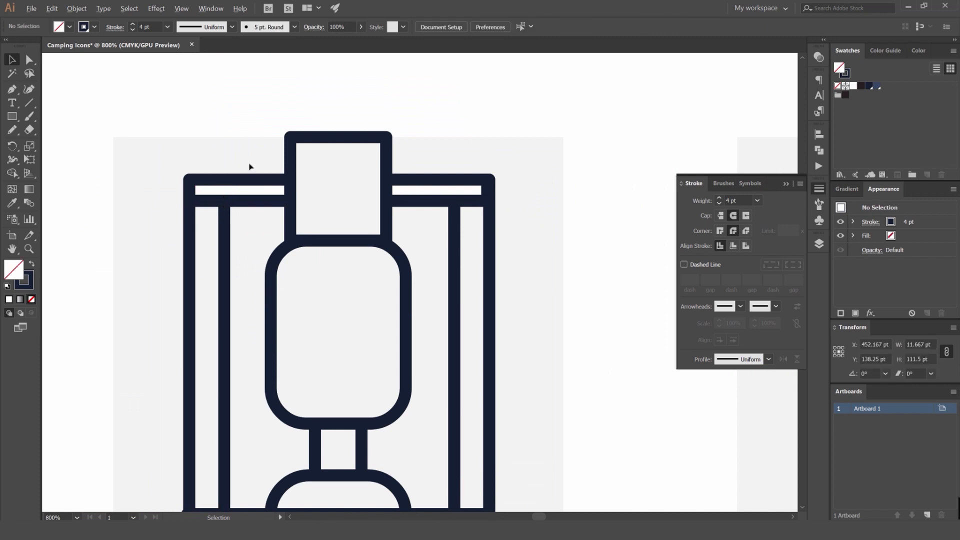
scroll(250, 165, "down", 3)
left_click_drag(250, 165, 445, 136)
scroll(537, 128, "down", 2)
scroll(618, 116, "down", 2)
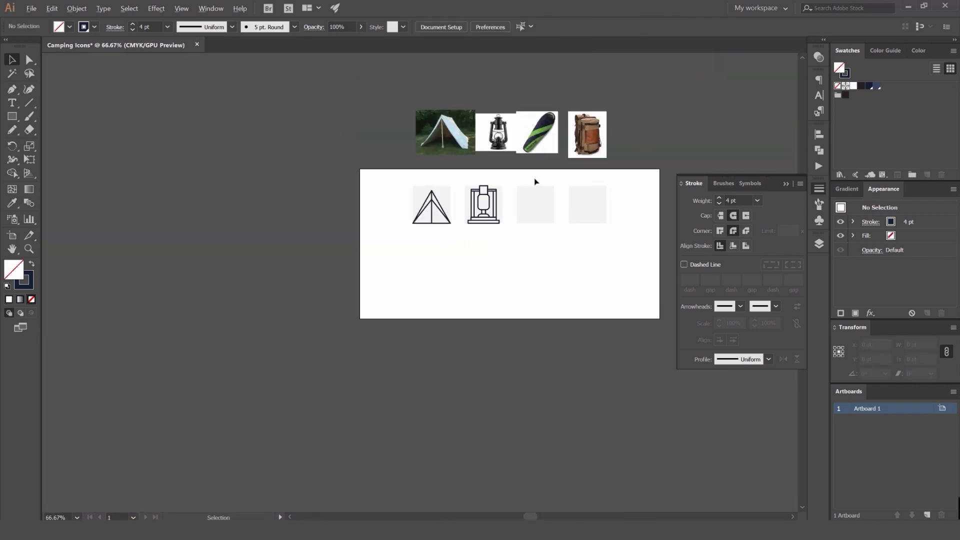
Reduce the central cap rectangle to a height of 20.333 pt by lowering its upper edge to the side rectangles' upper edges.
scroll(484, 197, "up", 6)
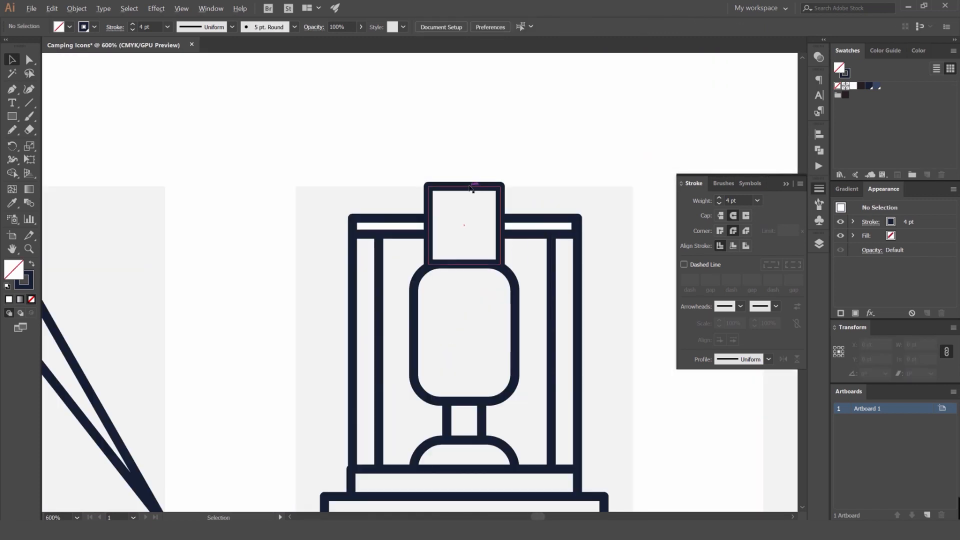
left_click(464, 186)
left_click_drag(464, 186, 465, 218)
left_click(529, 205)
Copy the white fill and 4 pt navy stroke of the upper right side rectangle onto the cap rectangle with the Eyedropper.
left_click(479, 218)
key("i")
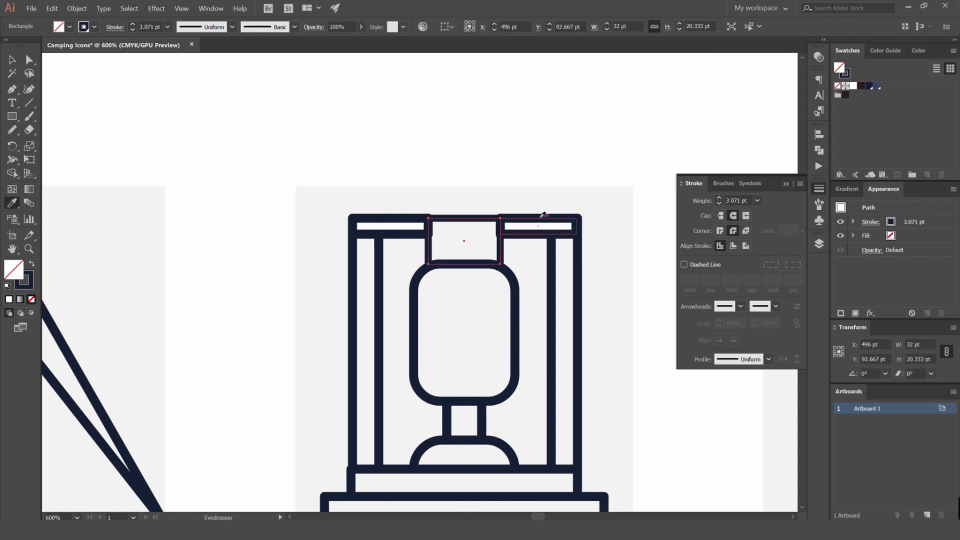
scroll(479, 215, "up", 3)
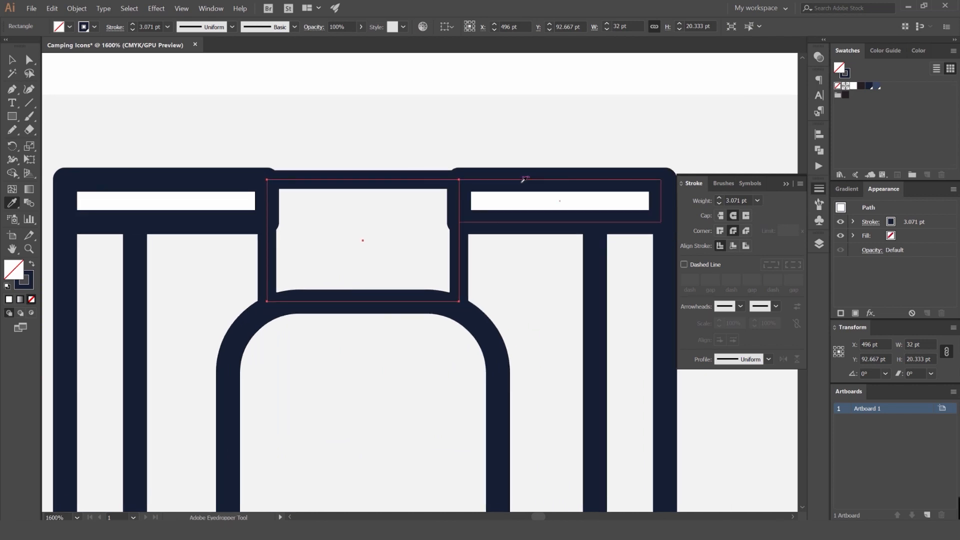
left_click(523, 179)
key("v")
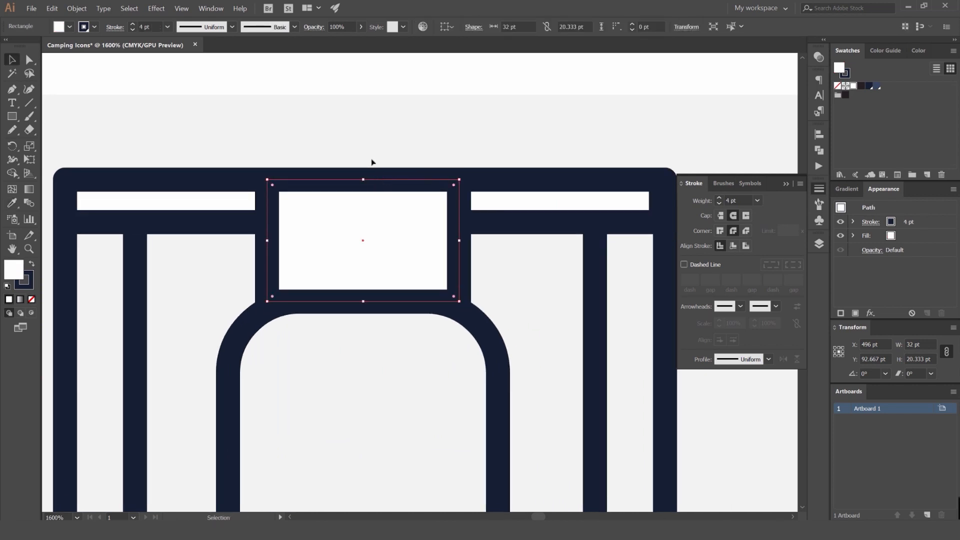
Draw a sample rectangle about 35 by 18 pt above the lantern, give it the lighter blue stroke, and deselect it.
scroll(400, 158, "down", 3)
left_click_drag(514, 149, 461, 219)
key("m")
mouse_move(553, 137)
left_mouse_down()
mouse_move(532, 157)
mouse_move(474, 177)
left_mouse_up()
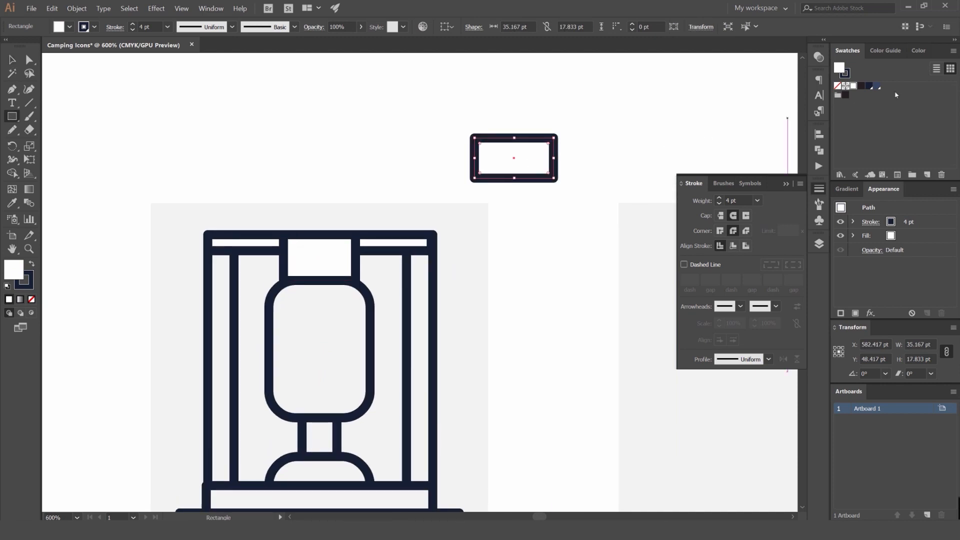
key("shift+x")
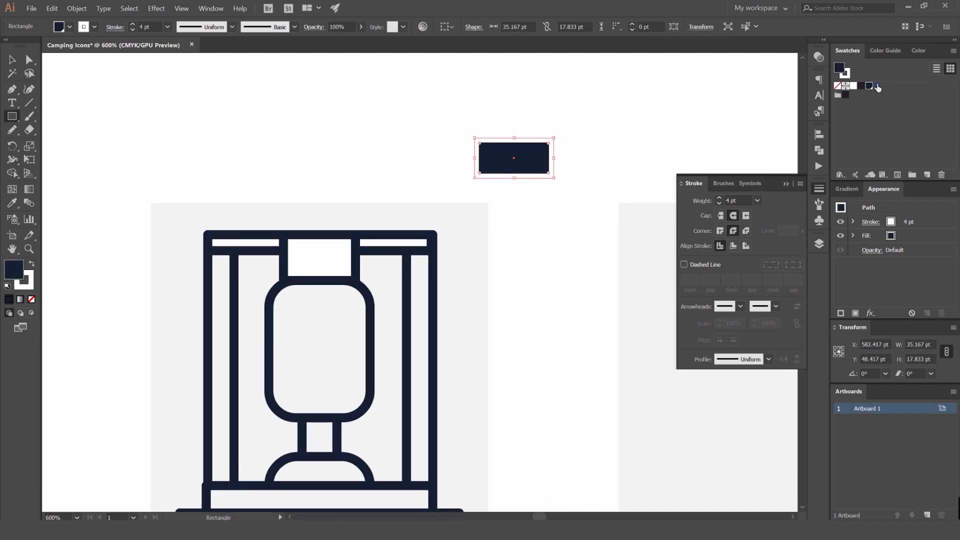
left_click(877, 87)
key("shift+x")
key("v")
key("ctrl+shift+a")
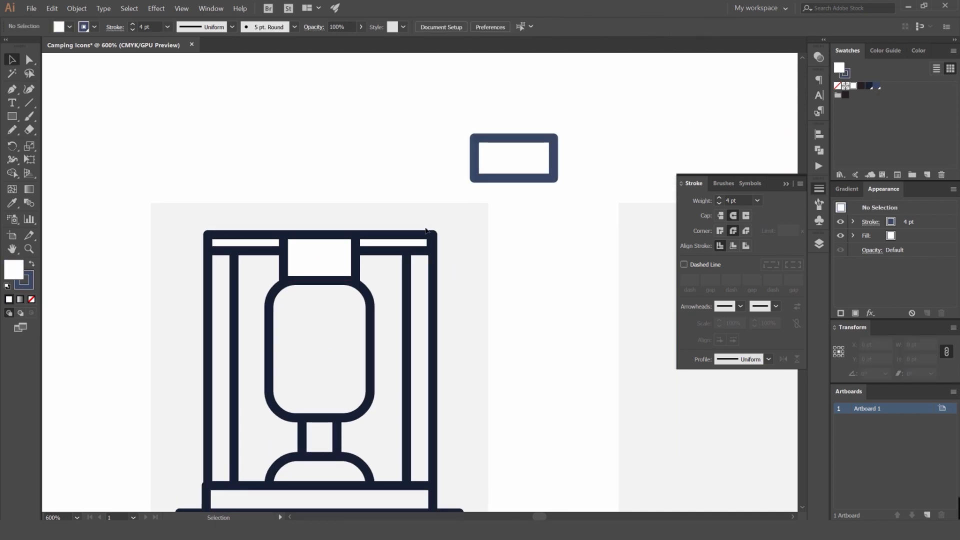
Try copying the sample rectangle's lighter blue stroke onto the lantern's upper right side rectangle with the Eyedropper.
left_click(423, 243)
key("i")
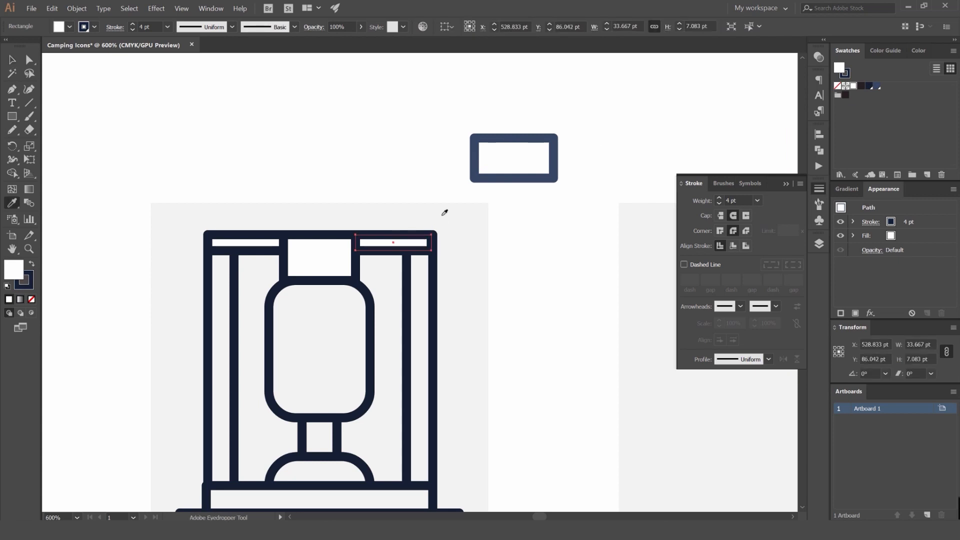
left_click(497, 135)
key("v")
key("ctrl+shift+a")
scroll(418, 211, "up", 3)
scroll(493, 201, "down", 3)
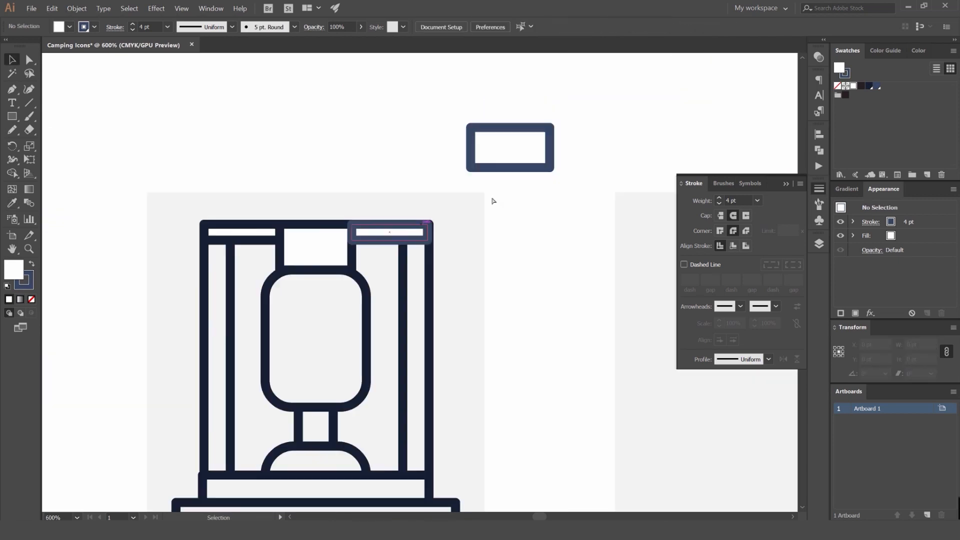
Undo the copied stroke colour on the side rectangle and delete the sample rectangle above the lantern.
key("ctrl+z")
left_click(532, 167)
key("Delete")
Place a smaller copy of the base dome, about 26 by 13 pt, centred on top of the cap rectangle.
left_click_drag(520, 163, 611, 151)
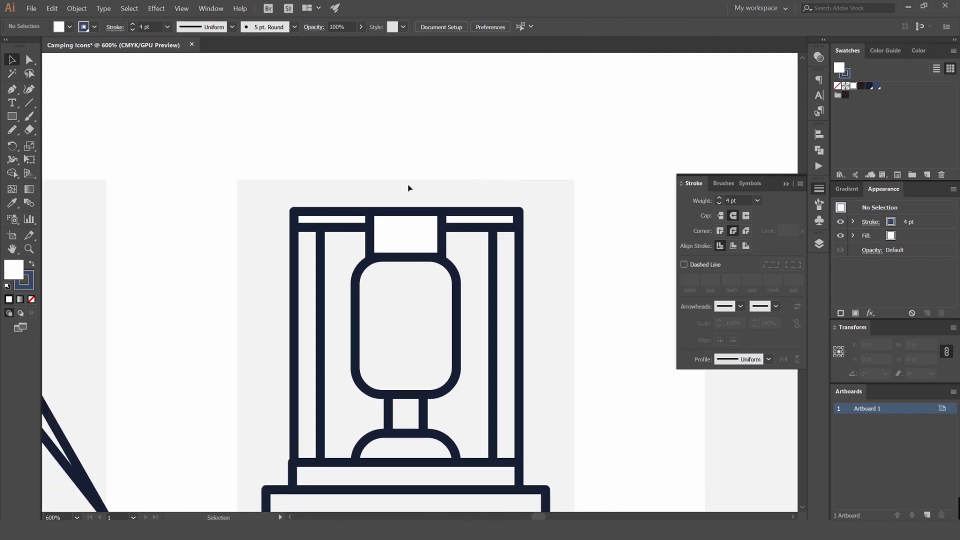
left_click_drag(440, 219, 436, 279)
scroll(434, 285, "down", 1)
left_click_drag(428, 332, 444, 306)
scroll(455, 394, "up", 1)
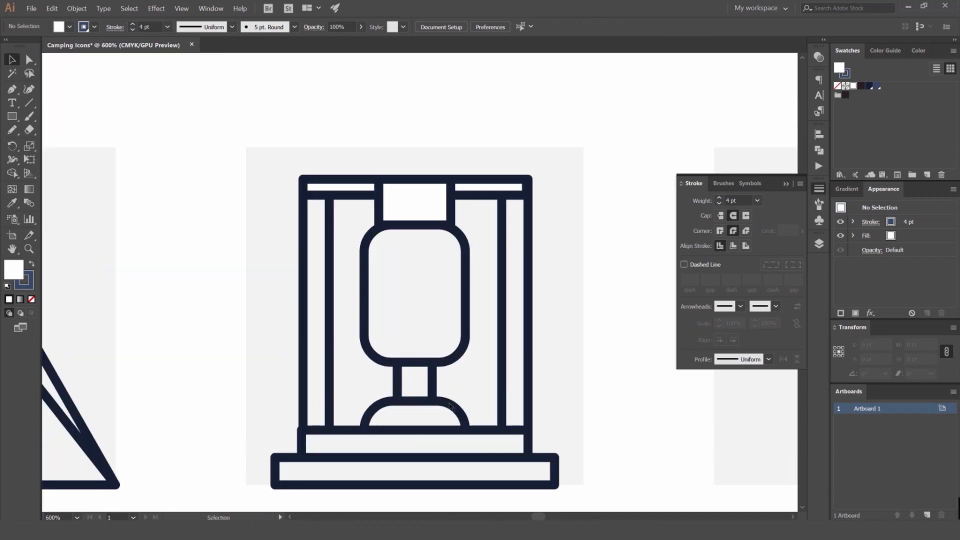
left_click_drag(450, 401, 439, 165)
left_click(444, 148)
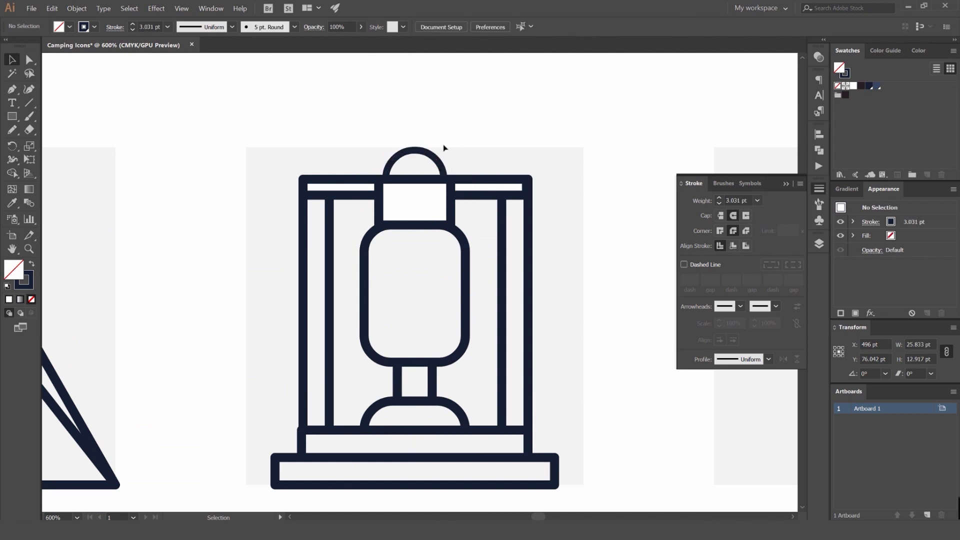
Inspect the small dome on the cap and review the whole lantern beside the reference photos.
left_click(415, 151)
scroll(416, 151, "up", 3)
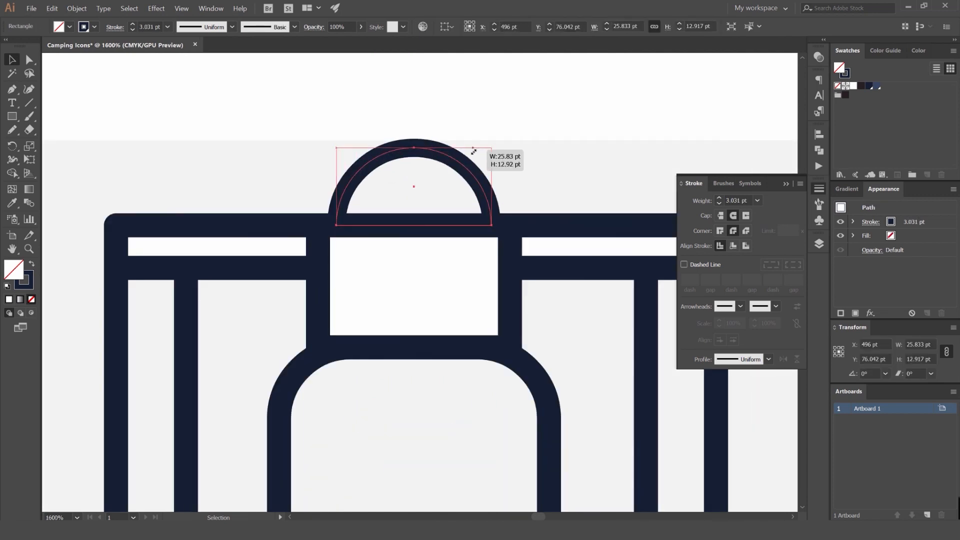
left_click(554, 142)
scroll(553, 142, "down", 6)
left_click_drag(597, 133, 546, 178)
scroll(546, 178, "down", 2)
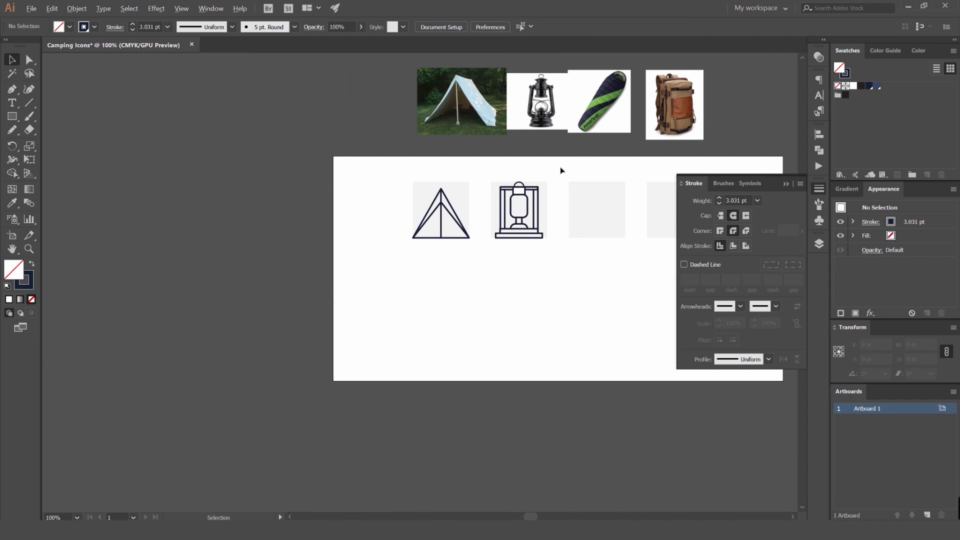
scroll(530, 205, "up", 1)
left_click_drag(564, 155, 527, 195)
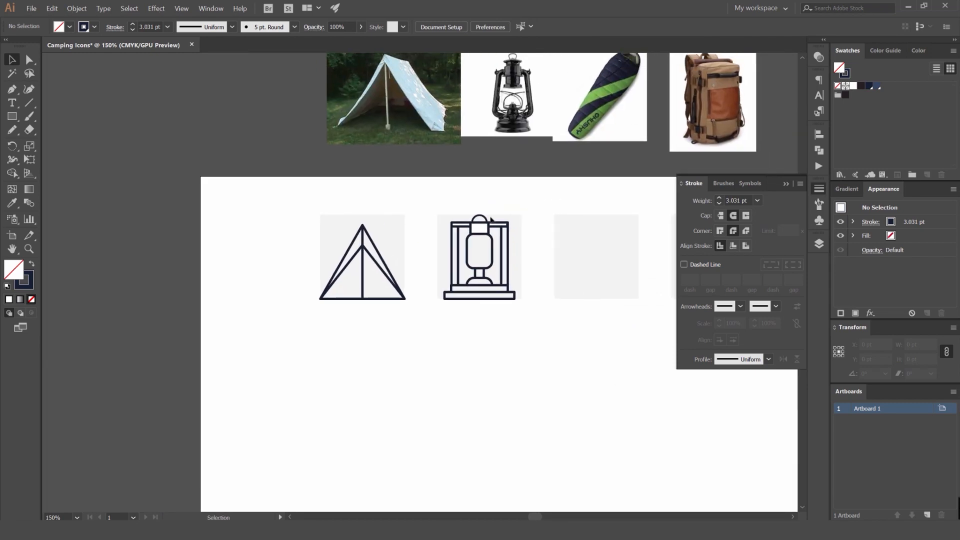
Delete the lantern's 11.667 pt wide left vertical bar.
scroll(462, 224, "up", 4)
left_click(429, 315)
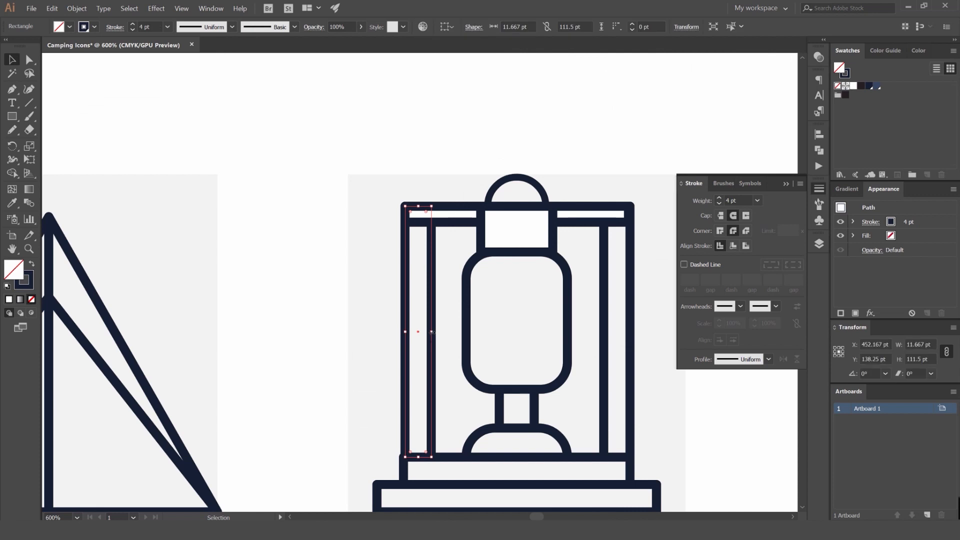
mouse_move(431, 332)
left_mouse_down()
mouse_move(419, 331)
mouse_move(431, 331)
left_mouse_up()
key("Delete")
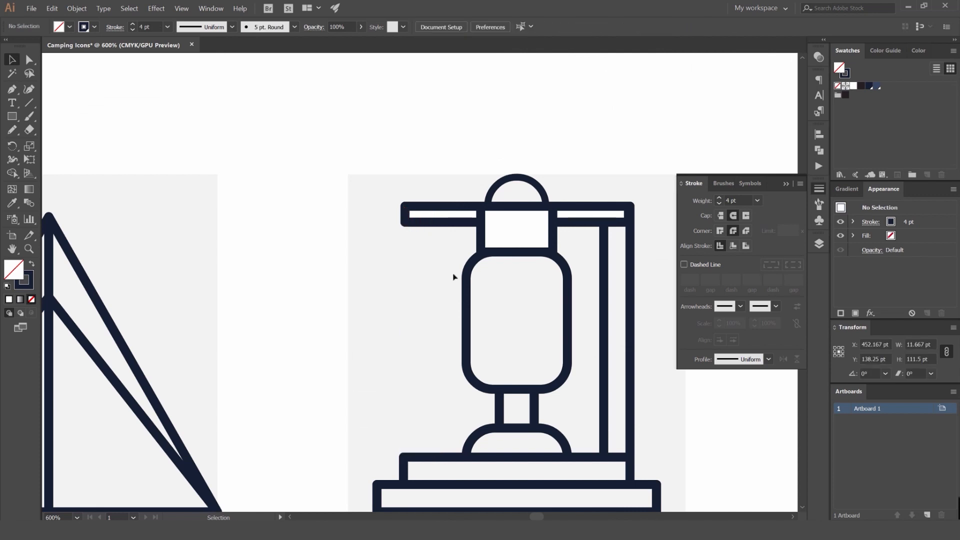
Rotate a copy of the upper left side rectangle 90° at the frame's corner and stretch it down to the base, 111.5 pt high.
left_click_drag(440, 225, 439, 281)
left_click_drag(486, 261, 423, 227)
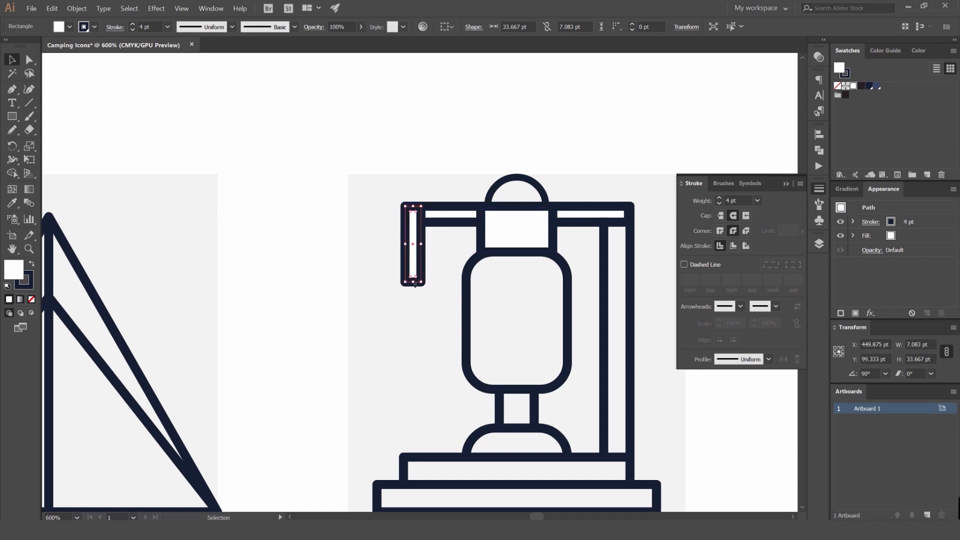
left_click_drag(414, 282, 423, 457)
left_click_drag(433, 410, 319, 350)
Copy the upper right side rectangle's 4 pt stroke and white fill onto the new left bar with the Eyedropper, and deselect it.
key("o")
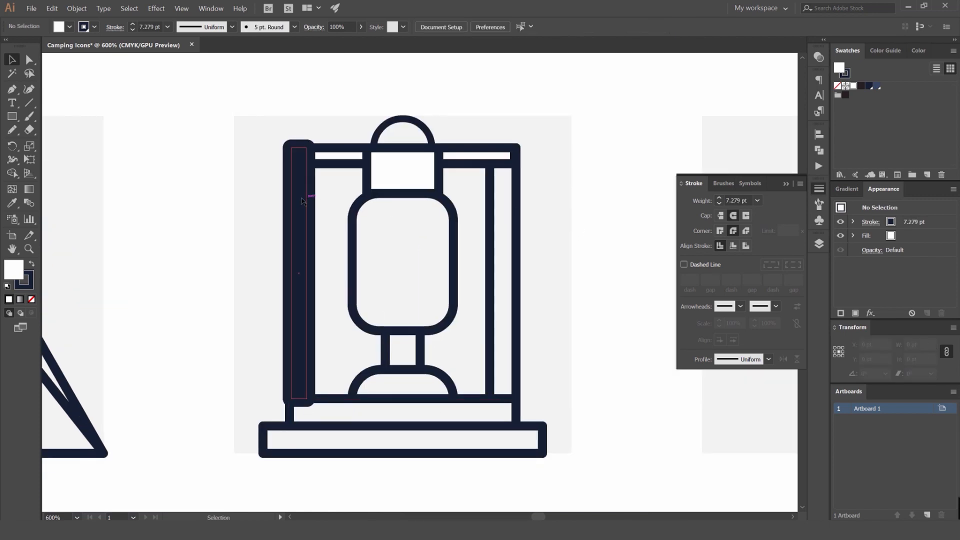
key("i")
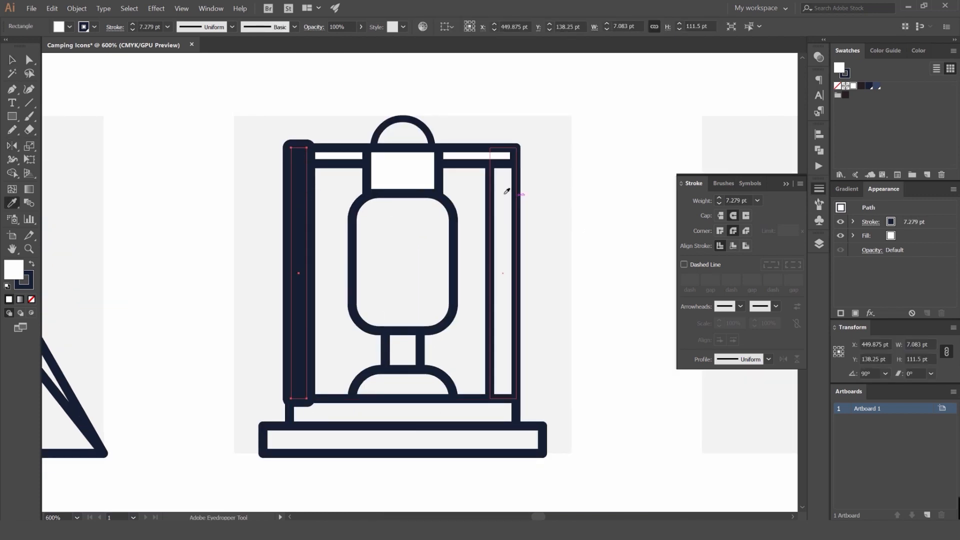
left_click(470, 146)
key("v")
left_click(494, 191)
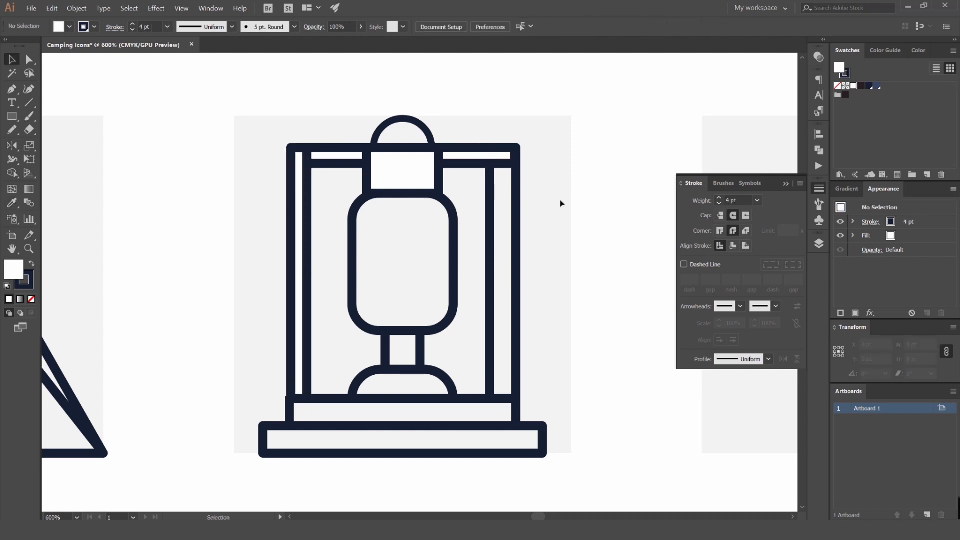
Replace the lantern's right vertical bar with a copy of the left bar, placed flush with the frame's right edge.
left_click(516, 205)
key("Delete")
left_click_drag(306, 191, 516, 186)
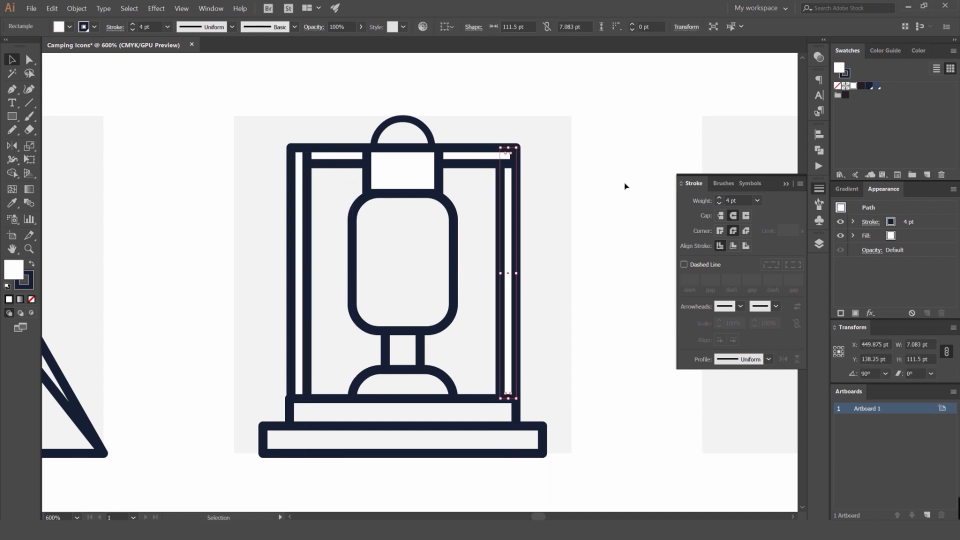
left_click(624, 188)
Try shifting the lantern's left vertical bar inward from the frame's edge, and undo the move.
scroll(617, 210, "down", 1)
scroll(618, 209, "down", 3)
left_click_drag(530, 240, 502, 251)
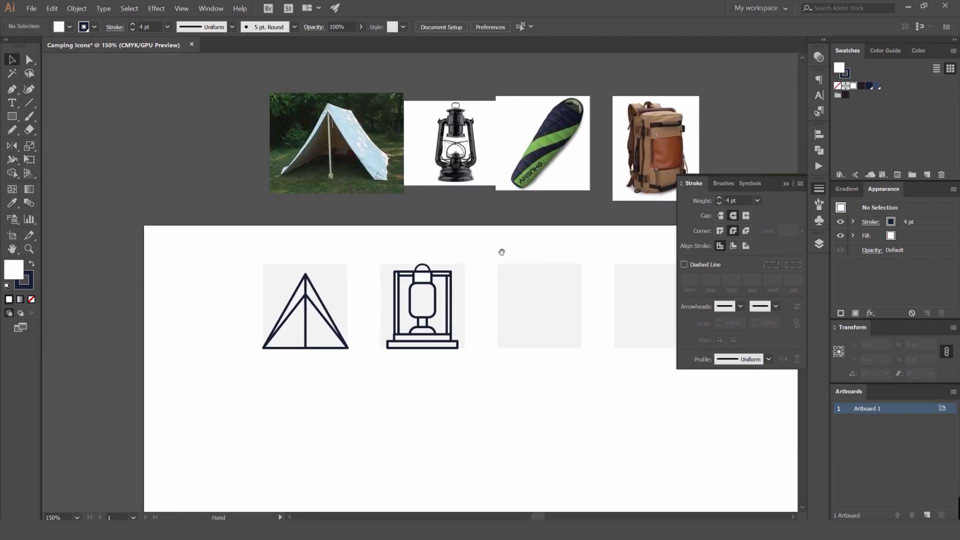
scroll(416, 290, "up", 3)
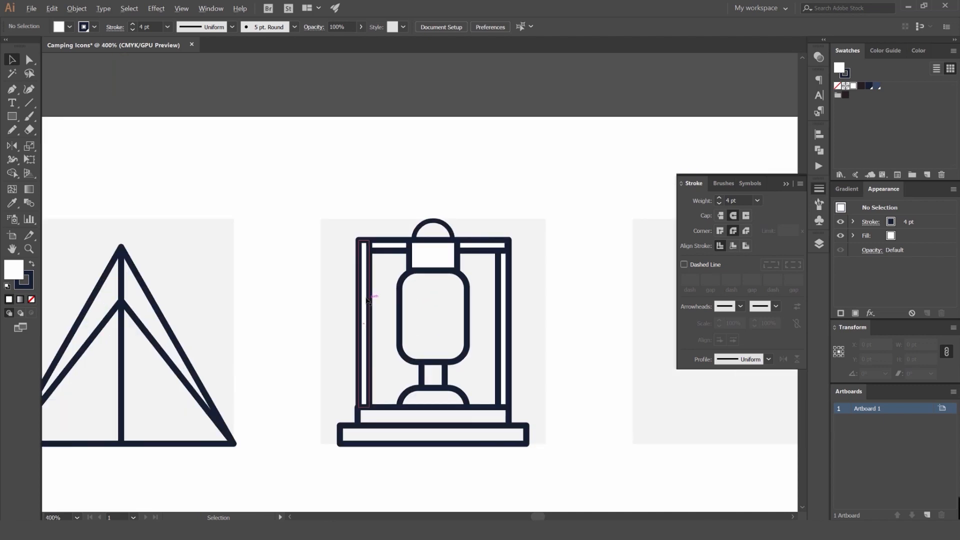
left_click_drag(360, 292, 380, 293)
left_click(580, 234)
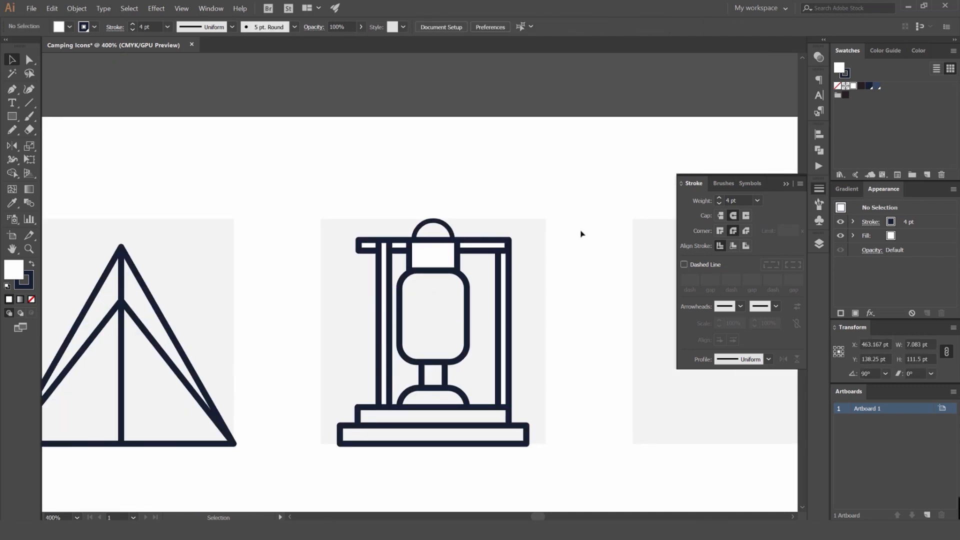
key("ctrl+z")
left_click(604, 246)
Round the two top corners of the lantern's upper base rectangle as far as they go.
scroll(604, 248, "down", 2)
left_click_drag(609, 239, 501, 277)
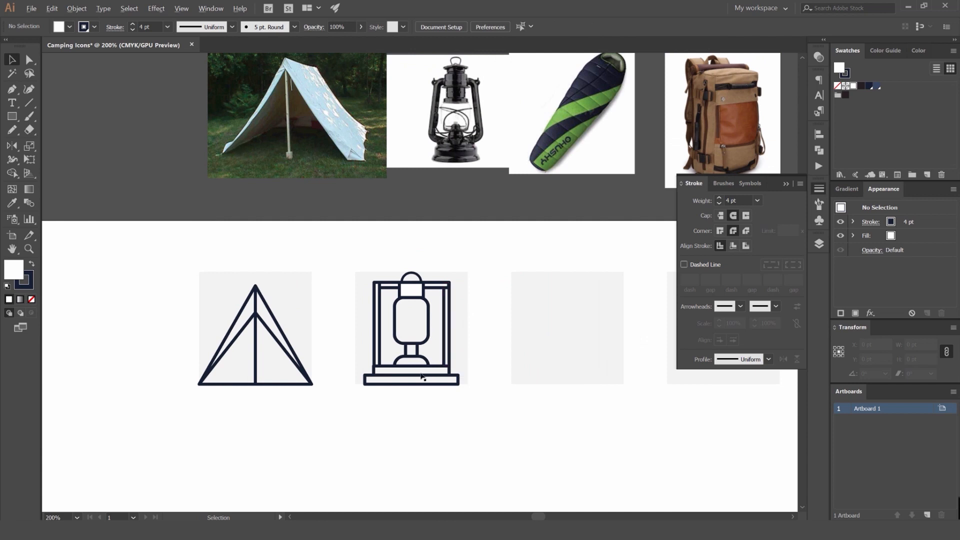
scroll(421, 374, "up", 2)
left_click(462, 359)
key("a")
left_click(476, 359)
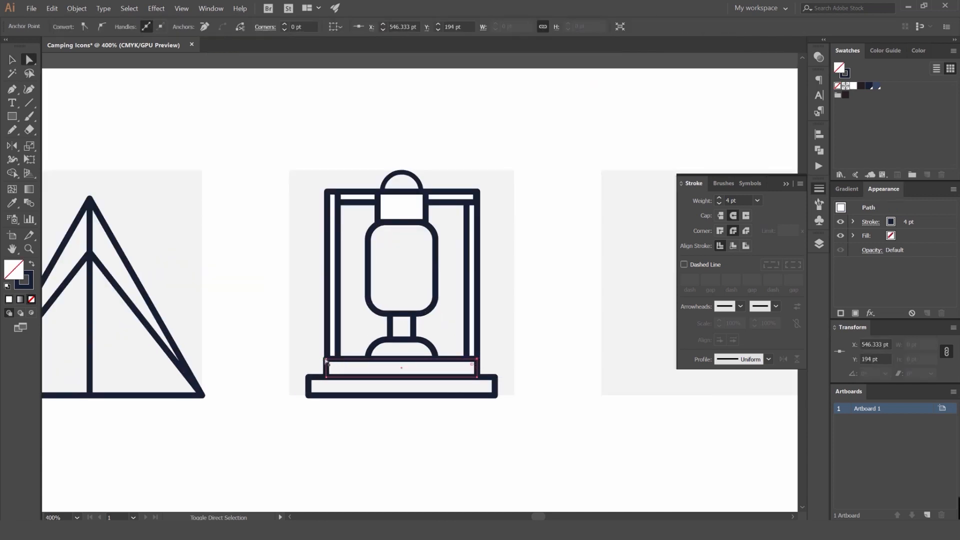
left_click(406, 372, "alt")
scroll(415, 376, "up", 2)
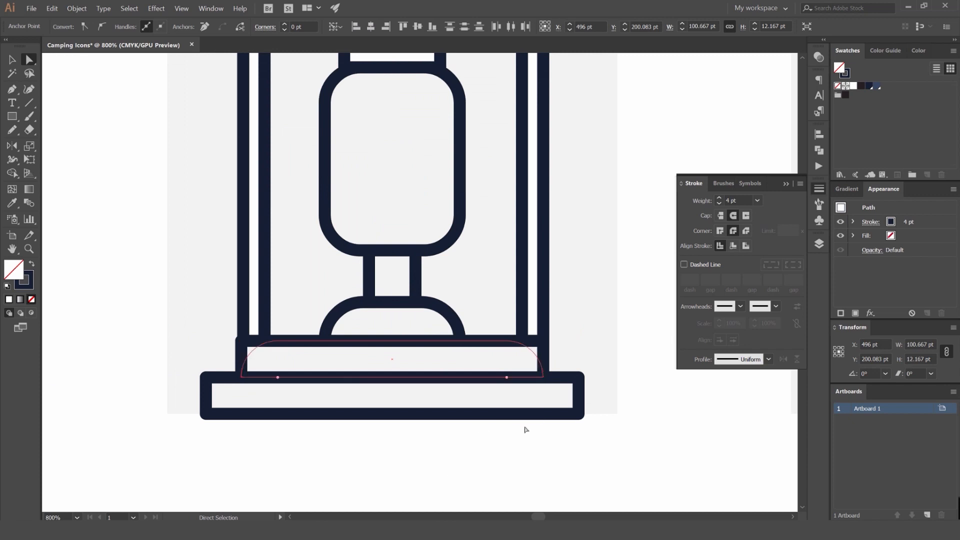
left_click_drag(525, 430, 525, 430)
left_click(510, 414, "alt")
Round the two top corners of the lantern's bottom base rectangle fully to match the tier above, and deselect it.
left_click(206, 377)
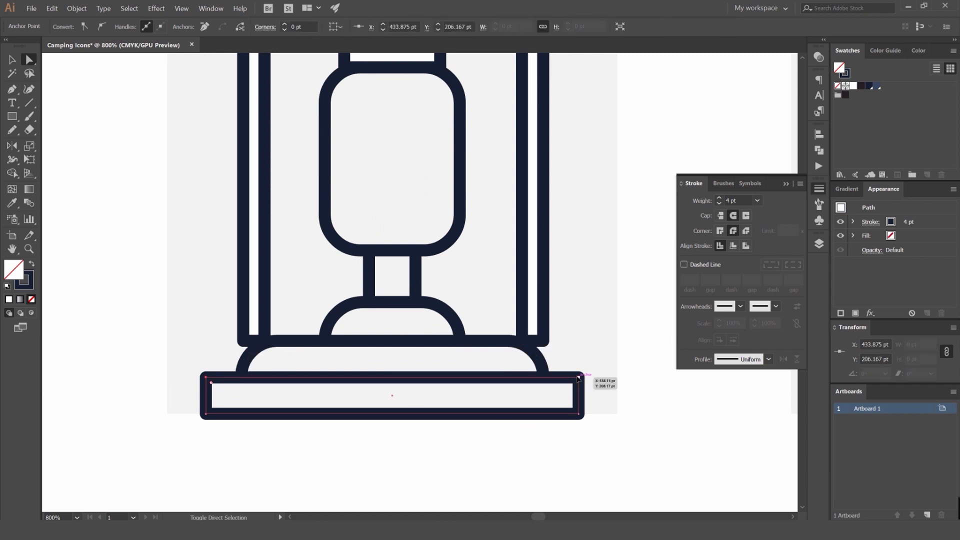
left_click(578, 377, "shift")
left_click_drag(572, 383, 415, 498)
key("v")
left_click(628, 407)
Narrow the two rounded base tiers together about their centre until the bottom tier matches the lantern frame's width.
scroll(627, 407, "down", 2)
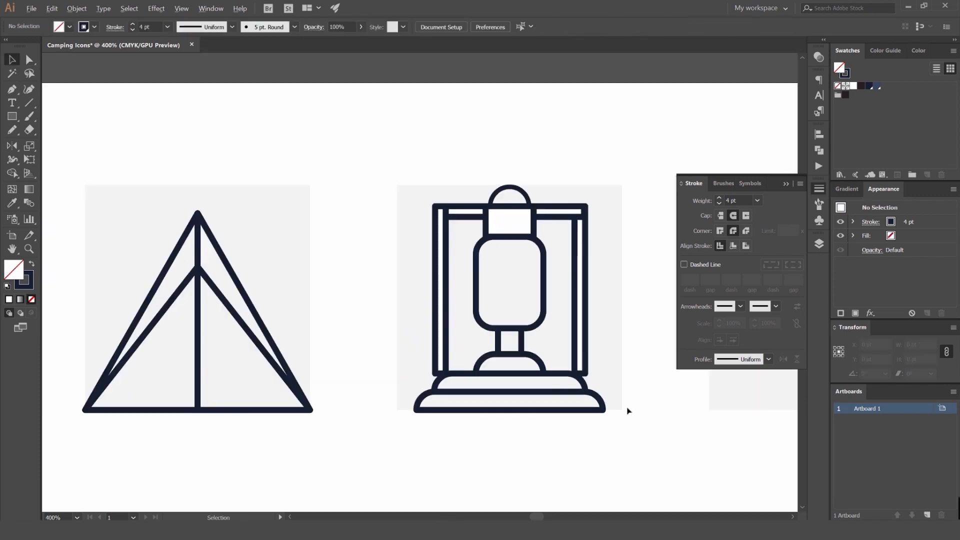
scroll(629, 411, "down", 1)
scroll(608, 401, "up", 2)
left_click_drag(573, 401, 593, 395)
left_click(619, 371)
Shorten the lantern's left vertical bar so that it ends level with the top of the small dome above the base.
left_click(374, 364)
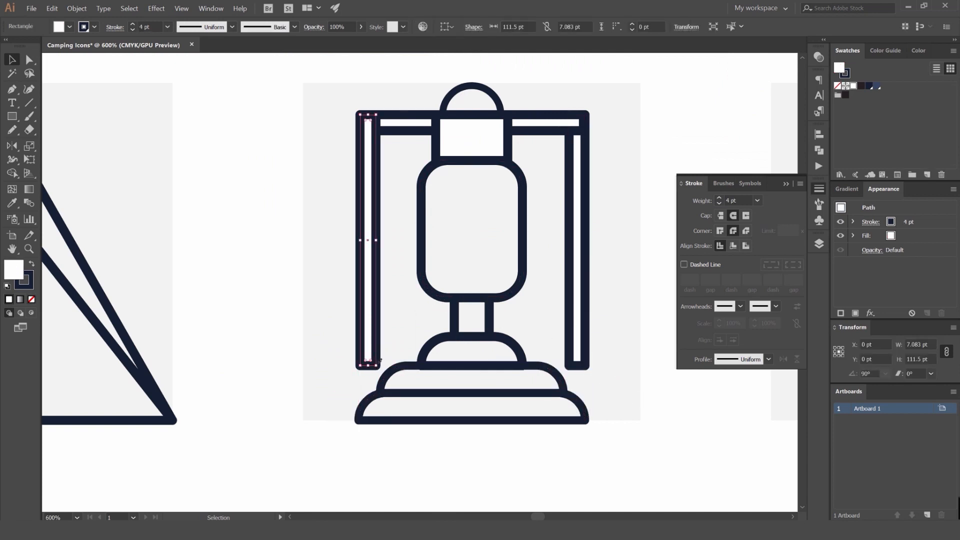
left_click_drag(370, 368, 362, 348)
left_click(422, 317)
Add a crossbar copied from an upper side rectangle, 98.583 pt wide and 7.083 pt high, starting at the left bar's lower outer corner.
scroll(422, 320, "up", 1)
key("m")
scroll(354, 312, "down", 1)
key("v")
left_click_drag(374, 148, 482, 339)
scroll(383, 325, "up", 3)
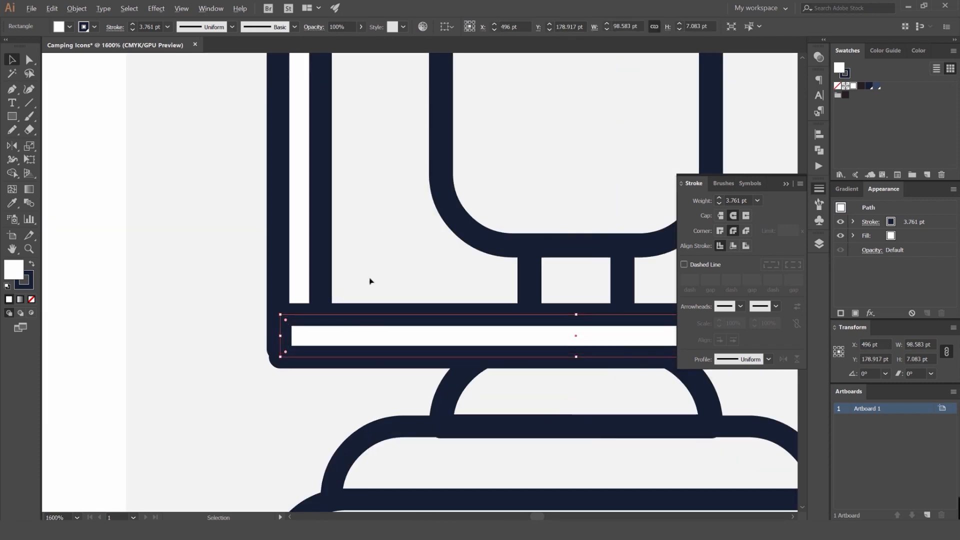
left_click(368, 281)
left_click_drag(340, 315, 338, 307)
Switch to Outline view and examine how the lower crossbar lines up with the lantern's vertical bars.
scroll(257, 327, "up", 3)
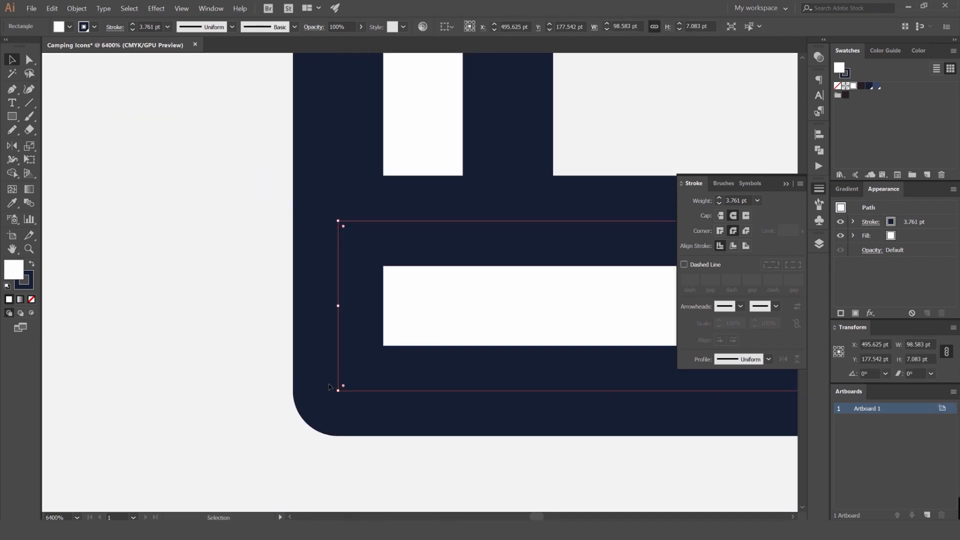
key("ctrl+y")
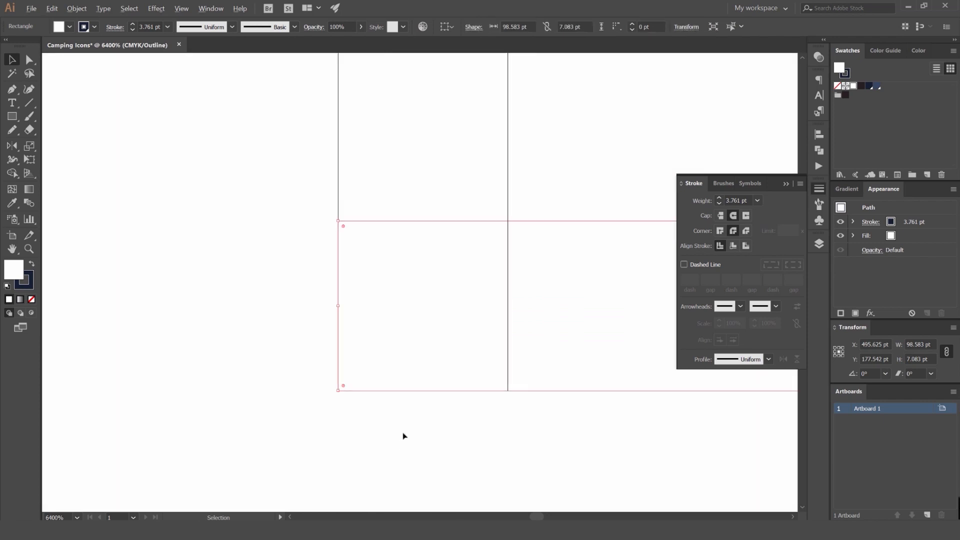
scroll(400, 430, "down", 5)
scroll(316, 374, "down", 2)
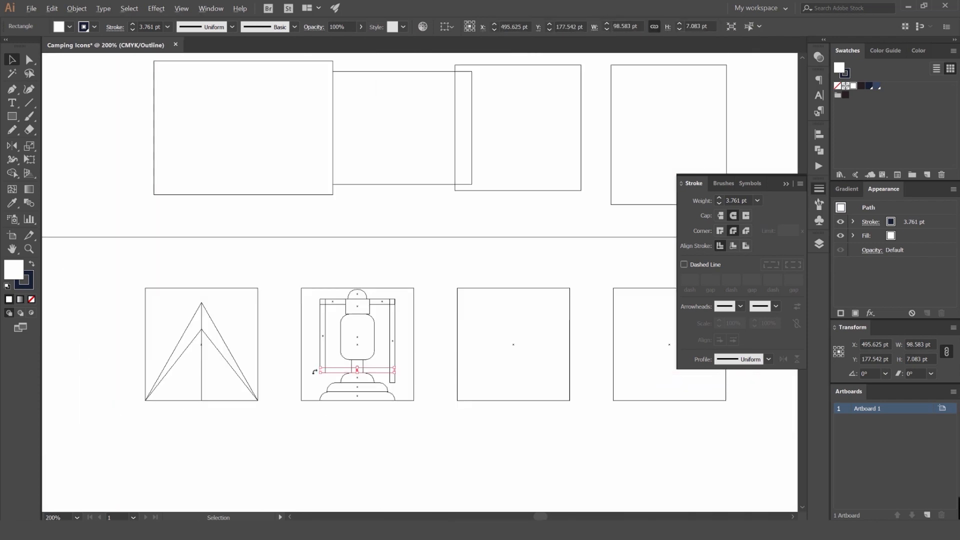
left_click_drag(302, 363, 362, 336)
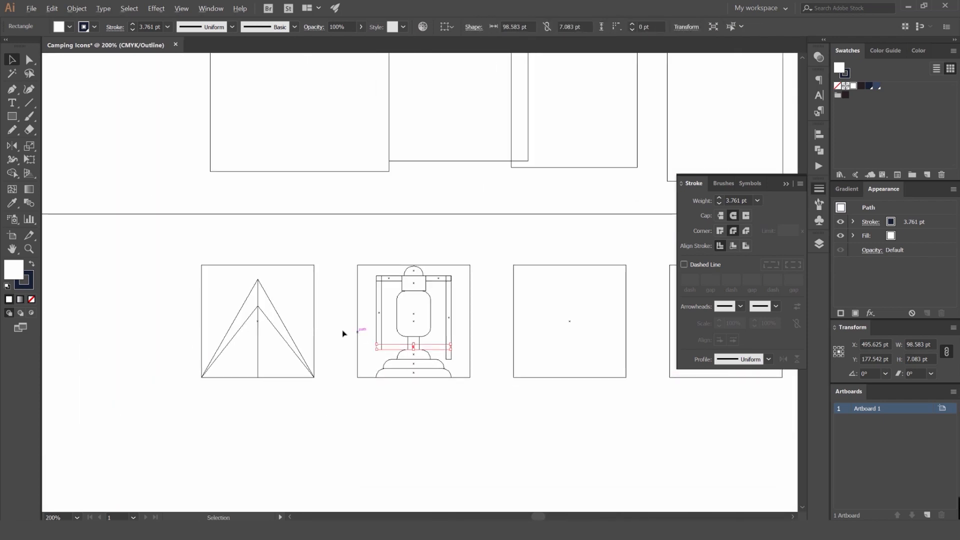
scroll(368, 345, "up", 2)
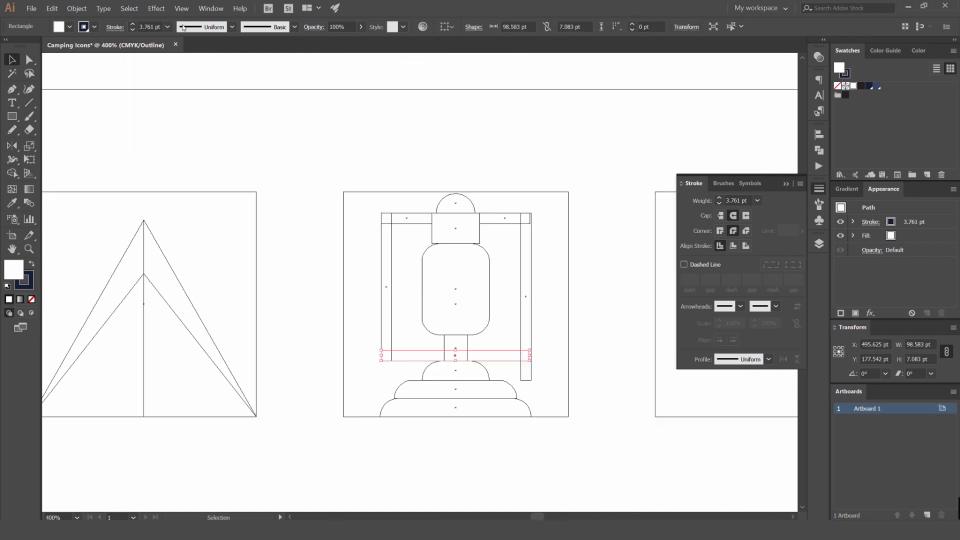
left_click(181, 9)
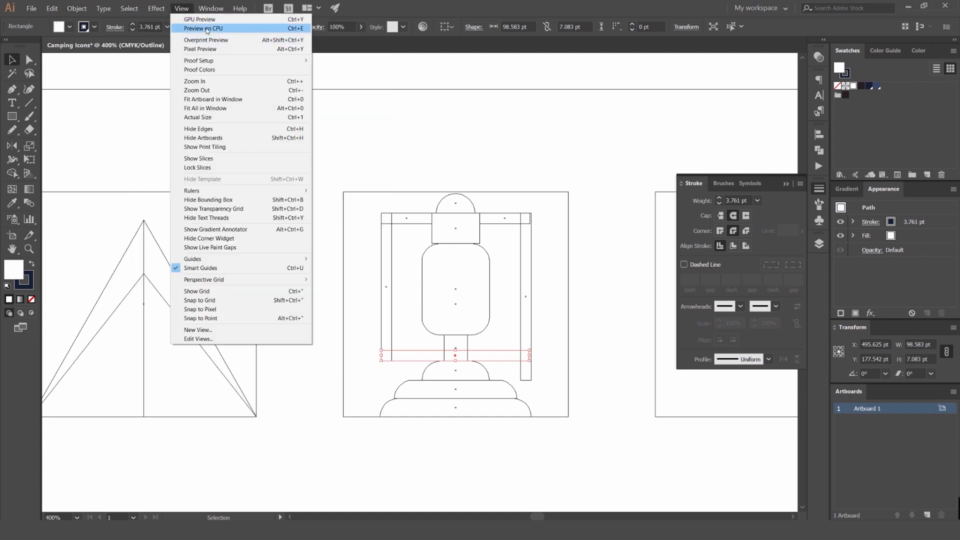
mouse_move(229, 63)
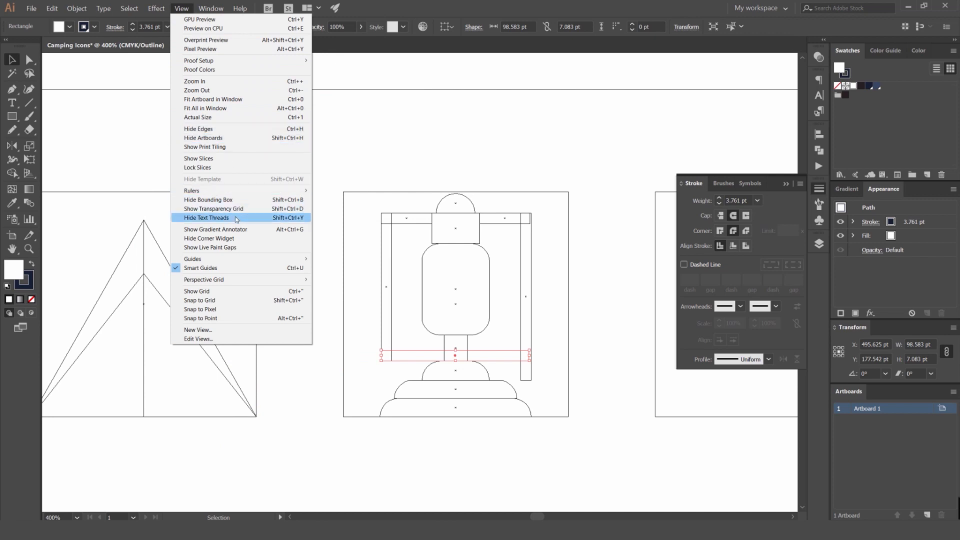
left_click(394, 145)
left_click_drag(452, 148, 446, 134)
left_click(128, 8)
mouse_move(70, 8)
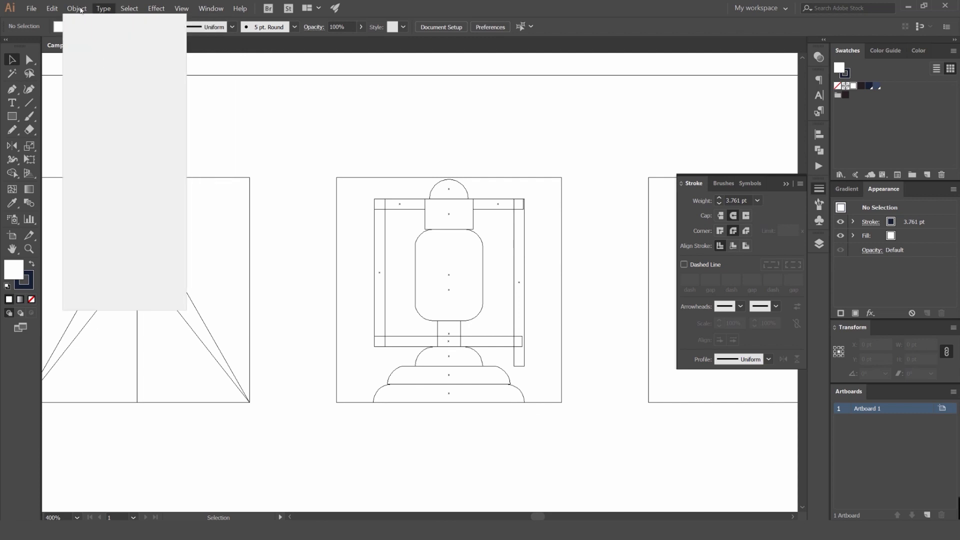
left_click(52, 9)
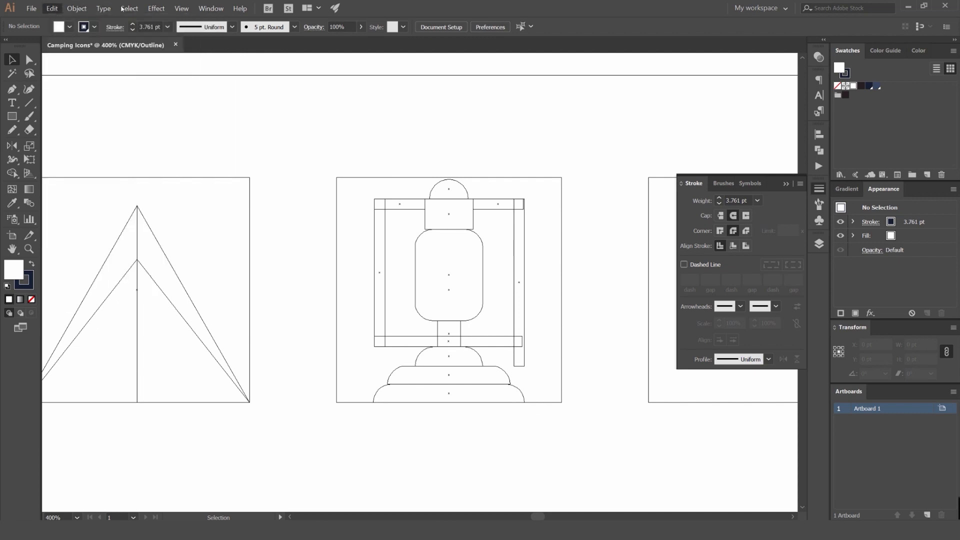
left_click(161, 9)
left_click(423, 152)
Examine the lantern frame's outlines up close, checking the corners where the bars and crossbars meet.
scroll(428, 203, "up", 3)
left_click_drag(369, 238, 374, 214)
scroll(323, 178, "down", 3)
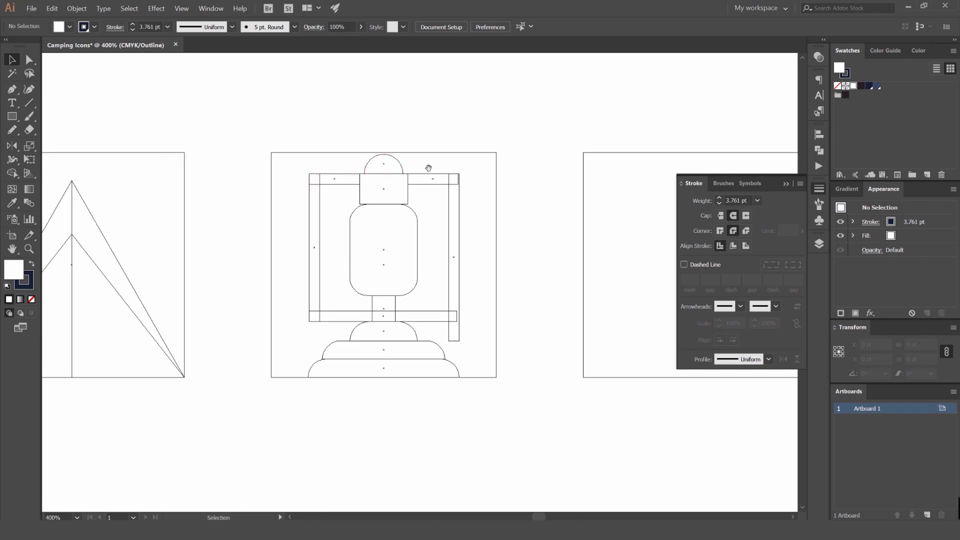
scroll(428, 167, "down", 2)
scroll(320, 180, "up", 1)
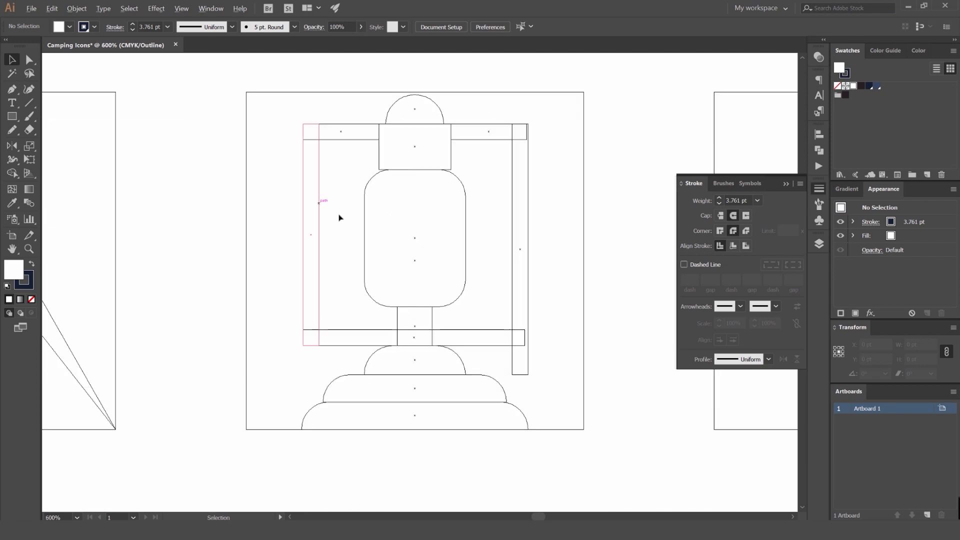
scroll(337, 215, "down", 2)
left_click_drag(339, 199, 378, 188)
scroll(381, 185, "up", 2)
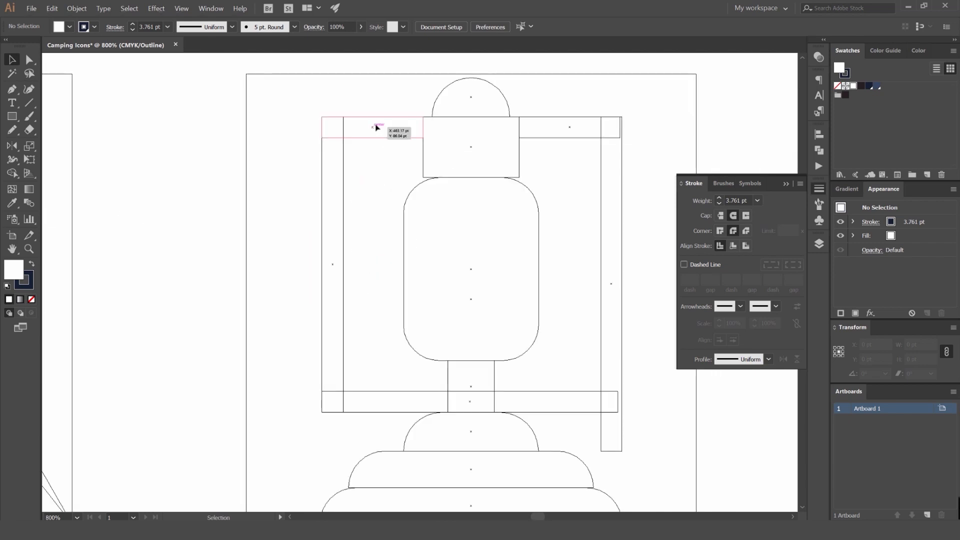
Snap the lantern frame's bottom bar to the left post's lower corner in outline view, and return to the normal preview.
scroll(353, 274, "up", 3)
scroll(350, 196, "up", 3)
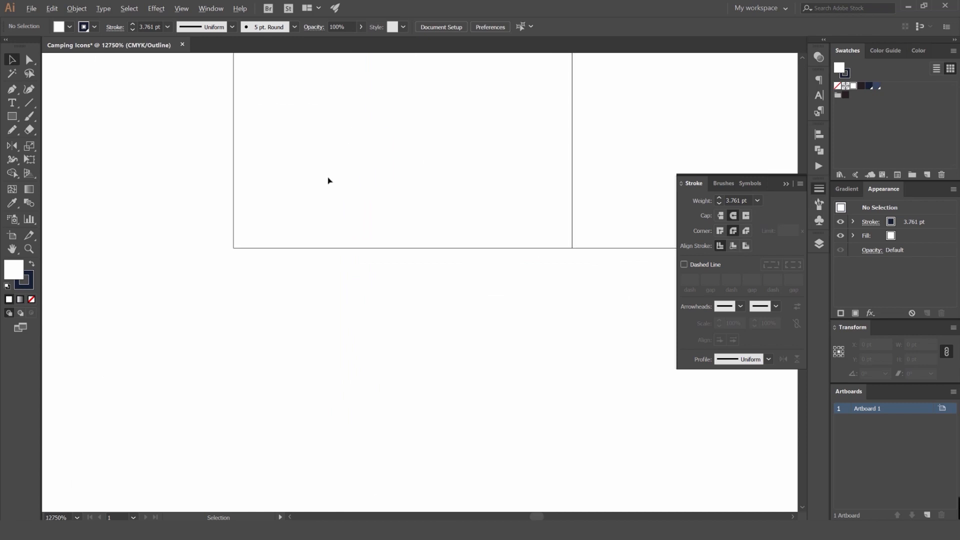
left_click_drag(240, 249, 299, 239)
scroll(298, 244, "down", 1)
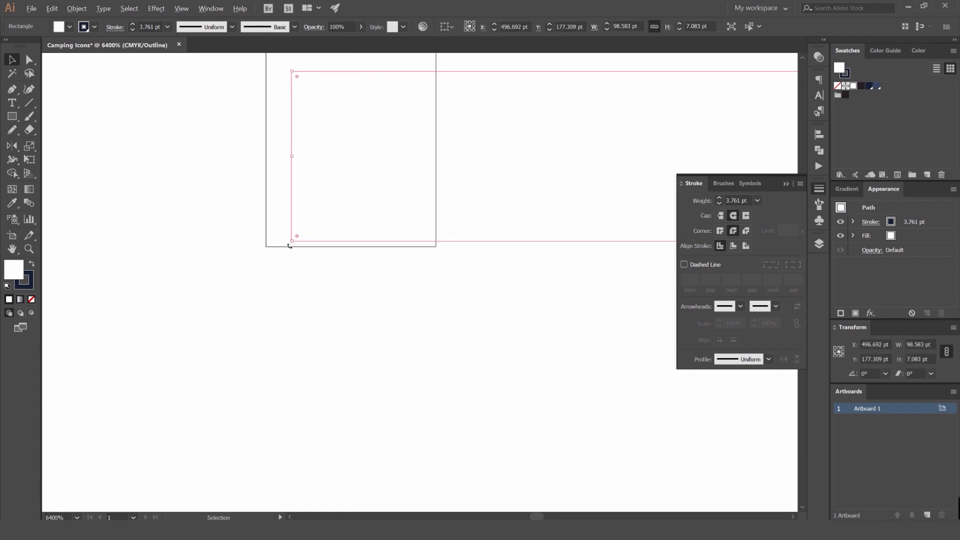
key("ctrl+z")
key("ctrl+y")
left_click_drag(424, 205, 374, 256)
scroll(371, 258, "down", 1)
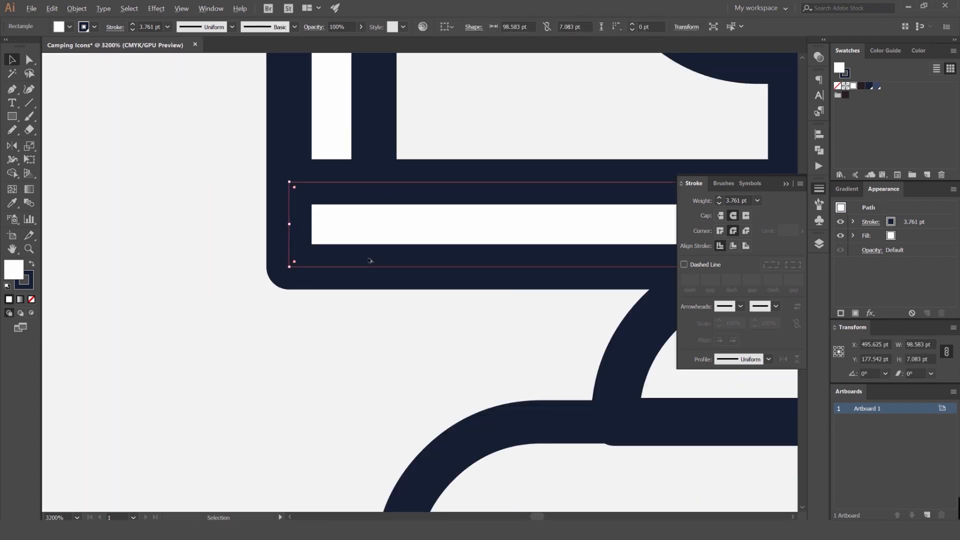
Shorten the frame's right post so its lower end lines up with the bottom bar.
left_click(469, 140)
left_click_drag(469, 140, 340, 176)
scroll(339, 179, "down", 3)
left_click_drag(404, 173, 338, 211)
left_click(370, 242)
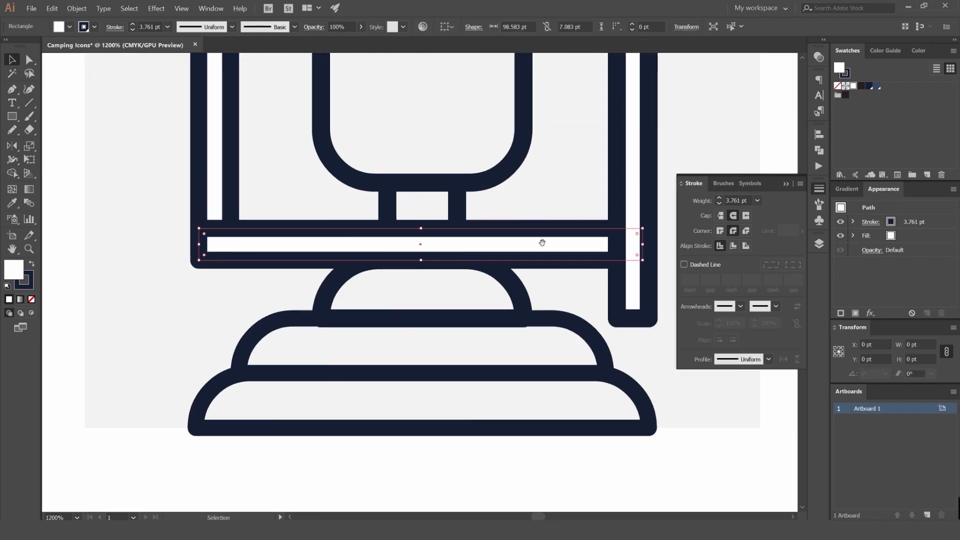
left_click_drag(542, 241, 398, 251)
left_click_drag(493, 320, 495, 265)
left_click(539, 258)
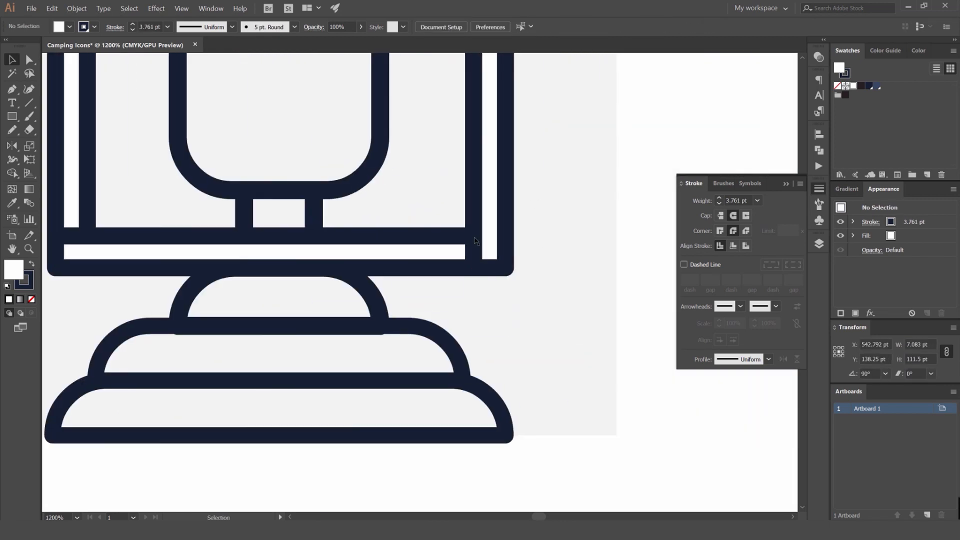
Bring the frame's bottom bar to the front of the artwork.
left_click(406, 235)
key("ctrl+shift+bracketright")
left_click(552, 190)
scroll(553, 189, "down", 4)
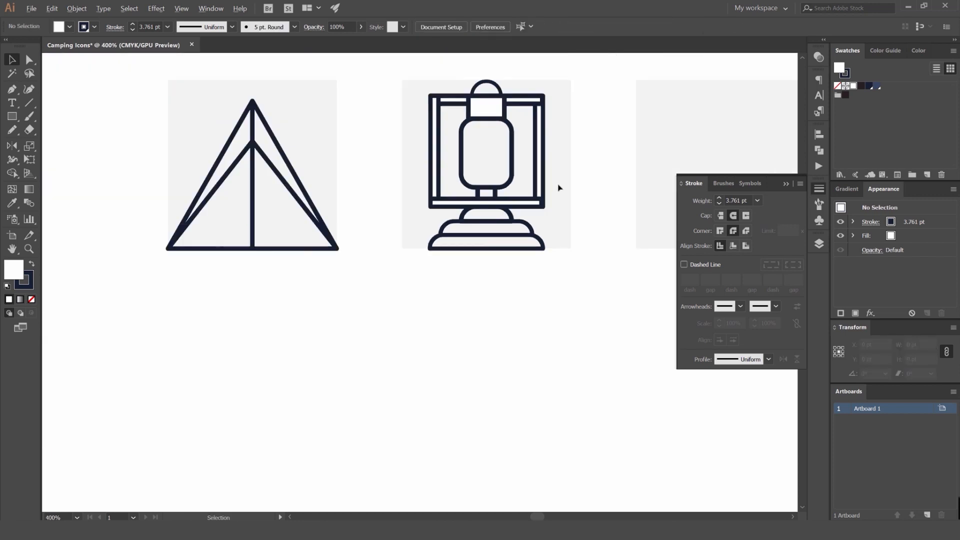
Move the frame's bottom bar up off the base and shorten both side posts to 93.5 pt to match it.
scroll(487, 277, "up", 3)
left_click_drag(485, 278, 485, 263)
left_click(635, 235)
left_click(589, 301)
left_click_drag(575, 300, 574, 286)
left_click(298, 302)
left_click_drag(296, 299, 334, 279)
left_click(249, 300)
Square off the rounded upper corners at both ends of the lantern's lowest base tier.
scroll(249, 300, "down", 5)
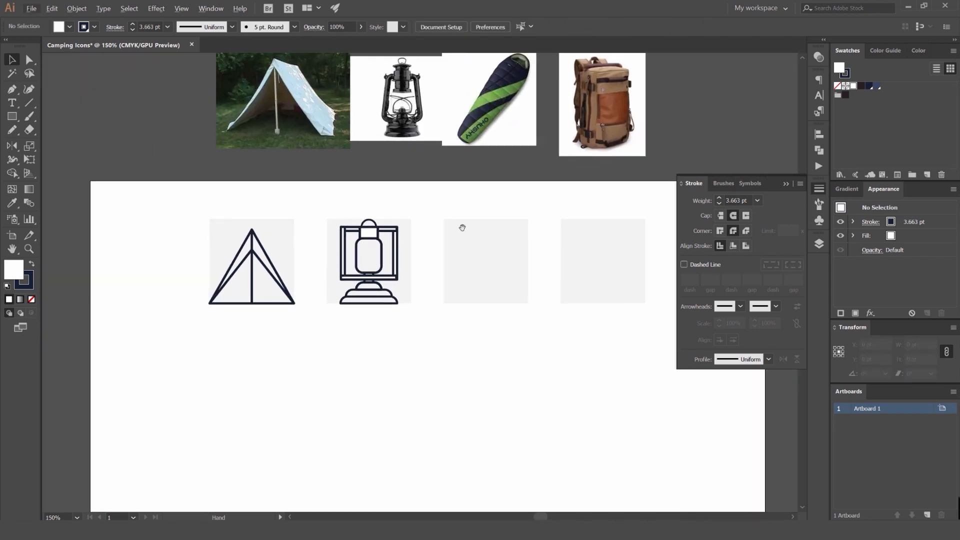
left_click_drag(462, 227, 521, 228)
scroll(462, 270, "up", 3)
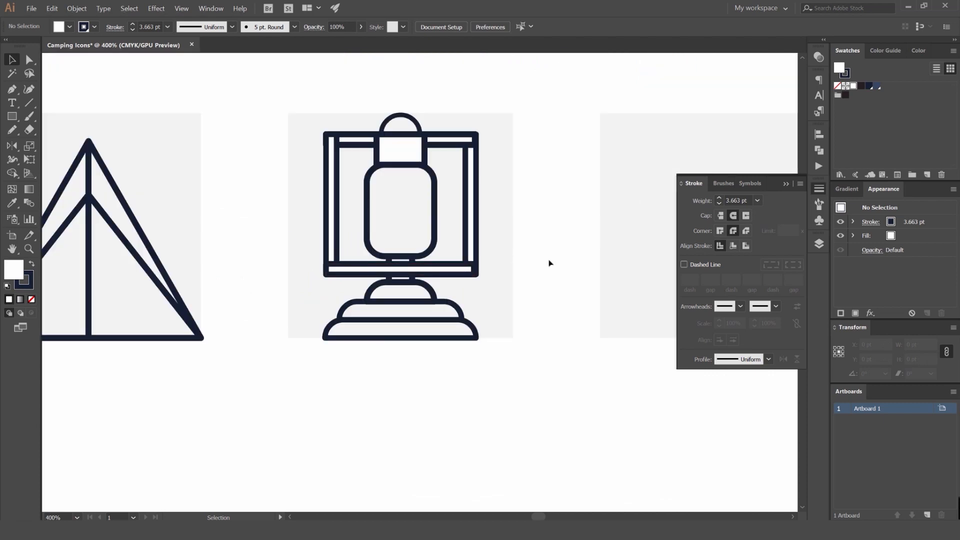
key("a")
left_click(461, 333)
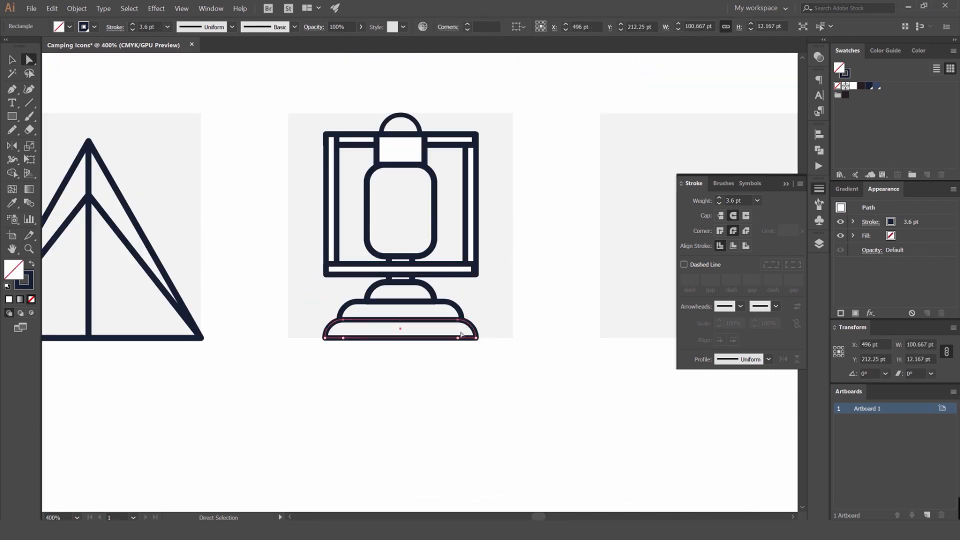
scroll(420, 340, "up", 3)
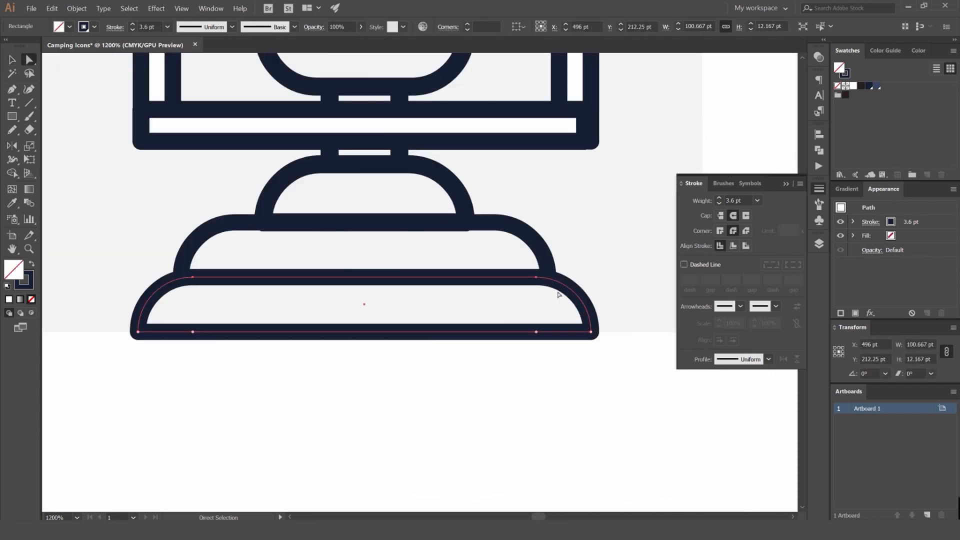
left_click(536, 277)
left_click(590, 332, "shift")
left_click_drag(536, 333, 655, 248)
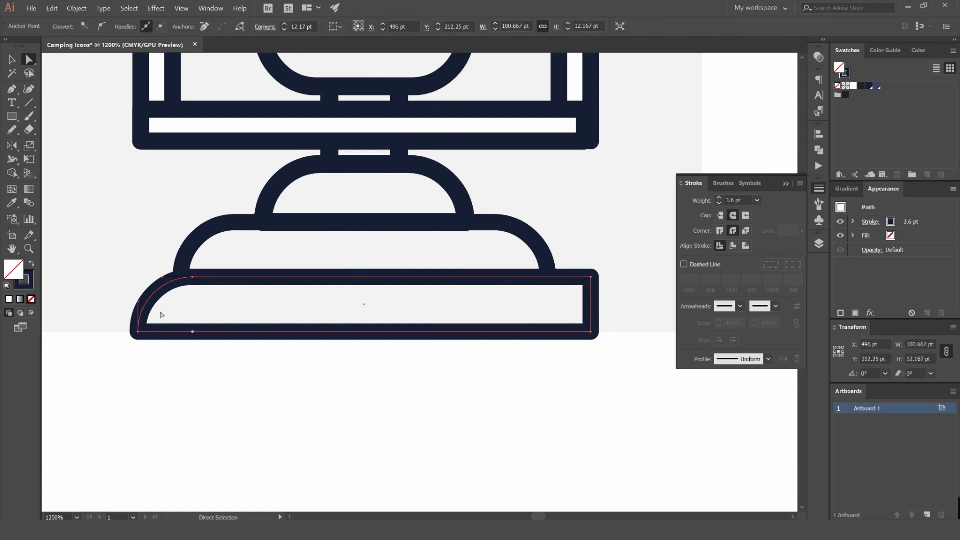
left_click(139, 331)
left_click_drag(194, 333, 65, 228)
key("v")
left_click(132, 228)
Try shifting the frame's right post inward beneath the upper bar.
scroll(237, 252, "down", 4)
left_click_drag(362, 244, 465, 260)
scroll(466, 260, "down", 1)
scroll(466, 259, "down", 1)
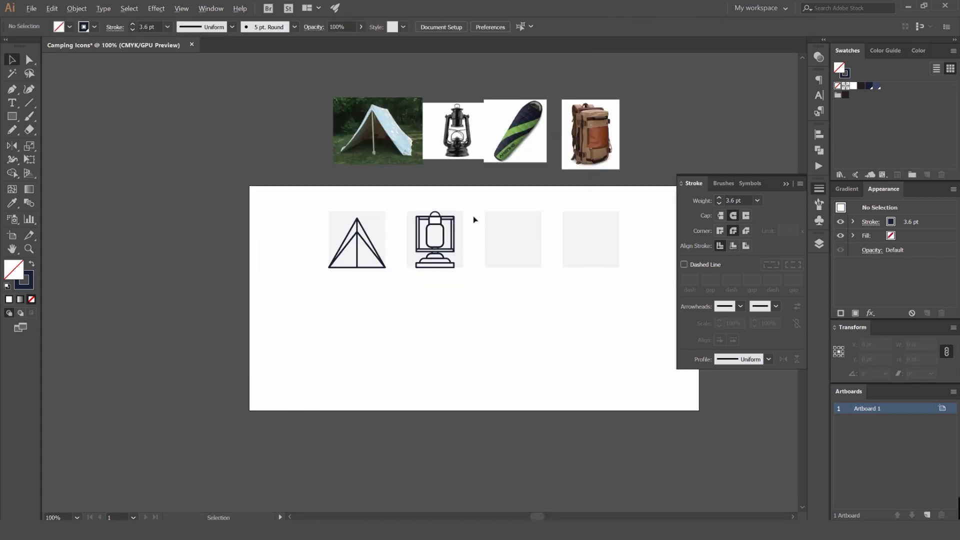
scroll(452, 206, "up", 5)
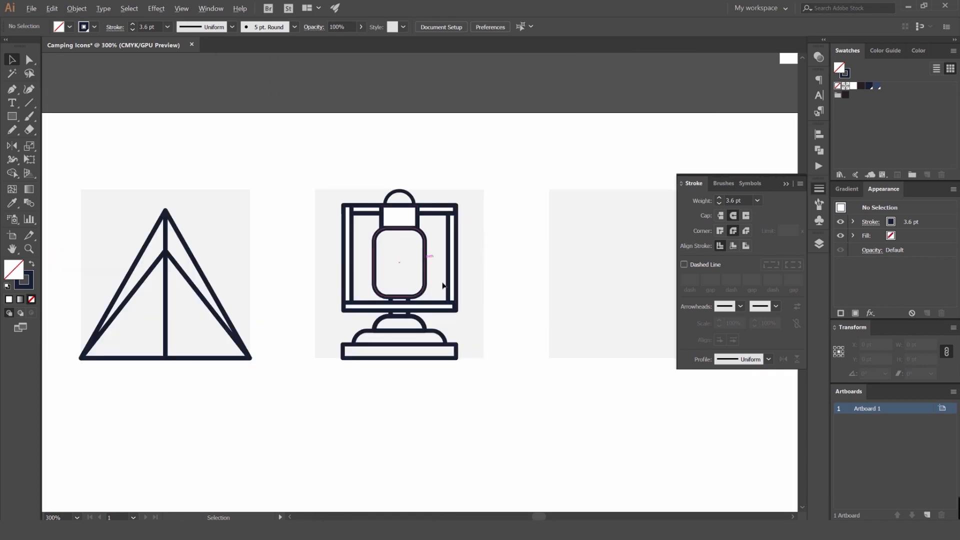
left_click_drag(471, 194, 448, 194)
left_click(508, 192)
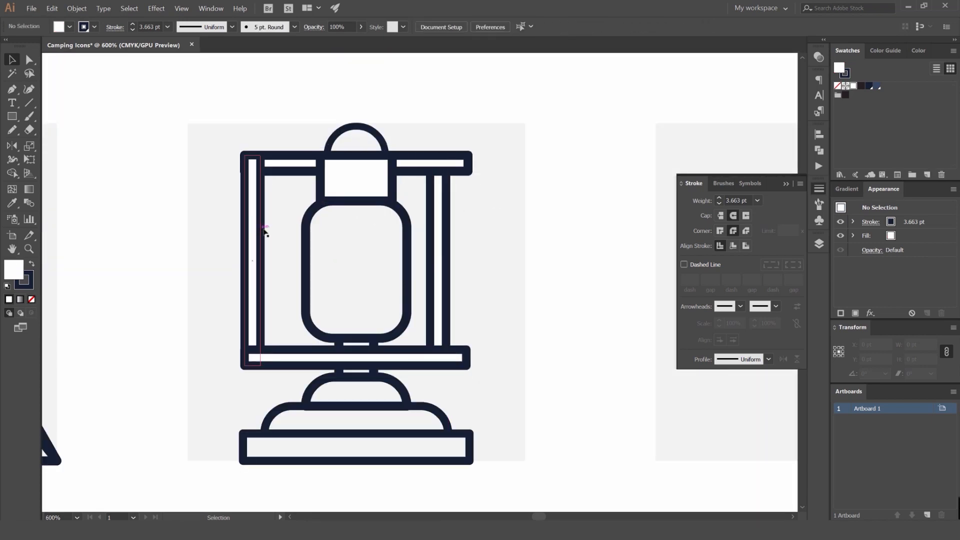
scroll(270, 225, "down", 6)
scroll(370, 254, "up", 4)
Try joining the left post and the upper-left bar into one path, and undo the join.
left_click(366, 254)
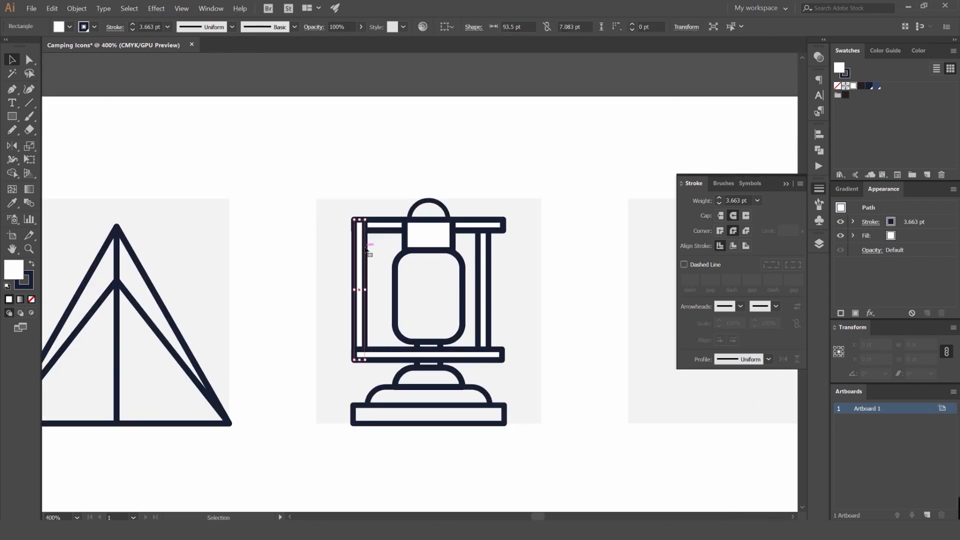
left_click(375, 232)
left_click(363, 244, "shift")
key("ctrl+j")
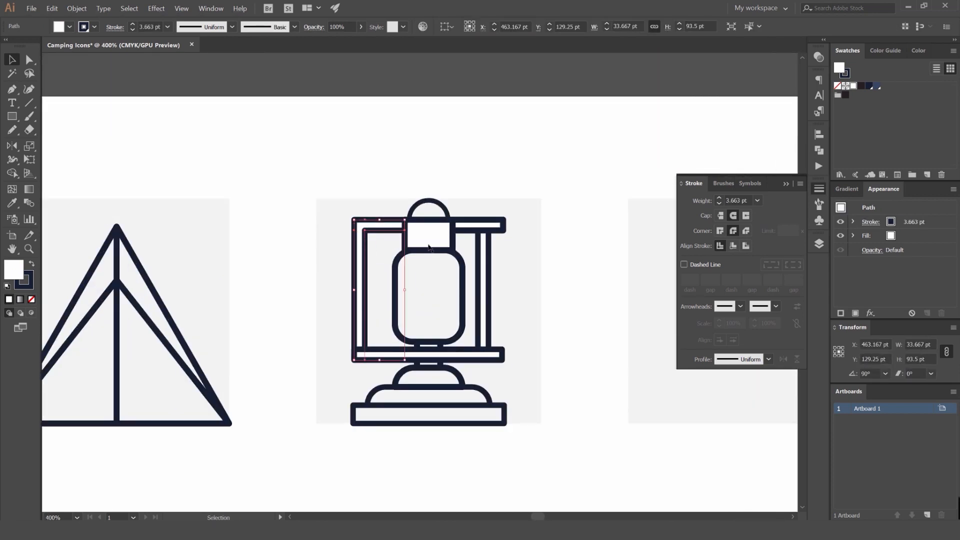
left_click(537, 244)
key("ctrl+z")
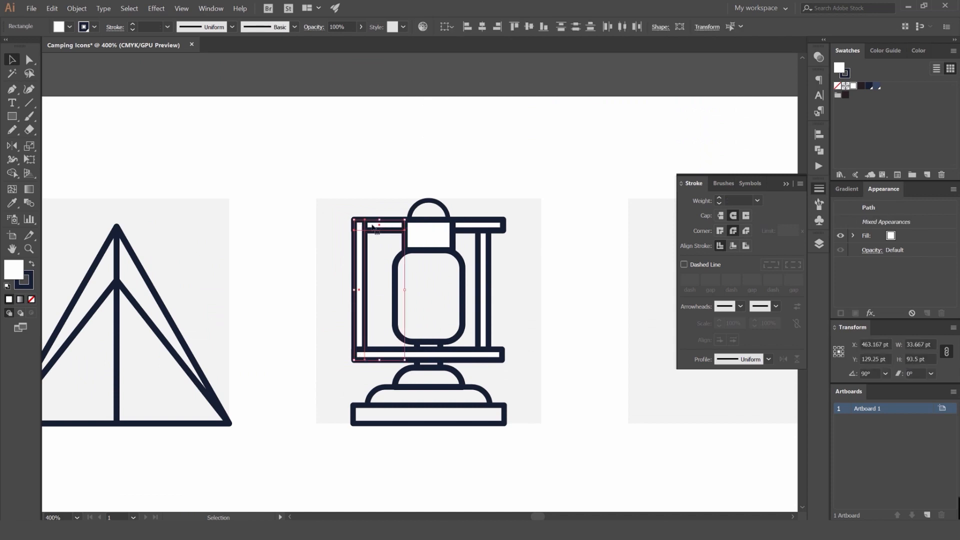
Unite the left post and the upper-left bar with the Pathfinder.
scroll(368, 228, "up", 3)
left_click_drag(585, 156, 443, 158)
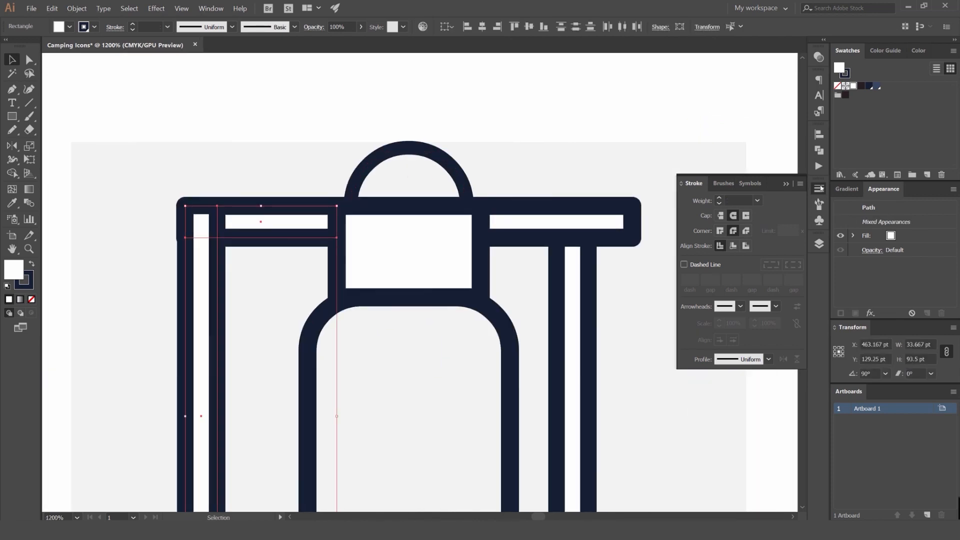
left_click(819, 188)
left_click(818, 149)
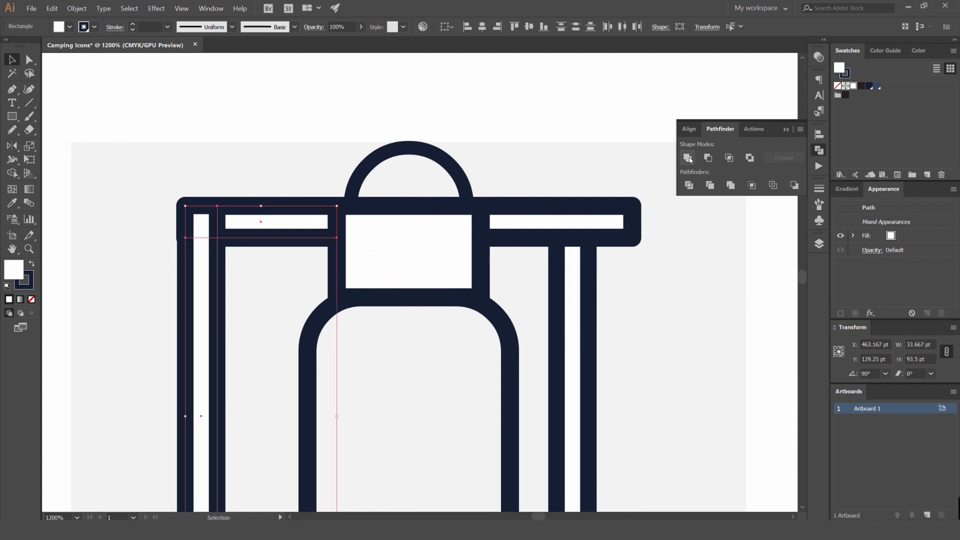
left_click(688, 159)
Round the outer and inner upper-left corners of the united frame piece to about 7.08 pt.
left_click(220, 177)
left_click_drag(258, 162, 410, 81)
key("a")
left_click(370, 156)
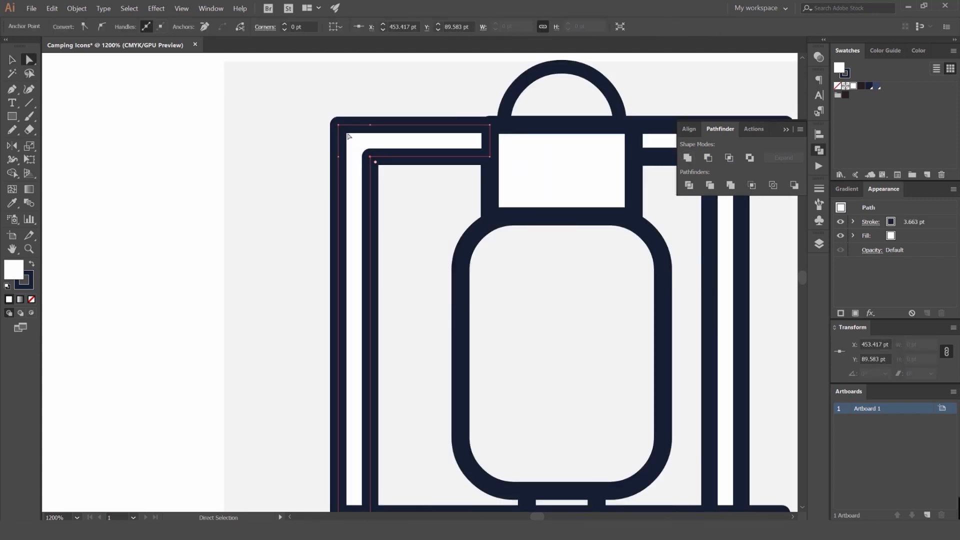
left_click(369, 157, "shift")
left_click_drag(375, 162, 553, 277)
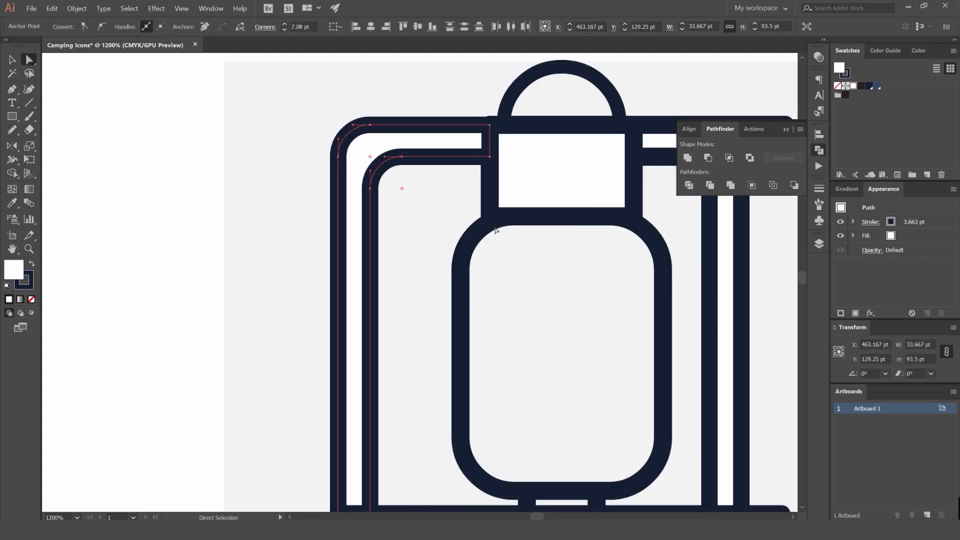
left_click(246, 152)
Undo the corner rounding, the union of the left frame pieces and the right post's inward shift.
scroll(265, 167, "down", 5)
scroll(260, 166, "up", 5)
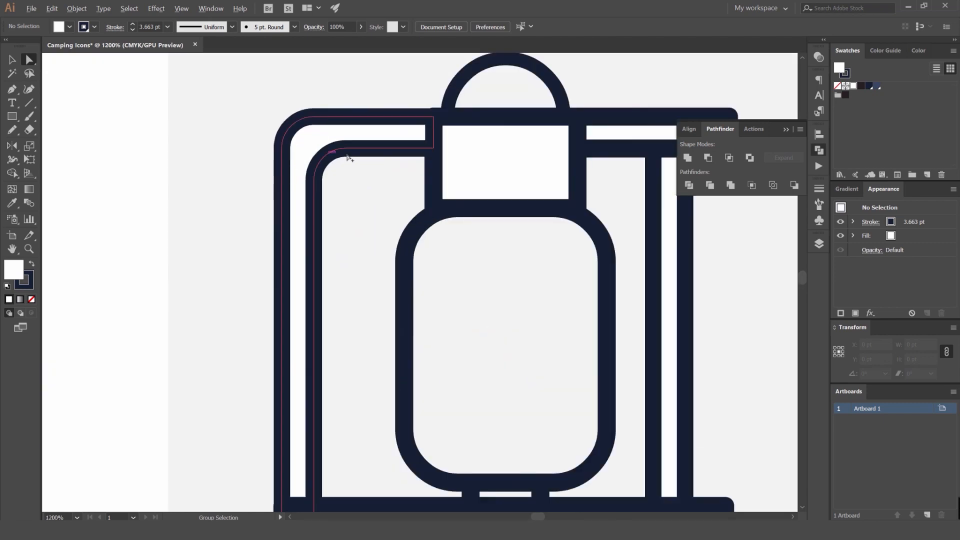
scroll(404, 152, "down", 4)
scroll(403, 147, "down", 1)
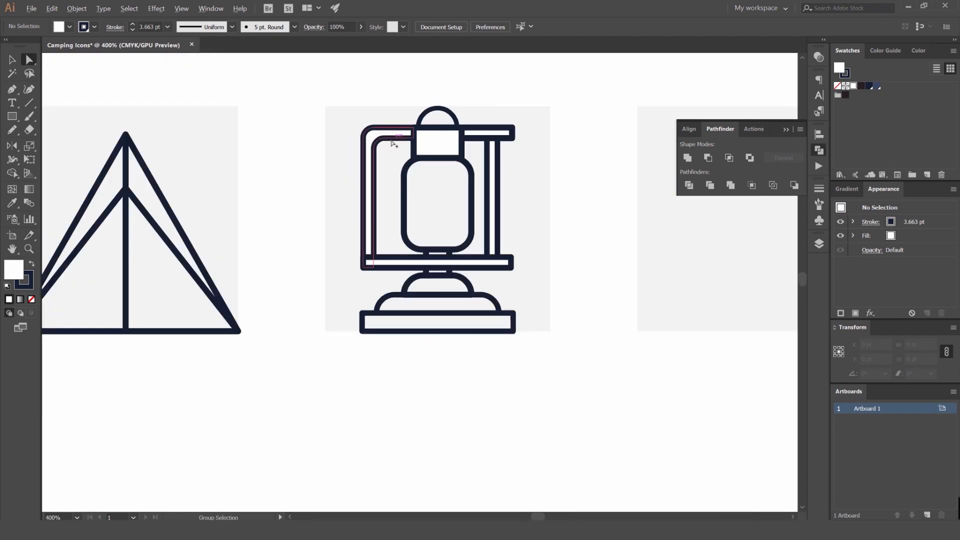
scroll(385, 130, "up", 6)
scroll(364, 135, "down", 2)
scroll(380, 128, "up", 2)
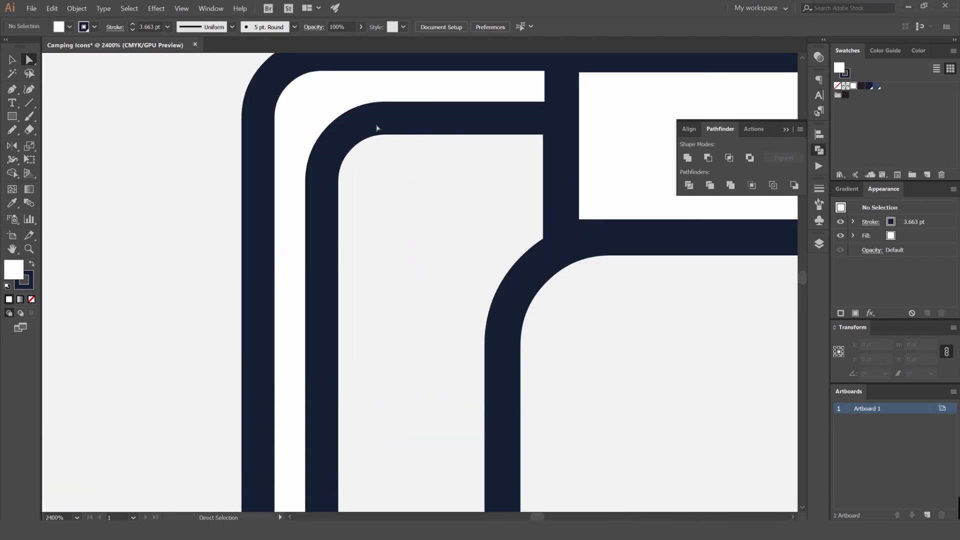
scroll(401, 155, "down", 2)
scroll(307, 139, "down", 2)
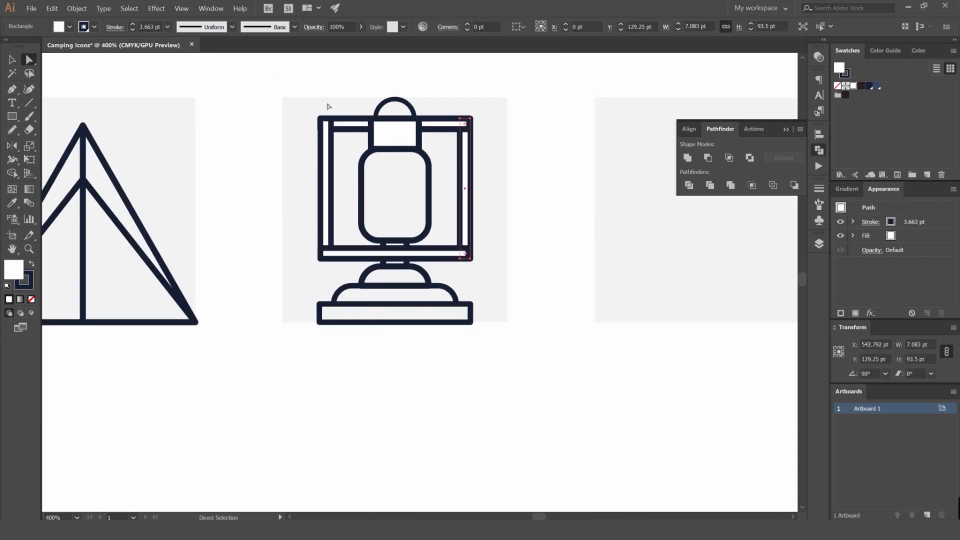
key("ctrl+z")
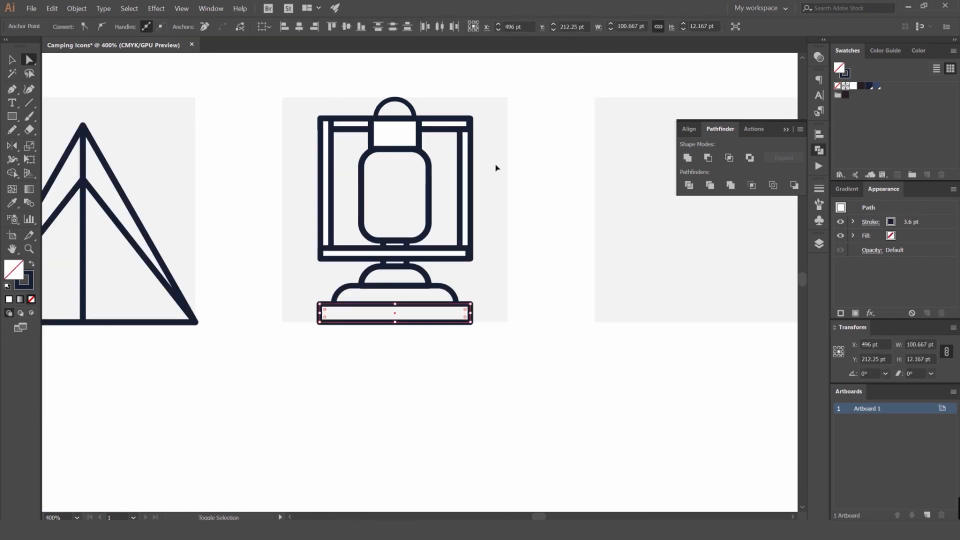
Widen the frame's right post inward to about 12.8 pt and set its stroke weight to 4 pt.
left_click(495, 167)
key("v")
left_click(472, 163)
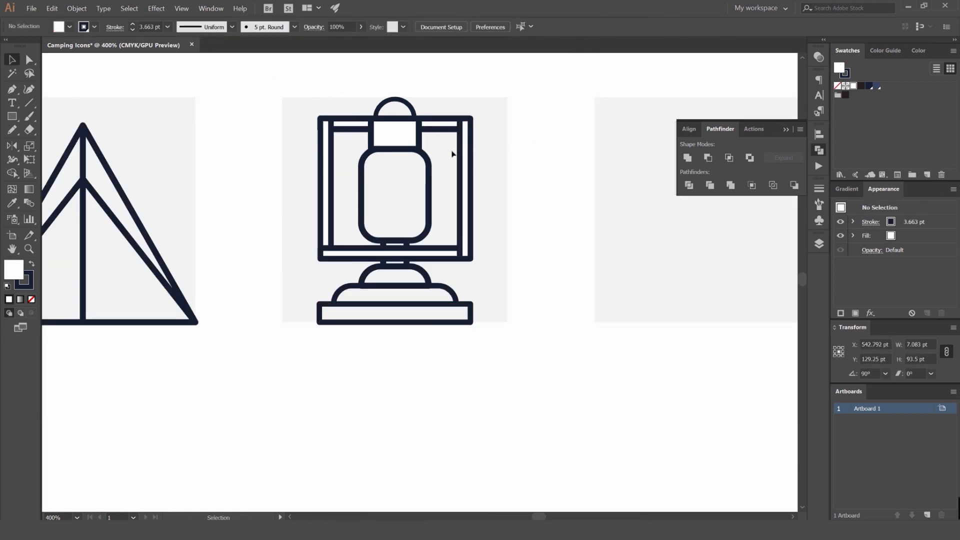
scroll(454, 150, "up", 1)
left_click_drag(464, 198, 449, 200)
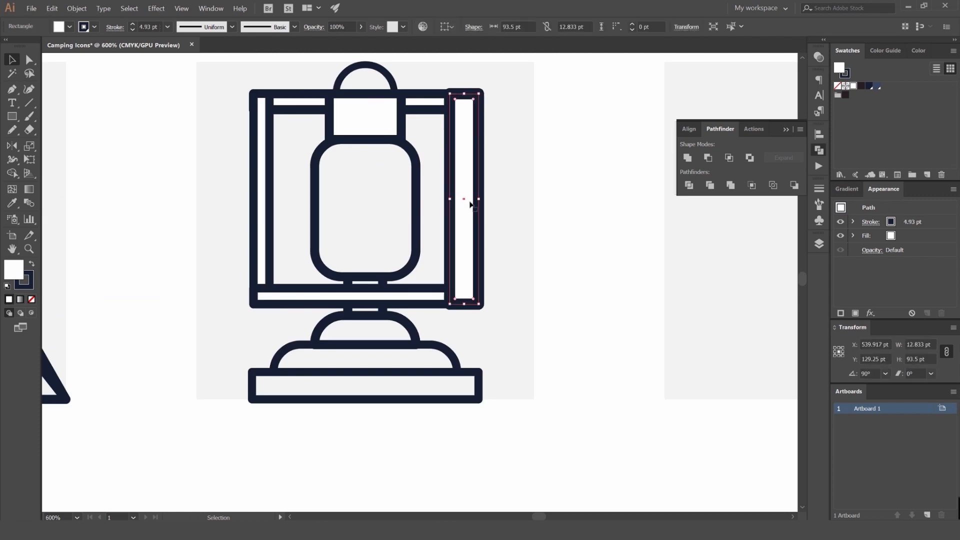
left_click(290, 122)
Delete the narrow left post and put a copy of the widened right post in its place.
left_click(274, 140)
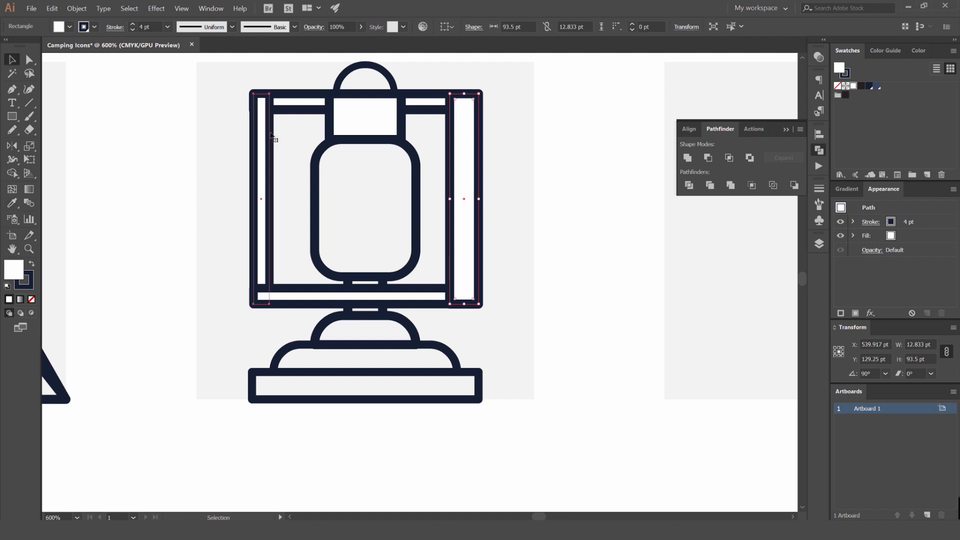
key("Delete")
left_click_drag(477, 156, 292, 139)
scroll(257, 141, "up", 2)
left_click(171, 203)
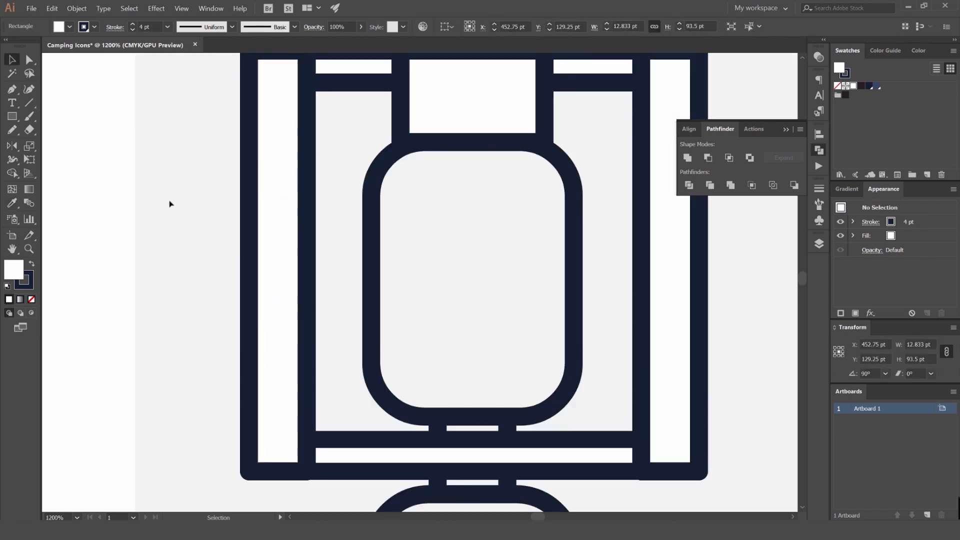
Review the revised lantern icon alongside the tent icon and the reference photos.
scroll(220, 203, "down", 7)
left_click_drag(238, 183, 338, 168)
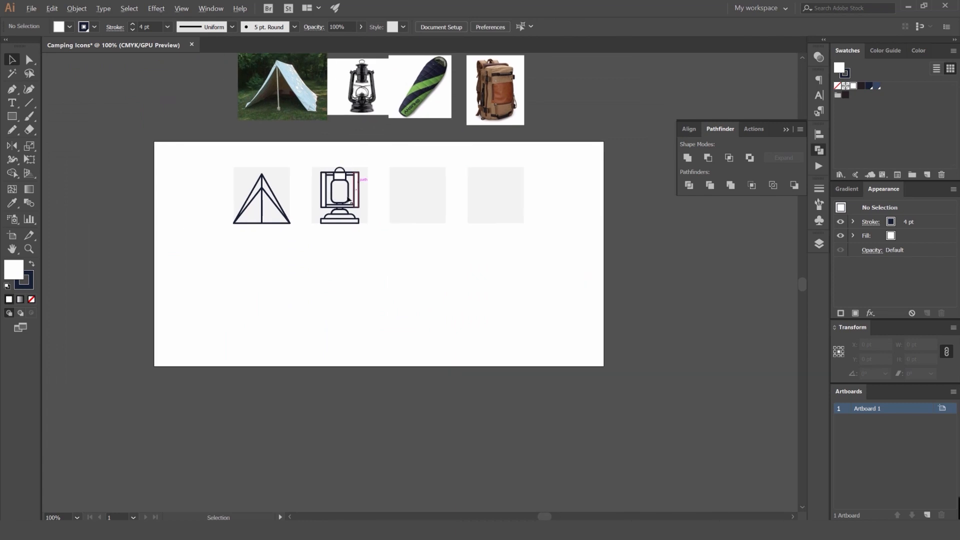
scroll(348, 199, "up", 3)
scroll(411, 183, "down", 2)
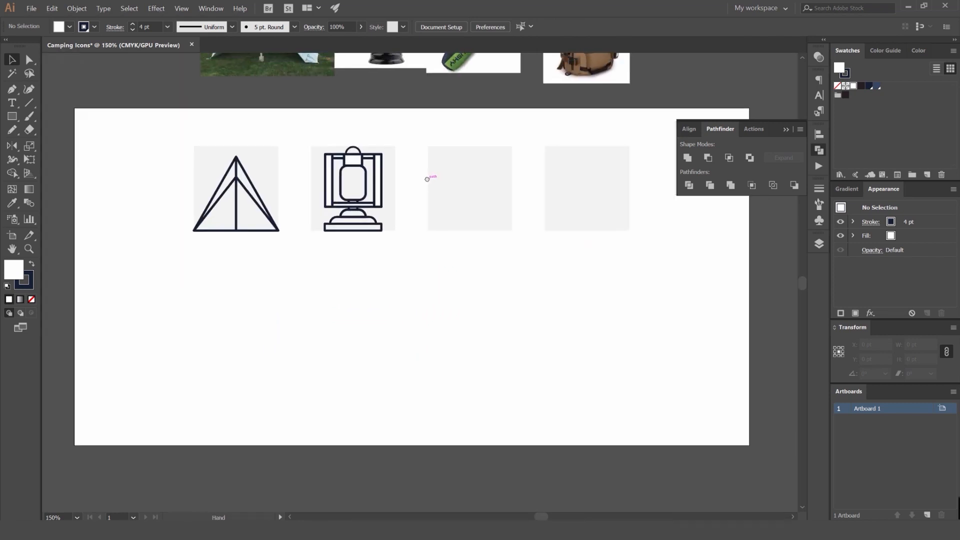
left_click_drag(435, 169, 407, 237)
scroll(402, 232, "down", 1)
scroll(320, 261, "up", 2)
scroll(320, 263, "up", 5)
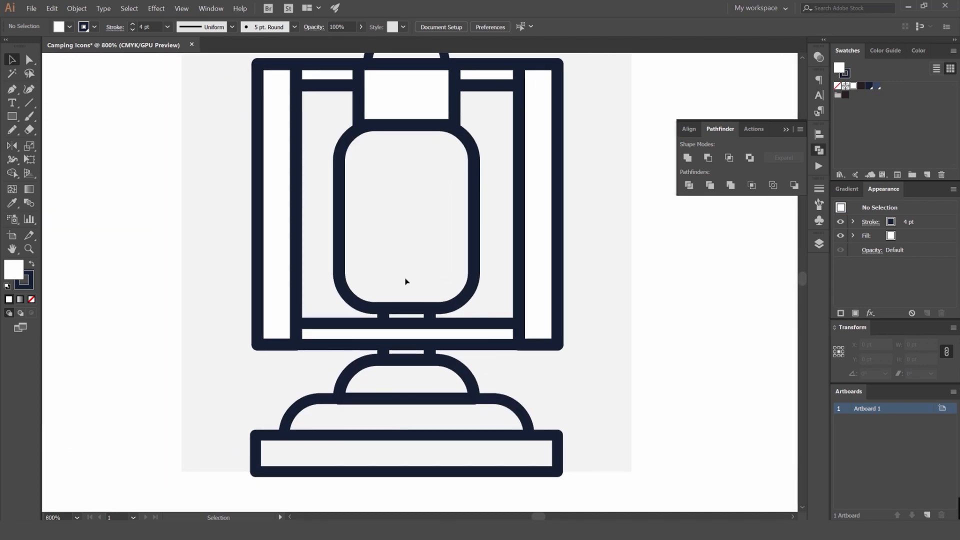
Draw a small rectangle centred at the base of the lantern's glass and fully round its upper corners.
key("m")
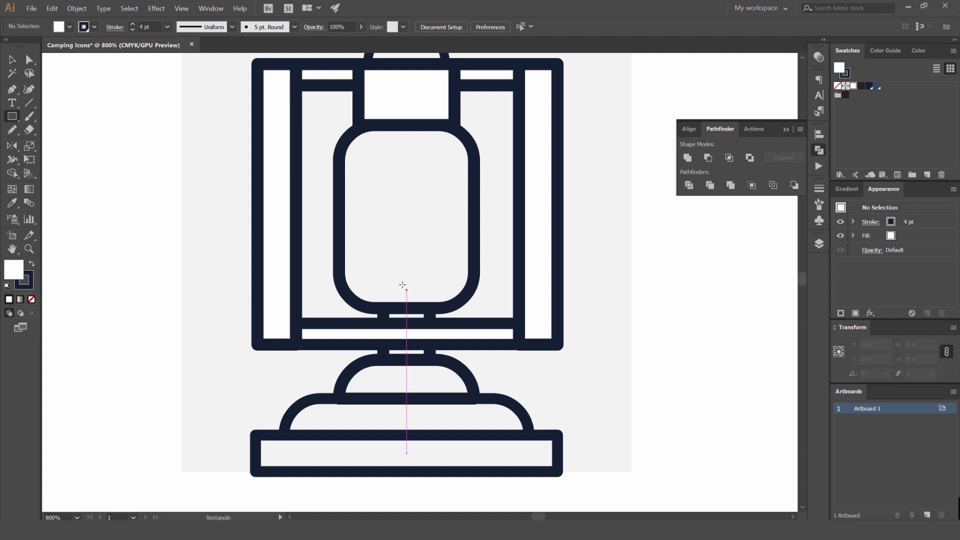
mouse_move(405, 278)
left_mouse_down()
mouse_move(440, 293)
mouse_move(426, 289)
mouse_move(421, 314)
mouse_move(429, 294)
mouse_move(394, 250)
mouse_move(374, 253)
left_mouse_up()
key("v")
scroll(416, 297, "up", 2)
left_click(551, 292)
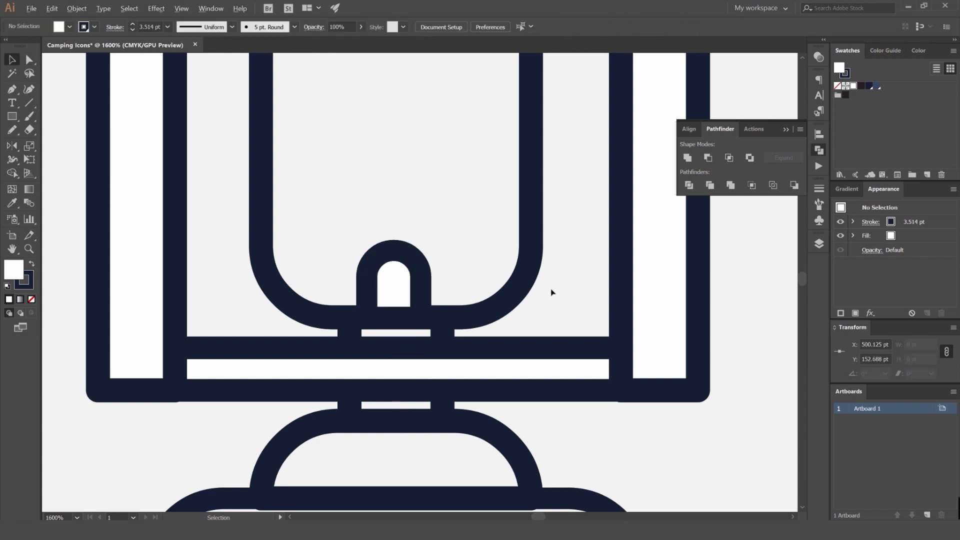
Draw the left half of a flame above the lantern's wick as a closed Pen path, about 4.9 pt wide and 15.5 pt tall.
scroll(552, 292, "down", 3)
scroll(632, 274, "up", 2)
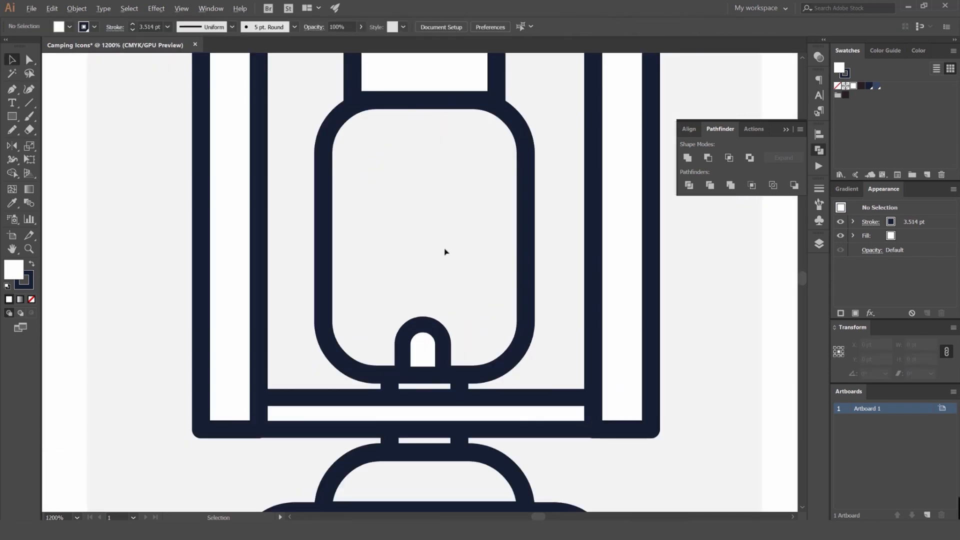
left_click_drag(429, 246, 444, 235)
key("p")
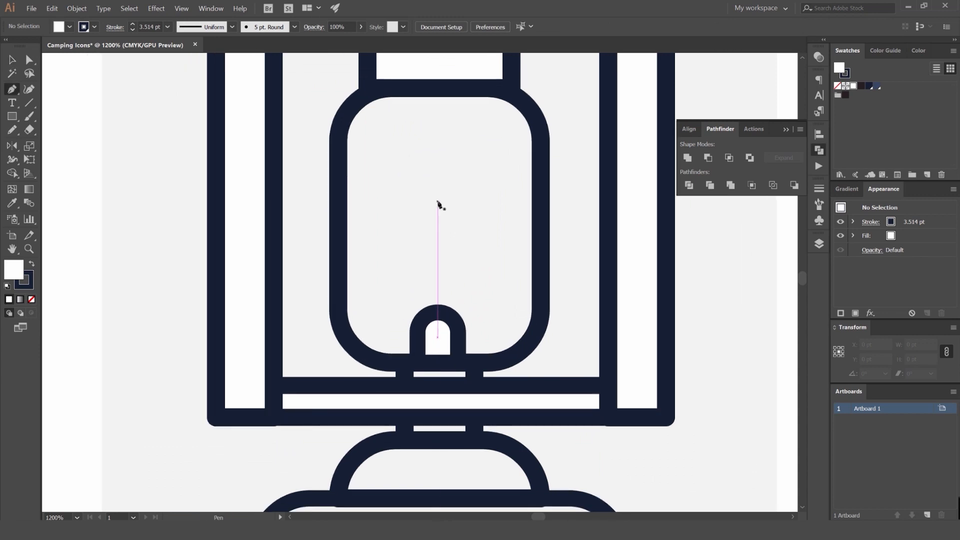
left_click(438, 206)
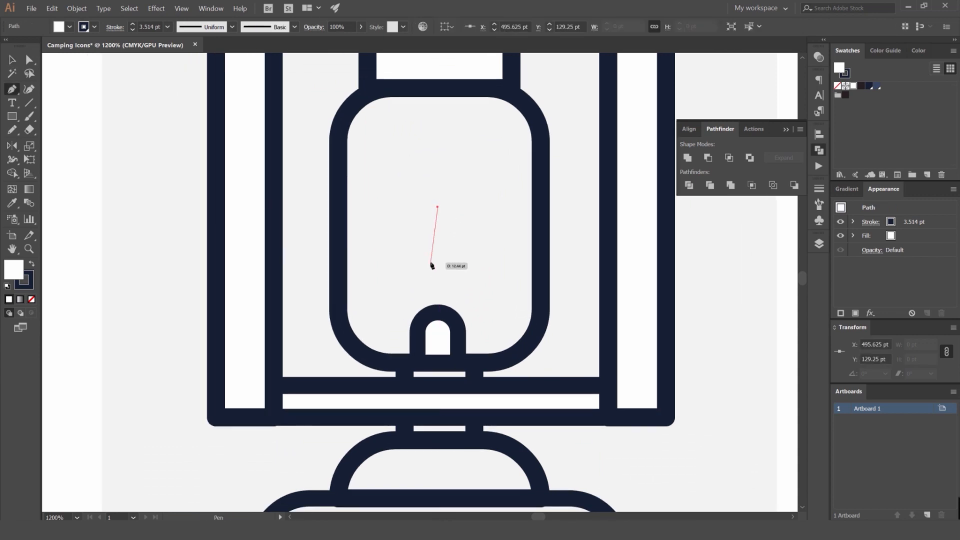
key("ctrl+z")
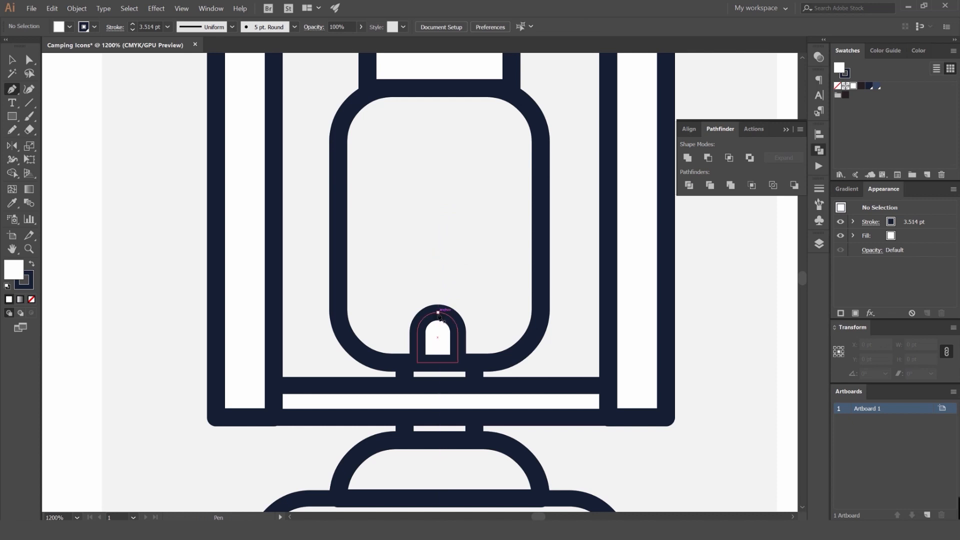
key("ctrl+y")
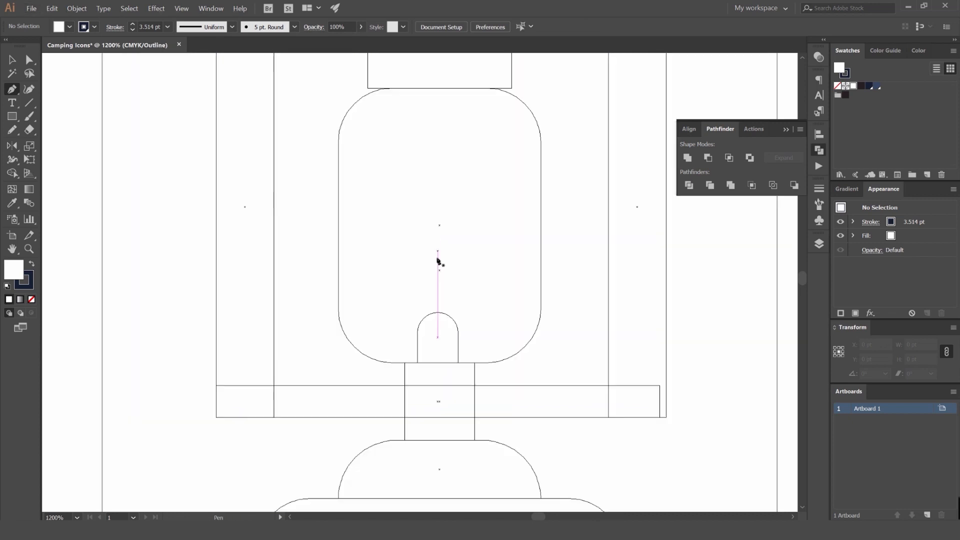
key("ctrl+y")
left_click(439, 225)
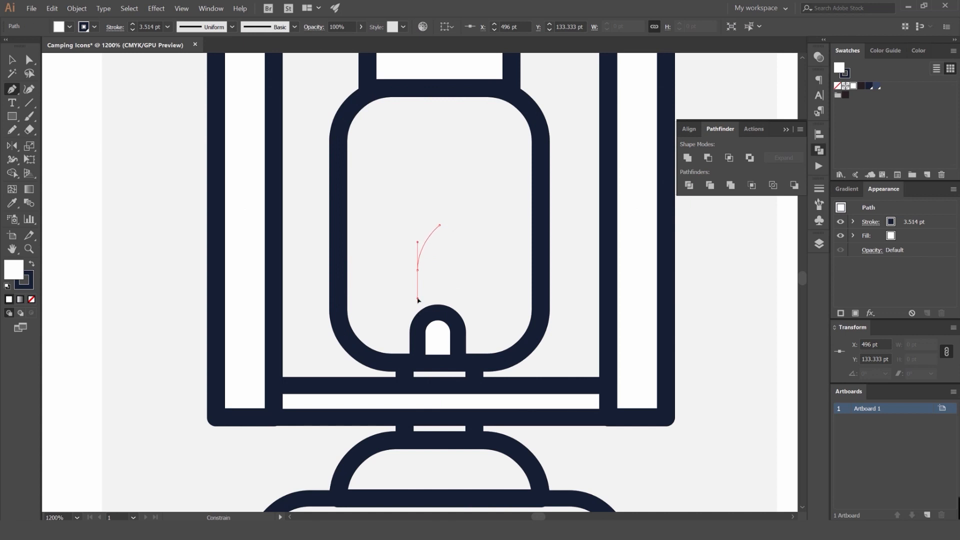
left_click_drag(418, 299, 418, 300)
key("ctrl+=")
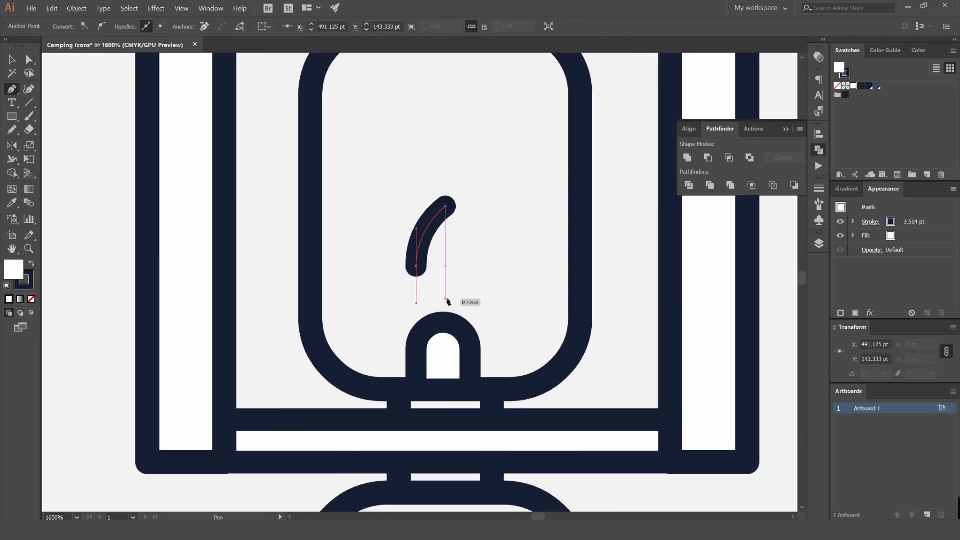
left_click_drag(448, 301, 447, 302)
left_click(445, 206)
key("v")
key("ctrl+shift+a")
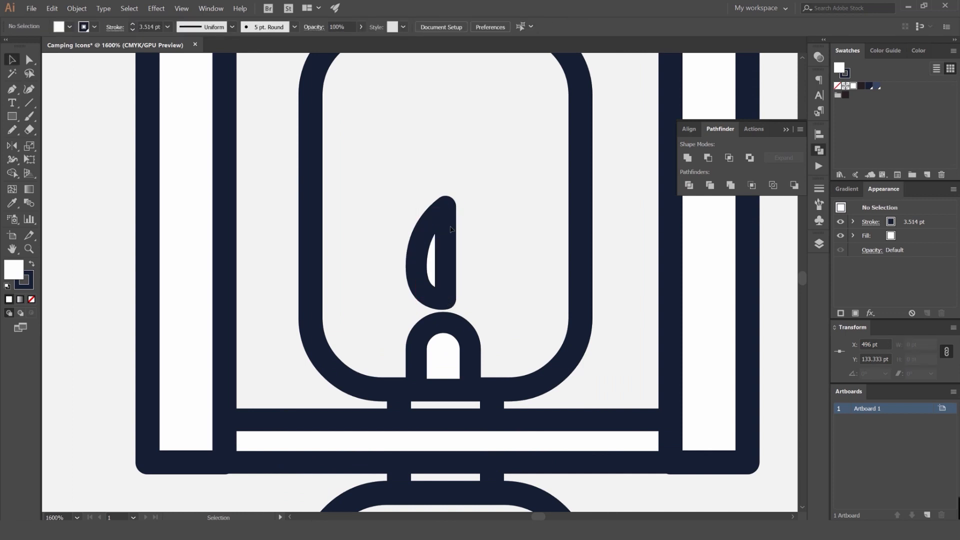
Reflect a copy of the half flame across a vertical axis through its top anchor point.
left_click(451, 229)
key("ctrl+=")
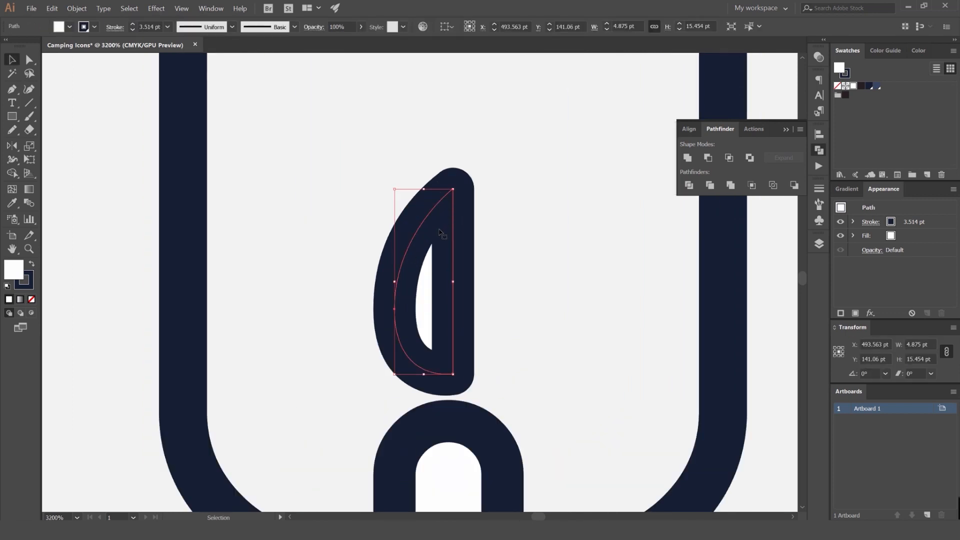
key("o")
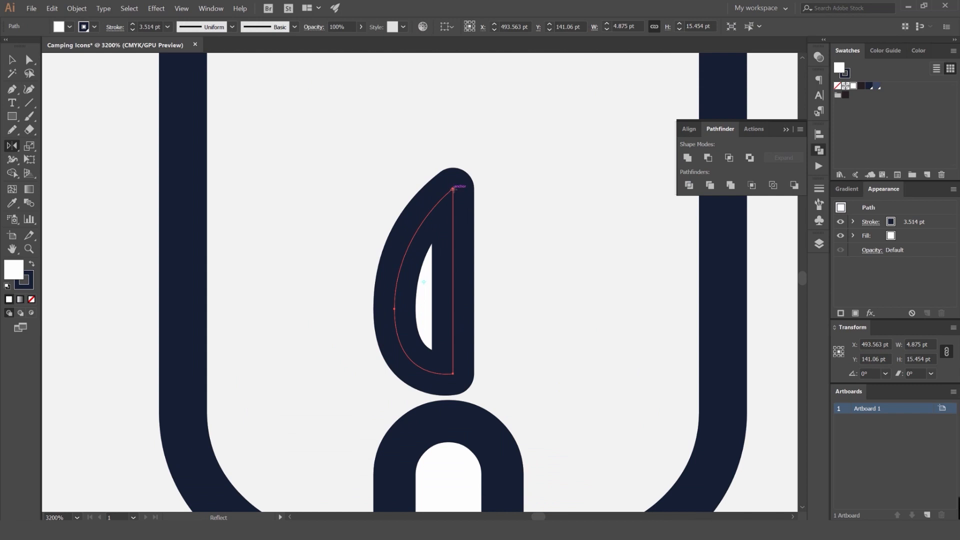
left_click(452, 189, "alt")
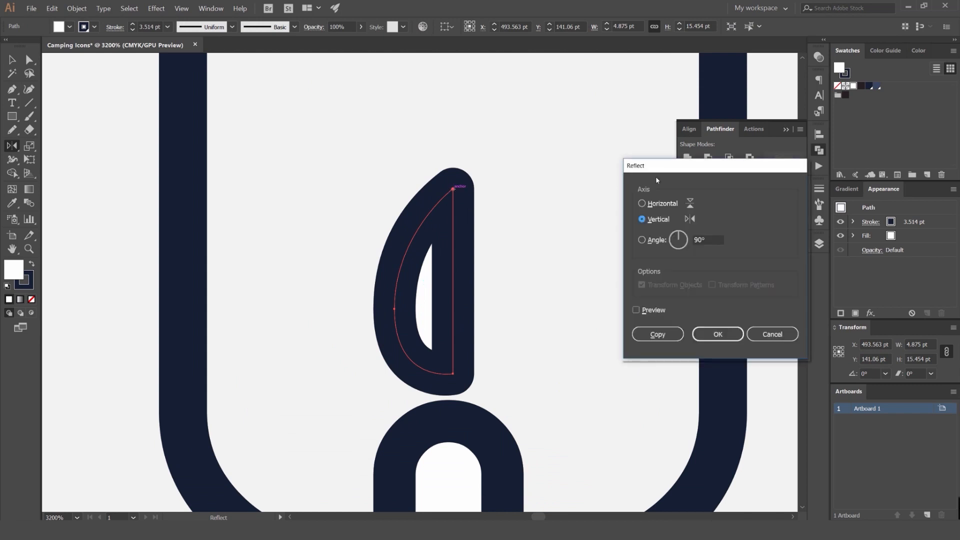
left_click_drag(666, 172, 561, 157)
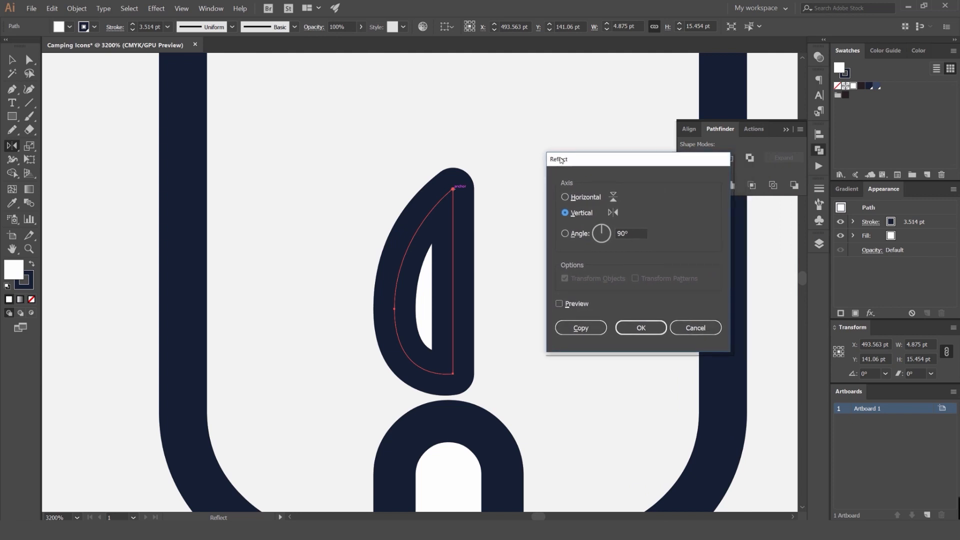
left_click(559, 303)
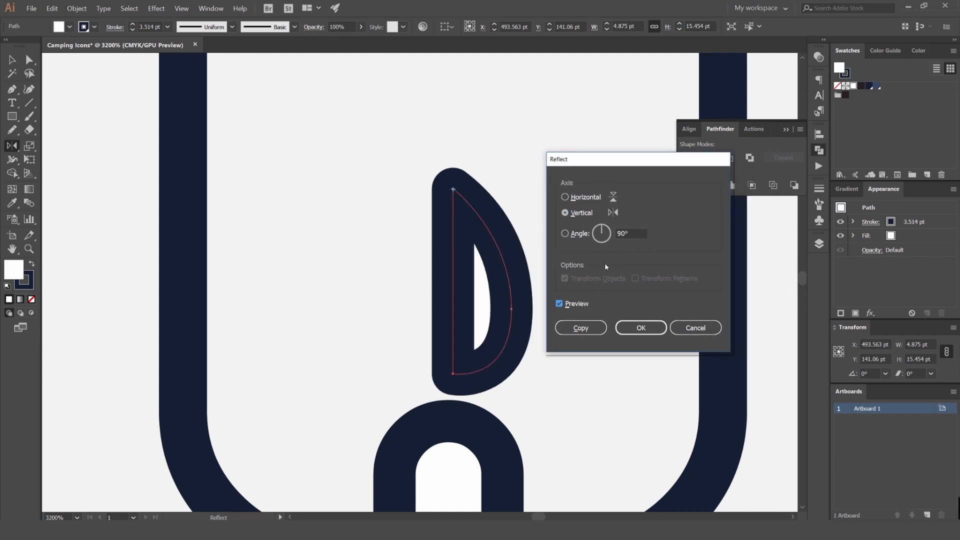
left_click(565, 198)
left_click(570, 212)
left_click(570, 199)
left_click(575, 213)
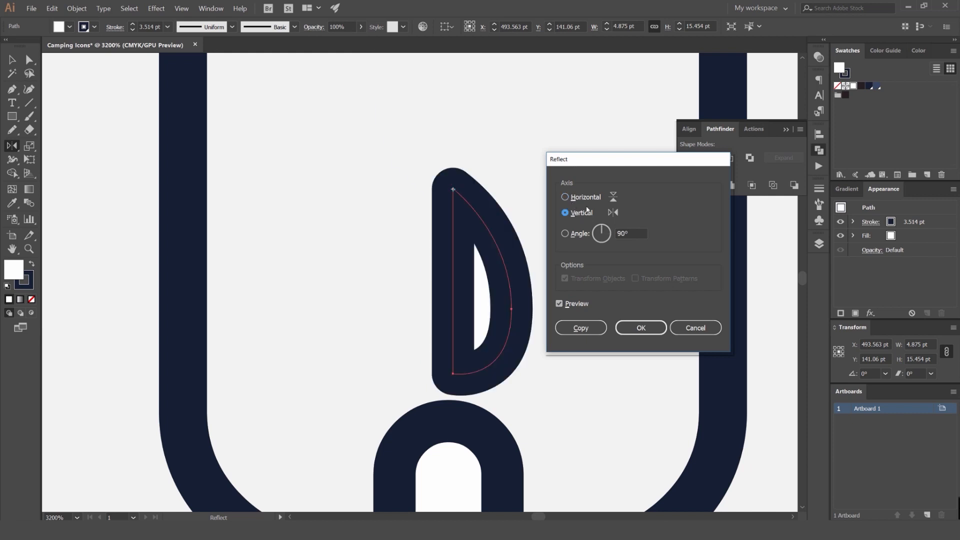
left_click(593, 332)
key("v")
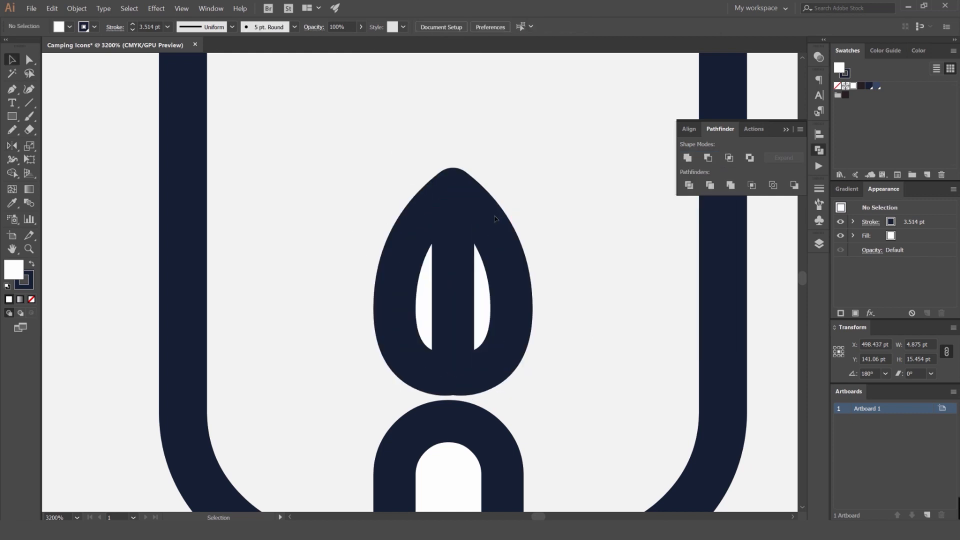
Unite the two flame halves into one shape and raise it 2 pt above the wick.
left_click(420, 237, "shift")
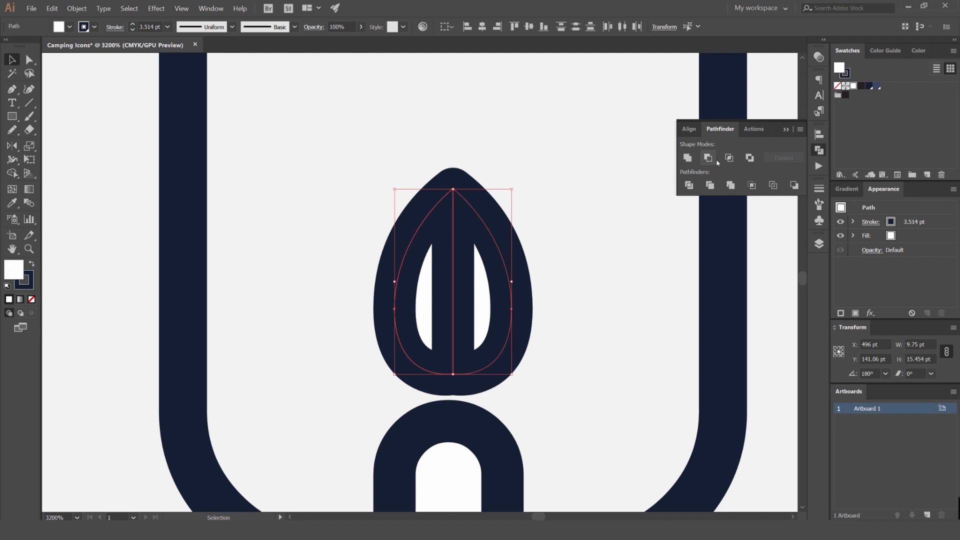
left_click(688, 158)
scroll(563, 207, "down", 2)
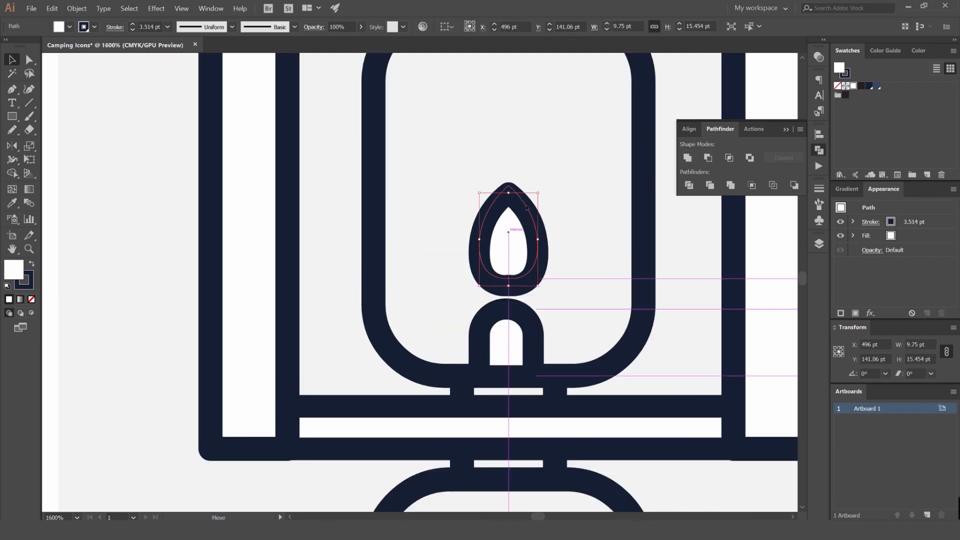
left_click_drag(526, 208, 526, 190)
left_click(566, 188)
scroll(566, 188, "down", 6)
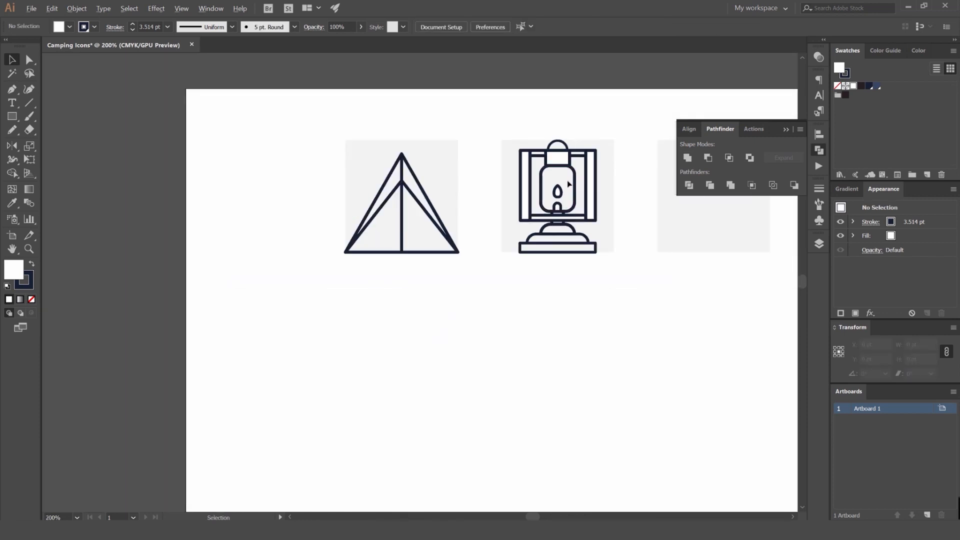
scroll(569, 183, "up", 5)
left_click(535, 248)
key("Up")
key("Up")
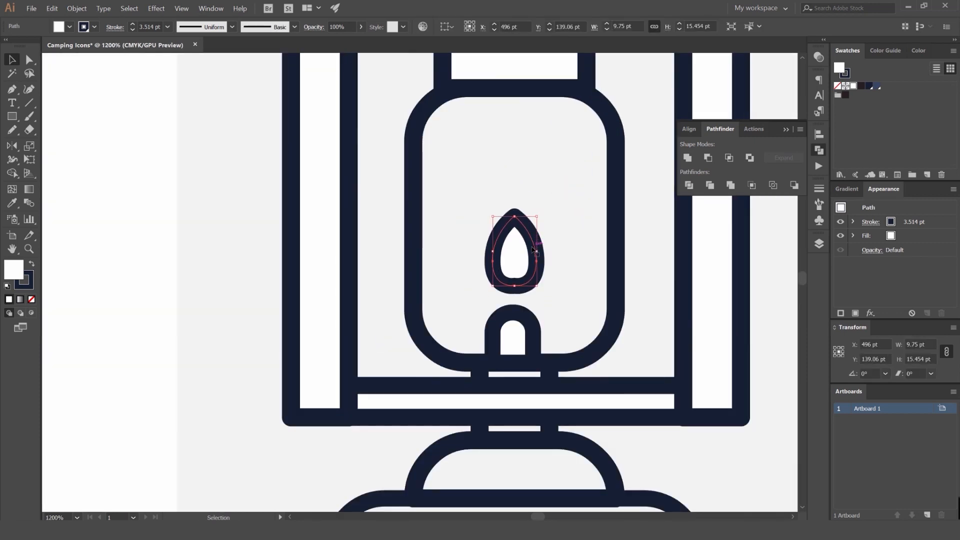
Try a 2 pt stroke weight on the flame and undo the change.
left_click(132, 30)
left_click(132, 31)
left_click(160, 118)
scroll(160, 119, "down", 5)
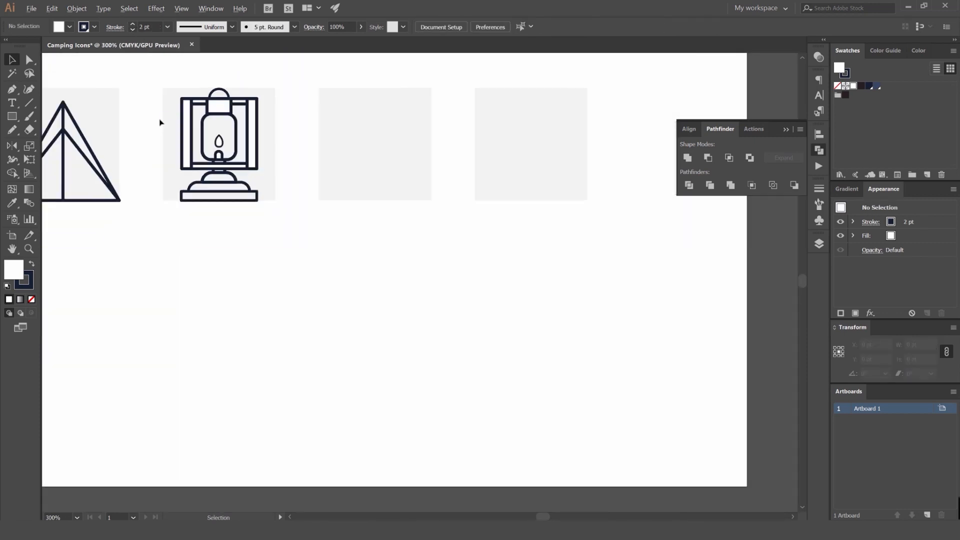
mouse_move(176, 123)
left_mouse_down()
mouse_move(223, 148)
mouse_move(273, 156)
left_mouse_up()
scroll(273, 156, "up", 2)
key("ctrl+z")
left_click(499, 173)
key("ctrl+z")
left_click(499, 173)
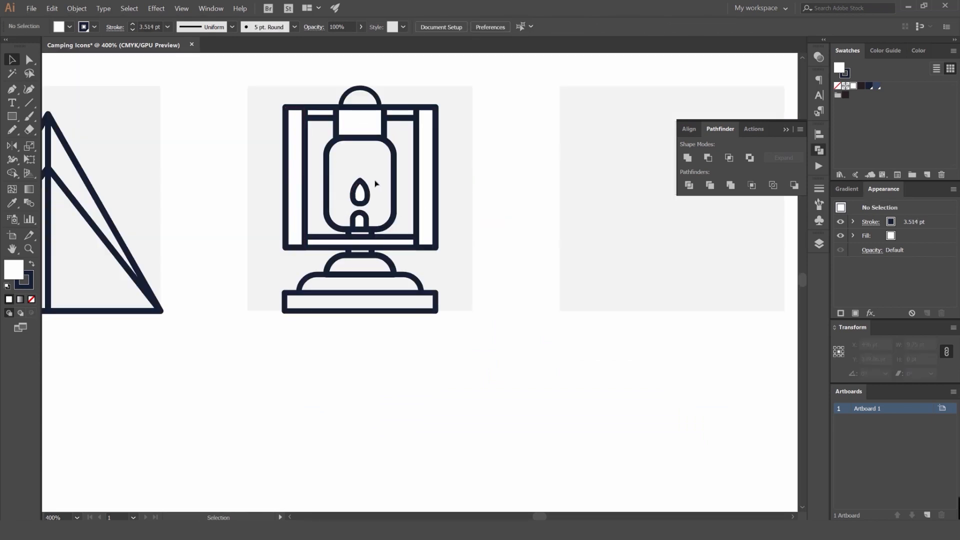
Set the stroke weight of all the lantern's parts to 4 pt.
left_click_drag(480, 79, 268, 332)
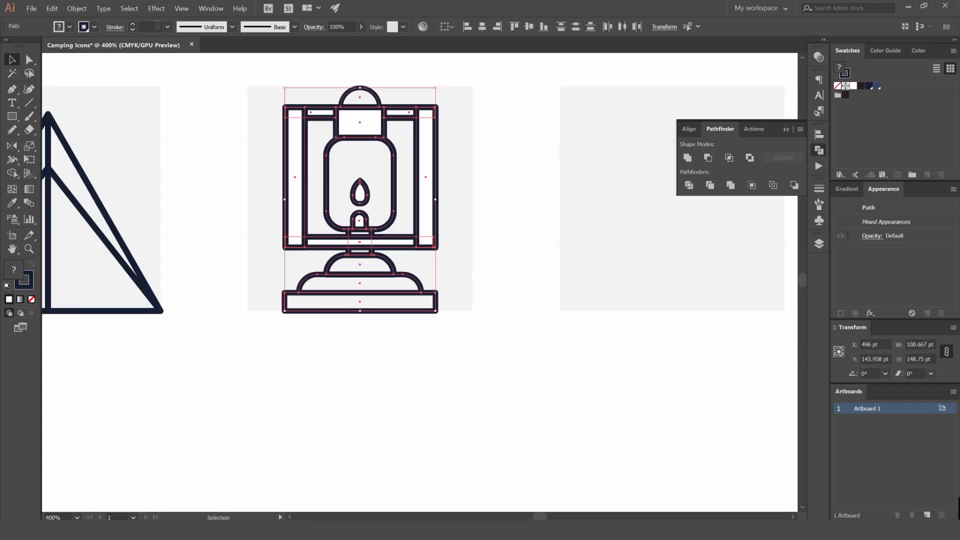
type("4")
key("Return")
left_click(272, 158)
scroll(340, 187, "down", 2)
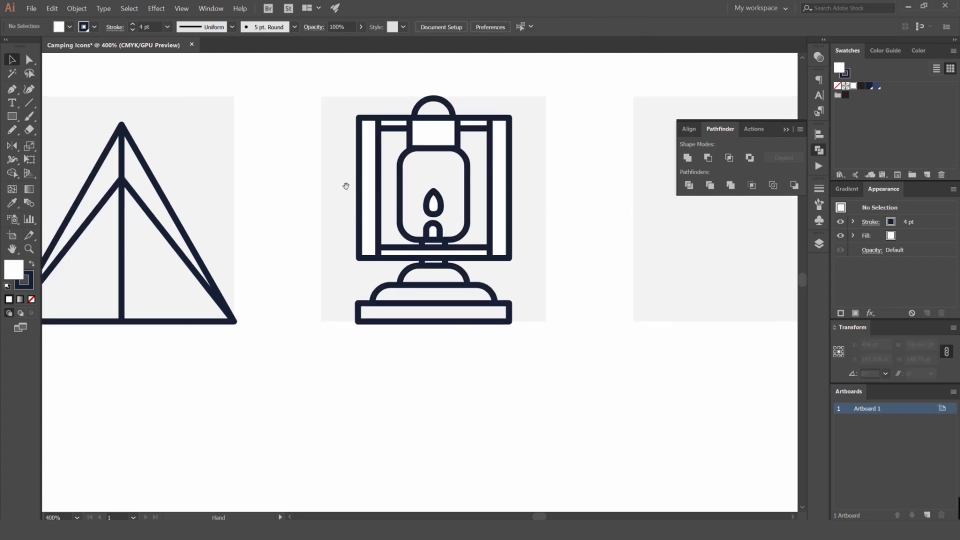
Try to stretch the lantern frame's bottom crossbar downward and undo the change.
scroll(400, 210, "up", 3)
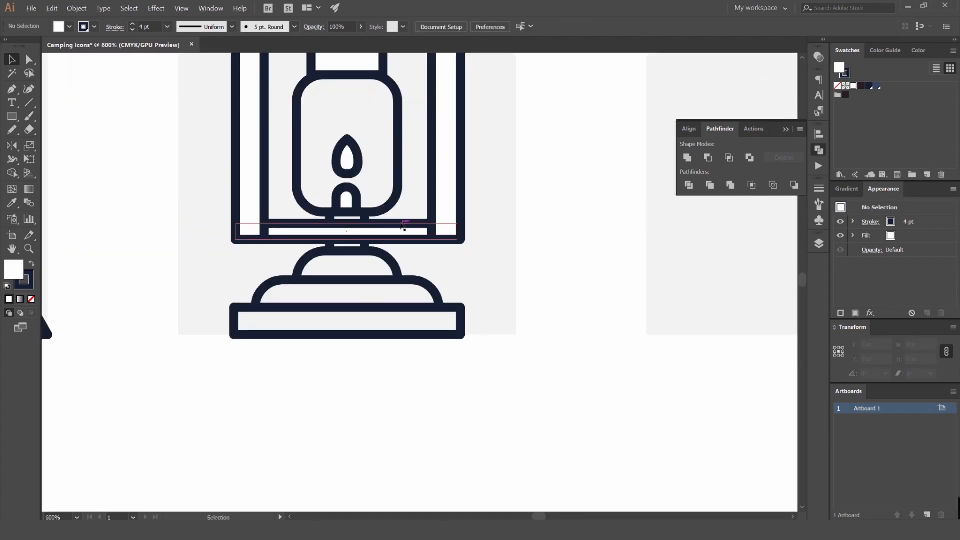
left_click(403, 227)
left_click_drag(347, 240, 348, 254)
left_click(490, 248)
key("ctrl+z")
left_click(495, 247)
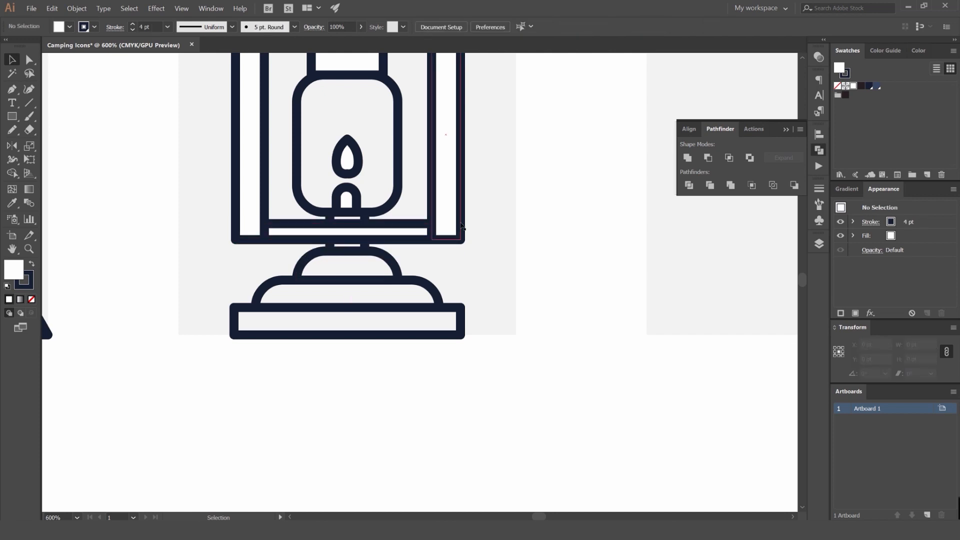
Review the finished lantern icon beside the tent icon and check the reference photos for the third icon.
scroll(503, 217, "down", 4)
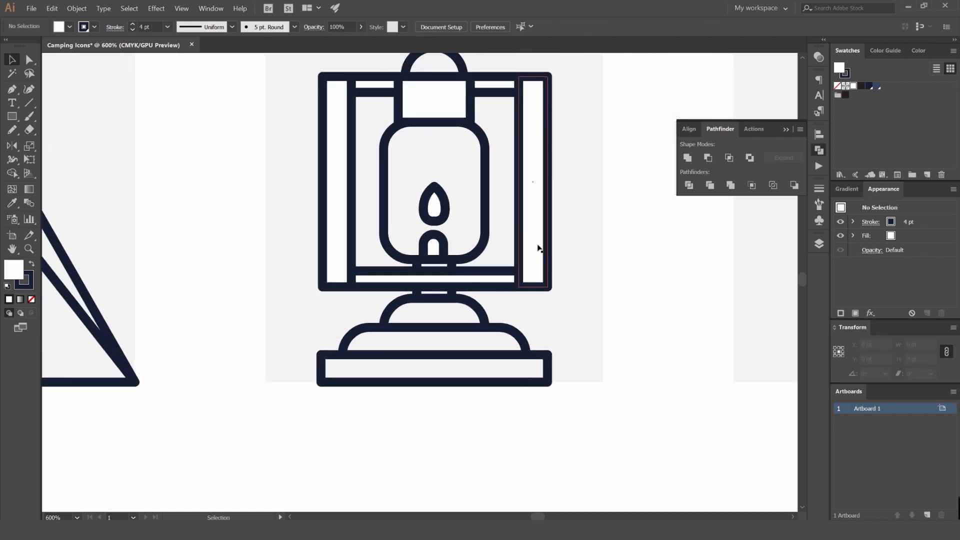
scroll(578, 230, "down", 3)
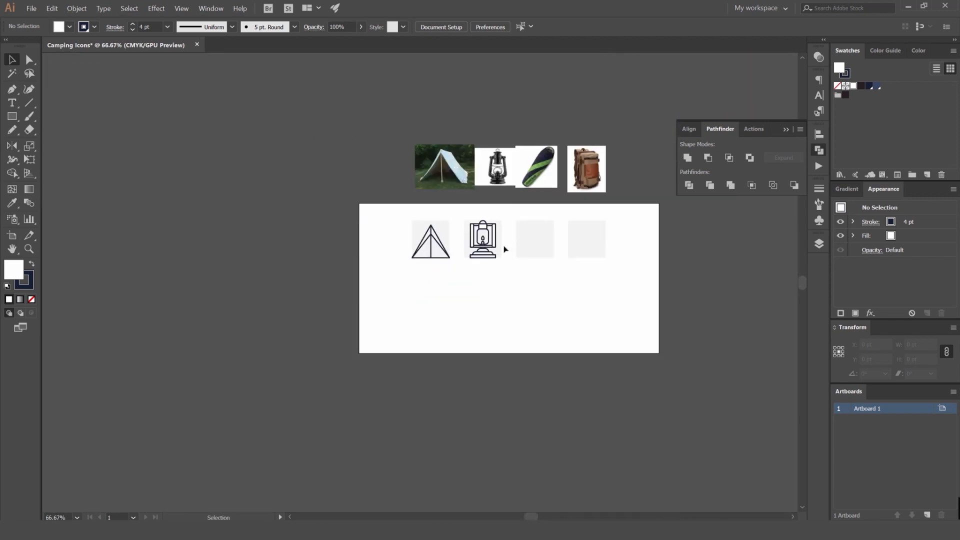
scroll(504, 249, "up", 4)
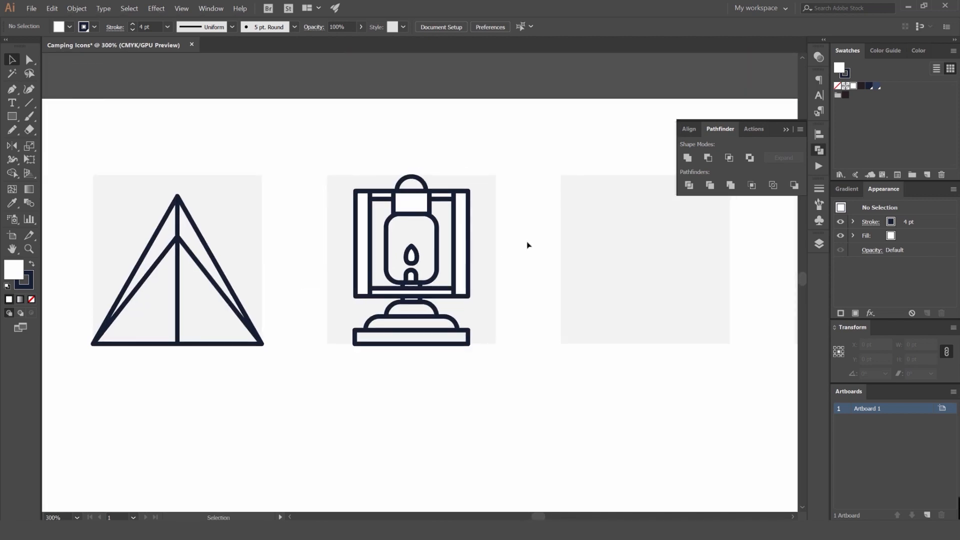
scroll(520, 247, "down", 2)
scroll(522, 244, "down", 2)
scroll(530, 246, "up", 3)
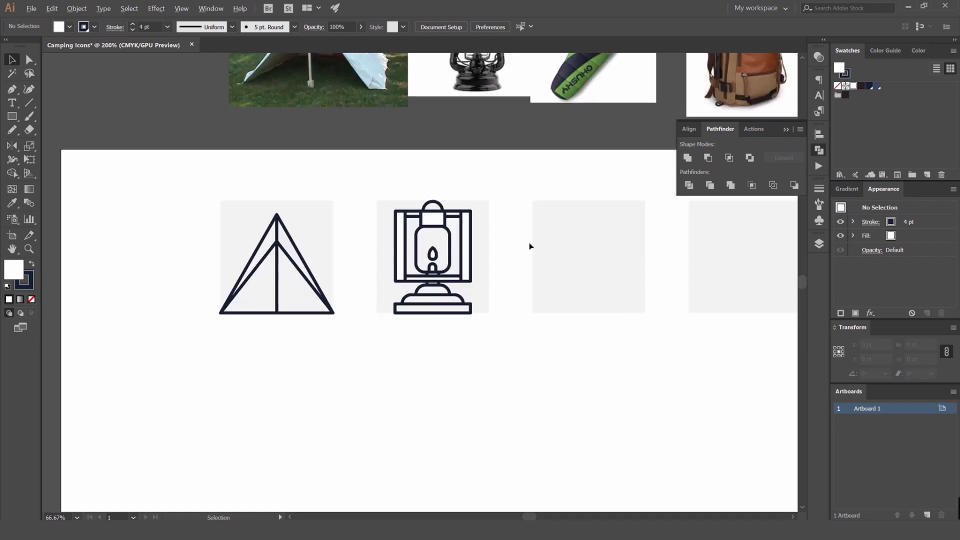
left_click_drag(580, 237, 483, 254)
scroll(452, 255, "down", 2)
scroll(450, 270, "up", 4)
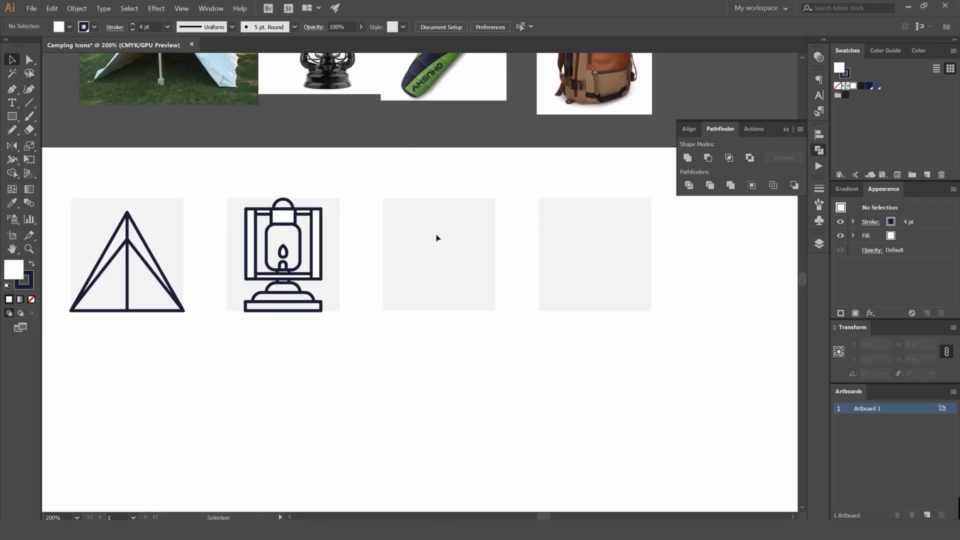
Draw a 78.5 by 150 pt rectangle centred on the third grey placeholder square and remove its fill.
key("m")
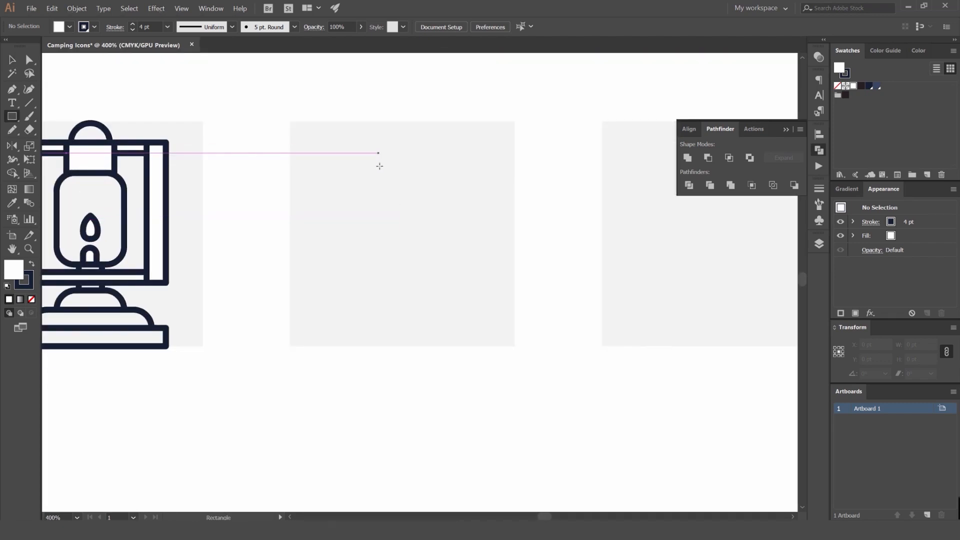
left_click_drag(402, 233, 461, 346)
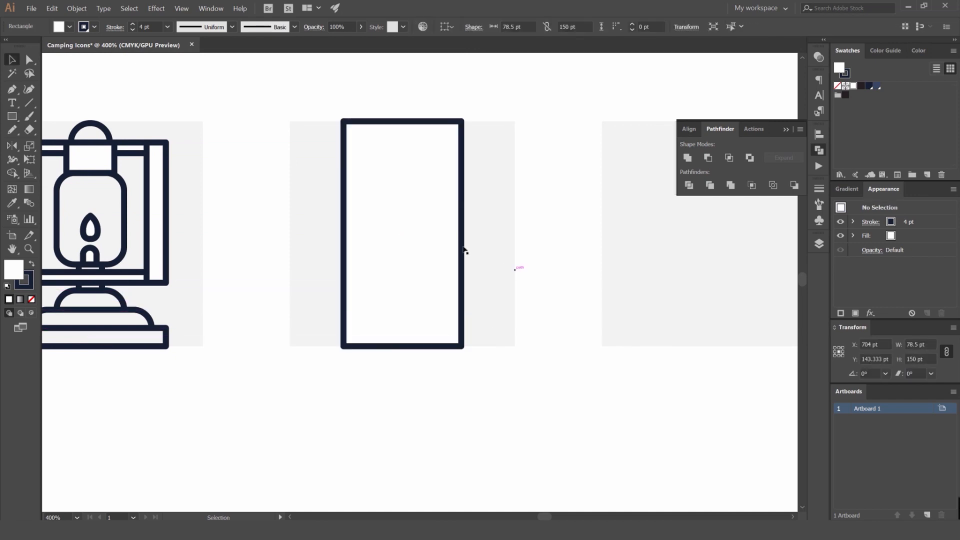
key("v")
scroll(265, 170, "up", 1)
left_click_drag(192, 169, 229, 188)
left_click(343, 155)
left_click(452, 129)
key("slash")
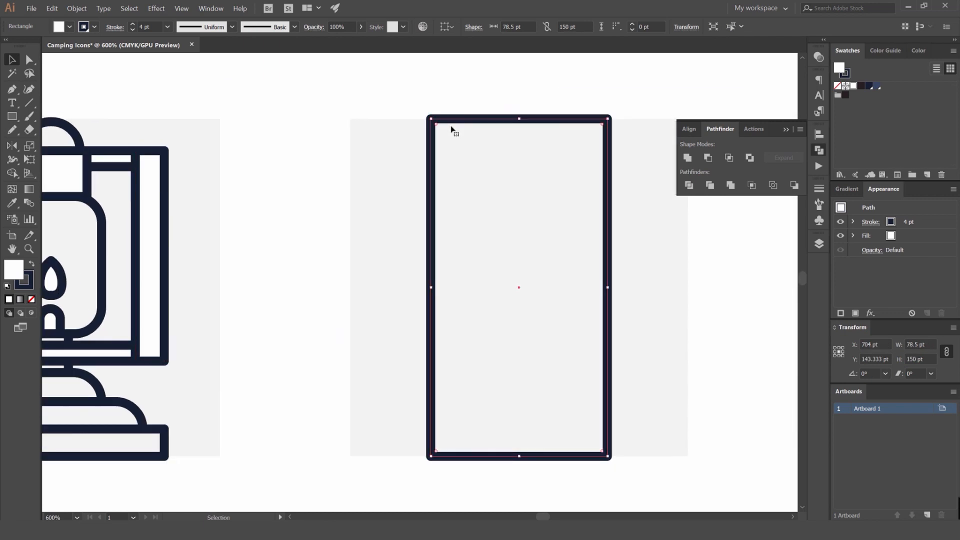
left_click_drag(450, 128, 274, 152)
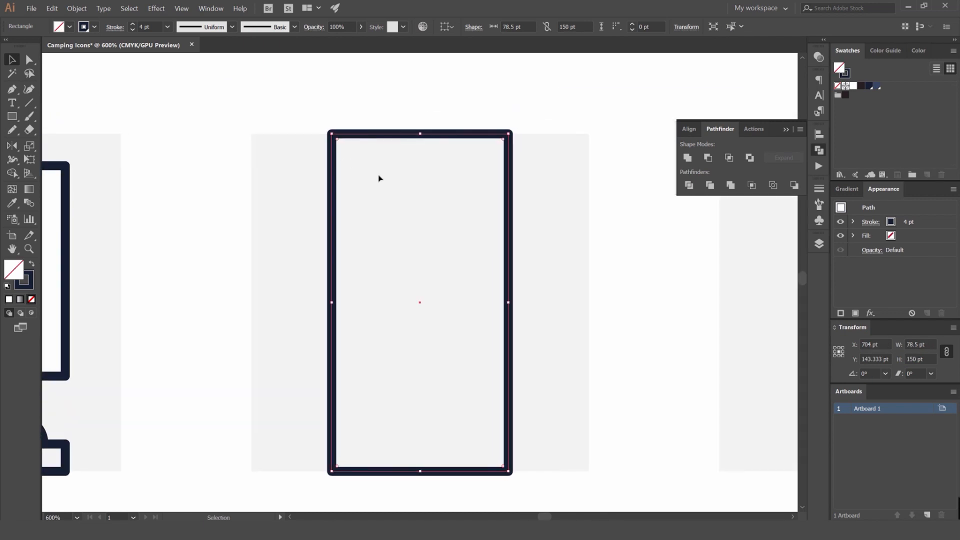
left_click(520, 113)
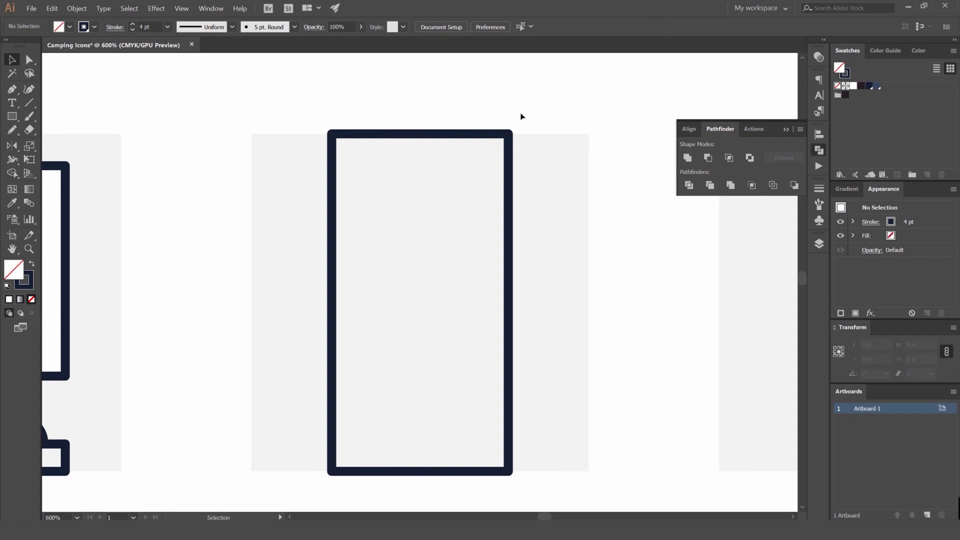
left_click(467, 132)
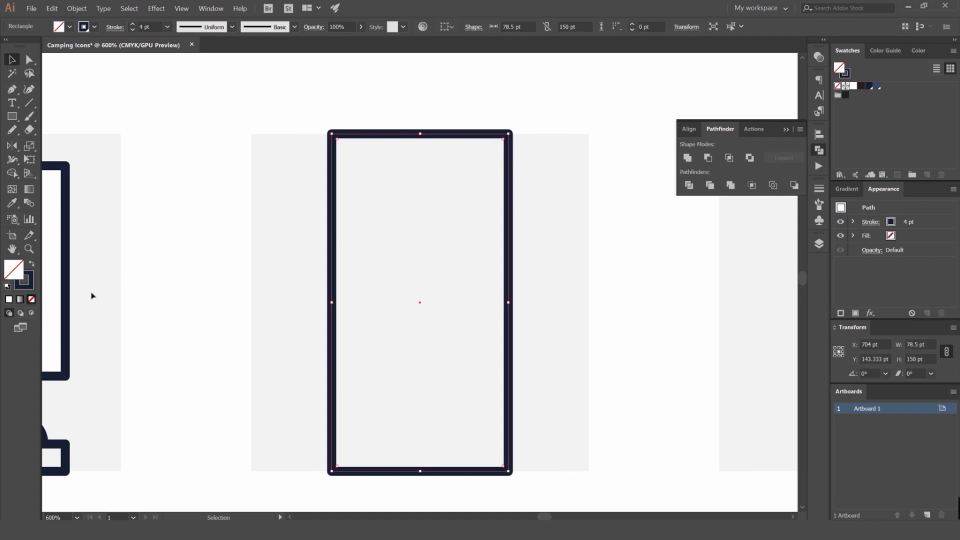
left_click(26, 283)
key("x")
left_click(275, 237)
left_click_drag(445, 128, 493, 131)
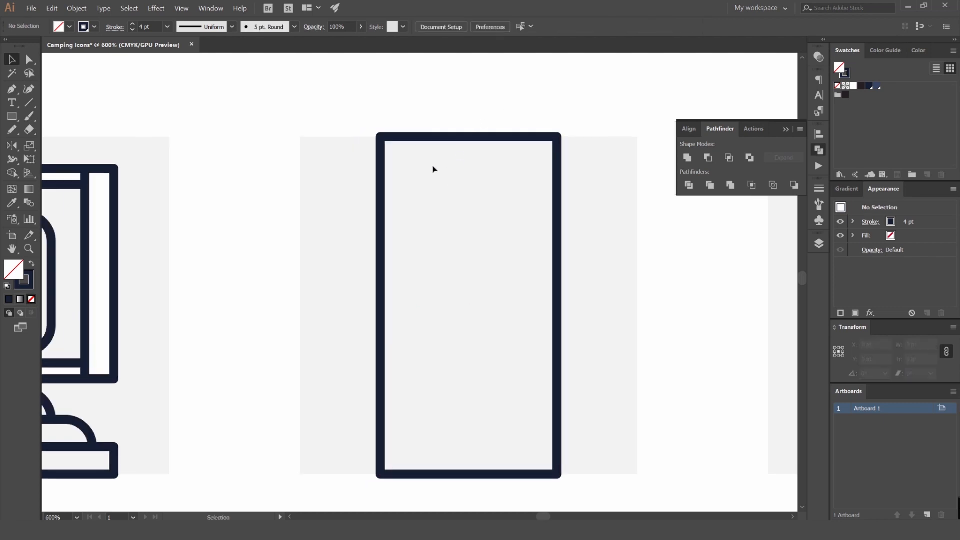
scroll(433, 169, "down", 2)
scroll(432, 167, "up", 2)
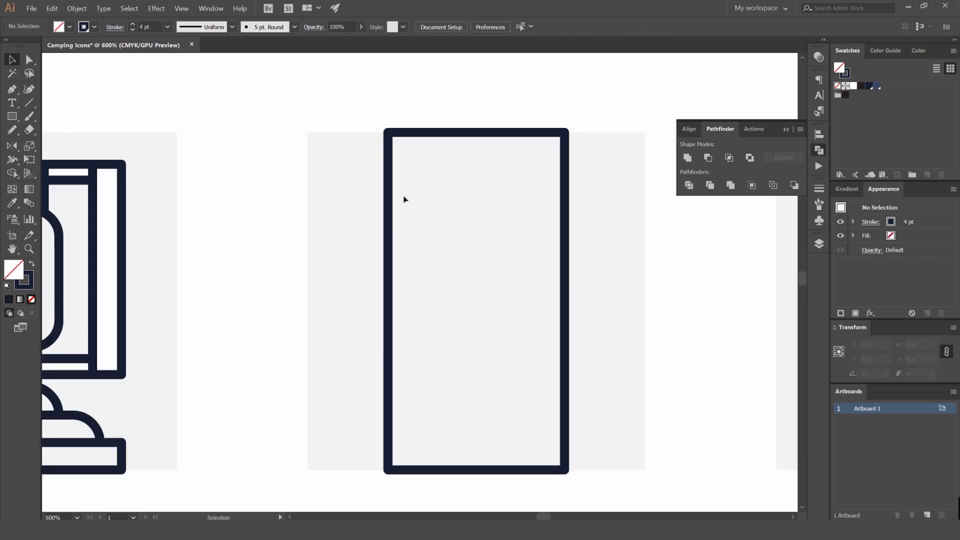
Draw an unfilled 39.25 by 37.333 pt rectangle in the sleeping bag's upper-left corner, reaching to its horizontal centre.
key("m")
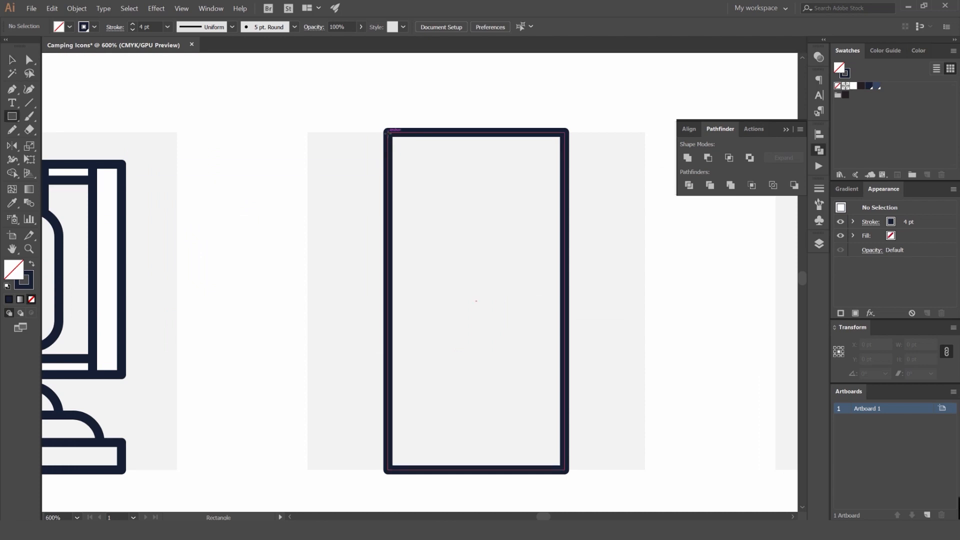
left_click_drag(391, 150, 510, 249)
left_click_drag(497, 246, 433, 216)
key("v")
key("space")
left_click_drag(598, 220, 530, 225)
left_click(463, 202)
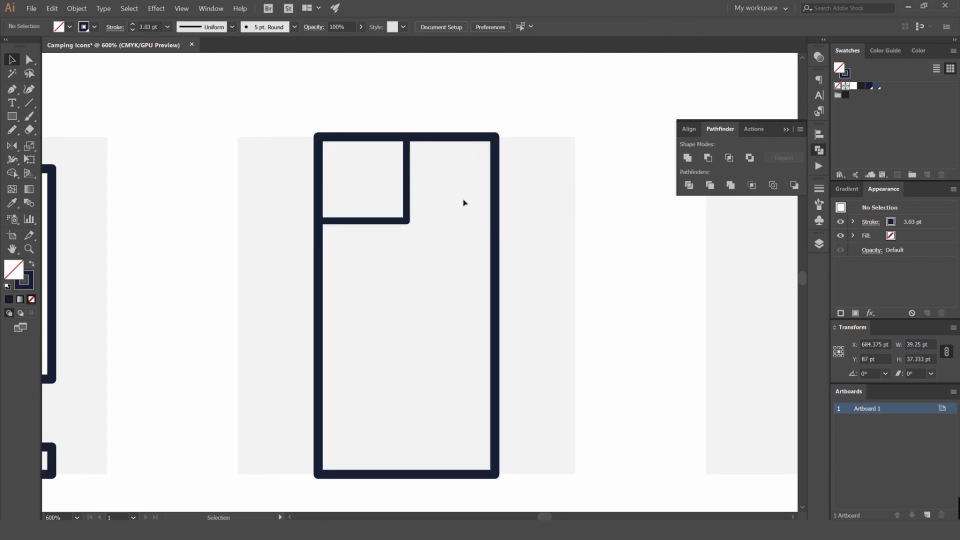
Draw a diagonal line with the Pen tool from the corner square's upper-right to its lower-left corner.
left_click(408, 171)
scroll(409, 160, "up", 2)
left_click(440, 99)
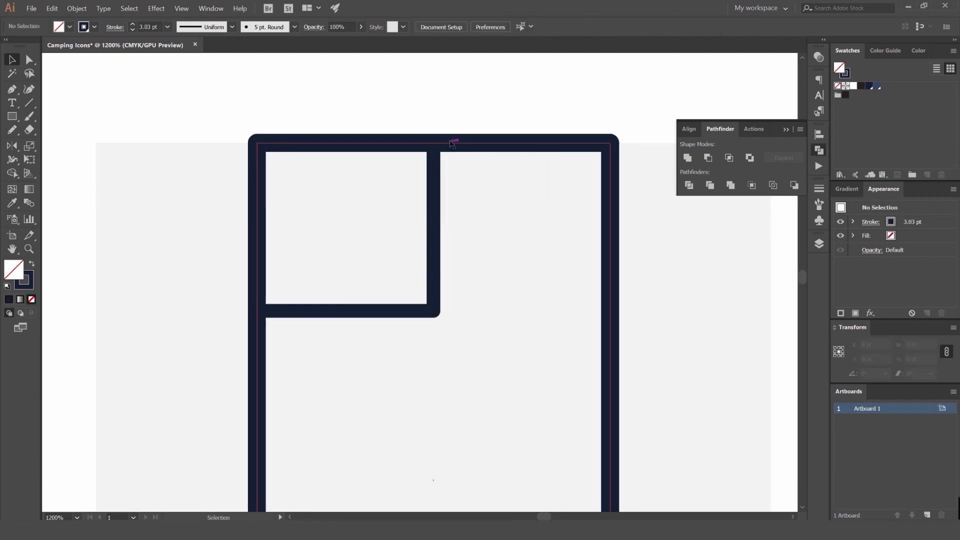
key("p")
left_click(433, 143)
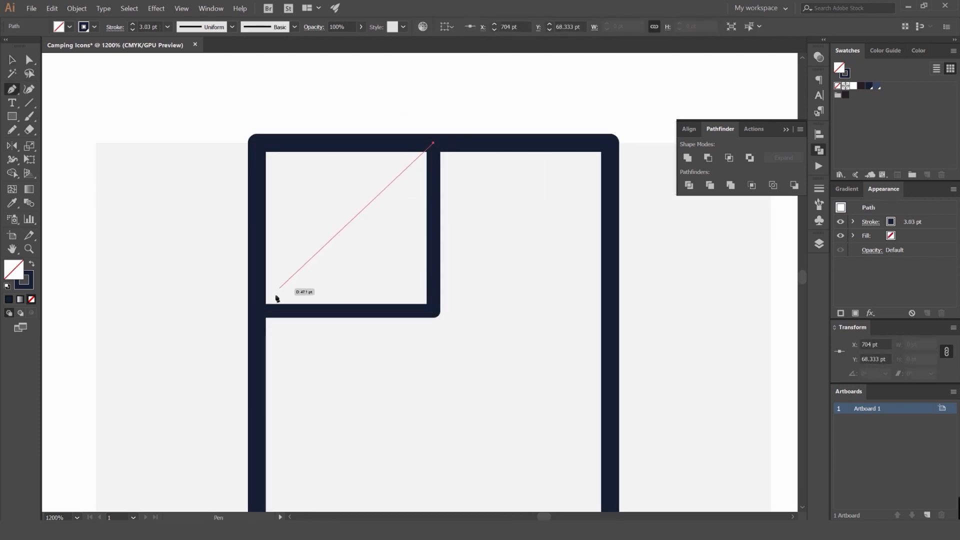
left_click(257, 310)
key("v")
left_click(213, 282)
Draw a second rectangle inside the corner square, sharing its lower-right corner, and resize it to 32.667 by 31.25 pt.
scroll(212, 282, "down", 5)
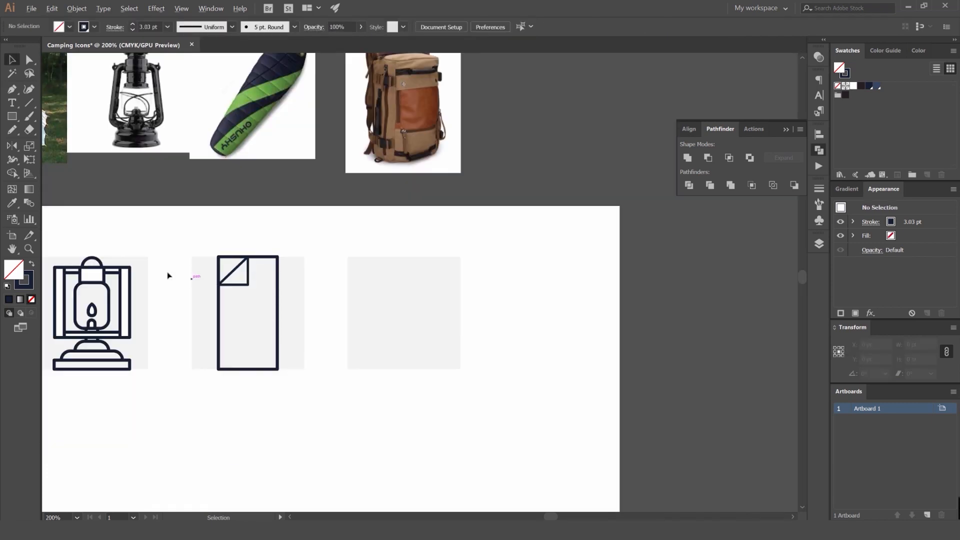
left_click_drag(148, 266, 375, 224)
scroll(432, 239, "down", 3)
scroll(462, 239, "up", 6)
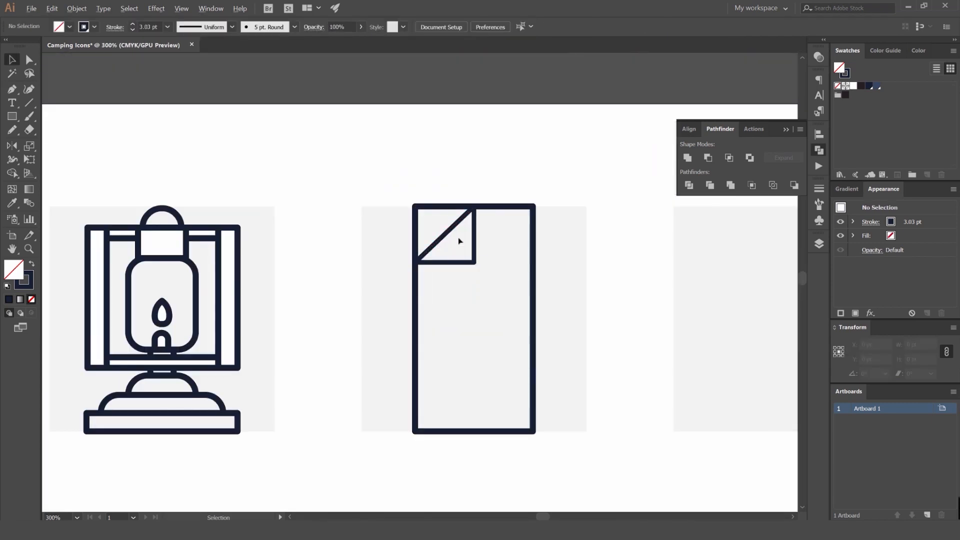
scroll(423, 226, "up", 2)
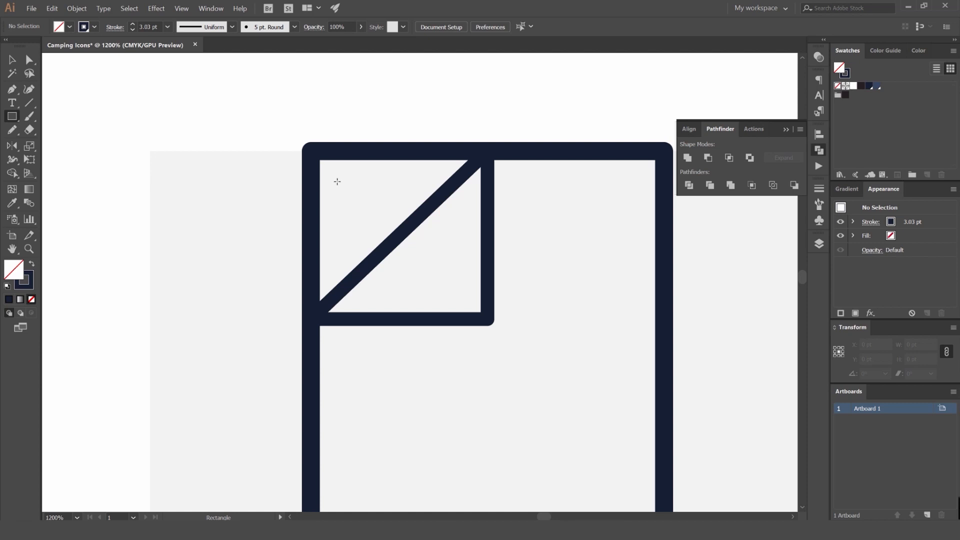
left_click_drag(331, 173, 488, 317)
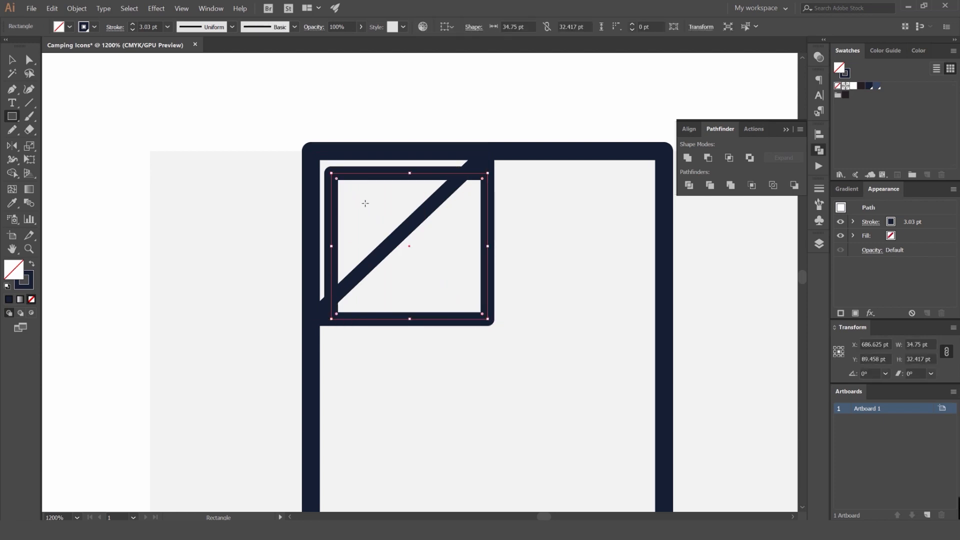
key("v")
left_click_drag(331, 174, 340, 178)
left_click(439, 114)
left_click(486, 179)
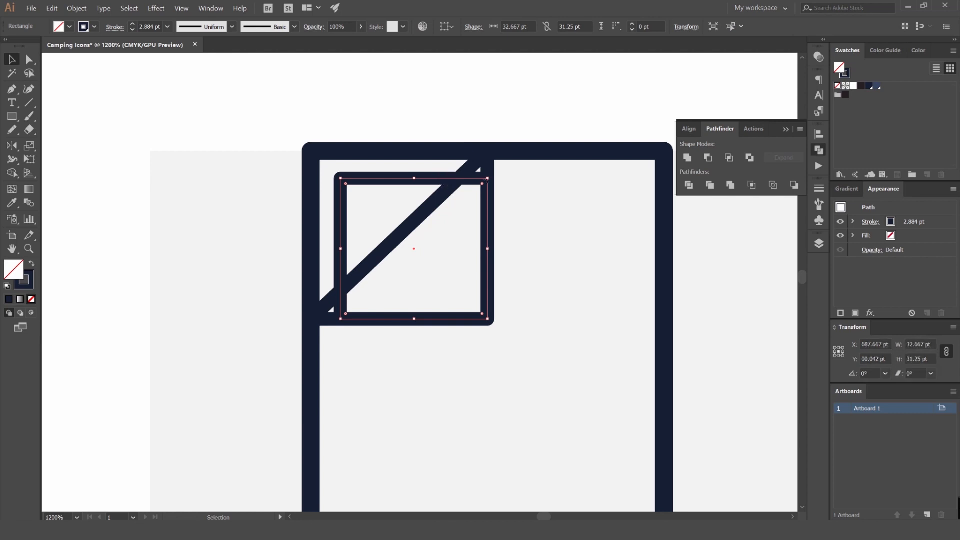
Fill the larger corner square with white.
left_click(505, 187)
left_click(432, 204)
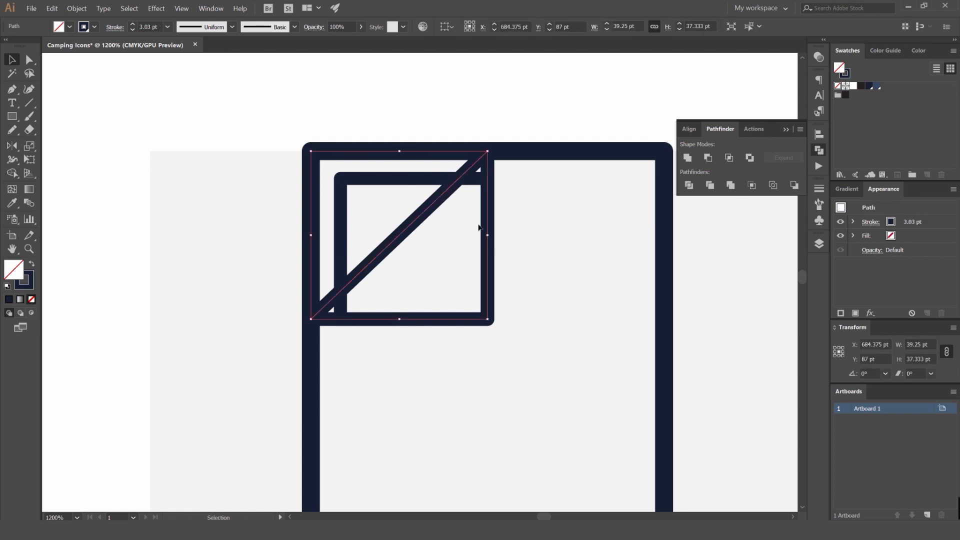
left_click(516, 207)
left_click(491, 202)
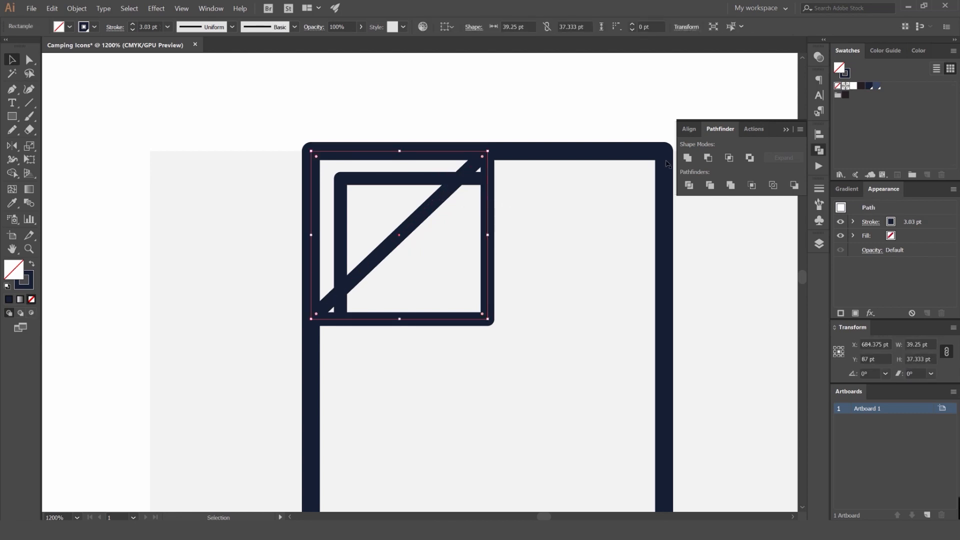
left_click(853, 87)
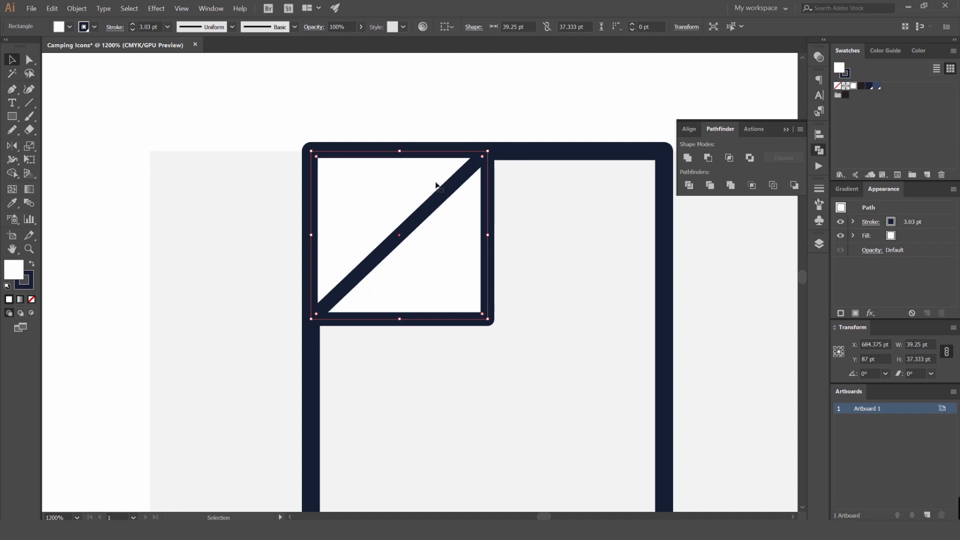
Lock the white corner square and bring the diagonal line in front of it.
key("a")
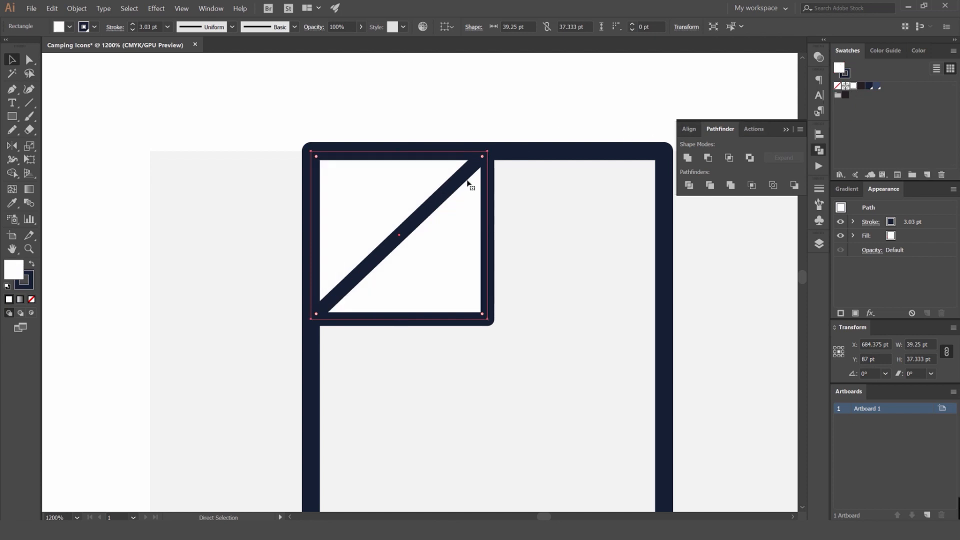
key("ctrl+shift+[")
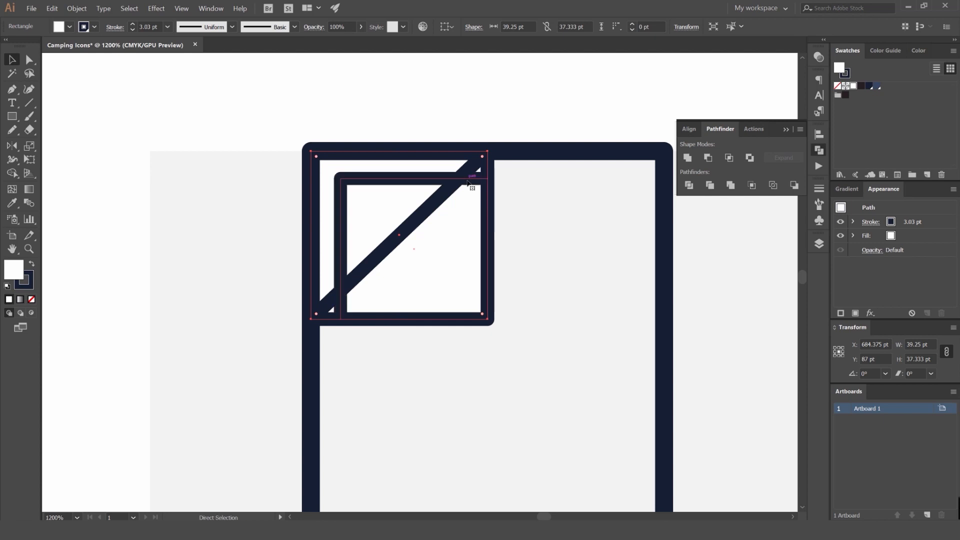
key("ctrl+z")
key("ctrl+2")
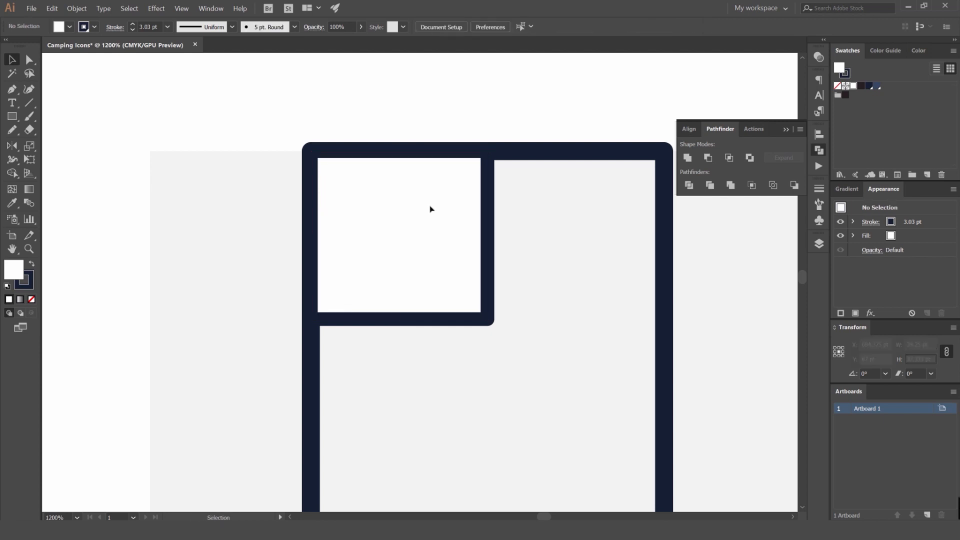
left_click(420, 207)
key("ctrl+shift+]")
left_click(410, 190)
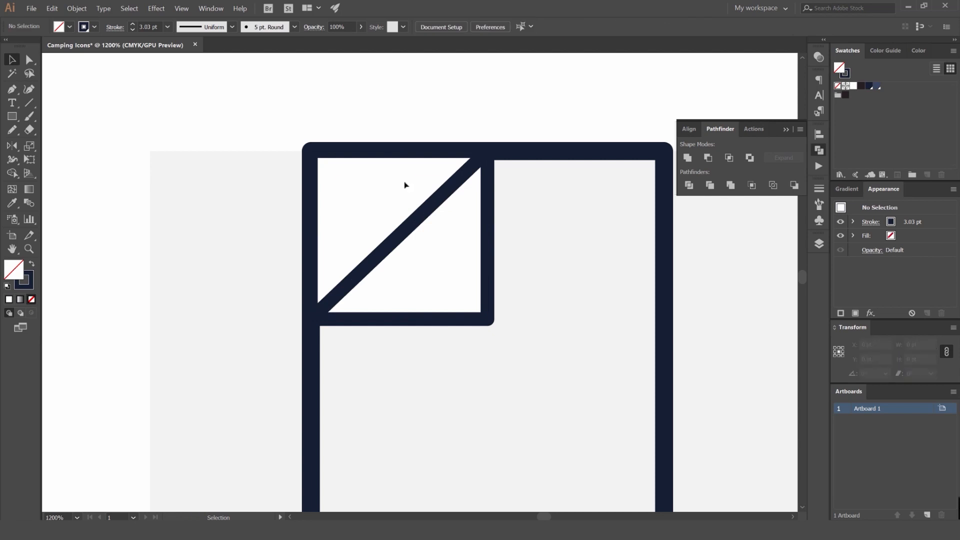
Isolate the inner rectangle and delete its lower-right anchor point, leaving only the upper and left edges.
left_click(401, 184)
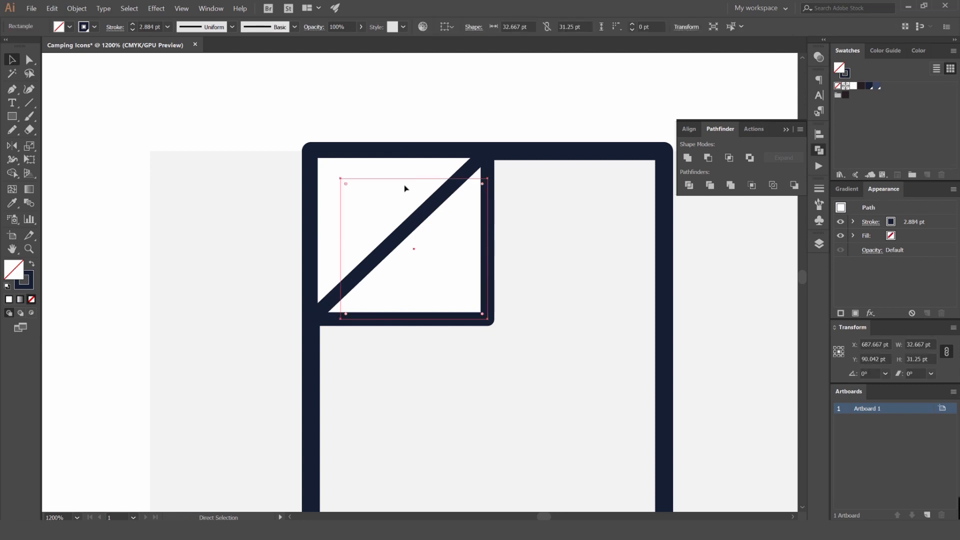
double_click(433, 182)
left_click(521, 183)
key("a")
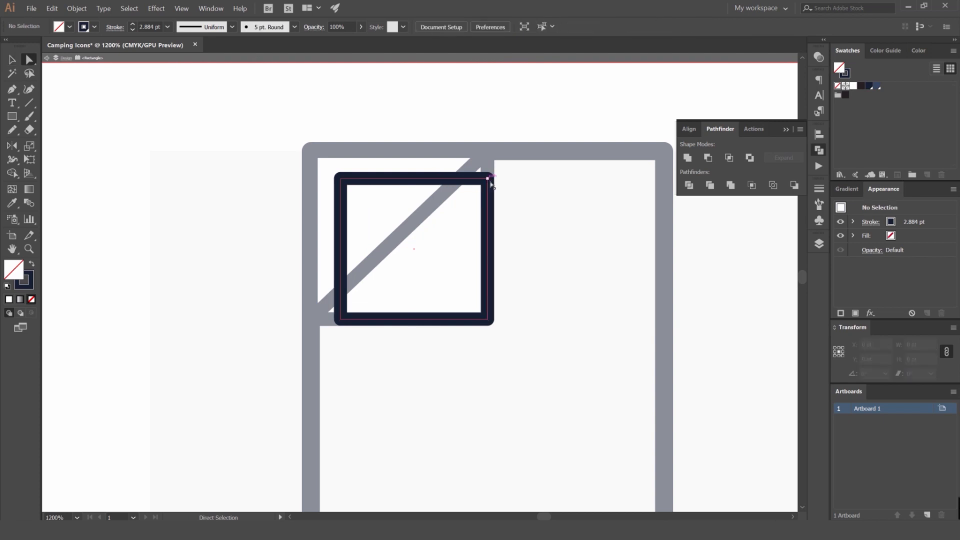
left_click(490, 318)
key("Delete")
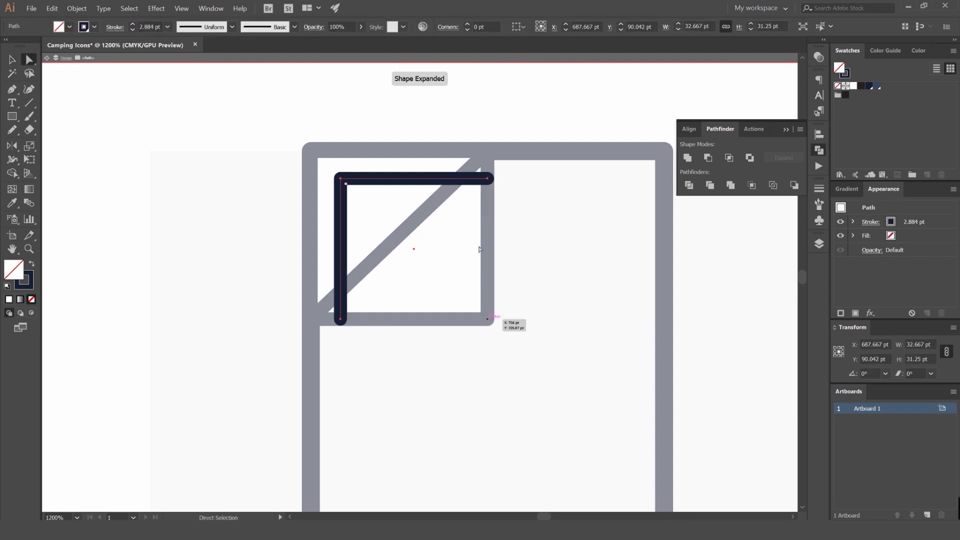
Shorten both open ends of the inner path so they meet the diagonal line, and leave isolation mode.
left_click_drag(493, 178, 458, 179)
left_click_drag(341, 319, 340, 289)
double_click(526, 268)
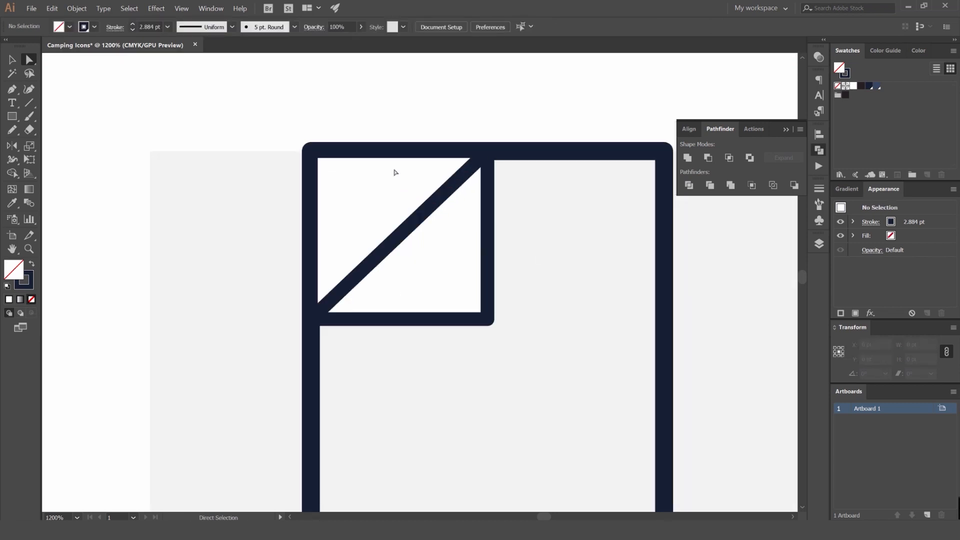
Select the trimmed inner path in outline view and bring it in front of the white square.
key("ctrl+y")
key("v")
left_click(385, 179)
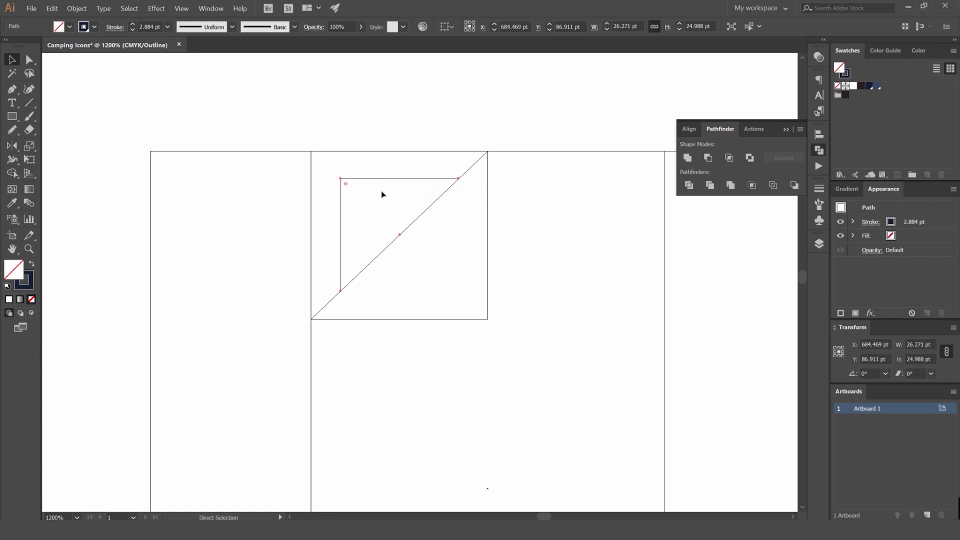
key("ctrl+y")
left_click(487, 116)
Set the stroke weight of the bag outline, the diagonal line and the inner path to 4 pt.
key("ctrl+0")
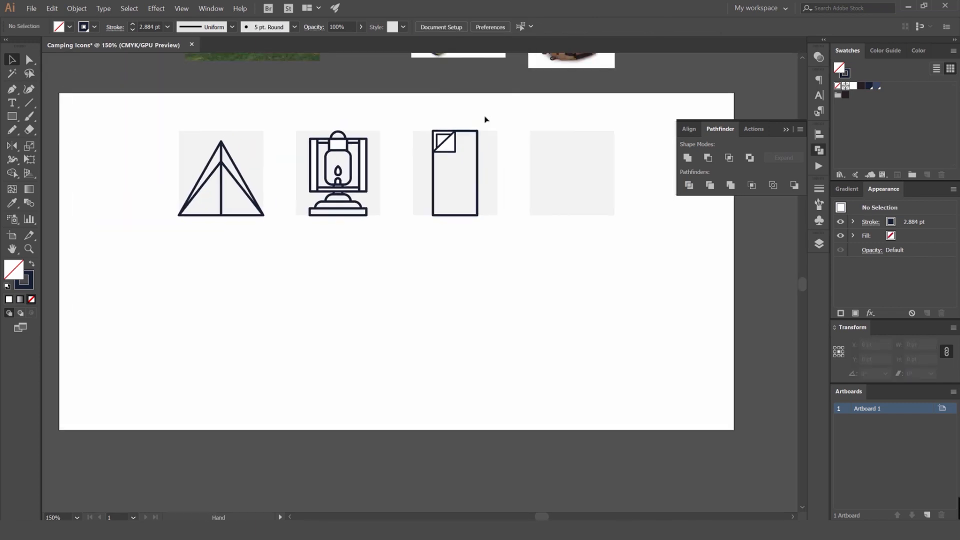
scroll(485, 119, "down", 1)
scroll(462, 129, "up", 9)
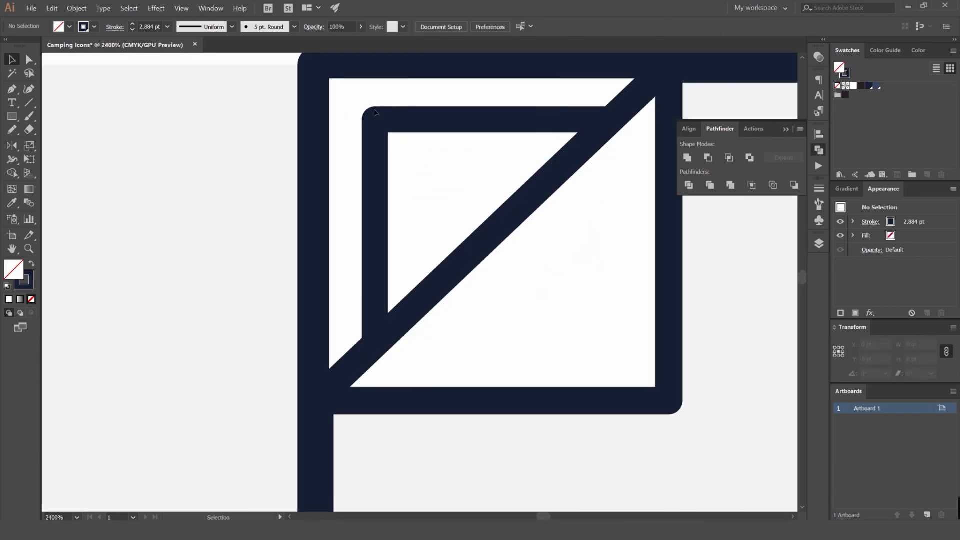
scroll(376, 113, "down", 4)
left_click(369, 193)
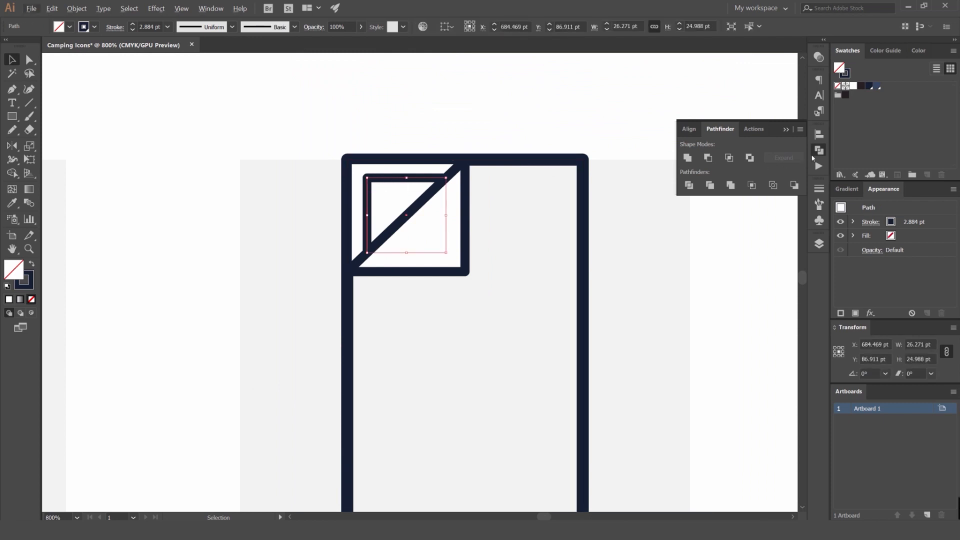
left_click(818, 189)
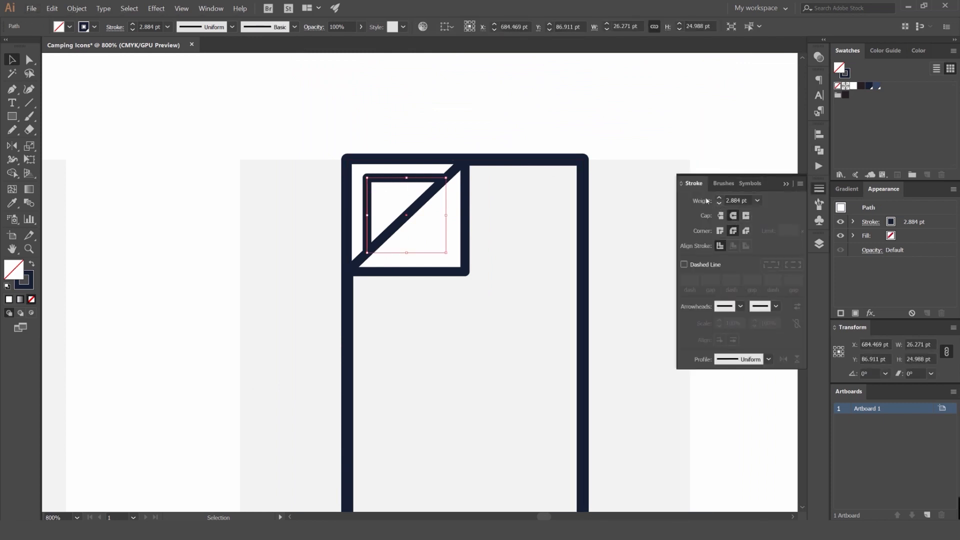
left_click_drag(615, 138, 431, 261)
type("4")
key("Return")
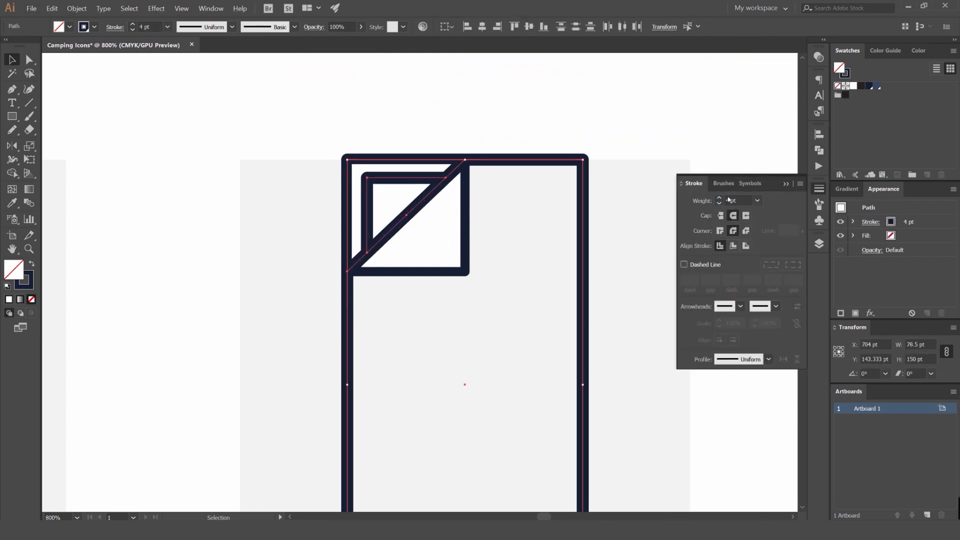
left_click(613, 133)
Set the stroke weight of the inner path in the folded corner to 2 pt.
scroll(615, 150, "down", 3)
scroll(636, 151, "up", 2)
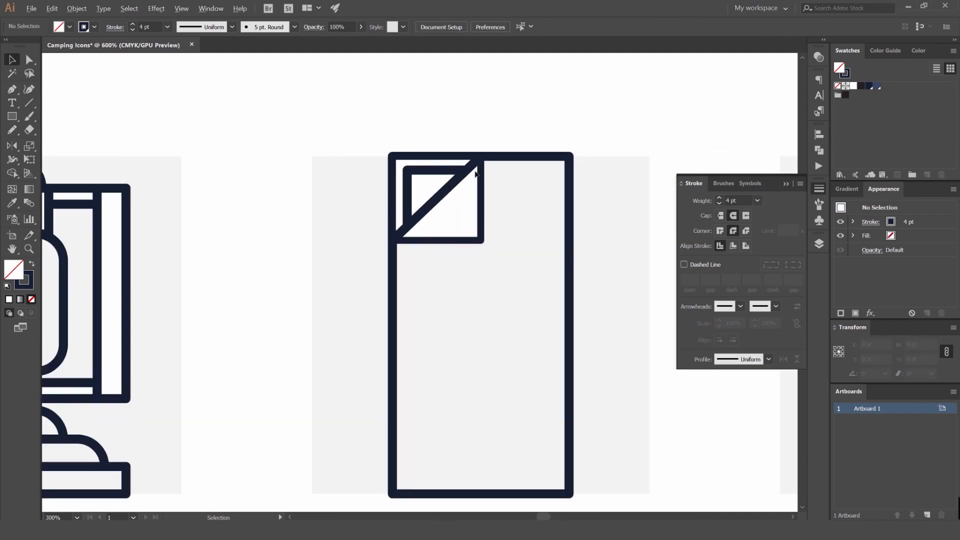
left_click(442, 193)
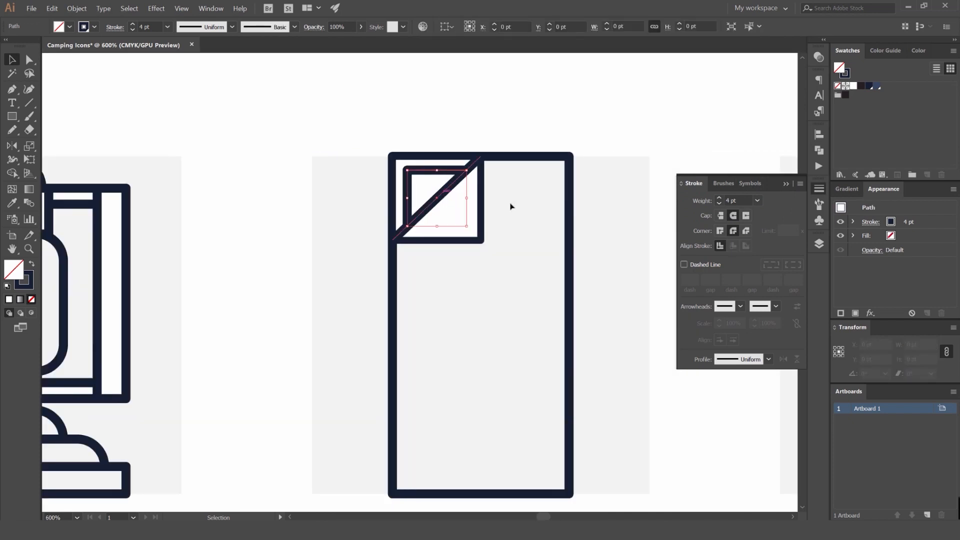
double_click(719, 204)
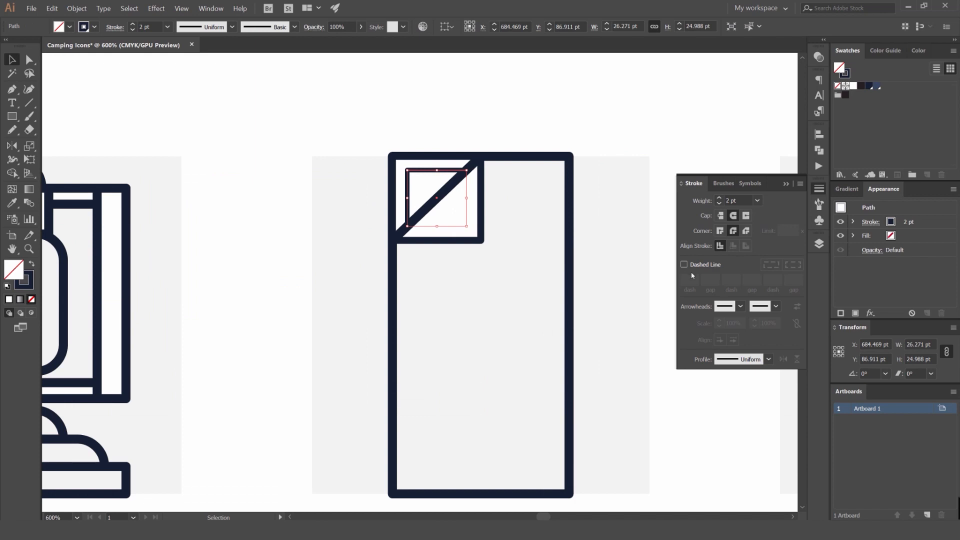
Give the inner path in the folded corner a dashed stroke with 3 pt dashes and 3 pt gaps.
left_click(683, 265)
scroll(441, 203, "up", 2)
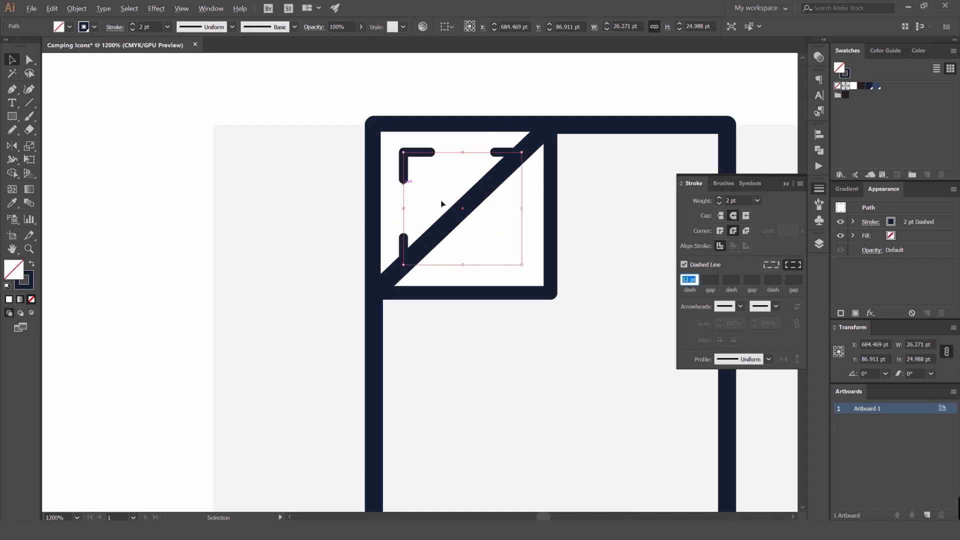
scroll(708, 280, "down", 1)
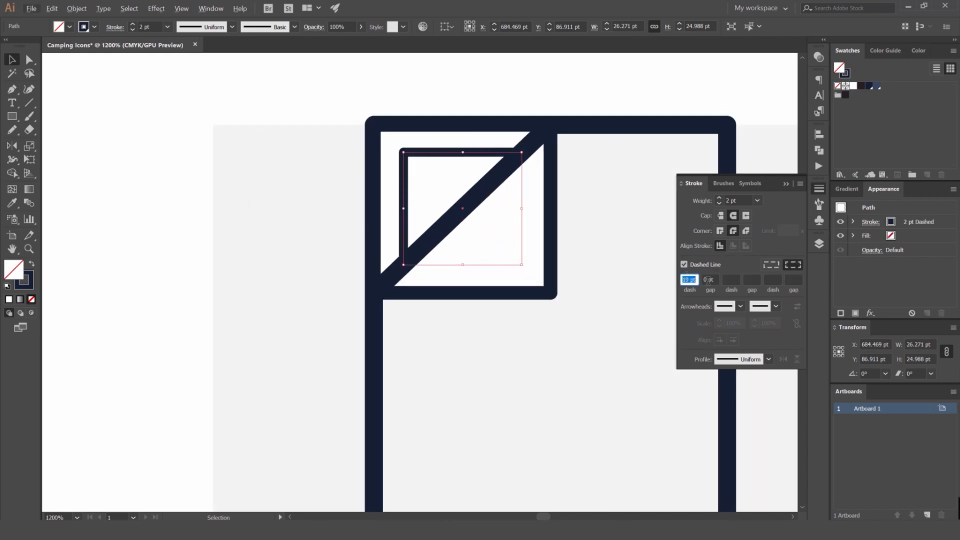
scroll(688, 281, "down", 1)
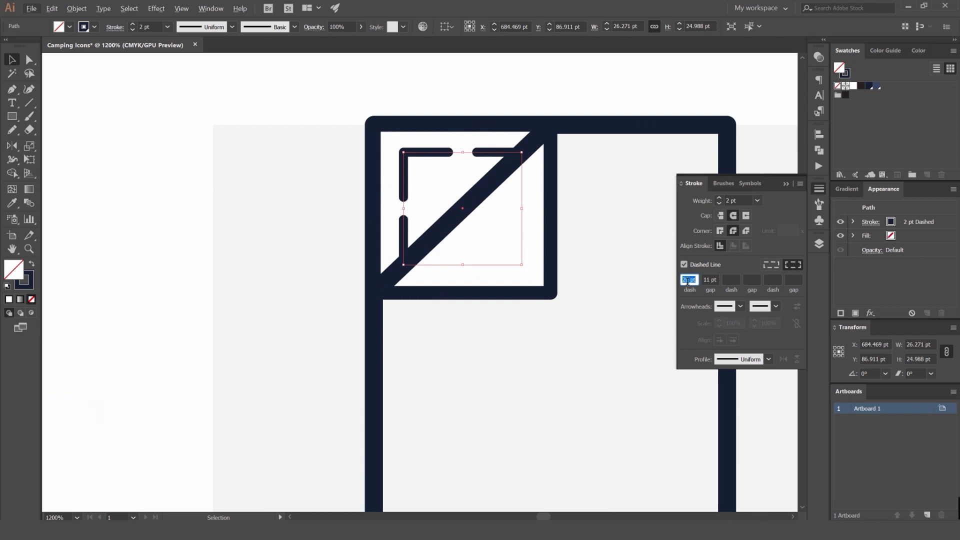
scroll(687, 281, "down", 2)
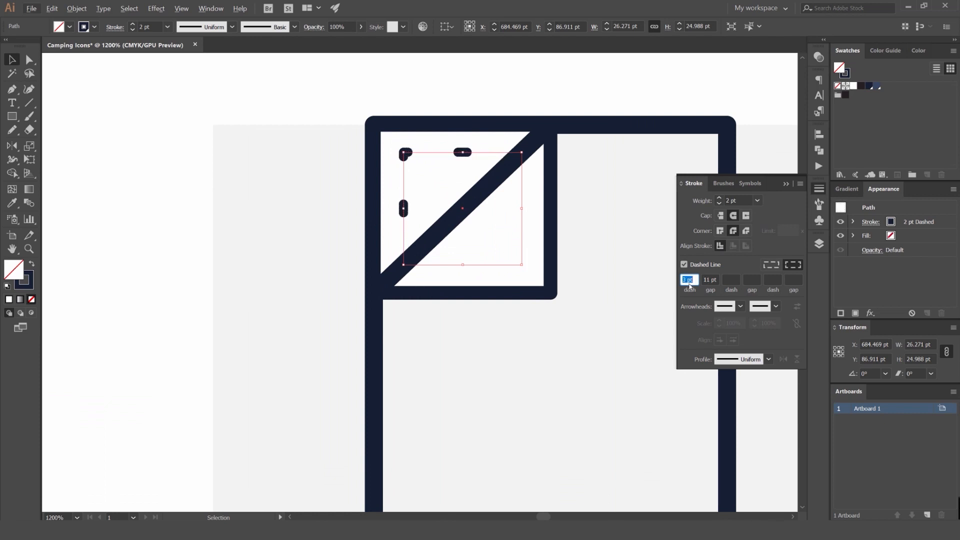
scroll(710, 278, "down", 10)
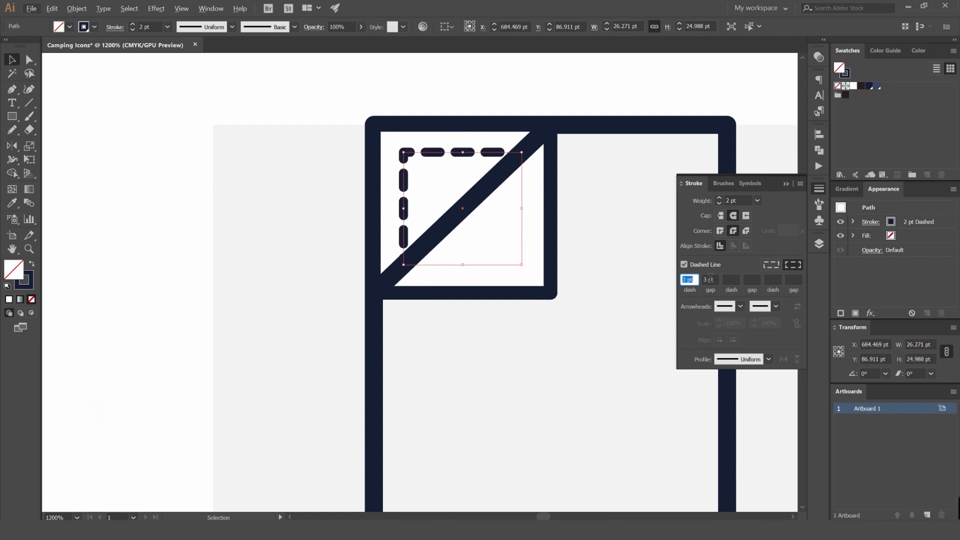
Reduce the dashed inner path's stroke weight to 1 pt and set its dash length to 2 pt.
left_click(720, 204)
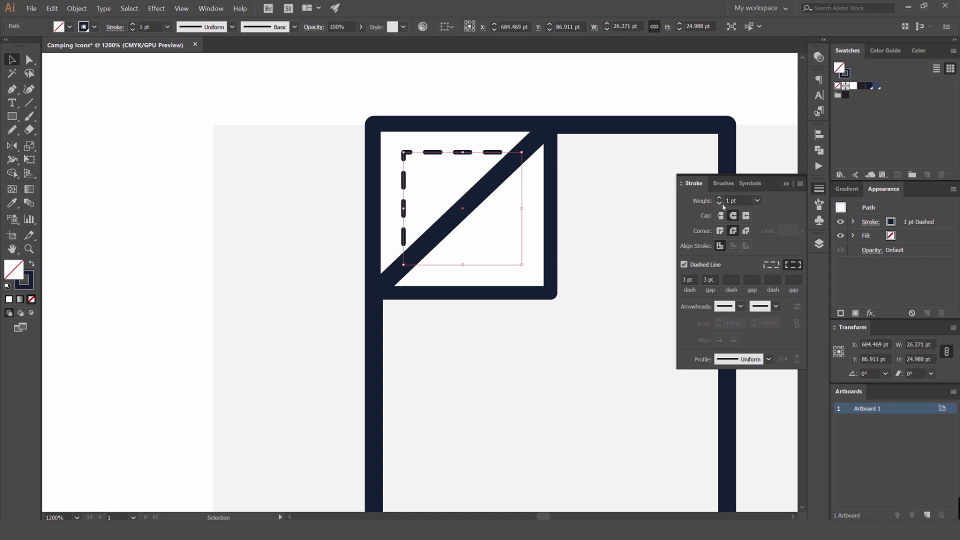
scroll(688, 279, "up", 1)
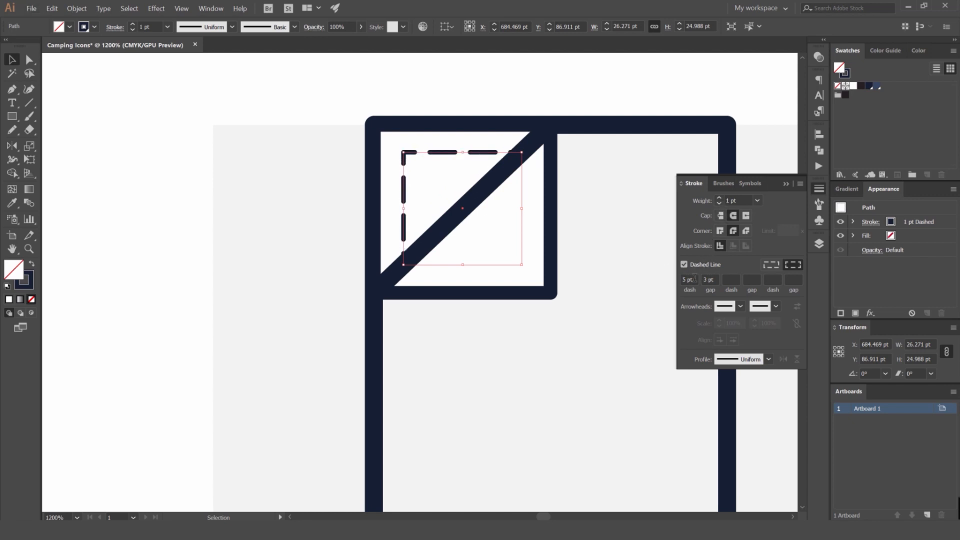
scroll(694, 279, "down", 3)
left_click(610, 173)
scroll(610, 173, "down", 5)
left_click_drag(652, 156, 514, 164)
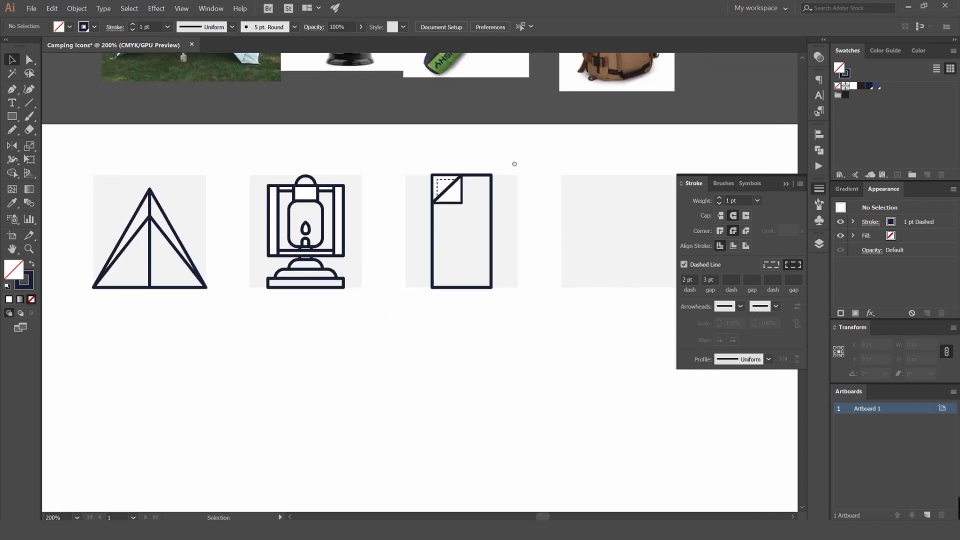
scroll(514, 164, "down", 2)
scroll(434, 185, "up", 8)
Set the inner path's stroke to 4 pt and make it solid by sampling the bag outline with the Eyedropper.
left_click(434, 181)
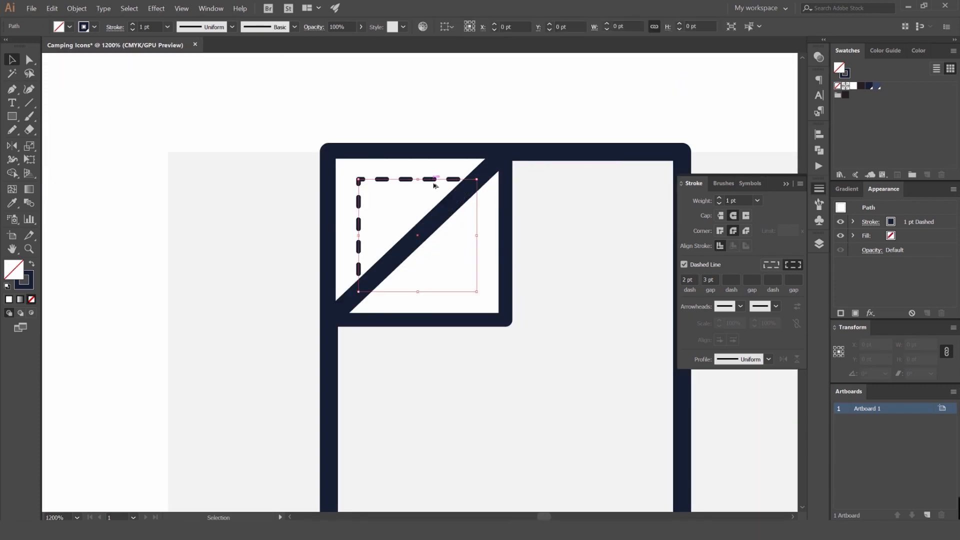
scroll(600, 194, "down", 2)
type("4")
key("Return")
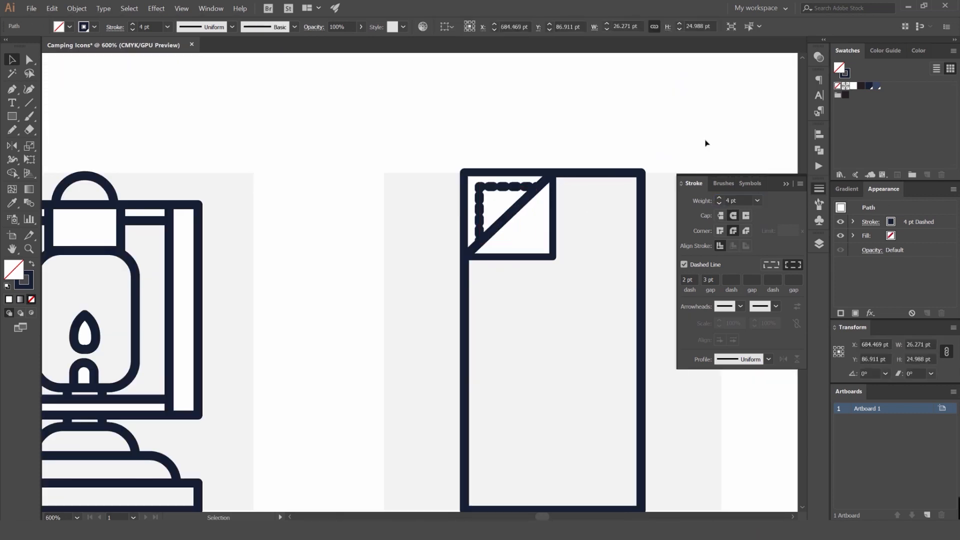
scroll(545, 188, "up", 1)
left_click(558, 174)
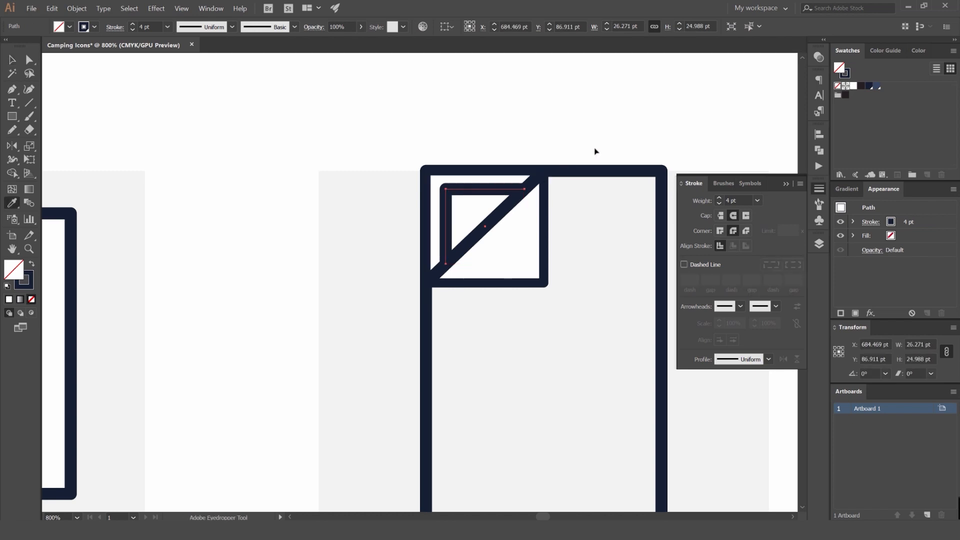
key("v")
left_click(602, 150)
Hide the stroke settings and clear the selection.
scroll(603, 149, "down", 2)
key("ctrl+a")
left_click(786, 183)
left_click(768, 163)
scroll(589, 144, "down", 2)
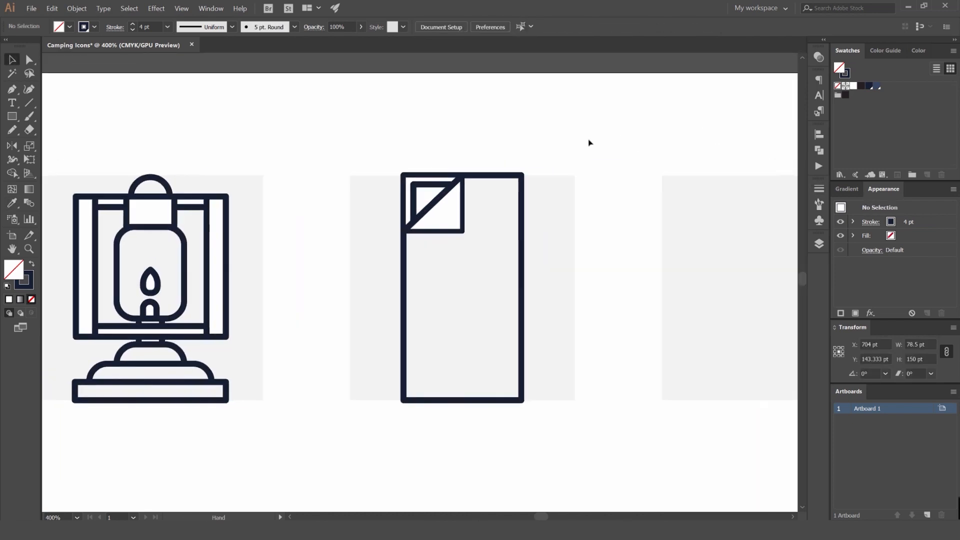
Draw a horizontal Pen tool line about 78.5 pt long across the sleeping bag, just below the folded corner.
left_click_drag(625, 153, 577, 206)
scroll(509, 248, "up", 2)
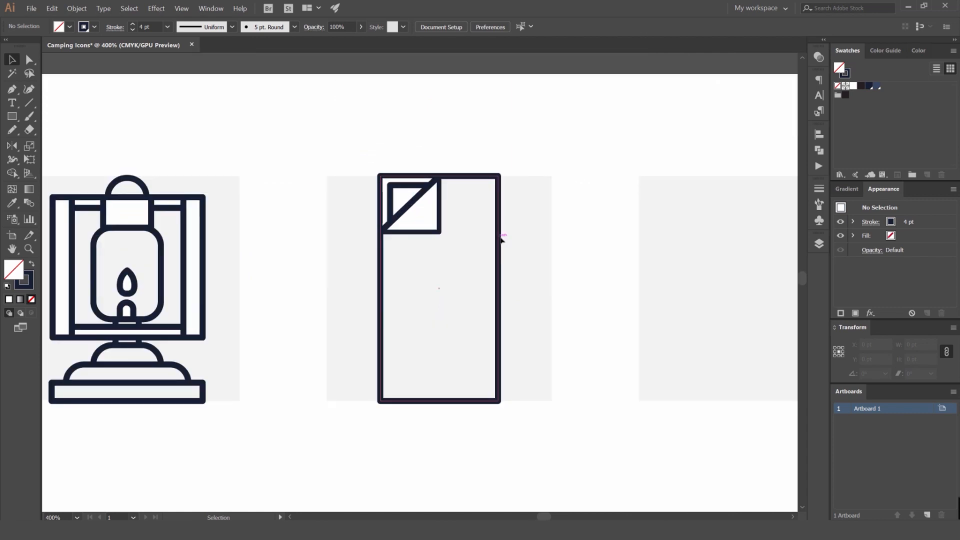
scroll(500, 240, "down", 2)
key("p")
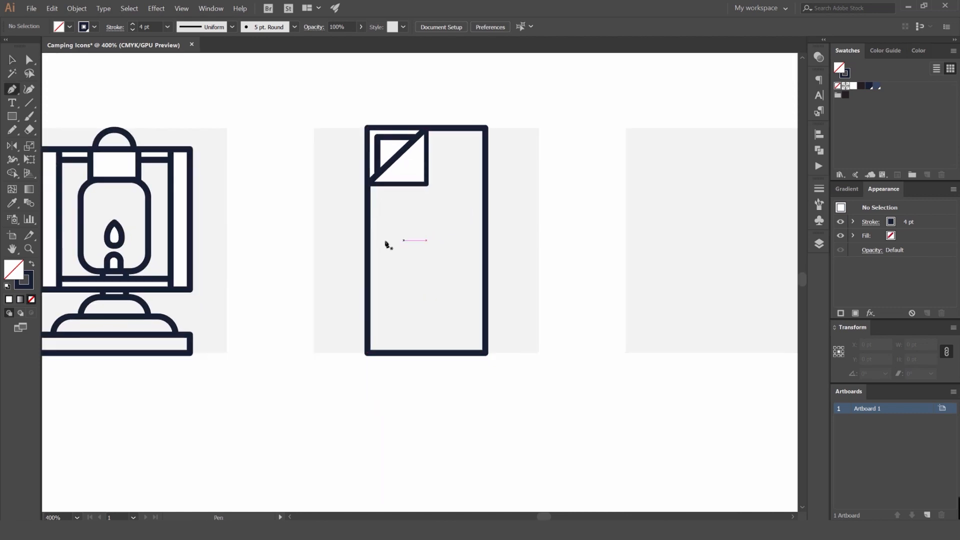
left_click(370, 211)
left_click(486, 211)
left_click(426, 217, "ctrl")
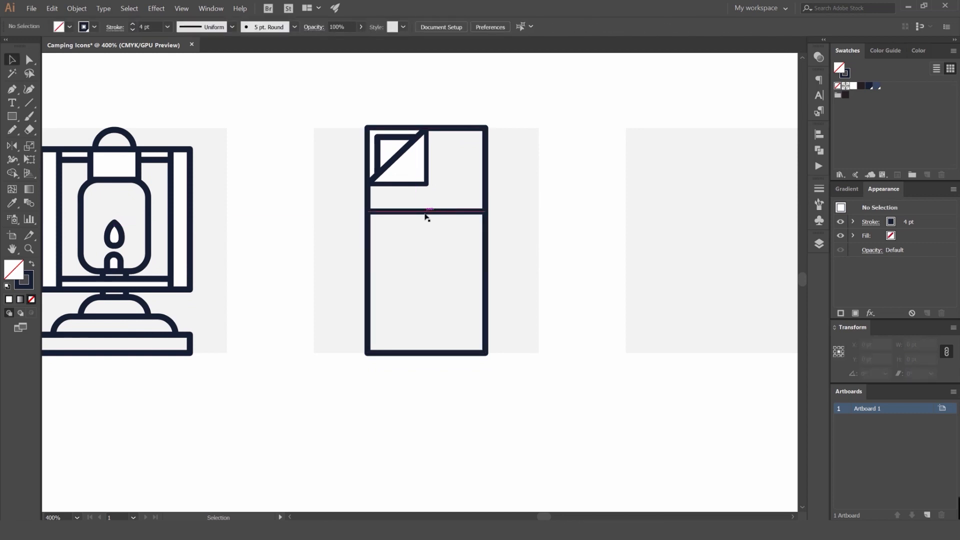
Duplicate the horizontal line twice down the bag at equal spacing.
scroll(426, 216, "up", 2)
left_click_drag(442, 210, 469, 412)
scroll(534, 278, "down", 2)
Move the three horizontal lines down together until the lowest one sits on the bag's bottom edge.
left_click(508, 241)
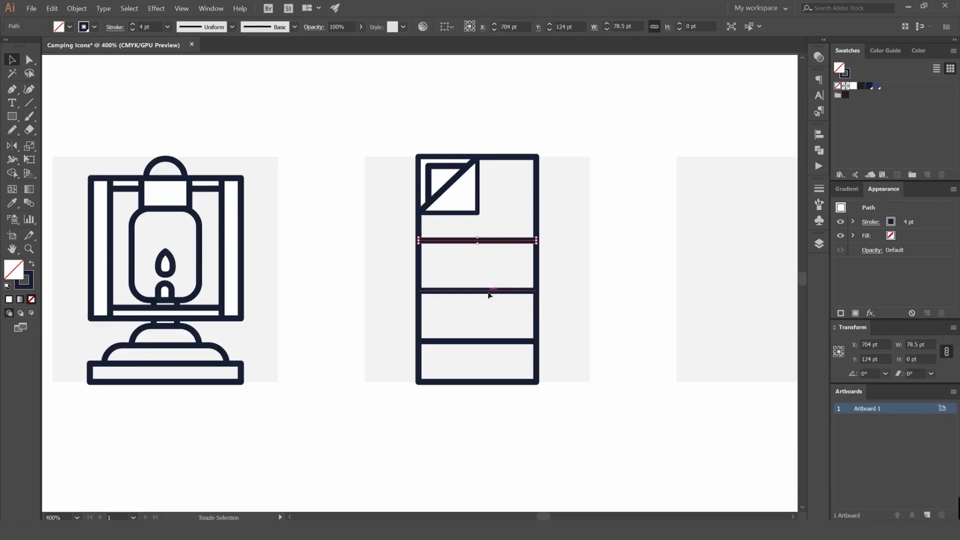
left_click(491, 292, "shift")
left_click_drag(490, 344, 497, 392)
scroll(492, 382, "up", 3)
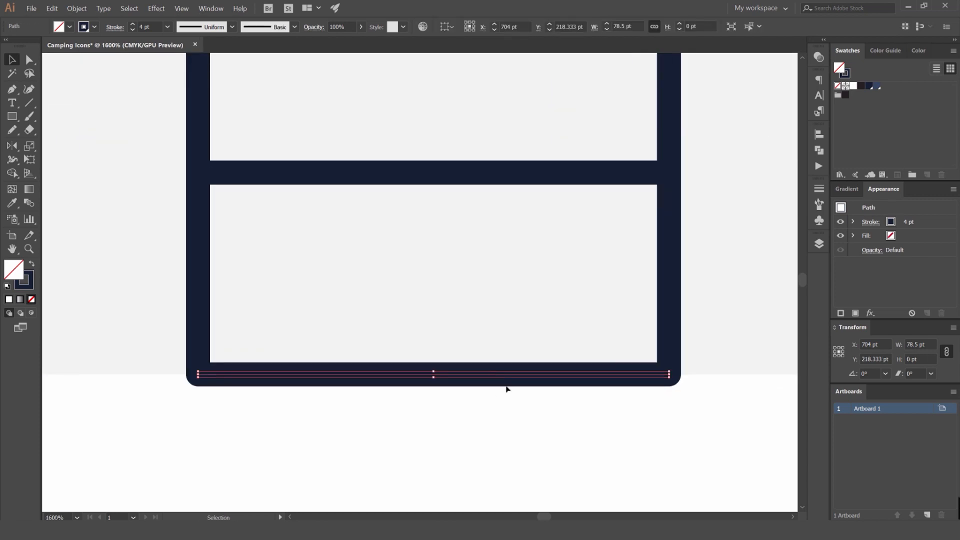
left_click(507, 389)
scroll(544, 289, "down", 3)
Copy the upper remaining line upward on the bag, keeping the same spacing as the lines below.
left_click_drag(513, 255, 499, 295)
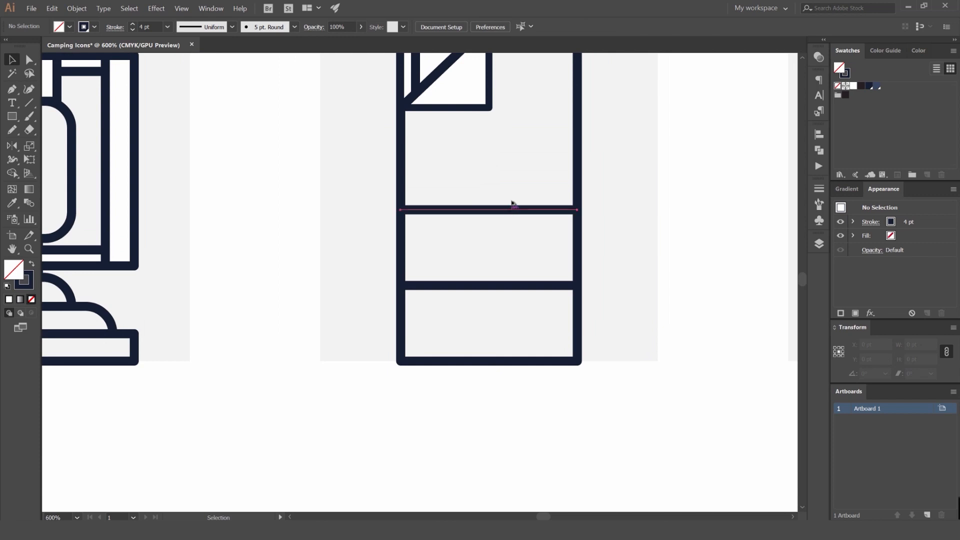
left_click_drag(511, 202, 512, 159)
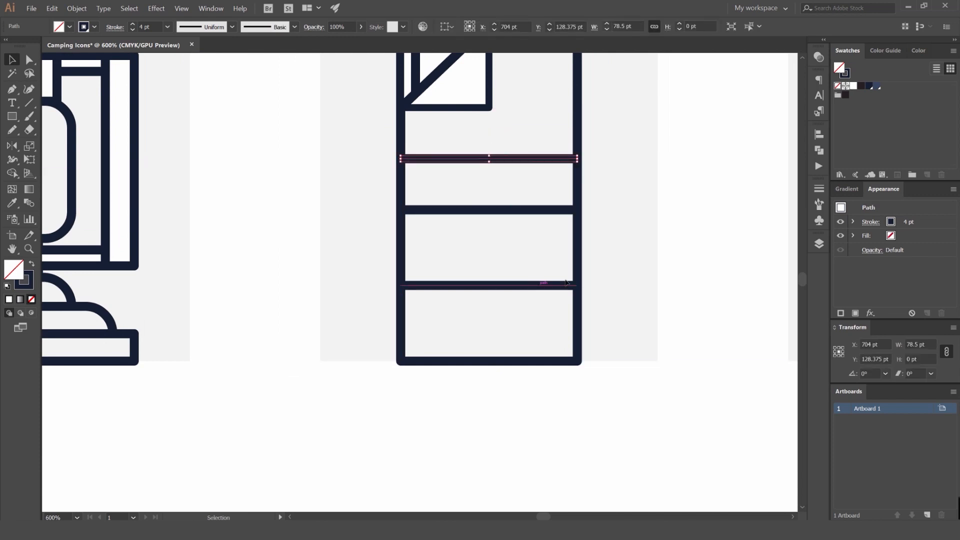
left_click(673, 169)
left_click_drag(644, 201, 582, 313)
left_click_drag(483, 273, 479, 246)
left_click(620, 241)
scroll(620, 241, "down", 2)
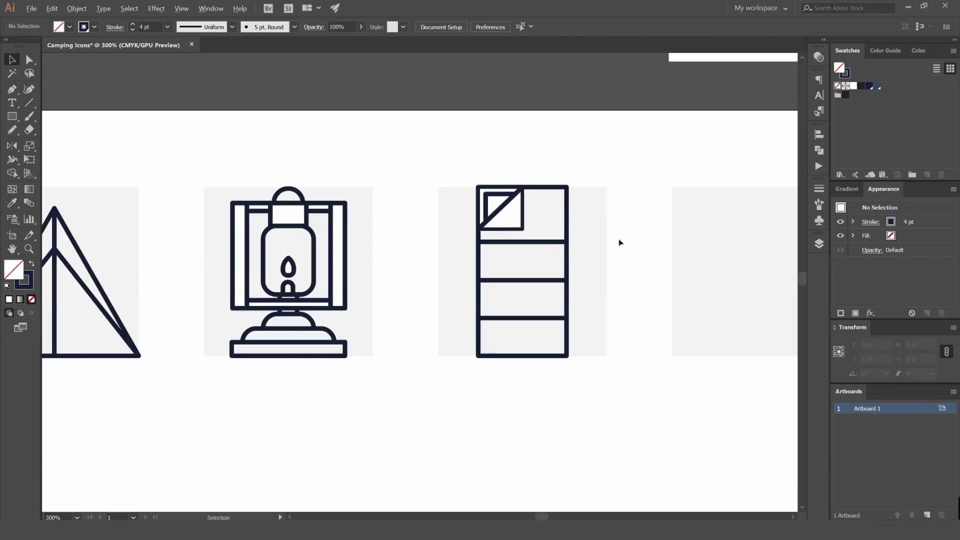
Add one more evenly spaced copy of the horizontal line near the bag's top, crossing the folded corner.
left_click_drag(619, 222, 587, 243)
scroll(516, 264, "up", 2)
left_click_drag(516, 264, 508, 188)
left_click(644, 192)
scroll(643, 191, "down", 3)
scroll(650, 192, "up", 2)
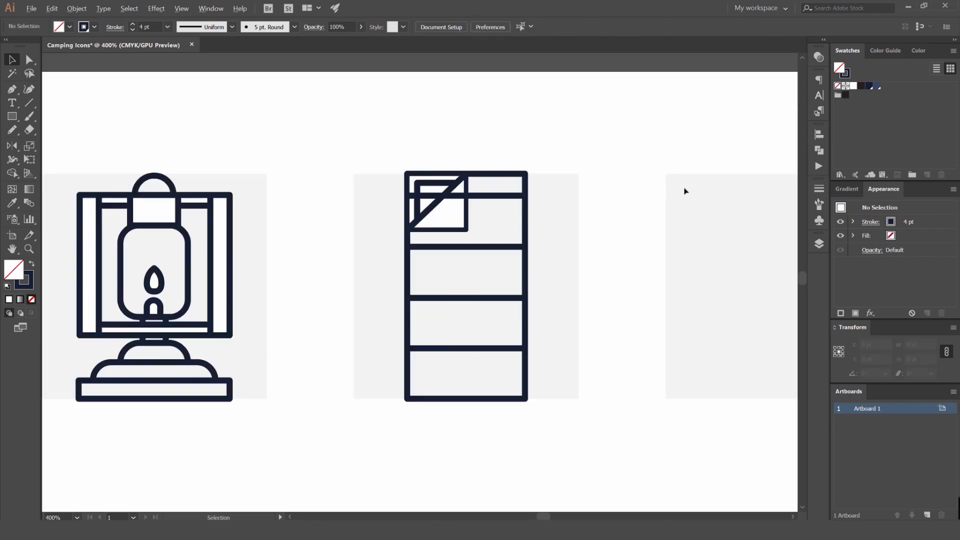
Send the topmost horizontal line behind the folded corner square.
left_click(496, 193)
key("Delete")
scroll(591, 190, "down", 2)
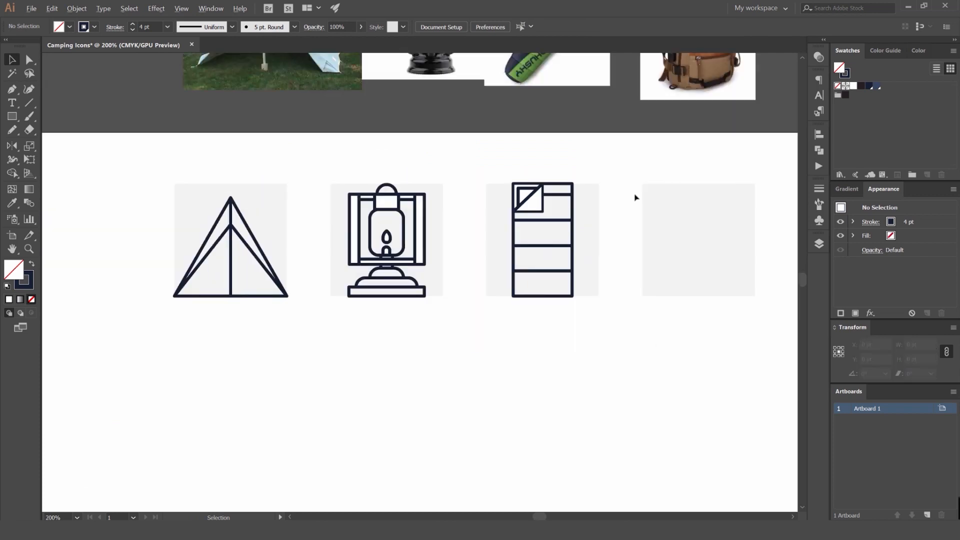
scroll(635, 197, "down", 2)
scroll(547, 227, "up", 3)
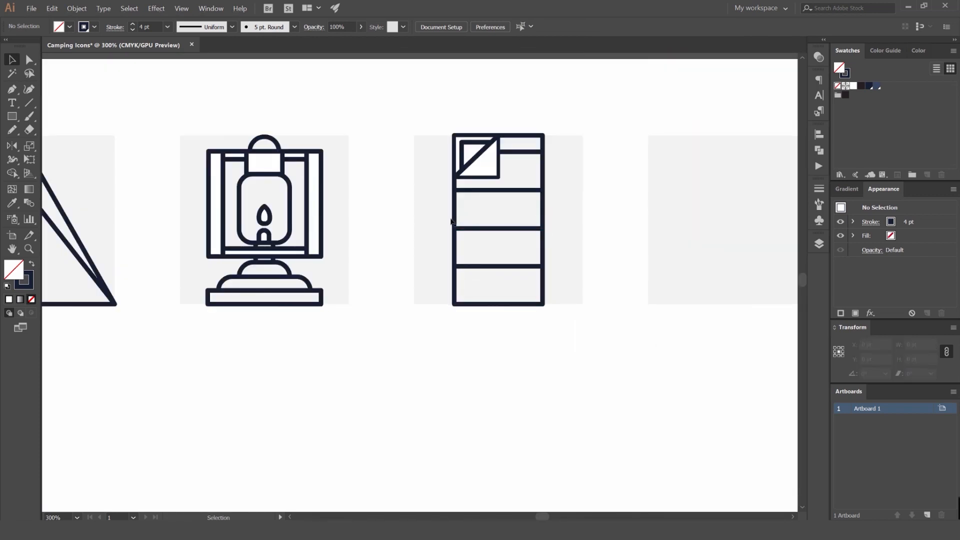
Draw a white-filled circle about 7.6 pt wide, centred where the middle line meets the bag's left edge.
scroll(450, 221, "up", 6)
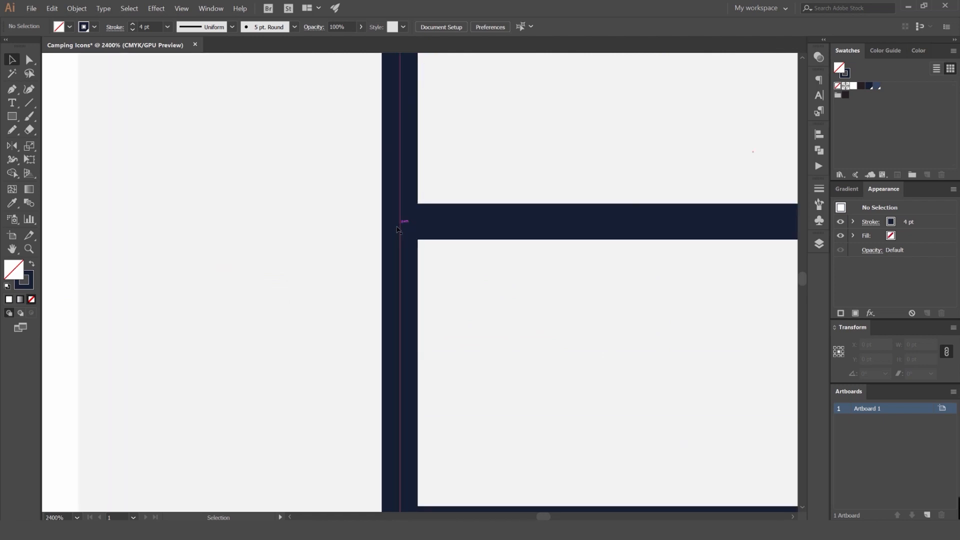
left_click_drag(407, 227, 440, 240)
left_click(853, 87)
key("v")
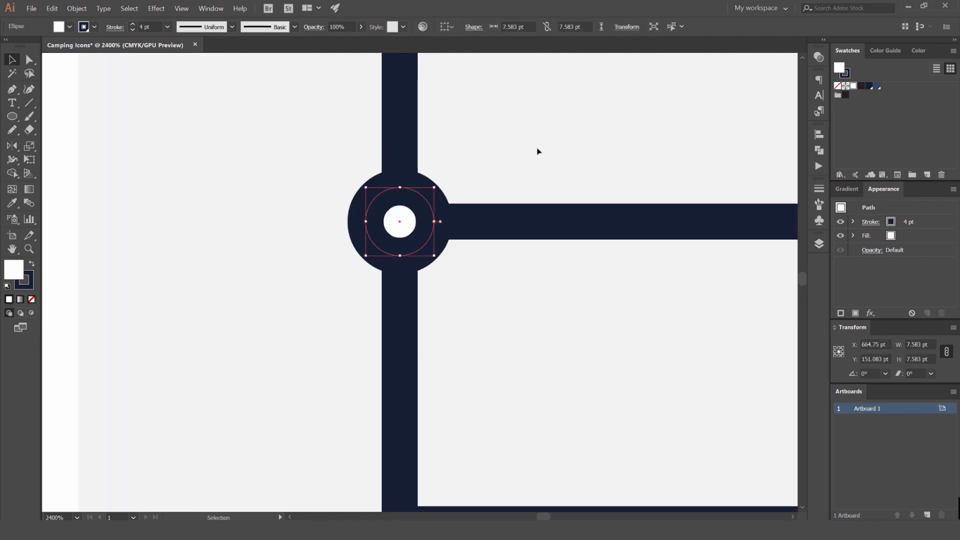
Try to shift the circle left of the bag's edge, and undo the move.
left_click(538, 151)
left_click_drag(424, 197, 396, 197)
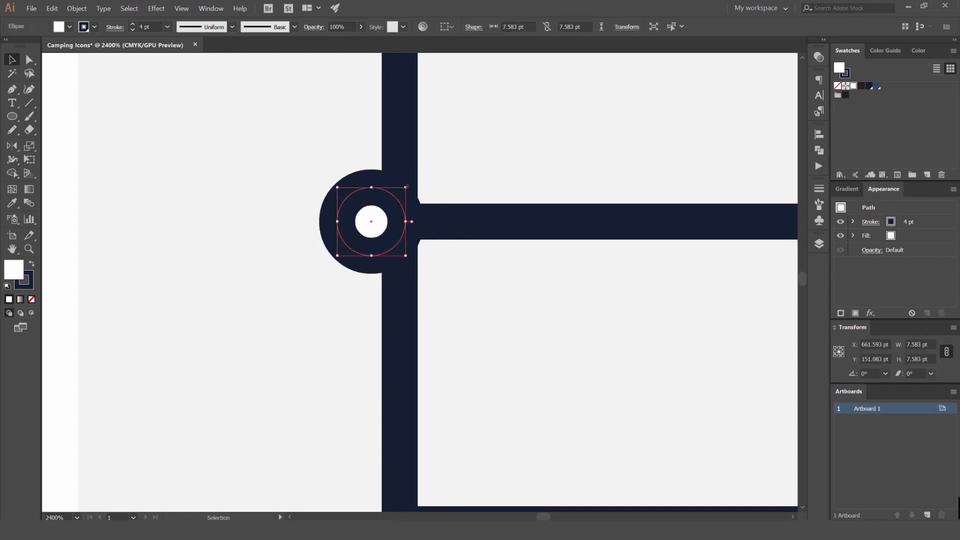
key("ctrl+z")
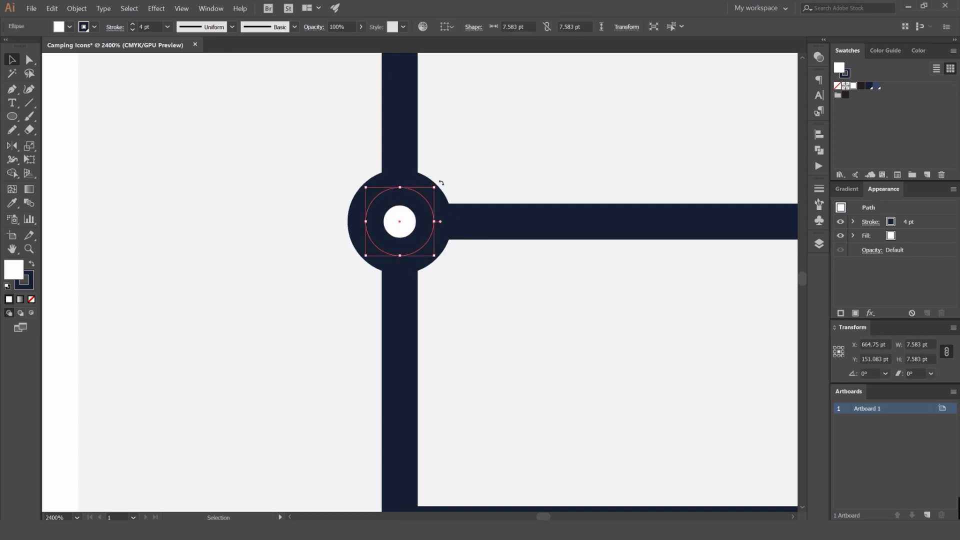
Reduce the circle's stroke weight to 0.5 pt and finally remove the stroke altogether.
left_click(133, 30)
left_click(133, 30)
left_click(134, 30)
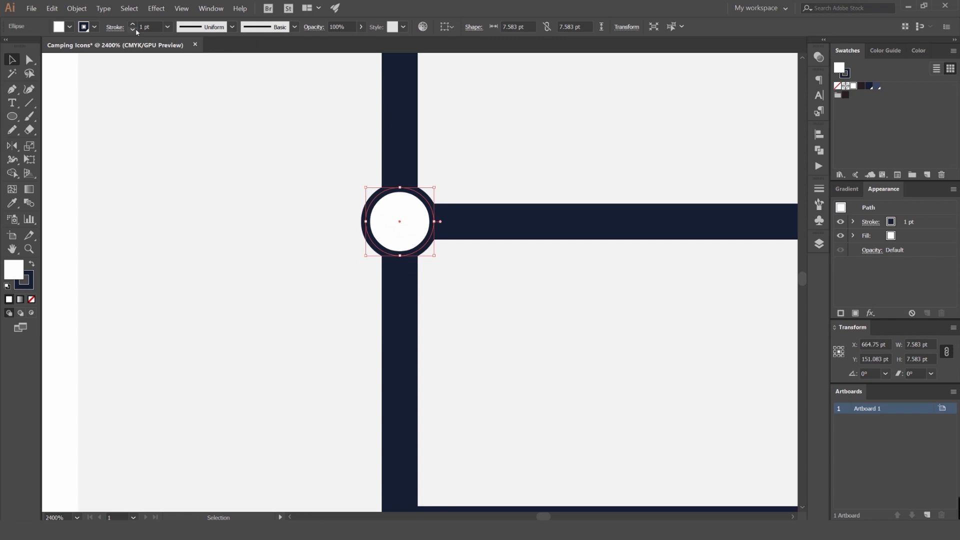
left_click(134, 30)
left_click(134, 30)
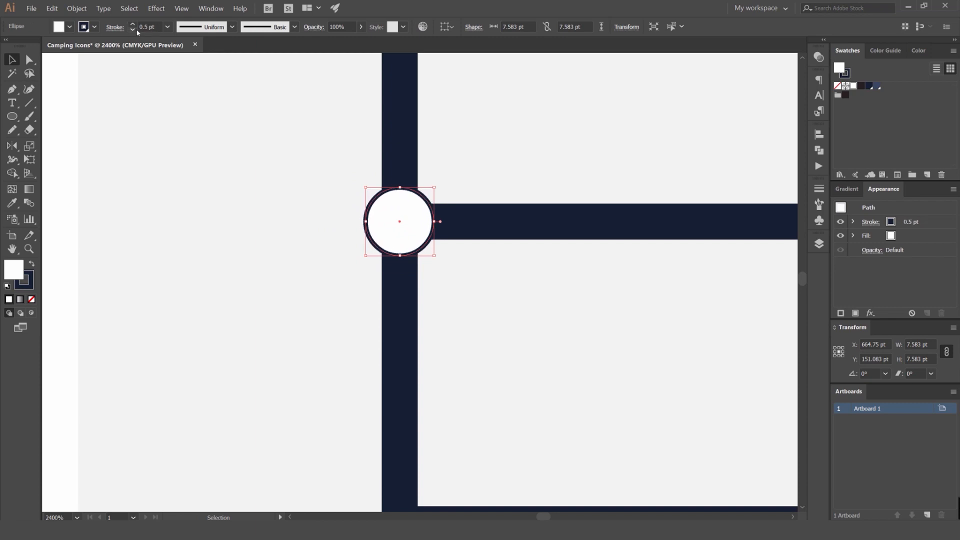
key("x")
key("slash")
left_click(545, 161)
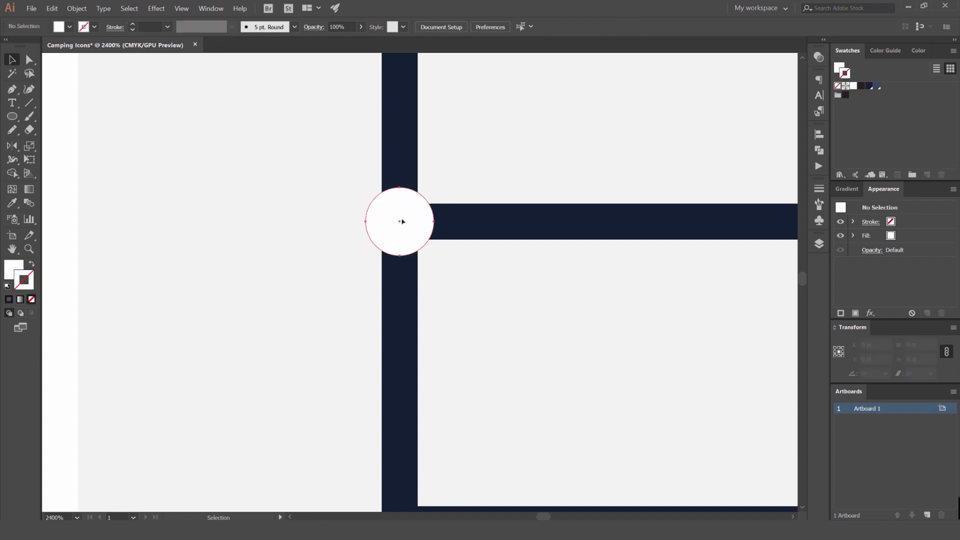
Move the white circle slightly left and recolour it with the background square's light grey using the Eyedropper.
left_click_drag(400, 221, 386, 222)
left_click(497, 188)
key("ctrl+0")
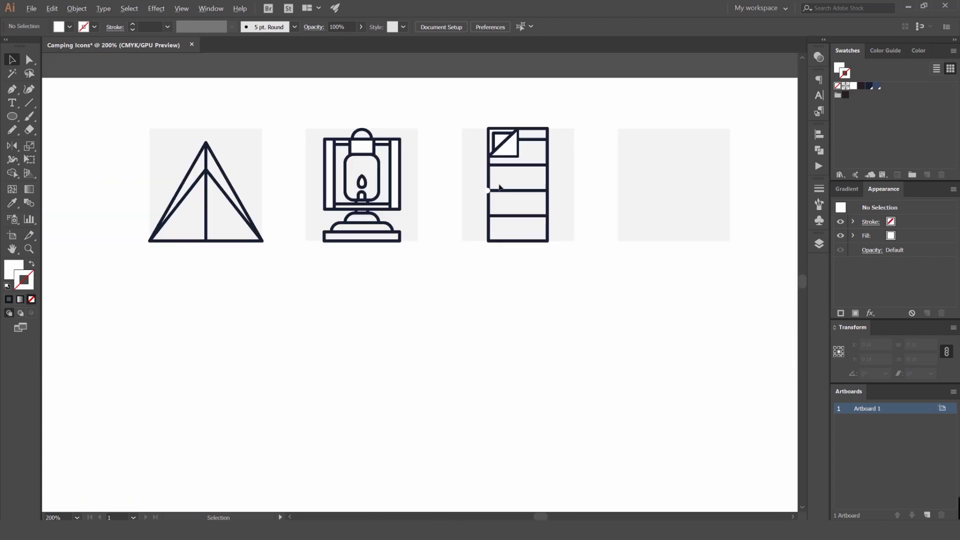
left_click(489, 191)
key("i")
left_click(464, 178)
key("v")
left_click(615, 171)
Shift the grey circle horizontally over the bag's left edge to adjust the notch it cuts.
scroll(515, 186, "up", 4)
scroll(406, 196, "up", 2)
left_click_drag(393, 207, 358, 207)
left_click_drag(369, 207, 401, 206)
left_click(483, 180)
scroll(484, 180, "down", 6)
left_click_drag(542, 152, 490, 191)
scroll(428, 221, "up", 1)
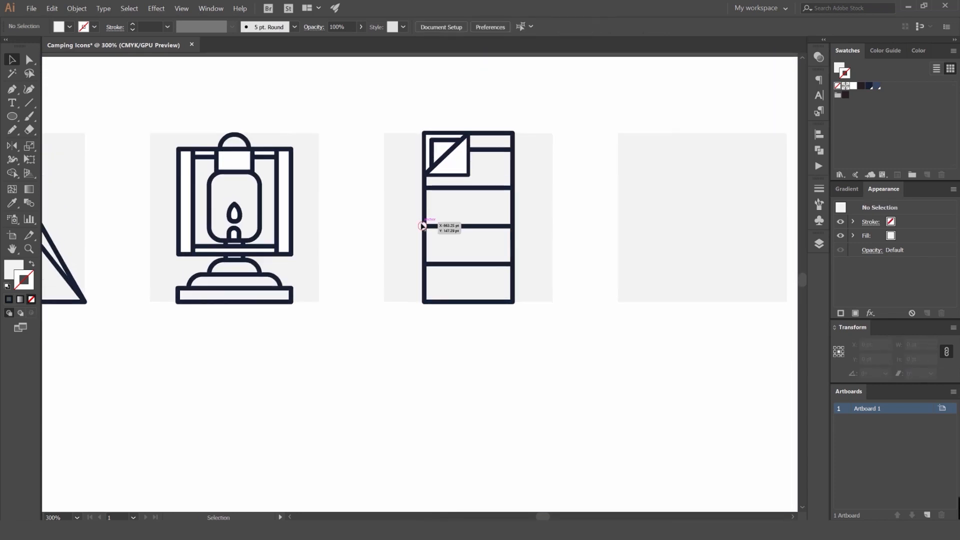
Move the grey circle off the bag's left edge and delete it.
scroll(423, 226, "up", 5)
left_click_drag(417, 230, 394, 230)
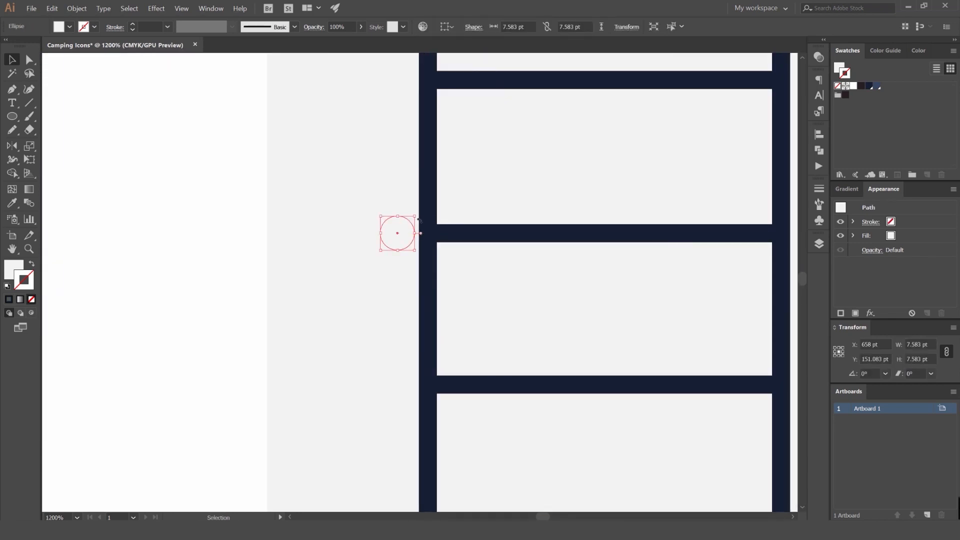
key("Delete")
scroll(443, 260, "down", 5)
Round the bag outline's two bottom corners fully so the sleeping bag ends in a semicircle.
left_click_drag(582, 234, 543, 242)
scroll(396, 302, "up", 4)
key("a")
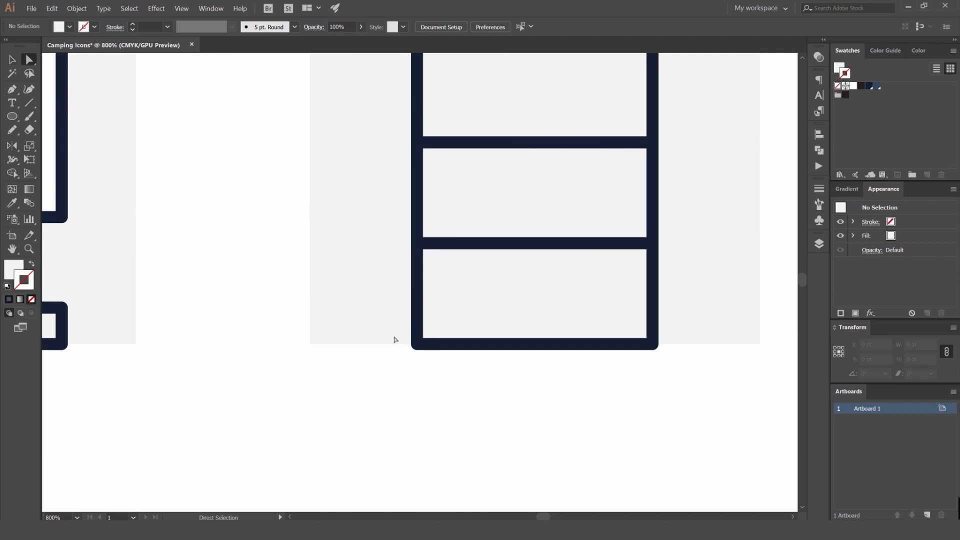
left_click_drag(394, 340, 632, 143)
left_click(696, 177)
scroll(695, 176, "down", 2)
left_click_drag(700, 148, 613, 285)
scroll(613, 282, "down", 2)
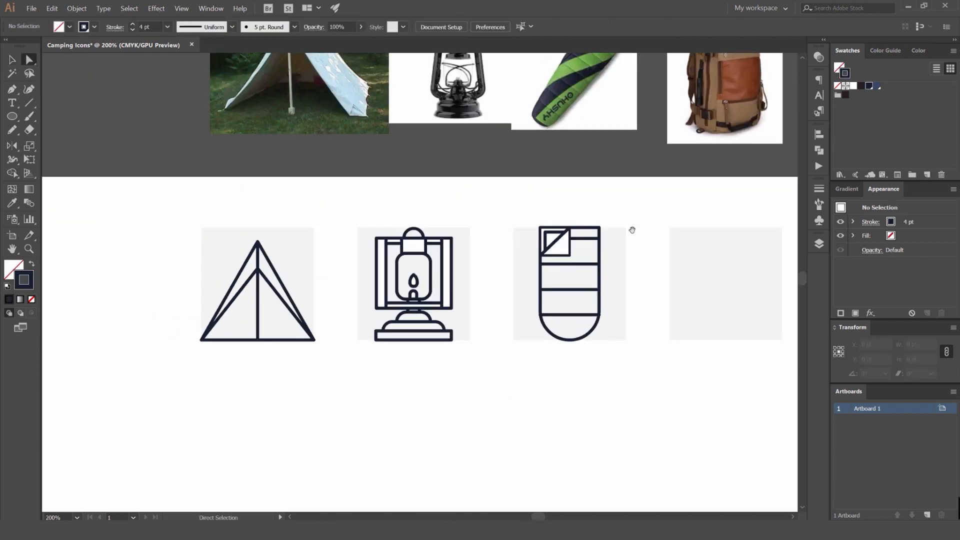
Compare the sleeping bag icon with its reference photo and the other camping icons, checking how its seams meet the outline.
left_click_drag(631, 229, 584, 218)
scroll(501, 146, "up", 1)
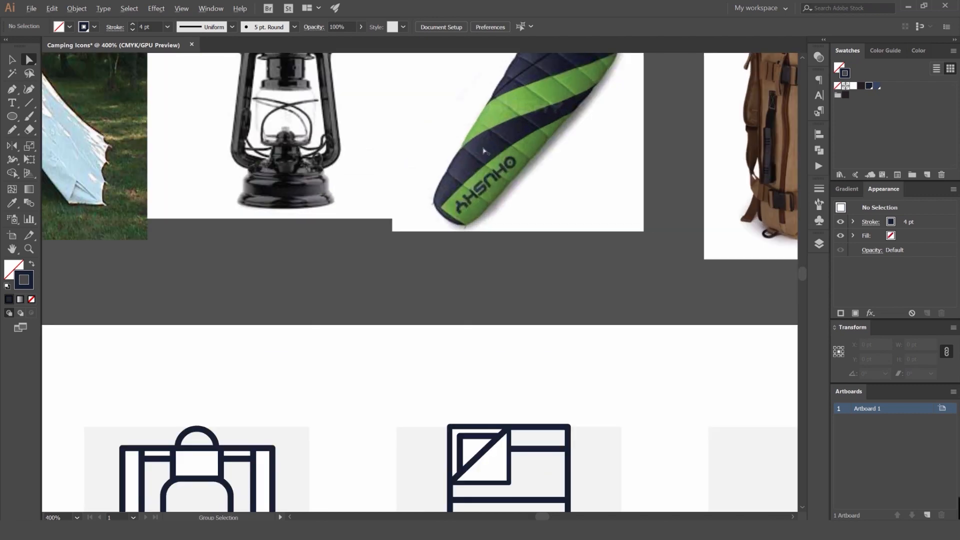
scroll(484, 151, "down", 1)
scroll(488, 300, "down", 2)
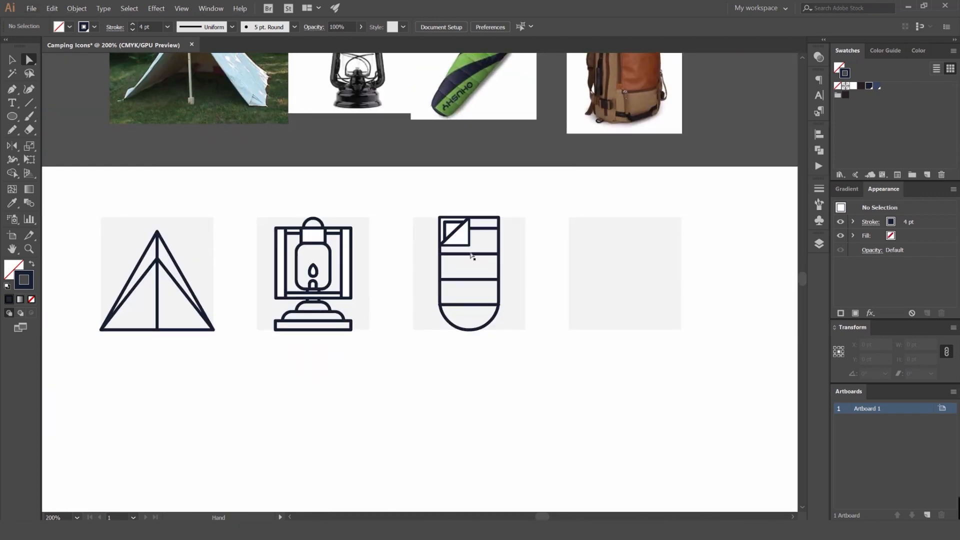
scroll(480, 240, "up", 3)
scroll(482, 191, "up", 2)
scroll(485, 240, "down", 2)
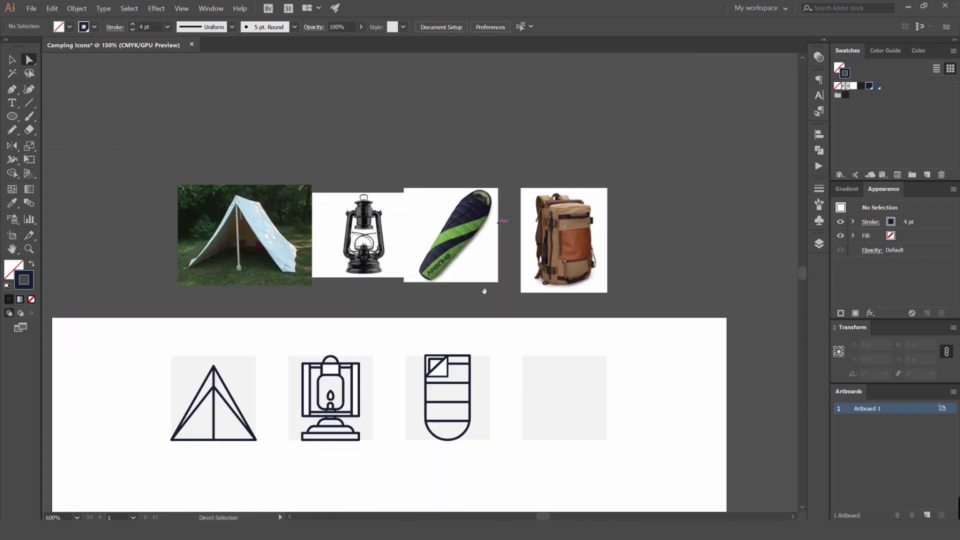
scroll(486, 290, "down", 2)
scroll(430, 270, "up", 1)
scroll(440, 393, "up", 2)
Pull the right end of the sleeping bag's lowest seam slightly inward so it stays within the rounded outline.
key("v")
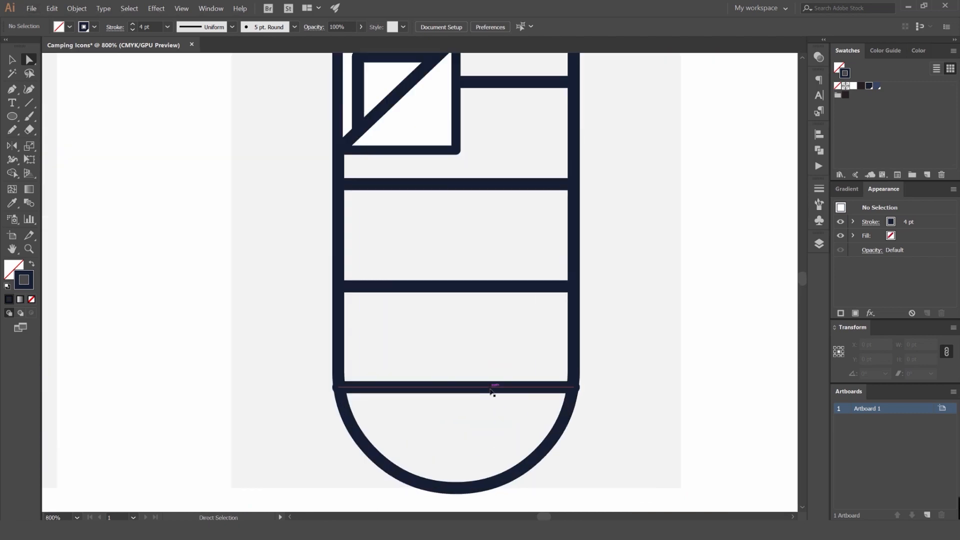
left_click(494, 389)
scroll(574, 393, "up", 2)
scroll(562, 387, "up", 2)
left_click_drag(549, 374, 544, 373)
scroll(544, 374, "down", 4)
scroll(493, 333, "up", 3)
Move the left anchor of the sleeping bag's lowest seam slightly inward so its cap no longer pokes outside the outline.
key("ctrl+shift+a")
key("a")
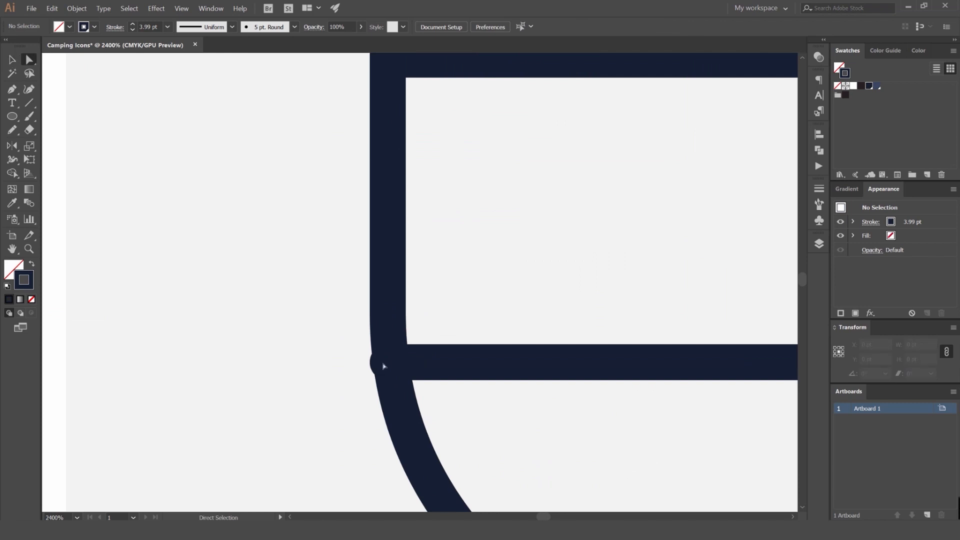
left_click(388, 362)
left_click_drag(393, 364, 381, 373)
left_click(437, 328)
scroll(392, 363, "up", 2)
left_click(375, 373)
scroll(477, 283, "down", 8)
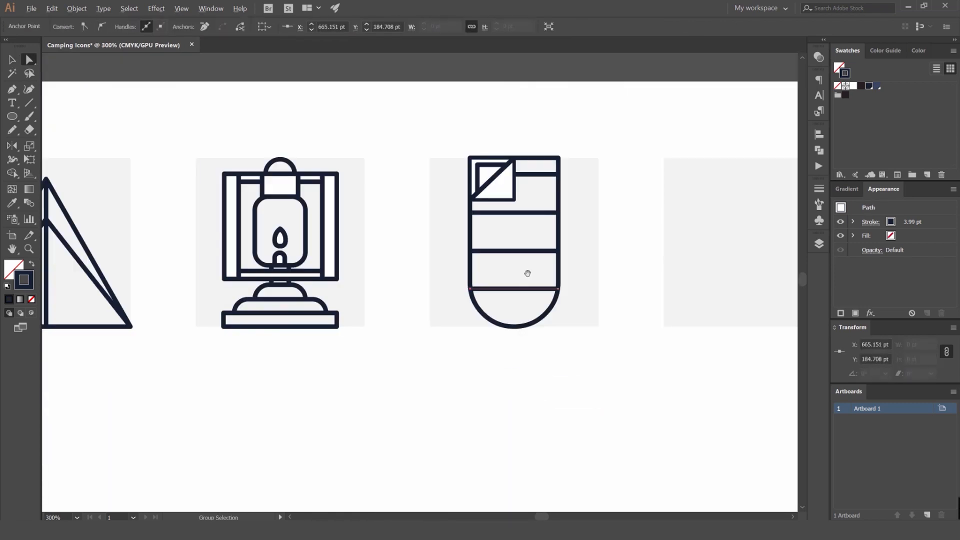
left_click_drag(526, 272, 456, 305)
left_click(541, 272)
Examine the backpack reference photo for its overall shape, top roll, straps and buckles before drawing the fourth icon.
scroll(538, 272, "down", 2)
left_click_drag(554, 253, 526, 275)
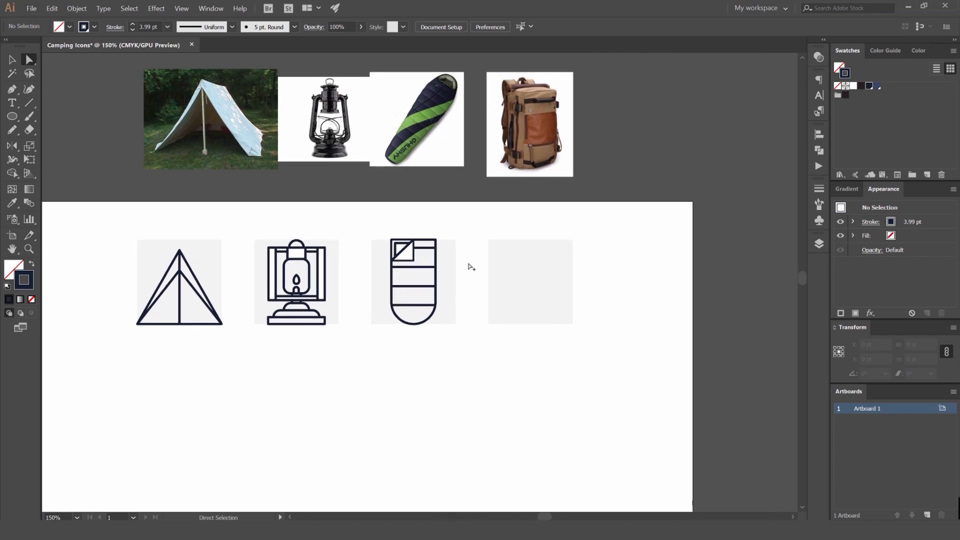
left_click_drag(295, 321, 398, 274)
left_click_drag(536, 216, 415, 278)
scroll(486, 236, "down", 1)
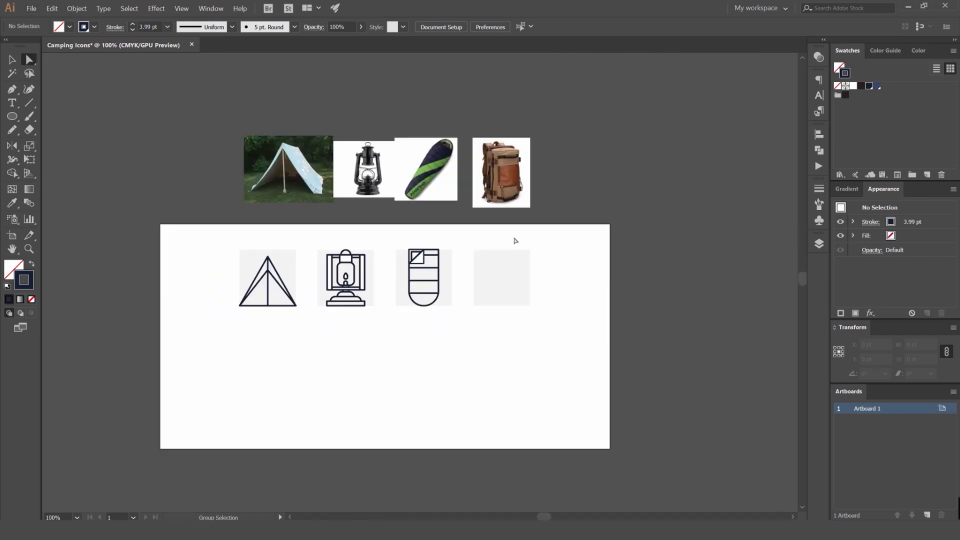
scroll(517, 250, "up", 1)
left_click_drag(498, 251, 455, 263)
scroll(426, 111, "up", 3)
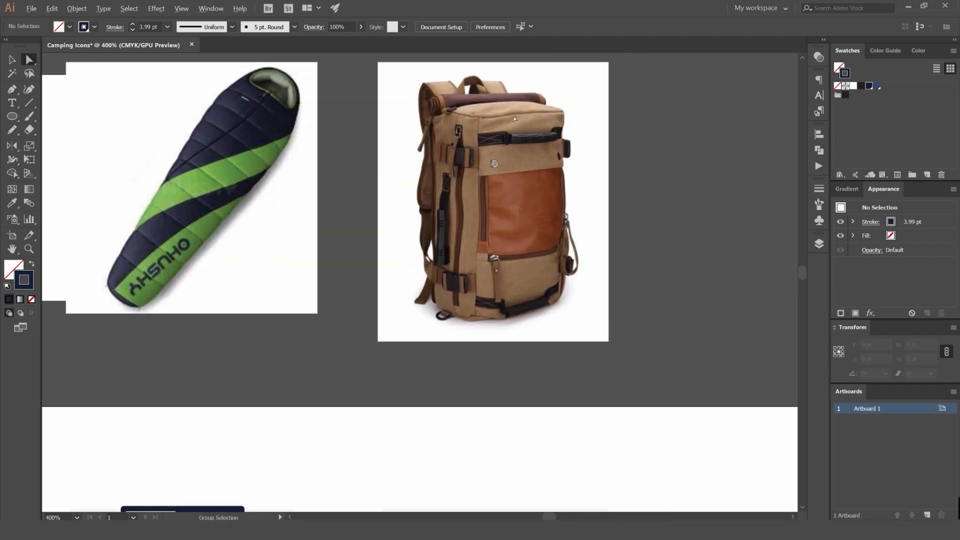
left_click_drag(500, 129, 375, 179)
scroll(448, 204, "up", 2)
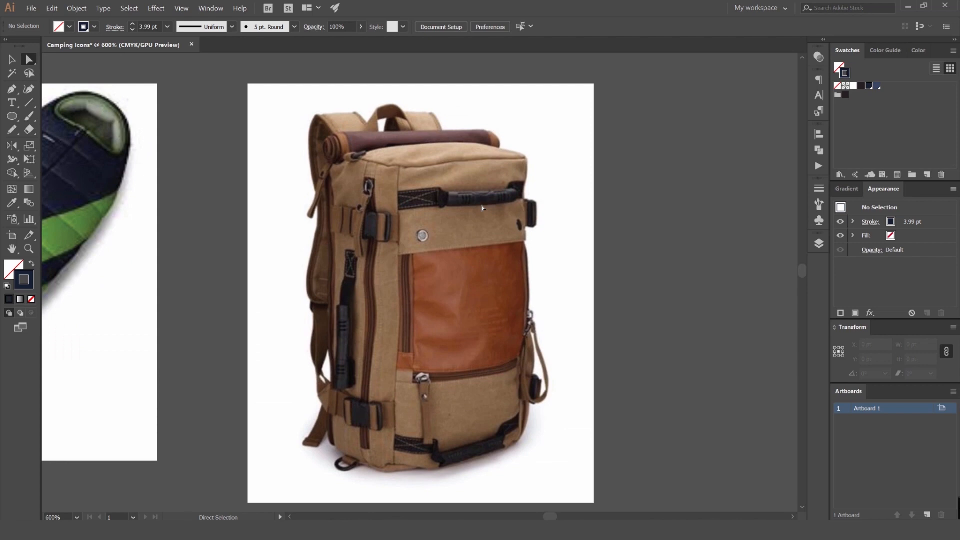
scroll(484, 253, "down", 3)
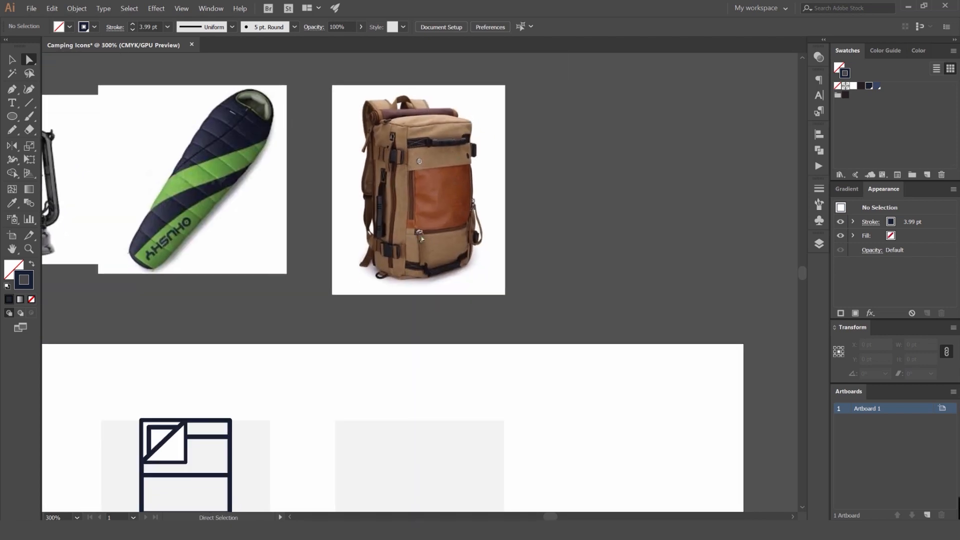
scroll(450, 280, "down", 4)
Draw an 80 × 150 pt rectangle centred in the fourth grey square and match its style to the sleeping bag outline.
key("m")
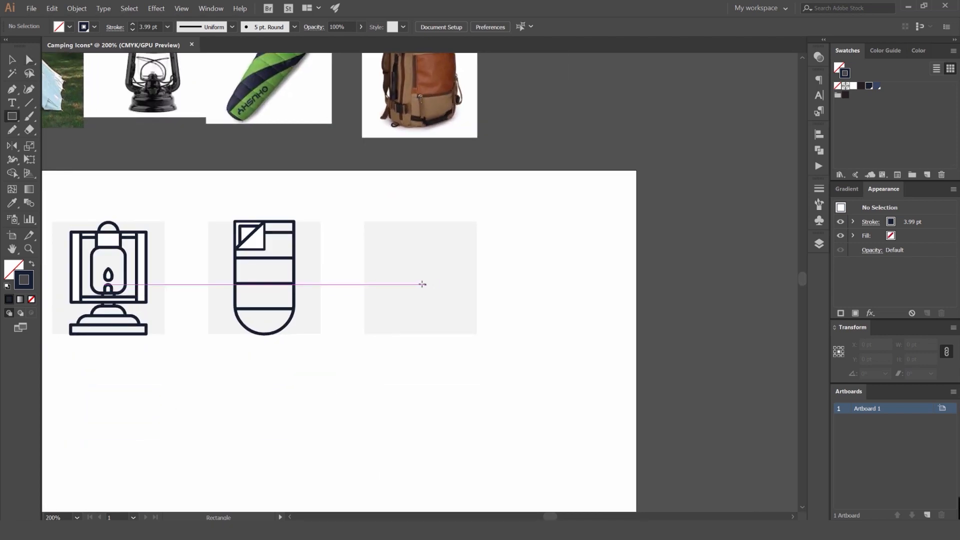
left_click_drag(418, 276, 451, 334)
key("i")
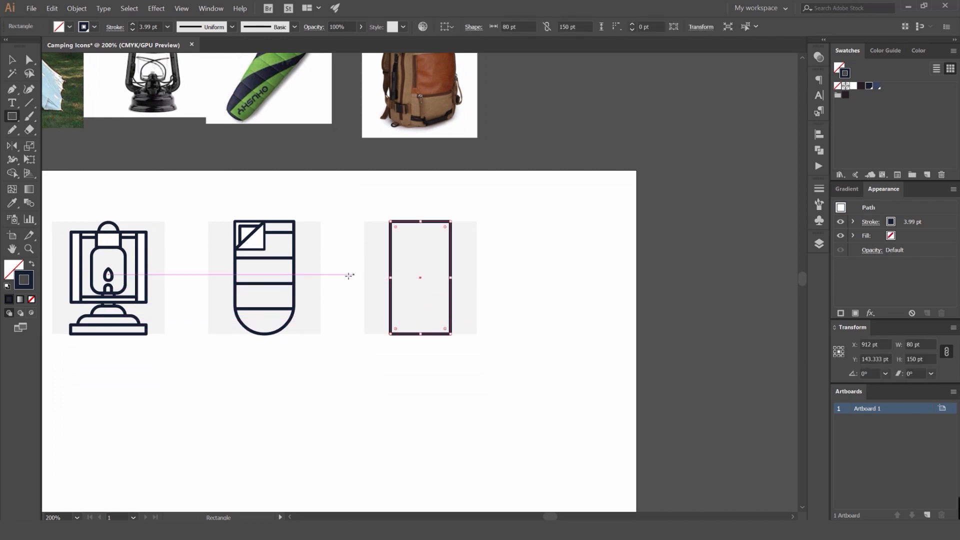
left_click(293, 243)
key("v")
left_click(287, 232)
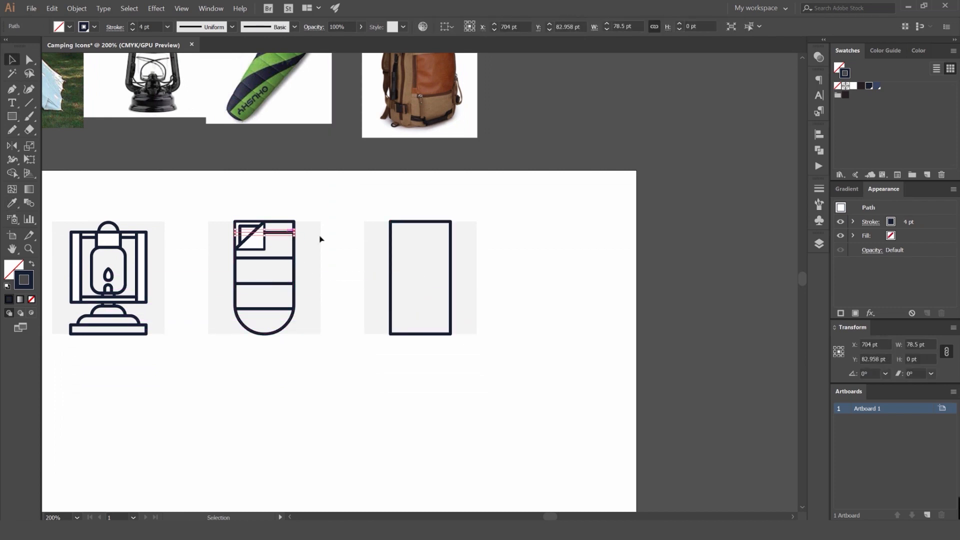
left_click(533, 224)
Narrow the backpack rectangle symmetrically about its centre to 65 pt wide.
scroll(439, 237, "up", 2)
left_click_drag(515, 224, 464, 266)
scroll(558, 228, "down", 2)
left_click(495, 274)
left_click_drag(496, 309, 490, 309)
left_click(531, 297)
Resize the backpack rectangle about its centre to 84 pt wide and 101.333 pt tall.
scroll(525, 288, "down", 2)
scroll(418, 262, "up", 2)
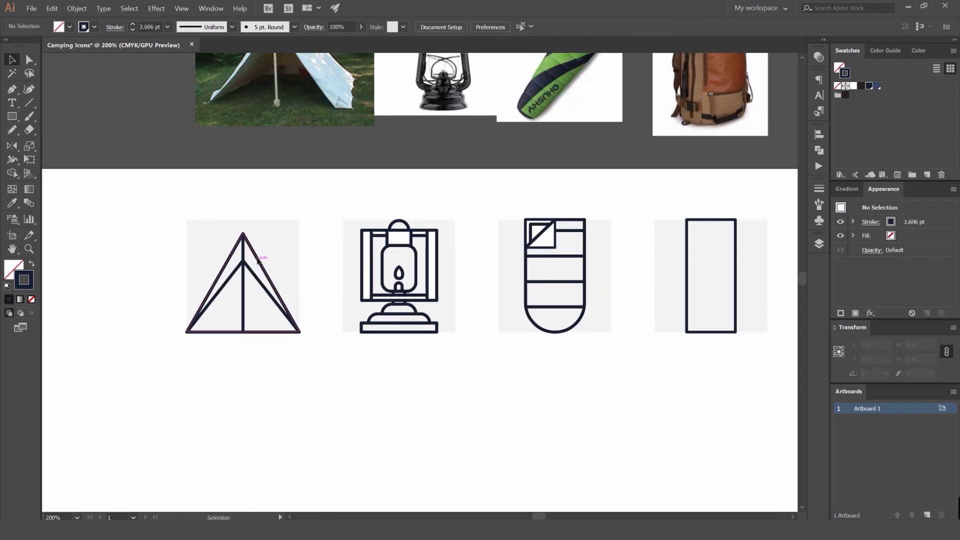
left_click_drag(300, 223, 349, 202)
left_click_drag(516, 203, 351, 227)
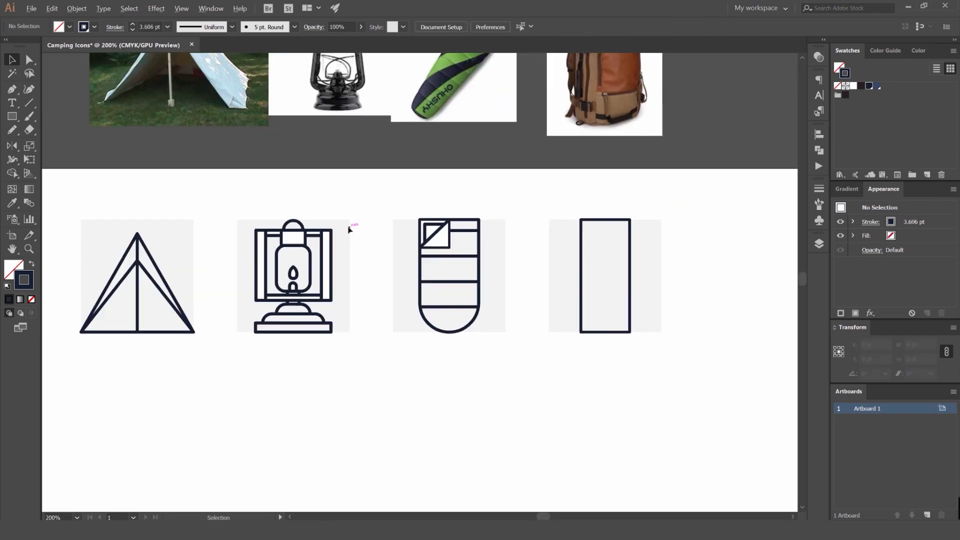
scroll(350, 227, "down", 2)
scroll(490, 227, "up", 2)
left_click_drag(508, 216, 460, 287)
left_click(483, 293)
left_click_drag(487, 326, 494, 326)
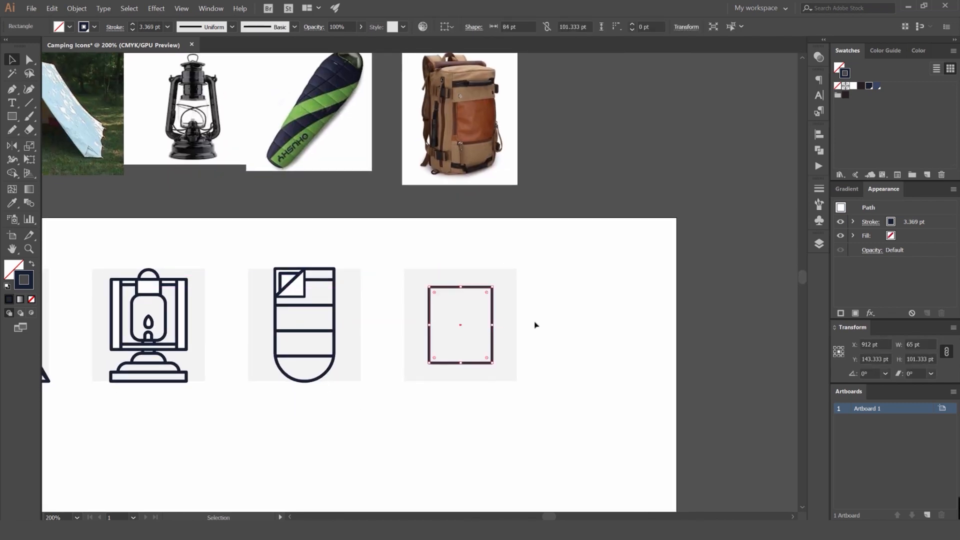
left_click(535, 325)
Extend the backpack rectangle's bottom edge down to the grey square's base, making it 125.667 pt tall.
left_click(468, 364)
mouse_move(469, 363)
left_mouse_down()
mouse_move(474, 342)
mouse_move(477, 360)
mouse_move(465, 360)
left_mouse_up()
key("ctrl+z")
left_click_drag(390, 284, 375, 281)
Copy the sleeping bag outline's 4 pt navy stroke onto the backpack rectangle with the Eyedropper.
key("i")
left_click(306, 249)
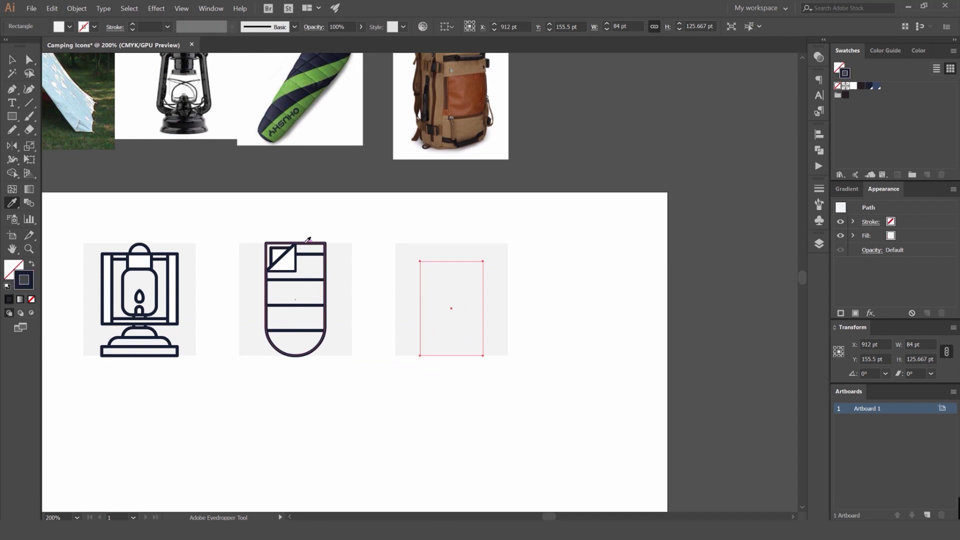
left_click(306, 243)
key("v")
left_click(499, 251)
Draw a horizontal Pen line across the backpack's lower part, level with the sleeping bag's lowest seam.
left_click_drag(514, 246, 507, 228)
scroll(450, 309, "up", 2)
left_click_drag(467, 310, 458, 311)
key("m")
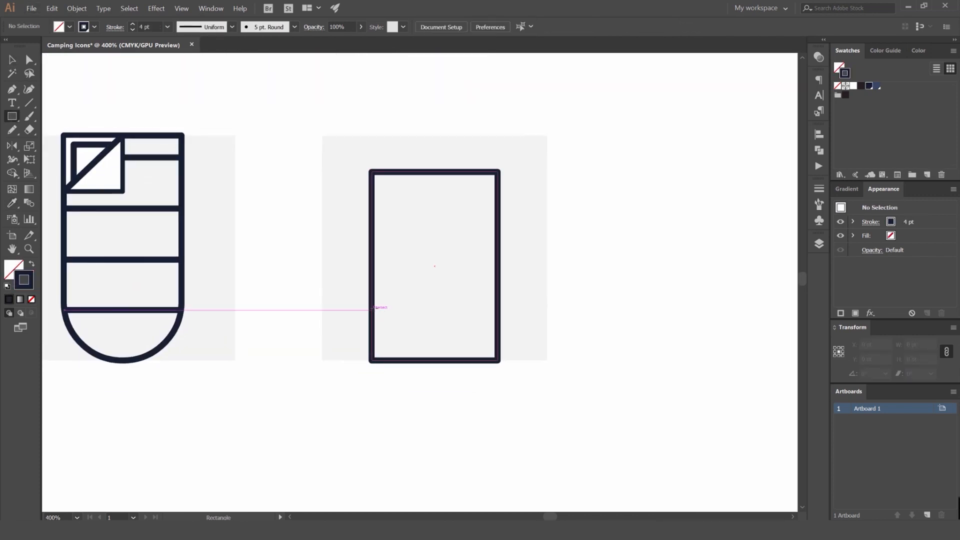
key("p")
left_click(372, 311)
left_click(498, 311)
key("v")
left_click(546, 297)
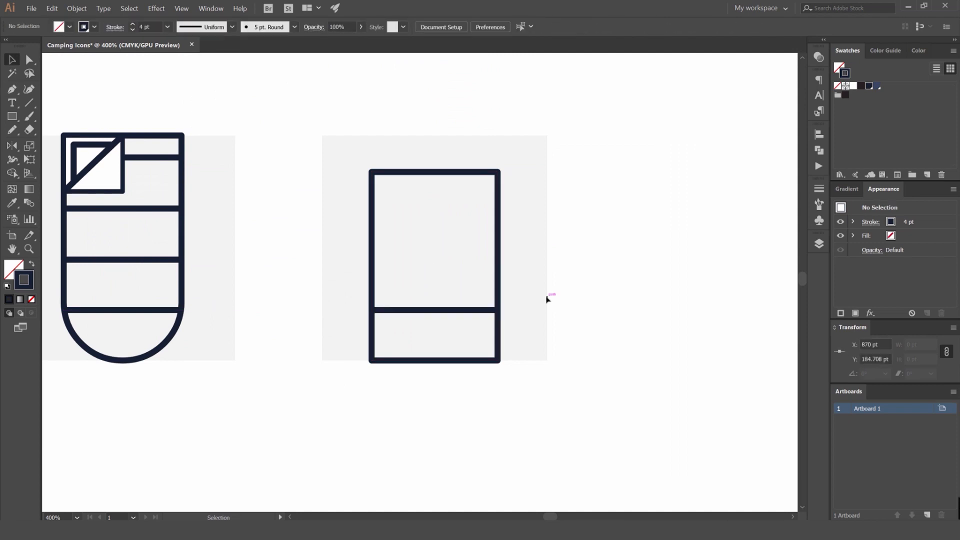
Draw a 13.5 × 26.583 pt buckle rectangle centred on the backpack's horizontal line and fill it white.
key("m")
left_click_drag(434, 309, 447, 332)
key("v")
left_click(530, 299)
left_click(444, 291)
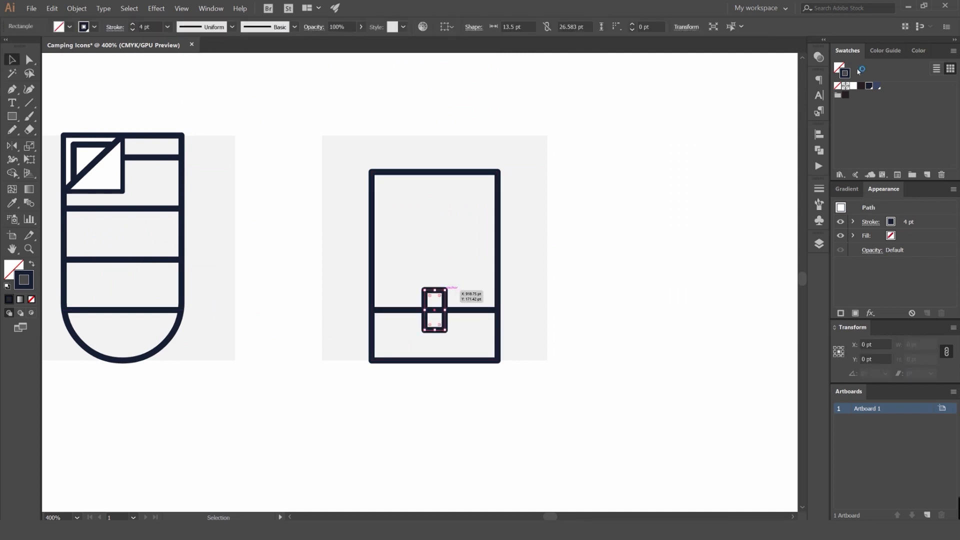
left_click(853, 86)
left_click(647, 168)
Lower the backpack body's top edge and place a wider rectangle, about 107 × 16 pt, directly above it as the lid.
scroll(591, 218, "down", 2)
left_click_drag(603, 199, 557, 272)
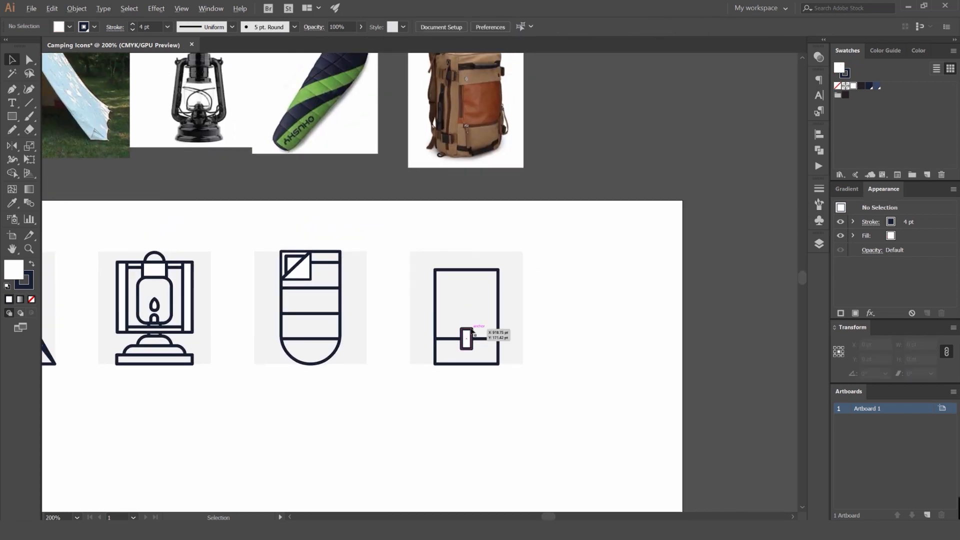
mouse_move(515, 295)
left_mouse_down()
mouse_move(508, 301)
mouse_move(520, 319)
mouse_move(505, 296)
left_mouse_up()
scroll(461, 300, "up", 2)
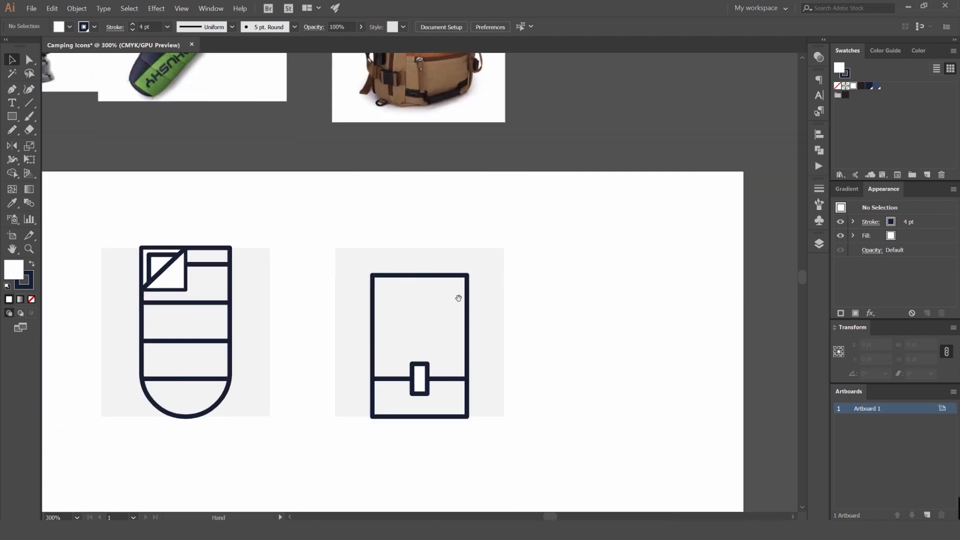
scroll(456, 298, "down", 3)
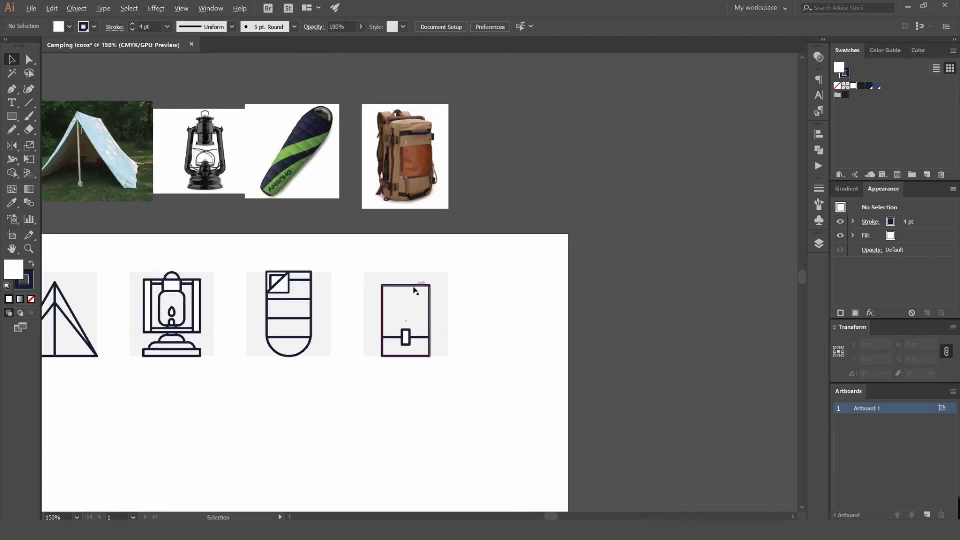
scroll(415, 291, "up", 3)
left_click(400, 284)
left_click_drag(391, 283, 487, 278)
left_click(429, 283)
key("m")
key("v")
left_click_drag(392, 314, 391, 304)
left_click_drag(486, 291, 470, 291)
Match the lid rectangle's stroke to the backpack body's outline with the Eyedropper.
key("o")
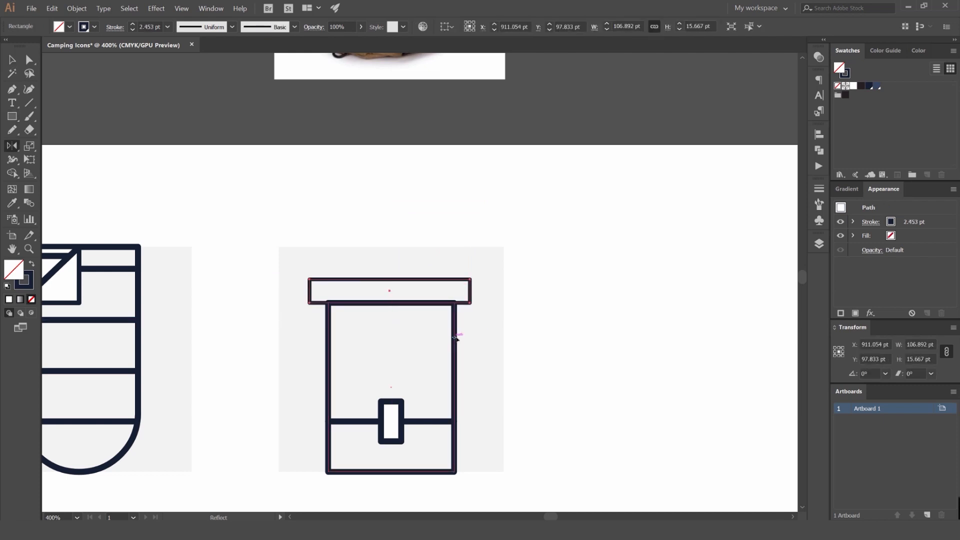
key("v")
left_click(492, 266)
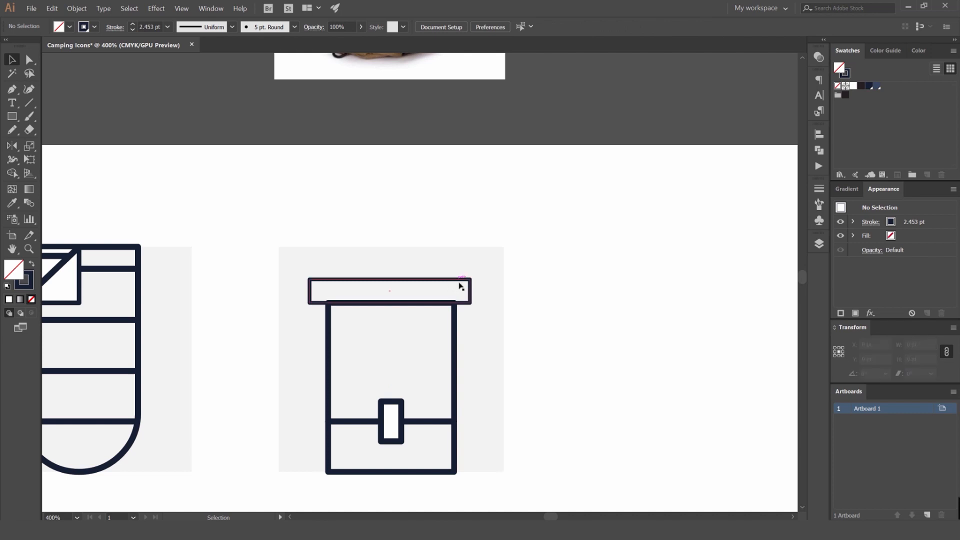
key("i")
key("v")
scroll(402, 297, "up", 2)
mouse_move(417, 267)
left_mouse_down()
mouse_move(418, 243)
mouse_move(416, 265)
left_mouse_up()
key("i")
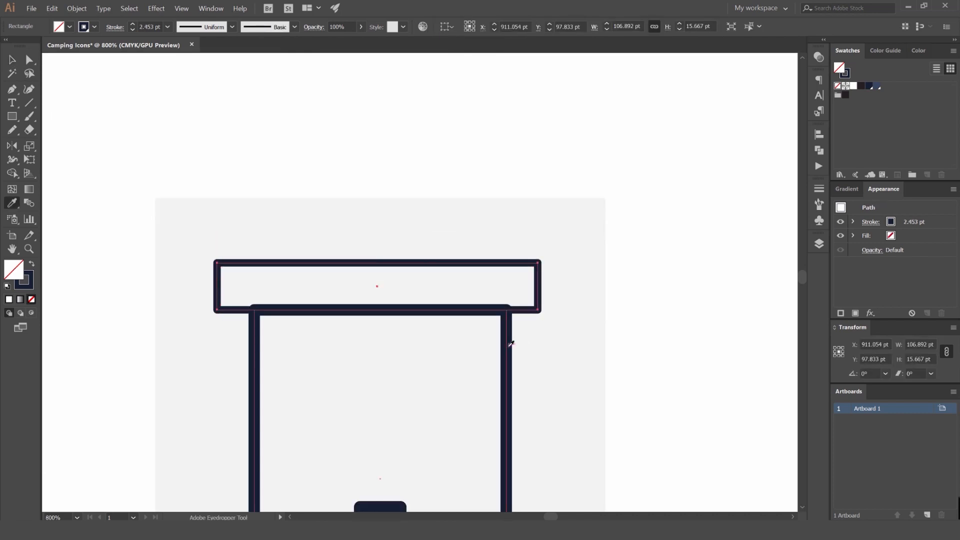
left_click(507, 336)
key("v")
left_click(603, 322)
scroll(532, 230, "down", 4)
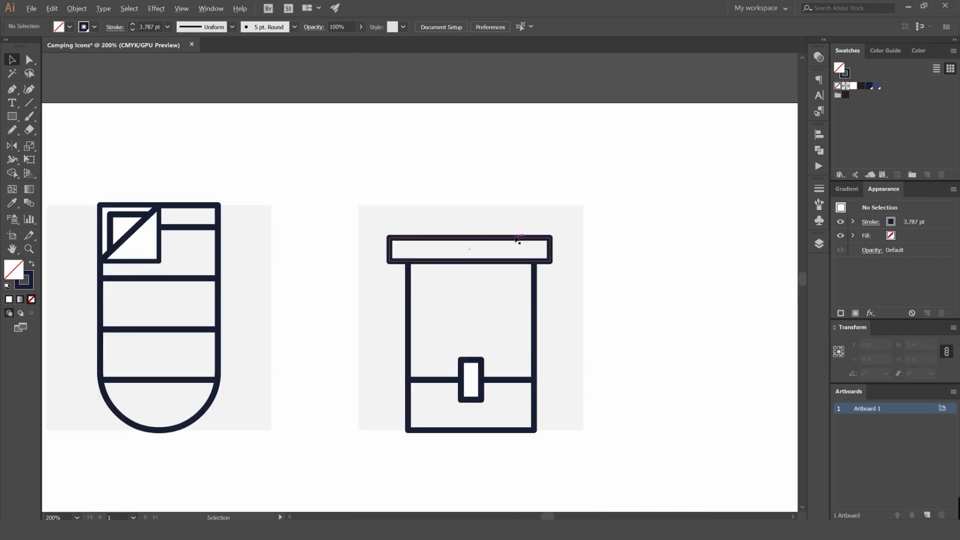
Raise the lid's top edge to make it 22.708 pt tall and round its corners fully to an 11.354 pt radius.
left_click(487, 239)
left_click_drag(470, 237, 470, 227)
key("a")
left_click_drag(540, 237, 436, 240)
key("v")
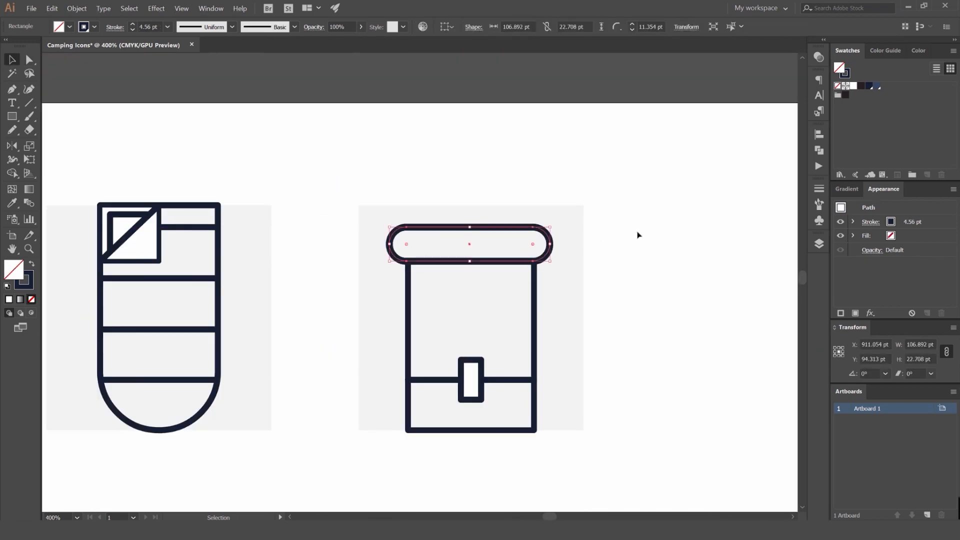
left_click(637, 235)
Compare the backpack icon with its reference photo and the neighbouring icons to judge which details are missing.
scroll(637, 235, "down", 3)
left_click_drag(633, 238, 514, 256)
scroll(455, 266, "up", 2)
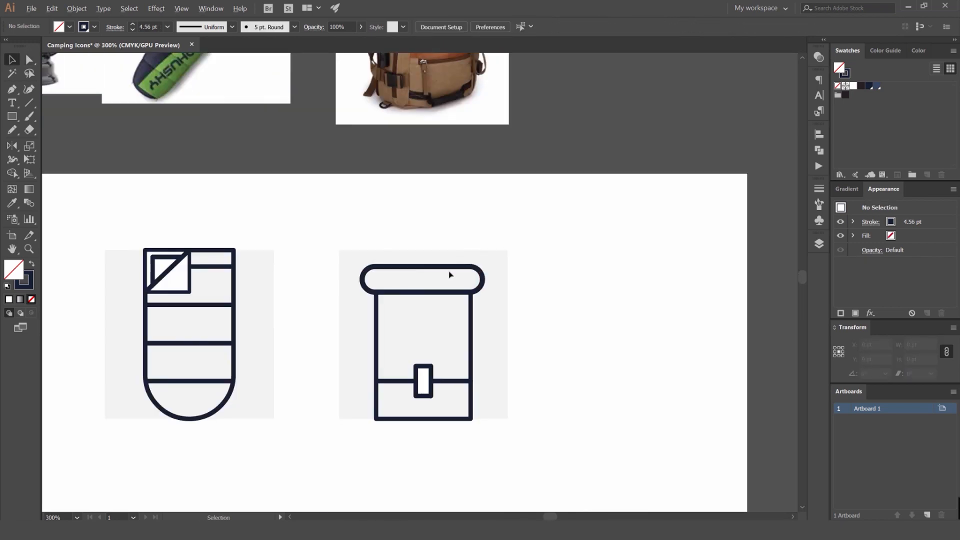
left_click(449, 269)
scroll(514, 259, "down", 2)
left_click(520, 259)
key("space")
left_click_drag(533, 260, 518, 267)
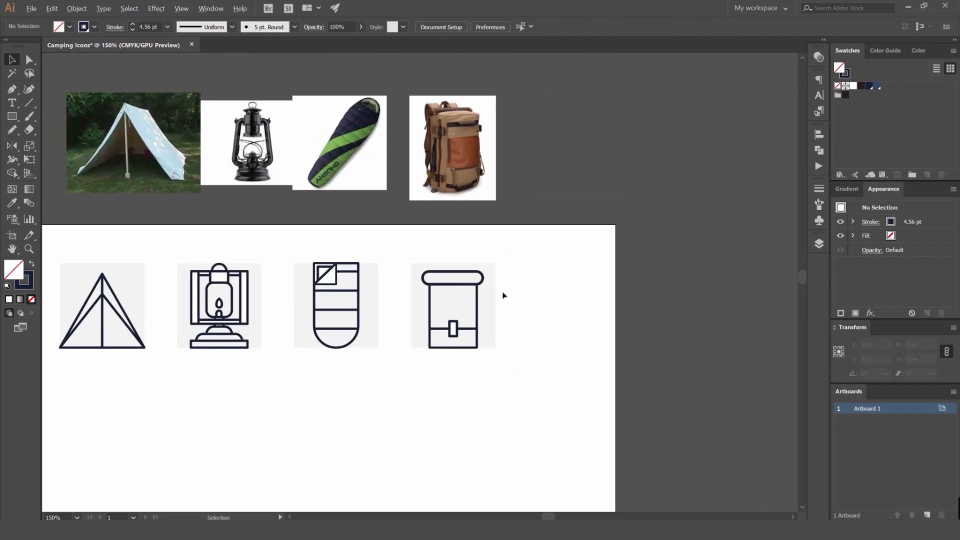
scroll(504, 293, "up", 3)
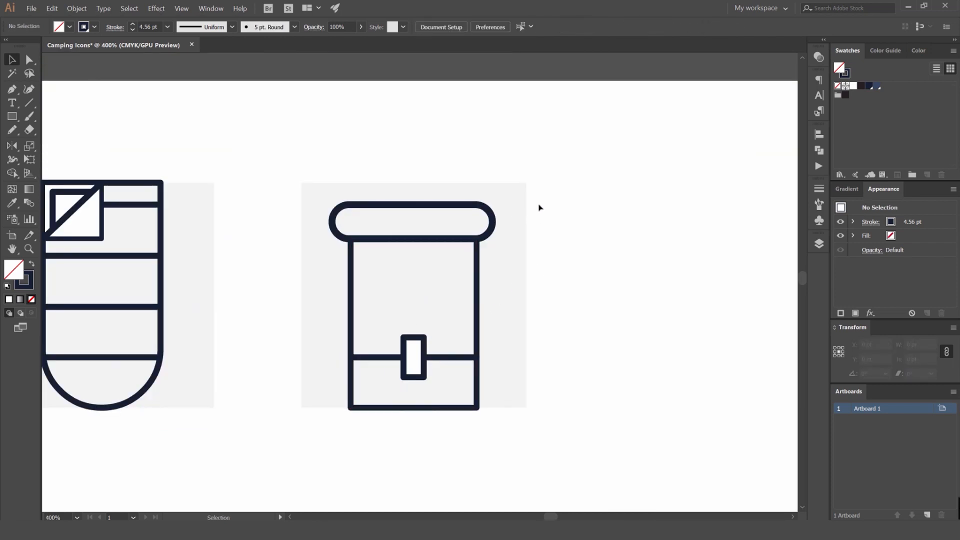
scroll(565, 217, "down", 2)
key("space")
left_click_drag(591, 228, 571, 281)
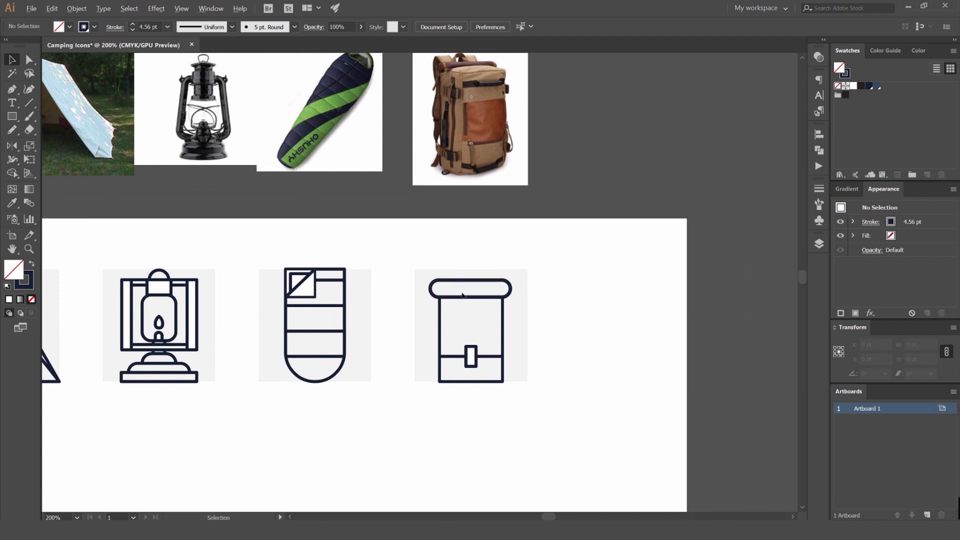
scroll(535, 320, "up", 2)
key("space")
left_click_drag(555, 328, 504, 278)
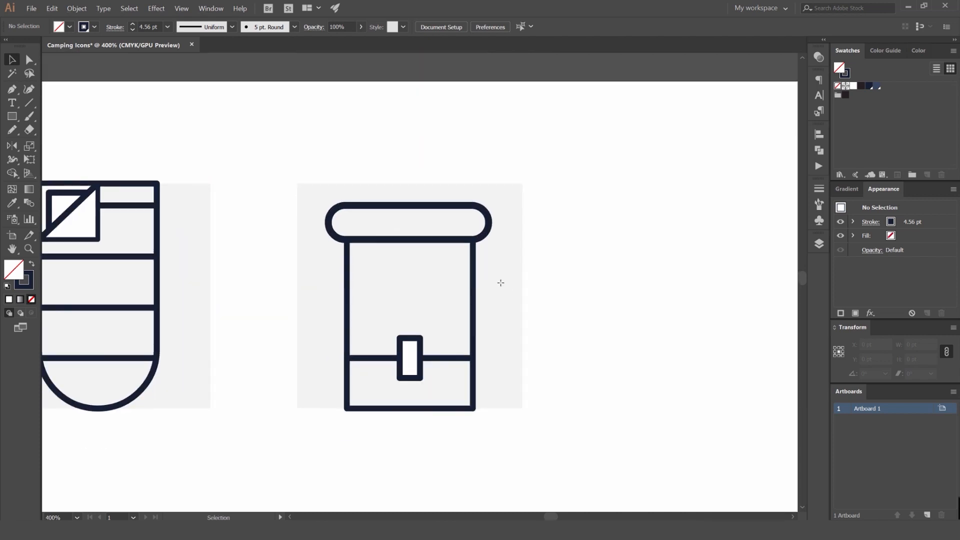
Draw a side pocket rectangle about 24 pt wide against the backpack body's right edge and lower its top edge.
key("m")
mouse_move(473, 241)
left_mouse_down()
mouse_move(498, 381)
mouse_move(509, 387)
mouse_move(492, 296)
left_mouse_up()
key("v")
left_click(502, 321)
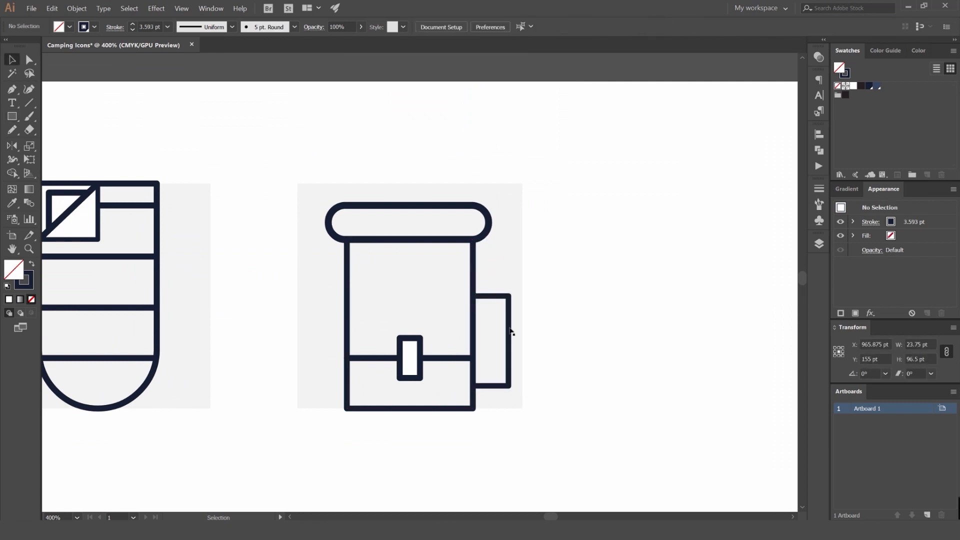
Duplicate the side pocket onto the backpack body's left edge, level with the right one.
left_click_drag(511, 330, 349, 294)
key("ctrl+shift+a")
left_click(511, 295)
left_click(619, 276)
scroll(619, 275, "down", 4)
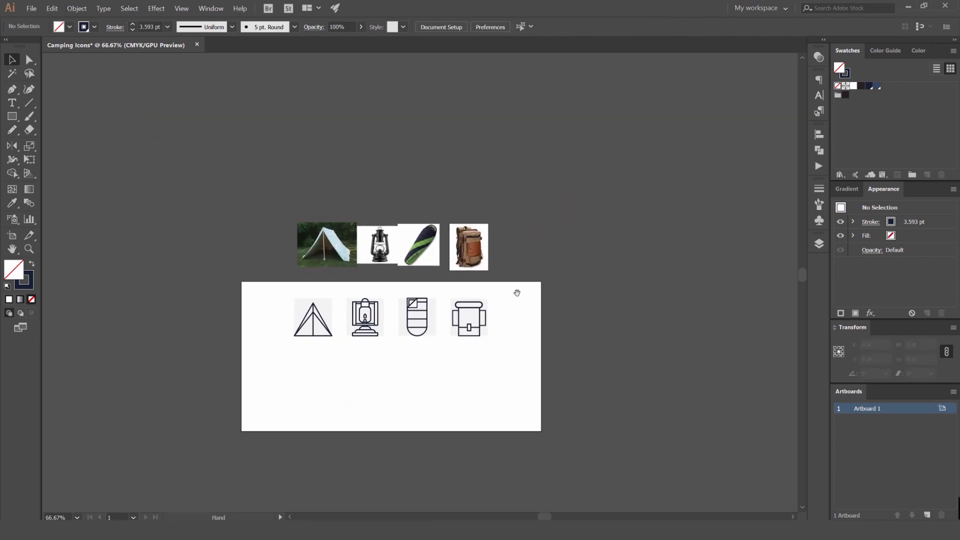
Select all backpack parts and match them to the lid's unfilled 4.56 pt outline with the Eyedropper.
scroll(517, 299, "up", 3)
left_click_drag(323, 425, 321, 425)
key("i")
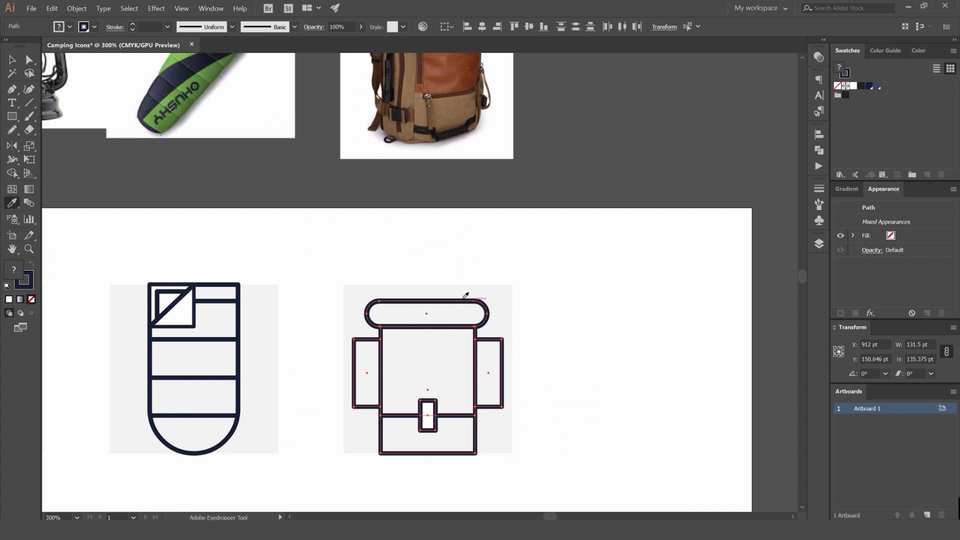
left_click(472, 301)
key("v")
left_click(554, 295)
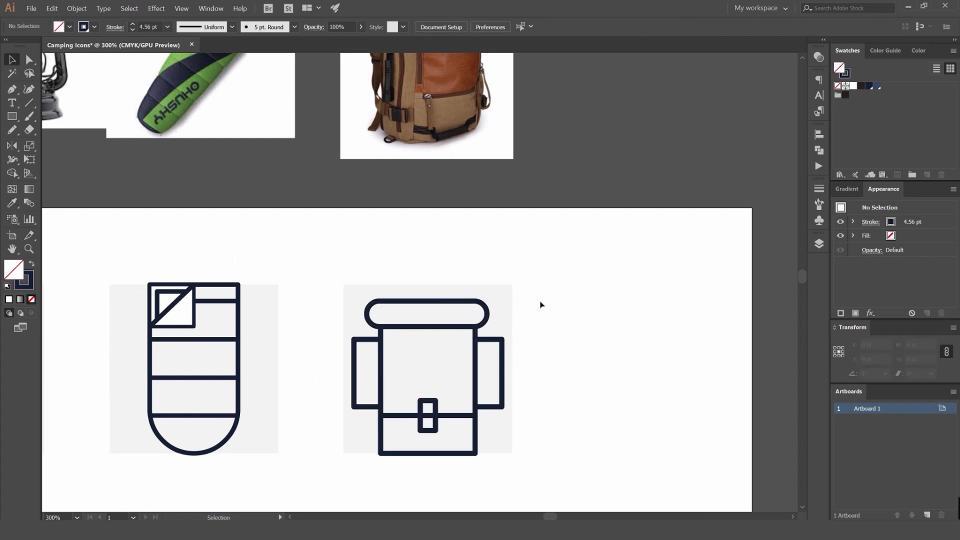
Fill the backpack's buckle rectangle with white so it covers the horizontal line behind it.
left_click_drag(536, 341, 497, 356)
left_click_drag(536, 303, 551, 264)
left_click(413, 373)
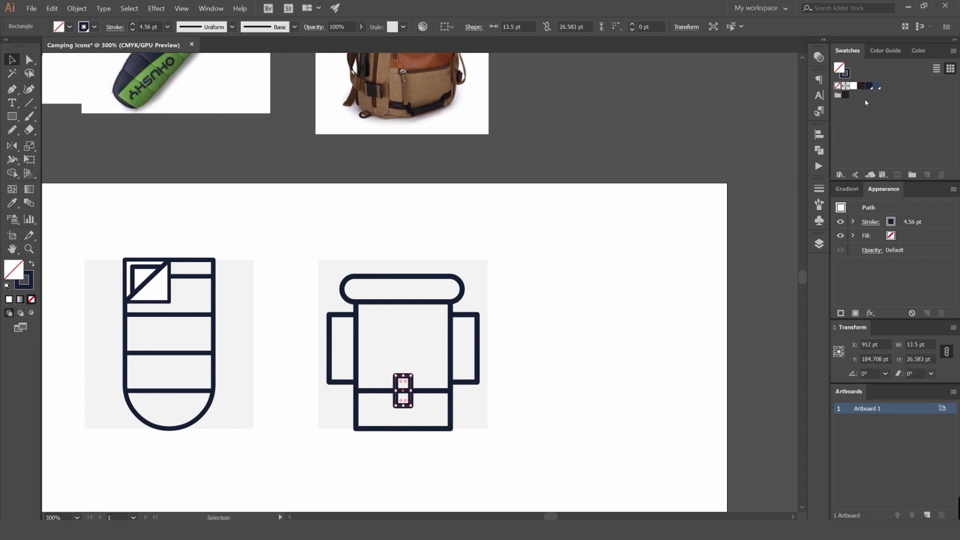
left_click_drag(437, 407, 514, 280)
scroll(503, 263, "up", 3)
left_click(496, 266)
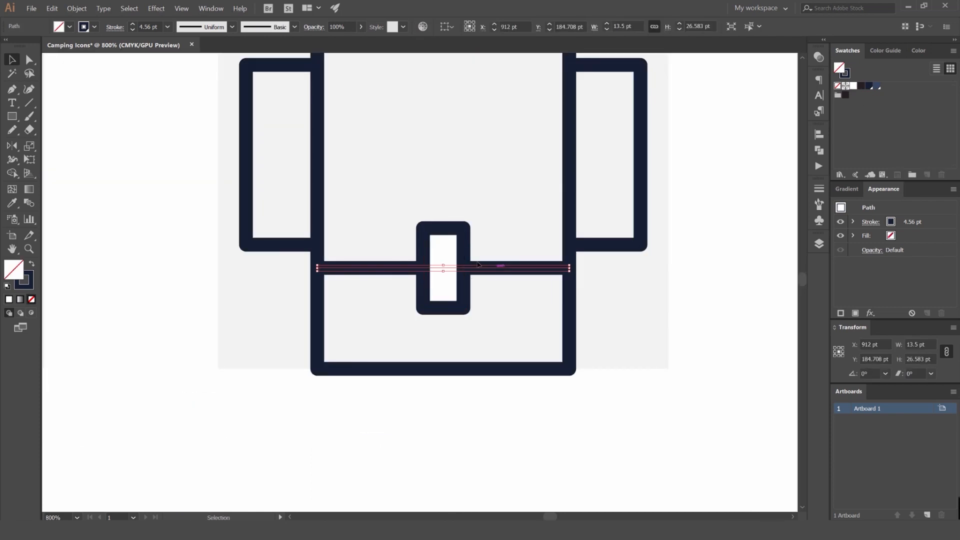
left_click(463, 242)
left_click(663, 275)
Draw a horizontal line across the backpack body with the Pen tool, joining the top edges of the two side pockets.
scroll(669, 275, "down", 8)
left_click_drag(670, 274, 492, 303)
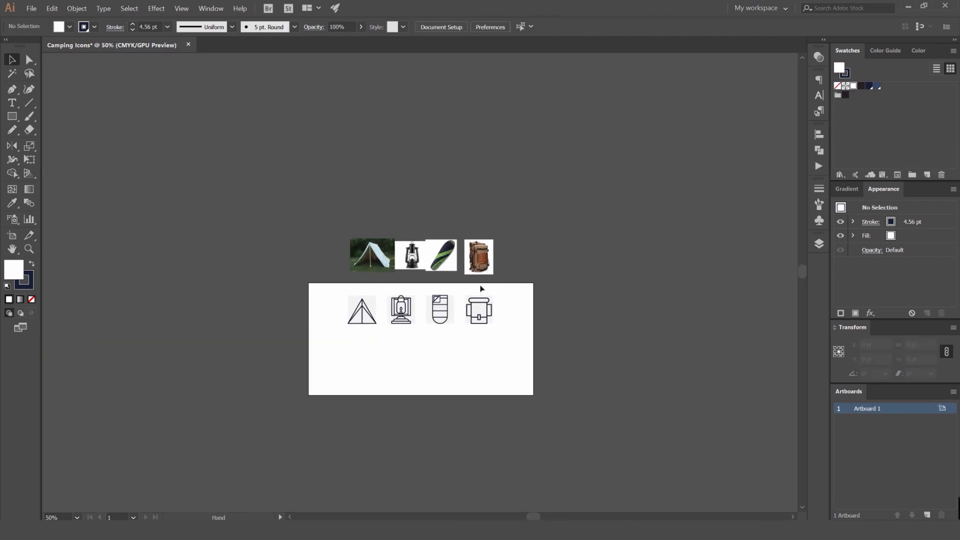
scroll(481, 286, "up", 3)
left_click_drag(528, 270, 484, 267)
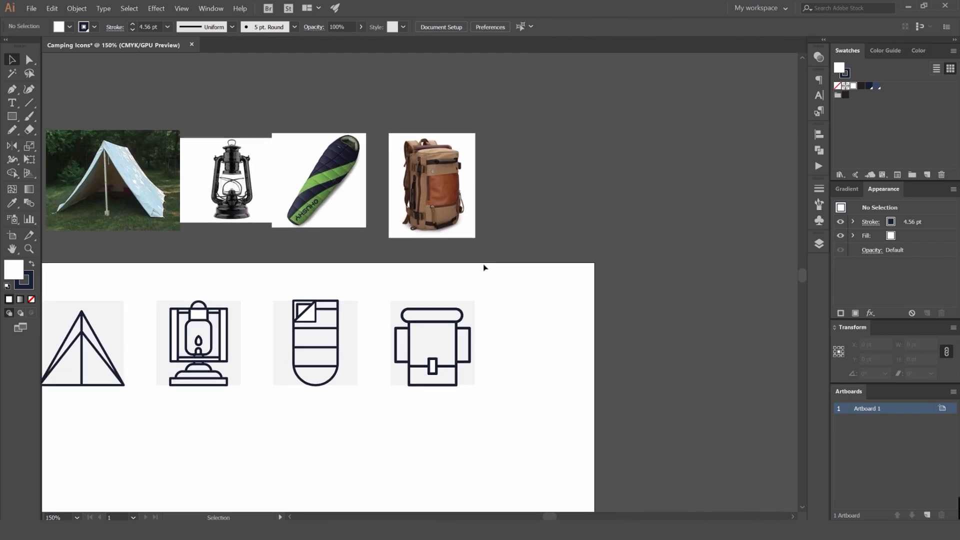
scroll(432, 328, "up", 5)
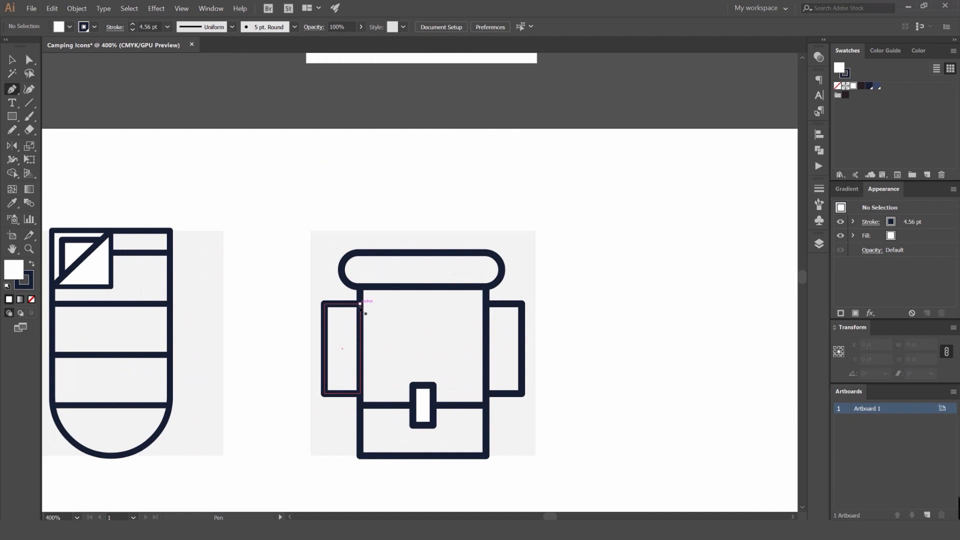
left_click(486, 304)
key("v")
left_click(578, 276)
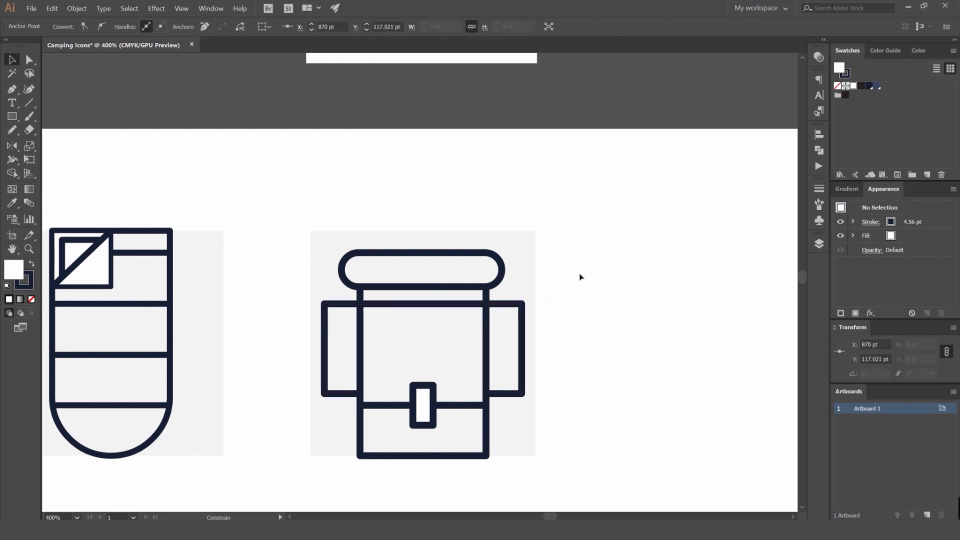
Try to narrow the rounded lid by pulling its right end inward.
scroll(578, 276, "down", 4)
left_click_drag(592, 277, 563, 294)
scroll(562, 295, "up", 4)
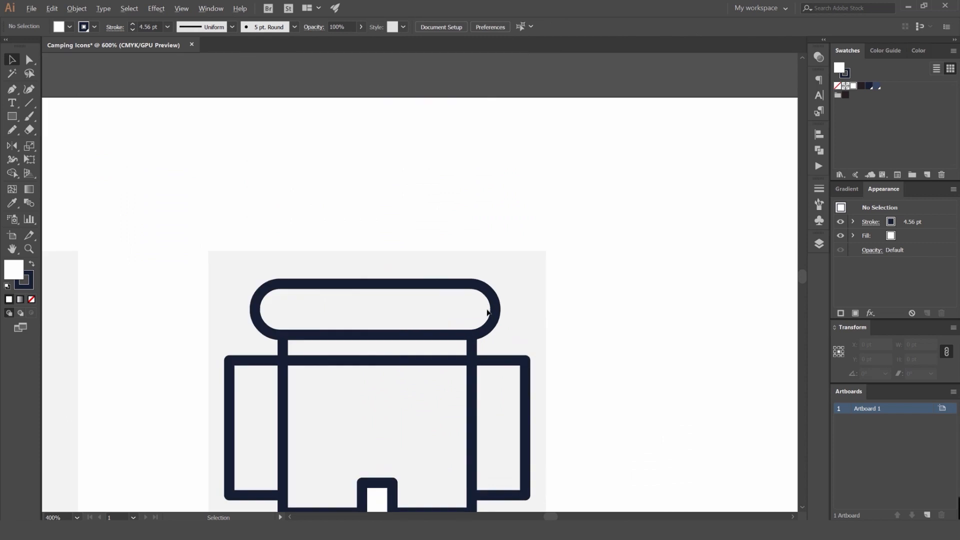
scroll(487, 310, "up", 1)
left_click(499, 309)
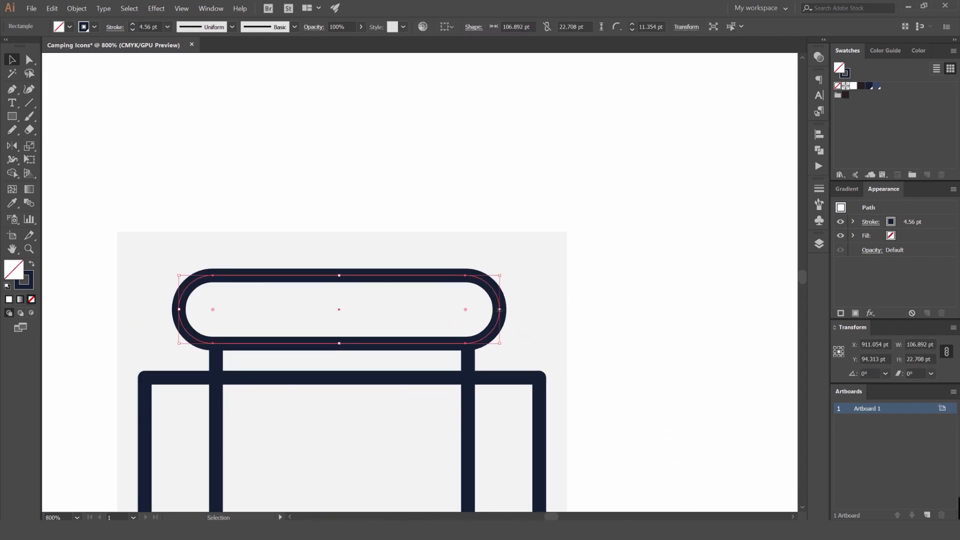
left_click_drag(499, 310, 480, 309)
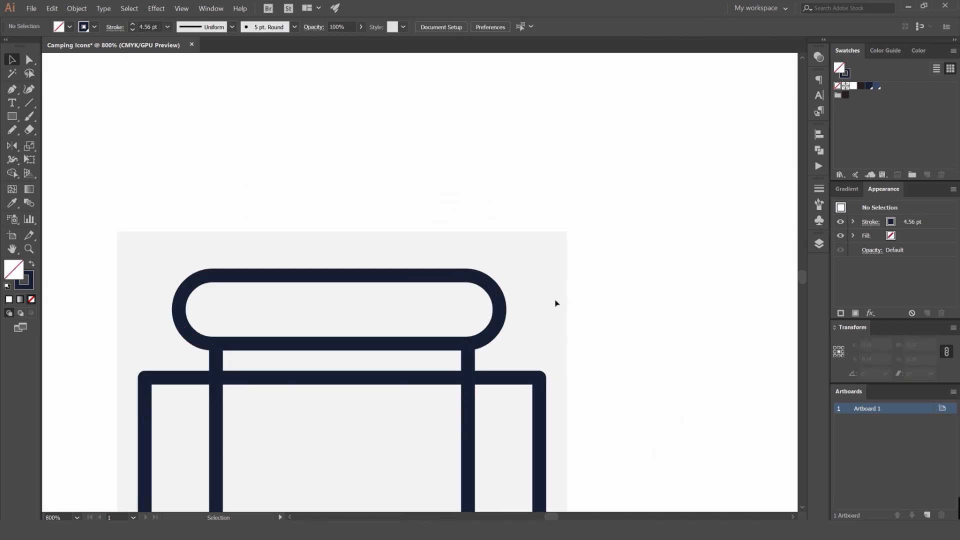
scroll(555, 300, "down", 3)
left_click(589, 290)
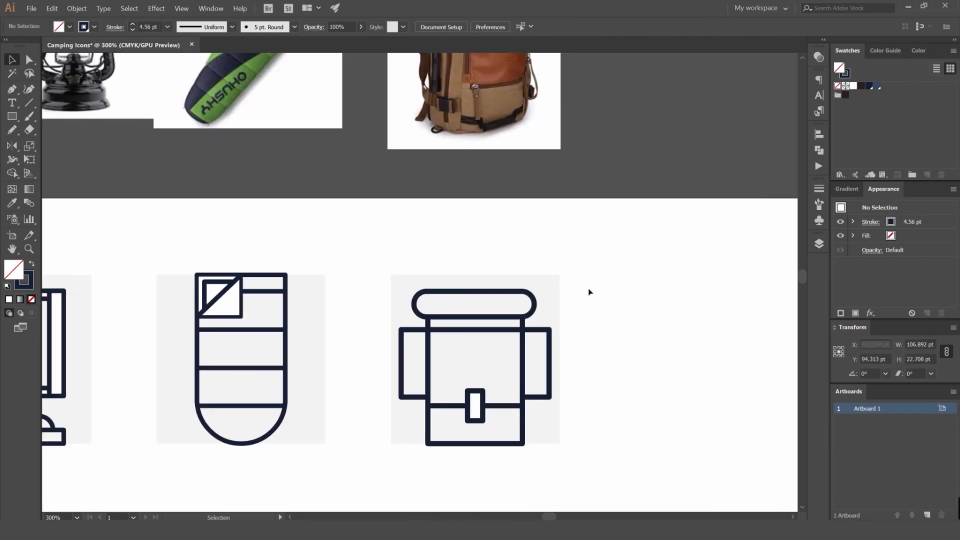
Draw a vertical line about 38 pt tall with the Pen tool inside the backpack body near its left edge.
left_click_drag(588, 290, 574, 313)
left_click_drag(573, 365, 551, 307)
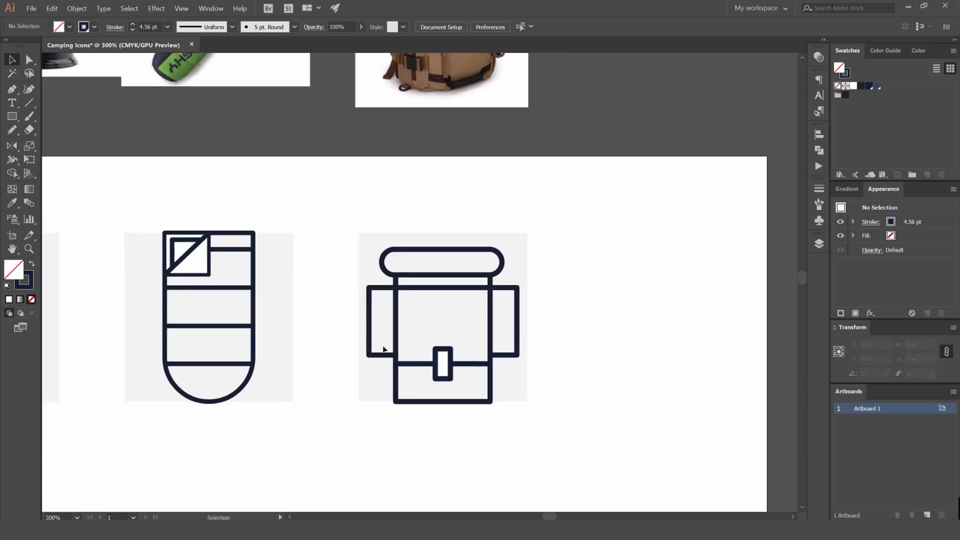
left_click_drag(491, 232, 480, 295)
scroll(480, 328, "down", 2)
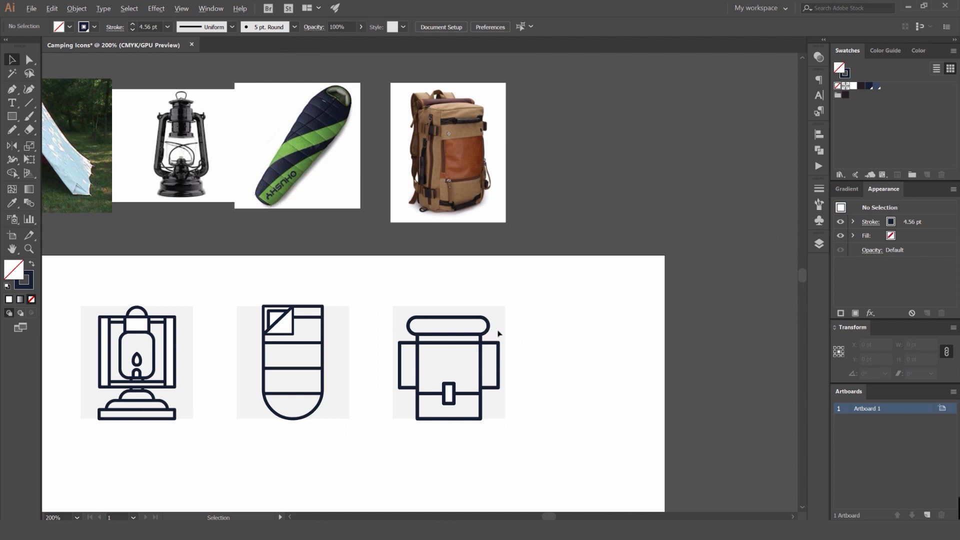
scroll(448, 363, "up", 4)
left_click_drag(422, 373, 406, 319)
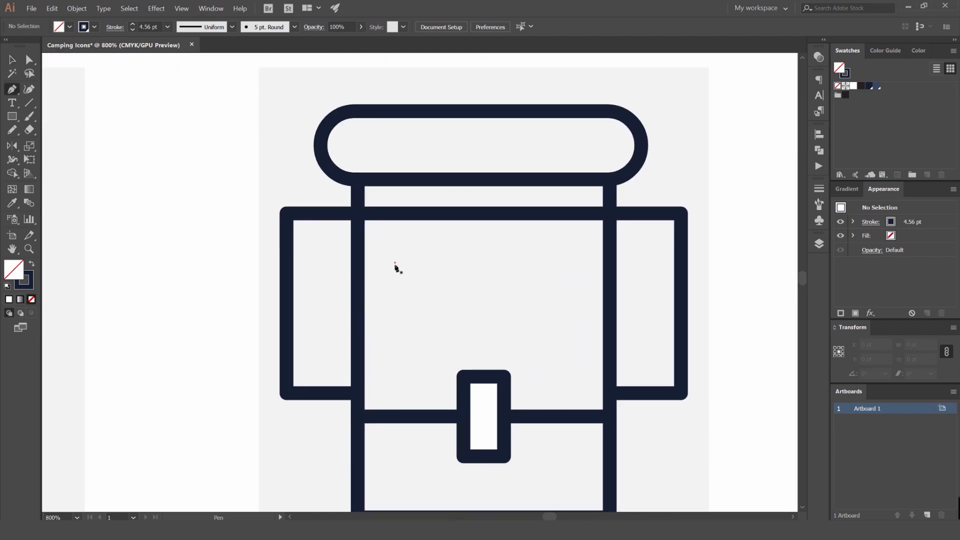
left_click(394, 376)
key("v")
left_click(442, 314)
Compare the backpack icon and its vertical line with the reference photo and the neighbouring icons.
scroll(456, 284, "down", 4)
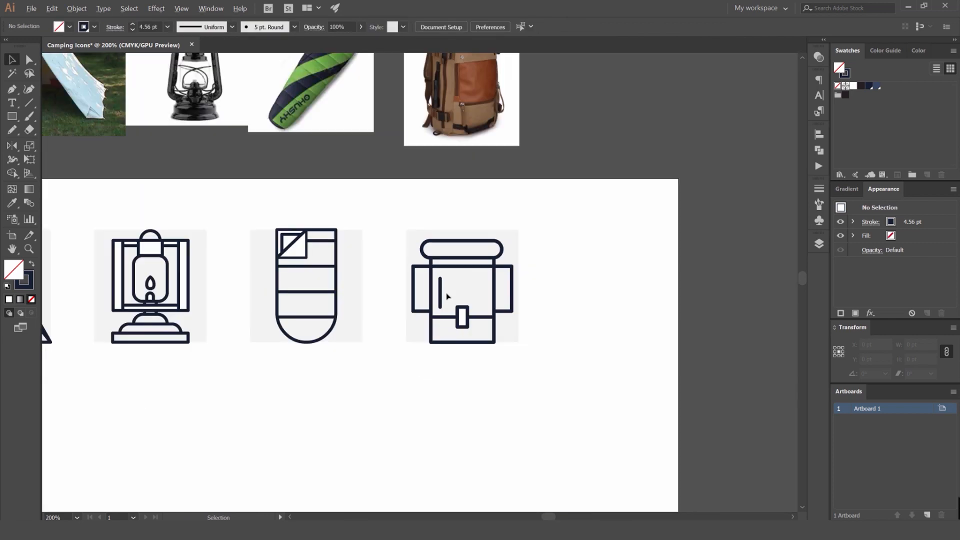
scroll(446, 296, "up", 4)
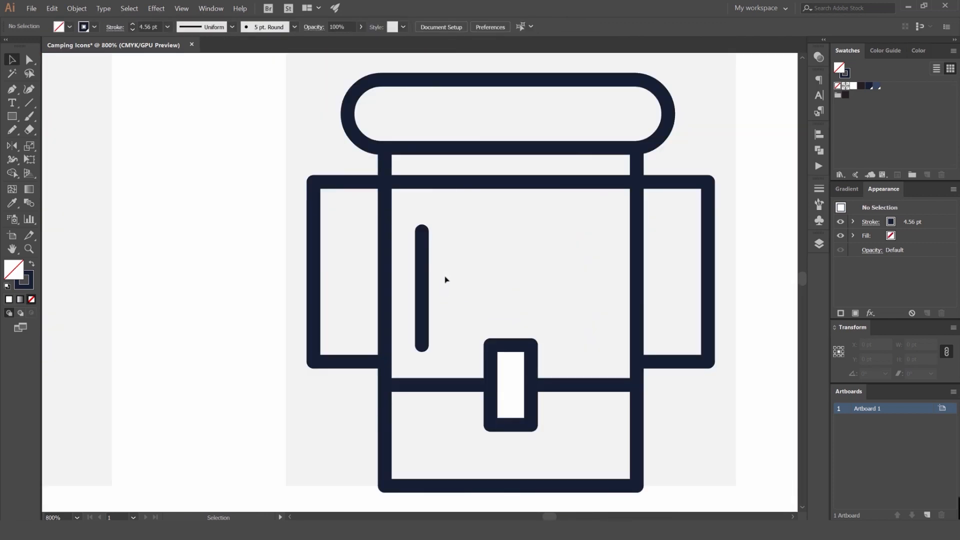
scroll(452, 320, "down", 8)
scroll(453, 309, "up", 3)
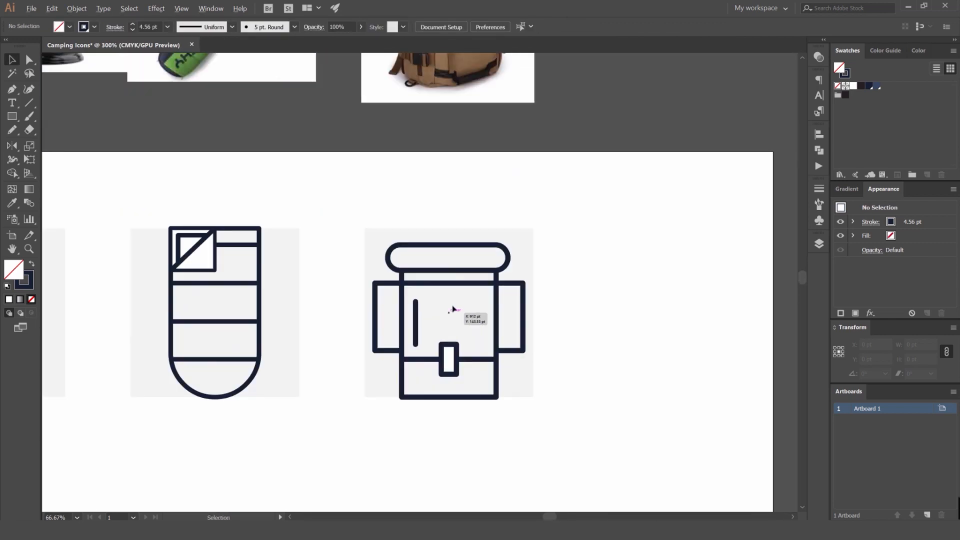
left_click(418, 303)
left_click(435, 312)
left_click_drag(436, 313, 431, 354)
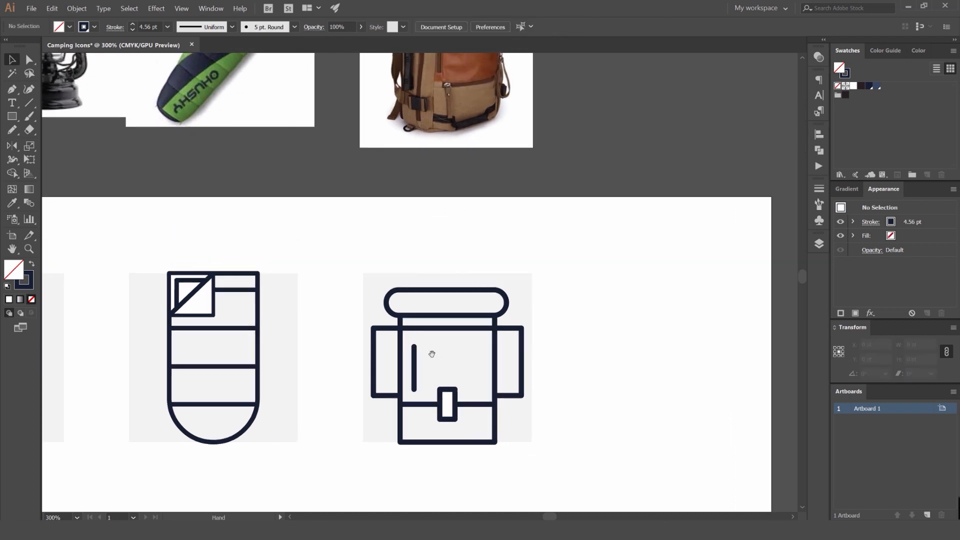
scroll(430, 354, "down", 2)
scroll(456, 356, "up", 1)
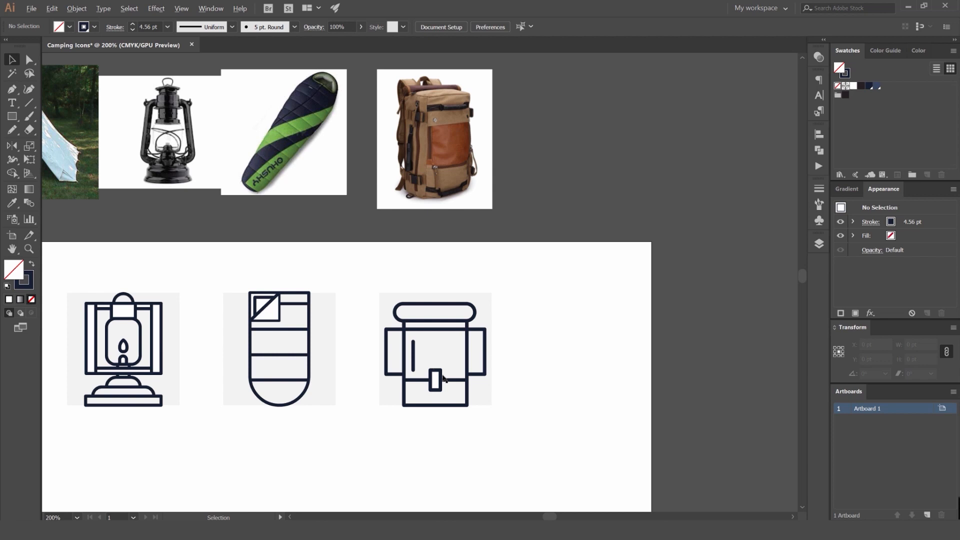
scroll(453, 393, "up", 1)
scroll(484, 387, "up", 2)
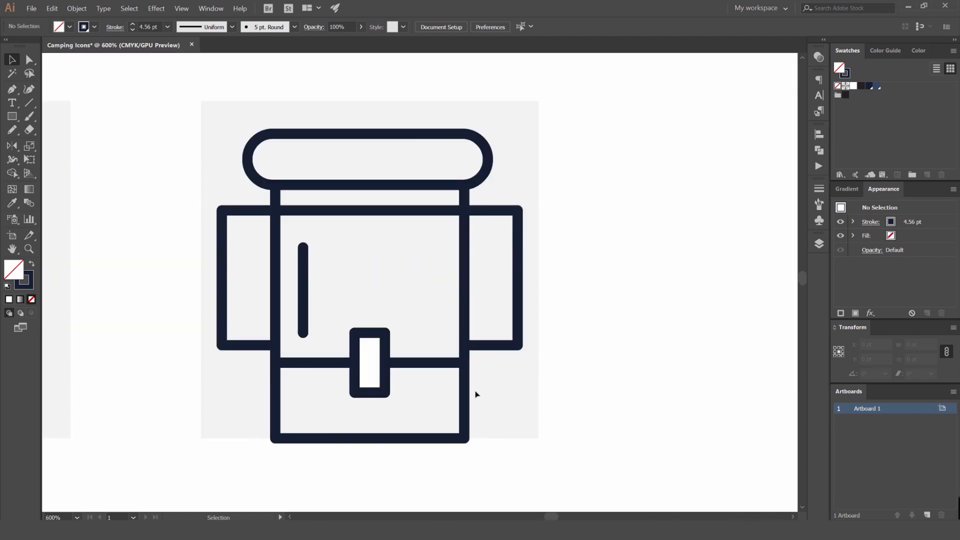
Delete the vertical line inside the backpack body.
scroll(469, 394, "up", 1)
left_click(303, 274)
key("m")
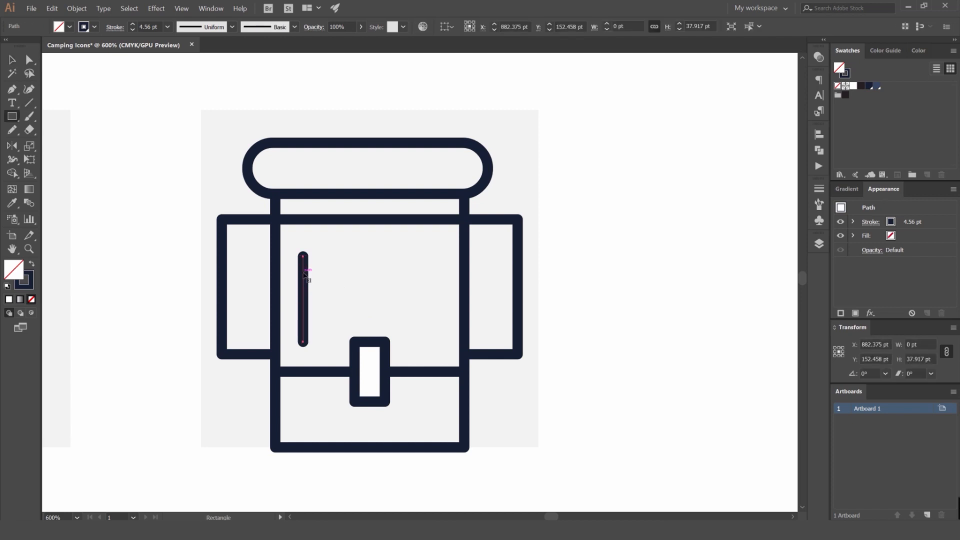
key("Delete")
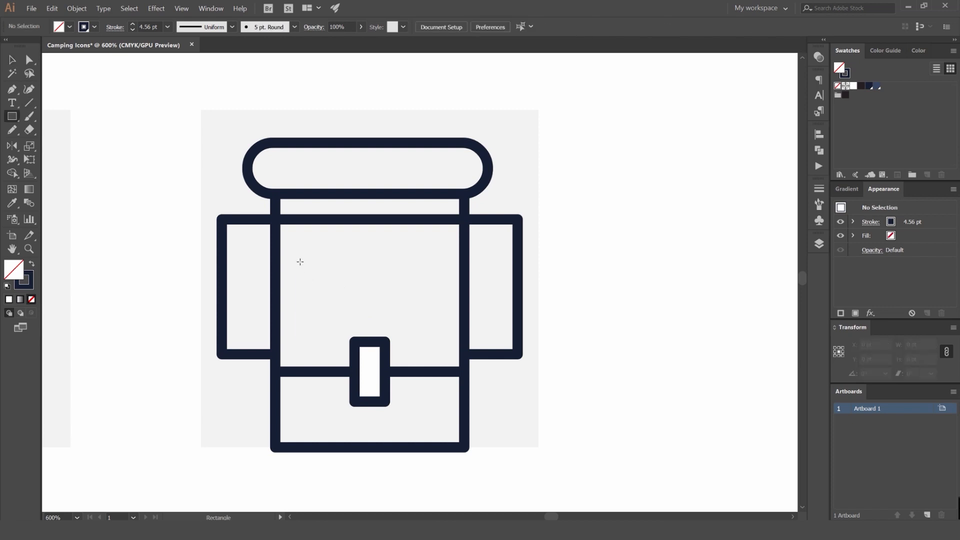
Draw a narrow upright rectangle about 5.7 pt wide and 39.25 pt tall inside the backpack body near its left edge.
left_click_drag(297, 254, 310, 342)
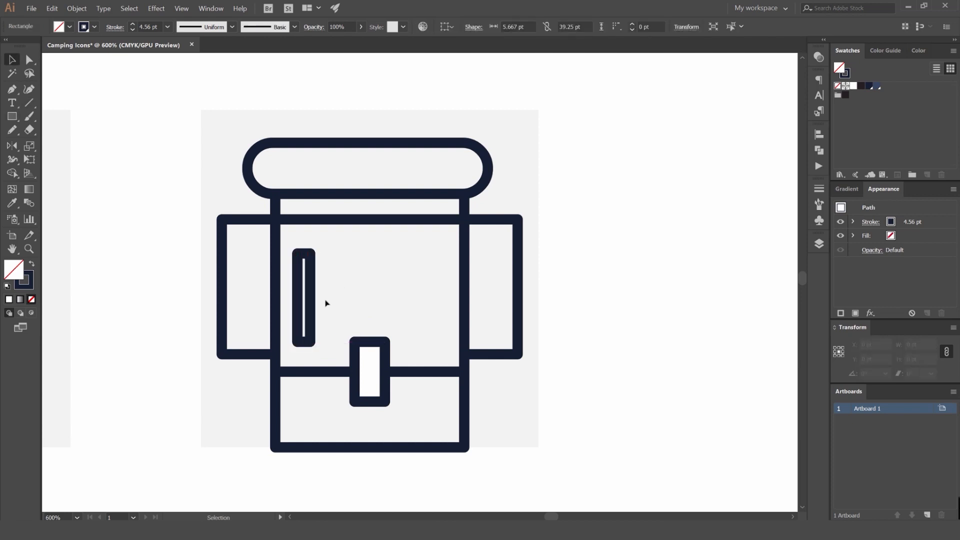
key("v")
double_click(312, 288)
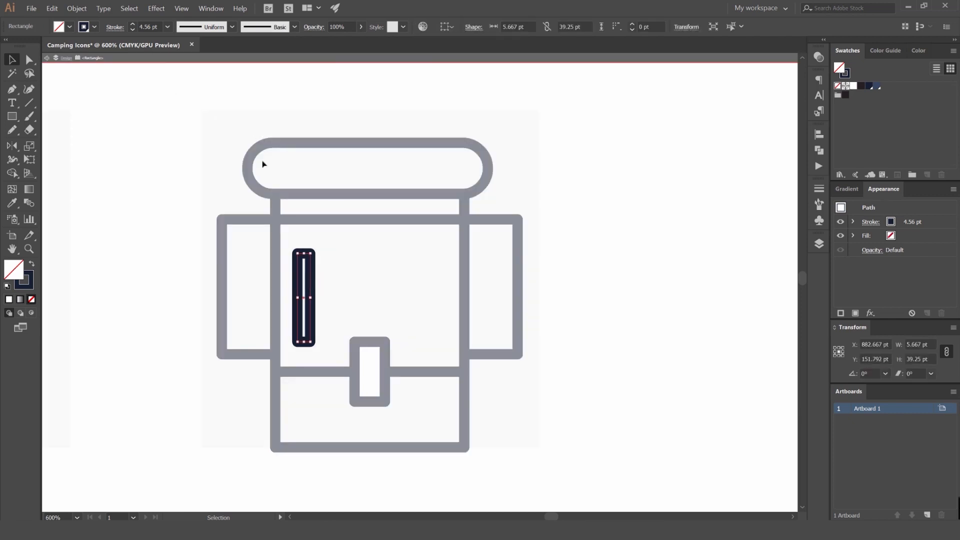
key("Escape")
Give the narrow rectangle the horizontal line's white fill and outline with the Eyedropper and widen it to 7.333 pt.
key("i")
left_click(354, 216)
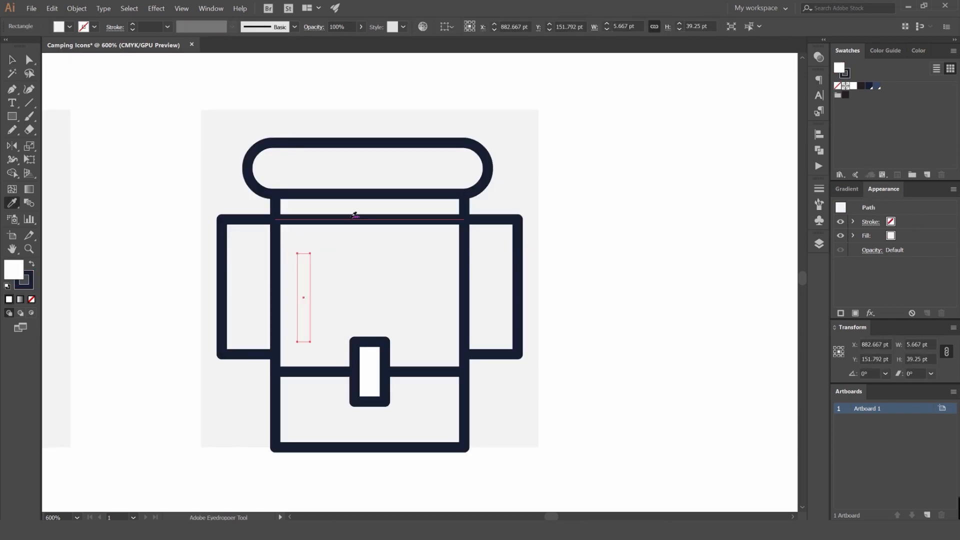
key("v")
scroll(313, 298, "up", 2)
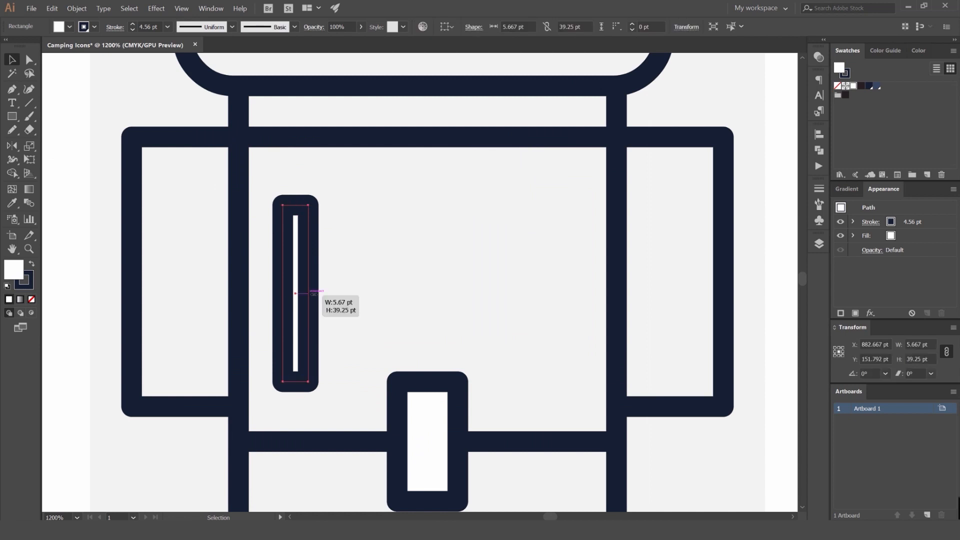
left_click_drag(310, 293, 337, 289)
left_click(336, 289)
Set the narrow rectangle's stroke weight to 2 pt and duplicate it level near the body's right edge.
left_click(270, 212)
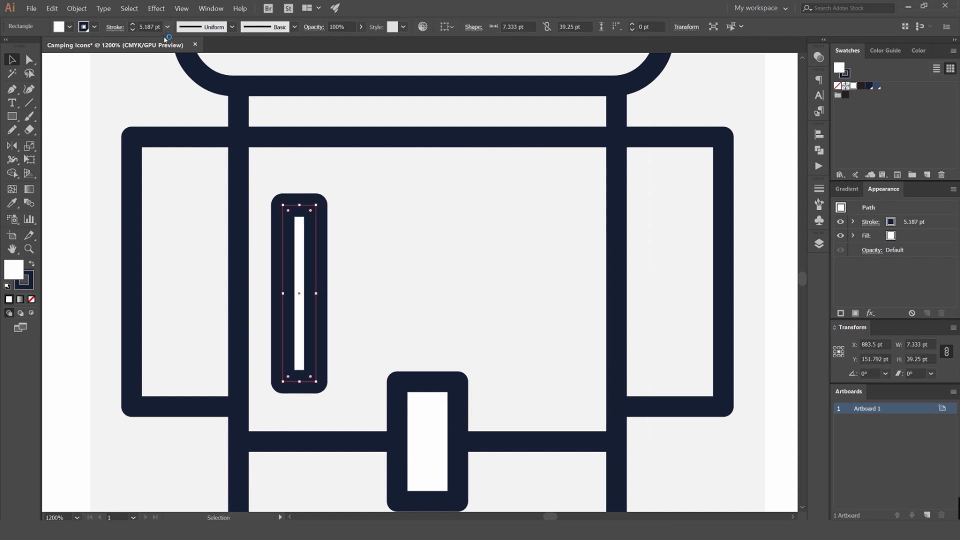
type("2")
key("Return")
left_click(332, 237)
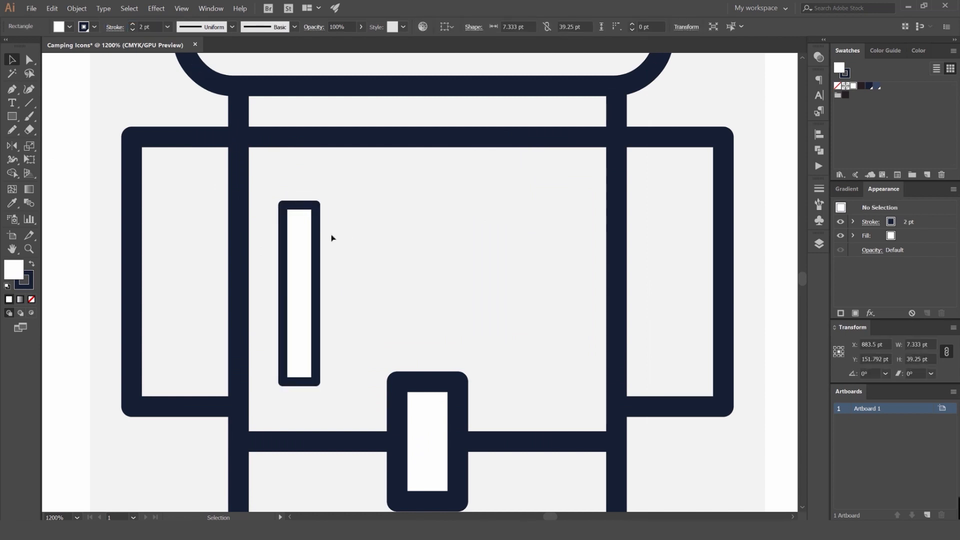
mouse_move(318, 235)
left_mouse_down()
mouse_move(586, 234)
mouse_move(573, 231)
left_mouse_up()
left_click(534, 195)
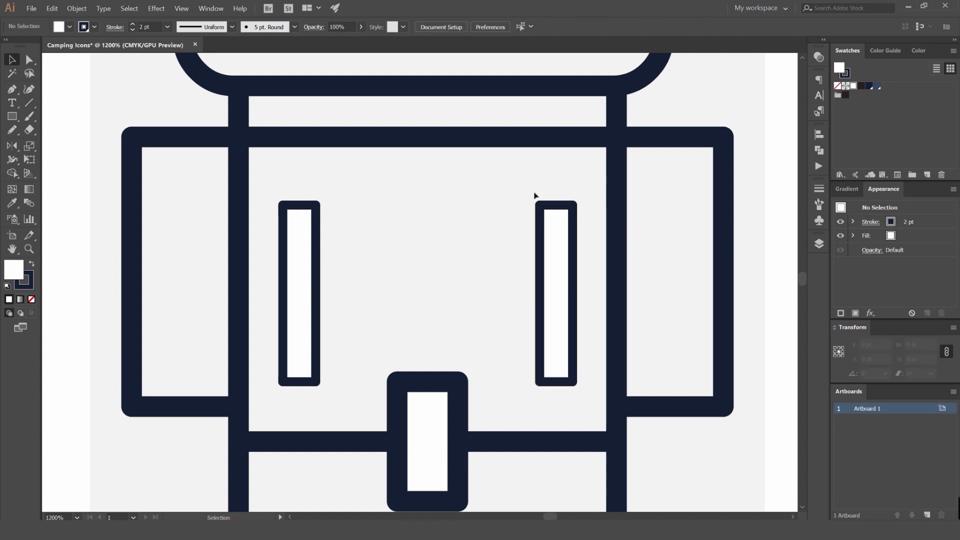
Select all parts of the backpack icon and set their stroke weight to 4 pt.
left_click(335, 138)
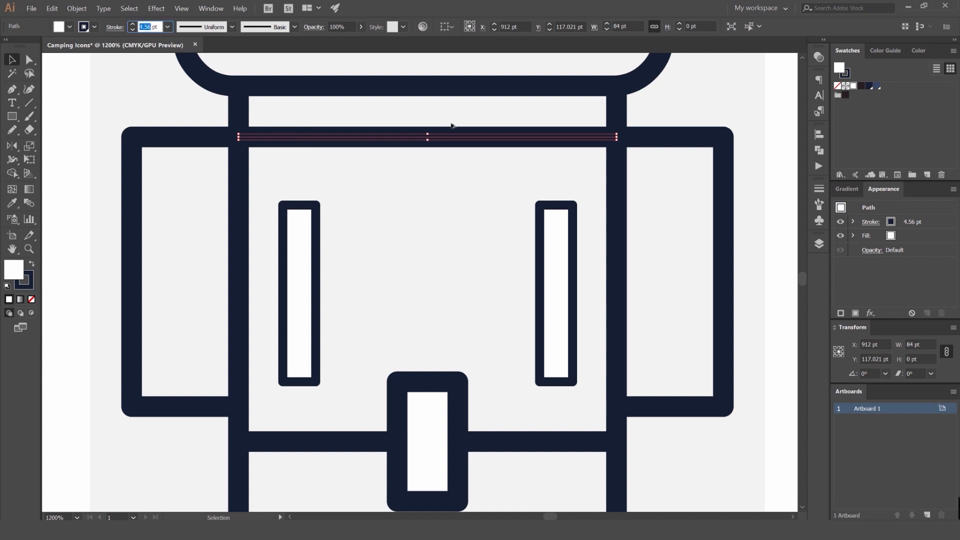
scroll(451, 126, "down", 2)
left_click_drag(555, 103, 360, 309)
scroll(517, 156, "down", 1)
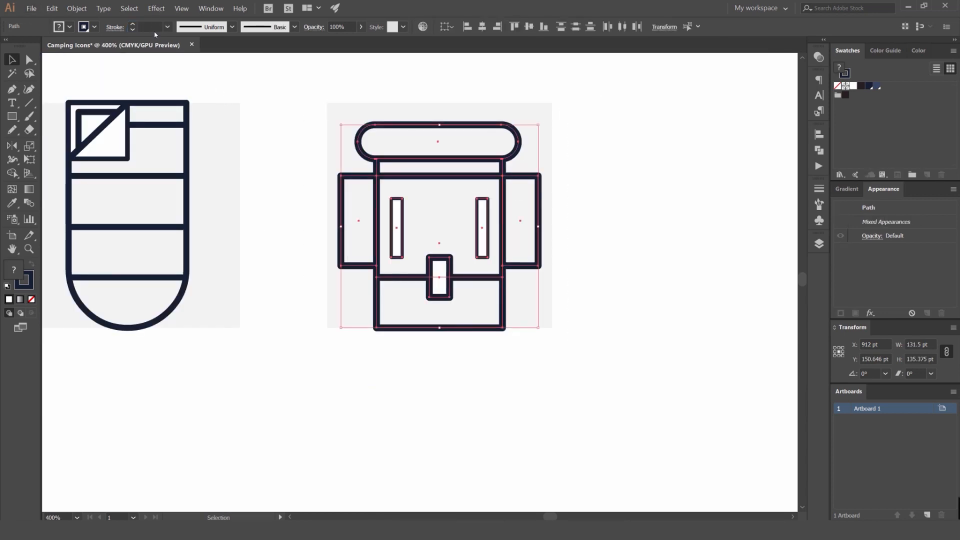
key("Return")
left_click(457, 198)
Set the stroke weight of the two narrow upright rectangles inside the body to 2 pt.
left_click(480, 224)
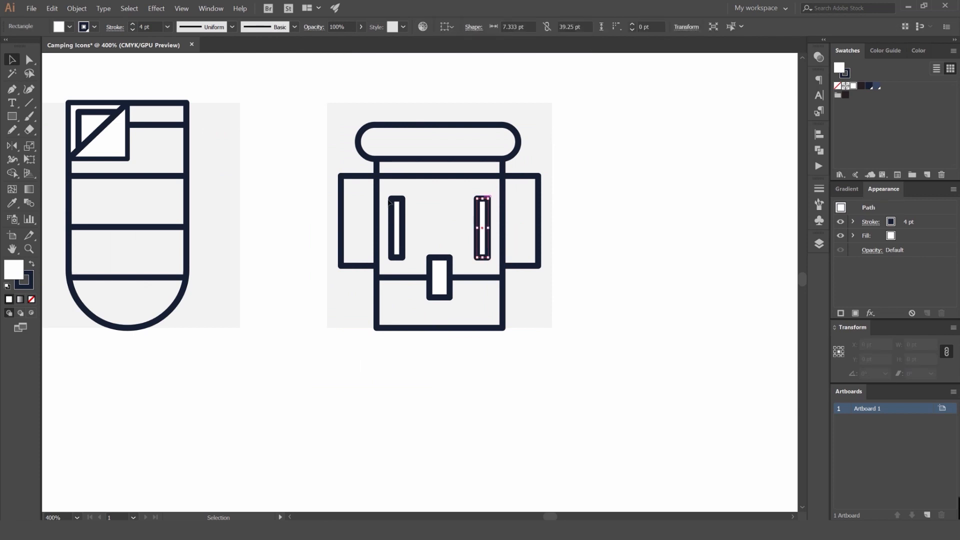
left_click(396, 224, "shift")
scroll(368, 189, "up", 2)
left_click(144, 27)
type("2")
key("Return")
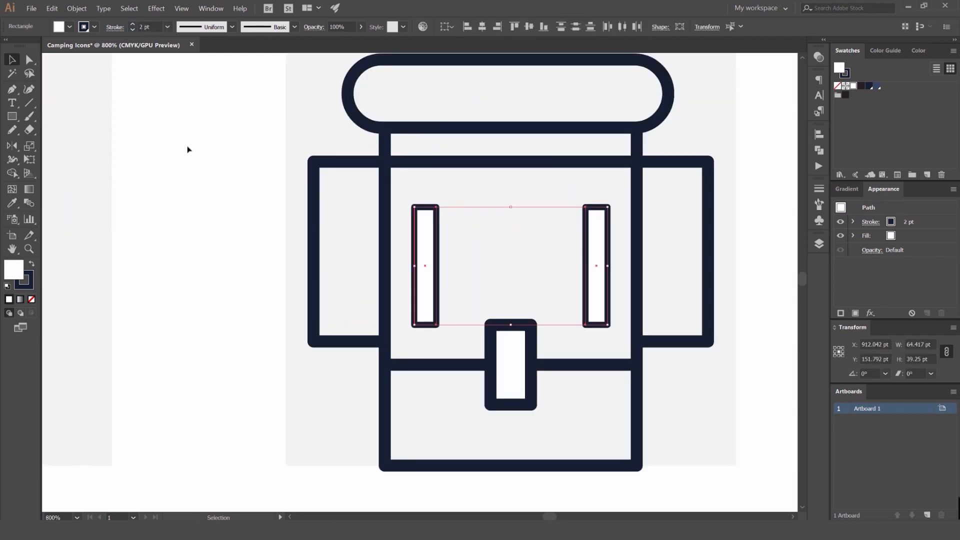
Move the two narrow upright rectangles inside the backpack body up by 5 pt.
left_click(536, 194)
scroll(559, 195, "down", 3)
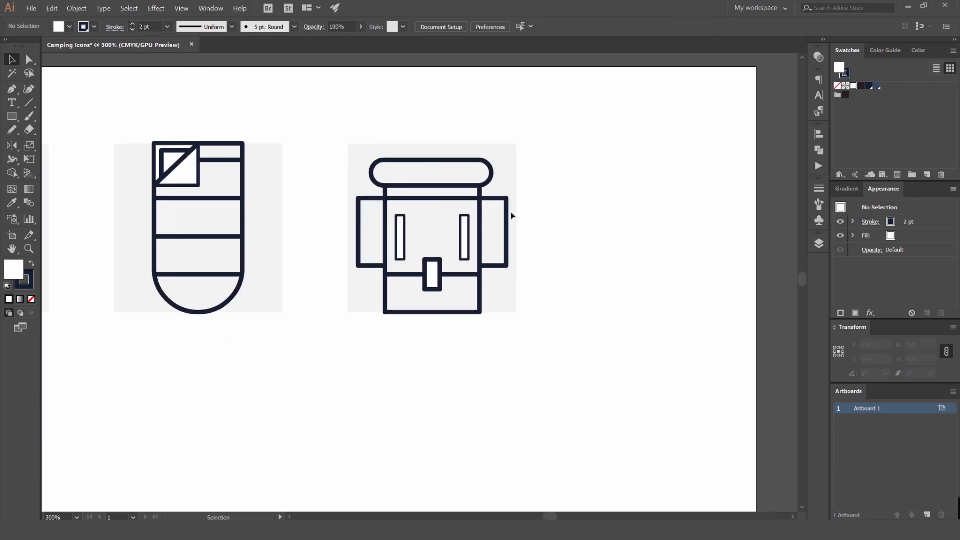
scroll(451, 207, "up", 2)
left_click_drag(472, 206, 355, 247)
key("shift+Up")
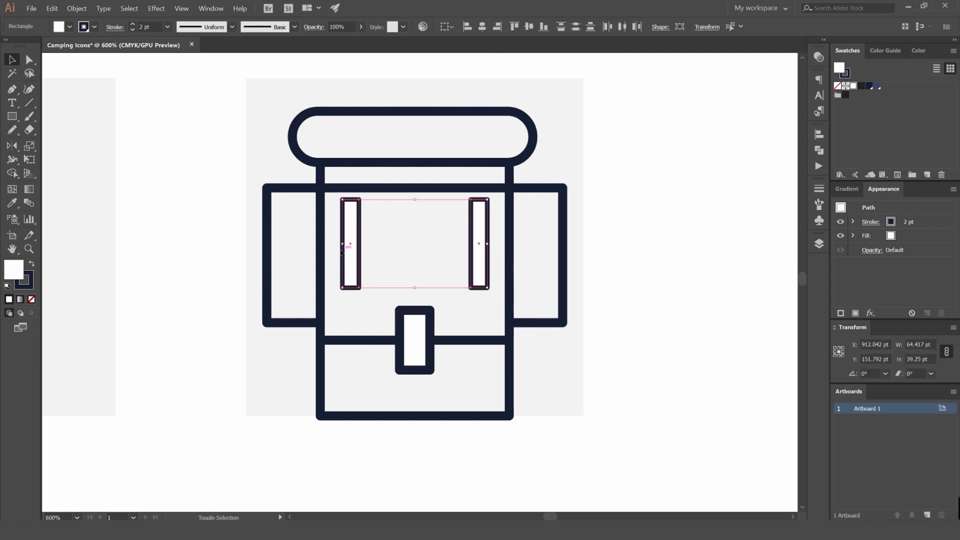
key("v")
key("Down")
key("Down")
key("Down")
key("Down")
key("Down")
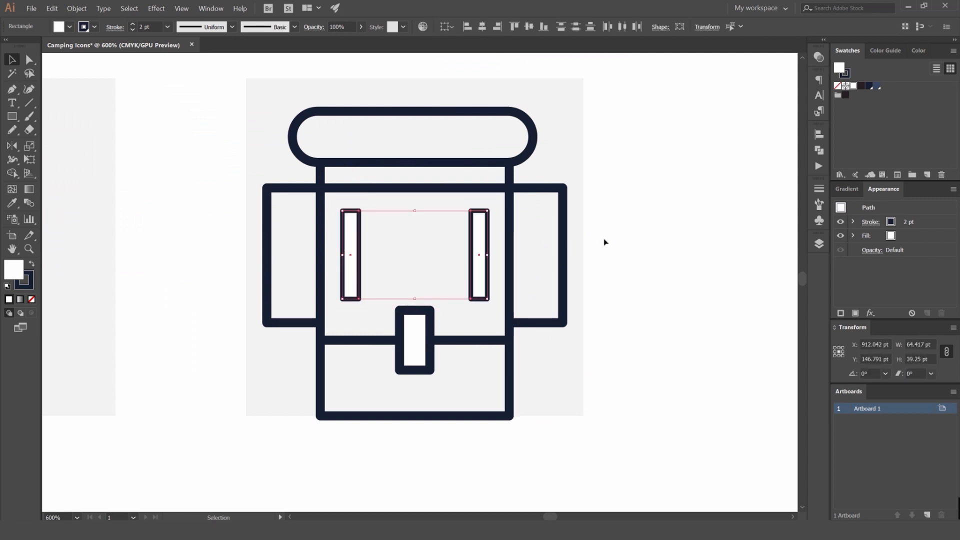
left_click(603, 242)
scroll(605, 225, "down", 2)
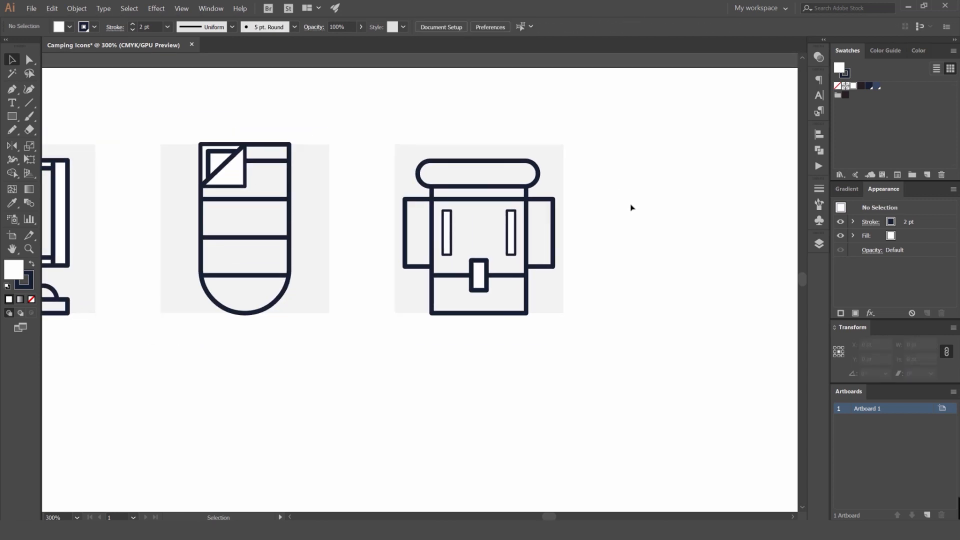
Draw a straight vertical centre line with the Pen tool through the left narrow rectangle, from its top edge to its bottom edge.
scroll(631, 208, "down", 2)
left_click_drag(585, 261, 569, 267)
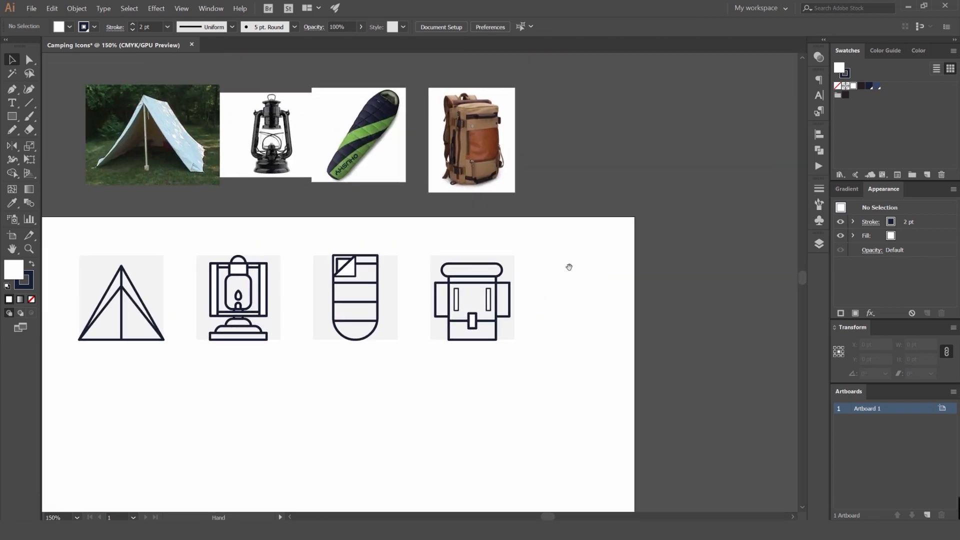
scroll(510, 295, "up", 3)
scroll(474, 295, "down", 1)
scroll(449, 295, "up", 2)
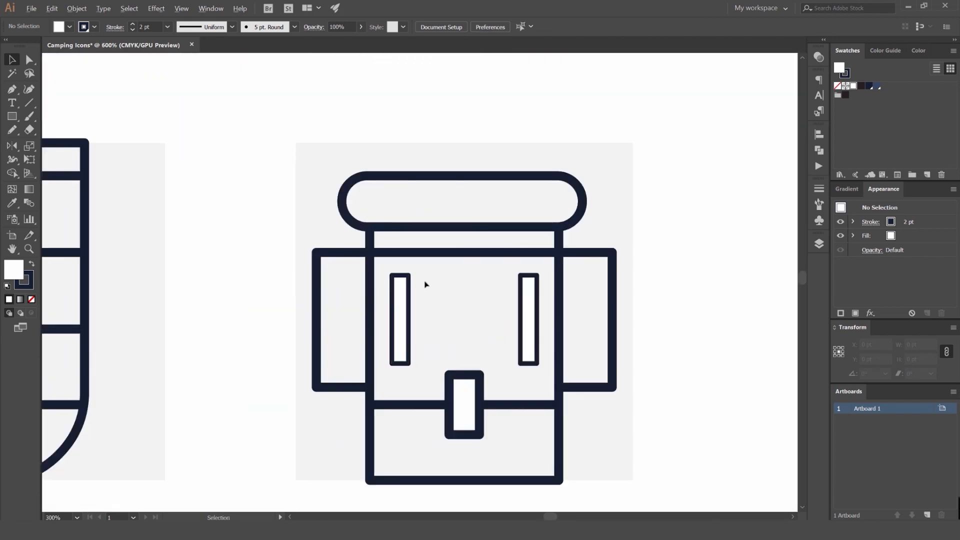
left_click_drag(440, 292, 373, 249)
scroll(374, 250, "up", 3)
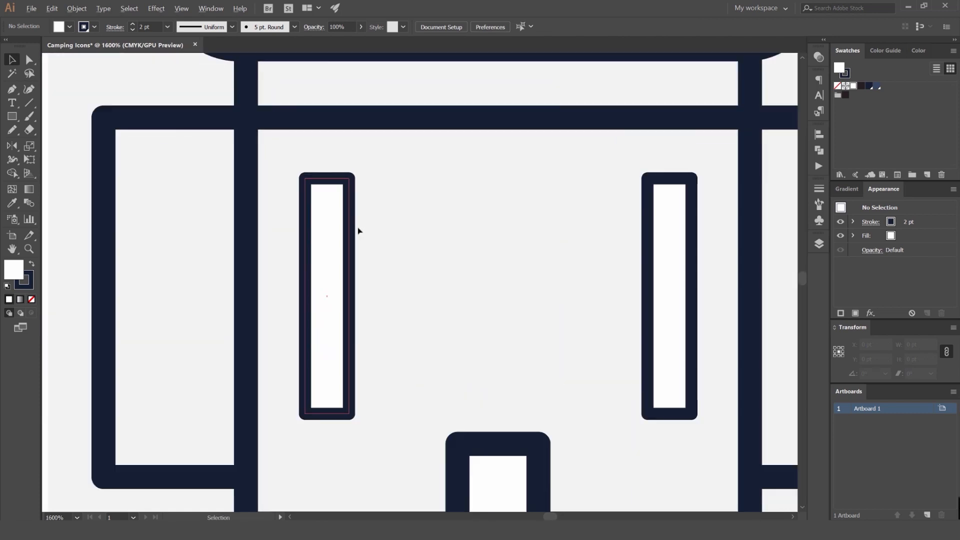
key("p")
left_click(326, 178)
left_click(327, 413)
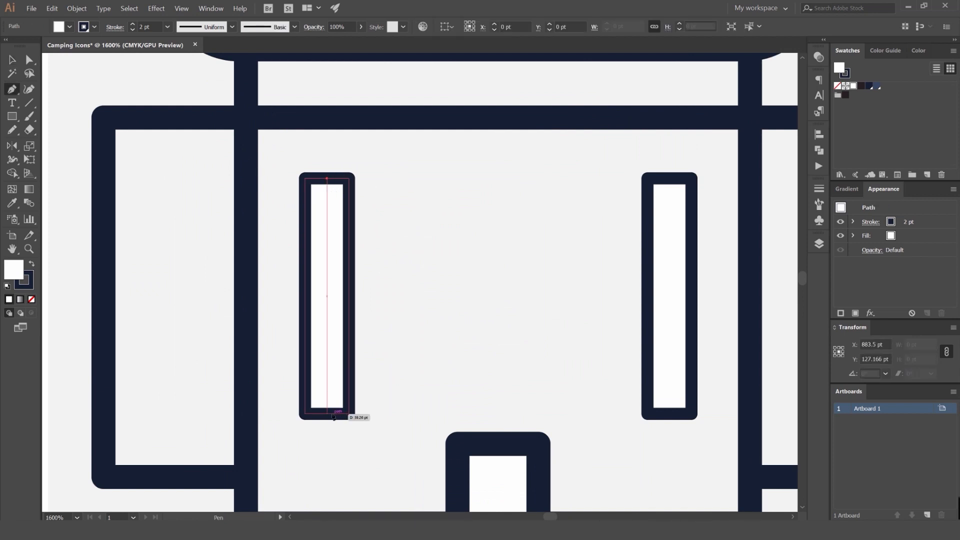
key("v")
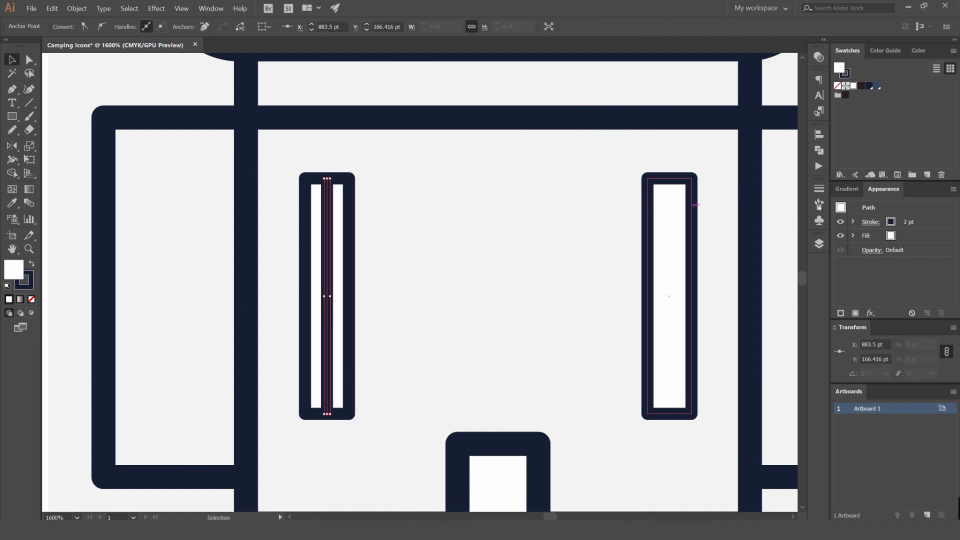
Make the vertical centre line a dashed stroke with 2 pt dashes and 3 pt gaps.
left_click(819, 189)
left_click(684, 264)
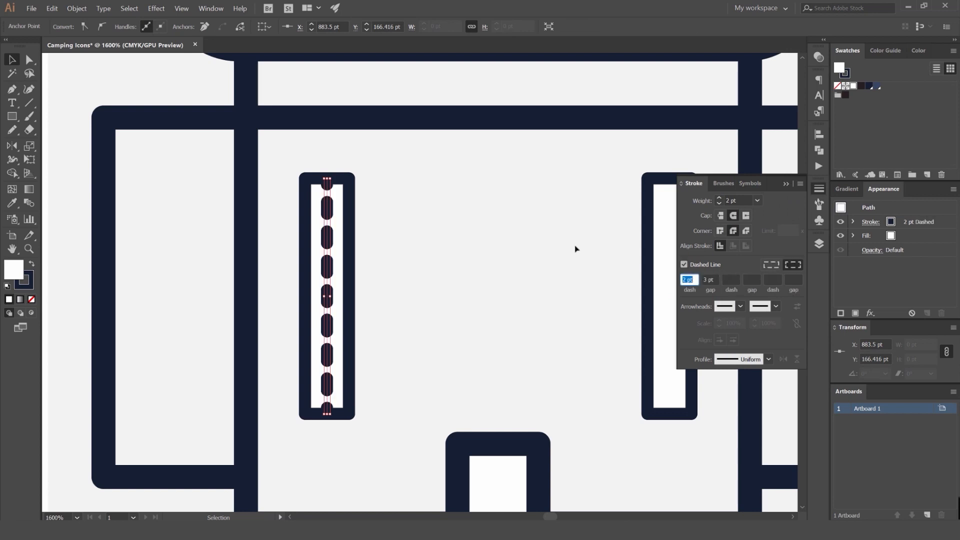
left_click(720, 216)
left_click(534, 218)
scroll(475, 234, "down", 4)
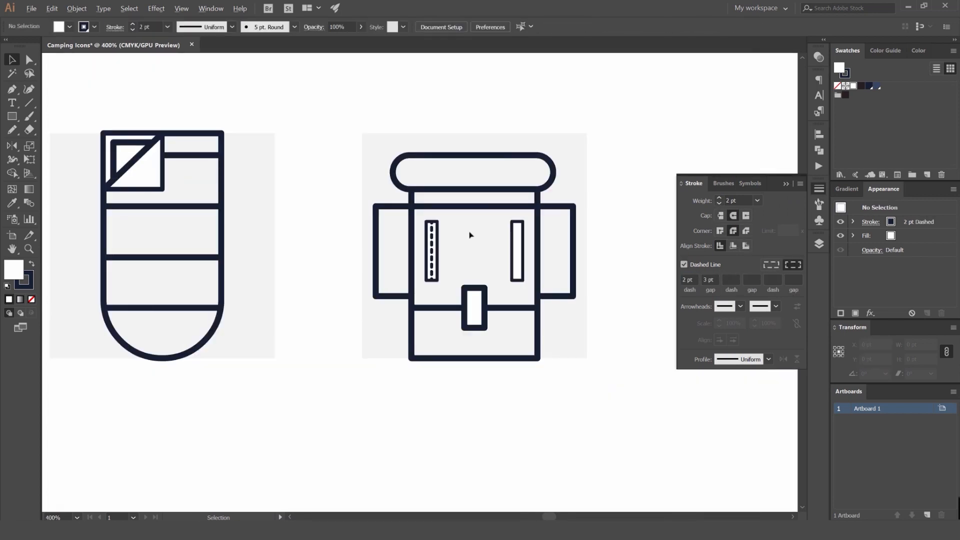
Duplicate the dashed centre line into the right narrow rectangle.
scroll(394, 231, "up", 1)
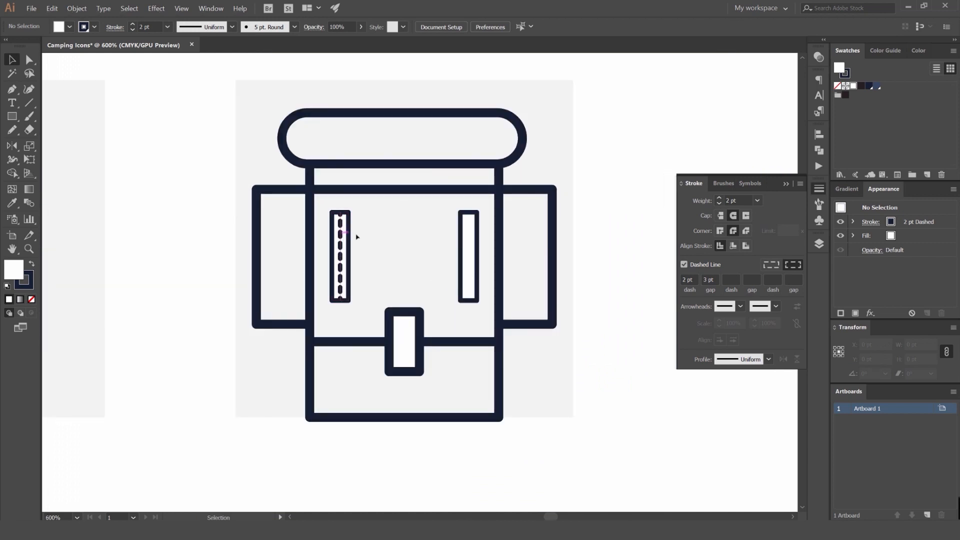
left_click_drag(340, 235, 468, 239)
left_click(403, 236)
scroll(404, 237, "down", 4)
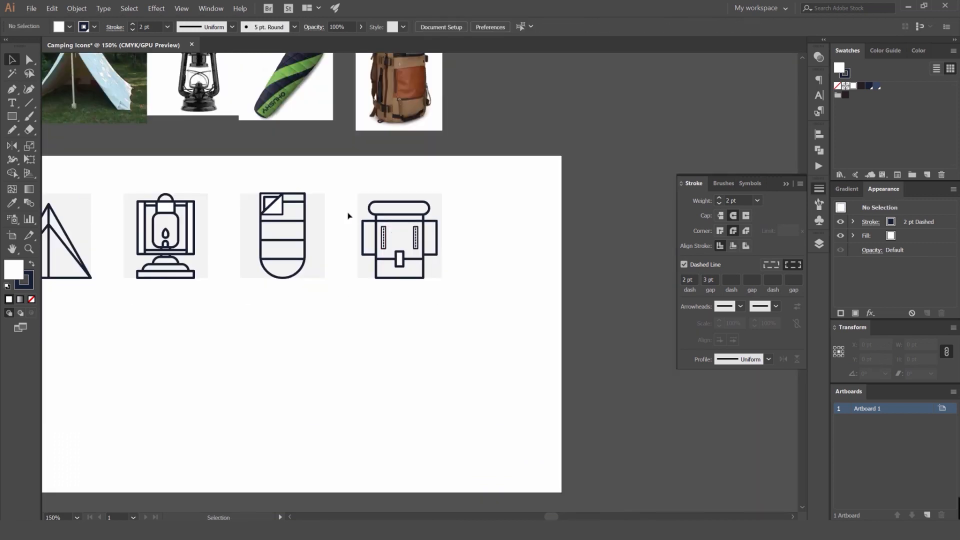
Examine the backpack icon's strap details against the other camping icons and the reference photos.
scroll(546, 208, "down", 1)
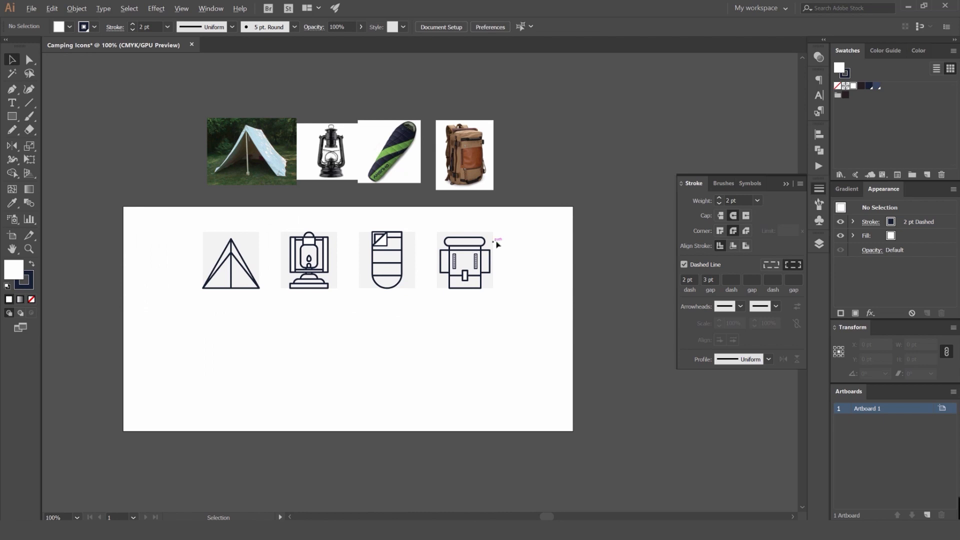
scroll(496, 244, "up", 1)
scroll(499, 262, "up", 2)
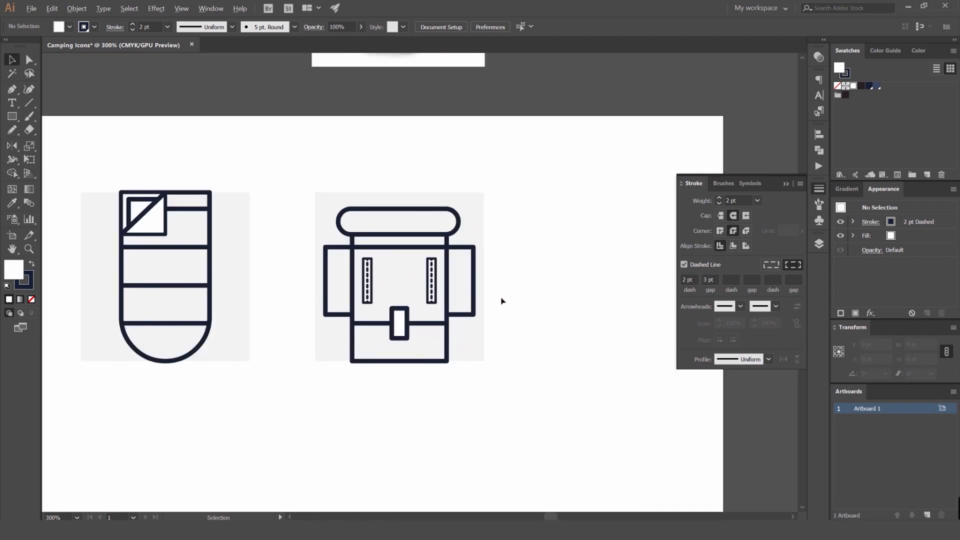
scroll(406, 332, "down", 2)
scroll(396, 320, "up", 2)
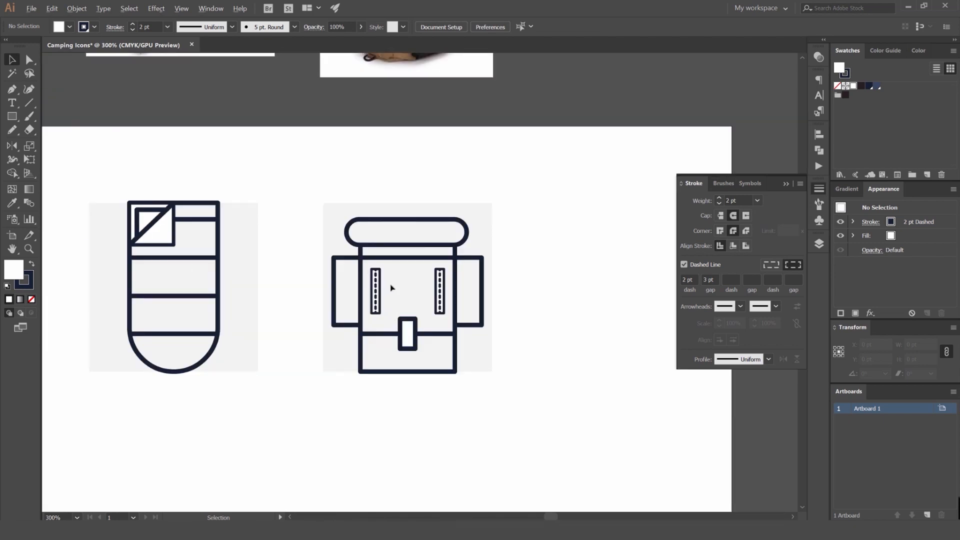
scroll(390, 283, "up", 1)
scroll(384, 274, "down", 2)
scroll(396, 272, "up", 3)
Replace the left narrow rectangle and its dashed line with a taller rectangle reaching from the side pockets' top line to the flap line.
left_click(361, 283)
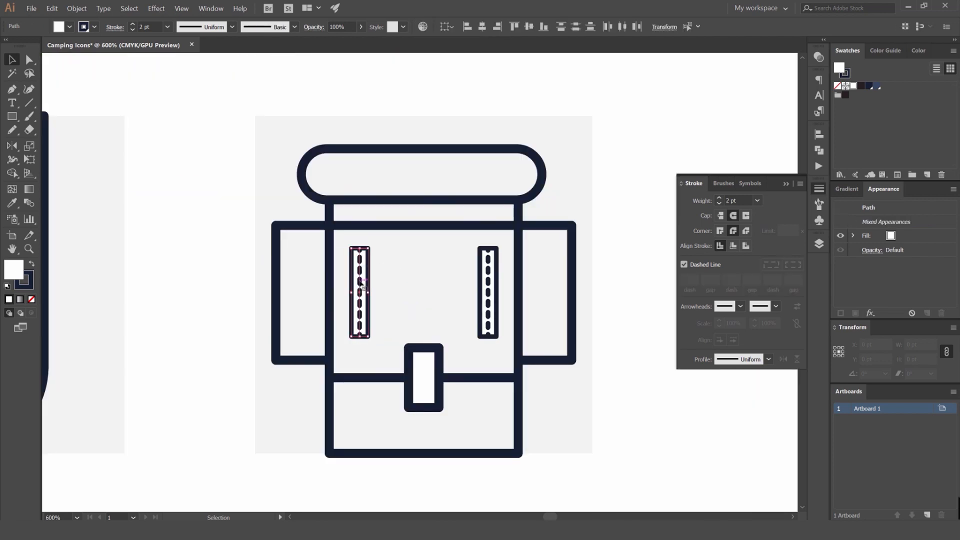
key("Delete")
key("m")
left_click_drag(350, 226, 370, 378)
key("v")
left_click(379, 275)
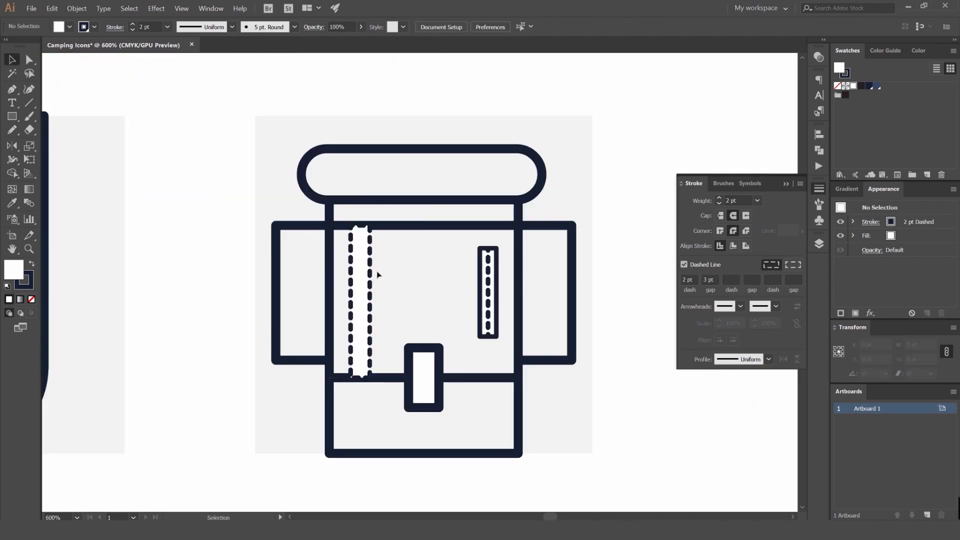
Give the tall rectangle the buckle's white fill and 4 pt solid outline with the Eyedropper.
left_click(368, 276)
key("i")
left_click(428, 347)
key("v")
left_click(405, 277)
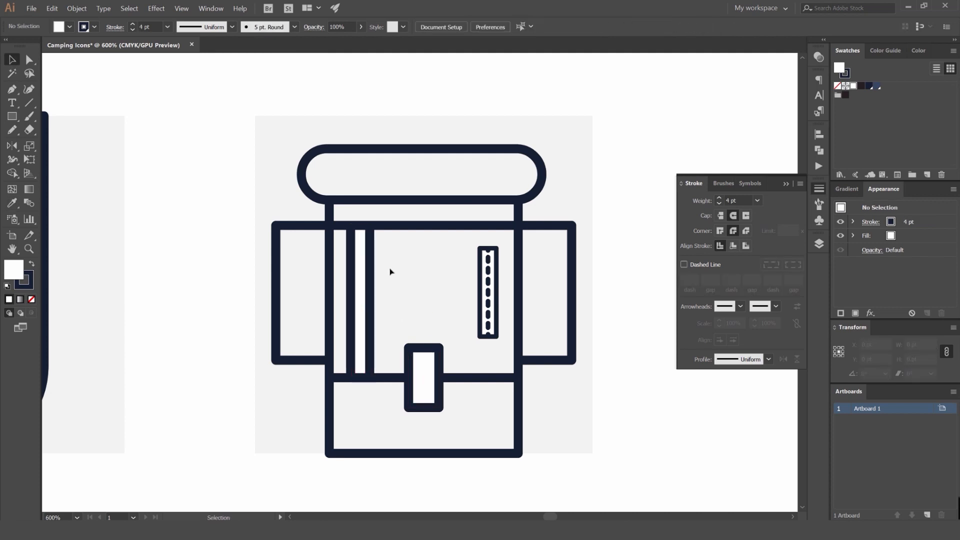
Stretch the tall rectangle down to the body's bottom edge, making it about 67.7 pt high.
left_click(371, 282)
left_click_drag(369, 377, 370, 453)
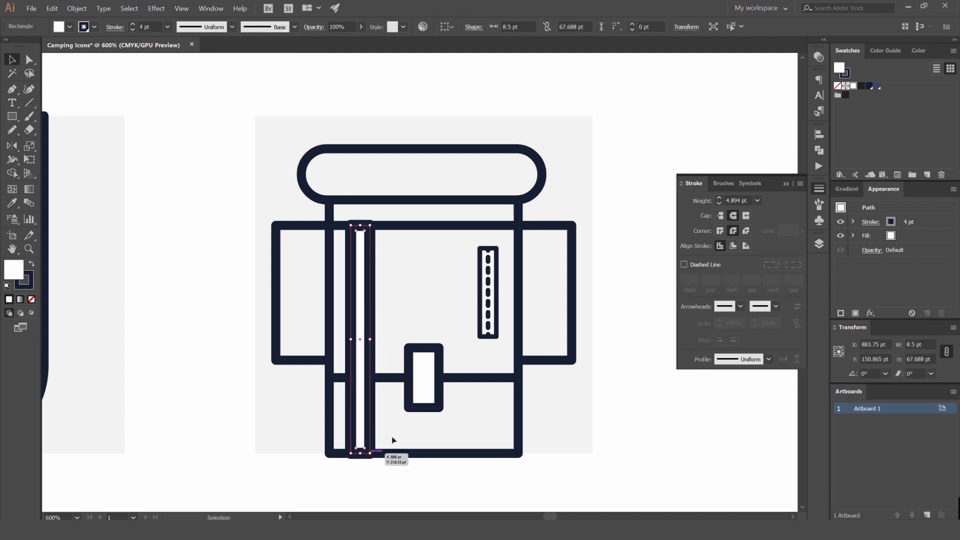
left_click(393, 440)
scroll(393, 440, "down", 2)
Copy the flap line's 4 pt stroke to the tall strap with the Eyedropper and set its fill to white.
left_click(383, 381)
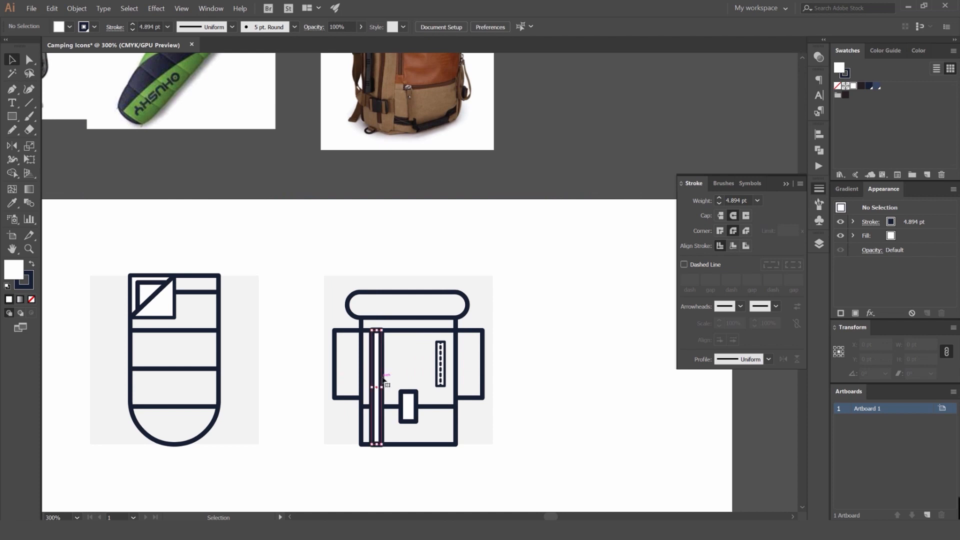
key("i")
left_click(394, 407)
key("v")
left_click(539, 395)
scroll(540, 395, "down", 2)
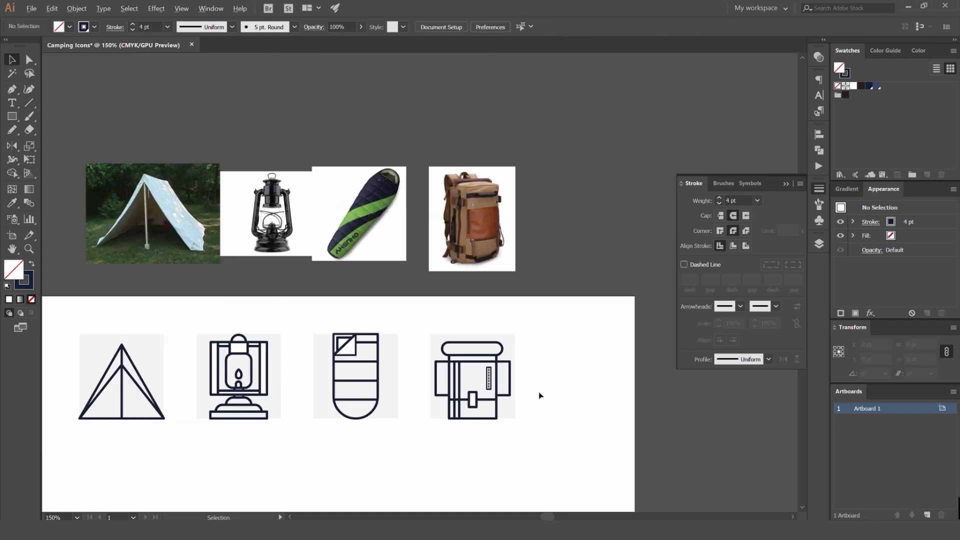
left_click(460, 378)
left_click(853, 86)
left_click(620, 210)
Delete the right narrow rectangle with its dashed line and duplicate the tall strap level near the body's right edge.
scroll(492, 342, "up", 3)
left_click_drag(463, 409, 408, 213)
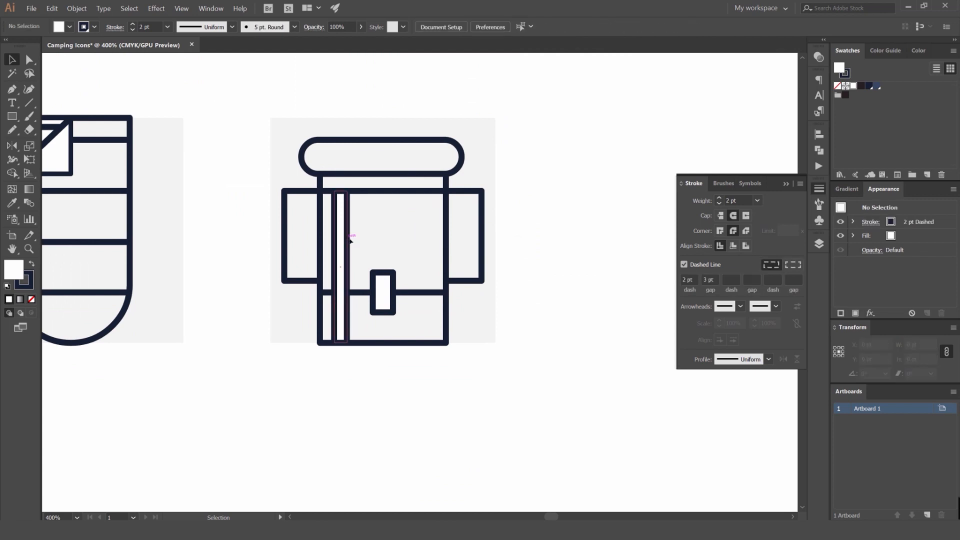
left_click_drag(350, 241, 436, 245)
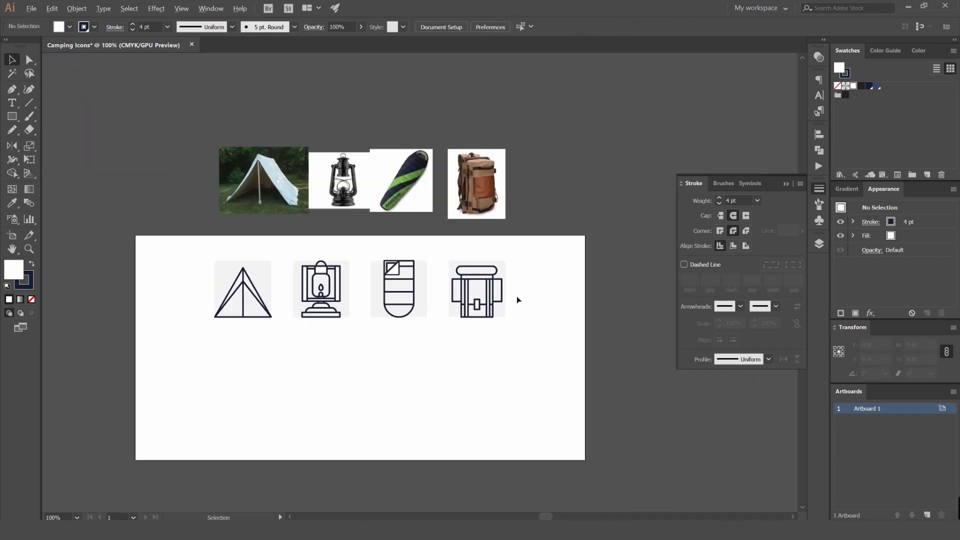
left_click_drag(559, 282, 543, 292)
Draw a white outlined rectangle about 23.75 by 10.4 pt across the left side pocket, just below its middle.
scroll(491, 290, "up", 3)
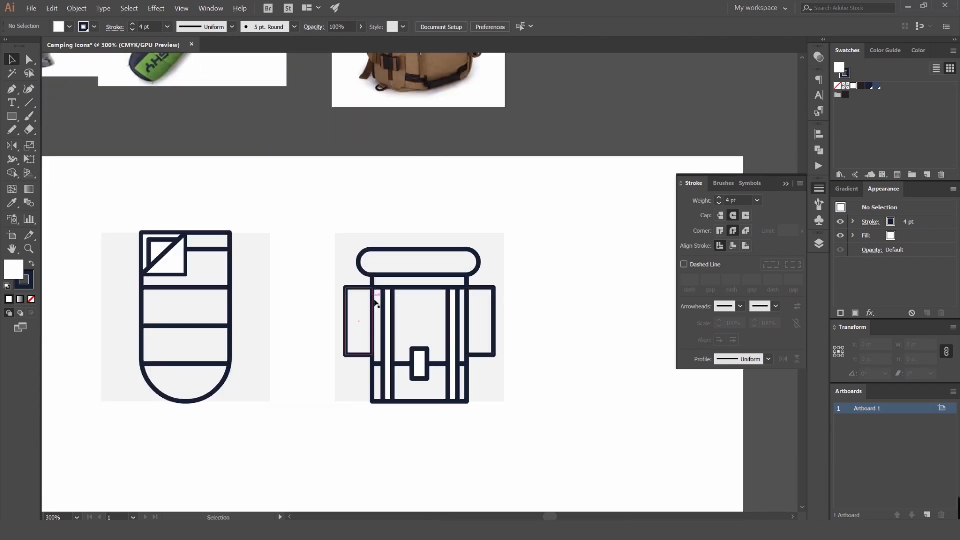
scroll(376, 318, "up", 3)
key("m")
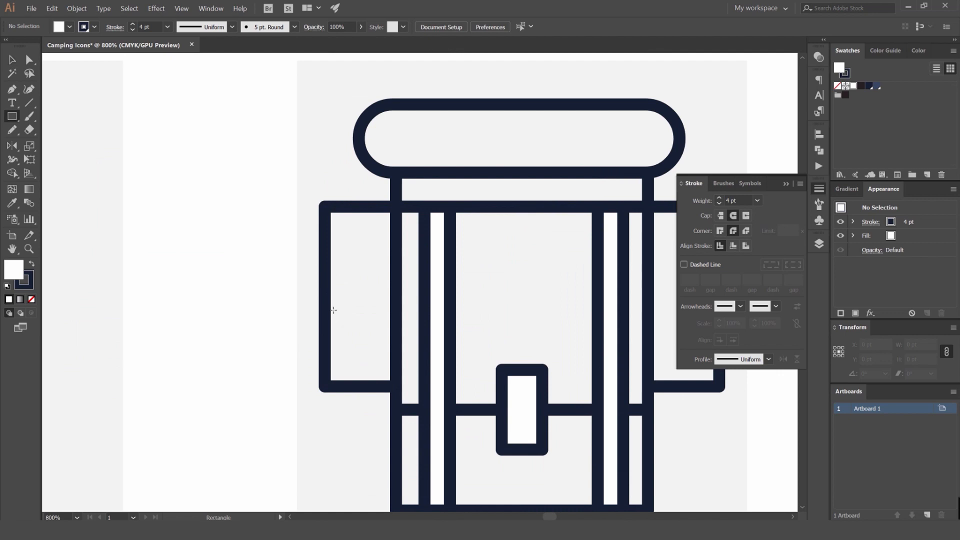
left_click_drag(324, 297, 395, 328)
key("ctrl+shift+a")
key("v")
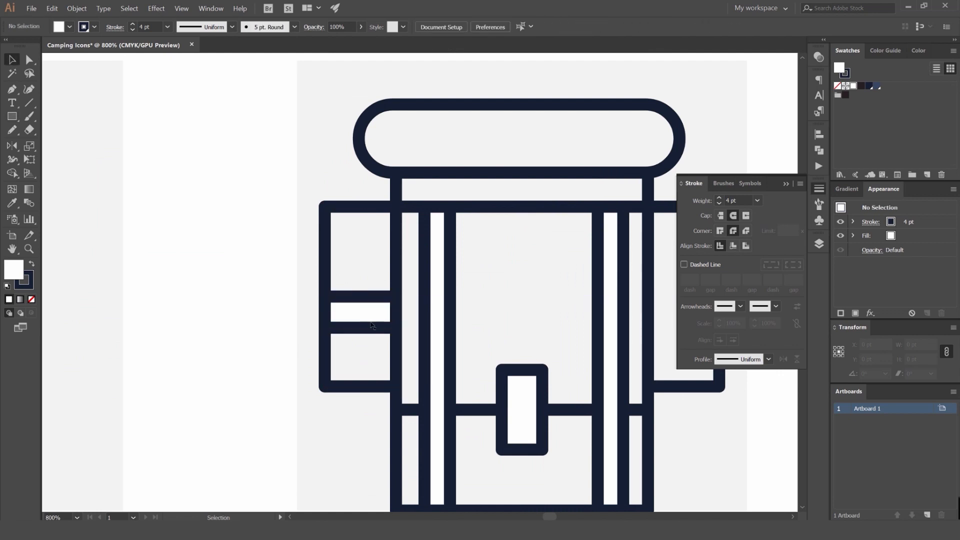
Add an anchor point at the middle of the pocket rectangle's bottom edge and pull it down about 6.7 pt into a pointed flap.
scroll(369, 329, "up", 1)
left_click(368, 329)
scroll(365, 341, "up", 2)
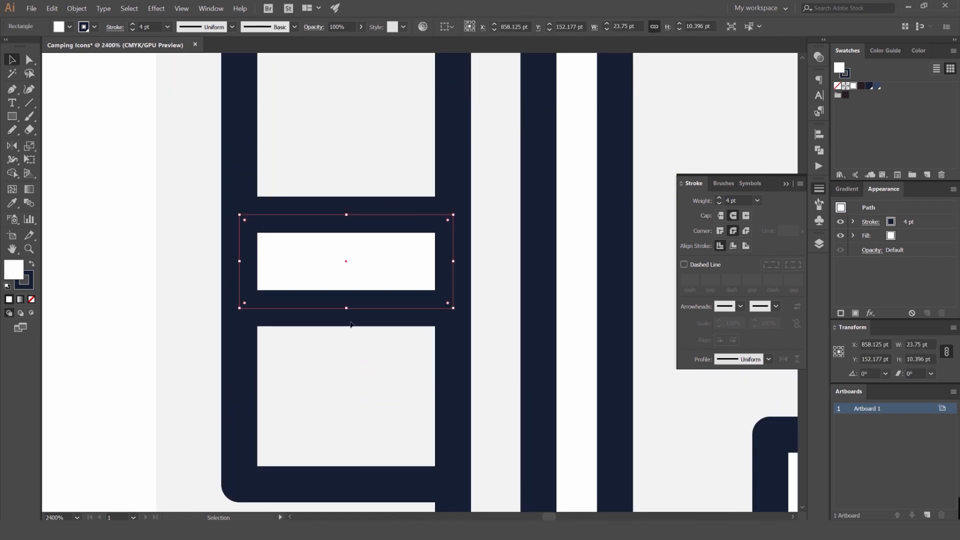
key("a")
key("p")
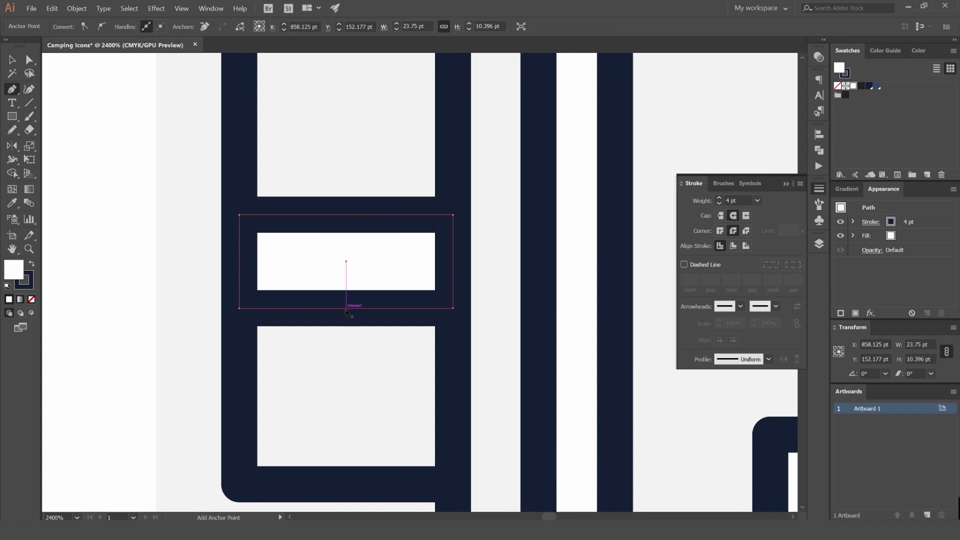
left_click(348, 312)
key("a")
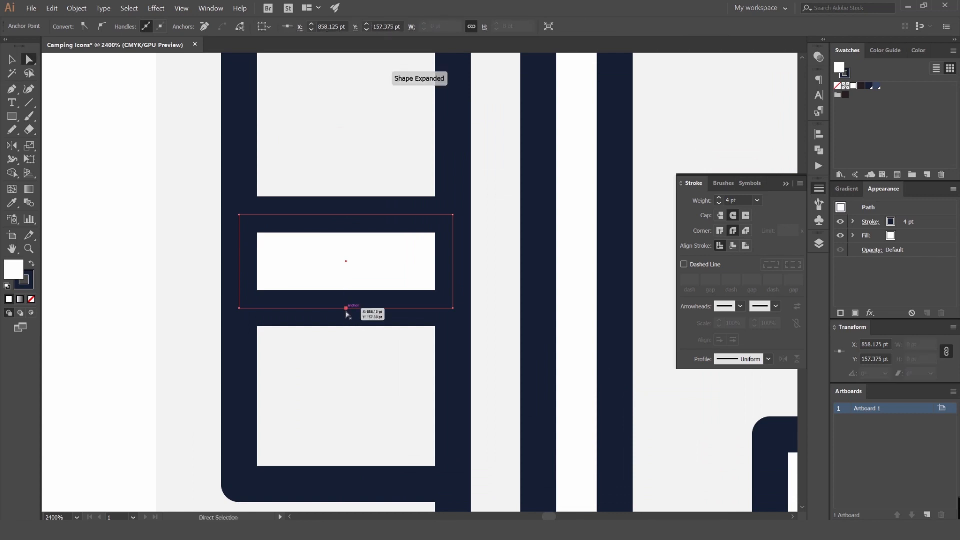
left_click_drag(348, 313, 350, 371)
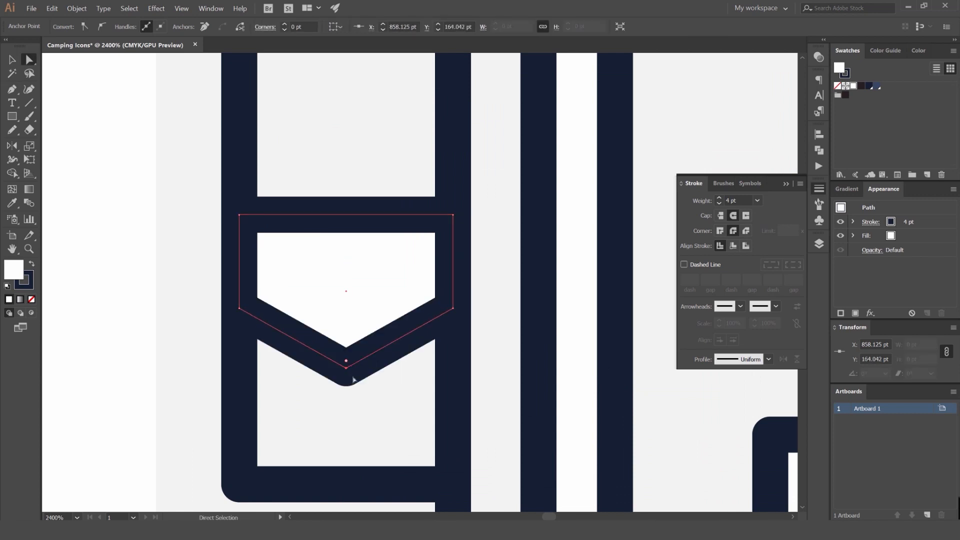
left_click(377, 310)
Duplicate the pointed flap level onto the right side pocket.
scroll(378, 308, "down", 4)
key("v")
left_click(348, 276)
left_click_drag(348, 277, 543, 273)
left_click(302, 290)
left_click(627, 296)
Move both tall straps up so they run from the top edge of the bedroll down to the flap line.
scroll(533, 309, "down", 5)
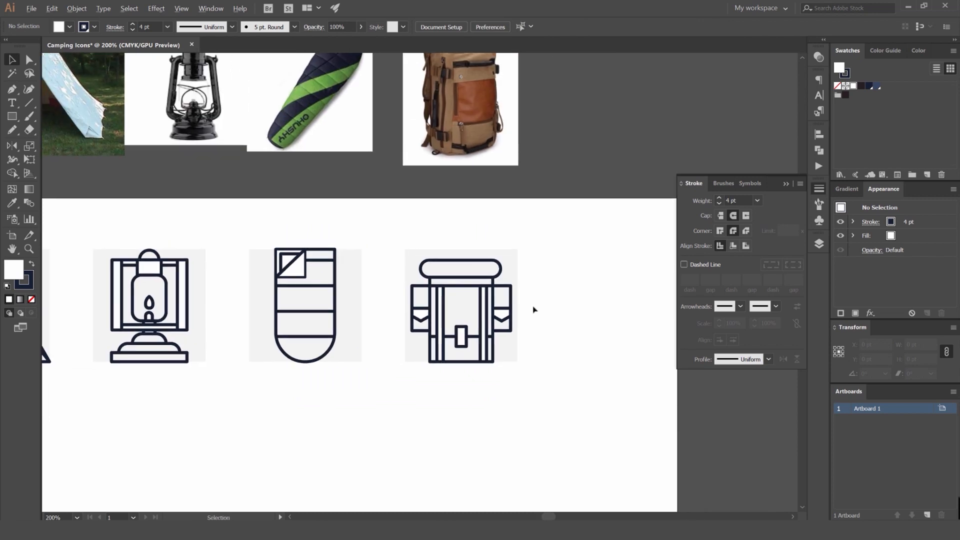
scroll(513, 315, "up", 3)
scroll(568, 285, "down", 3)
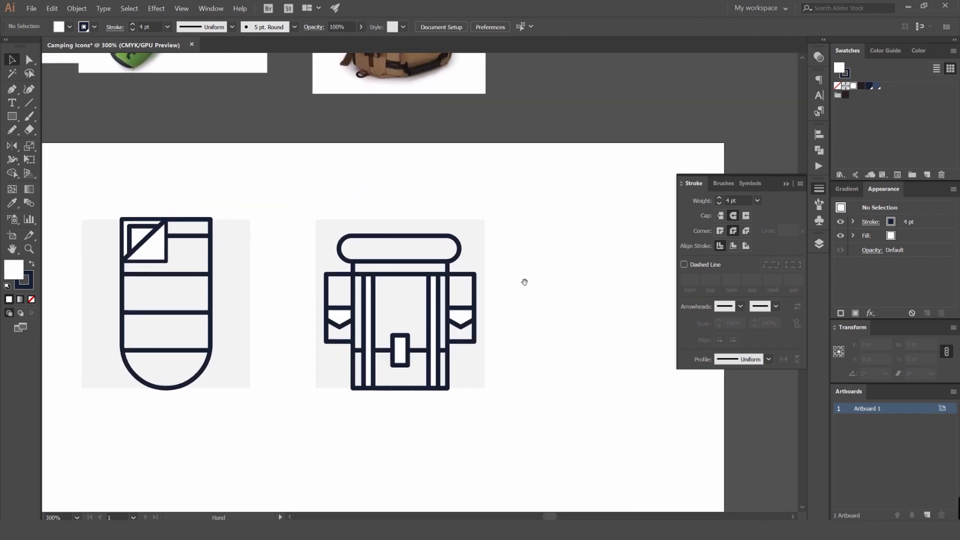
scroll(492, 270, "up", 3)
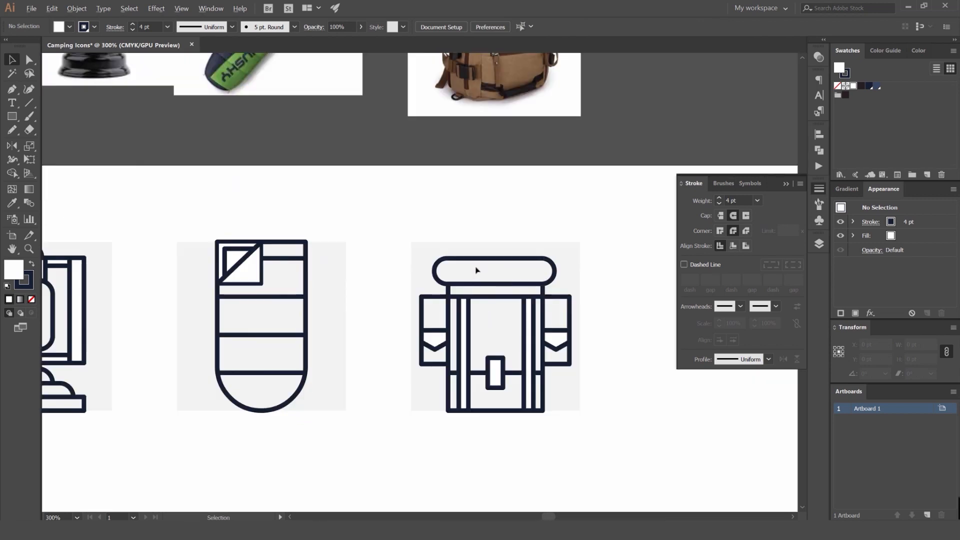
left_click_drag(466, 345, 470, 301)
left_click(585, 252)
left_click_drag(530, 345, 530, 306)
left_click(585, 282)
scroll(593, 248, "down", 1)
scroll(594, 248, "down", 1)
left_click_drag(617, 231, 532, 274)
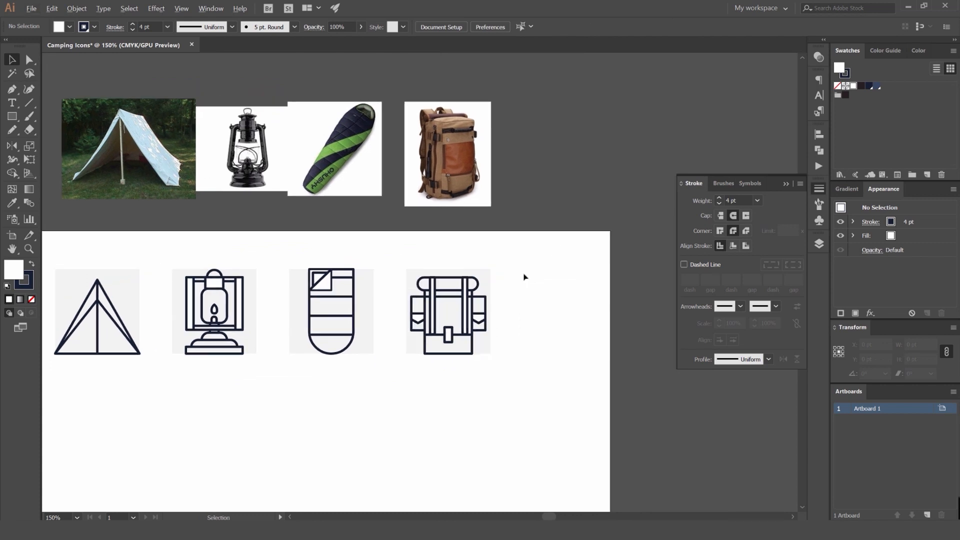
Examine the four outlined camping icons up close and compare them with their reference photos.
scroll(450, 355, "up", 1)
scroll(557, 297, "down", 3)
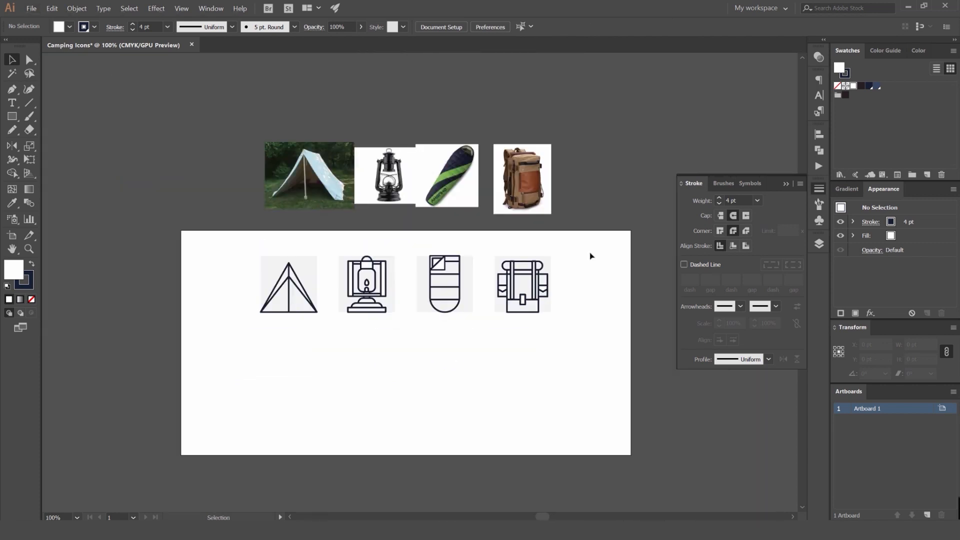
mouse_move(586, 254)
left_mouse_down()
mouse_move(544, 266)
mouse_move(612, 202)
left_mouse_up()
left_click(817, 188)
left_click_drag(677, 230, 658, 217)
scroll(469, 235, "up", 2)
left_click_drag(464, 316, 449, 323)
scroll(447, 324, "down", 1)
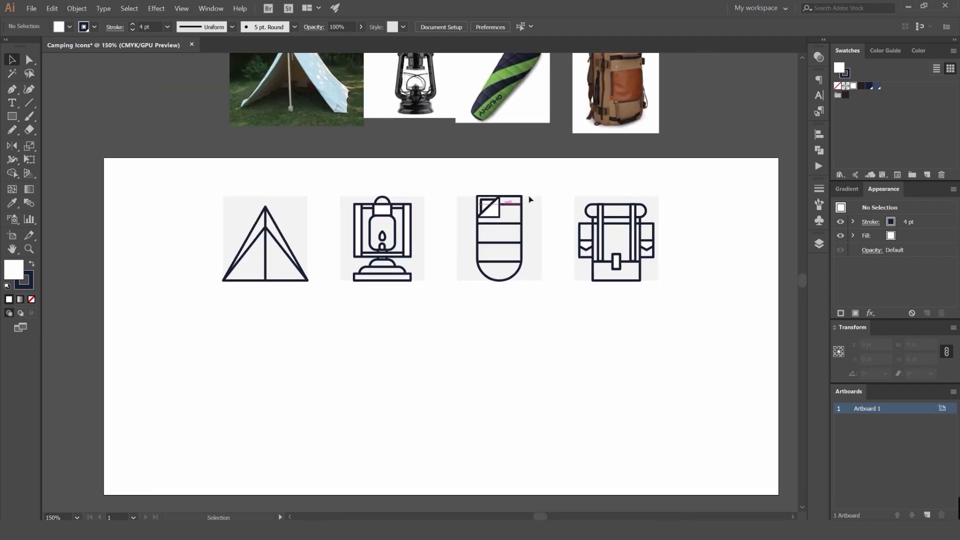
left_click_drag(499, 175, 476, 180)
scroll(231, 236, "up", 1)
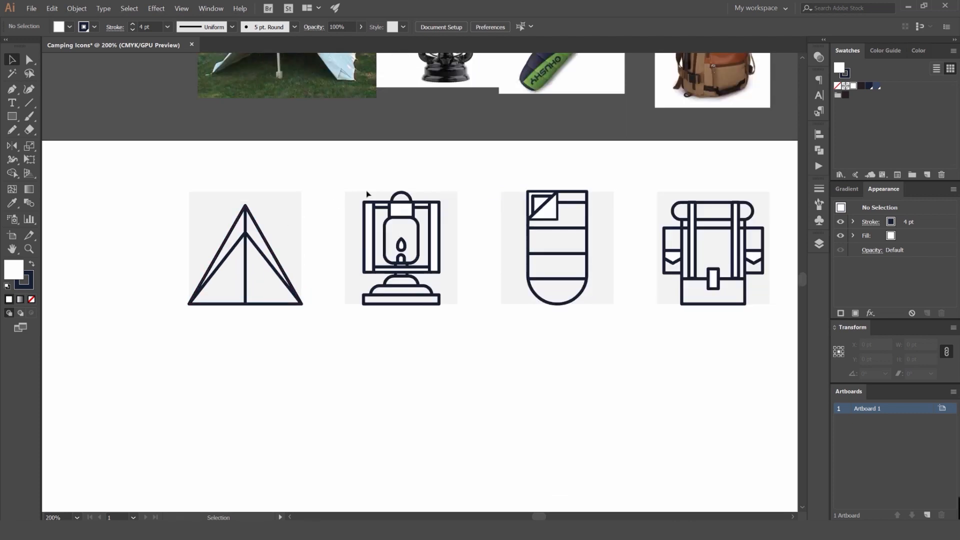
scroll(369, 192, "down", 1)
left_click_drag(368, 191, 372, 205)
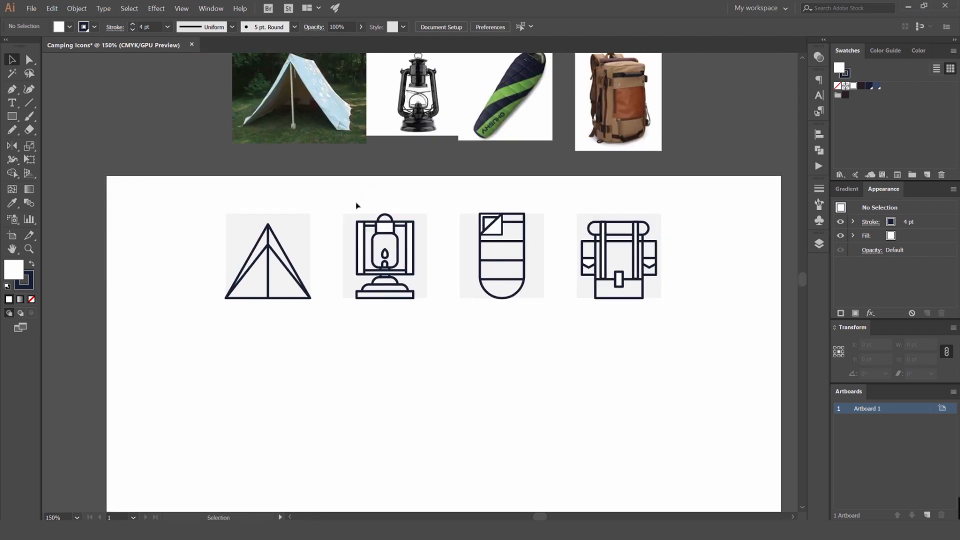
scroll(243, 250, "up", 3)
scroll(439, 230, "down", 3)
left_click_drag(428, 229, 241, 252)
left_click_drag(658, 218, 690, 229)
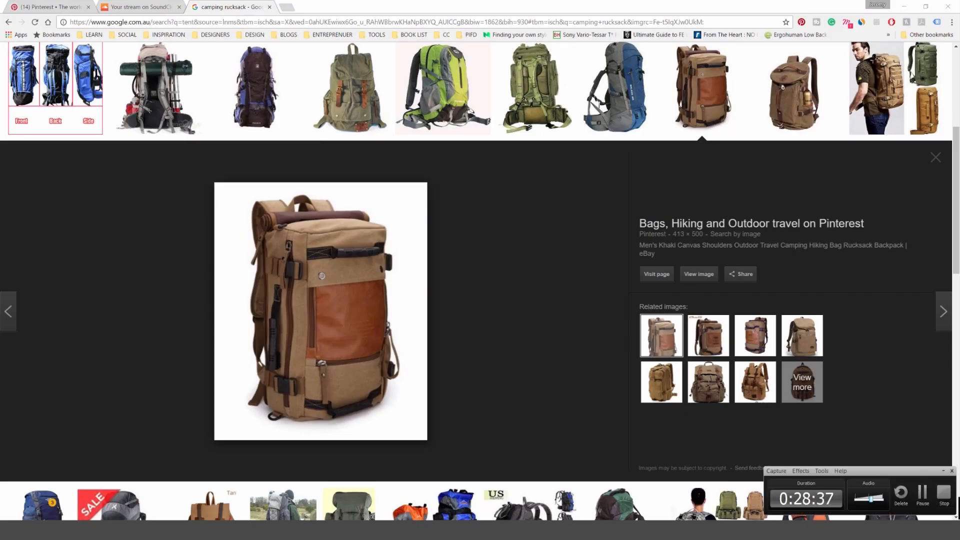
Switch back to Illustrator and review the row of icons within the whole artboard.
key("alt+Tab")
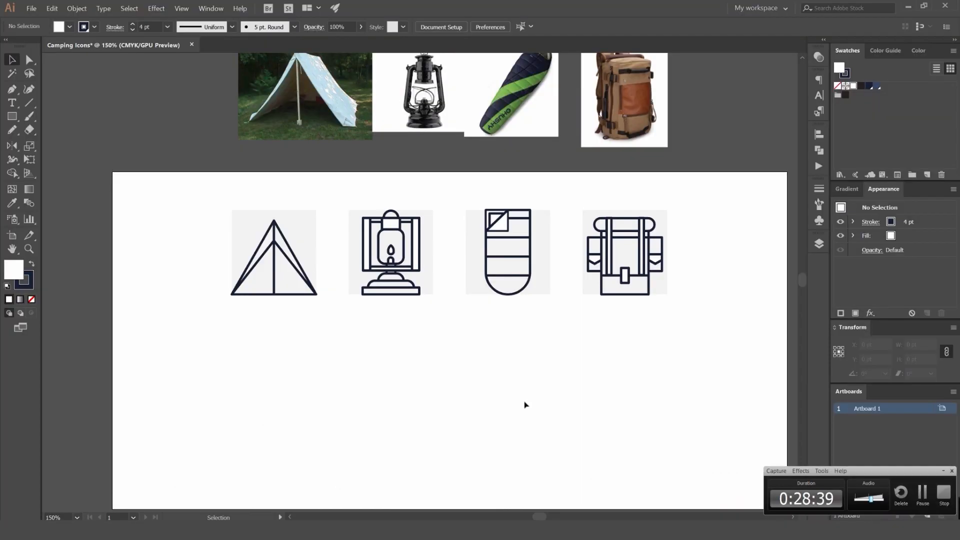
left_click_drag(572, 415, 437, 337)
scroll(533, 407, "down", 1)
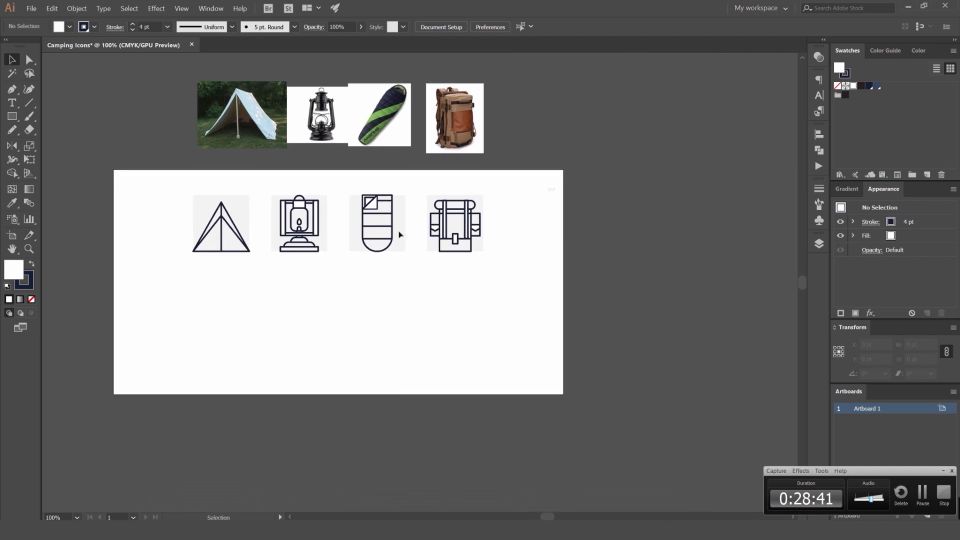
key("ctrl+a")
left_click(271, 293)
left_click_drag(304, 308, 401, 281)
scroll(344, 290, "up", 1)
left_click_drag(343, 290, 367, 327)
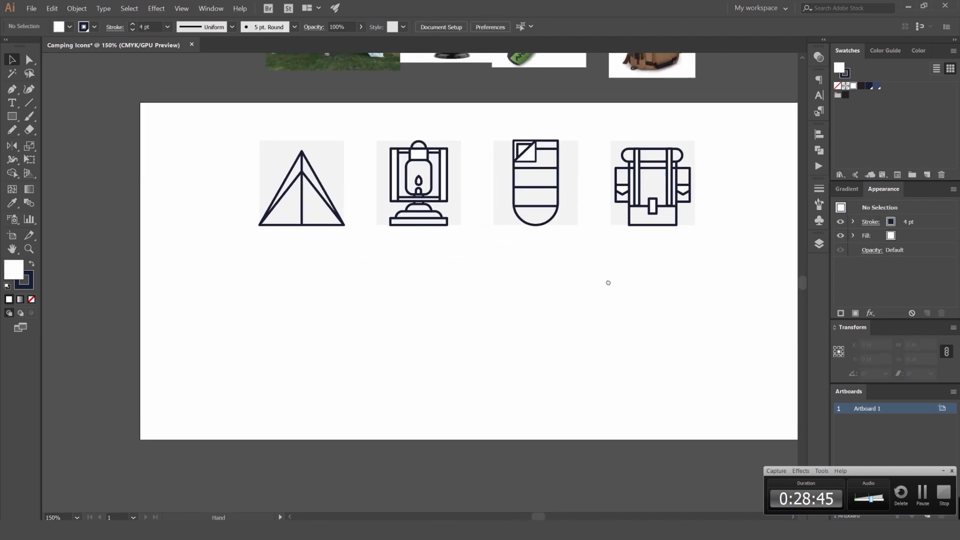
left_click_drag(608, 283, 583, 290)
Add a new layer above the Design layer and name it Color.
left_click(849, 189)
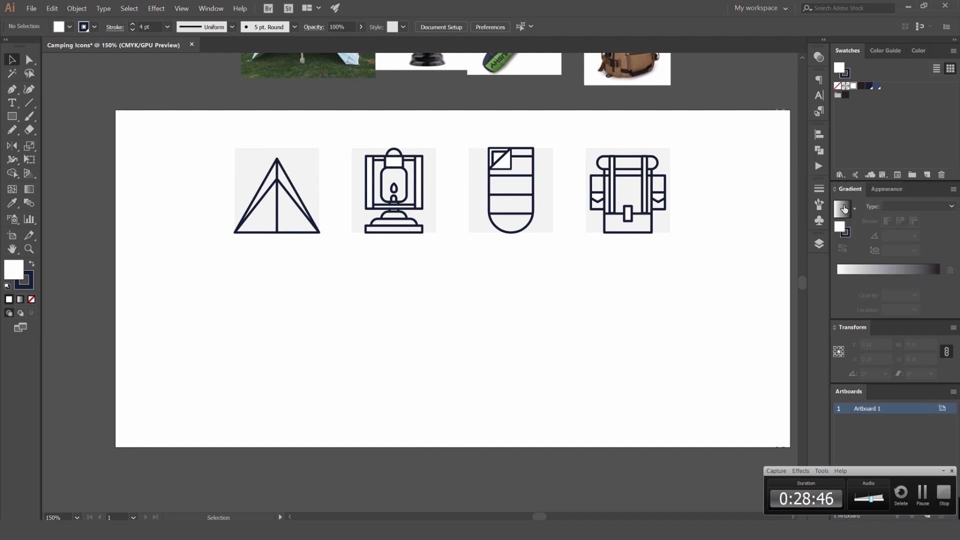
left_click(943, 471)
left_click_drag(672, 387, 614, 385)
left_click(819, 244)
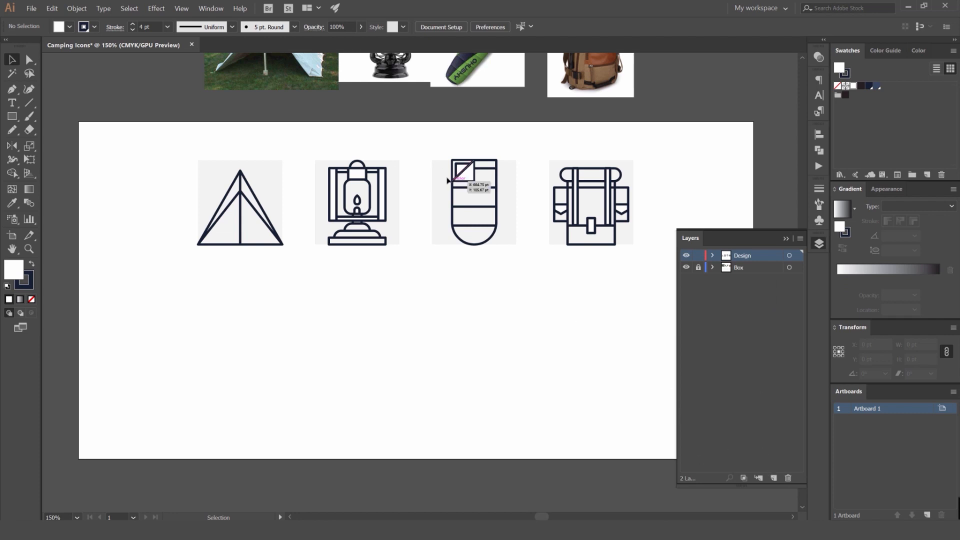
left_click(774, 477)
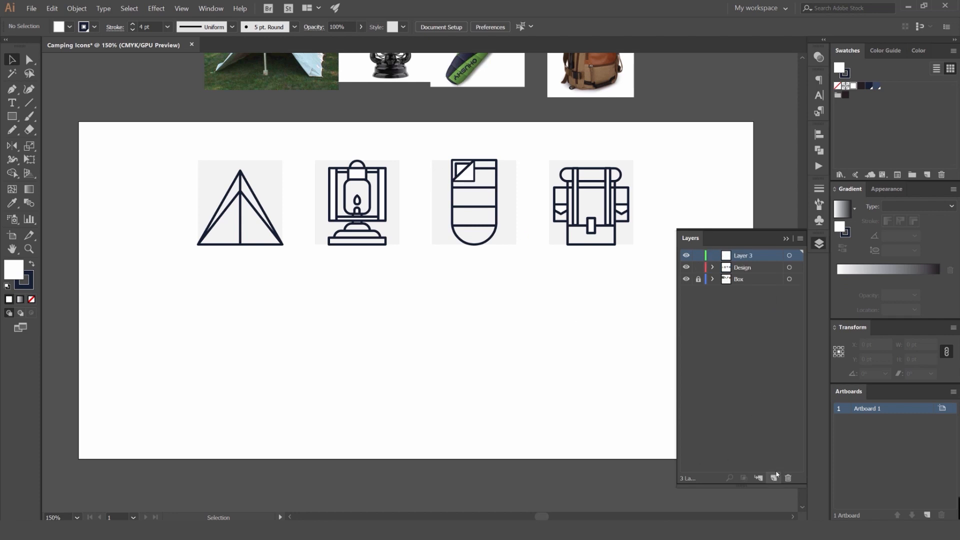
double_click(744, 256)
type("Color")
key("Return")
left_click(823, 244)
Switch to the web browser, search for colour hunt in a new tab and open the Color Hunt palette site.
left_click_drag(645, 227, 616, 248)
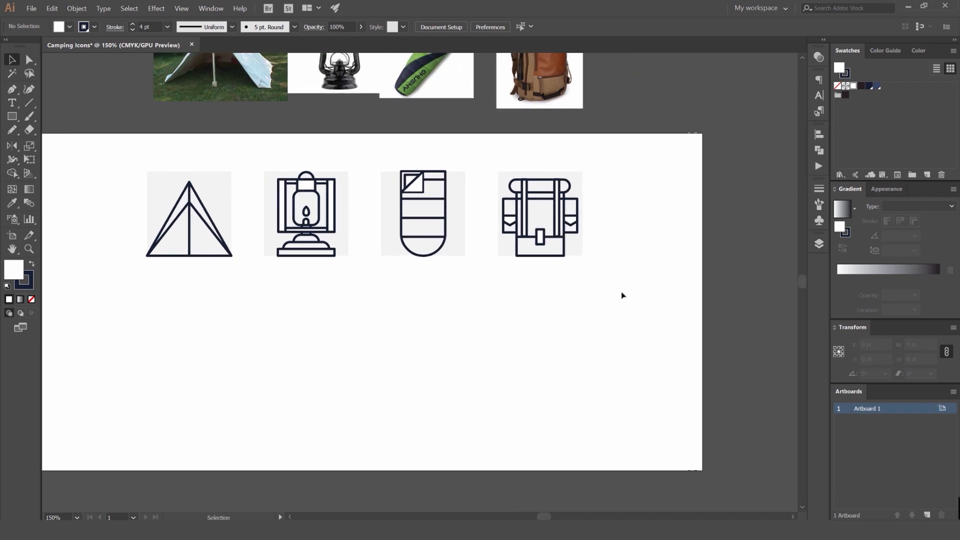
key("alt+Tab")
key("ctrl+t")
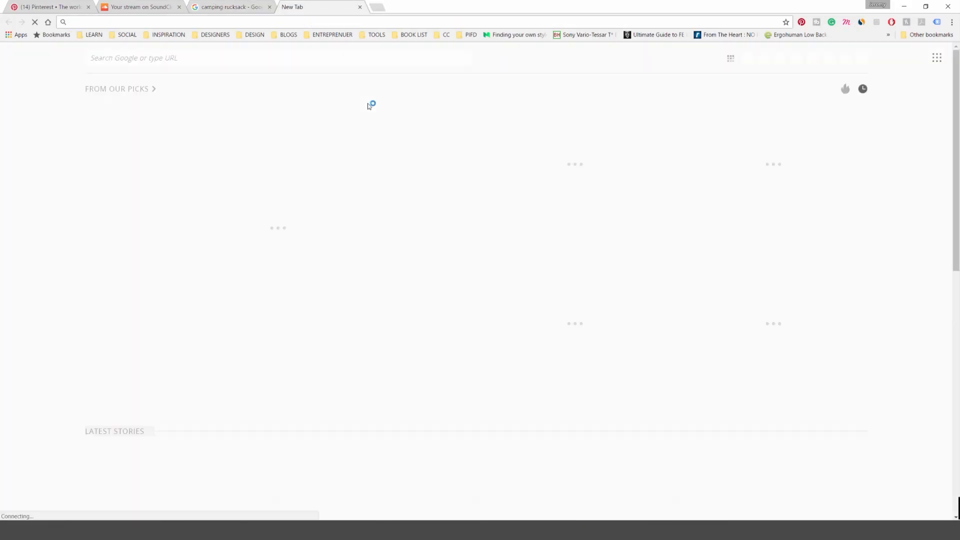
type("colour hunt")
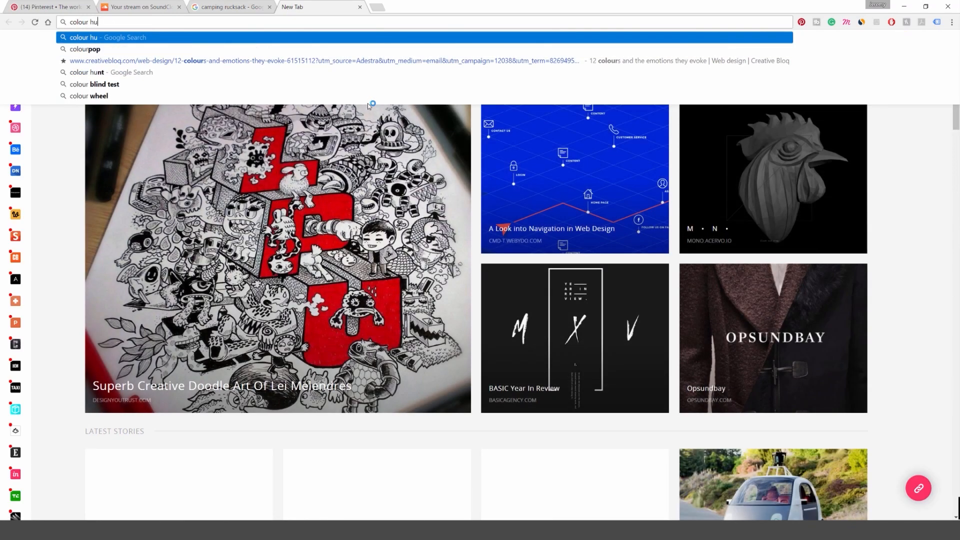
key("Return")
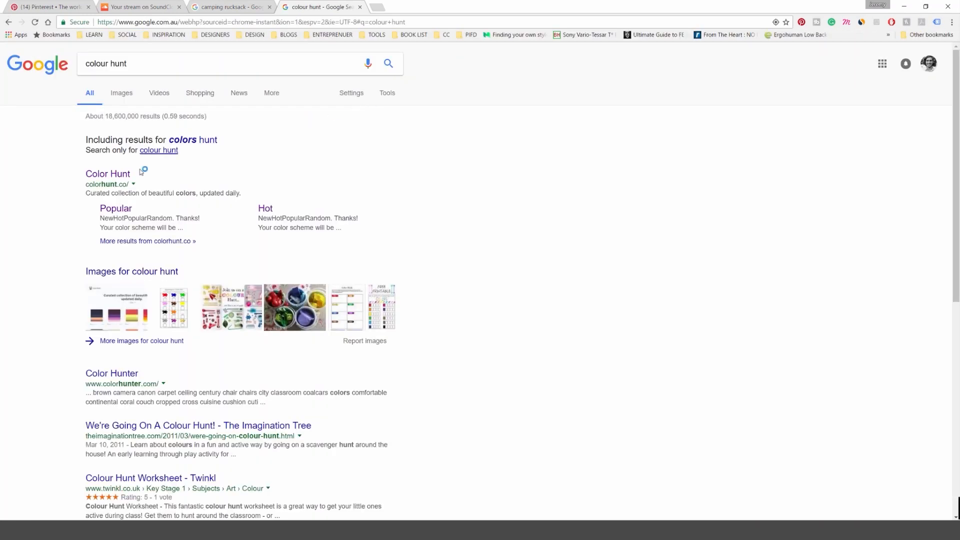
left_click(129, 173)
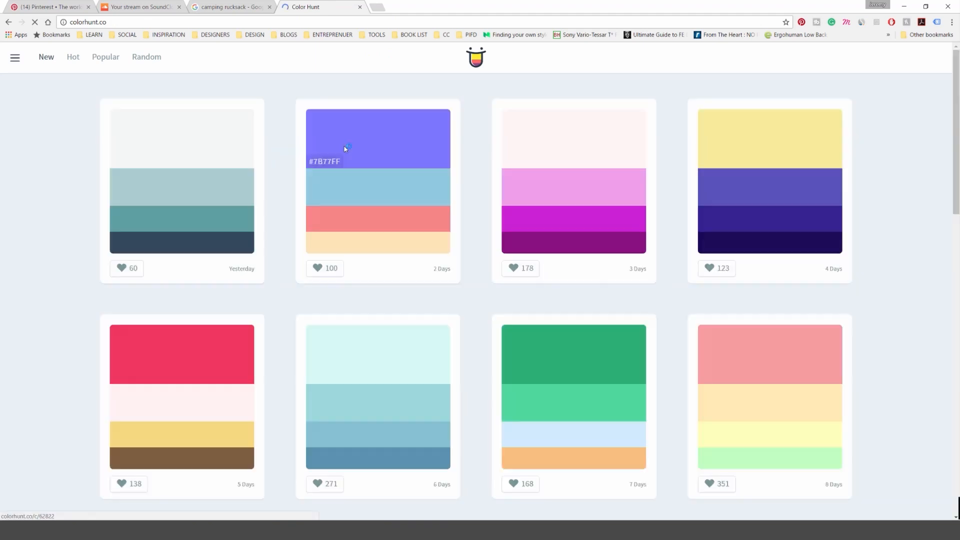
Go back from the "2 ideas for Feb" Pinterest board to the profile and look through its boards.
left_click(56, 8)
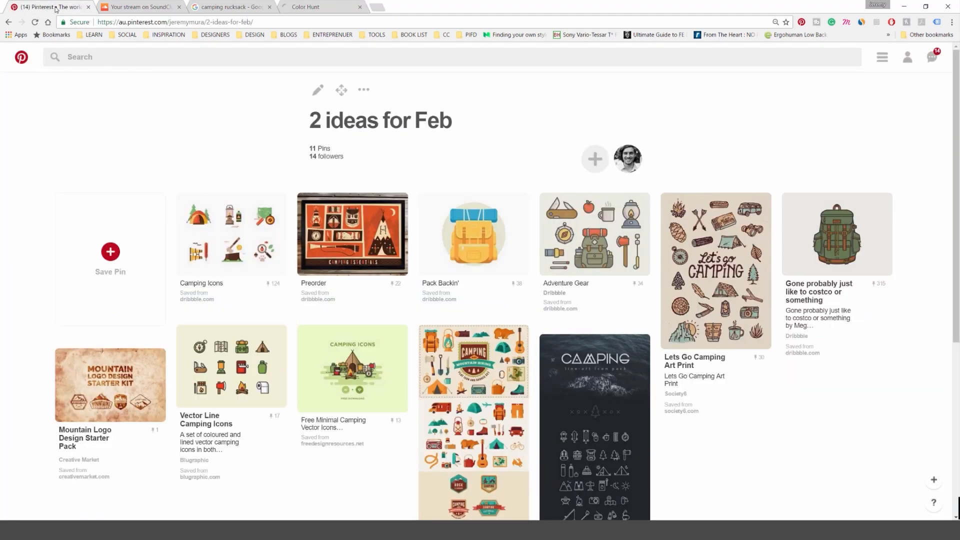
left_click(8, 22)
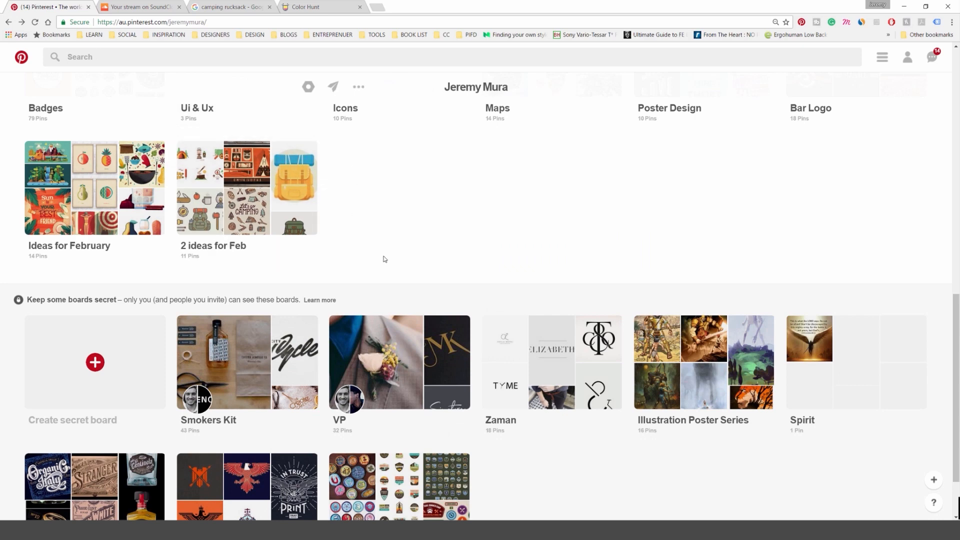
scroll(283, 235, "down", 1)
scroll(283, 235, "up", 10)
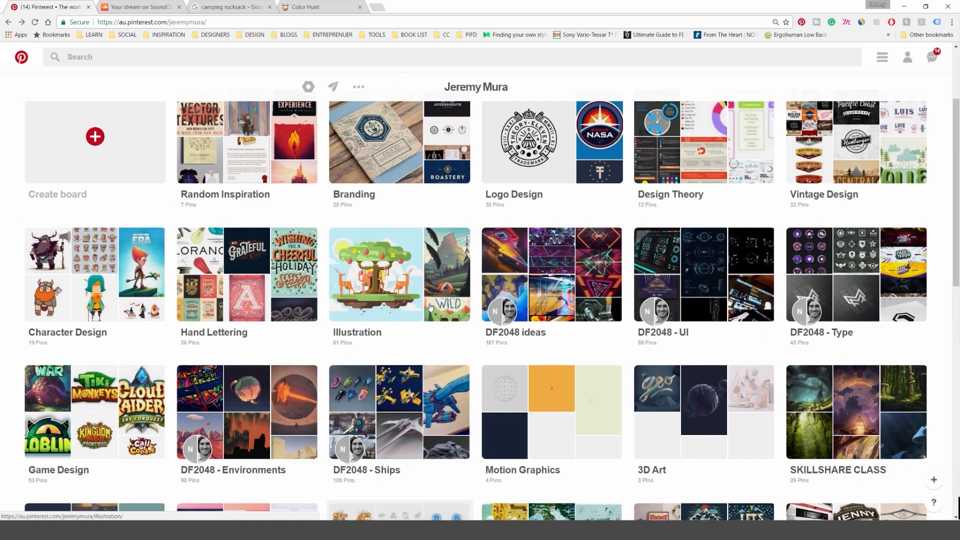
Search Pinterest for camping landscape.
left_click(164, 59)
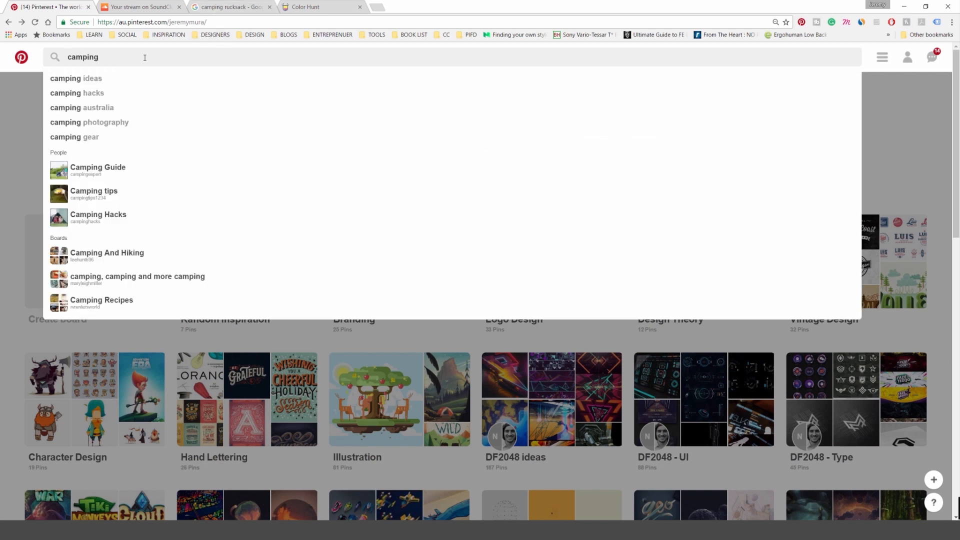
type("camping desig")
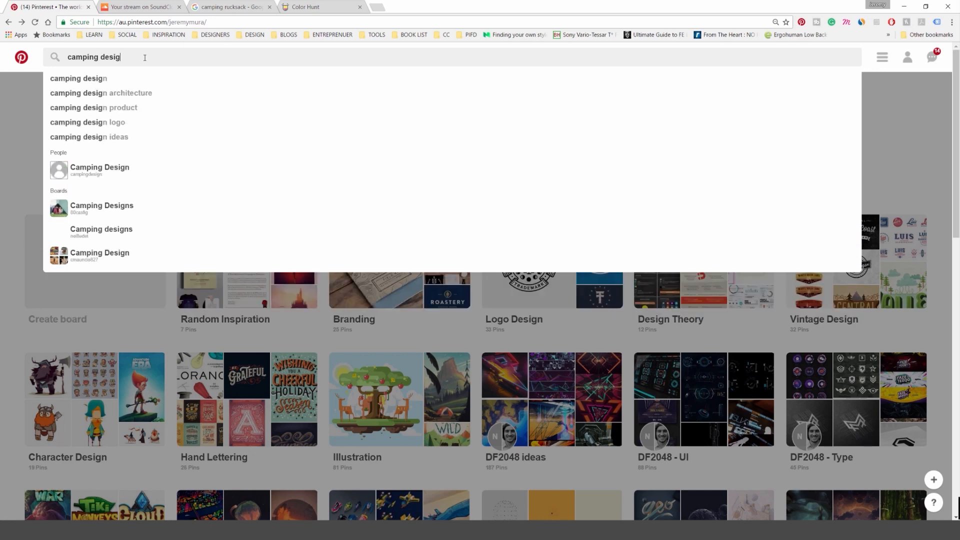
key("BackSpace")
key("BackSpace")
key("BackSpace")
key("BackSpace")
key("BackSpace")
type("lands")
key("Return")
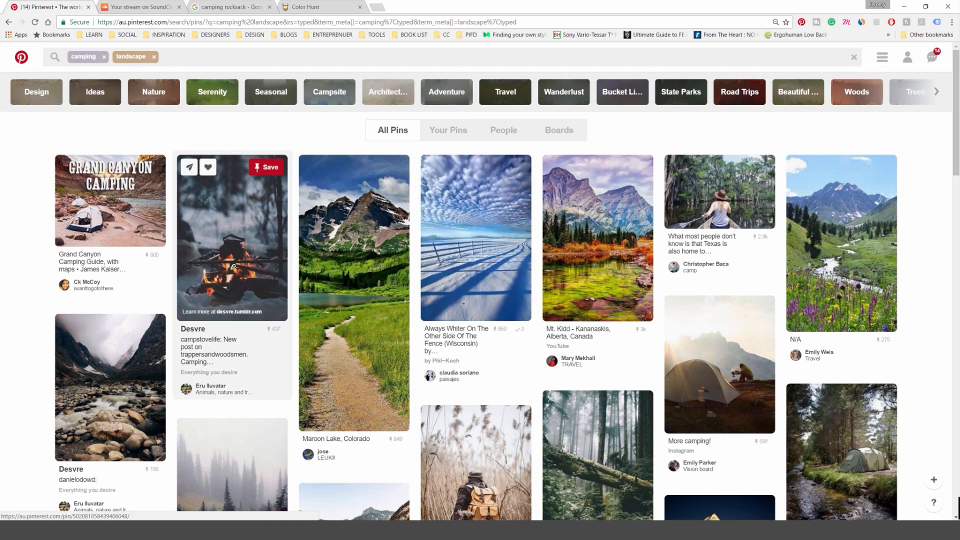
Browse the camping landscape photos for one with suitable reference colours.
scroll(200, 246, "down", 3)
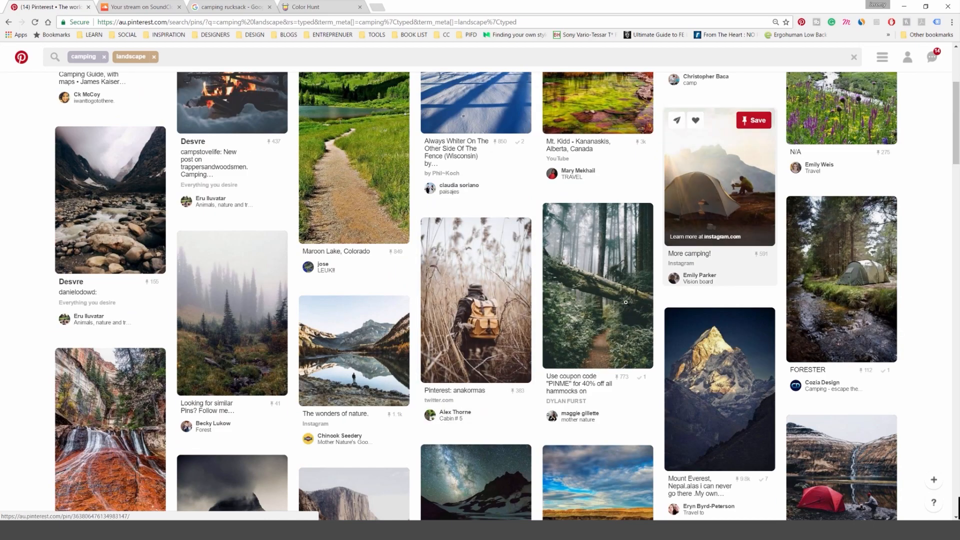
scroll(644, 300, "down", 12)
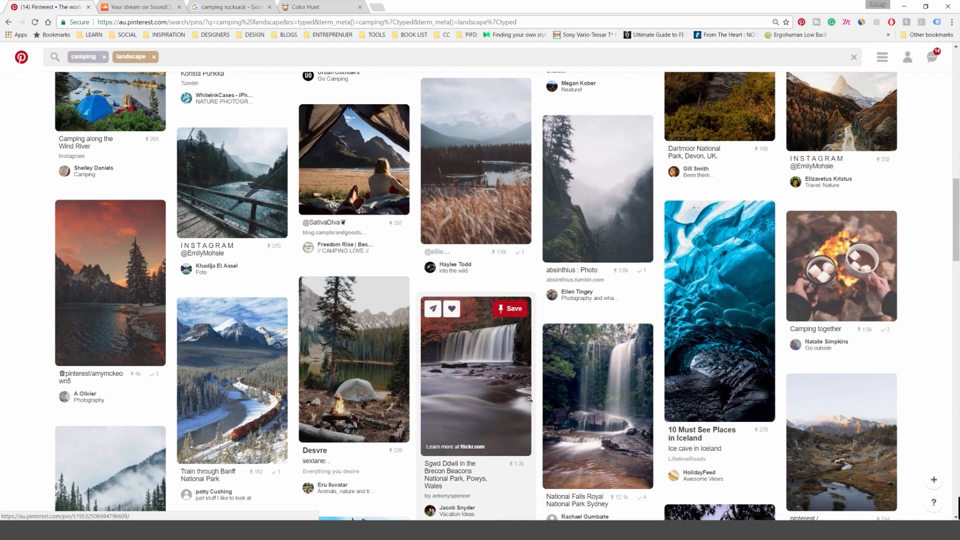
scroll(531, 371, "down", 3)
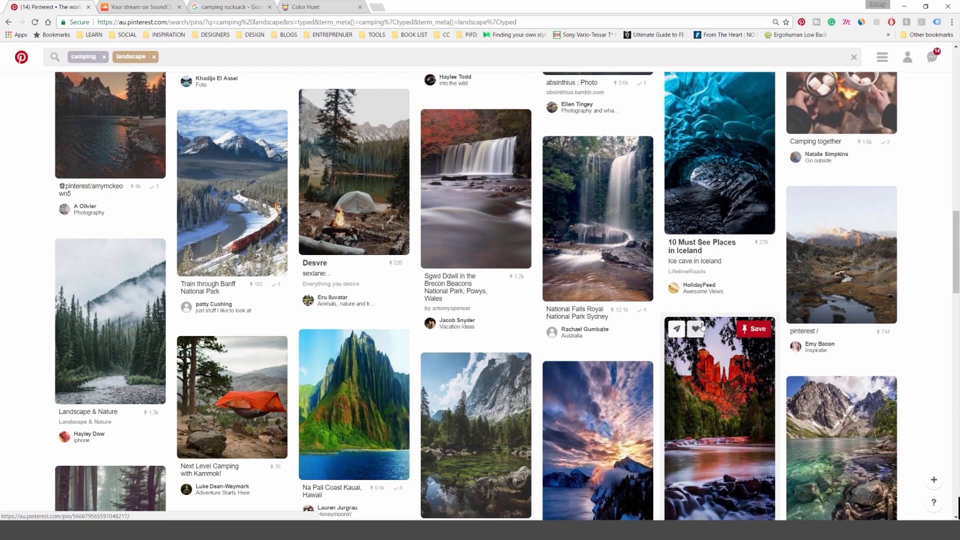
scroll(725, 300, "down", 4)
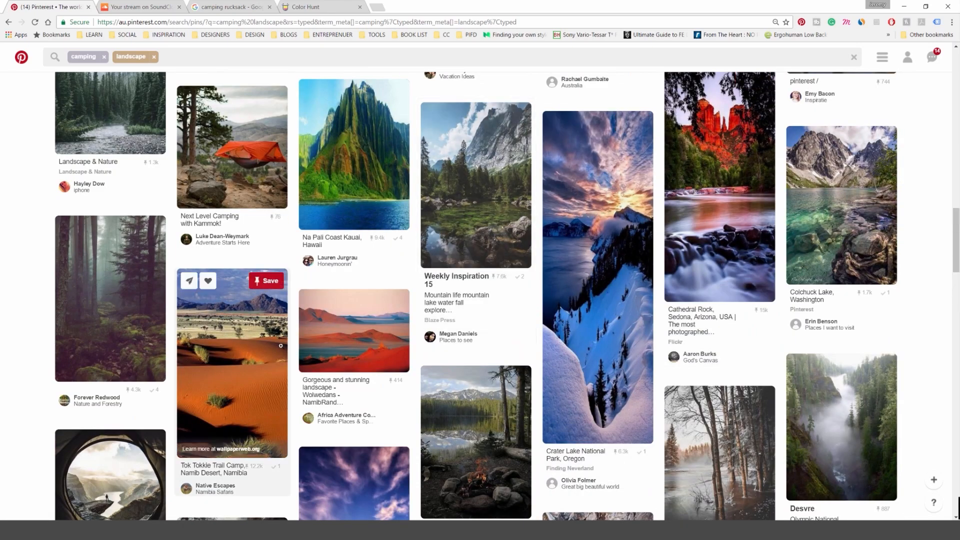
scroll(235, 375, "down", 4)
scroll(329, 383, "down", 2)
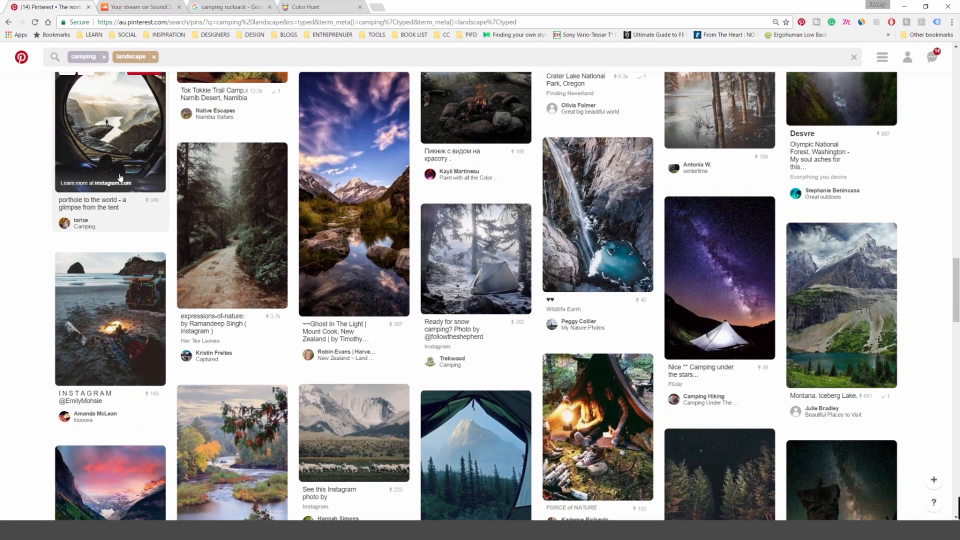
scroll(230, 225, "down", 4)
scroll(727, 258, "down", 7)
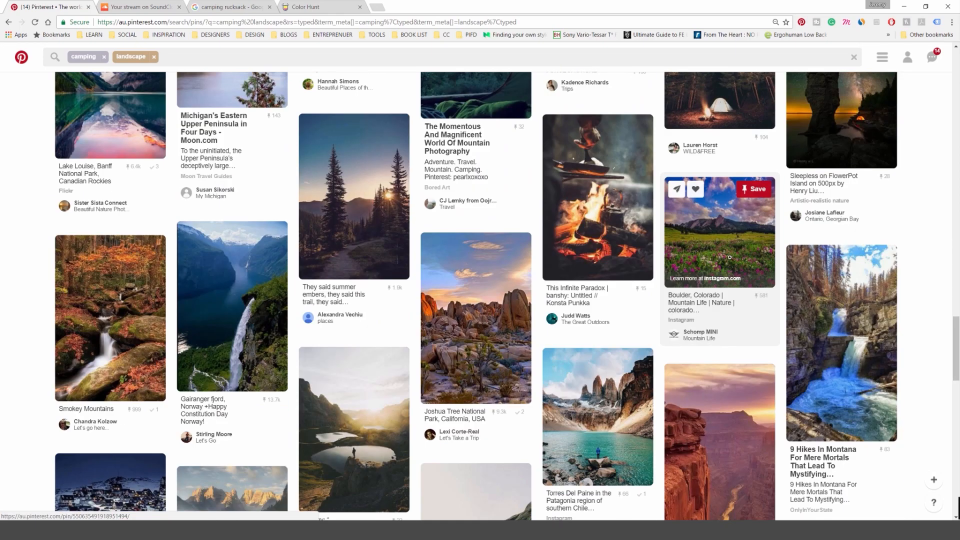
scroll(723, 260, "down", 8)
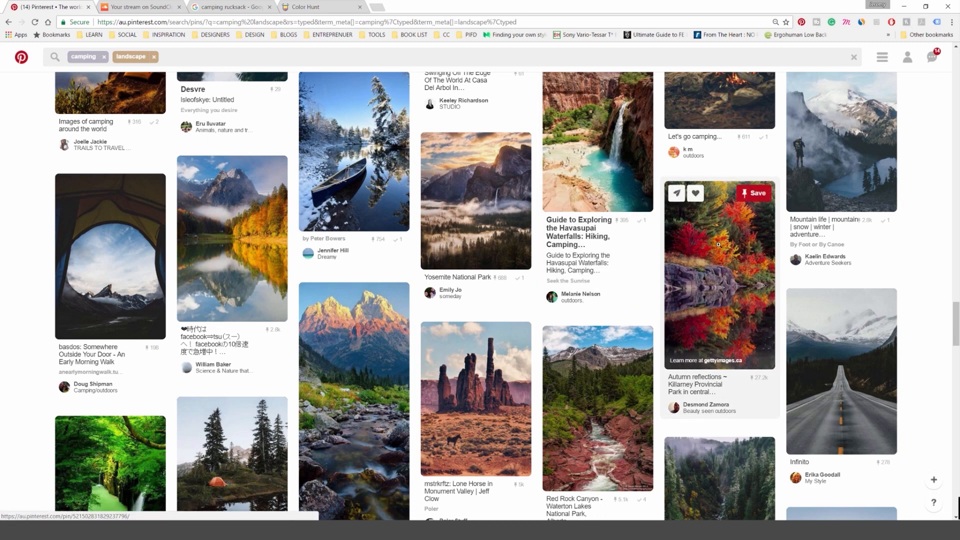
Copy the enlarged autumn reflections photo, try pasting it into the Illustrator document and undo the paste.
left_click(738, 233)
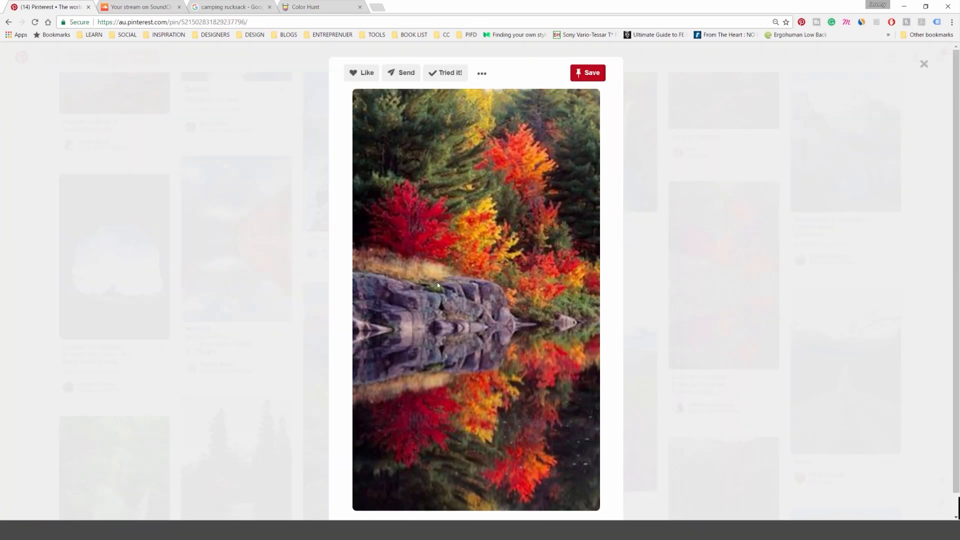
right_click(432, 276)
left_click(463, 304)
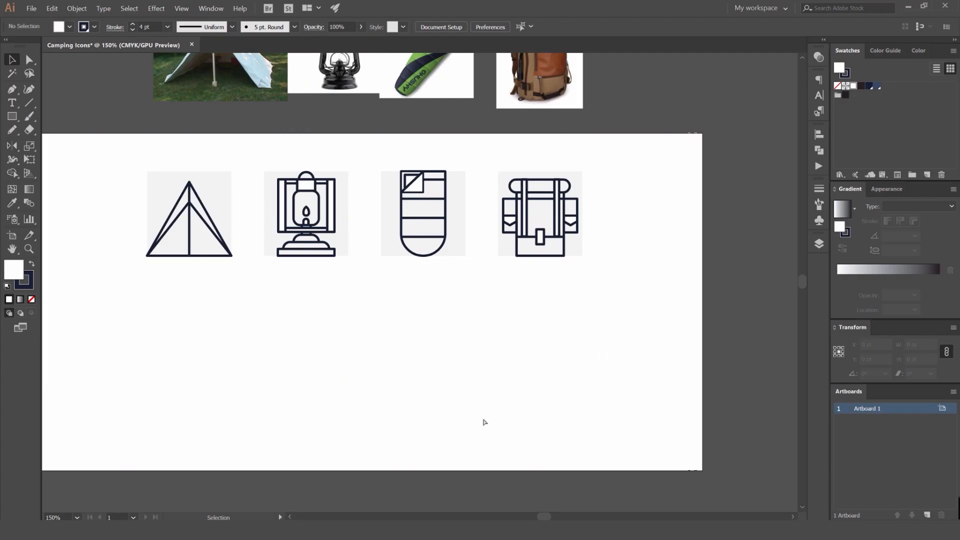
key("ctrl+z")
key("ctrl+v")
key("ctrl+z")
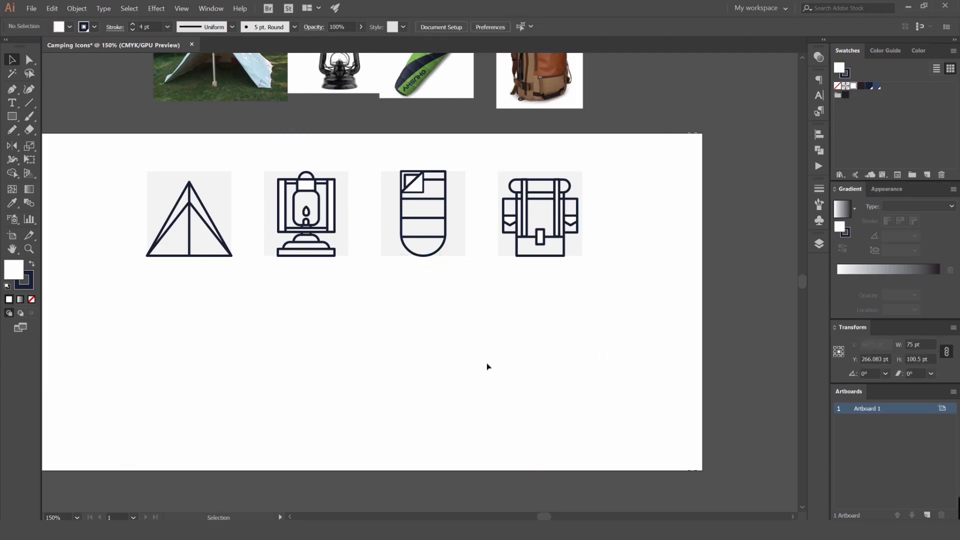
Close the enlarged autumn photo in the browser and return to the icon artboard in Illustrator.
key("alt+Tab")
key("Escape")
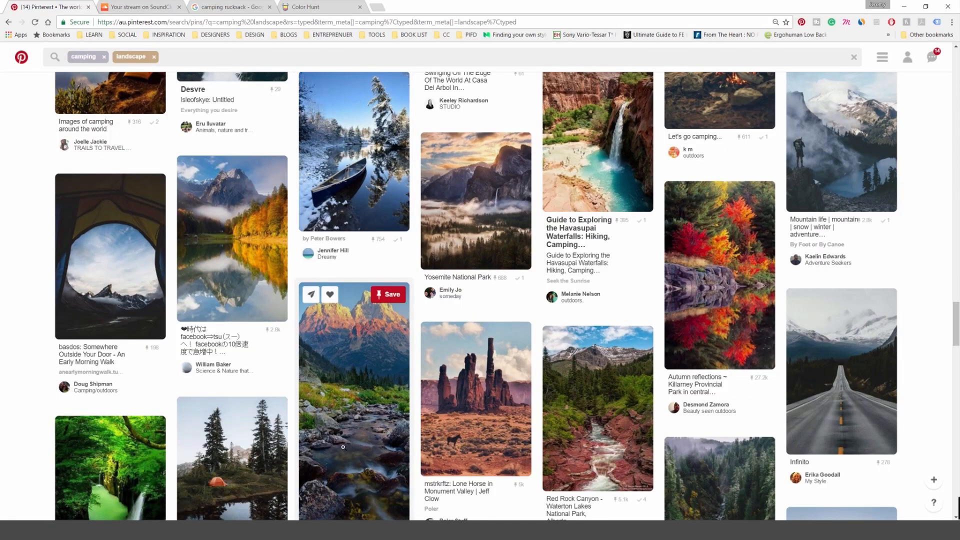
key("alt+Tab")
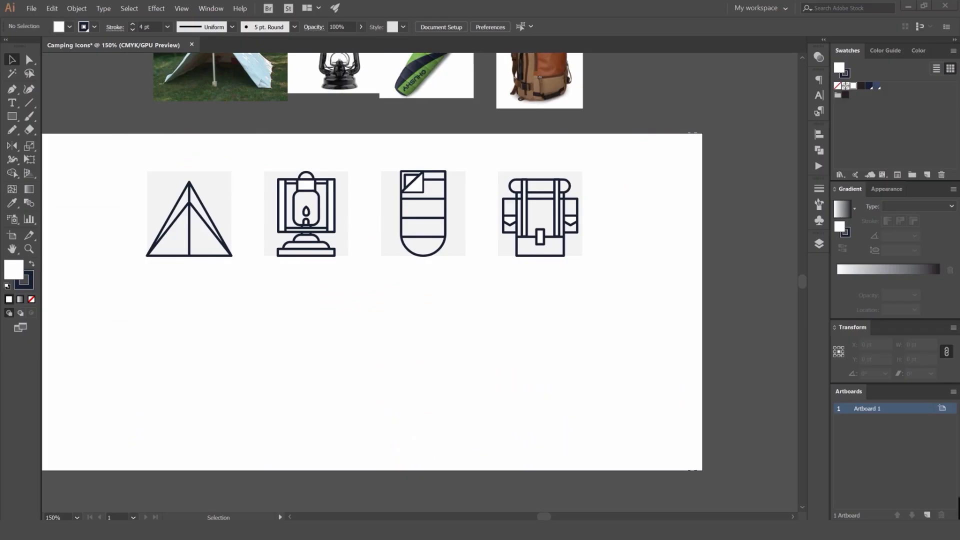
left_click_drag(408, 324, 447, 339)
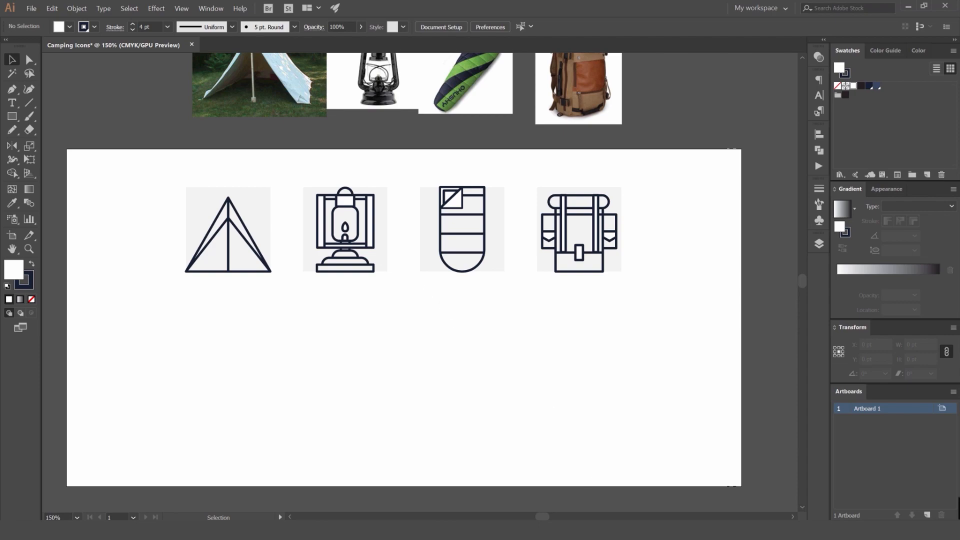
Switch to Color Hunt in the browser and browse its palettes for colours that suit the camping icons.
key("alt+Tab")
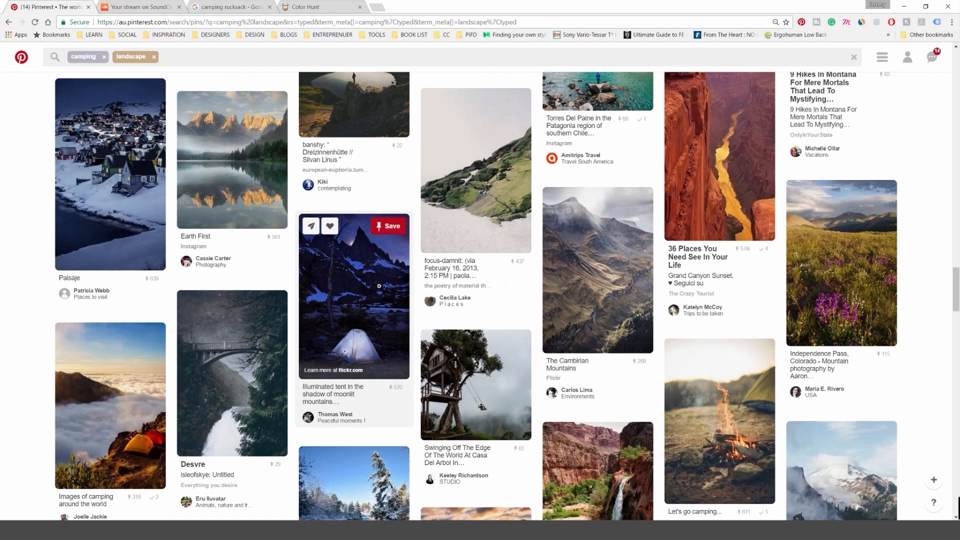
scroll(379, 286, "down", 10)
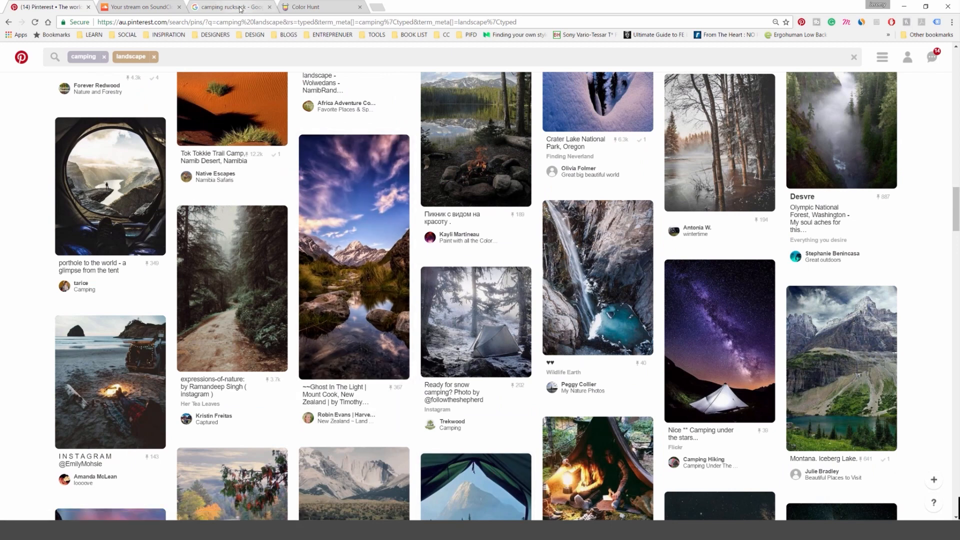
left_click(296, 5)
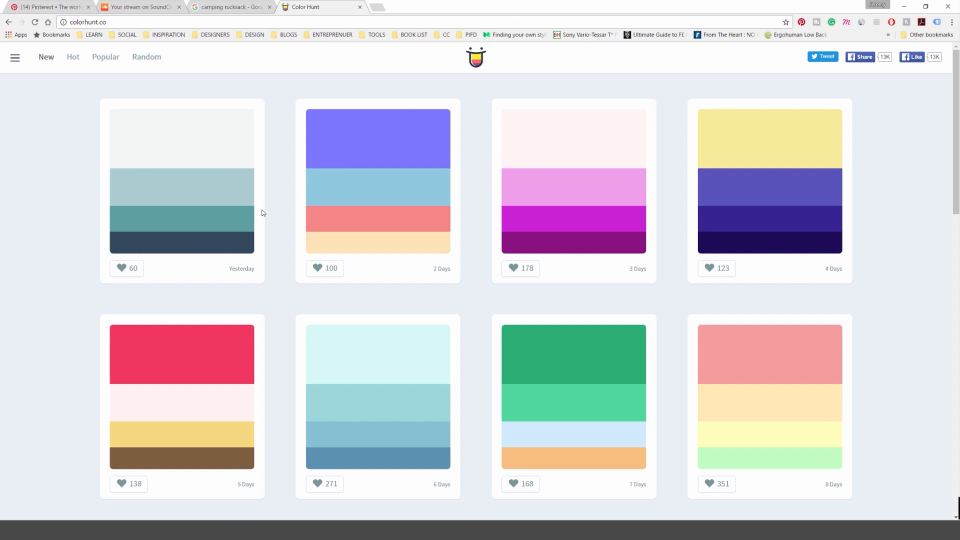
scroll(321, 208, "down", 7)
scroll(386, 222, "down", 4)
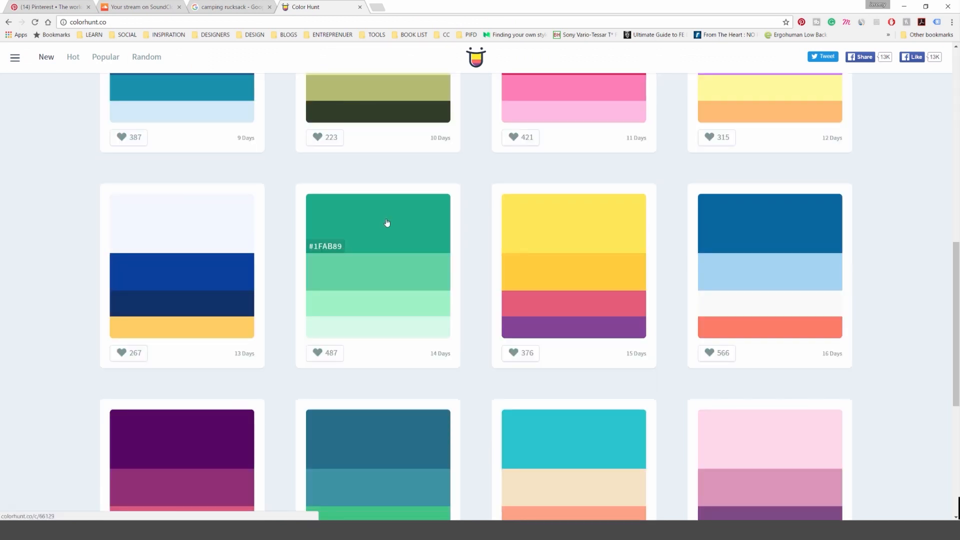
scroll(575, 187, "up", 2)
scroll(619, 198, "down", 5)
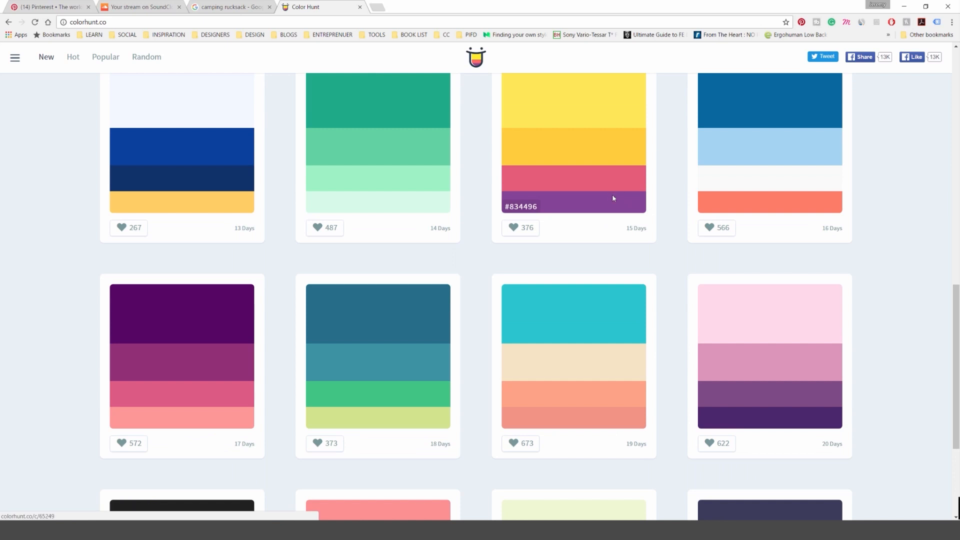
scroll(619, 198, "down", 5)
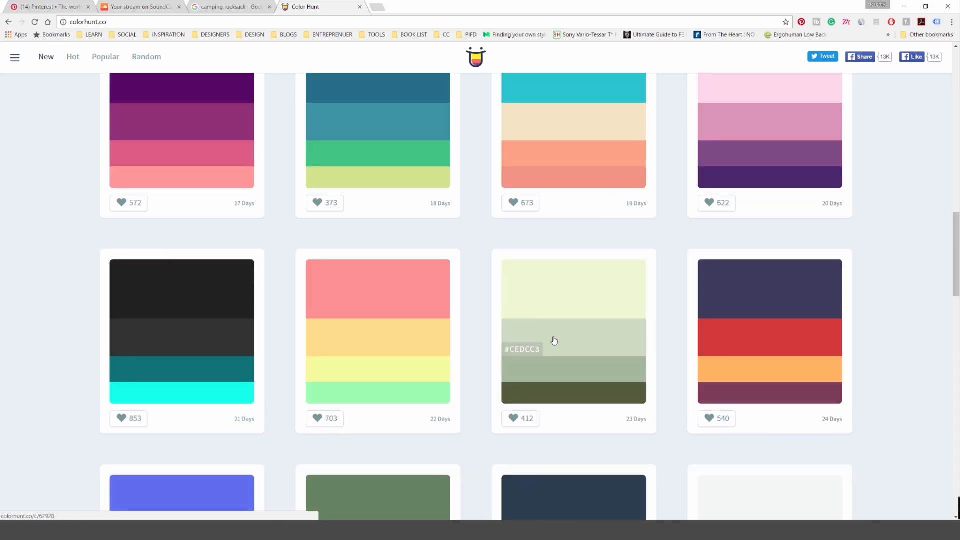
scroll(553, 339, "down", 3)
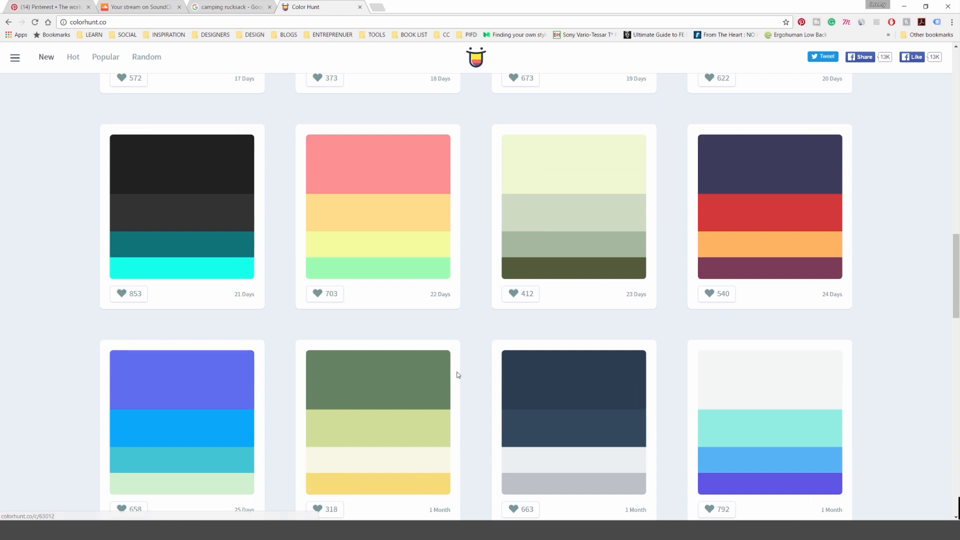
scroll(436, 381, "down", 4)
scroll(434, 382, "up", 3)
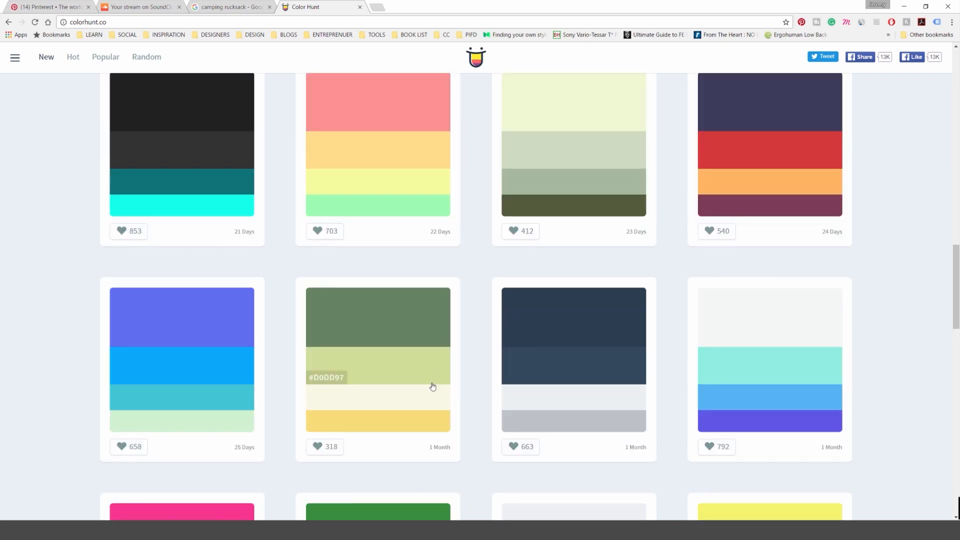
scroll(312, 301, "down", 3)
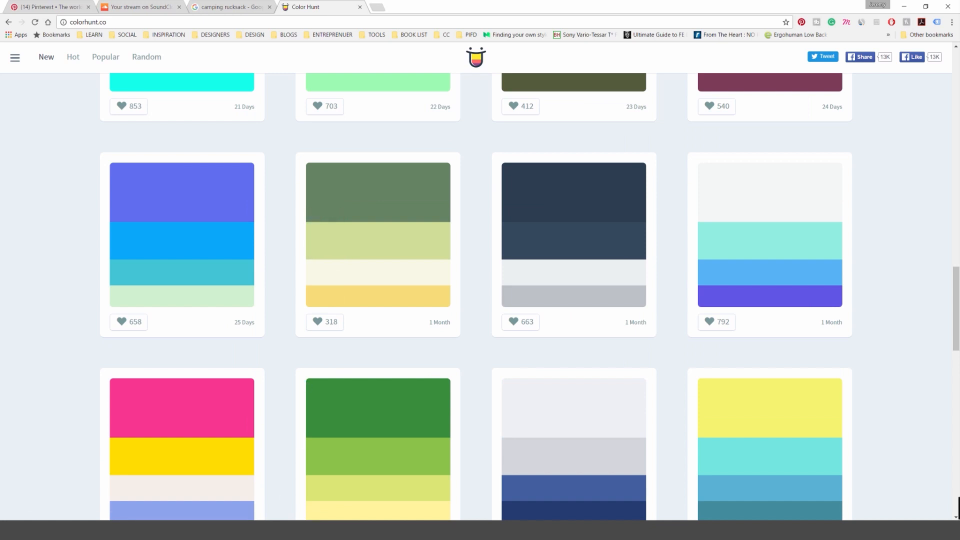
Return to Illustrator and set the fill colour to the palette's dark green, hex 658361.
left_click(245, 475)
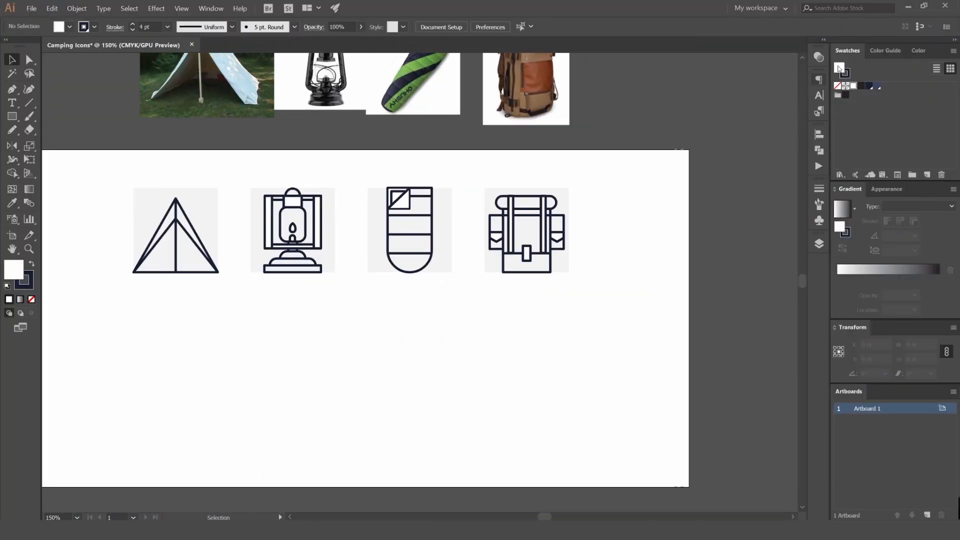
double_click(838, 68)
left_click_drag(561, 133, 508, 143)
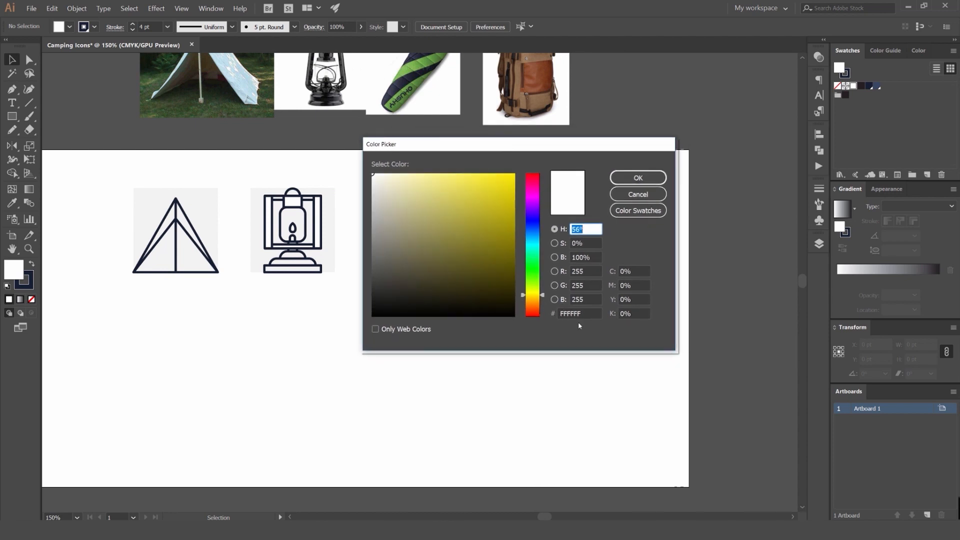
double_click(572, 313)
type("658361")
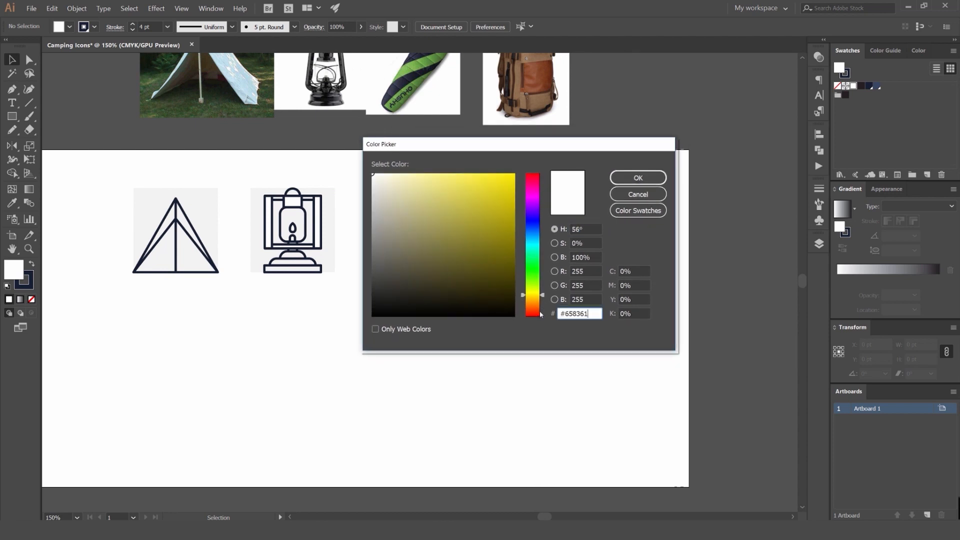
key("Tab")
left_click(589, 312)
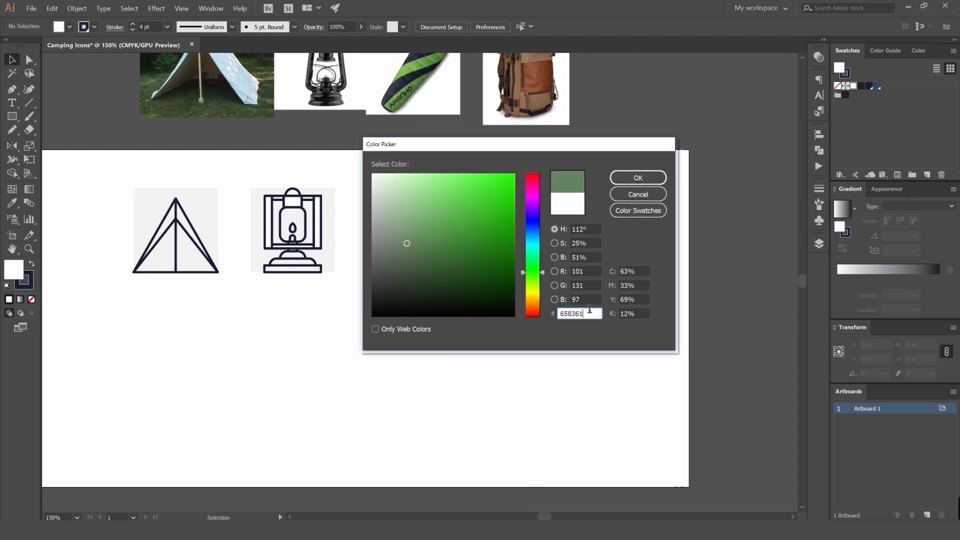
left_click(638, 178)
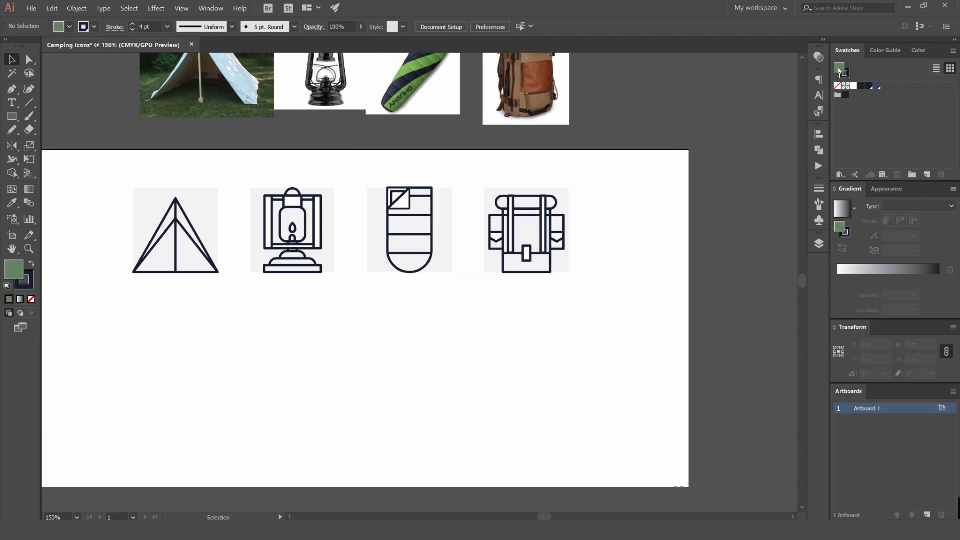
Save the dark green fill as a global process swatch and move it into the empty color group.
left_click(925, 174)
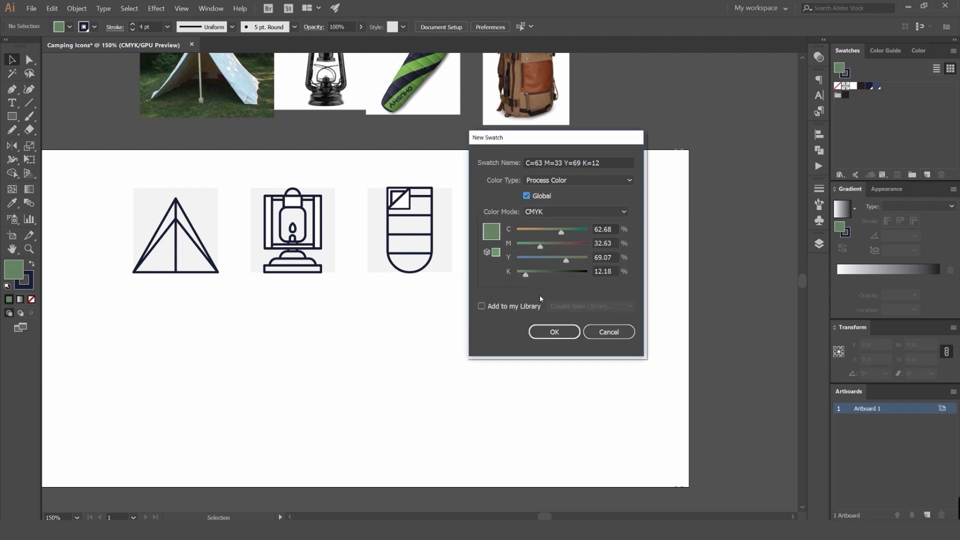
left_click(554, 331)
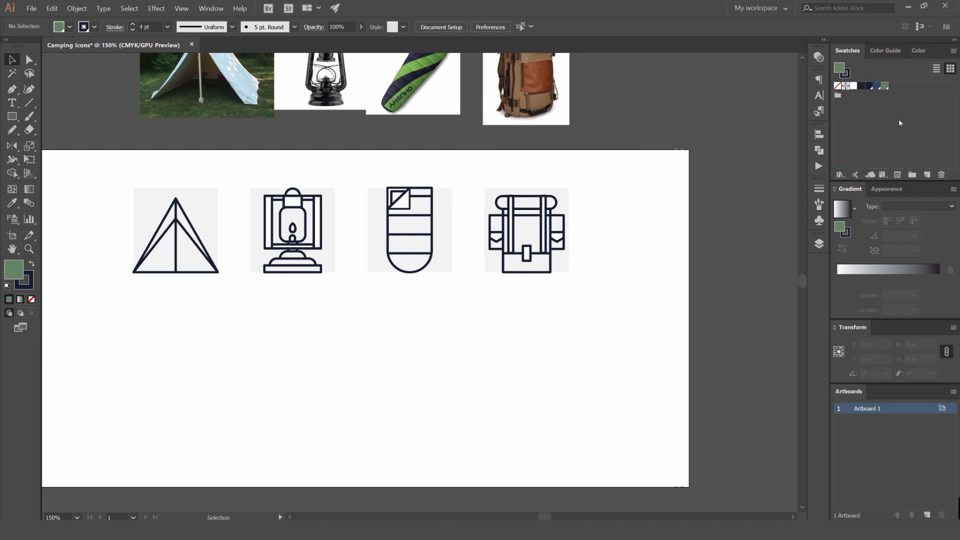
left_click_drag(884, 87, 843, 97)
Copy the light green #D0DD97 from the Color Hunt palette, set it as the fill in Illustrator and save it as a global swatch.
key("alt+Tab")
left_click_drag(343, 252, 311, 252)
key("ctrl+c")
key("alt+Tab")
double_click(840, 69)
key("ctrl+v")
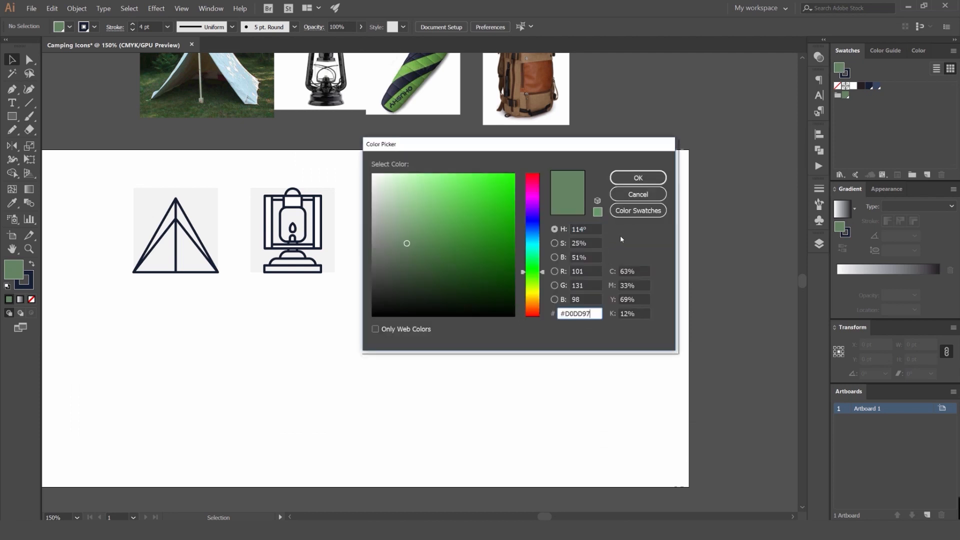
left_click(624, 272)
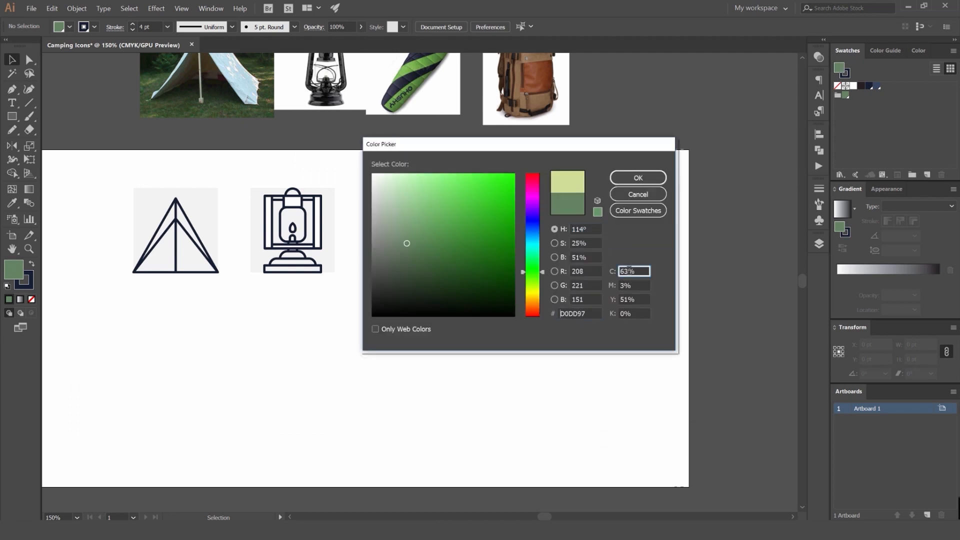
left_click(629, 182)
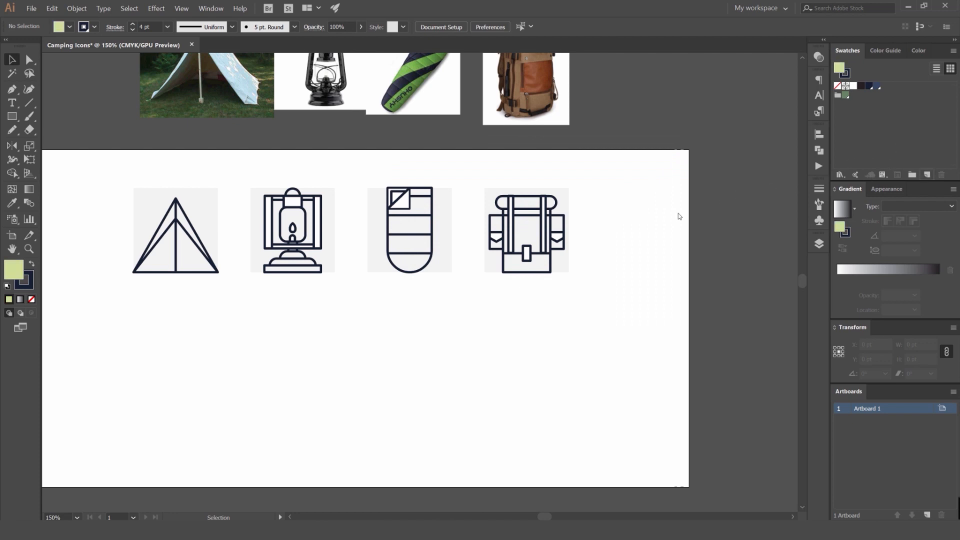
left_click(527, 196)
left_click(553, 332)
Copy the cream hex code #F8FAE4 from the same Color Hunt palette and apply it as the fill colour in Illustrator.
key("alt+Tab")
mouse_move(402, 279)
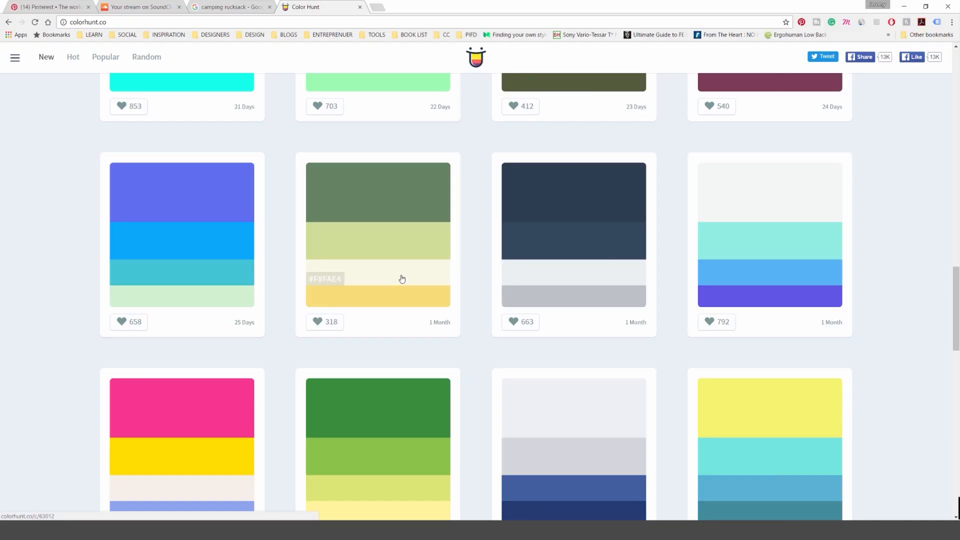
double_click(325, 279)
key("ctrl+c")
key("alt+Tab")
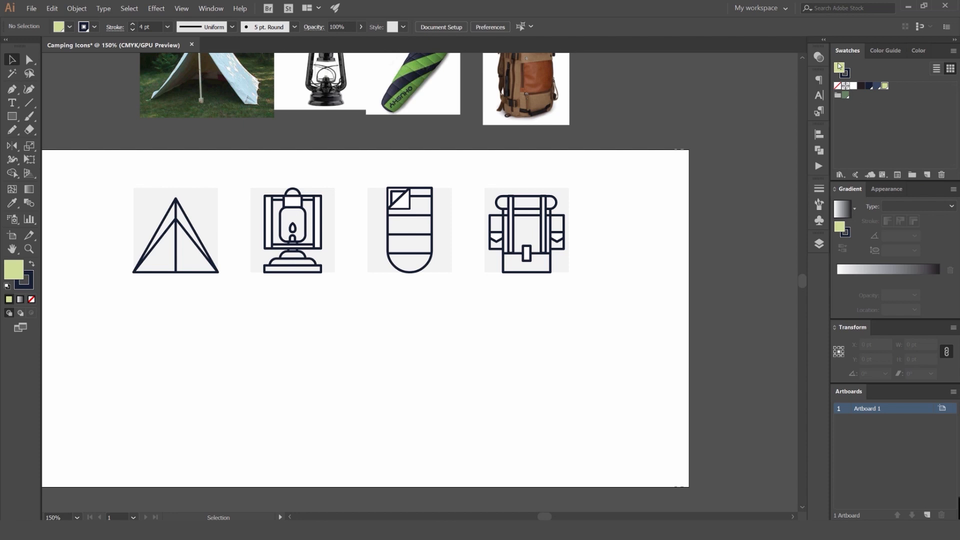
double_click(839, 68)
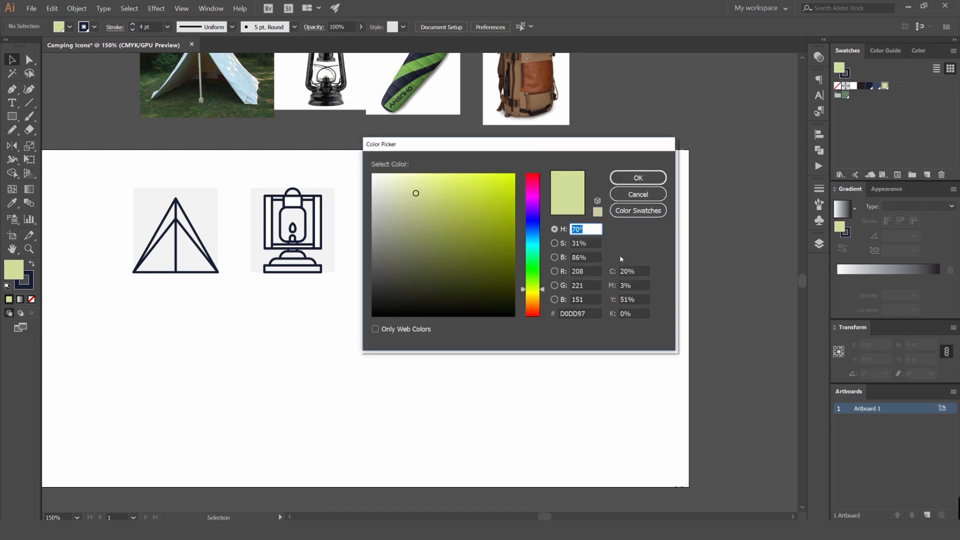
double_click(581, 314)
key("ctrl+v")
left_click(626, 178)
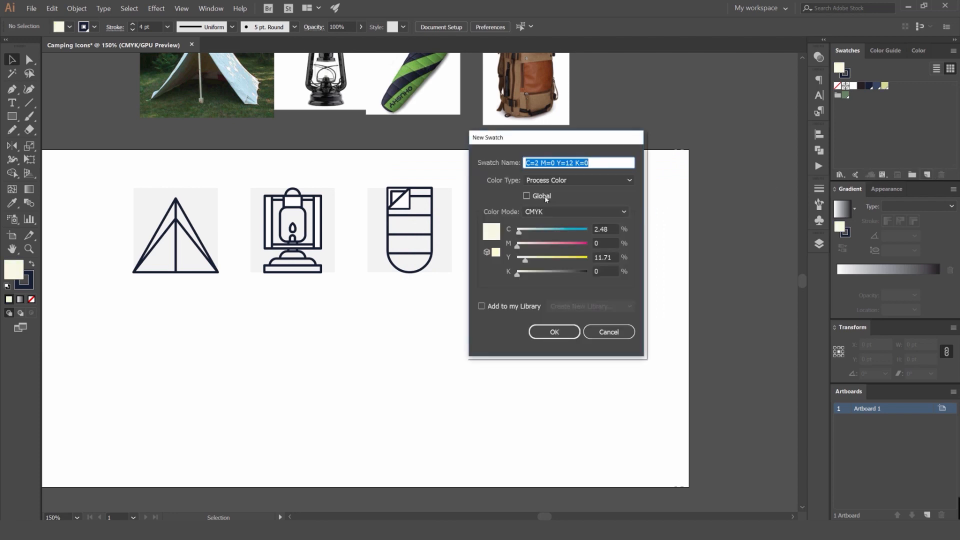
Save the cream fill as a global swatch and move the light green and cream swatches into the color group.
left_click(544, 196)
left_click(554, 332)
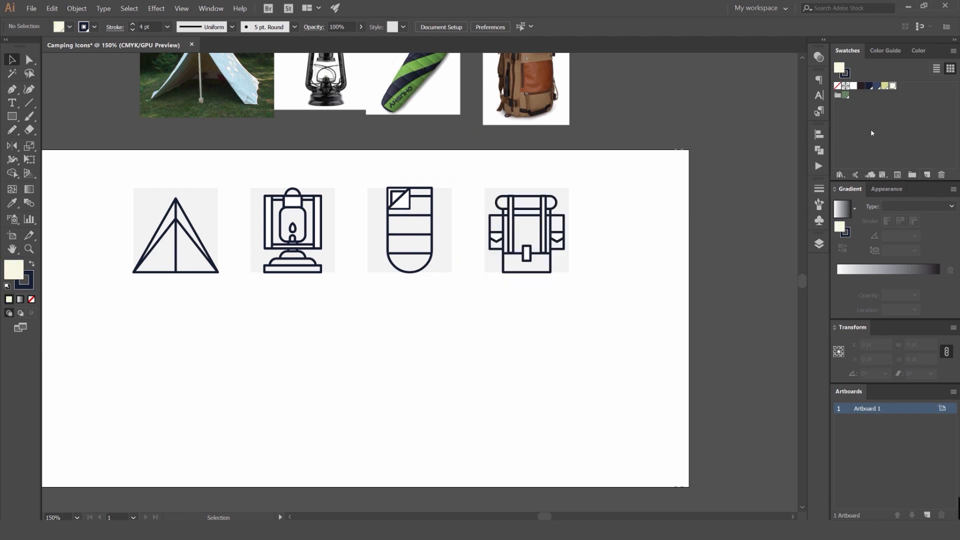
left_click_drag(890, 86, 856, 96)
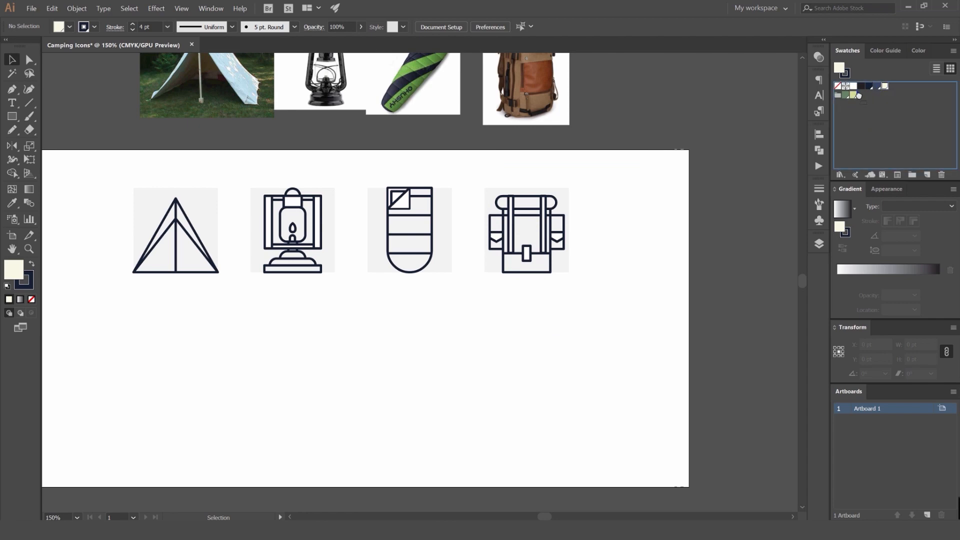
Copy the yellow hex code from the same Color Hunt palette and apply it as the fill colour in Illustrator.
key("alt+Tab")
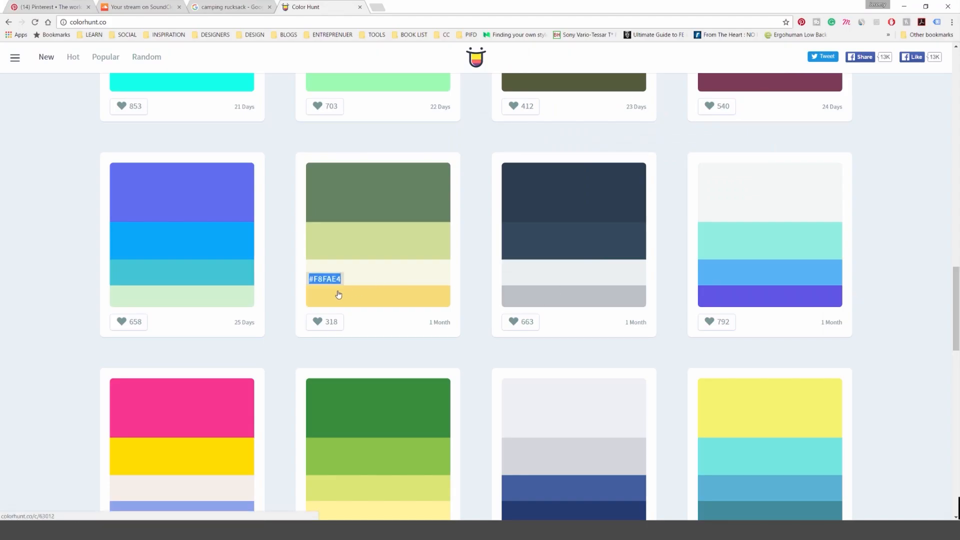
mouse_move(340, 295)
left_click_drag(342, 300, 308, 300)
key("ctrl+c")
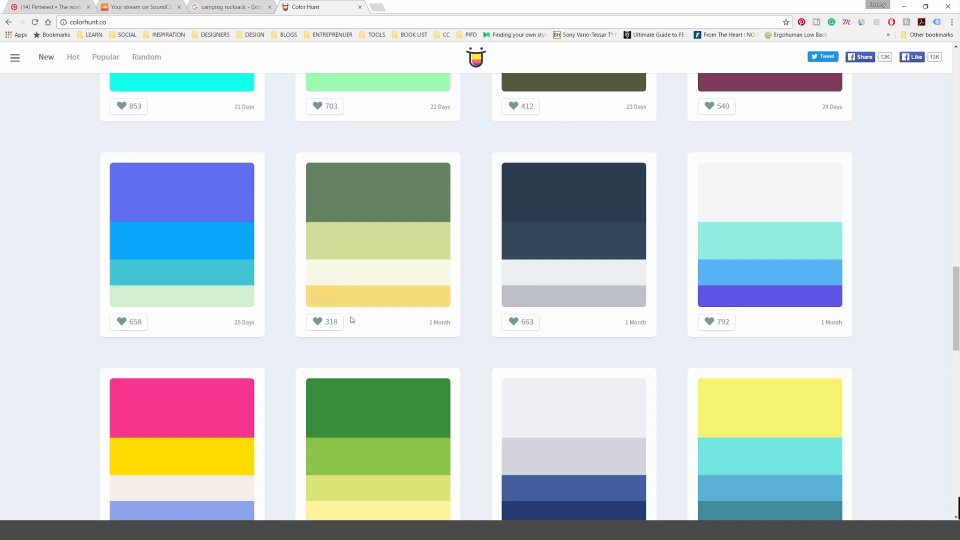
key("alt+Tab")
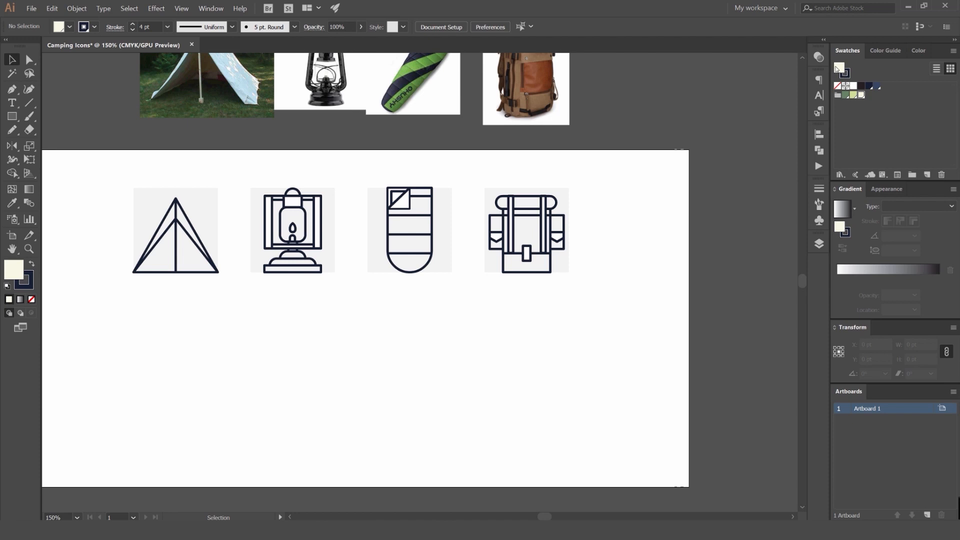
double_click(839, 68)
double_click(579, 313)
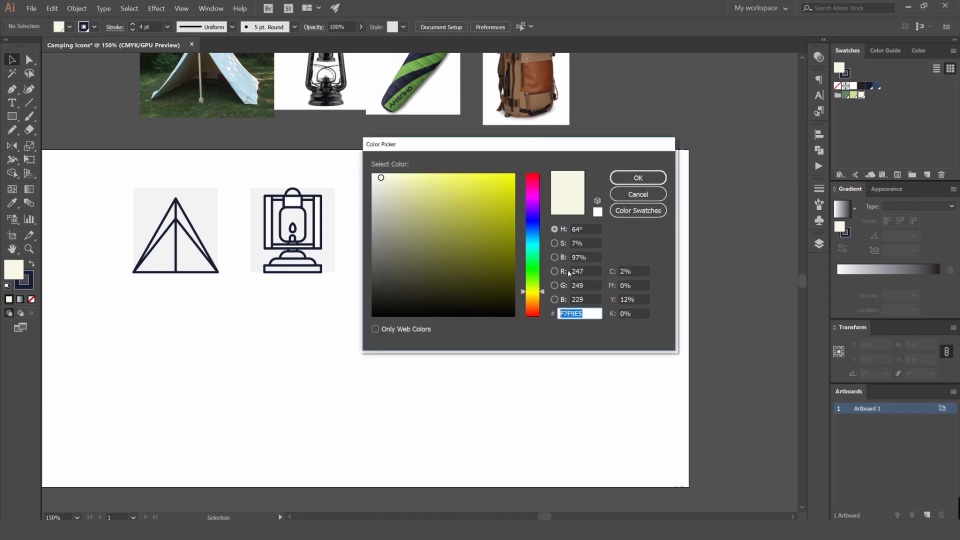
key("ctrl+v")
left_click(646, 180)
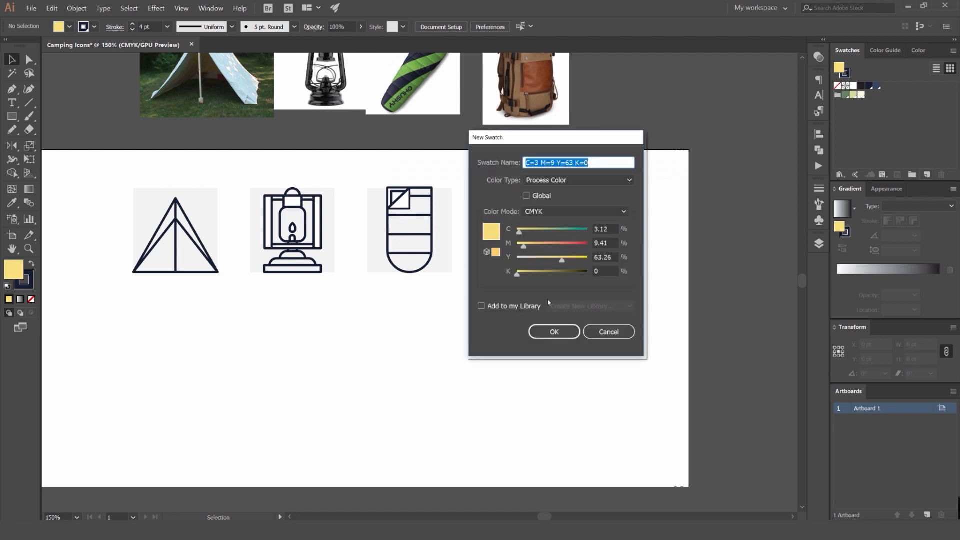
Save the yellow fill as a global swatch and place it after the cream swatch in the color group.
left_click(527, 196)
left_click(575, 336)
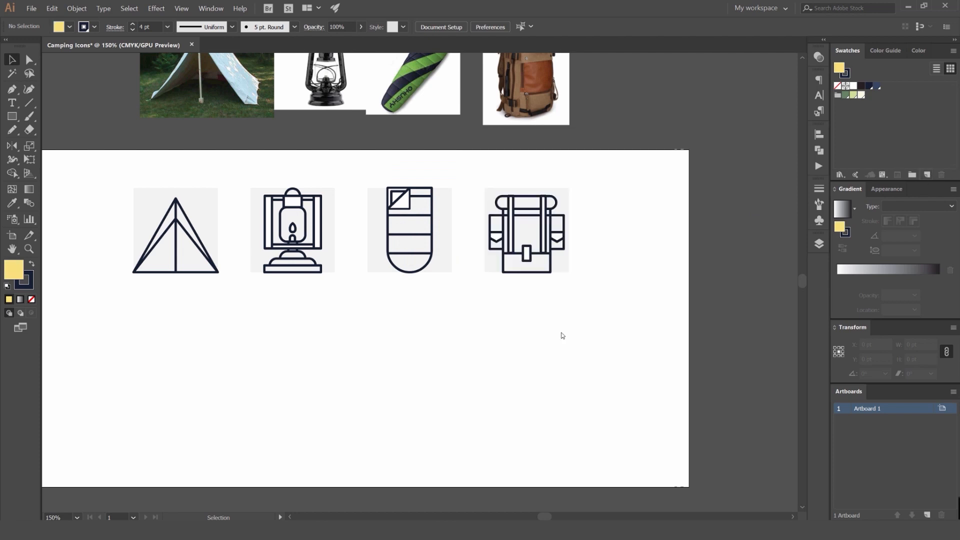
left_click(888, 134)
left_click_drag(883, 87, 866, 99)
Draw a 91 pt square on the empty canvas to the right of the artboard.
scroll(749, 119, "down", 2)
mouse_move(711, 142)
left_mouse_down()
mouse_move(435, 203)
mouse_move(431, 163)
mouse_move(412, 152)
left_mouse_up()
scroll(434, 203, "up", 2)
key("m")
left_click_drag(473, 177, 525, 229)
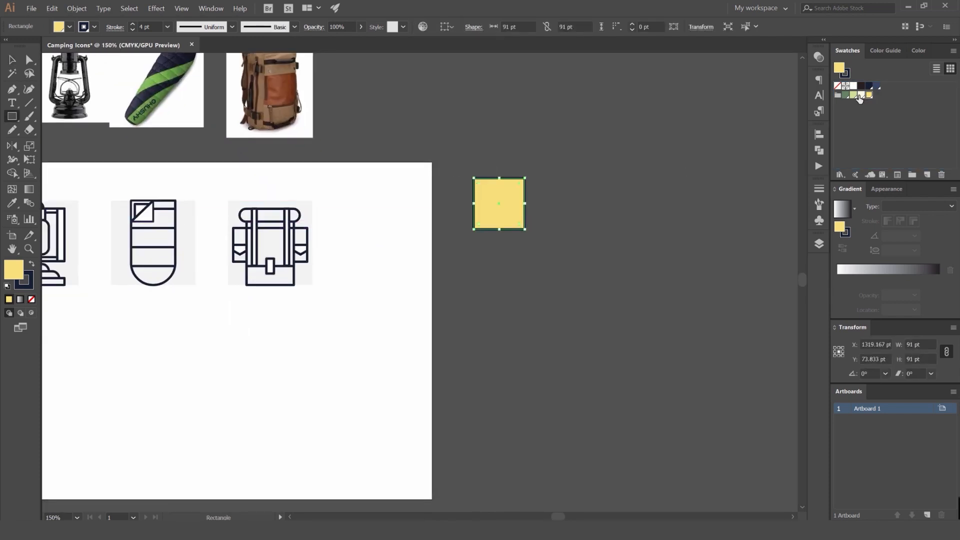
Fill the square with the dark green swatch and remove its stroke.
left_click(852, 96)
left_click(844, 95)
key("x")
key("slash")
key("x")
key("v")
left_click(590, 168)
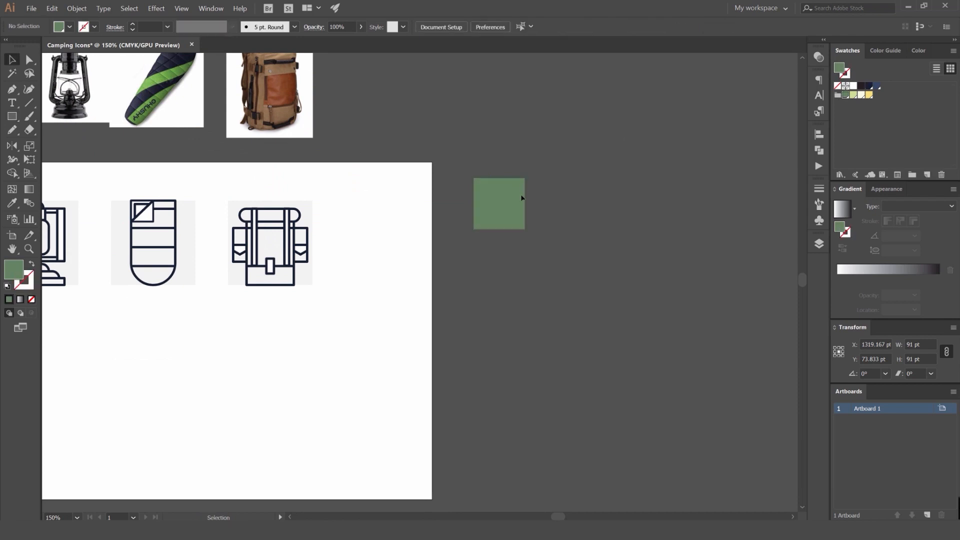
Stack two copies of the square directly below it and fill them with the light green and cream swatches.
left_click_drag(521, 198, 499, 305)
left_click(851, 98)
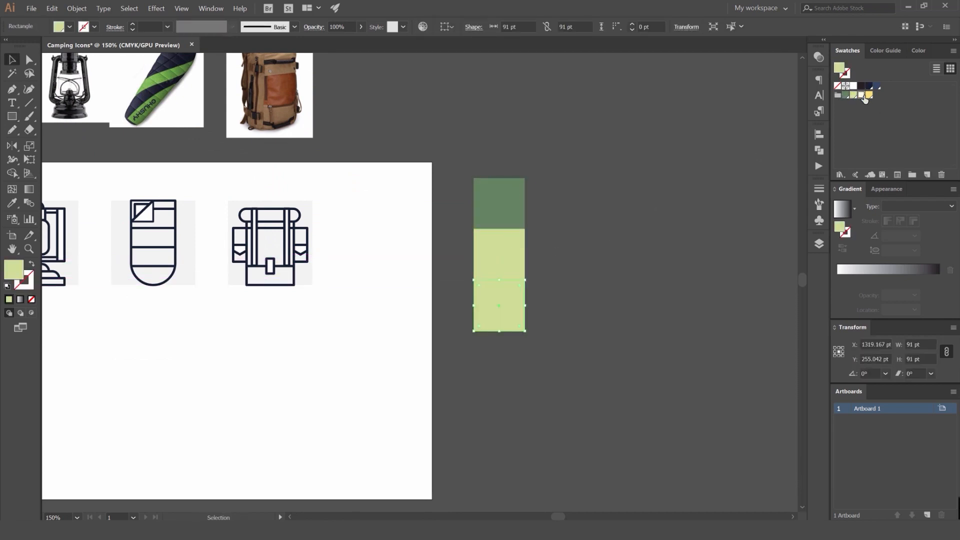
left_click(863, 96)
left_click(571, 324)
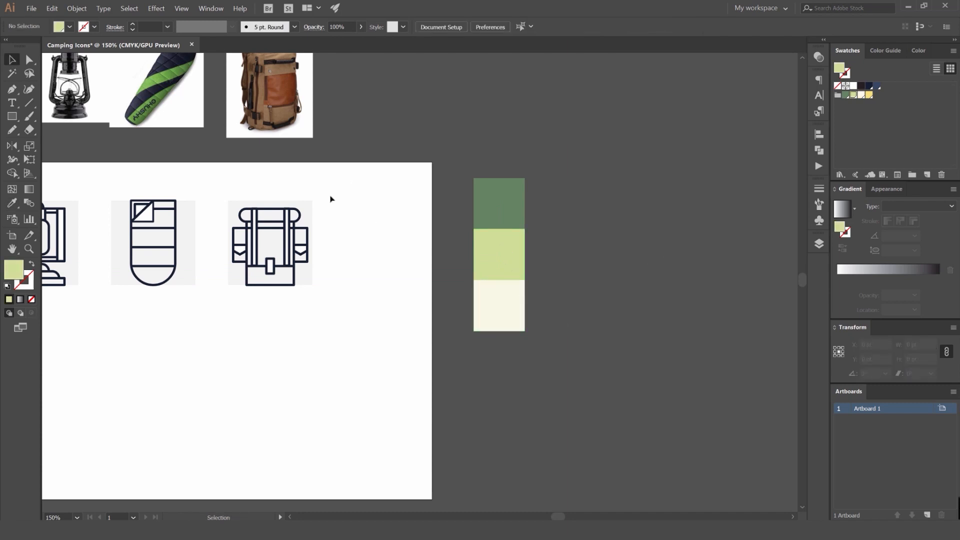
Try sampling the dark green square's color onto the backpack icon and swapping its fill and stroke, and undo the changes.
left_click(261, 278)
key("i")
left_click(508, 208)
key("shift+x")
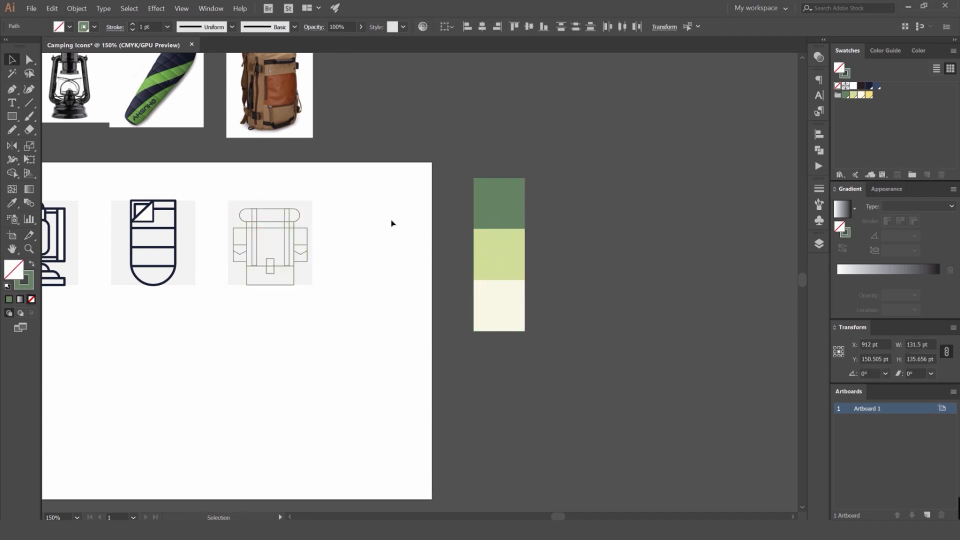
left_click(434, 213)
key("ctrl+z")
key("ctrl+z")
key("ctrl+z")
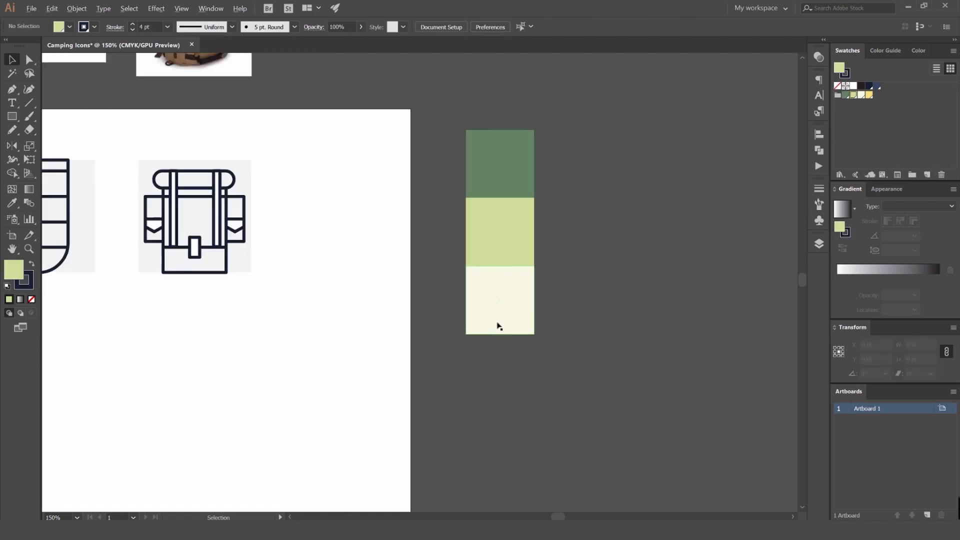
Stack a copy of the cream square directly below it and fill the copy with the yellow swatch.
left_click_drag(498, 326, 499, 394)
left_click(869, 94)
left_click(653, 201)
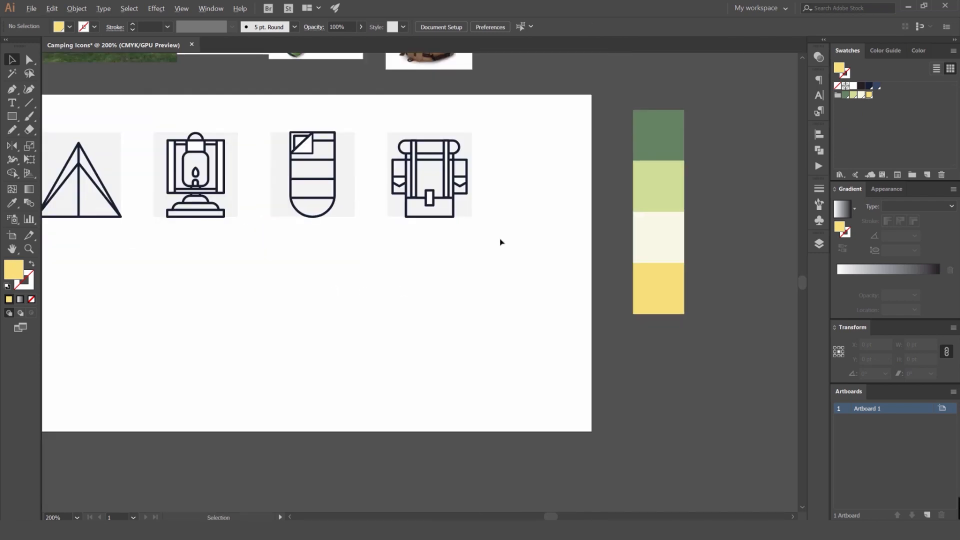
scroll(502, 242, "down", 1)
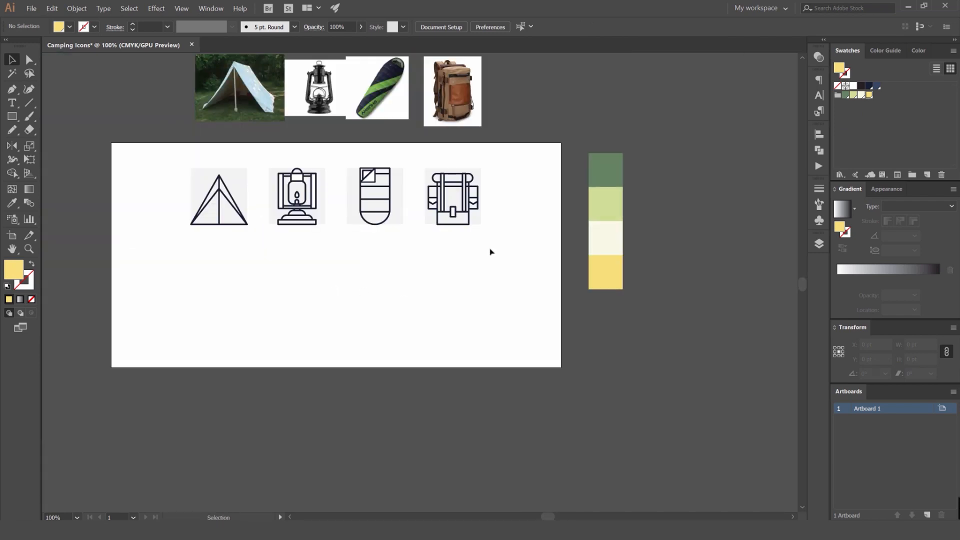
scroll(549, 265, "up", 1)
left_click_drag(534, 270, 510, 310)
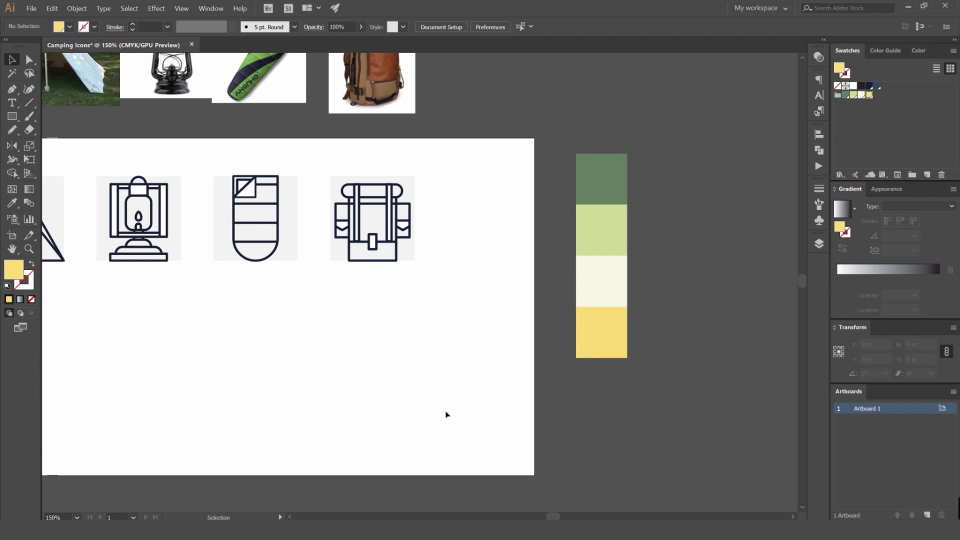
Duplicate the four outlined camping icons as a second row directly below the originals and nudge the copies down.
left_click_drag(409, 361, 520, 319)
scroll(490, 318, "down", 1)
left_click_drag(235, 280, 303, 242)
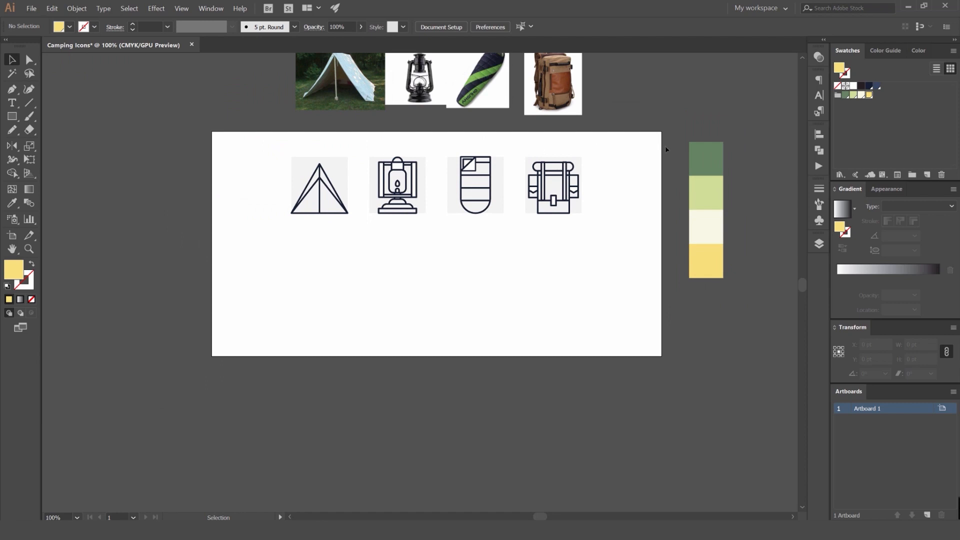
left_click(818, 244)
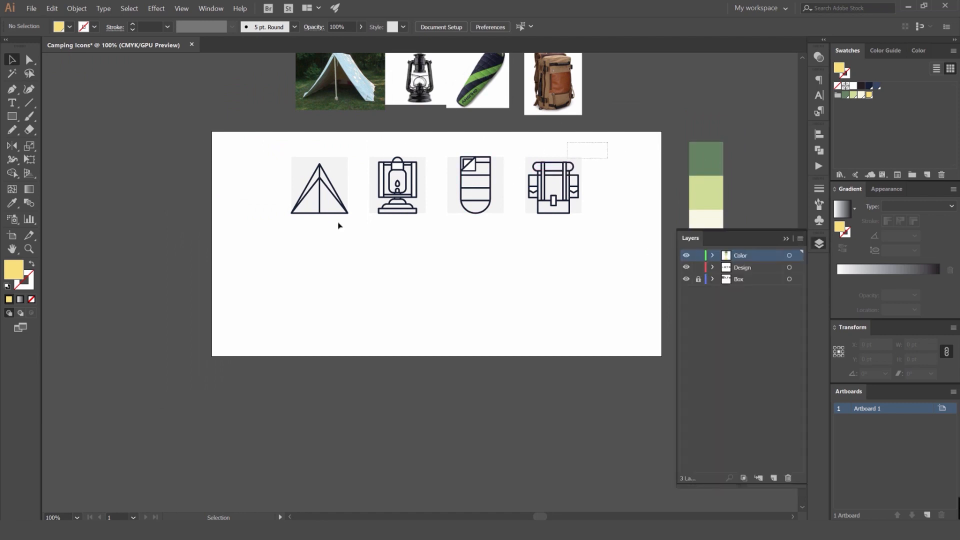
left_click_drag(339, 223, 365, 205)
left_click_drag(406, 180, 440, 280)
left_click(620, 245)
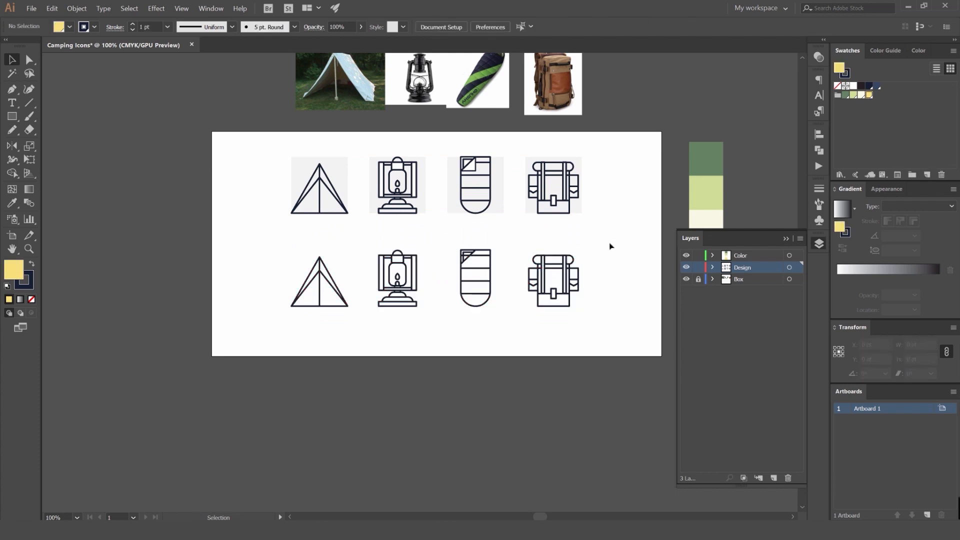
key("ctrl+z")
left_click(617, 218)
left_click_drag(609, 150, 399, 278)
left_click_drag(611, 245, 277, 315)
key("shift+Down")
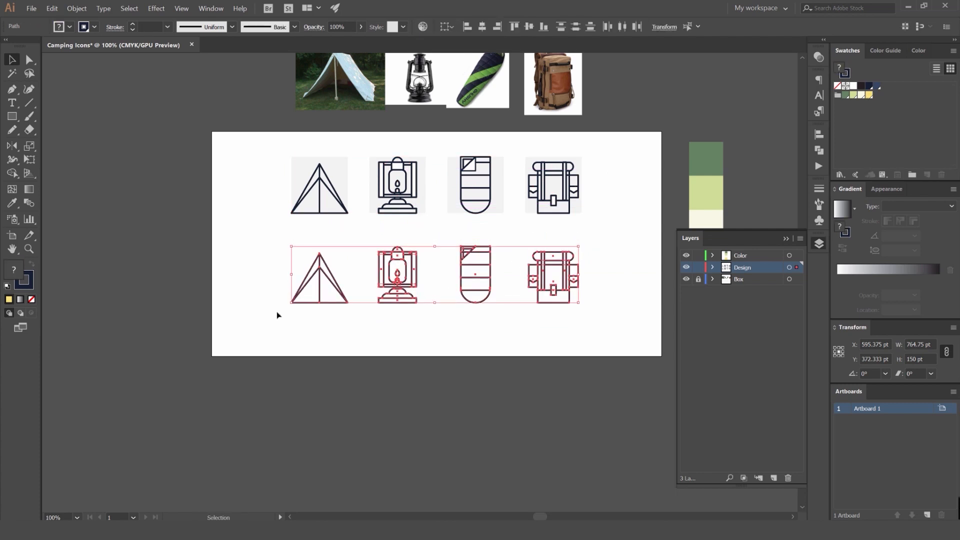
Check which layer the original and copied icons belong to by selecting each row and the Design layer's contents.
scroll(458, 233, "up", 2)
left_click(669, 247)
left_click_drag(669, 246, 529, 219)
scroll(649, 197, "down", 1)
left_click_drag(595, 199, 102, 333)
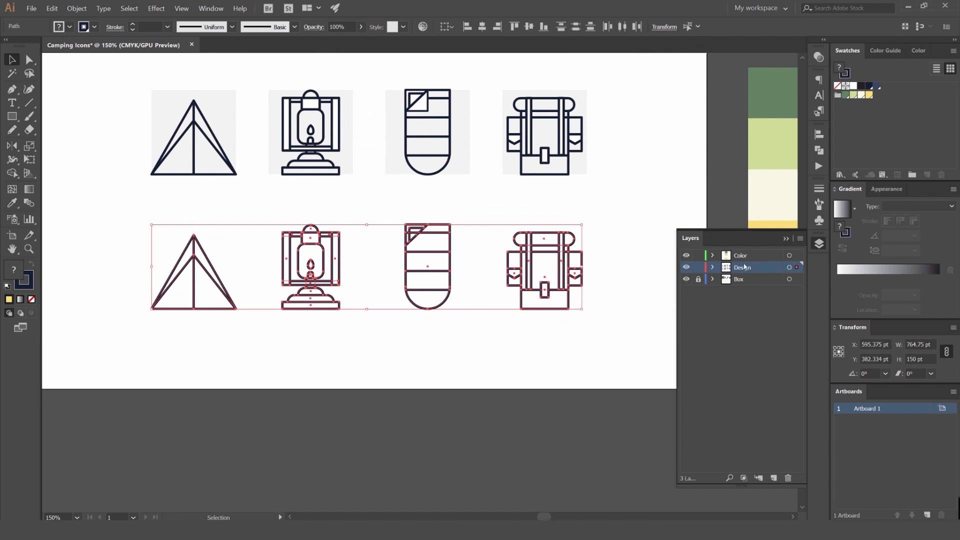
left_click(602, 236)
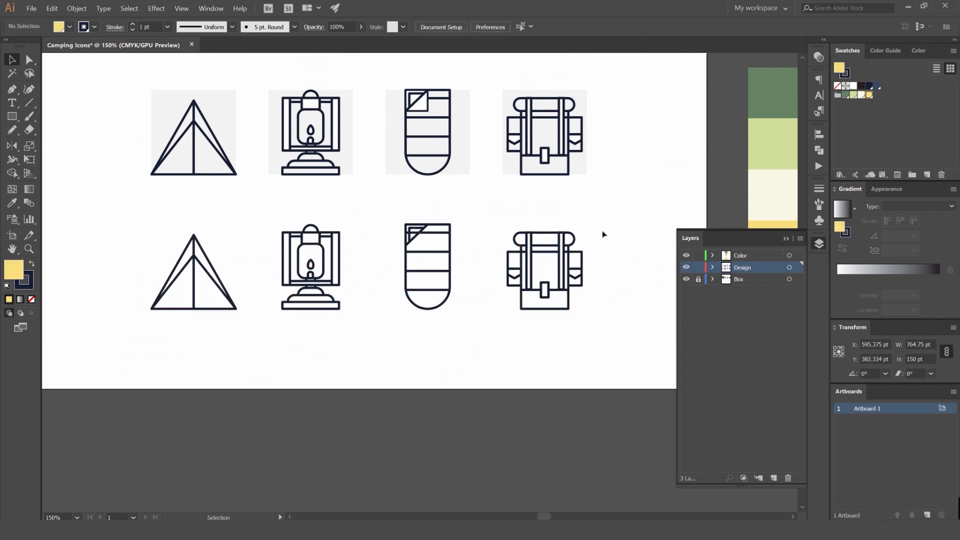
left_click(796, 269)
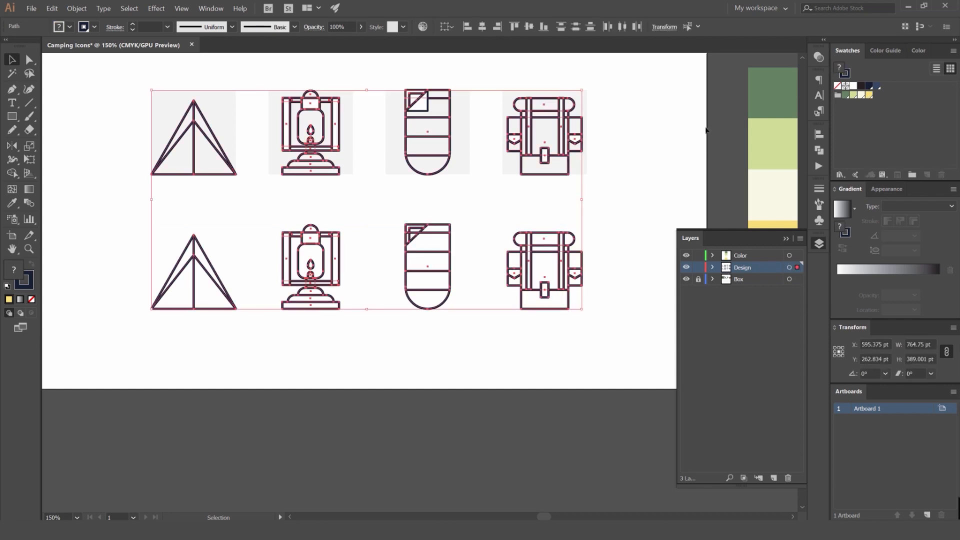
left_click(695, 108)
left_click_drag(670, 74, 141, 211)
left_click(192, 206)
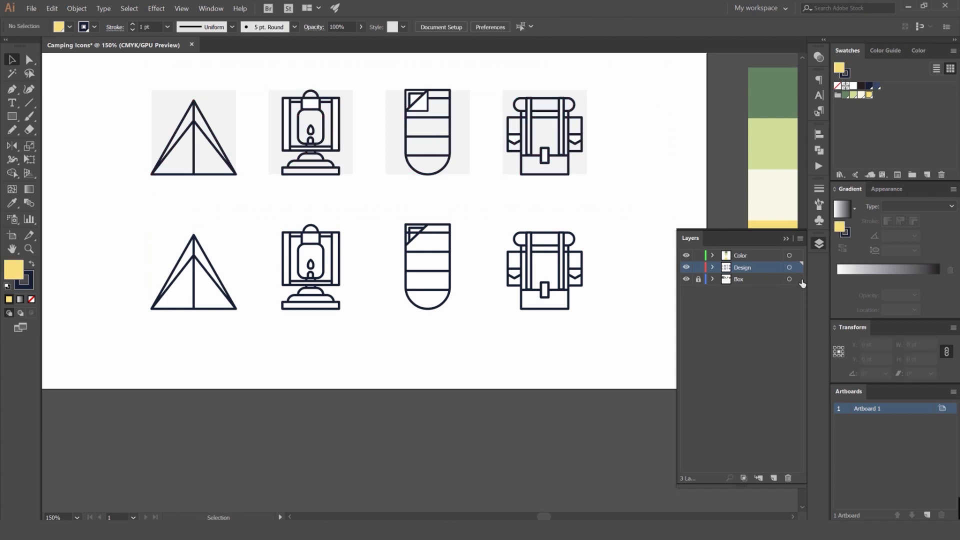
Move the lower row of icon copies from the Design layer to the Color layer and check each row's layer.
left_click(797, 268)
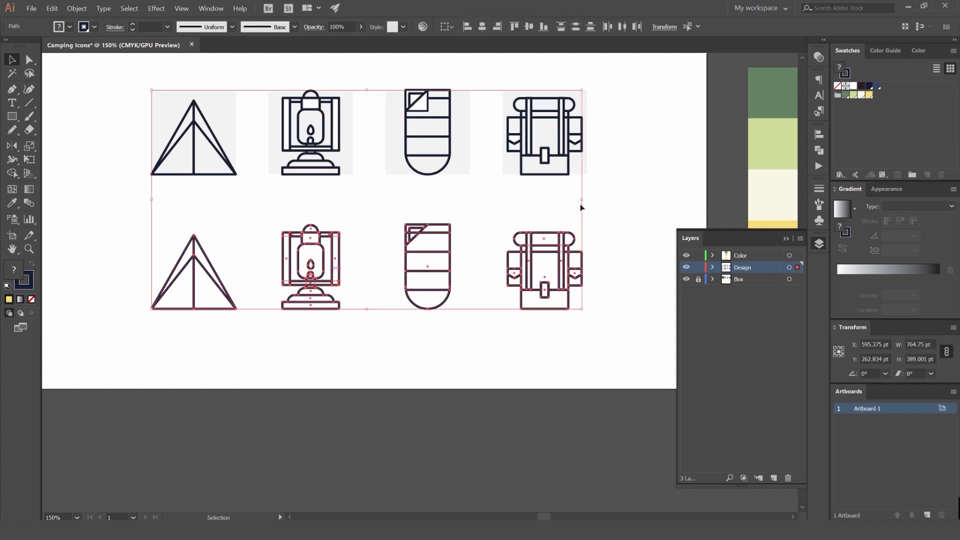
left_click_drag(598, 191, 95, 361)
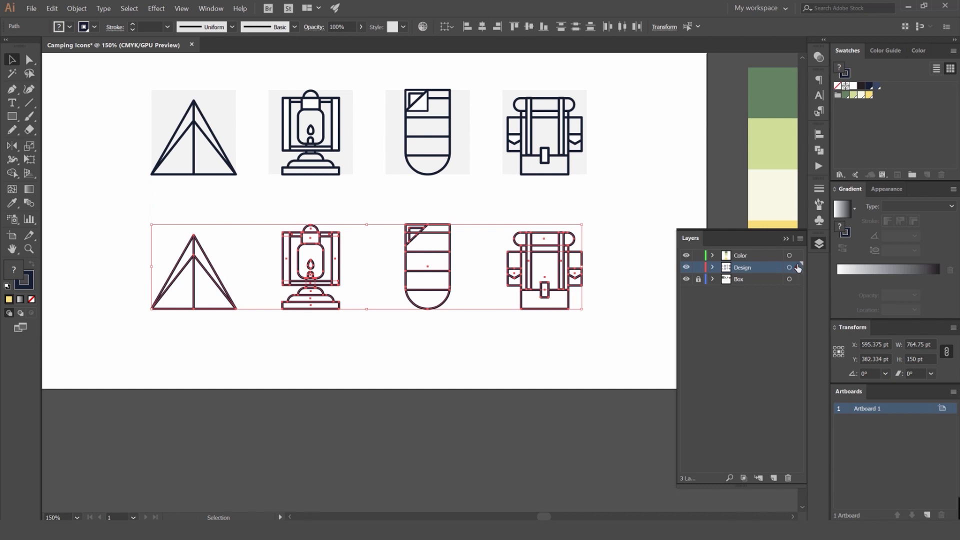
left_click_drag(797, 255, 798, 256)
key("ctrl+1")
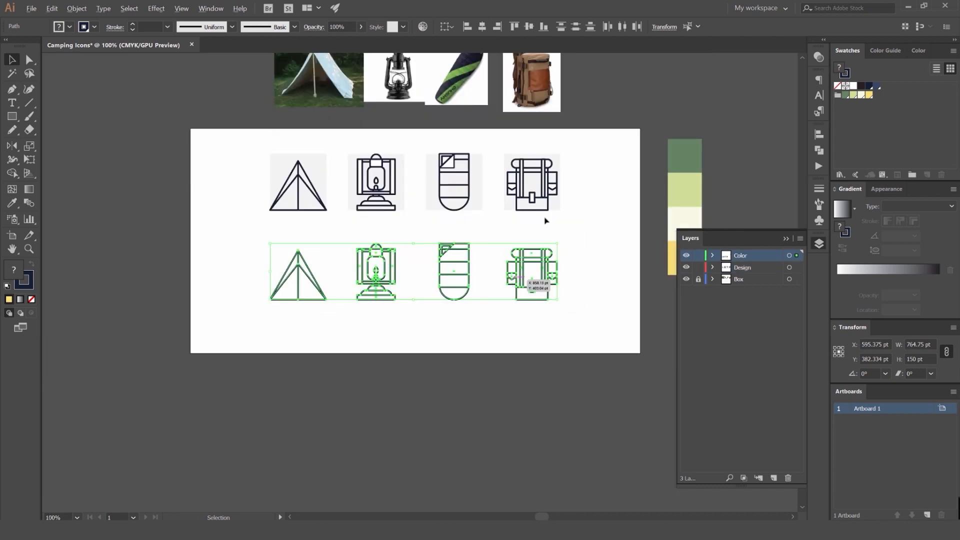
left_click_drag(260, 219, 254, 219)
left_click(548, 172)
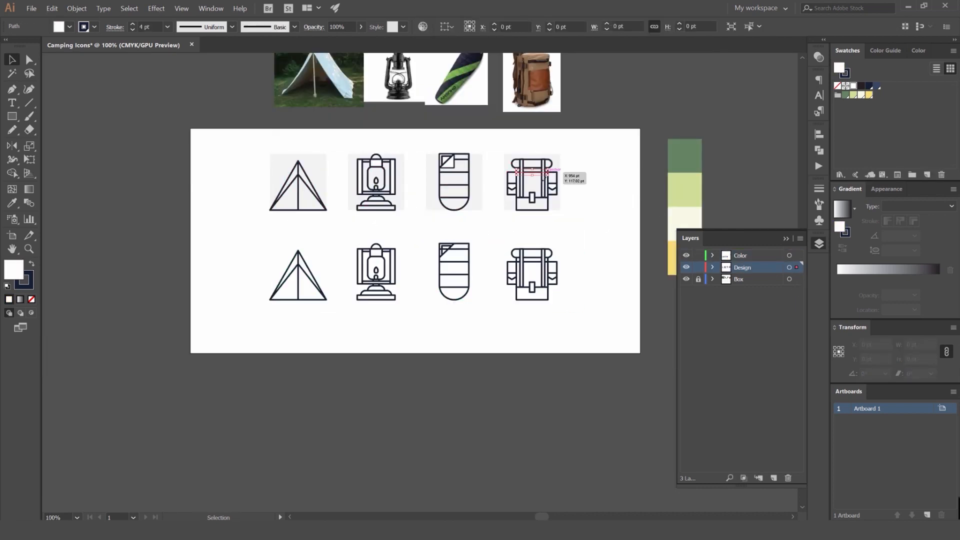
left_click_drag(594, 147, 215, 224)
key("ctrl+=")
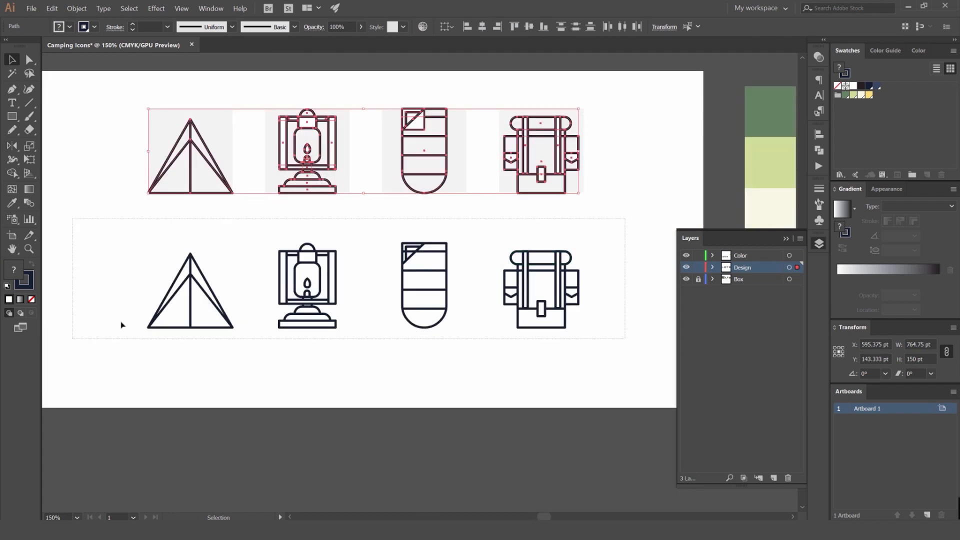
left_click_drag(121, 325, 72, 339)
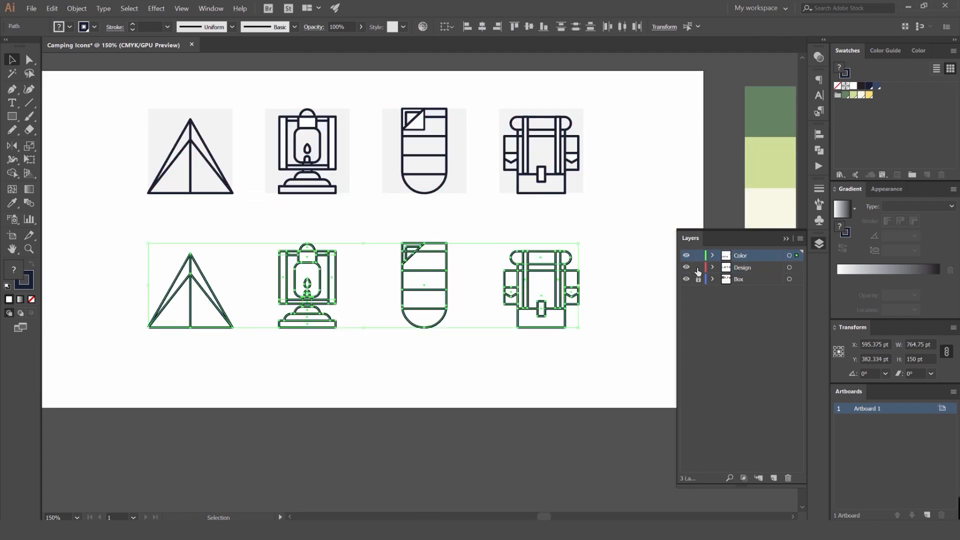
Lock the Design layer and test the selection of the original and copied icons.
left_click_drag(642, 135, 325, 187)
scroll(479, 226, "down", 1)
left_click_drag(560, 228, 304, 291)
left_click(341, 289)
key("ctrl+=")
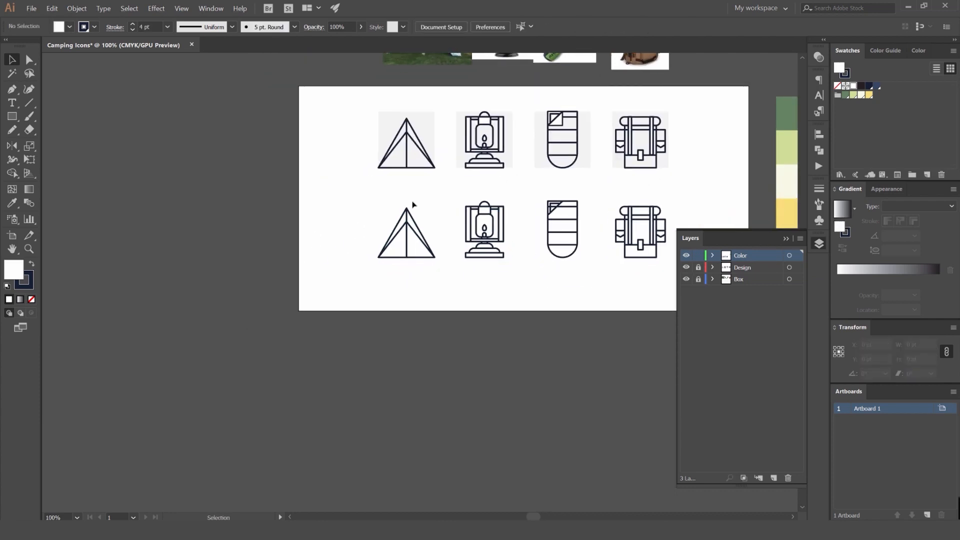
Select the tent icon copy in the lower row.
left_click(818, 244)
scroll(424, 219, "up", 2)
left_click(353, 324)
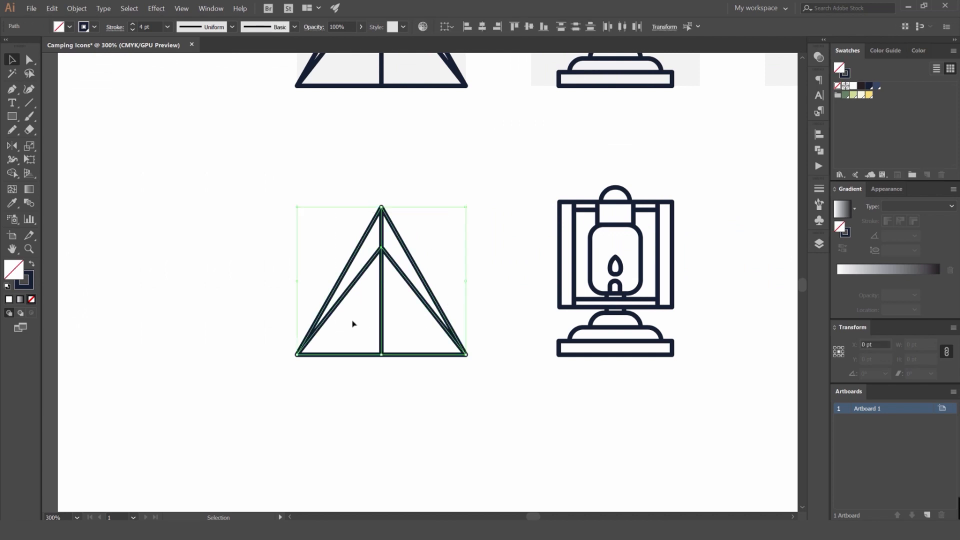
Try to reshape the tent outline by moving one of its inner lines' anchor points, and undo it.
left_click(462, 258)
left_click(296, 347)
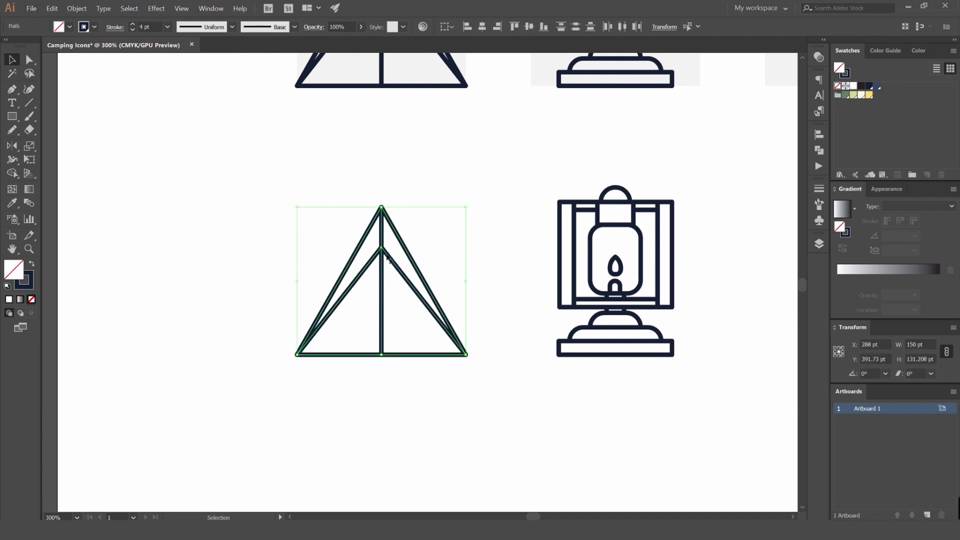
scroll(391, 251, "up", 2)
left_click(485, 217)
key("a")
left_click_drag(398, 282, 467, 253)
key("ctrl+z")
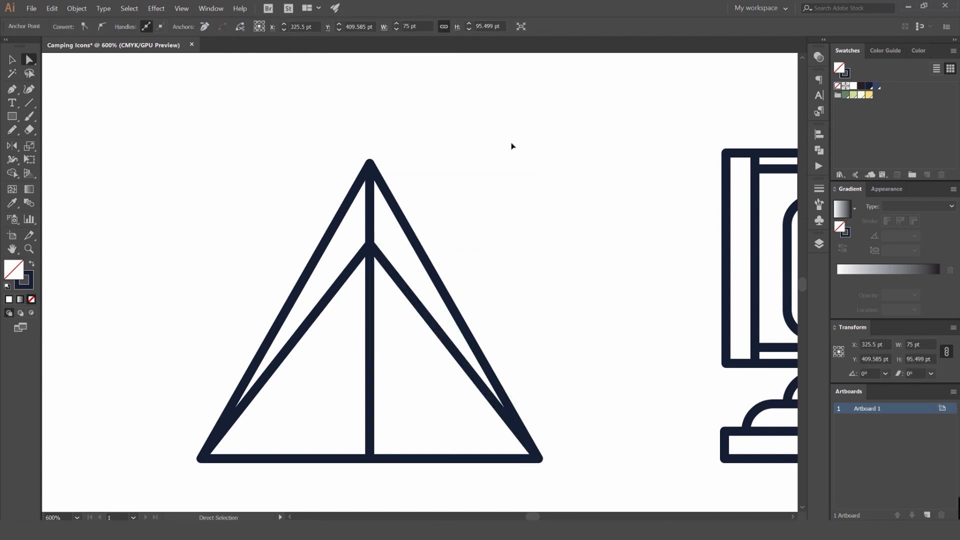
Expand the tent's strokes into filled shapes and try moving part of the expanded artwork.
key("v")
left_click(78, 8)
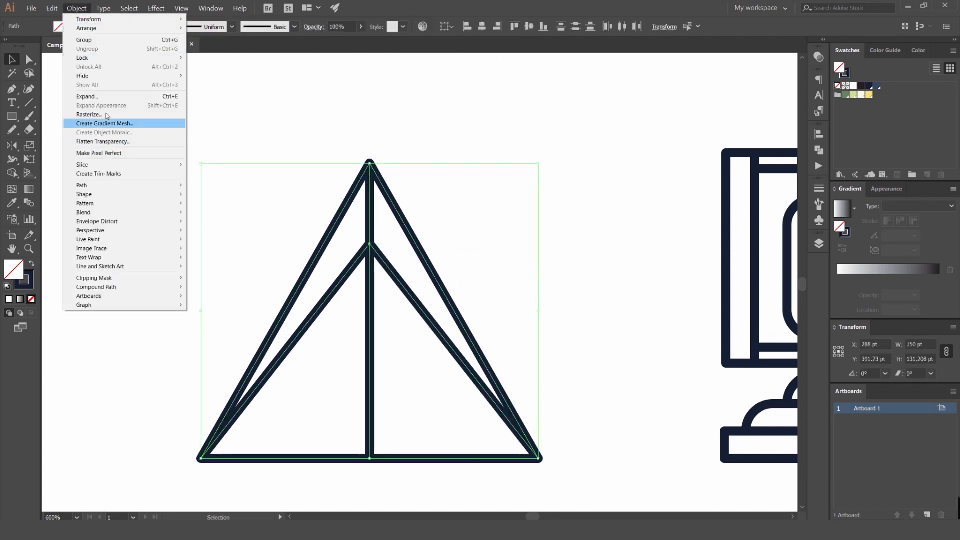
key("Escape")
left_click(590, 329)
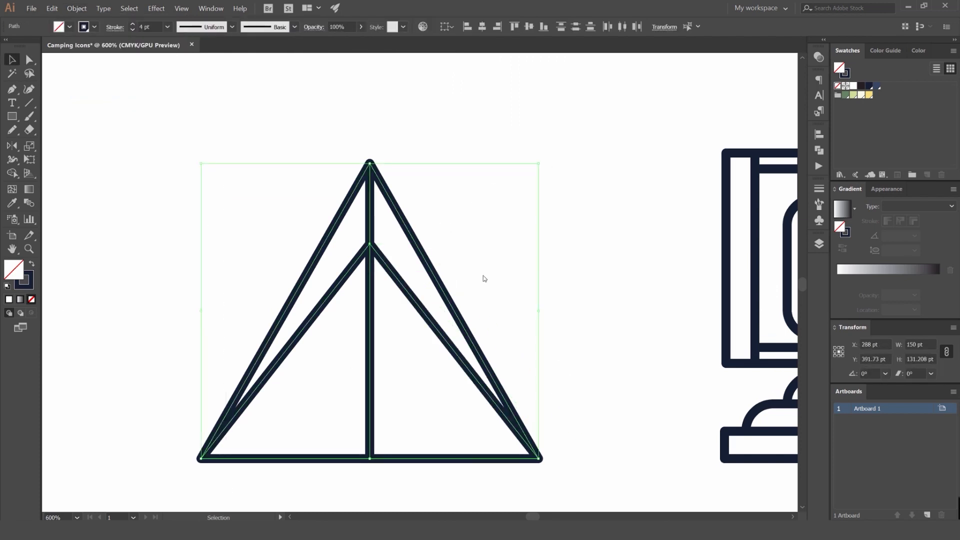
scroll(370, 243, "up", 3)
scroll(370, 243, "up", 3)
scroll(358, 253, "down", 7)
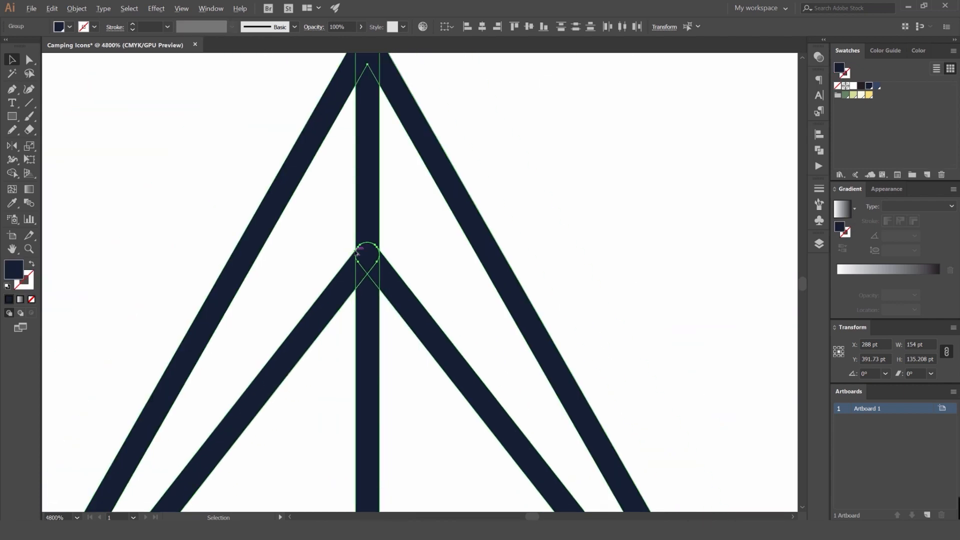
left_click(395, 212)
left_click_drag(369, 225, 408, 203)
key("ctrl+z")
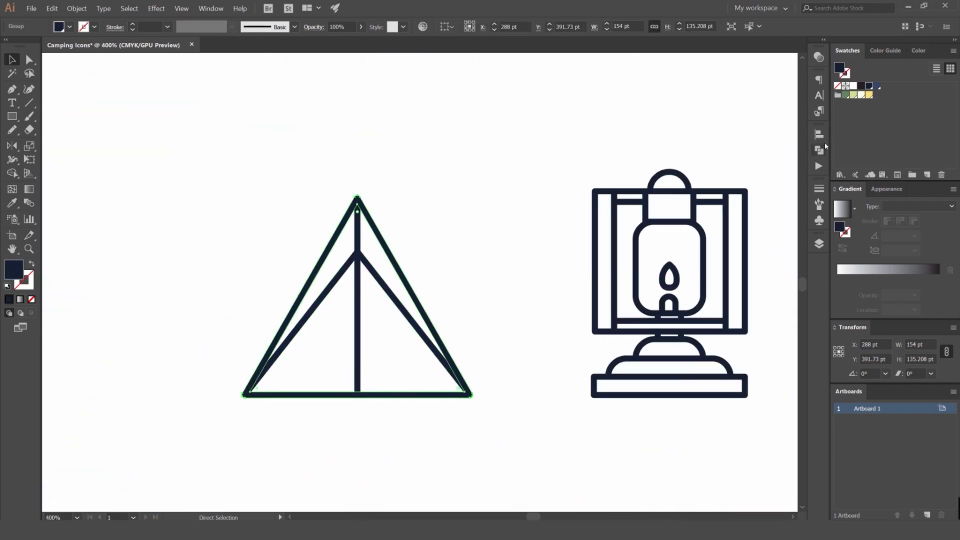
Unite all expanded tent pieces into one compound shape with Pathfinder.
left_click_drag(506, 140, 337, 322)
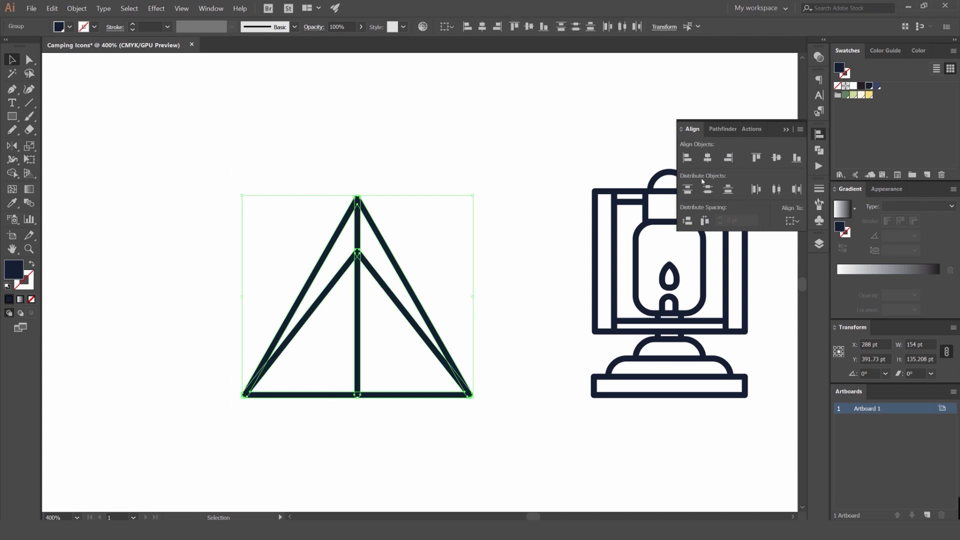
left_click(722, 129)
left_click(688, 157)
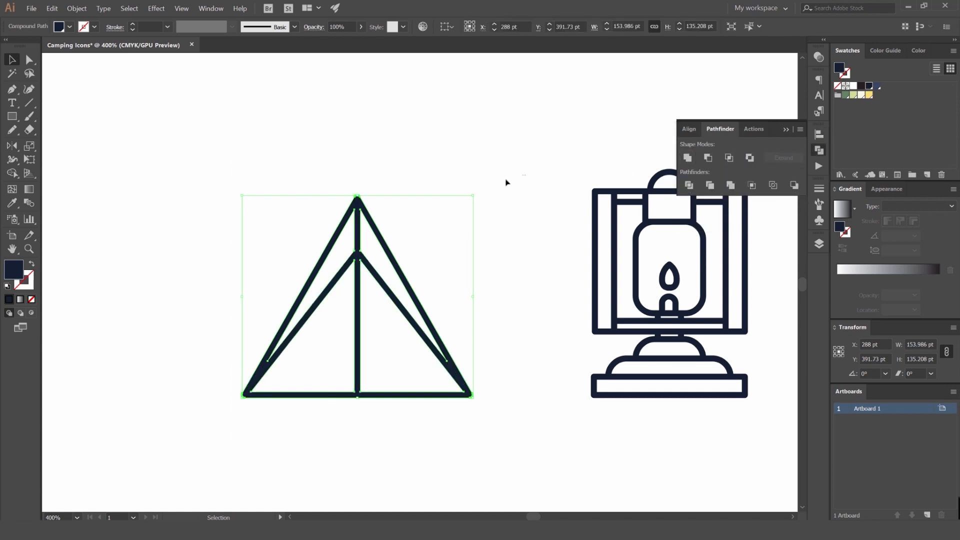
left_click(508, 182)
Try rotating and moving the united tent as a single shape.
scroll(461, 247, "down", 1)
left_click_drag(426, 253, 254, 184)
left_click_drag(474, 205, 484, 220)
scroll(406, 216, "down", 2)
key("ctrl+z")
left_click(411, 217)
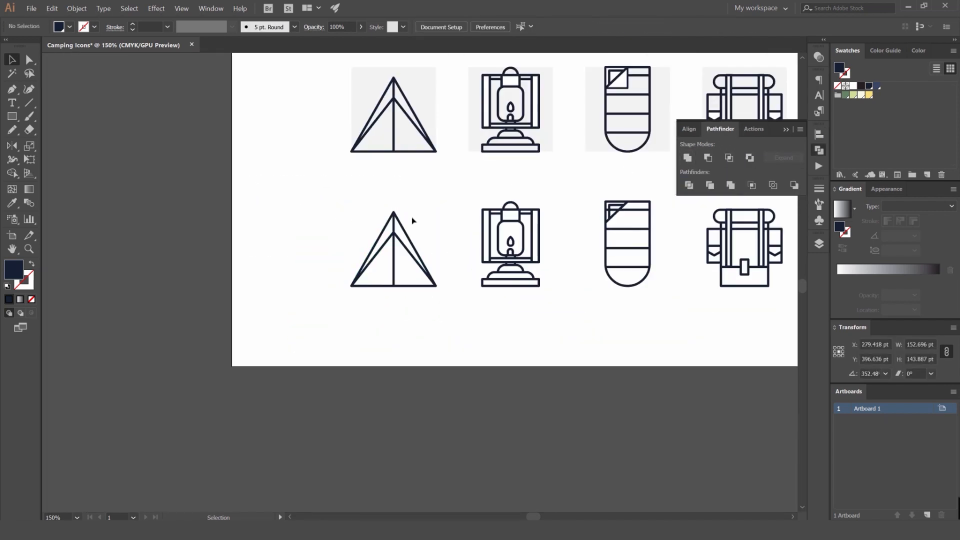
left_click_drag(401, 225, 401, 244)
left_click(152, 154)
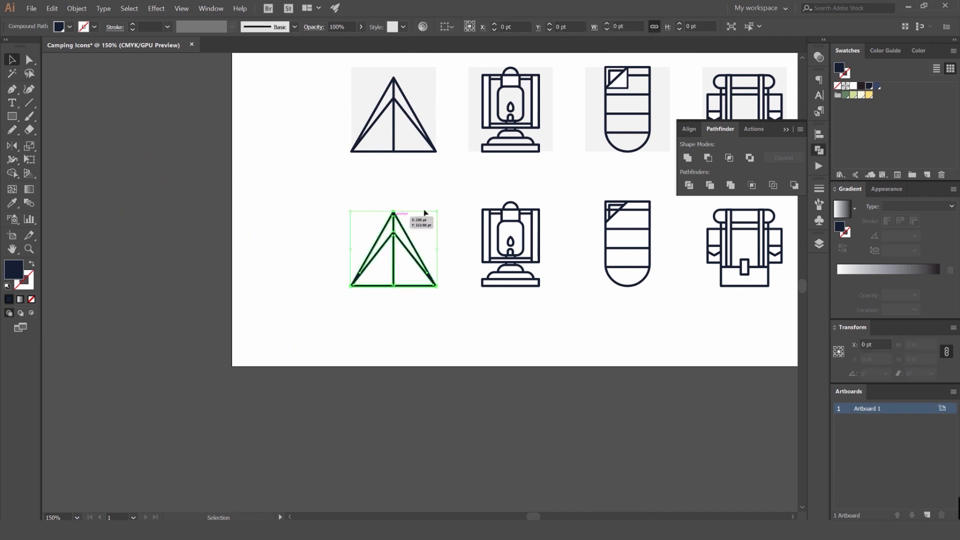
left_click(426, 212)
scroll(426, 210, "up", 2)
left_click_drag(341, 272, 324, 286)
left_click_drag(423, 194, 481, 140)
Undo the tent's test transformations, the Pathfinder union and the stroke expansion.
key("ctrl+z")
key("ctrl+z")
key("ctrl+z")
key("ctrl+z")
key("ctrl+z")
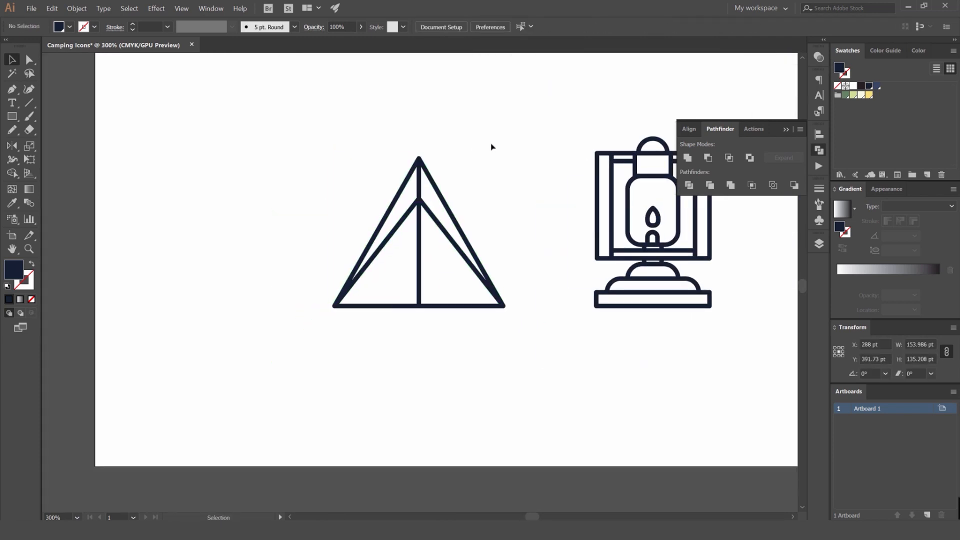
left_click(542, 130)
left_click(819, 149)
scroll(461, 206, "down", 2)
scroll(485, 205, "up", 2)
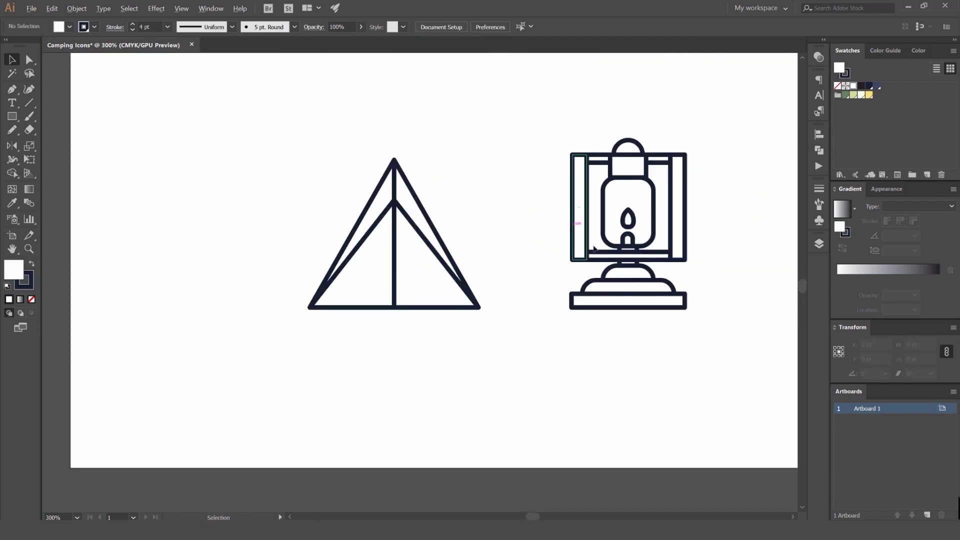
Select all line paths of the lower-row tent icon and lock them.
scroll(410, 185, "down", 2)
scroll(440, 194, "up", 3)
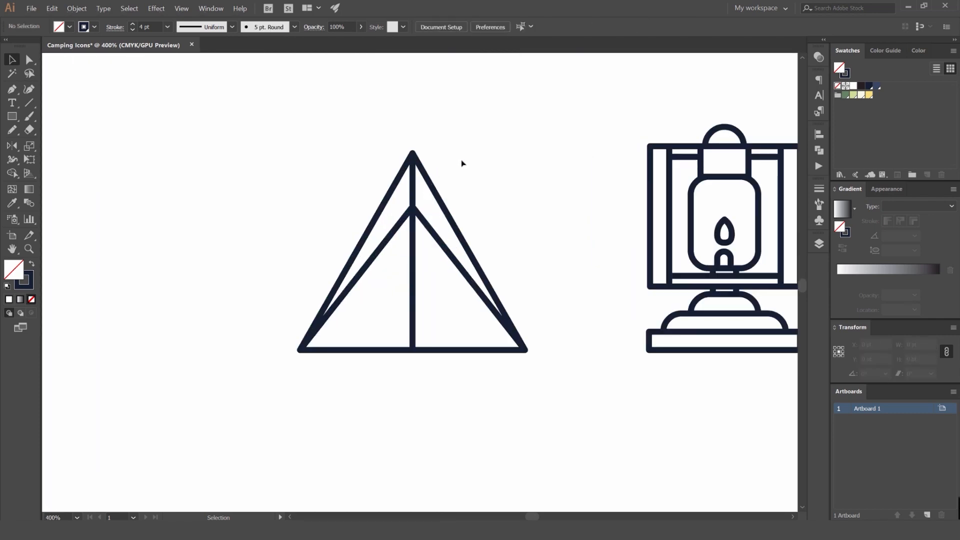
key("p")
scroll(525, 196, "down", 2)
key("v")
left_click_drag(530, 166, 386, 292)
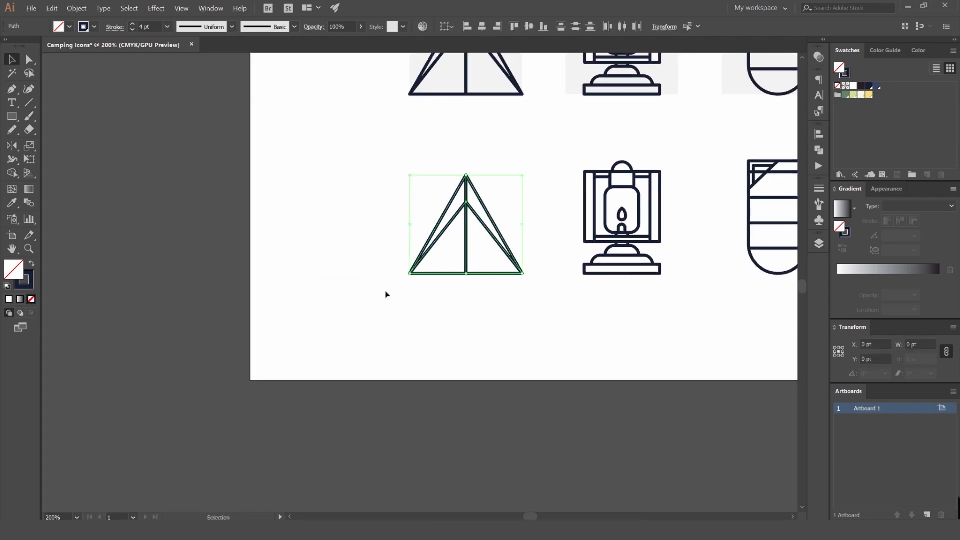
left_click(493, 206)
scroll(485, 190, "up", 2)
left_click_drag(485, 190, 509, 159)
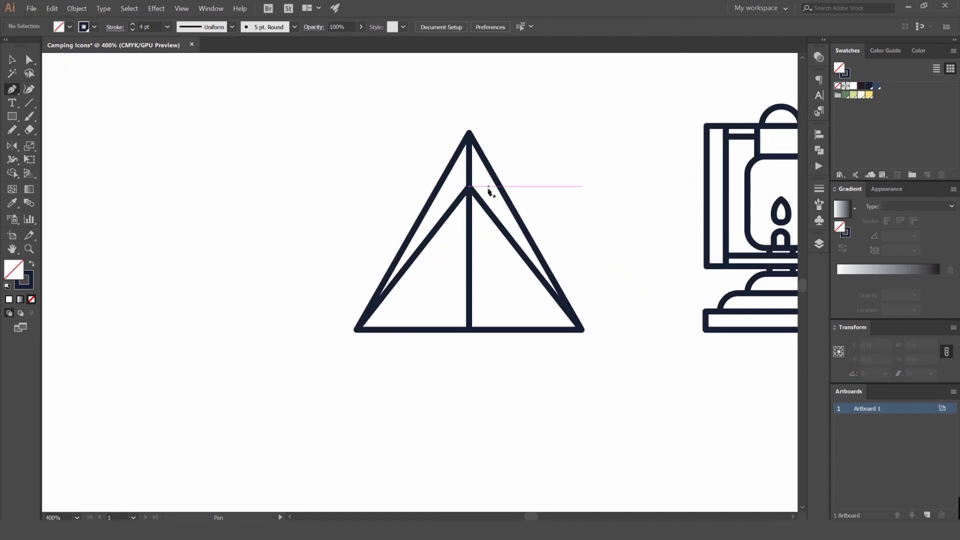
left_click(85, 10)
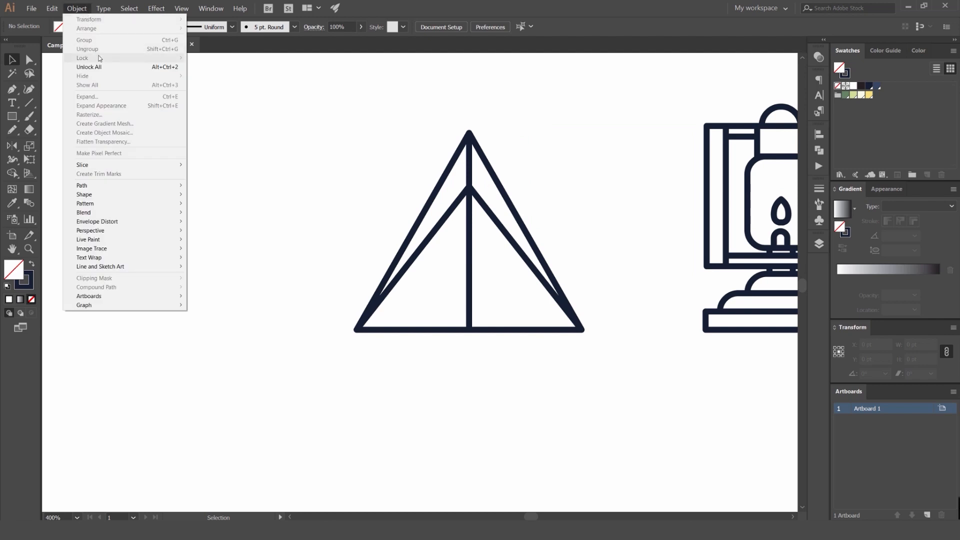
left_click(419, 108)
Trace the tent's left side panel with the Pen tool, then give it a green fill and no stroke.
key("ctrl+equal")
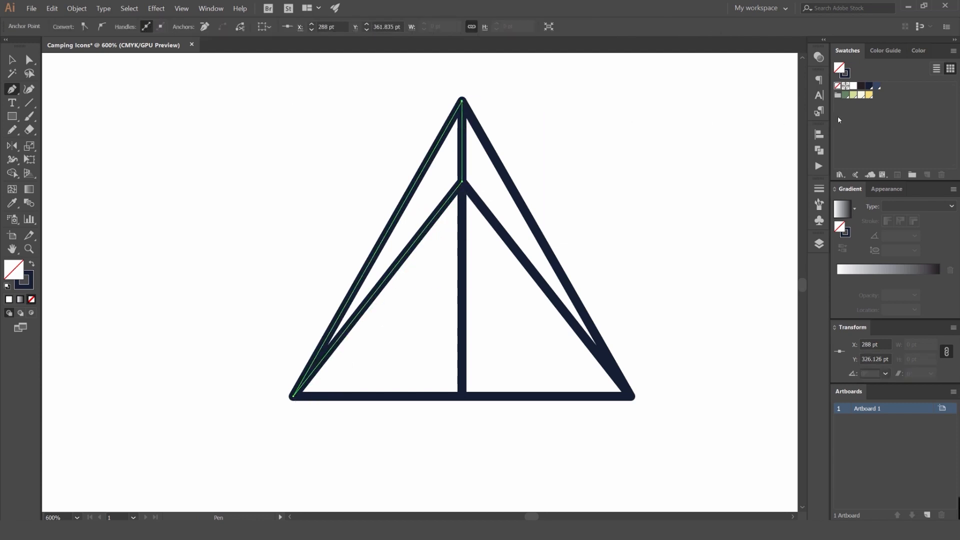
left_click(845, 95)
key("v")
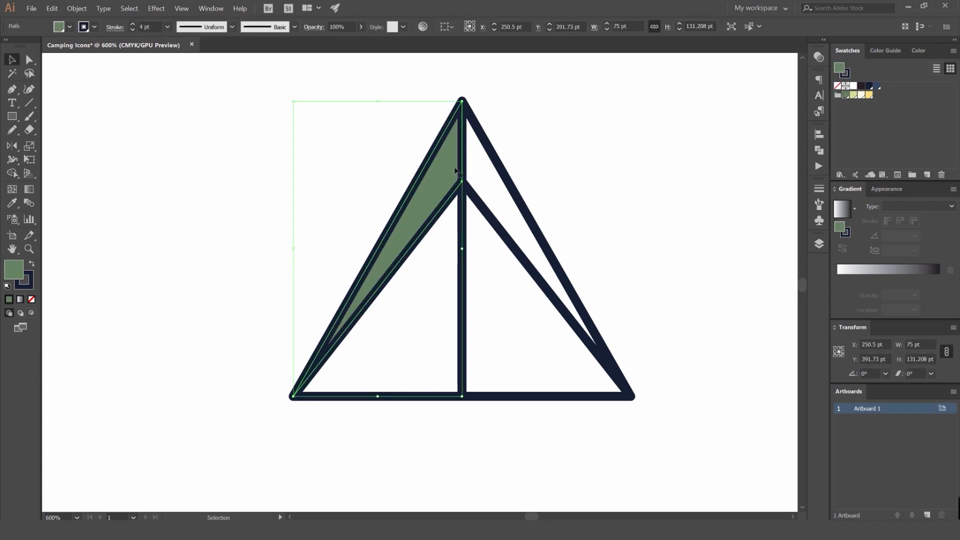
key("x")
key("slash")
Send the green left panel behind the tent's dark outlines.
left_click(555, 136)
left_click(450, 150)
key("a")
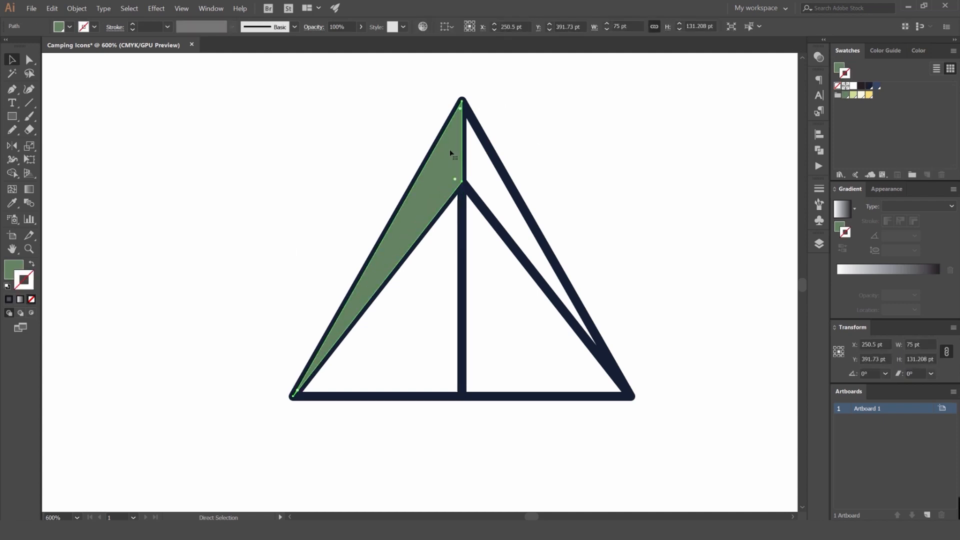
key("ctrl+bracketleft")
key("ctrl+shift+bracketleft")
left_click(556, 139)
scroll(555, 139, "down", 3)
left_click_drag(539, 146, 445, 158)
scroll(432, 159, "up", 2)
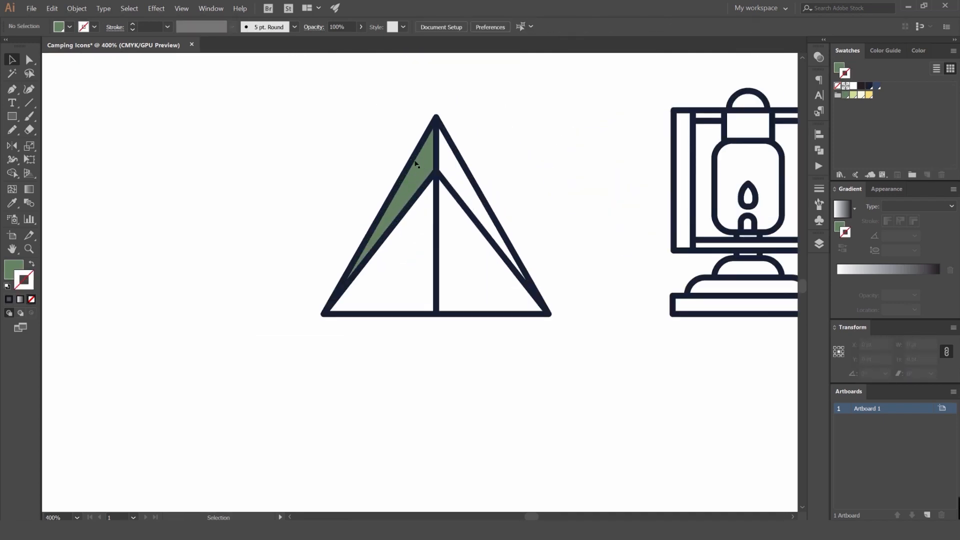
scroll(433, 163, "up", 2)
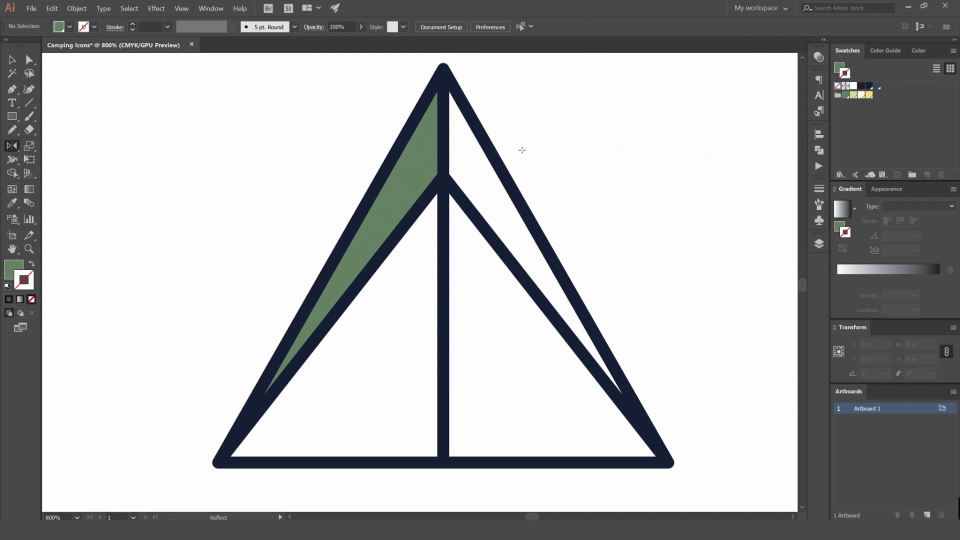
Reflect a copy of the green panel vertically about the tent's apex to fill the right side.
key("x")
left_click(422, 145)
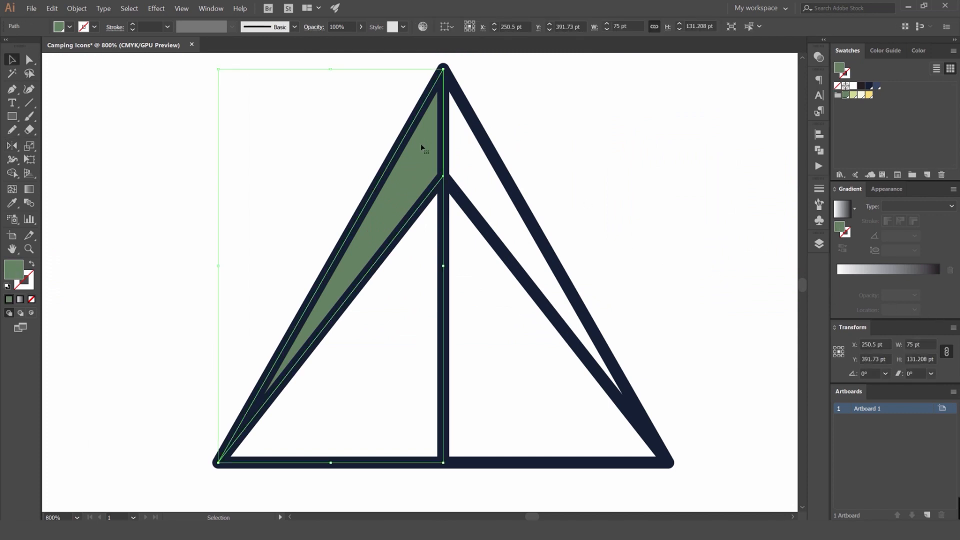
key("o")
left_click(443, 69, "alt")
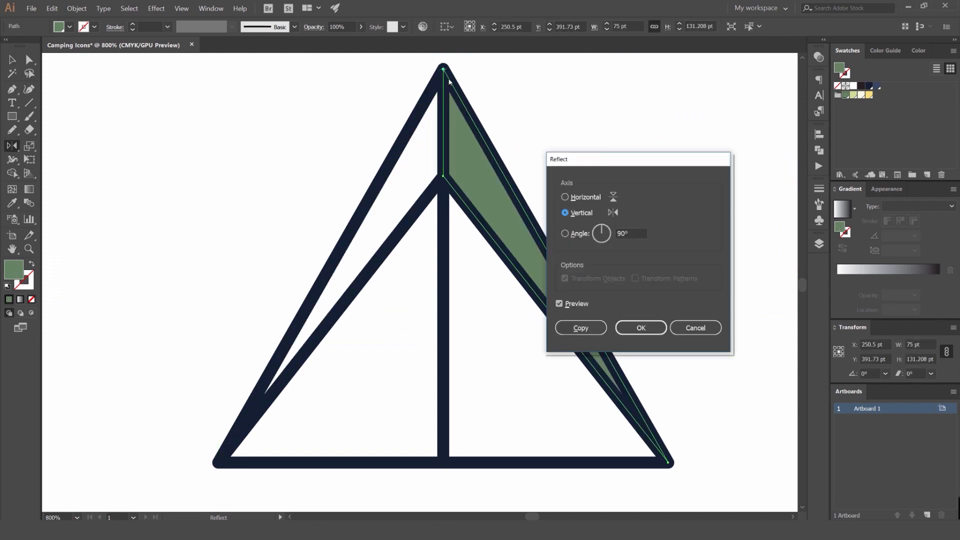
left_click(581, 328)
key("v")
left_click(649, 261)
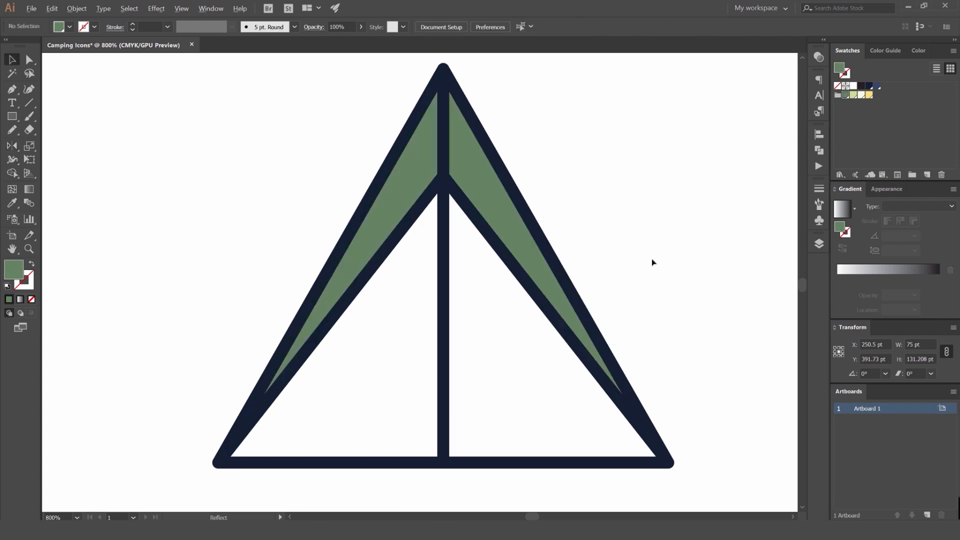
Draw a closed triangle over the tent's front with the Pen tool, from the inner peak to both base corners.
key("ctrl+minus")
key("p")
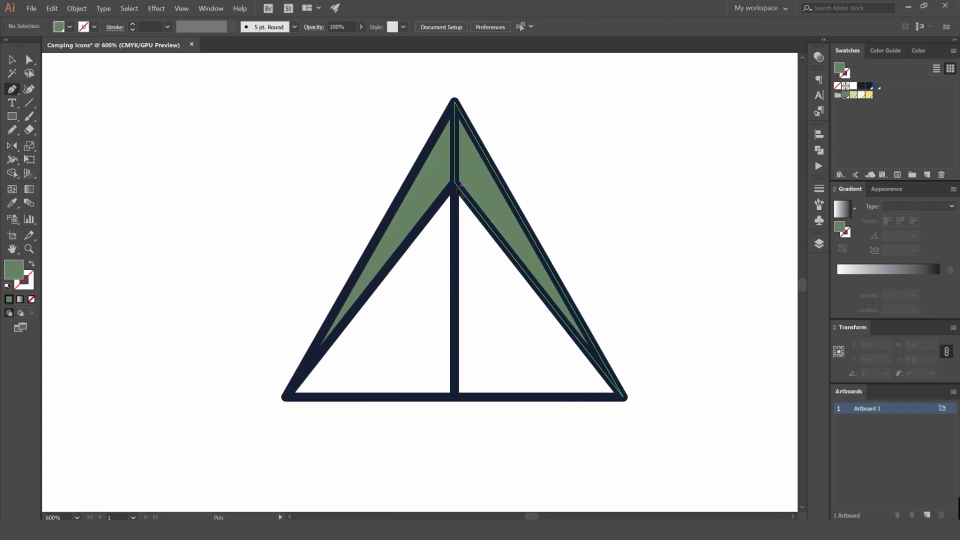
left_click(284, 397)
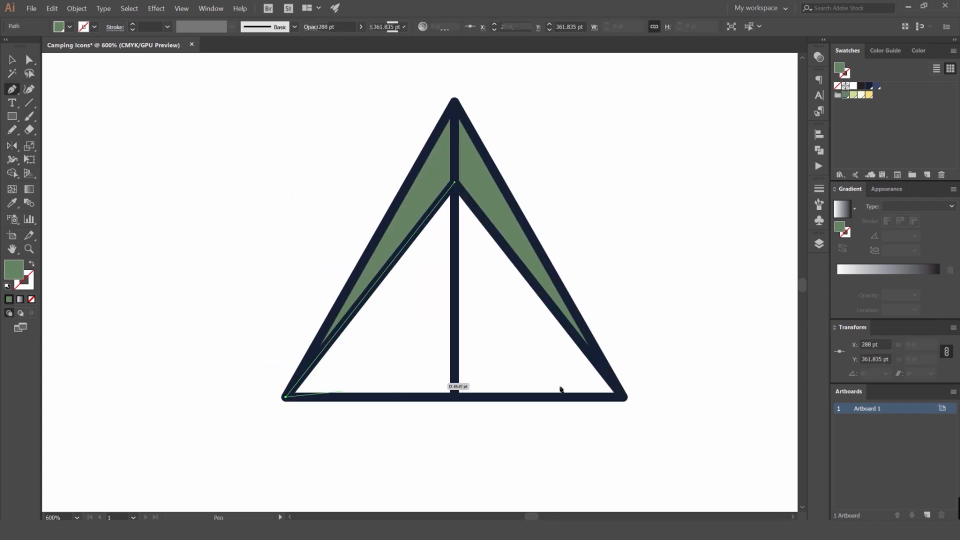
left_click(624, 398)
left_click(454, 182)
key("v")
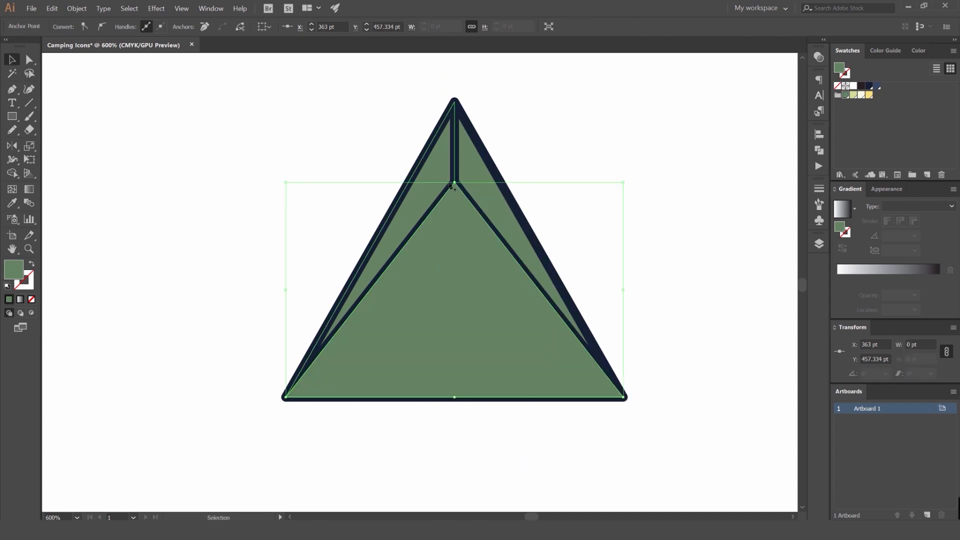
Send the front triangle behind the outlines and fill it with the pale cream swatch.
key("ctrl+[")
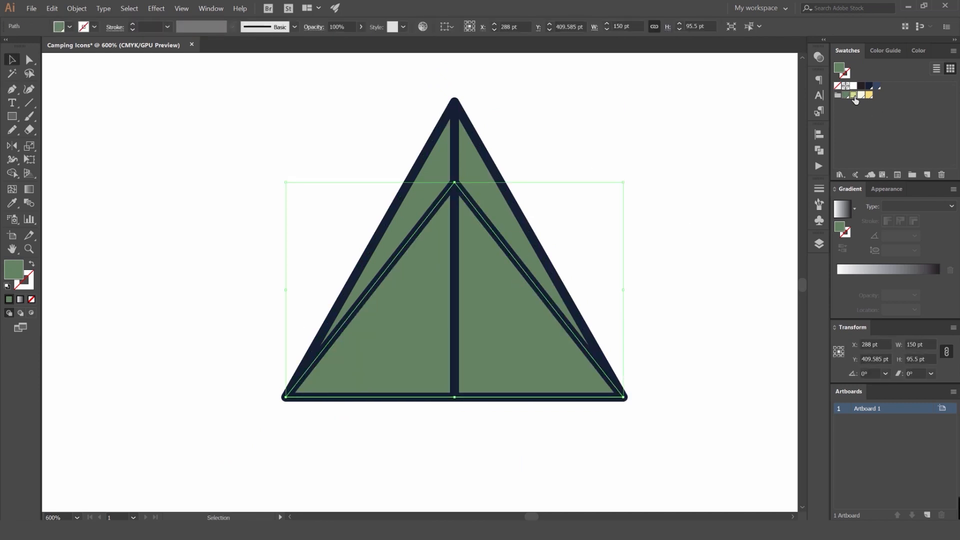
left_click(853, 94)
left_click(861, 94)
left_click(691, 136)
Examine the coloured tent next to the uncoloured camping icons, ending at the lantern.
scroll(690, 156, "down", 3)
left_click_drag(690, 156, 499, 192)
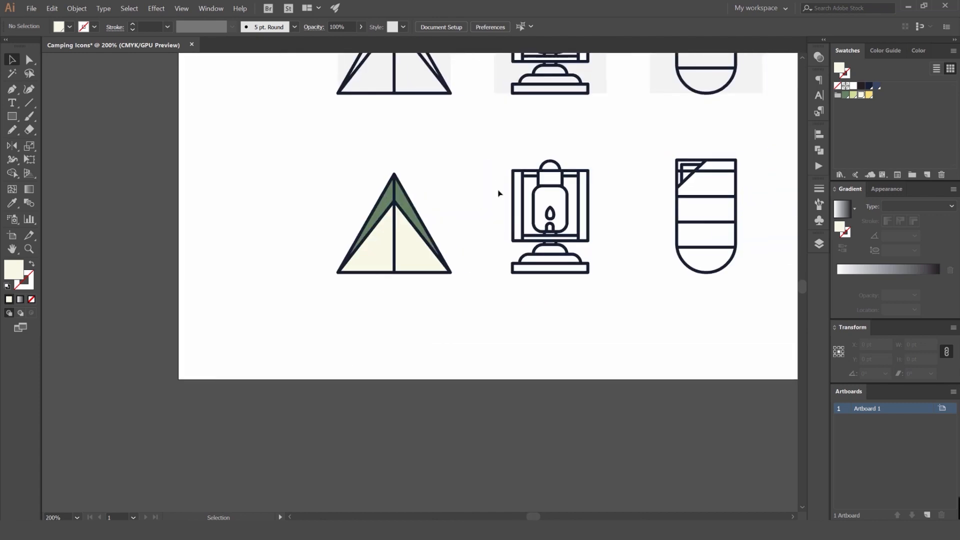
scroll(500, 193, "down", 2)
scroll(490, 185, "up", 3)
left_click_drag(419, 165, 405, 158)
scroll(322, 205, "down", 1)
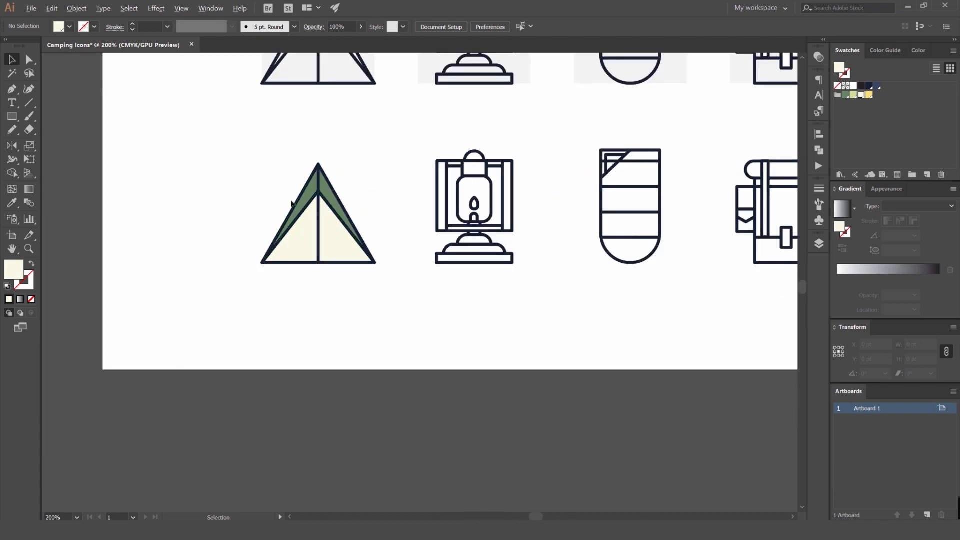
scroll(292, 203, "up", 3)
scroll(525, 182, "down", 3)
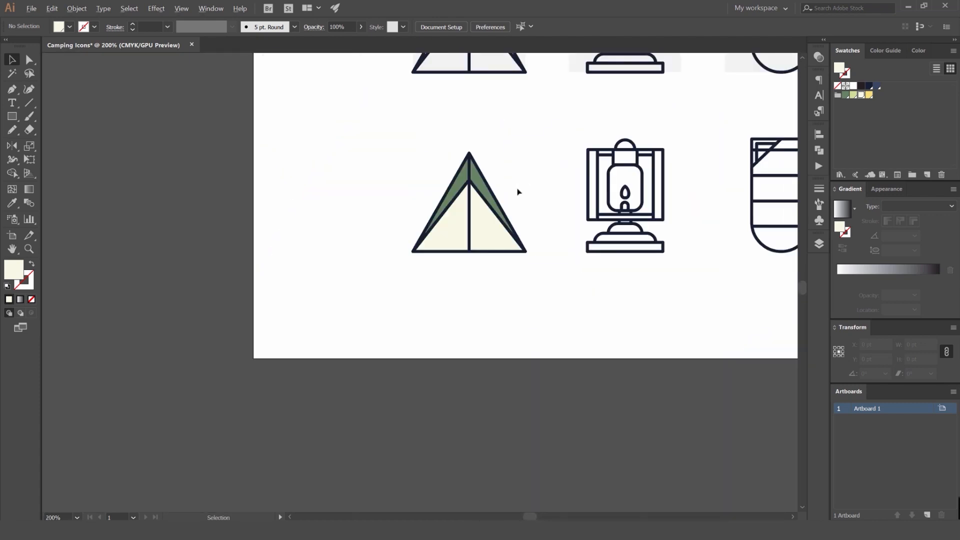
scroll(440, 182, "right", 2)
scroll(414, 179, "down", 1)
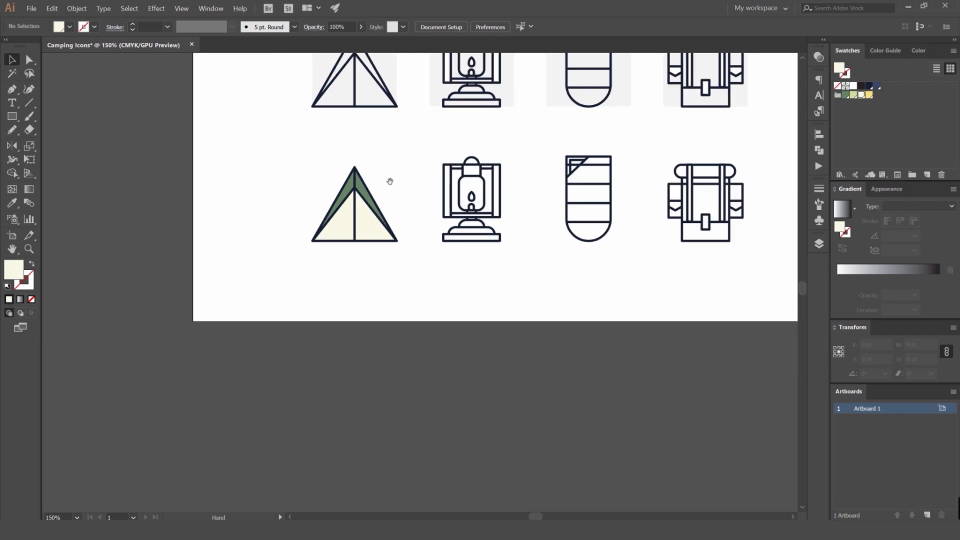
scroll(419, 179, "up", 2)
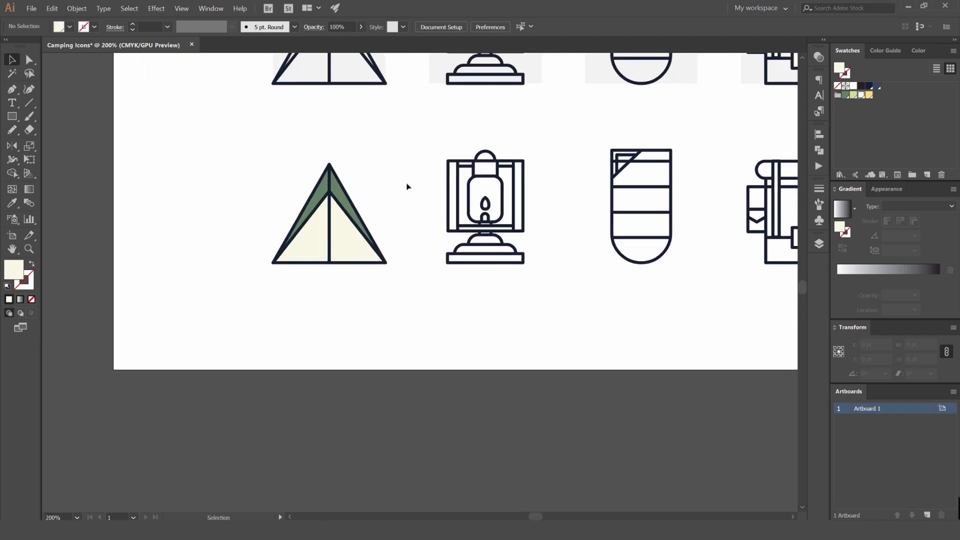
left_click_drag(423, 185, 363, 194)
scroll(515, 170, "up", 1)
scroll(508, 151, "down", 3)
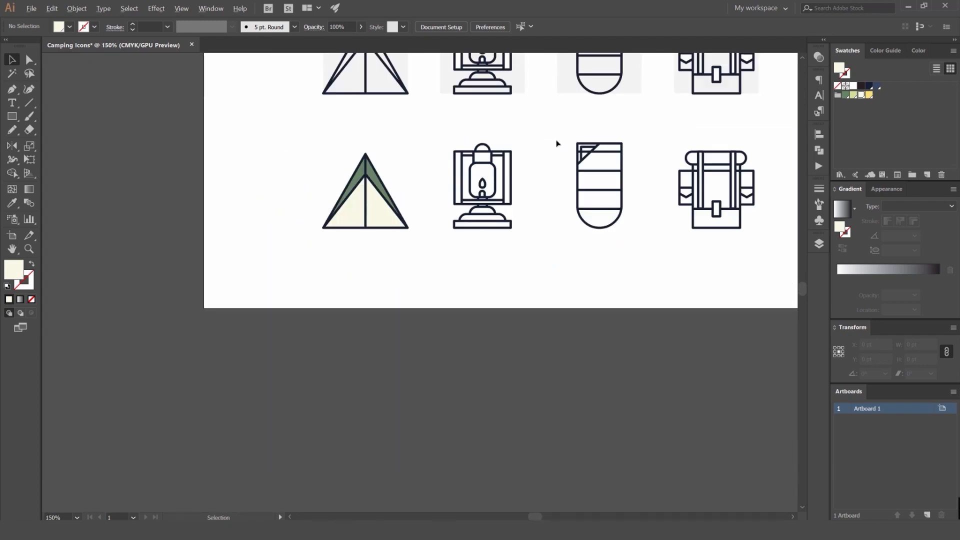
left_click_drag(535, 141, 512, 221)
scroll(457, 252, "up", 2)
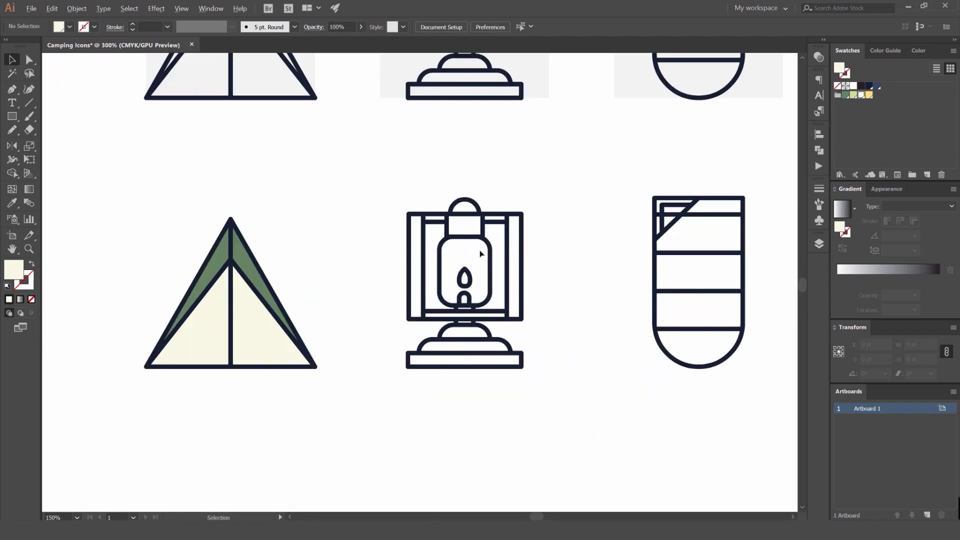
Delete the horizontal bar across the bottom of the lantern's outer frame.
scroll(544, 238, "down", 2)
scroll(530, 240, "up", 2)
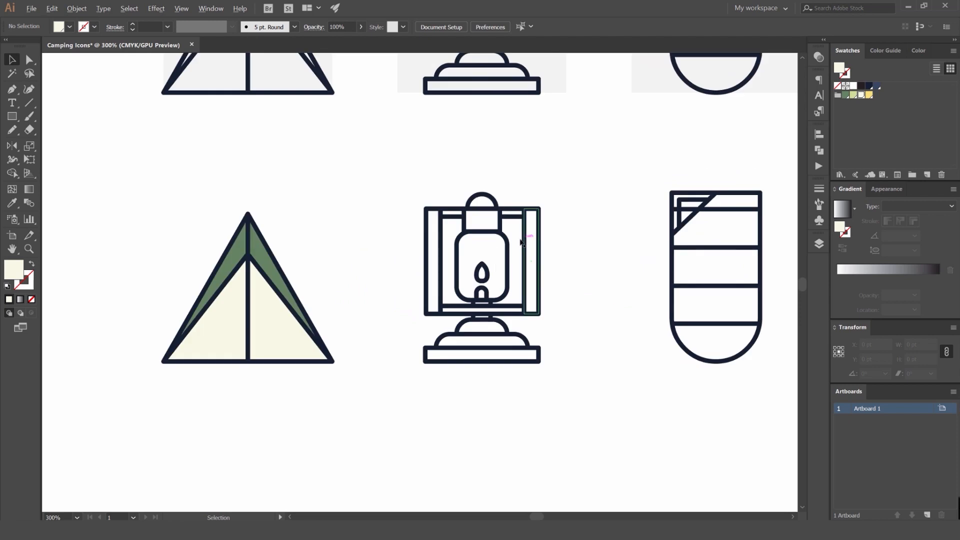
scroll(510, 318, "up", 1)
left_click(510, 322)
key("Delete")
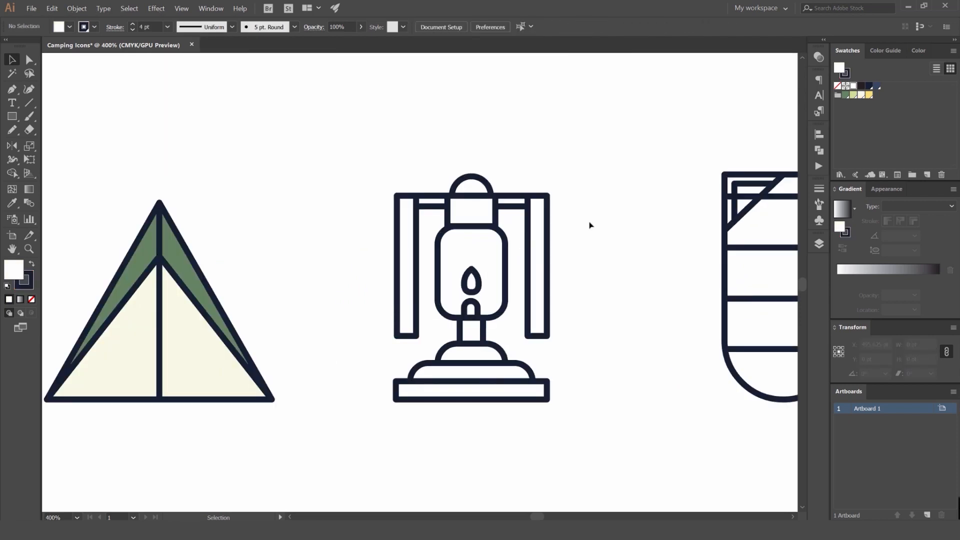
Draw a circle about 29 pt wide over the lower end of the lantern's right frame post.
scroll(540, 289, "up", 1)
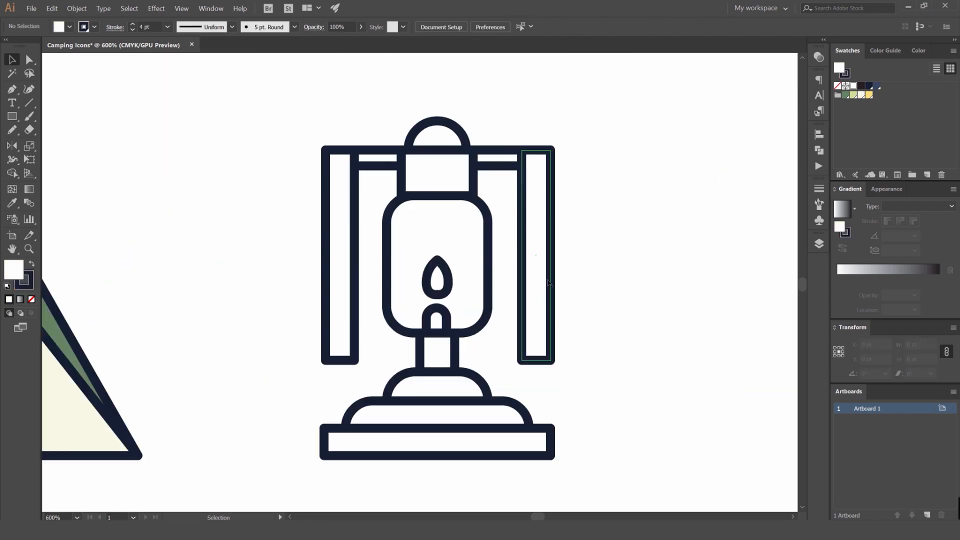
key("l")
mouse_move(528, 338)
left_mouse_down()
mouse_move(492, 275)
mouse_move(514, 294)
left_mouse_up()
key("v")
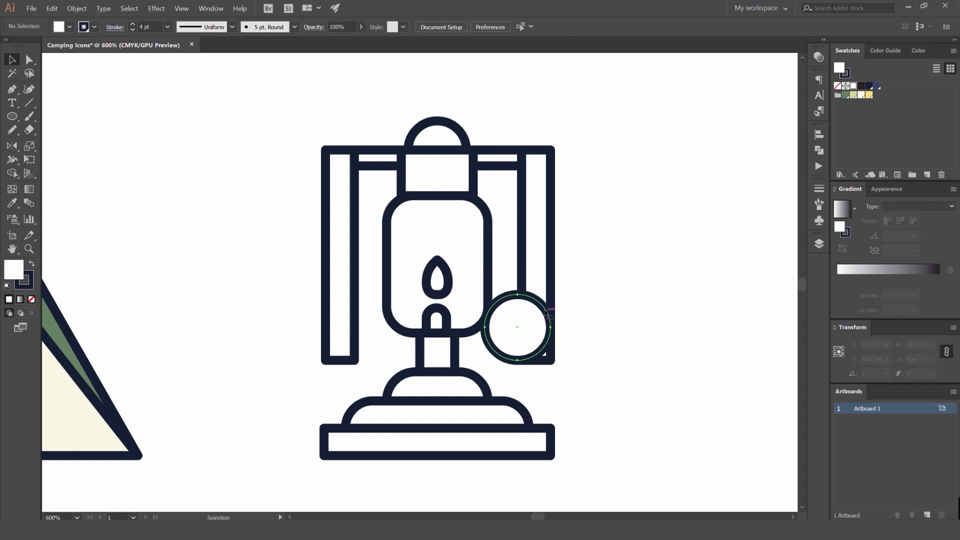
Round the right post's outer lower corner to follow the circle's curve.
left_click(555, 313, "shift")
key("a")
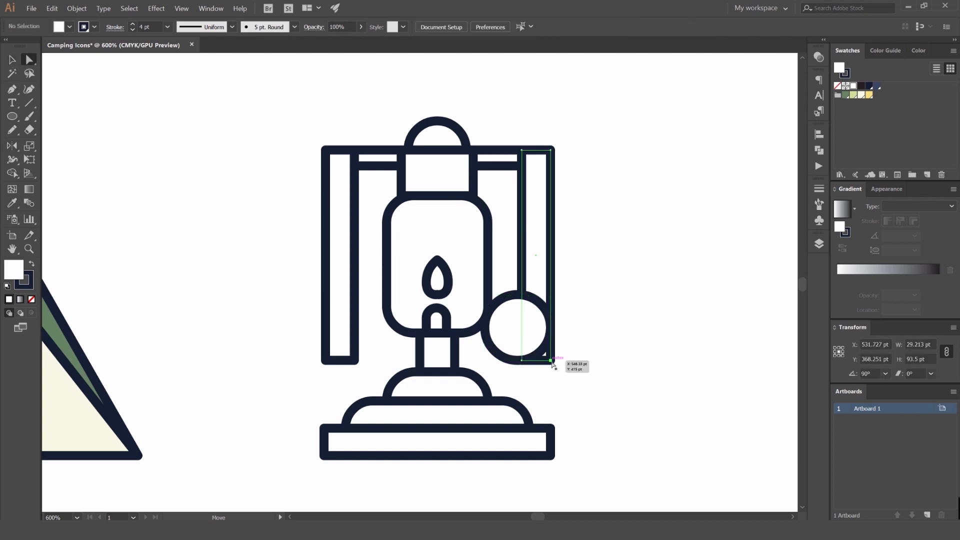
left_click(549, 359)
left_click_drag(545, 354, 534, 323)
key("v")
left_click(620, 290)
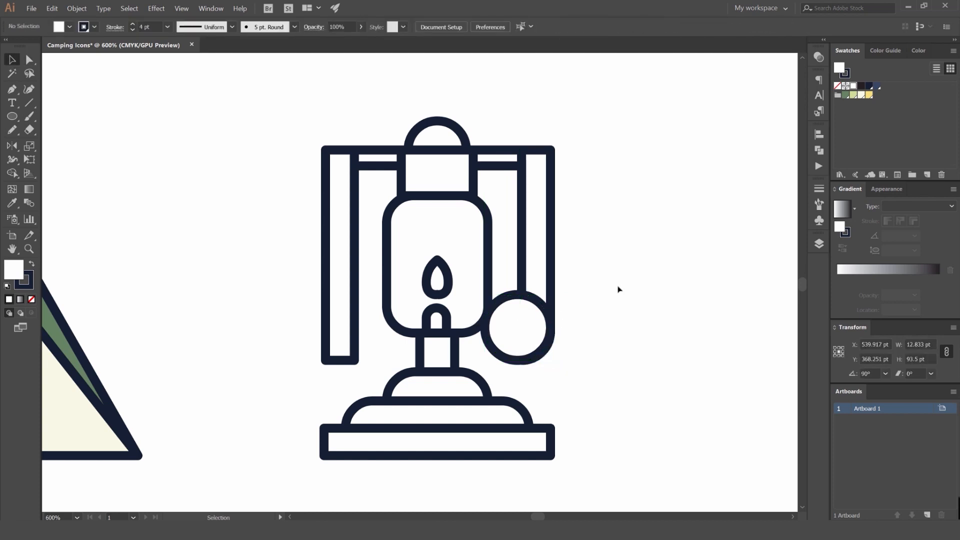
Try to unite the circle and the right frame post into one shape.
left_click(531, 296)
left_click(550, 275)
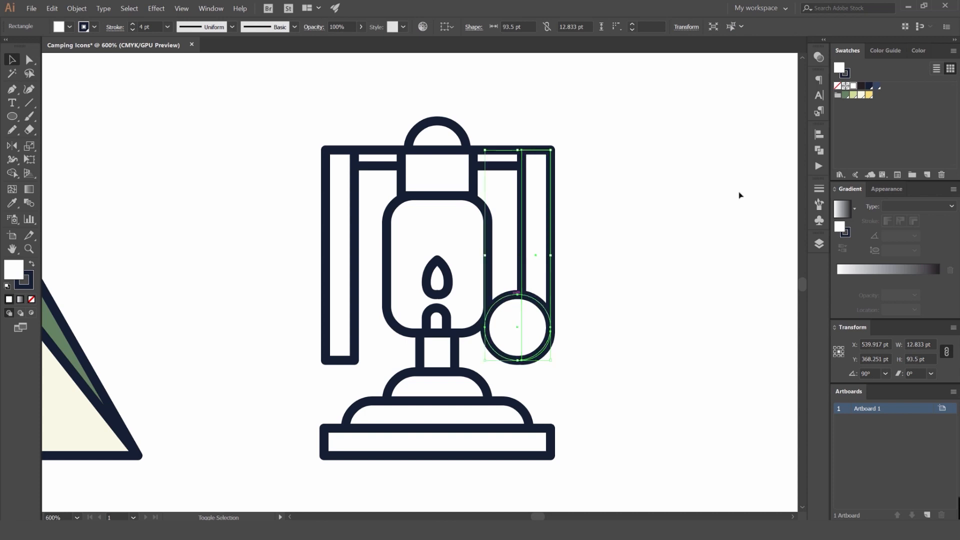
left_click(818, 150)
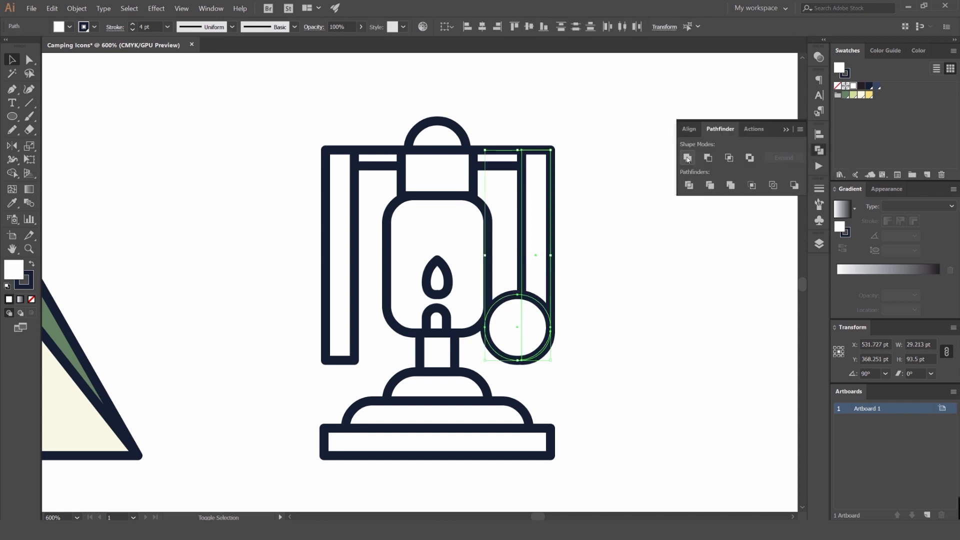
left_click(687, 157)
left_click(607, 215)
scroll(608, 215, "down", 2)
scroll(596, 226, "down", 5)
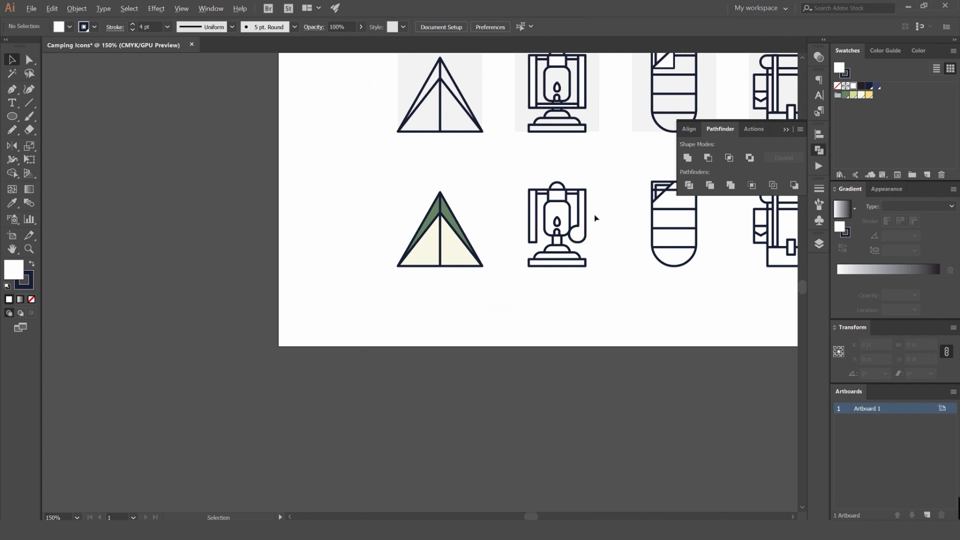
Remove the circle's bottom anchor point and join the open ends into a closed half circle.
scroll(595, 218, "up", 6)
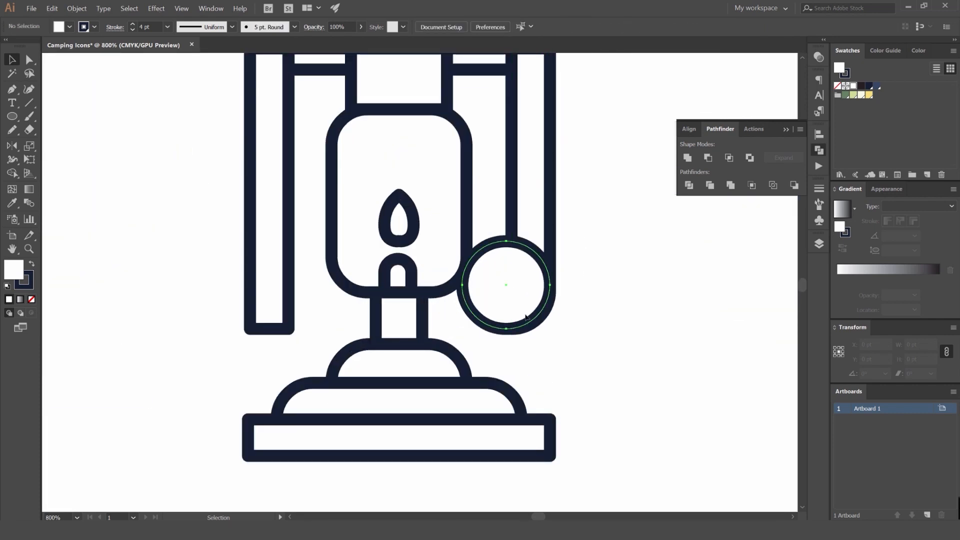
left_click(525, 317)
key("a")
left_click(506, 328)
key("Delete")
key("ctrl+j")
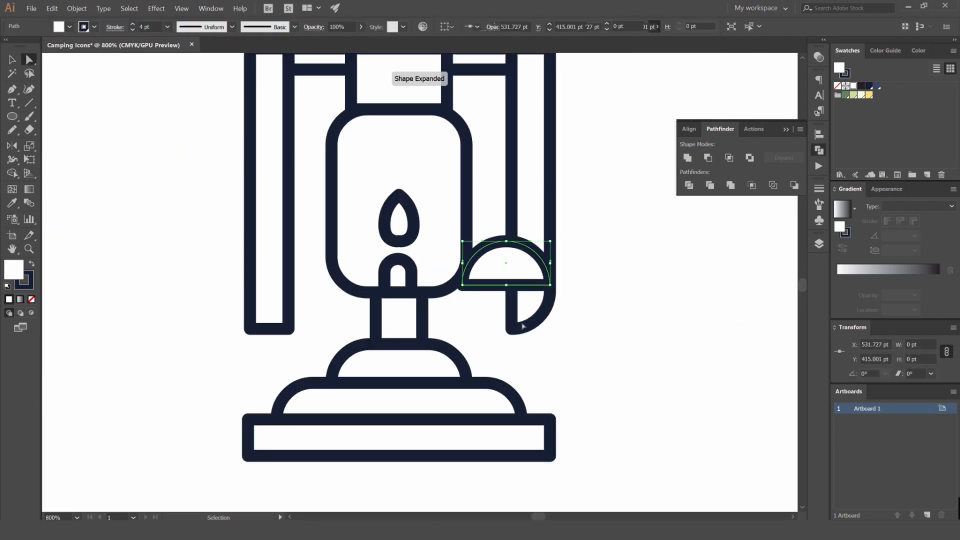
Delete the half circle beside the lantern glass.
left_click(574, 326)
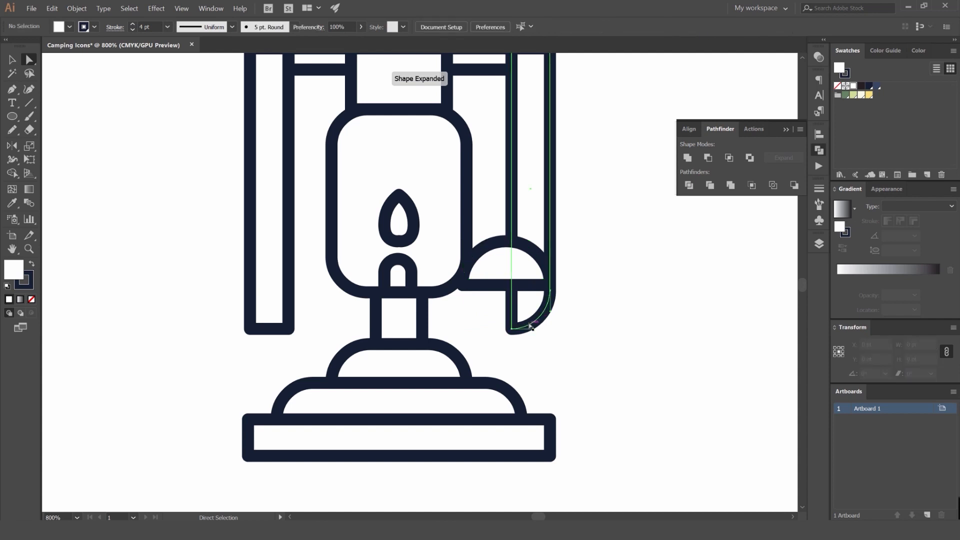
left_click(507, 242)
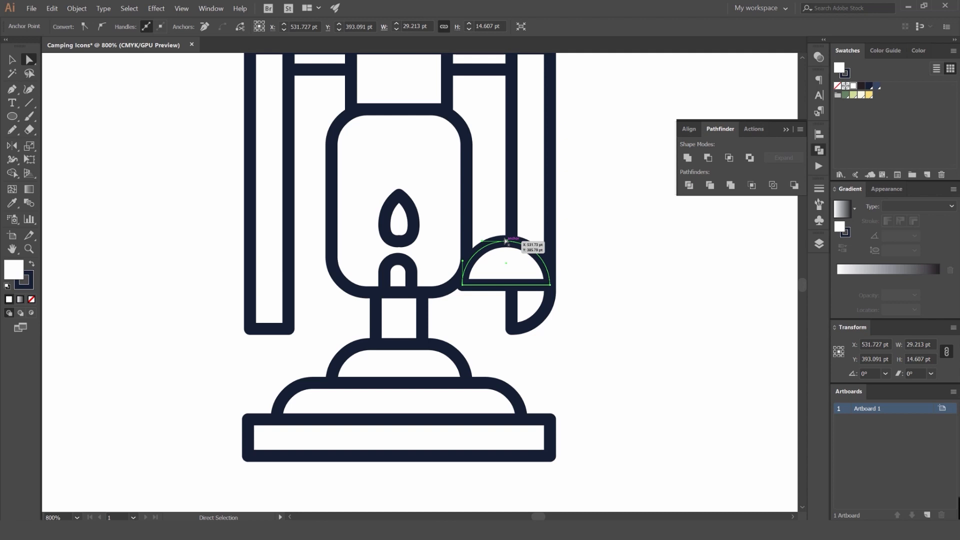
key("Delete")
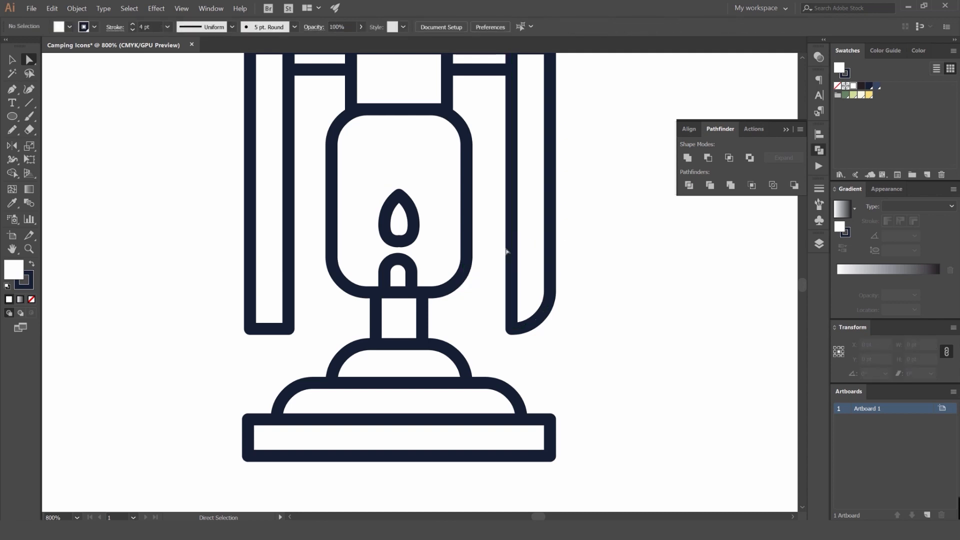
Draw a horizontal rectangle about 28 × 12 pt from the lantern glass to the right frame post.
key("comma")
key("m")
mouse_move(467, 234)
left_mouse_down()
mouse_move(500, 270)
mouse_move(550, 270)
left_mouse_up()
key("v")
Try to unite the horizontal rectangle with the right frame post.
left_click(548, 226)
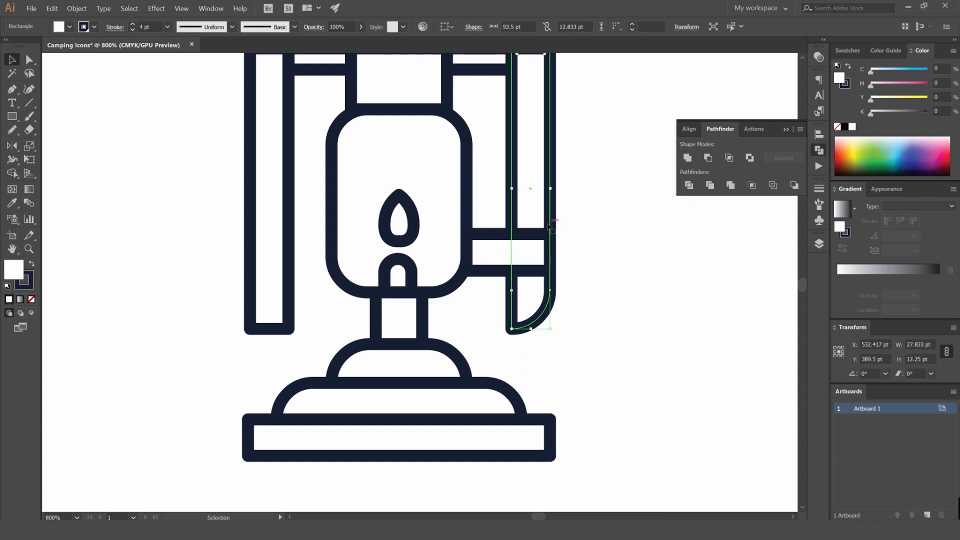
left_click(687, 157)
left_click(572, 240)
key("a")
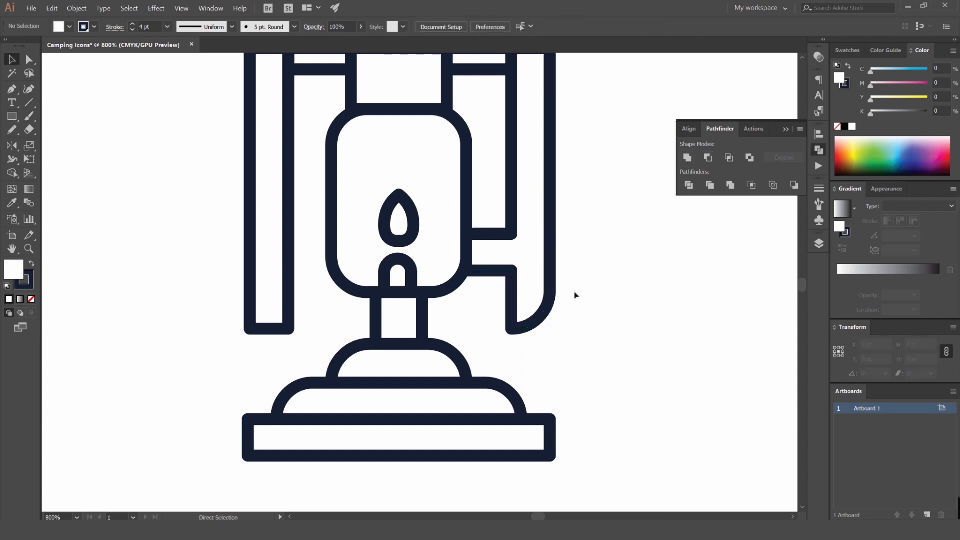
key("ctrl+z")
Try to remove the right post's overhang by deleting its lower anchor points.
left_click_drag(574, 296, 497, 352)
key("Delete")
key("ctrl+z")
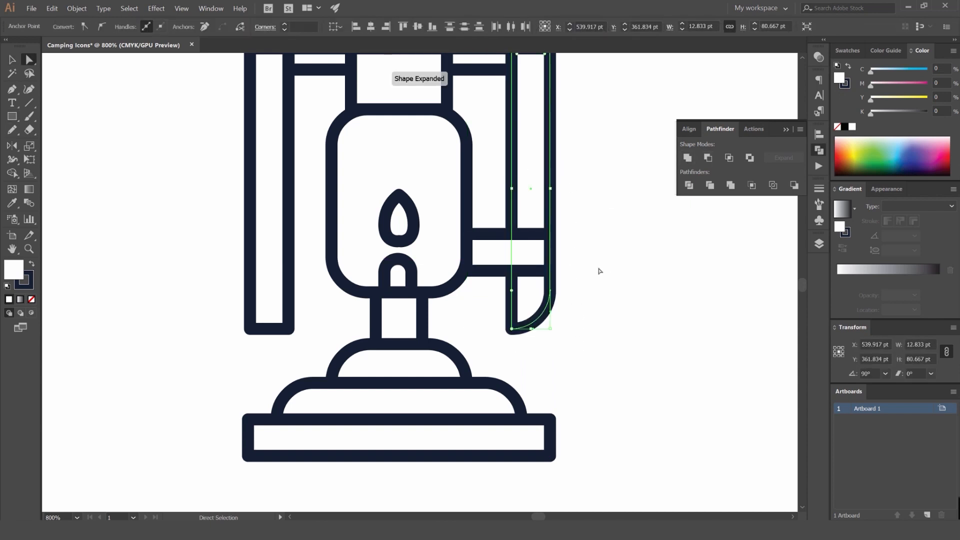
left_click(599, 270)
left_click(511, 329)
key("Delete")
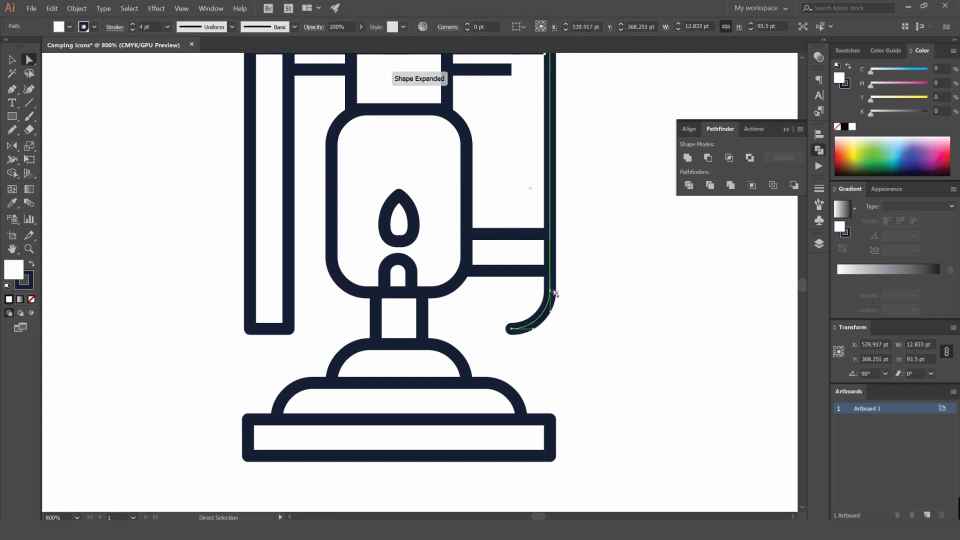
key("ctrl+z")
Try to adjust the right post's lower inner corner below the horizontal rectangle.
left_click(512, 330)
left_click_drag(518, 323, 522, 238)
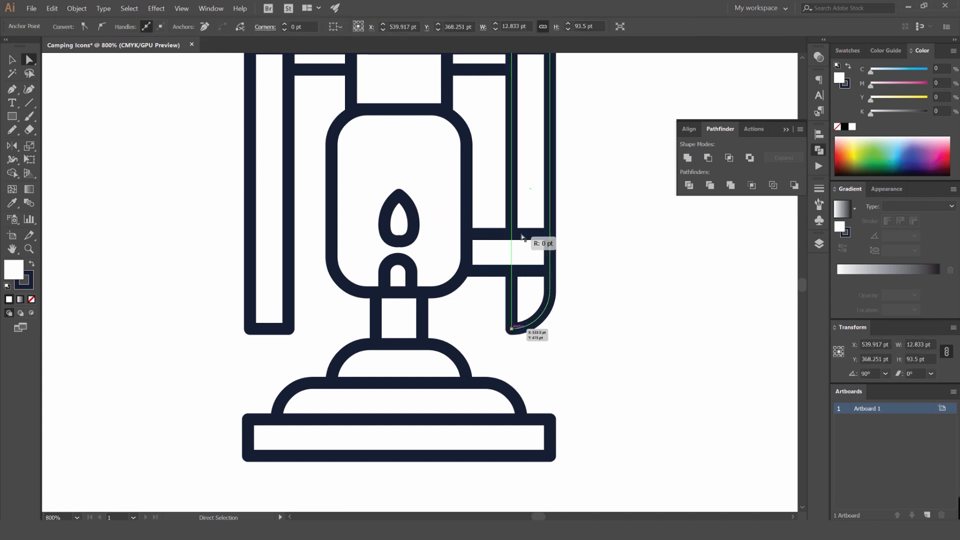
left_click(581, 306)
left_click(512, 329)
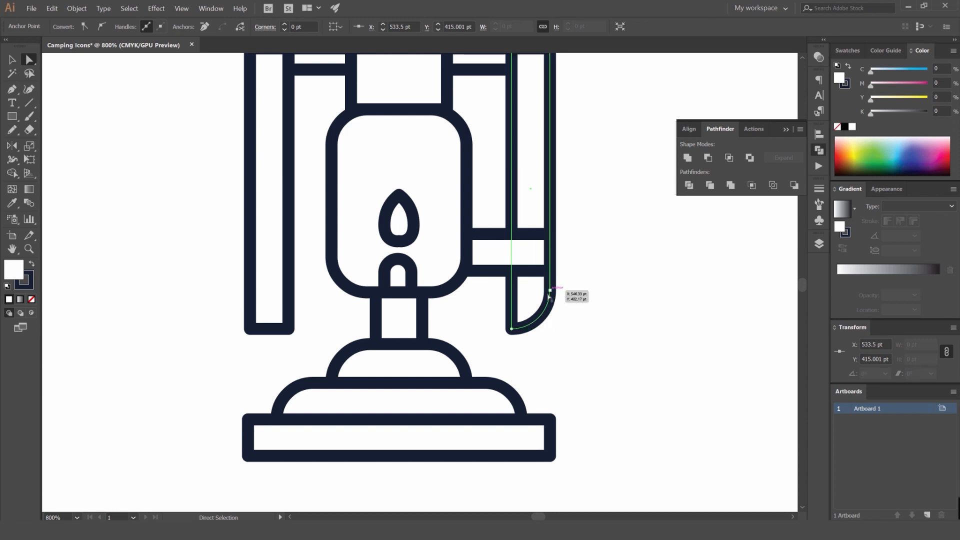
key("ctrl+z")
Shorten the right post to the horizontal rectangle's lower edge and unite both into an L-shaped arm.
key("v")
left_click_drag(571, 301, 507, 340)
left_click_drag(520, 328, 526, 271)
key("ctrl+z")
key("a")
left_click(600, 247)
left_click(502, 237)
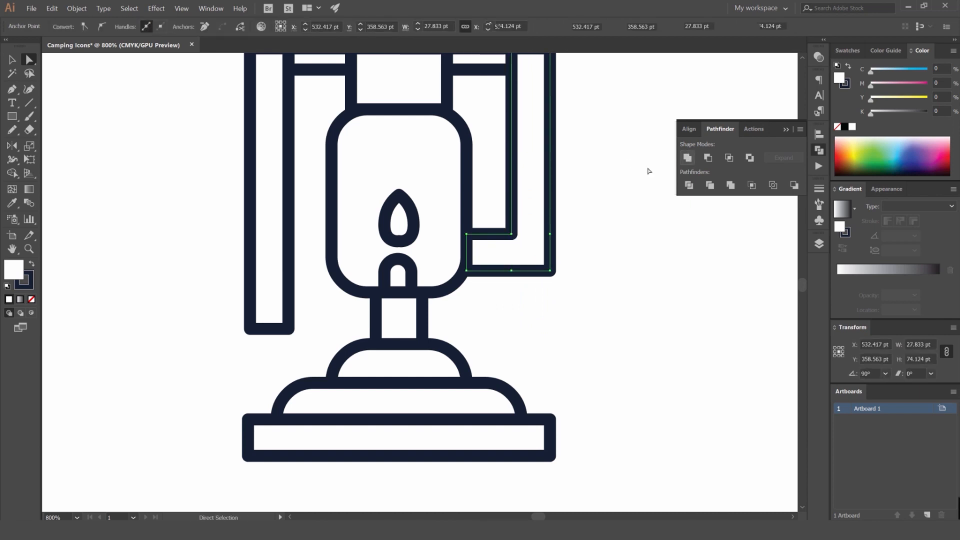
Copy the unfilled outline style from the lantern's neck onto the L-shaped arm with the Eyedropper.
key("i")
left_click(421, 325)
key("v")
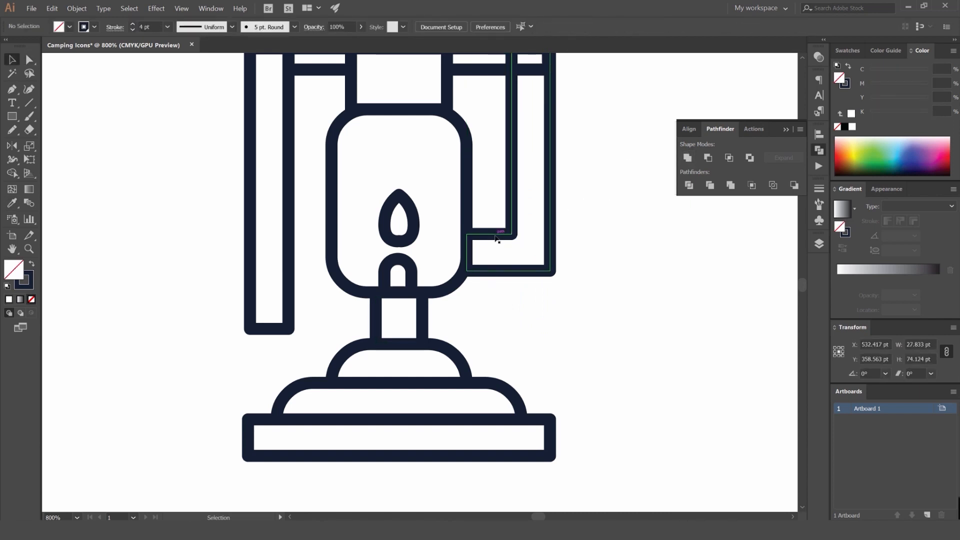
Try to extend the L-shaped arm's two inner end points into the lantern glass.
key("a")
left_click(467, 234)
left_click(466, 270, "shift")
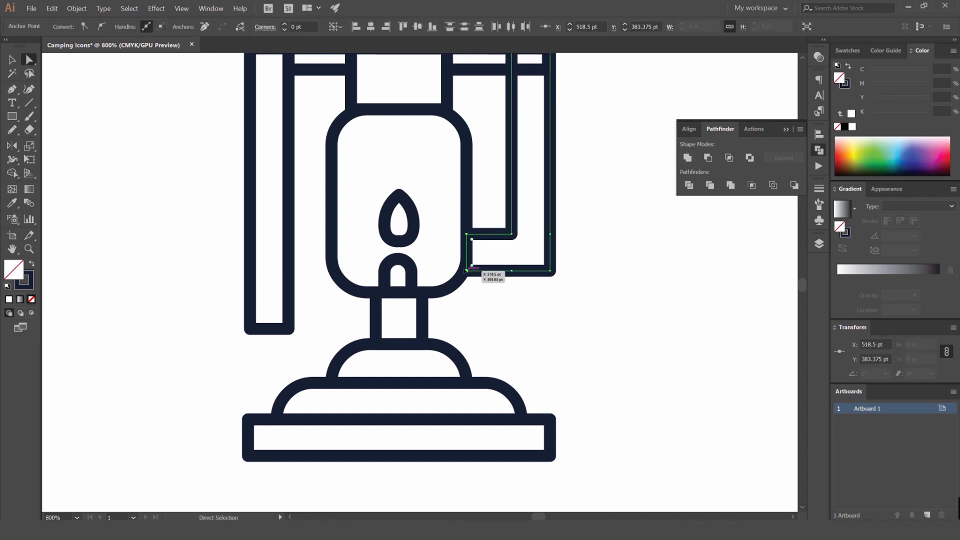
left_click_drag(466, 271, 447, 271)
left_click(642, 268)
key("ctrl+z")
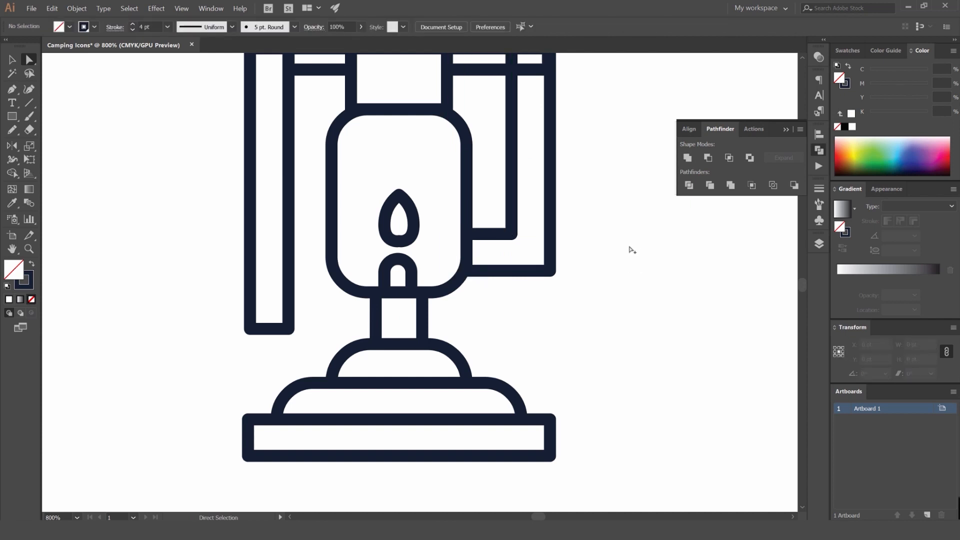
Delete the lantern's left frame post.
scroll(632, 249, "down", 4)
scroll(545, 223, "up", 2)
left_click_drag(542, 200, 489, 222)
key("v")
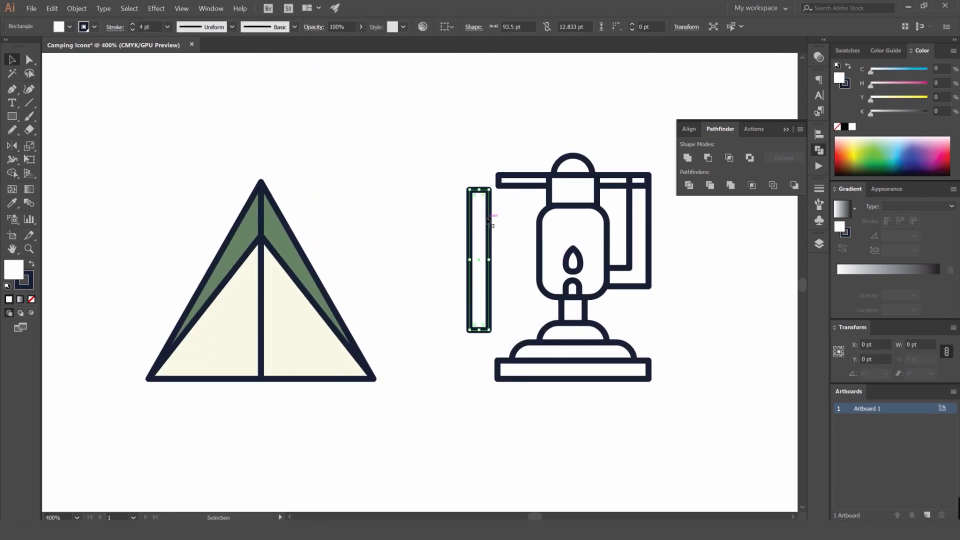
key("Delete")
Stretch the two top crossbar rectangles beside the lantern's neck to a height of about 10 pt.
scroll(538, 200, "right", 3)
scroll(524, 200, "up", 3)
left_click(475, 173)
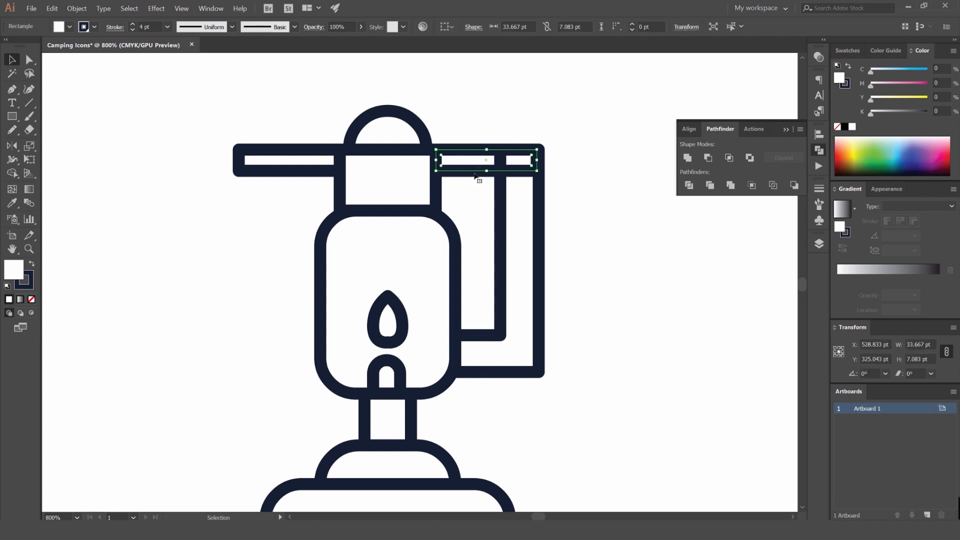
left_click(305, 175, "shift")
left_click_drag(389, 171, 390, 183)
left_click(606, 221)
left_click(469, 181)
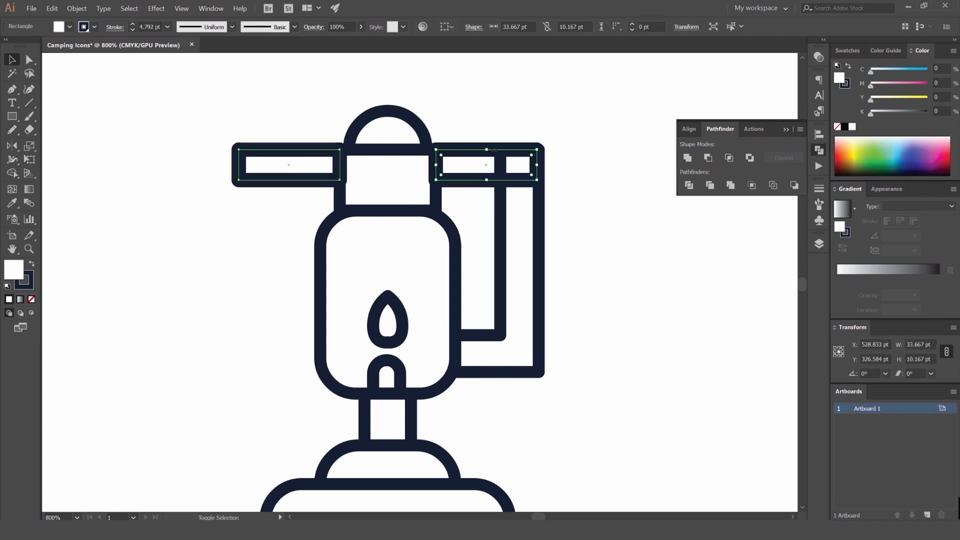
left_click(320, 181, "shift")
left_click(593, 157)
Undo all the lantern edits back to its original frame, keeping the tent's colouring.
scroll(593, 160, "down", 4)
left_click_drag(592, 159, 549, 180)
key("ctrl+z")
key("ctrl+z")
key("ctrl+z")
key("ctrl+z")
key("ctrl+z")
key("ctrl+z")
key("ctrl+z")
key("ctrl+z")
key("ctrl+z")
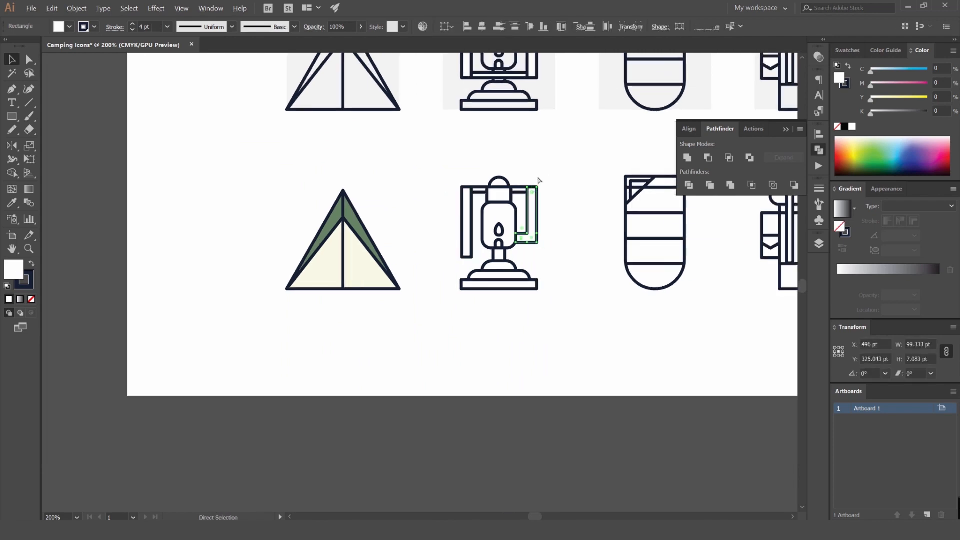
key("ctrl+z")
key("ctrl+z")
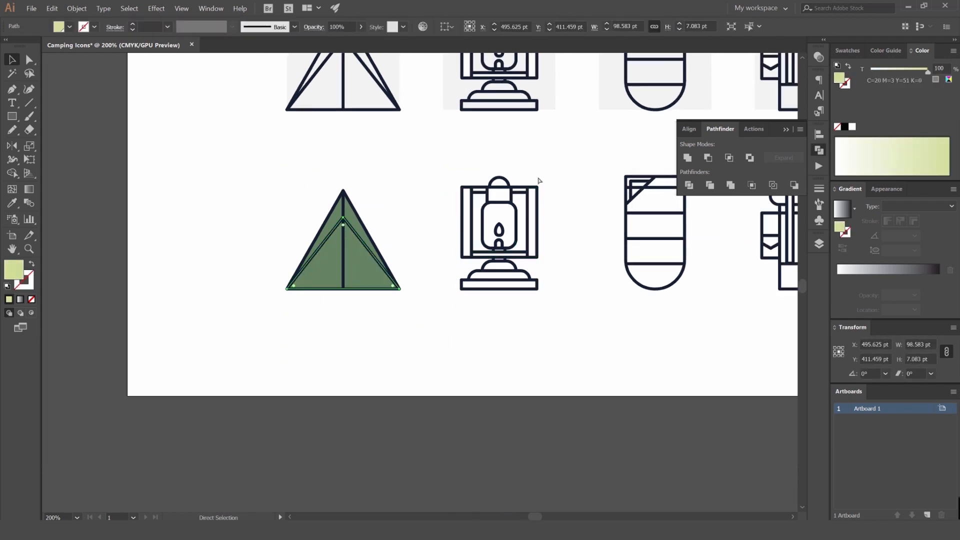
key("ctrl+z")
key("ctrl+z")
key("ctrl+z")
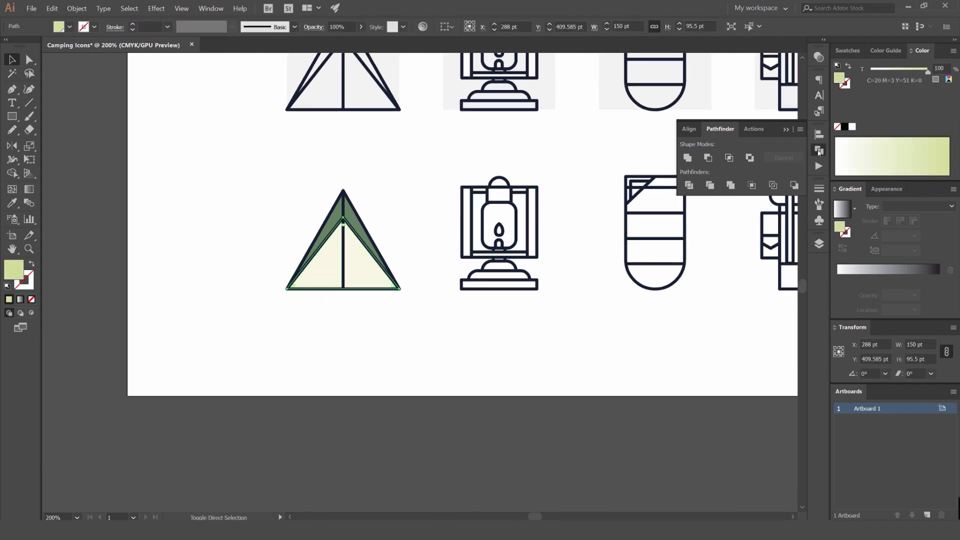
Hide the Pathfinder options, bring back the colour swatches and deselect everything.
left_click(819, 150)
left_click_drag(638, 172, 651, 150)
left_click(846, 51)
left_click(436, 185)
Examine the coloured tent and the restored lantern icon up close.
scroll(434, 187, "up", 2)
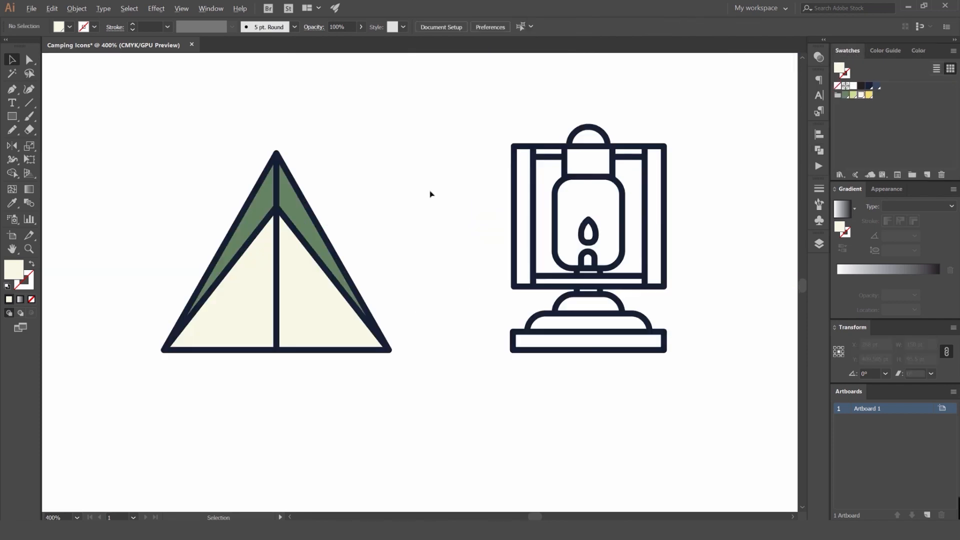
left_click_drag(427, 196, 271, 150)
scroll(323, 139, "down", 1)
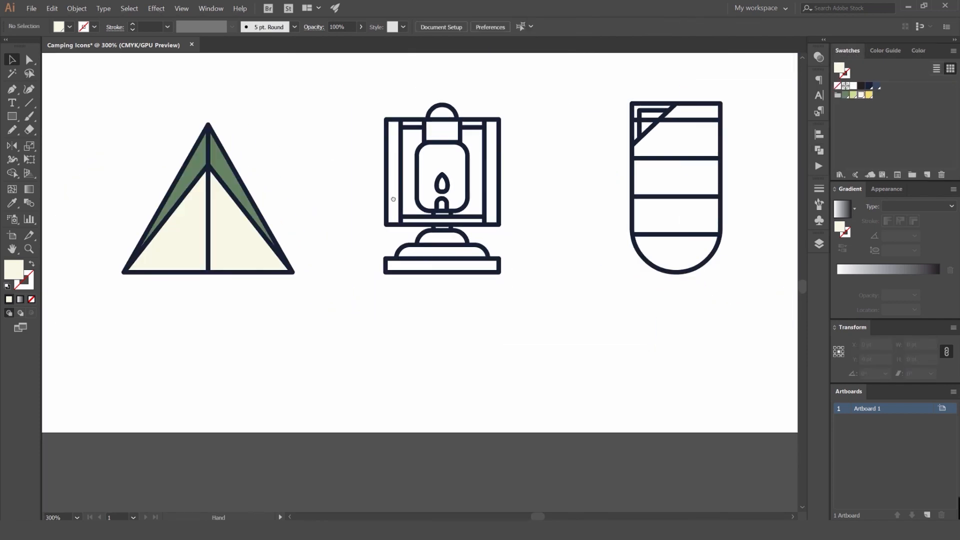
left_click_drag(393, 199, 299, 256)
scroll(294, 224, "up", 1)
left_click_drag(294, 223, 403, 169)
scroll(434, 136, "up", 1)
left_click_drag(633, 111, 601, 127)
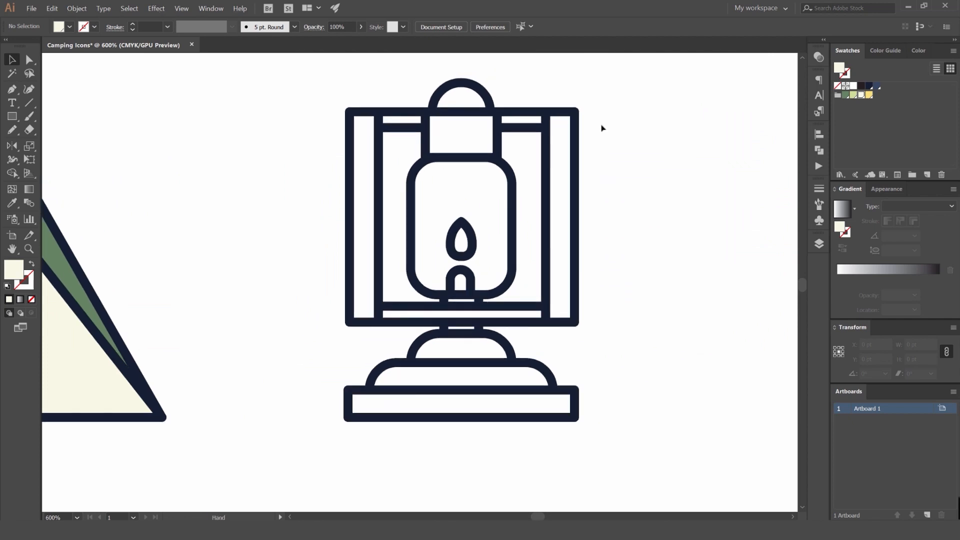
left_click_drag(120, 199, 346, 187)
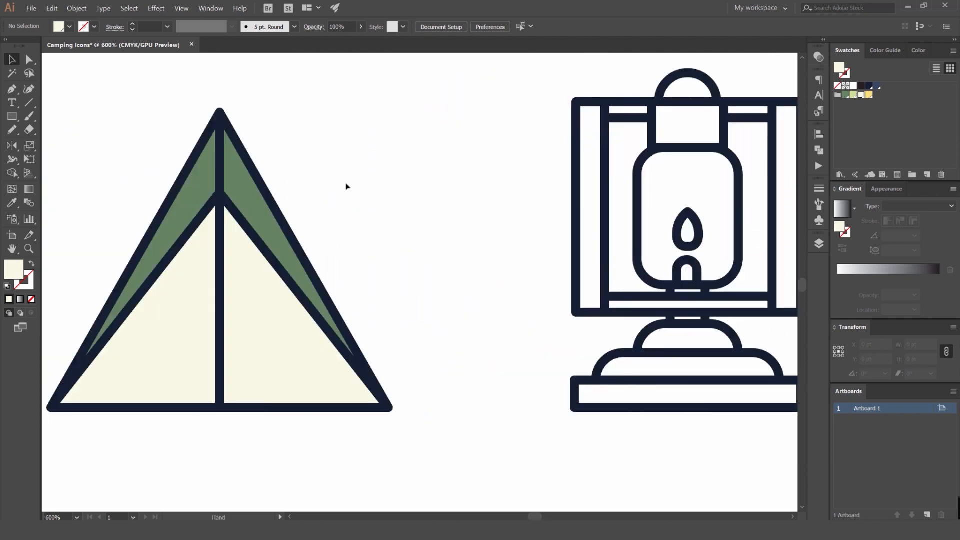
scroll(325, 187, "down", 1)
Move the pale cream front triangle out from behind the tent's outline, toward the lantern.
left_click_drag(280, 195, 381, 163)
key("ctrl+z")
left_click_drag(293, 265, 396, 217)
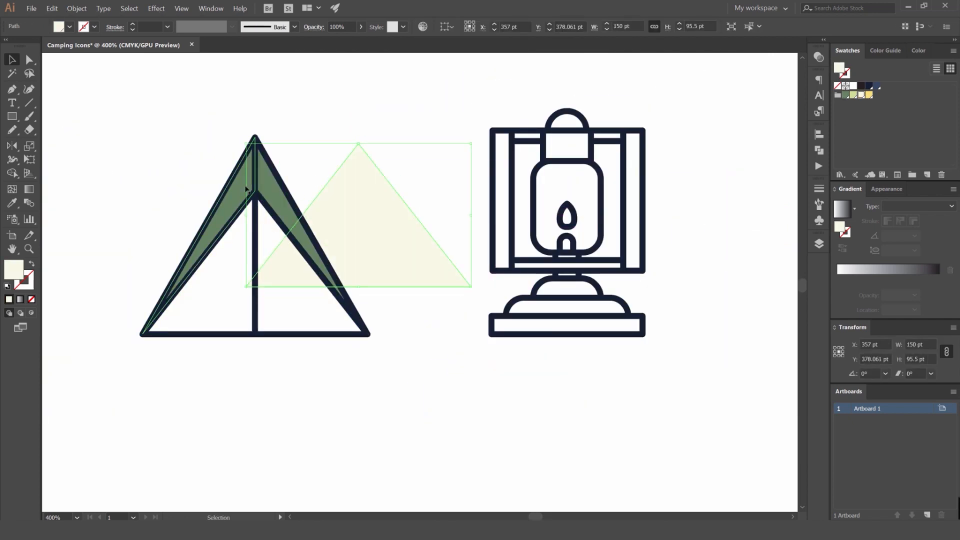
Move the two green side panels out from behind the tent's outline.
left_click_drag(248, 189, 344, 151)
scroll(267, 185, "down", 3)
scroll(249, 194, "up", 2)
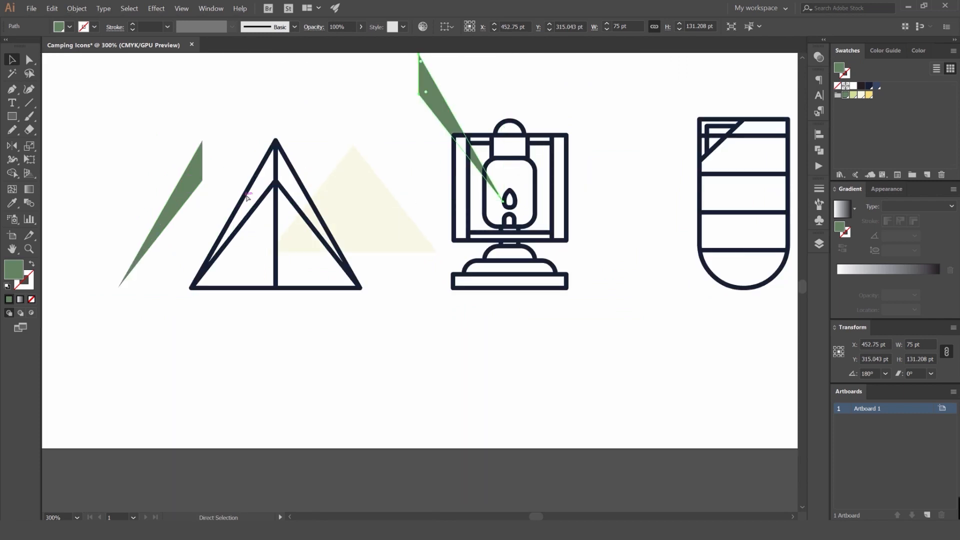
Undo the moves of the tent's green and cream fill shapes.
key("ctrl+z")
key("ctrl+z")
key("ctrl+z")
left_click(289, 186)
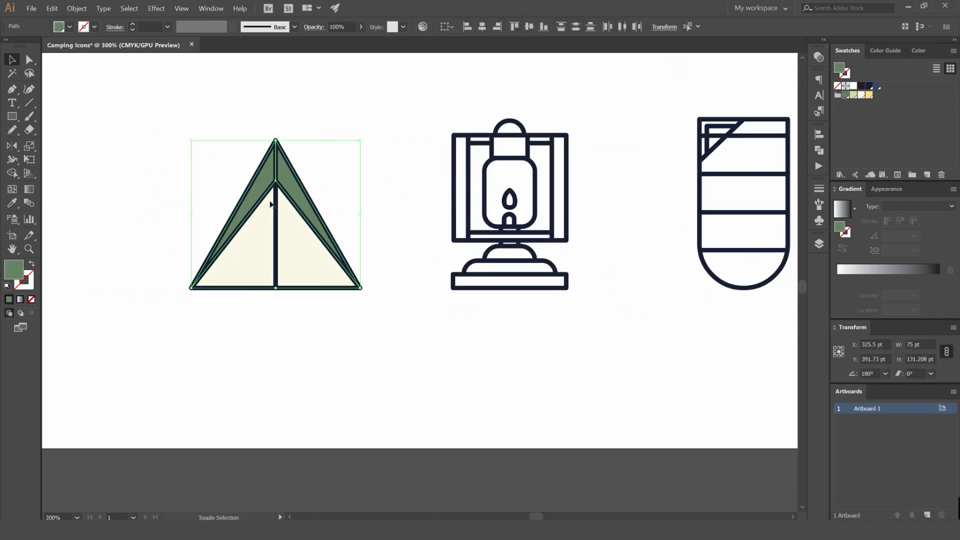
left_click(286, 224, "shift")
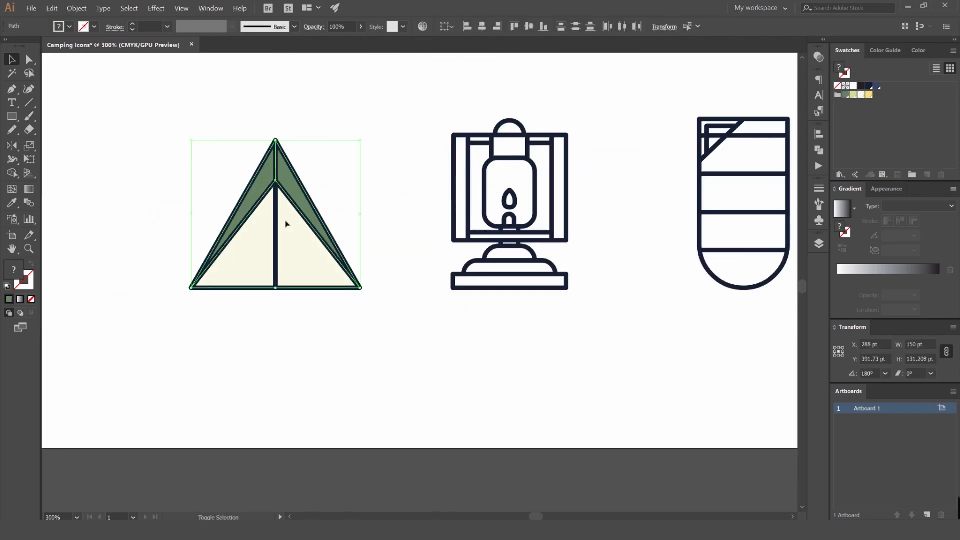
left_click(870, 95)
left_click(468, 111)
key("ctrl+z")
Try the green swatch on the stroke of the lantern's left post and undo it.
scroll(555, 134, "up", 2)
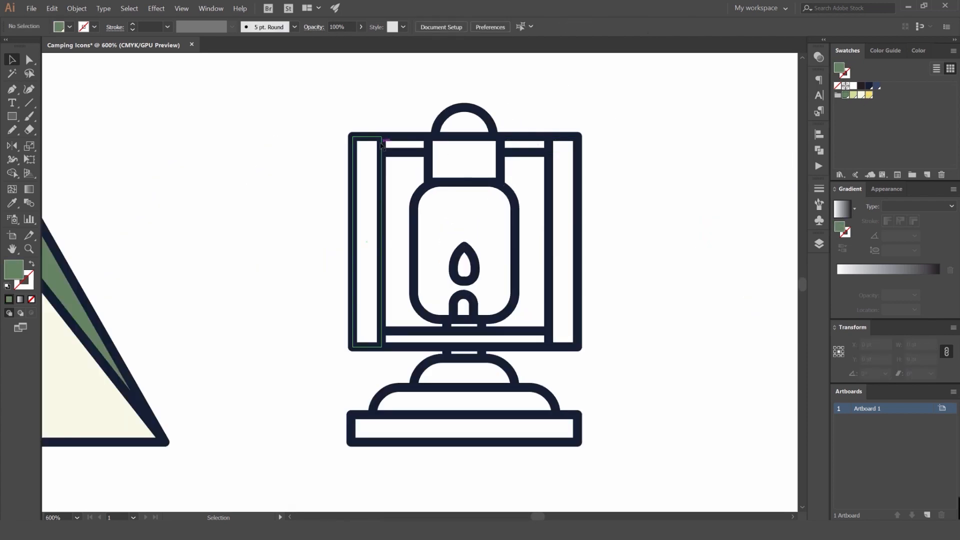
left_click_drag(381, 145, 281, 136)
key("ctrl+z")
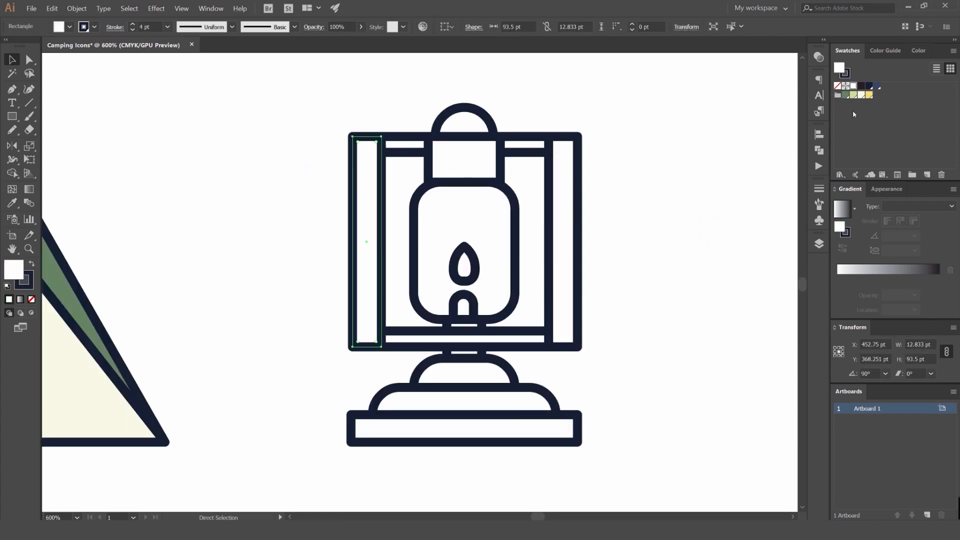
left_click(846, 96)
key("v")
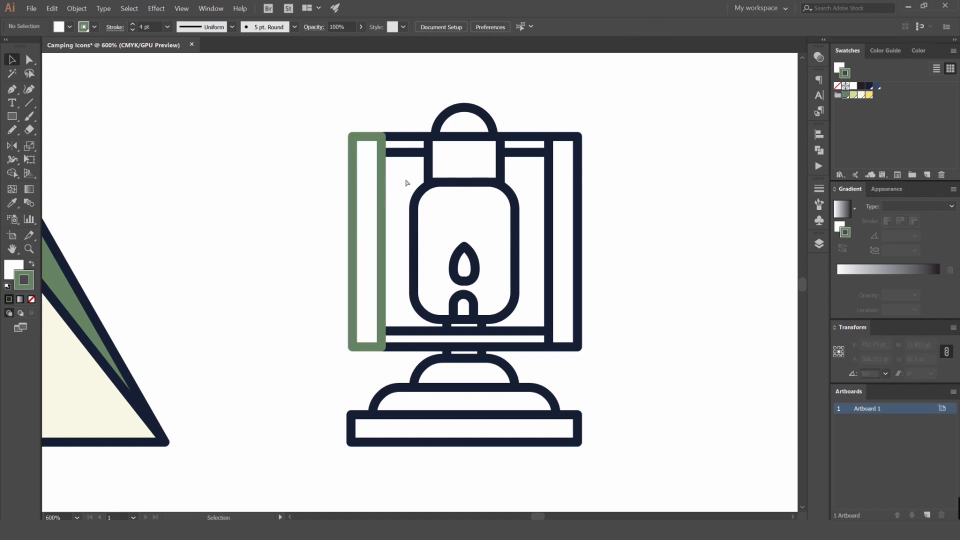
key("ctrl+z")
Fill the lantern's left post with green, keeping its dark navy outline.
left_click(844, 96)
left_click(583, 89)
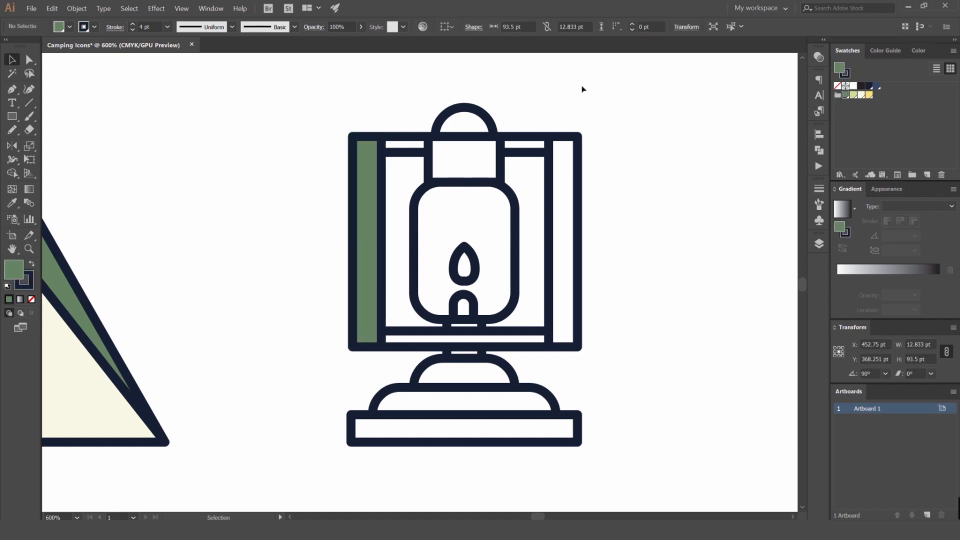
left_click(579, 169)
left_click(410, 114)
Move the green post away from the lantern to compare it with the tent's separate fills, undoing the moves.
left_click_drag(366, 140, 407, 107)
scroll(277, 128, "down", 2)
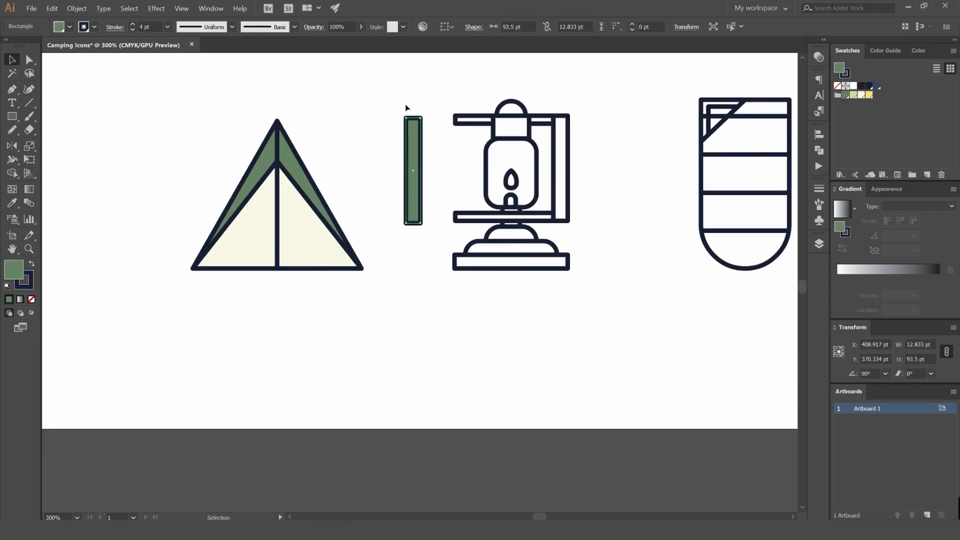
left_click(388, 105)
left_click_drag(293, 160, 334, 149)
key("ctrl+z")
left_click(424, 106)
scroll(445, 102, "up", 2)
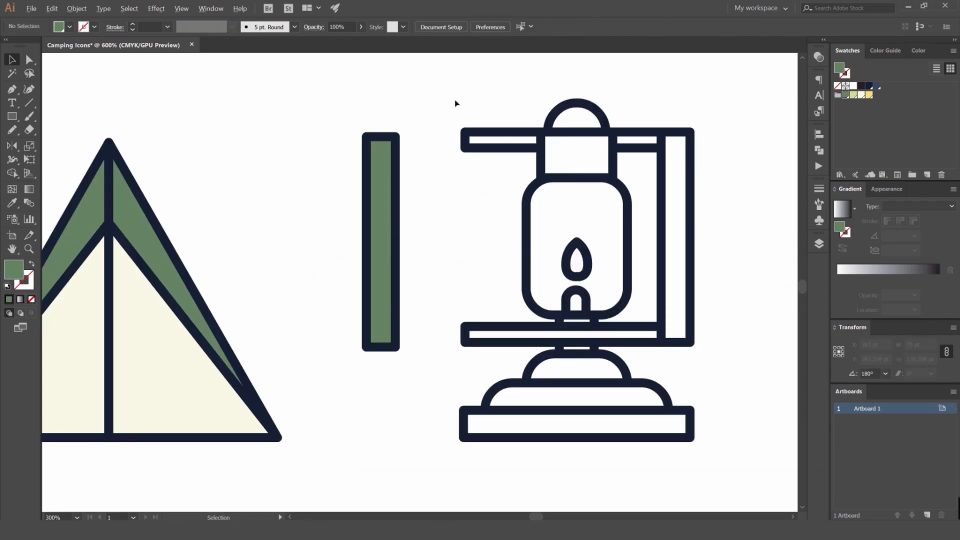
left_click_drag(472, 107, 406, 110)
key("ctrl+z")
Check the lantern's inner shapes, including the wick holder and upper base tier, for their existing fills.
left_click_drag(522, 158, 564, 221)
key("ctrl+z")
left_click(565, 221)
left_click(513, 258)
left_click(514, 295)
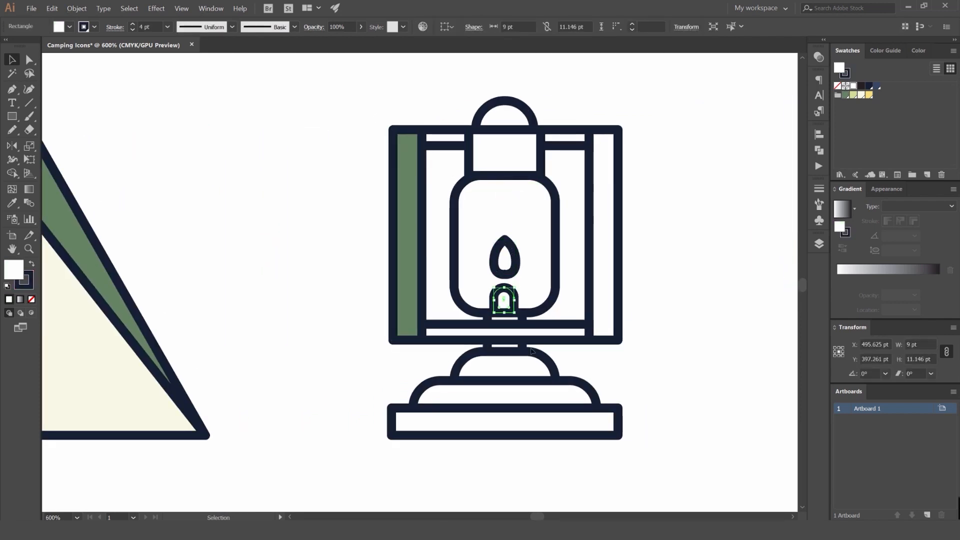
left_click(517, 354)
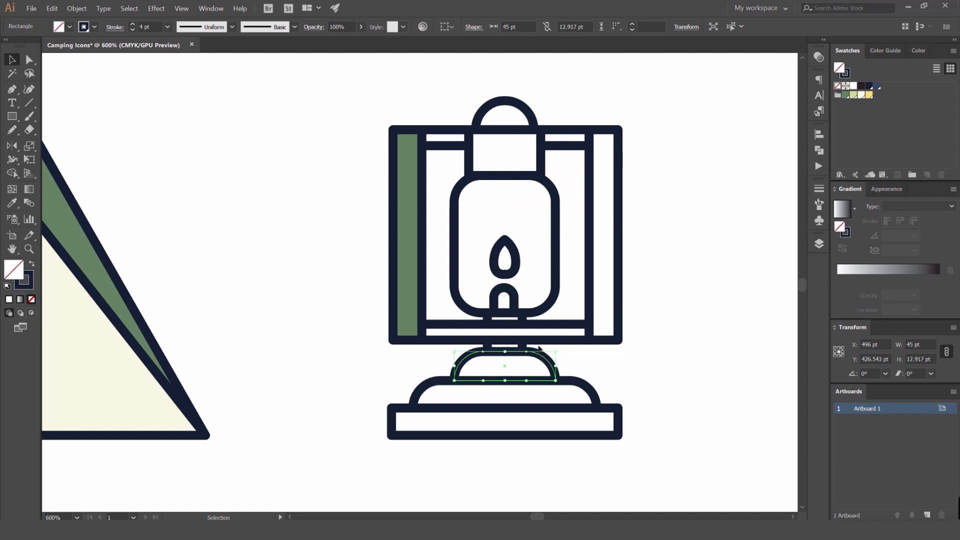
Try blue and yellow fills on the lantern's left post and go back to green.
left_click(407, 235)
left_click(875, 87)
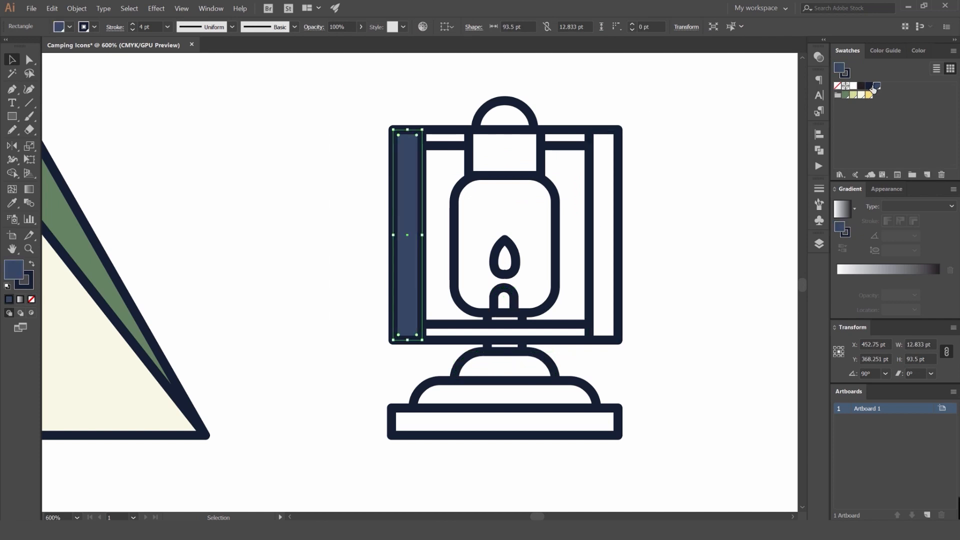
left_click(845, 95)
left_click(868, 95)
left_click(845, 94)
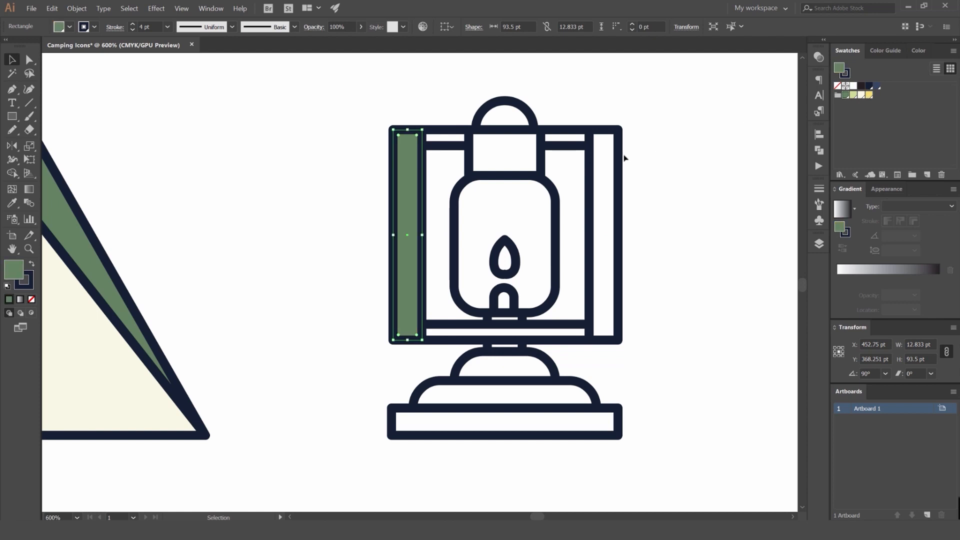
left_click(762, 128)
Fill the lantern's right post, both short upper rails and the long bottom rail with green.
left_click(601, 151)
left_click(845, 94)
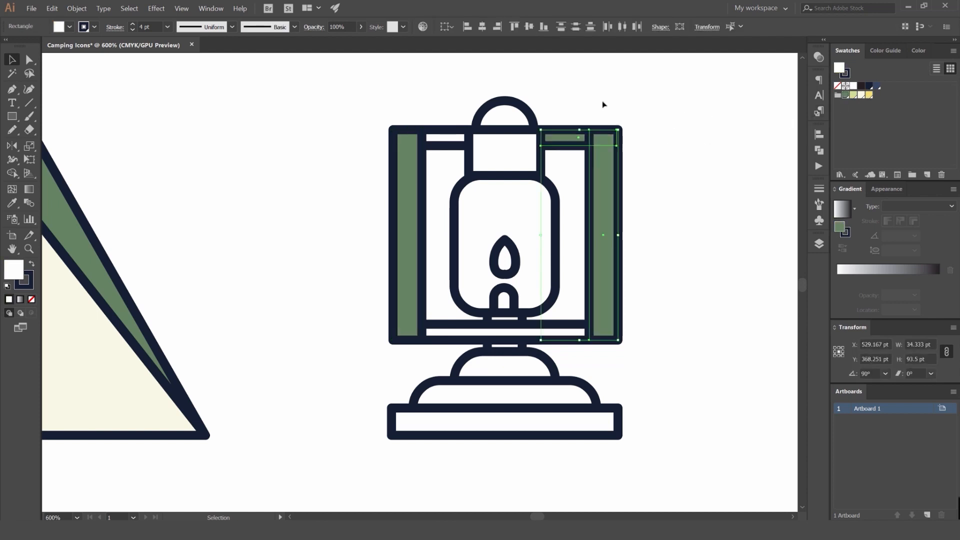
left_click(603, 102)
left_click(445, 139)
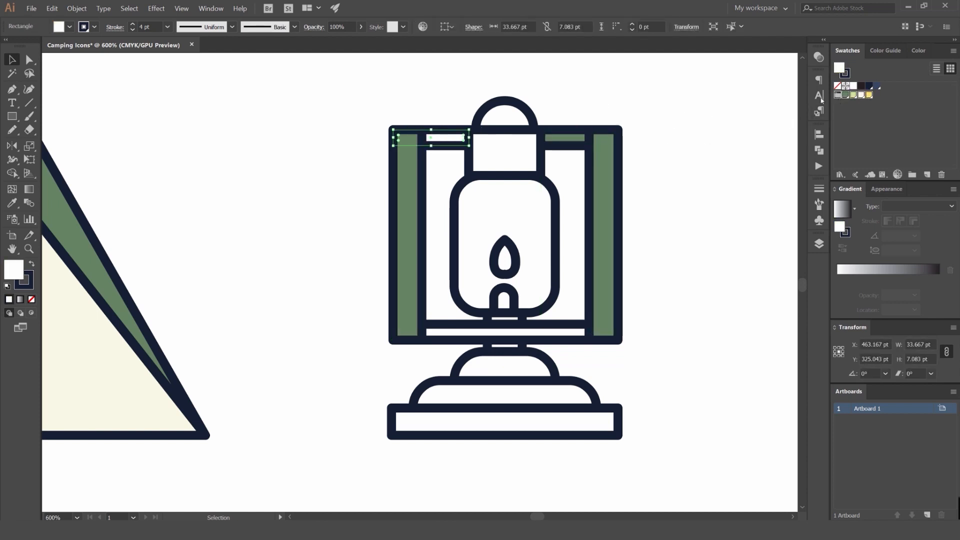
left_click(845, 95)
left_click(696, 155)
left_click(600, 332)
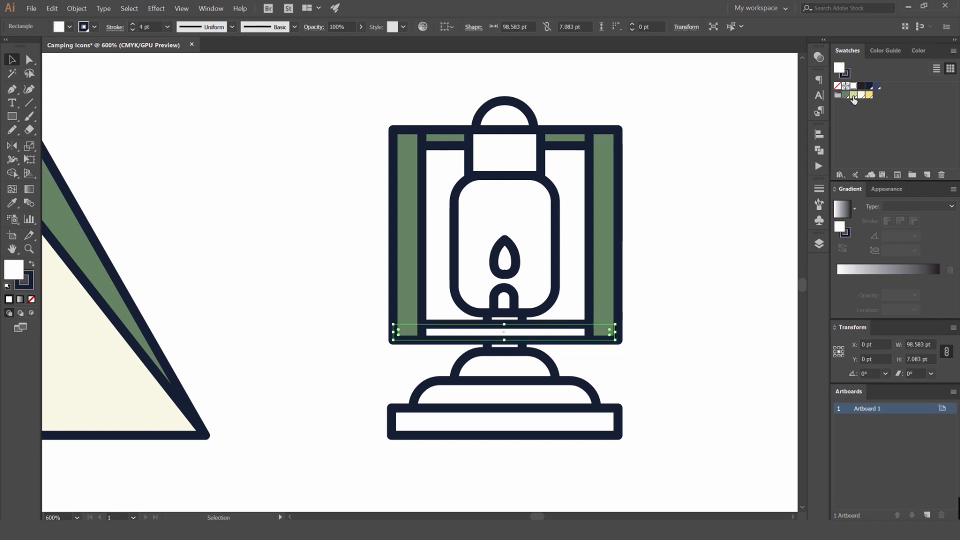
left_click(845, 95)
left_click(730, 109)
Fill the lantern's flame with yellow and the rounded glass around it with pale cream.
left_click(505, 240)
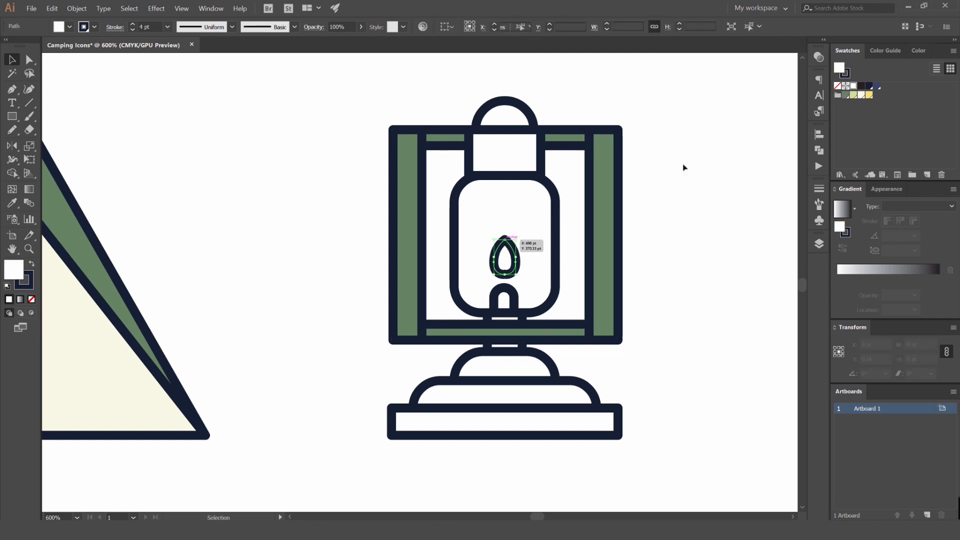
left_click(869, 95)
left_click(700, 156)
left_click(556, 225)
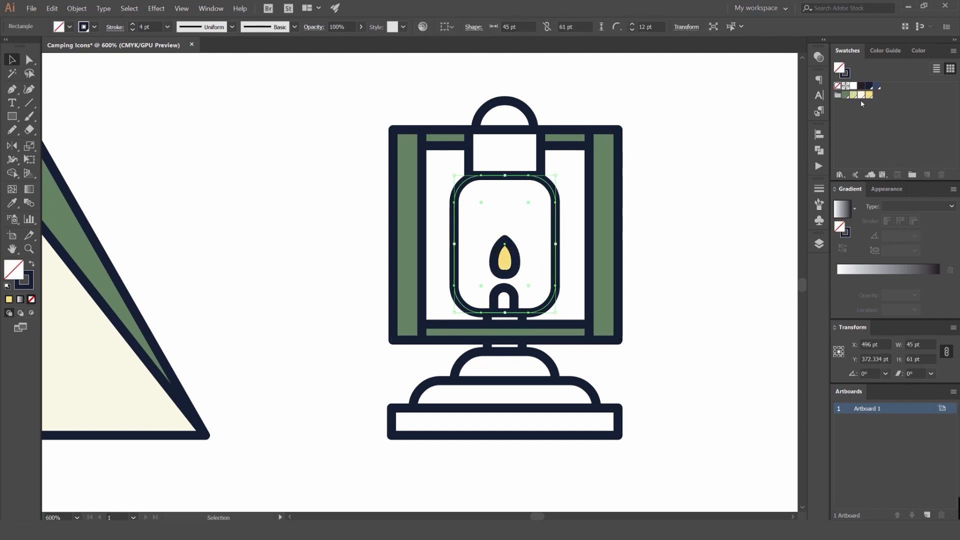
left_click(691, 111)
Fill the lantern's wick holder and the small neck below the glass with green.
left_click(503, 300)
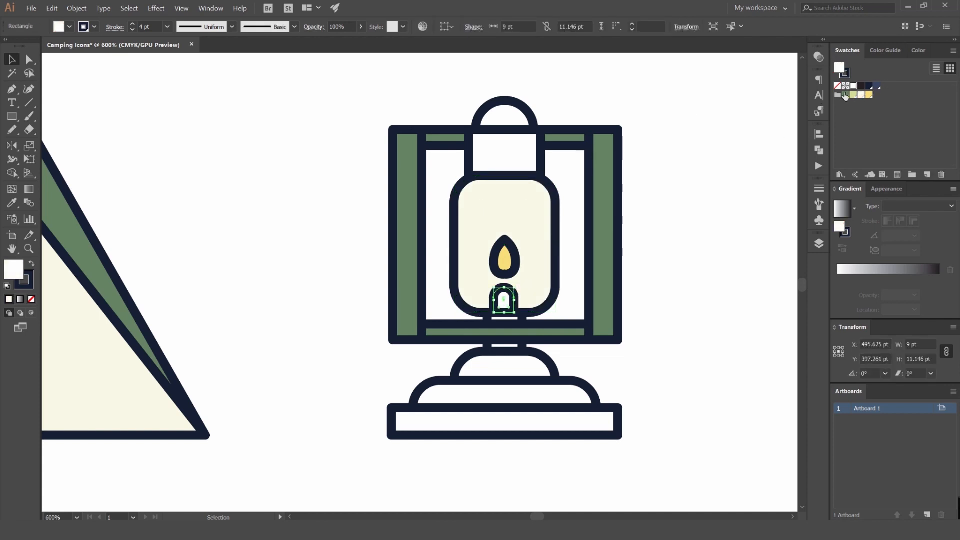
left_click(845, 95)
left_click(549, 333)
left_click(504, 346)
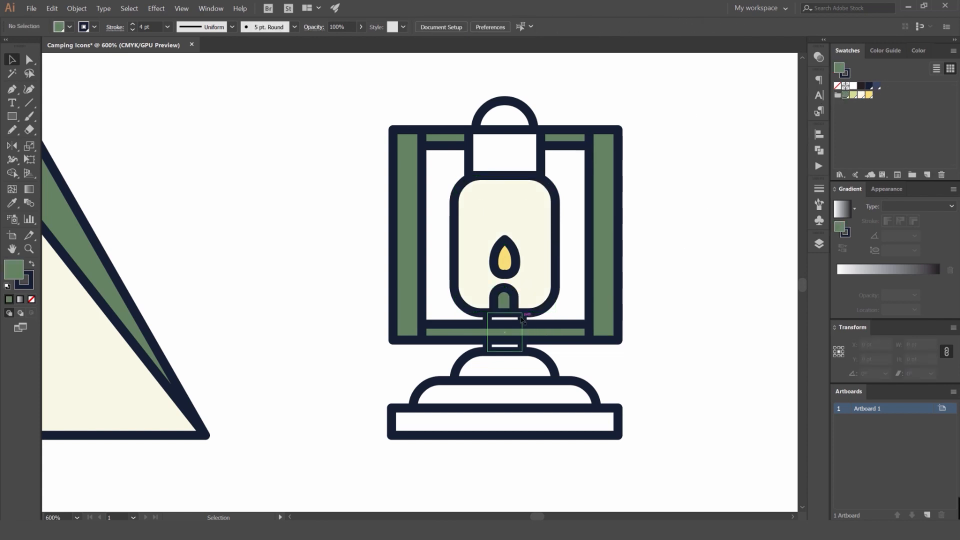
left_click(844, 95)
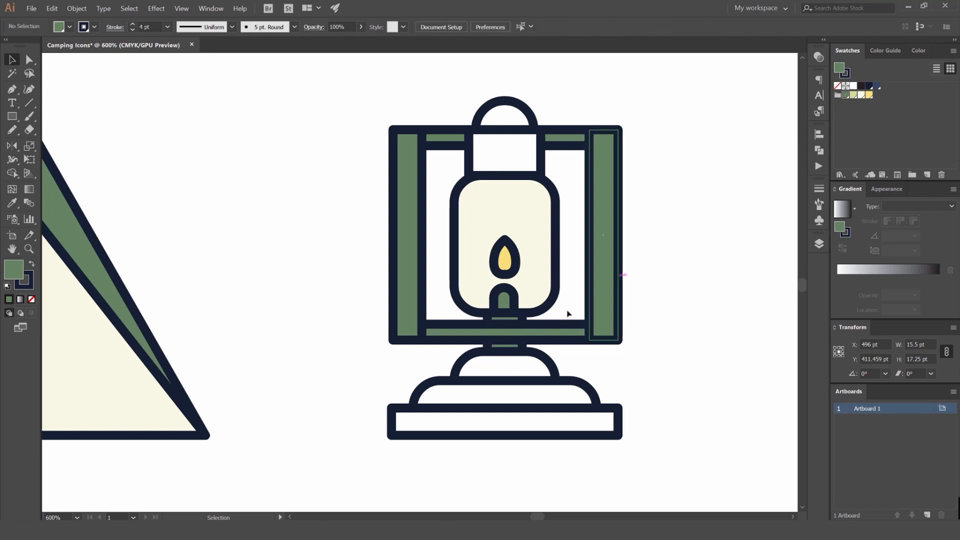
Try to combine the lantern's neck and bottom rail into one continuous green shape.
left_click(529, 325)
scroll(529, 324, "up", 2)
left_click(526, 311, "shift")
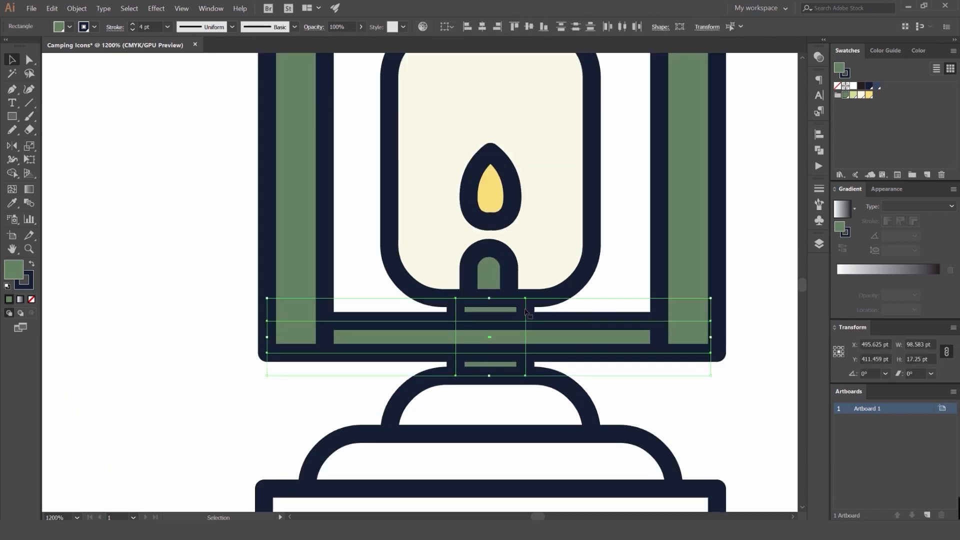
left_click(842, 134)
left_click(786, 242)
key("ctrl+0")
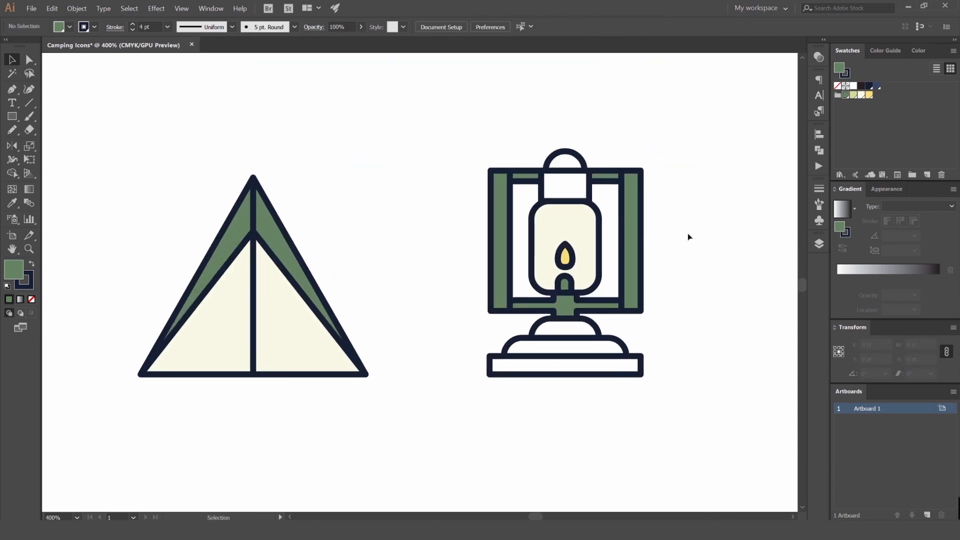
Fill the lantern's rectangular collar above the glass with the green sampled from its frame.
left_click_drag(642, 222, 556, 215)
scroll(531, 179, "up", 2)
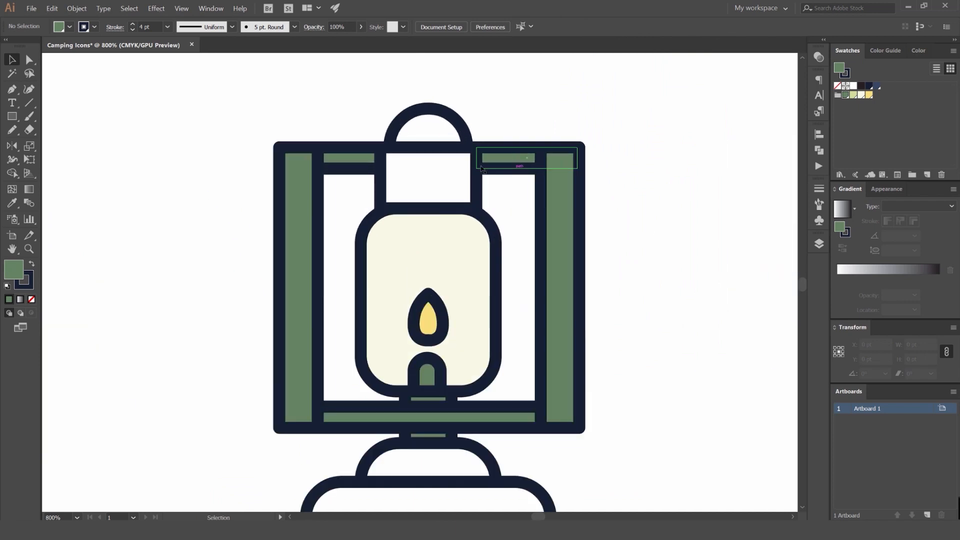
left_click(481, 165)
left_click_drag(475, 178, 478, 182)
key("ctrl+z")
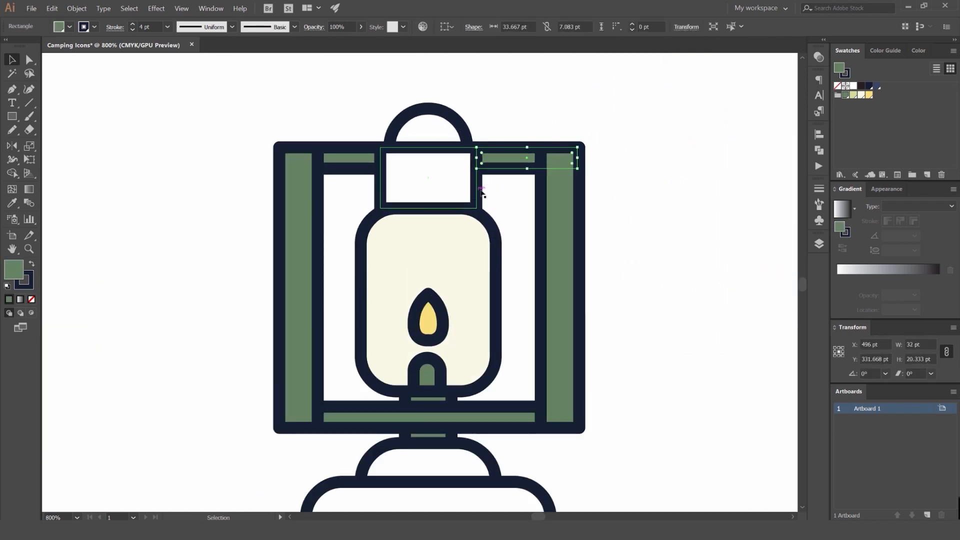
left_click(475, 188)
key("i")
left_click(564, 186)
key("v")
left_click(647, 190)
Fill all three tiers of the lantern's base with green.
scroll(647, 191, "down", 3)
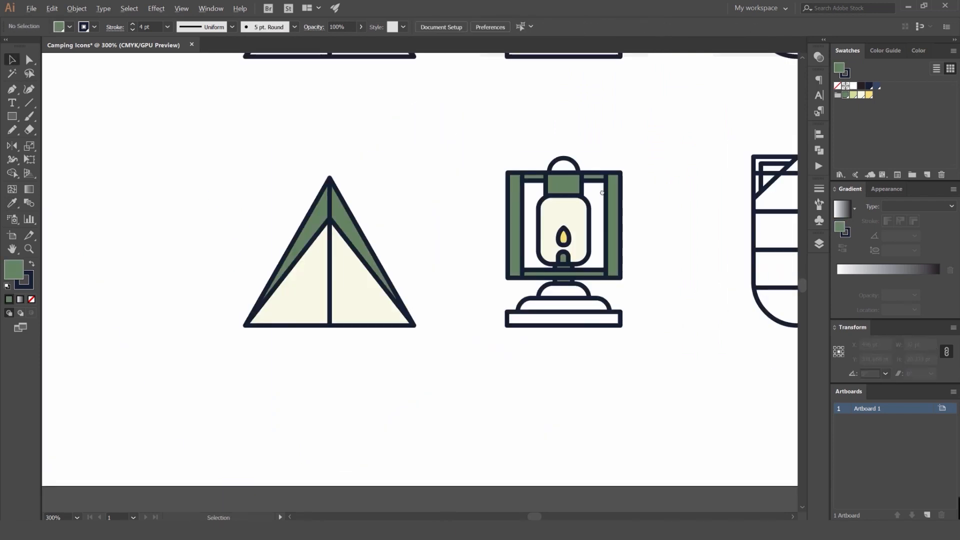
left_click_drag(639, 191, 588, 197)
scroll(577, 216, "down", 1)
left_click_drag(549, 271, 508, 249)
scroll(507, 249, "up", 4)
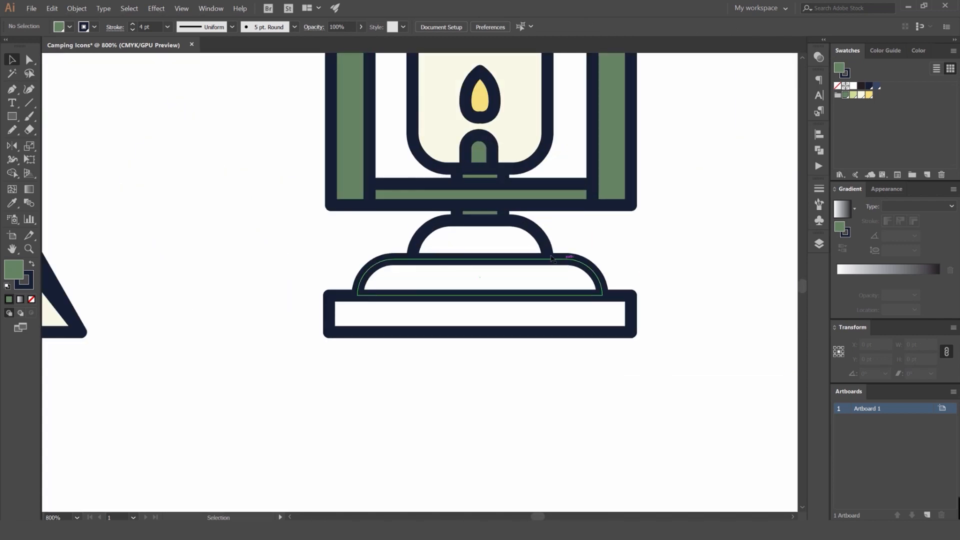
left_click(544, 240)
left_click(609, 296, "shift")
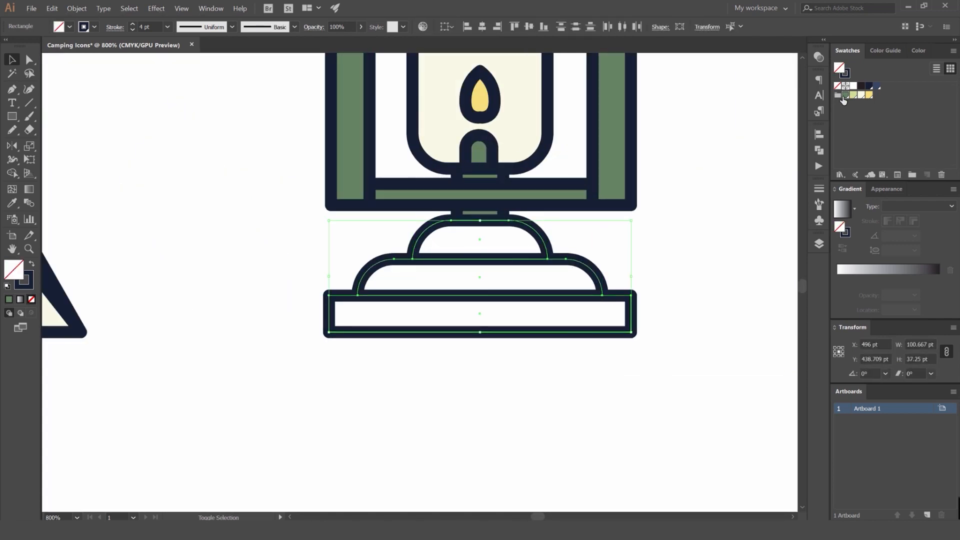
left_click(844, 96)
Fill the sleeping bag's main outline shape with green and send it behind the seam lines.
scroll(546, 214, "down", 5)
left_click_drag(553, 214, 488, 226)
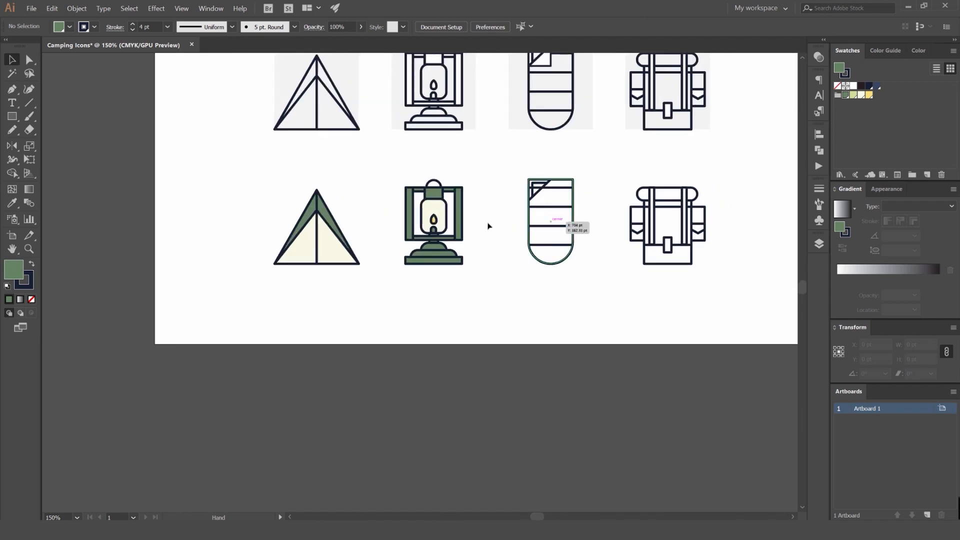
scroll(488, 226, "up", 4)
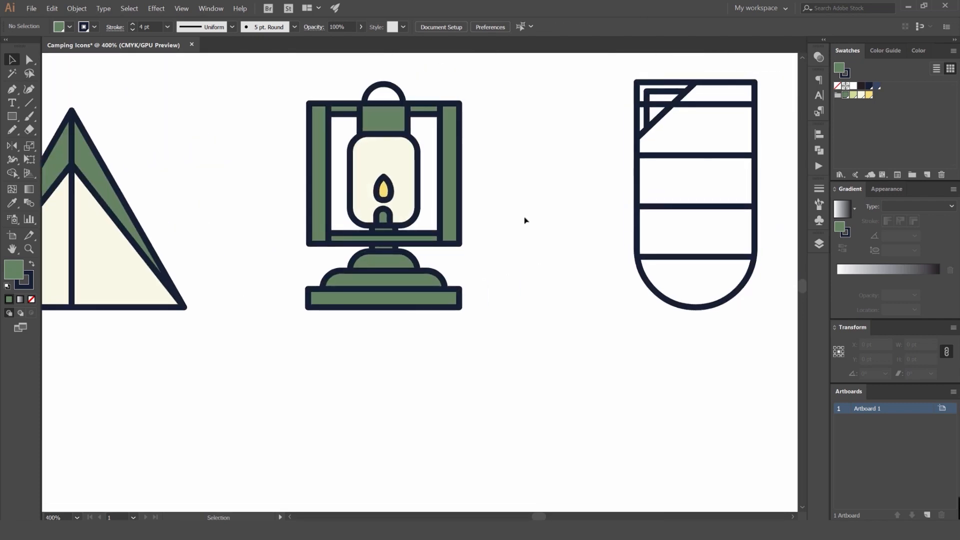
scroll(525, 220, "down", 4)
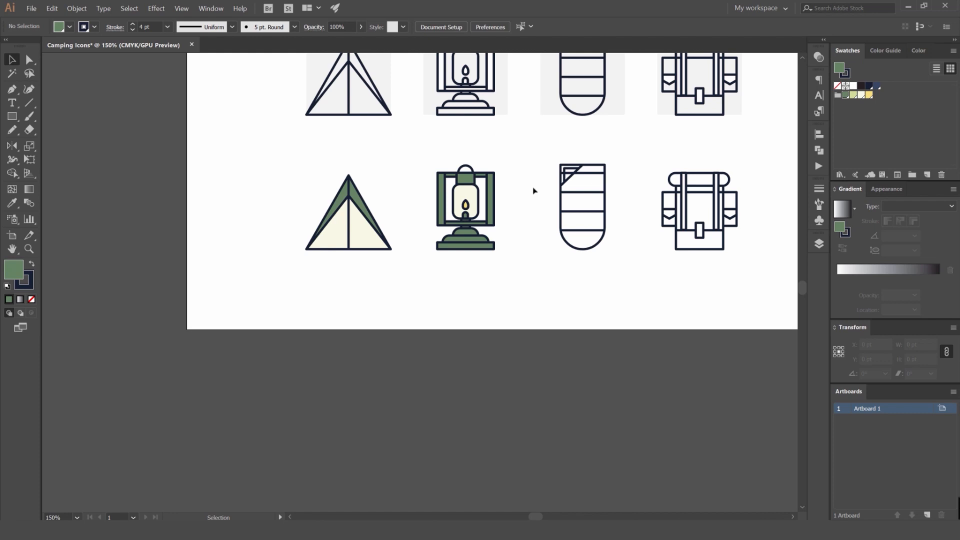
left_click_drag(566, 168, 434, 178)
scroll(434, 178, "up", 2)
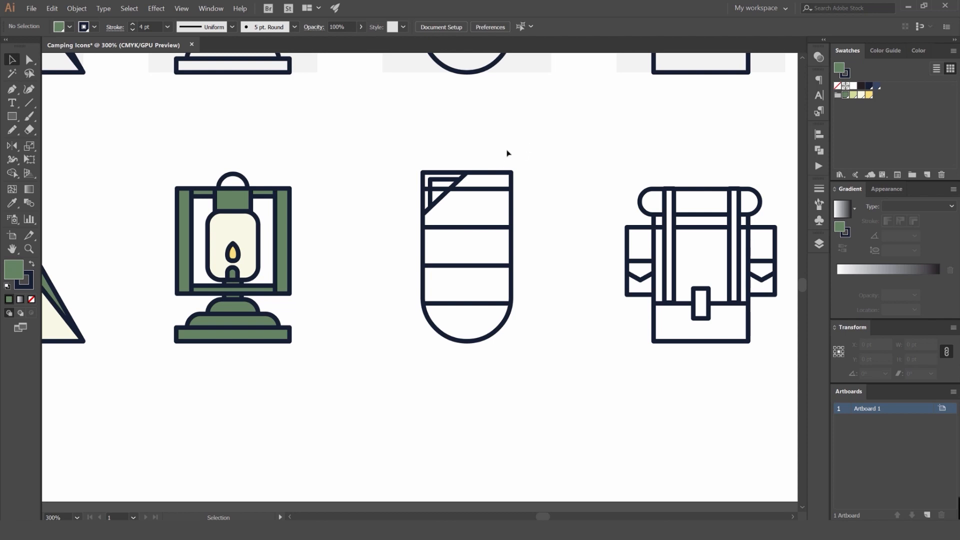
scroll(507, 156, "up", 1)
left_click_drag(477, 187, 490, 122)
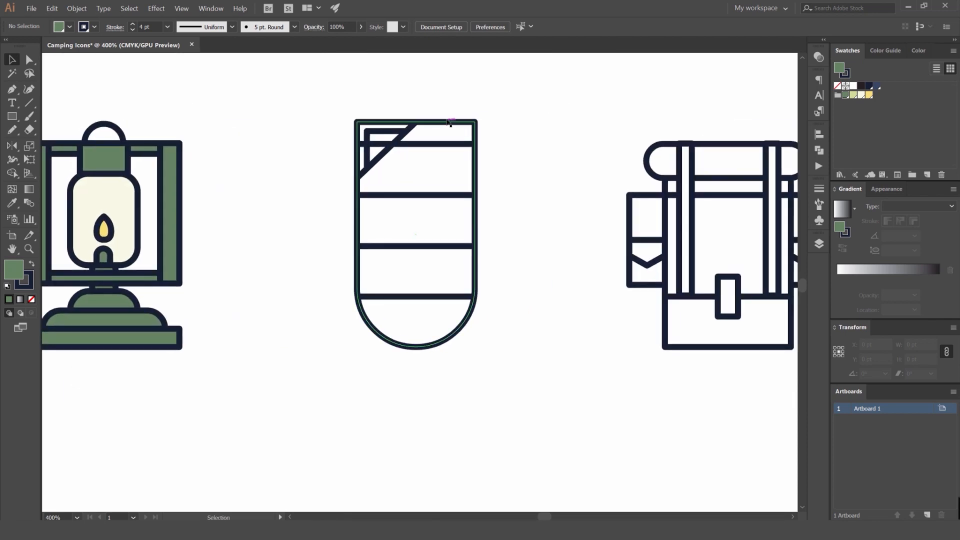
left_click(449, 122)
scroll(415, 140, "up", 2)
left_click(845, 94)
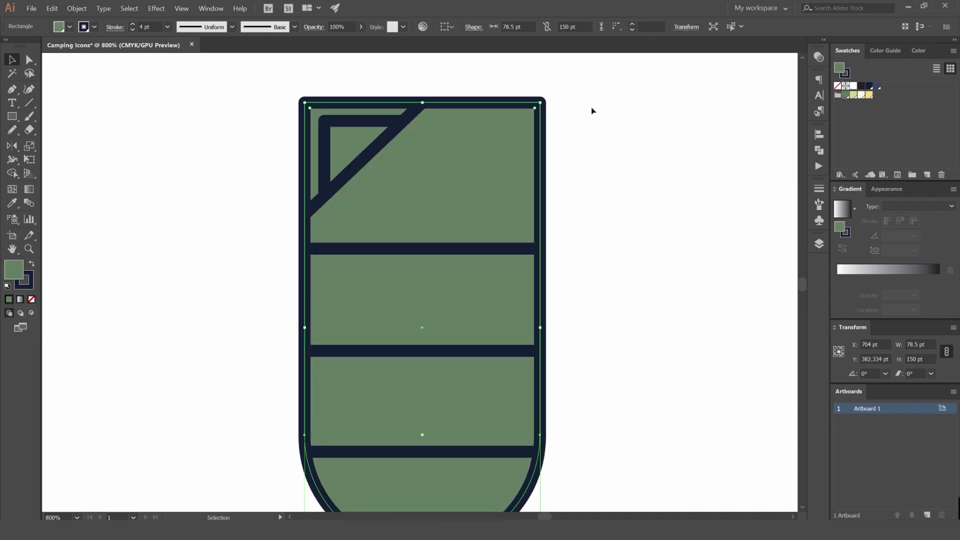
key("ctrl+shift+[")
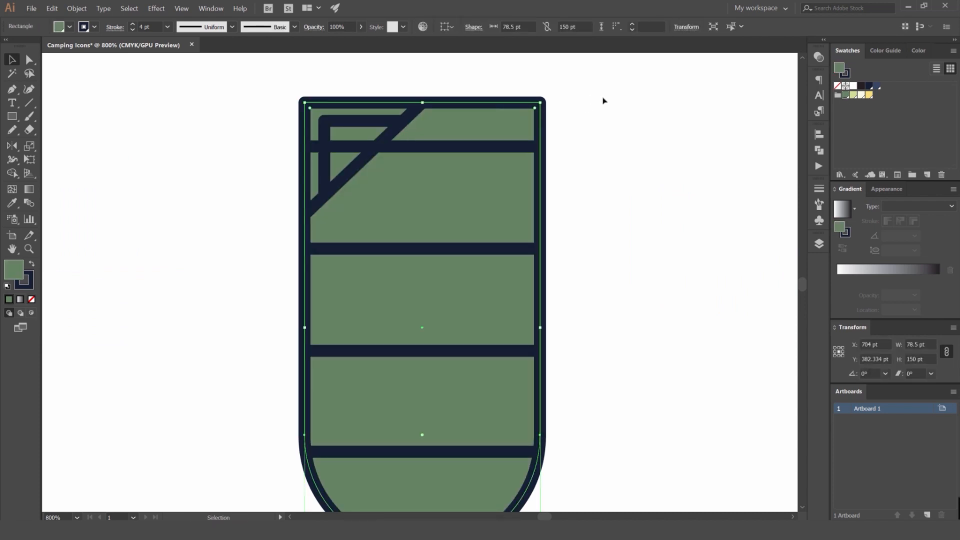
Shorten the sleeping bag's uppermost seam line so it starts at the diagonal edge of the folded corner.
left_click(600, 100)
scroll(598, 101, "down", 2)
scroll(393, 160, "up", 2)
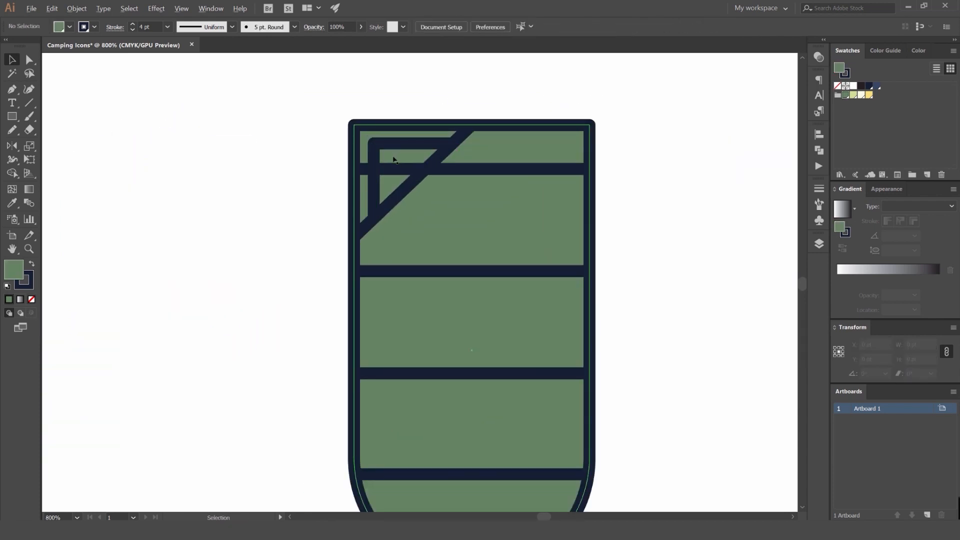
key("a")
left_click_drag(354, 169, 426, 169)
left_click(694, 143)
scroll(672, 154, "down", 1)
left_click_drag(661, 160, 619, 168)
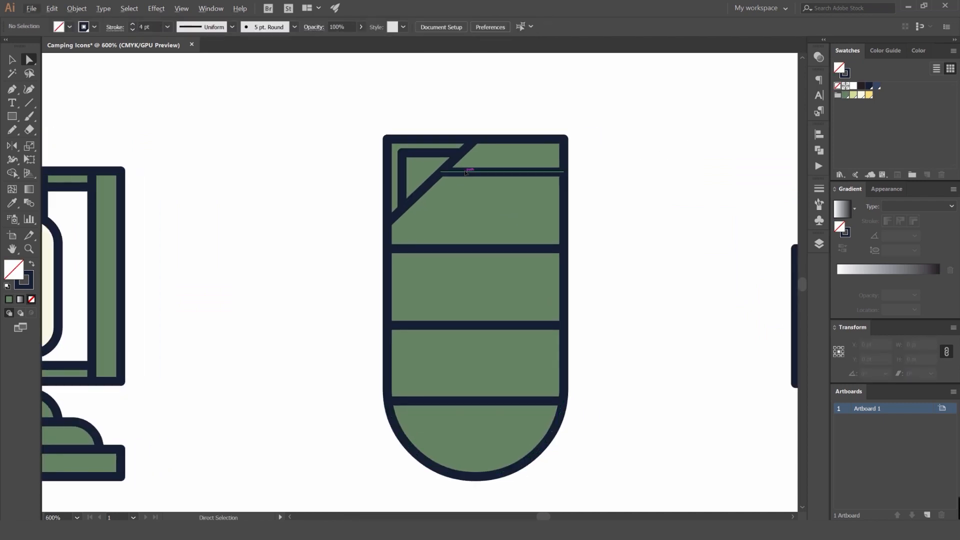
Join the open path inside the sleeping bag's folded corner into a closed triangle and fill it with cream.
left_click(462, 173)
left_click(436, 153)
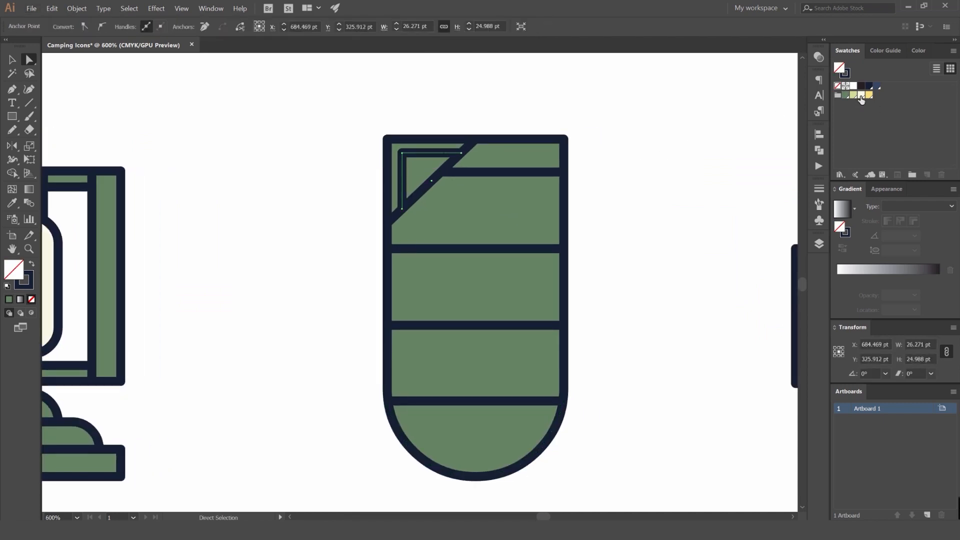
left_click(861, 95)
scroll(439, 155, "up", 2)
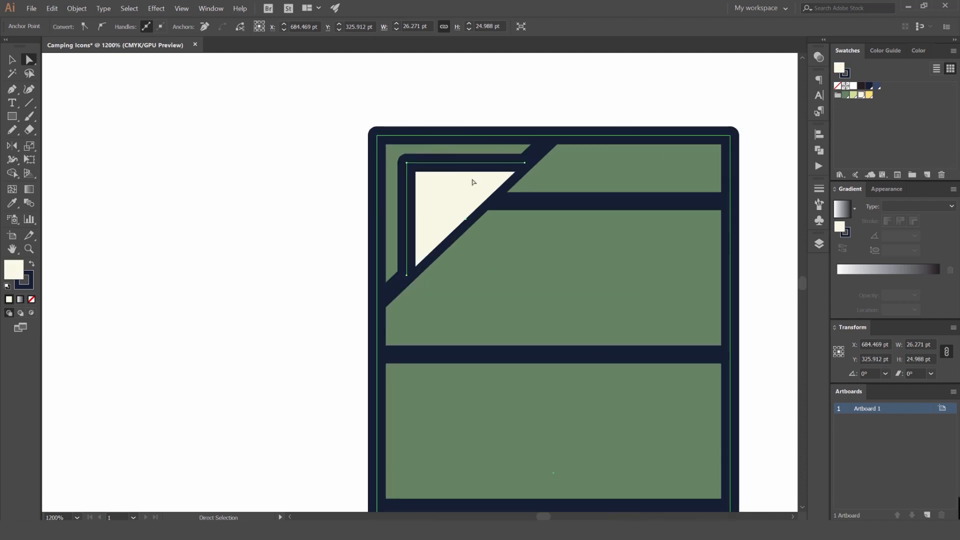
key("ctrl+z")
key("ctrl+j")
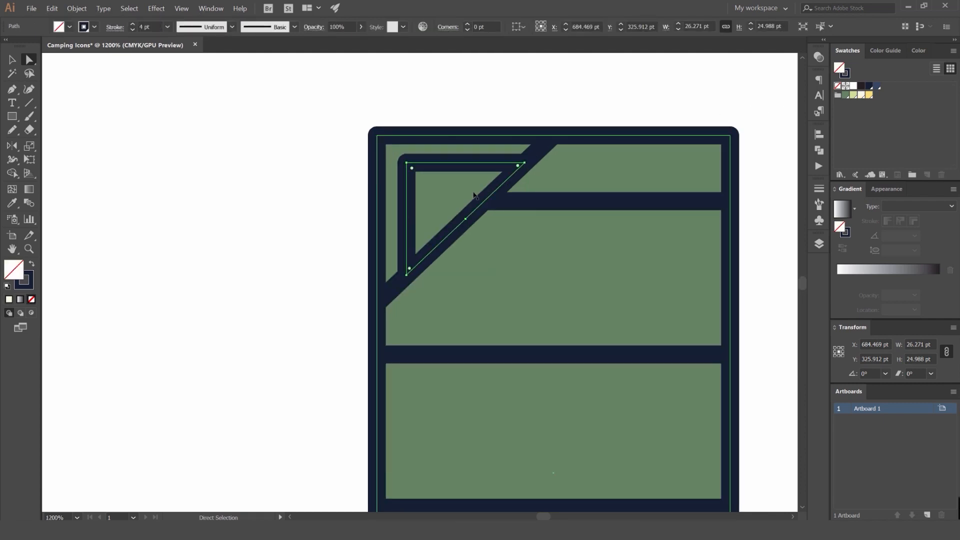
left_click(861, 95)
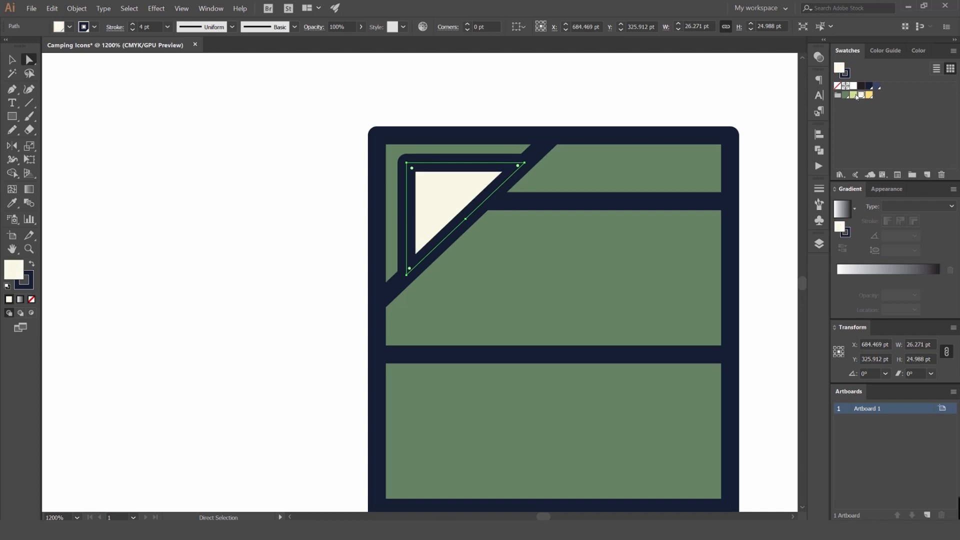
left_click(615, 76)
key("v")
left_click_drag(468, 162, 239, 145)
key("ctrl+z")
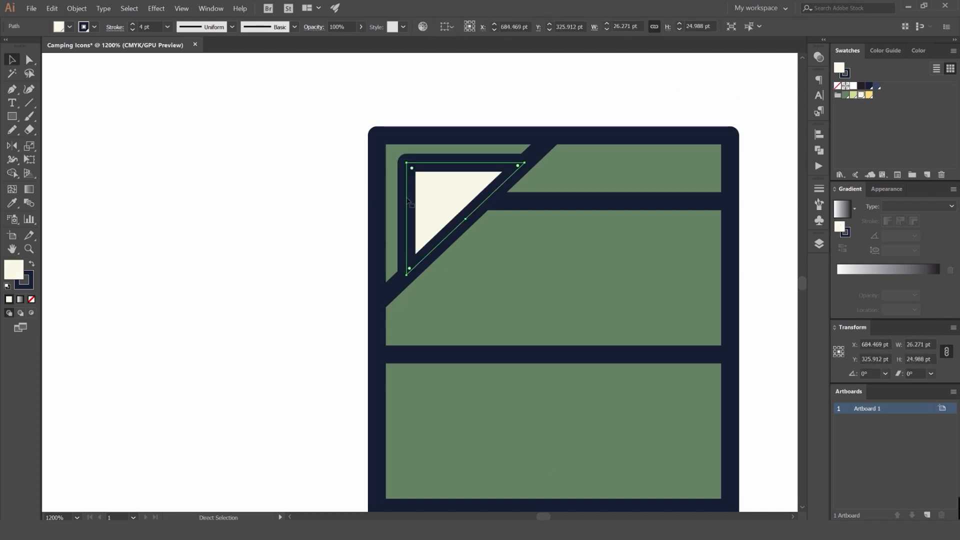
key("ctrl+minus")
key("ctrl+minus")
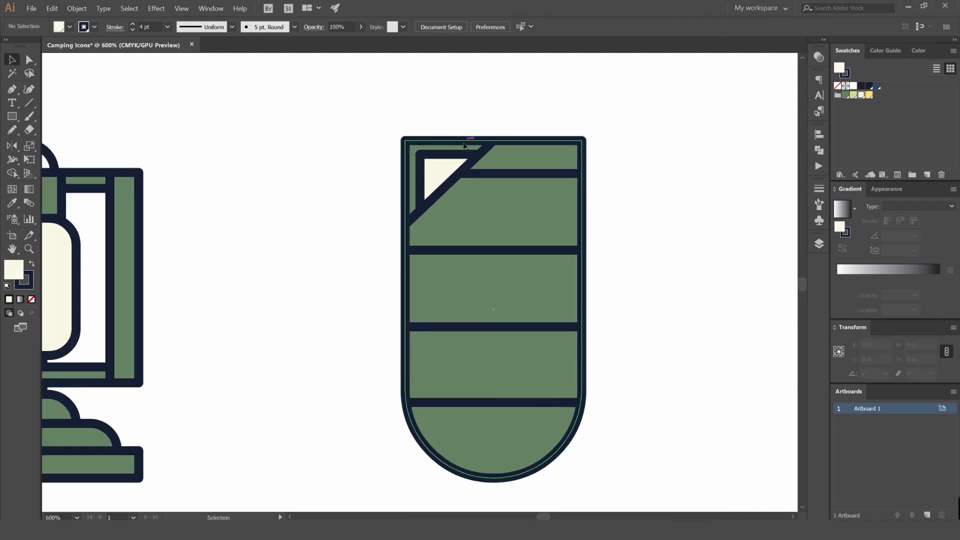
Try light green as the fill of the sleeping bag's body, compare it with the dark green, and undo it.
left_click(440, 144)
left_click_drag(438, 145, 443, 130)
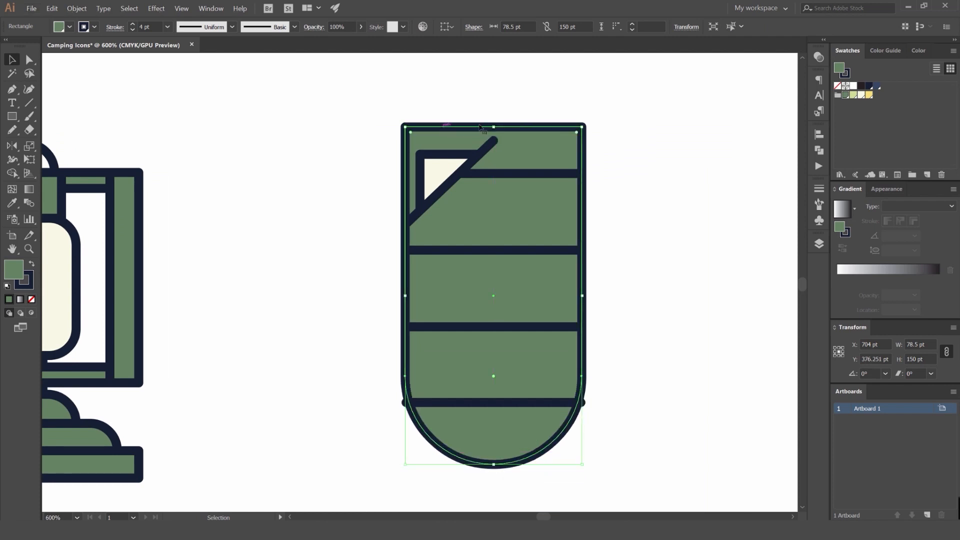
key("ctrl+z")
left_click(853, 95)
left_click(720, 134)
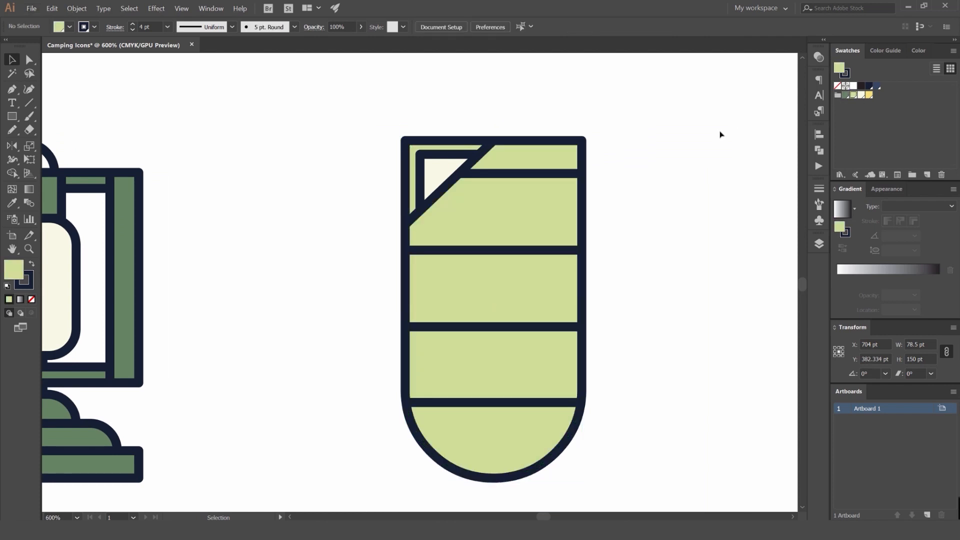
scroll(667, 172, "down", 3)
key("ctrl+z")
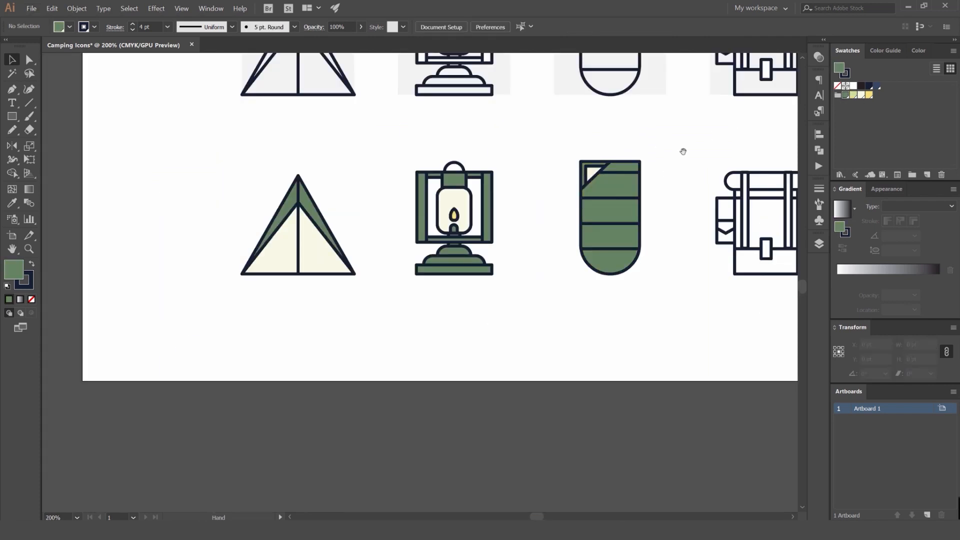
left_click_drag(683, 152, 430, 142)
key("ctrl+shift+z")
key("ctrl+z")
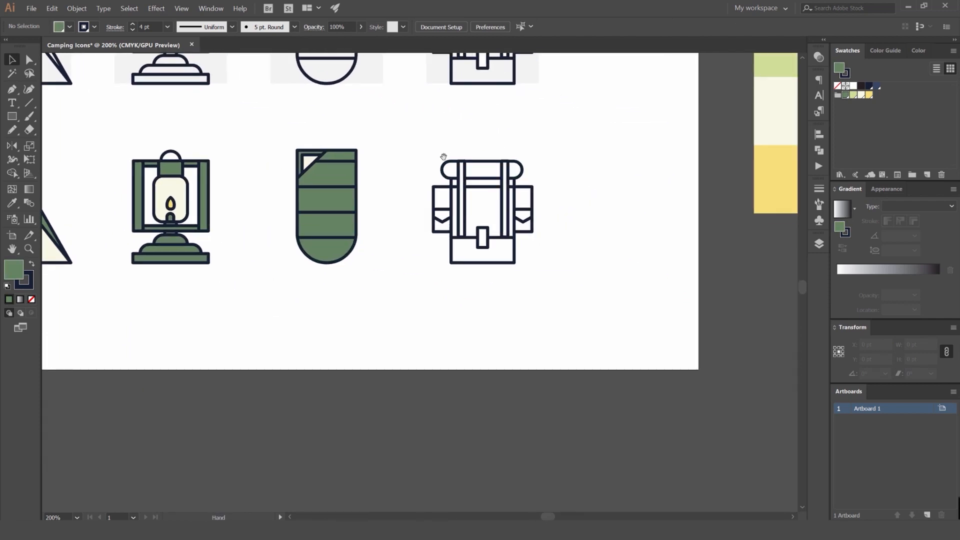
Fill the rounded bedroll on top of the backpack with light green.
scroll(468, 164, "up", 1)
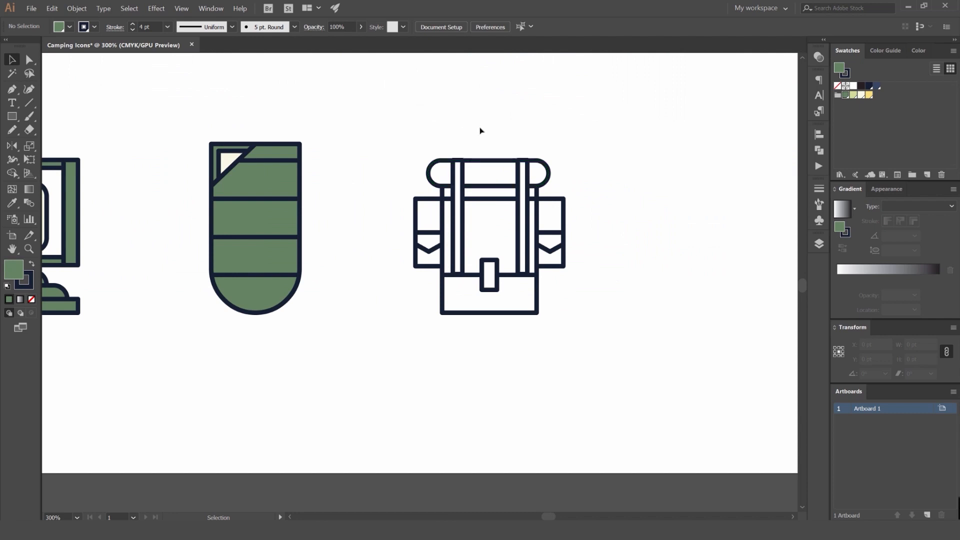
scroll(480, 130, "up", 2)
left_click(506, 164)
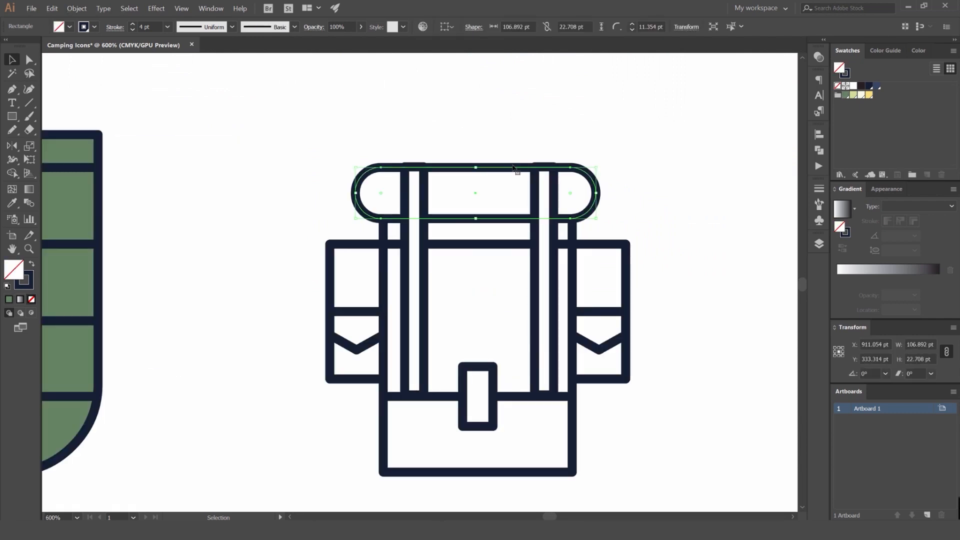
left_click(533, 231)
left_click(424, 224)
left_click_drag(654, 133, 298, 485)
left_click(673, 123)
left_click(575, 167)
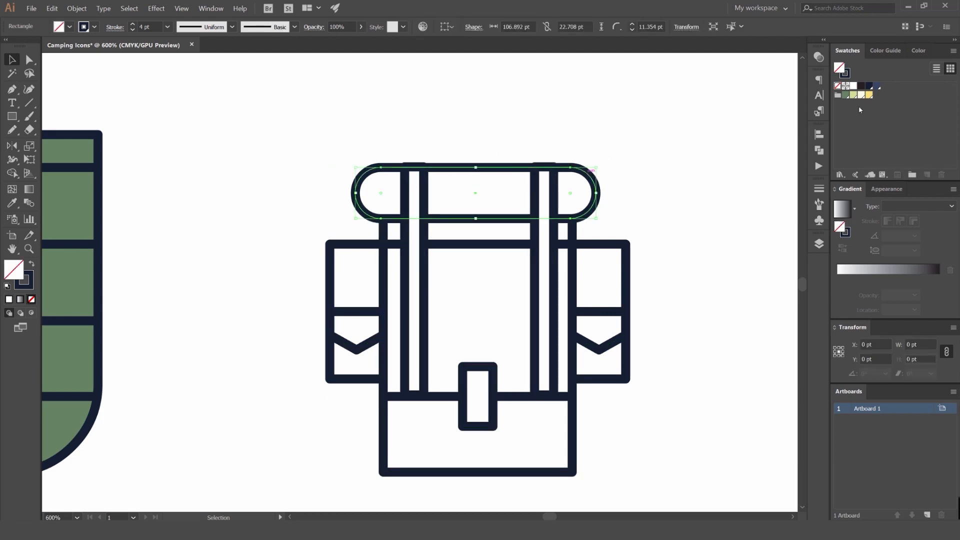
left_click(855, 96)
left_click(606, 210)
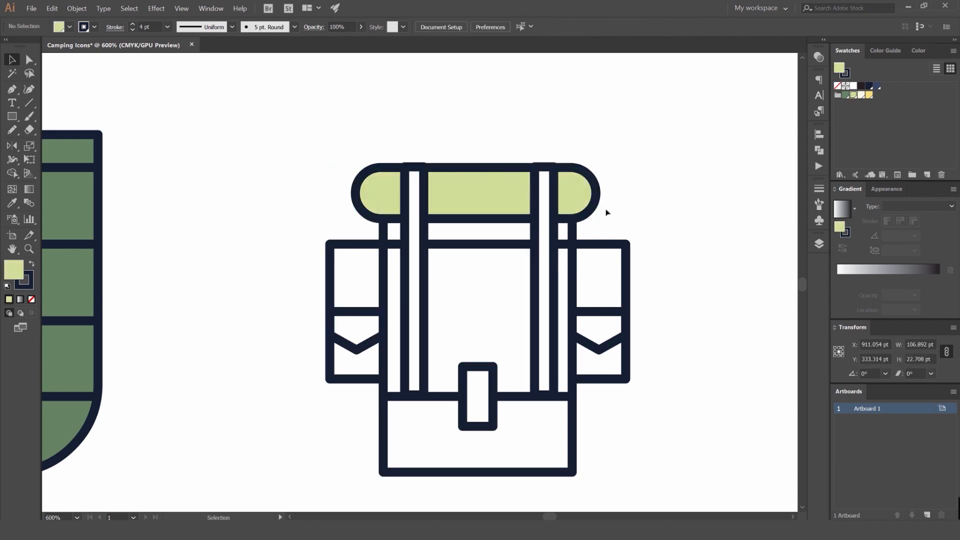
Fill both vertical straps of the backpack with dark green.
left_click(557, 246)
left_click(557, 248)
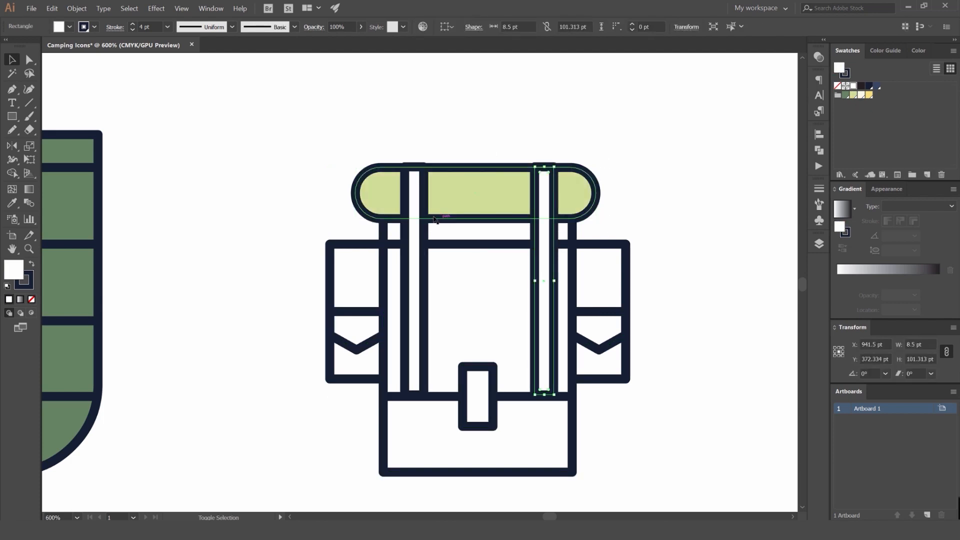
left_click(425, 235, "shift")
left_click(844, 95)
left_click(642, 163)
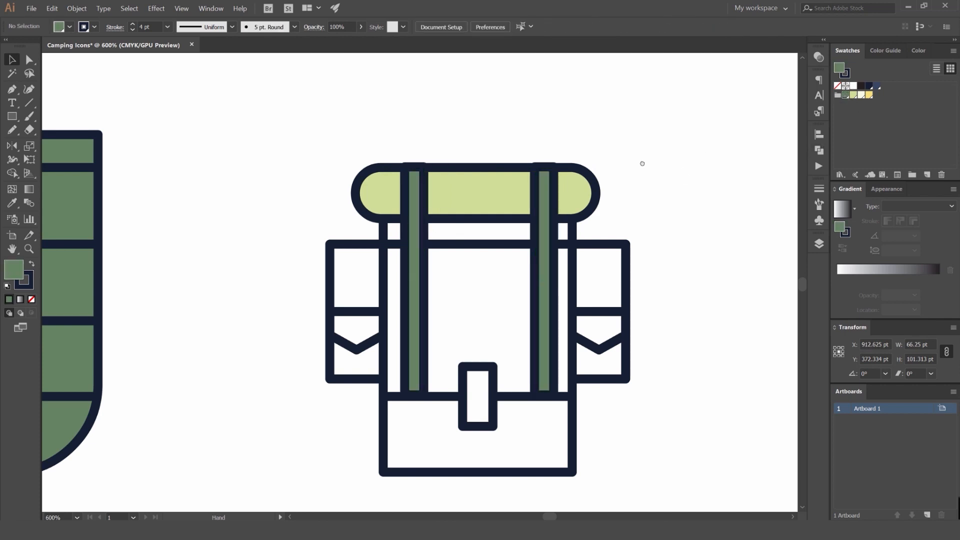
Fill the backpack's main body rectangle with yellow.
left_click_drag(641, 162, 626, 116)
left_click(558, 190)
left_click(870, 96)
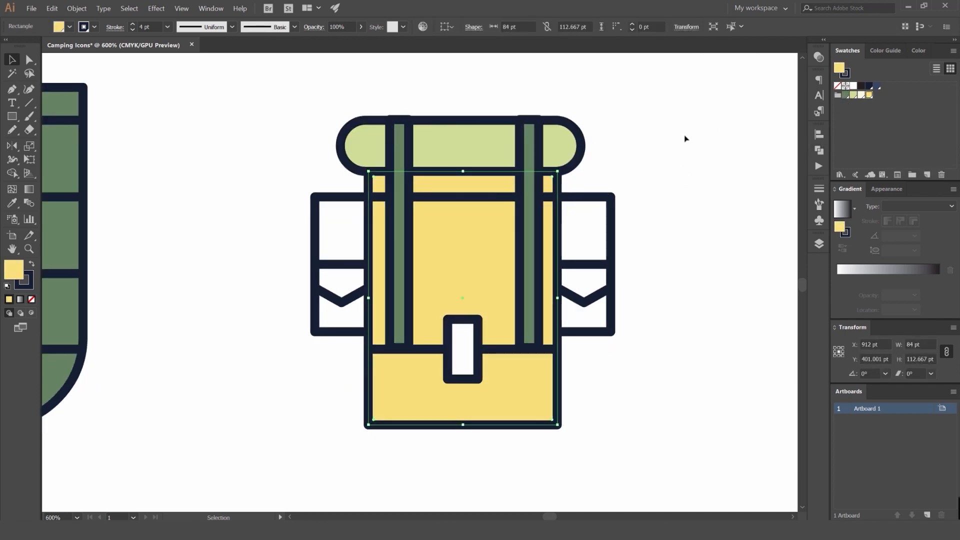
Fill both side pockets of the backpack with light green.
left_click(586, 199)
left_click(328, 235, "shift")
left_click(851, 95)
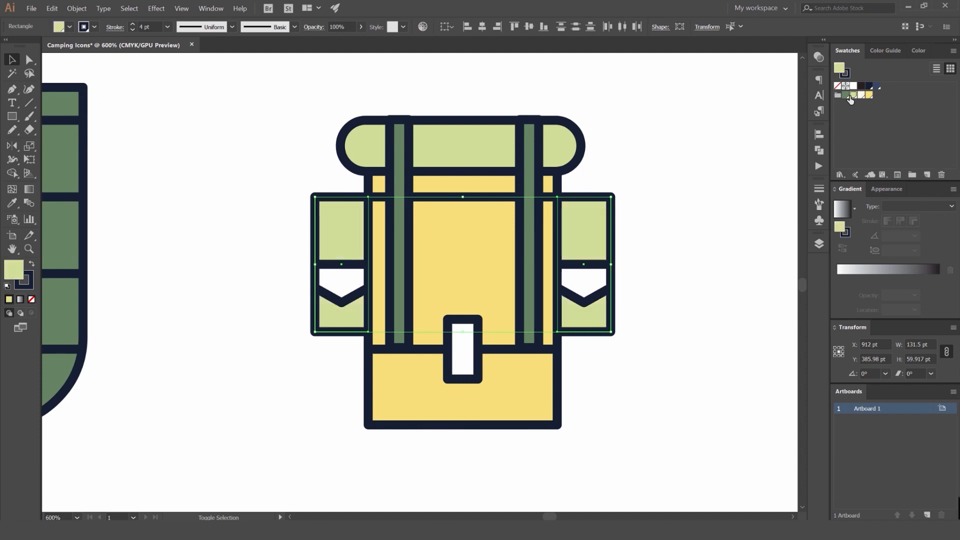
left_click(852, 96)
left_click(694, 152)
Fill the pointed flaps on both side pockets with light green.
left_click(583, 275)
left_click(345, 278, "shift")
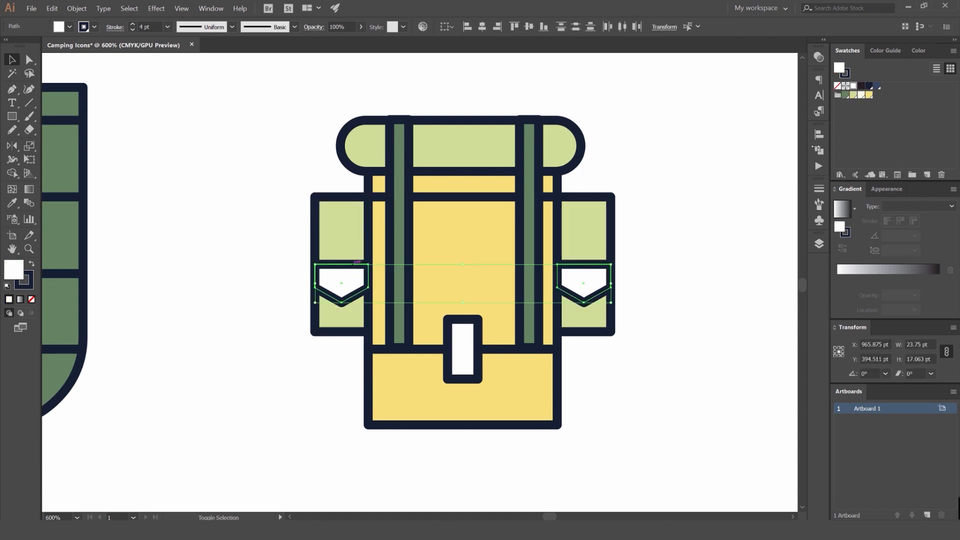
left_click(852, 96)
left_click(655, 171)
Compare the backpack's colours with the tent, lantern and sleeping bag icons.
scroll(664, 168, "down", 3)
left_click_drag(679, 162, 606, 189)
scroll(559, 233, "up", 4)
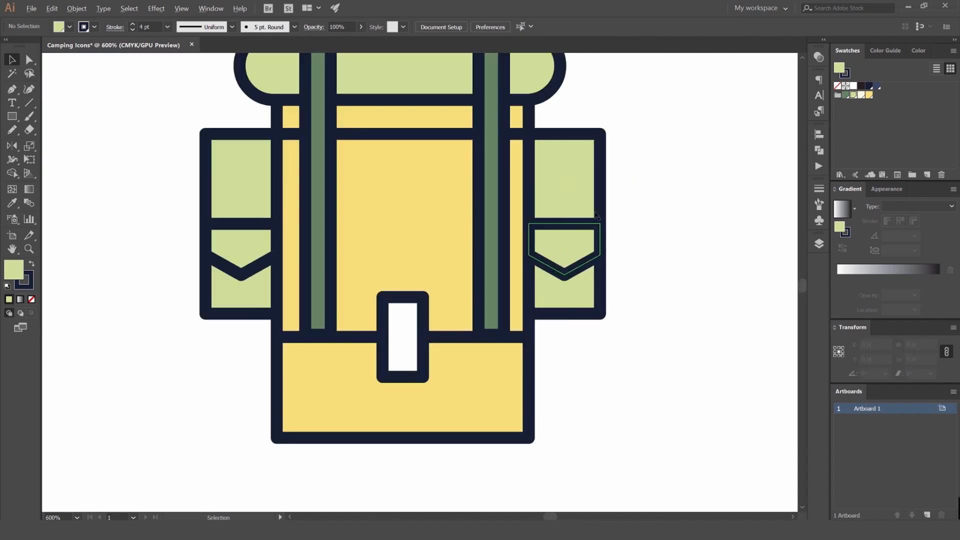
scroll(628, 201, "down", 3)
scroll(520, 214, "down", 2)
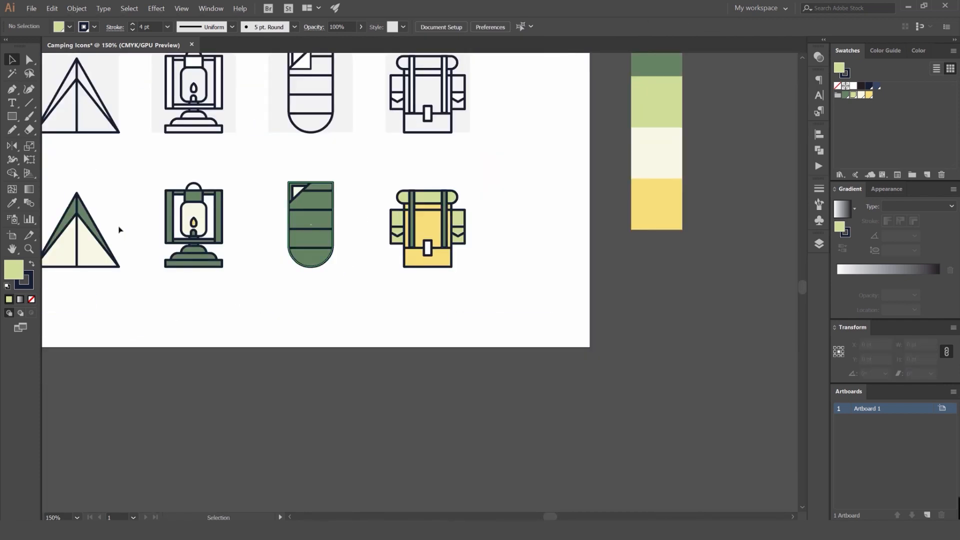
scroll(87, 255, "up", 4)
left_click_drag(88, 257, 234, 225)
key("ctrl+z")
scroll(308, 245, "down", 2)
left_click_drag(500, 225, 334, 267)
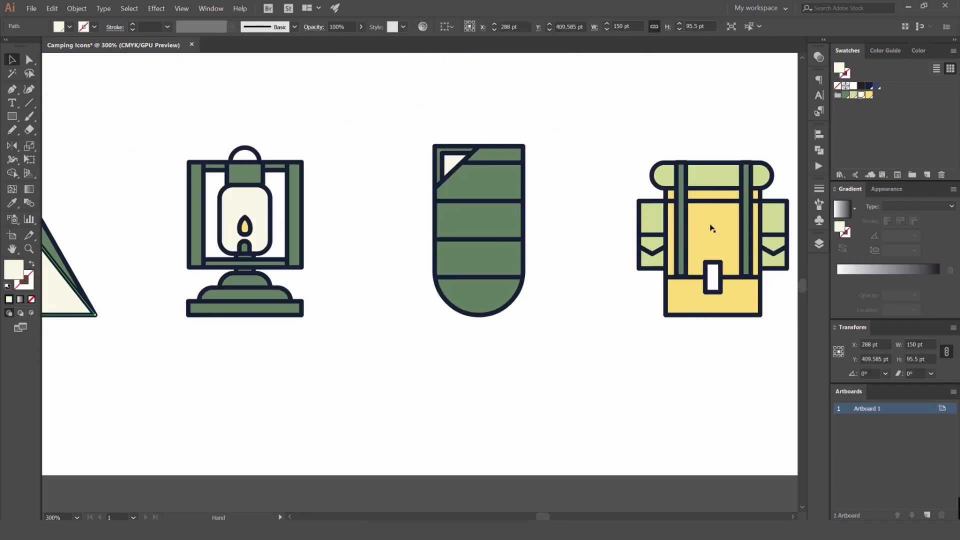
left_click_drag(711, 228, 432, 218)
left_click(572, 128)
scroll(452, 207, "up", 3)
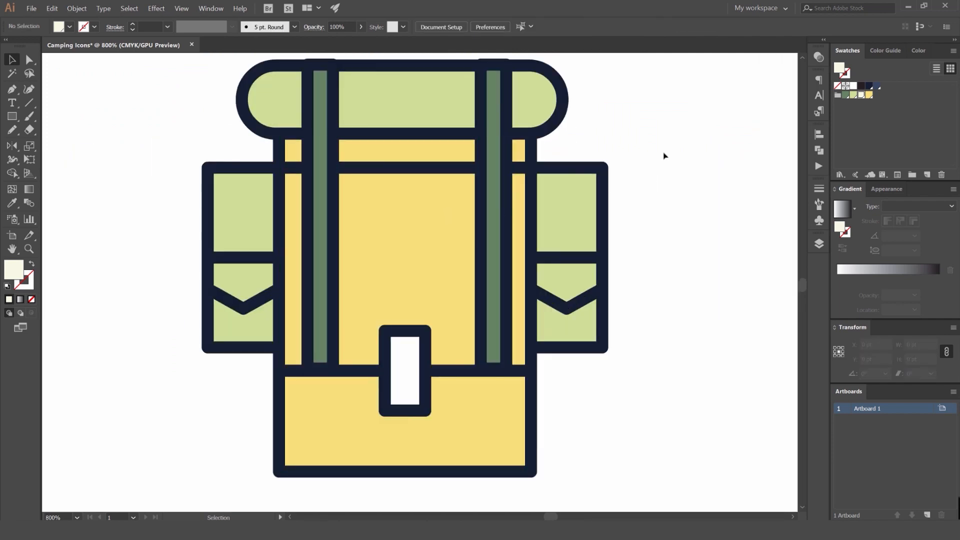
left_click_drag(552, 202, 654, 175)
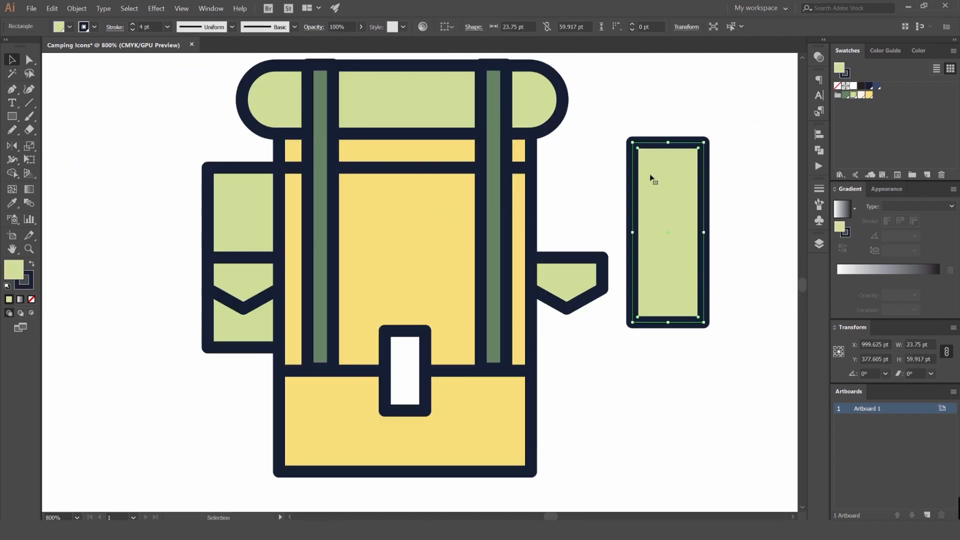
key("ctrl+z")
left_click(700, 185)
Recolour the pointed flaps on both side pockets dark green.
scroll(662, 195, "down", 3)
scroll(649, 195, "up", 3)
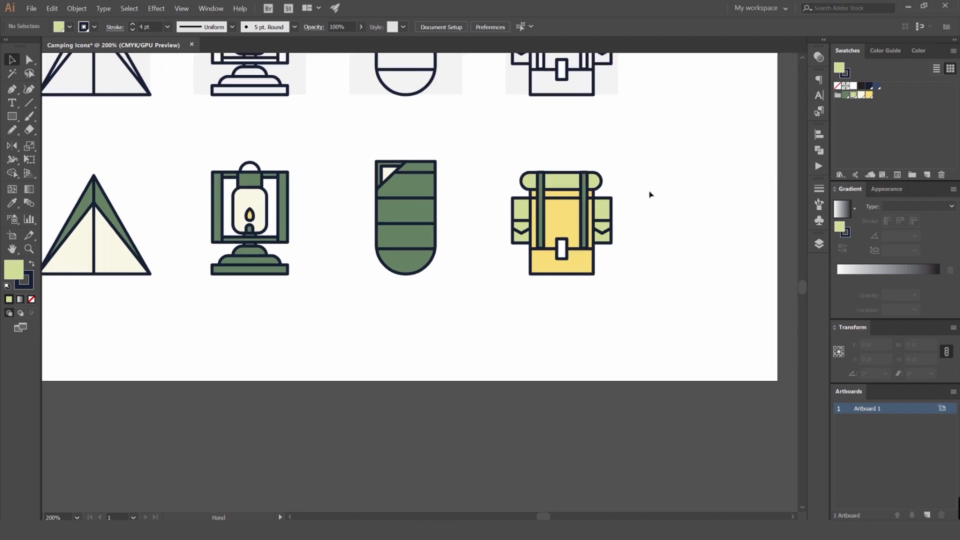
left_click(536, 229)
left_click(303, 230, "shift")
left_click(845, 95)
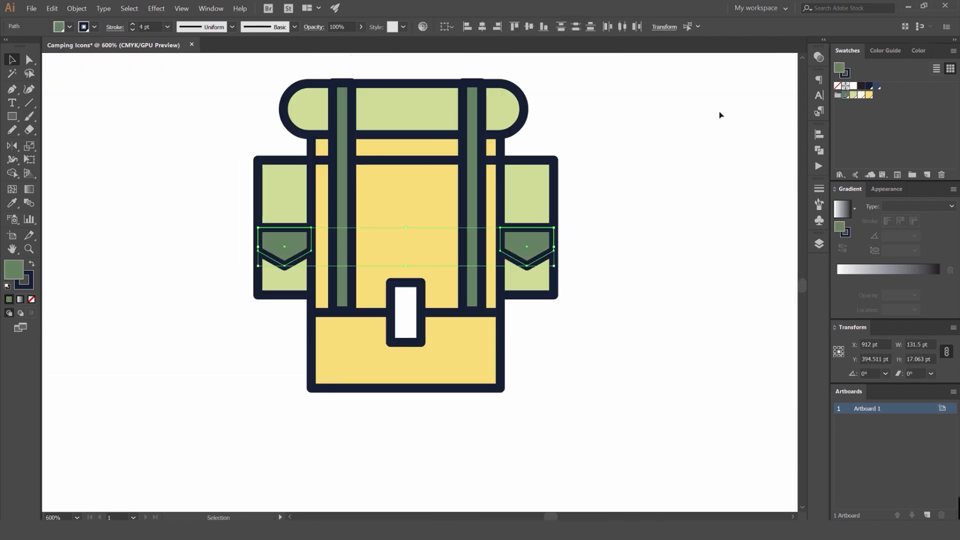
left_click(681, 136)
Change the fill of the backpack's main body to dark green.
scroll(673, 141, "down", 3)
scroll(670, 144, "down", 3)
scroll(697, 128, "up", 2)
left_click(553, 157)
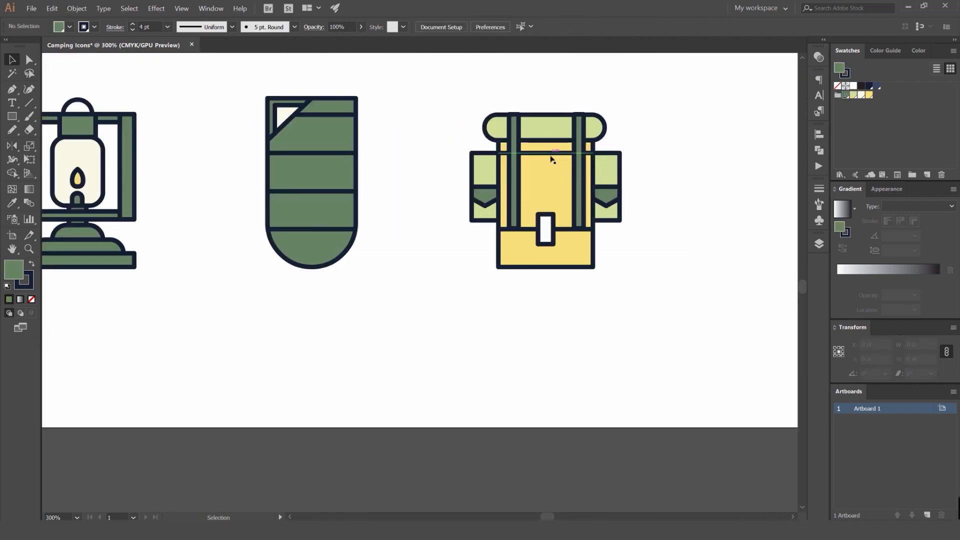
left_click(546, 166)
left_click(845, 95)
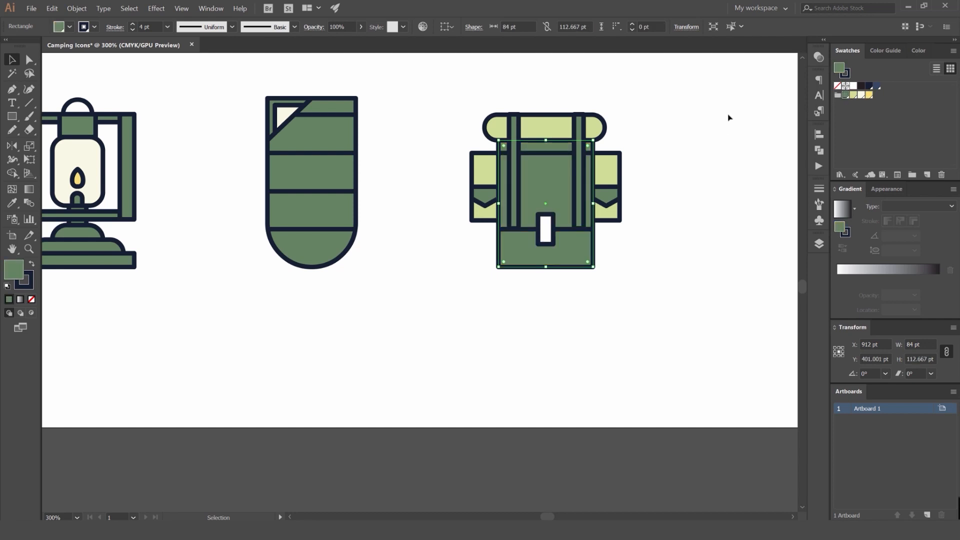
Change the fill of both backpack straps to light green.
scroll(607, 135, "up", 2)
left_click(418, 107)
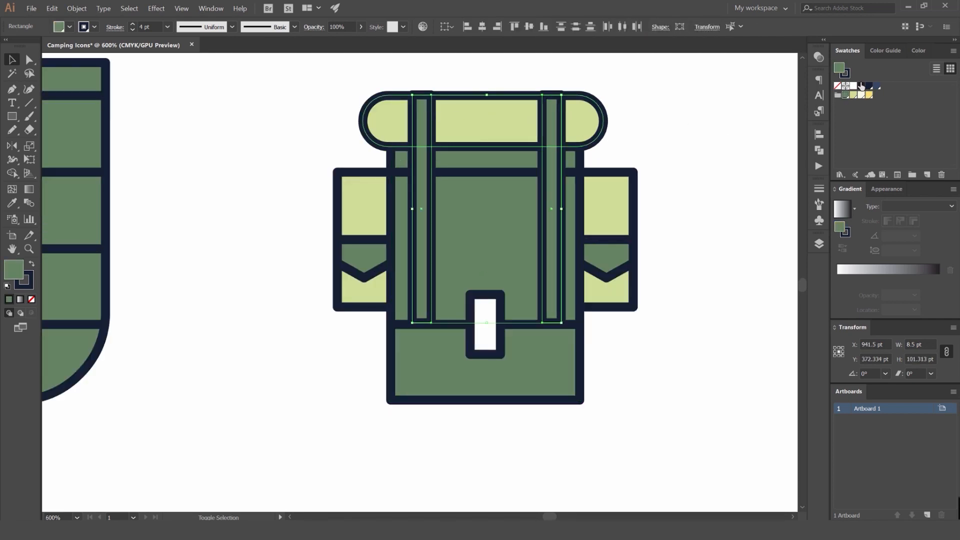
left_click(852, 95)
Change the fill of the bedroll on top of the backpack to yellow.
left_click(589, 115)
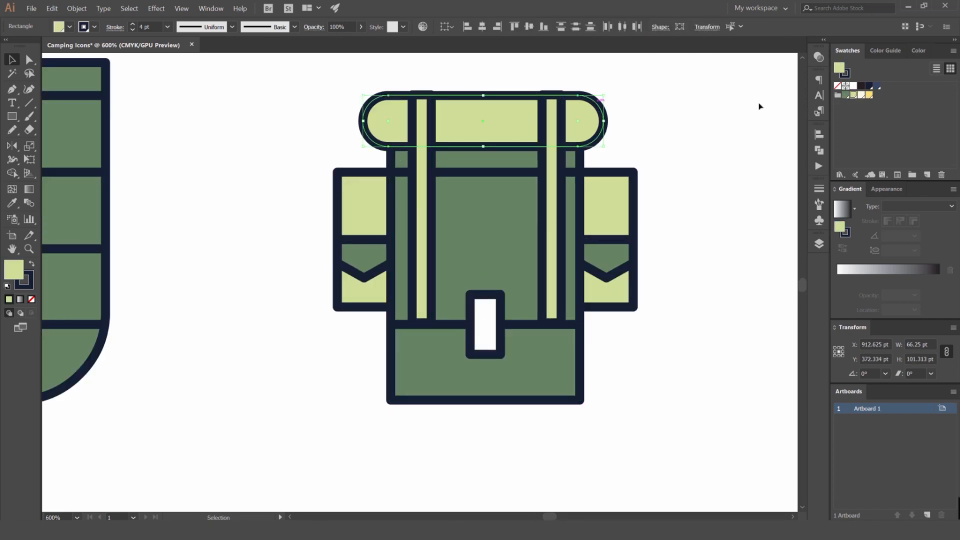
left_click(868, 95)
left_click(700, 101)
Change the fill of both side pocket flaps to yellow.
scroll(700, 101, "down", 3)
left_click_drag(705, 102, 681, 118)
scroll(667, 144, "up", 2)
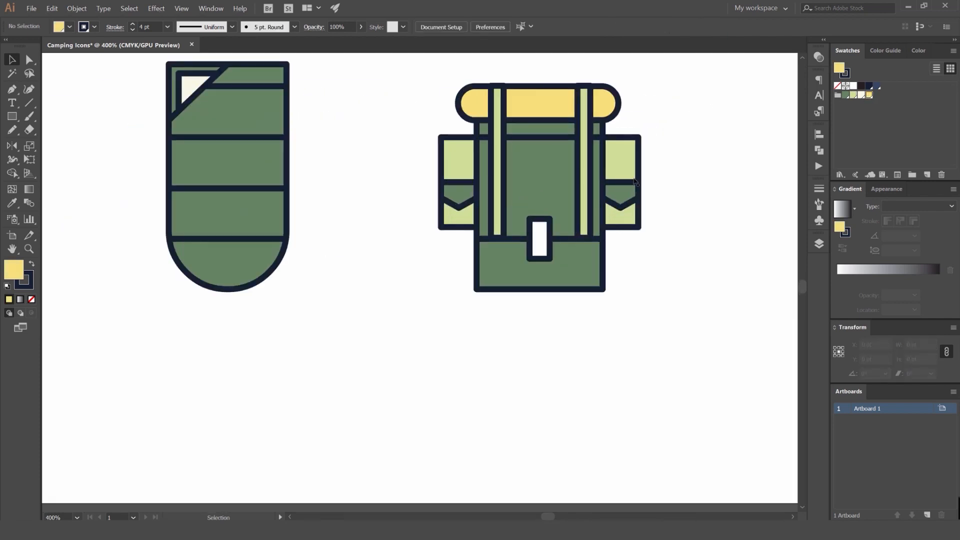
left_click(629, 189)
left_click(459, 186, "shift")
left_click(868, 96)
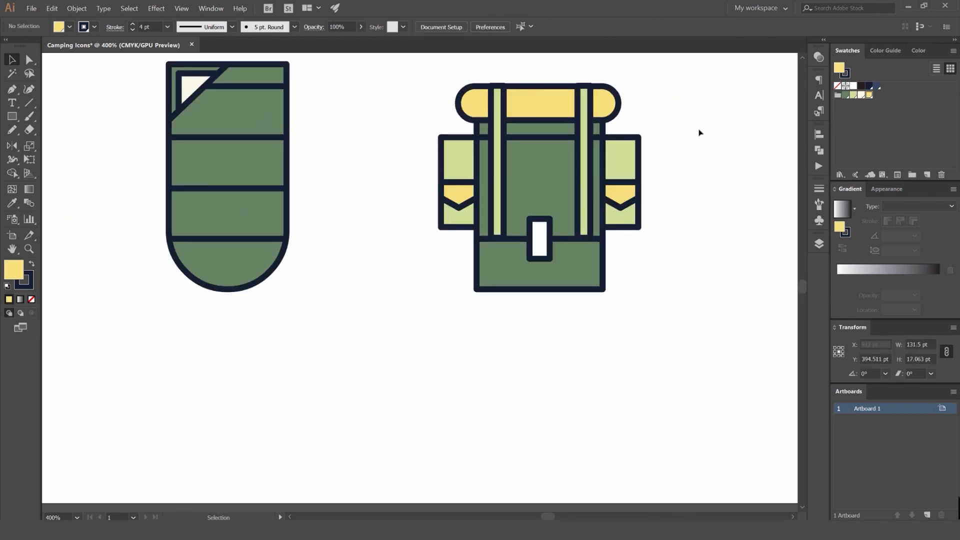
Fill the backpack's right side pocket with yellow.
left_click(640, 208)
left_click(868, 95)
left_click(699, 116)
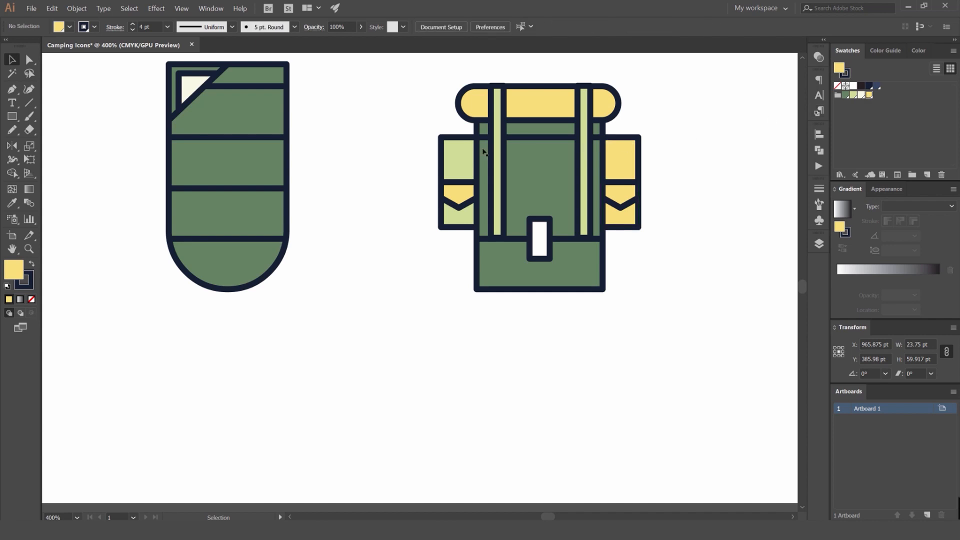
Fill the backpack's left side pocket with yellow and change both side pocket flaps to cream.
left_click(466, 143)
left_click(631, 185)
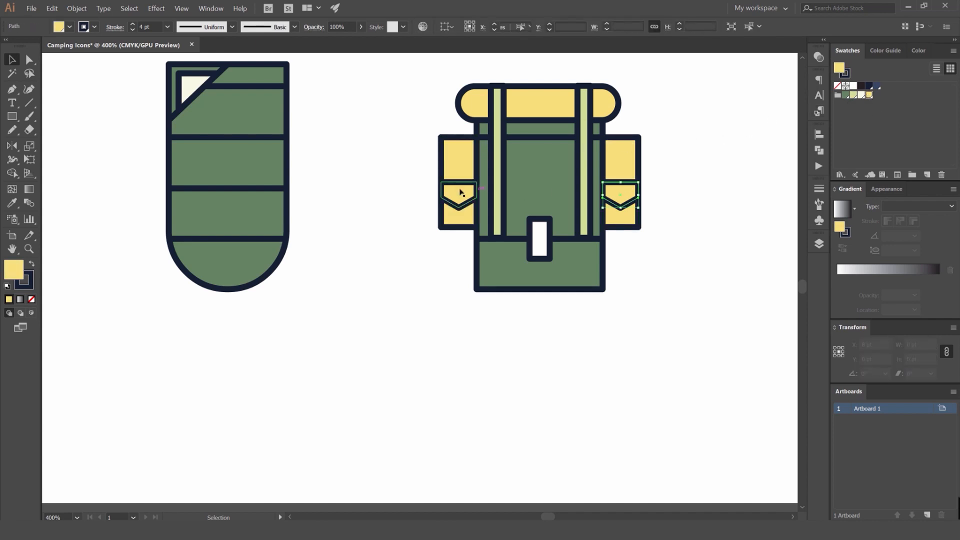
left_click(459, 191, "shift")
left_click(861, 95)
left_click(786, 139)
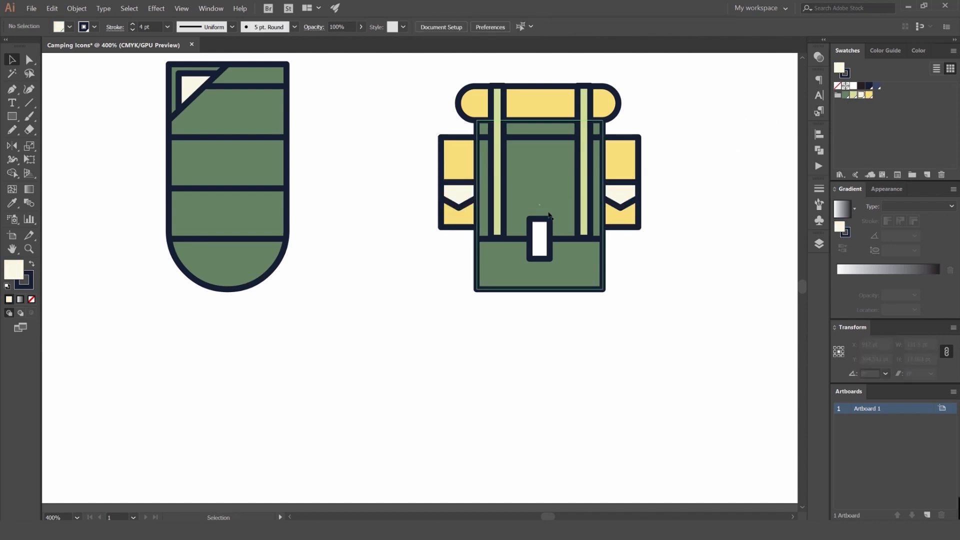
Fill the small buckle on the front of the backpack with cream.
left_click(539, 239)
left_click(860, 95)
left_click(699, 128)
Change the fill of the bedroll on top of the backpack to light green.
scroll(699, 128, "down", 6)
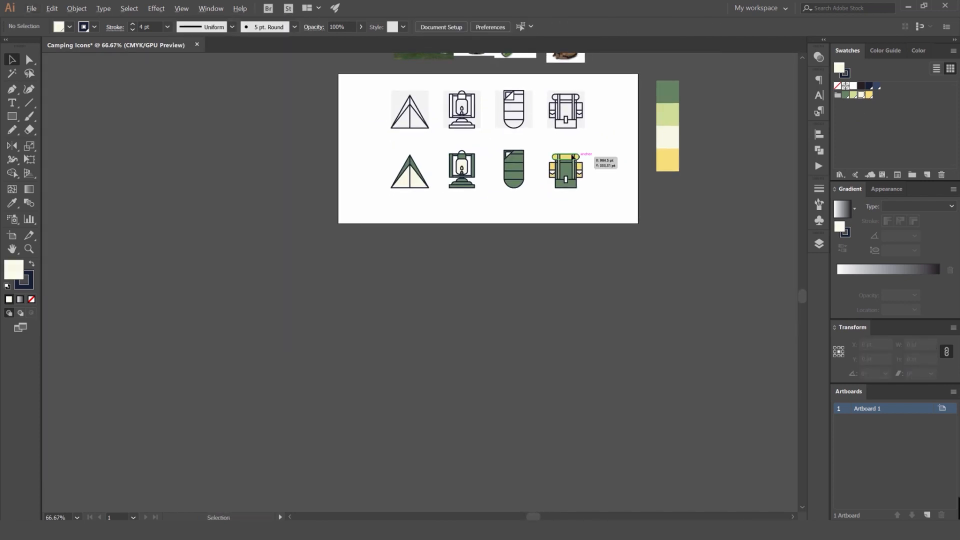
scroll(595, 155, "up", 2)
left_click(521, 166)
left_click(846, 95)
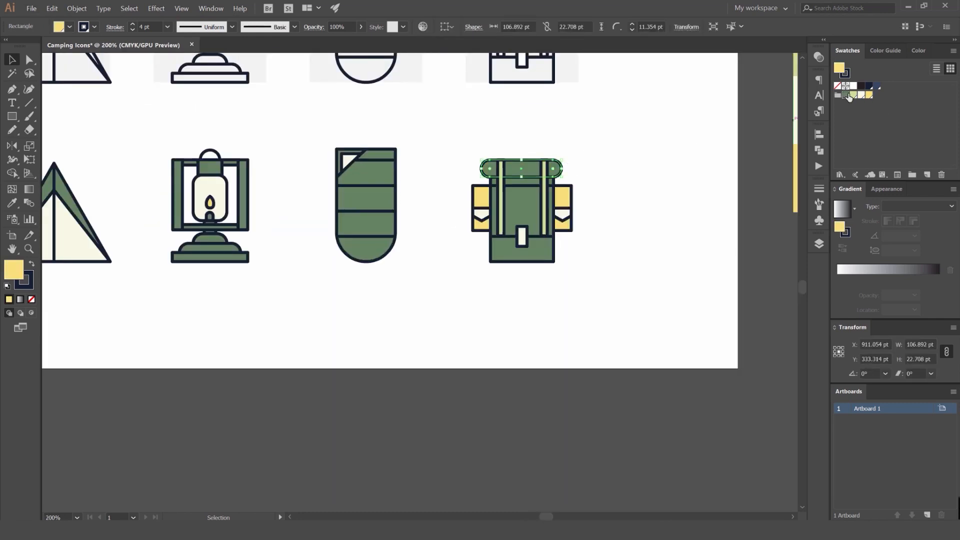
left_click(853, 95)
left_click(658, 121)
Change the fill of both side pockets of the backpack to light green.
left_click(563, 203)
left_click(482, 194, "shift")
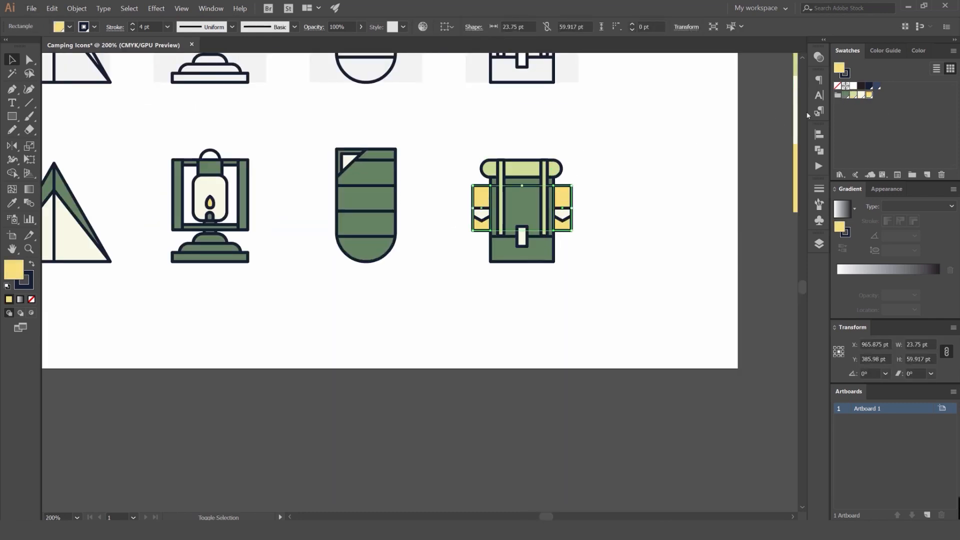
left_click(852, 95)
left_click(660, 124)
Change the fill of both vertical backpack straps to cream.
scroll(661, 124, "down", 2)
scroll(619, 140, "up", 3)
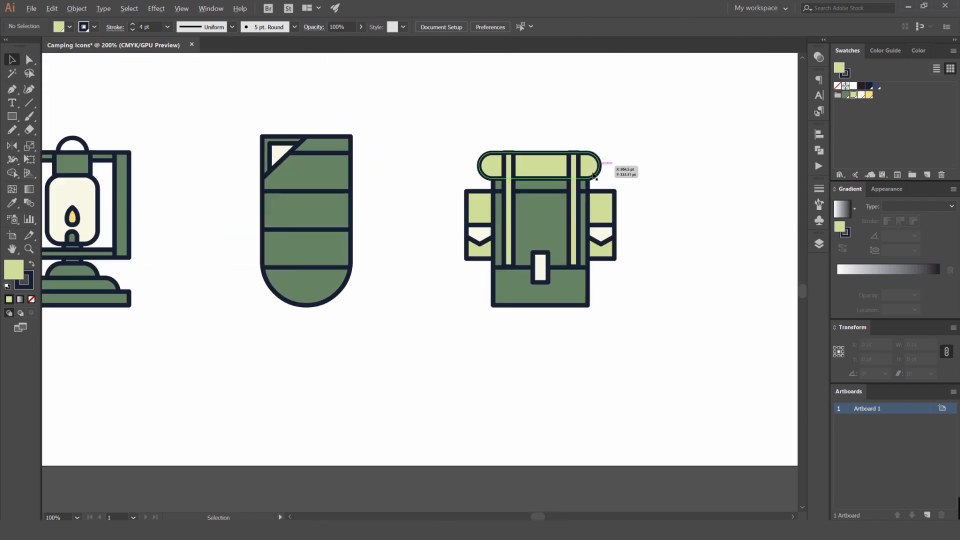
left_click_drag(604, 170, 666, 167)
scroll(672, 158, "down", 2)
scroll(655, 170, "down", 1)
scroll(650, 170, "up", 4)
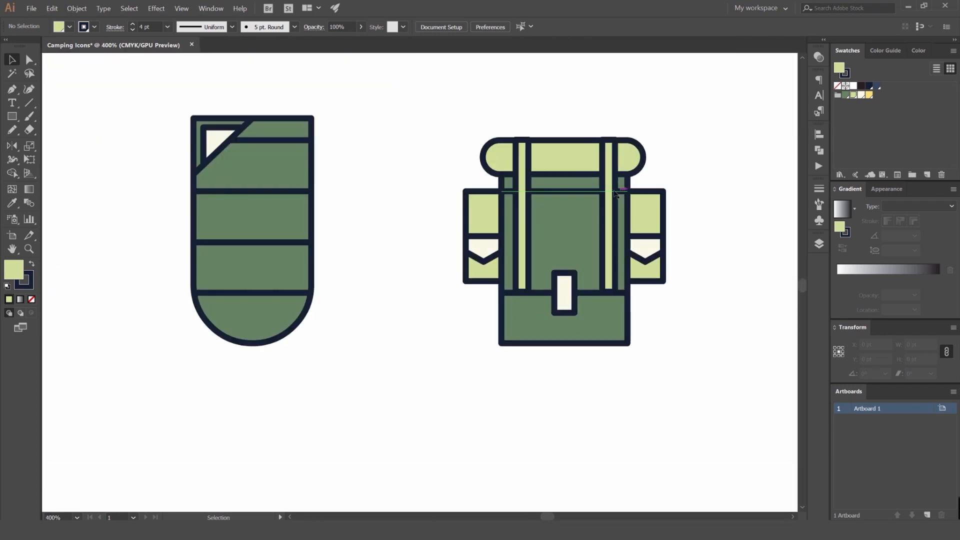
left_click(522, 162, "shift")
left_click(861, 95)
left_click(710, 120)
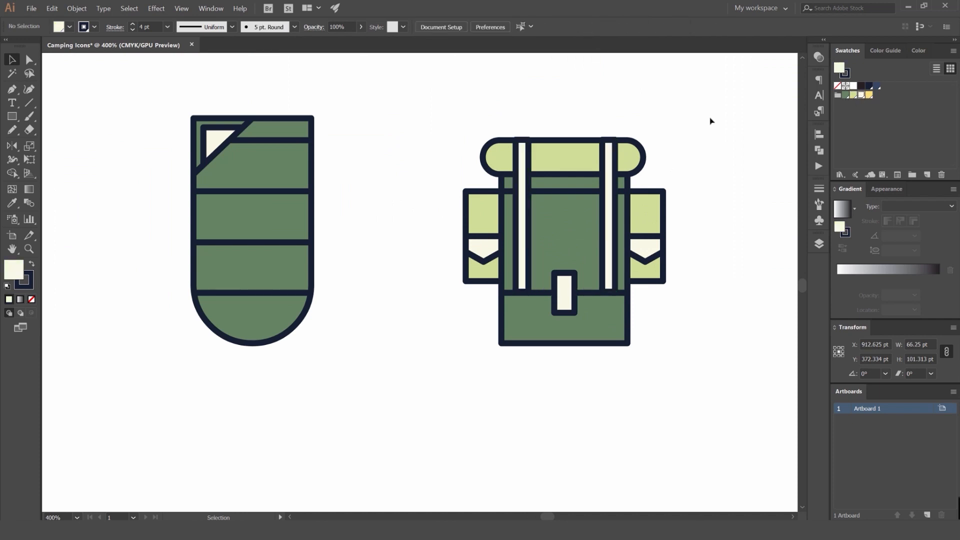
scroll(711, 120, "down", 3)
left_click_drag(691, 159, 685, 201)
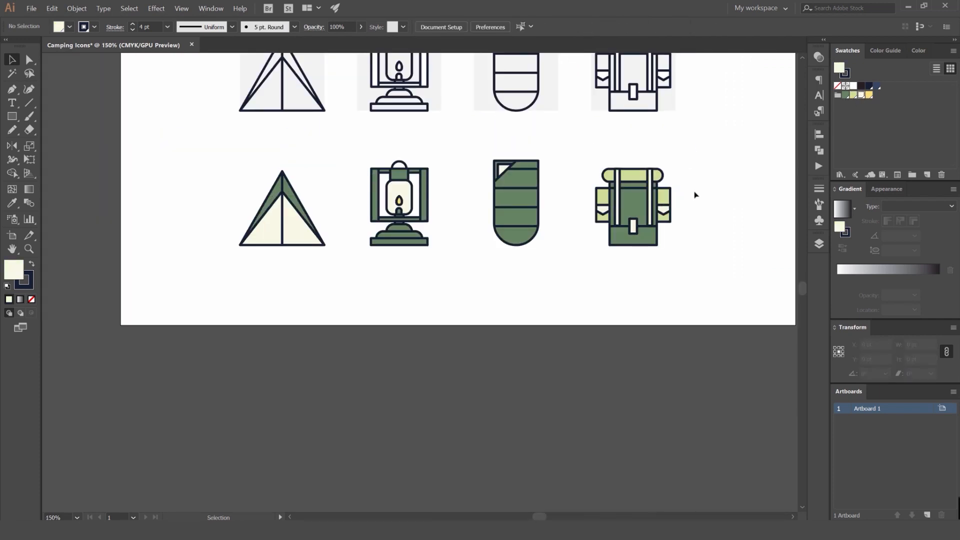
scroll(566, 164, "down", 2)
left_click_drag(567, 163, 513, 176)
scroll(490, 193, "up", 3)
scroll(573, 152, "down", 2)
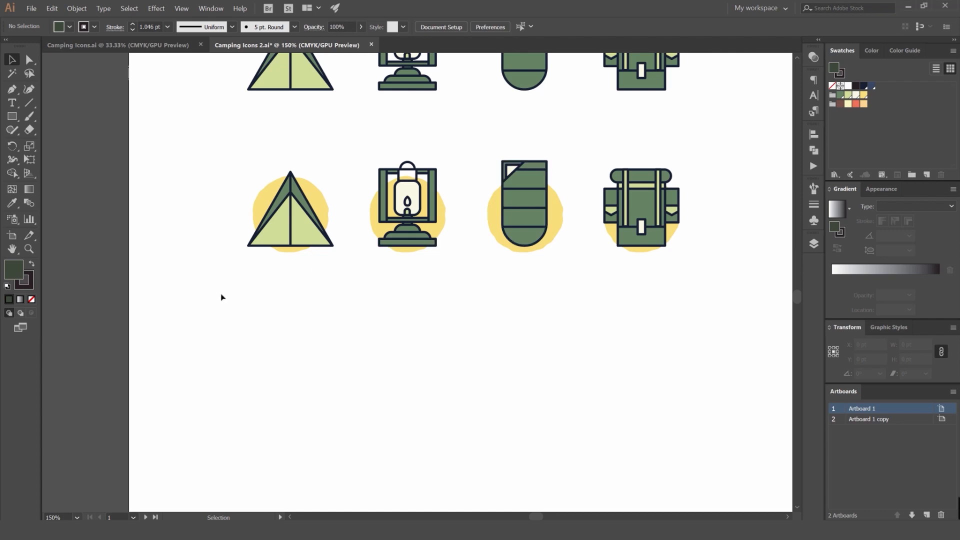
Duplicate the row of four coloured icons with yellow background circles straight below the original row.
left_click_drag(582, 171, 708, 139)
left_click_drag(613, 240, 570, 143)
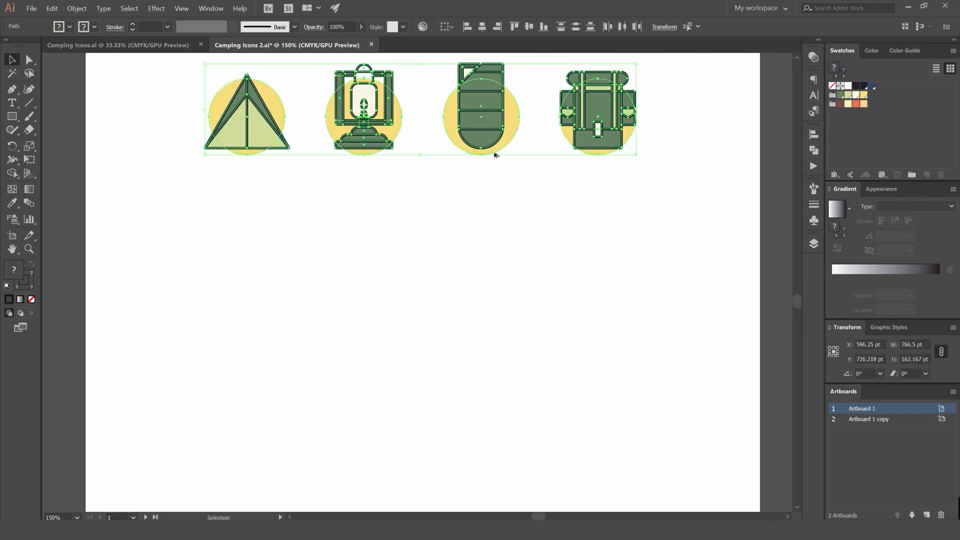
left_click_drag(498, 133, 499, 295)
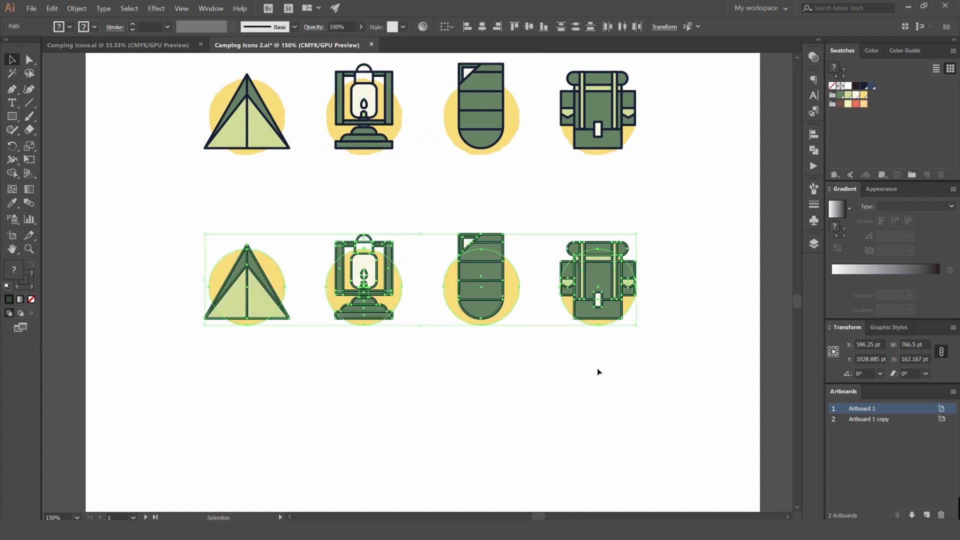
left_click(532, 377)
Display the document's layers and make the Shading layer active.
key("ctrl+=")
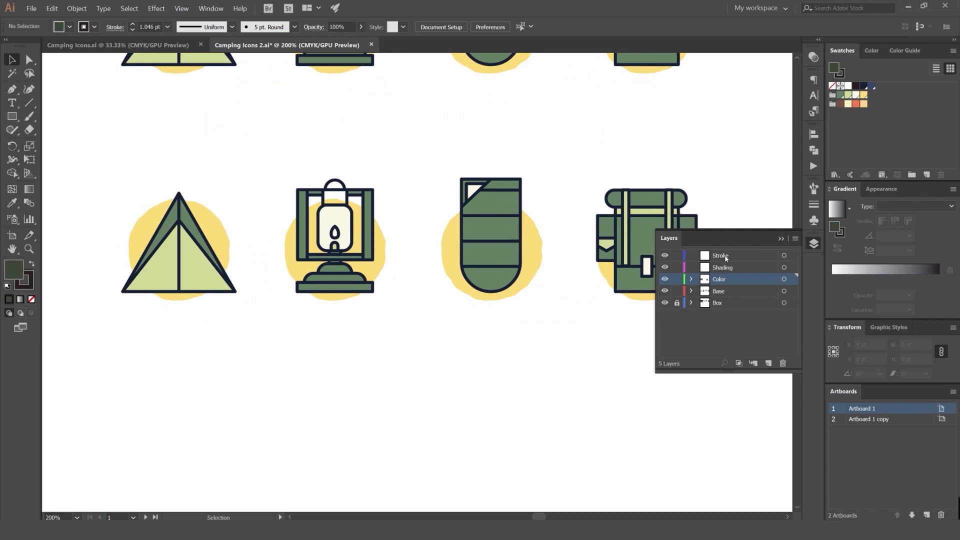
left_click(725, 258)
left_click(728, 269)
Examine the lantern icon up close, checking how its fills and thick outlines overlap at the frame corner.
left_click_drag(691, 191, 625, 149)
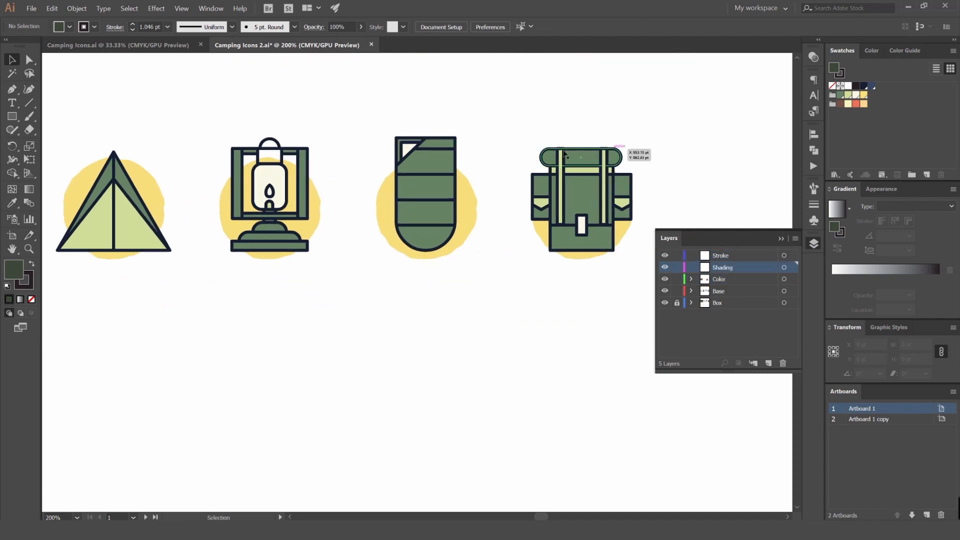
scroll(299, 171, "up", 4)
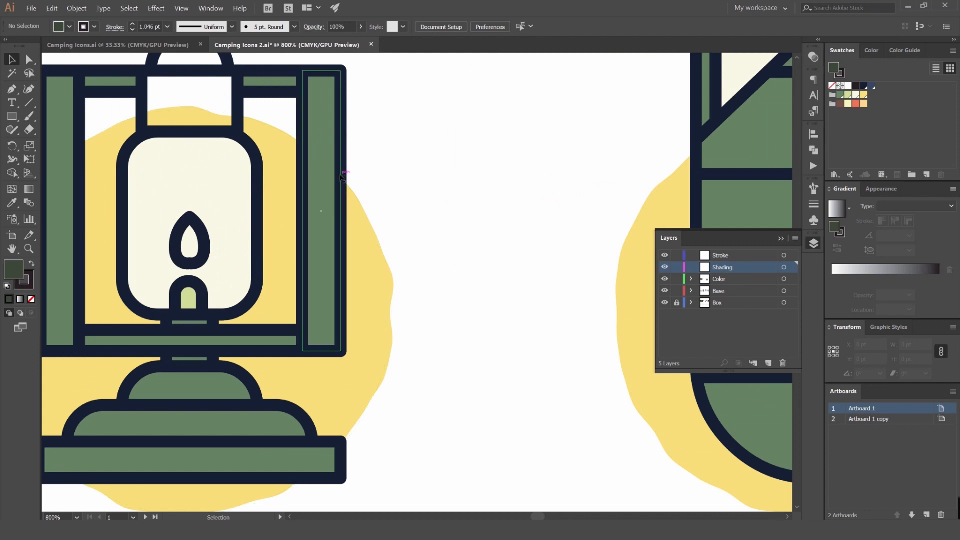
scroll(475, 238, "down", 3)
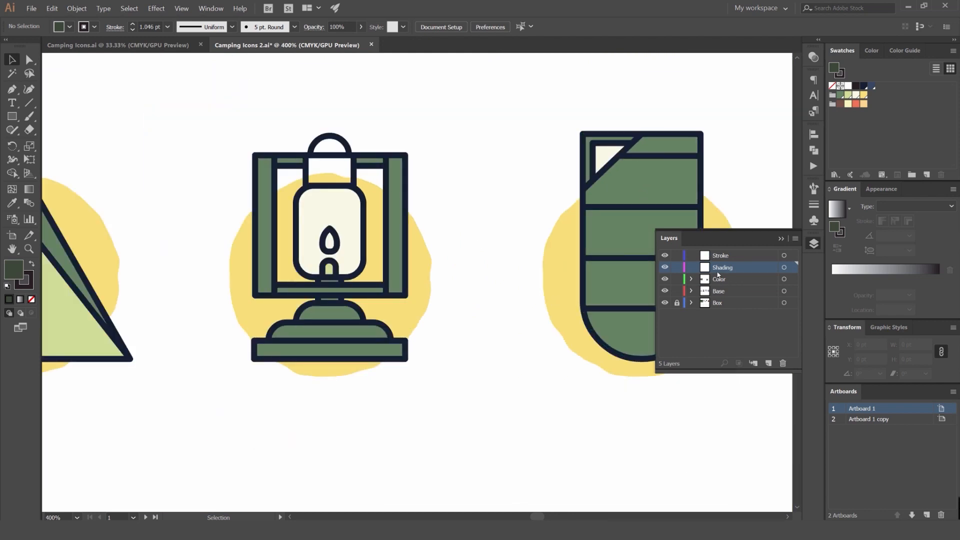
scroll(458, 218, "down", 1)
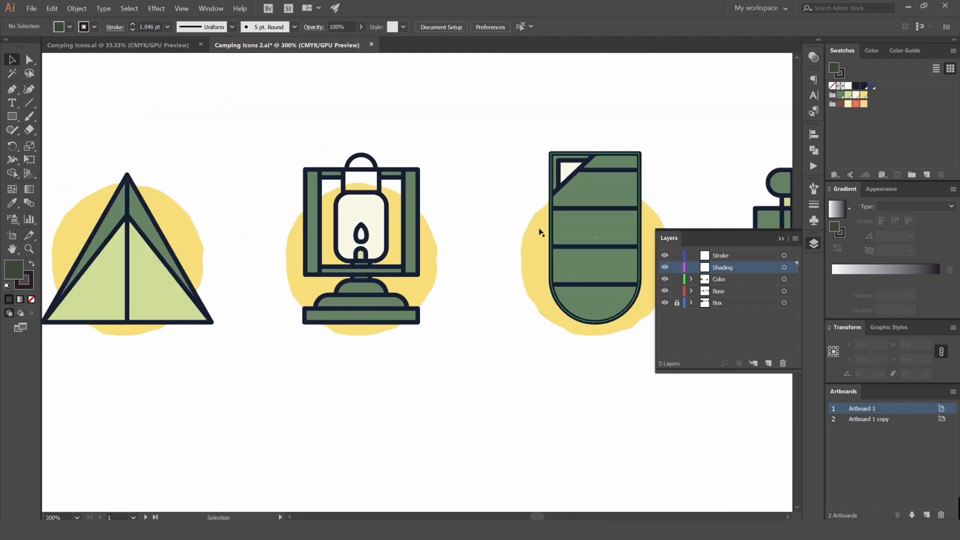
scroll(376, 163, "up", 3)
scroll(376, 163, "up", 1)
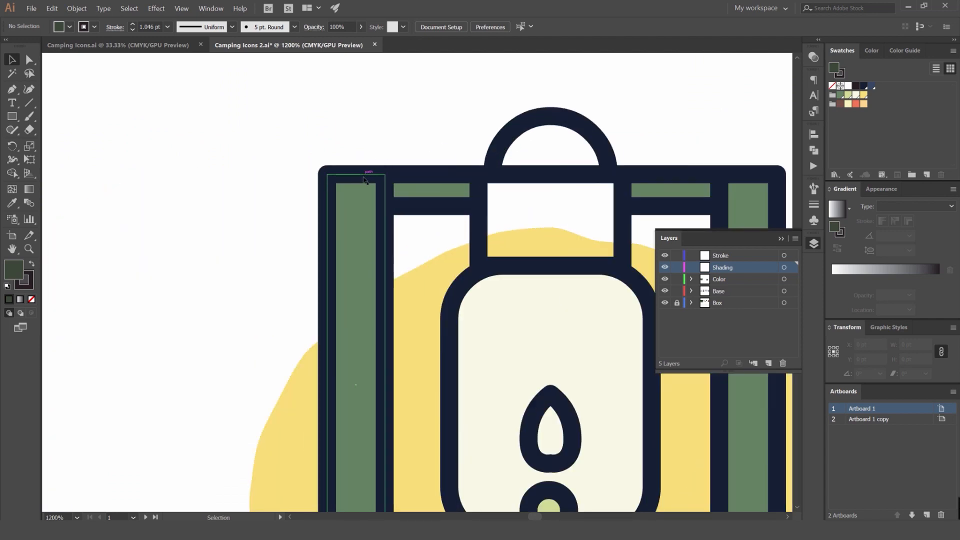
scroll(330, 178, "up", 1)
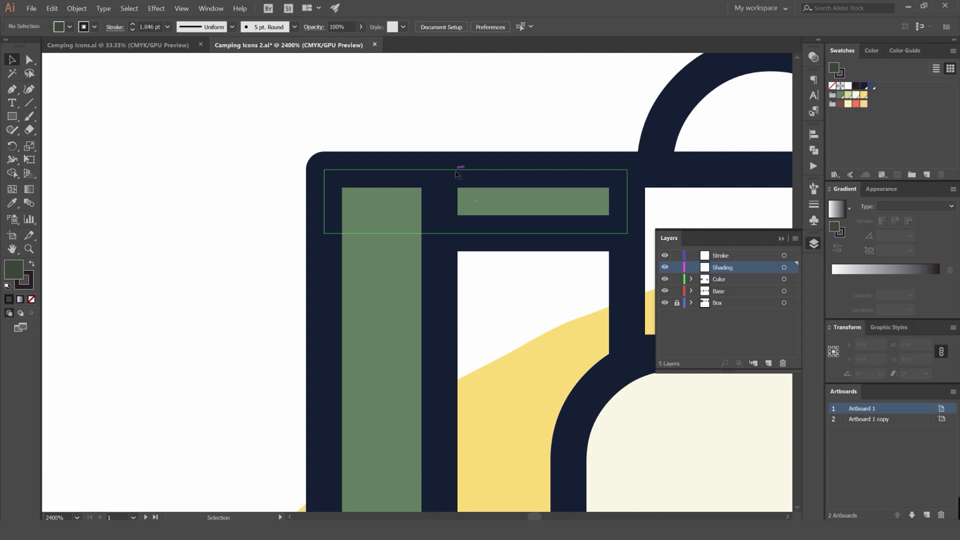
scroll(457, 175, "down", 4)
scroll(450, 201, "up", 3)
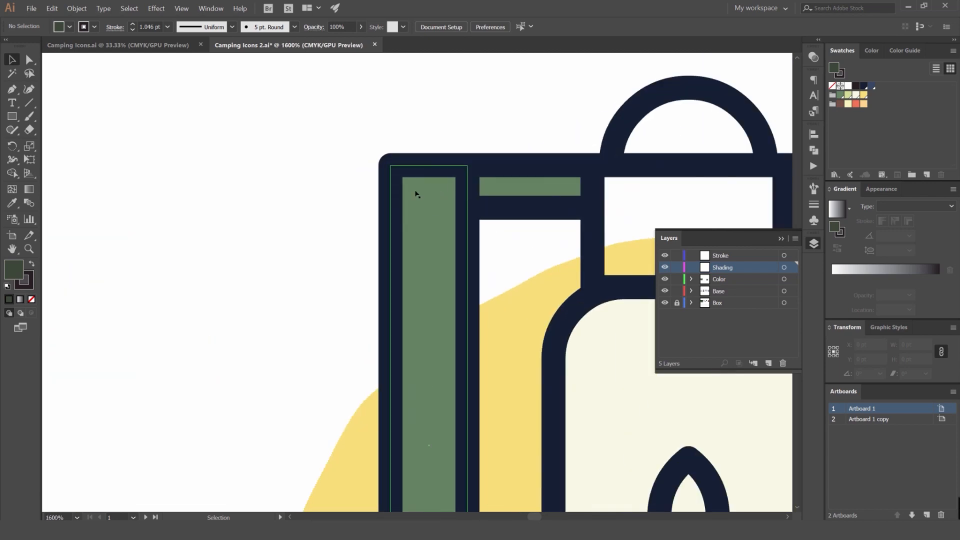
scroll(425, 193, "down", 6)
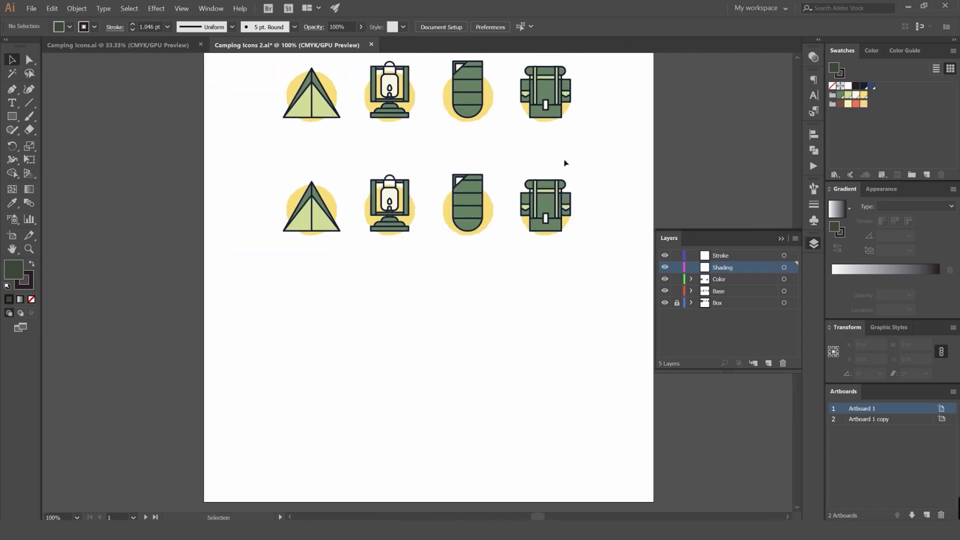
Paste a copy of the lower icon row directly in front of the original, test moving the copy down and undo the move.
scroll(445, 173, "up", 1)
left_click_drag(633, 164, 209, 289)
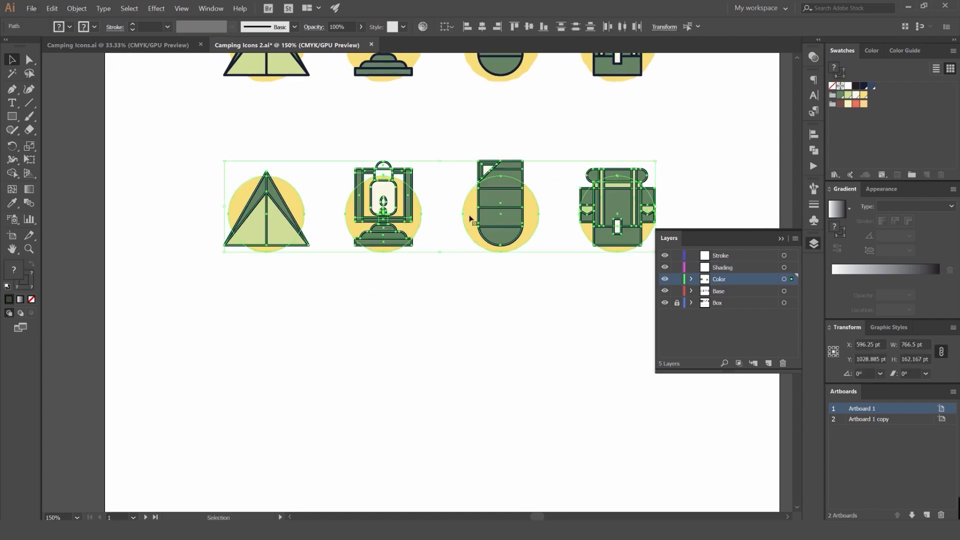
key("a")
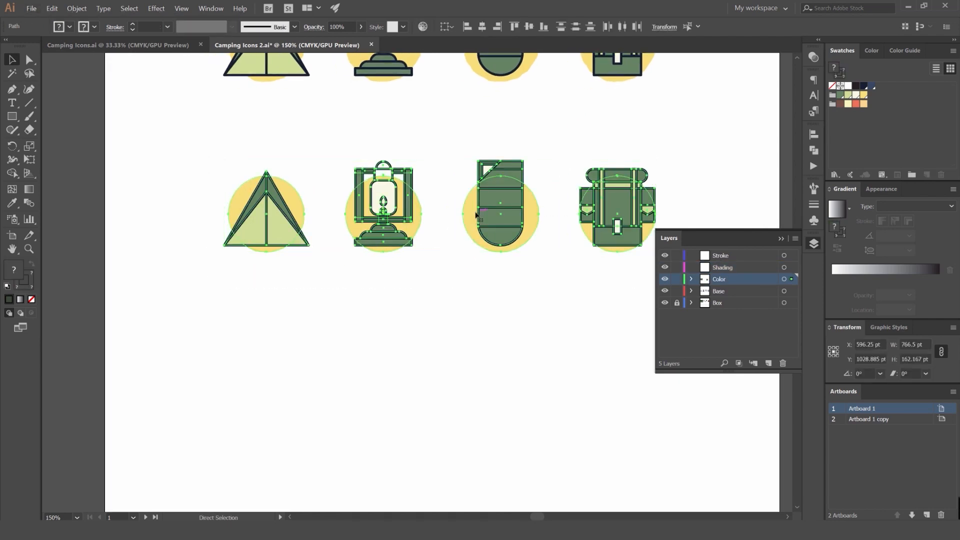
key("v")
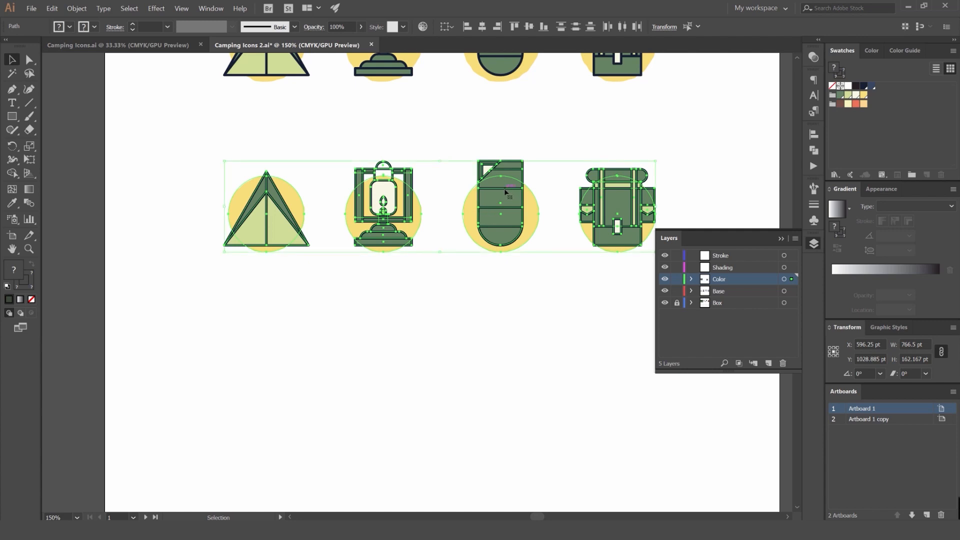
left_click_drag(499, 191, 512, 303)
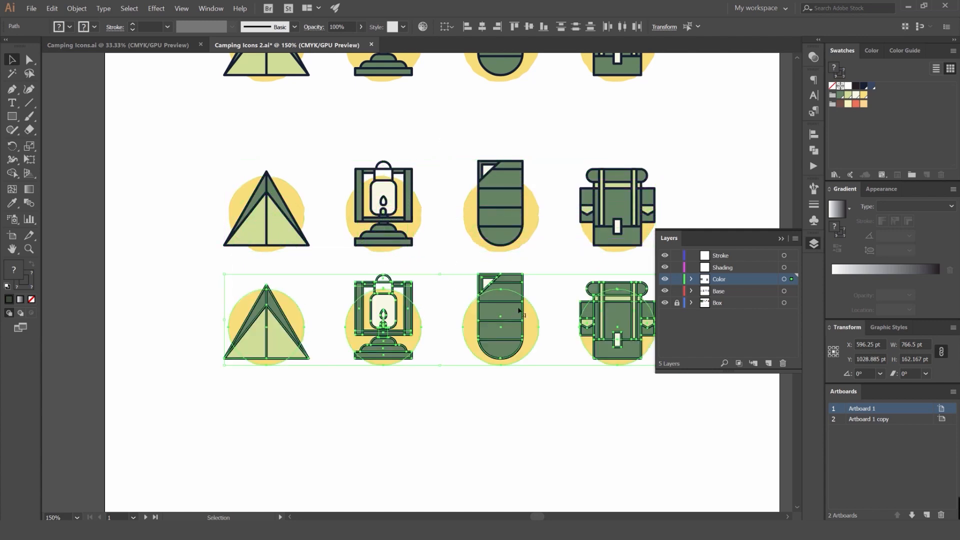
key("ctrl+z")
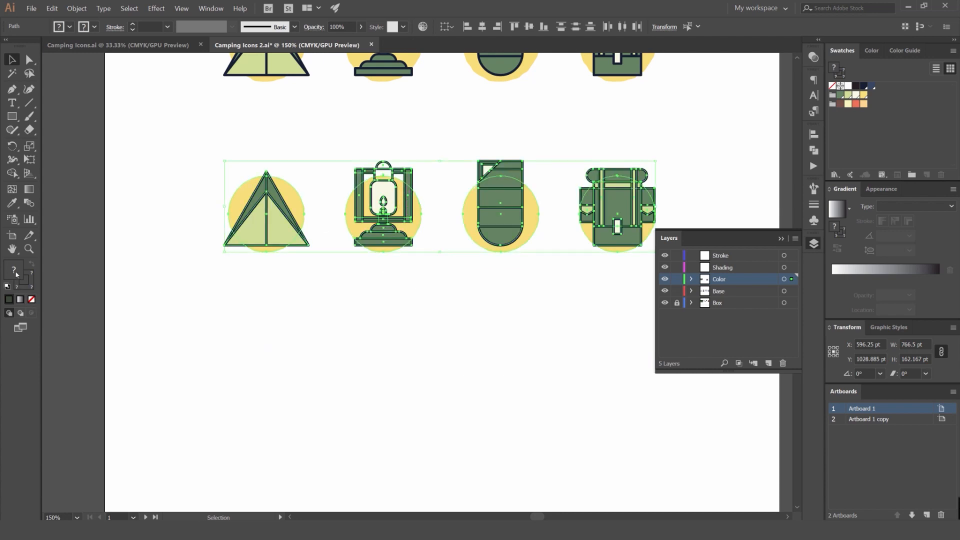
Remove all fills from the front copy of the lower icon row, test moving it aside and undo the move.
left_click(32, 299)
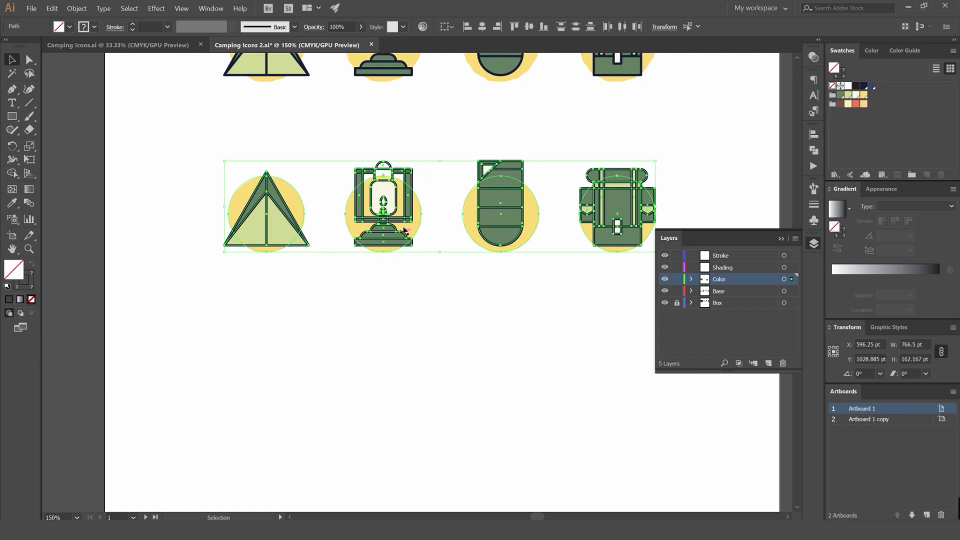
left_click_drag(398, 226, 374, 299)
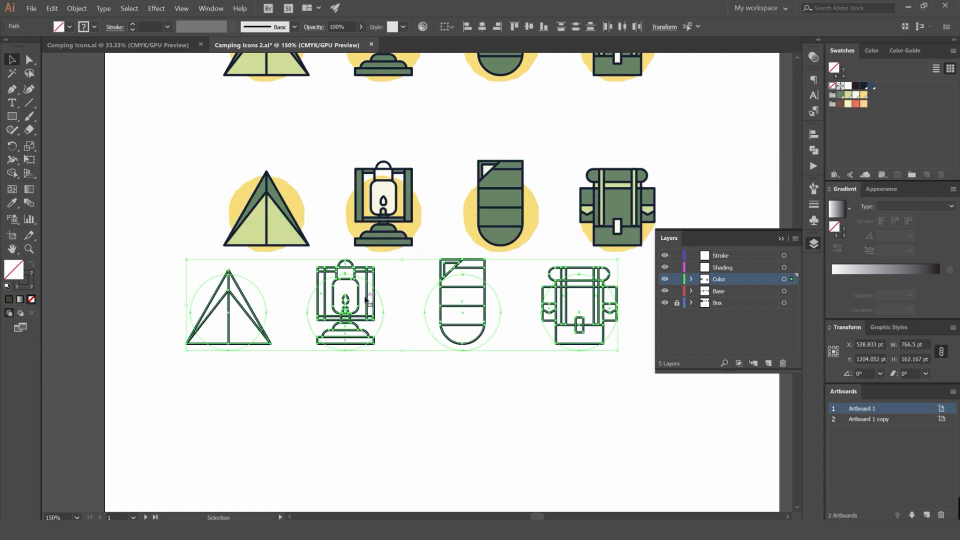
scroll(370, 299, "up", 2)
scroll(450, 295, "down", 1)
key("ctrl+z")
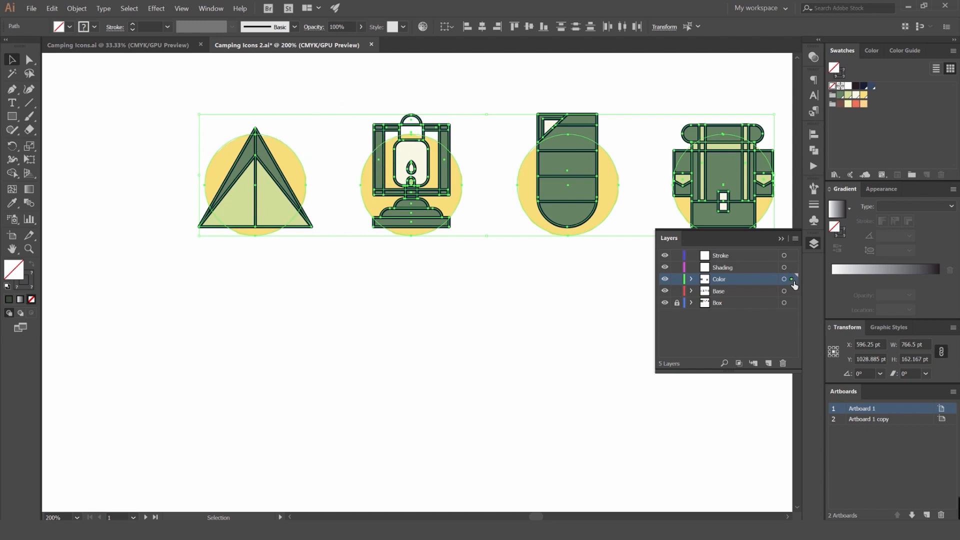
Move the outline-only copy of the icon row to the Stroke layer, test shifting it aside and restore its position.
left_click_drag(793, 281, 793, 259)
left_click_drag(568, 272, 500, 284)
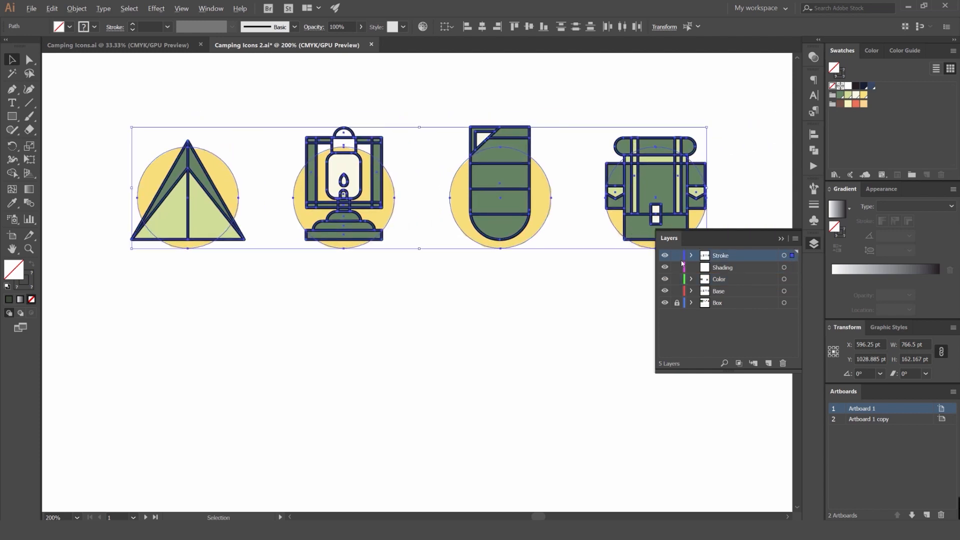
left_click_drag(622, 214, 544, 341)
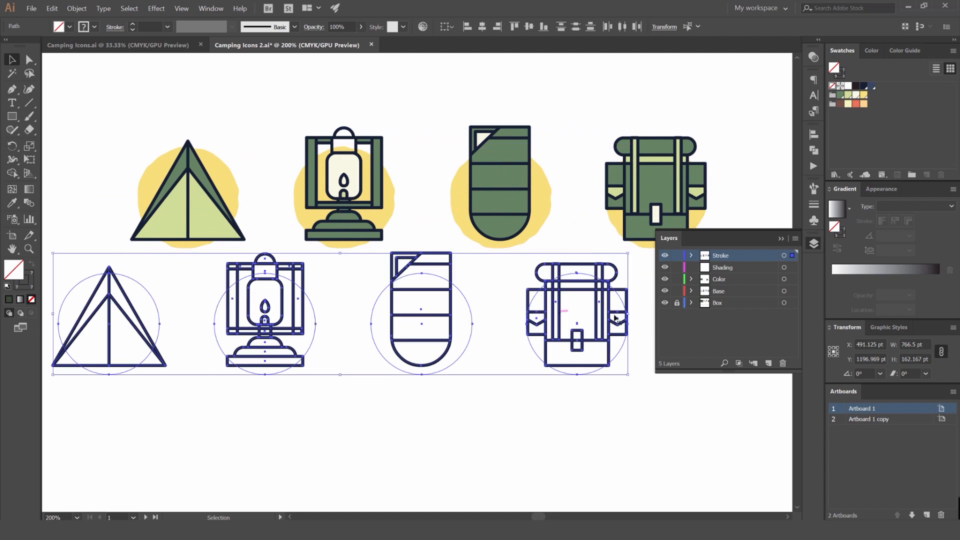
left_click(665, 255)
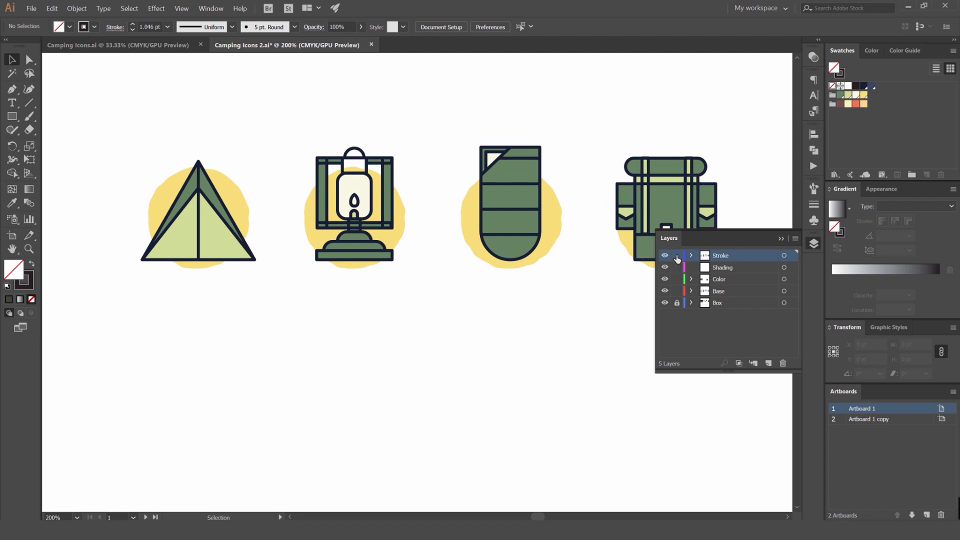
Lock the Stroke layer and make the Color layer active.
left_click(677, 256)
key("ctrl+minus")
left_click(732, 268)
left_click(727, 280)
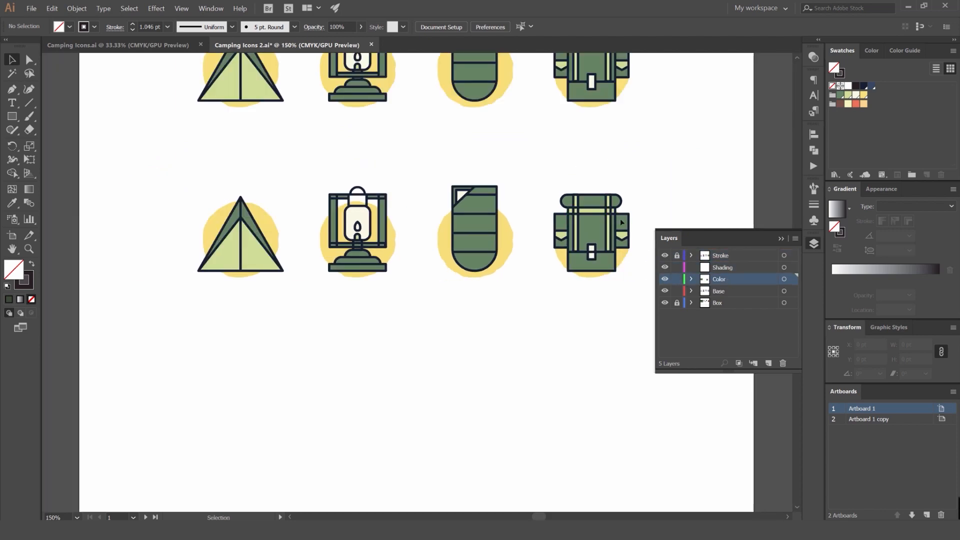
Select all filled icon shapes of the lower row on the Color layer, test moving them down and undo the move.
left_click_drag(618, 166, 261, 351)
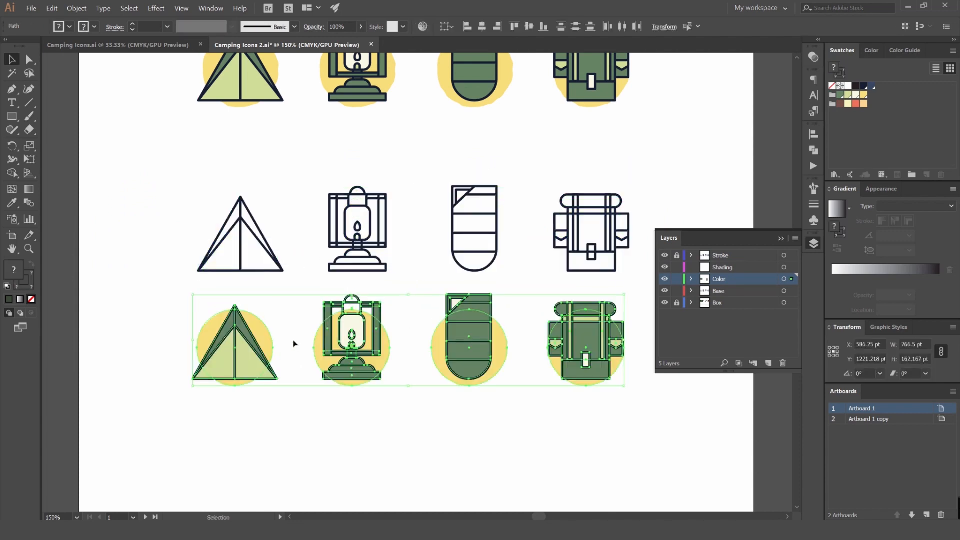
key("ctrl+z")
key("ctrl+plus")
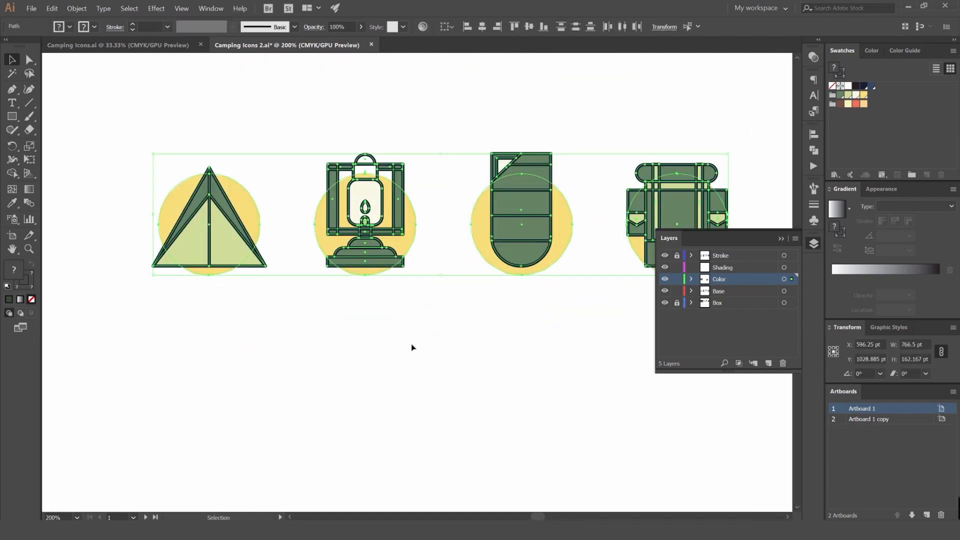
Remove the strokes from the selected Color layer shapes, test moving them down and undo the move.
key("x")
key("slash")
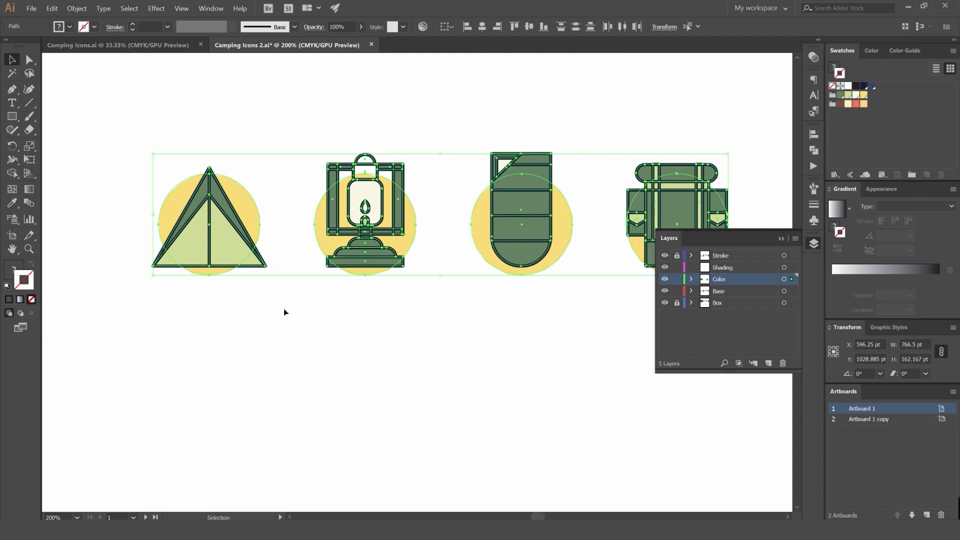
left_click_drag(407, 210, 414, 355)
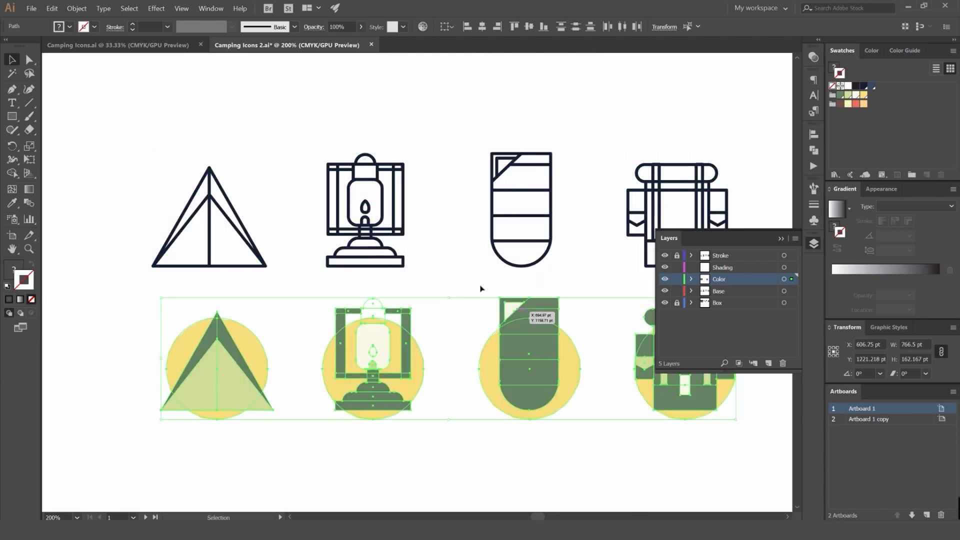
scroll(584, 317, "down", 1)
left_click_drag(529, 319, 433, 262)
left_click_drag(376, 208, 407, 238)
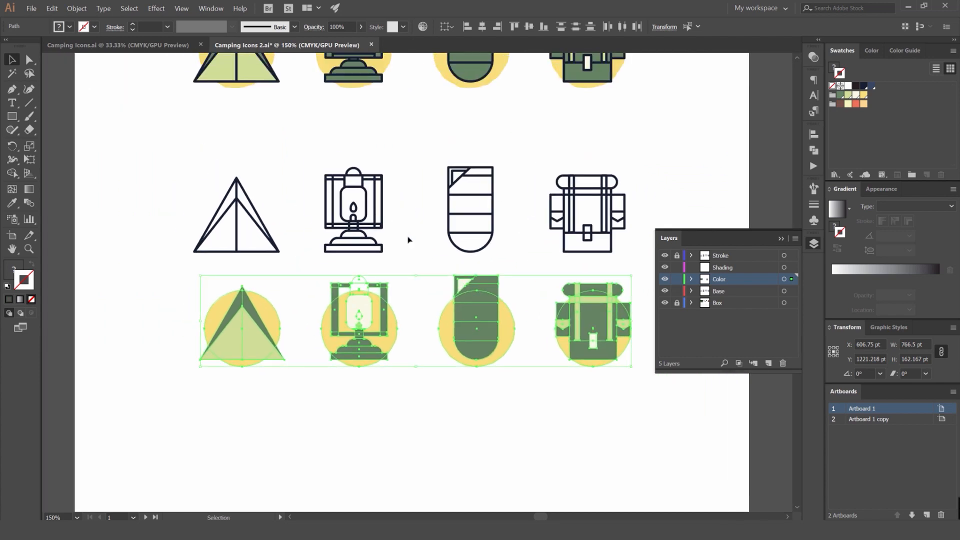
key("ctrl+z")
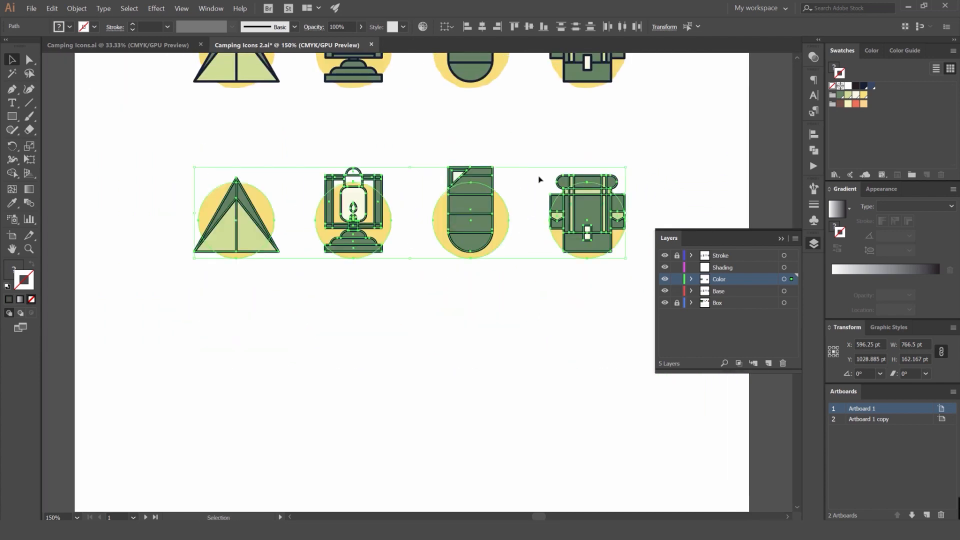
Deselect the icon row's colour shapes and lock the Color layer.
left_click(727, 257)
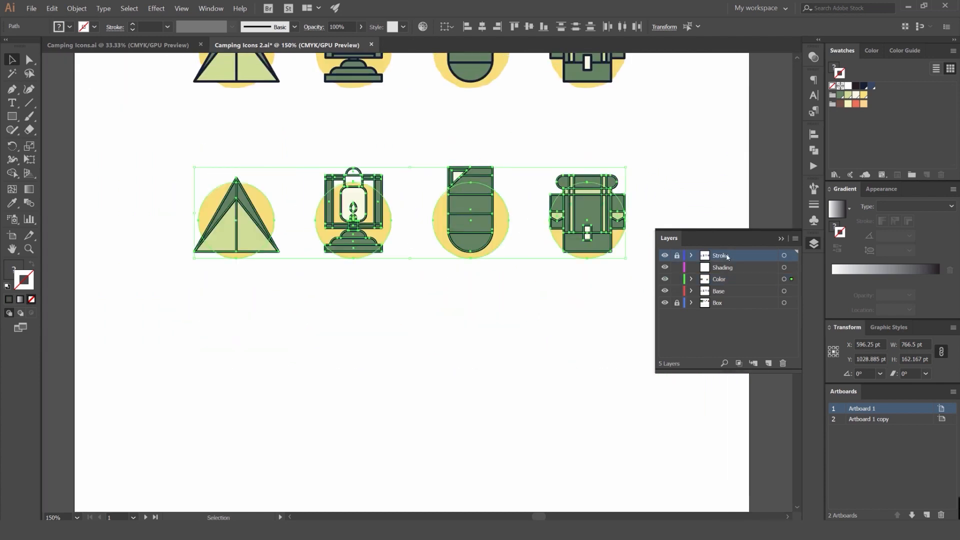
left_click(720, 282)
scroll(372, 199, "up", 1)
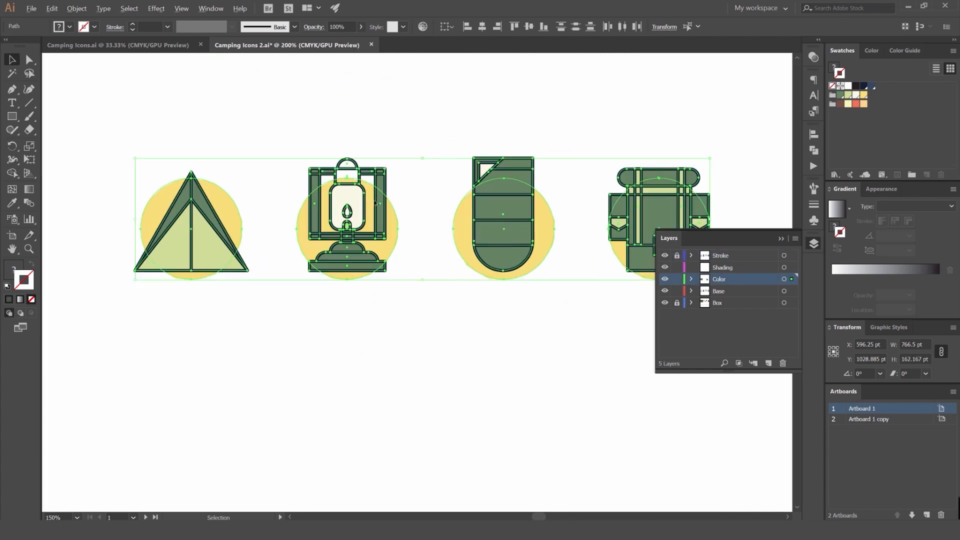
left_click(707, 264)
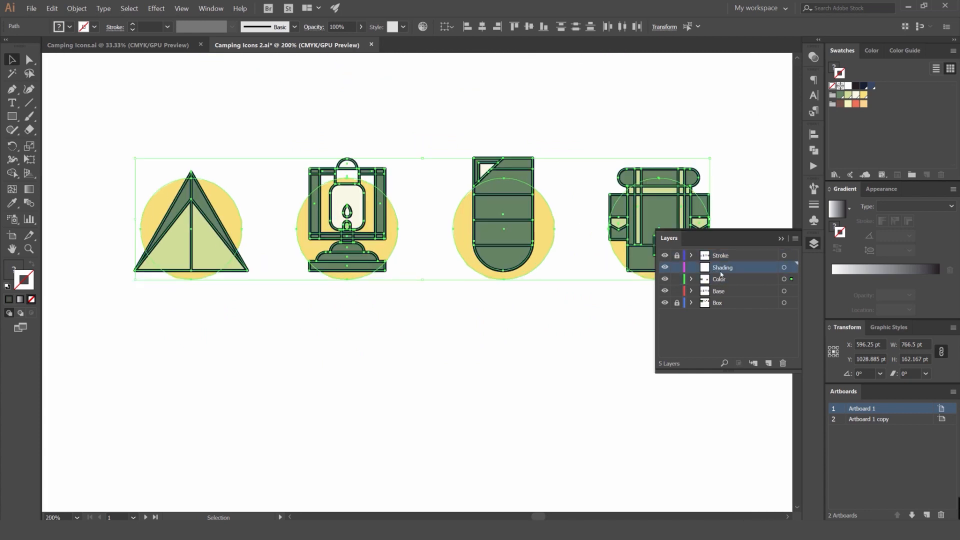
left_click(740, 204)
left_click(677, 280)
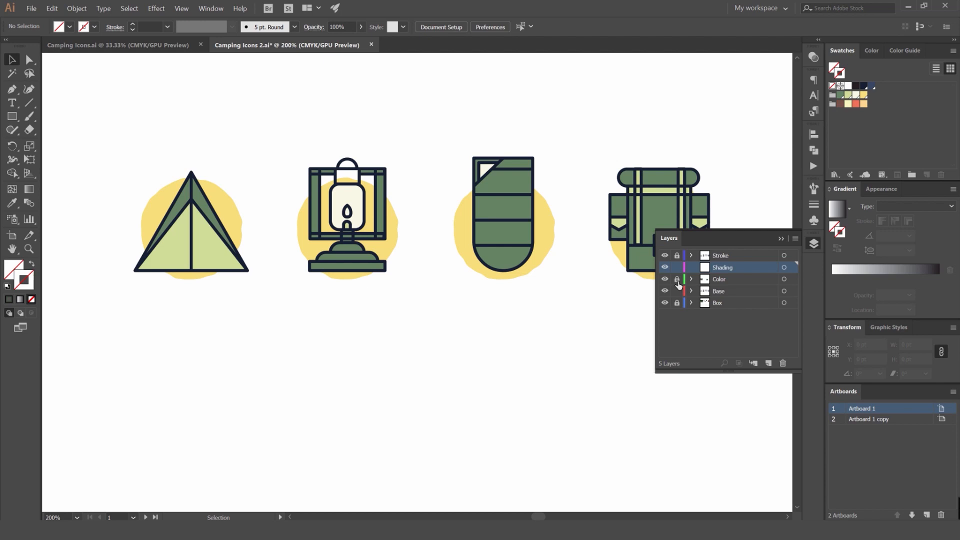
double_click(687, 256)
left_click(581, 296)
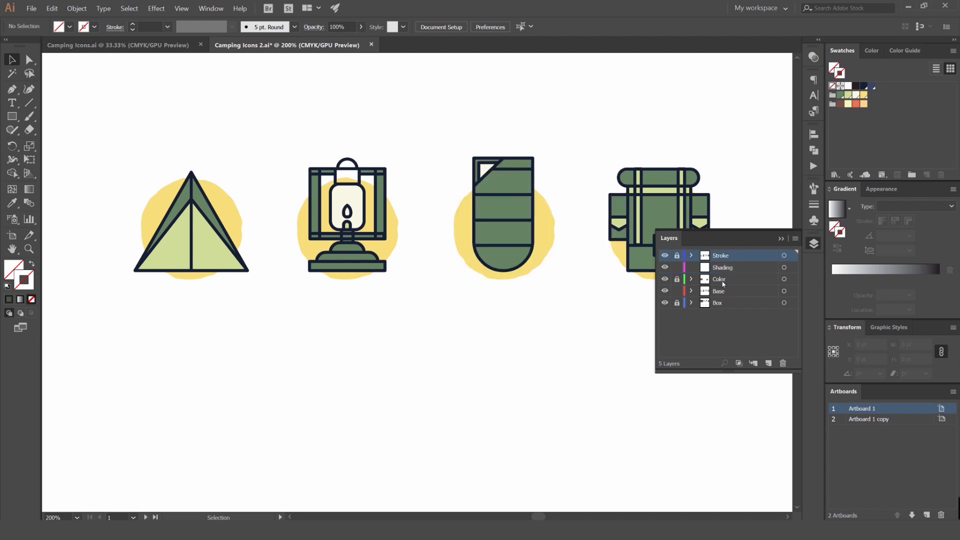
Make the Shading layer active and put the layer list away.
left_click_drag(331, 145, 392, 144)
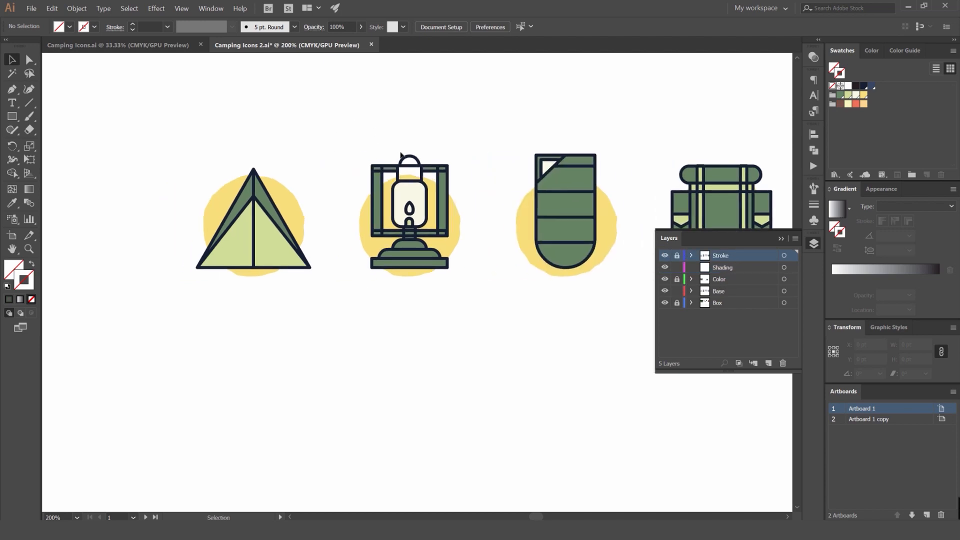
scroll(375, 173, "up", 4)
scroll(375, 183, "down", 3)
left_click_drag(311, 191, 397, 174)
left_click_drag(538, 230, 634, 209)
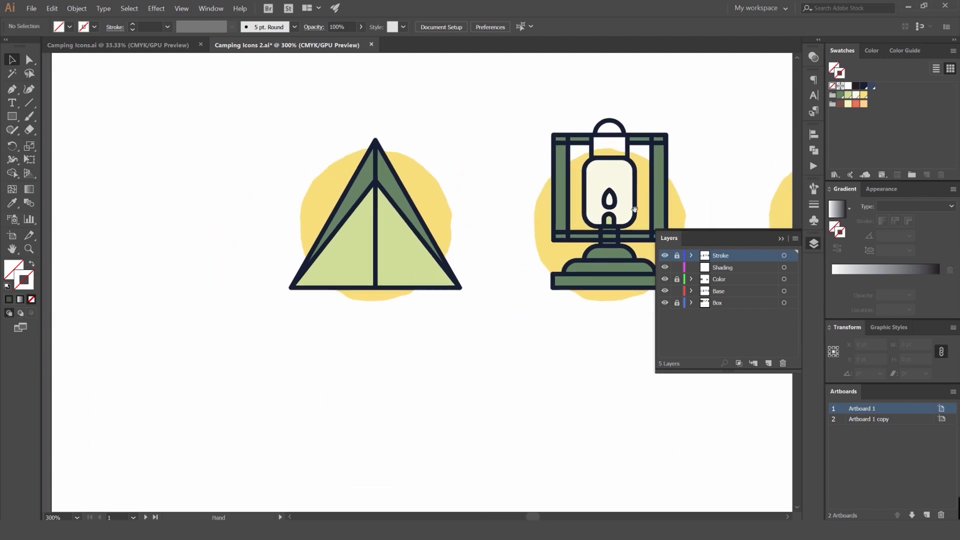
left_click(725, 269)
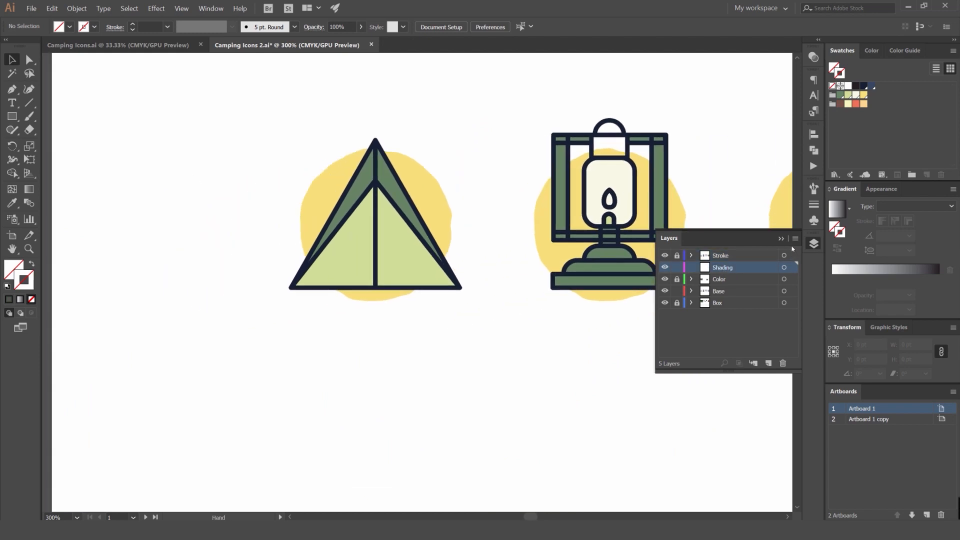
left_click(813, 244)
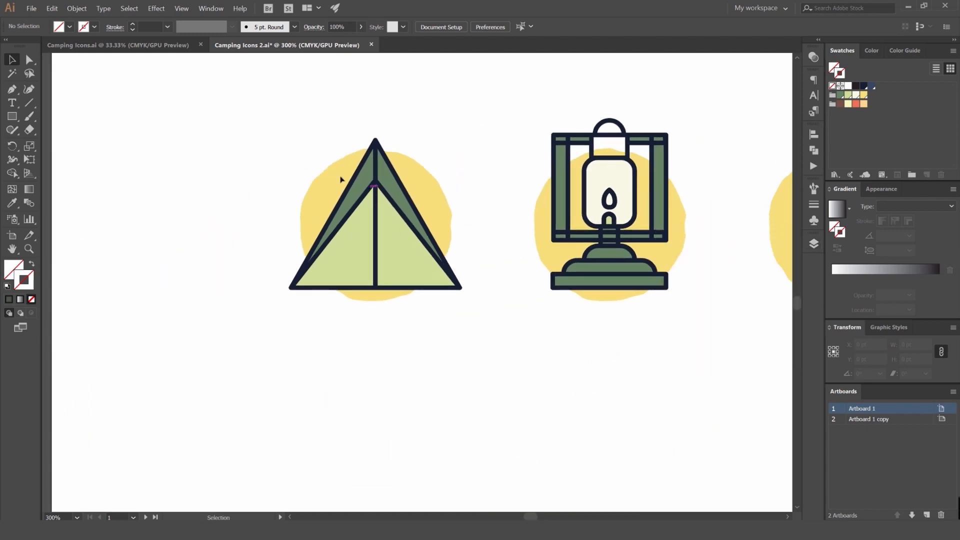
Draw a closed four-point diagonal band with the Pen tool along the sloping edge of the tent's left front flap.
scroll(328, 164, "up", 1)
left_click_drag(414, 218, 489, 205)
scroll(489, 205, "up", 1)
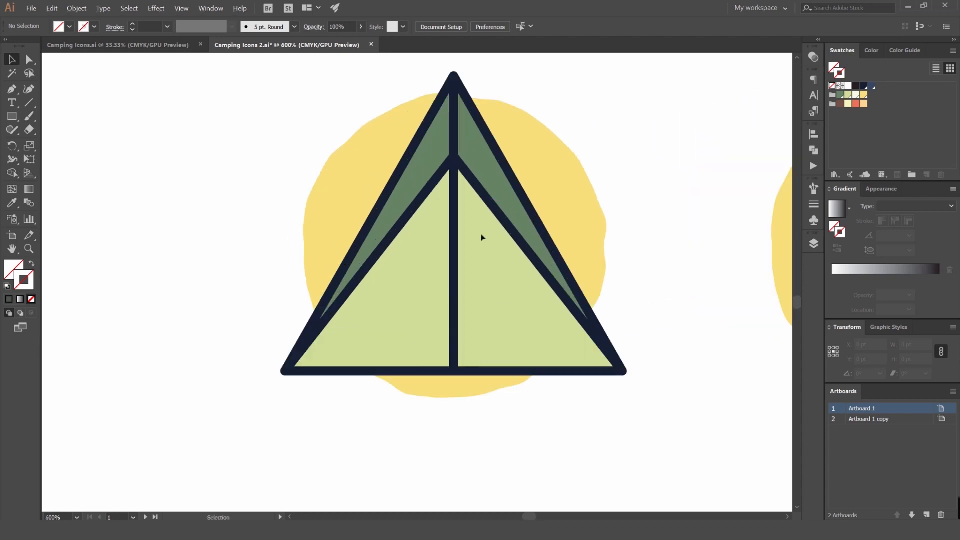
key("p")
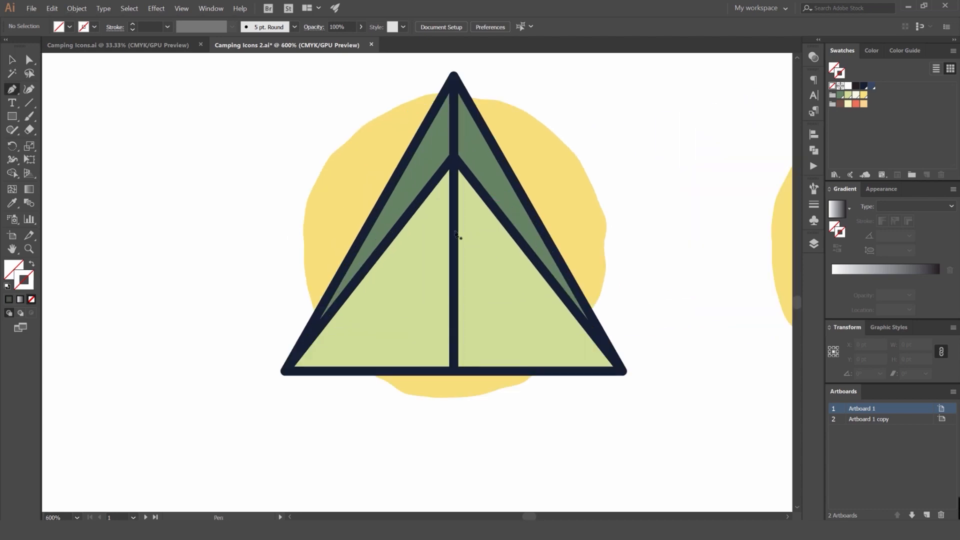
left_click(10, 95)
key("a")
left_click(456, 213)
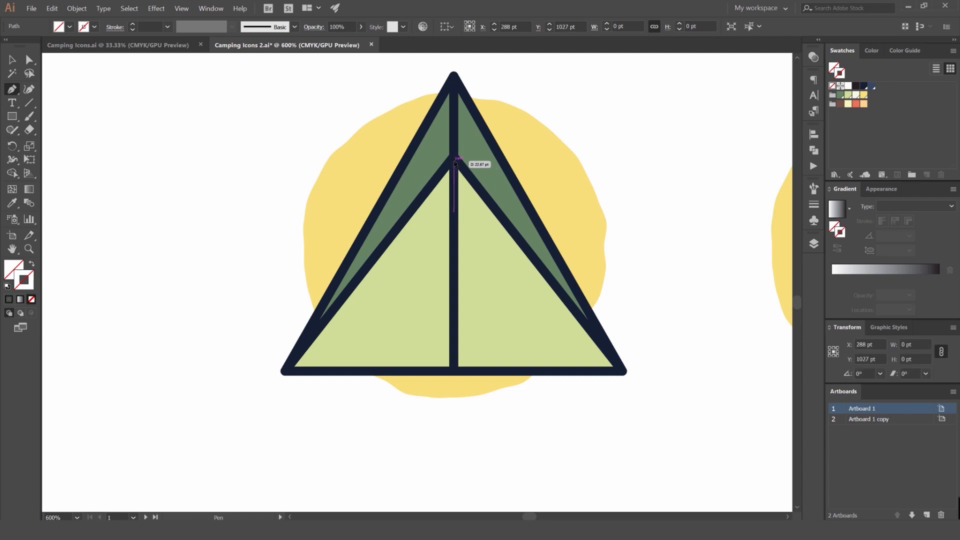
left_click(455, 162)
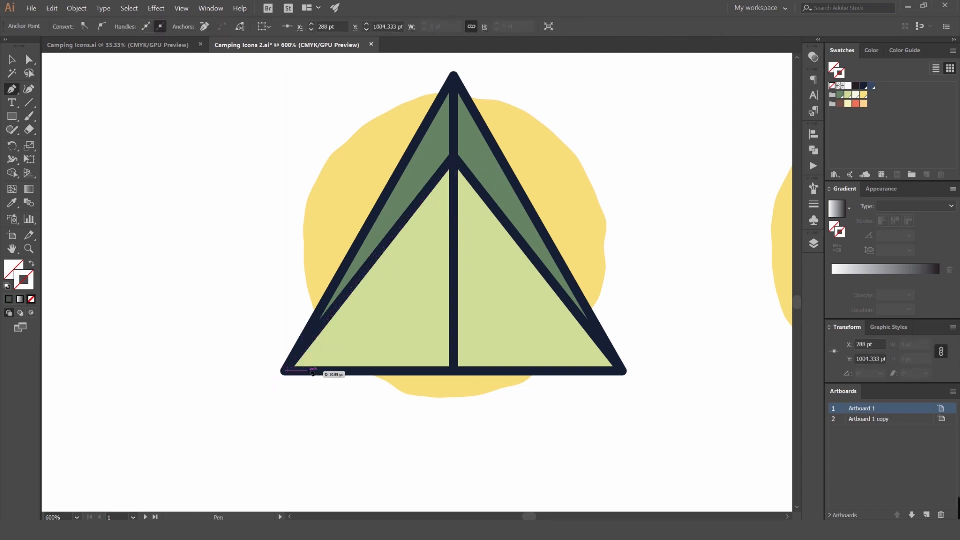
left_click(312, 372)
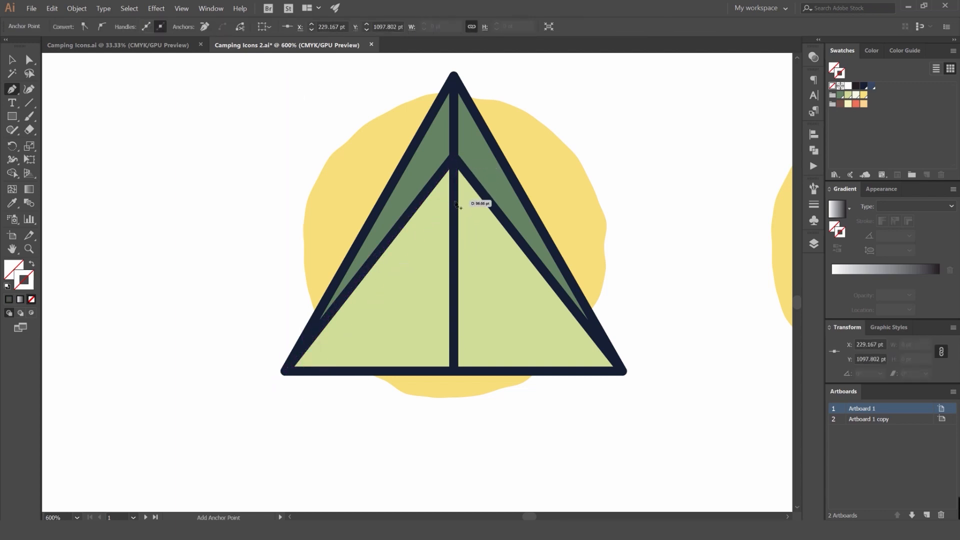
scroll(456, 205, "up", 2)
key("v")
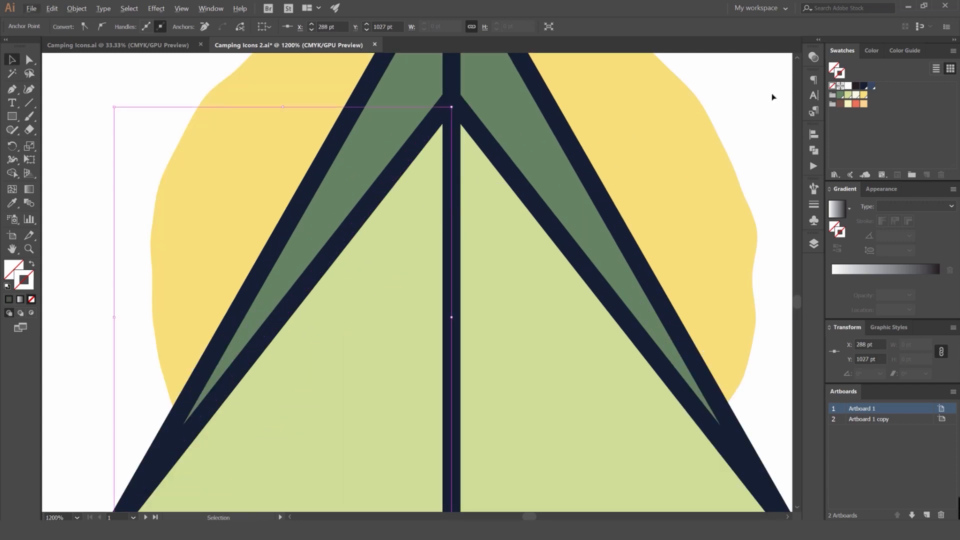
Fill the diagonal band with the light green sampled from the tent's front flap and set its blending mode to Multiply.
scroll(472, 192, "down", 1)
left_click_drag(408, 216, 443, 192)
scroll(467, 188, "up", 1)
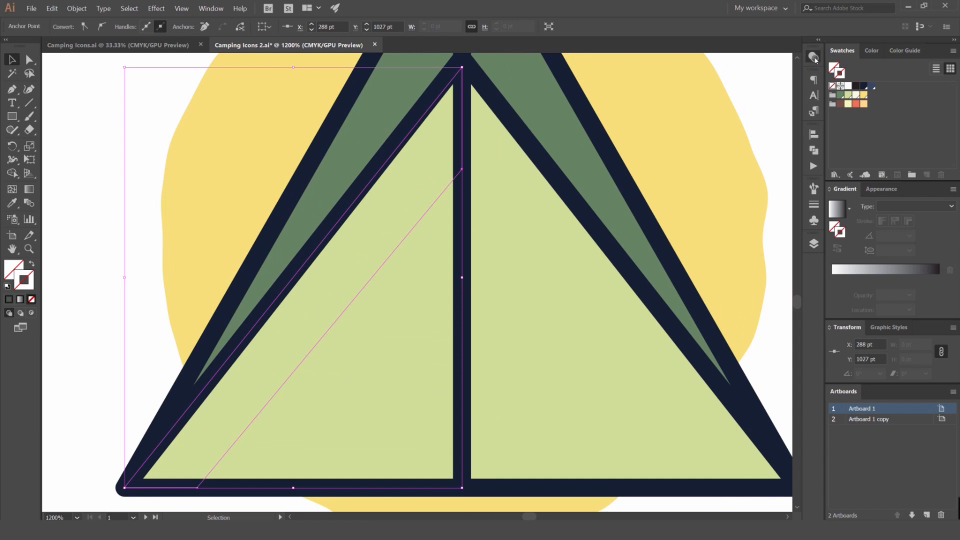
left_click(813, 58)
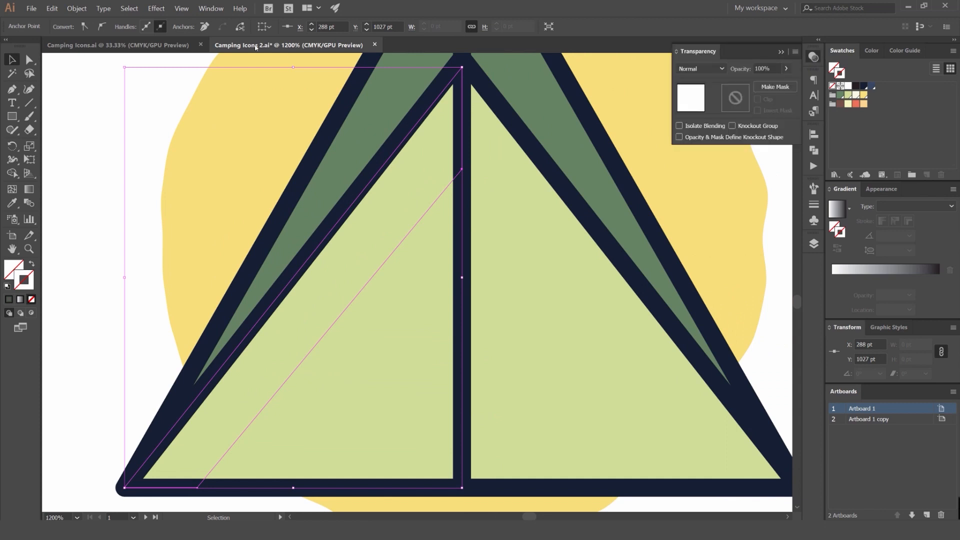
left_click(211, 8)
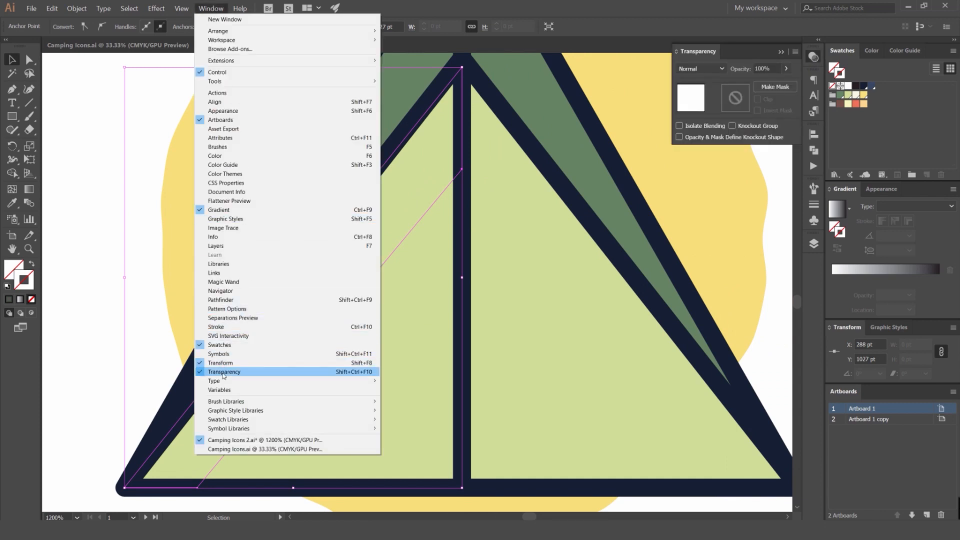
left_click(243, 372)
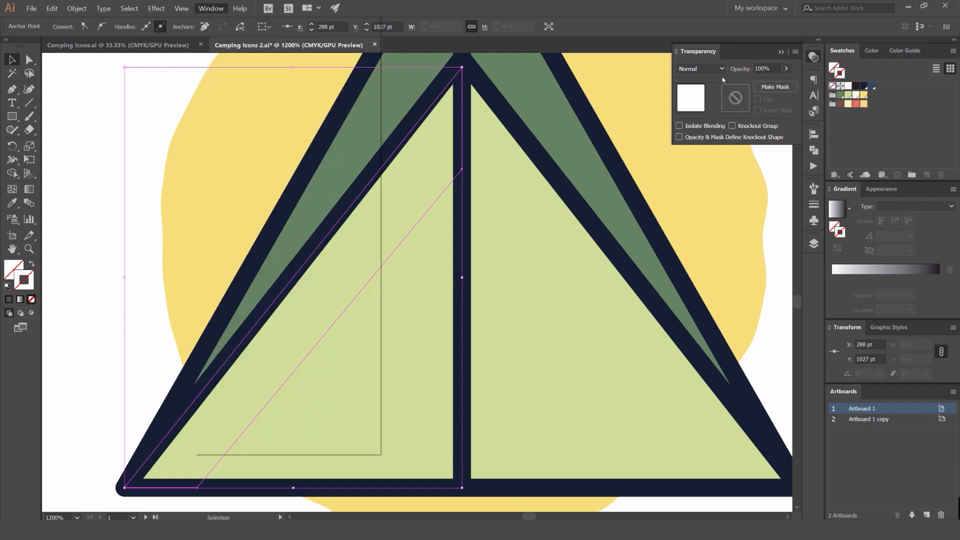
key("x")
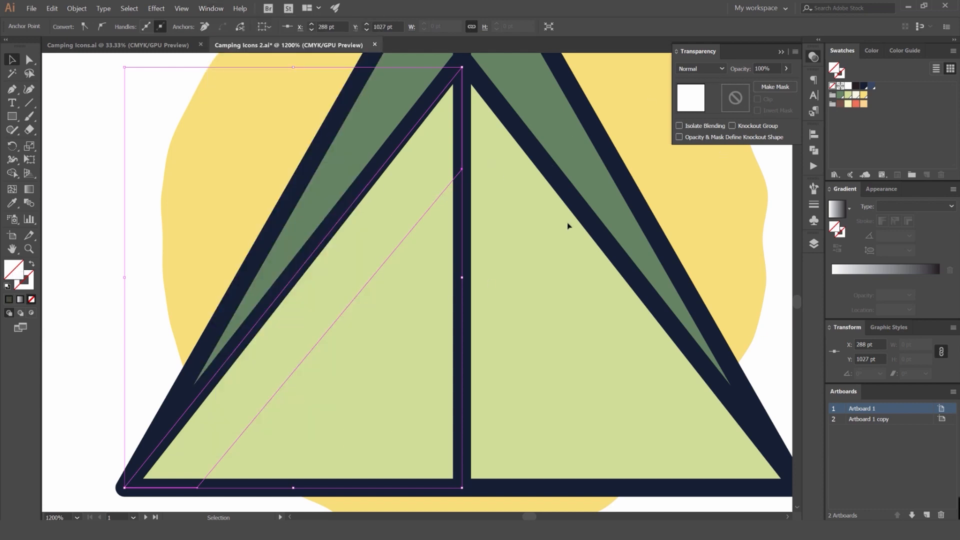
key("i")
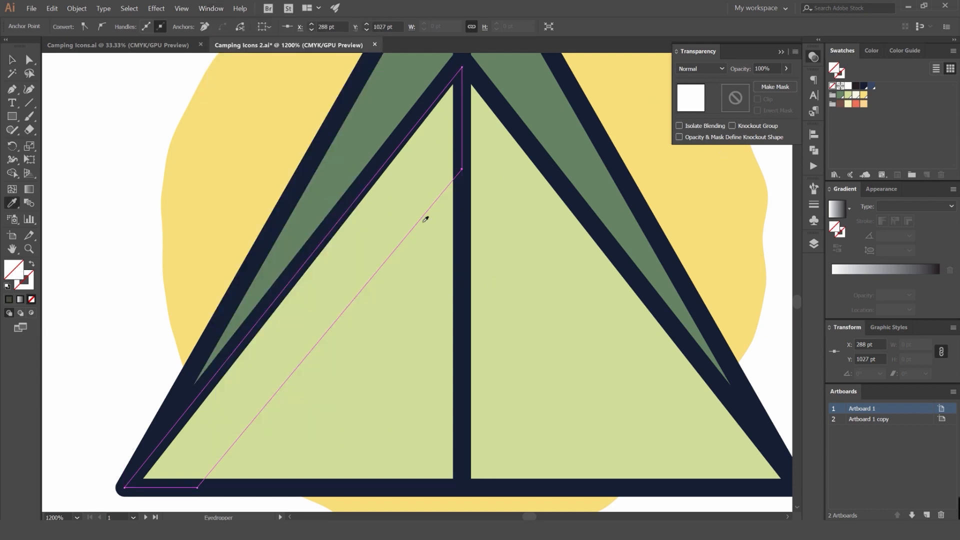
left_click(524, 260)
left_click(698, 69)
key("Down")
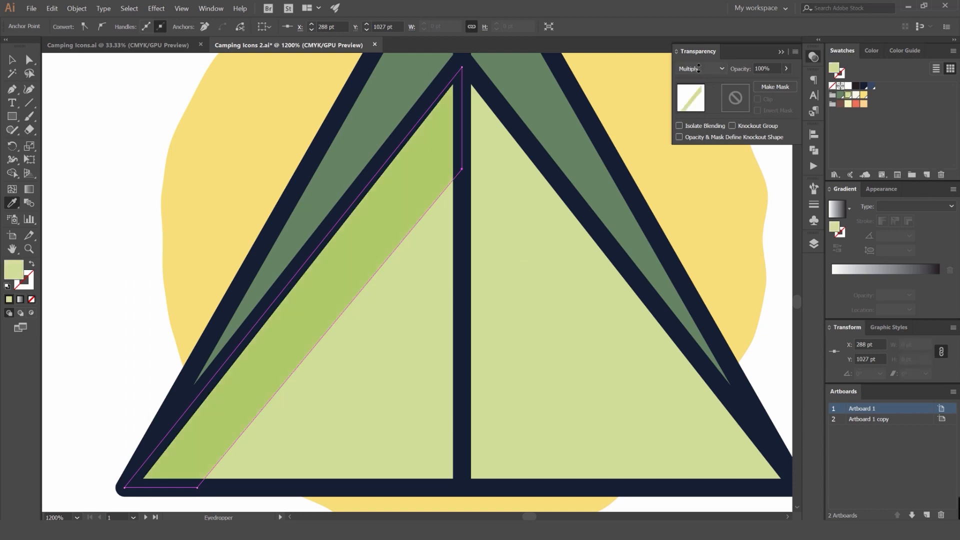
Try the tent's dark green in Multiply mode on the shading band and undo both changes.
left_click(526, 89)
scroll(527, 89, "down", 2)
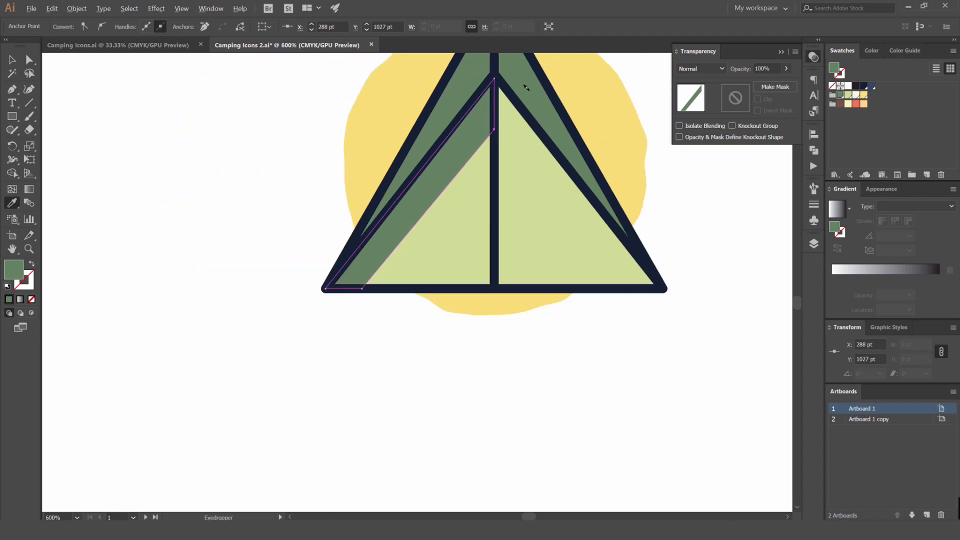
left_click(709, 70)
left_click(679, 91)
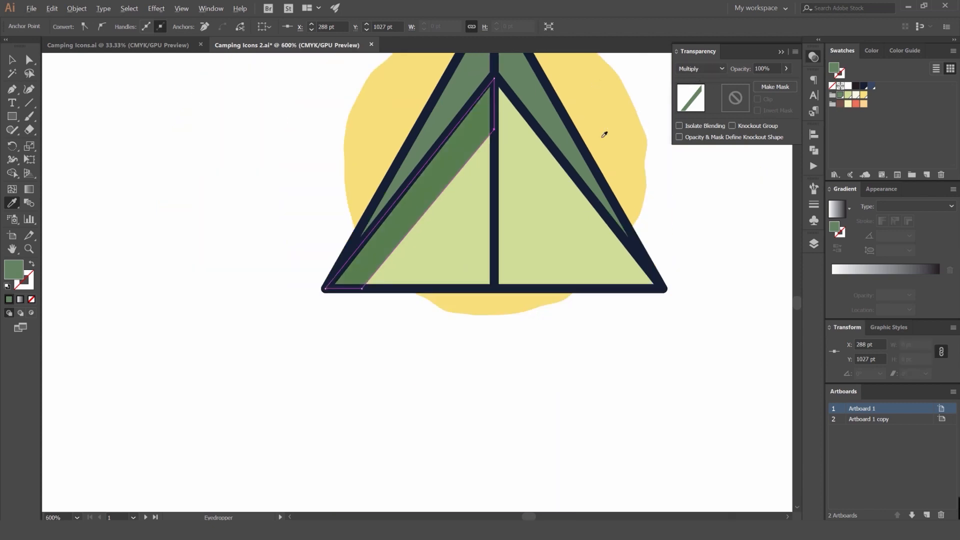
key("ctrl+z")
key("ctrl+z")
left_click_drag(580, 126, 553, 166)
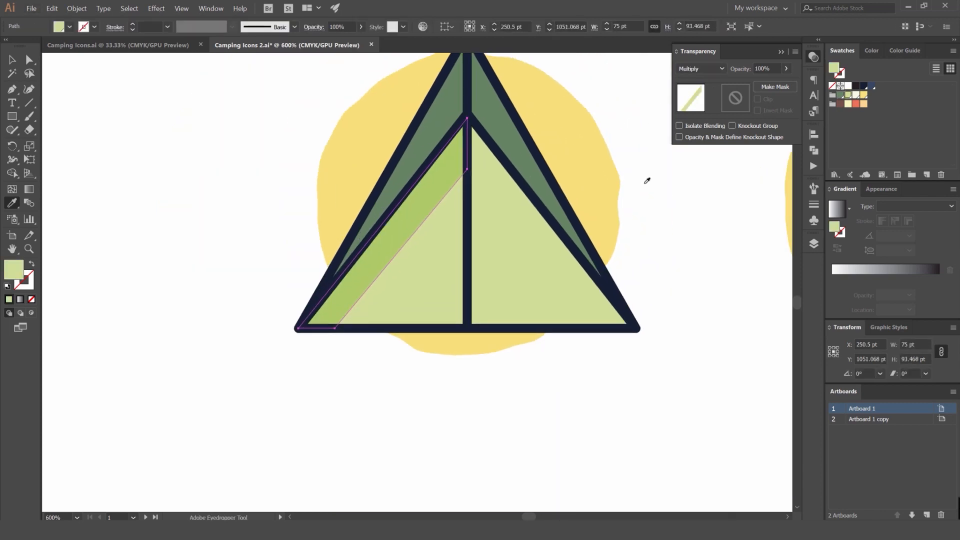
Duplicate the shading band, flip the copy horizontally and fit it along the sloping edge of the tent's right front flap.
key("v")
left_click(648, 183)
scroll(653, 196, "down", 4)
left_click_drag(655, 196, 560, 225)
scroll(505, 217, "up", 4)
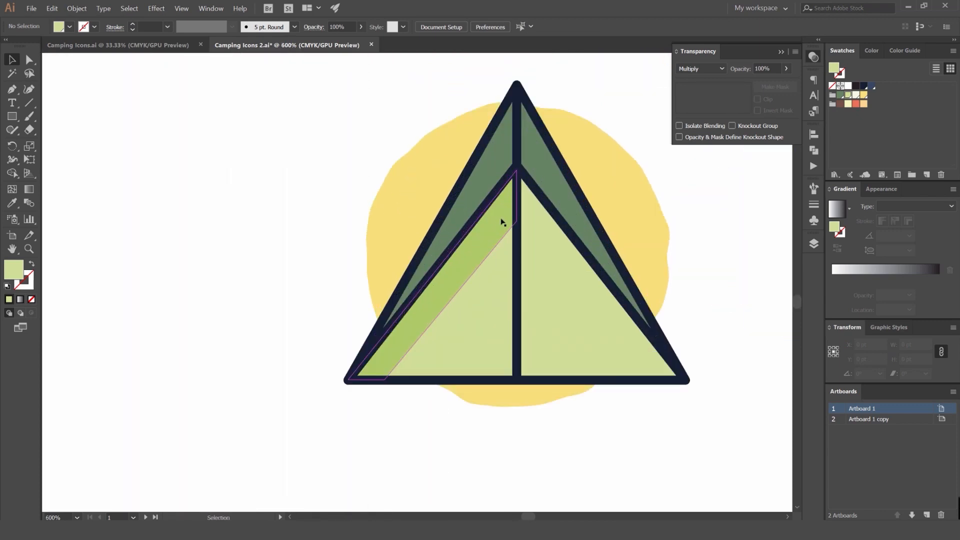
scroll(380, 240, "up", 3)
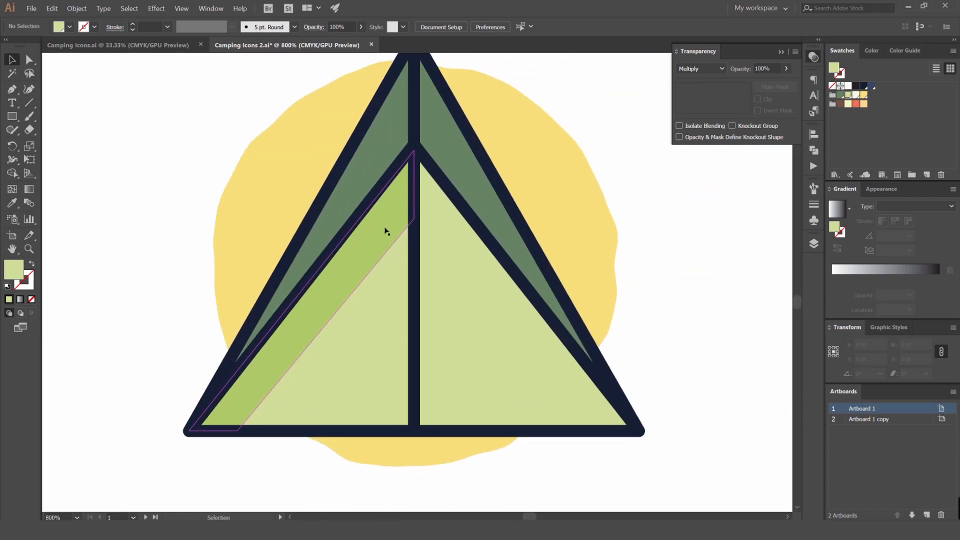
left_click_drag(376, 239, 490, 241)
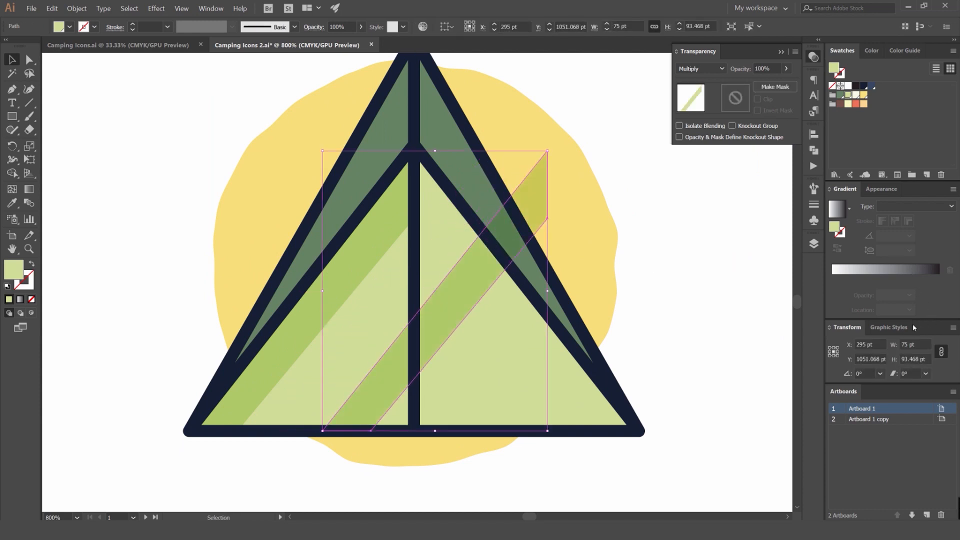
left_click(952, 328)
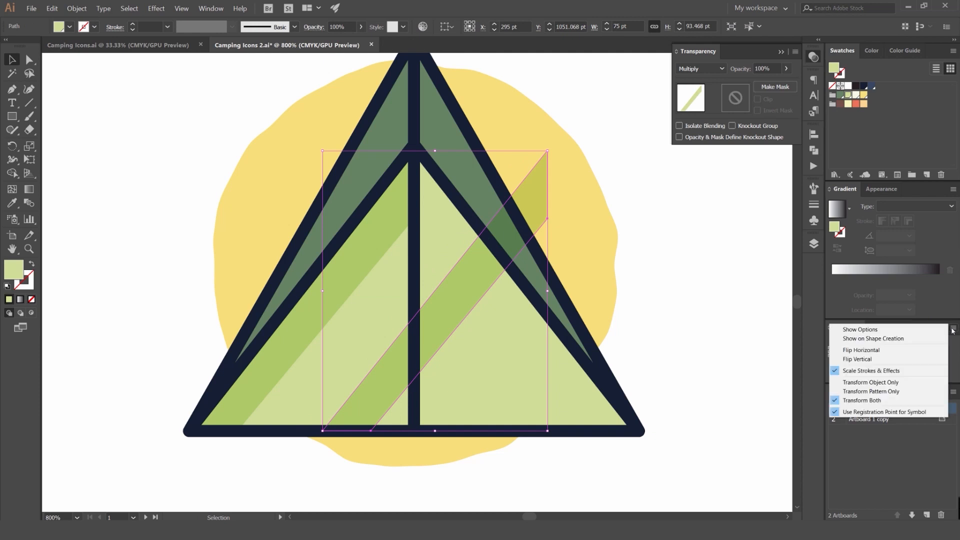
left_click(883, 352)
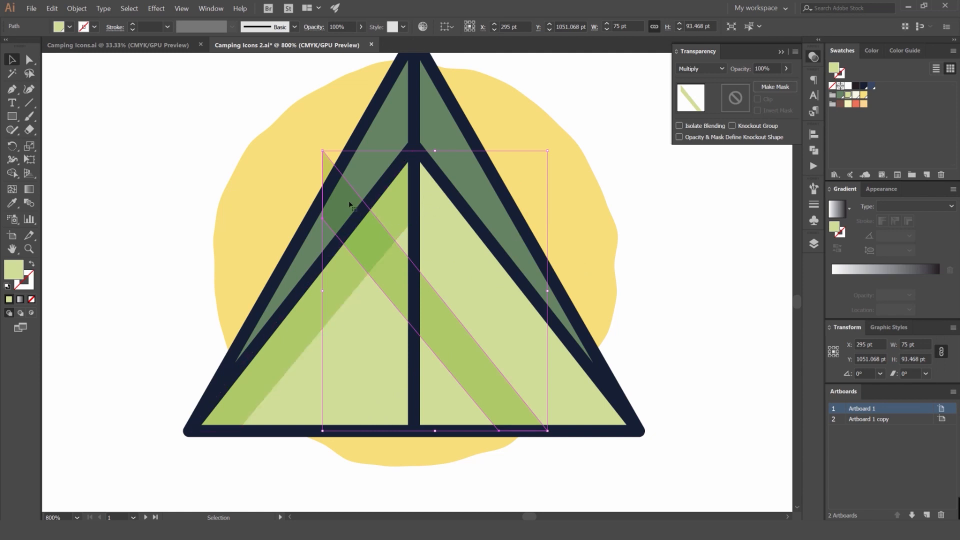
left_click_drag(350, 200, 439, 208)
left_click(532, 223)
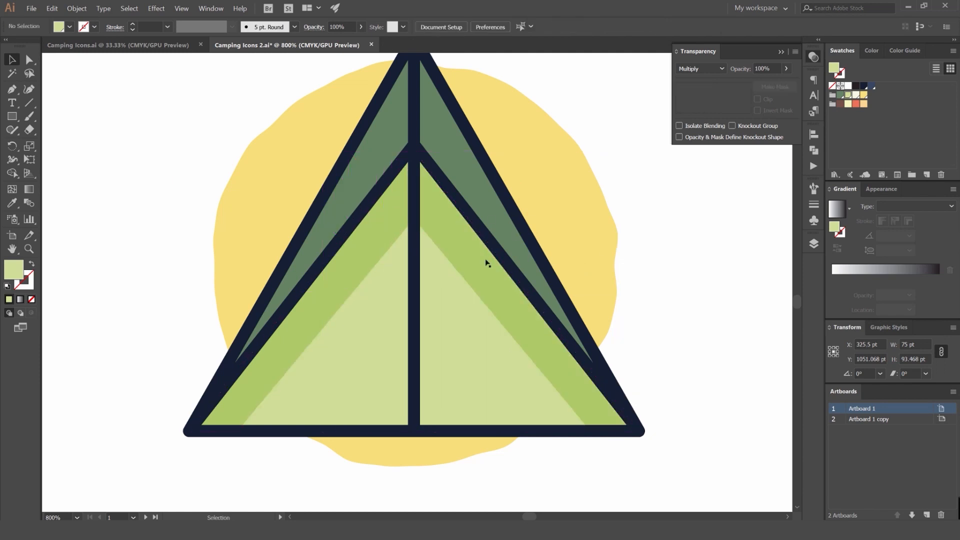
Examine the light green shading bands on both front flaps of the tent, close up and at icon size.
scroll(415, 223, "up", 3)
left_click(345, 223)
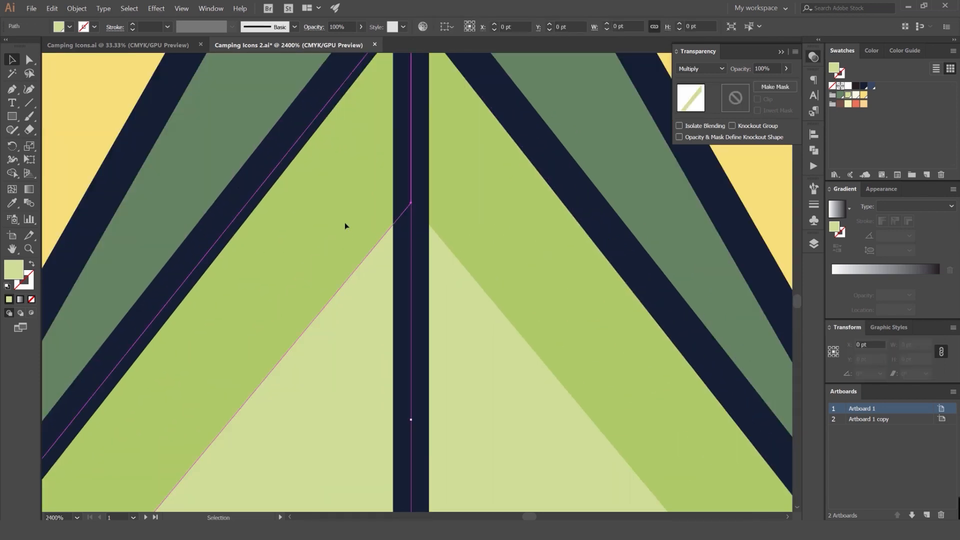
left_click(472, 213)
scroll(477, 226, "down", 3)
scroll(477, 226, "down", 2)
left_click(587, 239)
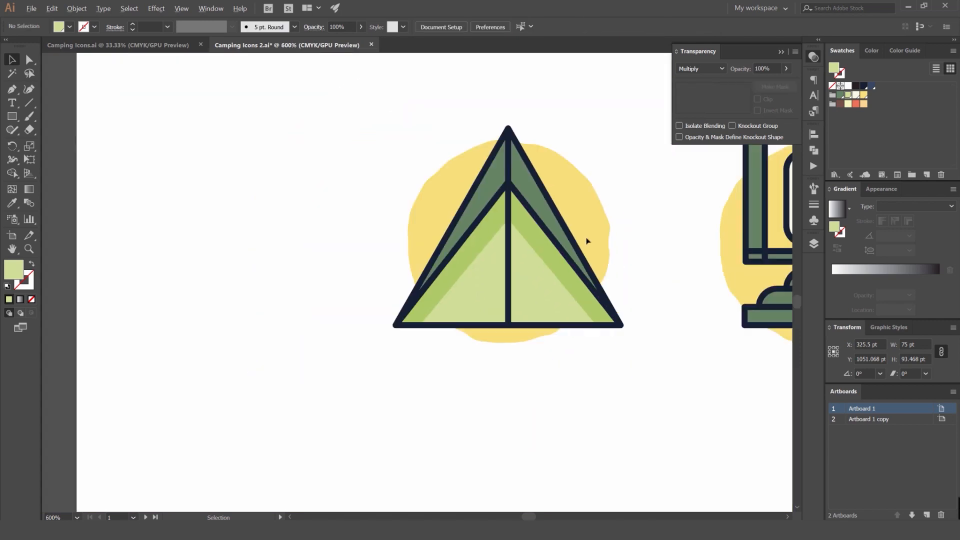
scroll(589, 238, "down", 2)
scroll(554, 234, "up", 4)
Draw a closed four-point shading shape with the Pen tool along the inner edge of the tent's left dark green side.
left_click_drag(560, 202, 518, 233)
left_click_drag(483, 126, 517, 159)
scroll(517, 159, "up", 1)
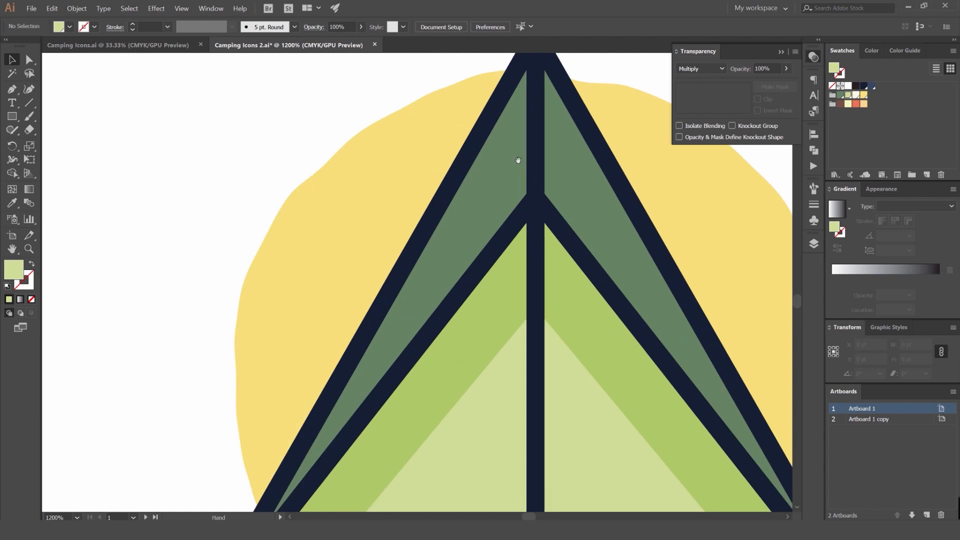
key("p")
scroll(490, 194, "down", 2)
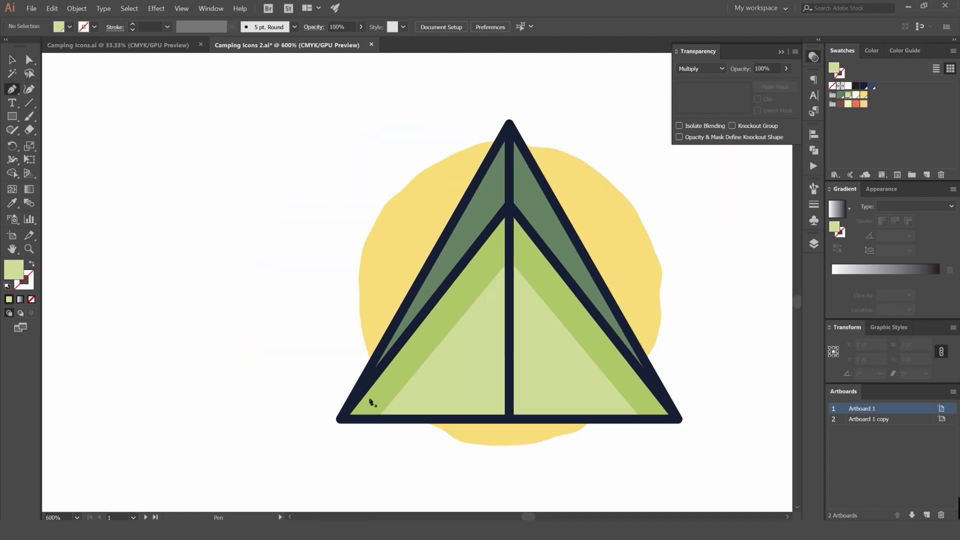
left_click(340, 419)
left_click(496, 190)
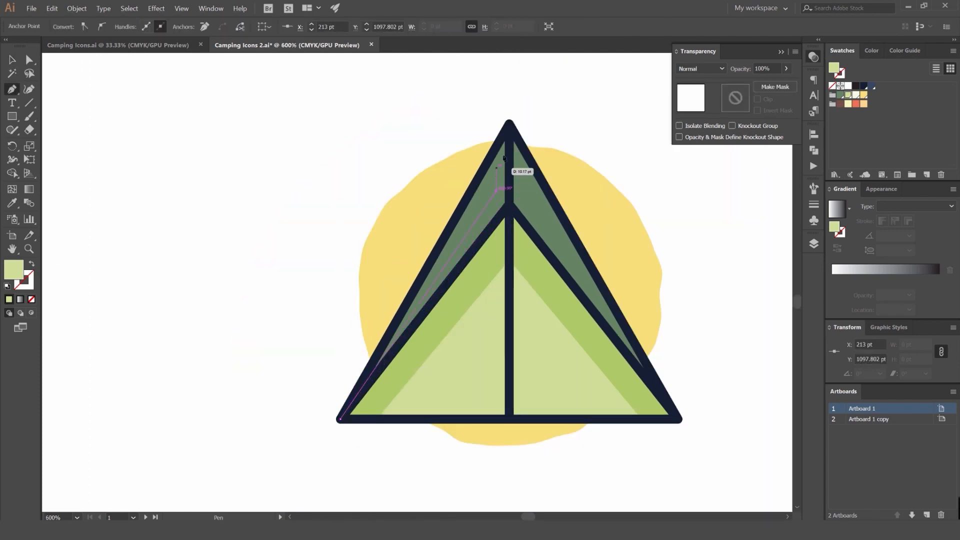
left_click(509, 122)
left_click(509, 209)
left_click(509, 419)
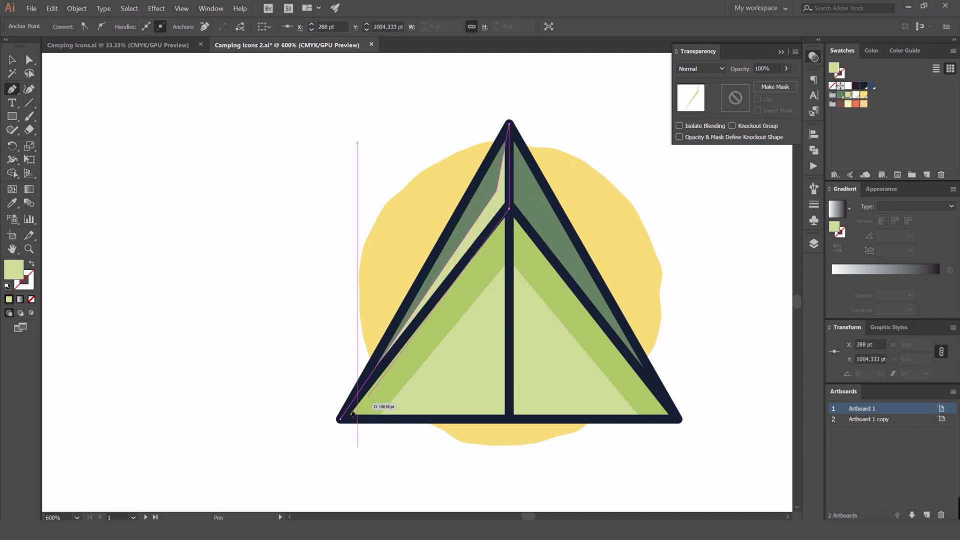
left_click(340, 419)
Move the new shading shape out beside the tent and undo the move.
key("v")
left_click_drag(445, 239, 272, 223)
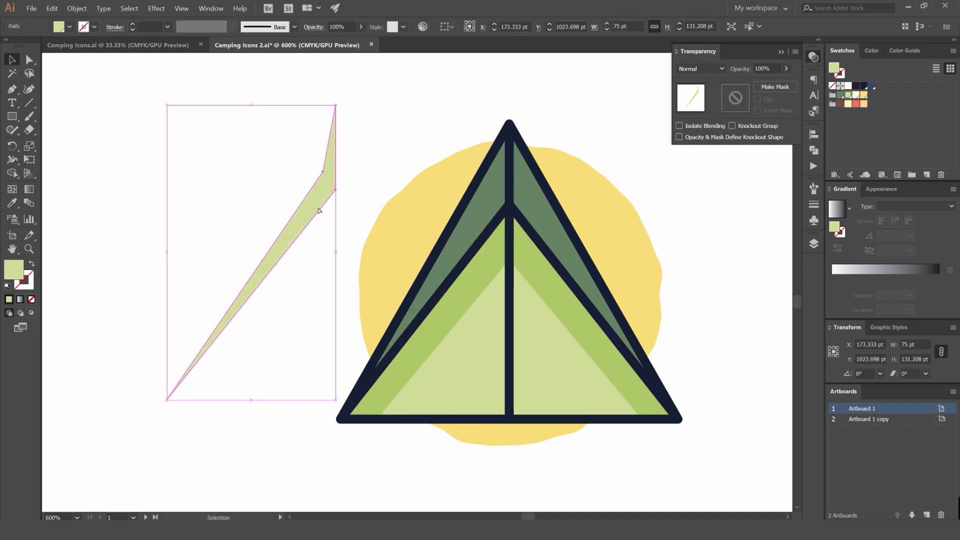
key("ctrl+z")
Fill the new shading shape with the dark green sampled from the tent's right side and set its blending mode to Multiply.
scroll(475, 214, "up", 2)
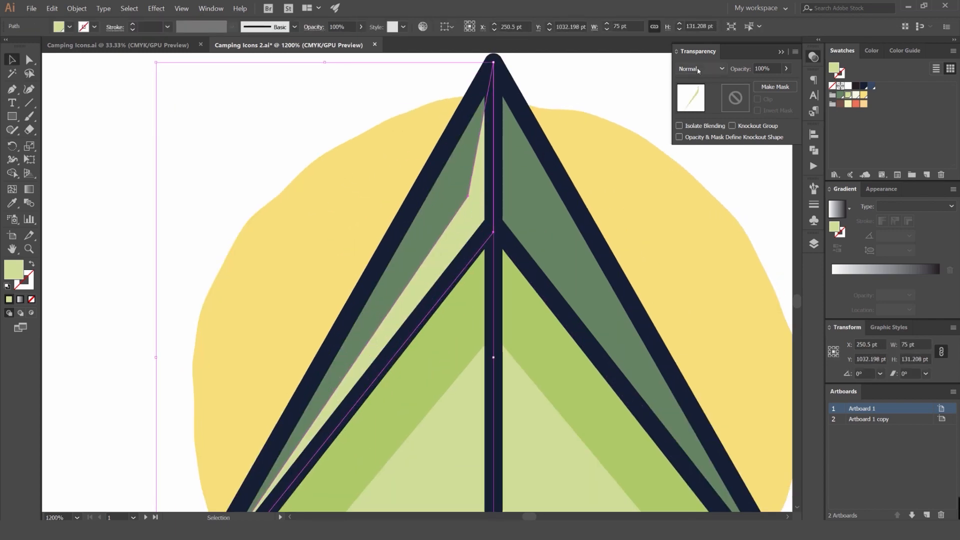
scroll(696, 68, "down", 2)
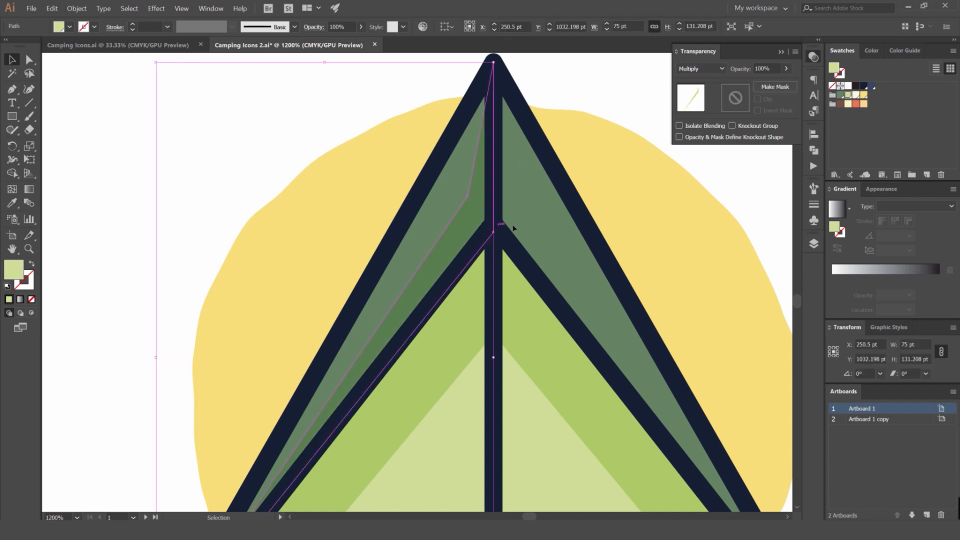
key("i")
left_click(547, 199)
scroll(698, 68, "down", 2)
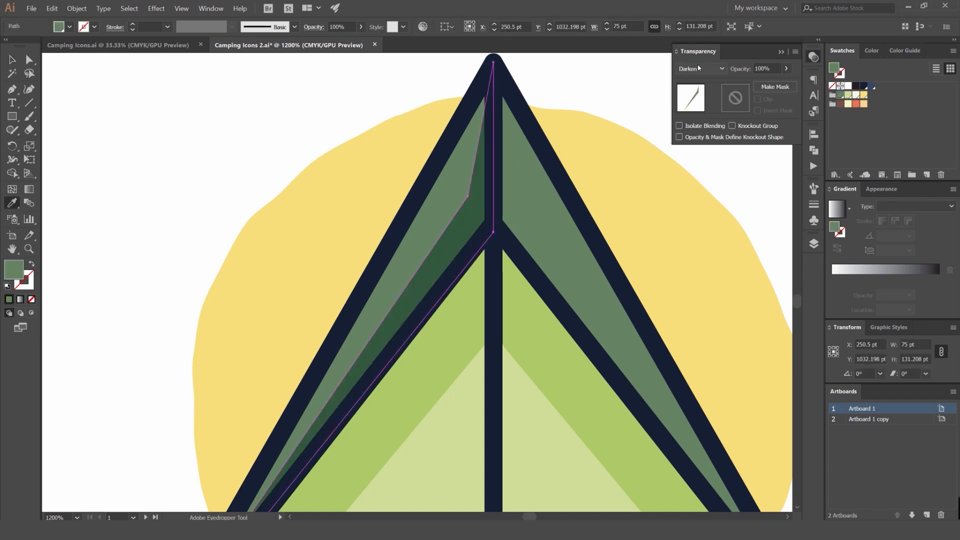
key("v")
left_click(602, 83)
Duplicate the dark green shading shape, flip the copy horizontally and fit it along the inner edge of the tent's right side.
left_click_drag(530, 182, 461, 185)
left_click(465, 215)
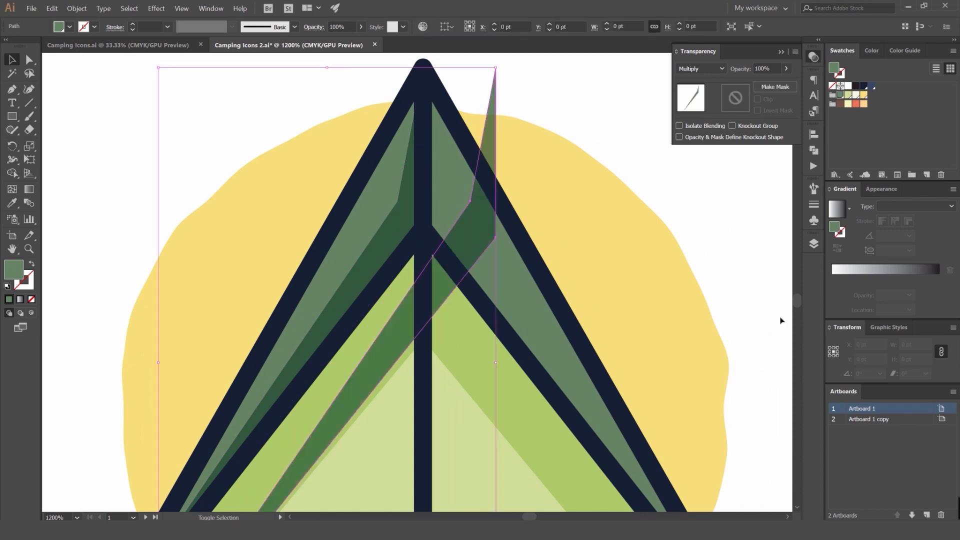
left_click(953, 328)
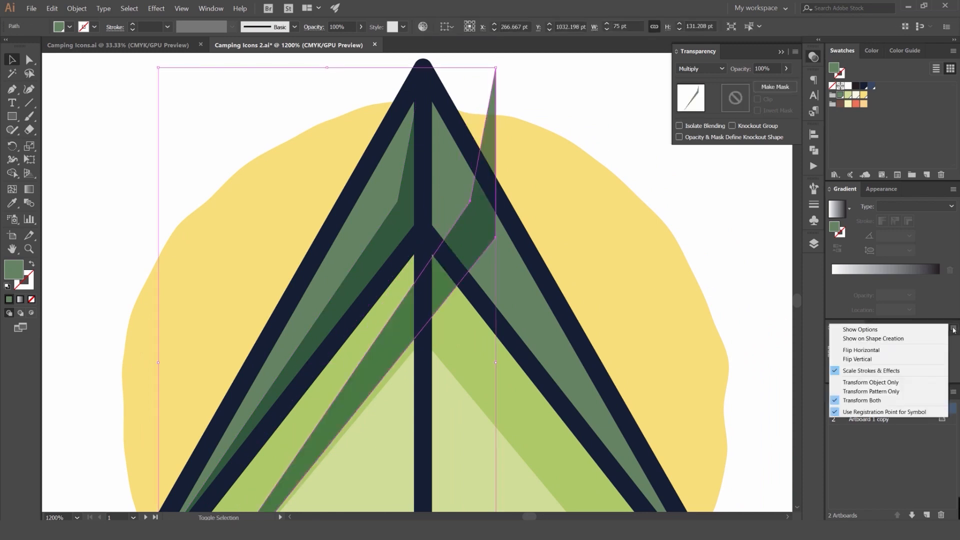
left_click(883, 353)
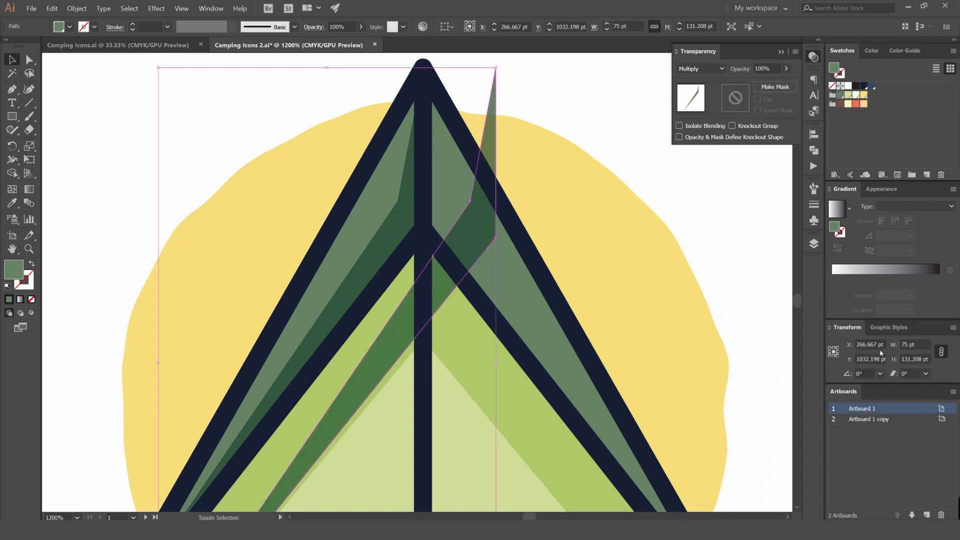
left_click_drag(196, 204, 435, 228)
scroll(419, 134, "up", 1)
scroll(523, 110, "down", 5)
left_click(544, 109)
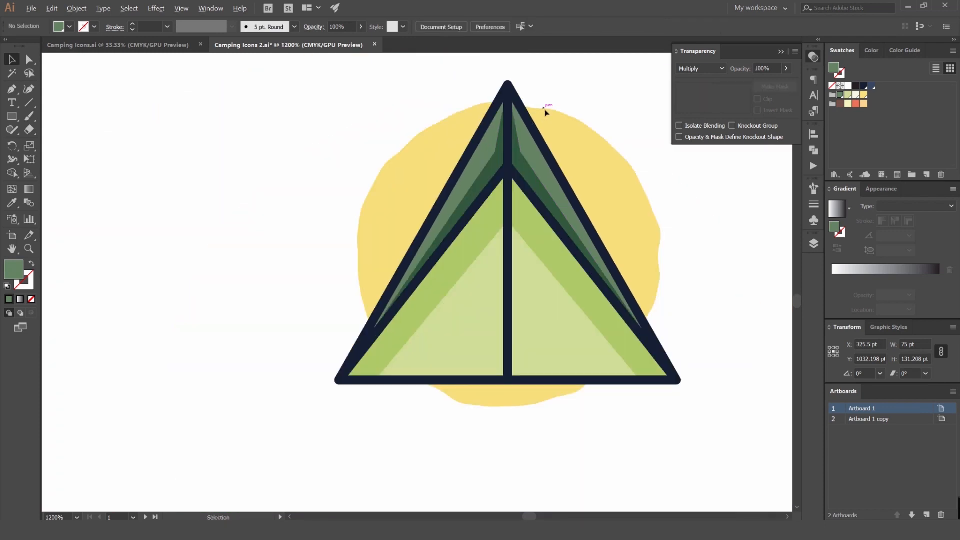
Examine the tent's finished shading up close and compare it with the unshaded lantern and sleeping bag icons.
scroll(544, 109, "down", 3)
left_click_drag(545, 111, 493, 140)
scroll(561, 141, "up", 2)
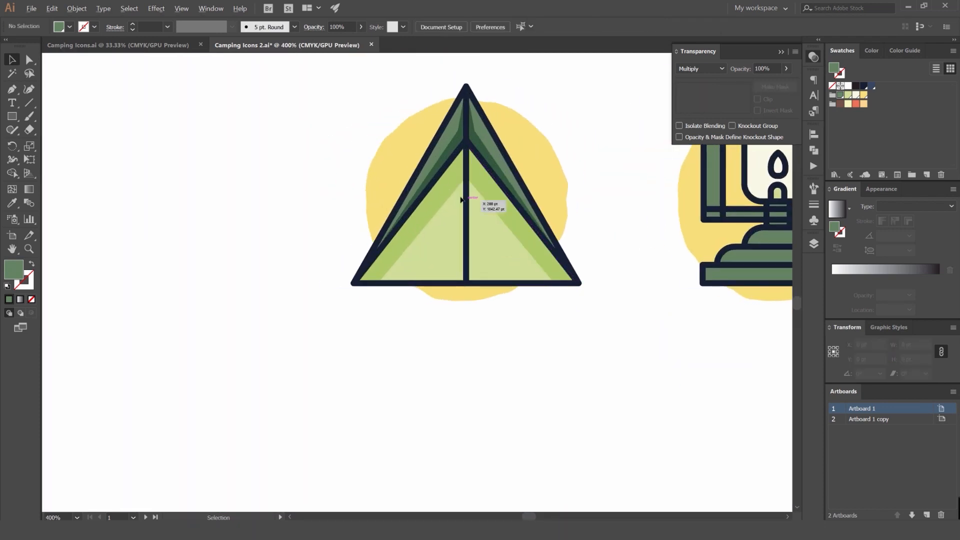
scroll(468, 195, "up", 1)
left_click_drag(503, 190, 447, 200)
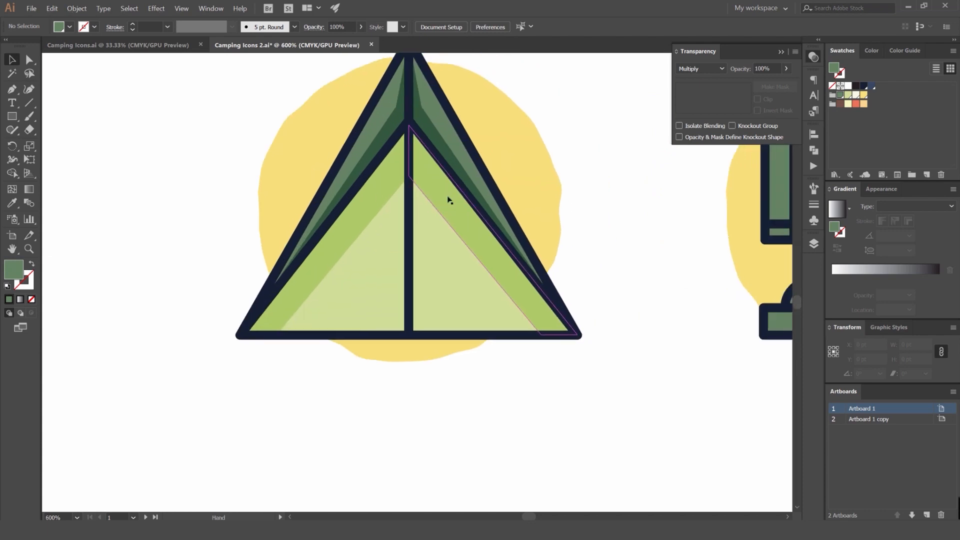
scroll(428, 195, "down", 3)
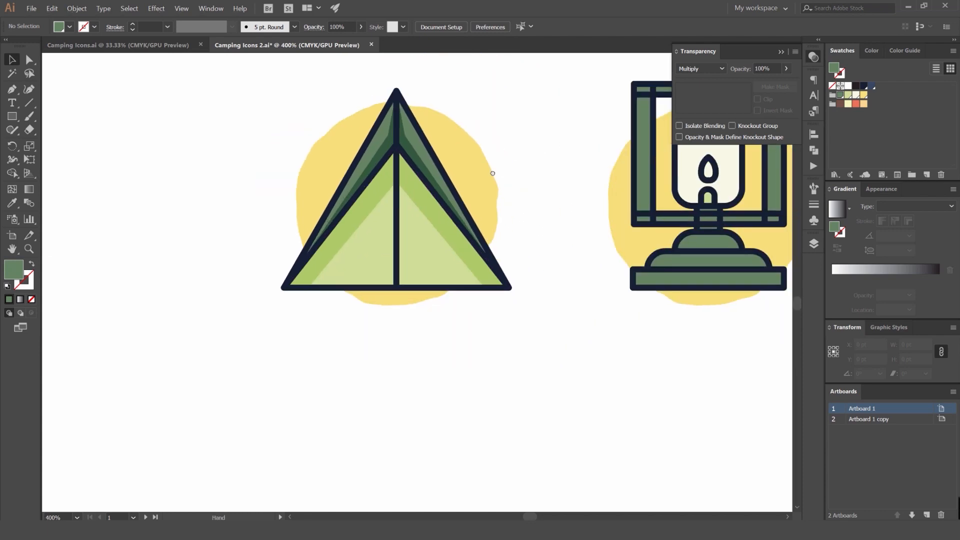
scroll(463, 152, "up", 1)
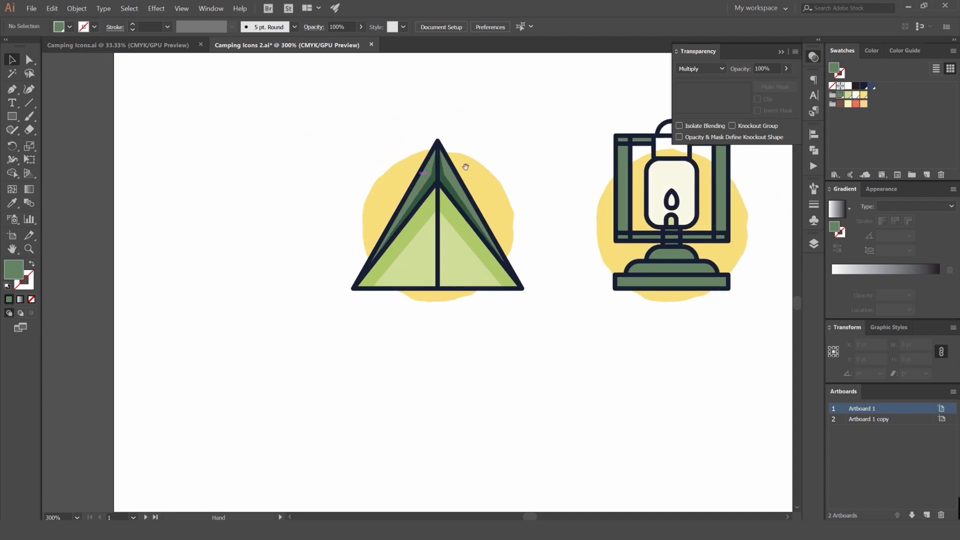
left_click_drag(412, 163, 328, 171)
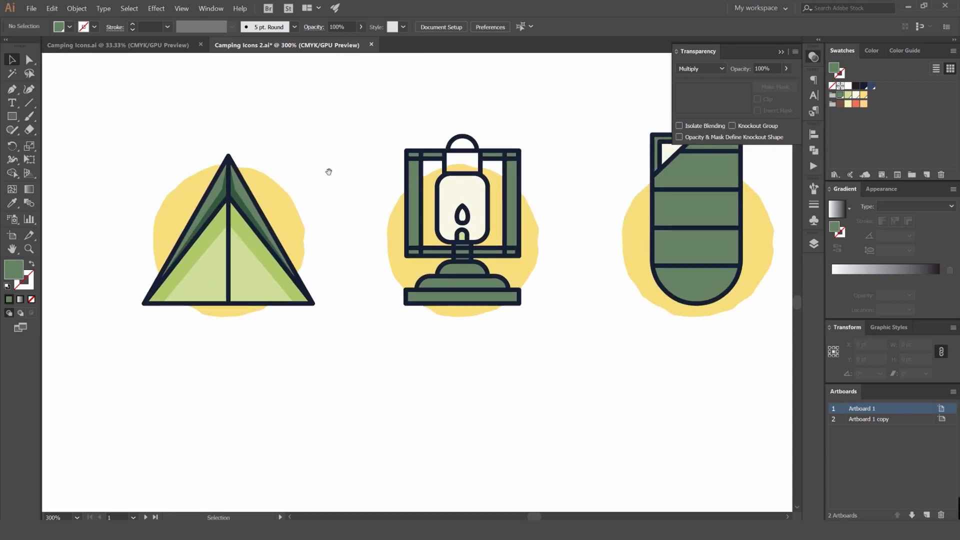
scroll(418, 203, "up", 1)
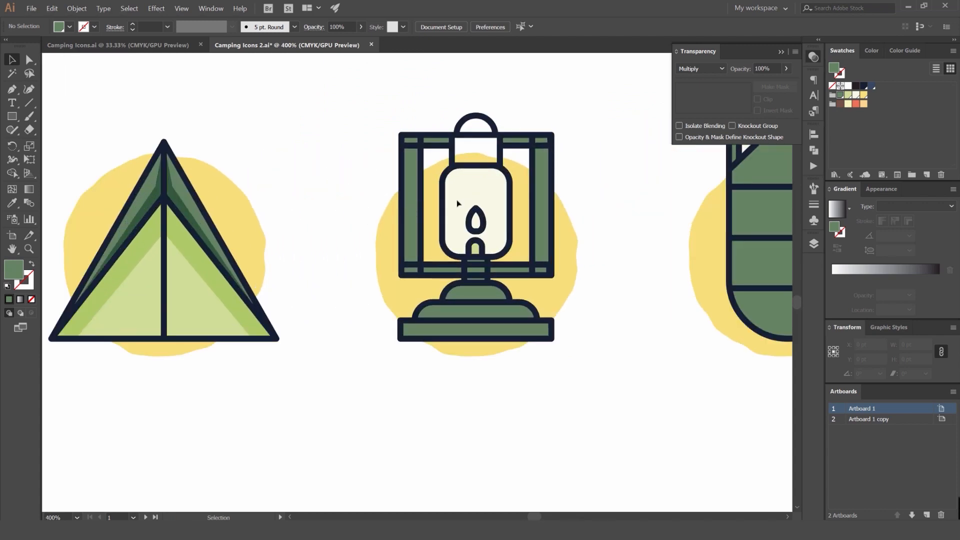
left_click_drag(235, 180, 443, 161)
scroll(418, 188, "up", 1)
scroll(412, 151, "up", 1)
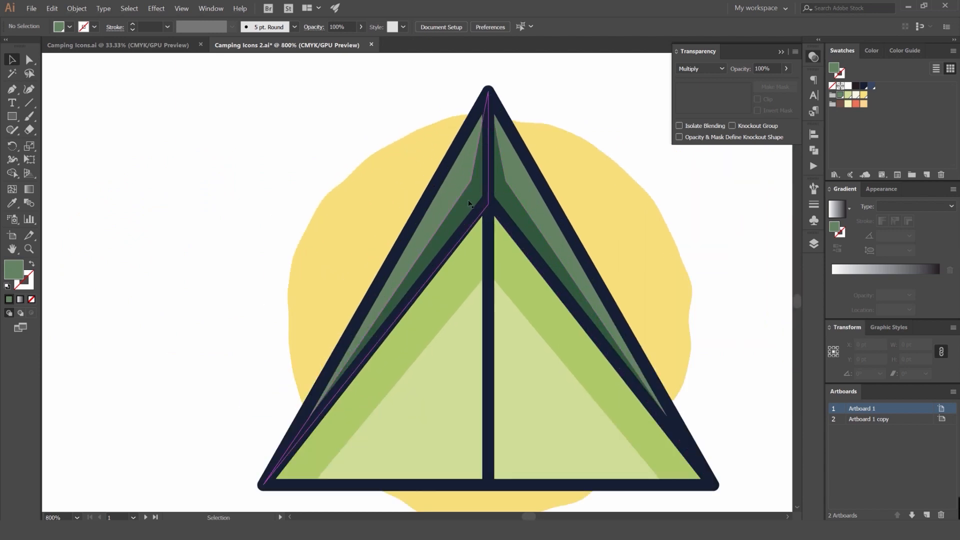
mouse_move(458, 233)
left_mouse_down()
mouse_move(458, 201)
mouse_move(460, 225)
left_mouse_up()
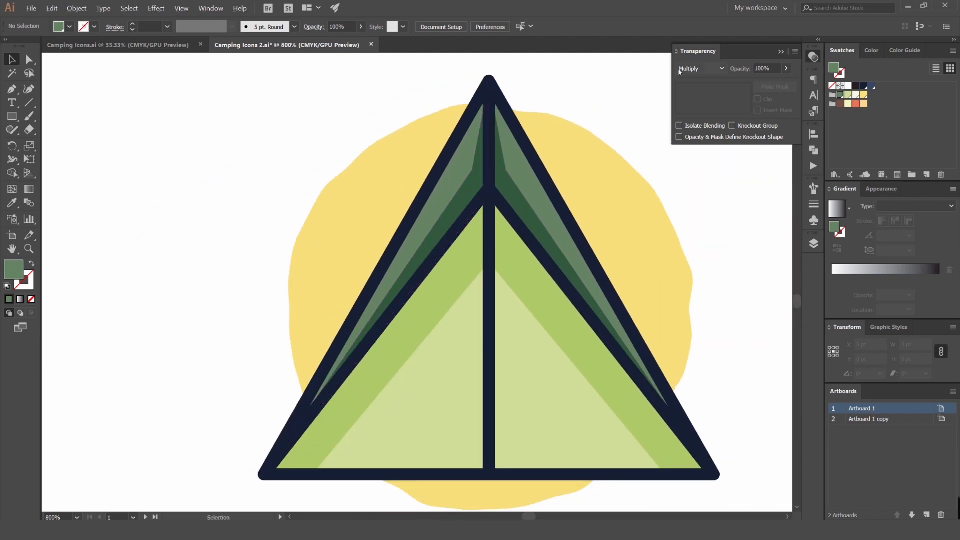
scroll(459, 184, "up", 1)
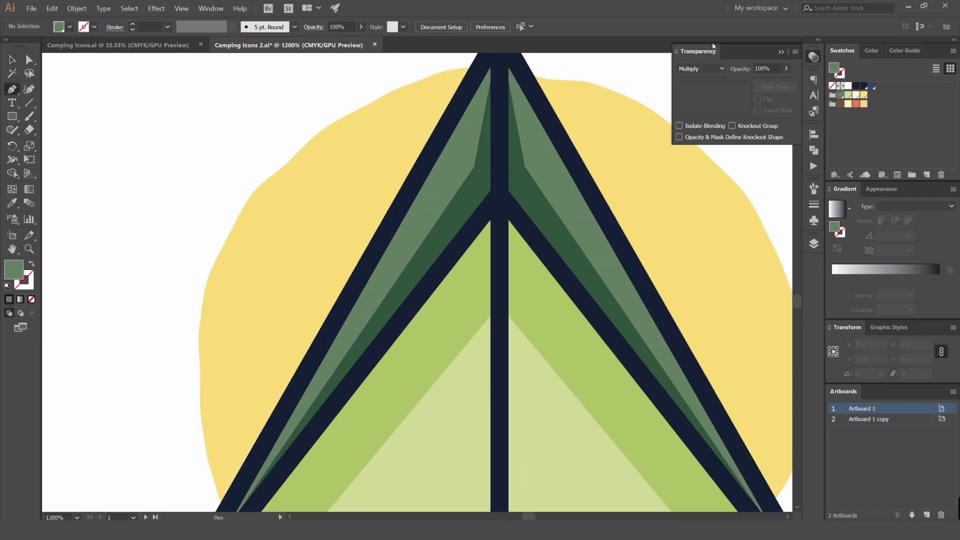
left_click(712, 69)
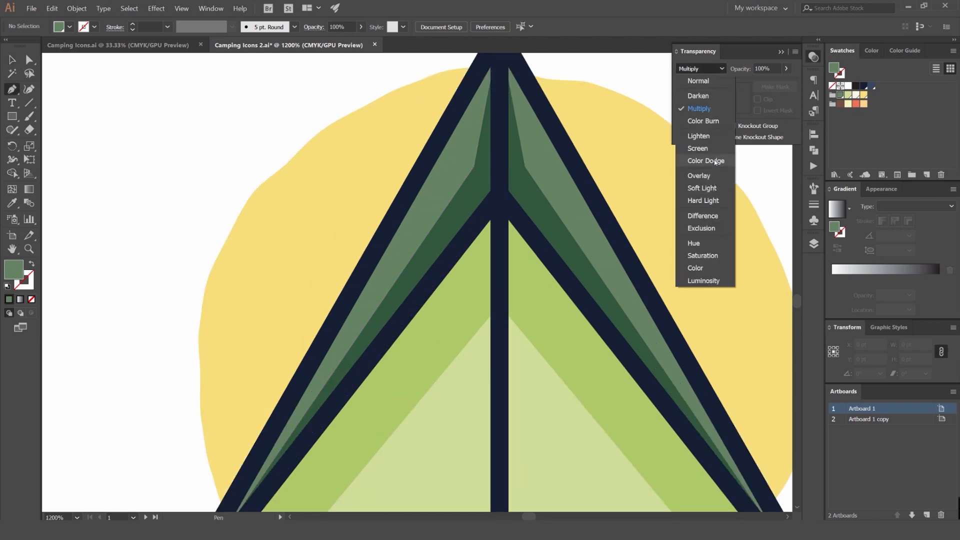
left_click(710, 110)
Draw a narrow closed three-point highlight with the Pen tool along the outer edge of the tent's left dark green side and lower its inner top corner.
scroll(472, 150, "down", 1)
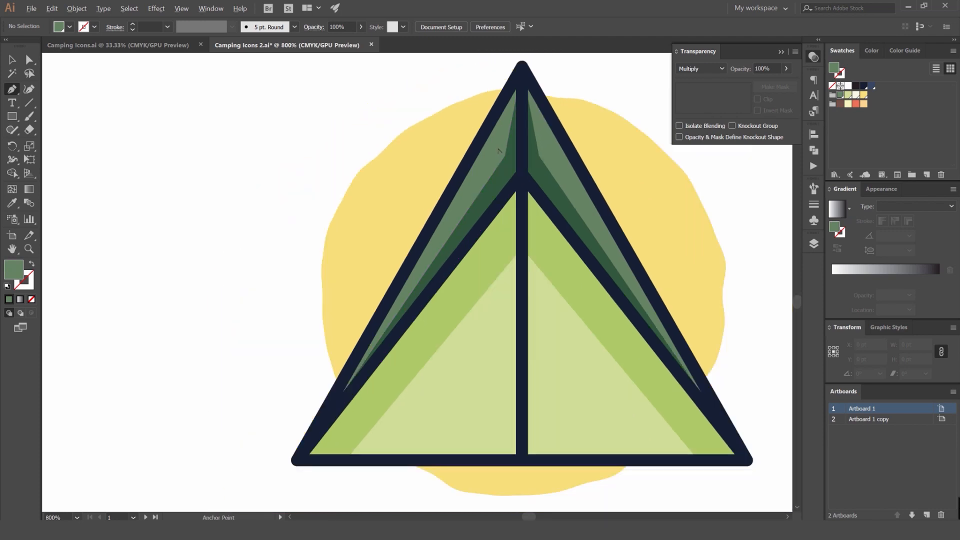
left_click(522, 66)
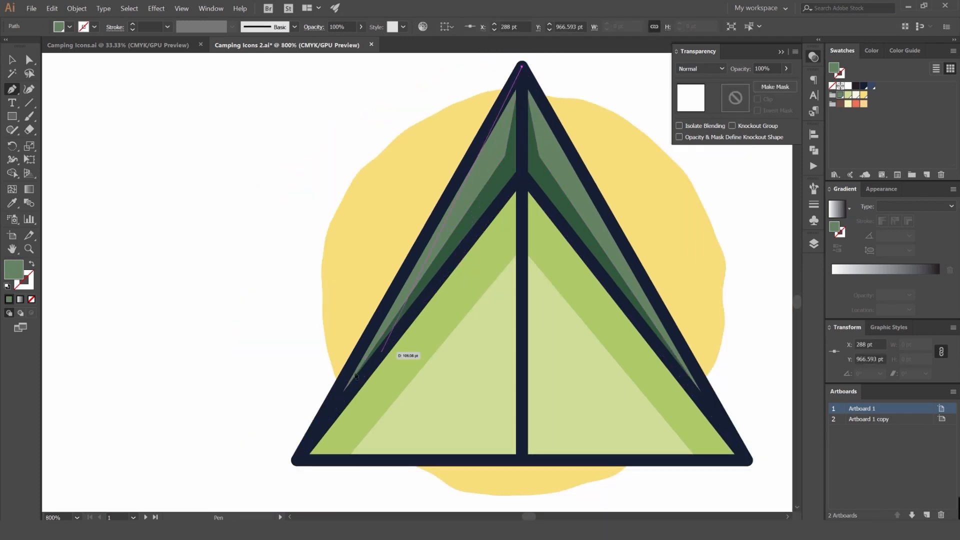
key("ctrl+z")
left_click(521, 80)
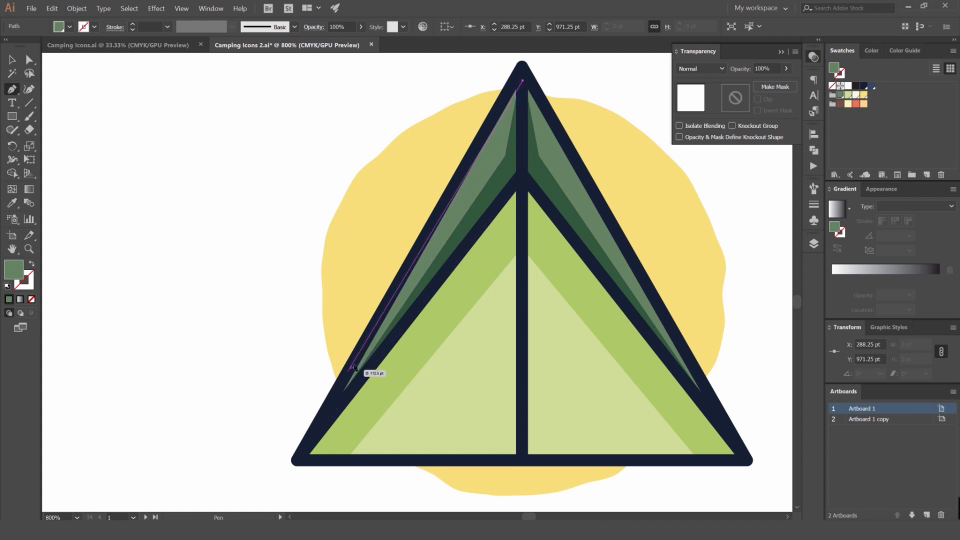
left_click(409, 271)
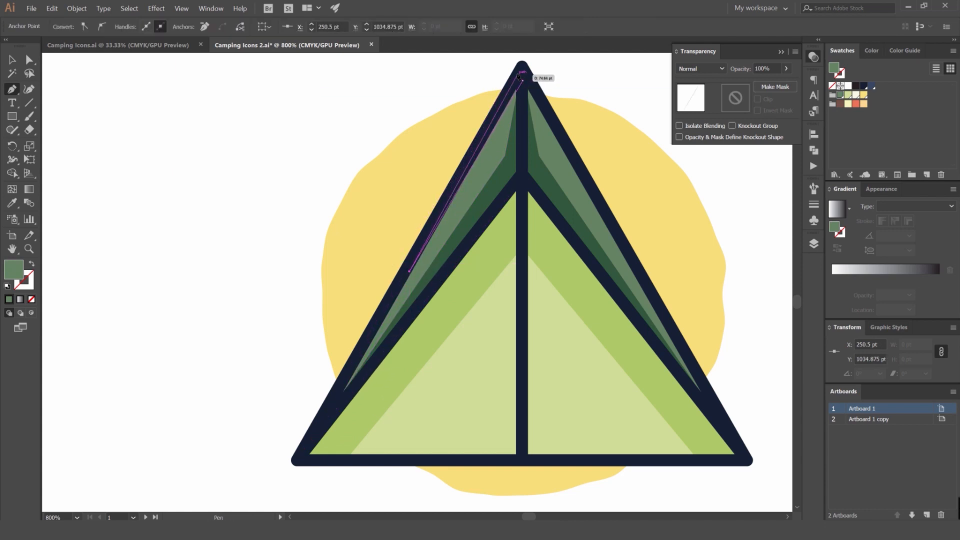
key("ctrl+equal")
left_click_drag(515, 71, 519, 111)
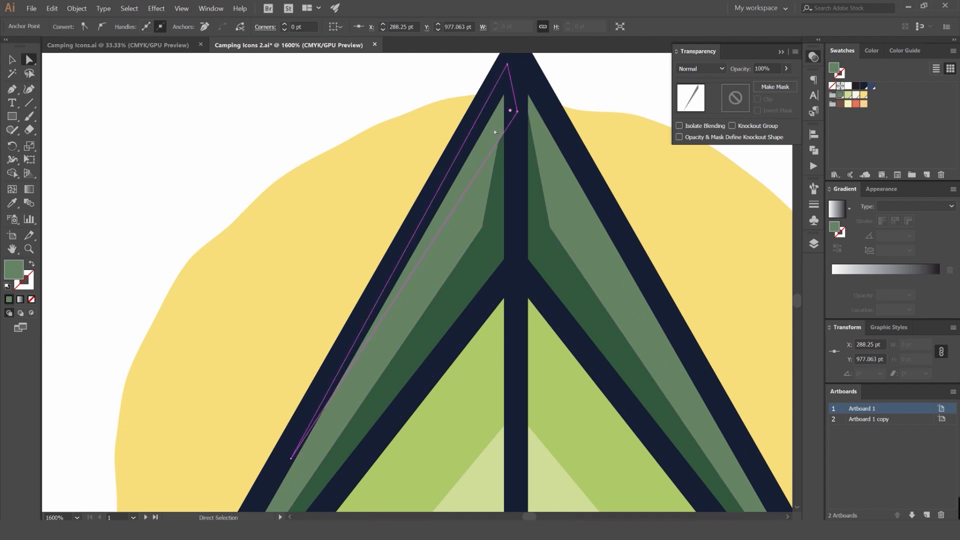
Try Screen on the narrow highlight shape, settle on Color Dodge as its blending mode and deselect it.
scroll(467, 141, "up", 2)
scroll(457, 139, "down", 3)
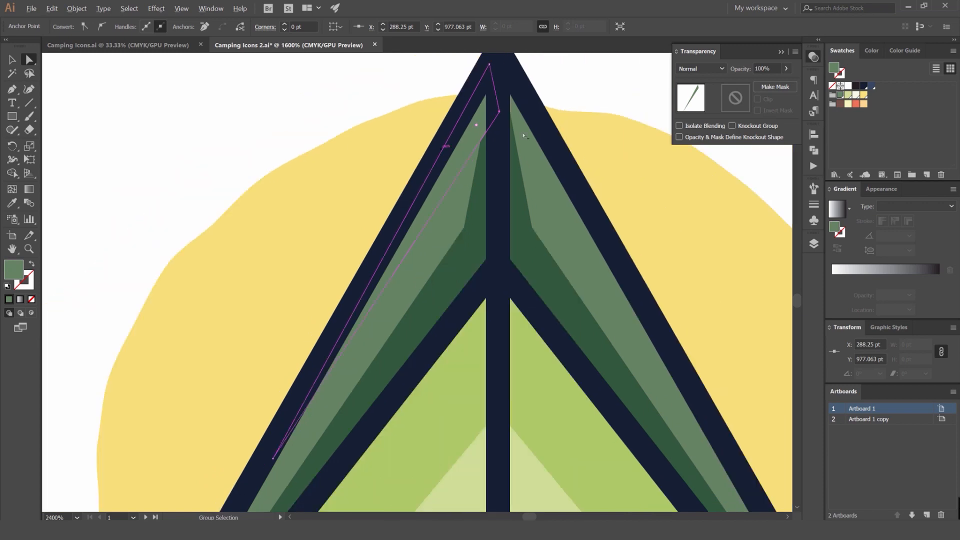
scroll(695, 70, "down", 2)
scroll(695, 69, "down", 4)
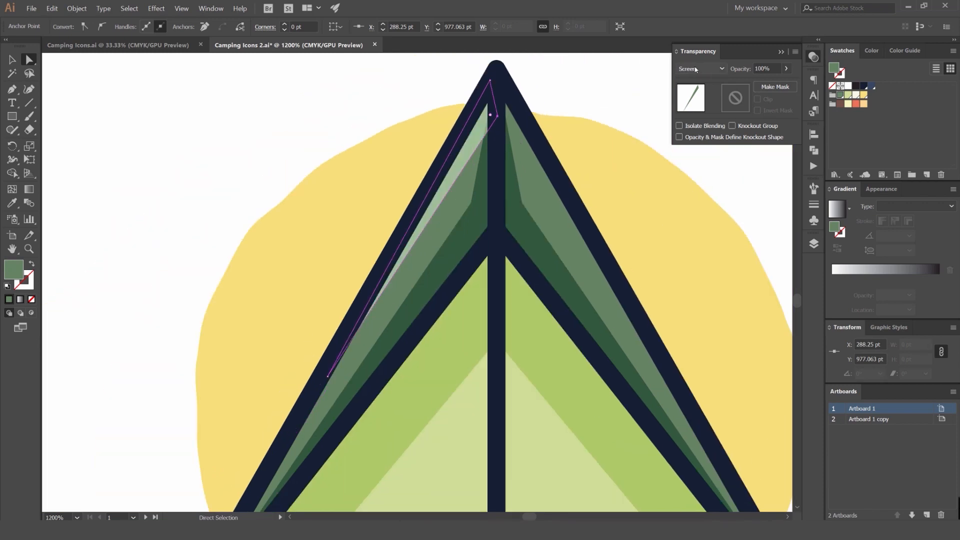
scroll(695, 69, "up", 1)
scroll(696, 70, "down", 1)
key("v")
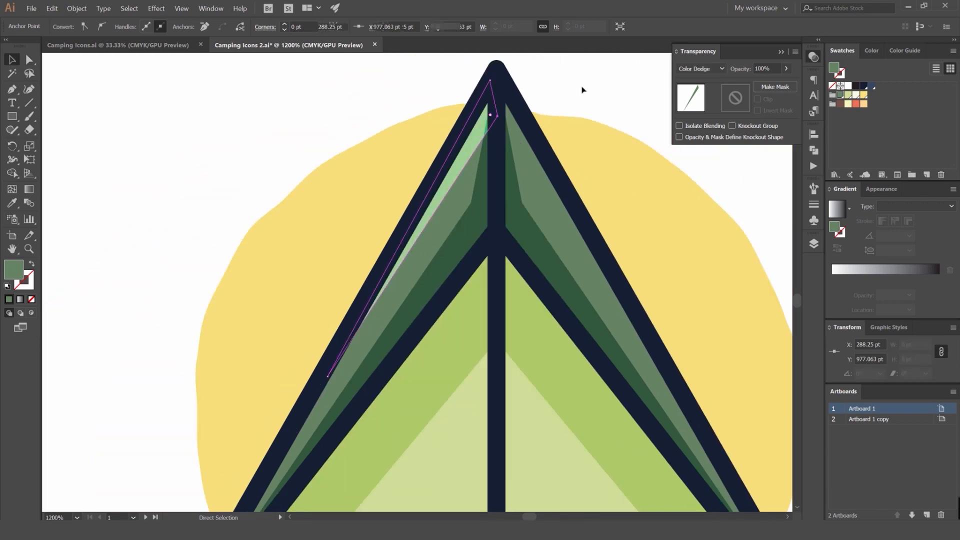
left_click(581, 89)
Lower the top corner of the tent's left dark green shading shape so it no longer overlaps the highlight.
scroll(582, 89, "down", 2)
scroll(531, 118, "up", 6)
key("a")
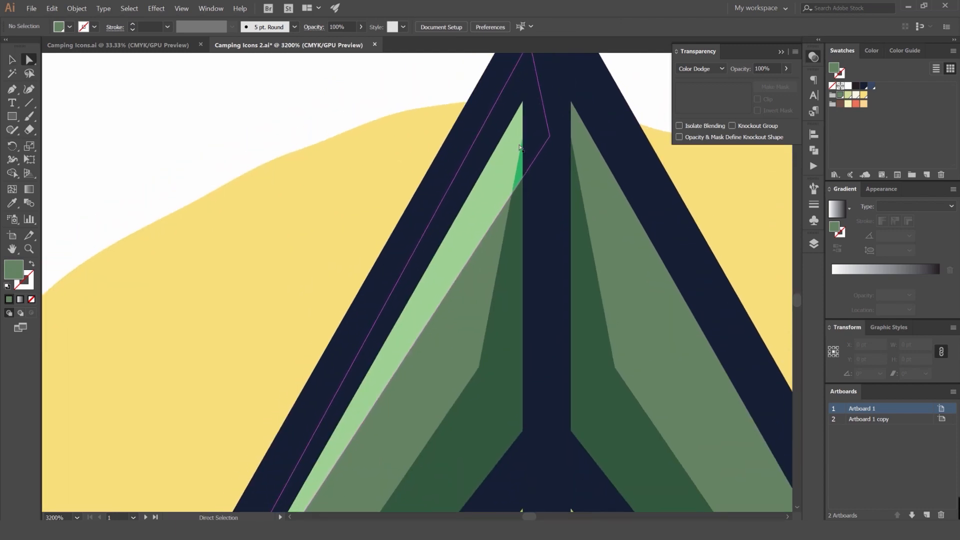
left_click(532, 144)
left_click_drag(531, 145, 510, 225)
scroll(511, 249, "up", 4)
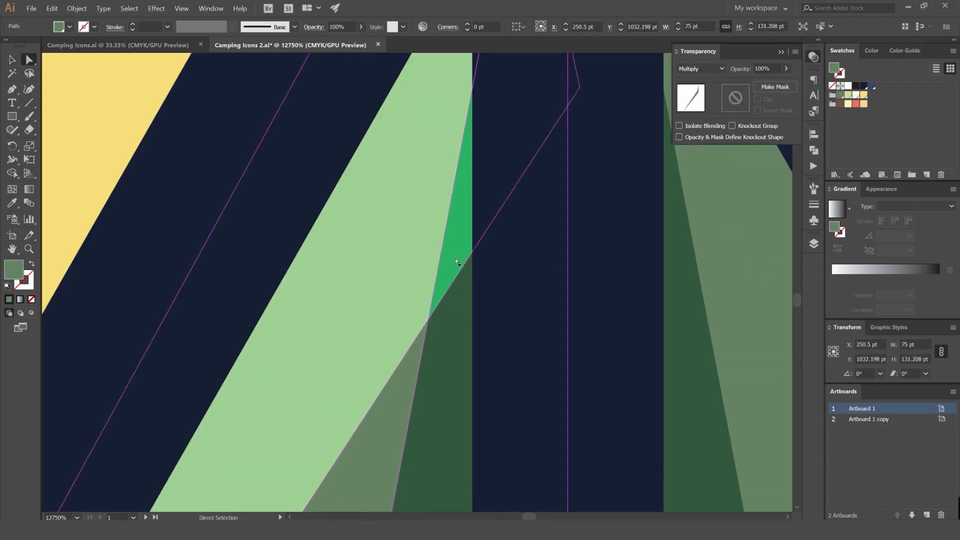
scroll(455, 258, "down", 4)
left_click_drag(477, 100, 478, 189)
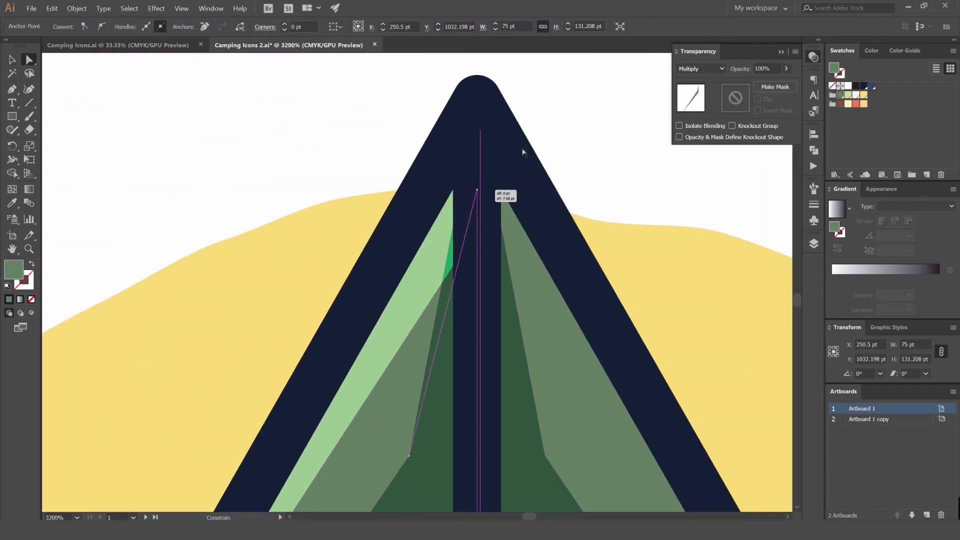
left_click(522, 152)
Lower the top corner of the tent's right dark green shading shape to match the left one.
left_click(504, 264)
left_click_drag(477, 100, 477, 198)
left_click(558, 133)
left_click(482, 283)
left_click(586, 145)
Duplicate the Color Dodge highlight, flip the copy horizontally and fit it along the outer edge of the tent's right dark green side.
scroll(586, 145, "down", 2)
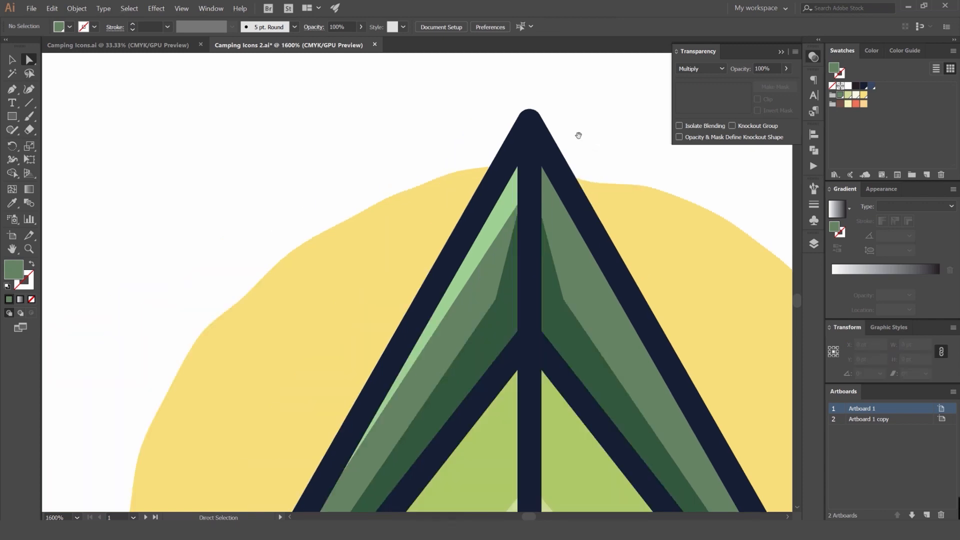
left_click_drag(578, 135, 450, 148)
key("v")
left_click(379, 220)
scroll(379, 220, "down", 1)
left_click_drag(379, 220, 420, 220)
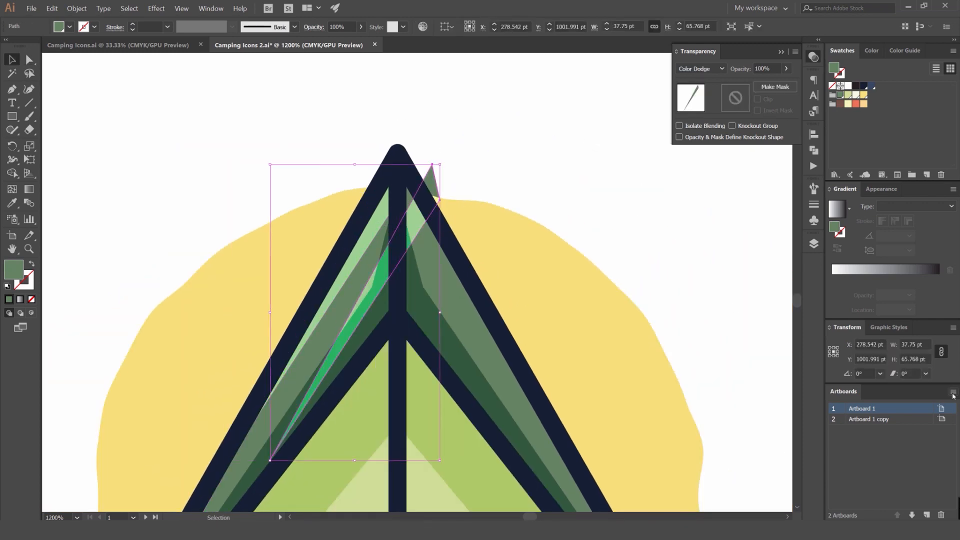
left_click(953, 395)
left_click(953, 328)
left_click(865, 341)
left_click(594, 207)
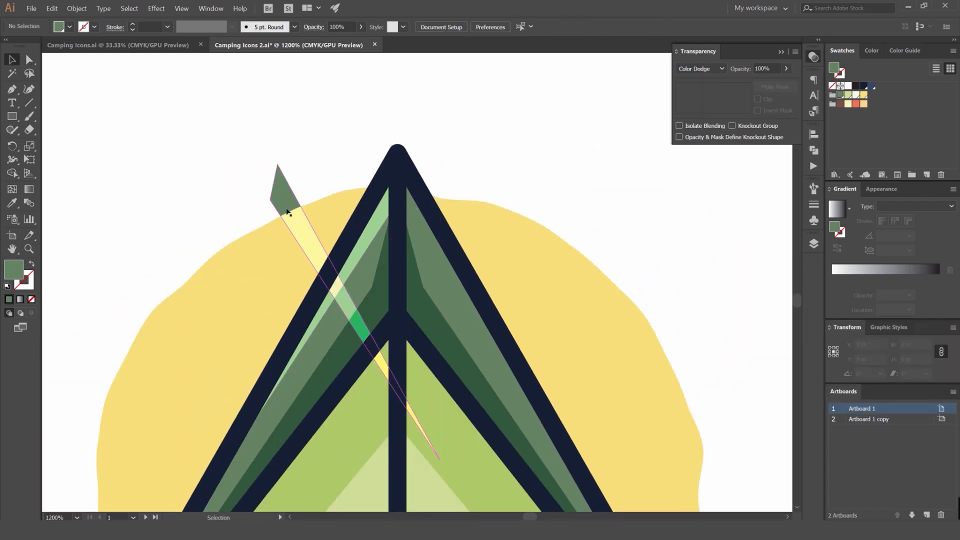
left_click_drag(289, 213, 417, 213)
left_click(478, 250)
Examine the tent's shading and highlights on both sides at different magnifications.
scroll(478, 250, "down", 1)
left_click_drag(478, 252, 470, 177)
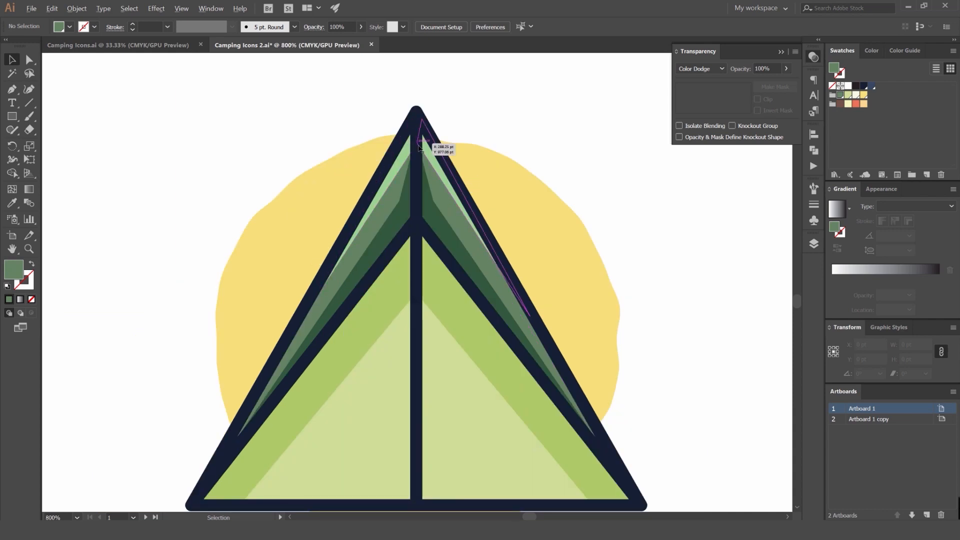
scroll(419, 148, "down", 2)
left_click_drag(401, 243, 398, 220)
scroll(397, 231, "up", 2)
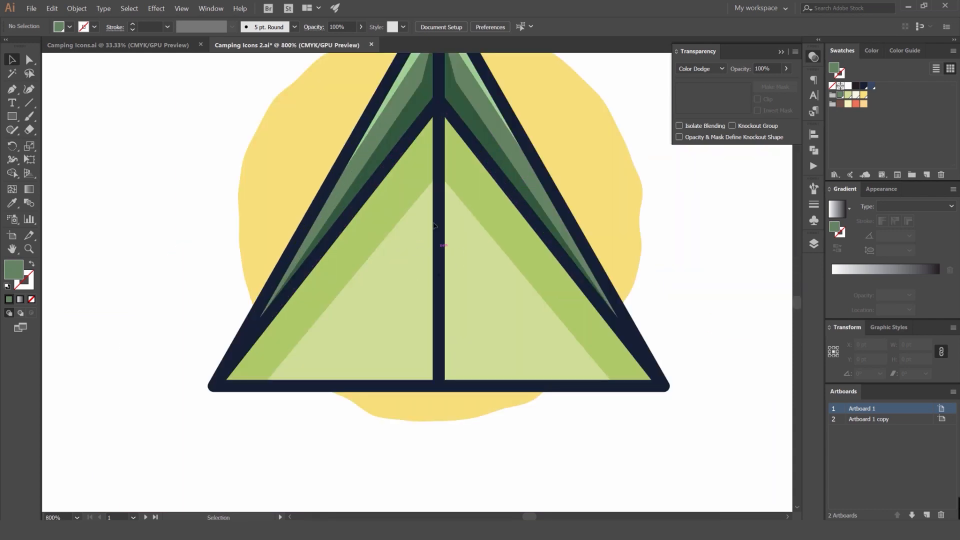
scroll(501, 226, "down", 2)
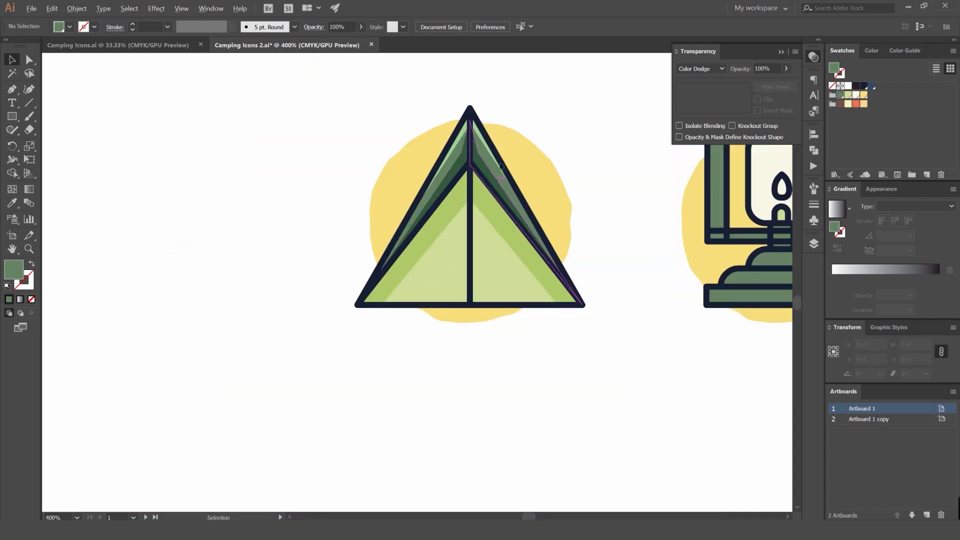
scroll(500, 167, "up", 2)
scroll(440, 325, "down", 2)
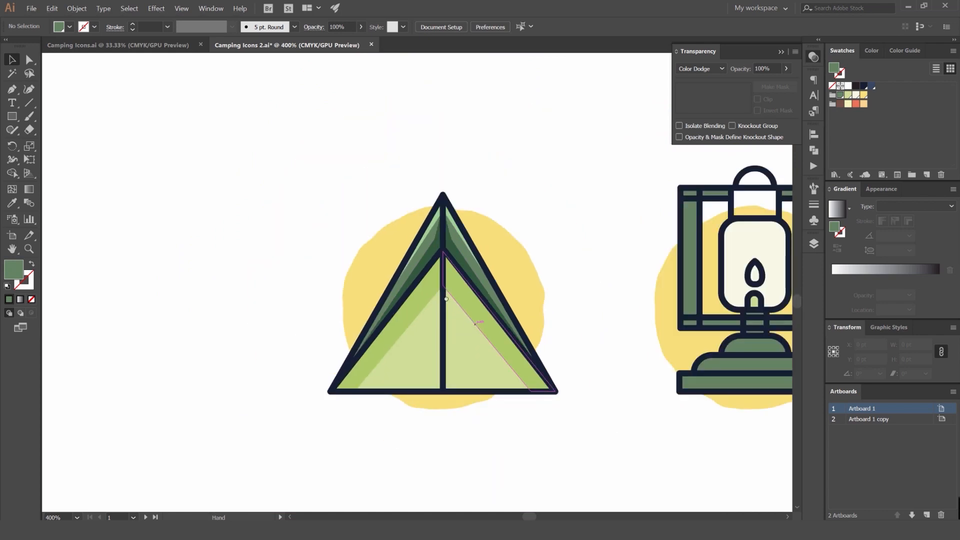
left_click_drag(445, 299, 401, 278)
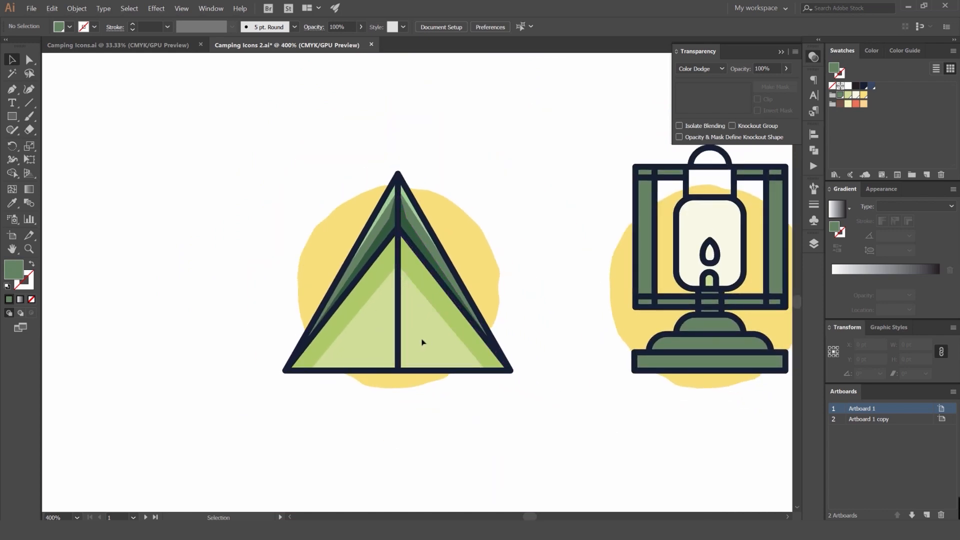
Draw a green rectangle about 14.7 by 3.2 pt over the lantern's neck, between the lower frame bar and the dome.
scroll(544, 275, "down", 4)
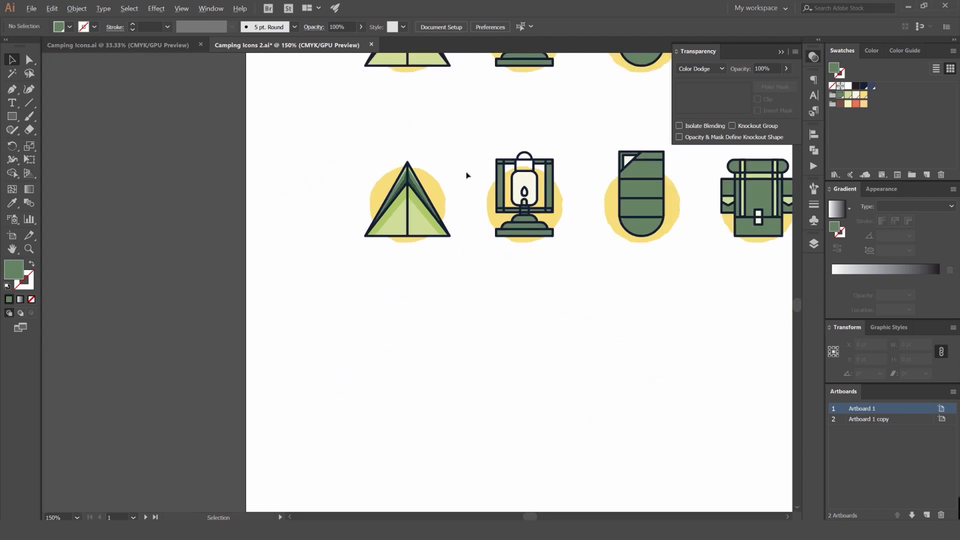
scroll(438, 161, "up", 5)
left_click_drag(483, 203, 282, 151)
scroll(281, 152, "down", 1)
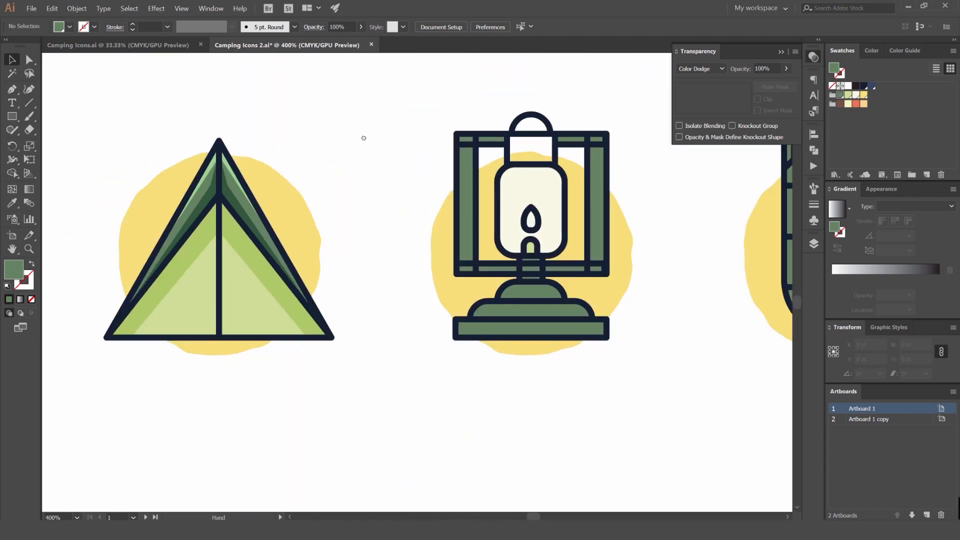
left_click_drag(534, 208, 453, 202)
scroll(463, 208, "up", 3)
mouse_move(455, 263)
left_mouse_down()
mouse_move(407, 257)
mouse_move(454, 270)
left_mouse_up()
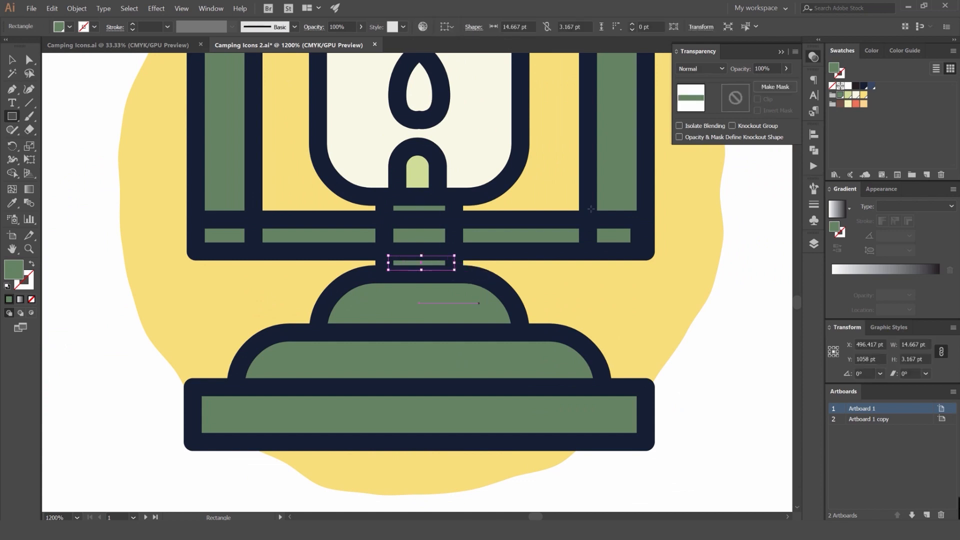
Try Color Burn on the lantern's neck rectangle and settle on Multiply as its blending mode.
key("u")
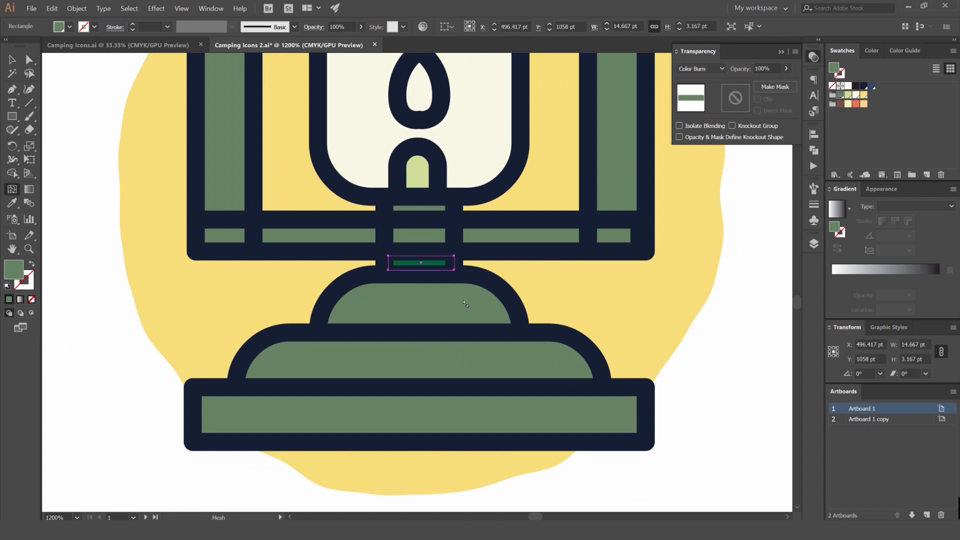
key("v")
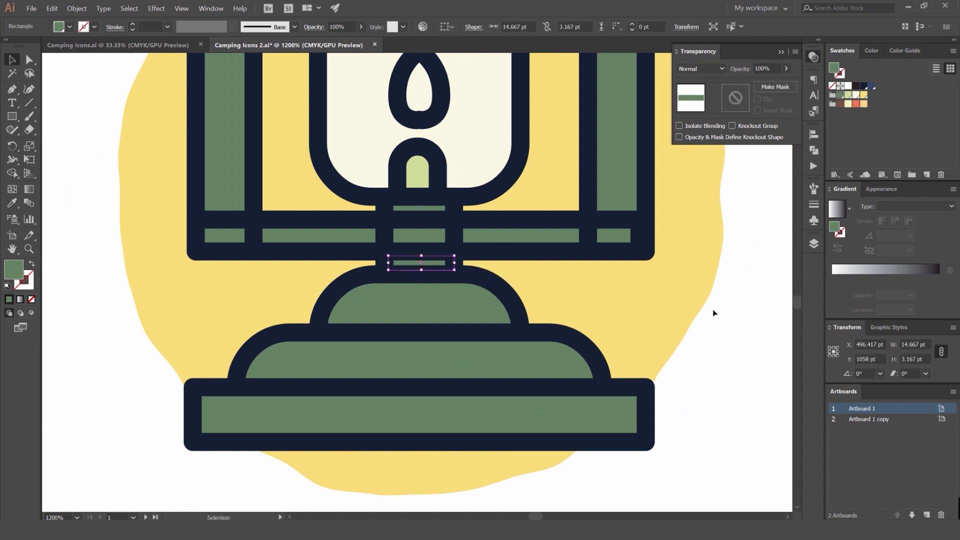
left_click(814, 242)
left_click(809, 242)
scroll(422, 259, "up", 1)
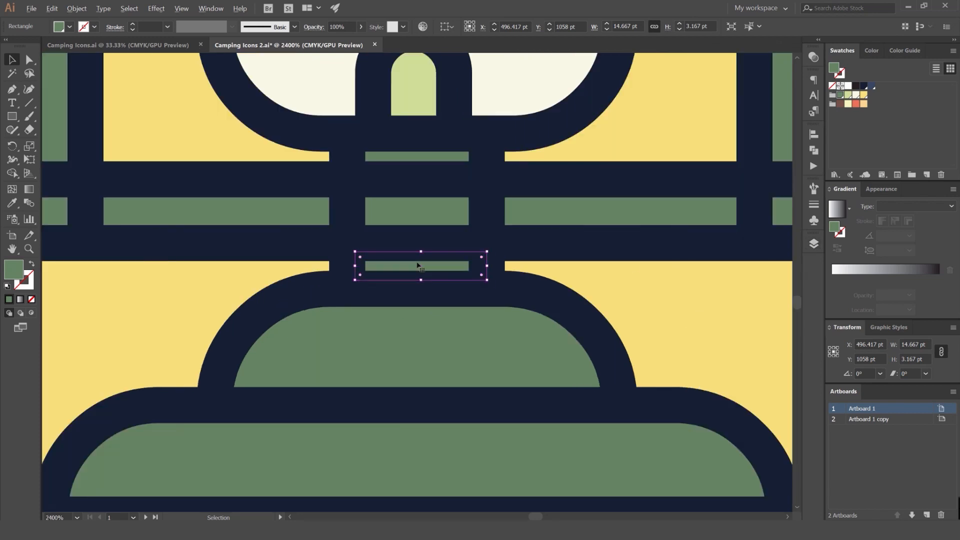
left_click(813, 57)
left_click(700, 69)
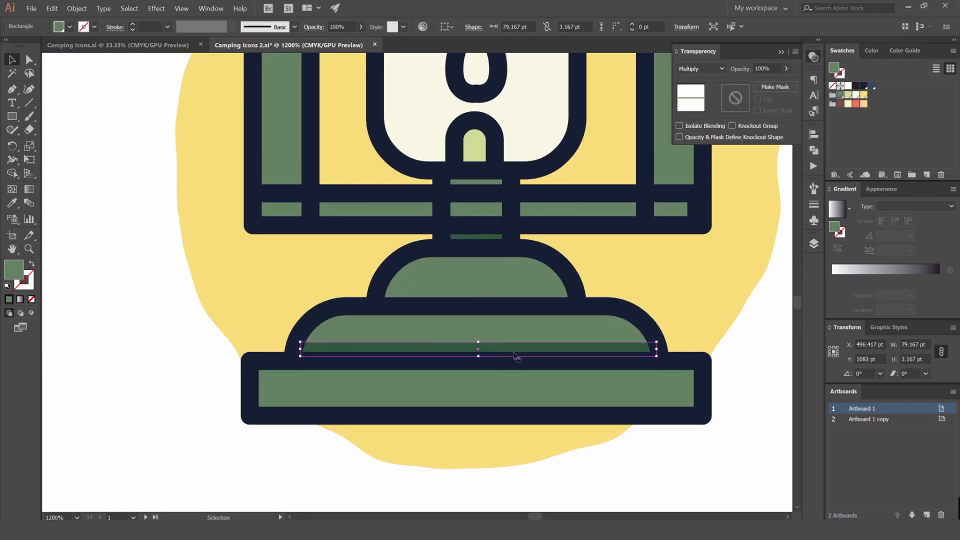
Copy the Multiply shading strip to the lower edge of the lantern's bottom base plate and widen it to about 99.8 pt.
left_click_drag(514, 354, 516, 407)
left_click_drag(656, 404, 702, 403)
scroll(703, 403, "up", 5)
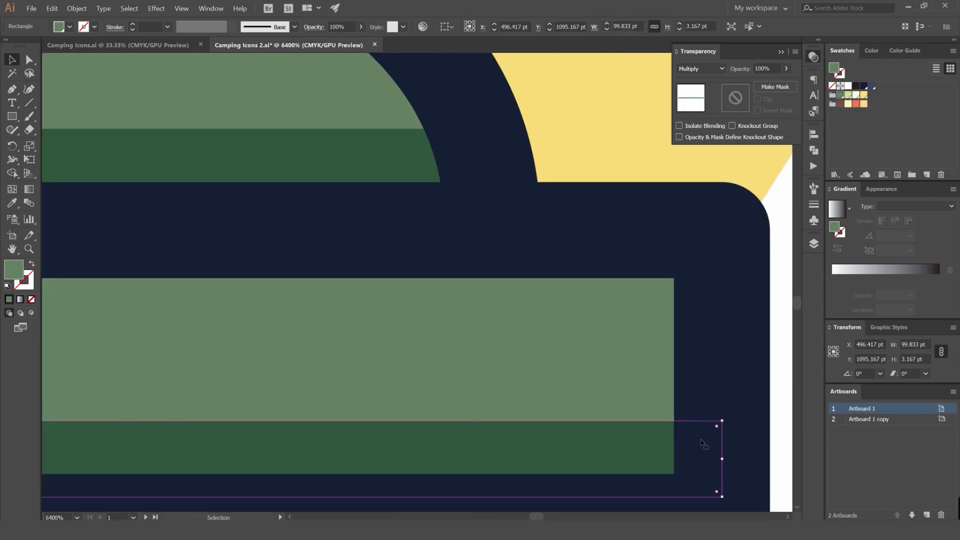
scroll(709, 452, "down", 5)
Place a copy of the shading strip along the lower edge of the lantern's upper dome and narrow it to about 44.2 pt.
left_click_drag(541, 406, 391, 261)
left_click(634, 321)
scroll(434, 285, "down", 1)
scroll(385, 268, "up", 1)
left_click_drag(589, 260, 511, 260)
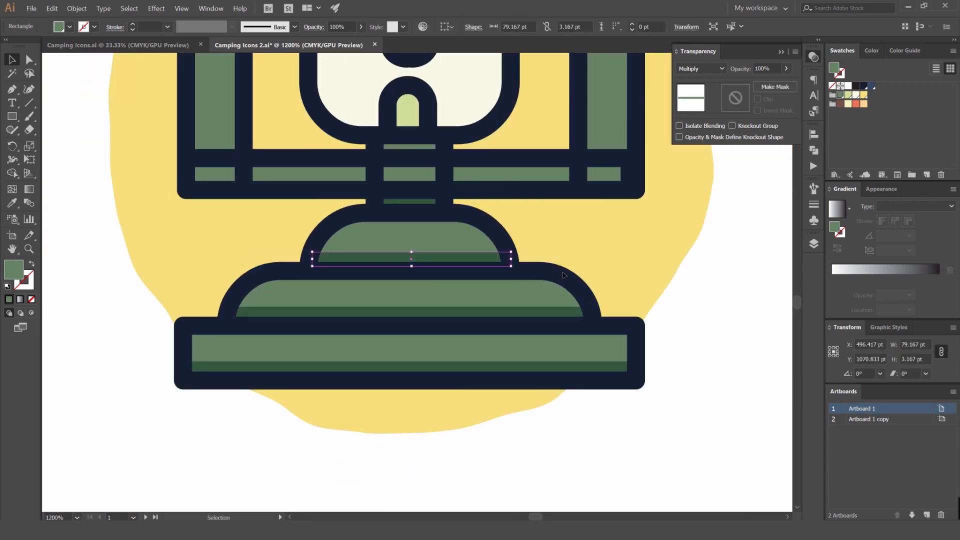
left_click(693, 314)
Copy the dome's shading strip onto the lantern's lower frame bar and widen it to span between the two side posts.
scroll(628, 317, "down", 2)
scroll(487, 306, "up", 1)
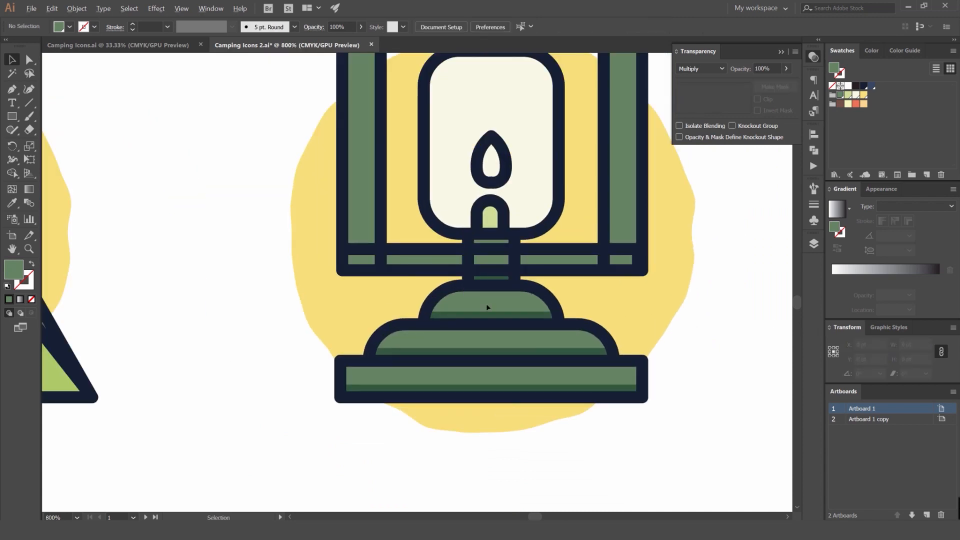
left_click_drag(490, 309, 481, 256)
scroll(554, 252, "up", 1)
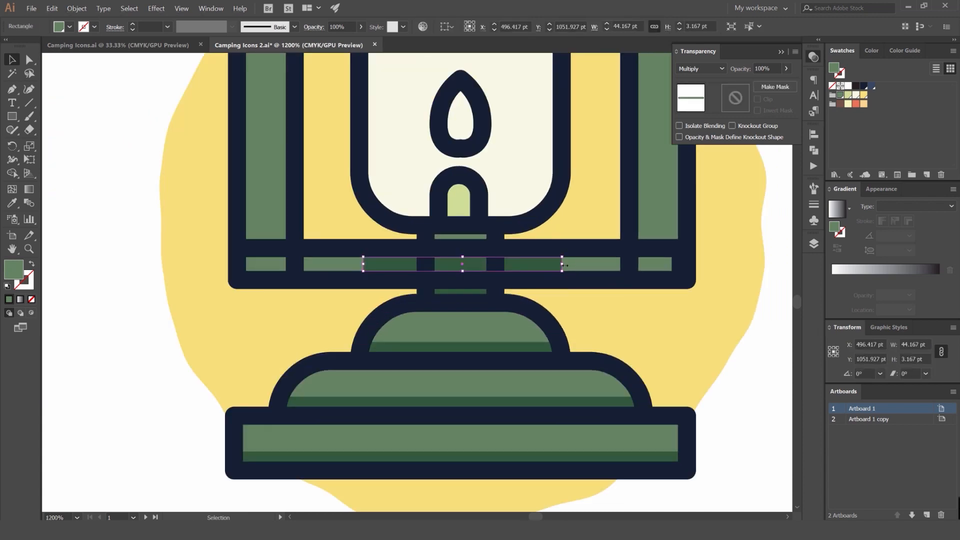
left_click_drag(561, 263, 620, 262)
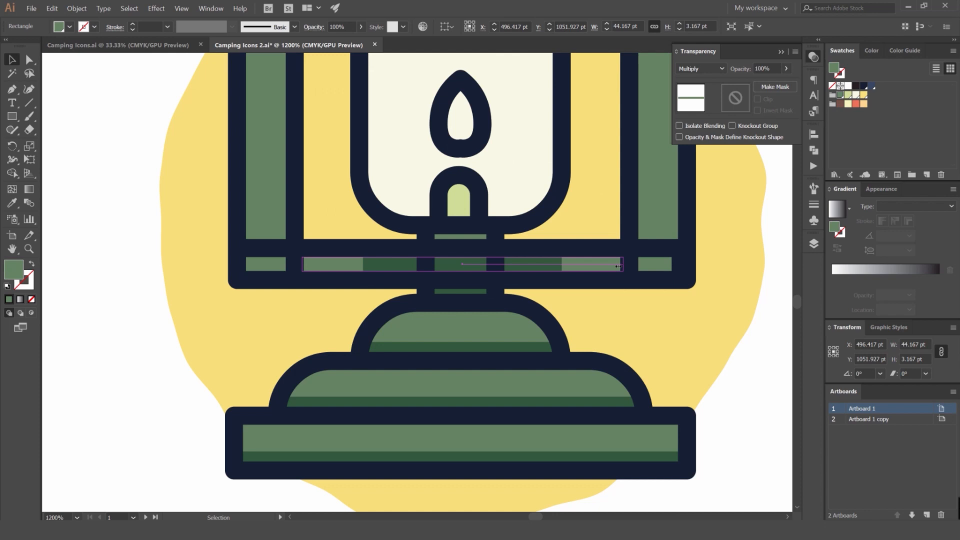
left_click(621, 326)
Draw a green highlight rectangle about 98.4 by 5.9 pt across the lantern's upper frame bar.
scroll(621, 325, "down", 1)
scroll(621, 324, "down", 3)
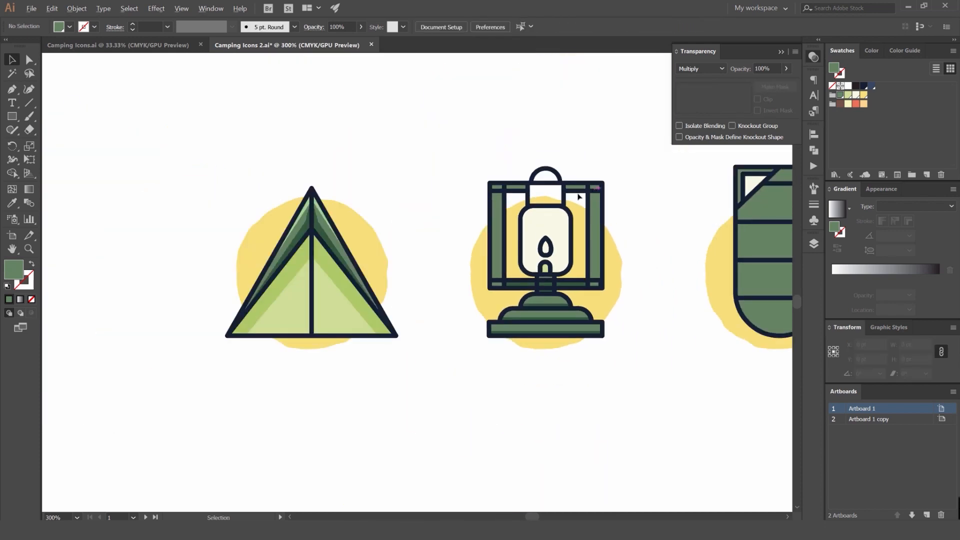
scroll(578, 196, "up", 4)
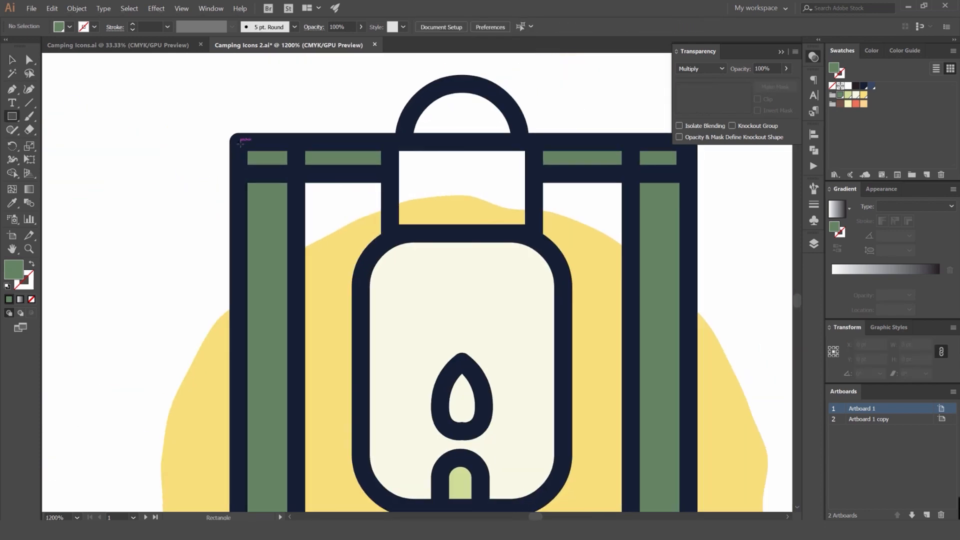
left_click_drag(240, 142, 681, 169)
Try Overlay and Hard Light on the upper bar's highlight rectangle and settle on Color Dodge as its blending mode.
scroll(704, 69, "up", 1)
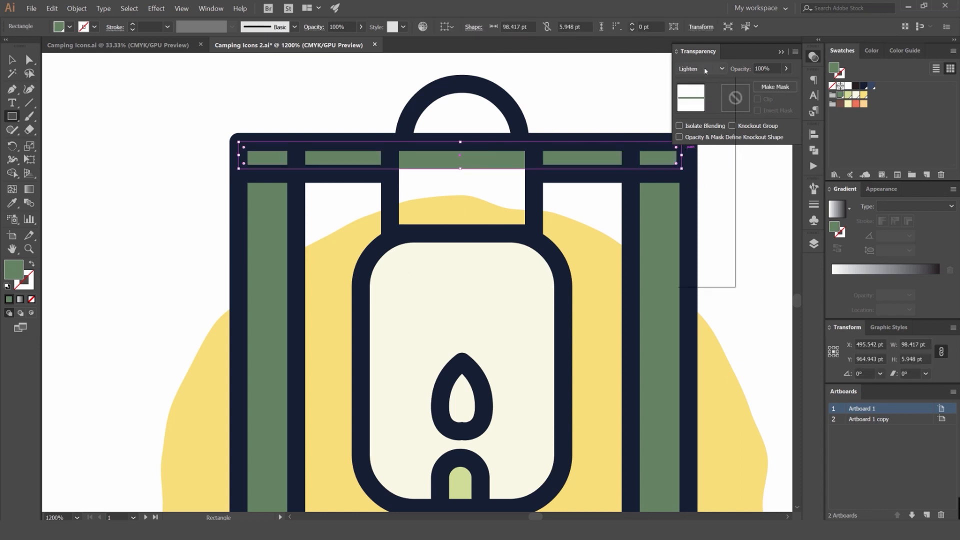
left_click(705, 68)
left_click(703, 175)
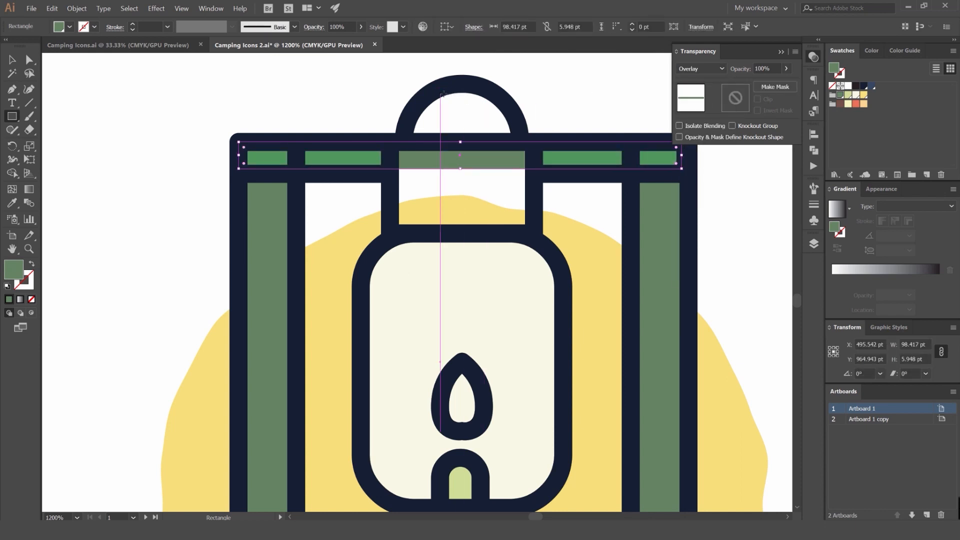
left_click(700, 69)
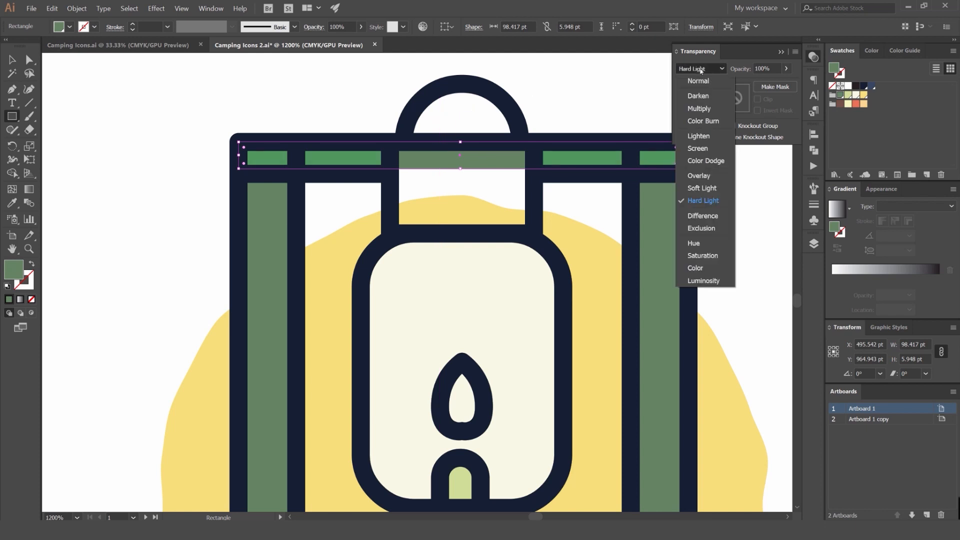
left_click(706, 161)
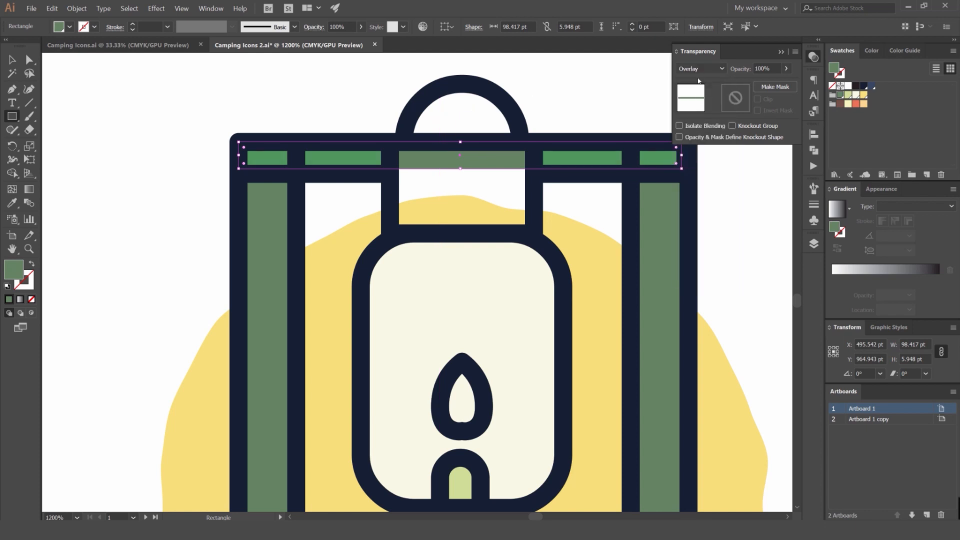
left_click(718, 166)
scroll(718, 168, "down", 3)
left_click_drag(718, 170, 585, 172)
left_click(506, 166)
Draw a rectangle over the highlight's middle section between the lantern's neck outlines and select it together with the highlight.
scroll(506, 167, "up", 3)
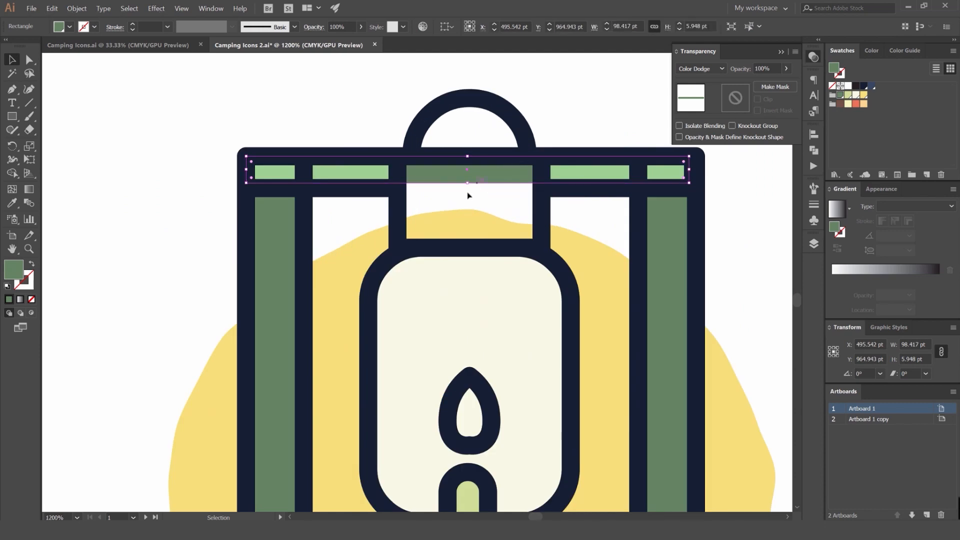
left_click(467, 194)
left_click(466, 181)
left_click(432, 200)
key("m")
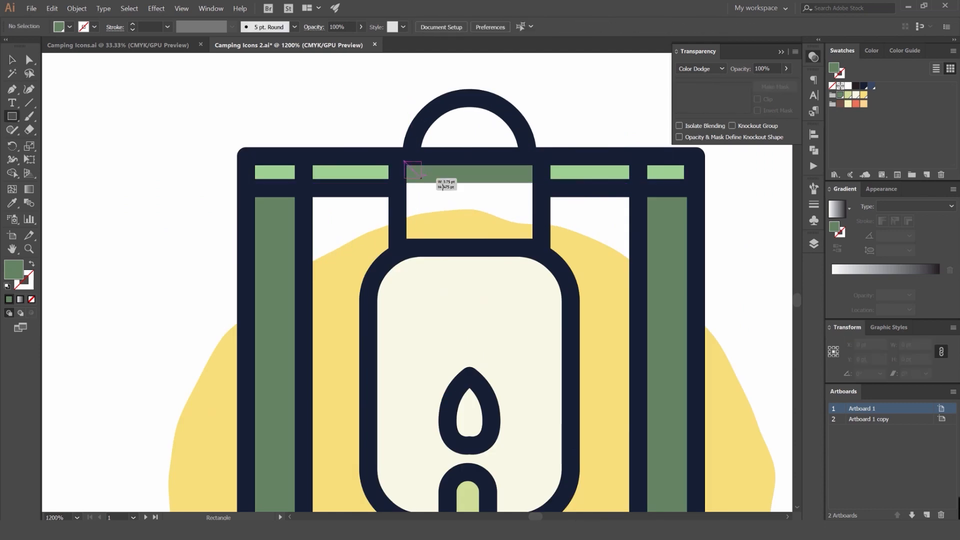
left_click_drag(442, 187, 497, 176)
key("v")
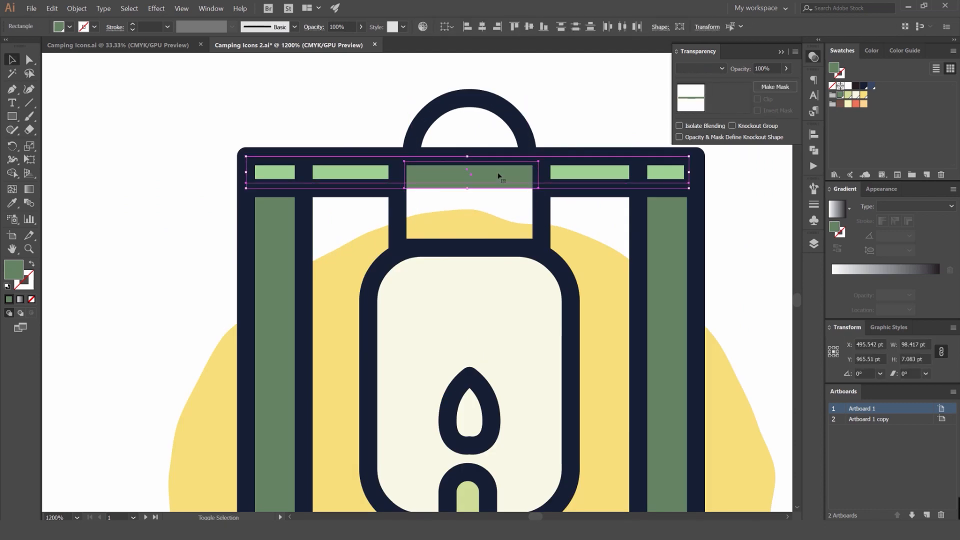
Remove the middle section of the highlight and the leftover rectangle with Shape Builder, leaving only the frame bar pieces.
key("shift+m")
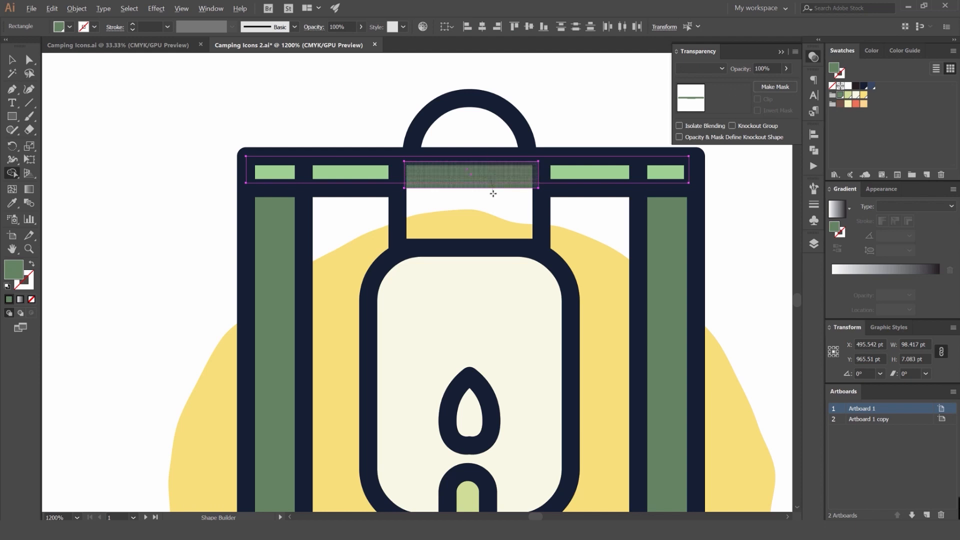
left_click(492, 183, "alt")
key("v")
left_click(448, 167)
left_click(448, 166)
left_click(558, 139)
scroll(558, 138, "down", 2)
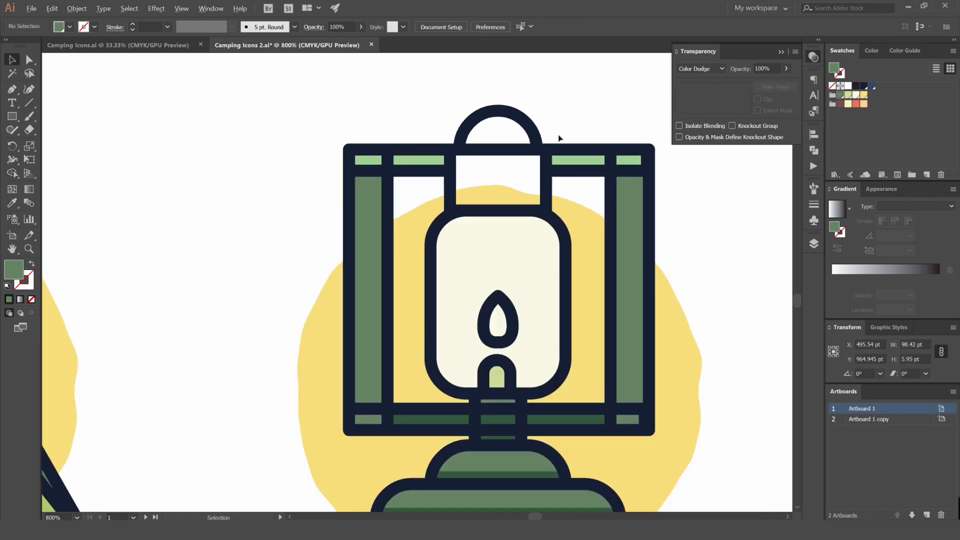
scroll(566, 117, "down", 1)
scroll(467, 163, "up", 2)
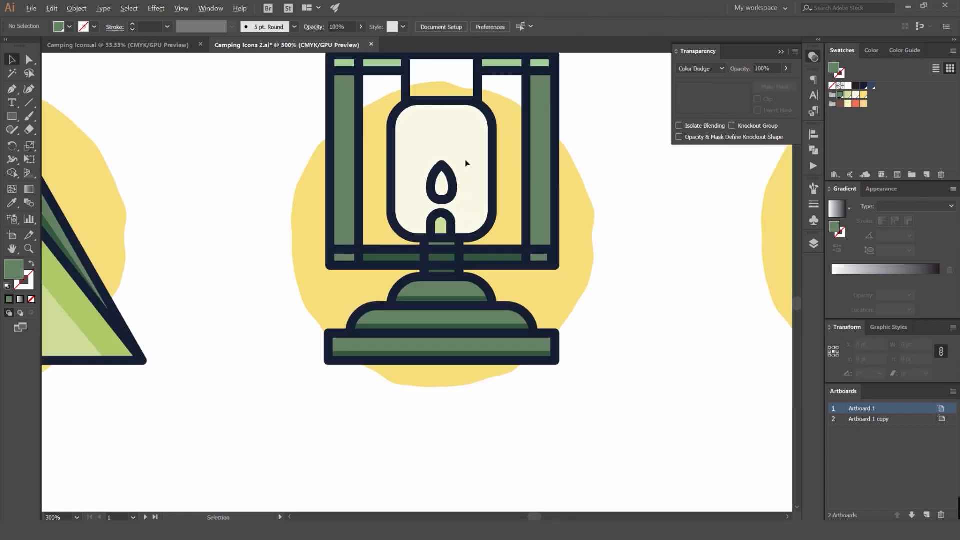
Draw a rectangle about 6.9 by 13.5 pt filling the lantern's flame outline and sample the glass's cream colour for it.
scroll(416, 187, "up", 1)
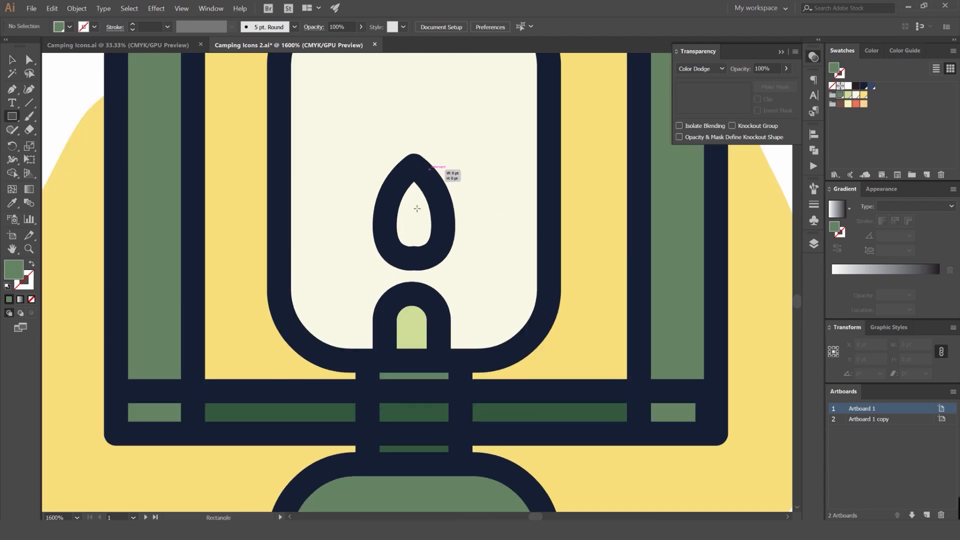
left_click_drag(430, 169, 393, 250)
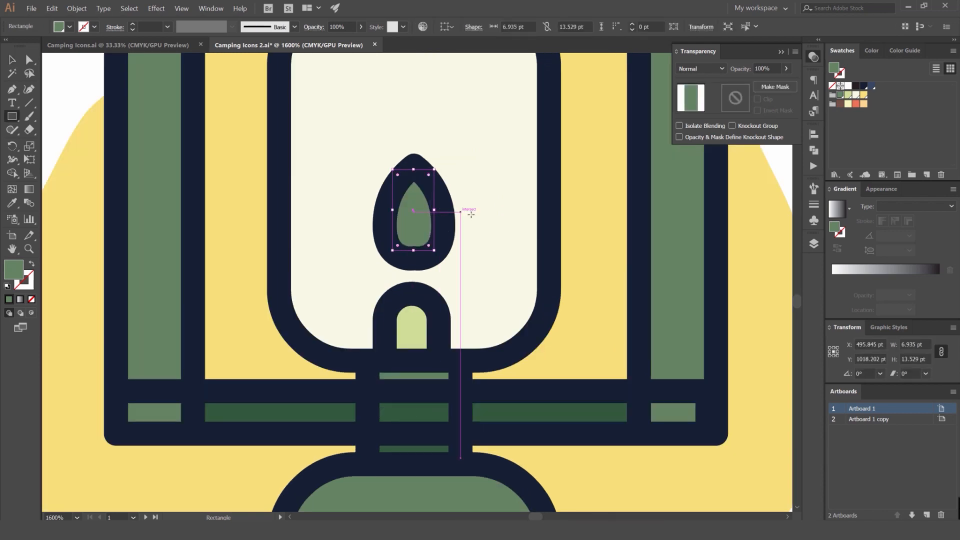
key("i")
left_click(499, 181)
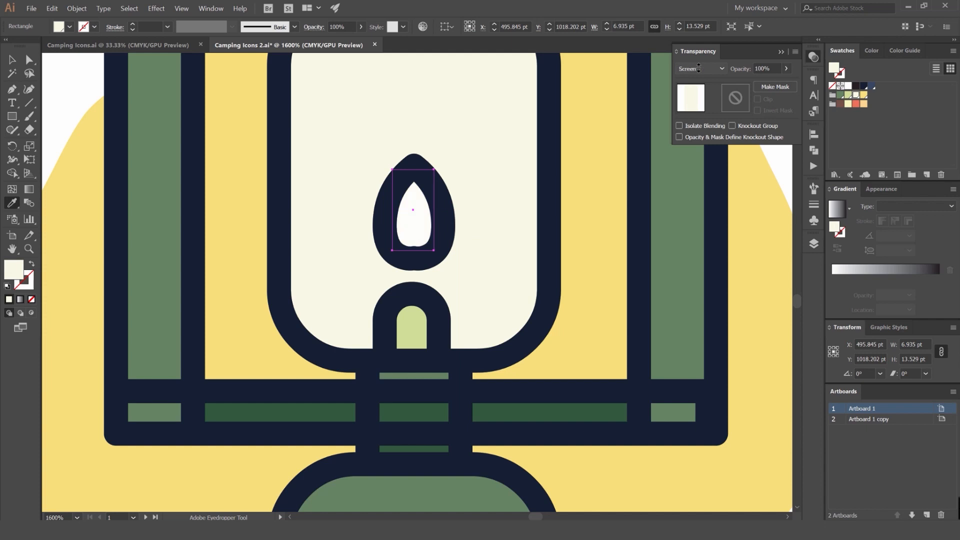
Fill the flame rectangle with the coral swatch and settle on Normal as its blending mode after trying Difference and Darken.
scroll(698, 68, "down", 2)
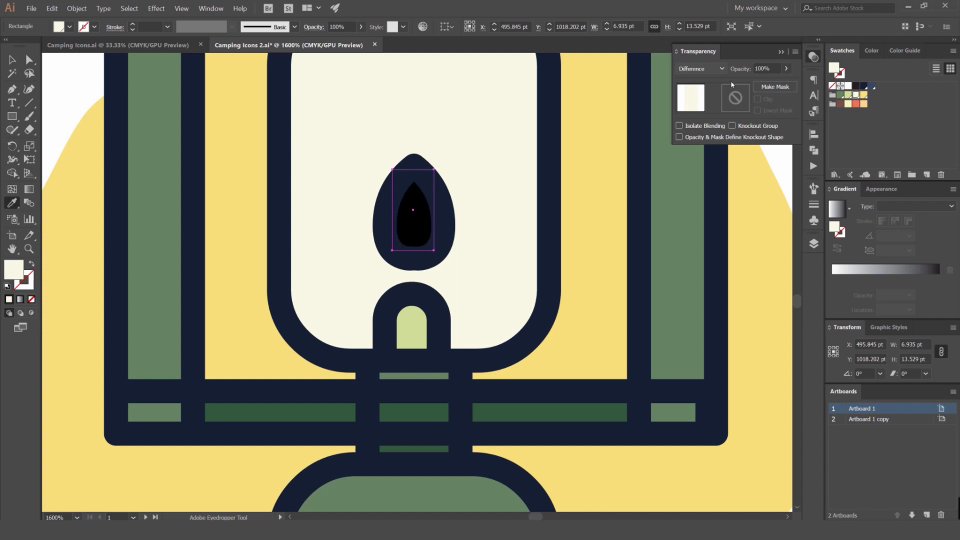
left_click(855, 104)
scroll(704, 70, "up", 9)
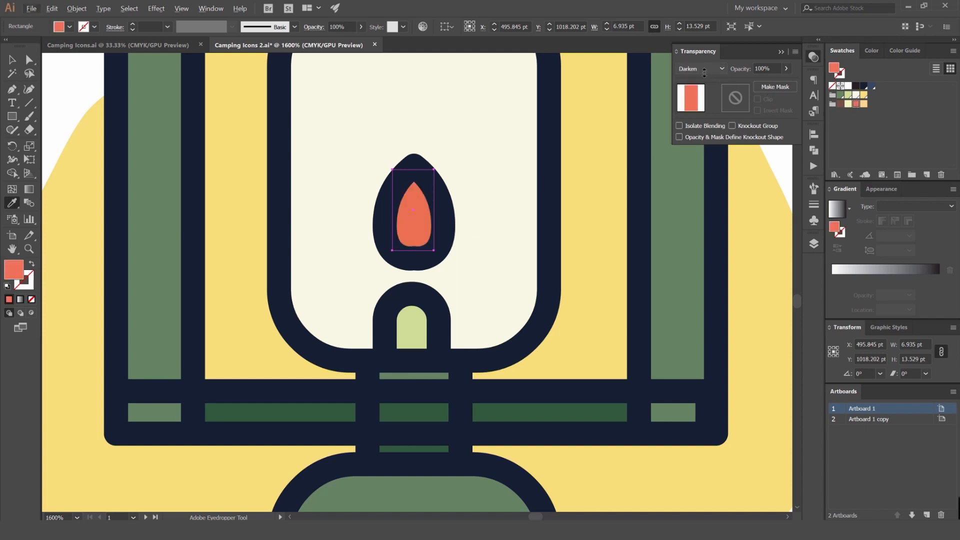
scroll(700, 69, "up", 1)
scroll(516, 152, "down", 5)
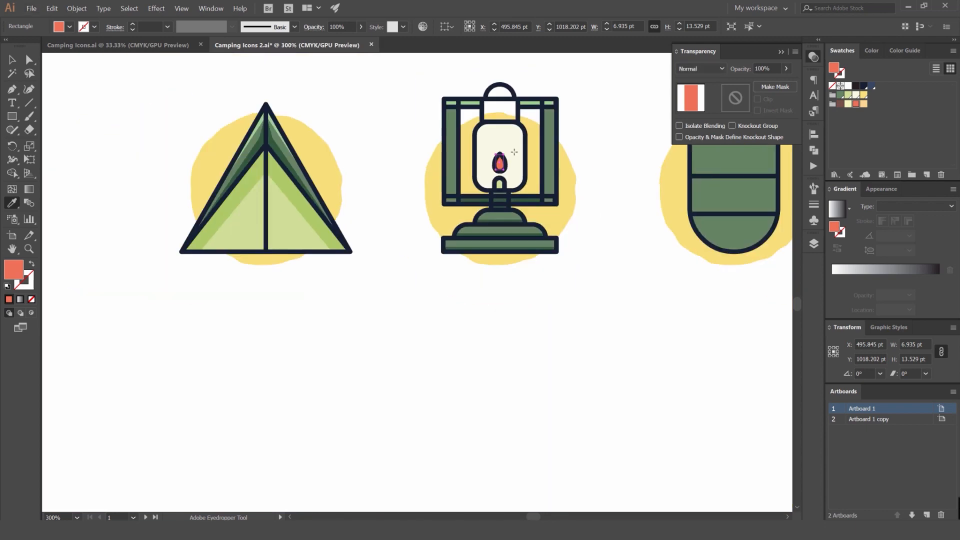
key("v")
left_click(435, 94)
Draw a coral triangle about 12.8 pt wide with the Pen tool at the upper end of the lantern's left post.
scroll(386, 99, "down", 2)
left_click_drag(529, 75, 423, 182)
scroll(424, 182, "up", 4)
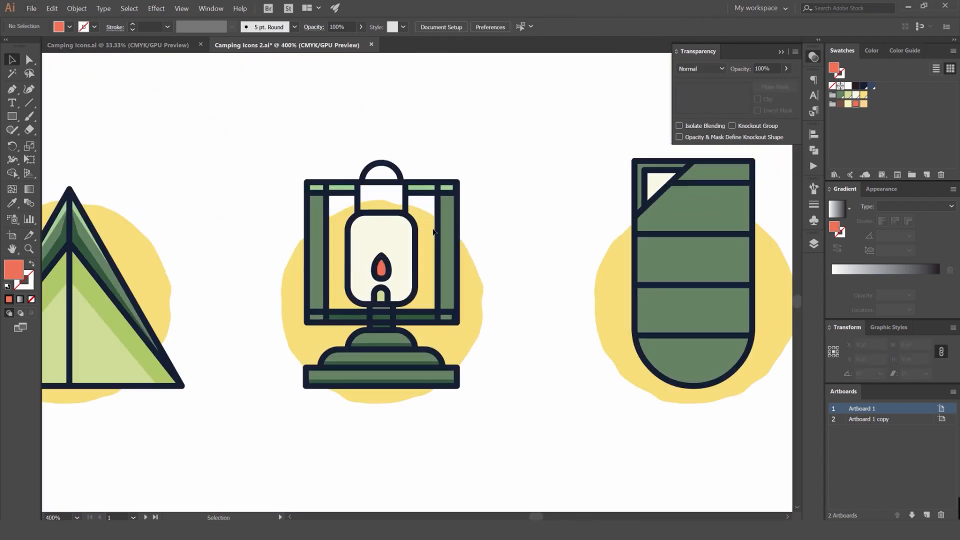
left_click_drag(490, 154, 572, 119)
scroll(416, 140, "up", 2)
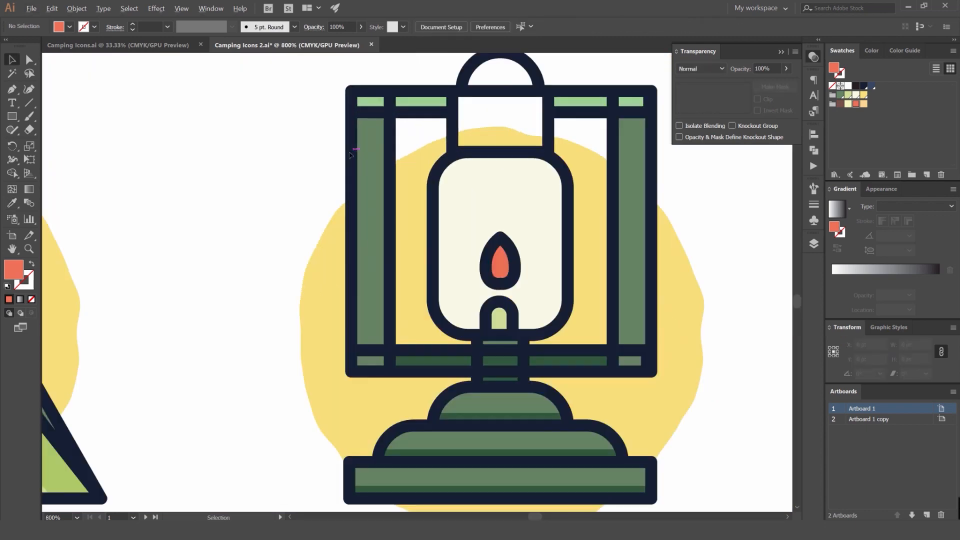
left_click_drag(415, 140, 382, 147)
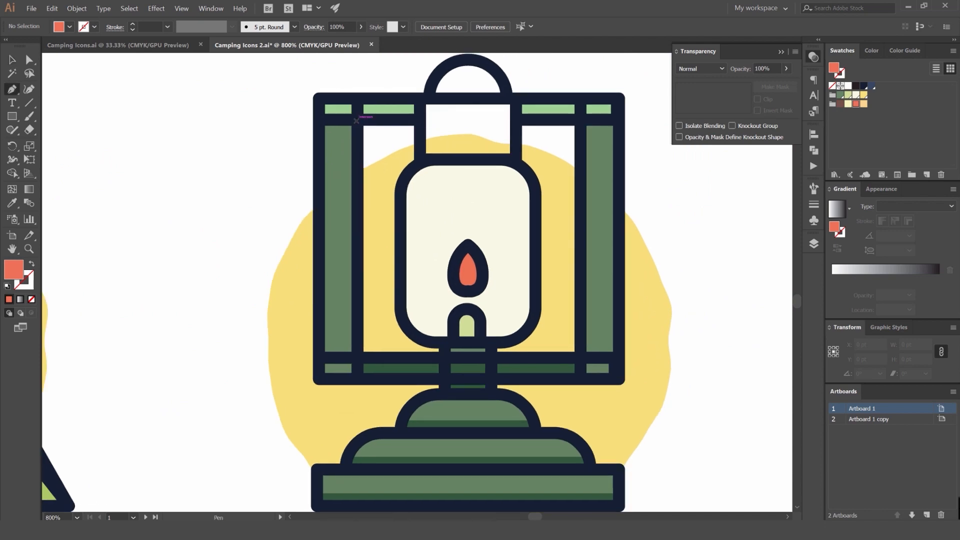
left_click(357, 117)
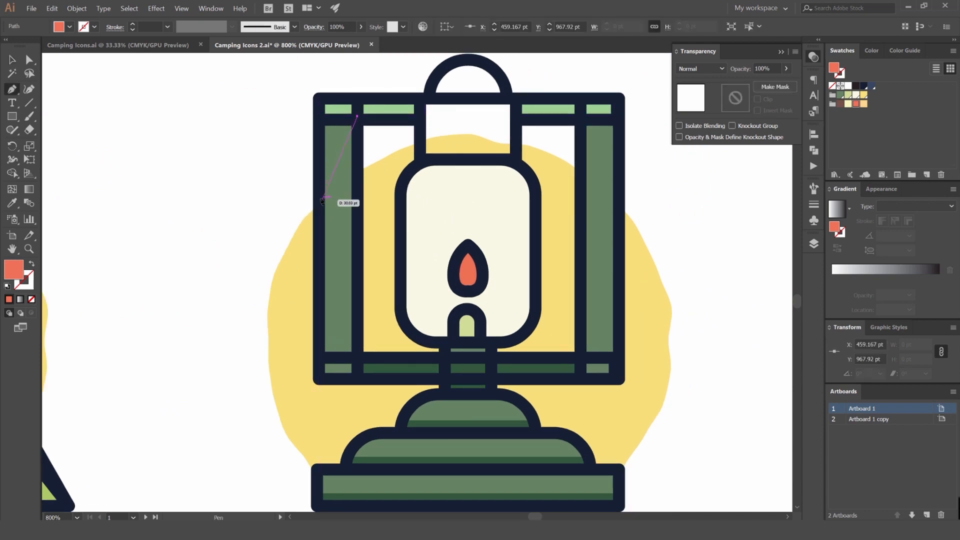
left_click(320, 108)
left_click(358, 116)
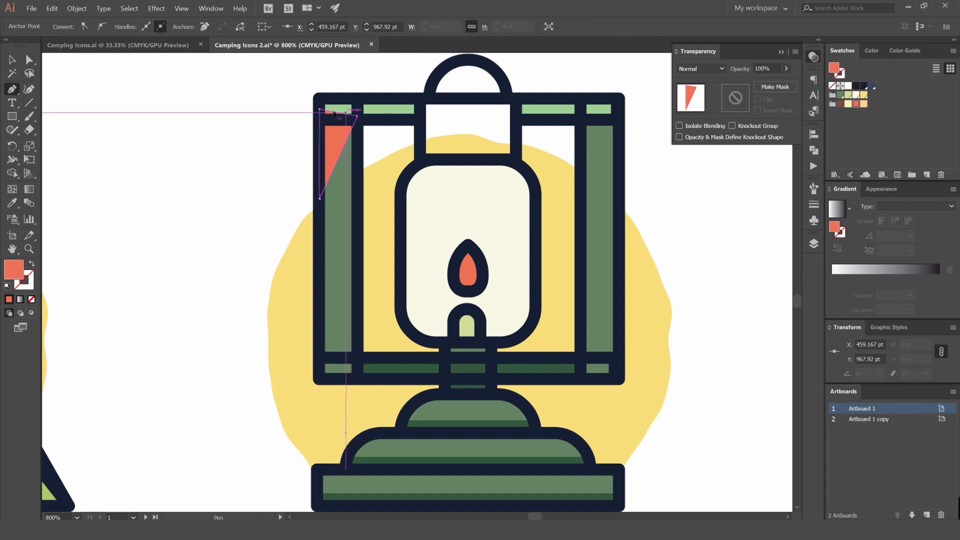
Give the triangle the upper bar's Color Dodge highlight appearance and place a horizontally flipped copy on the lantern's right post.
key("a")
left_click_drag(319, 109, 599, 134)
key("i")
left_click(338, 109)
key("v")
left_click(953, 327)
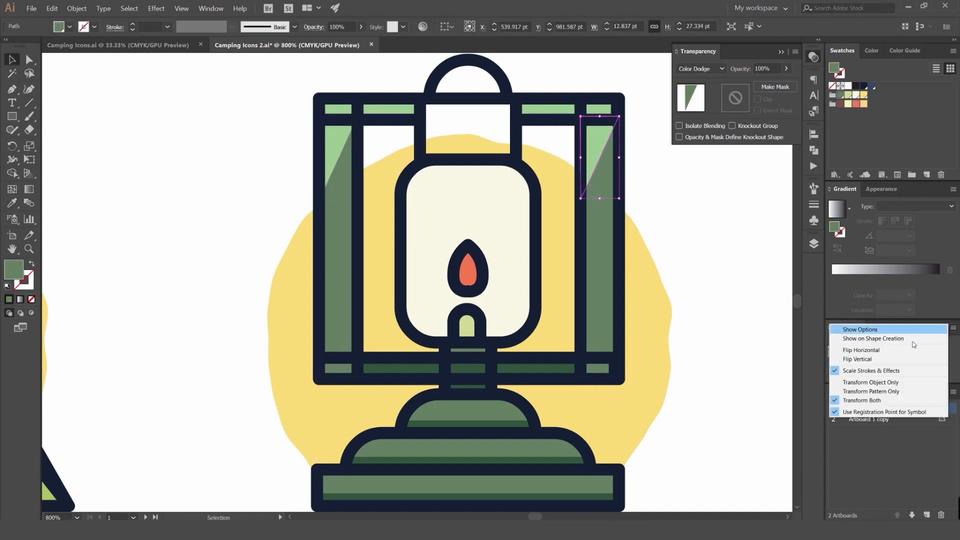
left_click(887, 350)
scroll(623, 131, "up", 1)
left_click(693, 187)
scroll(692, 187, "down", 5)
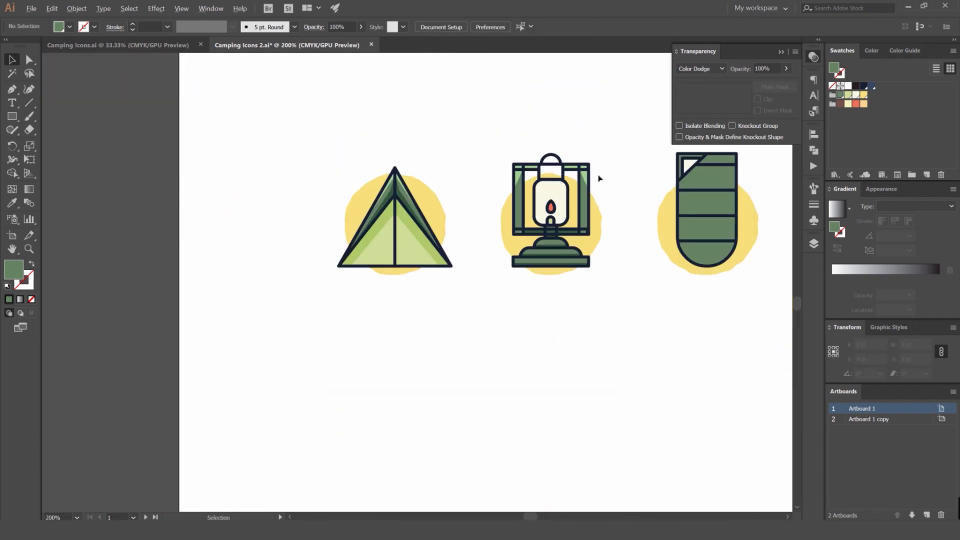
scroll(571, 162, "up", 2)
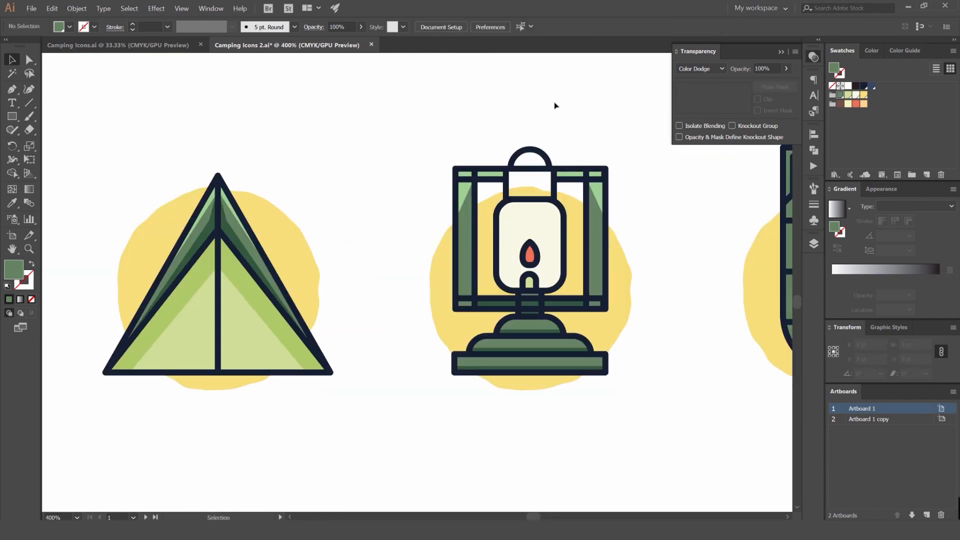
left_click_drag(534, 160, 477, 248)
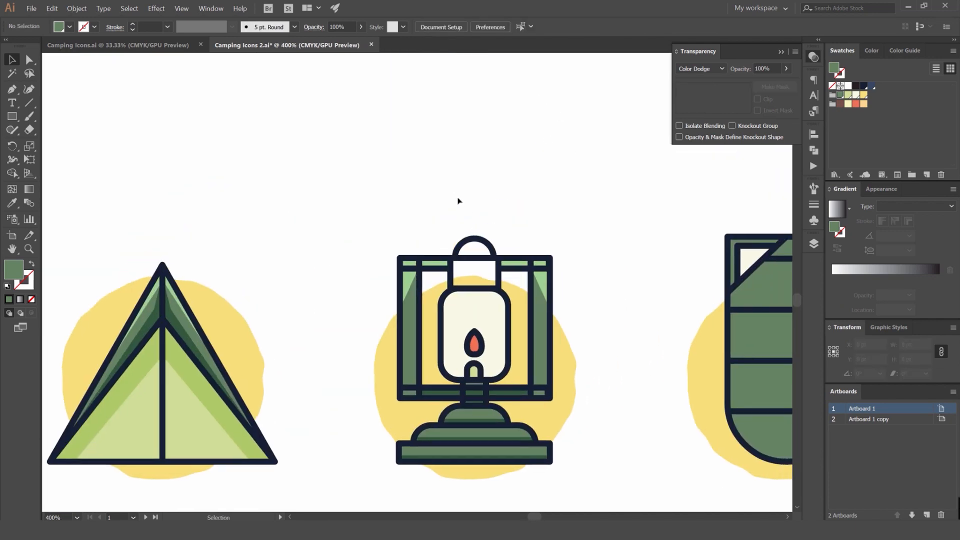
left_click_drag(526, 122, 534, 97)
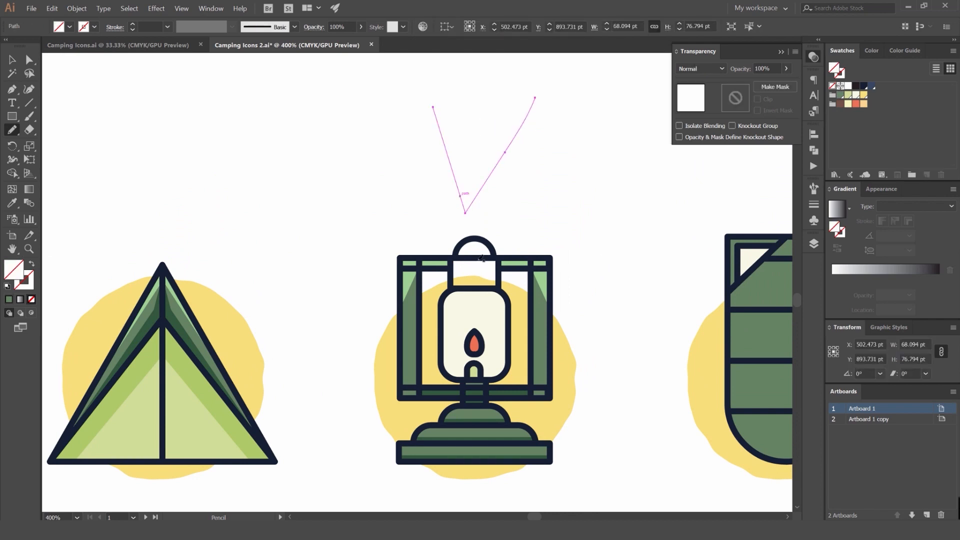
left_click(854, 103)
key("v")
left_click_drag(595, 113, 428, 193)
key("Delete")
Draw a closed, dome-shaped highlight path with the Pen tool over the upper part of the lantern base's smallest tier.
left_click_drag(489, 174, 390, 26)
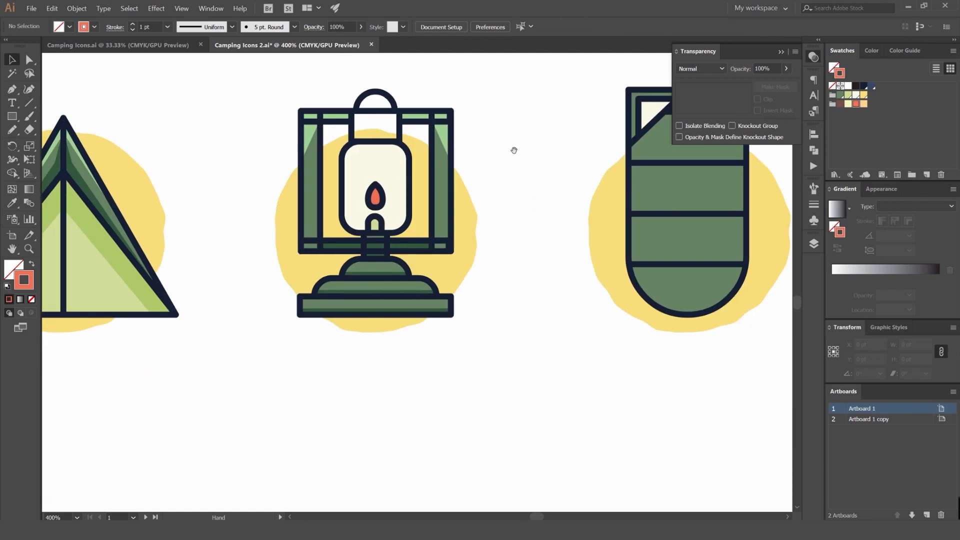
scroll(424, 251, "up", 4)
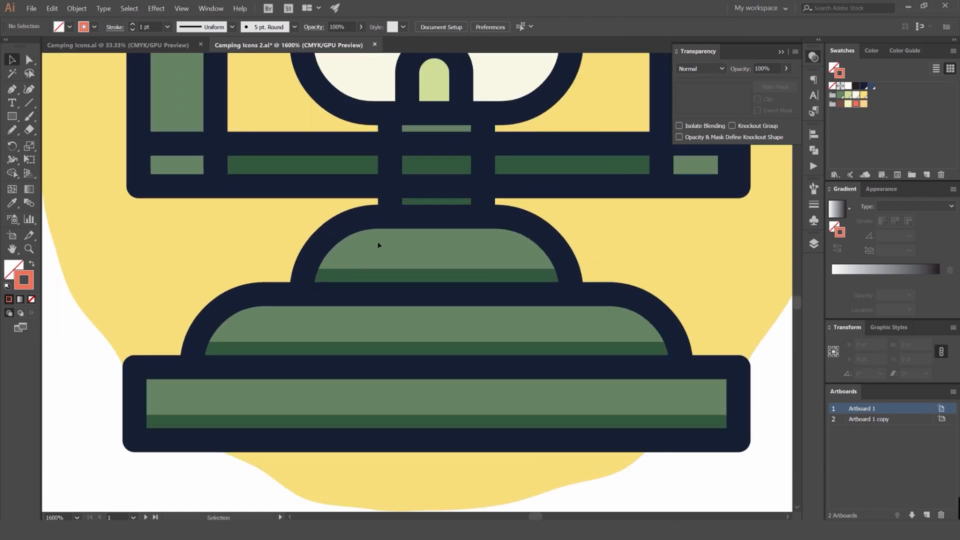
scroll(372, 243, "down", 1)
scroll(386, 225, "up", 1)
key("p")
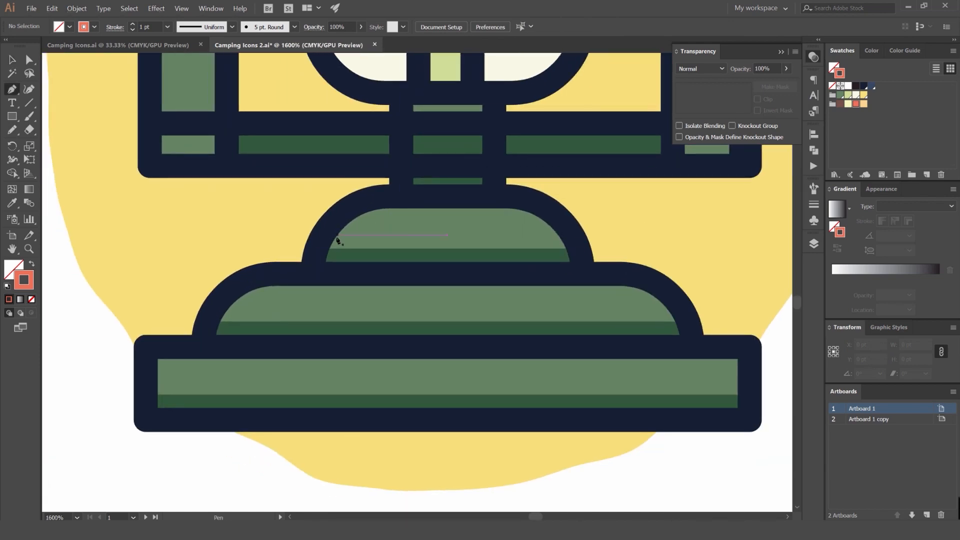
left_click(559, 235)
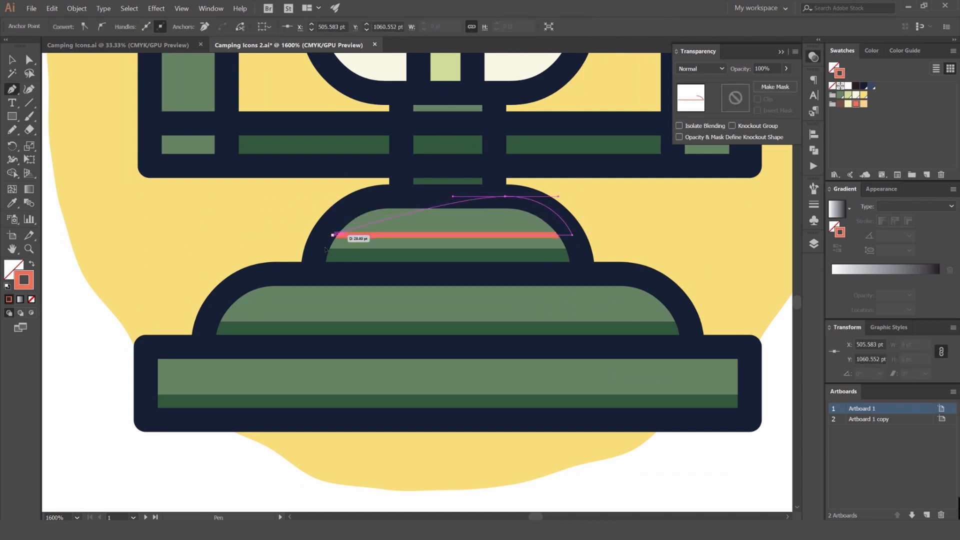
left_click_drag(332, 234, 298, 286)
key("v")
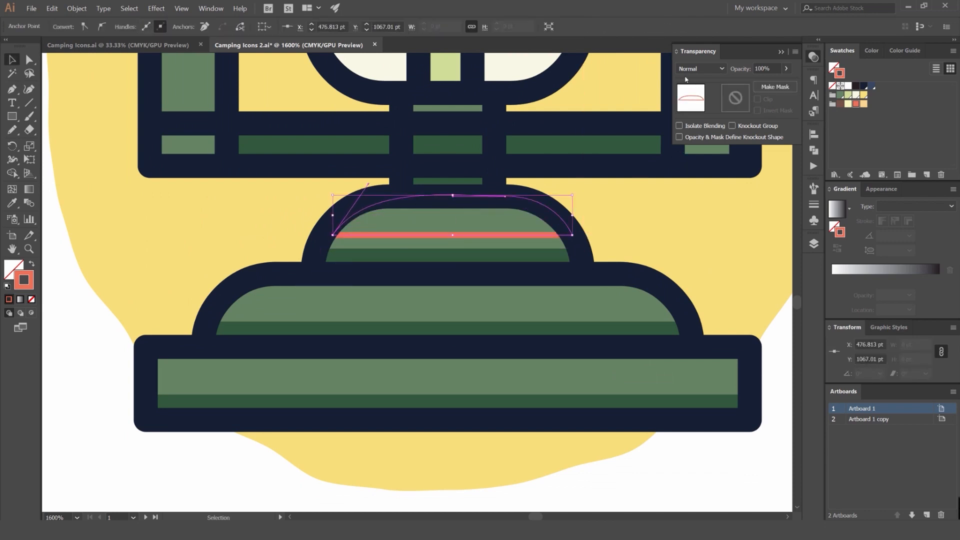
Apply the upper frame bar's green Color Dodge highlight appearance to the smallest tier's dome-shaped path.
scroll(500, 178, "down", 3)
key("i")
left_click_drag(521, 184, 492, 296)
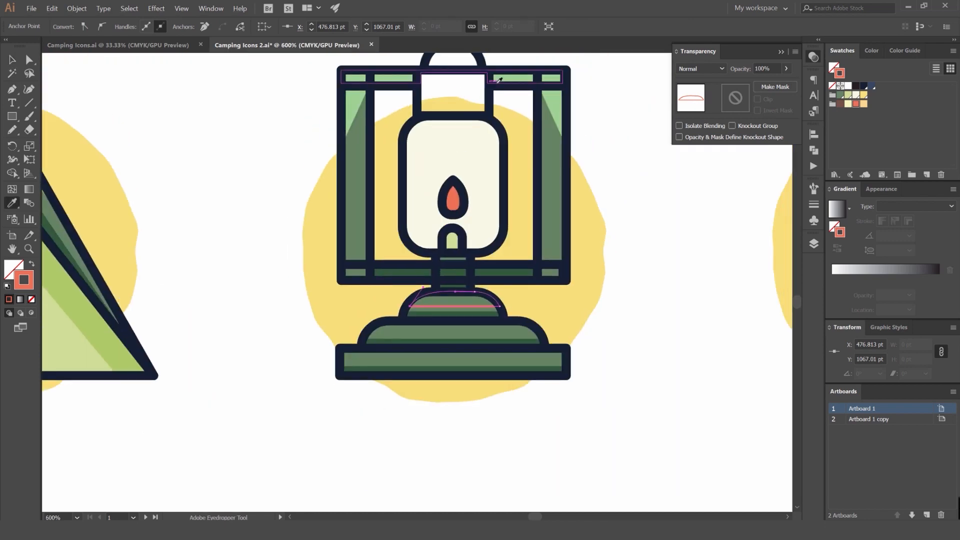
left_click(491, 81)
key("v")
left_click(643, 274)
scroll(446, 297, "up", 3)
Copy the smallest tier's highlight down onto the middle tier and widen the copy to about 76.6 by 6.7 pt.
left_click(452, 318)
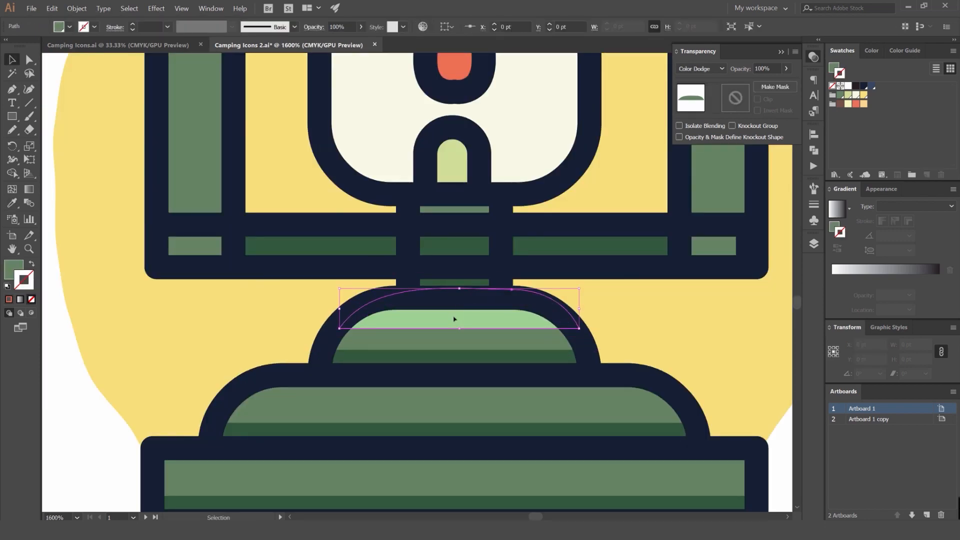
scroll(509, 316, "down", 1)
left_click_drag(515, 271, 515, 332)
left_click_drag(580, 324, 659, 326)
left_click_drag(321, 324, 316, 324)
left_click_drag(374, 333, 367, 191)
left_click_drag(453, 182, 494, 246)
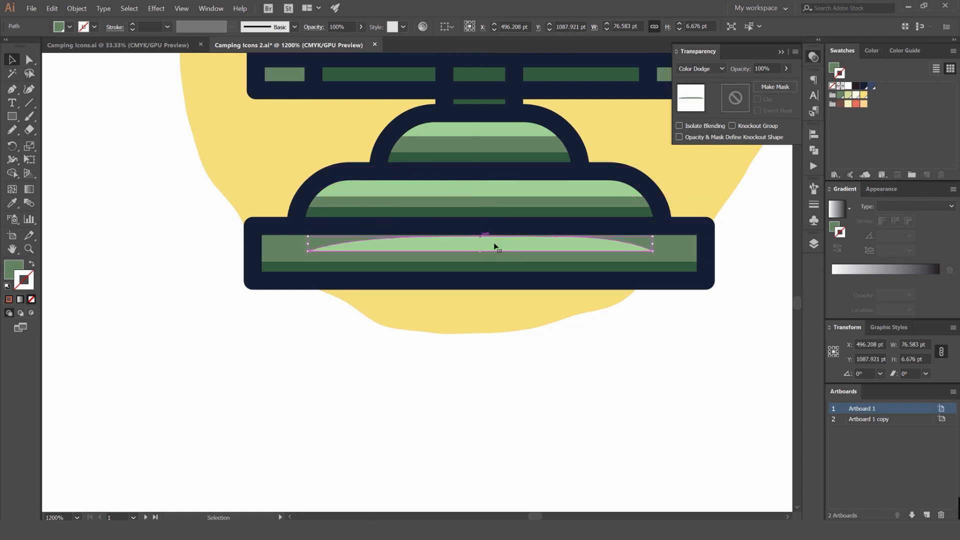
left_click_drag(707, 239, 706, 239)
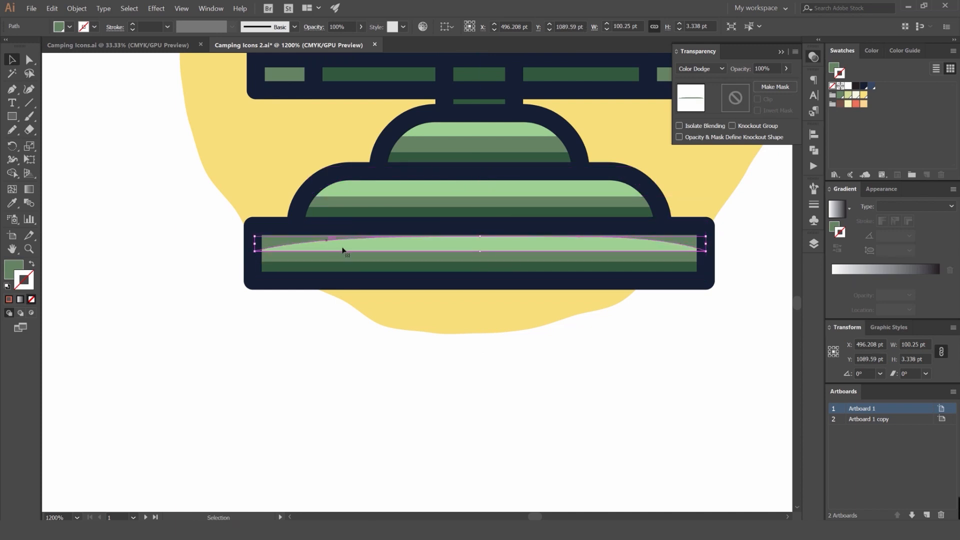
key("a")
left_click_drag(350, 242, 268, 242)
scroll(270, 244, "up", 1)
key("Delete")
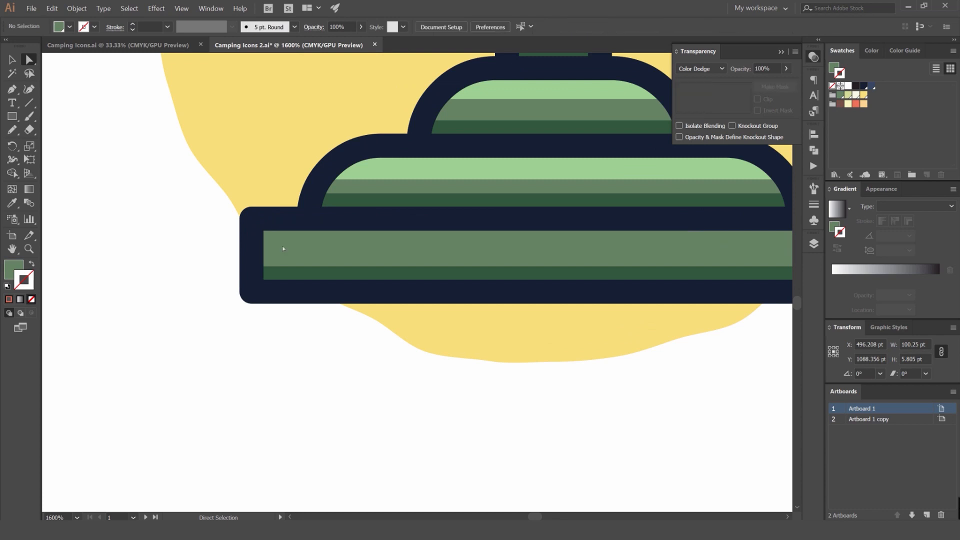
Draw a green rectangle about 100.7 by 4.5 pt along the upper edge of the lantern's bottom slab.
key("m")
scroll(248, 230, "down", 3)
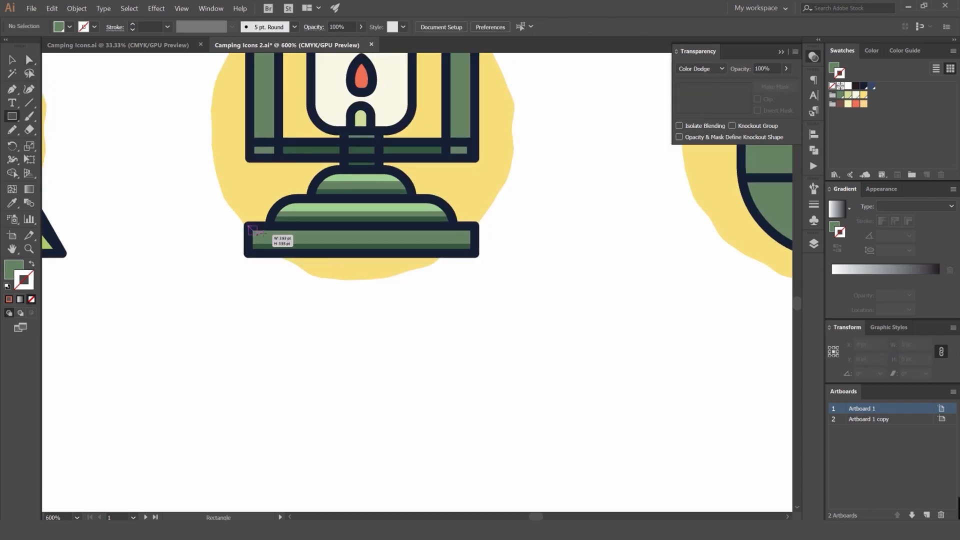
left_click_drag(476, 234, 476, 235)
key("v")
left_click(514, 219)
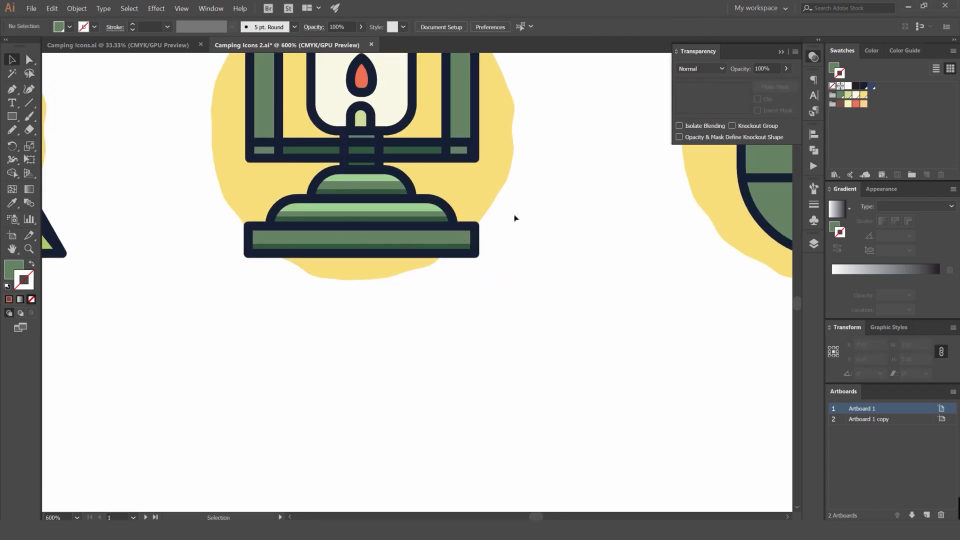
Apply the middle tier's Color Dodge highlight appearance to the bottom slab's rectangle.
left_click(400, 232)
key("i")
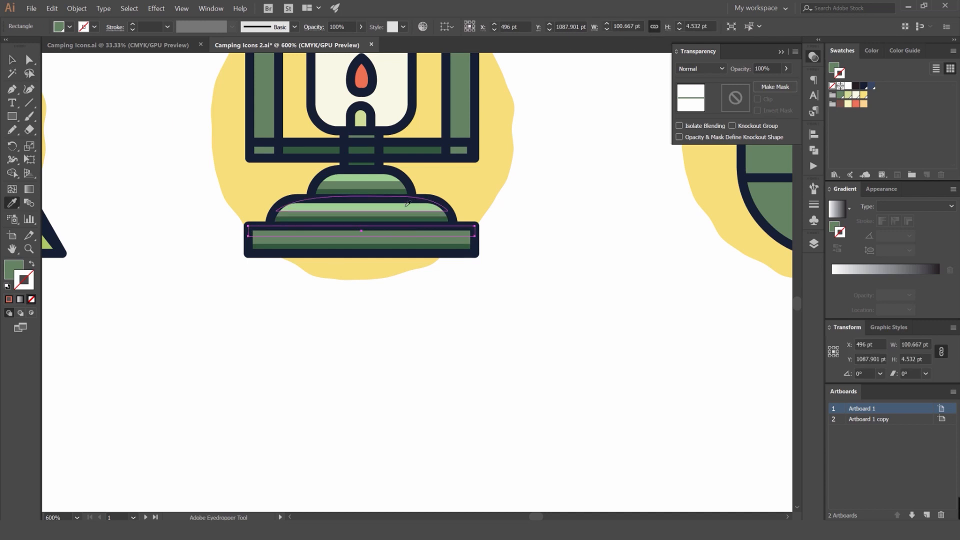
left_click(408, 203)
scroll(549, 208, "down", 2)
key("v")
left_click(575, 211)
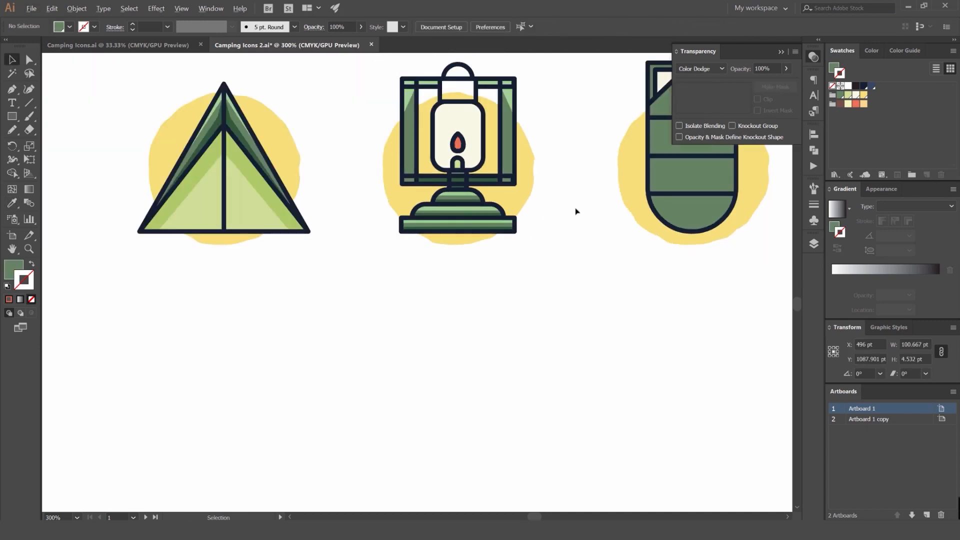
Nudge the middle tier highlight's right upper anchor point down and tilt its handle to follow the tier's rounded corner.
scroll(502, 208, "up", 2)
key("a")
left_click(415, 184)
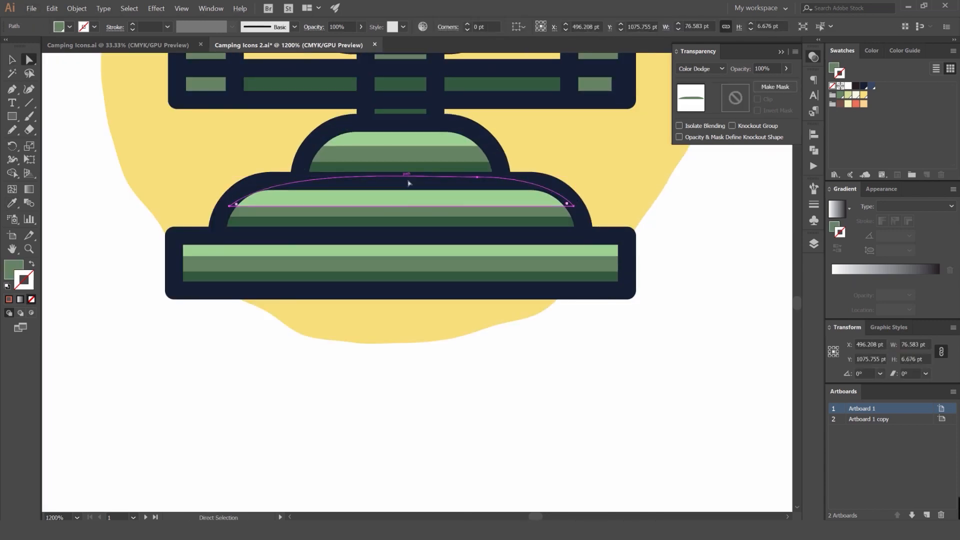
left_click(477, 177)
key("Down")
key("Down")
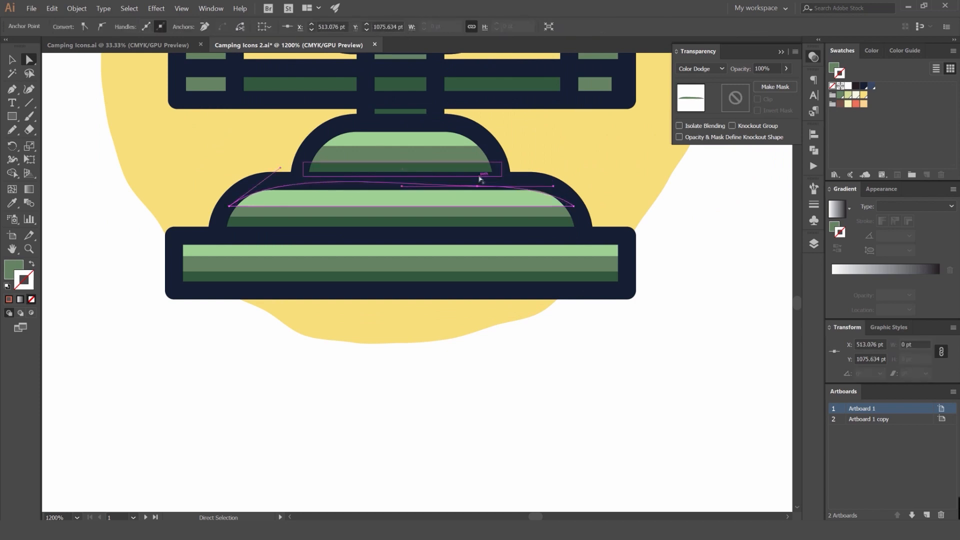
scroll(564, 180, "up", 2)
left_click_drag(542, 192, 551, 183)
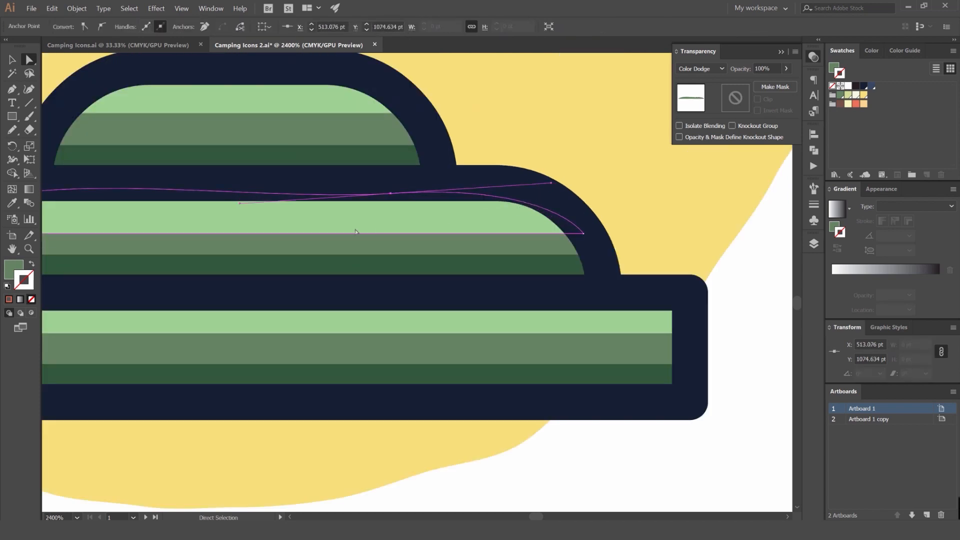
key("v")
scroll(369, 232, "down", 2)
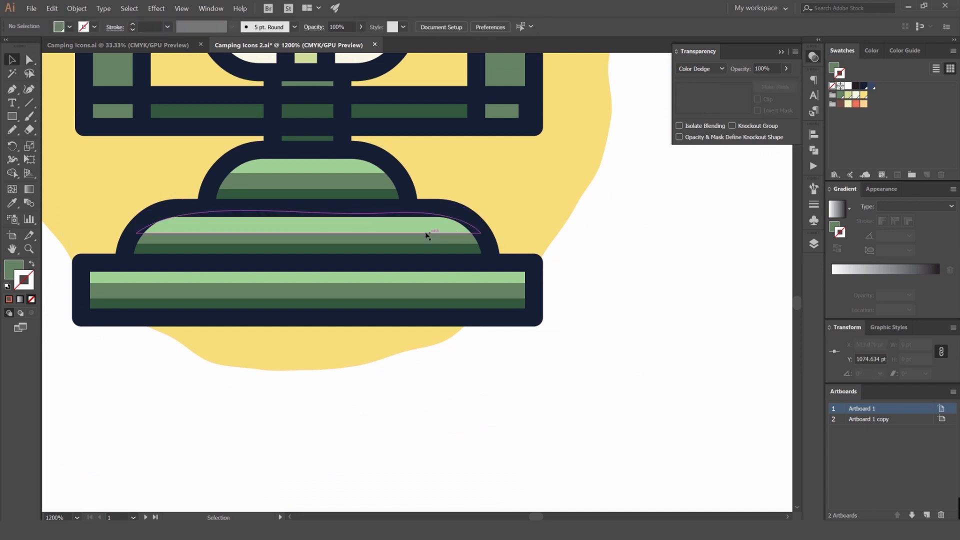
scroll(530, 245, "down", 2)
left_click(633, 253)
scroll(631, 219, "down", 3)
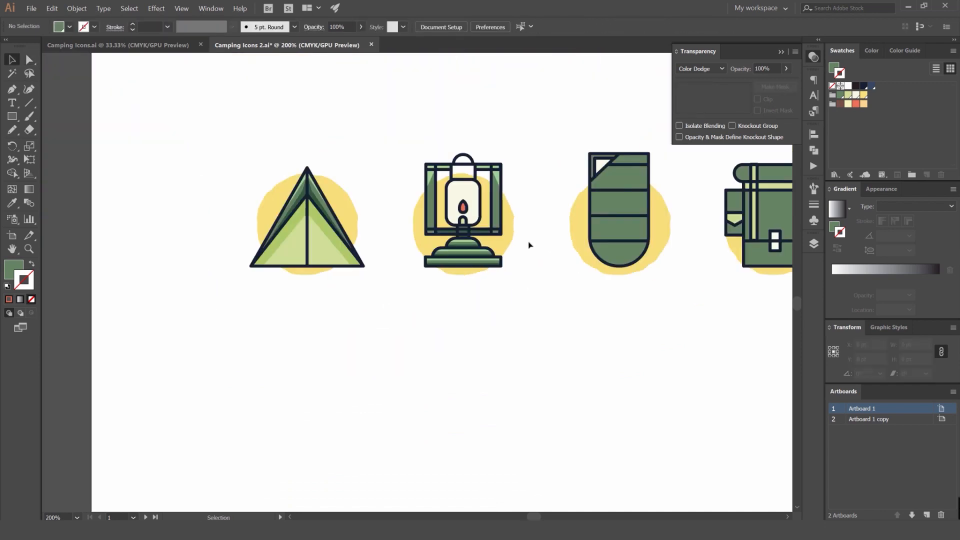
Draw a shading rectangle across the lantern frame's bottom bar and blend it with Multiply.
scroll(462, 256, "up", 2)
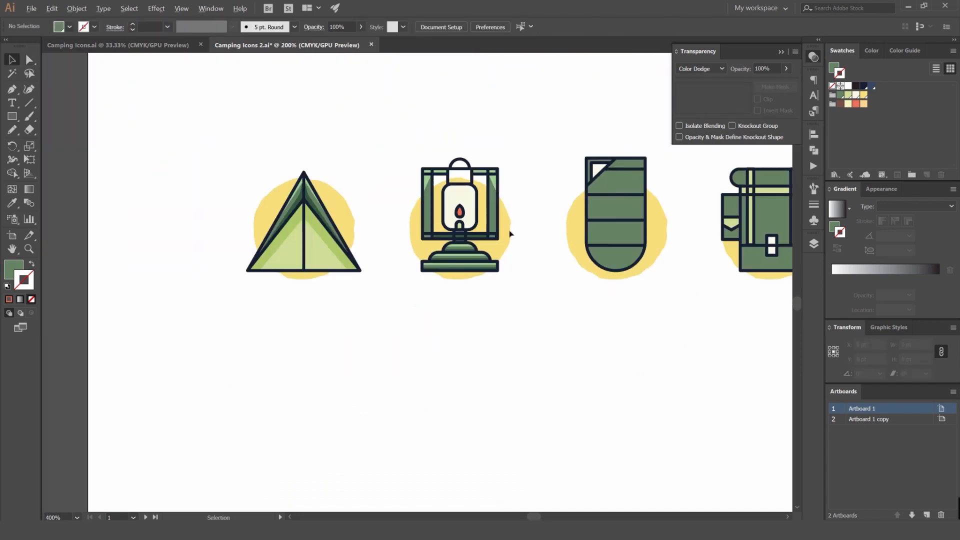
scroll(428, 242, "up", 4)
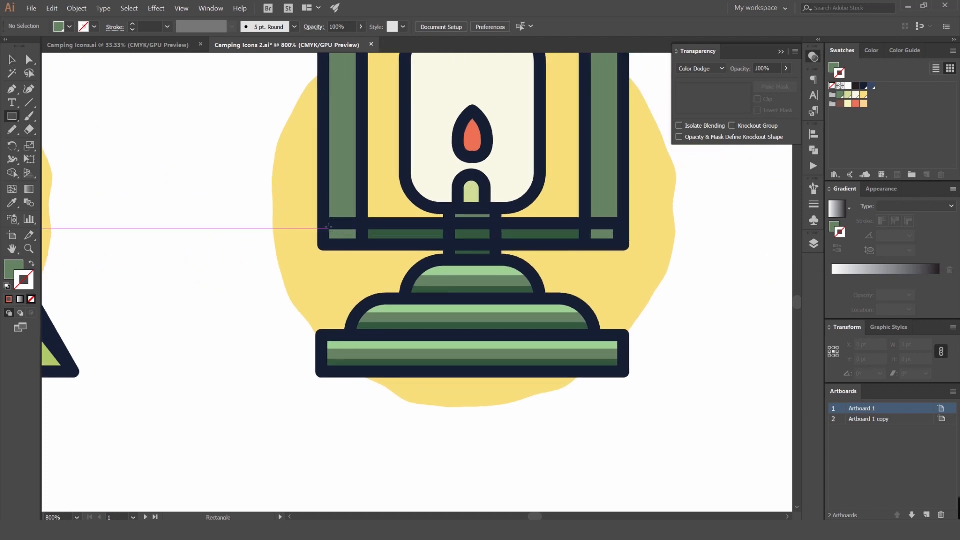
left_click_drag(328, 227, 618, 232)
key("v")
left_click(694, 284)
Look over the shaded icons and compare them with the earlier icon rows on the artboard.
scroll(694, 284, "down", 2)
left_click_drag(773, 259, 437, 242)
scroll(437, 242, "down", 4)
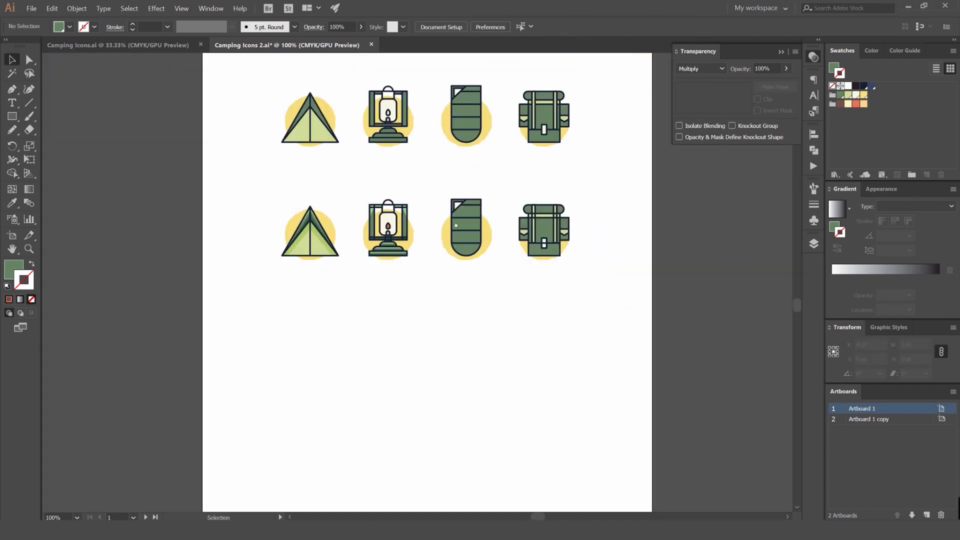
left_click_drag(399, 211, 458, 329)
scroll(449, 231, "up", 4)
scroll(452, 238, "down", 4)
left_click_drag(467, 214, 484, 293)
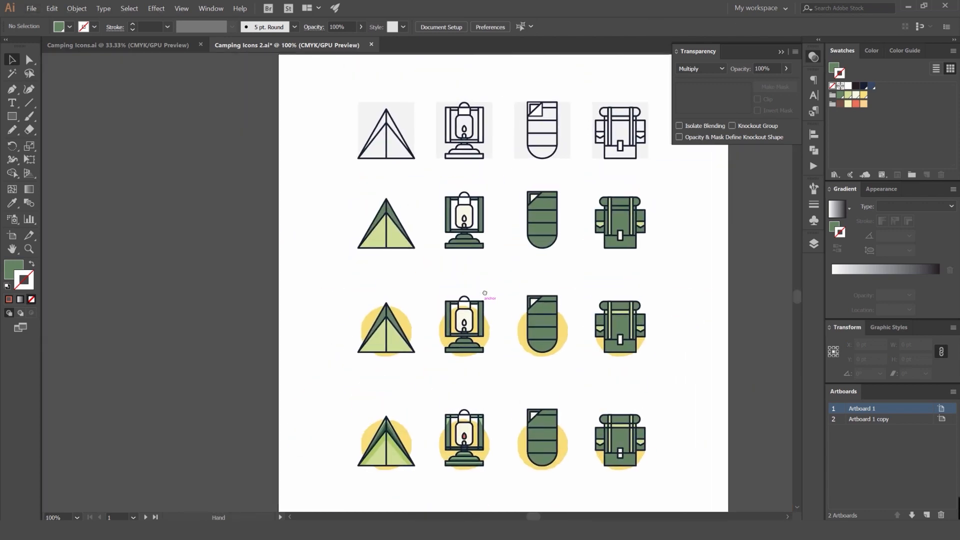
left_click_drag(482, 243, 428, 96)
Draw a narrow green strip down the left side of the sleeping bag's folded corner, slanting its lower end along the fold.
scroll(418, 275, "up", 3)
left_click_drag(514, 265, 370, 178)
scroll(531, 190, "down", 1)
scroll(365, 180, "up", 2)
scroll(442, 172, "up", 3)
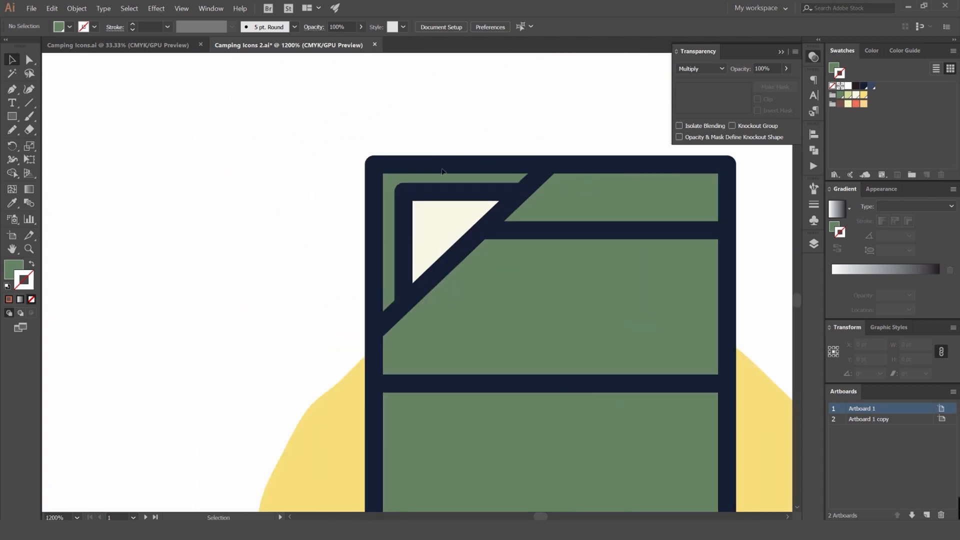
left_click_drag(438, 154, 379, 150)
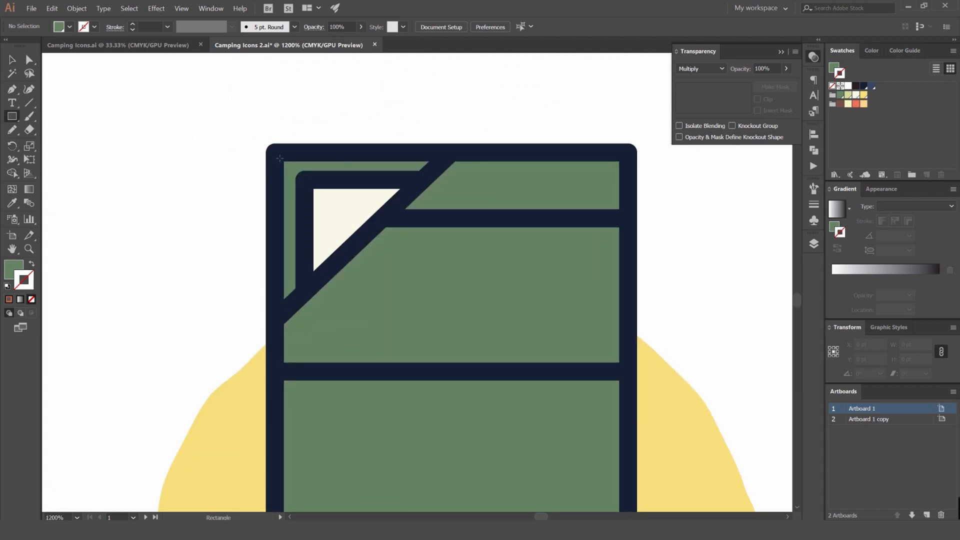
left_click_drag(279, 158, 280, 310)
key("a")
key("v")
left_click(323, 124)
Set the vertical fold strip's blending mode to Multiply.
left_click(292, 175)
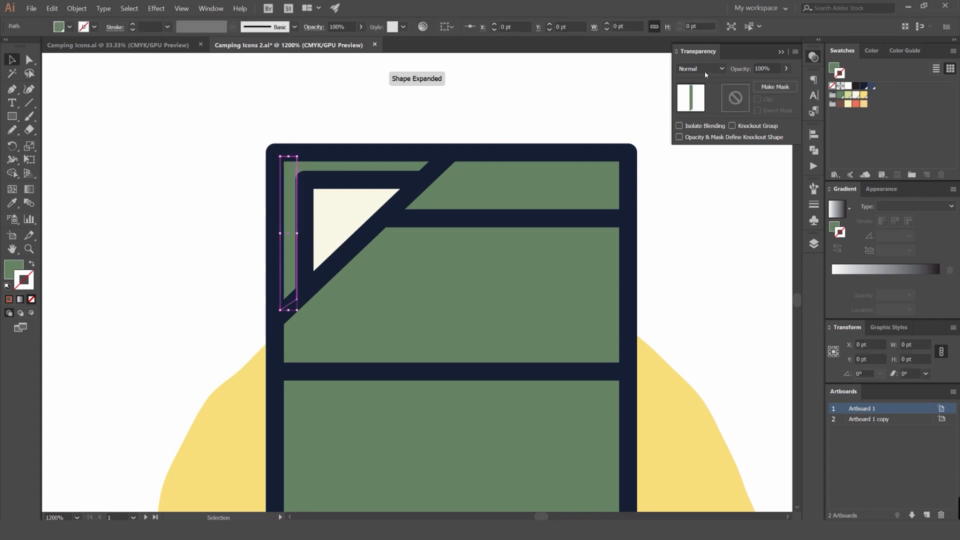
left_click(704, 69)
left_click(692, 104)
left_click(489, 95)
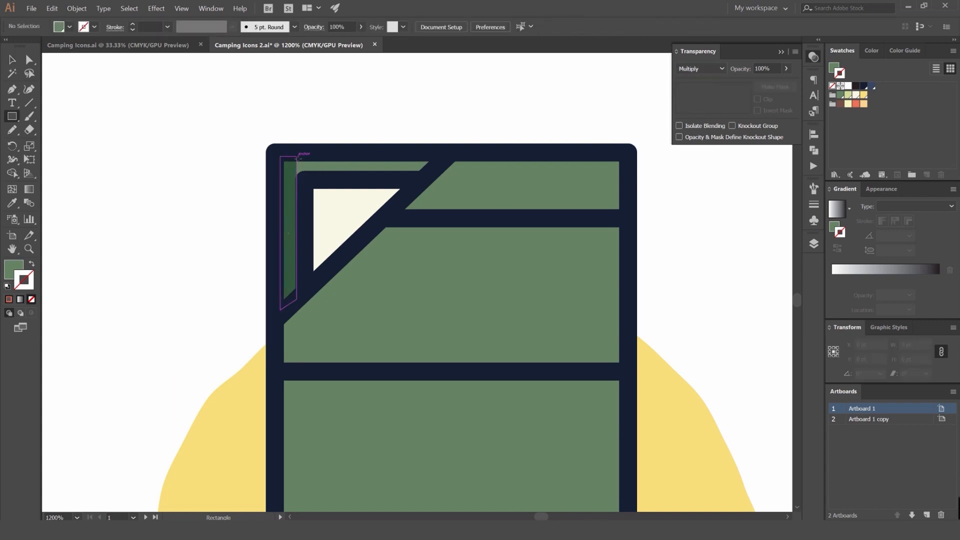
Draw a green rectangle about 31.4 by 3.9 pt along the fold's upper edge and set its blending mode to Multiply.
mouse_move(298, 158)
left_mouse_down()
mouse_move(326, 179)
mouse_move(431, 177)
left_mouse_up()
key("v")
left_click(447, 127)
scroll(419, 166, "up", 2)
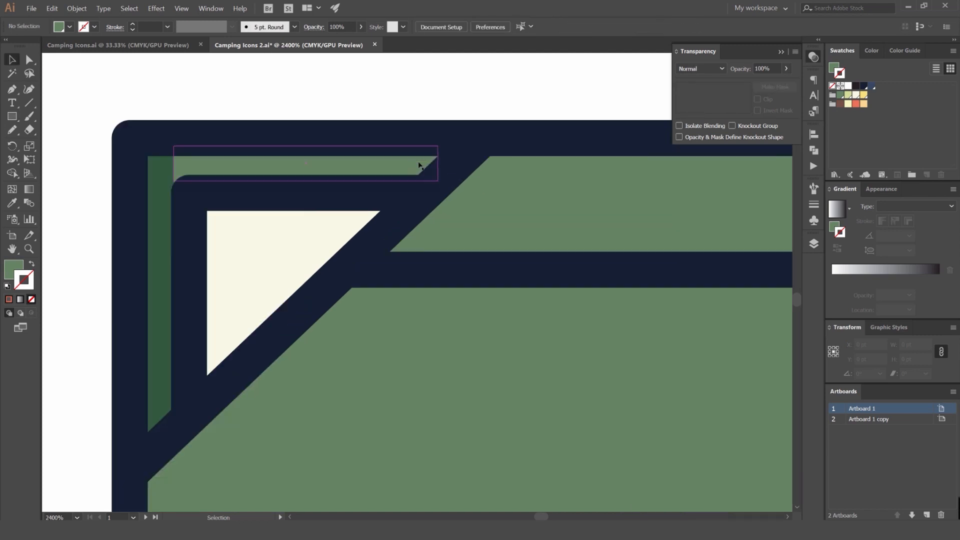
left_click(422, 165)
left_click(718, 70)
left_click(698, 96)
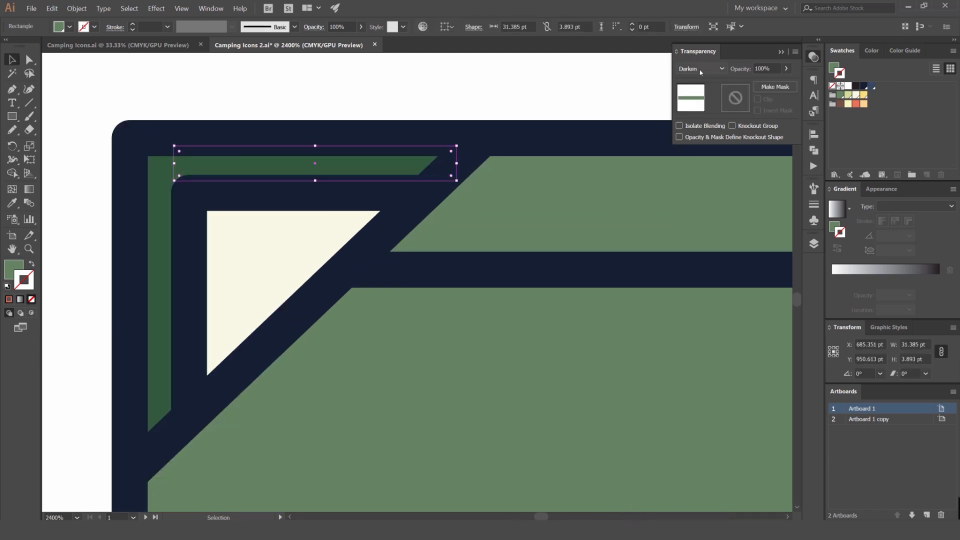
left_click(528, 109)
scroll(528, 108, "down", 2)
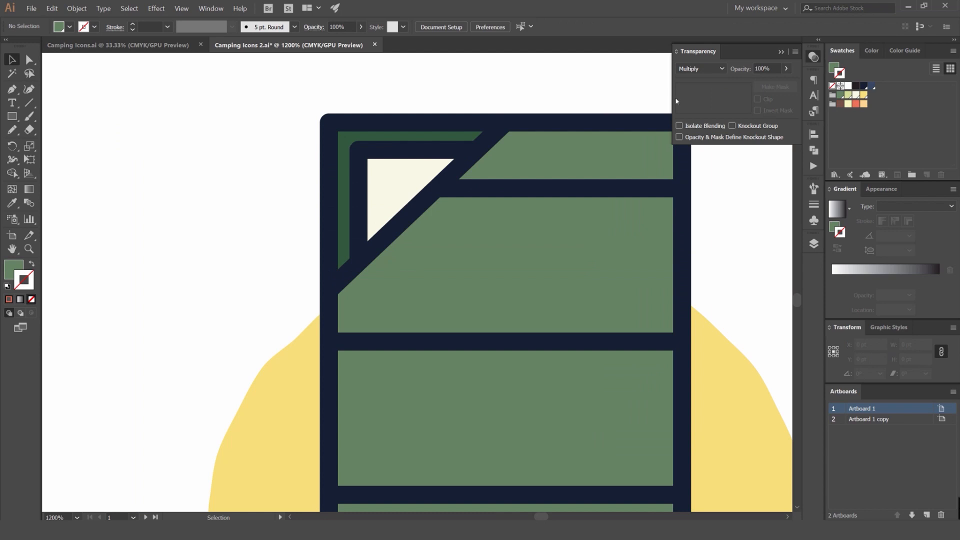
Move the horizontal fold strip's lower left anchor point down to fill the gap at the fold's rounded corner.
scroll(408, 164, "up", 2)
left_click(408, 165)
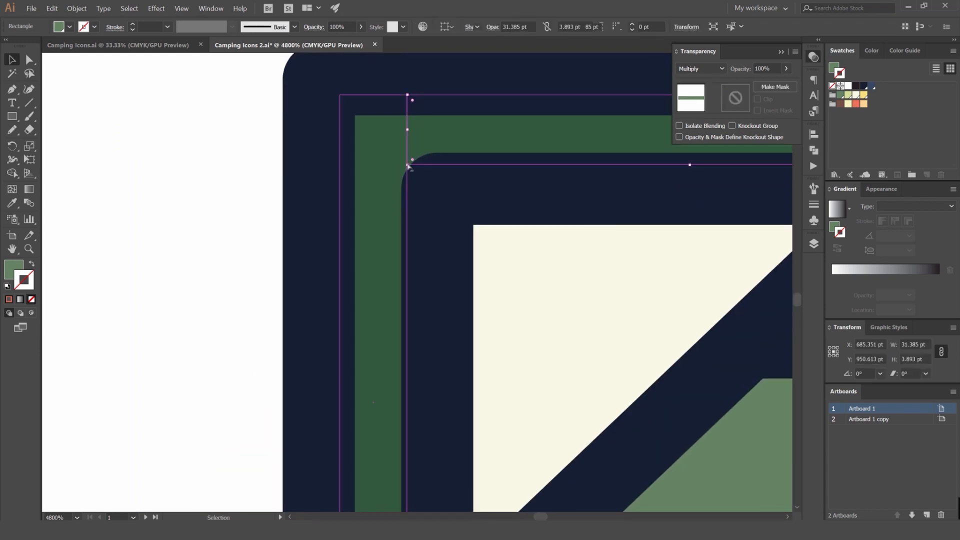
key("a")
left_click_drag(408, 165, 408, 183)
scroll(427, 145, "down", 2)
key("v")
left_click(482, 91)
scroll(494, 75, "down", 1)
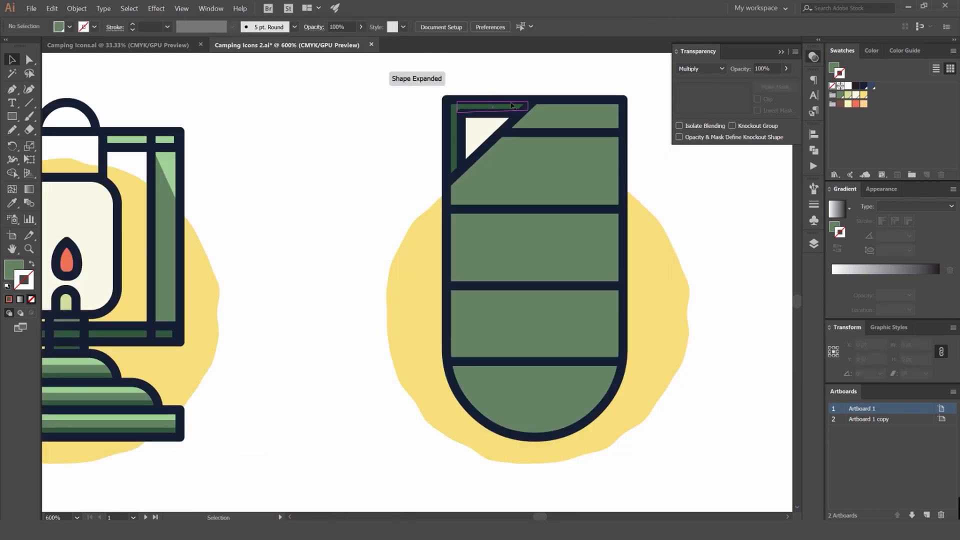
left_click_drag(510, 105, 237, 130)
scroll(477, 119, "up", 3)
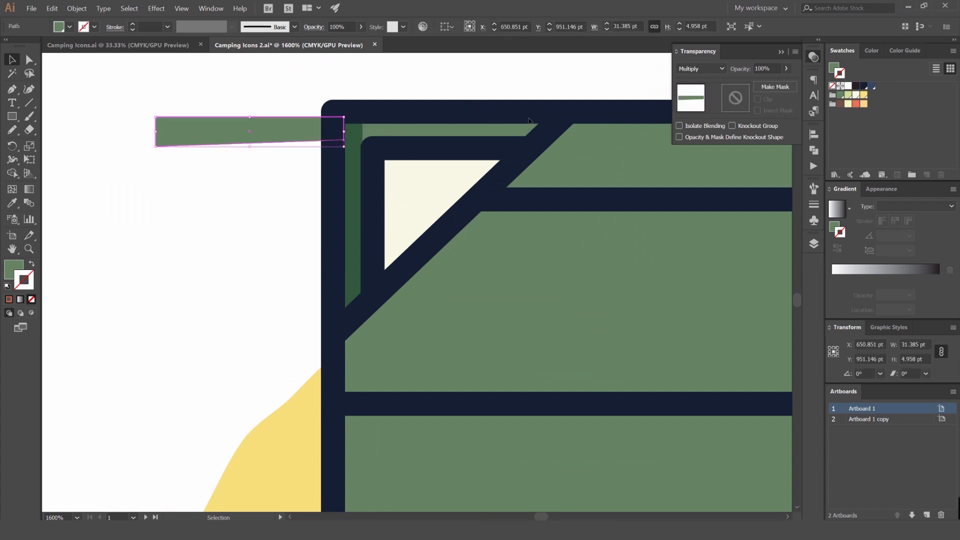
key("ctrl+z")
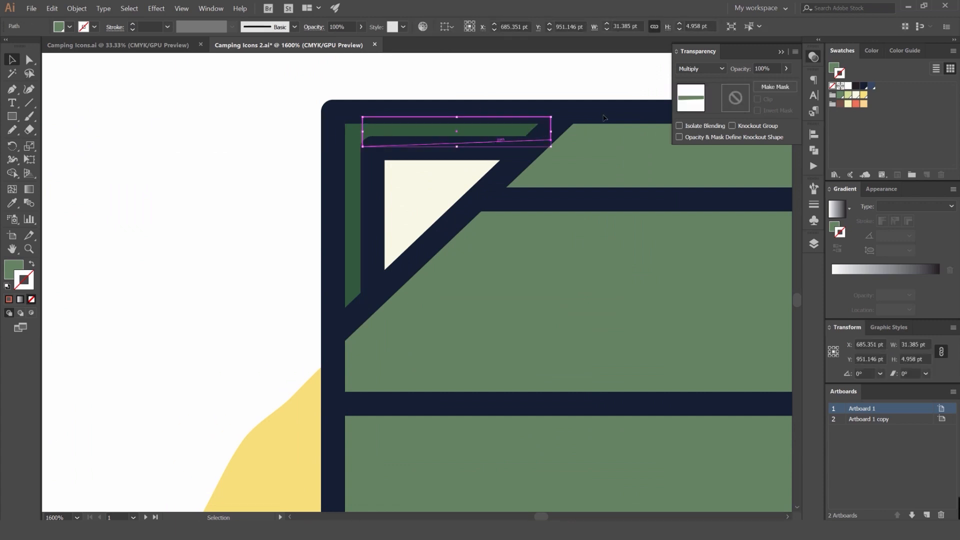
Draw a green rectangle about 49.1 by 3.4 pt along the lower edge of the sleeping bag's top band.
scroll(594, 118, "down", 3)
mouse_move(586, 117)
left_mouse_down()
mouse_move(399, 169)
mouse_move(373, 165)
mouse_move(632, 200)
mouse_move(616, 198)
left_mouse_up()
scroll(479, 146, "up", 1)
left_click(484, 137)
scroll(455, 175, "up", 2)
key("m")
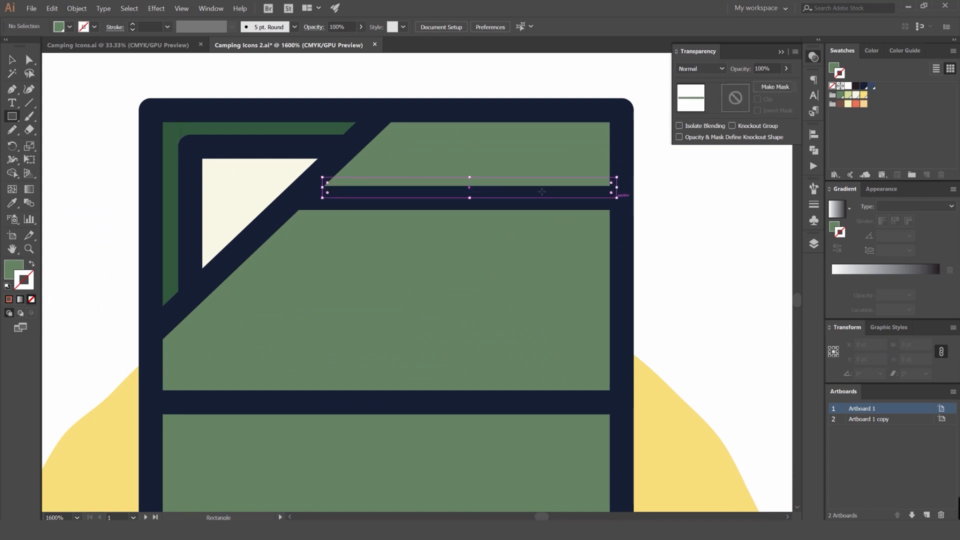
Set the top band strip's blending mode to Multiply and nudge the strip up.
key("v")
left_click(701, 73)
left_click(700, 96)
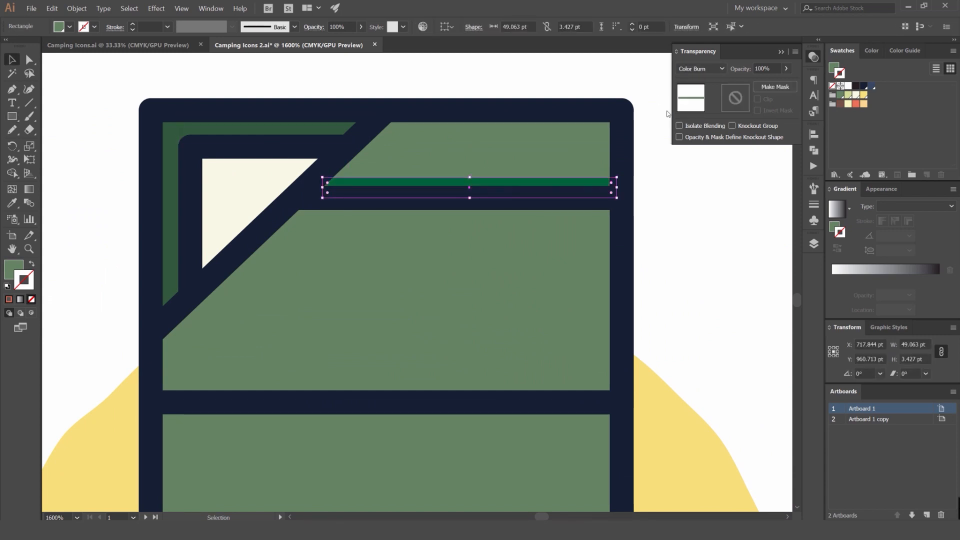
scroll(694, 71, "up", 1)
left_click(674, 168)
left_click(488, 180)
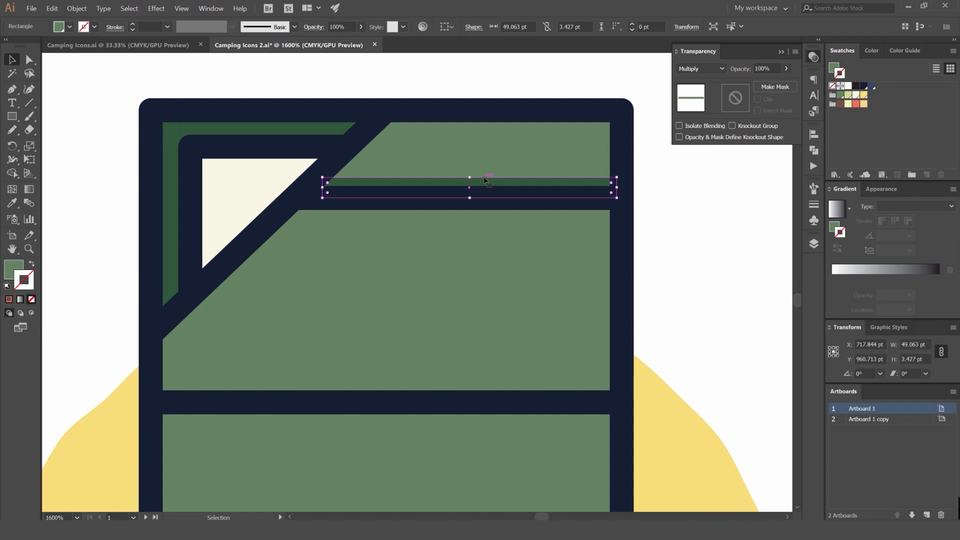
key("Up")
Copy the shading strip down to the second band's lower edge and widen the copy leftward to about 77.6 pt.
scroll(503, 200, "down", 1)
left_click_drag(503, 195, 505, 346)
left_click_drag(368, 344, 241, 345)
Shift the second band's shading strip slightly up to about Y 993.8 pt.
scroll(350, 212, "down", 3)
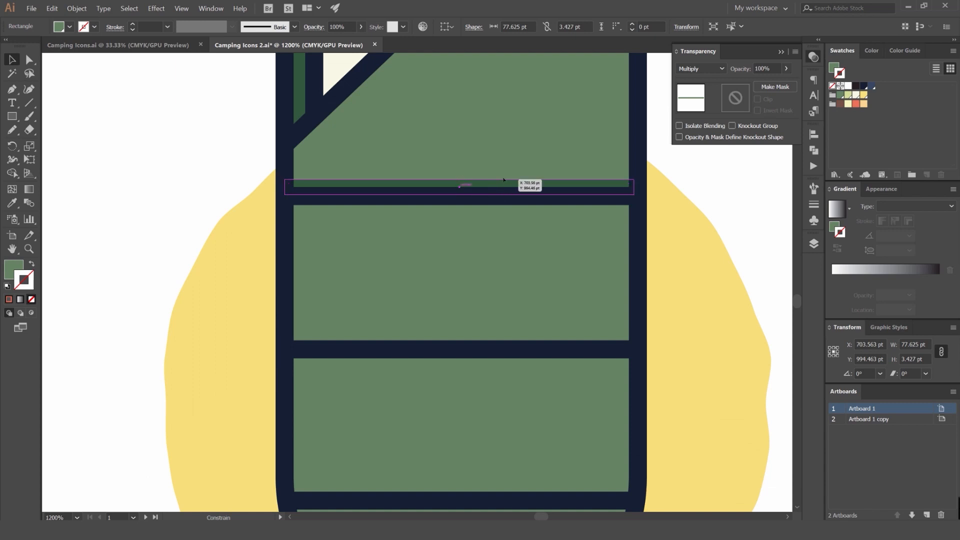
scroll(512, 181, "up", 2)
left_click_drag(485, 187, 485, 181)
scroll(484, 180, "down", 3)
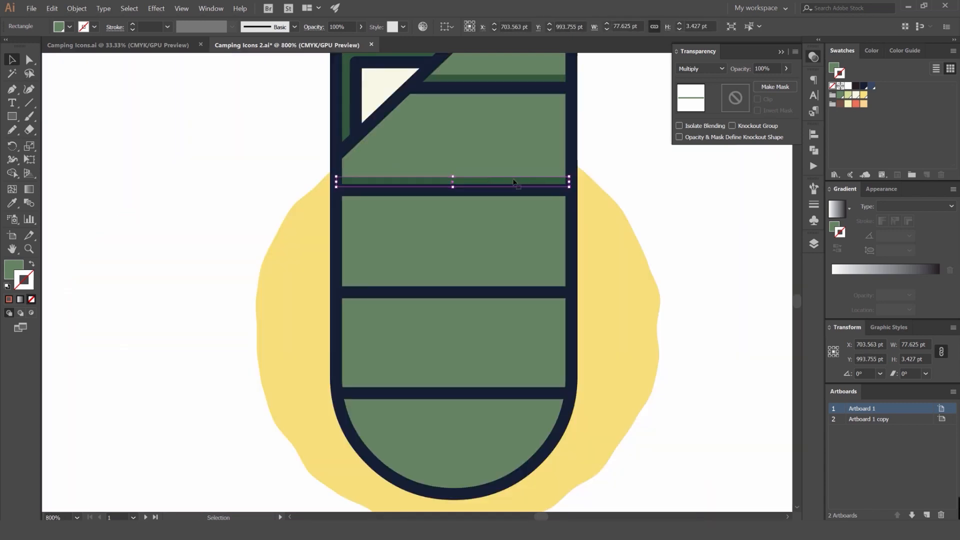
Copy the wide shading strip down to the third band's lower edge and adjust the copy's height position slightly downward.
left_click(507, 215)
left_click_drag(508, 215, 509, 283)
key("ctrl+shift+a")
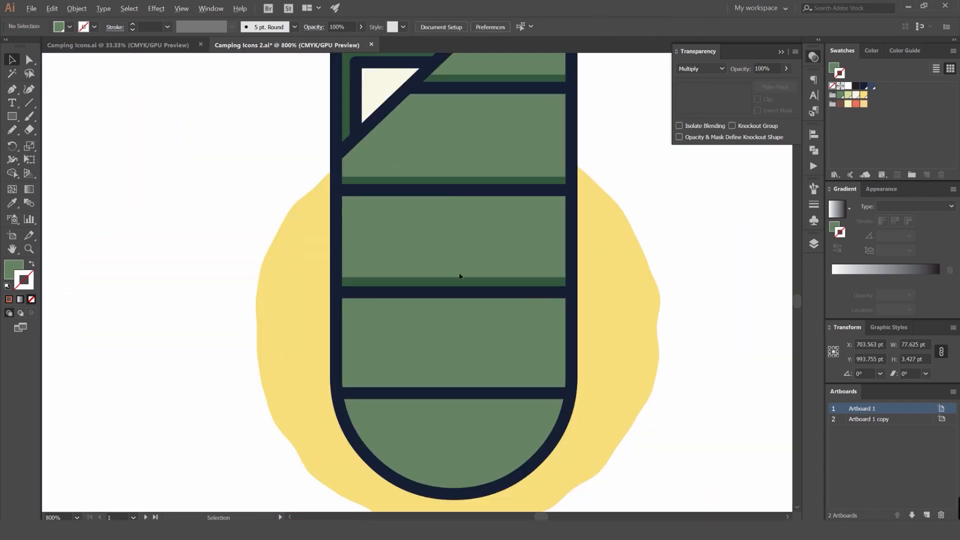
scroll(464, 273, "up", 3)
left_click_drag(454, 308, 455, 314)
scroll(450, 317, "down", 5)
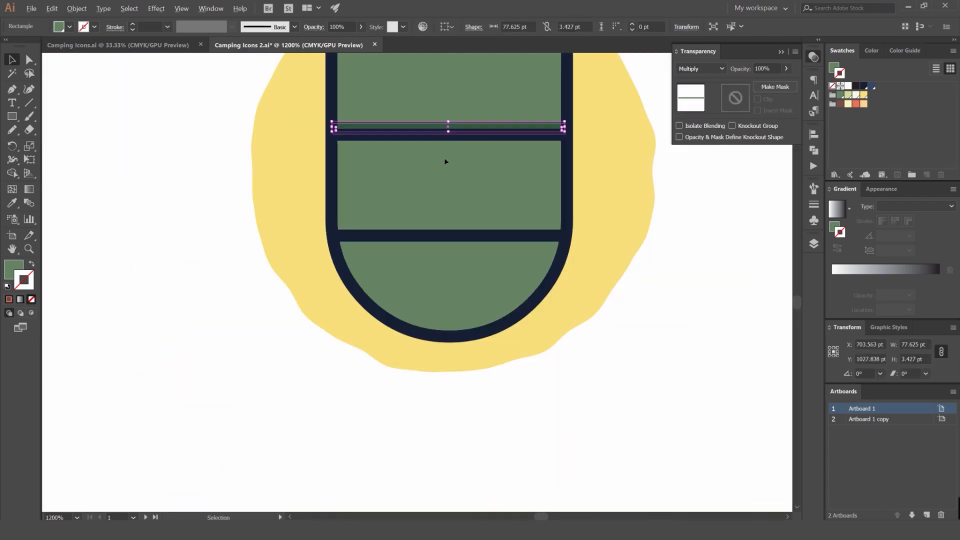
Copy the dark green shadow strip down to just above the sleeping bag's lowest seam line and fine-tune its vertical position.
left_click_drag(501, 134, 477, 225)
scroll(482, 226, "up", 3)
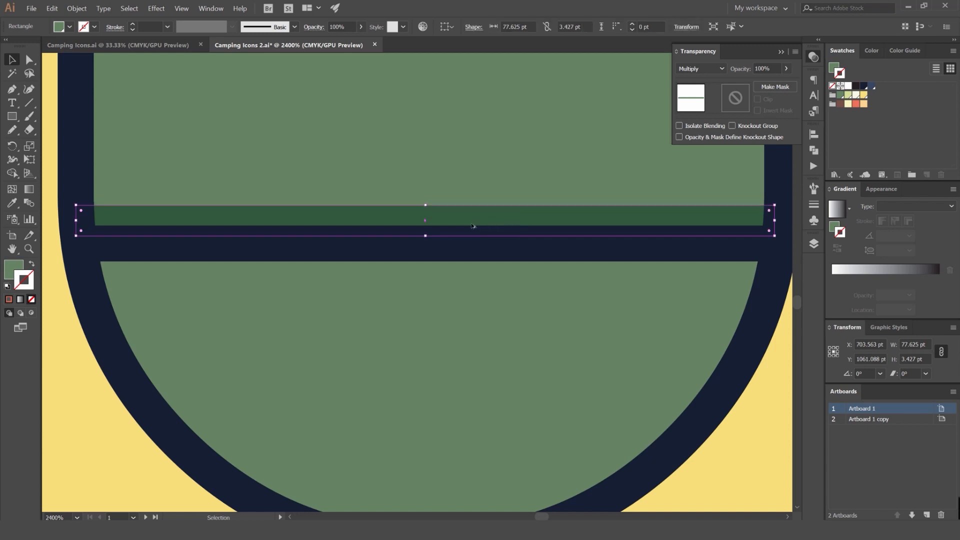
scroll(433, 196, "down", 1)
scroll(712, 294, "down", 1)
scroll(715, 319, "down", 1)
left_click(741, 340)
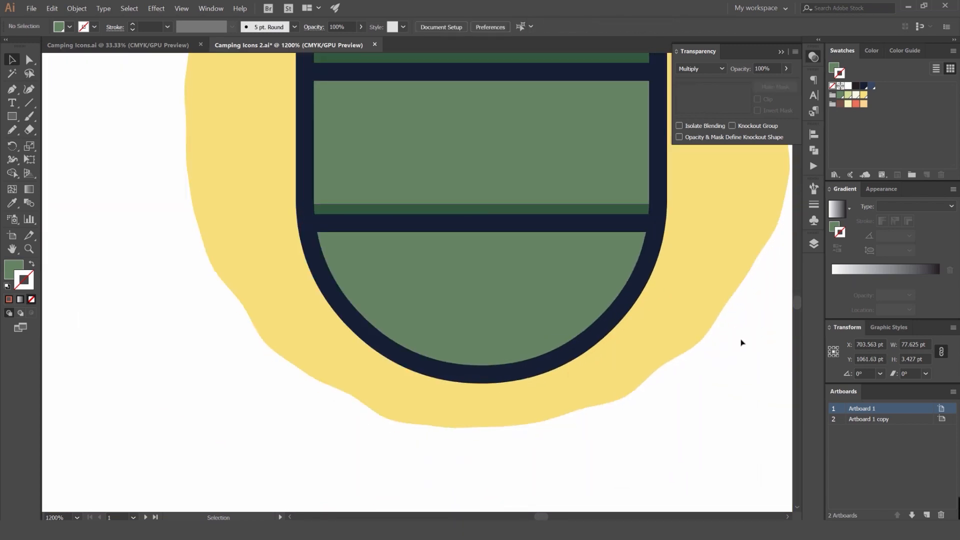
Draw a closed crescent shadow about 74 pt wide with the Pen tool along the sleeping bag's rounded bottom edge.
scroll(449, 322, "right", 5)
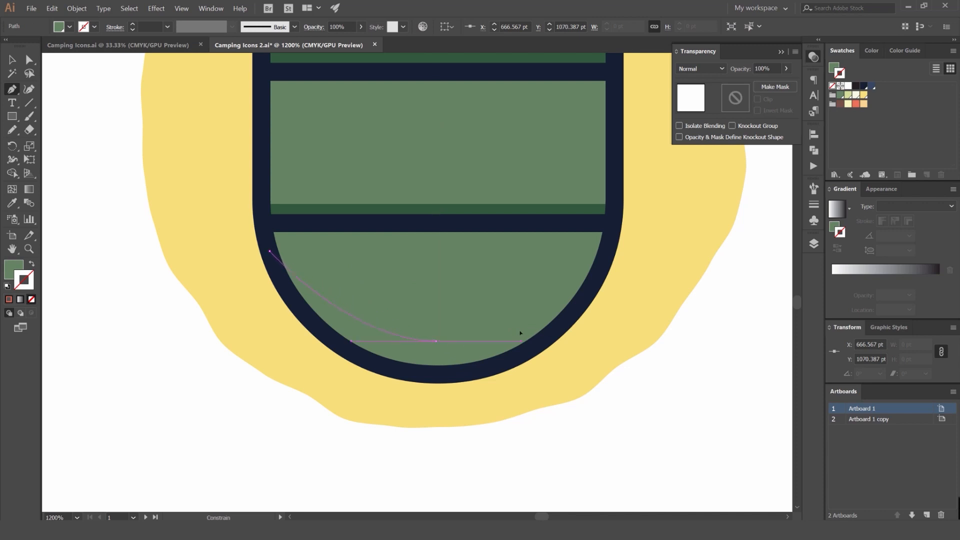
left_click(603, 251)
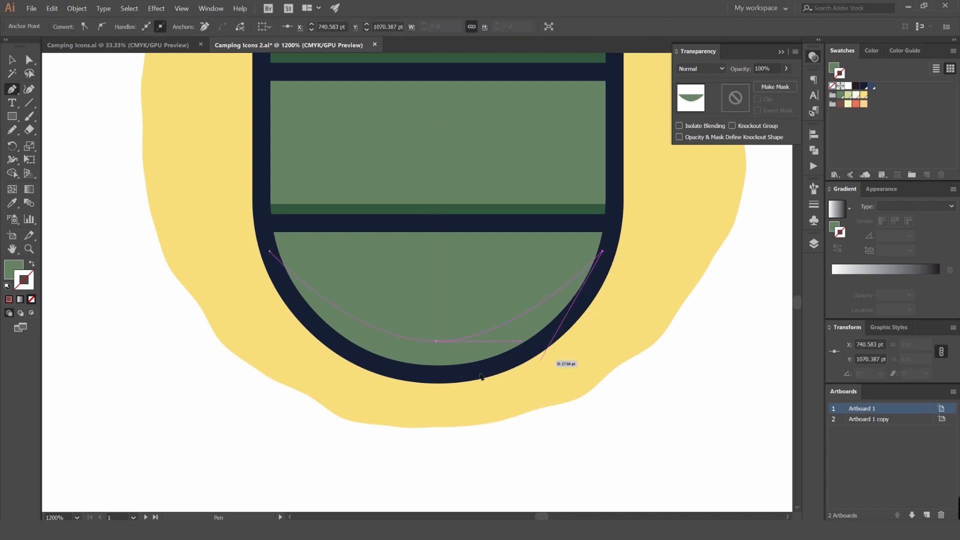
left_click_drag(286, 378, 285, 377)
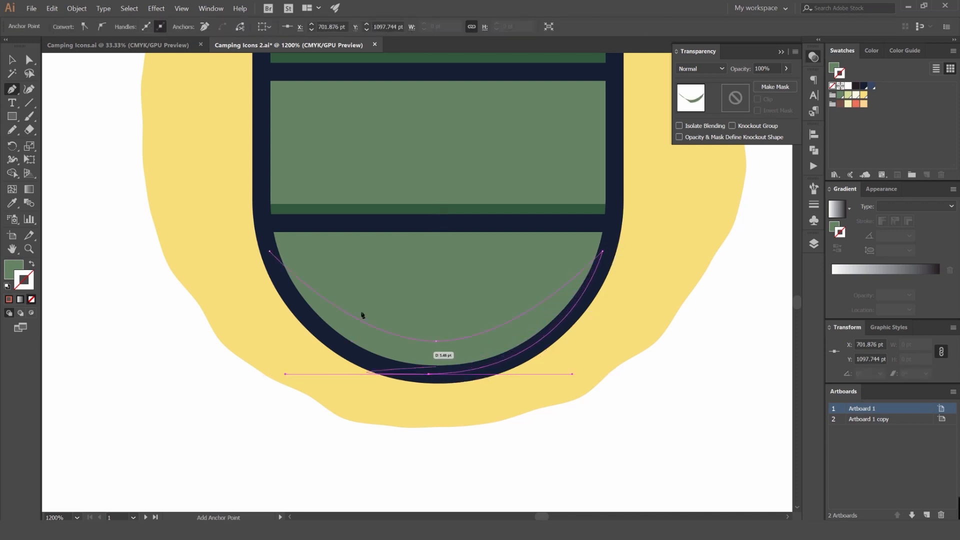
left_click_drag(270, 251, 301, 363)
Give the crescent the other shadows' Multiply blending and lower its inner curve's middle anchor to Y 1092.5 pt.
key("v")
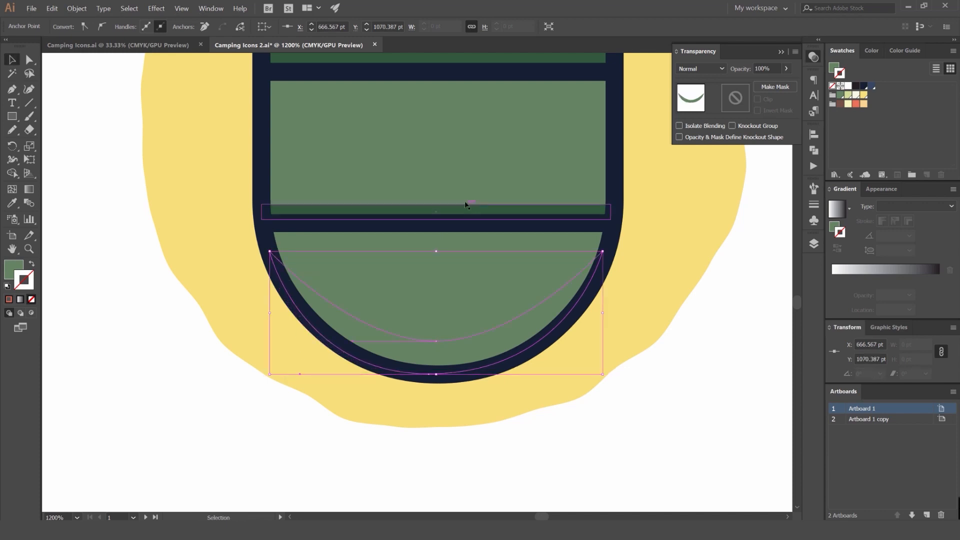
key("a")
left_click_drag(435, 342, 437, 352)
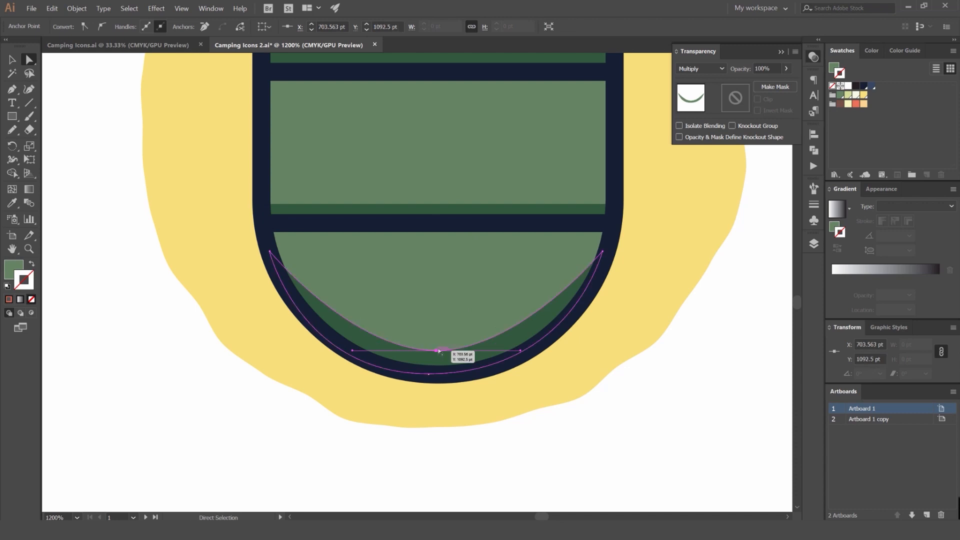
left_click(669, 360)
scroll(658, 355, "down", 3)
scroll(657, 356, "down", 2)
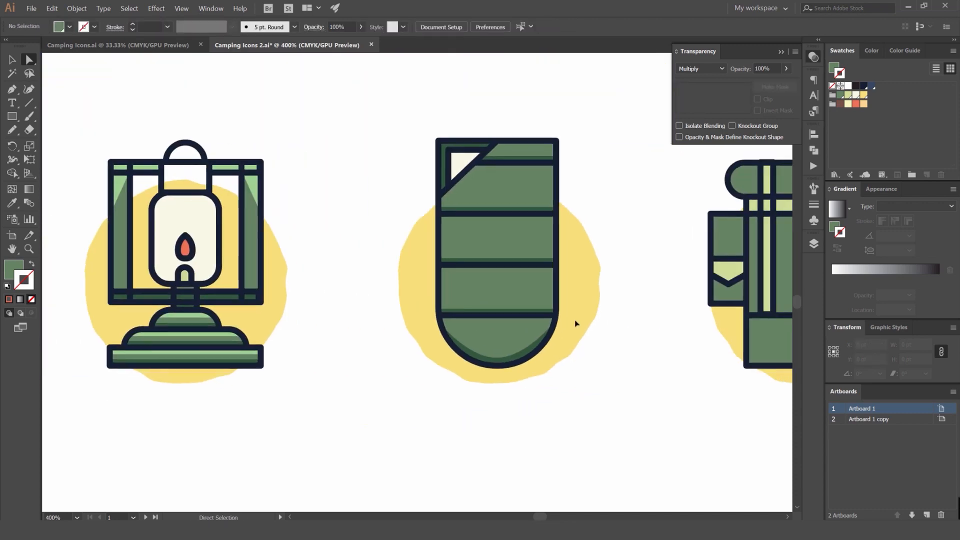
Draw a closed band about 78.5 by 28 pt with the Pen tool under the diagonal fold and the sleeping bag's top seam.
scroll(574, 321, "up", 5)
scroll(413, 381, "down", 4)
scroll(412, 280, "up", 4)
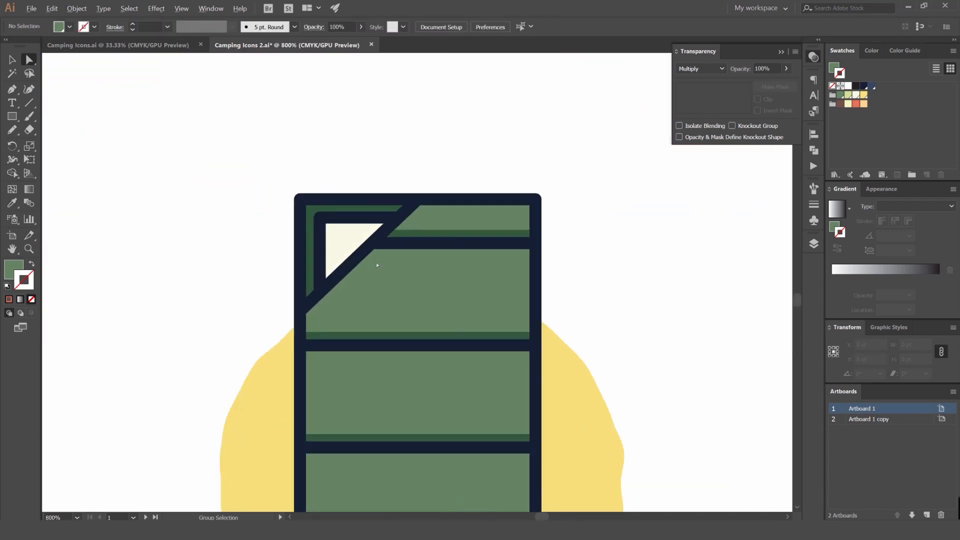
scroll(551, 256, "down", 4)
scroll(520, 261, "up", 4)
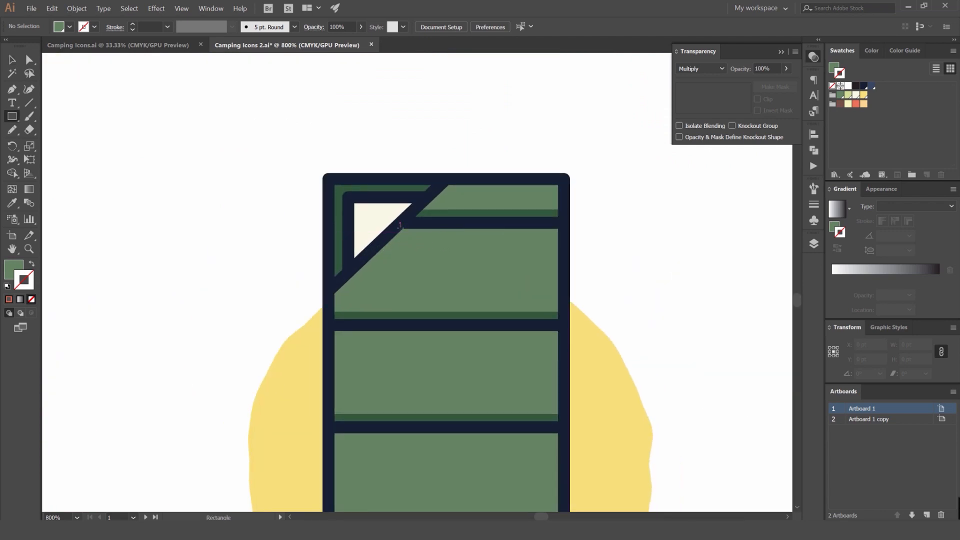
left_click(332, 301)
key("ctrl+z")
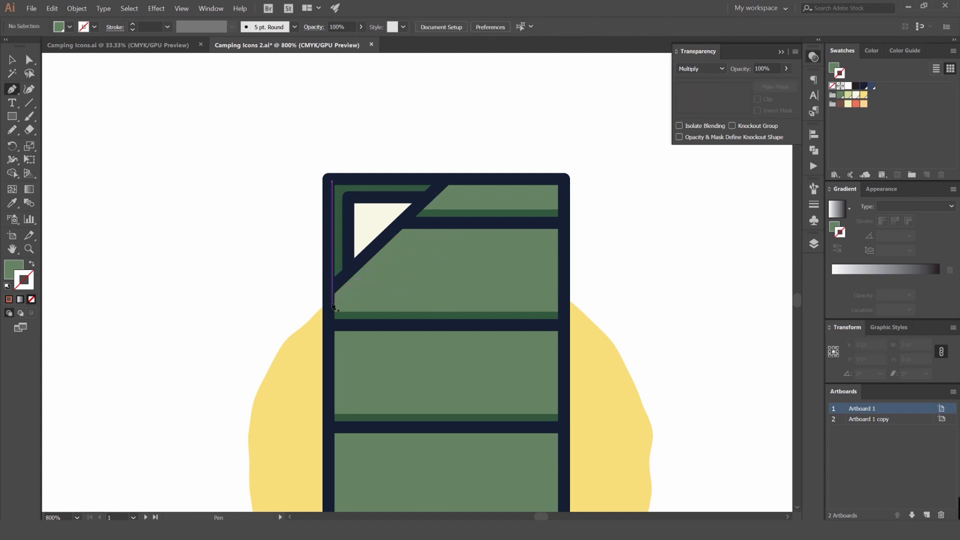
left_click(332, 304)
left_click(404, 240)
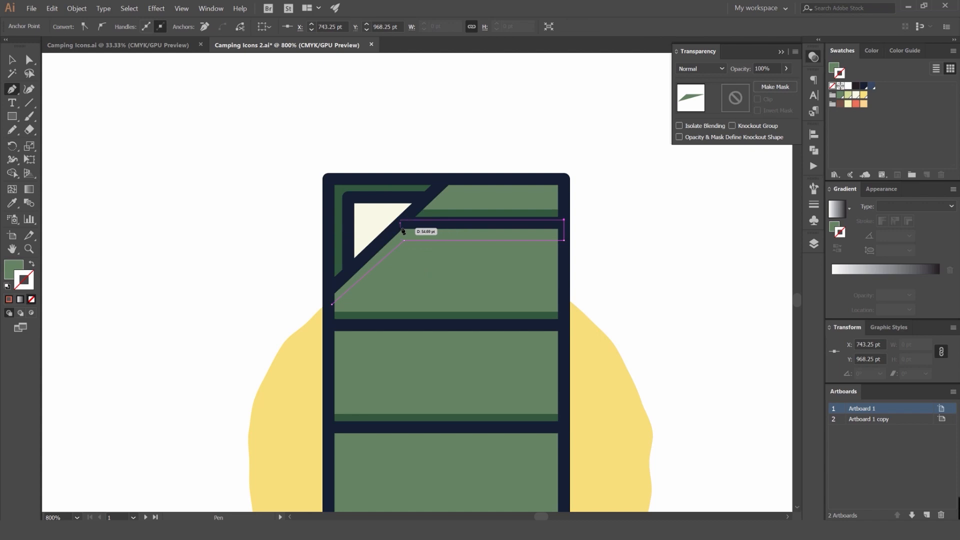
left_click(330, 289)
left_click(332, 303)
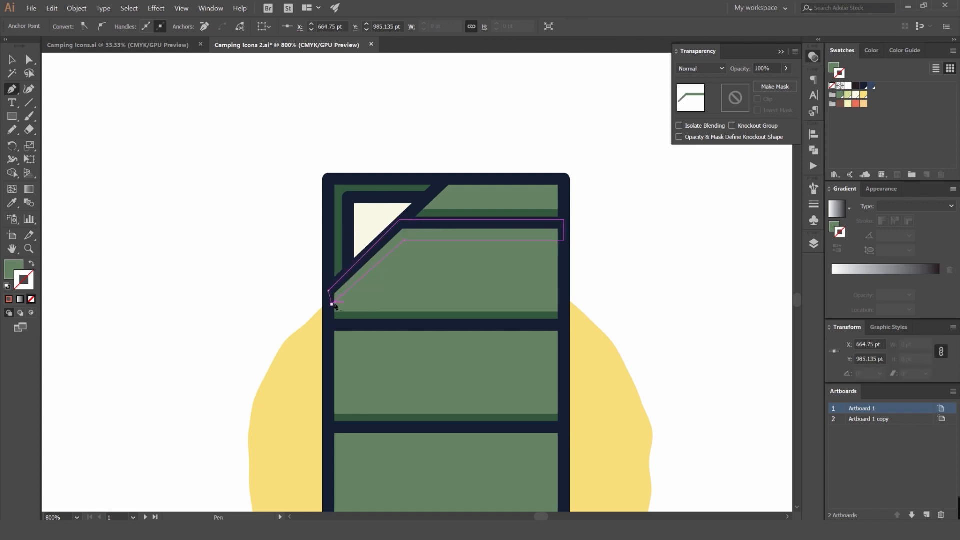
Copy the lantern highlight's Color Dodge appearance onto the new band with the Eyedropper.
key("v")
key("i")
scroll(365, 256, "down", 3)
left_click_drag(303, 240, 345, 221)
scroll(345, 221, "up", 3)
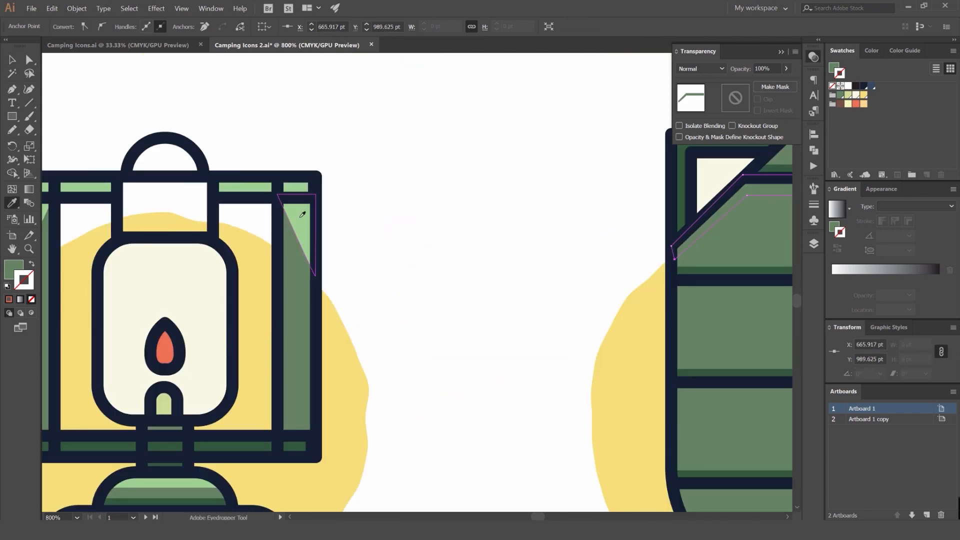
scroll(345, 221, "down", 3)
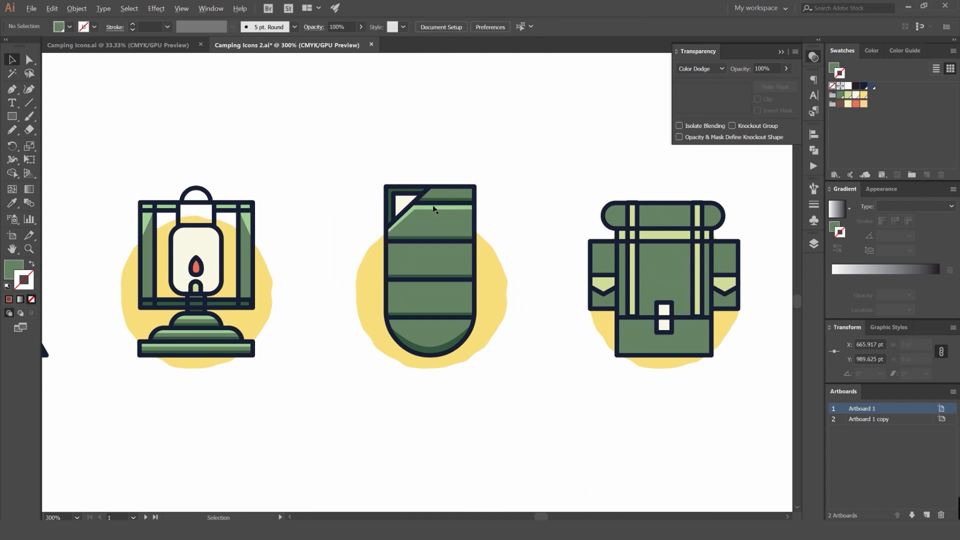
Try the sleeping bag's highlight band at 50% opacity and undo the change.
scroll(428, 216, "up", 4)
left_click(428, 216)
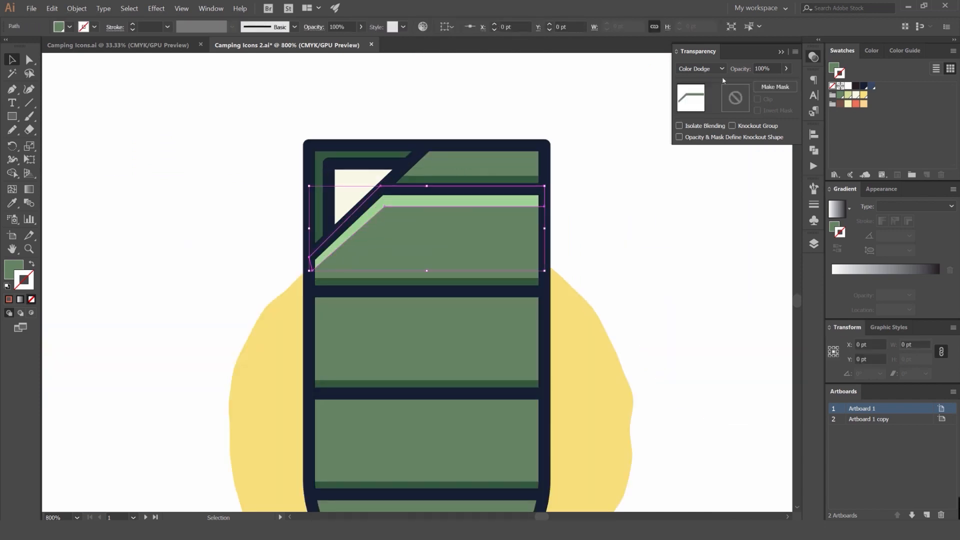
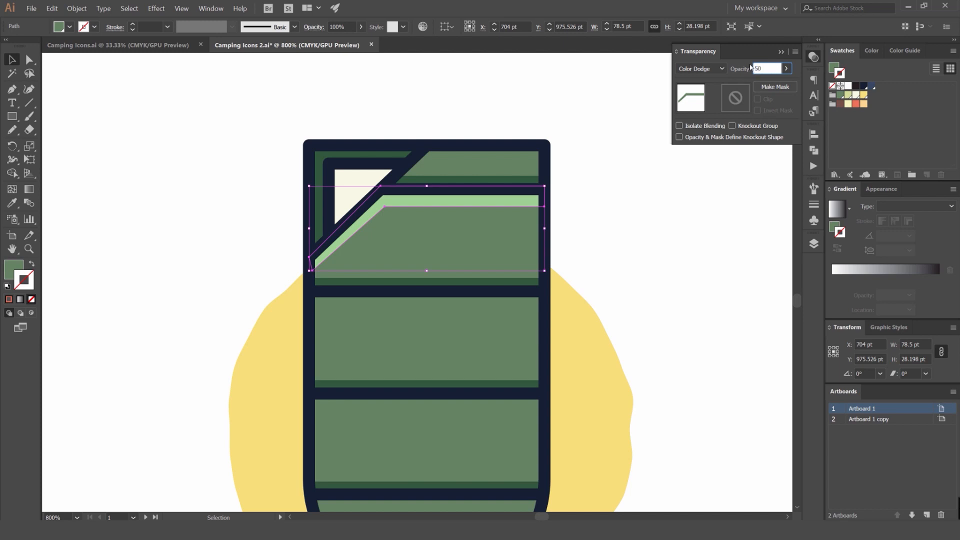
key("Return")
left_click(591, 131)
scroll(594, 131, "down", 4)
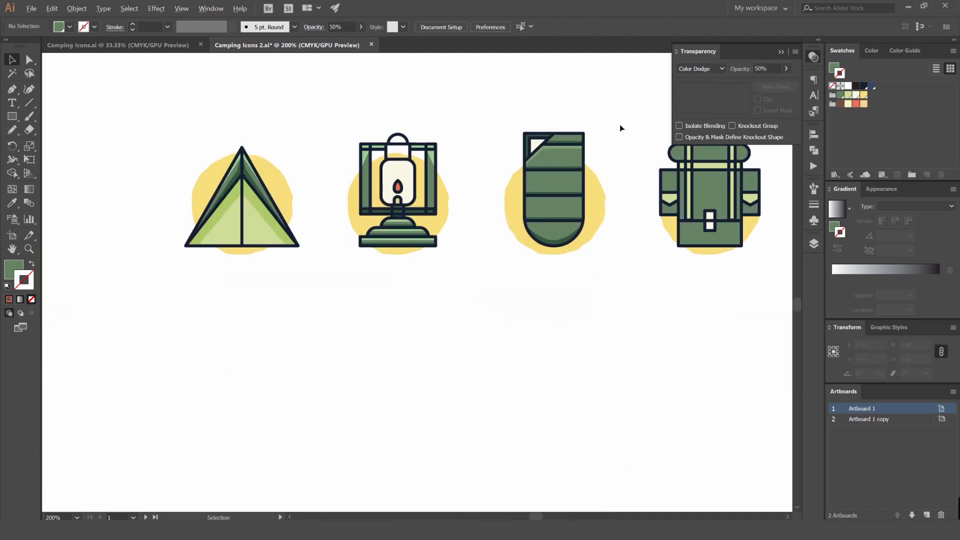
scroll(555, 149, "up", 3)
key("ctrl+z")
Draw a rectangle about 77 by 4 pt under the sleeping bag's second seam and give it the band's Color Dodge highlight appearance.
scroll(561, 168, "up", 1)
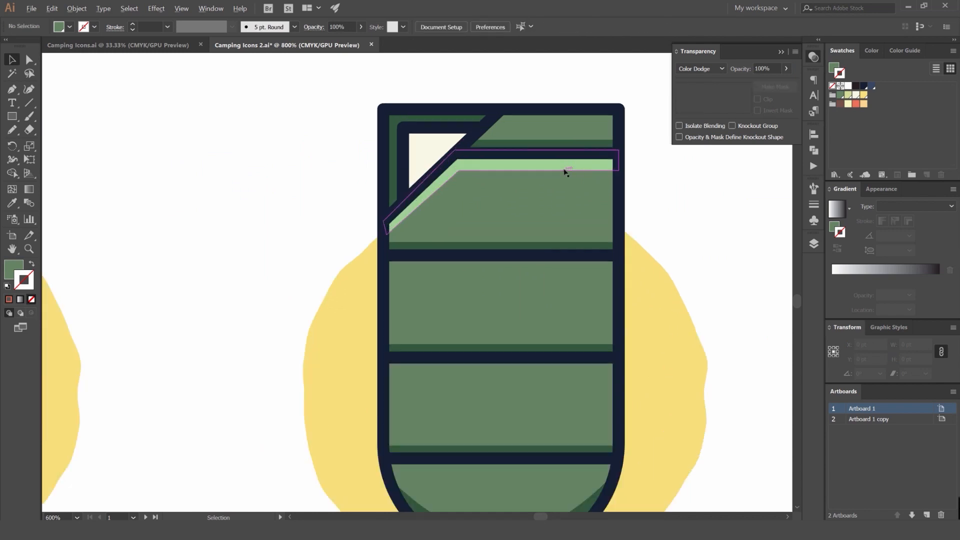
left_click_drag(592, 186, 521, 169)
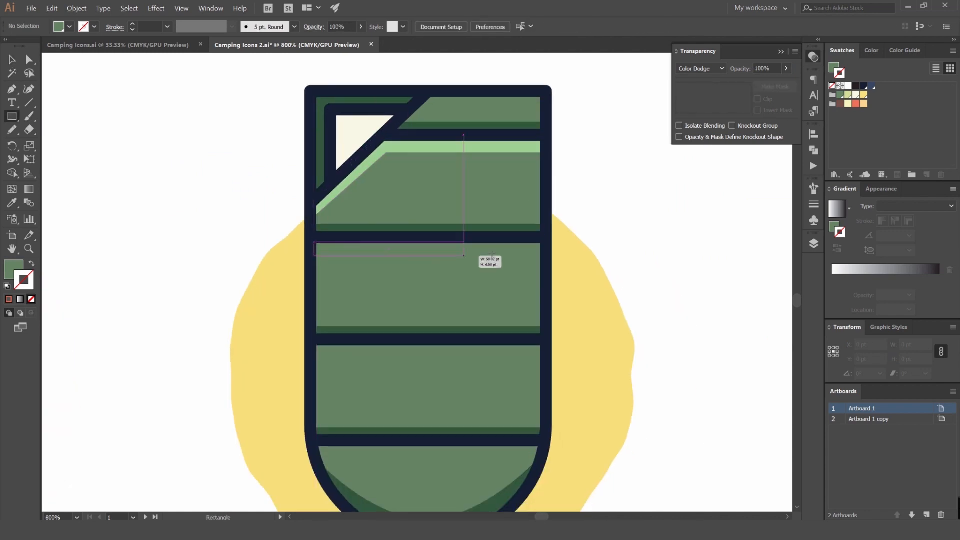
key("v")
left_click_drag(545, 255, 545, 167)
key("i")
left_click(488, 148)
key("v")
left_click(561, 250)
Duplicate the highlight strip below the next two seams and move the lowest copy down to show fully under its seam.
left_click_drag(459, 168, 461, 268)
key("ctrl+d")
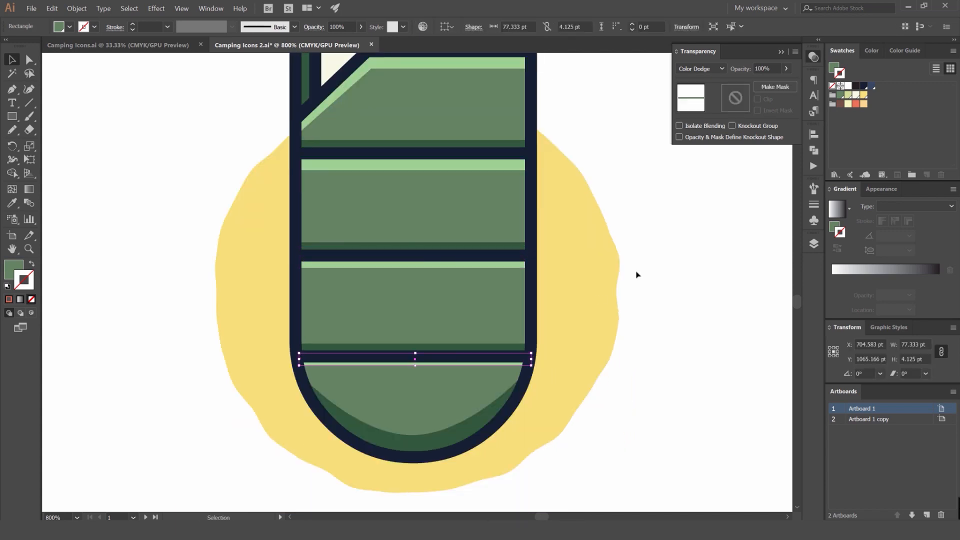
scroll(453, 353, "up", 1)
scroll(434, 372, "up", 1)
left_click_drag(409, 394, 409, 402)
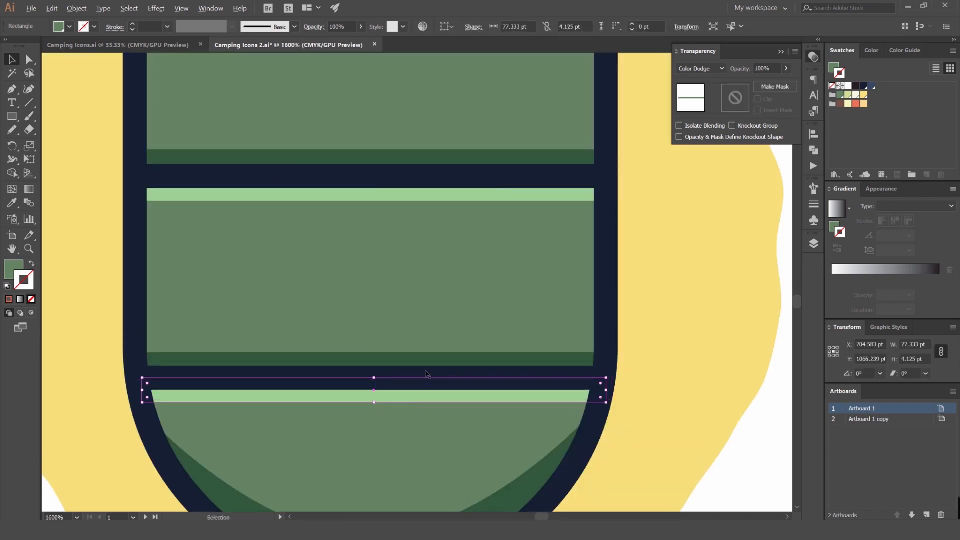
scroll(423, 375, "down", 4)
left_click(561, 295)
Nudge the two lower highlight strips down together by 1 pt.
scroll(559, 294, "down", 3)
scroll(502, 312, "up", 6)
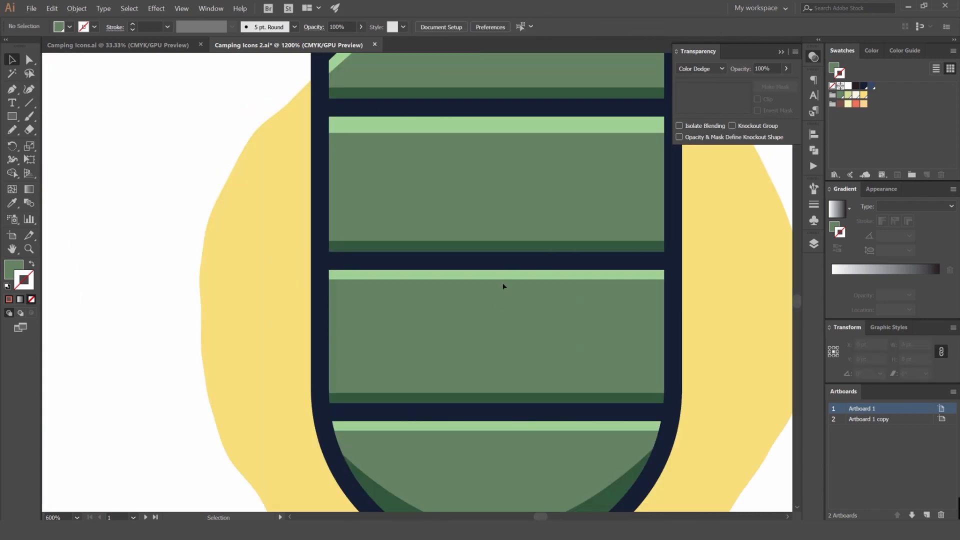
left_click(503, 286)
left_click(488, 424, "shift")
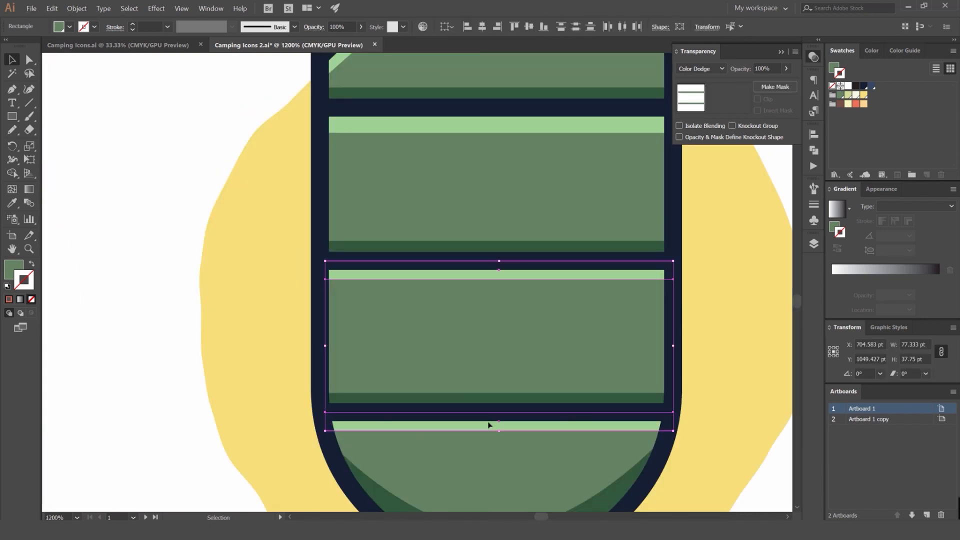
key("Down")
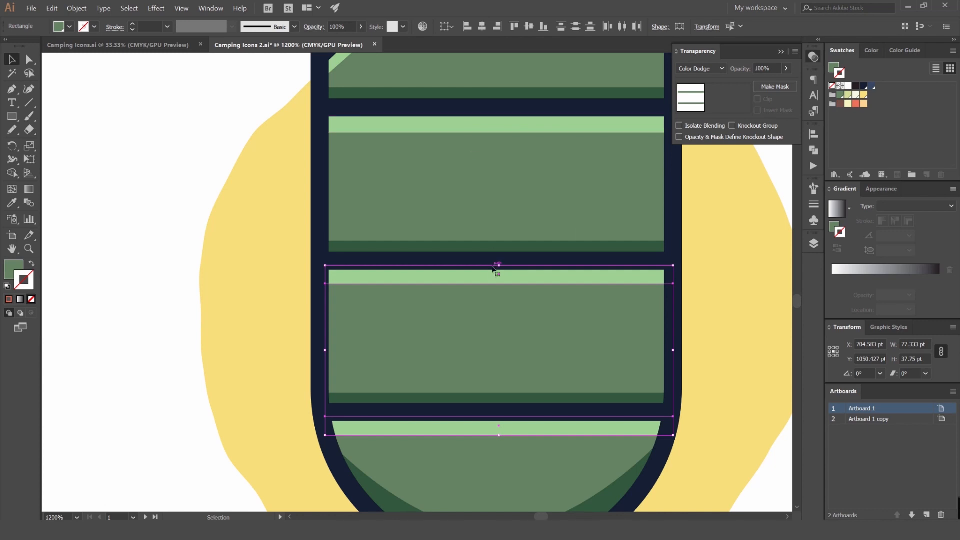
Fine-tune the vertical positions of the two lower highlight strips one at a time to match the strip above.
left_click_drag(586, 196, 561, 204)
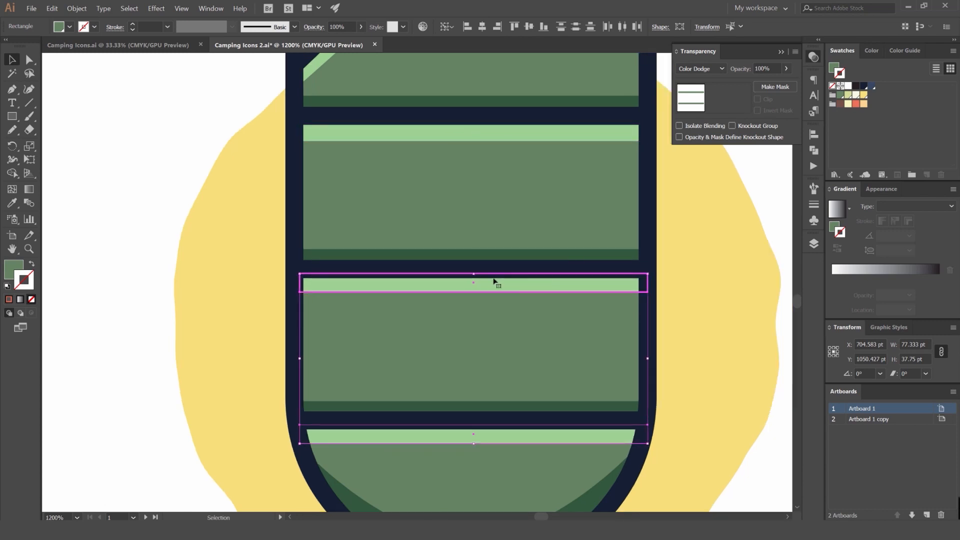
left_click_drag(596, 236, 522, 222)
key("ctrl+shift+a")
left_click(384, 267)
scroll(382, 265, "up", 4)
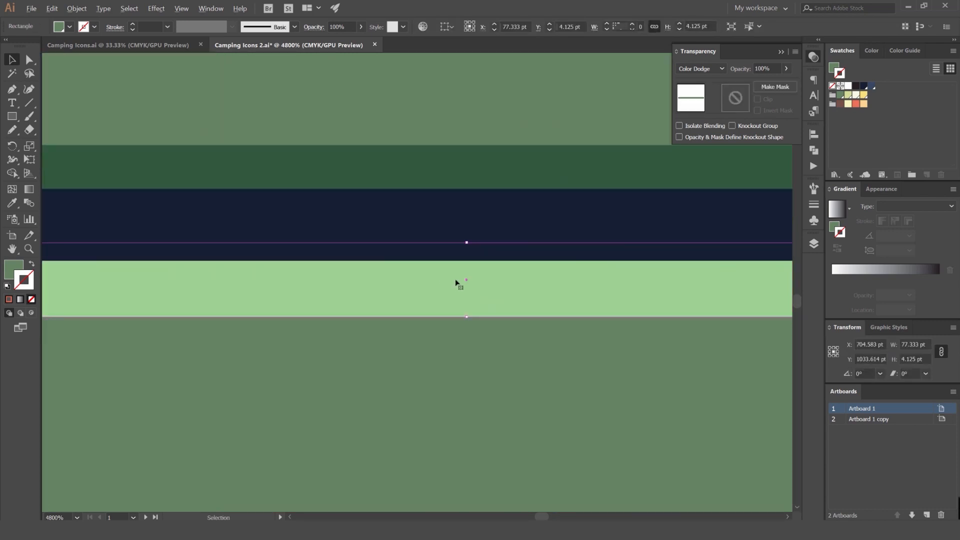
left_click_drag(456, 289, 451, 172)
scroll(456, 301, "down", 3)
left_click(444, 376)
scroll(442, 372, "up", 2)
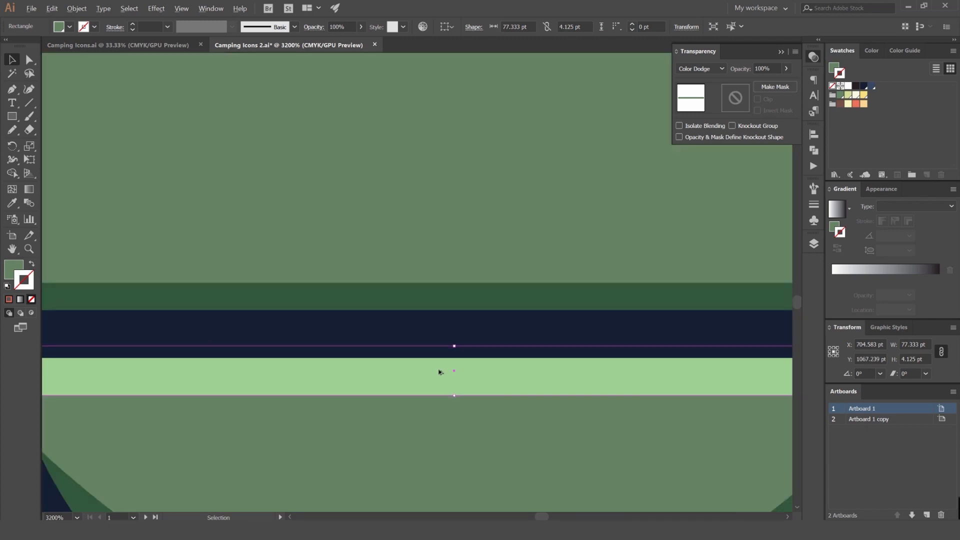
left_click_drag(443, 370, 442, 379)
scroll(442, 378, "down", 6)
key("ctrl+shift+a")
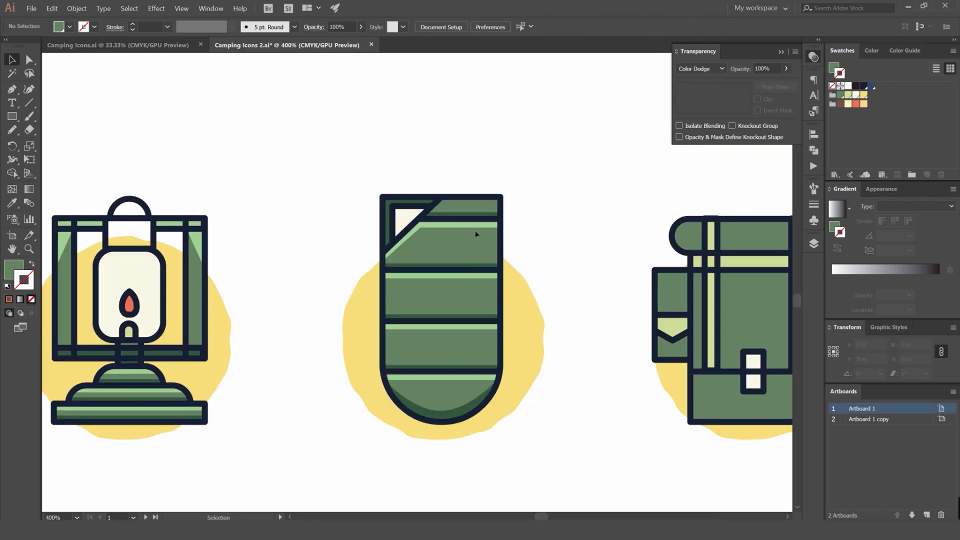
left_click(463, 226)
scroll(463, 226, "up", 3)
key("a")
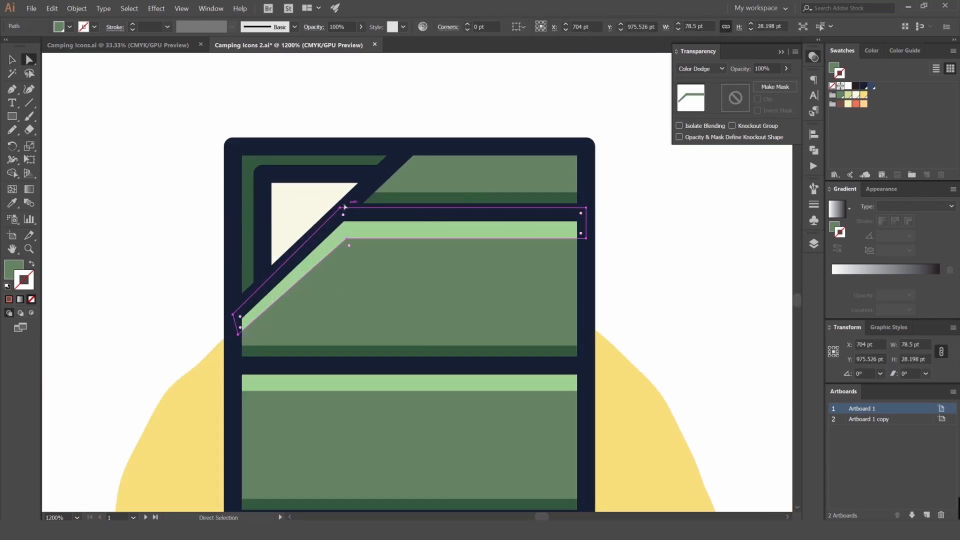
left_click(666, 215)
scroll(656, 213, "down", 3)
scroll(585, 222, "down", 1)
left_click_drag(651, 209, 542, 204)
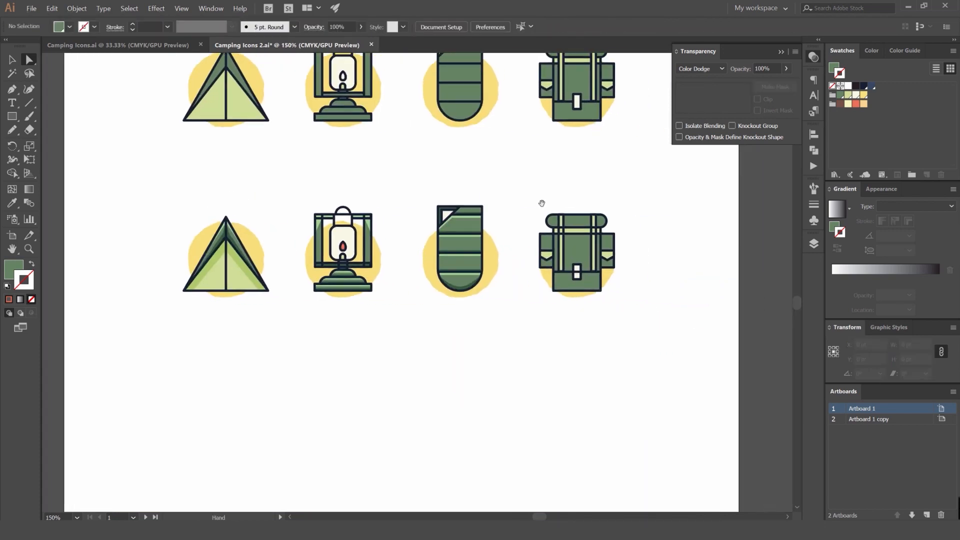
Raise the two lower anchors of the top highlight band's horizontal part slightly to make it thinner.
scroll(474, 221, "up", 7)
left_click(317, 205)
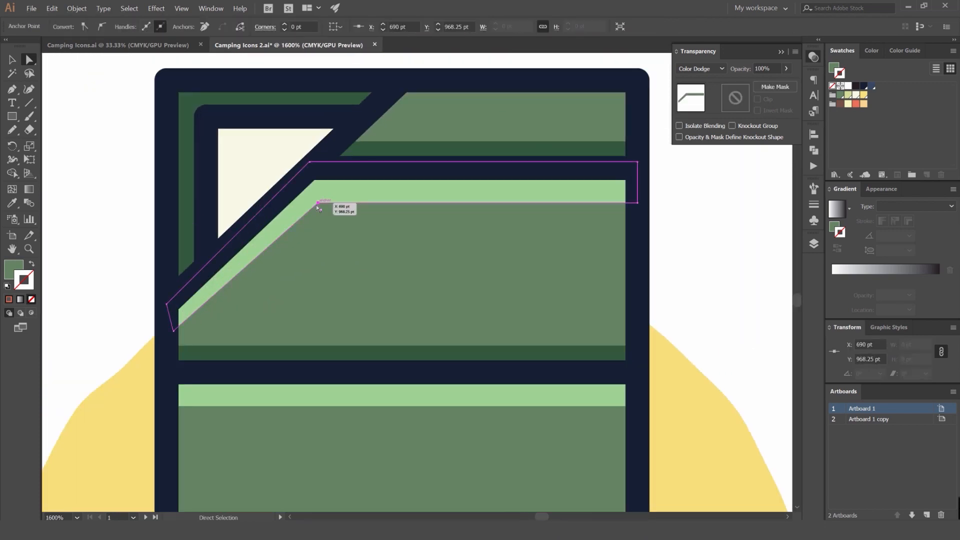
left_click(639, 205, "shift")
scroll(320, 205, "up", 3)
left_click_drag(313, 198, 311, 195)
scroll(300, 195, "down", 2)
Adjust the anchor at the lower end of the highlight band's diagonal part to even out its thickness.
left_click_drag(232, 266, 335, 210)
left_click(195, 342)
left_click_drag(191, 331, 191, 338)
left_click(159, 307)
key("v")
scroll(487, 193, "down", 10)
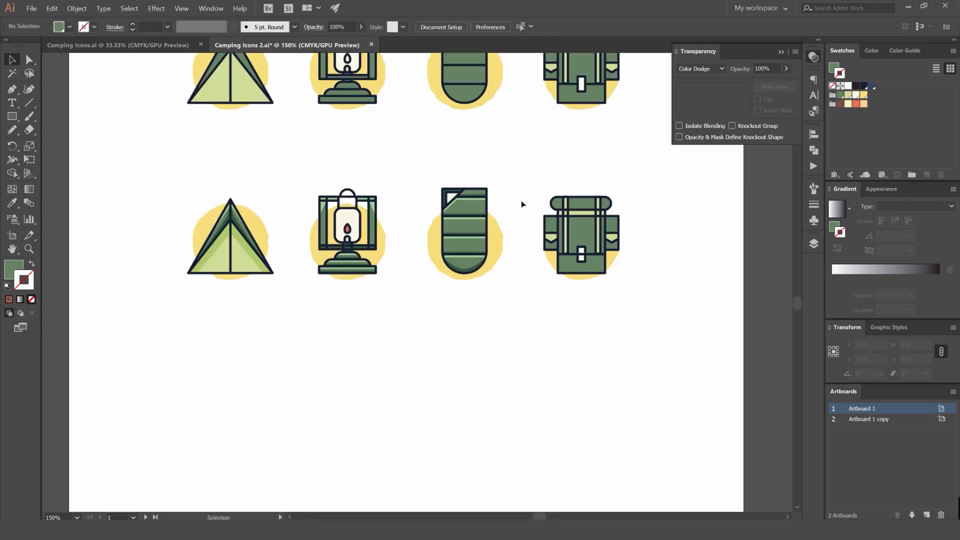
Draw a thin highlight rectangle along the sleeping bag's top edge and give it the light green style of the existing highlight band.
scroll(479, 192, "up", 7)
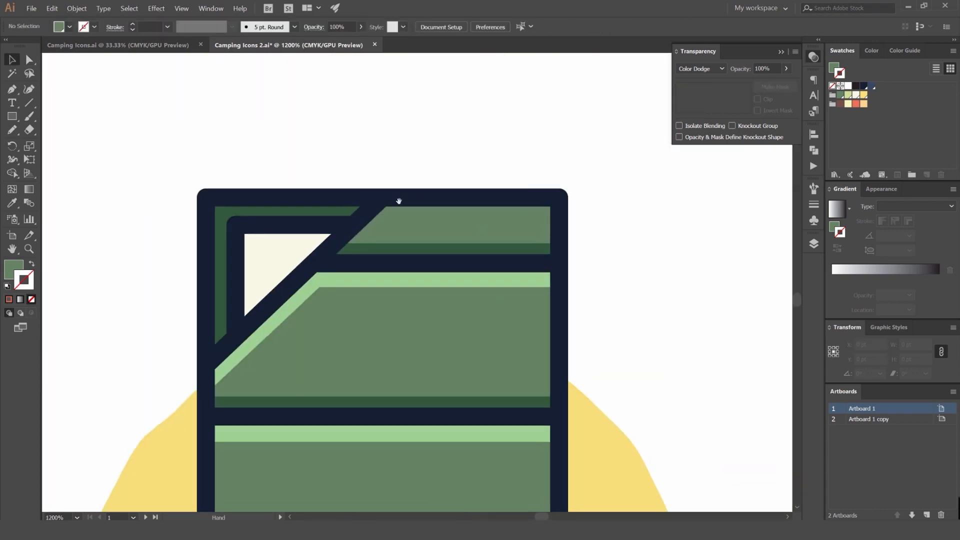
key("p")
scroll(364, 216, "up", 2)
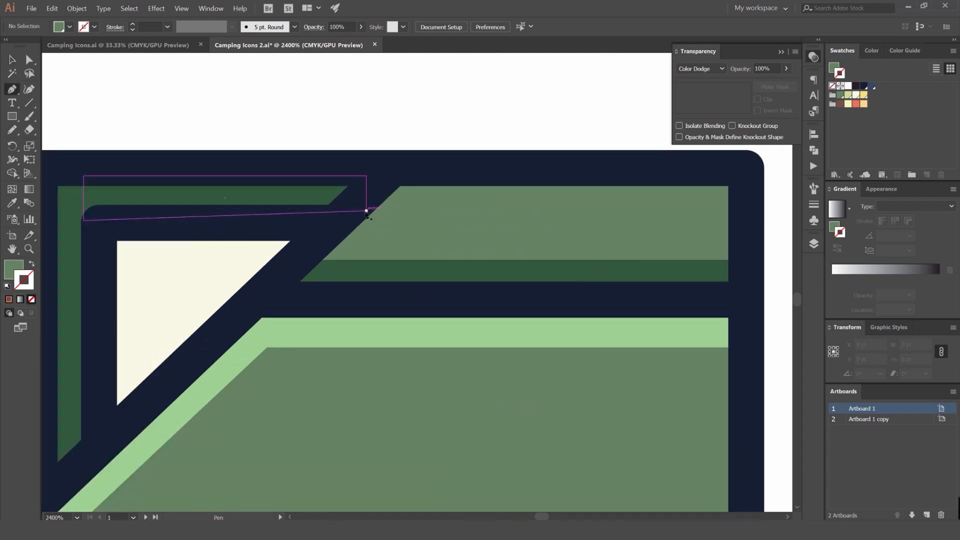
key("b")
key("comma")
key("m")
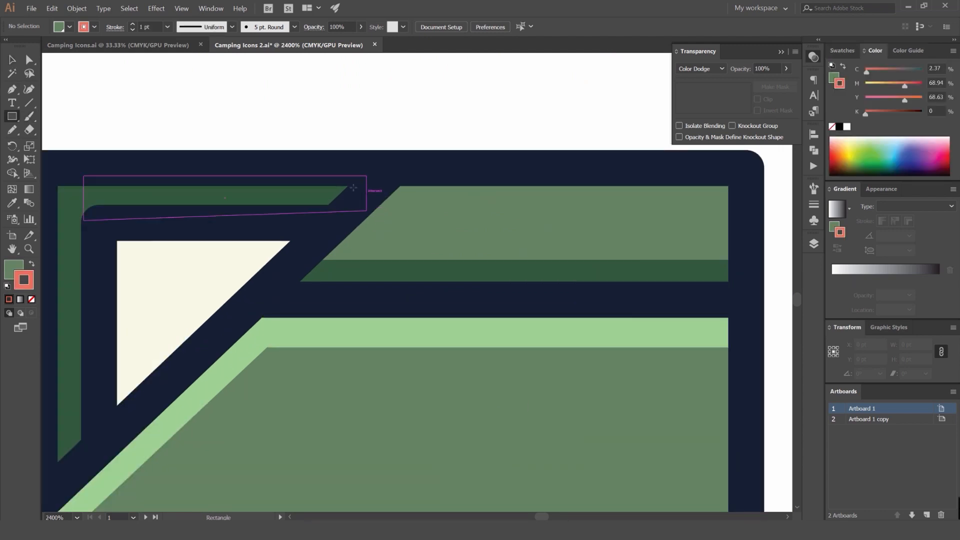
mouse_move(347, 187)
left_mouse_down()
mouse_move(397, 198)
mouse_move(738, 207)
left_mouse_up()
key("i")
left_click(505, 343)
key("v")
left_click(519, 120)
scroll(508, 133, "down", 6)
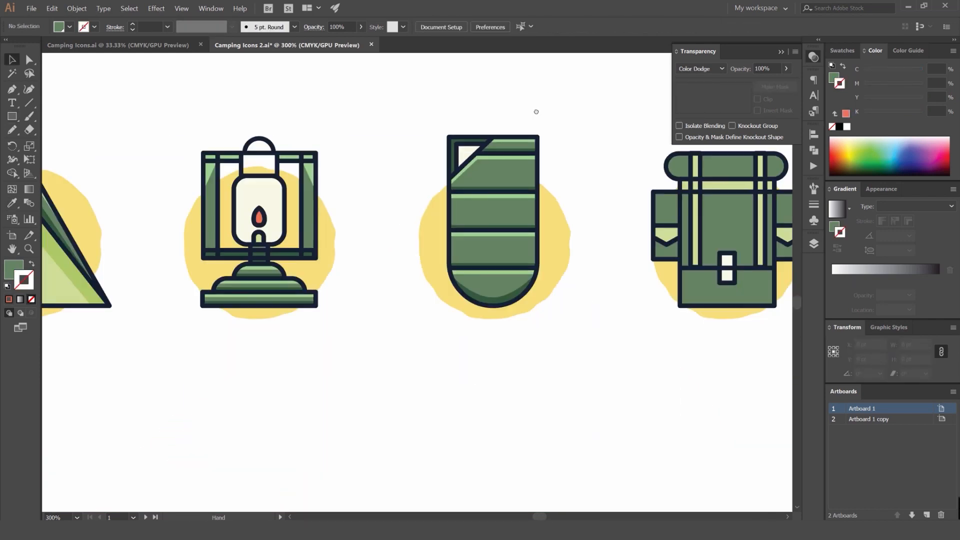
Lengthen both curve handles of the sleeping bag's bottom shadow at its middle anchor to make the upper curve rounder.
scroll(536, 111, "down", 2)
scroll(416, 219, "up", 10)
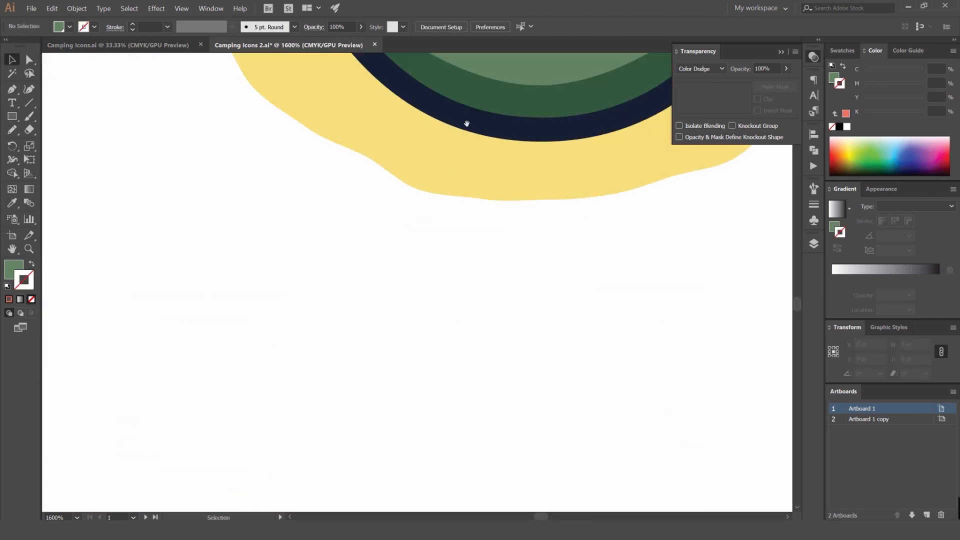
key("a")
left_click(495, 214)
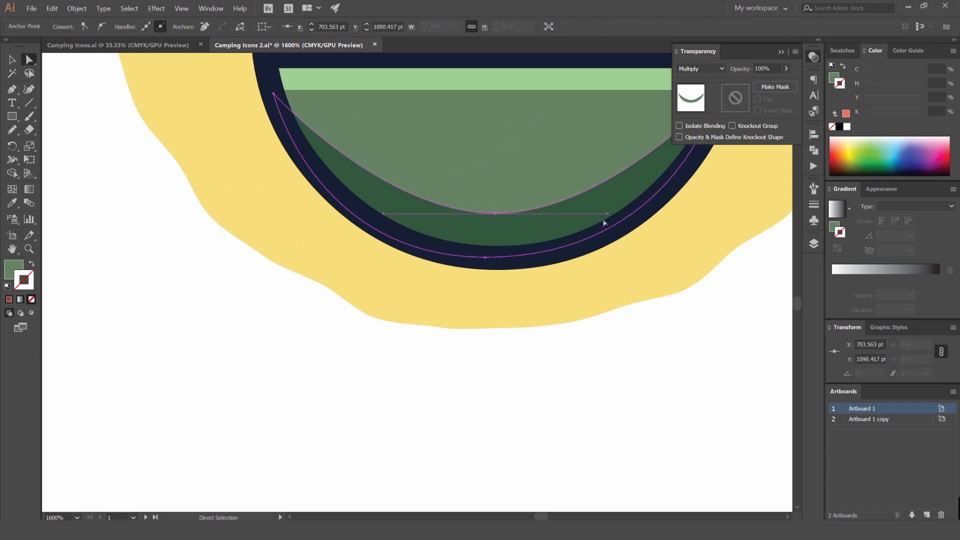
left_click_drag(607, 214, 632, 214)
left_click_drag(383, 214, 363, 214)
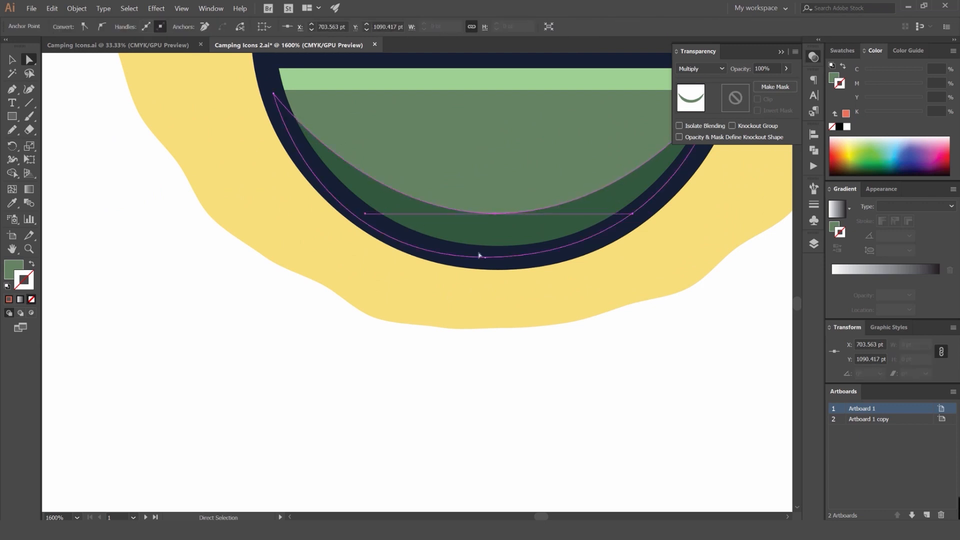
left_click_drag(665, 302, 460, 338)
scroll(460, 338, "down", 2)
key("v")
left_click(483, 357)
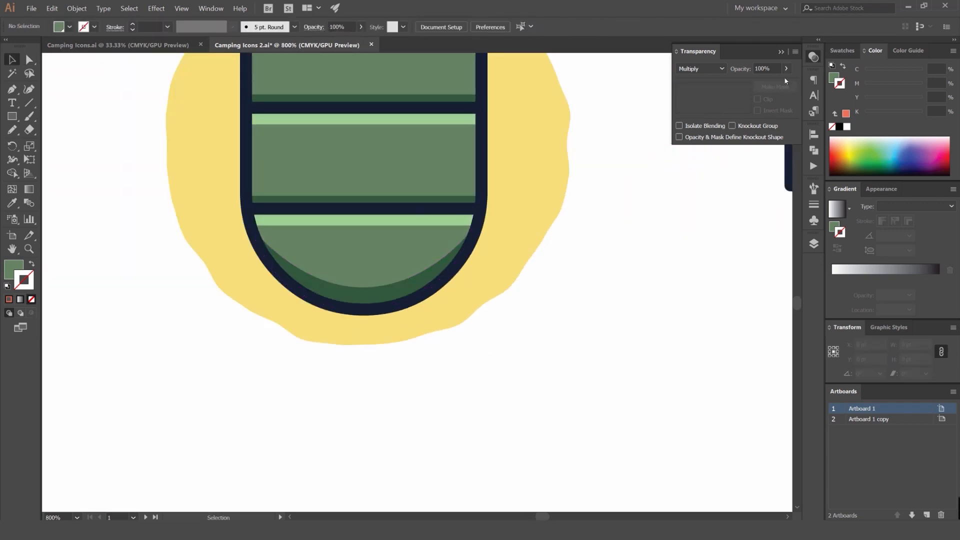
Draw a rectangle about 107 by 10 pt over the lower half of the backpack's bedroll.
scroll(608, 210, "down", 3)
left_click_drag(608, 210, 235, 250)
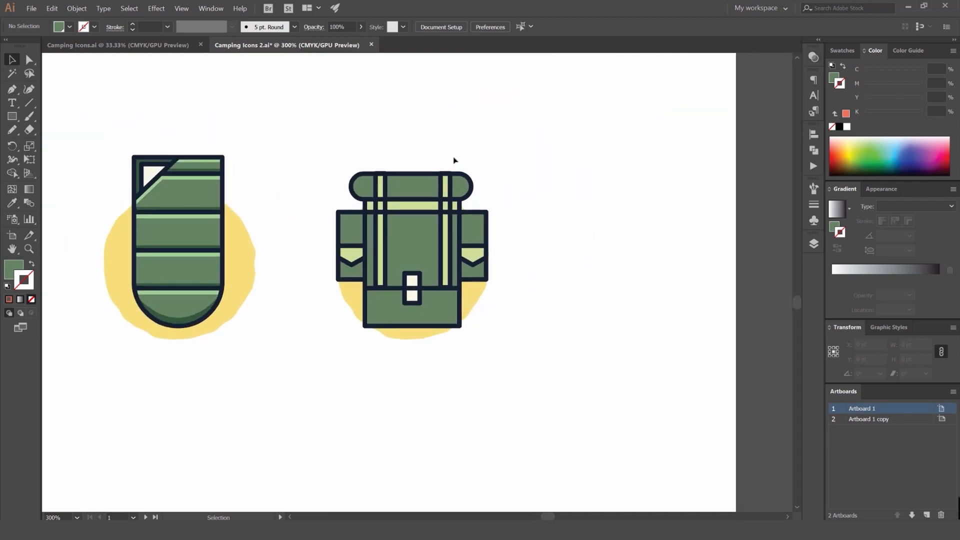
key("m")
scroll(373, 182, "up", 3)
left_click_drag(377, 199, 322, 190)
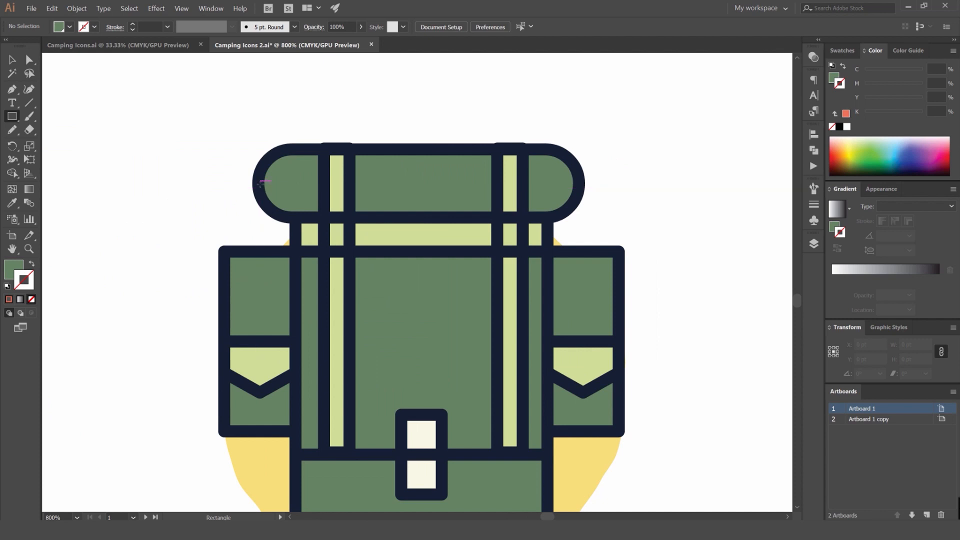
left_click_drag(421, 209, 580, 214)
Round the two lower corners of the bedroll rectangle to 9.84 pt so they follow the bedroll's outline.
scroll(272, 223, "up", 2)
key("a")
left_click(244, 205)
scroll(249, 198, "up", 3)
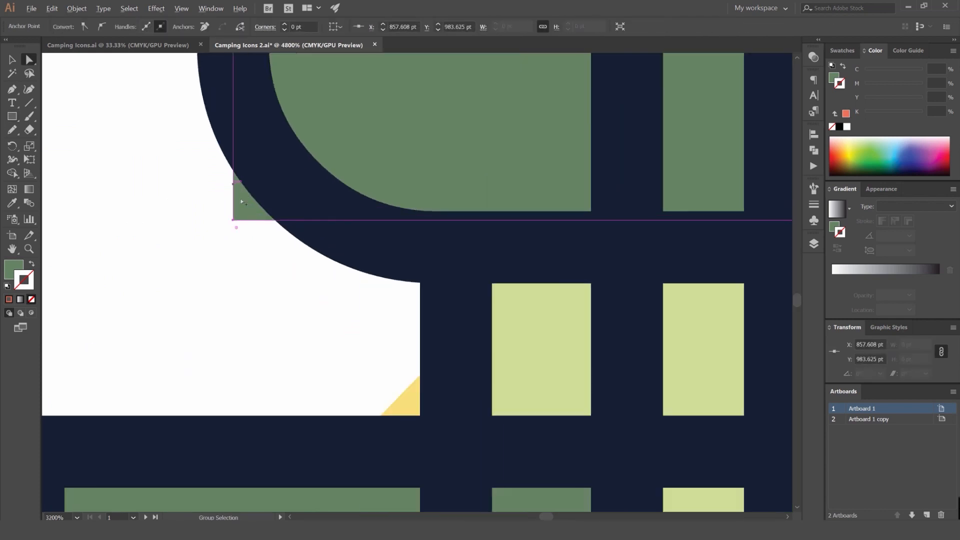
scroll(243, 218, "down", 3)
left_click_drag(787, 211, 521, 223)
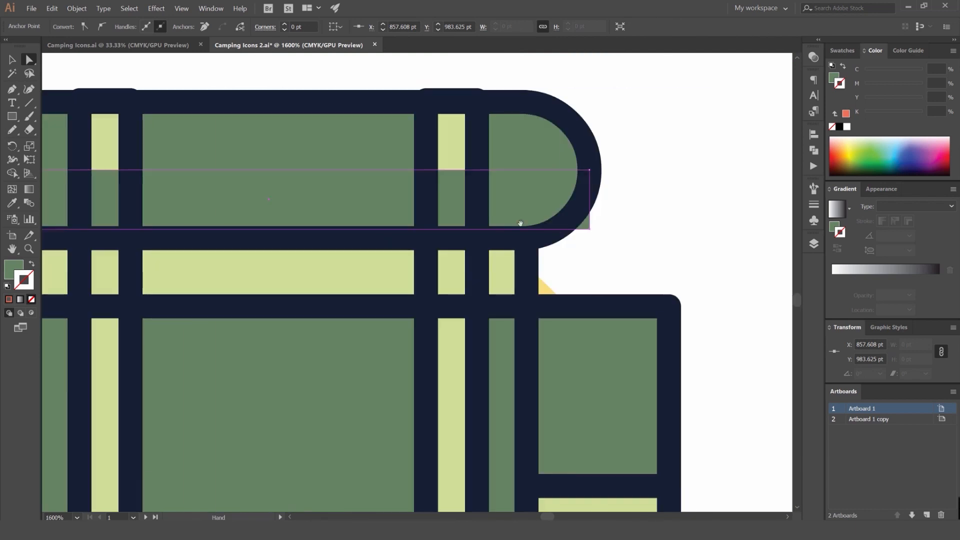
left_click(590, 229, "shift")
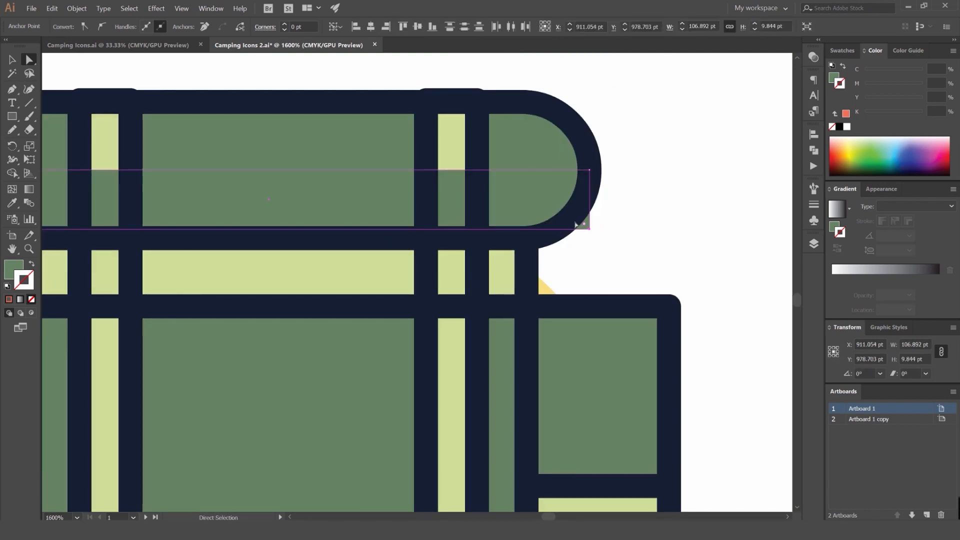
scroll(592, 228, "down", 4)
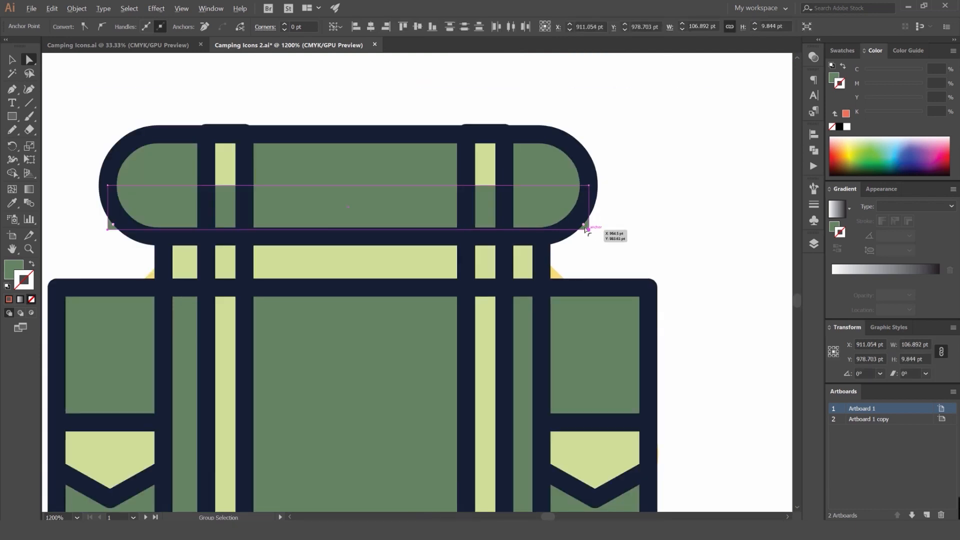
scroll(609, 232, "up", 8)
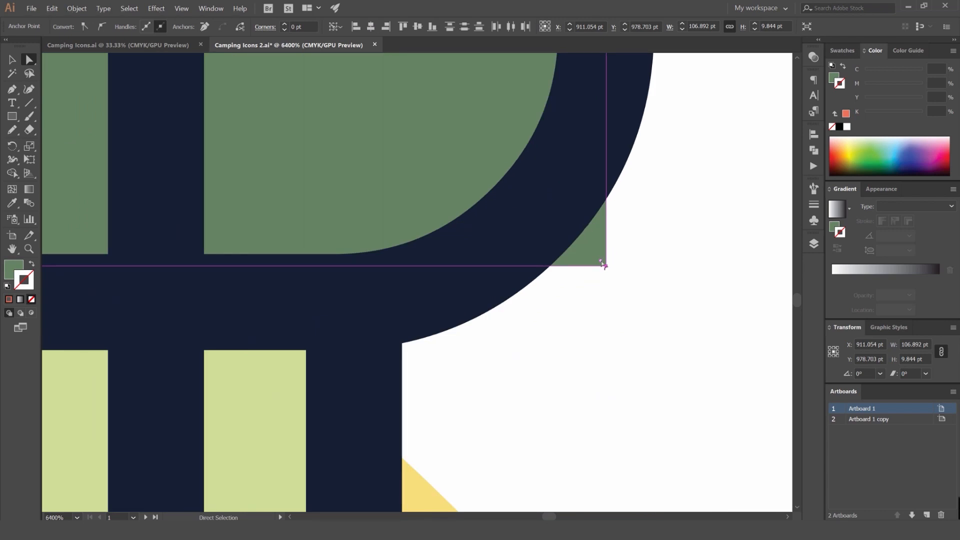
scroll(605, 260, "down", 2)
scroll(590, 235, "up", 2)
scroll(585, 217, "down", 1)
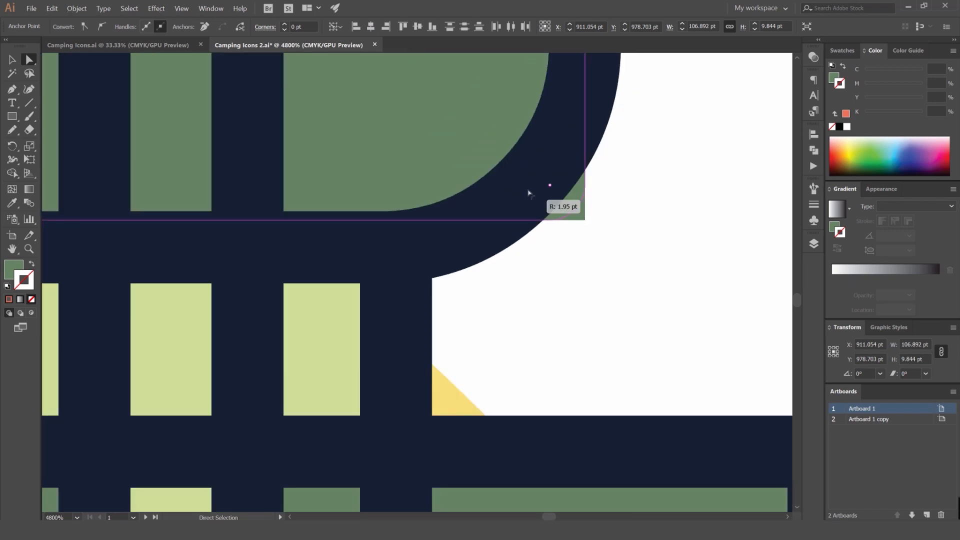
left_click_drag(528, 193, 300, 115)
scroll(336, 137, "down", 4)
scroll(443, 197, "up", 4)
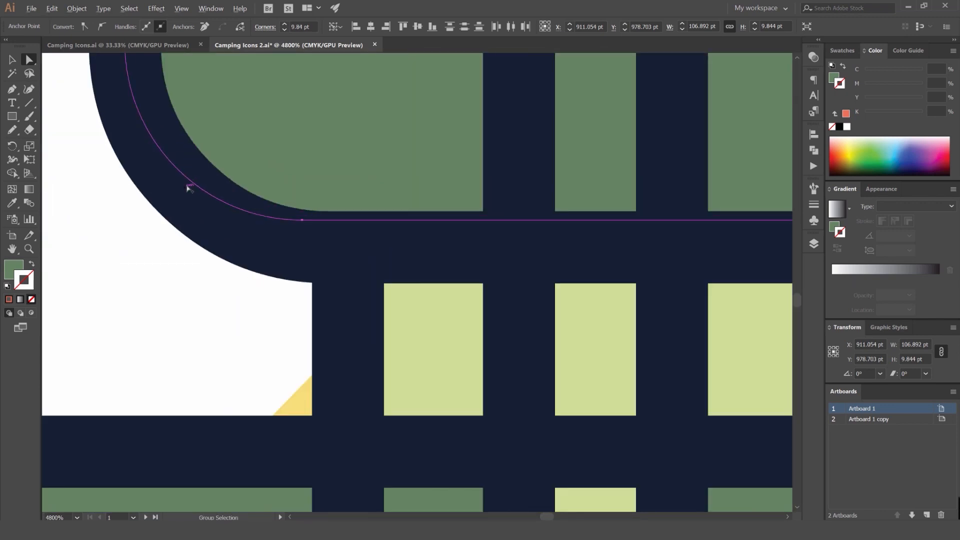
Give the rounded bedroll shape the dark green shadow style sampled from the sleeping bag.
scroll(188, 188, "down", 5)
key("v")
left_click(559, 173)
left_click(462, 180)
left_click_drag(445, 181, 610, 175)
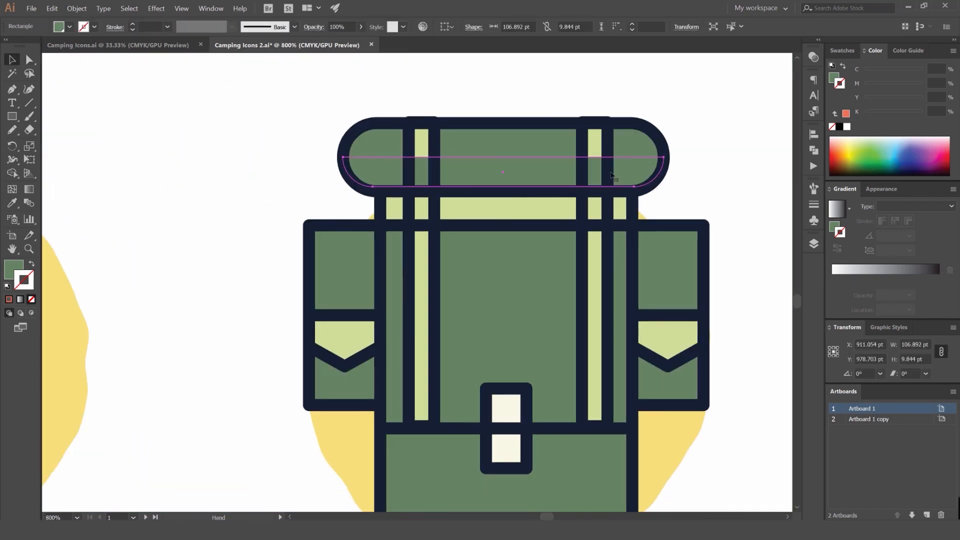
scroll(613, 175, "down", 3)
key("i")
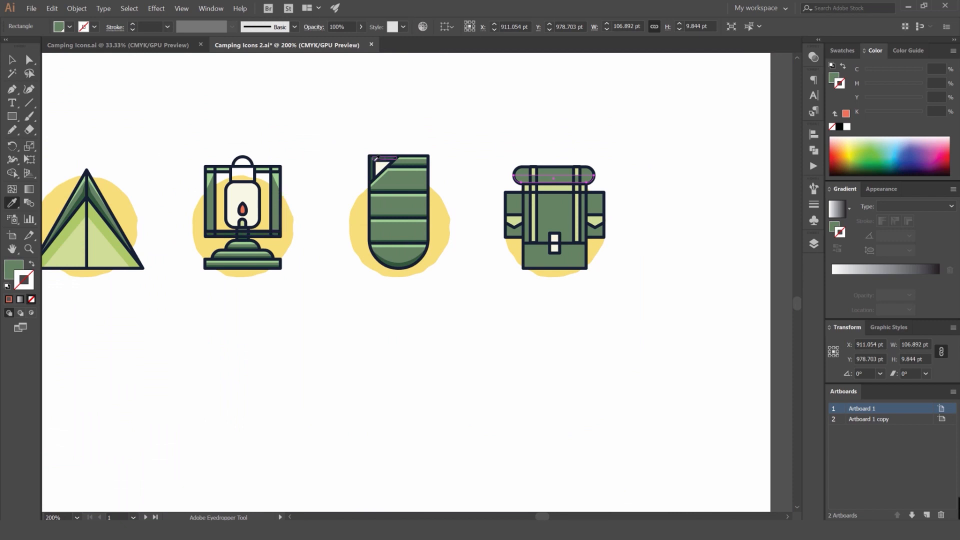
key("v")
left_click(615, 138)
Draw a closed shape over the left side pocket below its pointed flap and apply the bedroll's shadow style to it.
scroll(577, 193, "up", 3)
left_click_drag(528, 184, 491, 163)
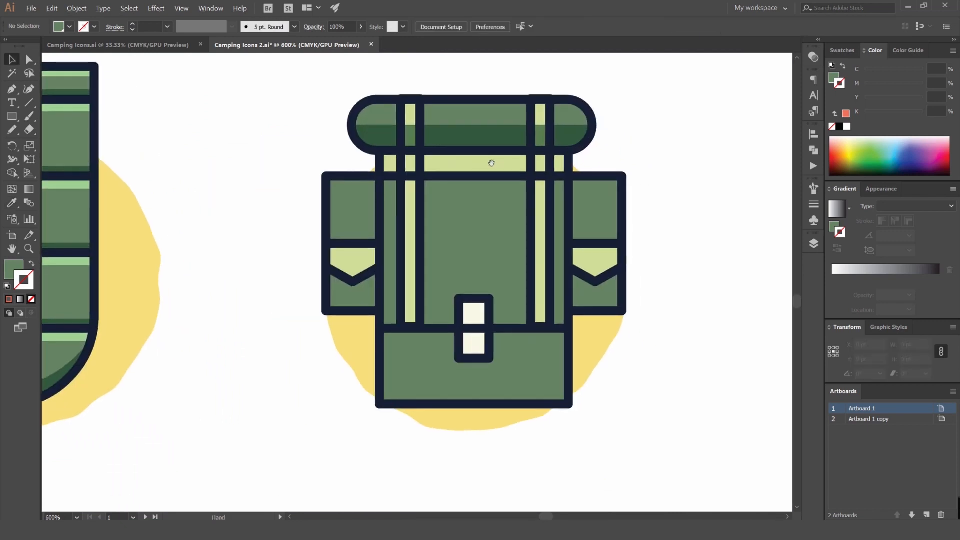
scroll(356, 278, "up", 1)
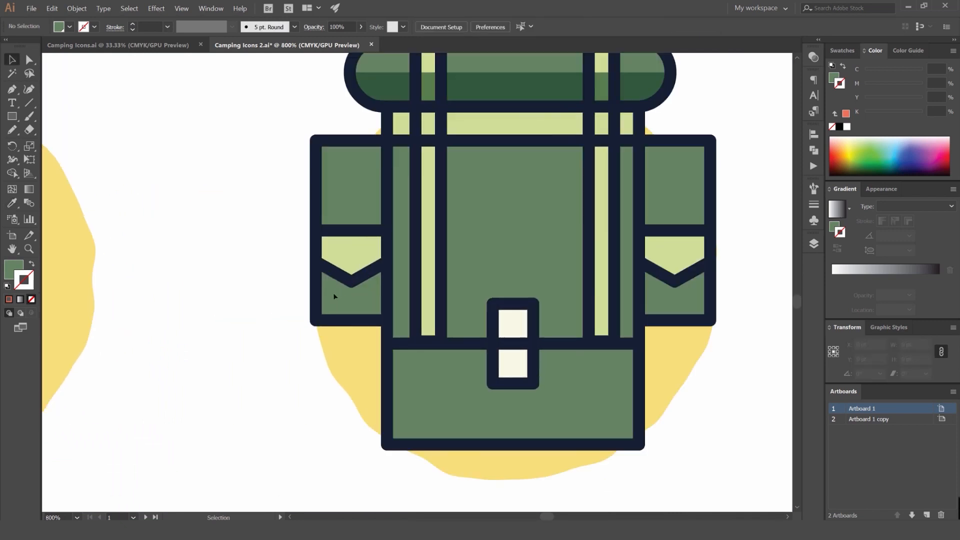
key("p")
scroll(334, 296, "up", 2)
left_click(316, 268)
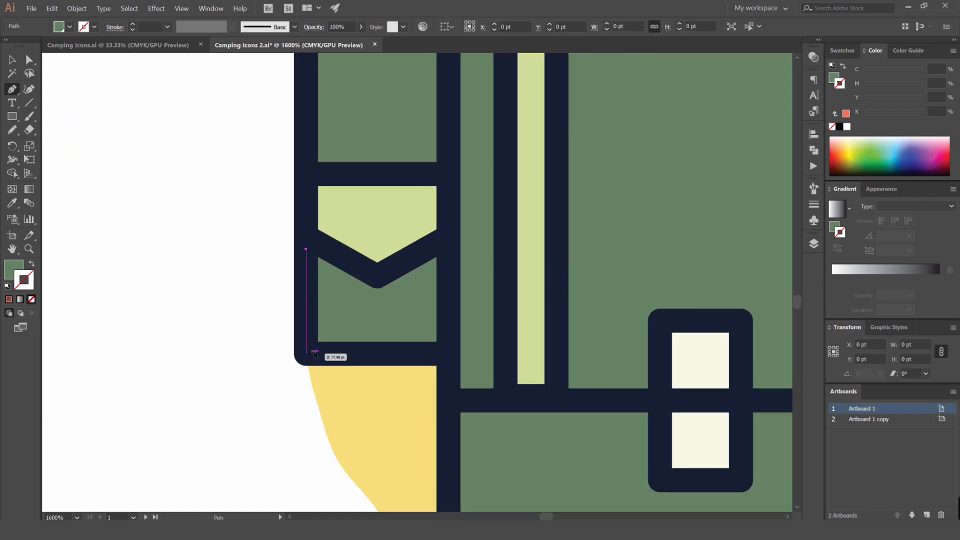
left_click(449, 353)
left_click(448, 235)
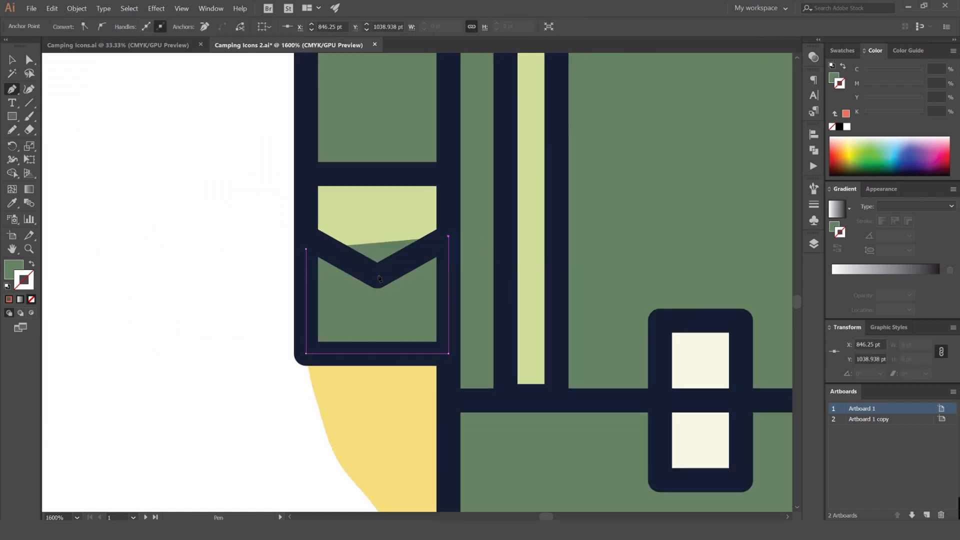
left_click(306, 249)
scroll(353, 238, "down", 4)
key("i")
left_click(529, 150)
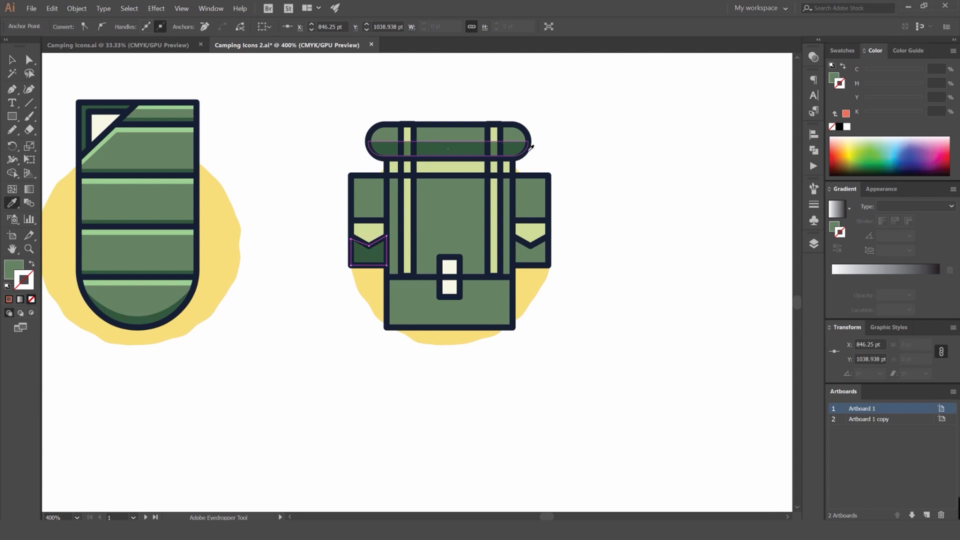
Copy the left pocket's shadow horizontally onto the lower part of the right side pocket.
key("v")
scroll(376, 253, "up", 2)
left_click_drag(370, 286, 687, 286)
left_click_drag(687, 293, 564, 282)
left_click(564, 284)
Draw an 84 by about 5 pt strip along the bottom of the backpack's lower compartment and apply the pocket shadow's style.
left_click_drag(400, 298, 431, 276)
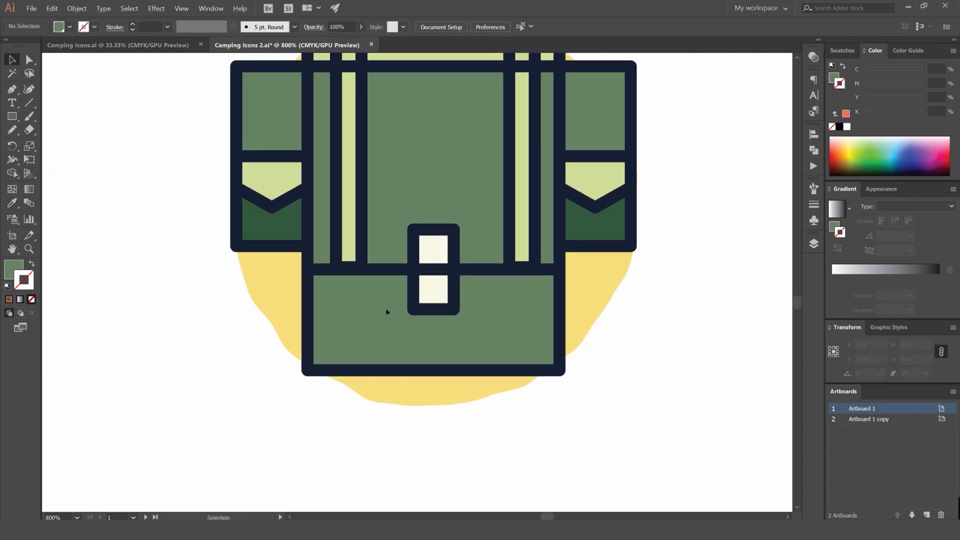
key("m")
left_click_drag(307, 355, 559, 370)
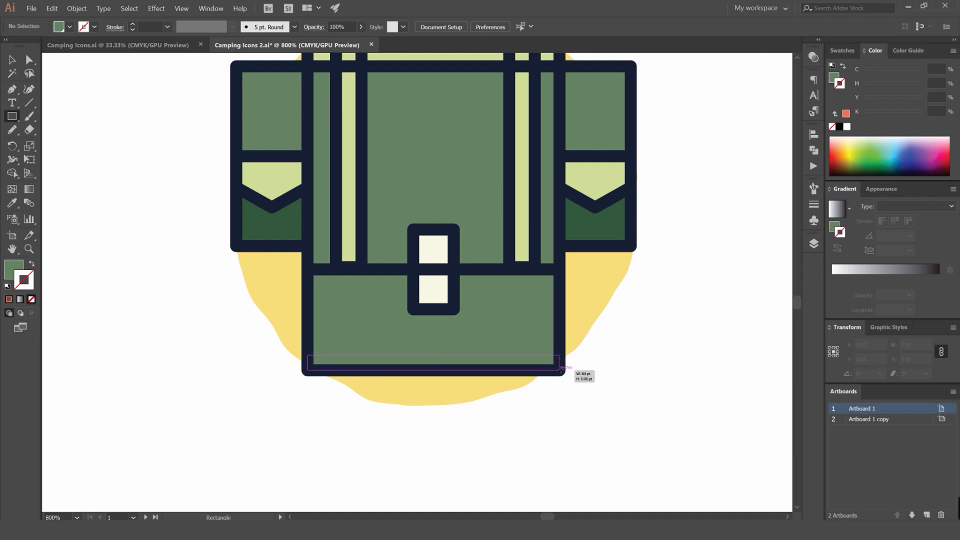
key("v")
left_click(621, 352)
left_click(540, 359)
key("i")
left_click(598, 226)
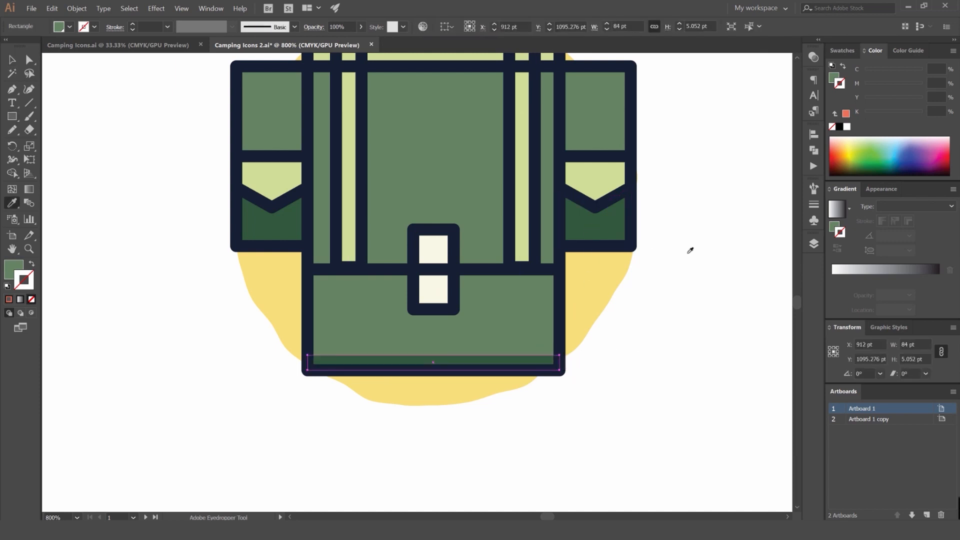
key("v")
left_click(688, 252)
Copy the bottom shadow strip up to the lower edge of the backpack's main body, just above the seam.
left_click_drag(551, 290, 531, 325)
scroll(544, 313, "down", 1)
scroll(544, 313, "down", 1)
left_click_drag(498, 364, 500, 284)
scroll(452, 291, "up", 3)
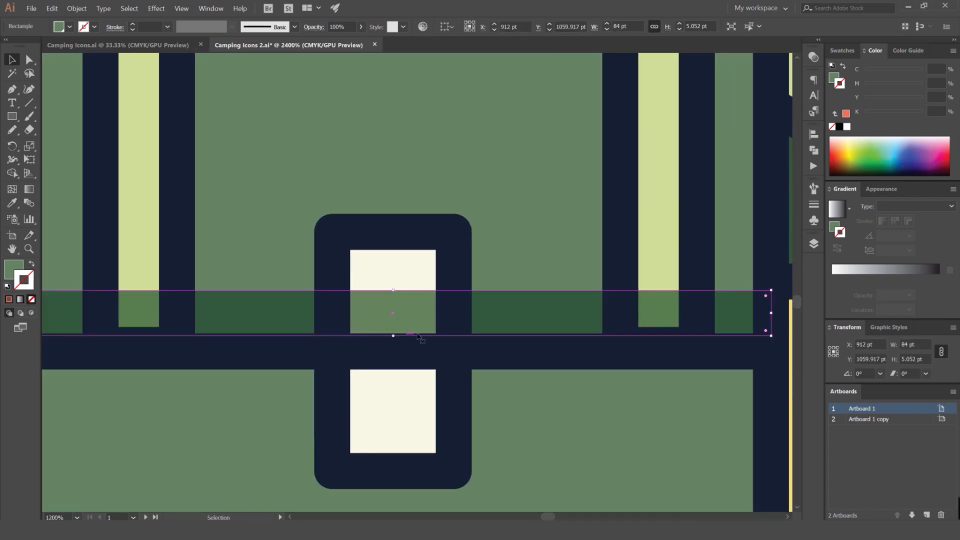
scroll(513, 326, "down", 6)
left_click(640, 321)
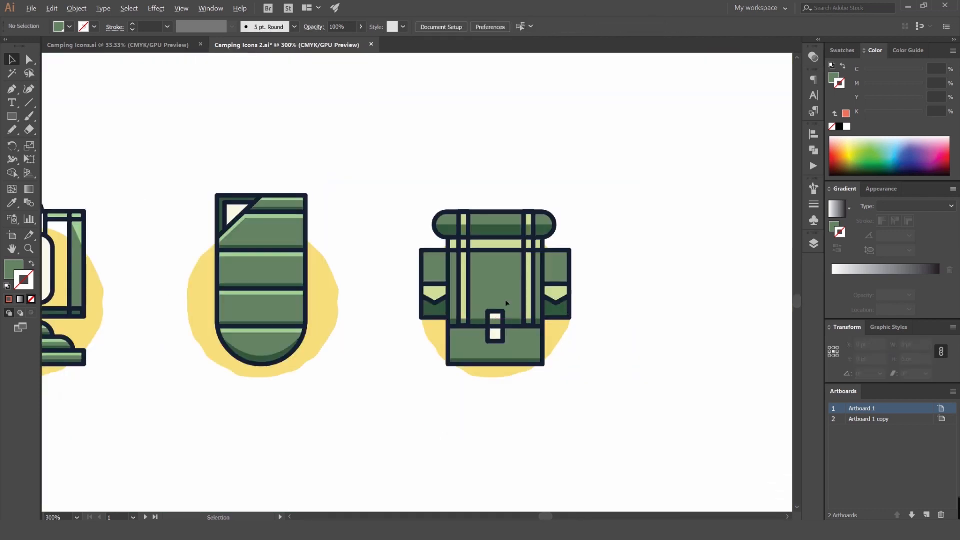
Raise the shadow strip at the bottom of the backpack's lower compartment slightly to show more of it.
scroll(499, 302, "up", 2)
scroll(524, 344, "up", 2)
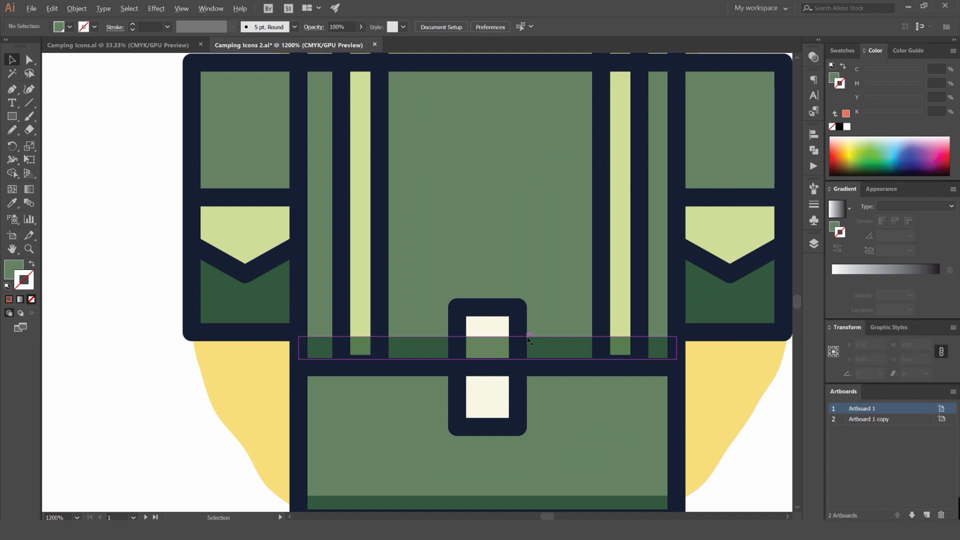
scroll(530, 322, "down", 4)
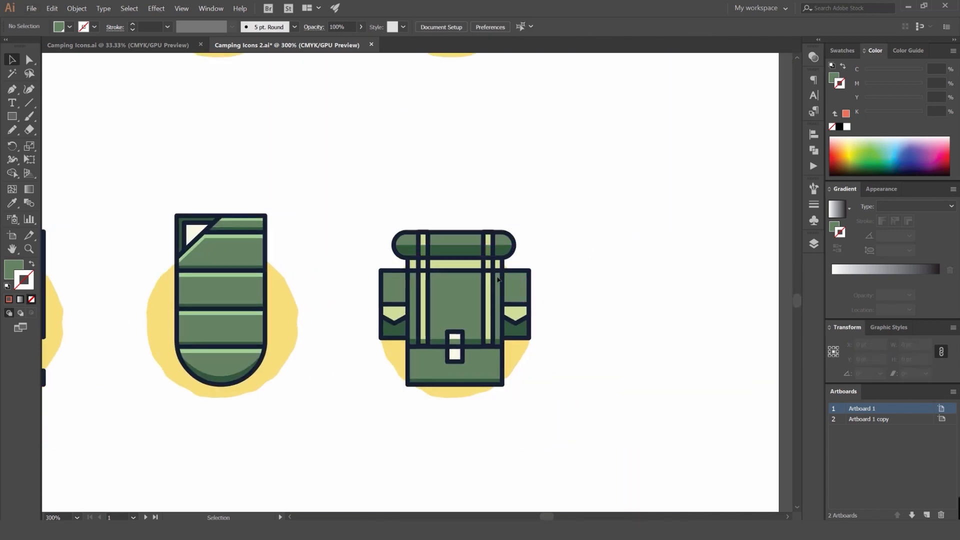
scroll(453, 380, "up", 6)
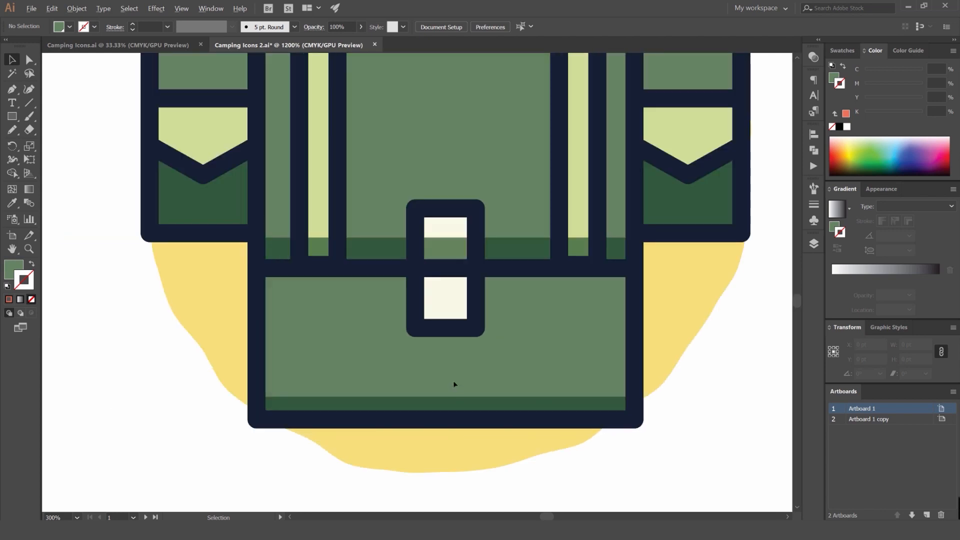
left_click(444, 398)
scroll(444, 397, "down", 4)
left_click_drag(549, 121, 546, 210)
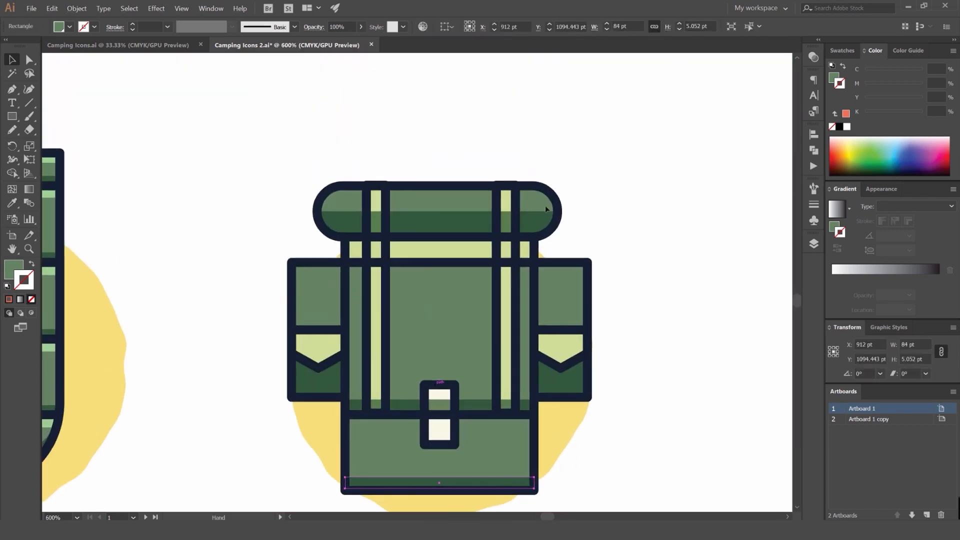
Copy the bedroll's lower shadow, flip the copy vertically and fit it over the bedroll's upper half.
left_click(405, 175)
scroll(405, 176, "up", 2)
left_click_drag(409, 217, 366, 235)
scroll(322, 277, "up", 1)
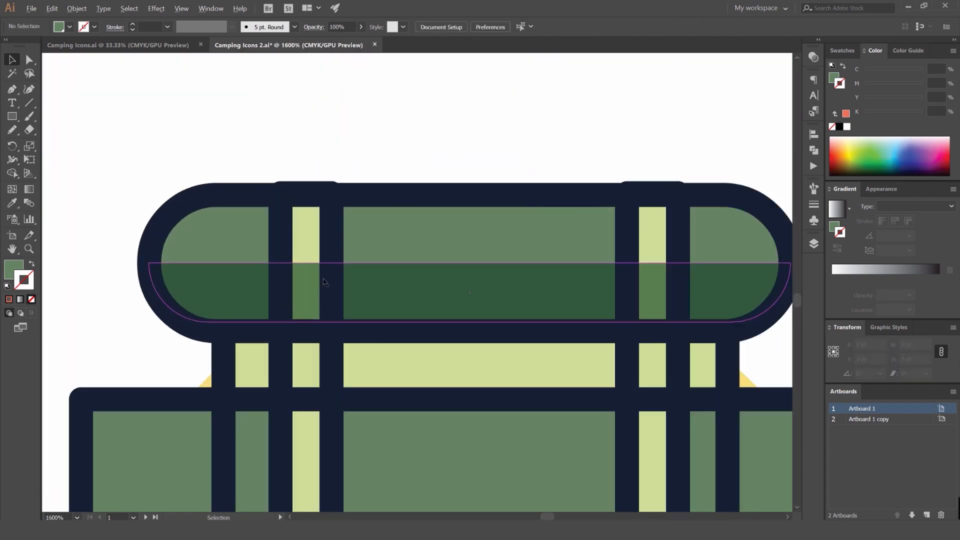
left_click_drag(354, 303, 332, 272)
left_click(332, 272)
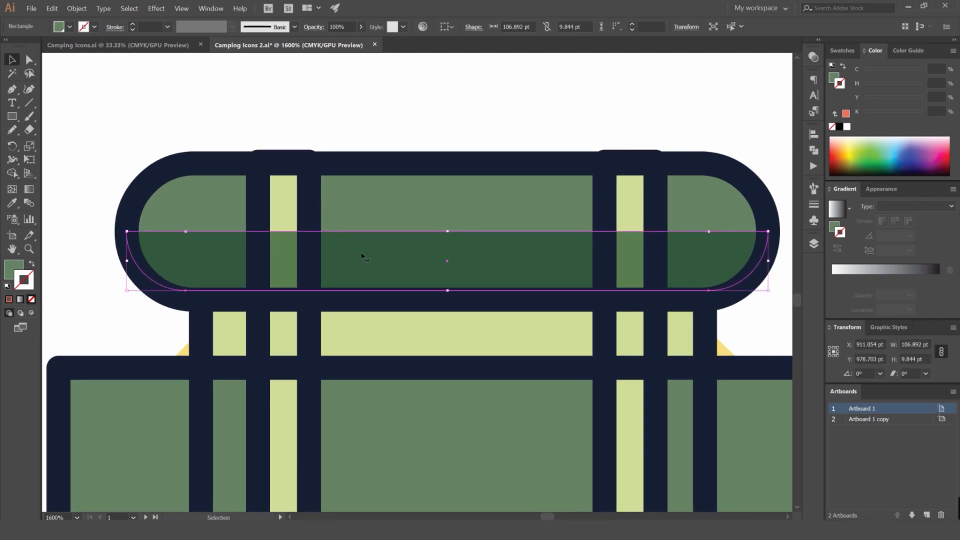
left_click_drag(398, 263, 398, 234)
left_click(953, 328)
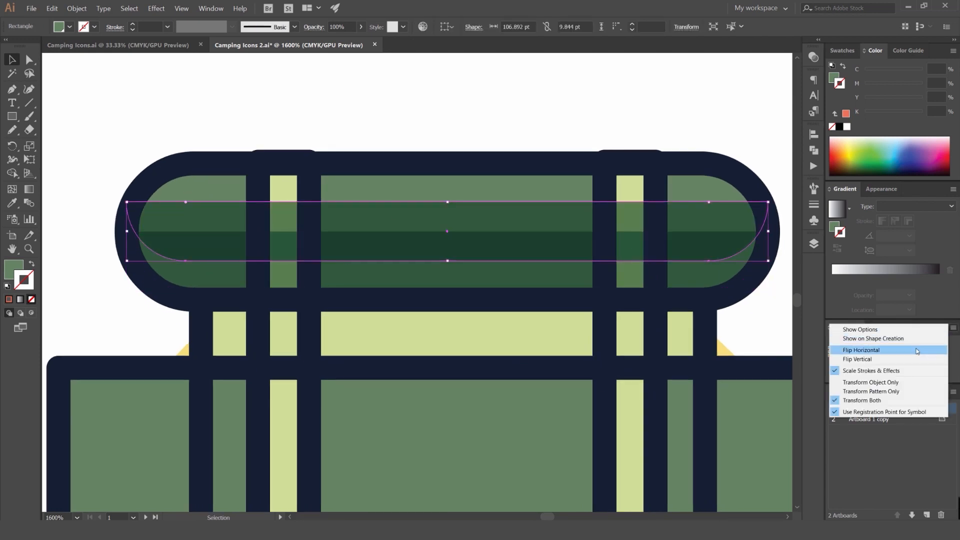
left_click(881, 364)
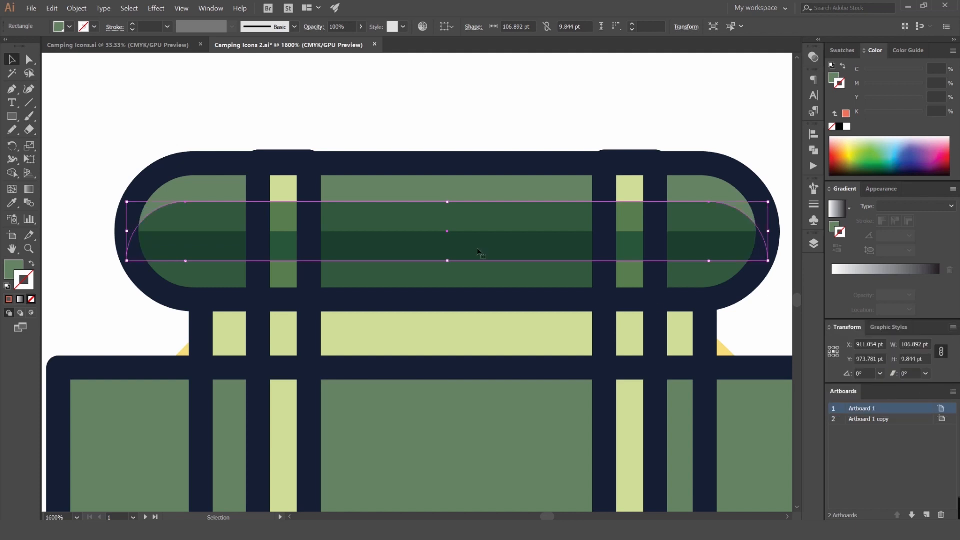
left_click_drag(419, 221, 418, 191)
left_click(499, 111)
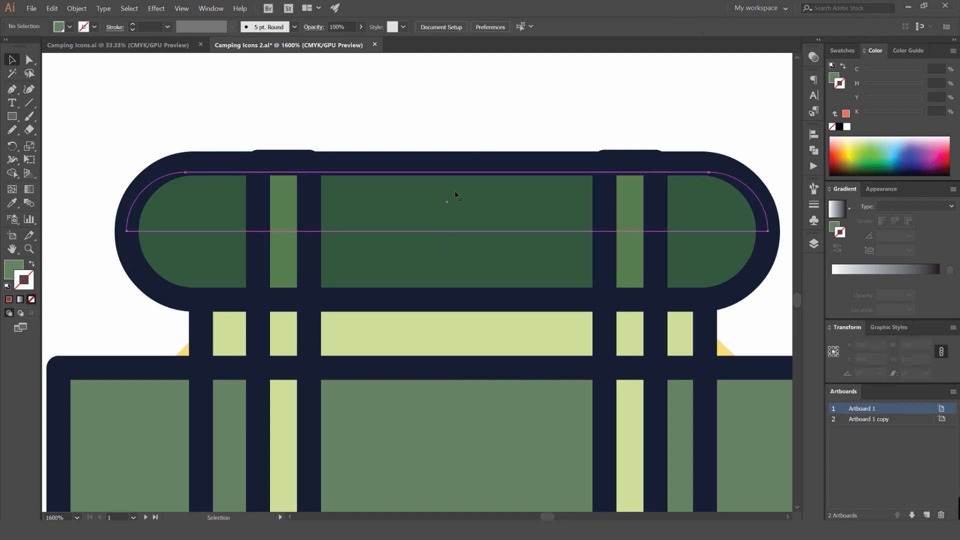
Apply the sleeping bag's highlight style to the shape on the bedroll's upper half.
left_click(456, 192)
scroll(456, 192, "down", 4)
left_click_drag(356, 194, 473, 156)
key("i")
left_click(303, 202)
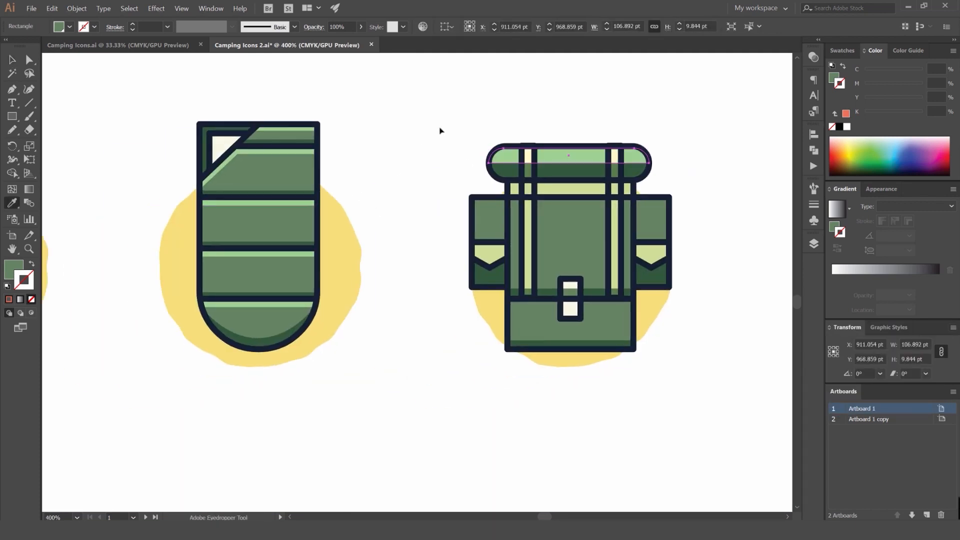
key("v")
left_click(441, 130)
scroll(443, 130, "down", 2)
scroll(443, 129, "down", 1)
Draw a 130 by about 5 pt strip along the top of the backpack's body and side pockets and apply the bedroll highlight's style.
scroll(507, 147, "up", 4)
mouse_move(317, 230)
left_mouse_down()
mouse_move(373, 197)
mouse_move(331, 243)
left_mouse_up()
scroll(331, 243, "up", 4)
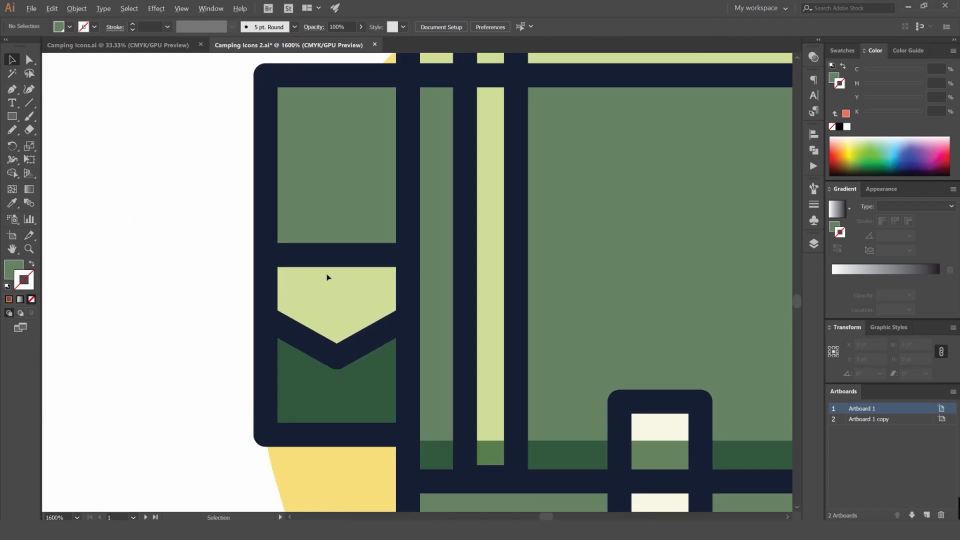
scroll(324, 257, "down", 1)
key("m")
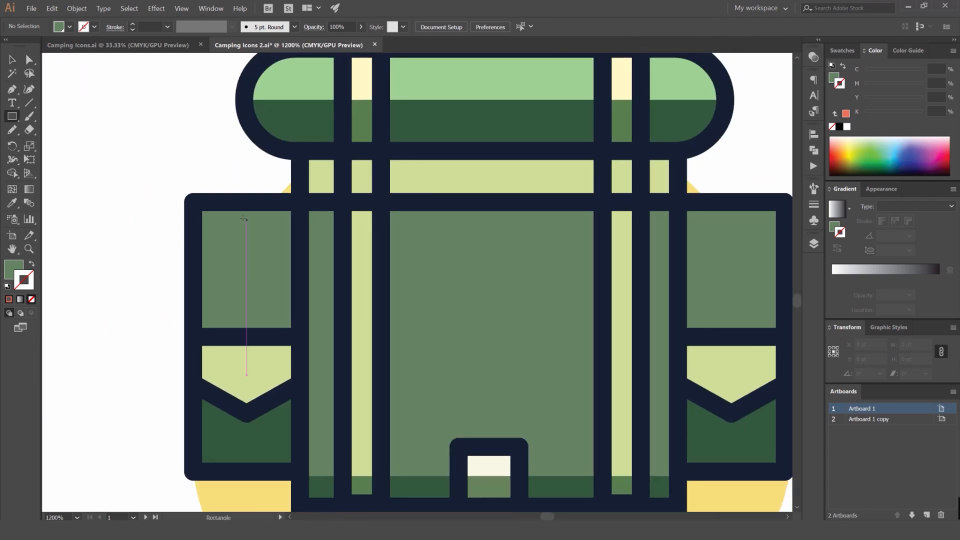
mouse_move(200, 209)
left_mouse_down()
mouse_move(792, 211)
mouse_move(790, 237)
mouse_move(784, 232)
left_mouse_up()
key("i")
left_click(470, 80)
key("v")
left_click_drag(563, 177, 540, 182)
left_click(670, 177)
scroll(672, 186, "down", 2)
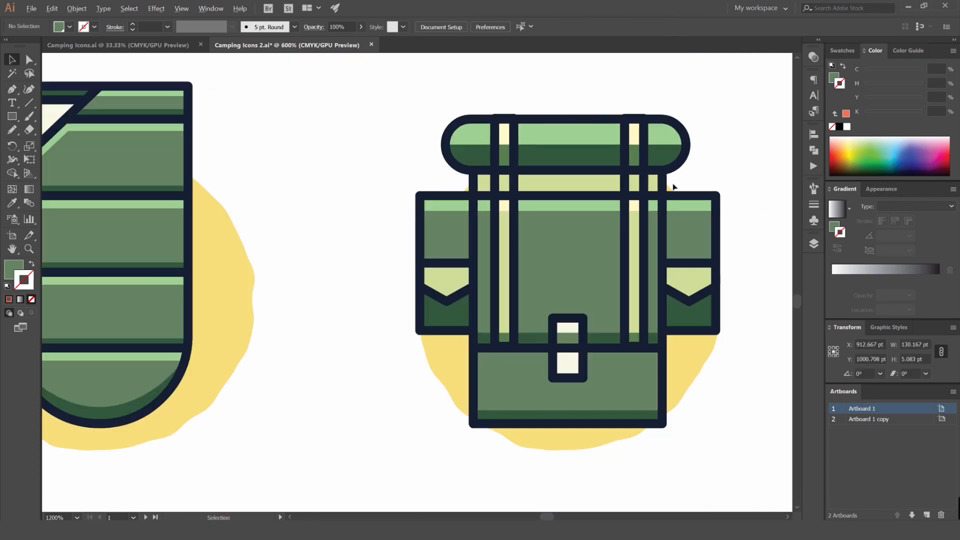
Draw a strip about 21 by 3 pt along the top edge of the right pocket's light green flap.
left_click_drag(593, 261, 430, 204)
scroll(363, 288, "up", 1)
scroll(300, 278, "down", 1)
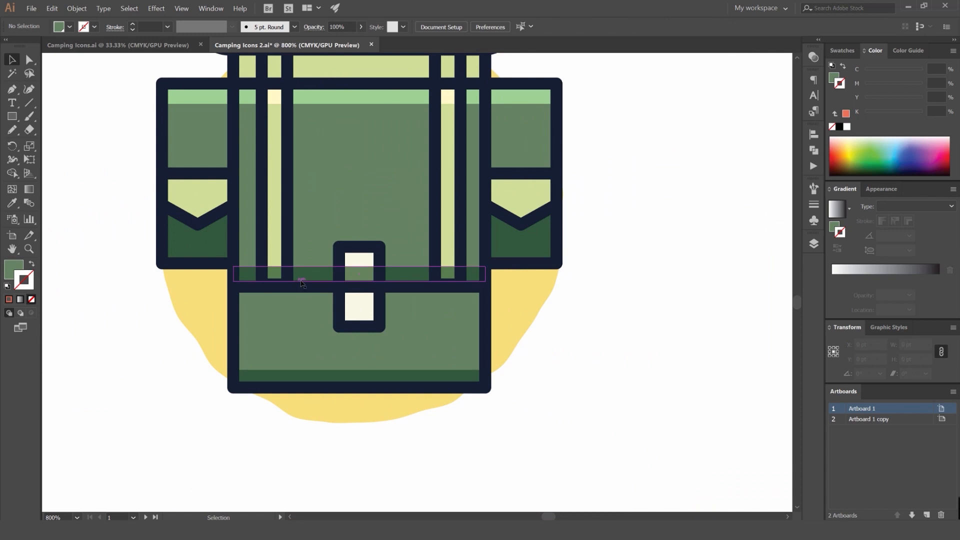
scroll(300, 278, "down", 1)
scroll(423, 229, "up", 3)
scroll(423, 229, "up", 1)
key("m")
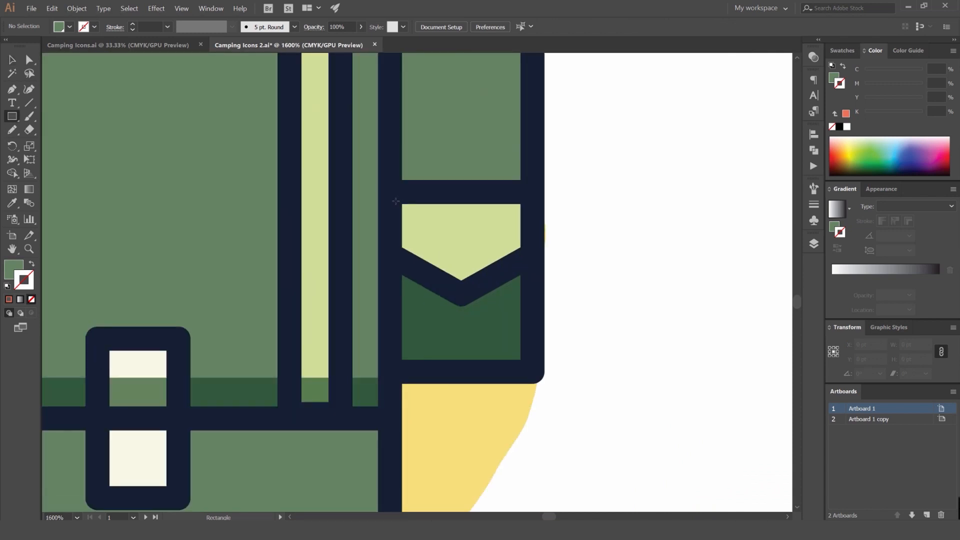
left_click_drag(402, 202, 547, 218)
scroll(550, 220, "down", 1)
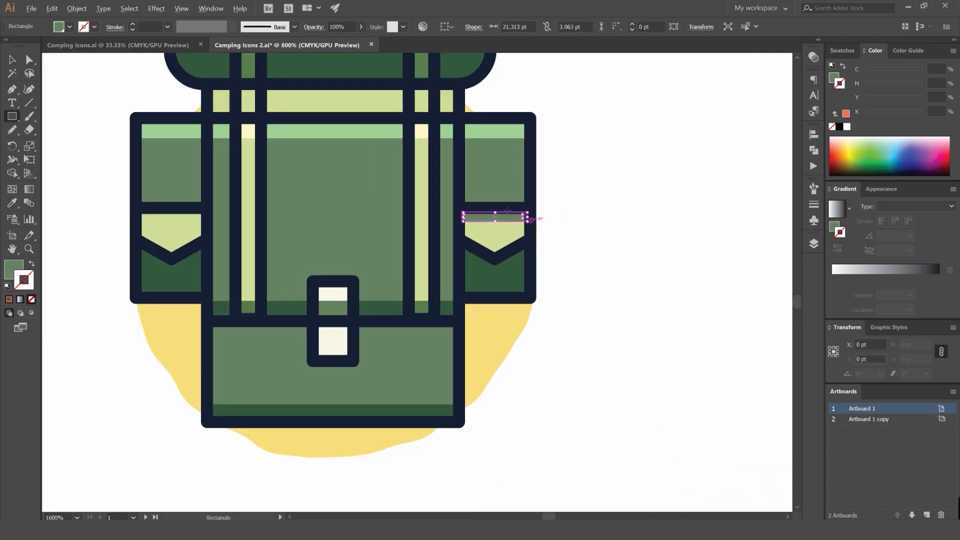
Try to sample the highlight at the top of the right pocket for the flap strip.
key("i")
left_click(495, 128)
key("v")
scroll(510, 221, "up", 1)
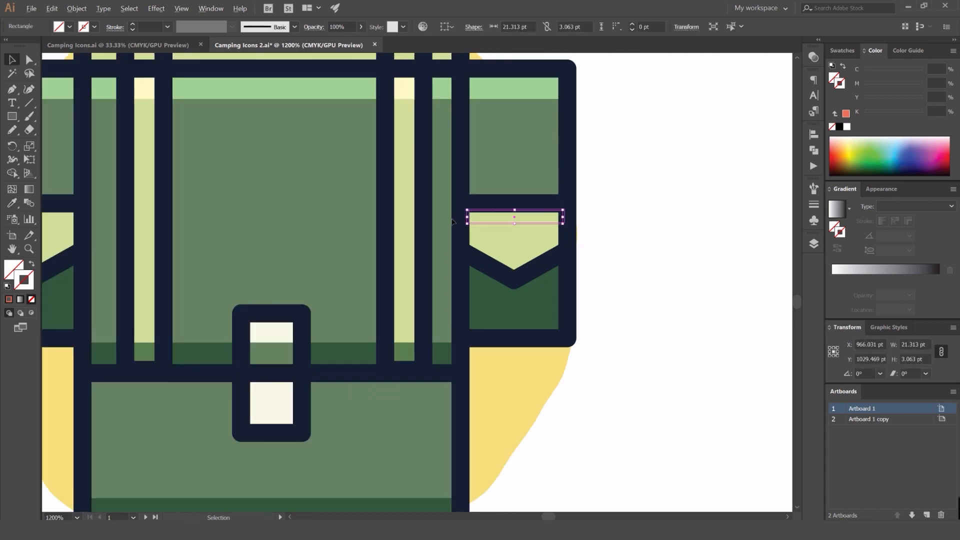
Fill the right flap's strip with the flap's light green and set its blending mode to Screen.
key("i")
left_click(522, 237)
left_click(813, 58)
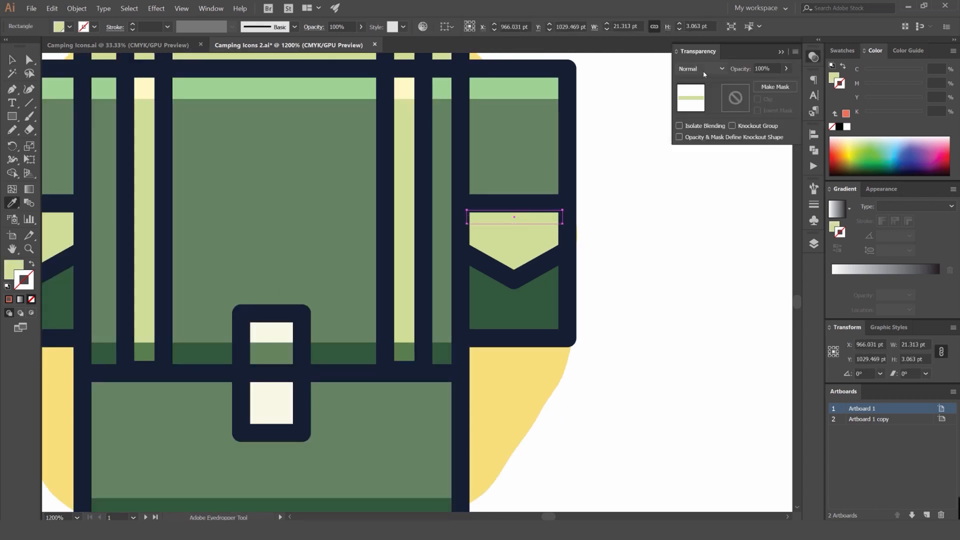
scroll(702, 72, "down", 3)
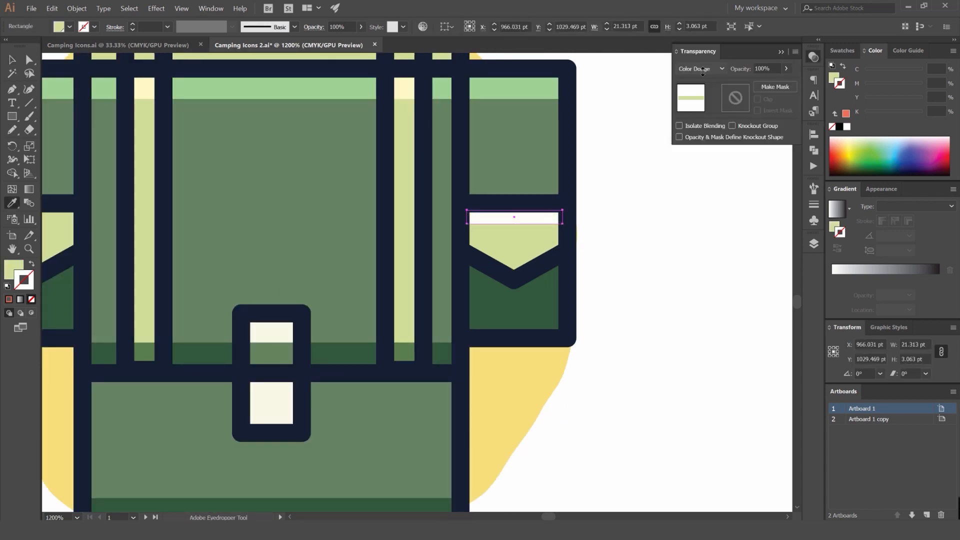
scroll(703, 72, "up", 1)
key("v")
scroll(610, 94, "down", 2)
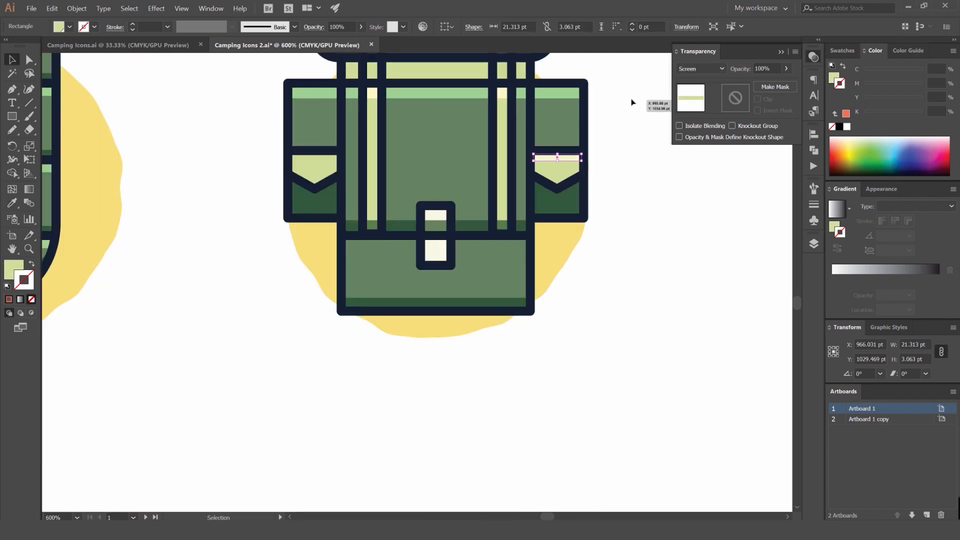
Copy the right flap's highlight strip horizontally onto the left pocket's flap.
left_click(631, 101)
scroll(631, 101, "down", 2)
scroll(583, 131, "up", 3)
left_click_drag(586, 134, 336, 166)
scroll(246, 185, "up", 2)
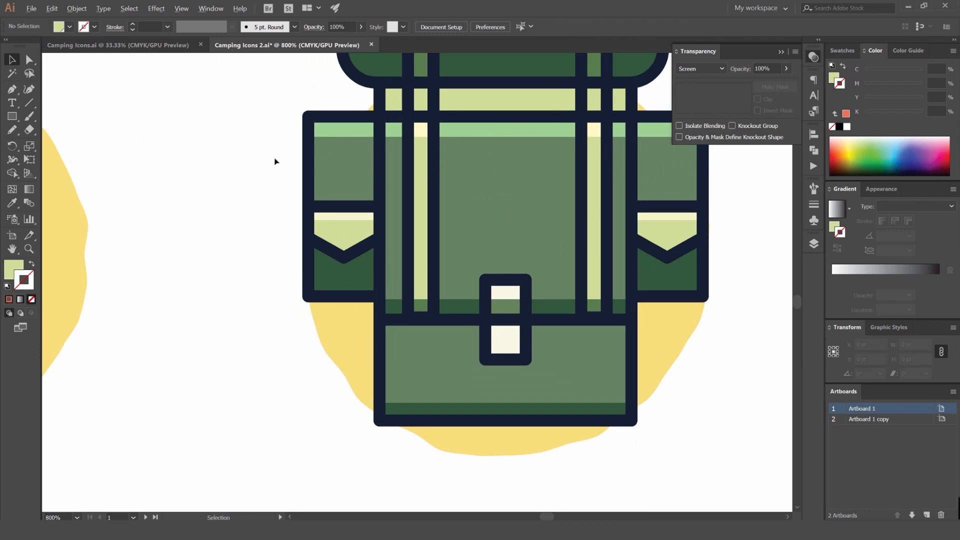
scroll(274, 162, "down", 4)
scroll(280, 175, "up", 3)
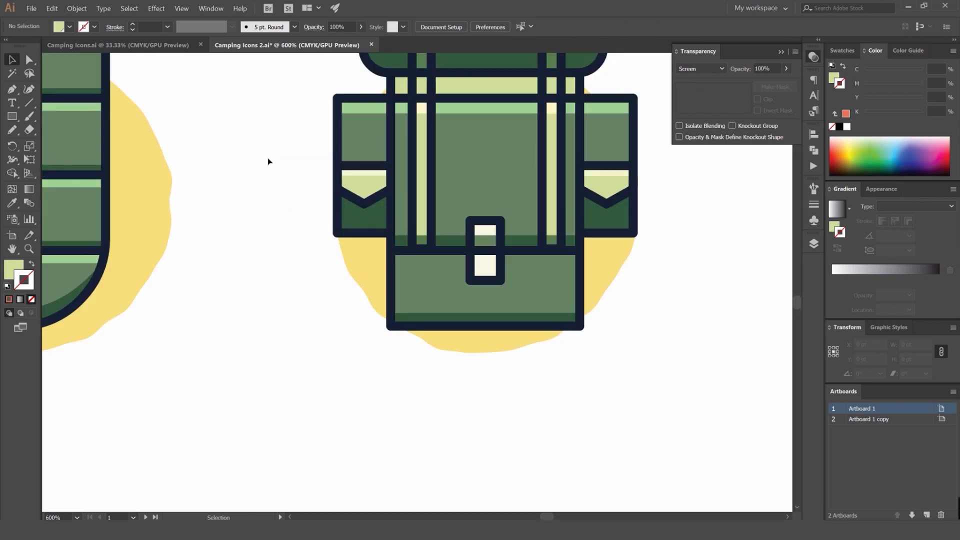
Change the blending mode of both pocket flap highlights to Color Dodge.
left_click_drag(580, 150, 553, 176)
left_click(567, 201)
left_click(334, 201, "shift")
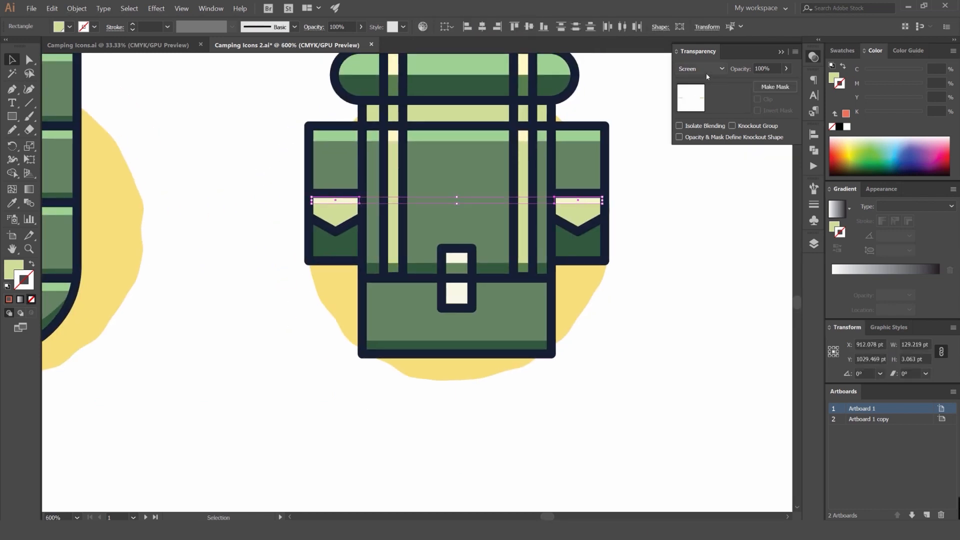
scroll(706, 72, "down", 1)
left_click(705, 185)
scroll(695, 191, "down", 2)
scroll(590, 206, "up", 4)
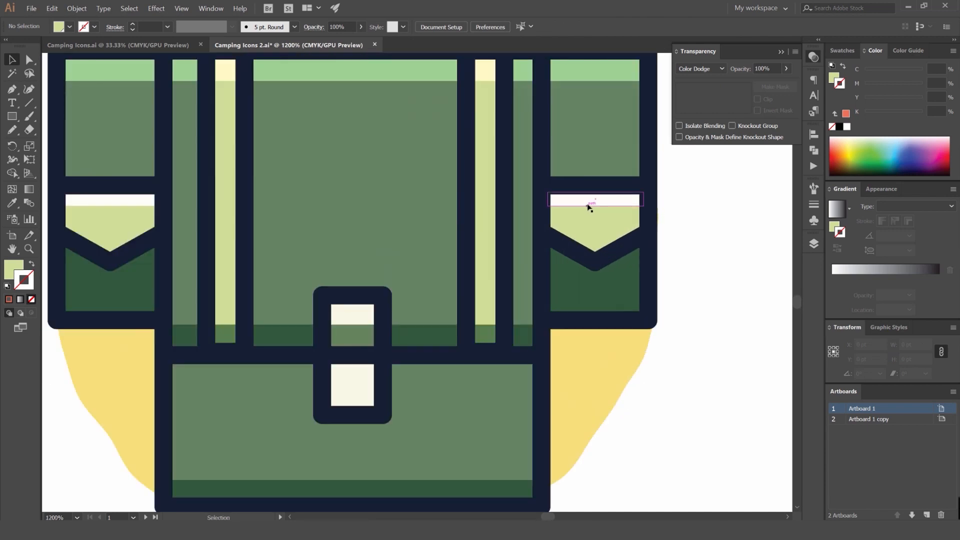
Draw a thin strip about 11 pt wide across the top of the buckle's upper opening and apply the flap highlight's style.
scroll(645, 202, "down", 3)
scroll(667, 190, "down", 2)
left_click_drag(673, 180, 560, 181)
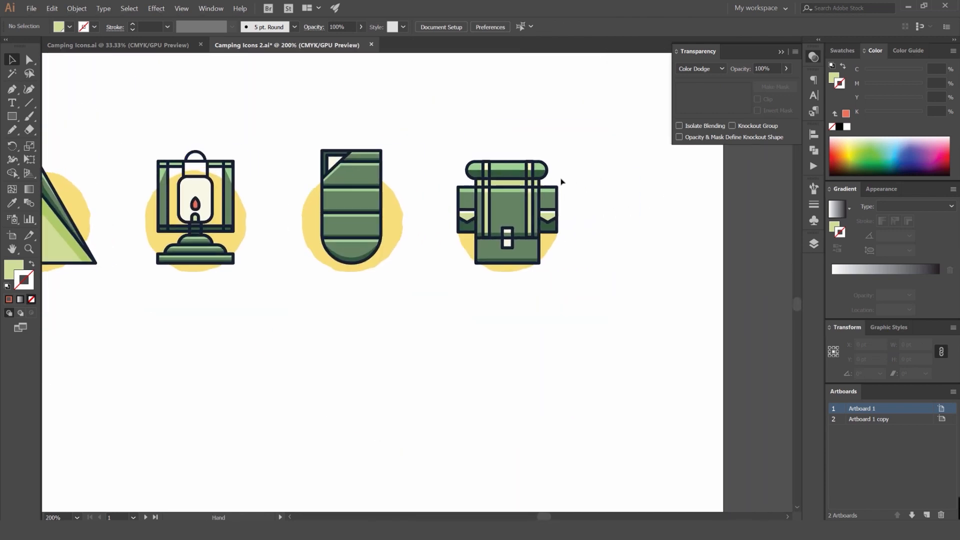
scroll(564, 189, "up", 1)
scroll(395, 287, "up", 4)
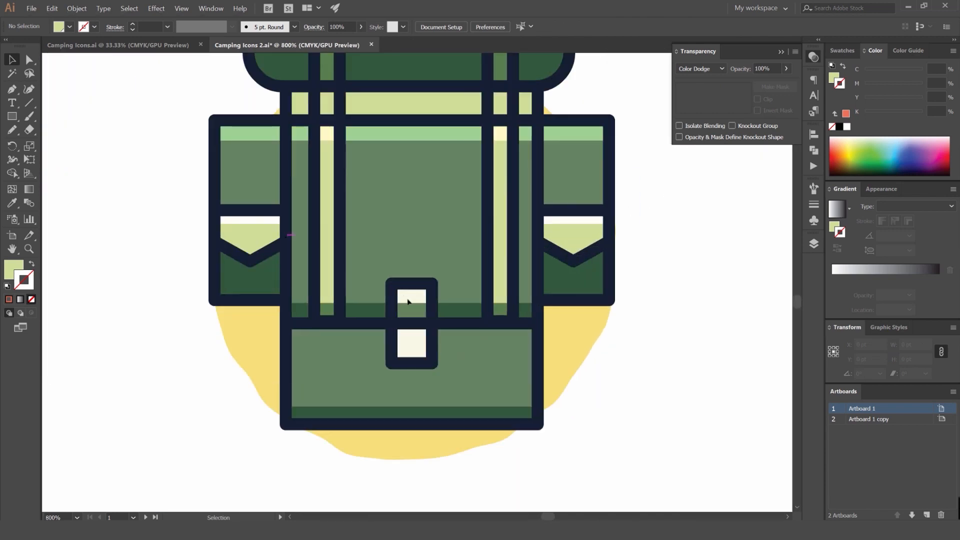
key("m")
mouse_move(381, 262)
left_mouse_down()
mouse_move(481, 282)
mouse_move(305, 318)
left_mouse_up()
scroll(501, 275, "down", 2)
key("i")
left_click(527, 210)
key("v")
left_click(615, 242)
Draw a rectangle about 11.6 by 6 pt over the buckle where the body's shadow strip crosses it.
scroll(440, 280, "down", 2)
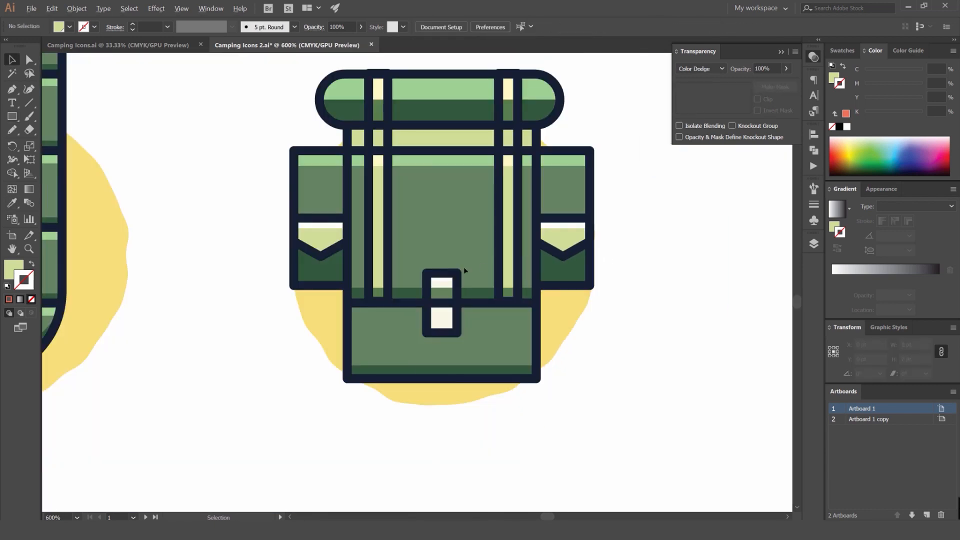
scroll(439, 300, "up", 4)
scroll(443, 277, "down", 5)
scroll(604, 234, "down", 2)
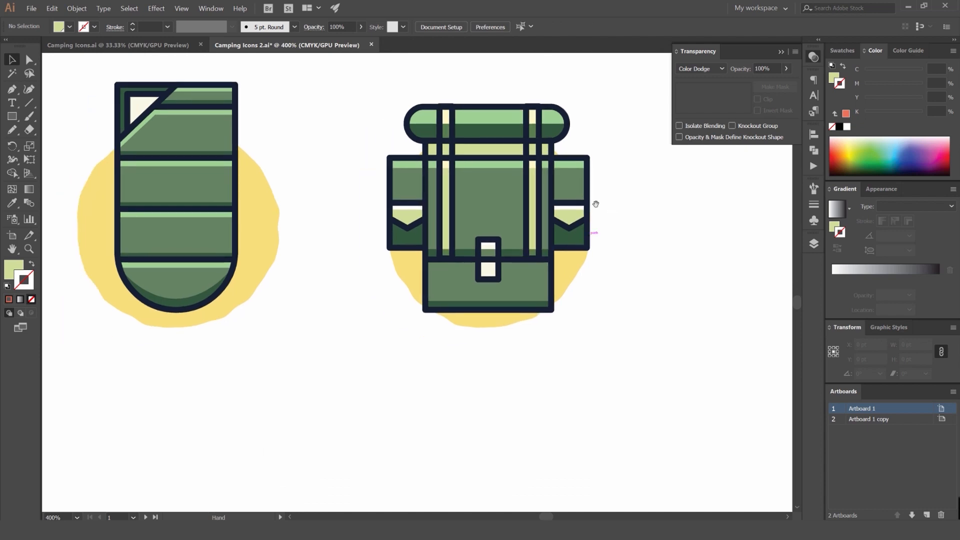
scroll(505, 257, "up", 6)
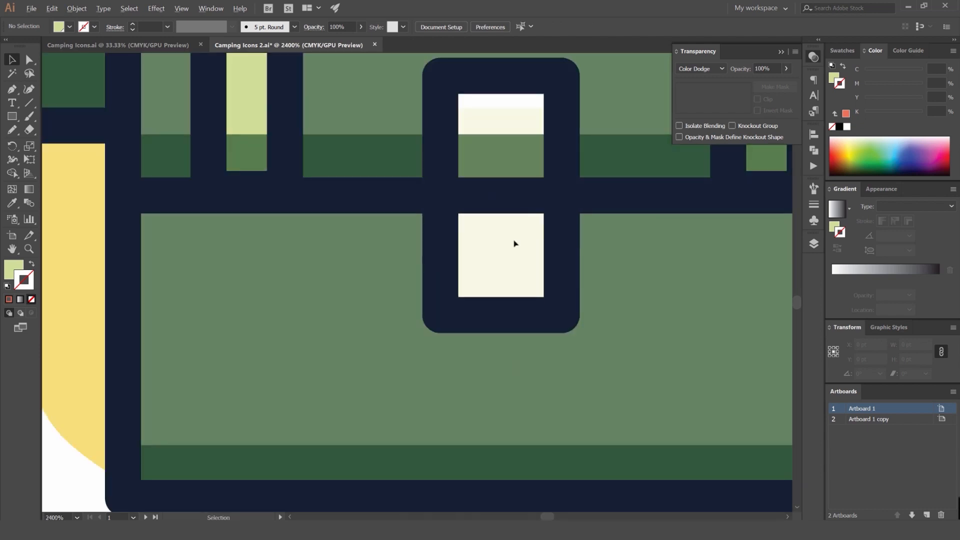
scroll(514, 241, "down", 4)
scroll(503, 230, "up", 3)
left_click(513, 219)
left_click_drag(513, 219, 467, 231)
scroll(473, 228, "up", 1)
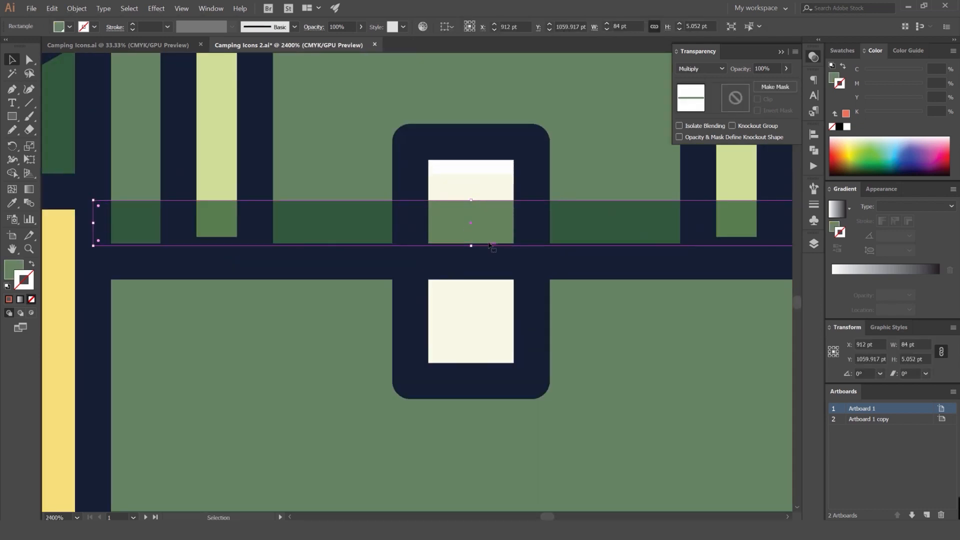
key("m")
left_click_drag(522, 247, 527, 255)
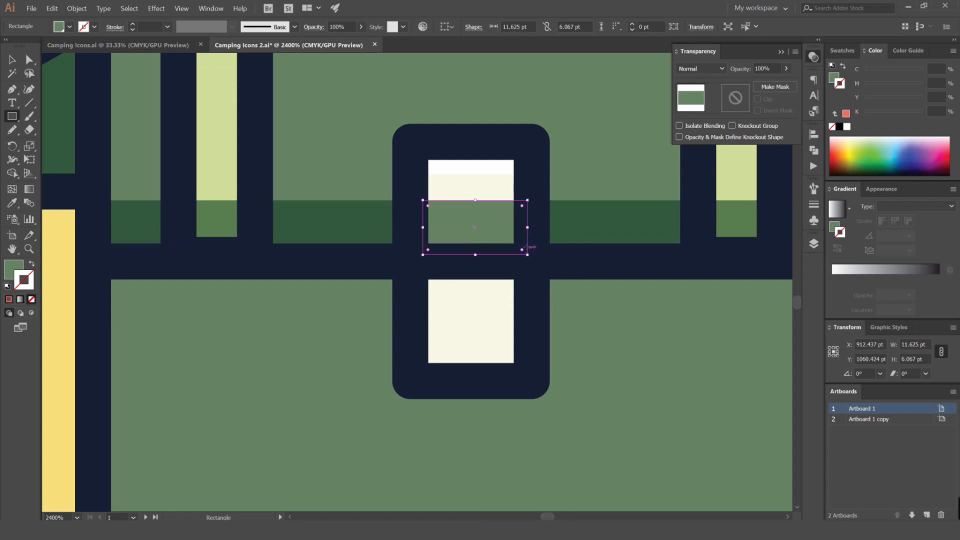
Remove the rectangle and the part of the shadow strip crossing the buckle with the Shape Builder.
key("v")
left_click(560, 232, "shift")
key("shift+m")
left_click_drag(486, 226, 487, 261)
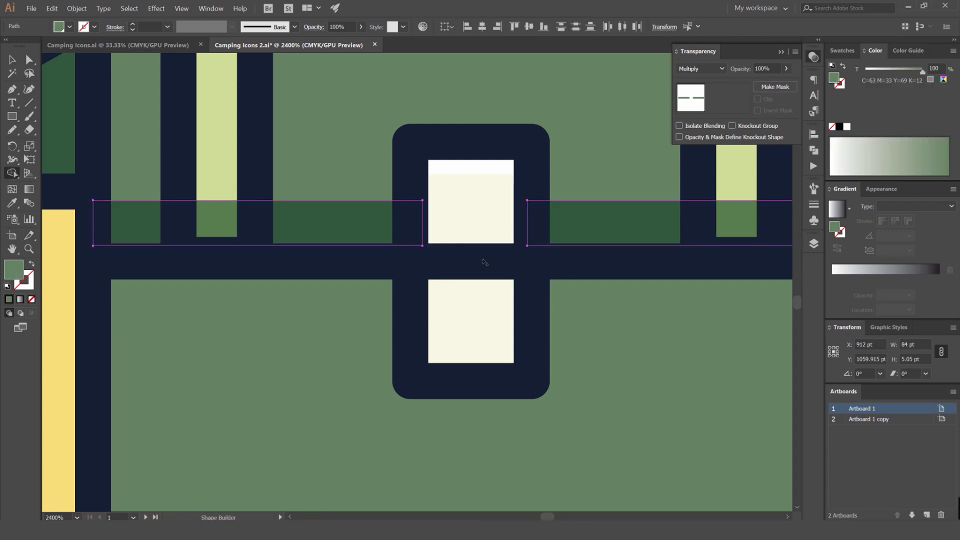
scroll(485, 262, "down", 6)
key("v")
left_click(652, 251)
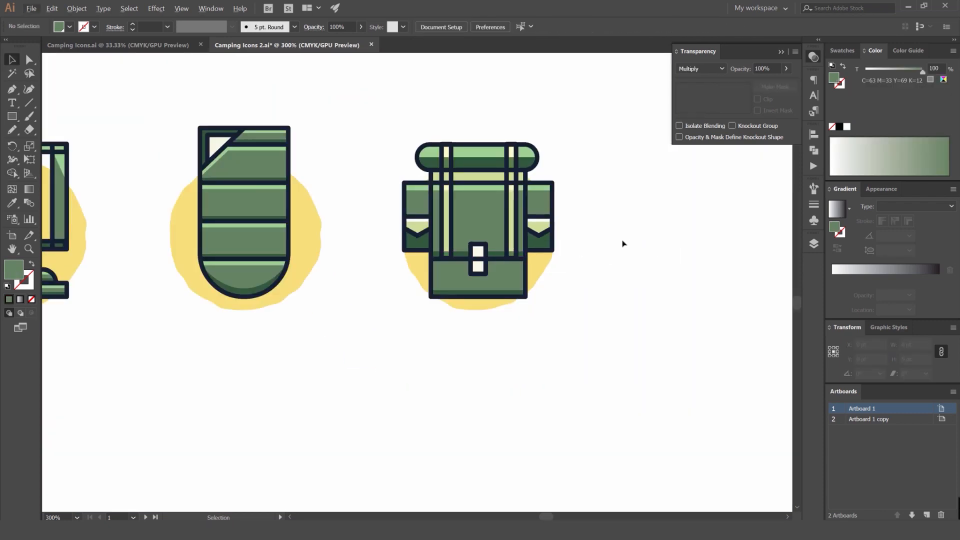
Extend the buckle's highlight strip downward to a height of about 3.3 pt.
scroll(489, 251, "up", 5)
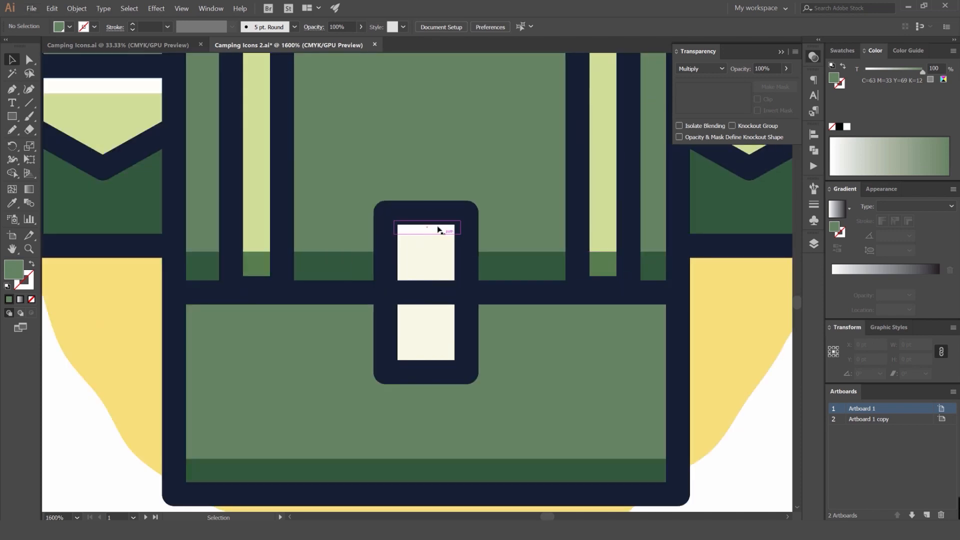
left_click(438, 229)
scroll(431, 244, "up", 2)
left_click_drag(417, 228, 415, 239)
scroll(416, 239, "down", 5)
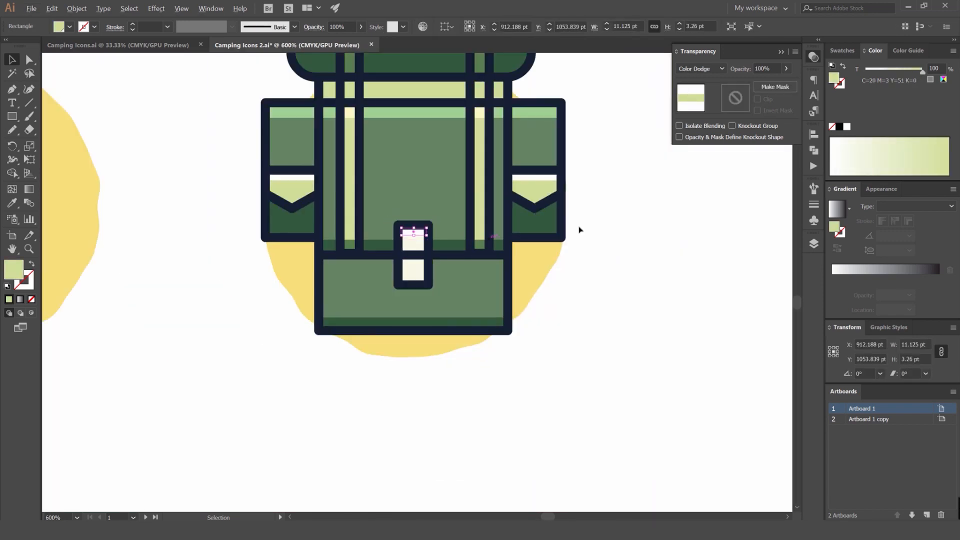
left_click(594, 243)
Draw an 84 by 8.75 pt rectangle over the light green band between the bedroll and the backpack's body.
left_click_drag(609, 253, 604, 296)
scroll(487, 192, "down", 1)
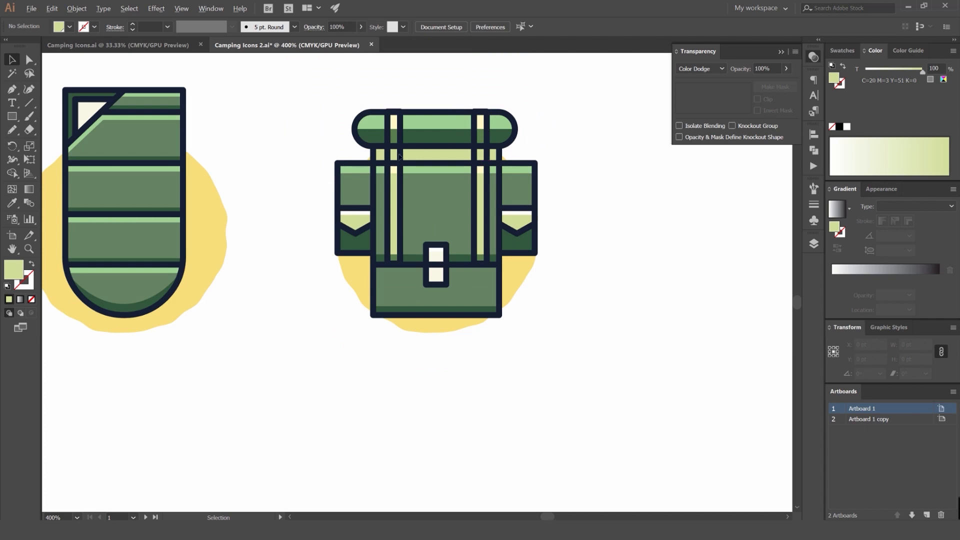
scroll(405, 152, "up", 3)
key("m")
left_click_drag(407, 182, 670, 182)
left_click_drag(718, 273, 581, 298)
Apply the right pocket shadow's style to the rectangle below the bedroll.
key("i")
left_click(574, 446)
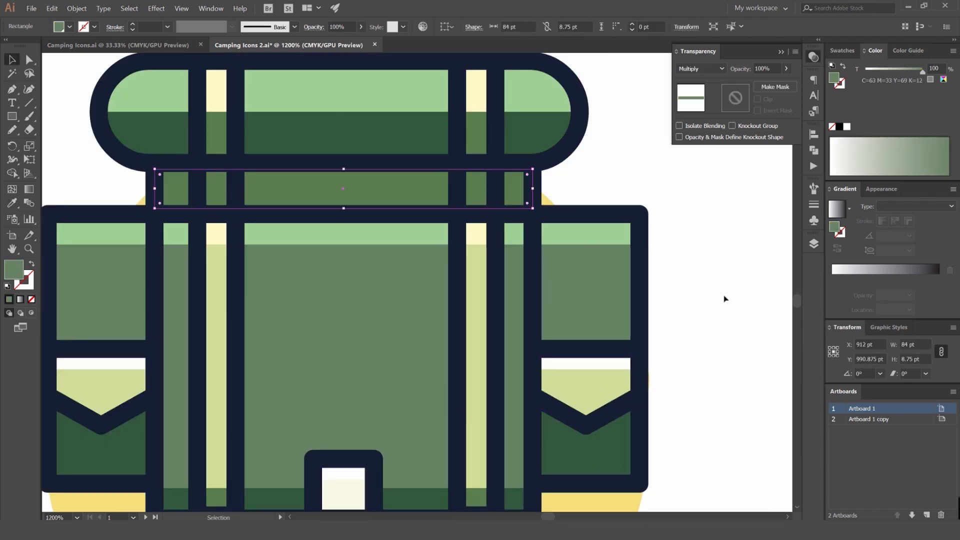
scroll(692, 270, "down", 2)
key("v")
left_click_drag(542, 229, 580, 228)
Fill the rectangle below the bedroll with the strap's light green and set its blending mode to Multiply.
key("i")
left_click(584, 293)
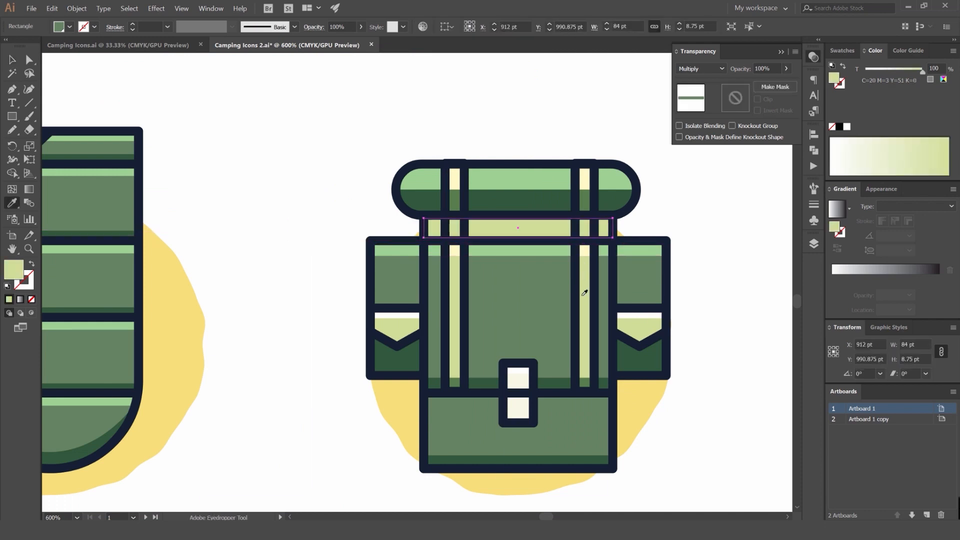
left_click(701, 69)
left_click(692, 102)
key("v")
left_click(715, 206)
scroll(715, 206, "down", 2)
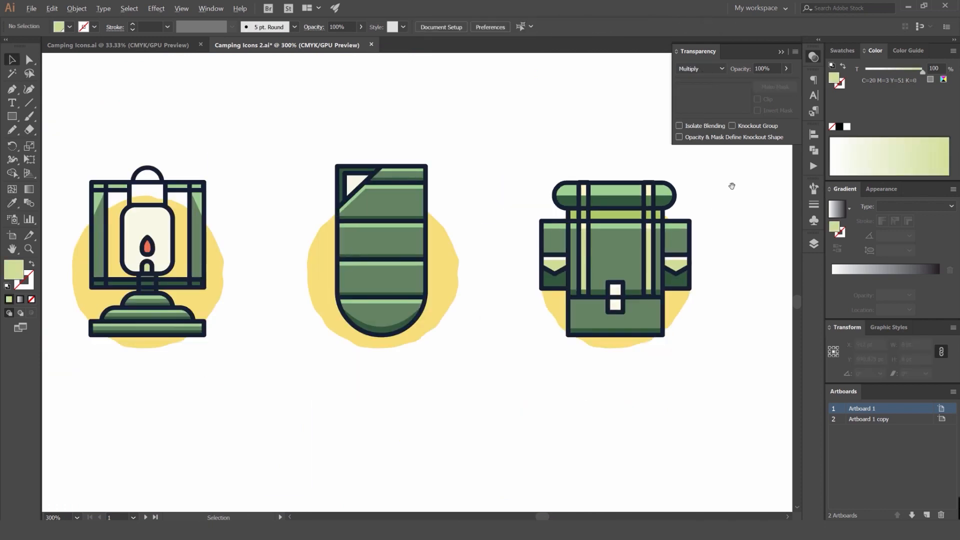
Draw a small rectangle of about 12.1 by 2.9 pt directly beneath the backpack's buckle.
left_click_drag(730, 184, 565, 177)
scroll(603, 174, "down", 1)
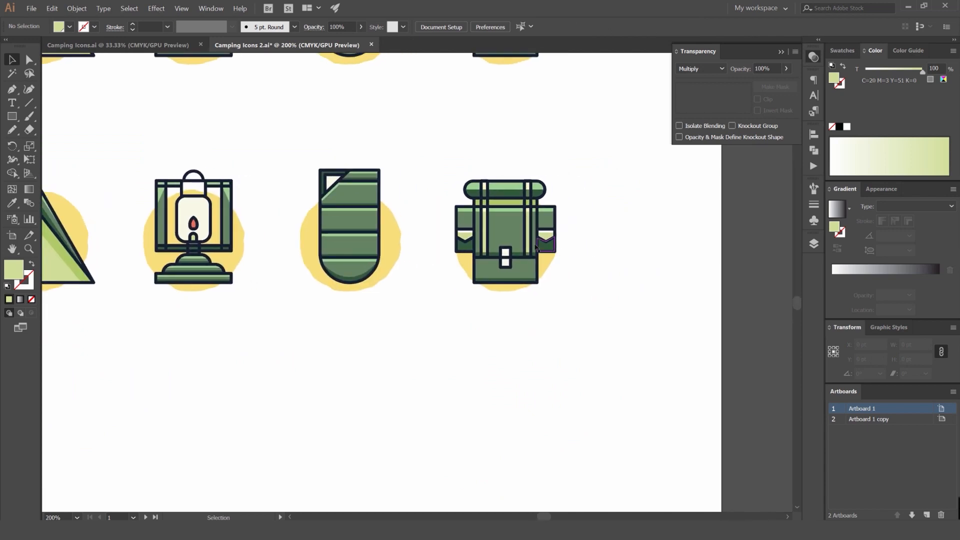
scroll(506, 269, "up", 10)
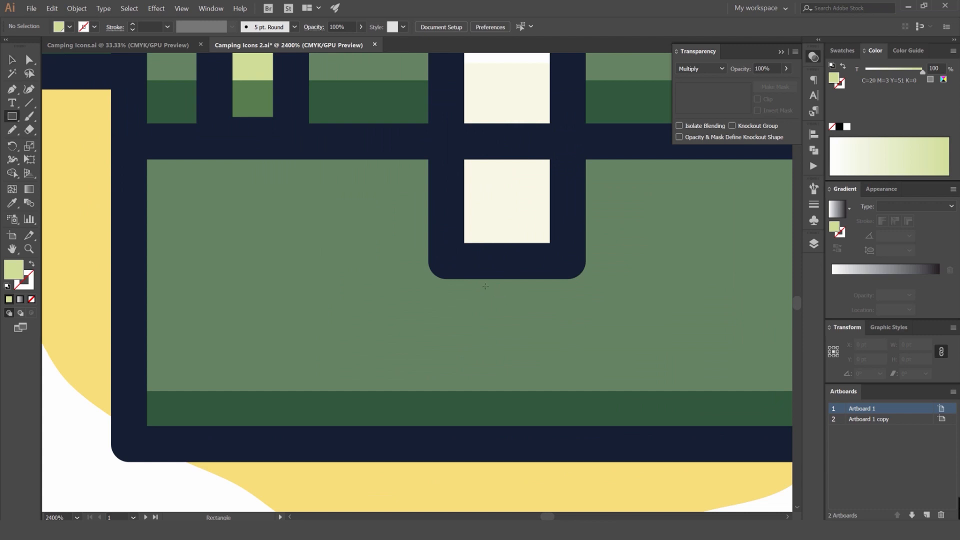
mouse_move(508, 289)
left_mouse_down()
mouse_move(564, 302)
mouse_move(529, 286)
mouse_move(529, 304)
left_mouse_up()
key("v")
Apply the style of the dark green shadow along the backpack's bottom edge to the rectangle beneath the buckle.
scroll(529, 289, "down", 2)
key("i")
left_click(548, 342)
key("v")
left_click(744, 325)
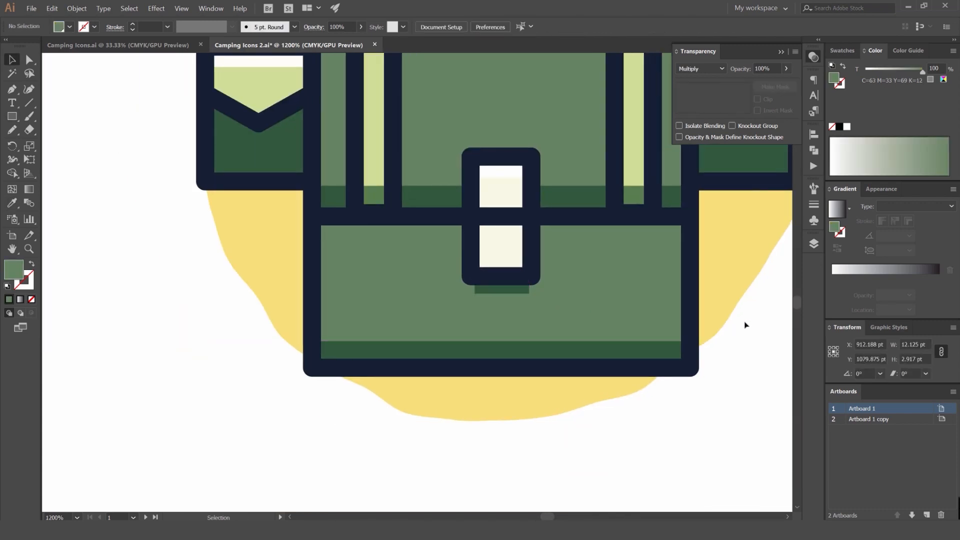
Round the two lower corners of the shadow rectangle beneath the buckle.
scroll(741, 324, "down", 3)
scroll(551, 313, "up", 6)
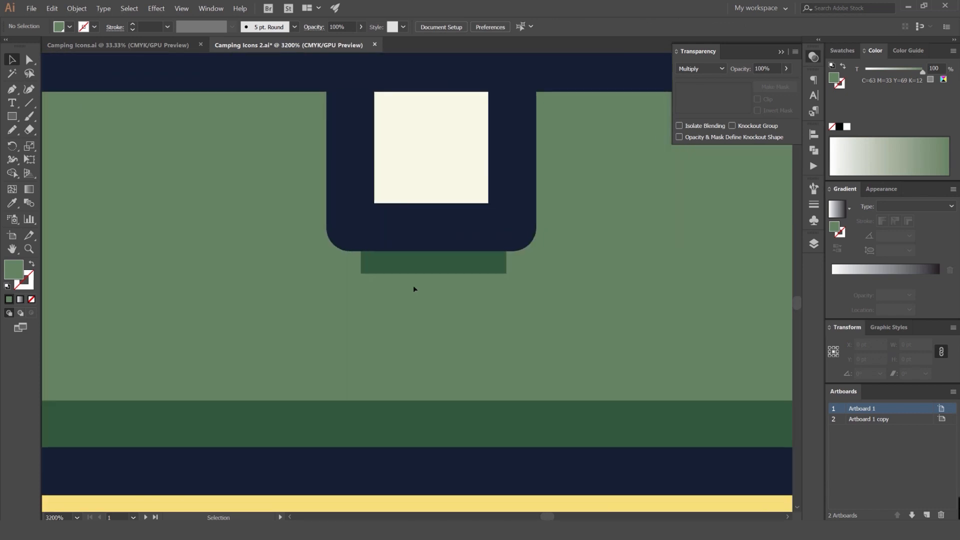
key("a")
left_click(361, 273)
left_click(507, 274, "shift")
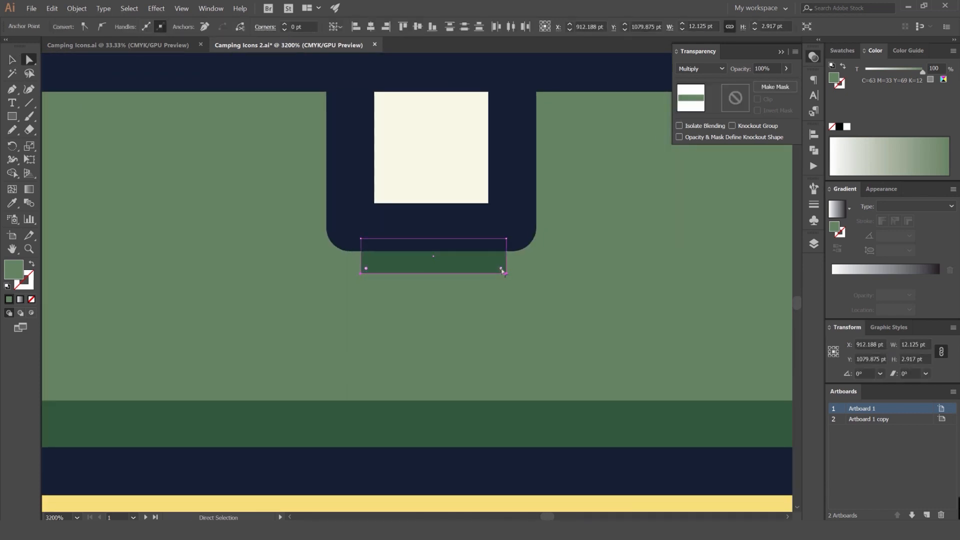
left_click_drag(501, 269, 364, 159)
key("v")
scroll(531, 288, "down", 5)
left_click(678, 299)
Examine the backpack's shading up close and alongside the other shaded icons in the row.
scroll(688, 292, "down", 1)
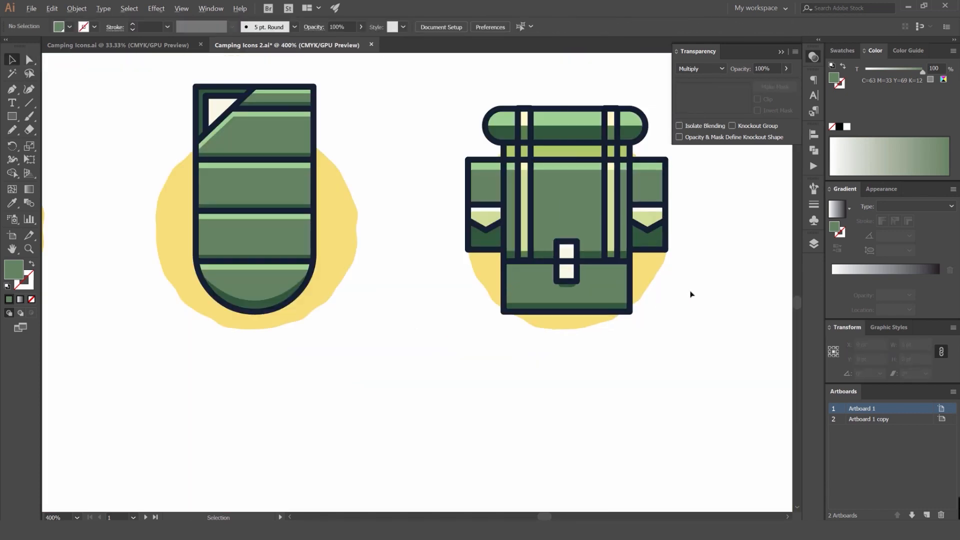
left_click_drag(677, 284, 634, 308)
left_click_drag(543, 236, 481, 255)
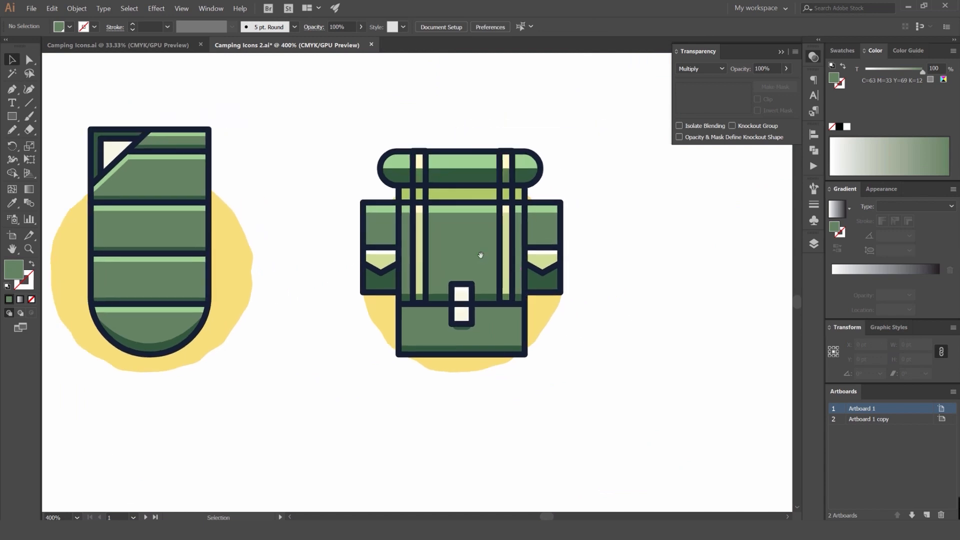
scroll(604, 182, "down", 3)
scroll(604, 182, "up", 5)
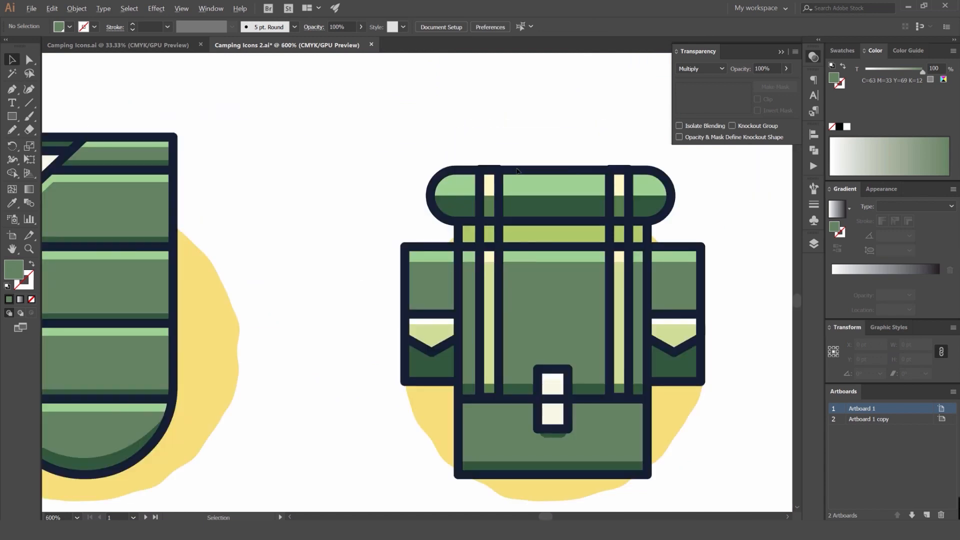
scroll(463, 174, "down", 3)
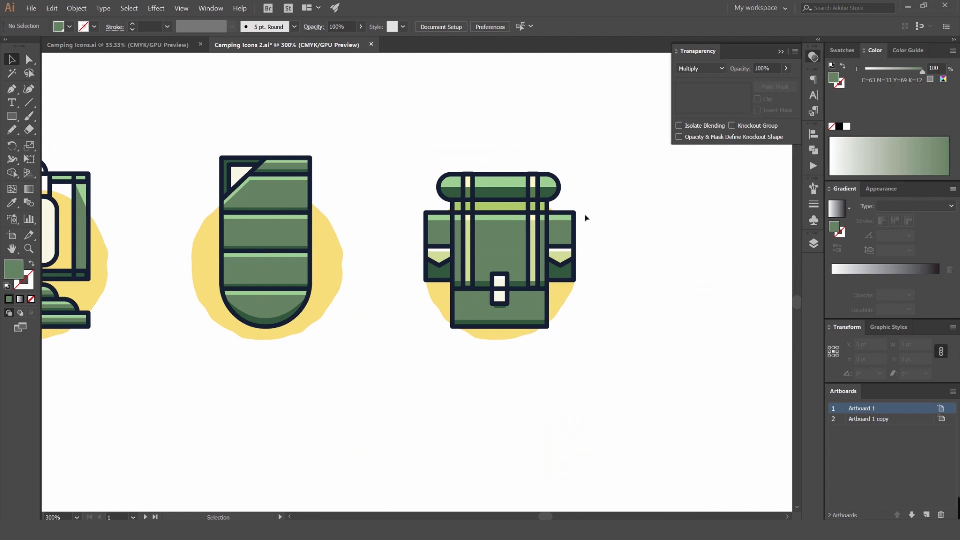
scroll(555, 232, "down", 1)
scroll(592, 237, "down", 1)
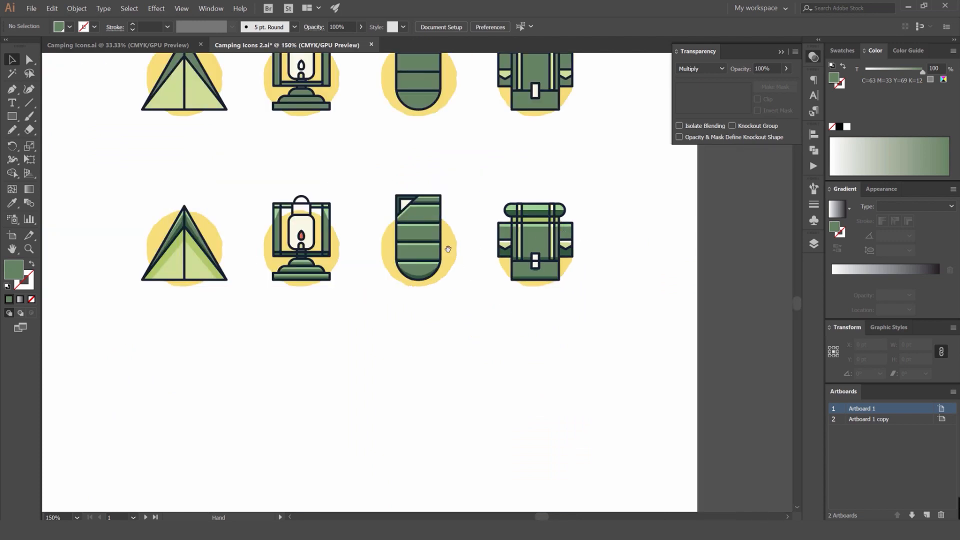
mouse_move(447, 247)
left_mouse_down()
mouse_move(563, 229)
mouse_move(594, 211)
mouse_move(528, 263)
mouse_move(528, 348)
mouse_move(538, 343)
mouse_move(522, 193)
mouse_move(614, 135)
mouse_move(623, 143)
left_mouse_up()
scroll(452, 197, "up", 2)
left_click(813, 57)
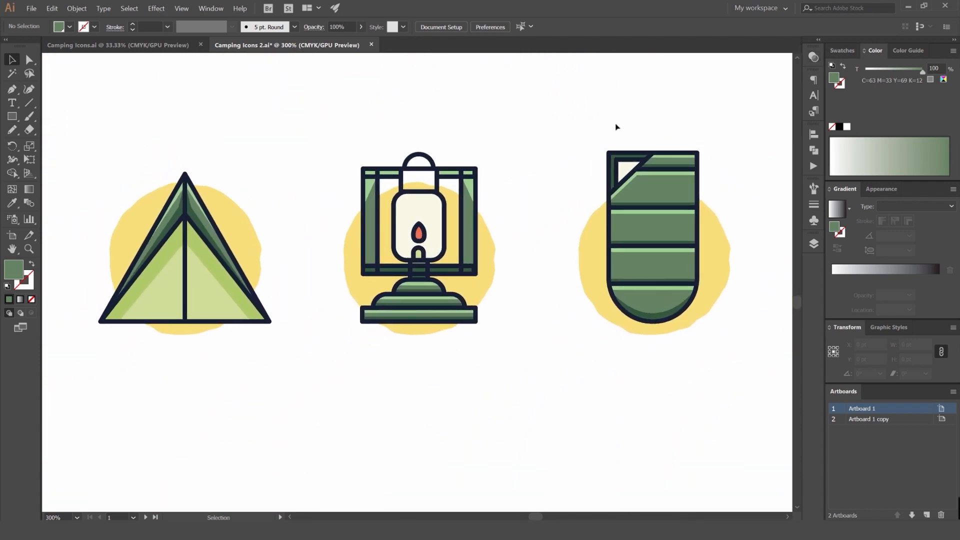
Review the highlights and shadows on the tent, lantern, sleeping bag and backpack in turn.
left_click_drag(412, 128, 427, 160)
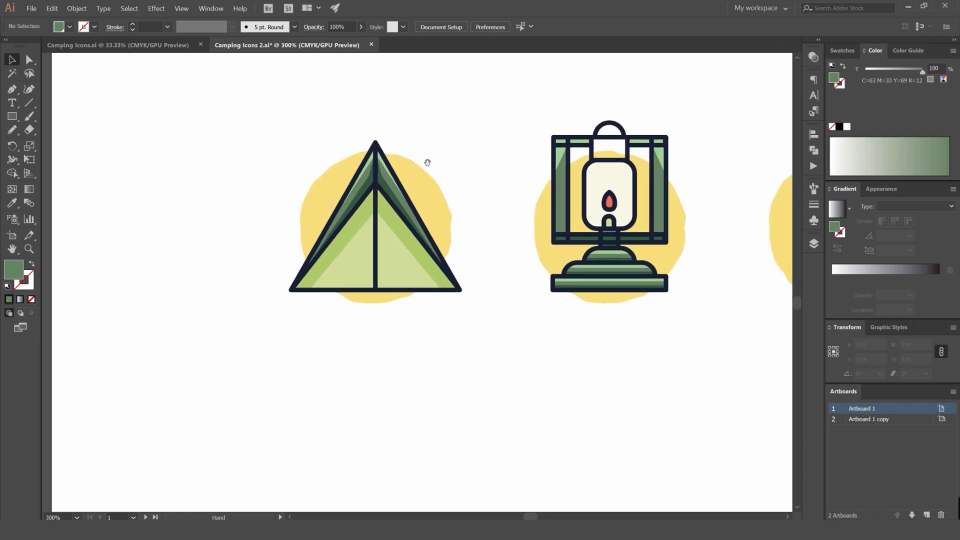
scroll(426, 165, "up", 1)
left_click_drag(508, 157, 257, 157)
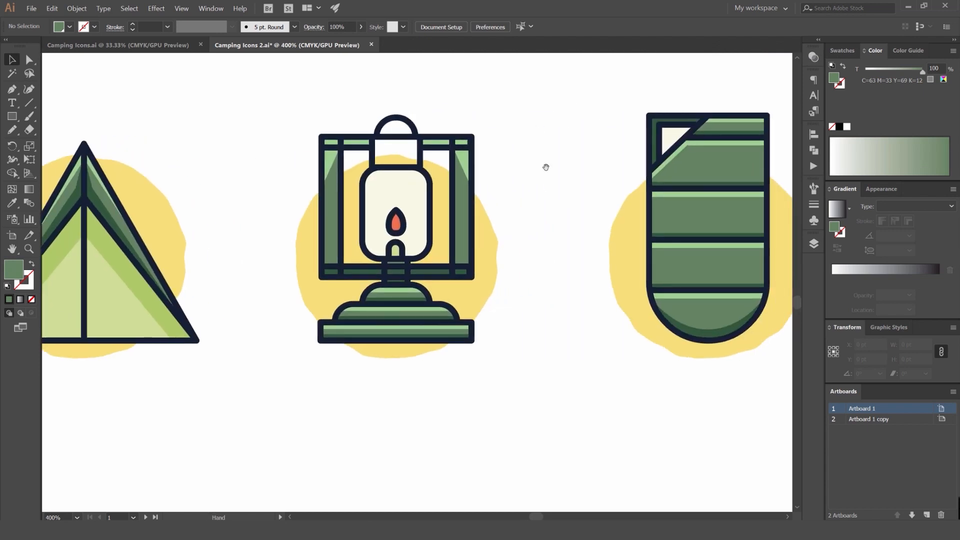
left_click_drag(545, 165, 253, 182)
left_click_drag(566, 152, 438, 161)
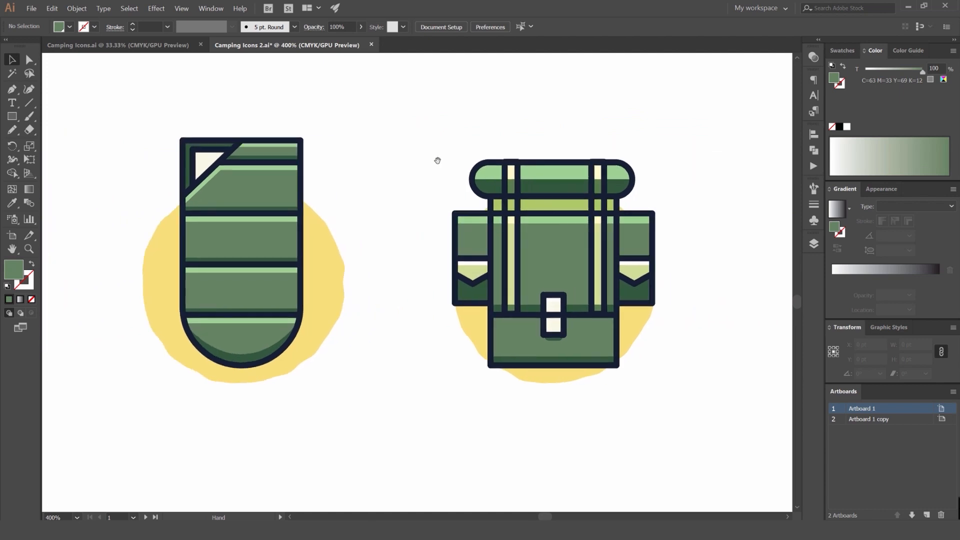
Look over the available blending modes and inspect the highlights and shadows on the bedroll and buckle area.
left_click(813, 57)
left_click(703, 75)
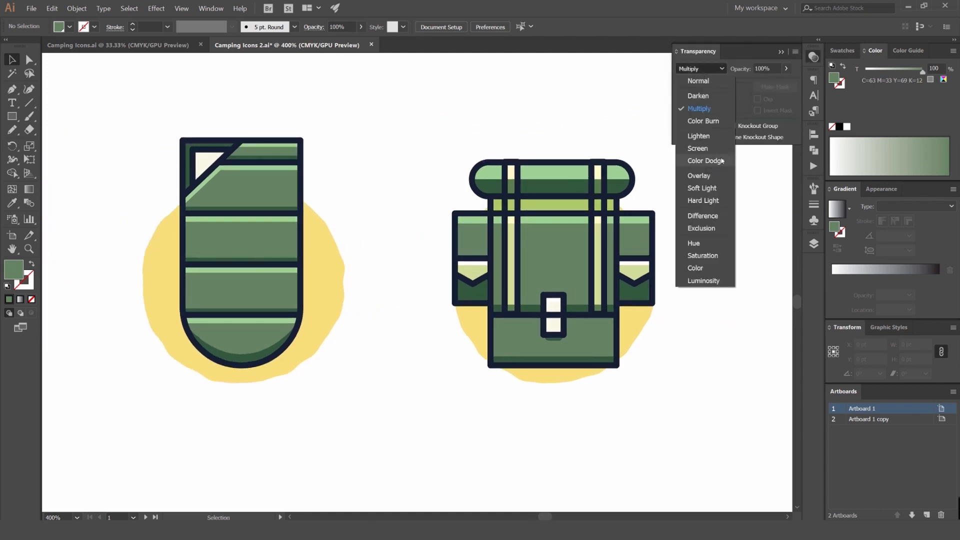
left_click(710, 69)
scroll(559, 170, "up", 3)
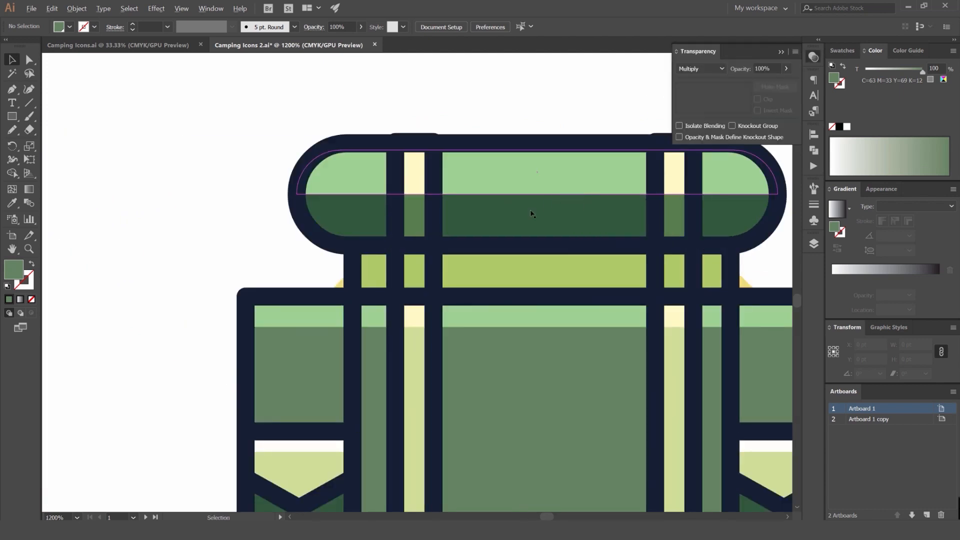
scroll(537, 242, "down", 4)
left_click_drag(644, 203, 531, 159)
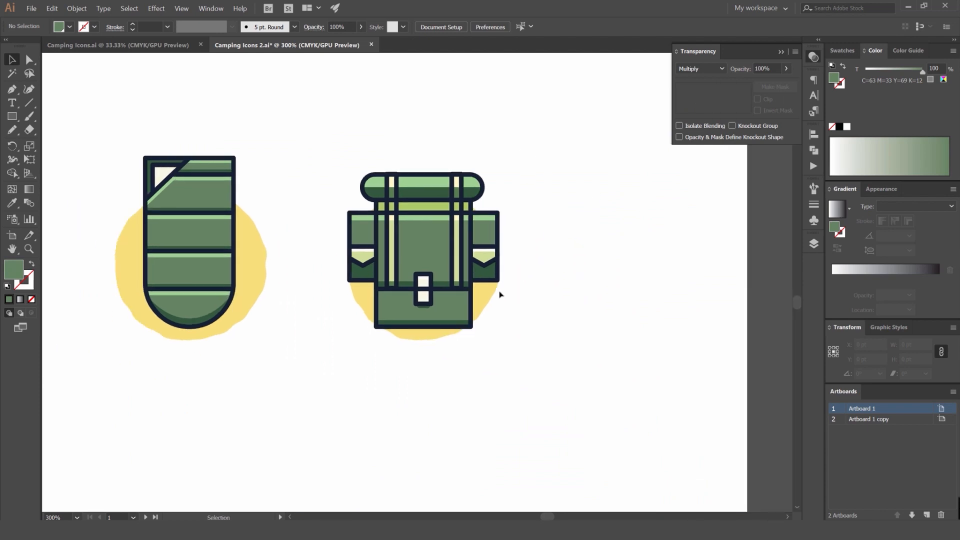
scroll(428, 306, "up", 3)
scroll(413, 307, "up", 1)
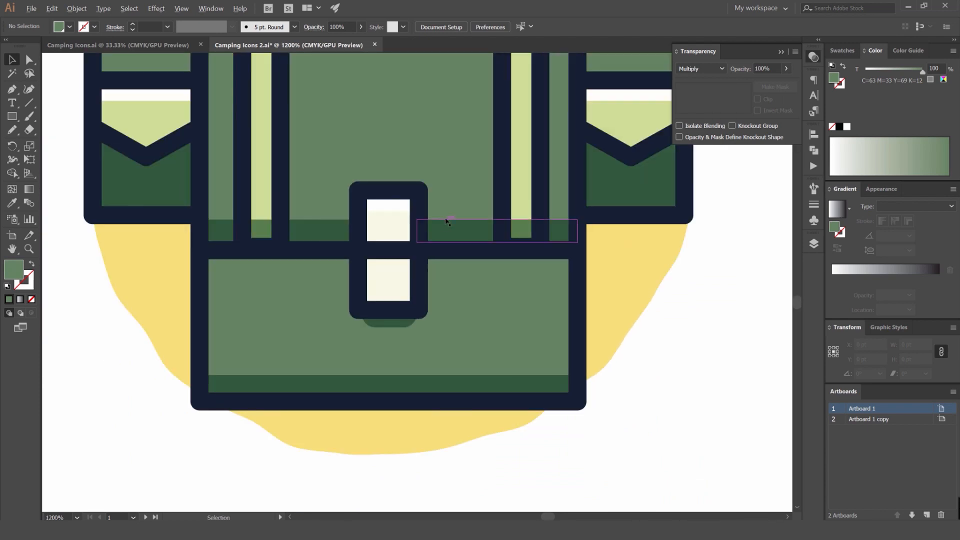
scroll(447, 222, "down", 3)
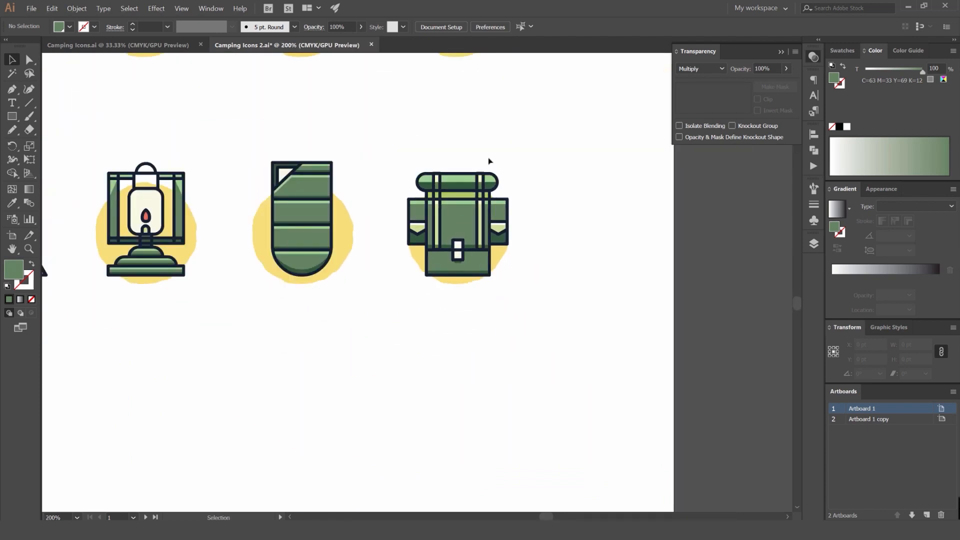
left_click_drag(415, 163, 516, 146)
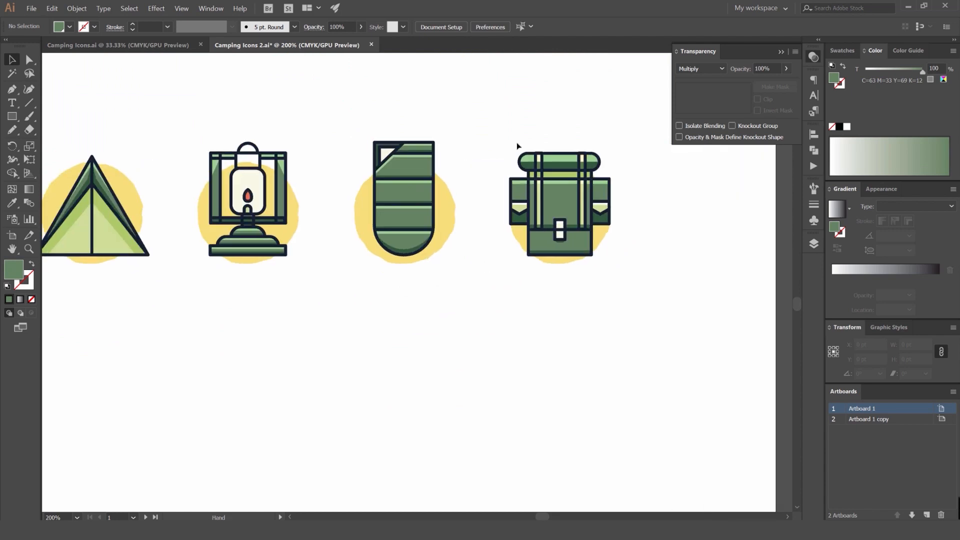
left_click(812, 56)
scroll(583, 208, "down", 3)
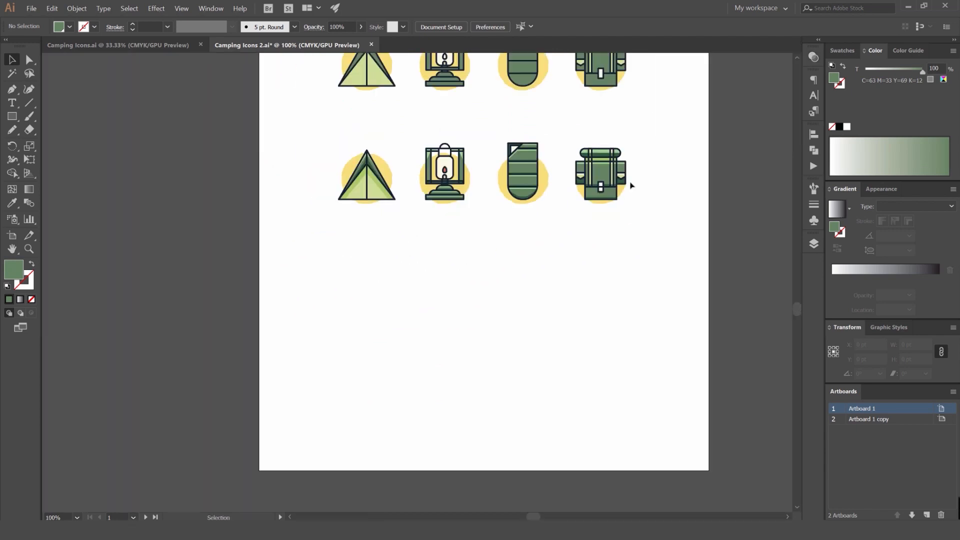
scroll(596, 184, "up", 1)
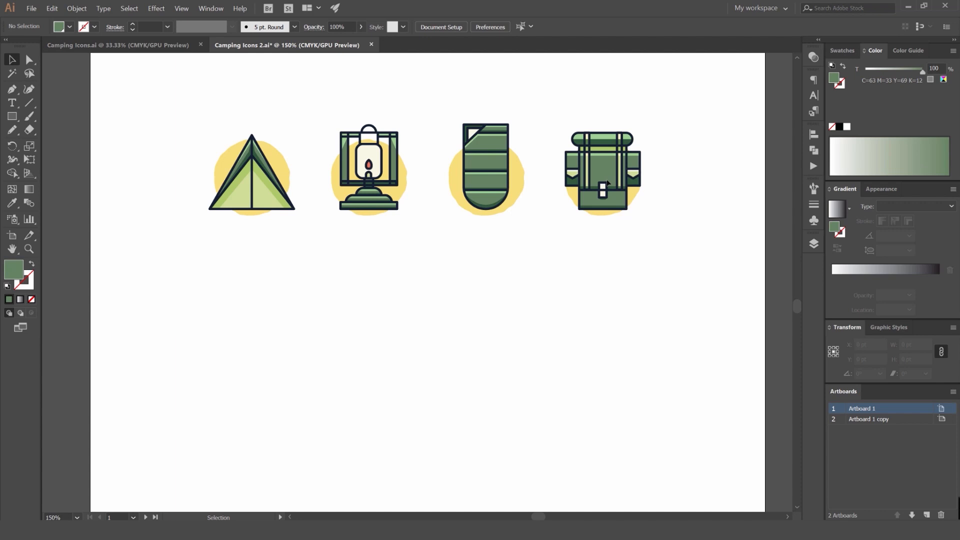
Create a new layer above the Stroke layer and name it Red.
left_click(813, 243)
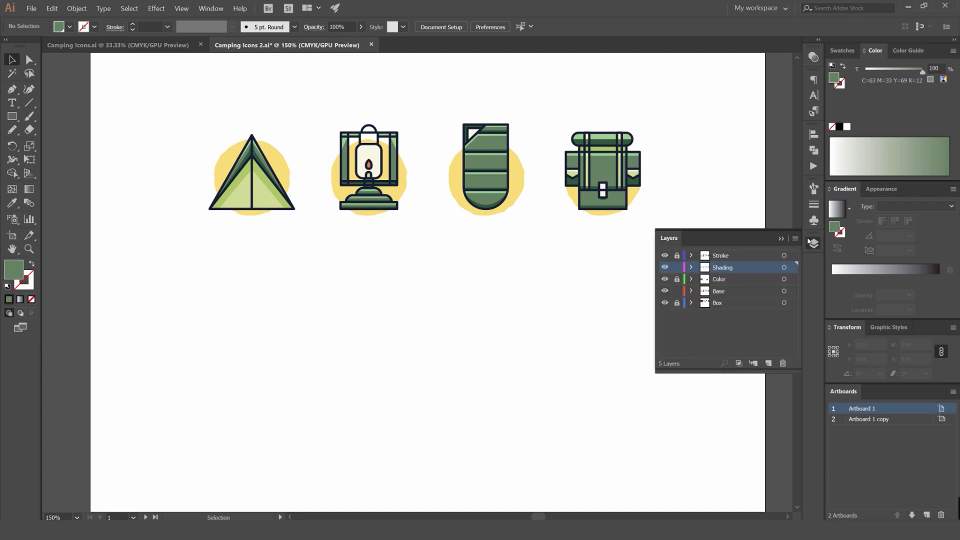
left_click(736, 256)
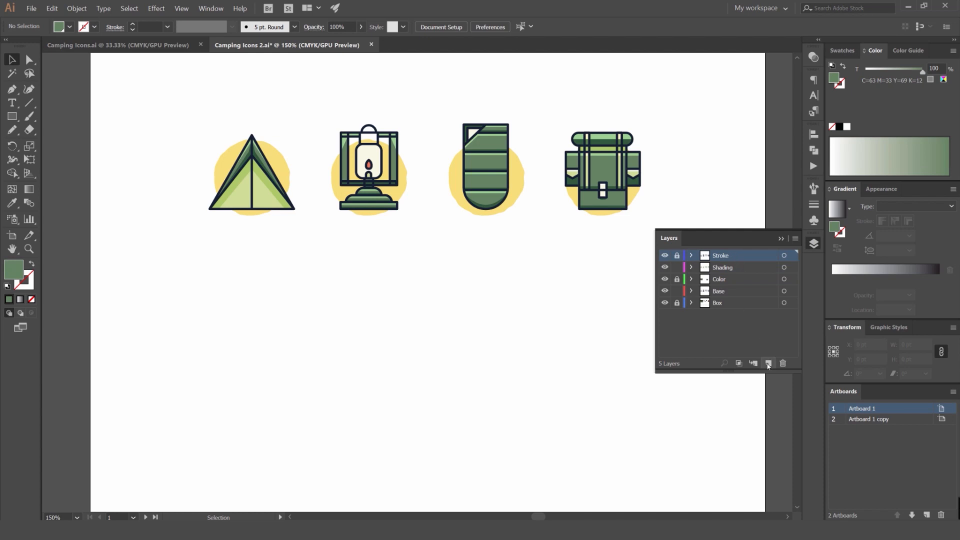
left_click(769, 363)
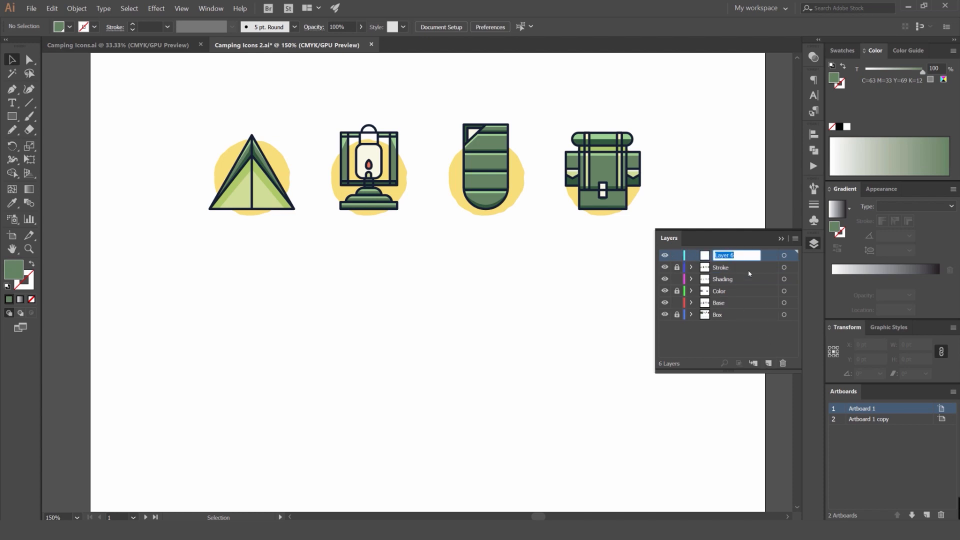
type("Red")
key("Return")
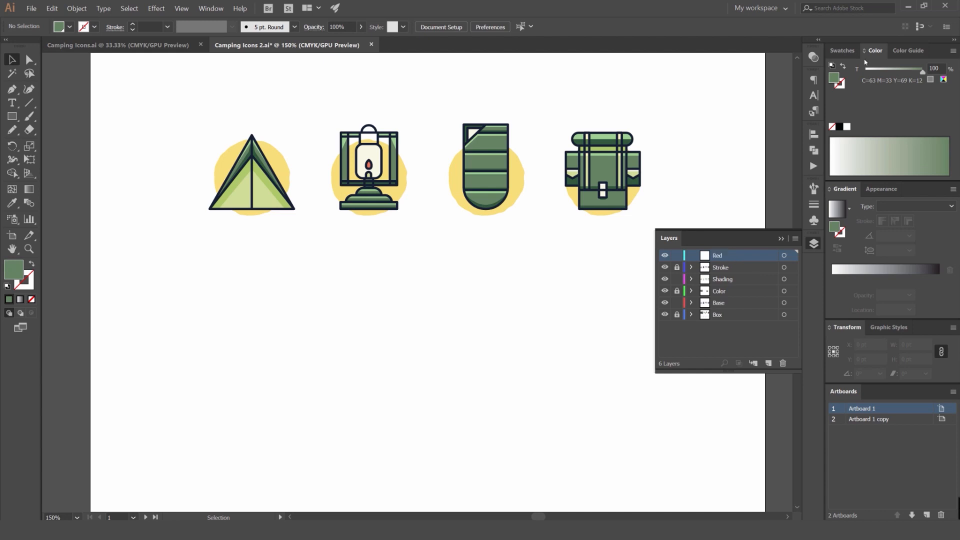
Unlock the Stroke and Color layers so the complete icons can be selected.
left_click(843, 49)
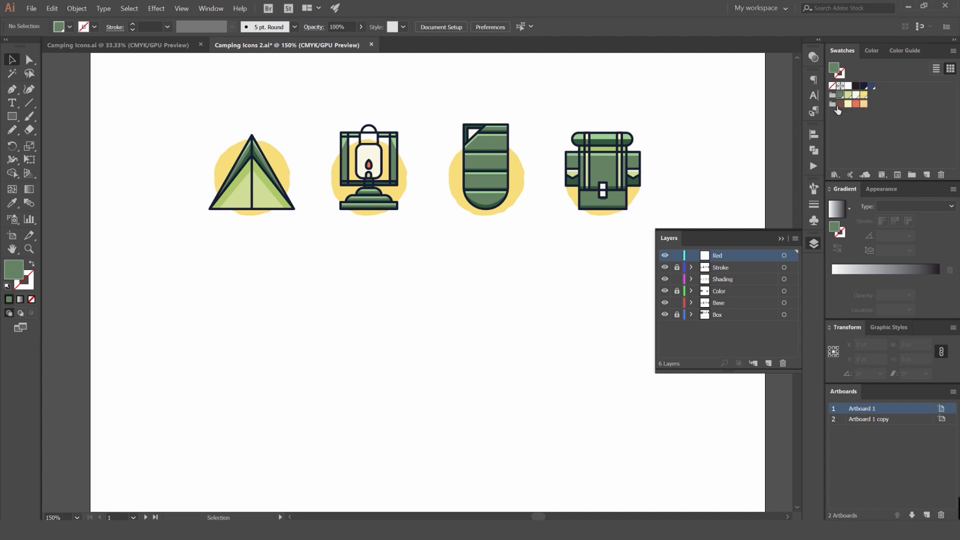
left_click(813, 244)
left_click_drag(684, 101, 145, 253)
left_click_drag(429, 212, 430, 208)
left_click_drag(591, 210, 578, 227)
left_click(813, 243)
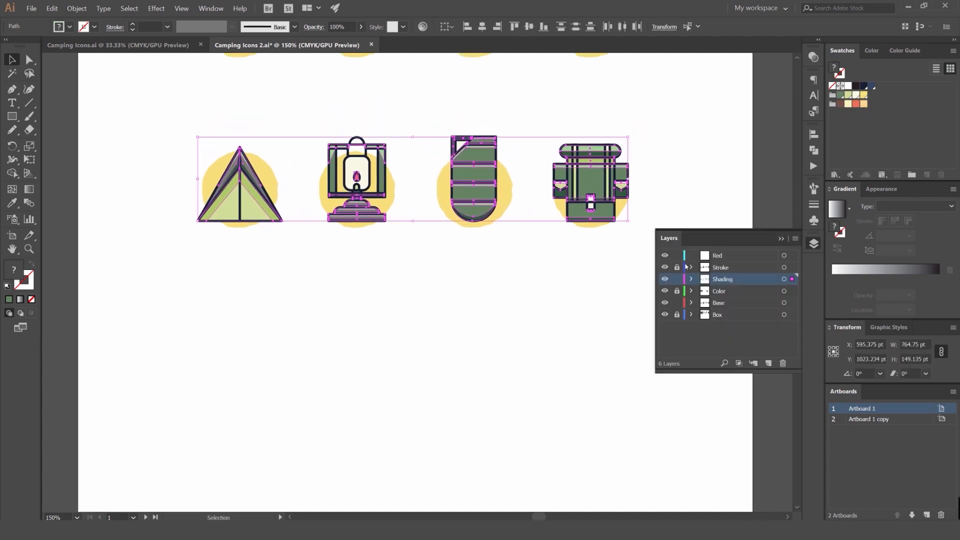
left_click(677, 267)
left_click(676, 290)
Duplicate the row of four shaded icons and place the copy directly beneath it.
key("ctrl+a")
left_click_drag(476, 253, 460, 213)
left_click(460, 144, "shift")
left_click_drag(467, 174, 488, 359)
left_click(507, 246)
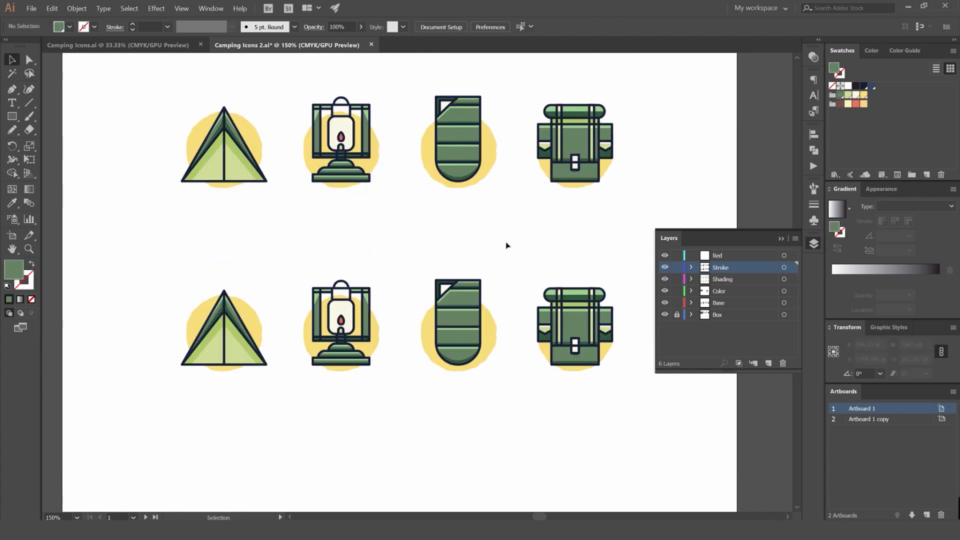
Select the entire duplicated lower row of icons and open Recolor Artwork with the Recolor Art option turned off.
scroll(504, 244, "down", 3)
scroll(500, 250, "up", 3)
left_click_drag(516, 264, 539, 152)
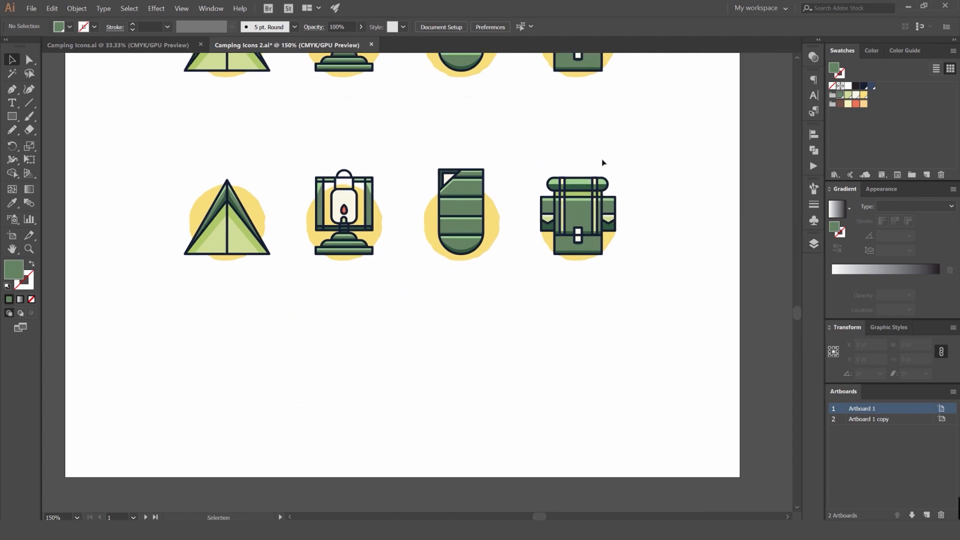
left_click_drag(668, 127, 157, 298)
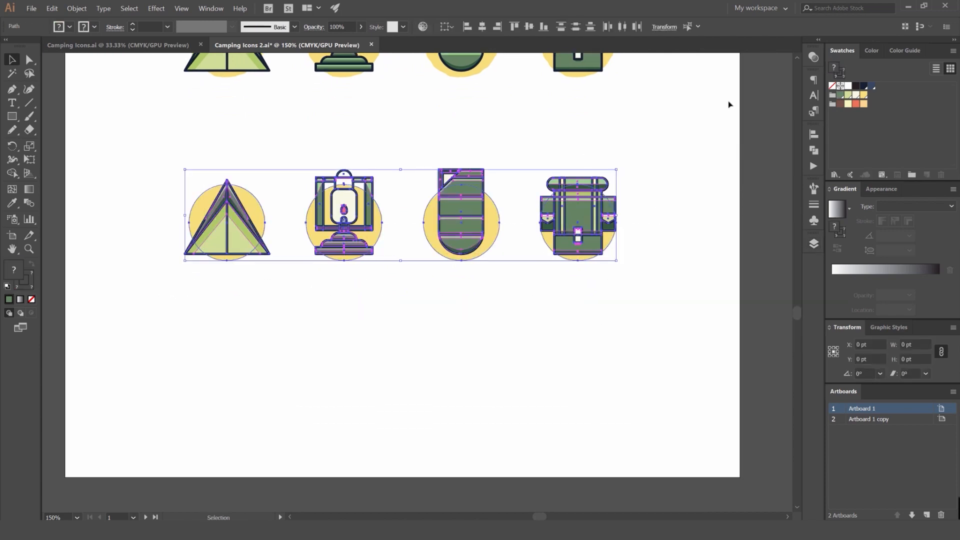
left_click(905, 51)
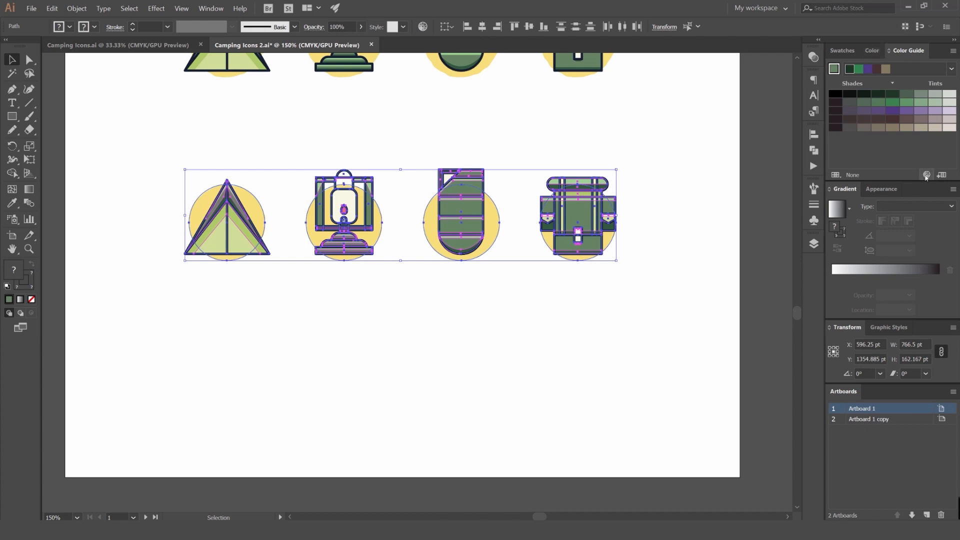
left_click(925, 176)
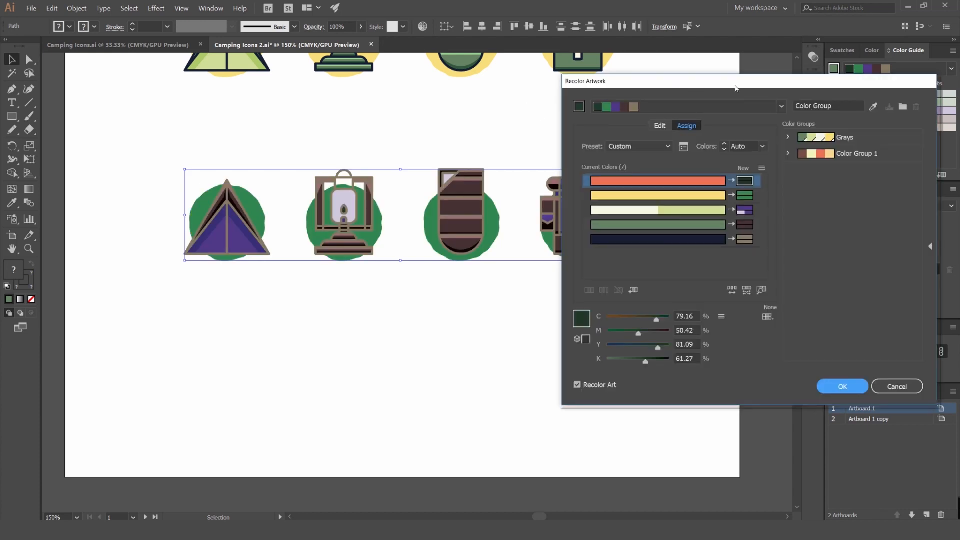
left_click_drag(748, 88, 724, 88)
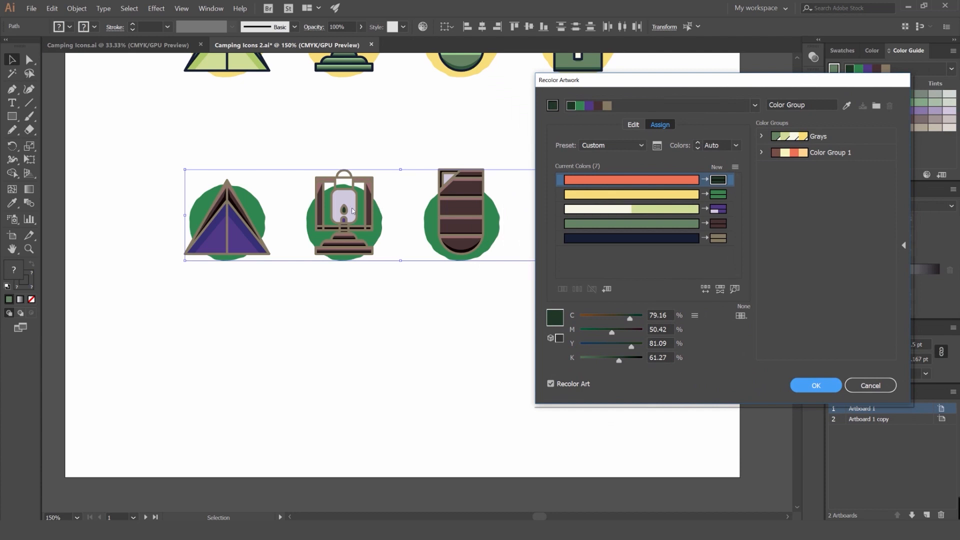
left_click(551, 384)
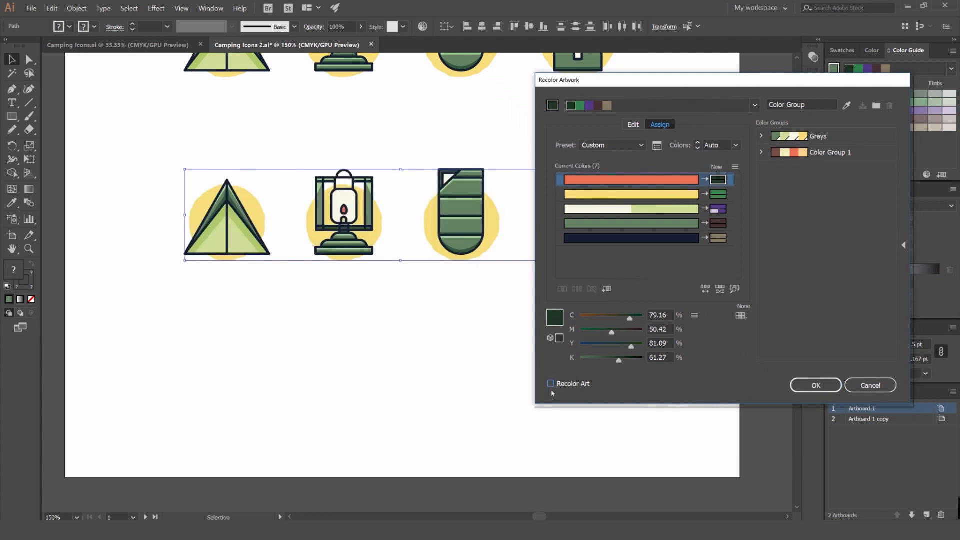
Turn on the Recolor Art preview, try the Grays group, and apply Color Group 1 to the duplicated icons.
left_click(551, 383)
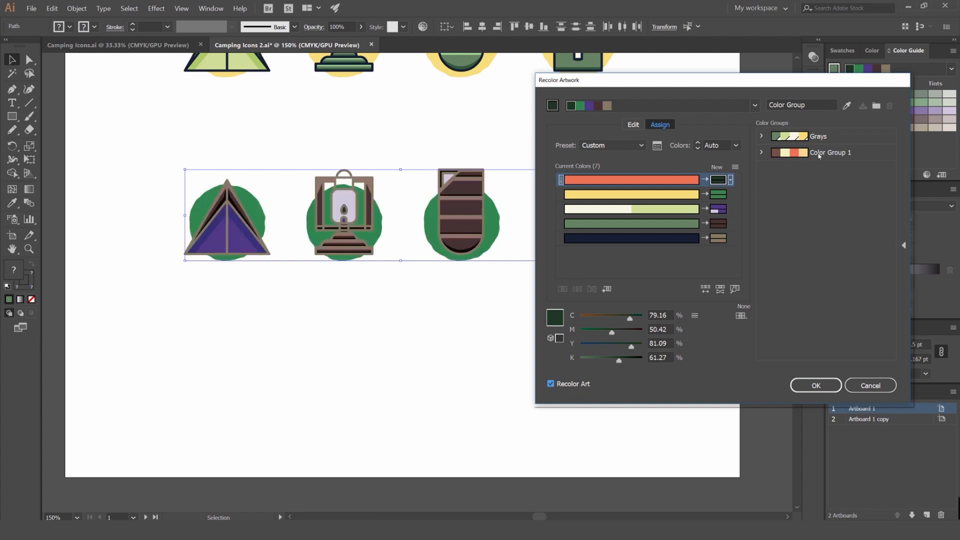
left_click(821, 140)
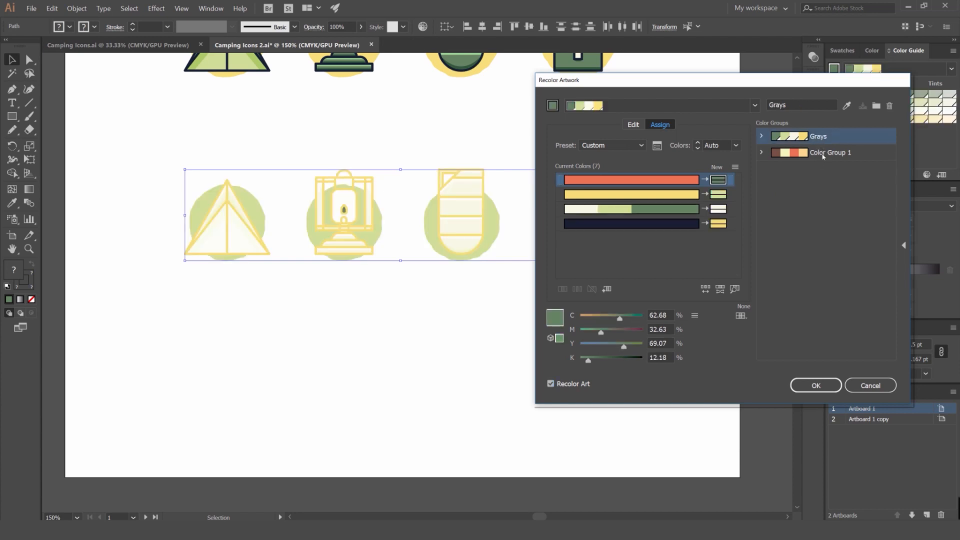
left_click(823, 155)
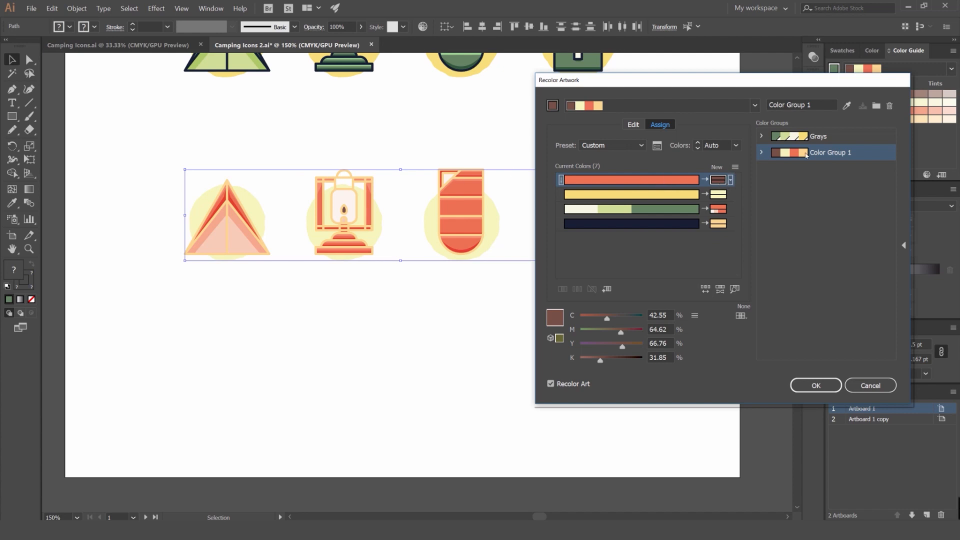
Shuffle the color order randomly to compare variations, and rearrange the new colors so brown replaces the dark navy outlines.
left_click(706, 290)
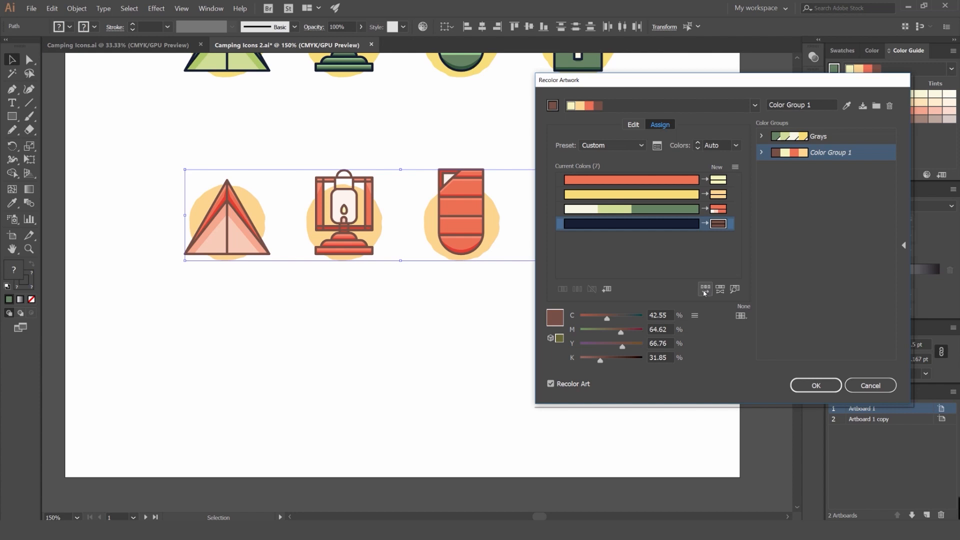
left_click(704, 290)
left_click(705, 290)
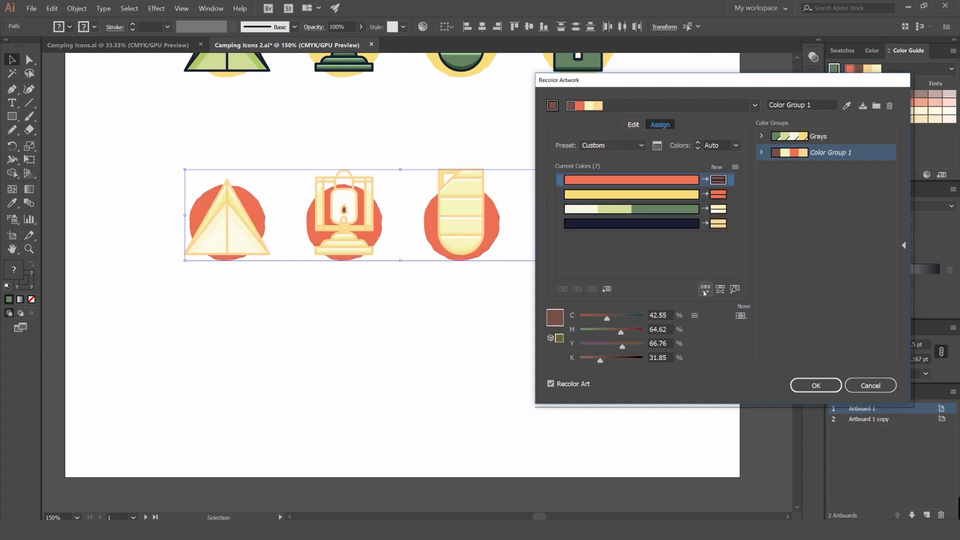
left_click(705, 289)
left_click(705, 290)
left_click(704, 290)
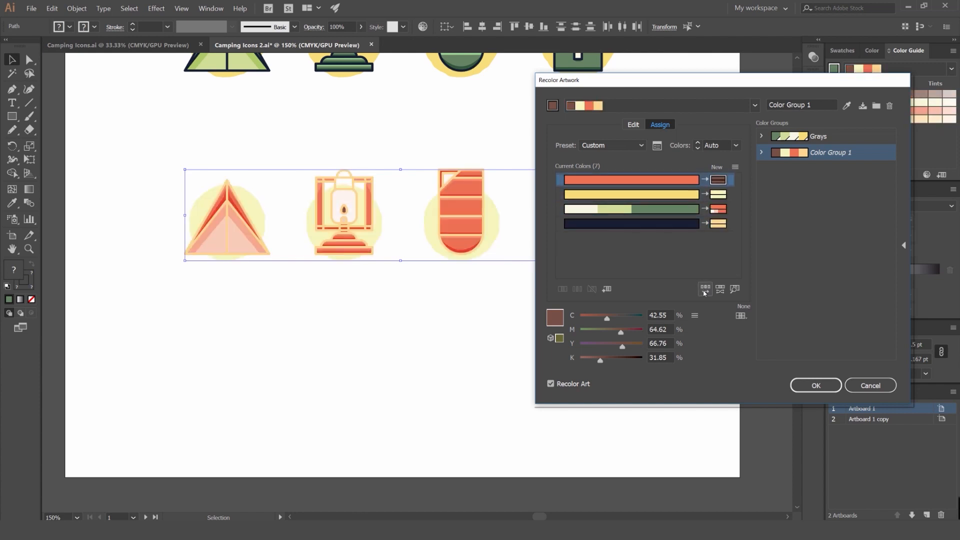
left_click(704, 290)
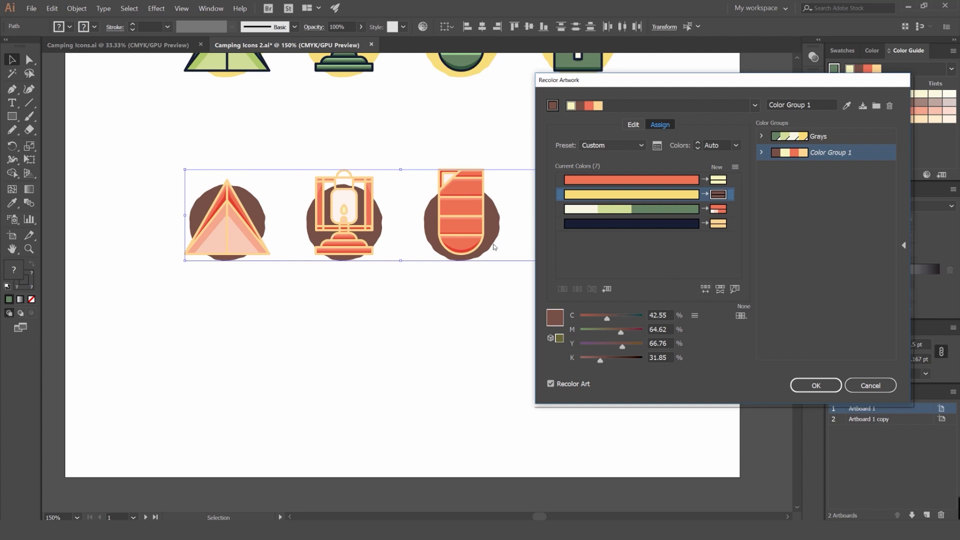
left_click(704, 289)
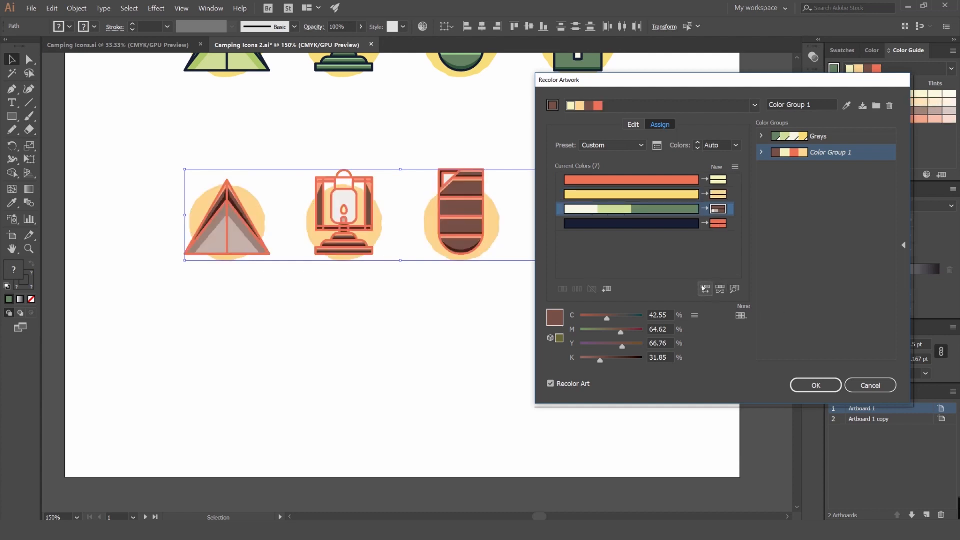
left_click(704, 289)
left_click(703, 289)
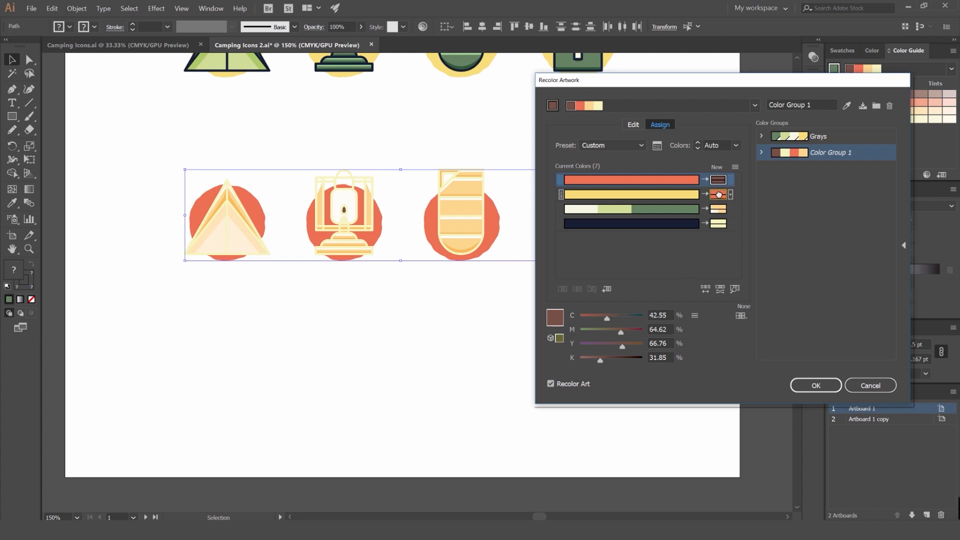
left_click_drag(719, 195, 718, 224)
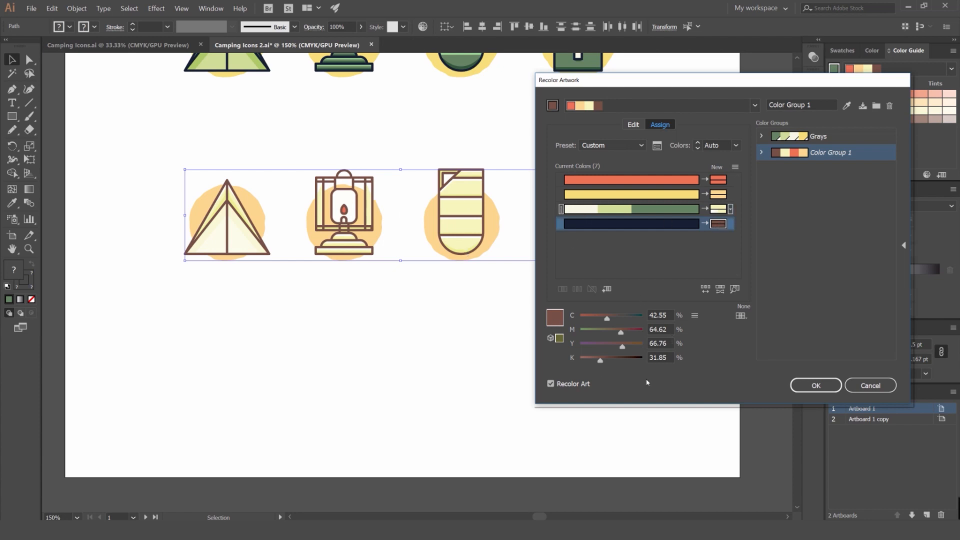
Darken the brown outline color by setting its black value to 90%, and compare the icons with Recolor Art off and on.
left_click_drag(701, 74, 695, 75)
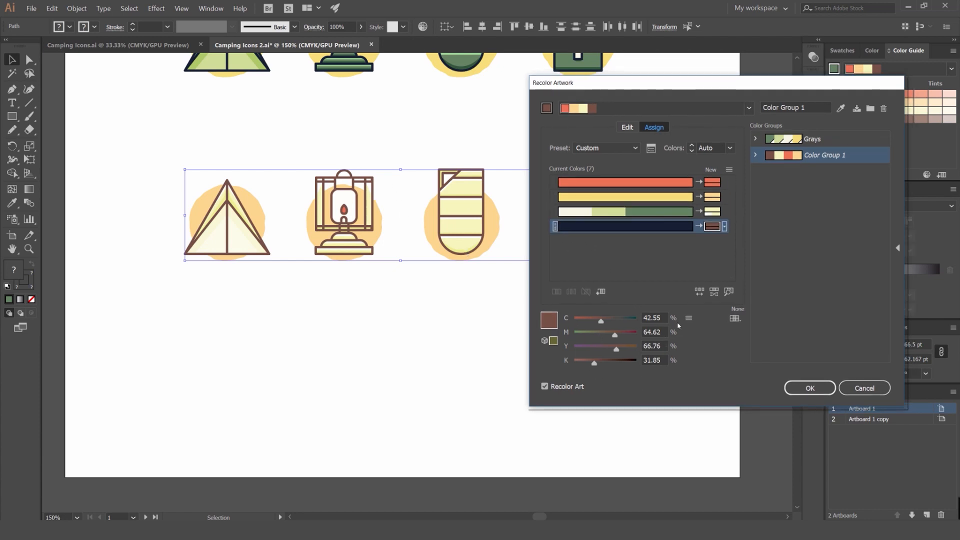
double_click(652, 360)
type("70")
key("Return")
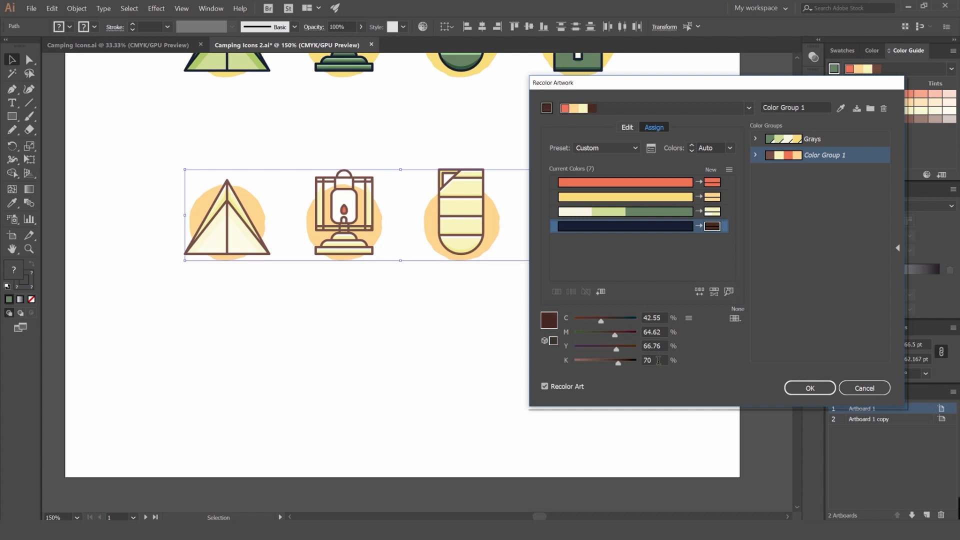
key("shift+Up")
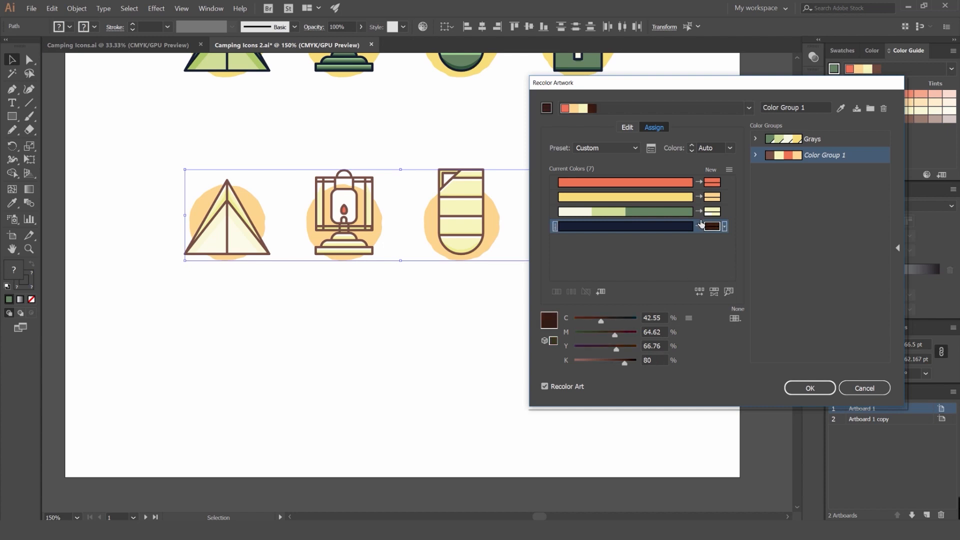
key("shift+Up")
key("shift+Down")
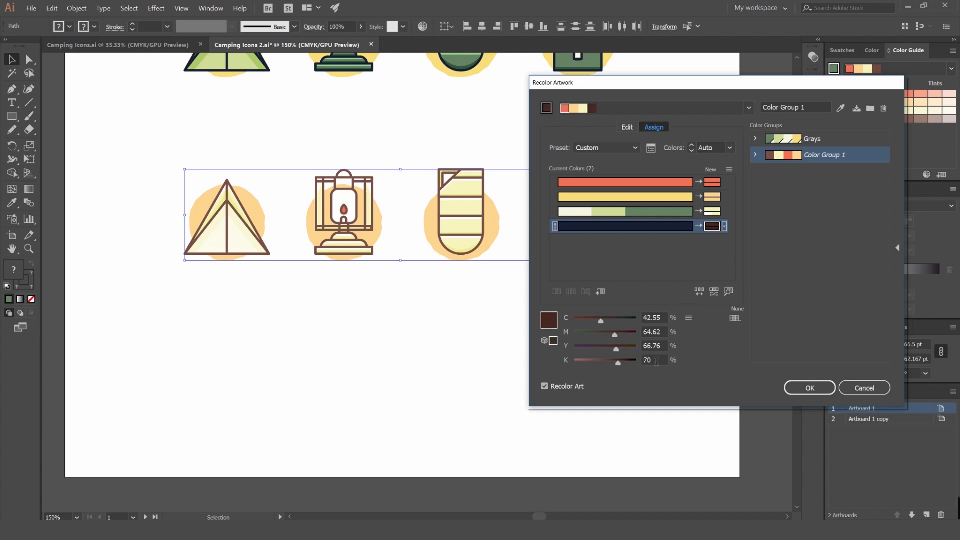
key("shift+Up")
left_click(545, 387)
left_click(545, 386)
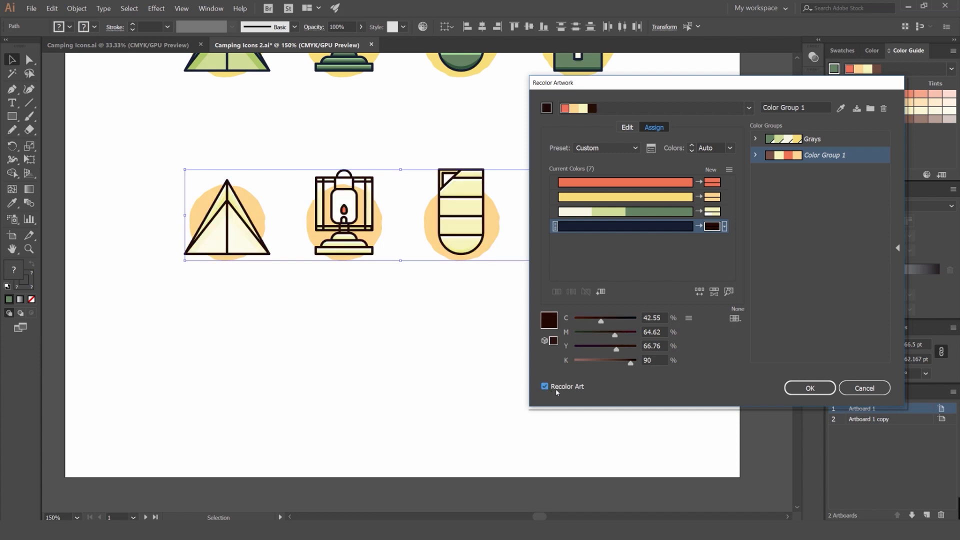
left_click(545, 386)
left_click(545, 386)
Reassign red to the green fills and cream to the original red, and apply the recolor without saving changes to Color Group 1.
mouse_move(712, 211)
left_mouse_down()
mouse_move(712, 186)
mouse_move(712, 197)
left_mouse_up()
mouse_move(712, 197)
left_mouse_down()
mouse_move(713, 212)
mouse_move(713, 186)
left_mouse_up()
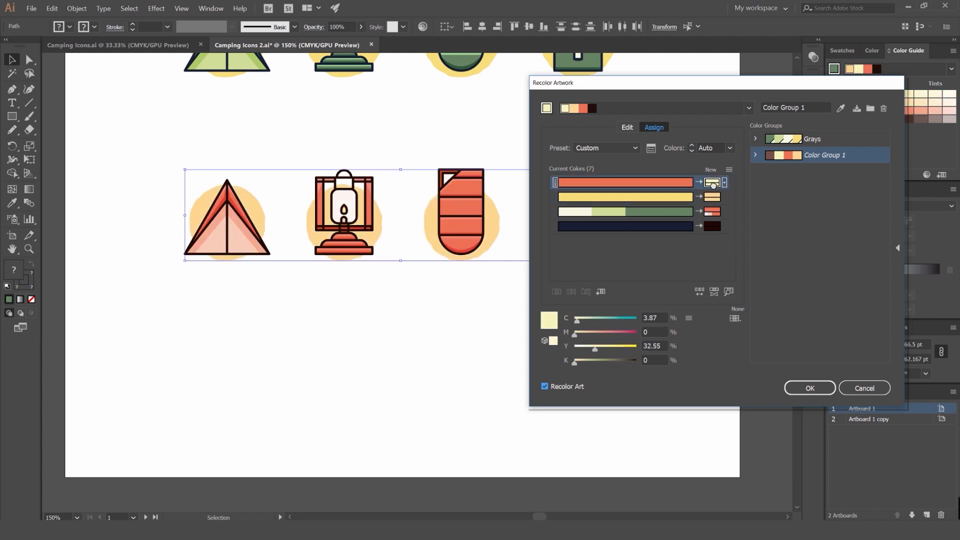
left_click_drag(578, 77, 562, 93)
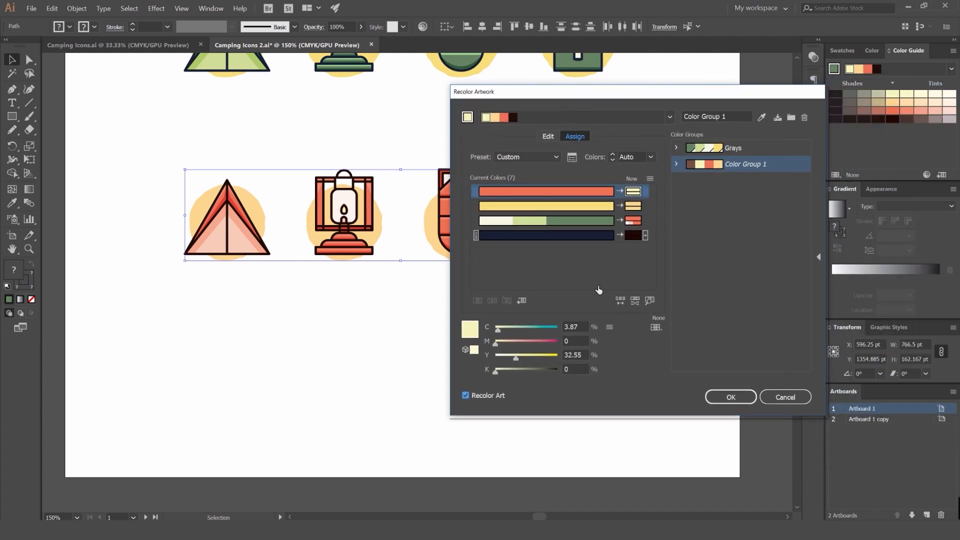
left_click(730, 397)
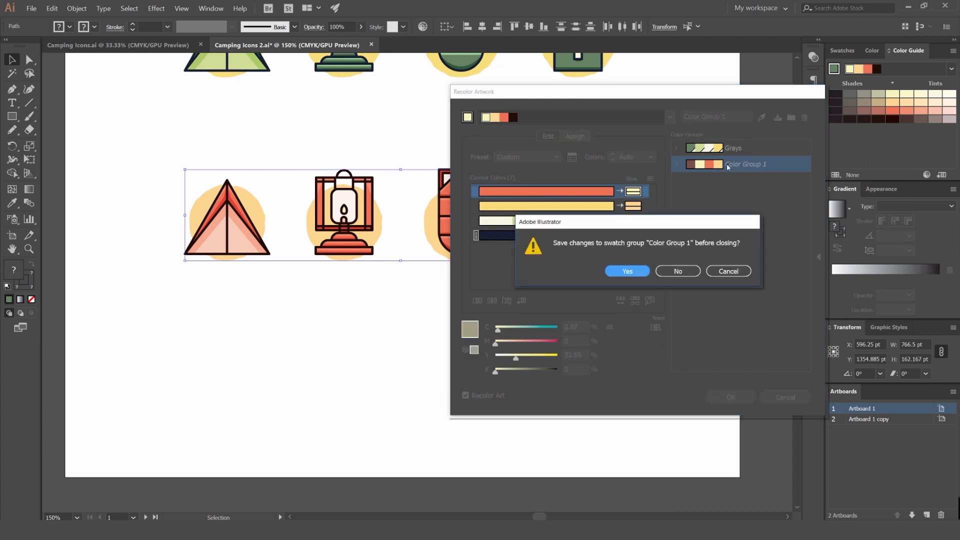
left_click(694, 269)
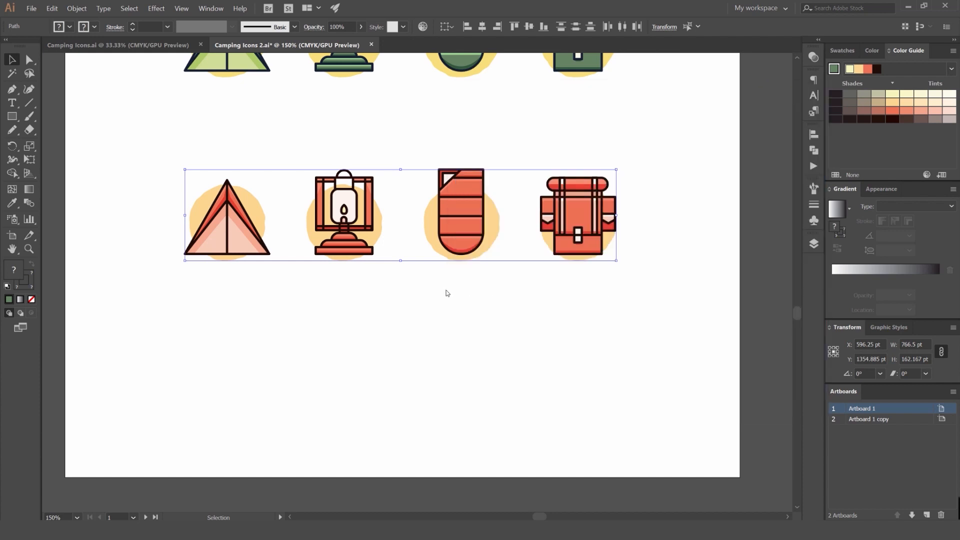
Examine the recolored sleeping bag, backpack, tent and lantern up close and compare them with the green row above.
left_click(488, 316)
scroll(488, 316, "down", 3)
scroll(469, 295, "up", 8)
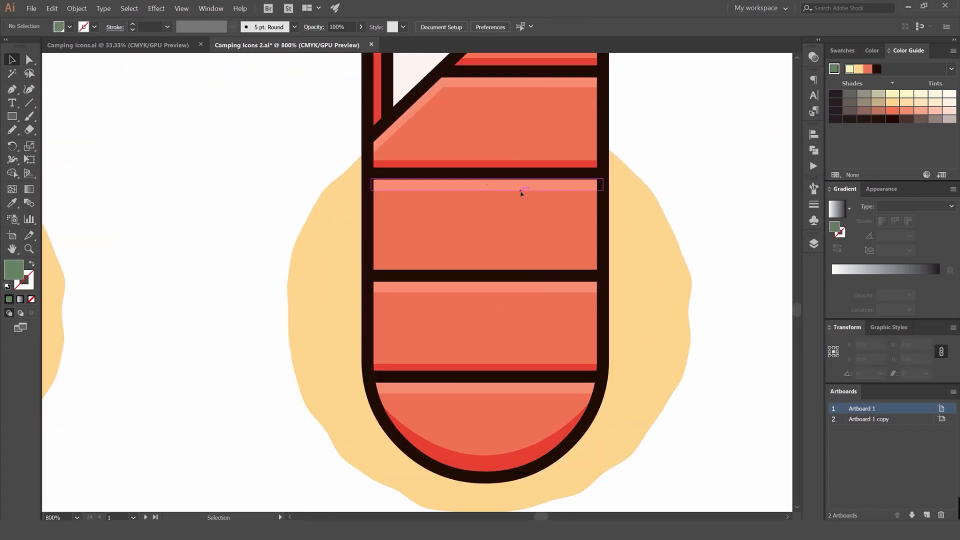
left_click_drag(521, 192, 456, 230)
key("ctrl+z")
left_click(706, 169)
left_click_drag(745, 188, 384, 200)
scroll(389, 203, "down", 3)
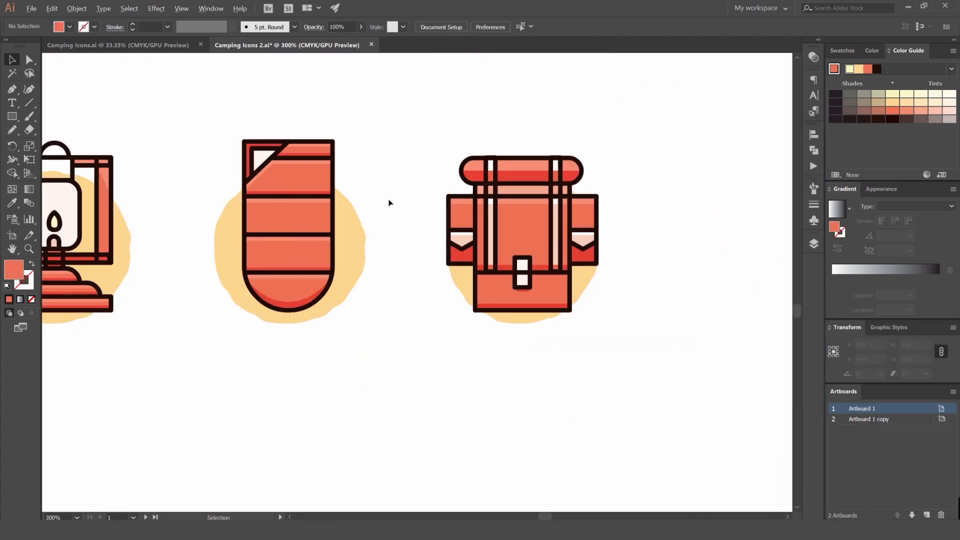
scroll(585, 199, "down", 3)
left_click_drag(634, 170, 329, 265)
left_click(452, 310)
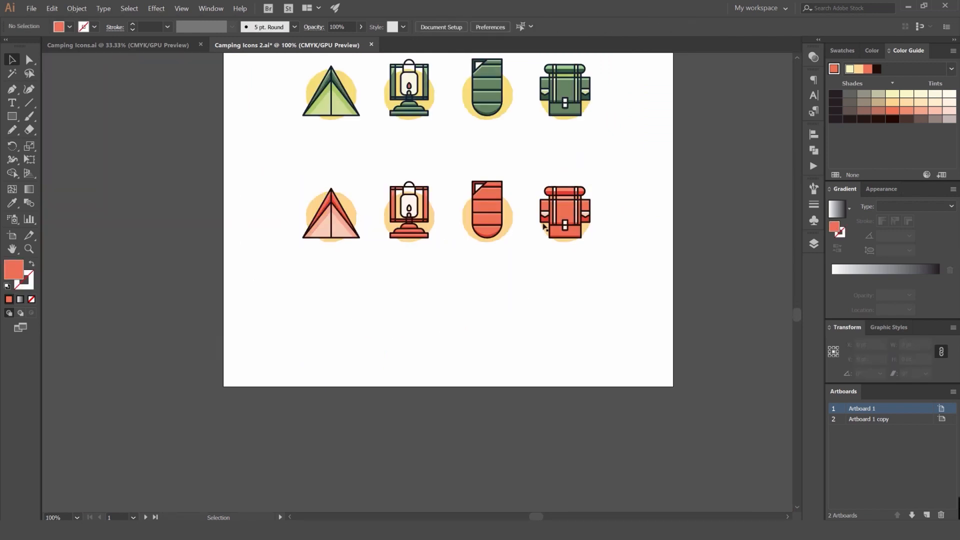
scroll(429, 225, "up", 2)
left_click_drag(479, 195, 551, 260)
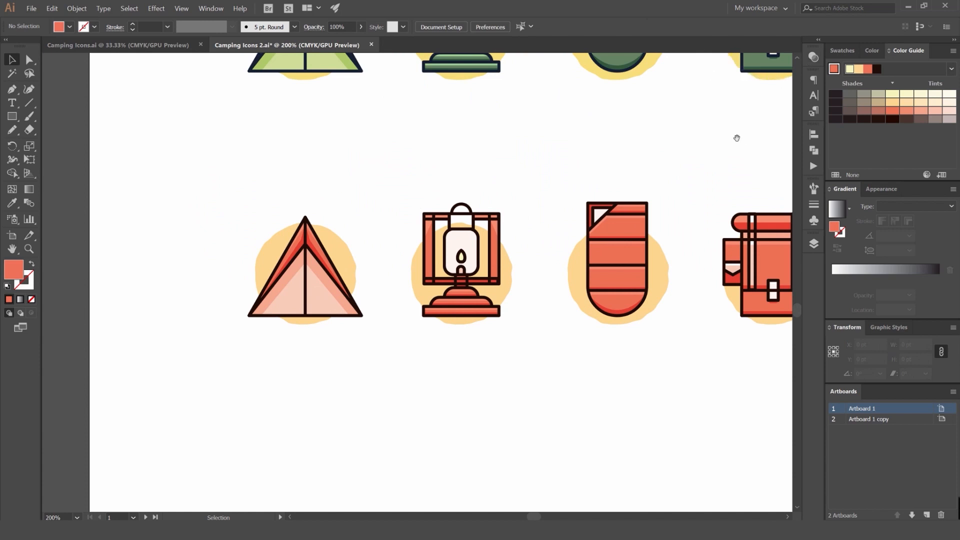
key("ctrl+0")
left_click_drag(545, 152, 518, 185)
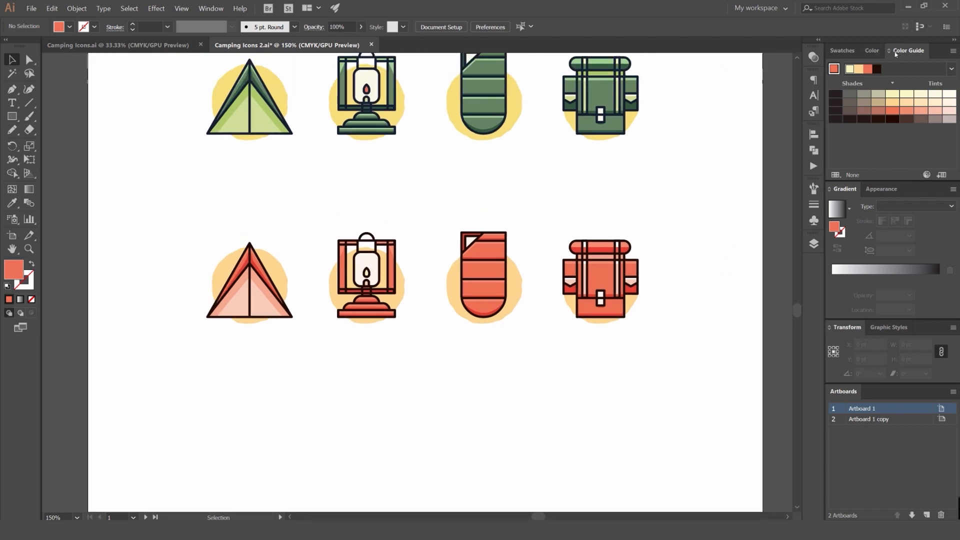
Show the document's swatches and examine the Clean Camping Set presentation artboard alongside the sheet of icon rows.
left_click(871, 50)
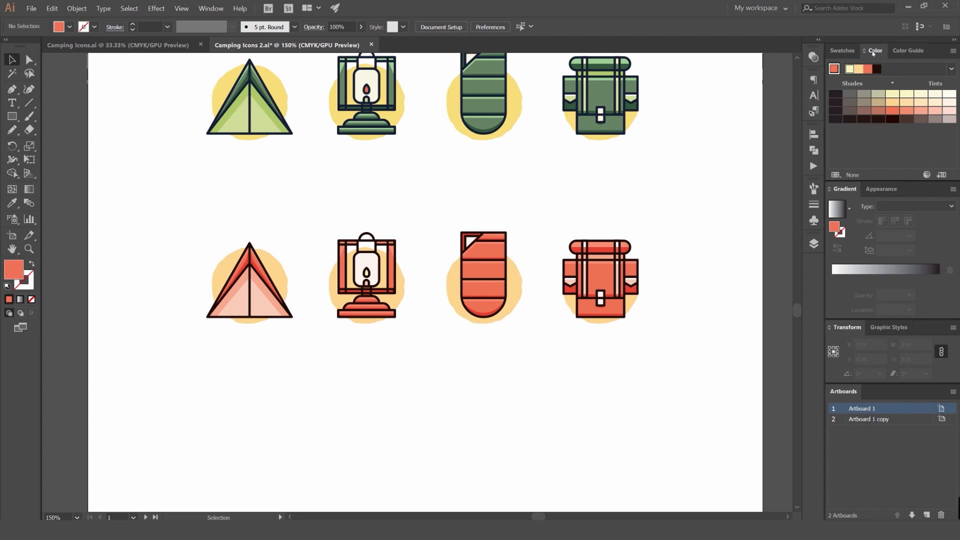
left_click(842, 51)
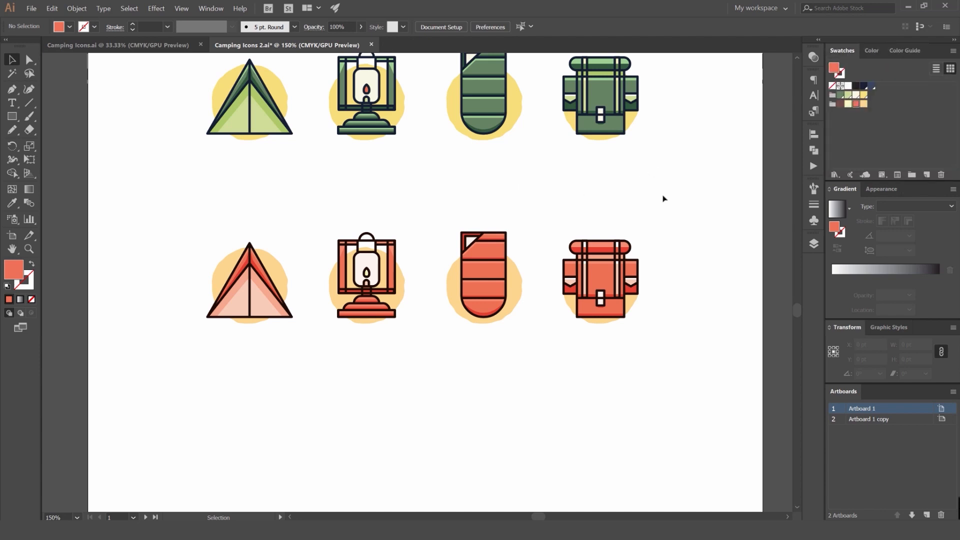
scroll(634, 342, "down", 4)
left_click_drag(635, 343, 595, 336)
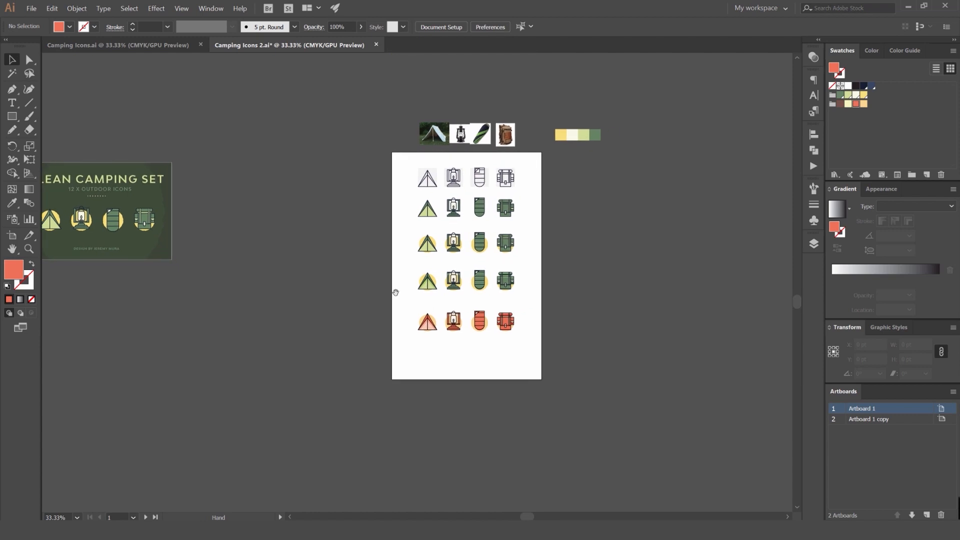
left_click_drag(395, 292, 698, 309)
scroll(429, 245, "up", 3)
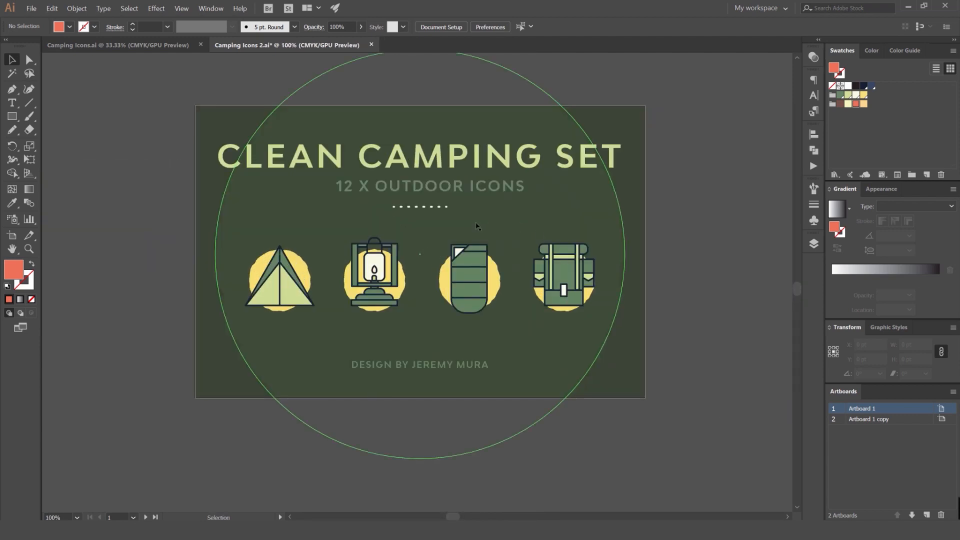
scroll(476, 226, "down", 2)
left_click_drag(646, 228, 374, 232)
scroll(424, 236, "down", 2)
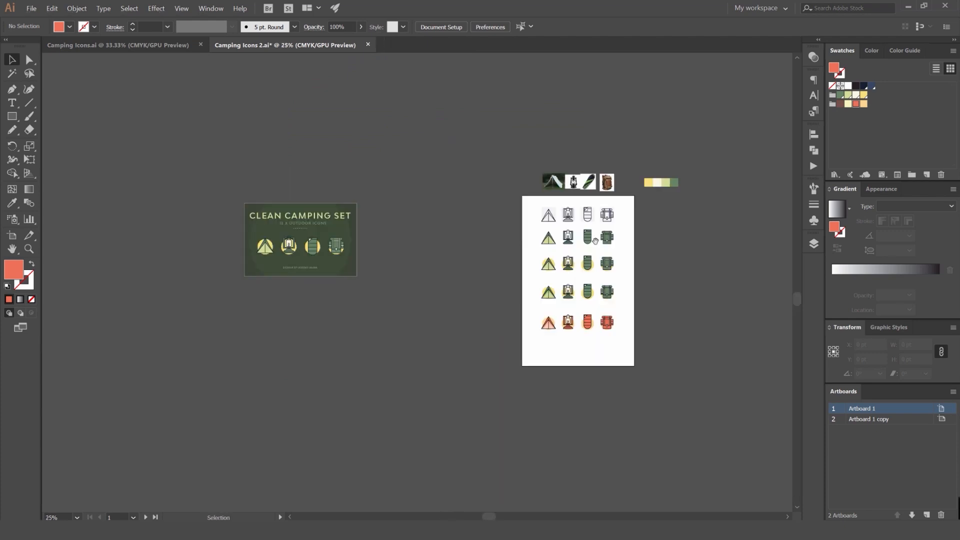
left_click_drag(595, 241, 425, 234)
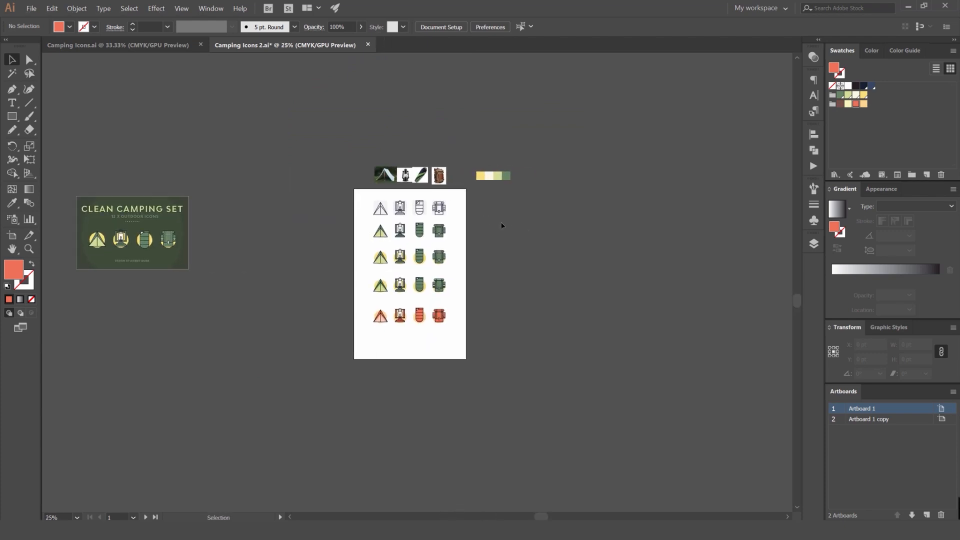
Draw a new landscape artboard about 1732 by 1160 pt in the empty area to the right of the icon sheet.
scroll(529, 263, "up", 2)
left_click_drag(610, 265, 378, 260)
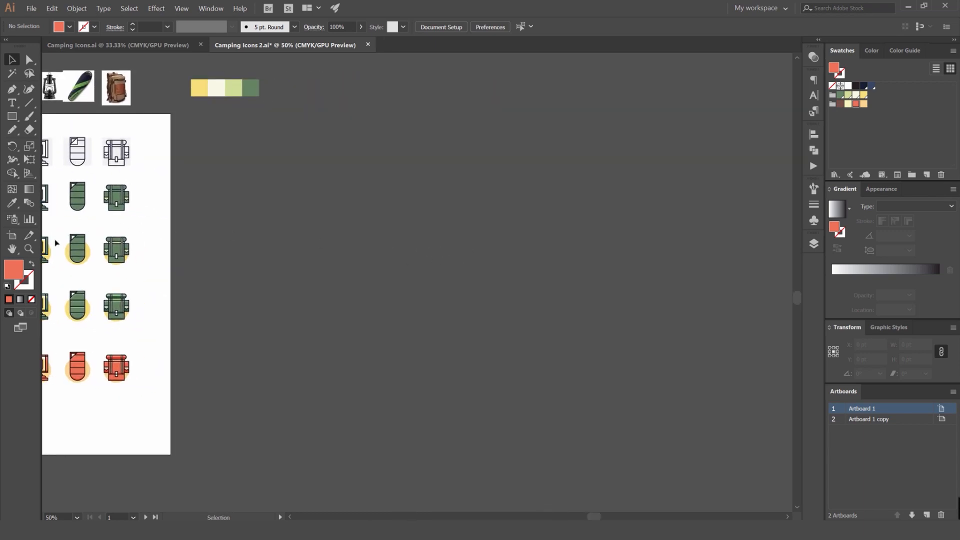
left_click(12, 236)
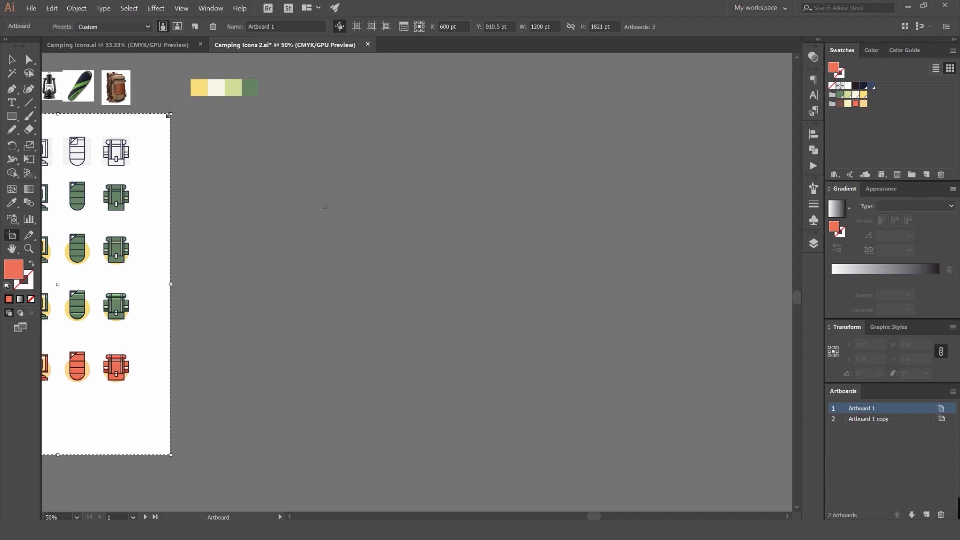
left_click_drag(370, 161, 695, 380)
left_click_drag(591, 353, 499, 320)
key("alt")
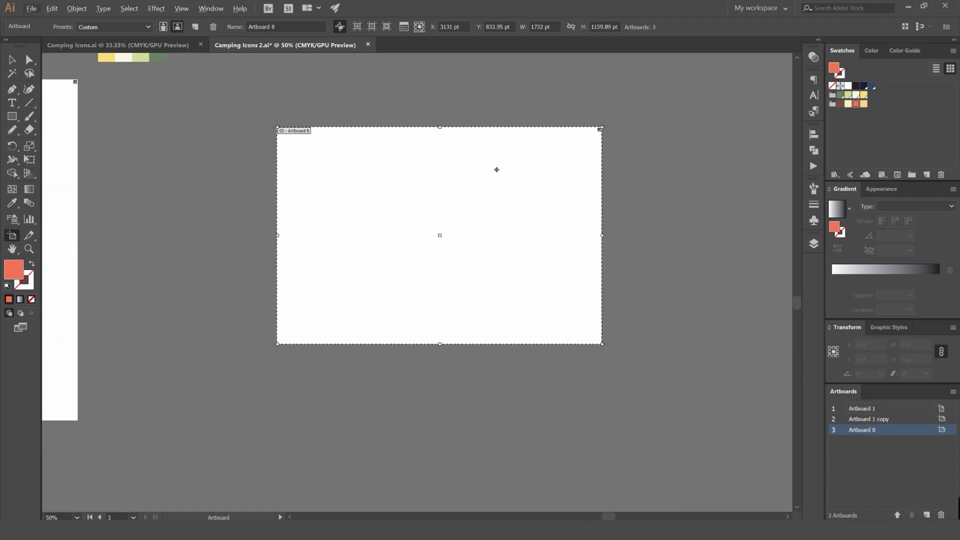
Set the new artboard's size to 1920 pt wide and 1080 pt high.
left_click(542, 26)
type("192")
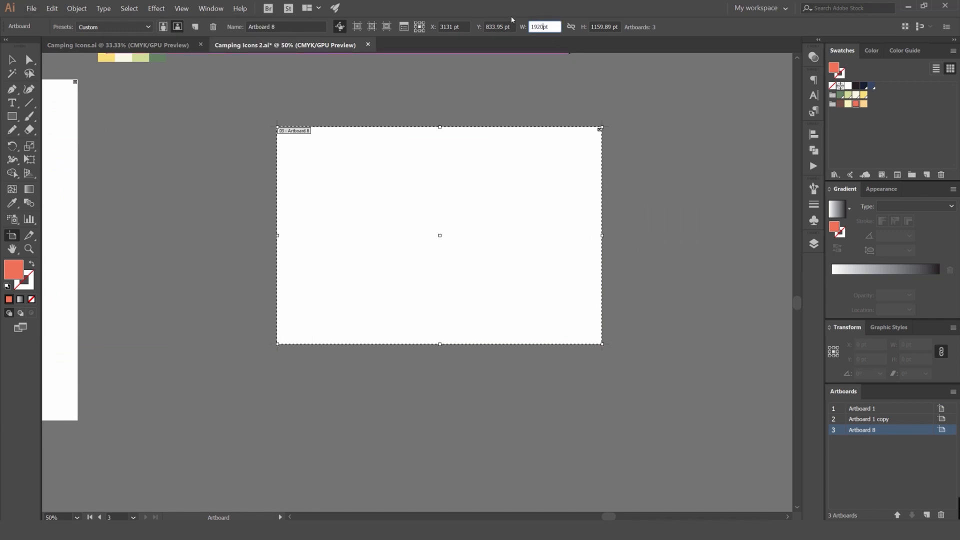
type("0 pt")
left_click(605, 27)
type("1080pt")
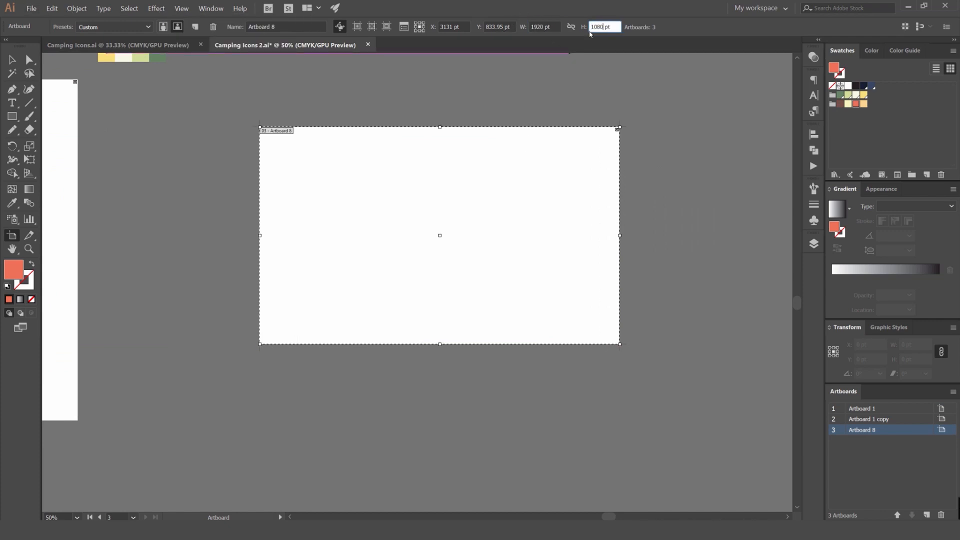
Apply the new artboard's size and draw a 1920 × 1080 pt rectangle that covers the whole artboard.
key("Return")
key("v")
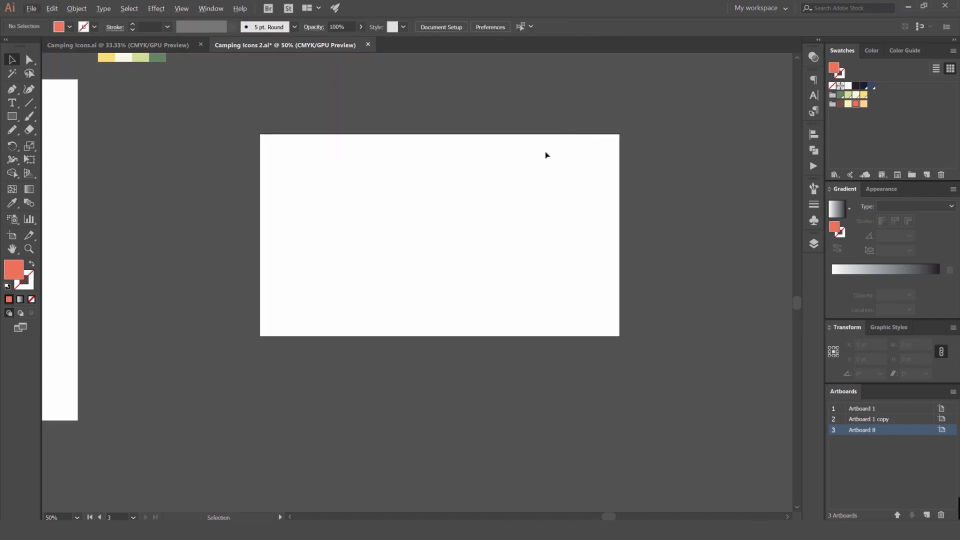
scroll(377, 171, "down", 1, "alt")
scroll(372, 176, "up", 1, "alt")
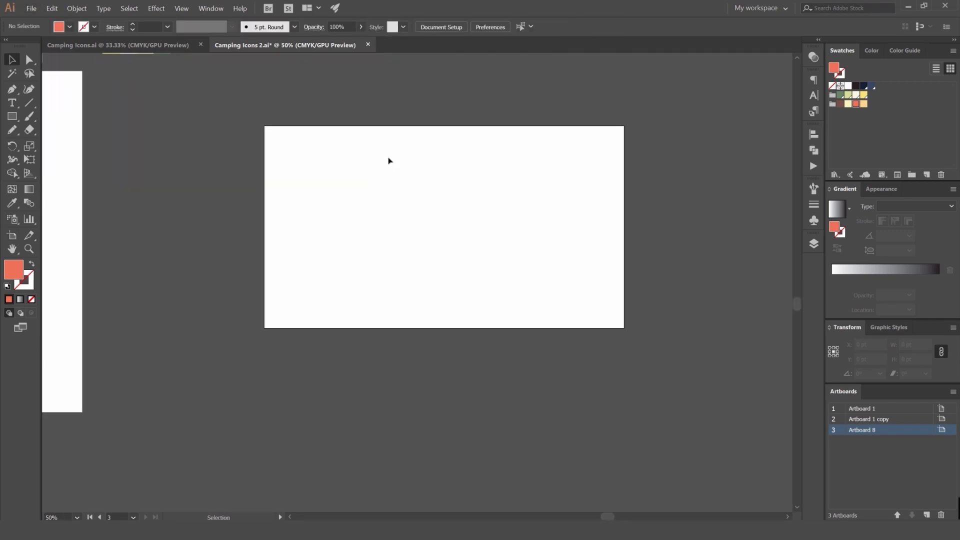
scroll(499, 153, "up", 1)
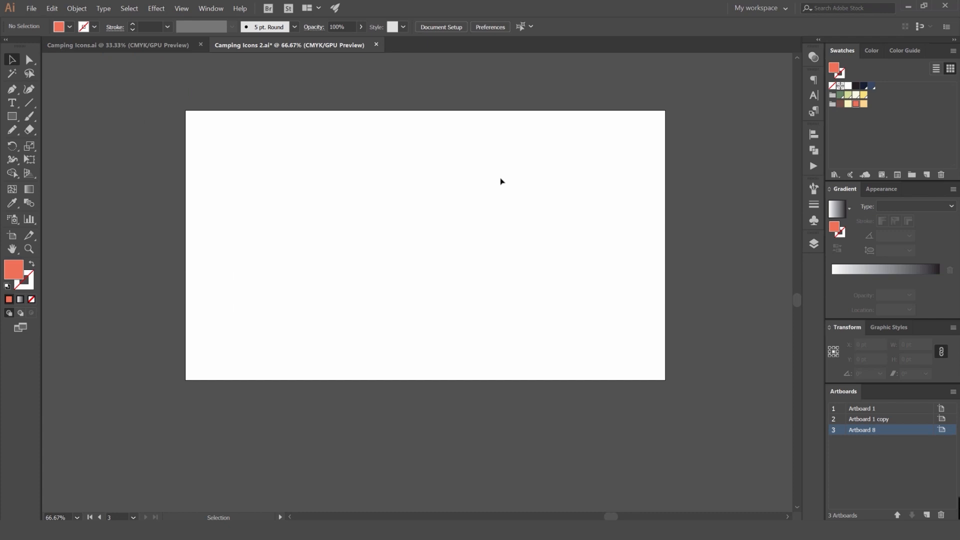
key("m")
left_click_drag(186, 111, 665, 379)
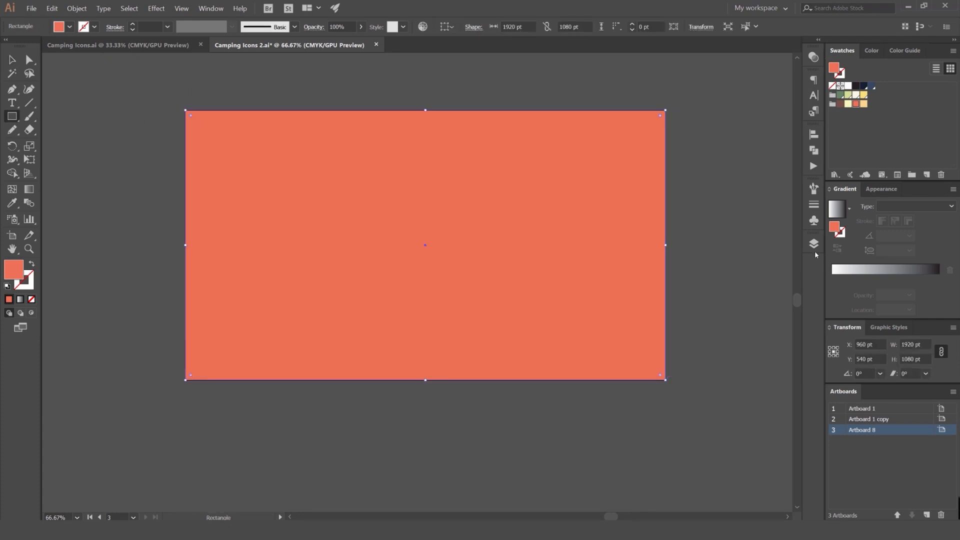
Rename the topmost layer, Red, to Presentation.
left_click(815, 247)
left_click(744, 256)
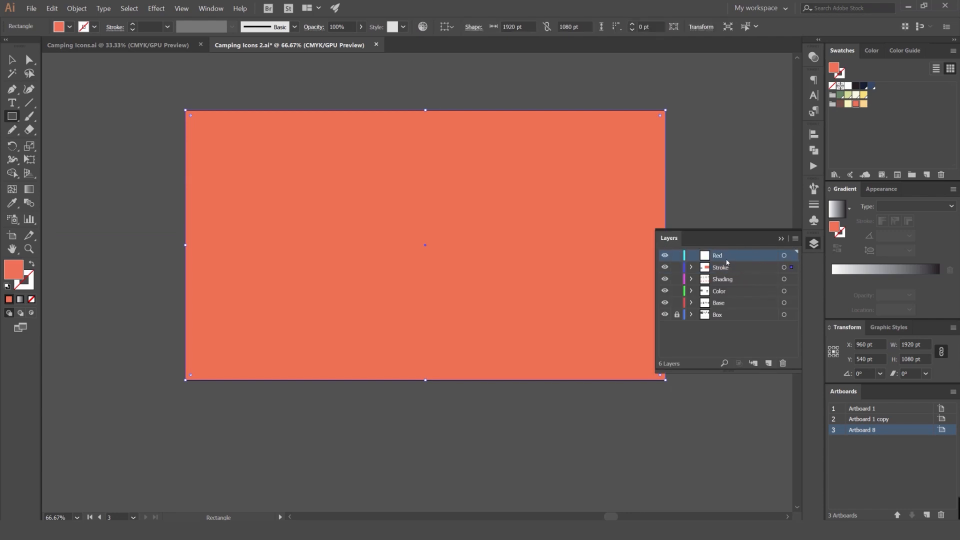
scroll(504, 305, "down", 3)
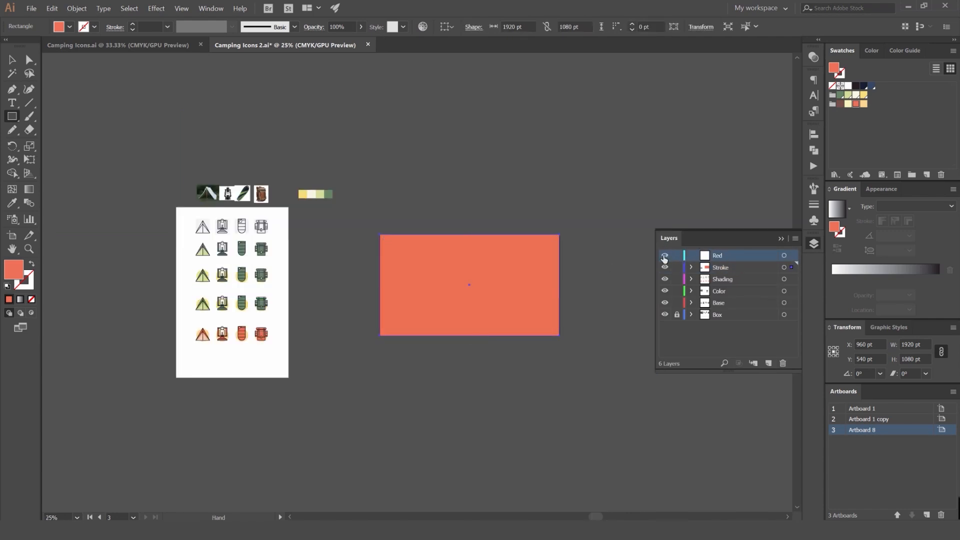
scroll(533, 276, "up", 2)
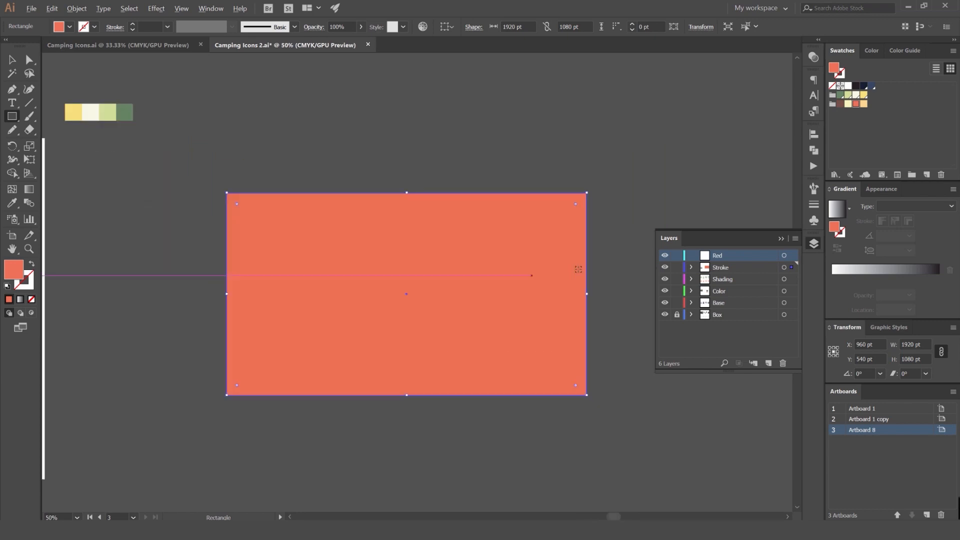
double_click(719, 256)
type("C")
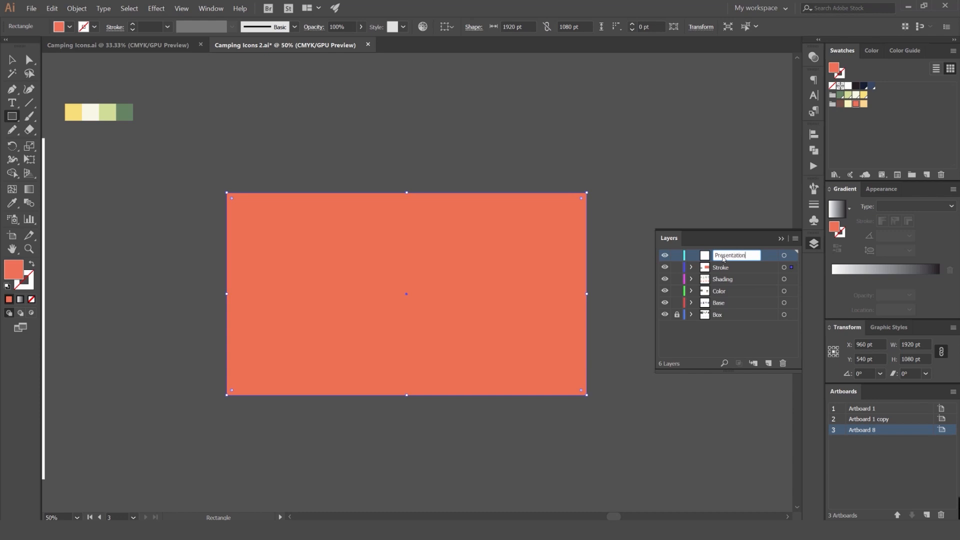
key("Return")
left_click(813, 243)
Fill the artboard-sized rectangle with the green swatch from the camping color group.
key("v")
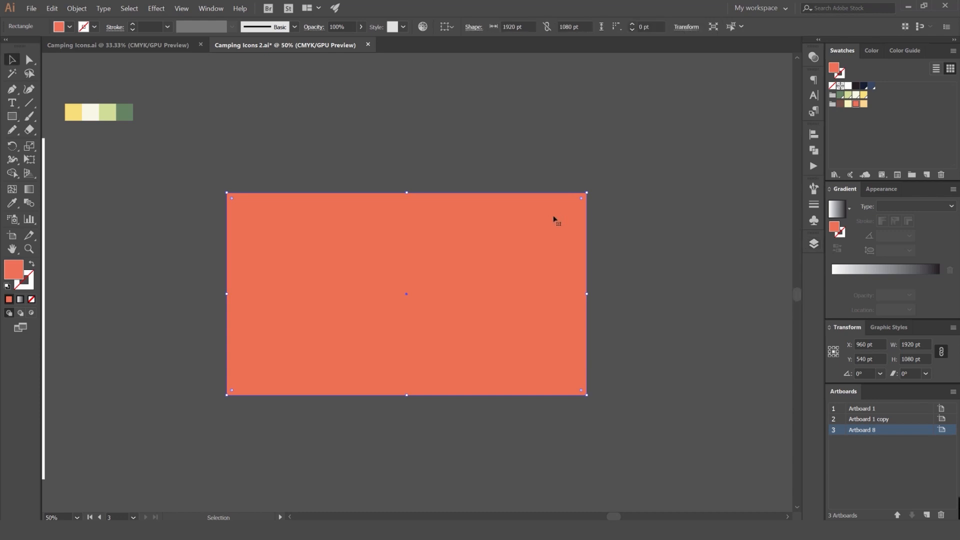
key("ctrl+shift+a")
left_click(554, 230)
left_click(840, 95)
left_click(665, 155)
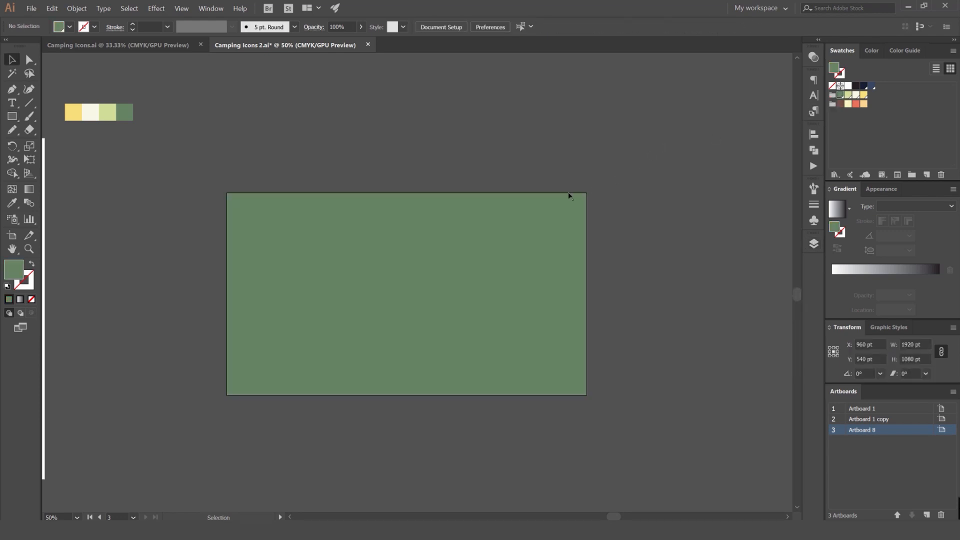
left_click_drag(504, 232, 540, 195)
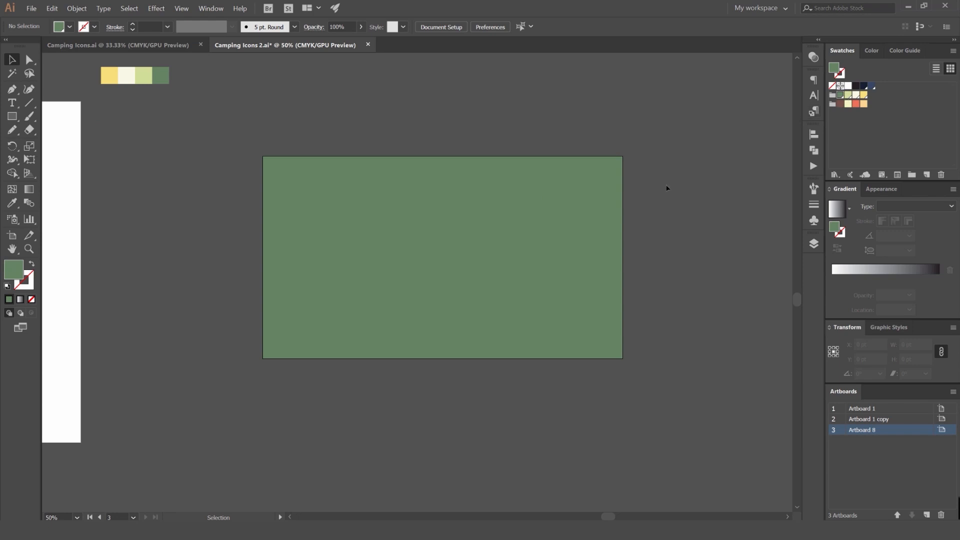
scroll(584, 210, "up", 1)
Switch the background rectangle's fill to CMYK values and darken it by setting black to 60%.
left_click(629, 204)
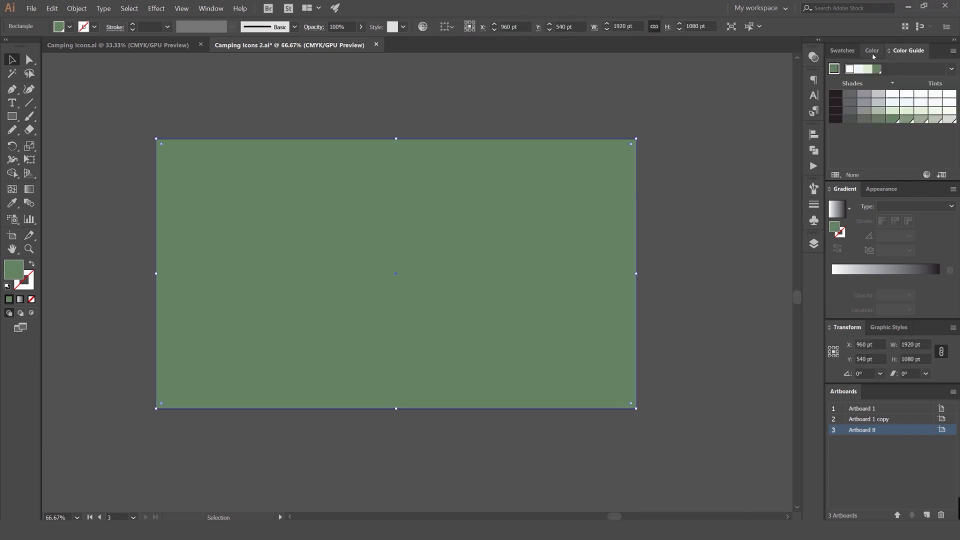
left_click(210, 8)
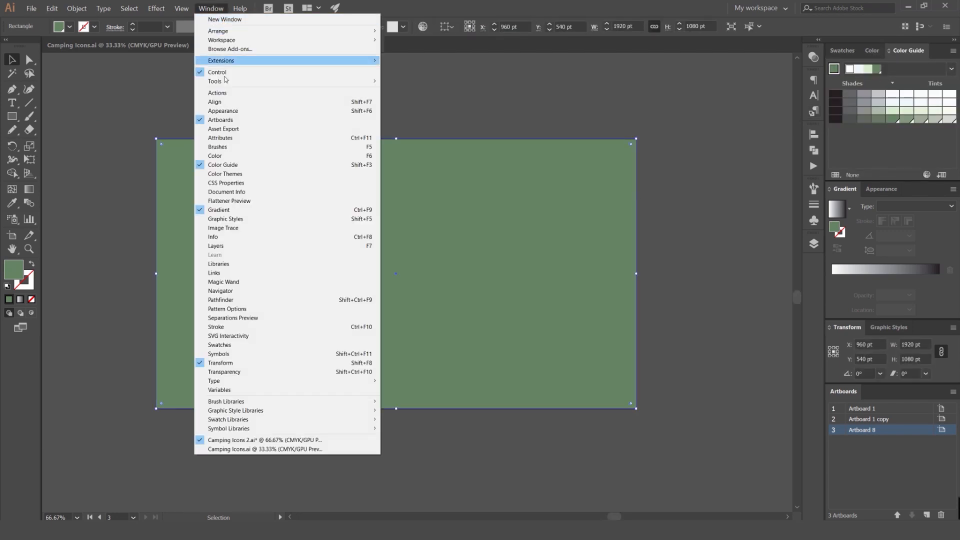
left_click(875, 53)
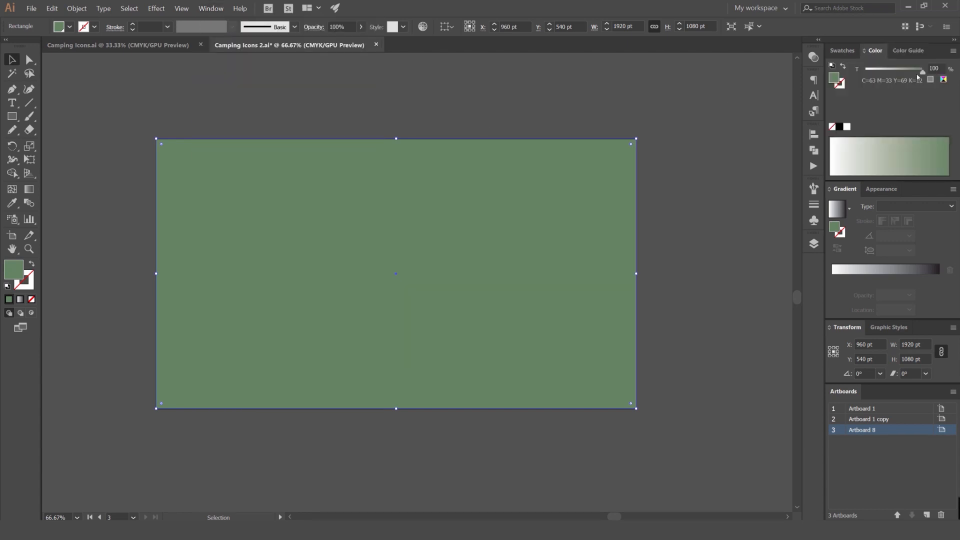
left_click(952, 52)
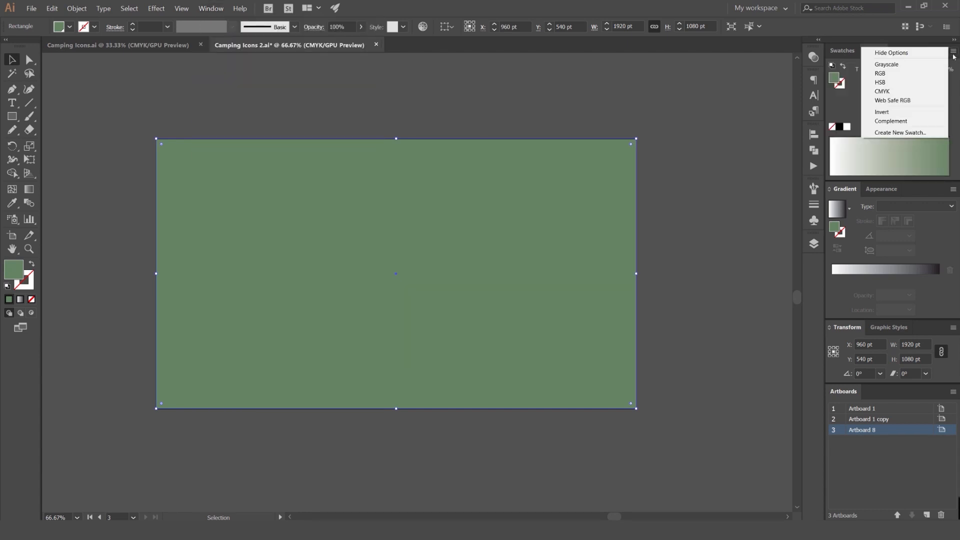
left_click(883, 91)
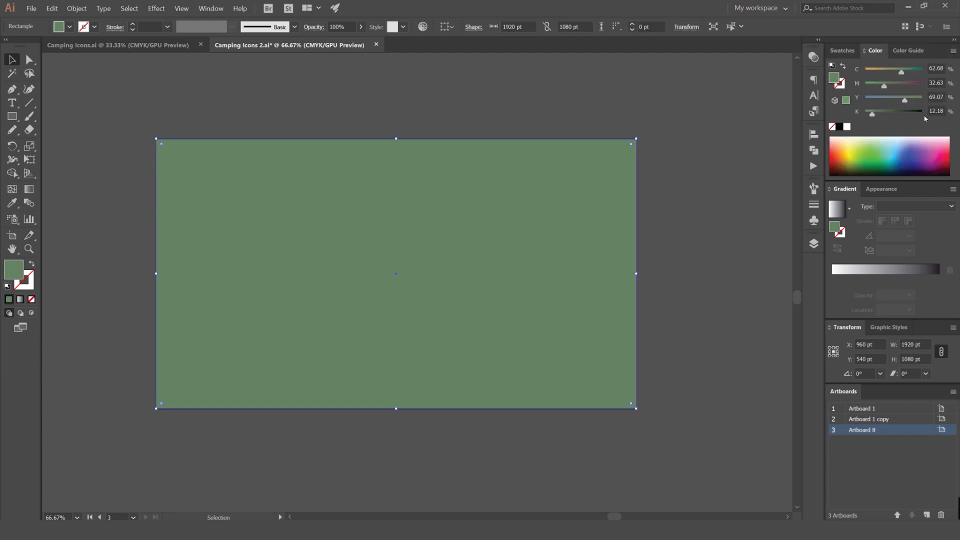
double_click(936, 111)
type("60")
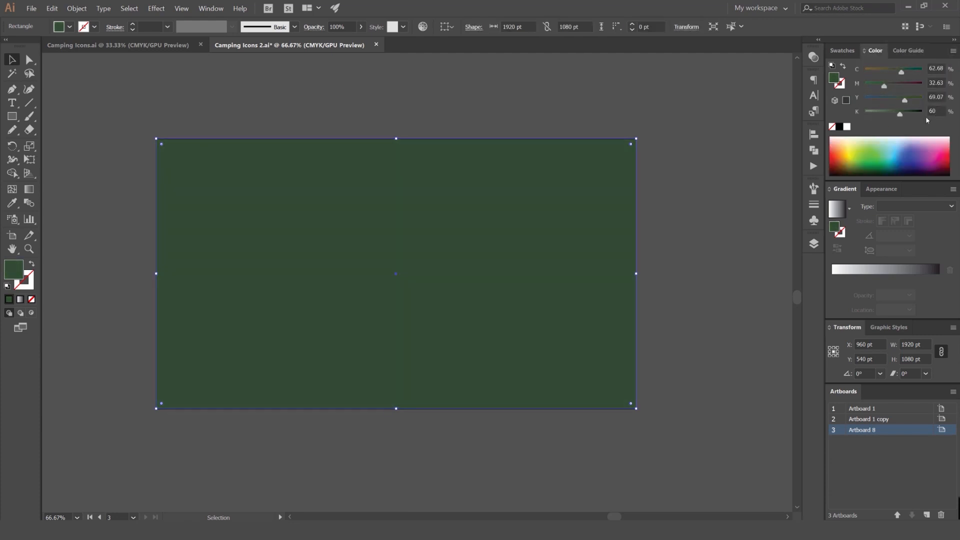
Show the document's swatches again and lock the dark green background rectangle.
scroll(606, 145, "down", 2)
scroll(582, 167, "up", 1)
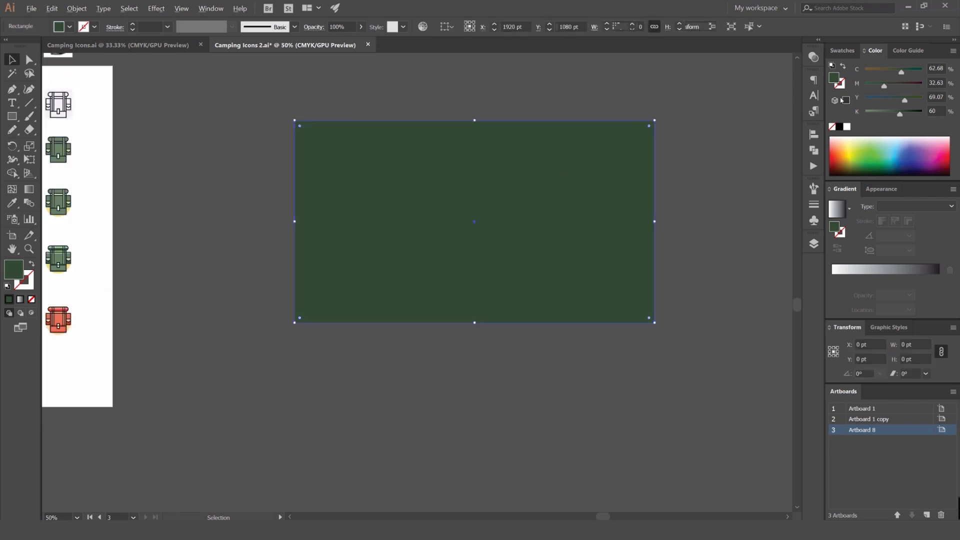
left_click(842, 51)
left_click(730, 94)
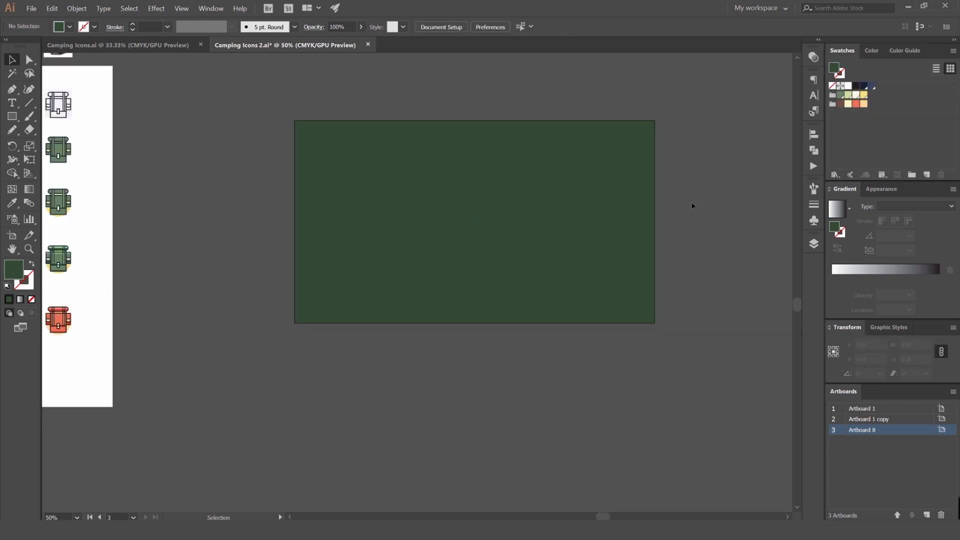
left_click(580, 200)
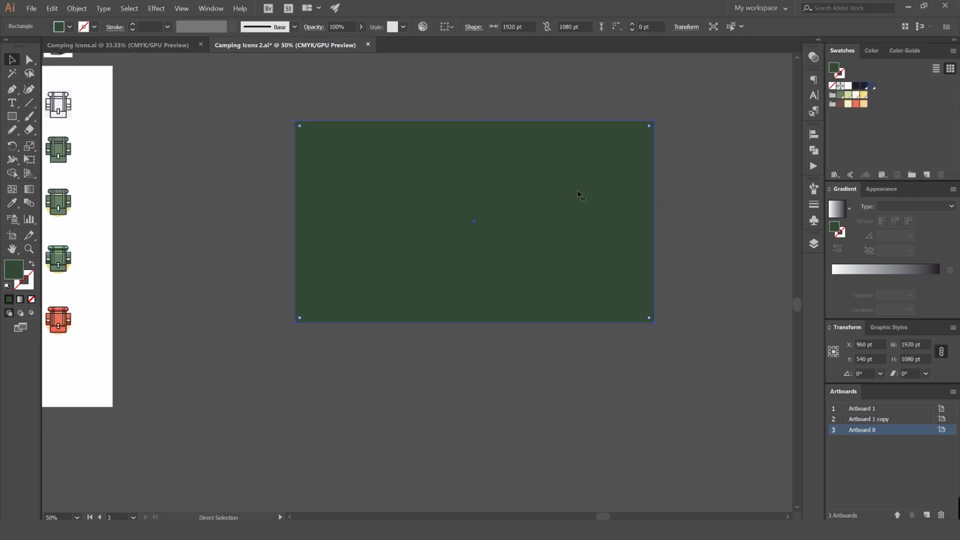
key("ctrl+2")
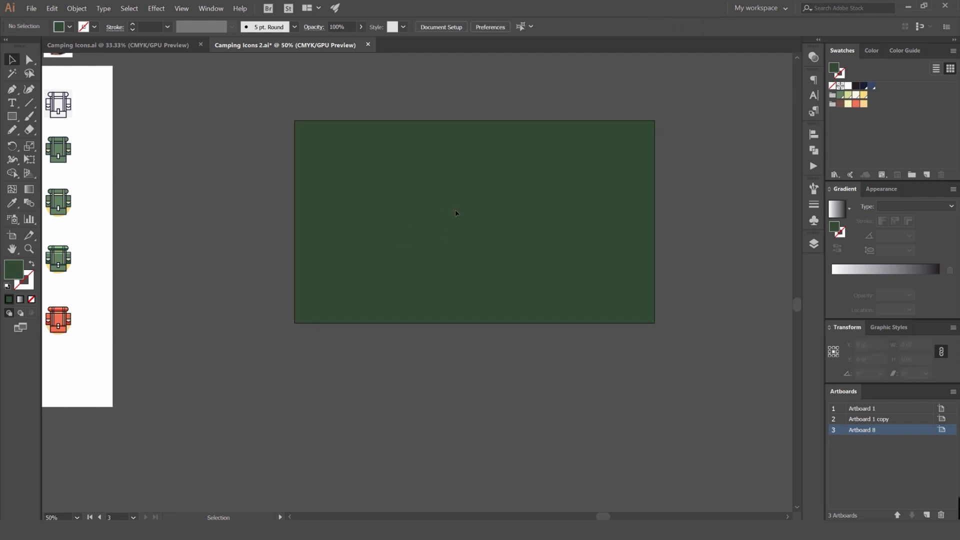
Add a line of placeholder text near the upper edge of the green artboard and scale it to about 120 pt.
key("t")
left_click(432, 182)
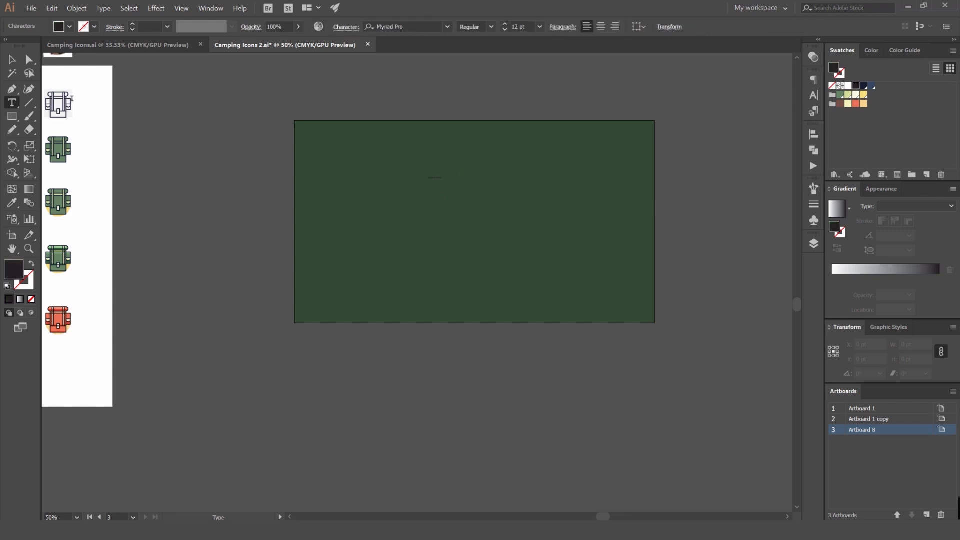
left_click(11, 60)
left_click_drag(492, 168, 666, 121)
left_click_drag(515, 149, 496, 153)
Replace the placeholder text with "wild camping icons" and color it white.
key("t")
left_click(485, 153)
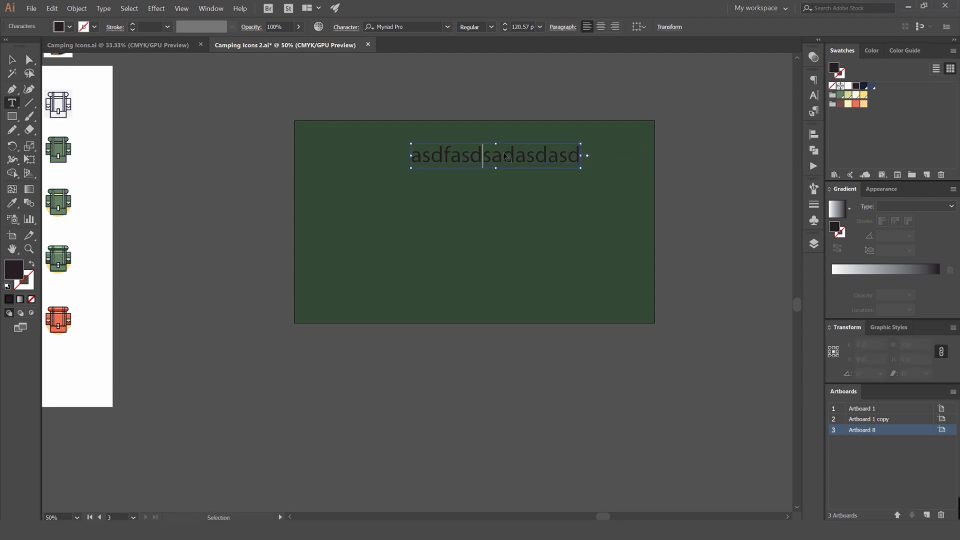
key("ctrl+a")
type("Wild campi")
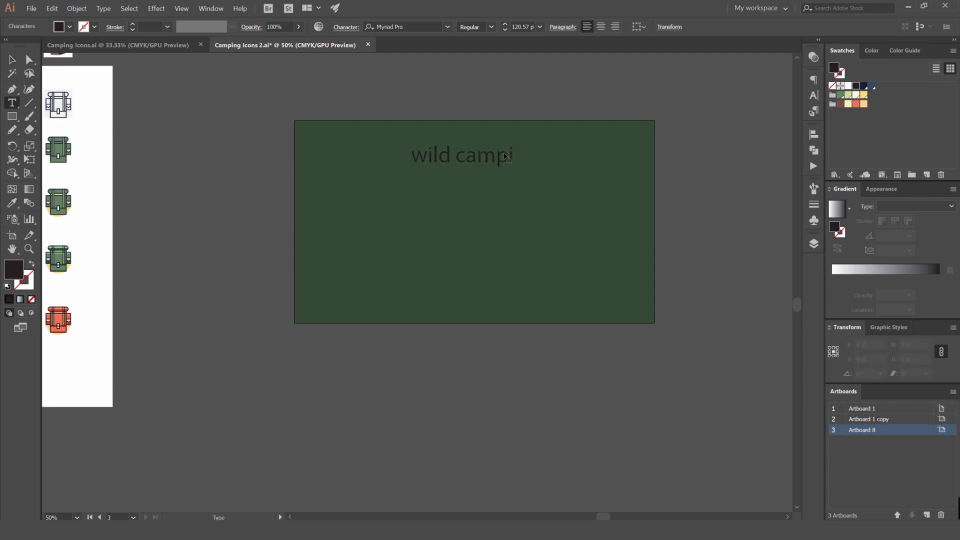
type("ng icons")
key("ctrl+a")
left_click(849, 87)
left_click(549, 161)
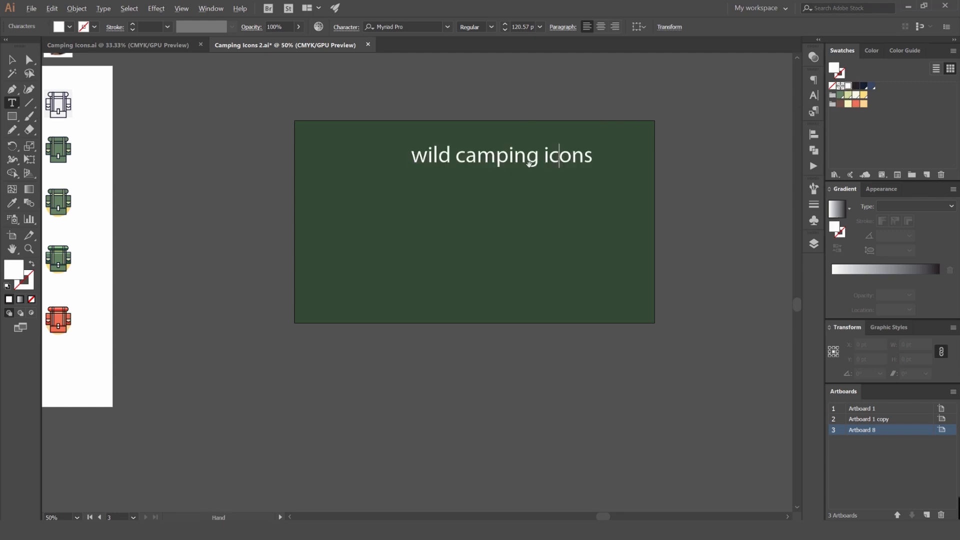
Set the "wild camping icons" heading in the Carosello font.
scroll(530, 164, "up", 1)
left_click(11, 60)
left_click_drag(472, 141, 405, 163)
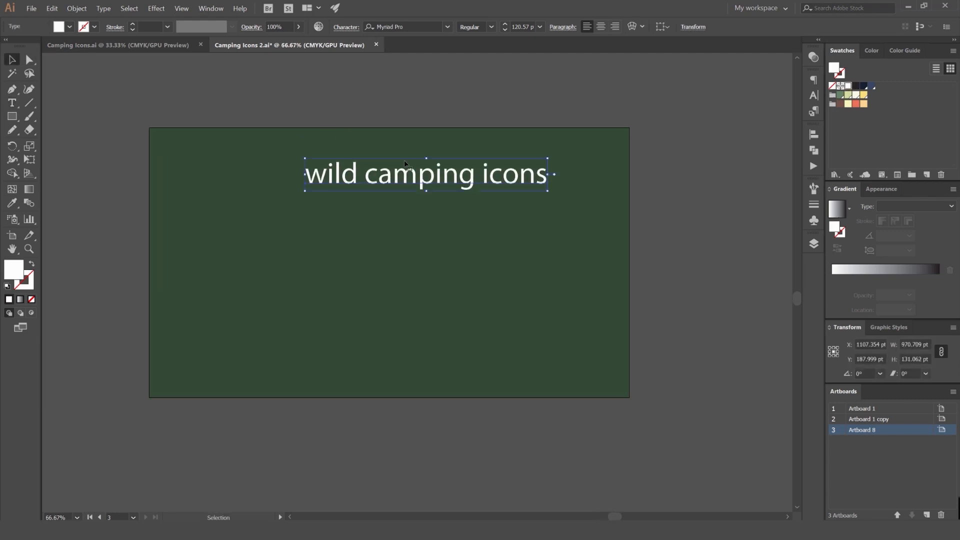
left_click_drag(501, 140, 443, 142)
key("ctrl+a")
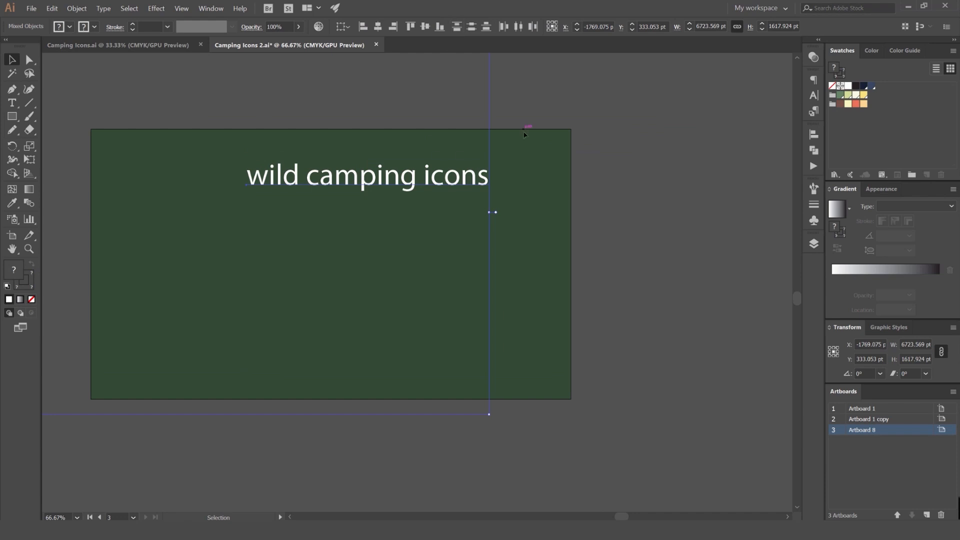
left_click(370, 175)
left_click(397, 26)
type("car")
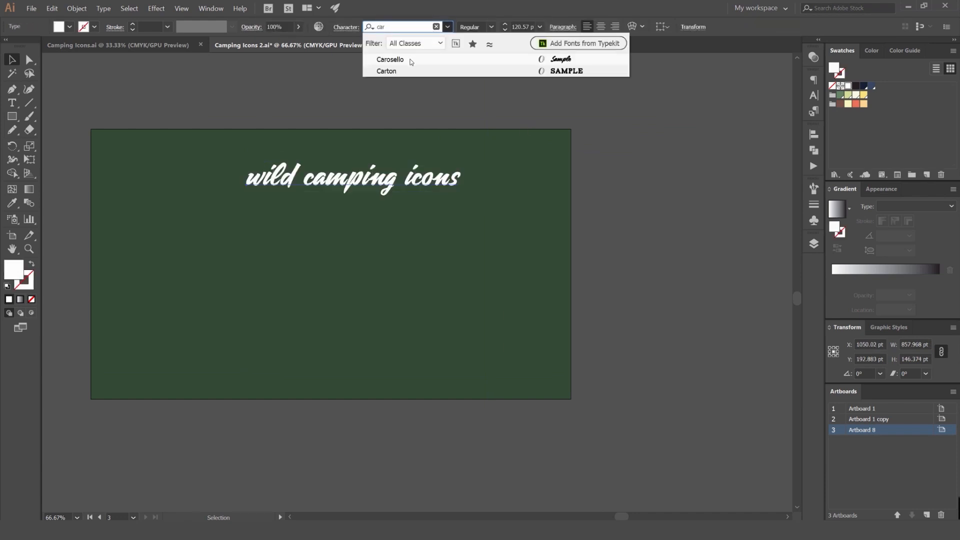
left_click(390, 60)
Capitalize the first letter of each word so the heading reads "Wild Camping Icons".
double_click(273, 180)
left_click_drag(263, 180, 247, 181)
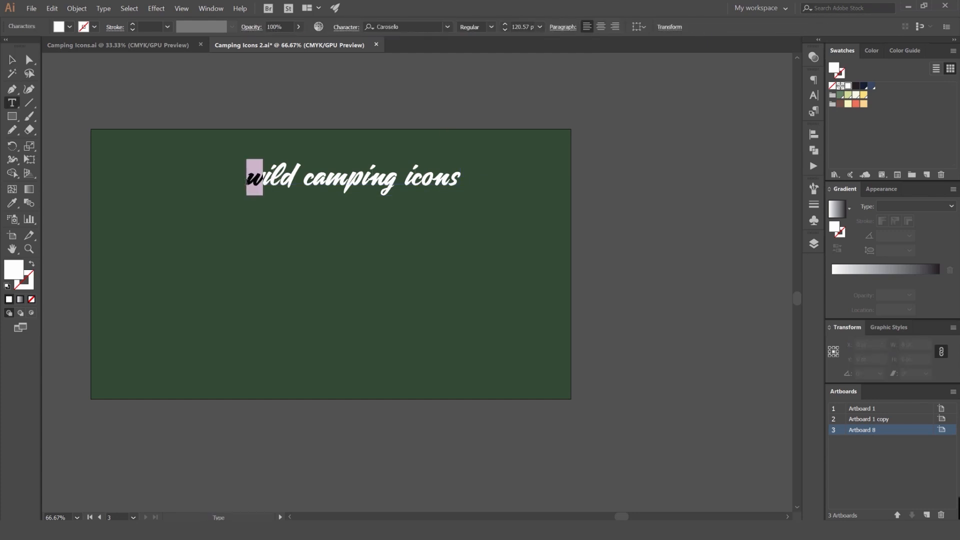
type("W")
left_click_drag(322, 172, 310, 175)
key("BackSpace")
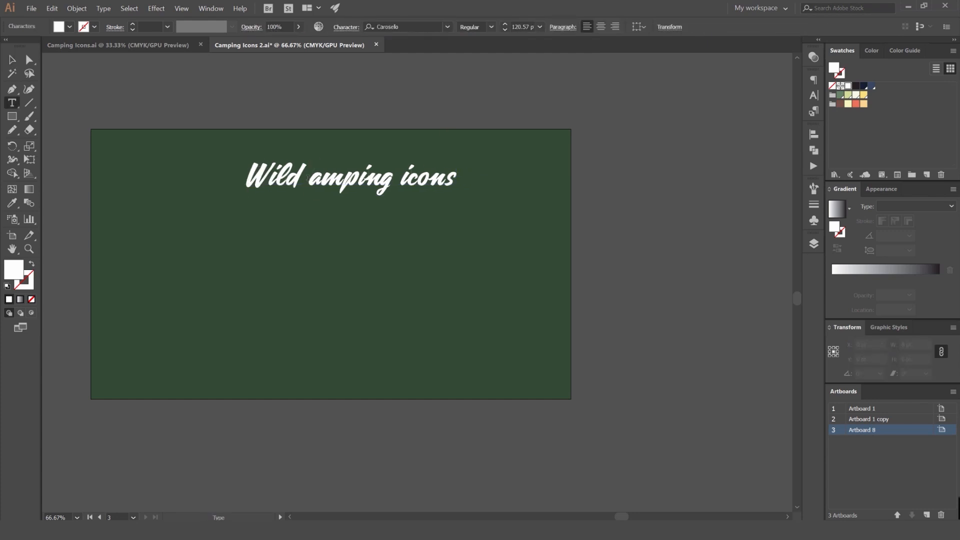
type("C")
left_click(429, 178)
key("BackSpace")
type("I")
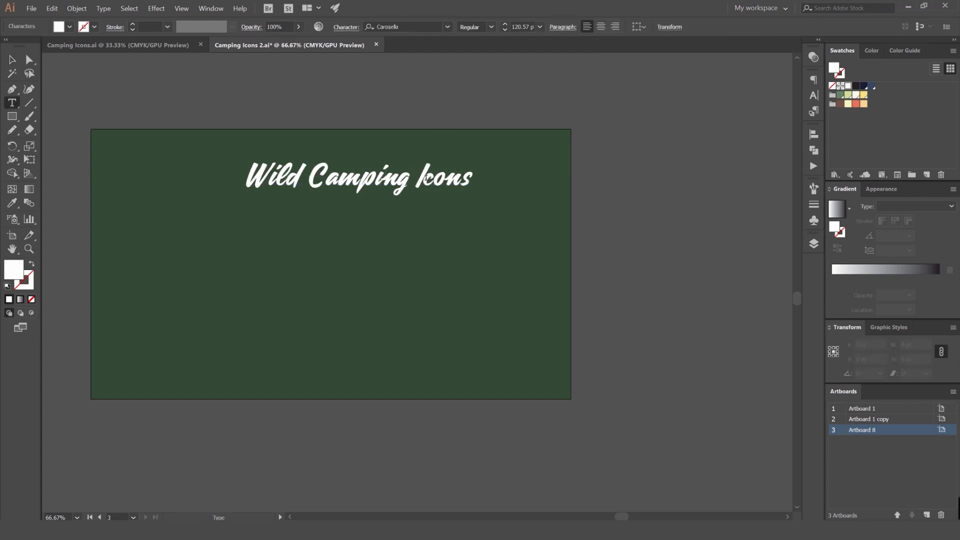
scroll(372, 174, "up", 3)
scroll(360, 175, "down", 3)
left_click(12, 60)
left_click(443, 122)
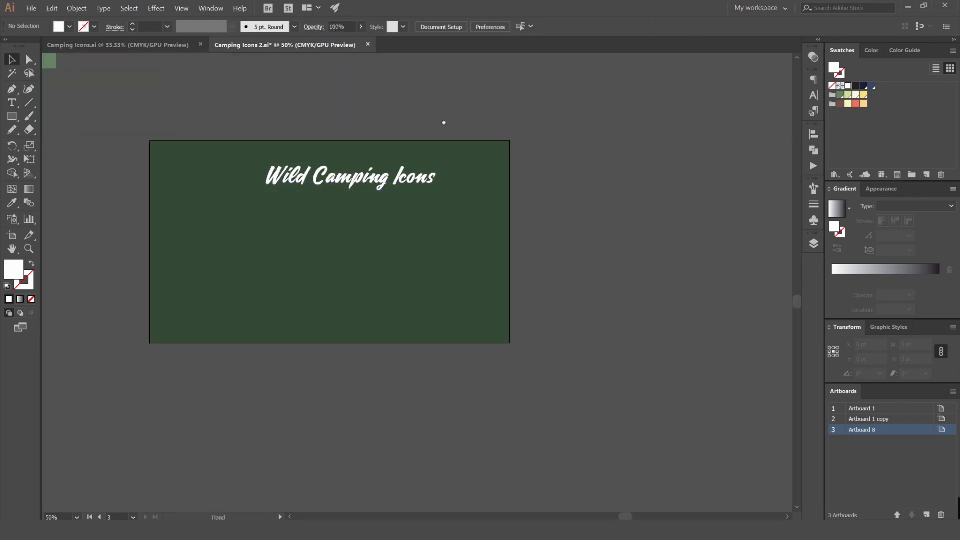
Enlarge the heading to about 204 pt across the artboard's upper part and place a copy directly beneath it.
left_click_drag(444, 122, 513, 125)
left_click_drag(468, 176, 548, 163)
left_click(560, 114)
left_click_drag(428, 191, 461, 223)
left_click(477, 125)
scroll(456, 177, "up", 1)
Set the lower "Wild Camping Icons" copy in the Open Sans Light font.
left_click(413, 26)
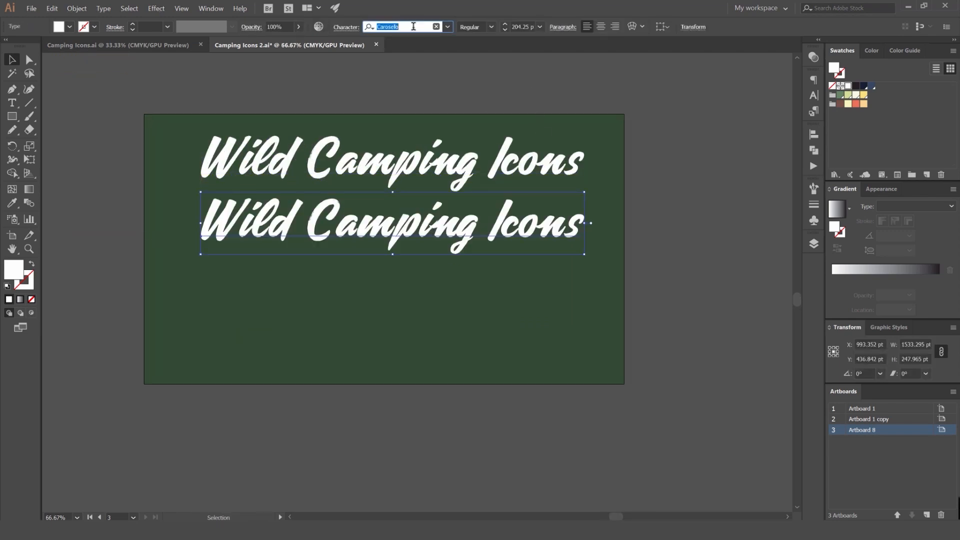
type("BEB")
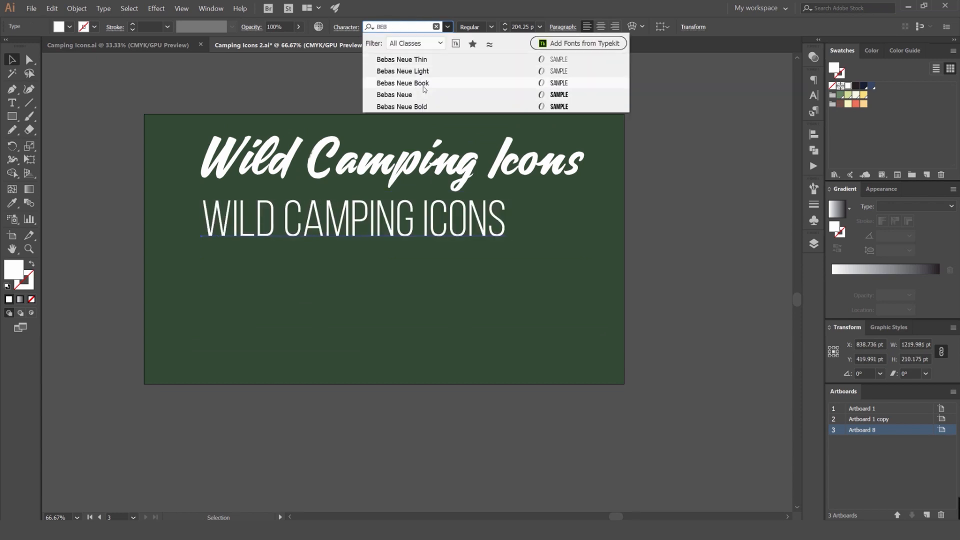
left_click(447, 29)
left_click(446, 29)
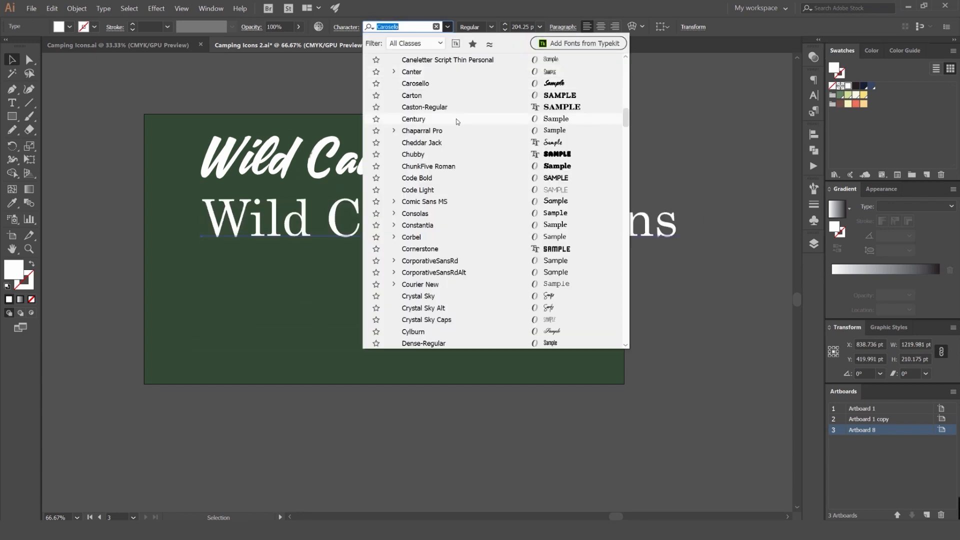
scroll(456, 119, "up", 15)
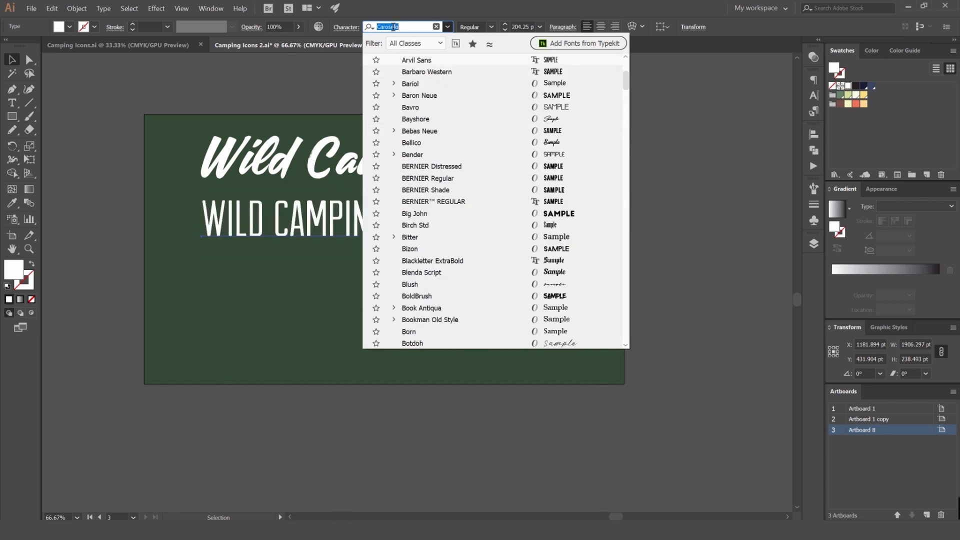
type("OPEN")
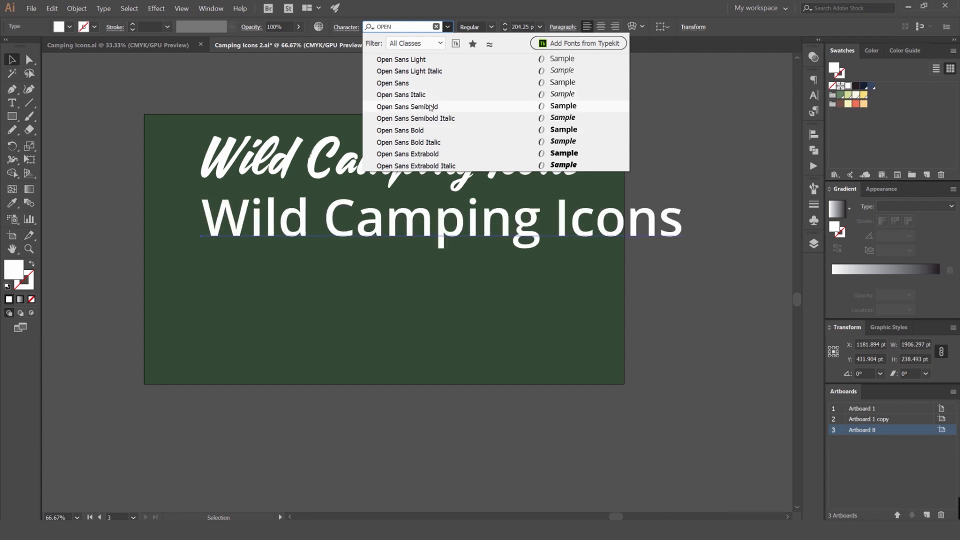
left_click(433, 60)
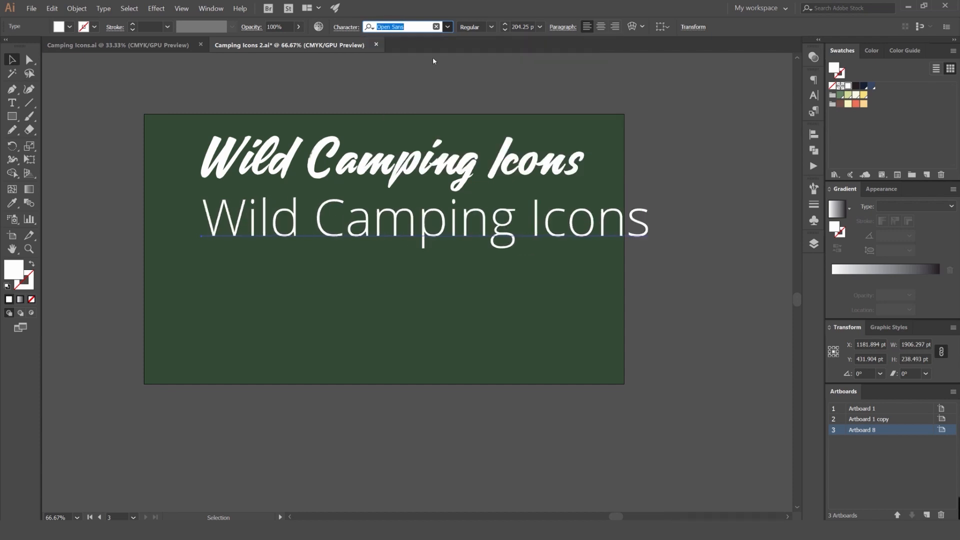
Shrink the Open Sans copy to about 80 pt and convert its text to uppercase.
left_click_drag(646, 198, 515, 210)
left_click(98, 8)
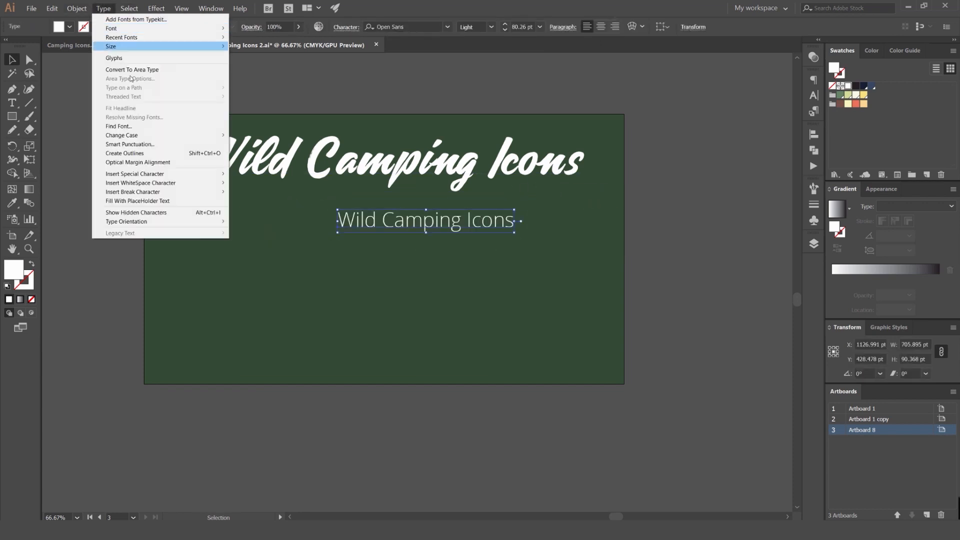
mouse_move(152, 140)
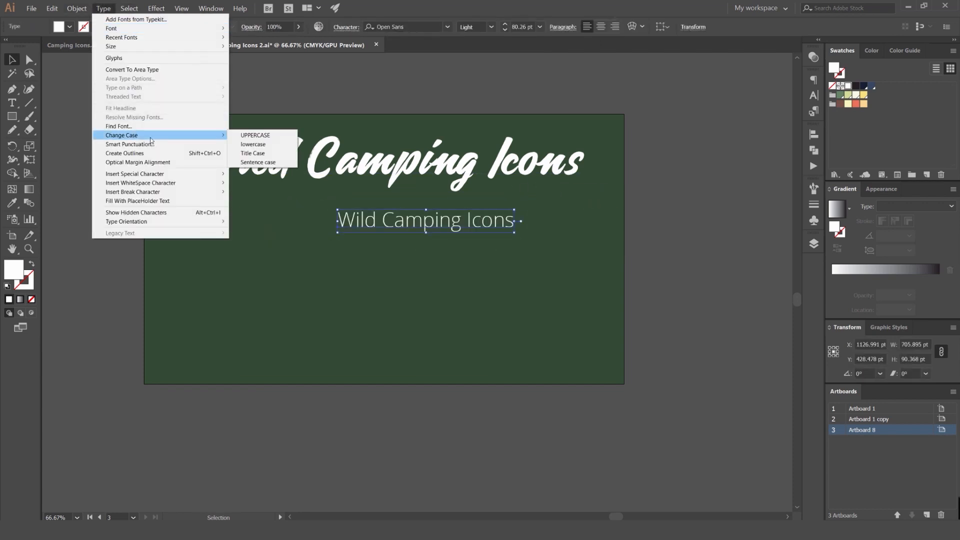
left_click(255, 135)
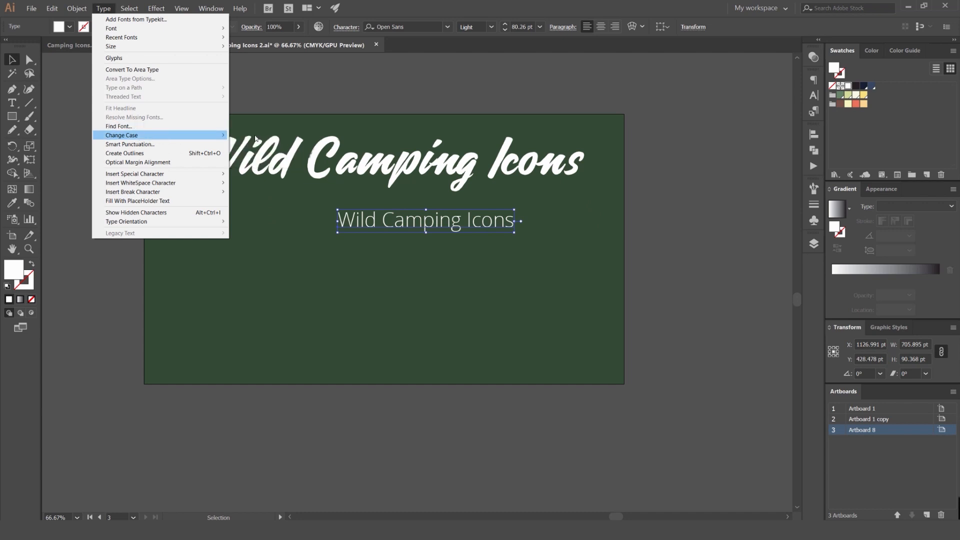
Resize the uppercase line to about 84 pt and position it below the script heading.
left_click_drag(536, 211, 431, 264)
left_click(402, 247)
scroll(402, 247, "down", 2)
scroll(387, 229, "up", 3)
left_click_drag(484, 251, 523, 249)
left_click_drag(458, 268, 475, 257)
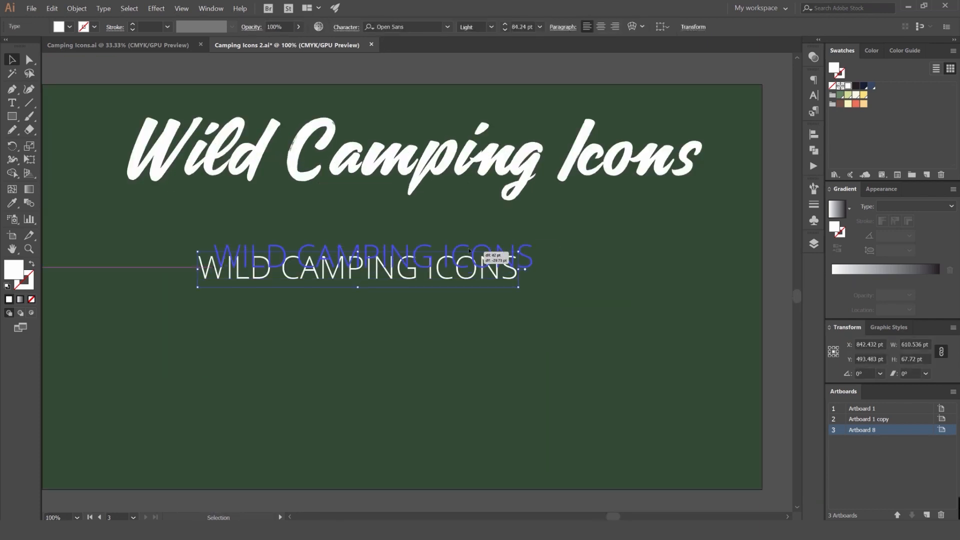
Set the uppercase line's weight to Semibold and move it up closer to the heading.
scroll(474, 27, "down", 4)
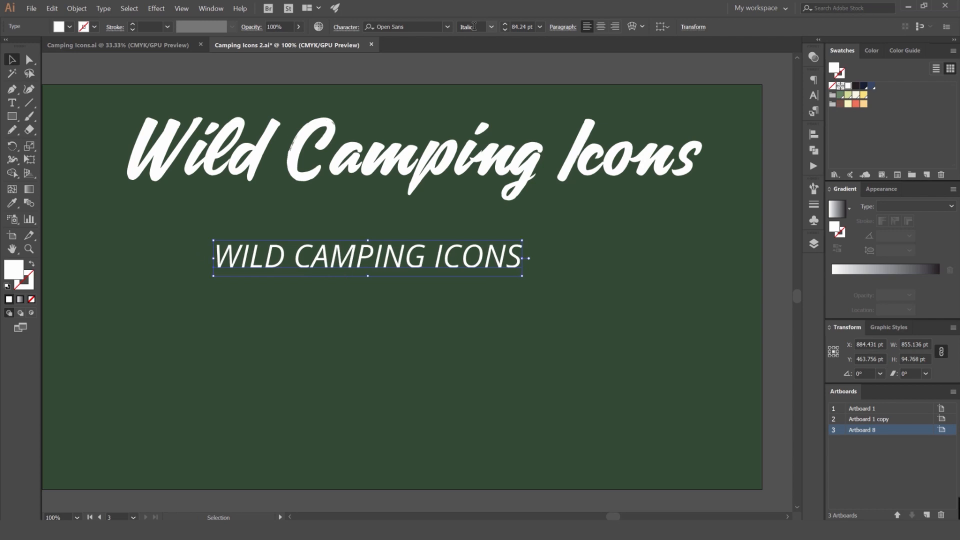
left_click(592, 223)
left_click_drag(543, 257, 543, 231)
left_click(575, 234)
left_click(545, 233)
key("space")
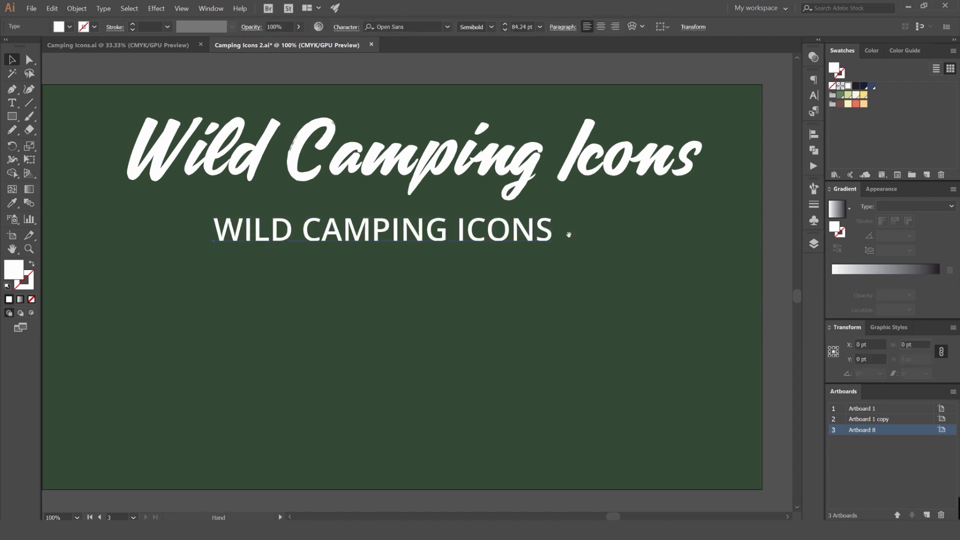
Replace the uppercase line's text with "12 X VECTOR ICONS".
key("t")
left_click(457, 228)
key("ctrl+a")
key("BackSpace")
type("12")
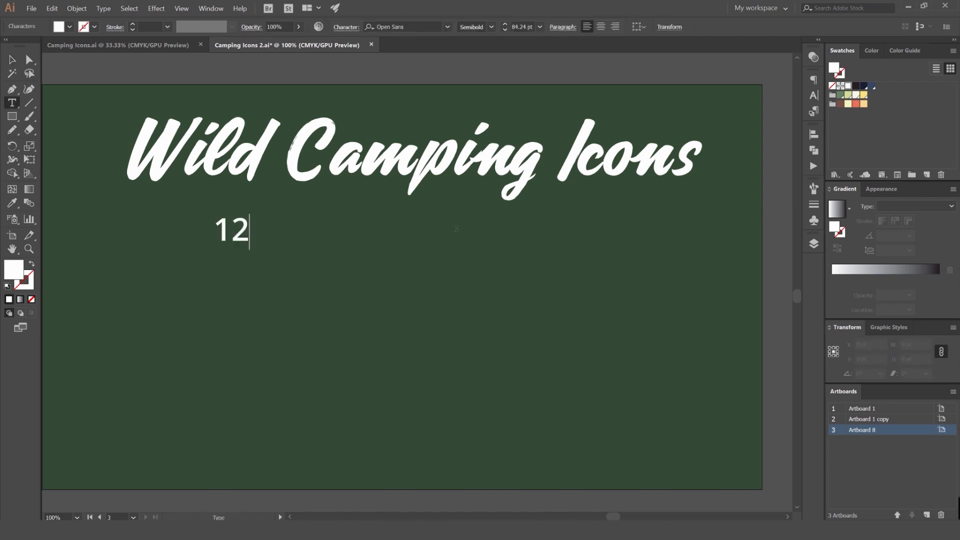
type(" X")
type(" CL")
key("BackSpace")
key("BackSpace")
type("VE")
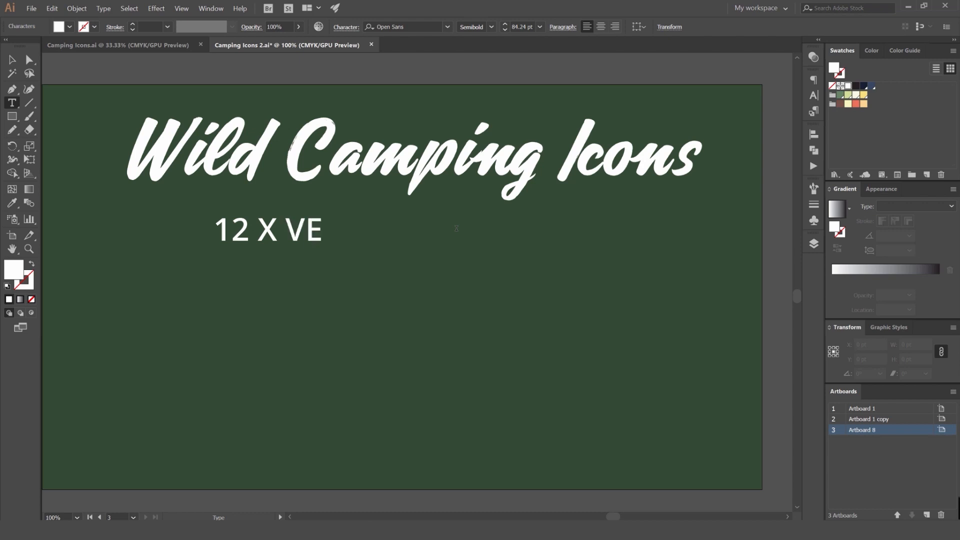
type("CTOR ICONS")
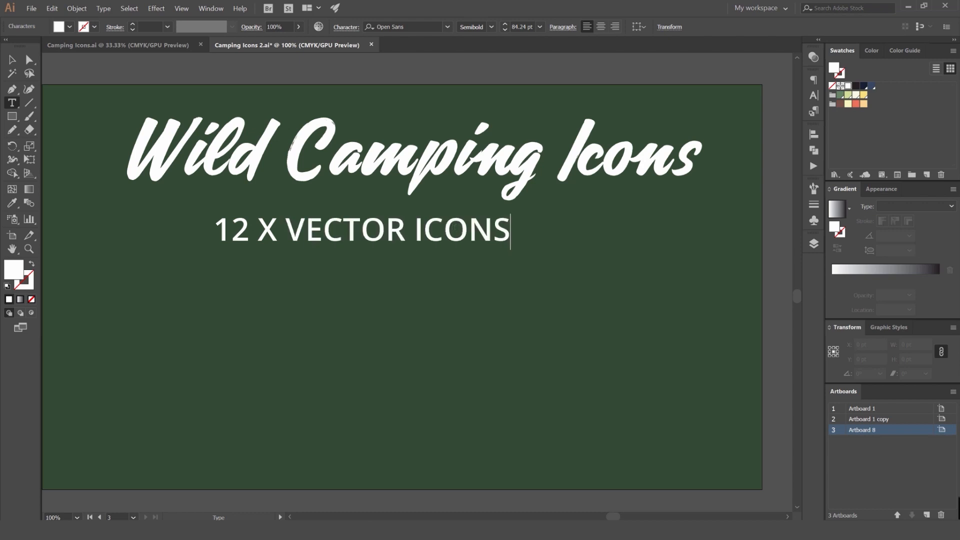
left_click(12, 59)
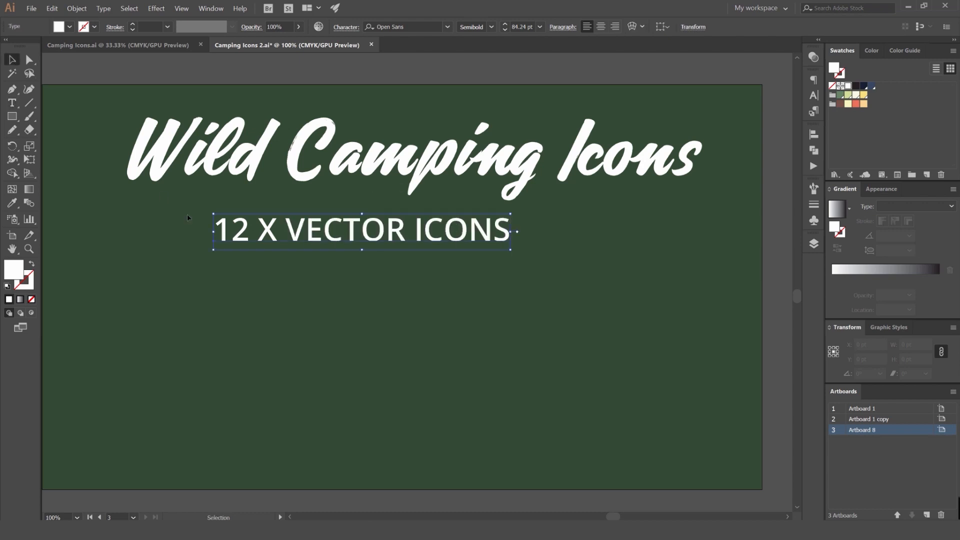
Reduce the "12 X VECTOR ICONS" subtitle to about 66 pt beneath the heading and fill it with the light yellow-green swatch.
left_click(413, 272)
left_click(506, 226)
left_click_drag(510, 214, 470, 233)
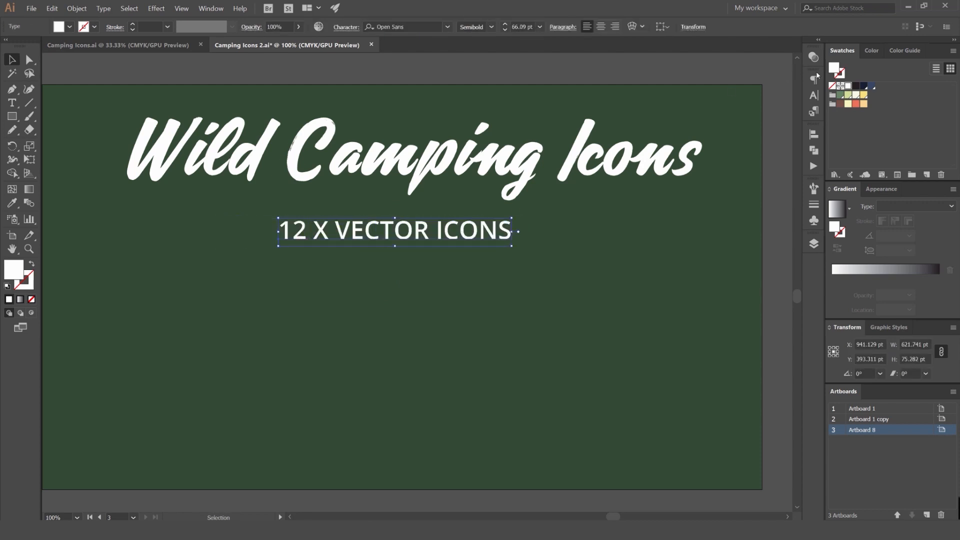
left_click(848, 95)
left_click(630, 228)
Fill the "Wild Camping Icons" heading with the medium green swatch and set its blend mode to Color Dodge.
left_click(628, 166)
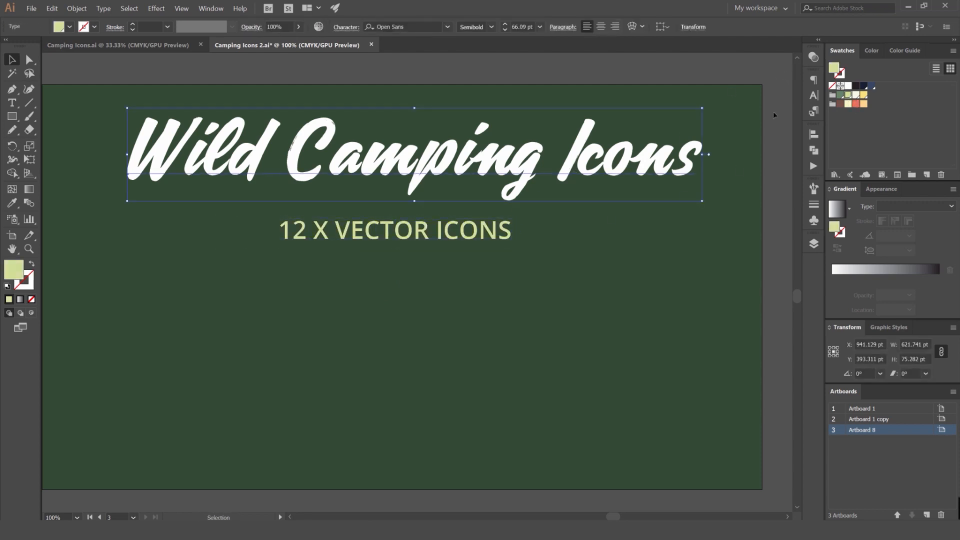
left_click(841, 95)
left_click(813, 57)
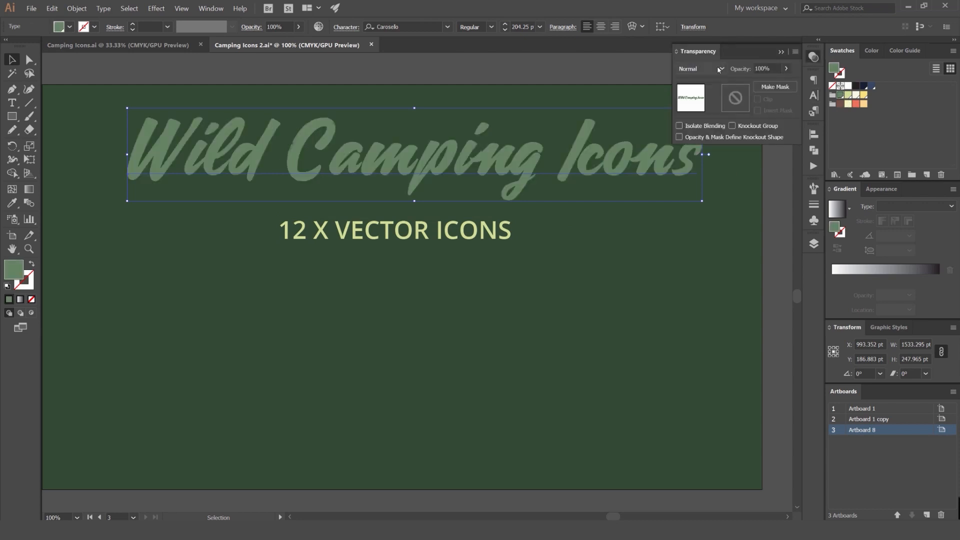
scroll(715, 70, "down", 2)
scroll(715, 69, "down", 3)
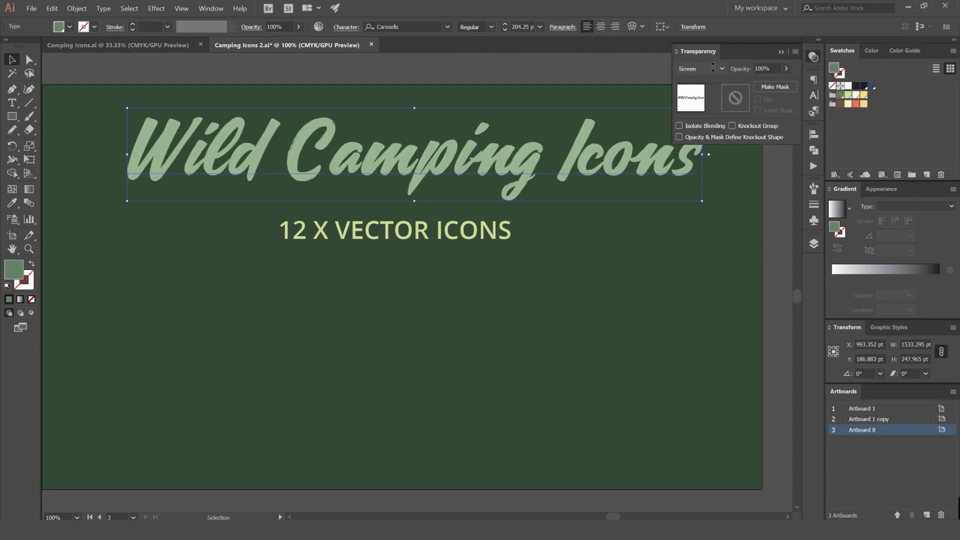
scroll(713, 68, "down", 1)
scroll(712, 68, "up", 1)
left_click(621, 87)
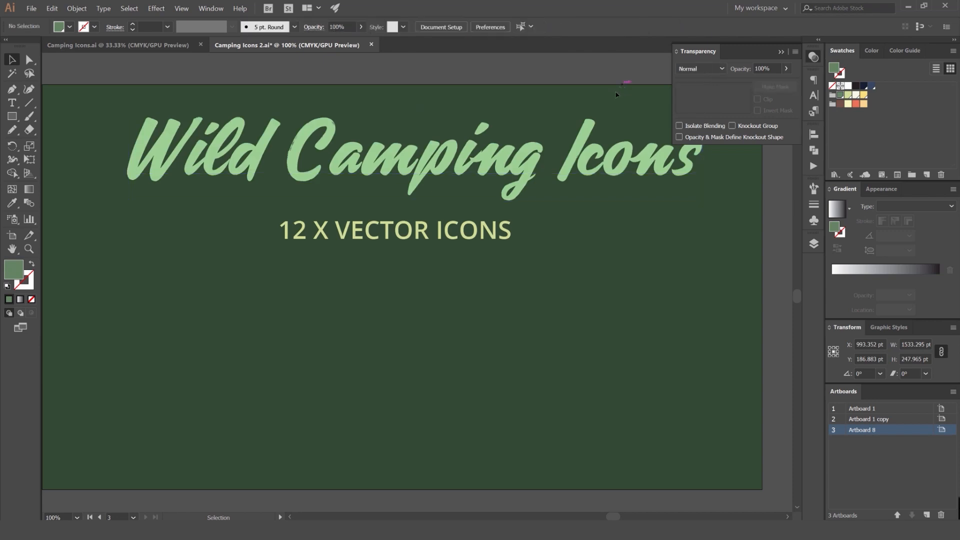
Fill the subtitle with the dark green sampled from the background and set its blend mode to Screen.
left_click(493, 231)
scroll(692, 69, "down", 1)
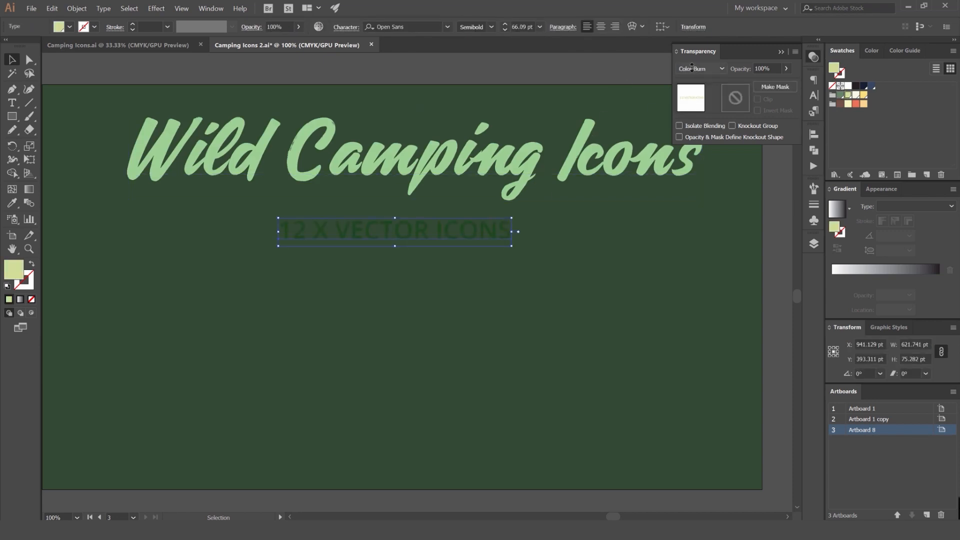
scroll(692, 68, "down", 1)
scroll(691, 68, "down", 4)
scroll(691, 68, "up", 1)
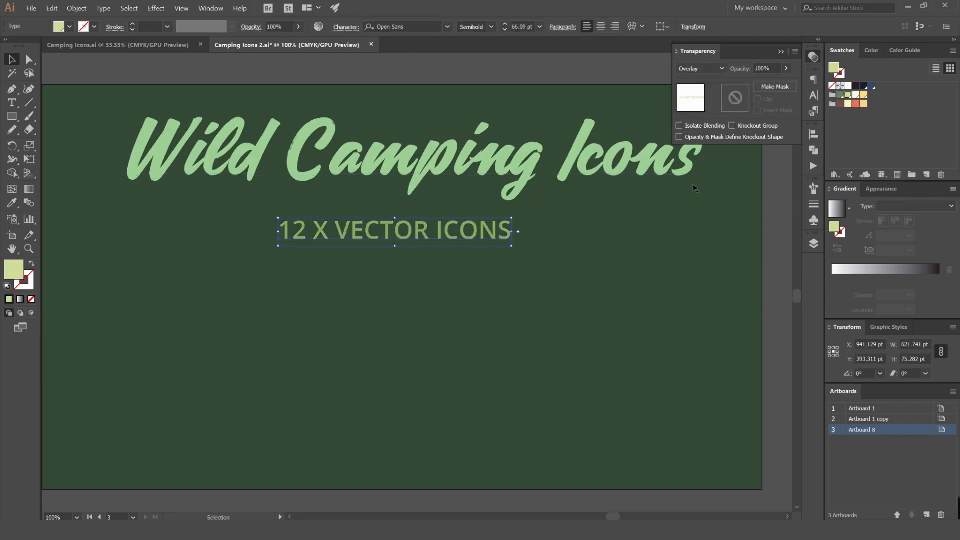
key("i")
left_click(675, 247)
scroll(698, 68, "down", 5)
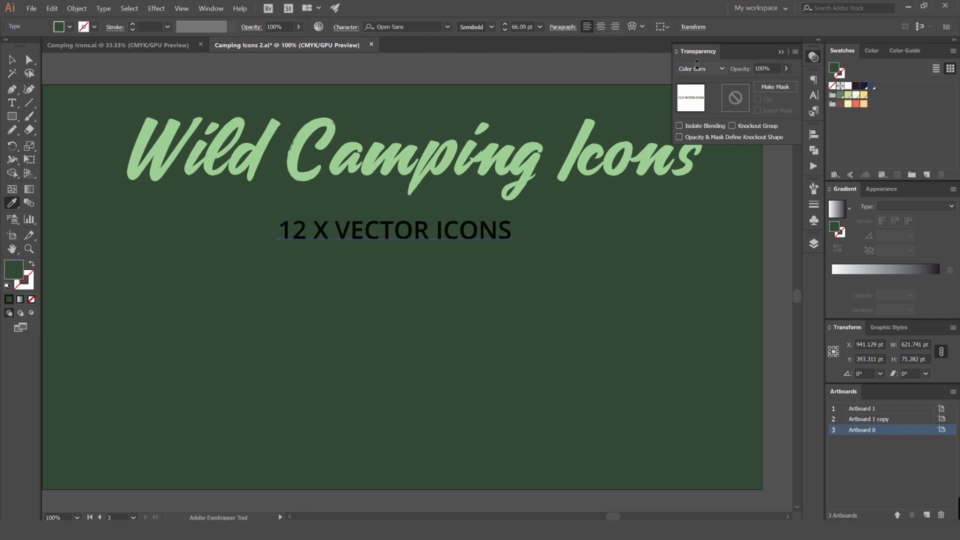
scroll(697, 66, "up", 1)
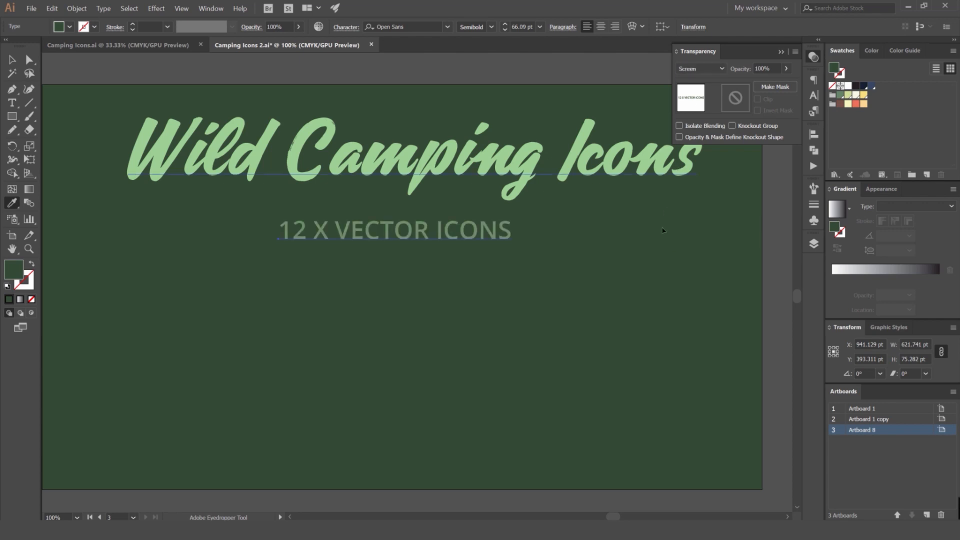
key("v")
left_click(664, 229)
Enlarge the "12 X VECTOR ICONS" subtitle to about 78 pt.
scroll(649, 221, "down", 2)
left_click_drag(563, 229, 588, 222)
scroll(522, 236, "up", 2)
left_click(523, 240)
Try tightening the letter spacing of the "Wild Camping Icons" heading.
left_click(672, 176)
left_click_drag(721, 150, 576, 167)
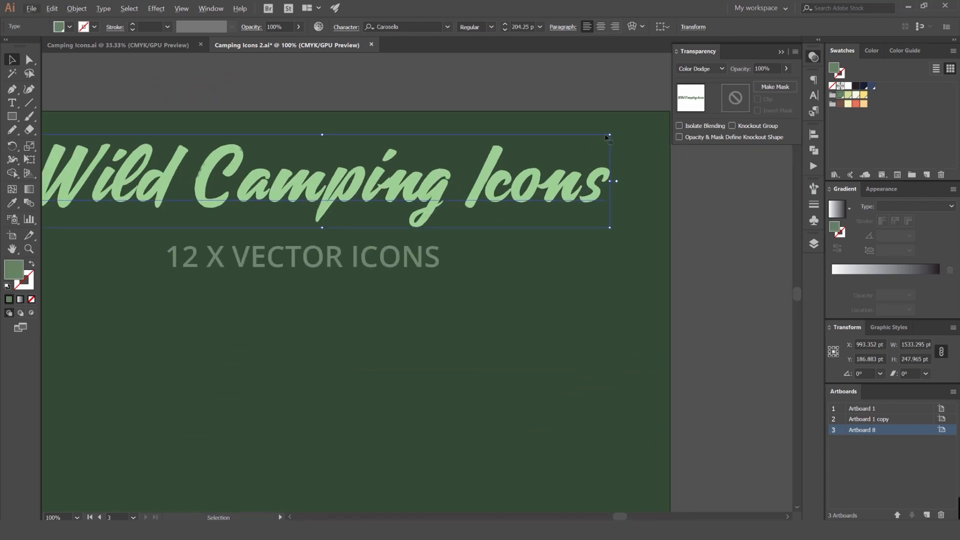
key("alt+Left")
scroll(581, 128, "down", 2)
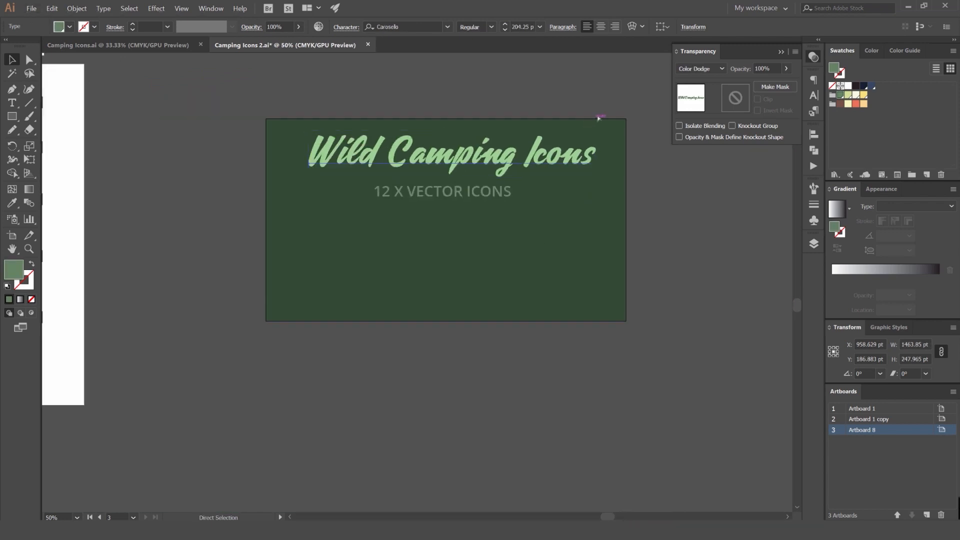
left_click(599, 113)
Move the subtitle up slightly so it sits closer to the heading.
scroll(509, 142, "up", 1)
left_click_drag(476, 210, 476, 205)
left_click(523, 230)
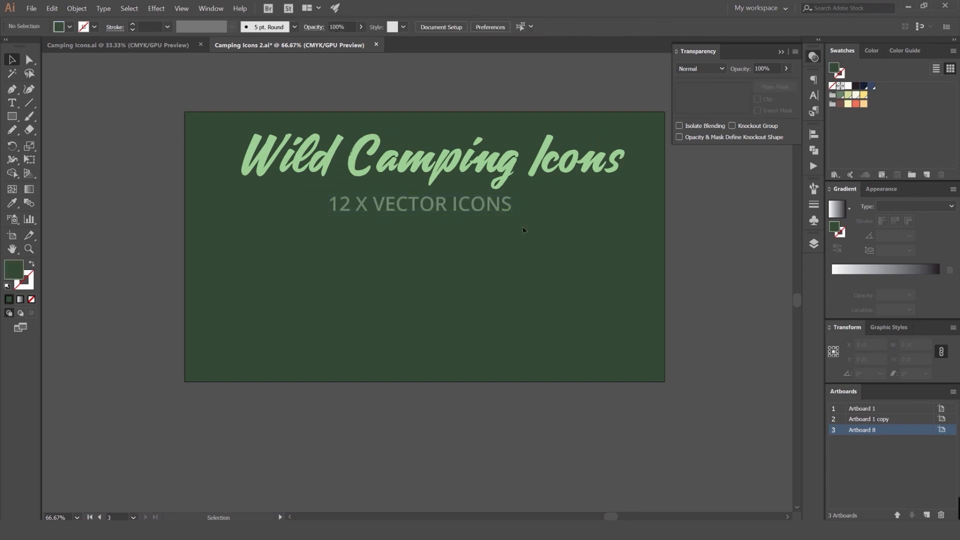
Center the subtitle and the heading horizontally relative to the artboard.
left_click(472, 201)
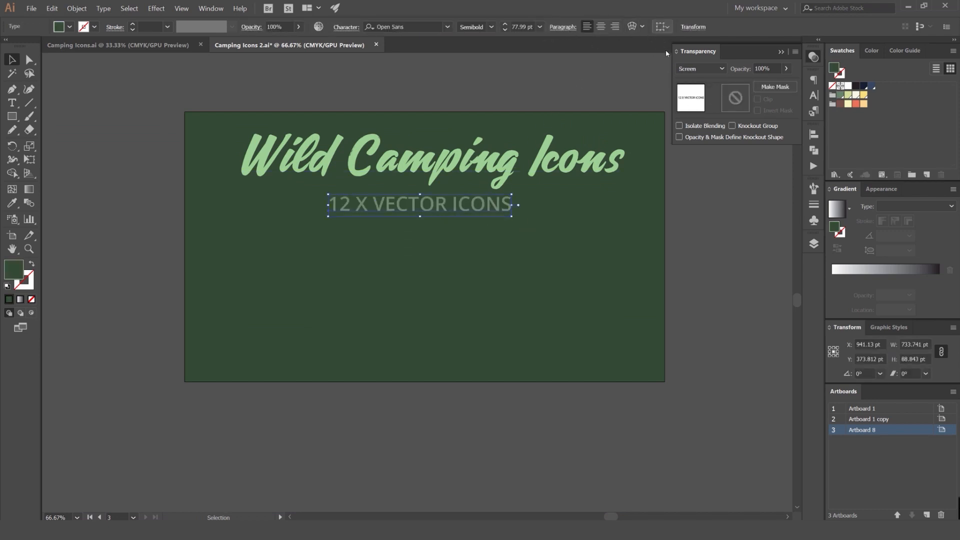
left_click(662, 27)
left_click(670, 63)
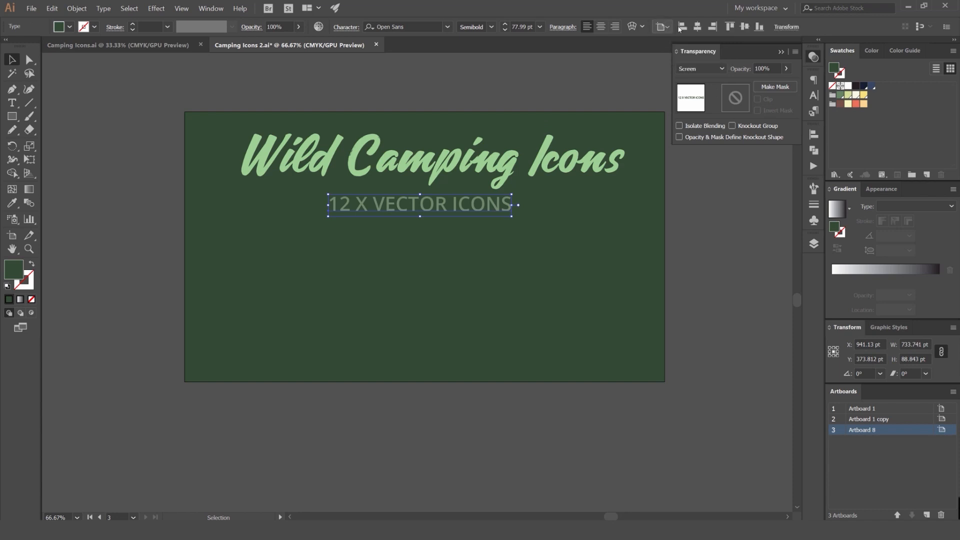
left_click(697, 27)
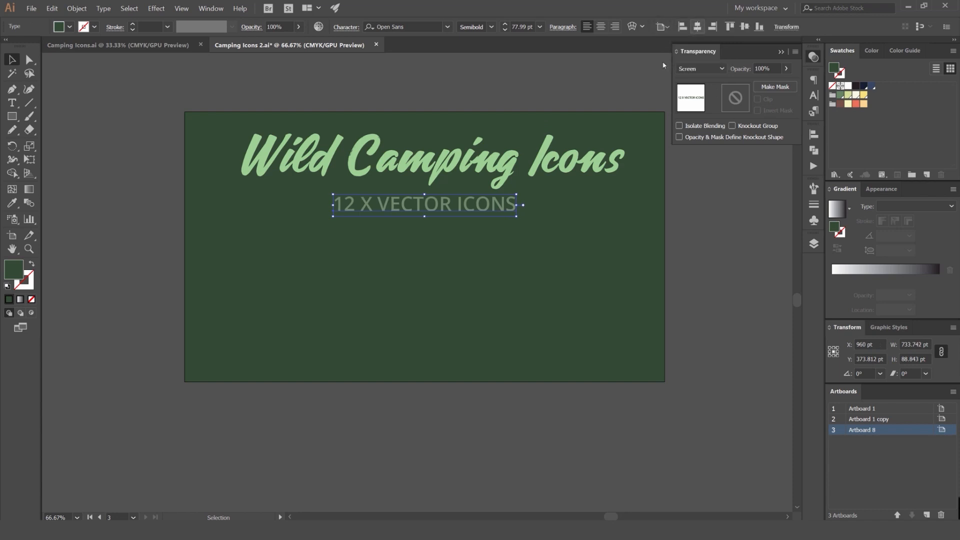
left_click(588, 151)
left_click(697, 26)
left_click(593, 85)
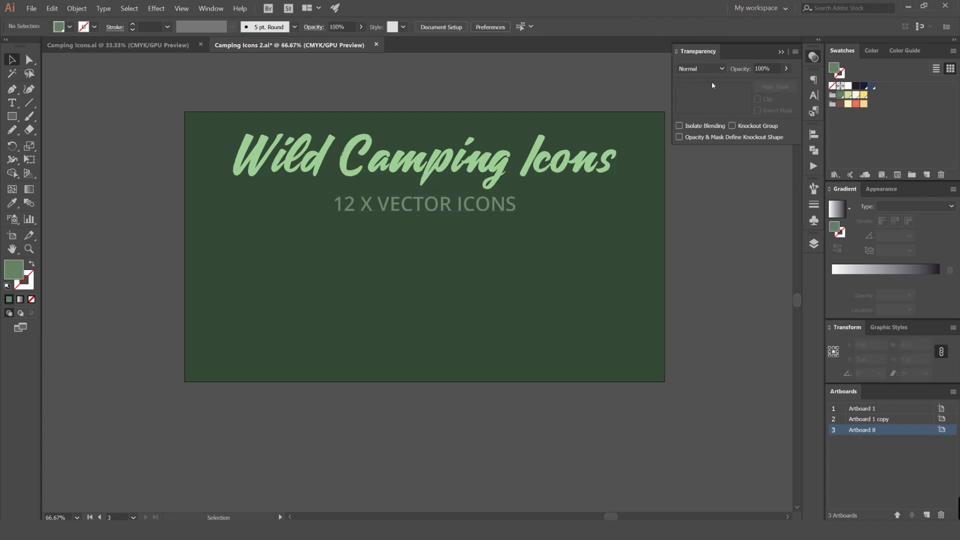
left_click(813, 56)
Copy the row of four red camping icons onto the green presentation artboard below the subtitle.
left_click(610, 156)
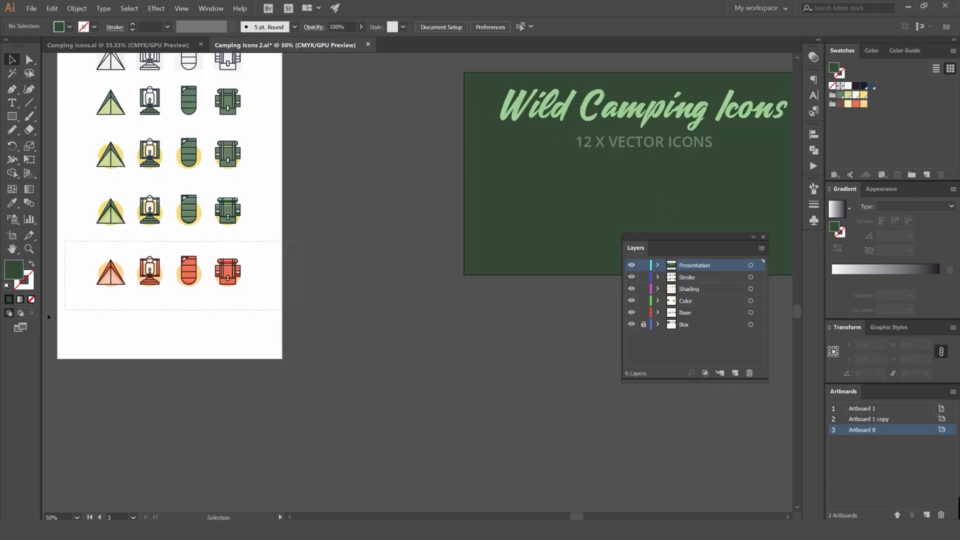
scroll(143, 289, "down", 1)
left_click_drag(140, 294, 442, 248)
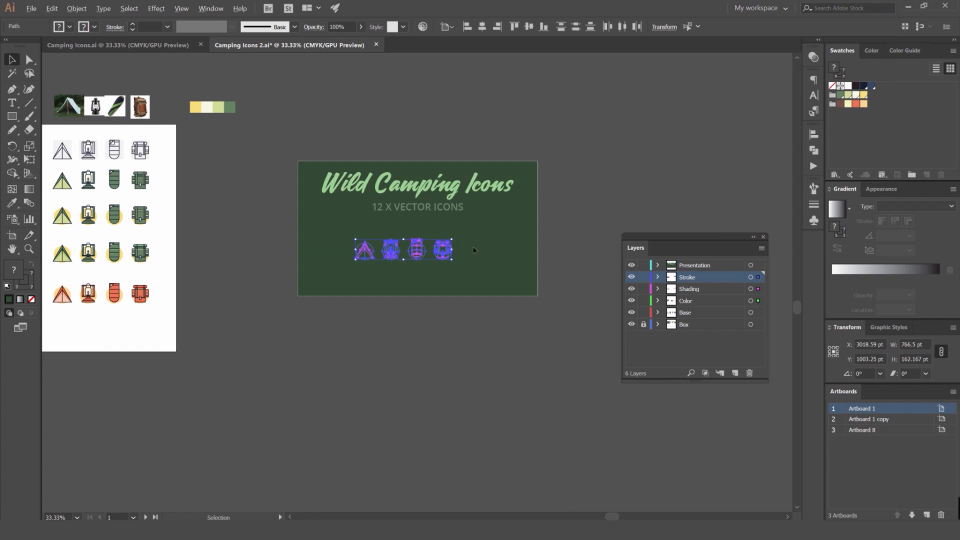
Move the Presentation layer directly below the Color layer and group the four copied icons.
scroll(473, 250, "up", 1)
mouse_move(695, 277)
left_mouse_down()
mouse_move(695, 262)
mouse_move(693, 307)
left_mouse_up()
left_click_drag(555, 215, 168, 321)
key("ctrl+g")
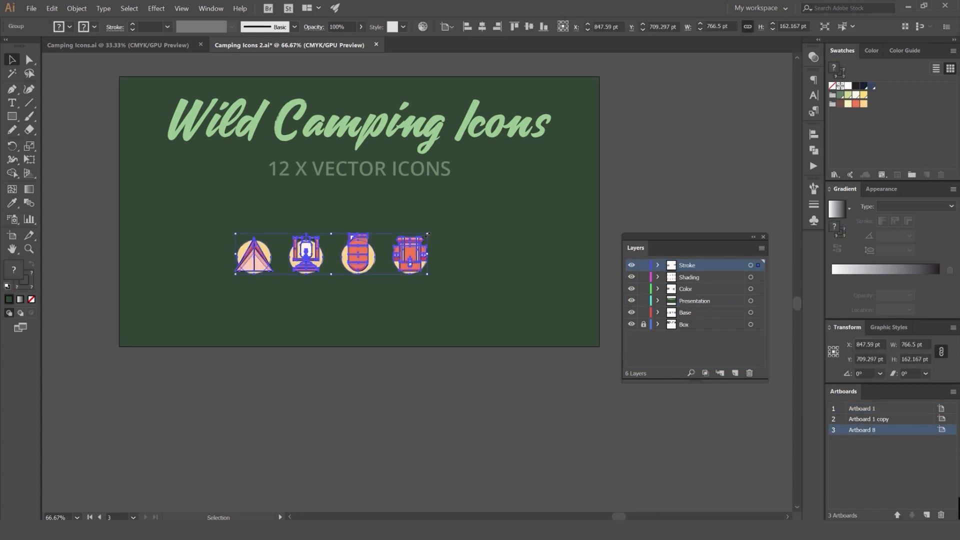
Enlarge the group of four red camping icons and center it on the green presentation artboard.
left_click_drag(427, 233, 502, 210)
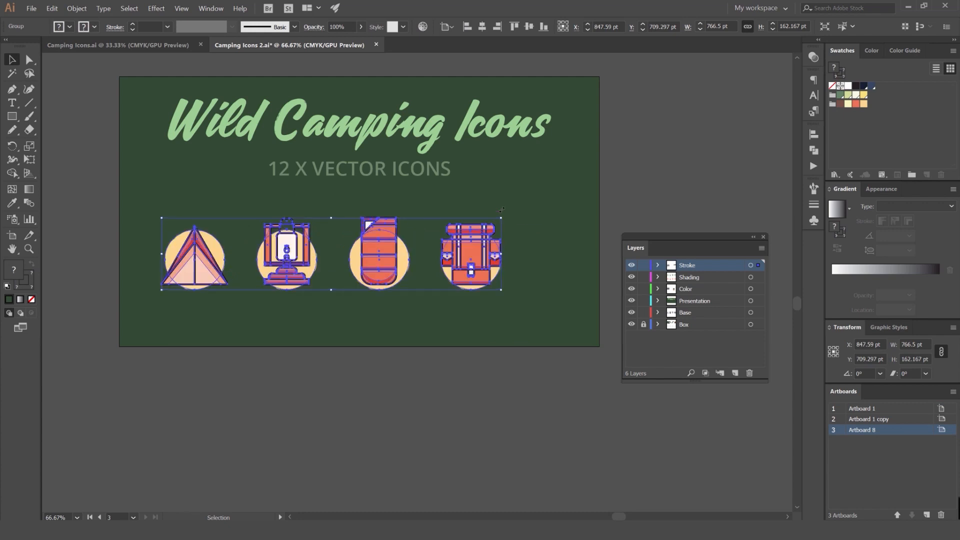
left_click(482, 28)
left_click(529, 26)
left_click(633, 145)
left_click_drag(508, 203, 507, 241)
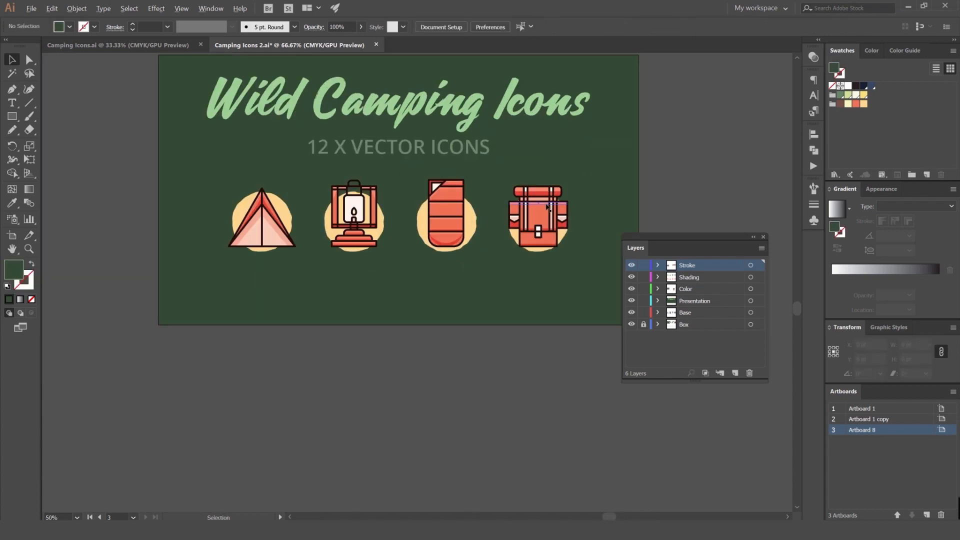
Scale the red icon group down and duplicate it into two rows of eight icons below the subtitle.
left_click(548, 206)
left_click_drag(568, 181, 483, 192)
left_click_drag(439, 221, 529, 205)
left_click_drag(606, 231, 237, 276)
left_click(724, 144)
scroll(707, 153, "down", 3)
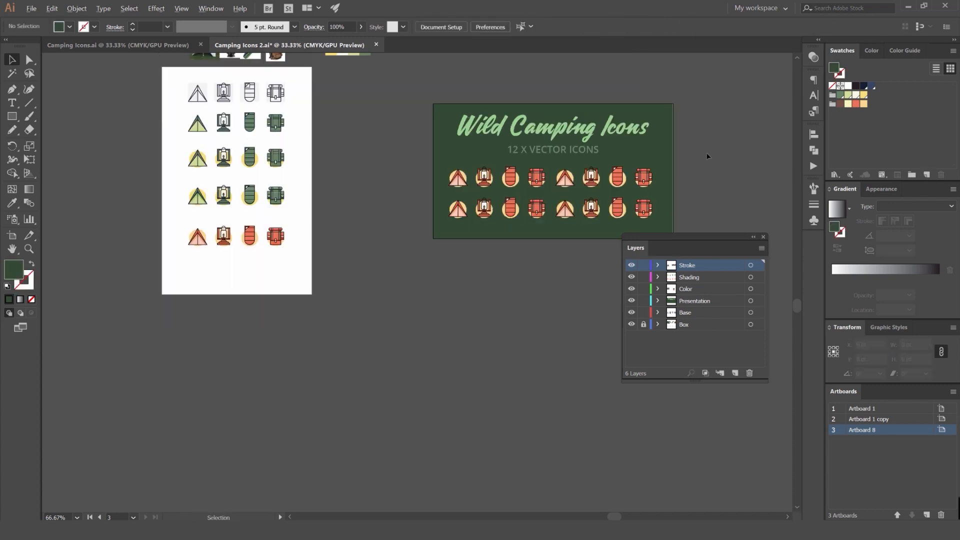
Nudge all sixteen red icons slightly right and down on the presentation artboard.
left_click_drag(706, 132, 585, 149)
scroll(545, 170, "up", 2)
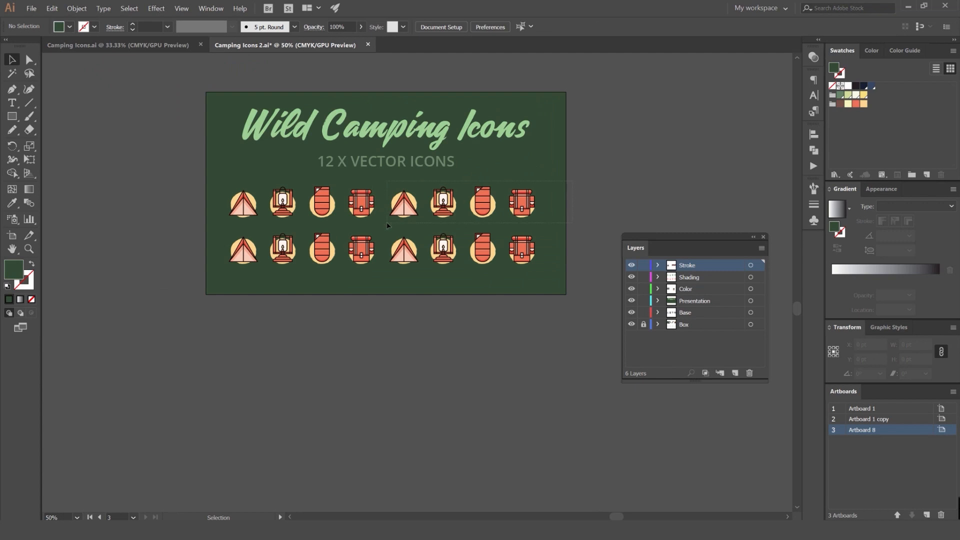
left_click_drag(387, 223, 353, 245)
left_click(596, 139)
scroll(583, 160, "down", 1)
key("shift+Right")
key("shift+Down")
key("shift+Right")
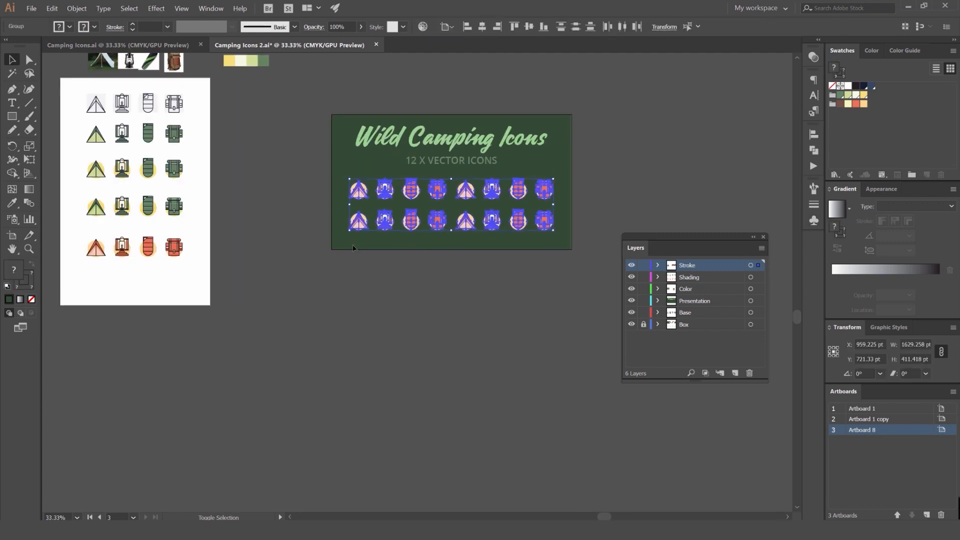
left_click(621, 178)
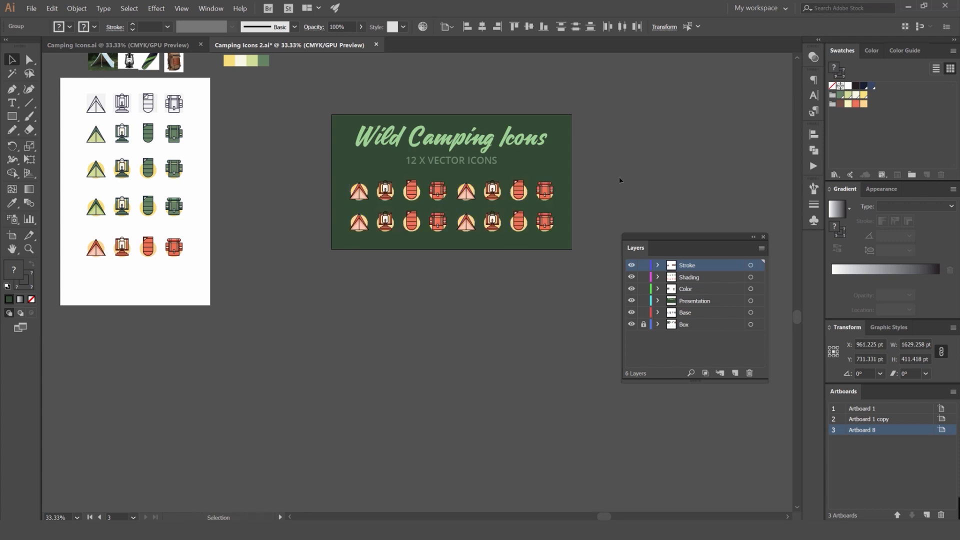
Delete the lower row of icons and the second red set in the upper row, keeping only the first four icons.
scroll(530, 188, "down", 1)
scroll(511, 185, "up", 2)
left_click_drag(590, 221, 280, 286)
key("Delete")
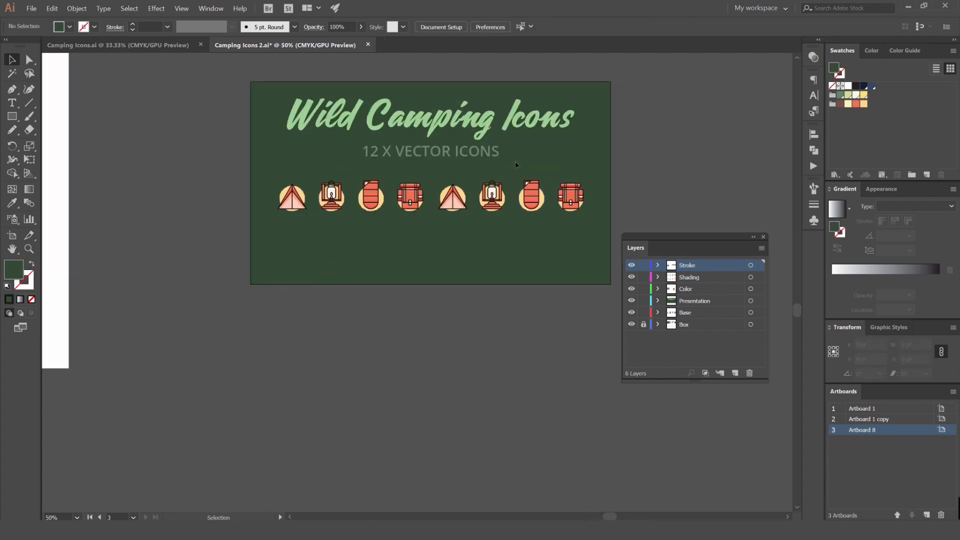
scroll(484, 170, "up", 1)
scroll(427, 238, "down", 2)
left_click_drag(434, 239, 513, 230)
key("Delete")
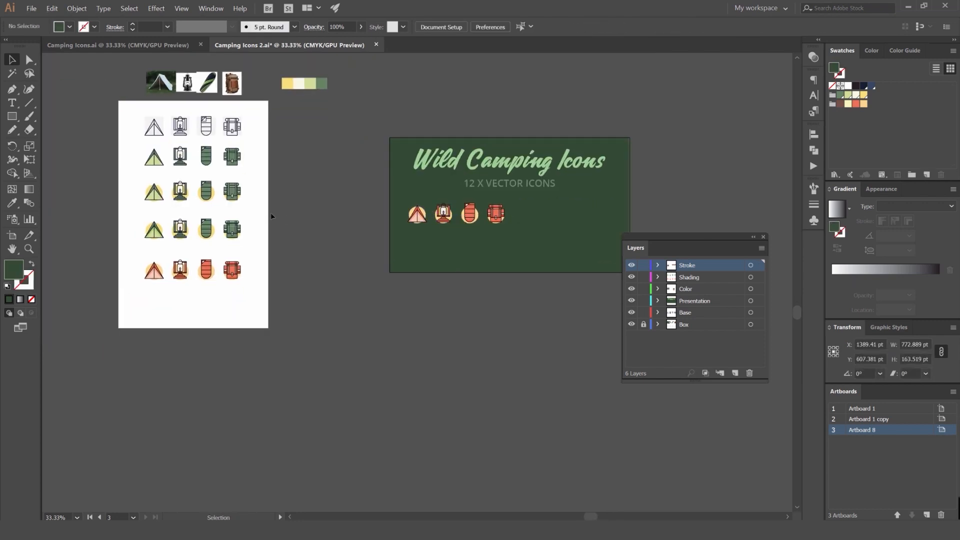
Copy the green icons with yellow circles from the first artboard beside the red icons on the presentation artboard and group them.
left_click_drag(152, 251, 140, 242)
mouse_move(521, 225)
left_mouse_down()
mouse_move(557, 220)
mouse_move(523, 222)
left_mouse_up()
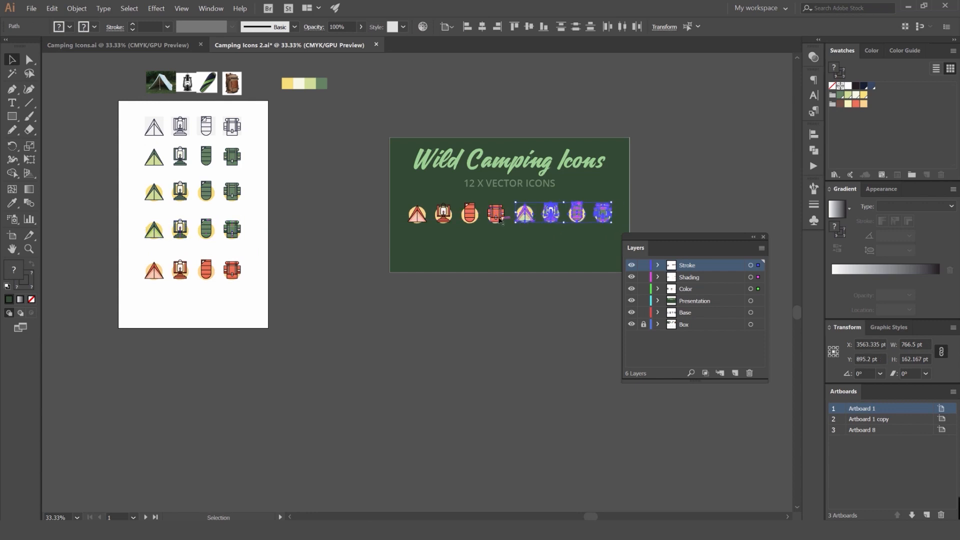
scroll(499, 218, "up", 2)
left_click(500, 216, "shift")
left_click(698, 144)
left_click_drag(676, 174, 567, 164)
left_click_drag(419, 234, 418, 234)
key("ctrl+g")
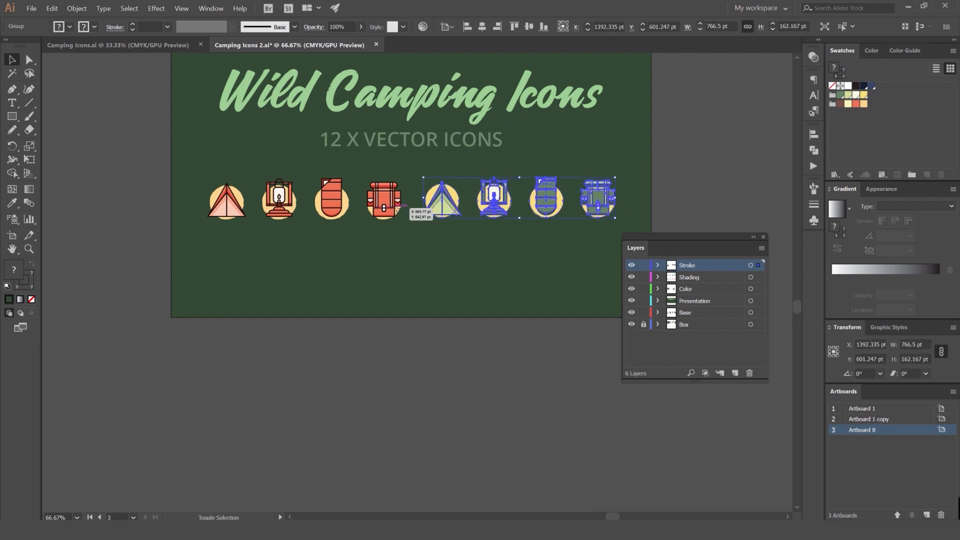
Align the green icon group with the red icon group along their vertical centers.
left_click(398, 201, "shift")
left_click(531, 28)
left_click(705, 167)
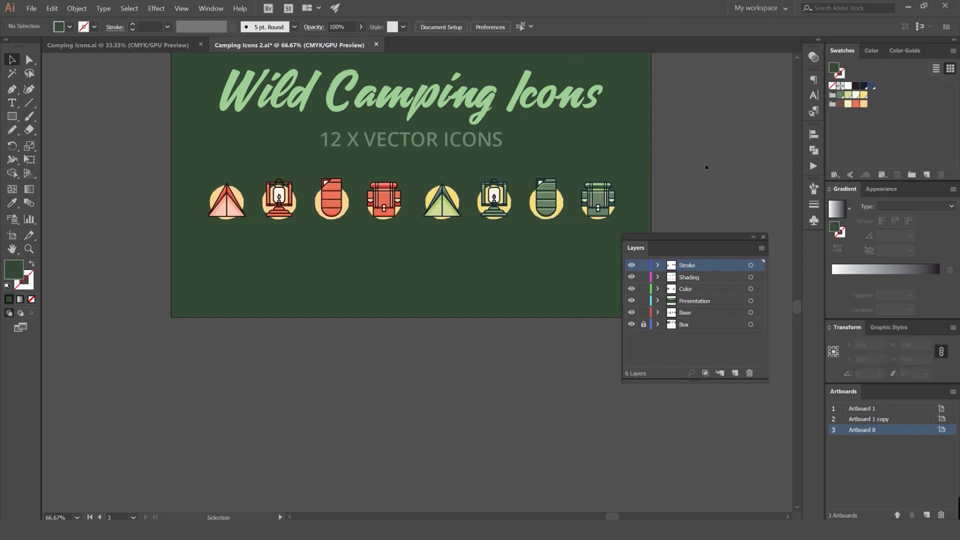
key("ctrl+a")
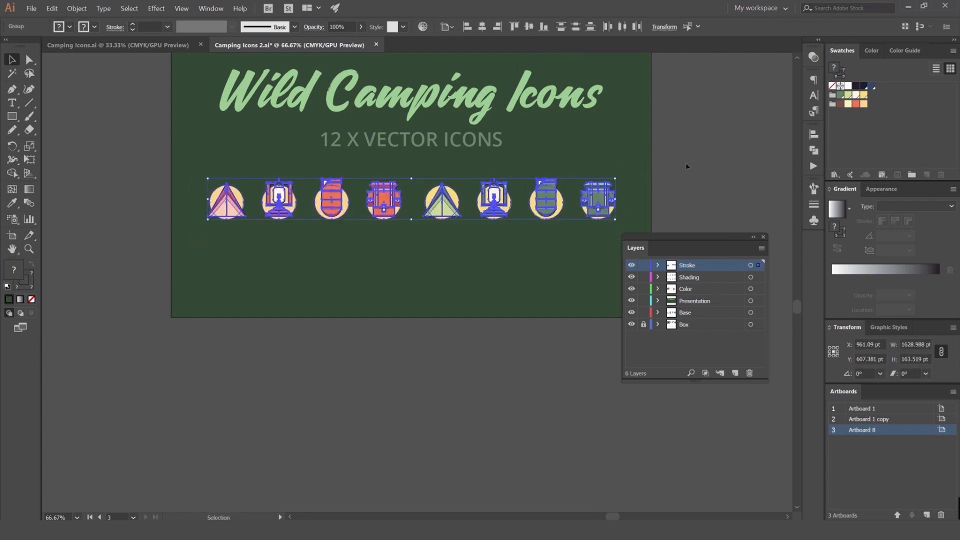
left_click(686, 163)
key("ctrl+minus")
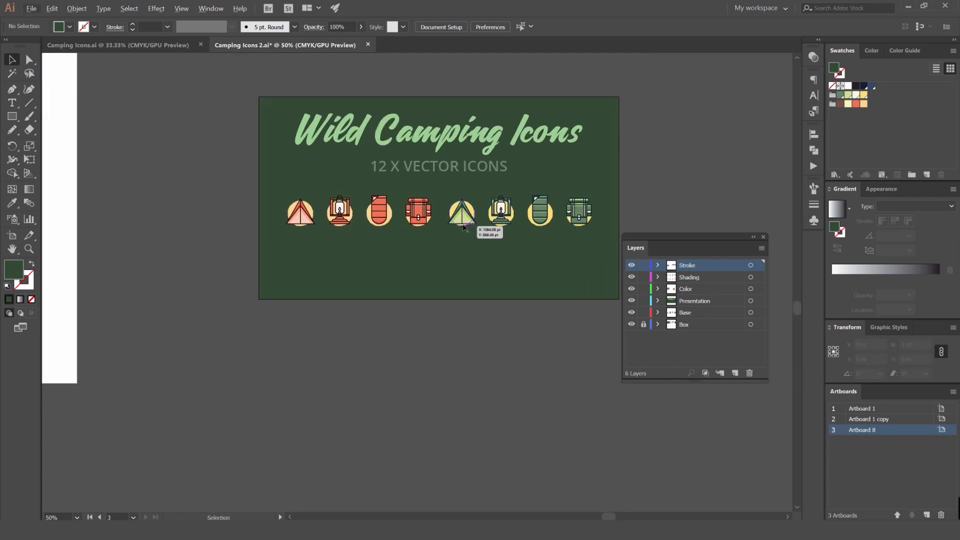
Enlarge the red and green icon groups together slightly.
left_click(463, 226)
key("ctrl+1")
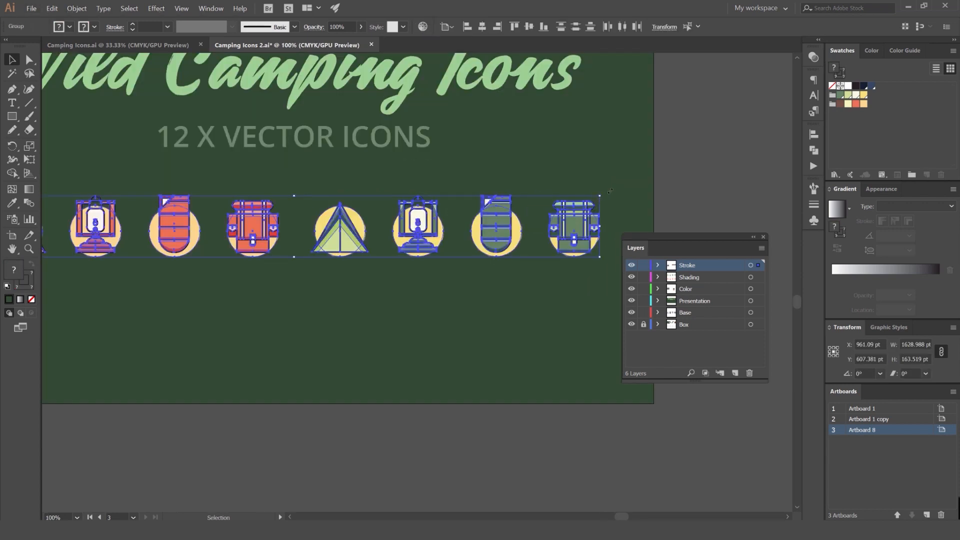
left_click_drag(609, 190, 622, 188)
Widen the letter spacing of the "12 X VECTOR ICONS" subtitle and center it horizontally on the artboard.
left_click(416, 127)
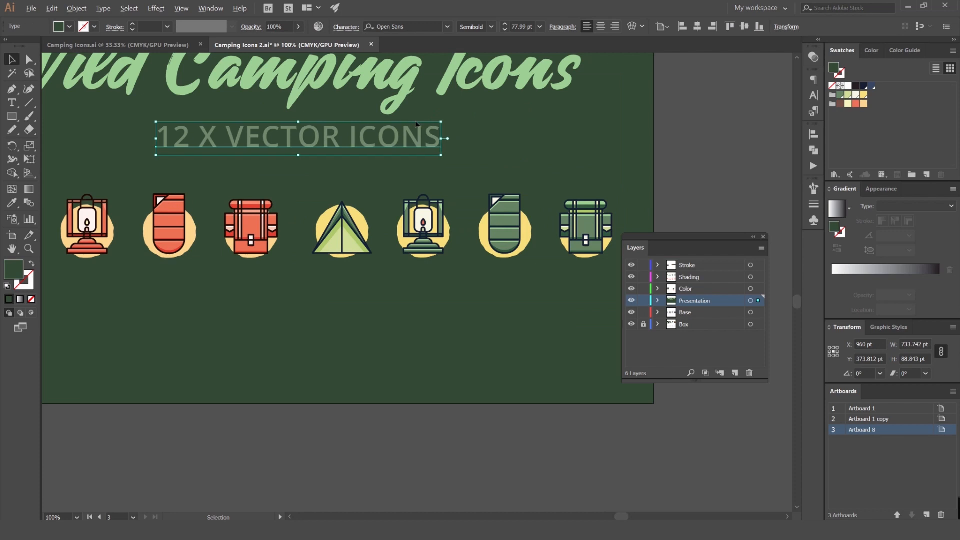
key("alt+Right")
key("alt+Right")
key("alt+Right")
key("alt+Right")
key("alt+Right")
key("alt+Right")
key("alt+Right")
key("alt+Right")
key("alt+Right")
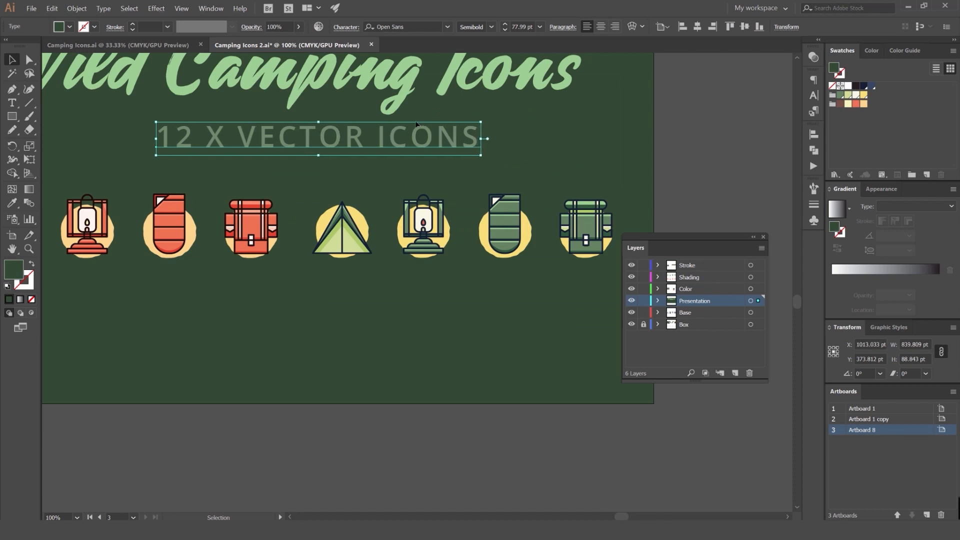
left_click(696, 28)
Shrink the subtitle to about 68 pt and move the heading text lines up slightly to balance the spacing.
left_click(488, 130)
mouse_move(488, 130)
left_mouse_down()
mouse_move(558, 186)
mouse_move(523, 181)
mouse_move(478, 127)
left_mouse_up()
left_click(534, 193)
left_click_drag(440, 203, 439, 196)
left_click(454, 235)
scroll(453, 235, "down", 2)
Draw a green rectangle 1920 pt wide and about 120 pt high along the presentation artboard's bottom edge.
left_click_drag(402, 301, 372, 254)
scroll(349, 273, "up", 1)
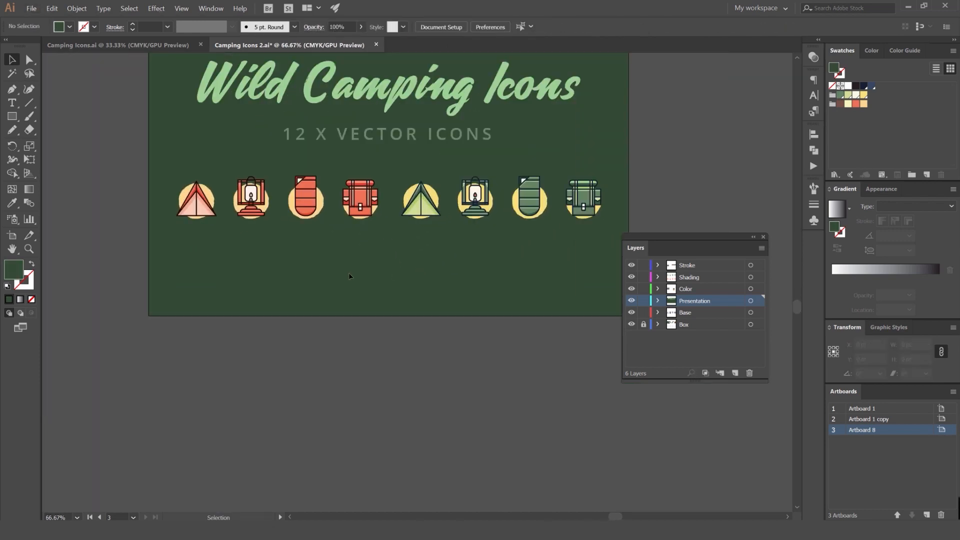
key("m")
left_click_drag(280, 265, 256, 230)
left_click_drag(124, 255, 604, 280)
key("v")
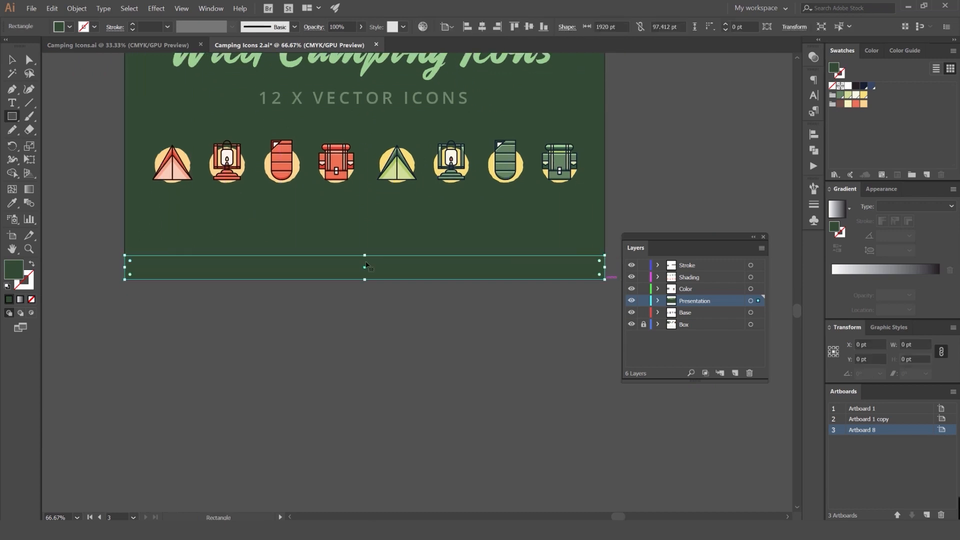
left_click_drag(365, 255, 365, 249)
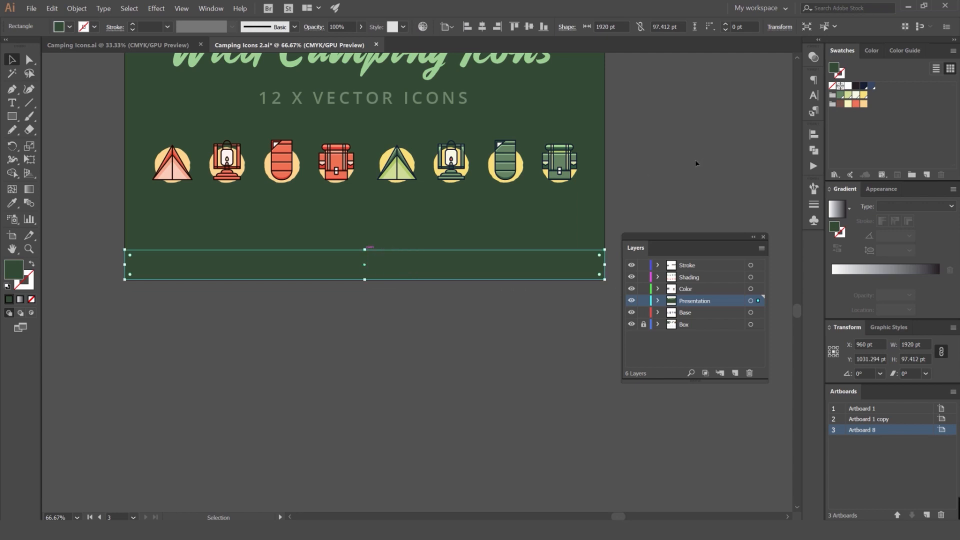
Set the bottom rectangle's blend mode to Multiply and extend its upper edge up slightly.
left_click(701, 69)
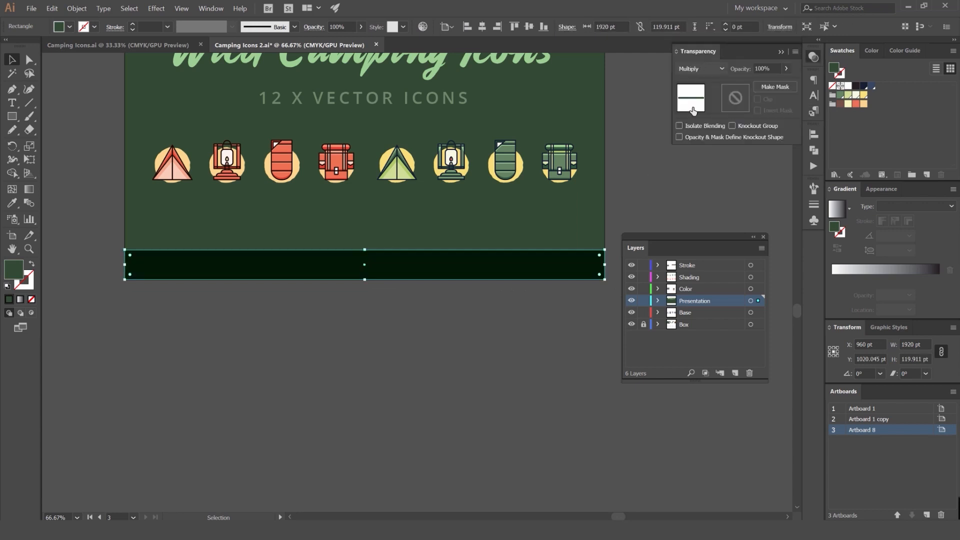
left_click(657, 206)
left_click(552, 262)
left_click_drag(364, 249, 388, 244)
left_click(686, 183)
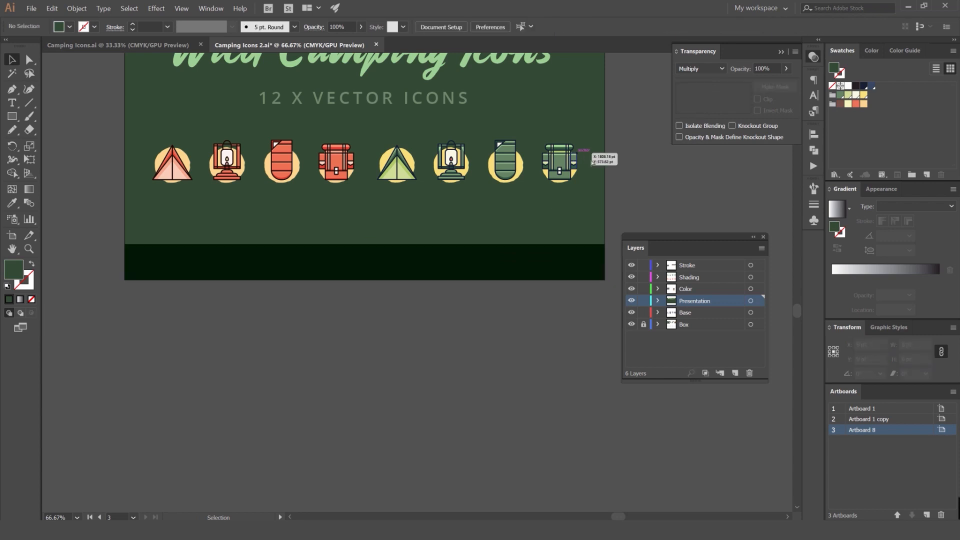
Dock the floating Layers panel with the collapsed panels and check the dark strip's edges.
left_click(584, 254)
left_click(606, 230)
key("space")
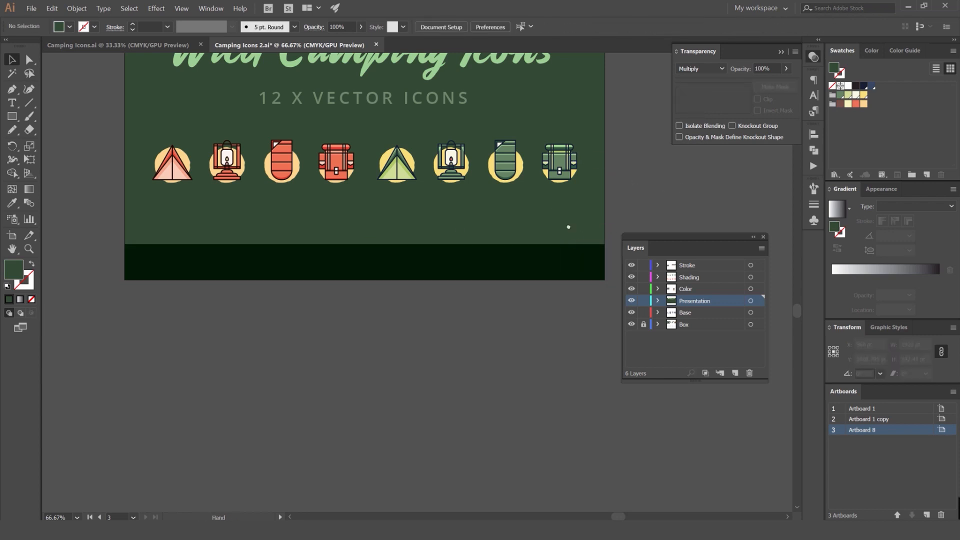
left_click_drag(568, 227, 686, 223)
left_click_drag(637, 249, 813, 244)
scroll(326, 275, "up", 2)
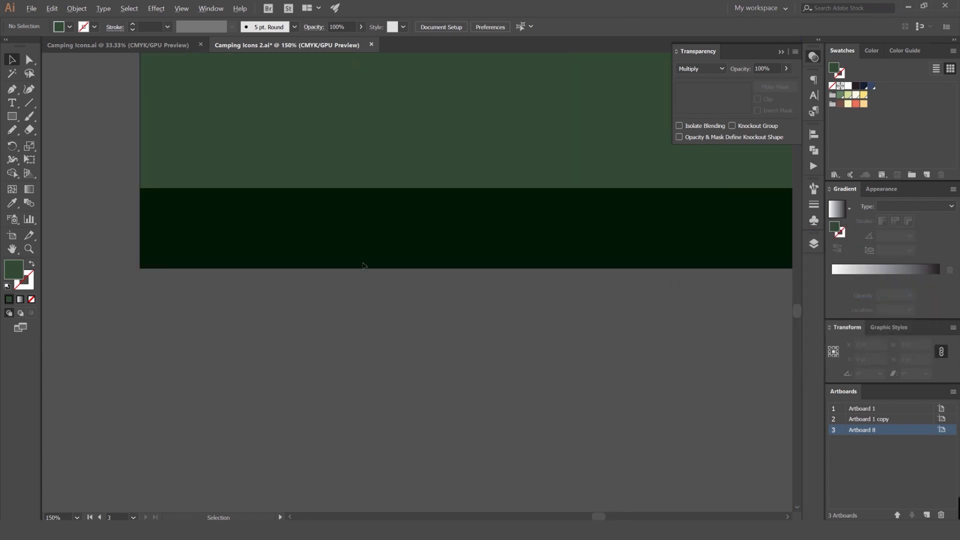
scroll(352, 278, "down", 2)
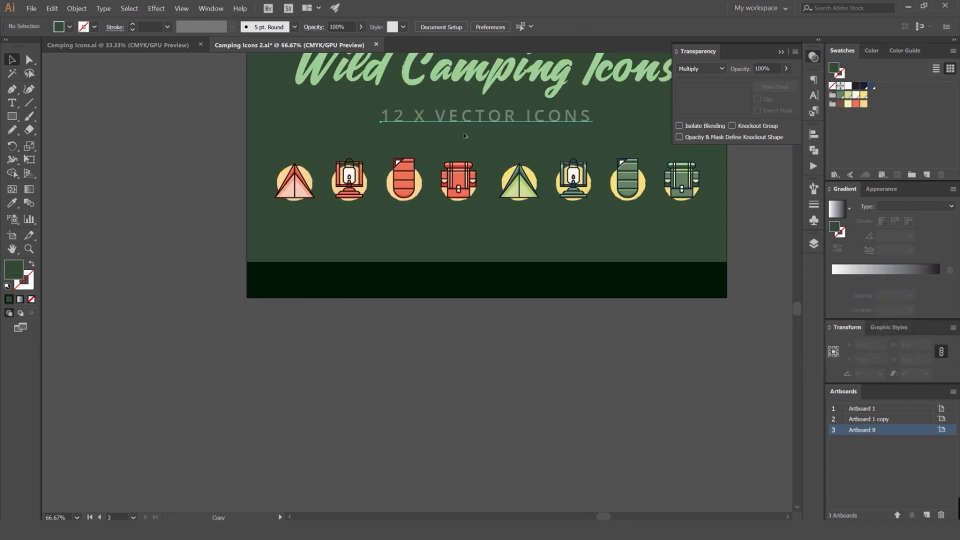
Copy the subtitle onto the dark bottom strip, set its blend mode to Normal and fill it with the cream swatch.
left_click_drag(464, 135, 406, 281)
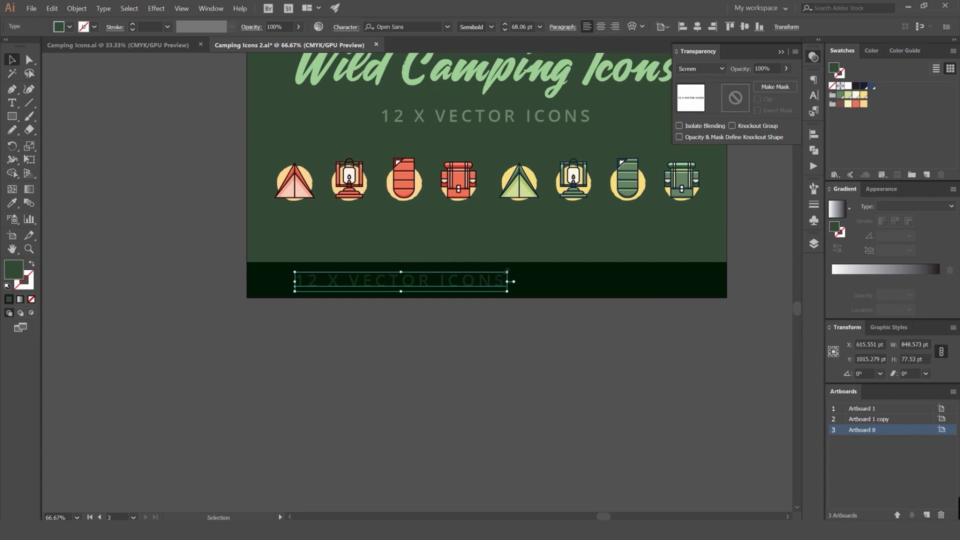
left_click(849, 87)
scroll(696, 71, "up", 5)
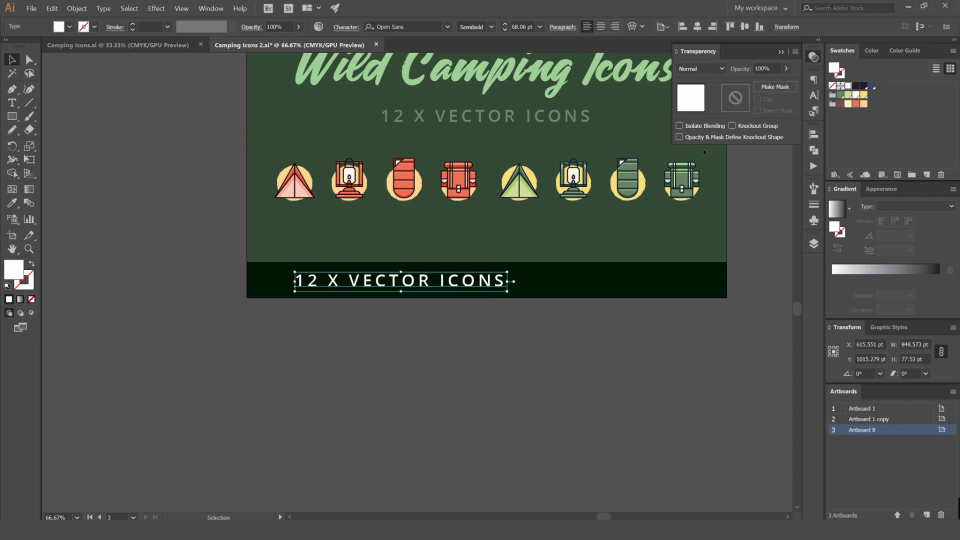
left_click(862, 104)
left_click(857, 96)
left_click(551, 330)
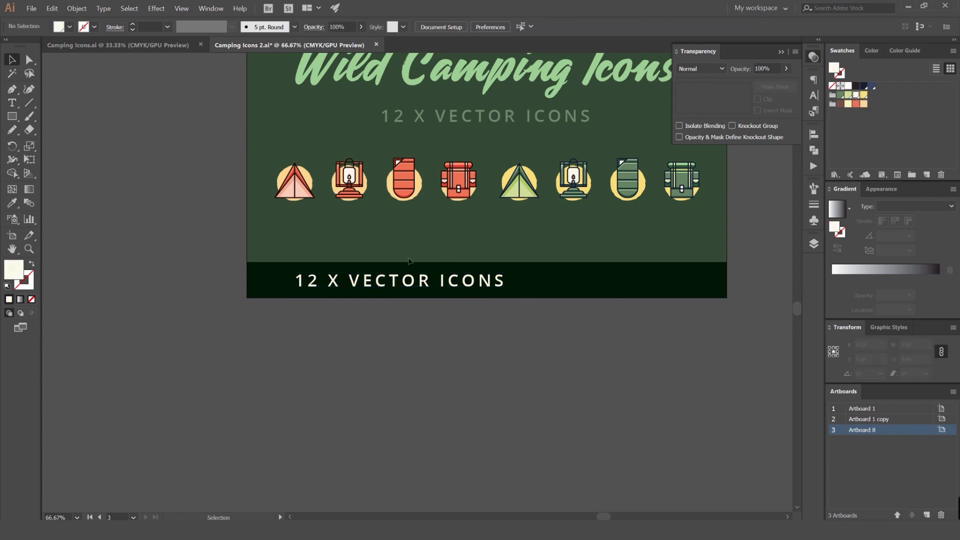
Move the copied text left and replace its wording with "DESIGNED BY" followed by the designer's name.
left_click_drag(410, 280, 390, 279)
double_click(353, 282)
key("ctrl+a")
type("C")
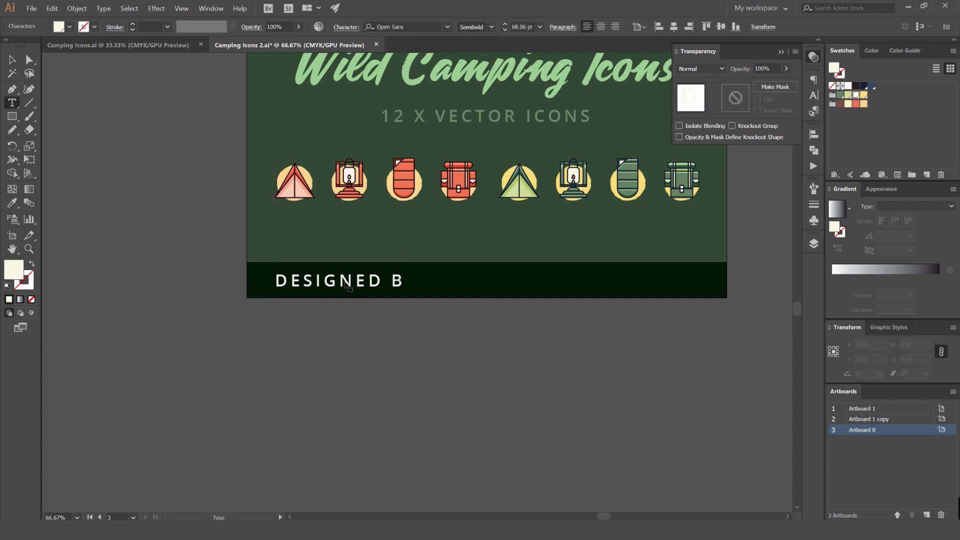
Set the credit line's font size to 66.06 pt and tighten its letter spacing.
triple_click(398, 289)
key("ctrl+shift+comma")
key("ctrl+shift+comma")
key("ctrl+shift+comma")
key("ctrl+shift+comma")
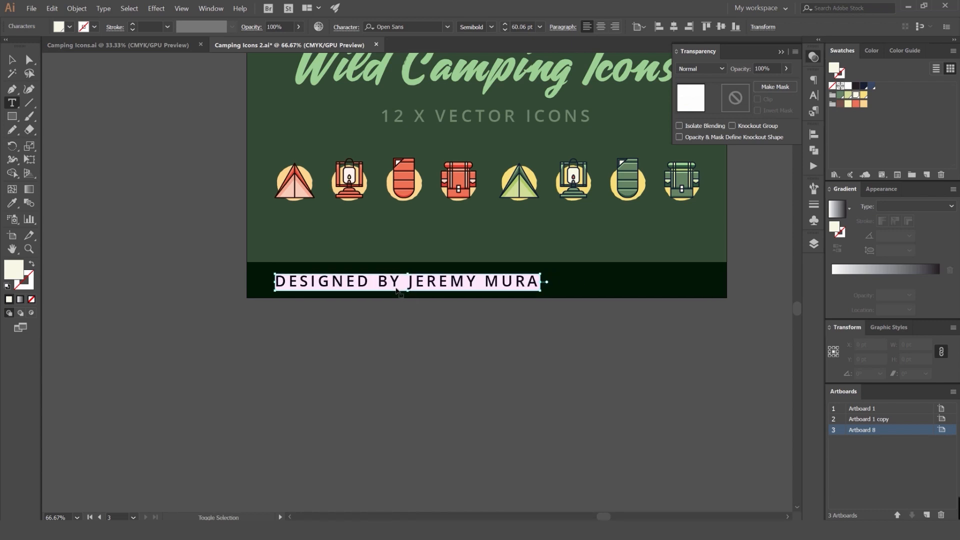
key("ctrl+shift+period")
key("ctrl+shift+period")
key("ctrl+shift+period")
key("alt+Left")
key("alt+Left")
key("alt+Left")
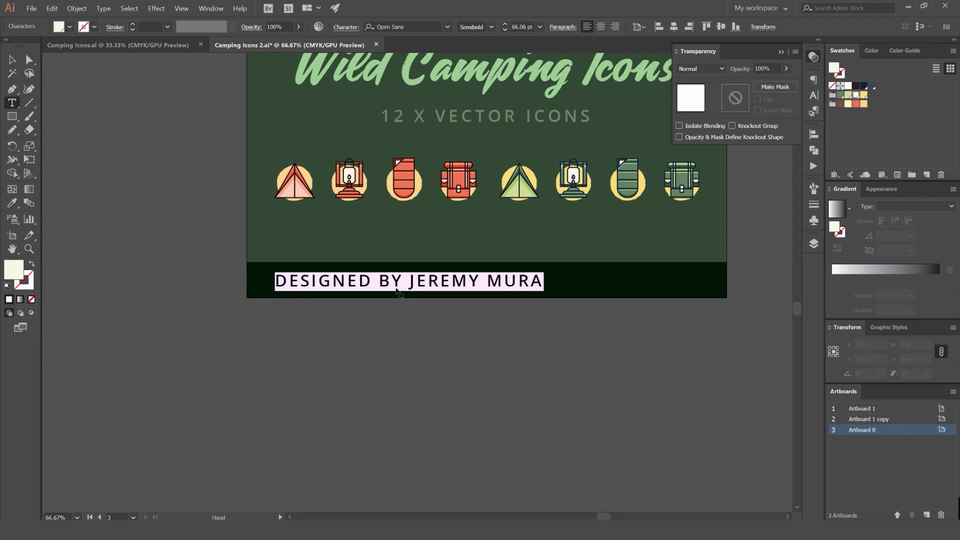
key("alt+Left")
type("V")
left_click(12, 59)
left_click(257, 251)
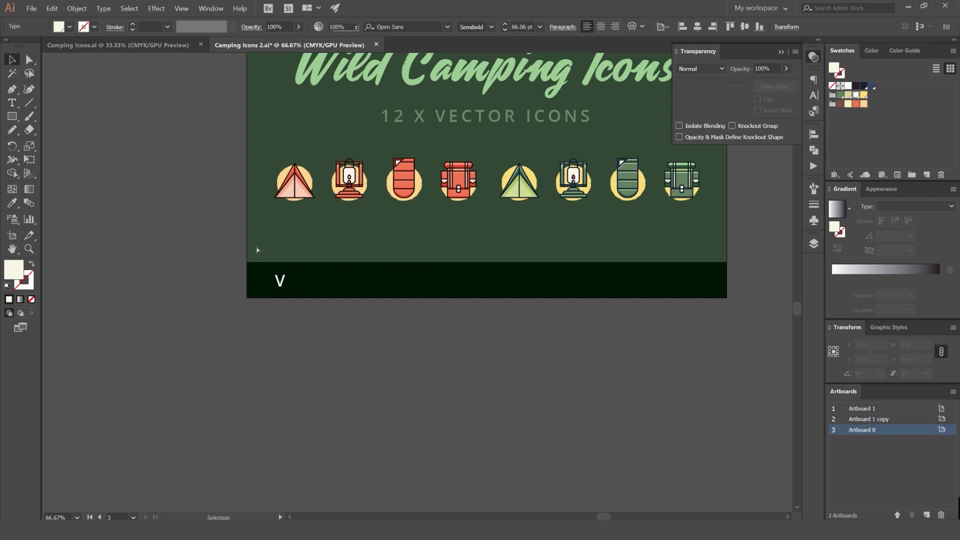
key("ctrl+z")
Move the credit line to the middle of the dark strip and center it horizontally on the artboard.
mouse_move(466, 287)
left_mouse_down()
mouse_move(546, 287)
mouse_move(474, 276)
left_mouse_up()
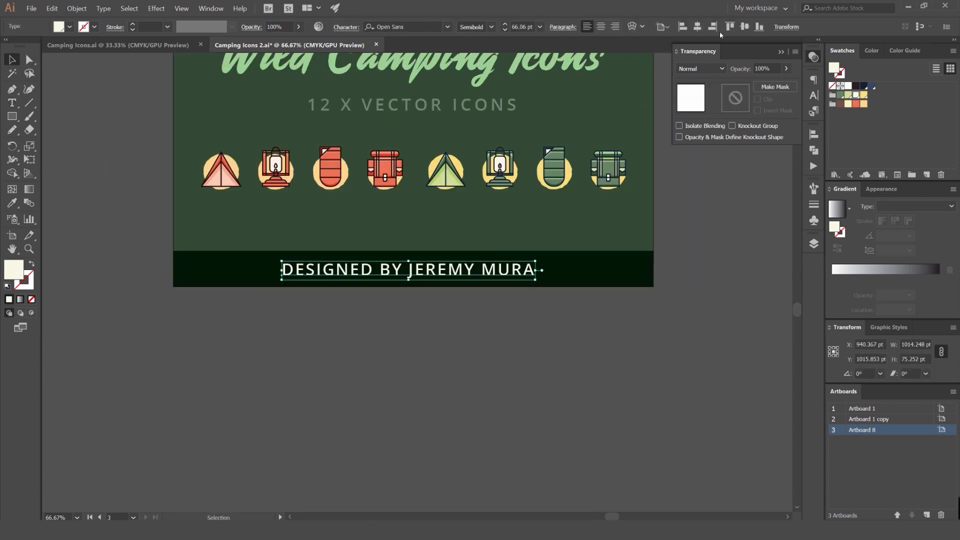
left_click(701, 26)
left_click(678, 265)
Increase the credit line's font size to 72.06 pt and center it horizontally on the artboard again.
scroll(645, 261, "down", 4)
left_click_drag(616, 256, 511, 261)
scroll(483, 270, "up", 5)
left_click_drag(320, 336, 390, 329)
scroll(390, 331, "down", 1)
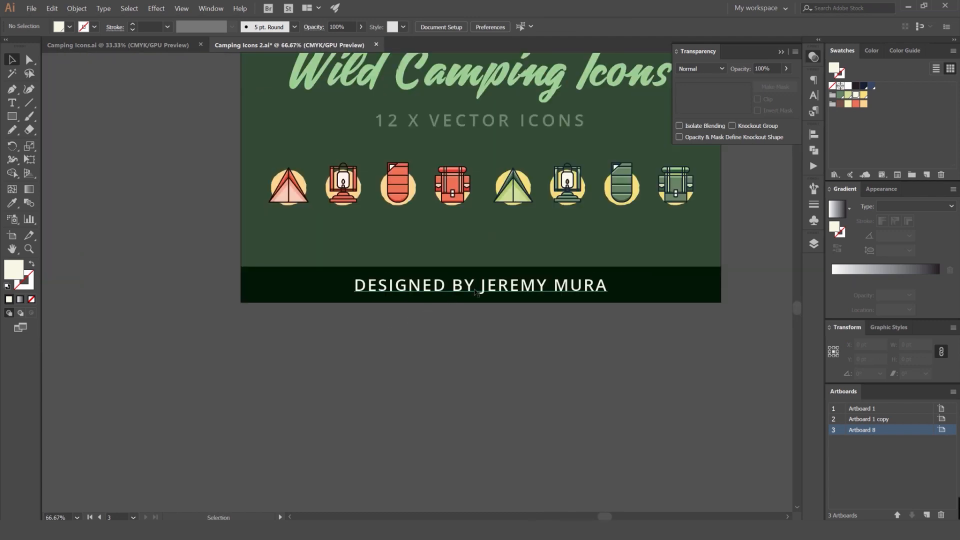
left_click(470, 293)
scroll(473, 295, "up", 1)
key("ctrl+shift+period")
key("ctrl+shift+period")
key("ctrl+shift+period")
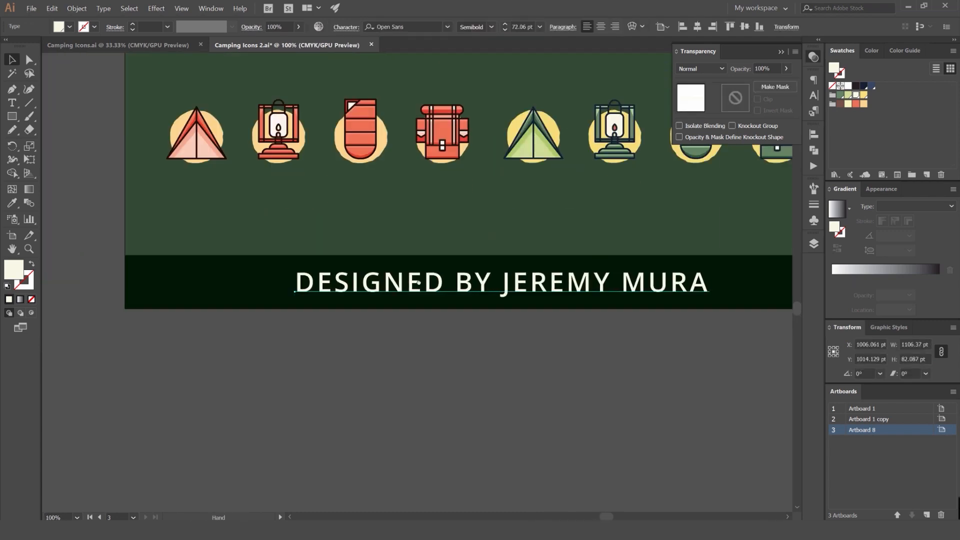
left_click_drag(715, 99, 596, 97)
left_click(698, 27)
scroll(523, 391, "down", 3)
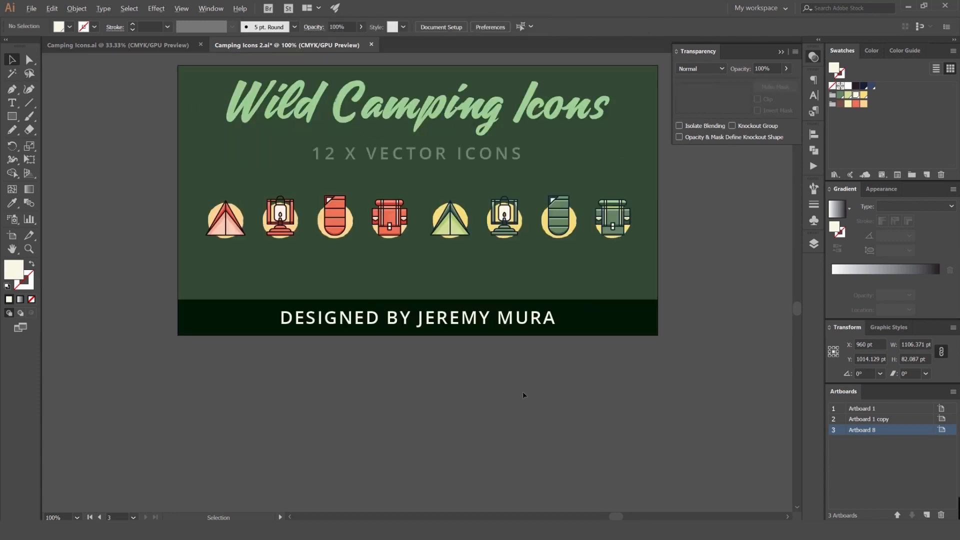
Duplicate the subtitle below the icon row and replace its text with "EPS,AI,PNG".
scroll(628, 322, "up", 2)
left_click_drag(390, 217, 477, 313)
double_click(454, 300)
key("ctrl+a")
type("E")
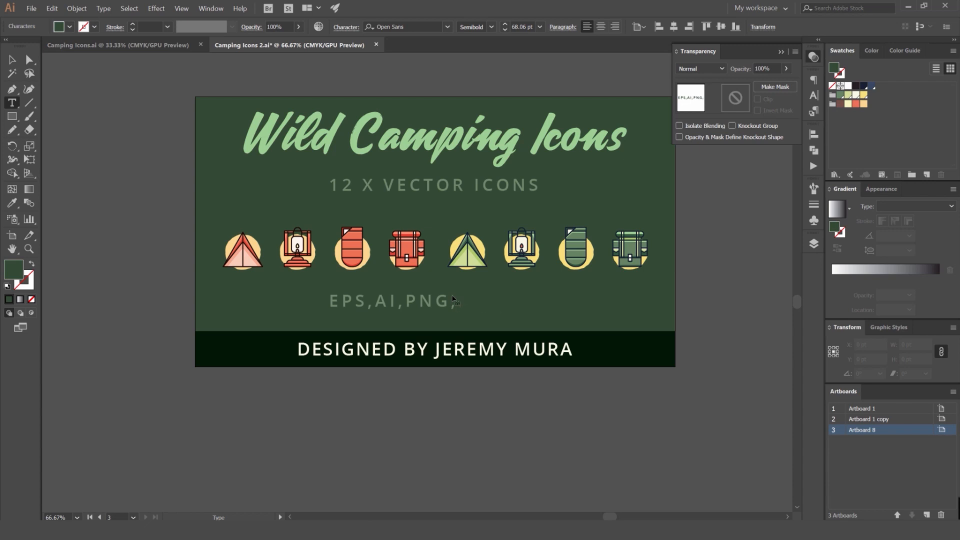
left_click(12, 60)
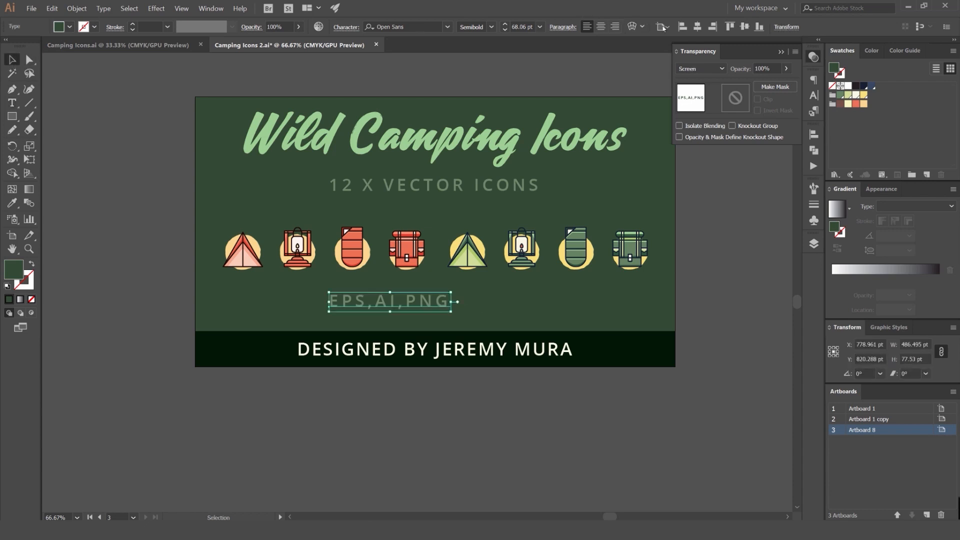
Center the "EPS,AI,PNG" line horizontally on the artboard.
left_click_drag(416, 294, 461, 292)
key("ctrl+shift+a")
scroll(460, 294, "down", 1)
scroll(448, 300, "up", 2)
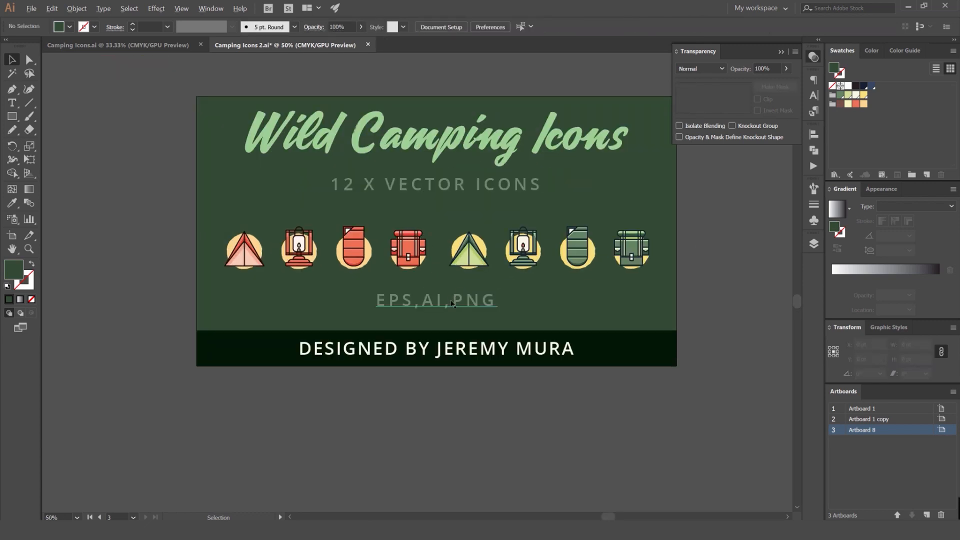
left_click_drag(382, 305, 316, 256)
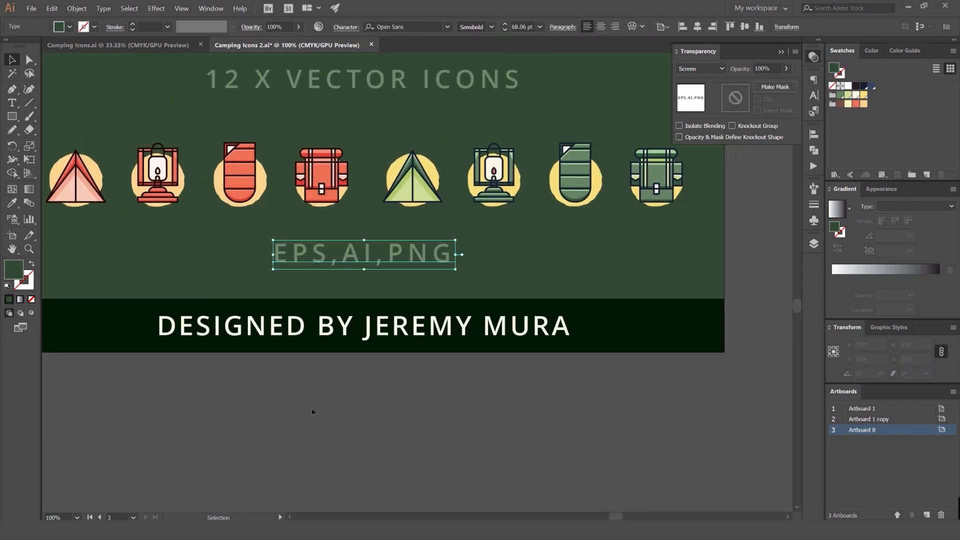
scroll(318, 392, "down", 2)
scroll(318, 392, "down", 1)
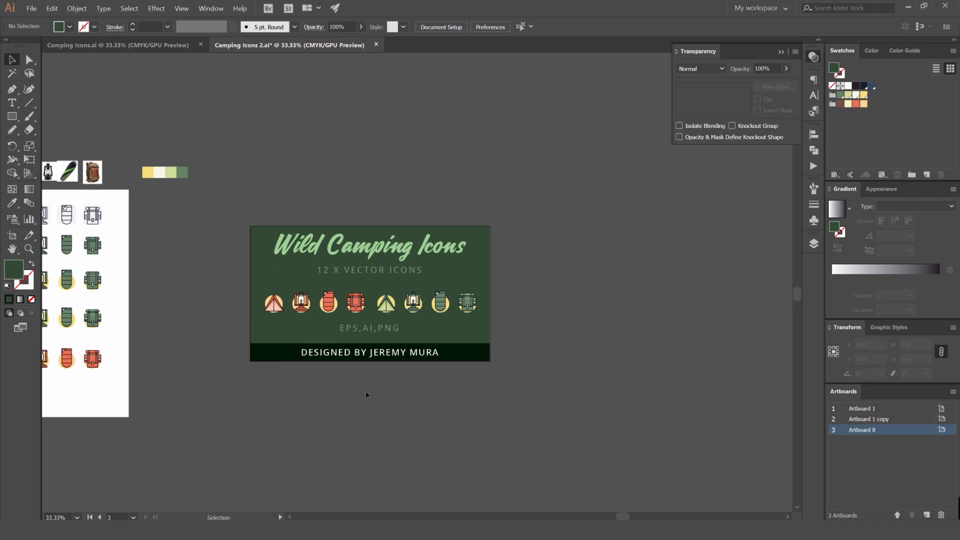
scroll(359, 341, "up", 3)
left_click(395, 303)
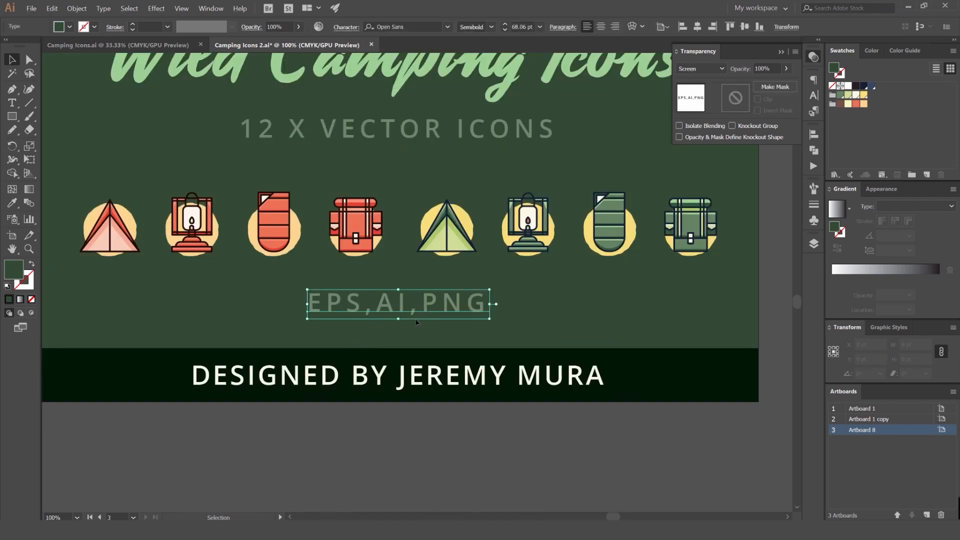
key("t")
left_click(12, 59)
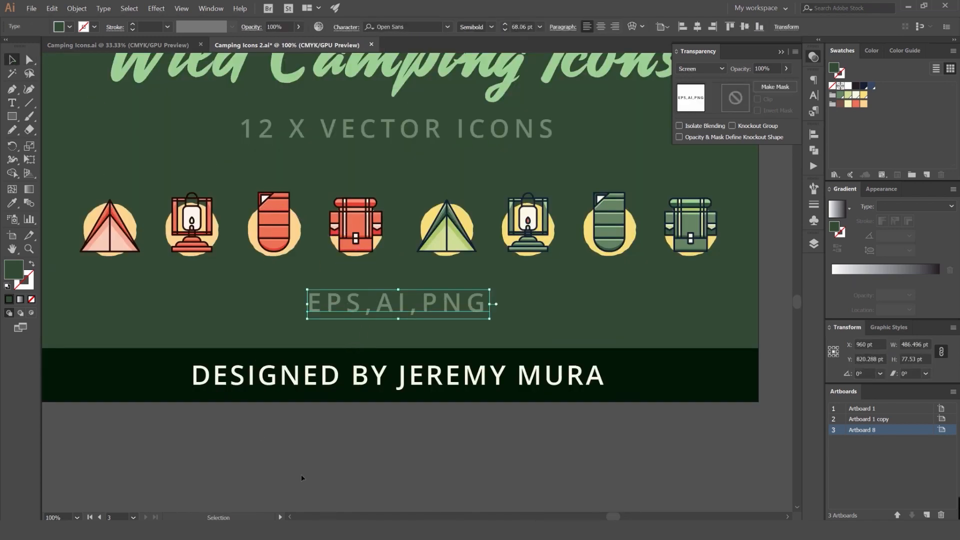
left_click(454, 320)
scroll(455, 320, "down", 3)
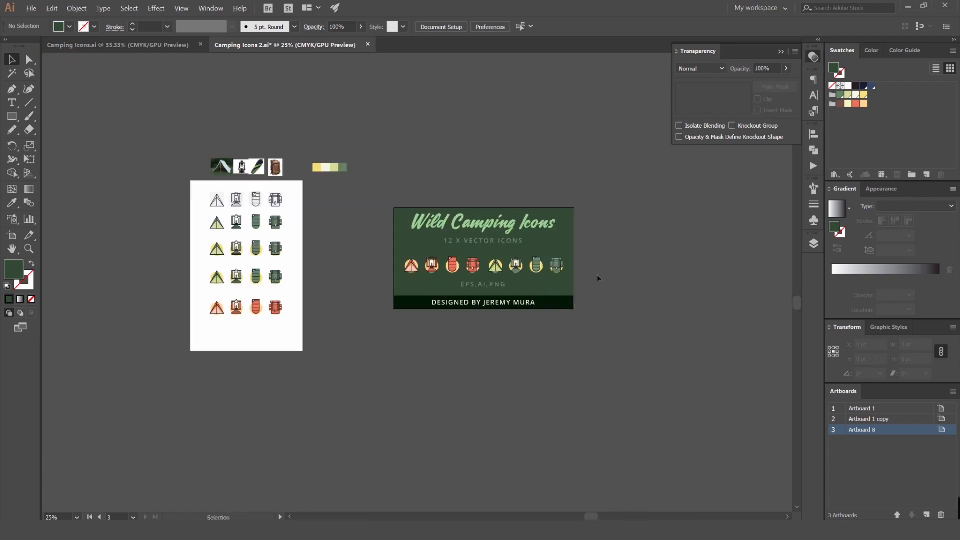
scroll(590, 275, "up", 1)
scroll(468, 323, "up", 1)
left_click(467, 323)
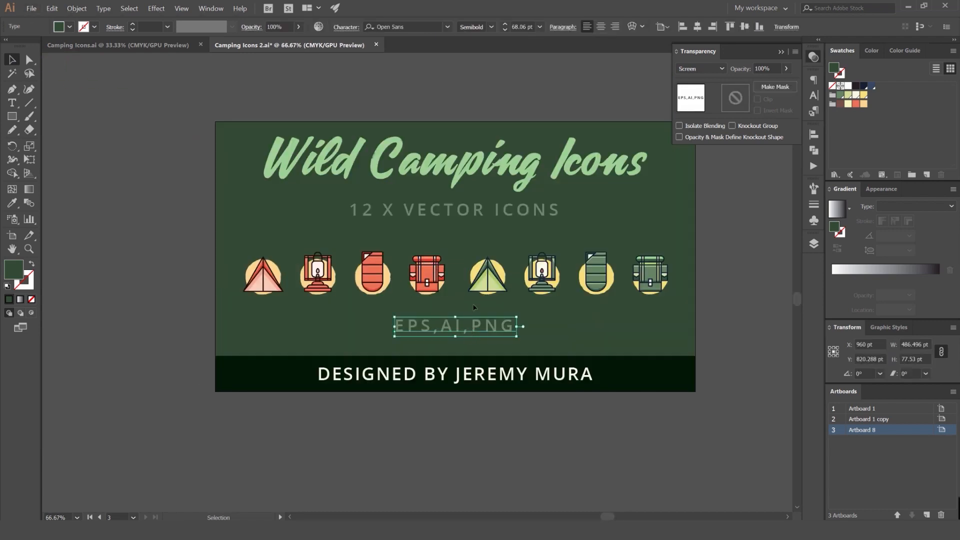
left_click_drag(468, 324, 449, 321)
Move the whole icon row up slightly and enlarge it proportionally from its center to about 1772 pt wide.
left_click_drag(667, 232, 204, 291)
key("shift+Up")
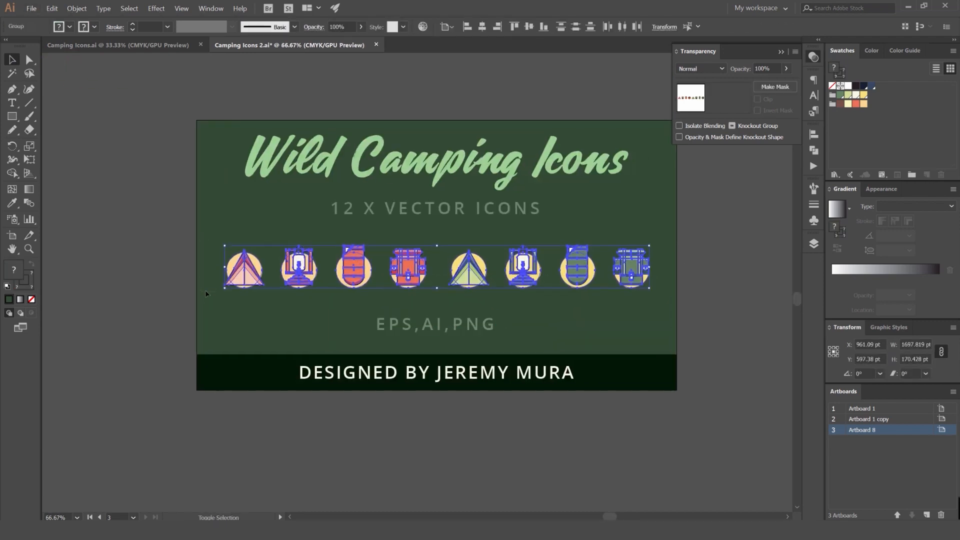
scroll(602, 233, "up", 3)
left_click_drag(739, 273, 764, 233)
left_click(663, 223)
scroll(638, 222, "down", 4)
left_click_drag(460, 261, 322, 272)
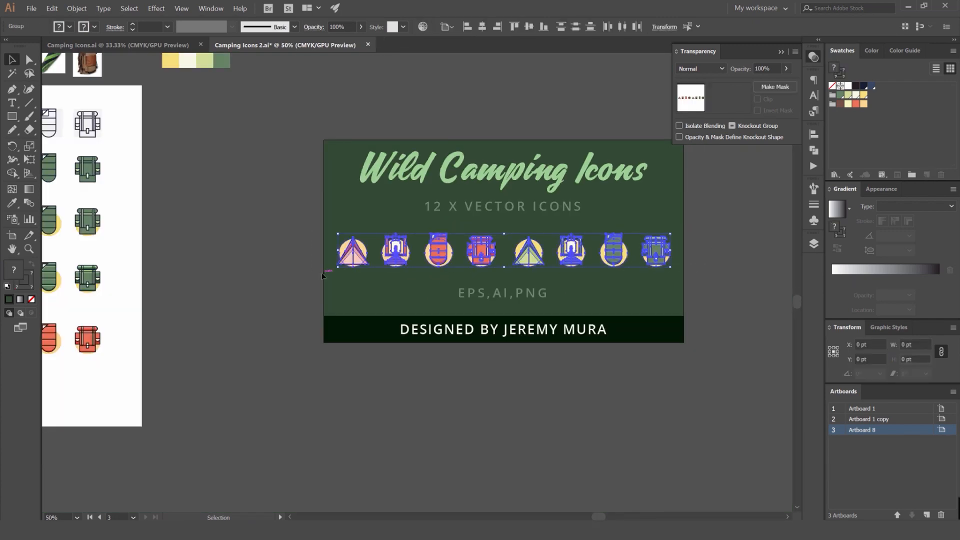
left_click_drag(533, 244, 461, 237)
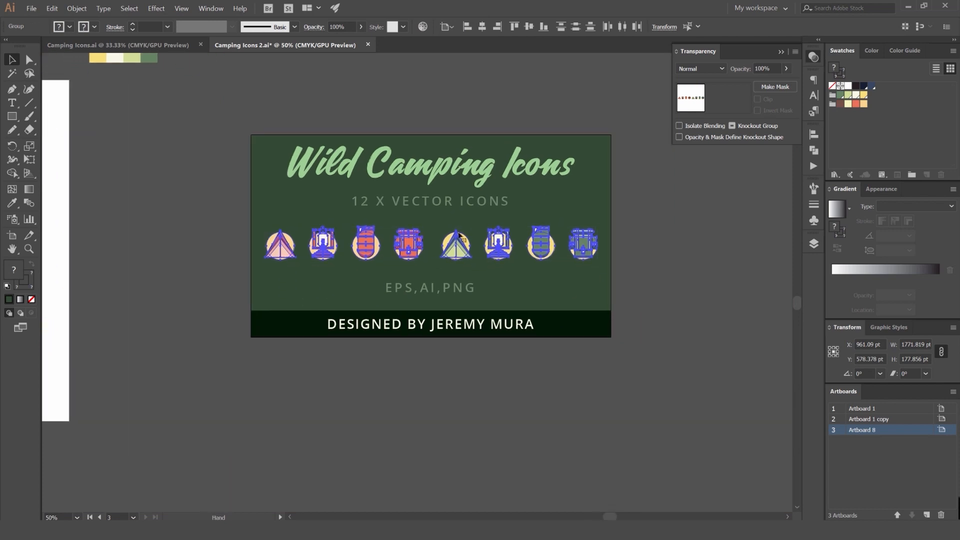
Move the "Wild Camping Icons" heading and its subtitle up closer to the artboard's upper edge.
left_click(444, 215)
scroll(441, 207, "up", 2)
left_click_drag(530, 193, 536, 180)
left_click(518, 132)
key("shift+Up")
key("shift+Up")
left_click(504, 245)
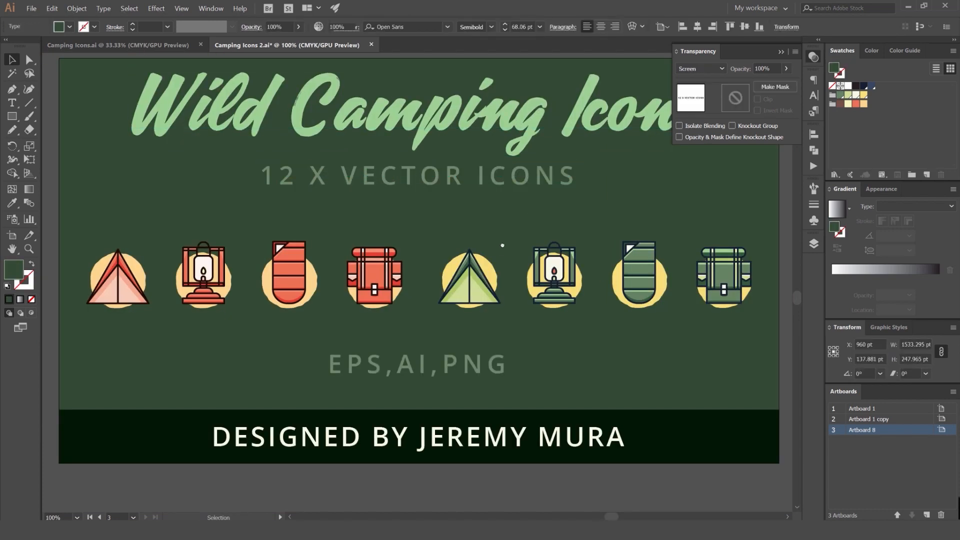
Move the "EPS,AI,PNG" line down towards the dark strip, to a Y position of about 842 pt.
left_click_drag(503, 245, 502, 211)
left_click_drag(482, 330, 483, 340)
mouse_move(523, 321)
left_mouse_down()
mouse_move(541, 319)
mouse_move(503, 321)
left_mouse_up()
scroll(540, 319, "down", 1)
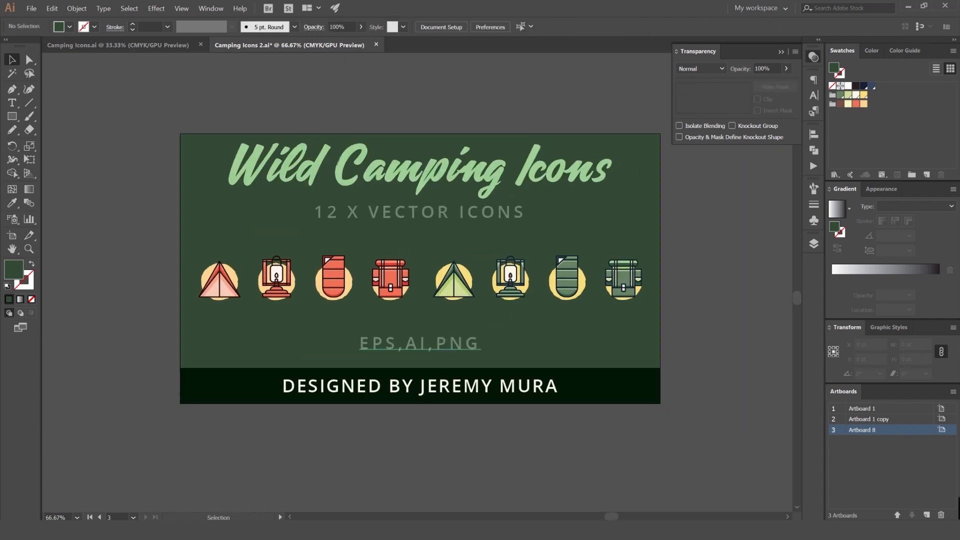
left_click(449, 346)
left_click(470, 217, "shift")
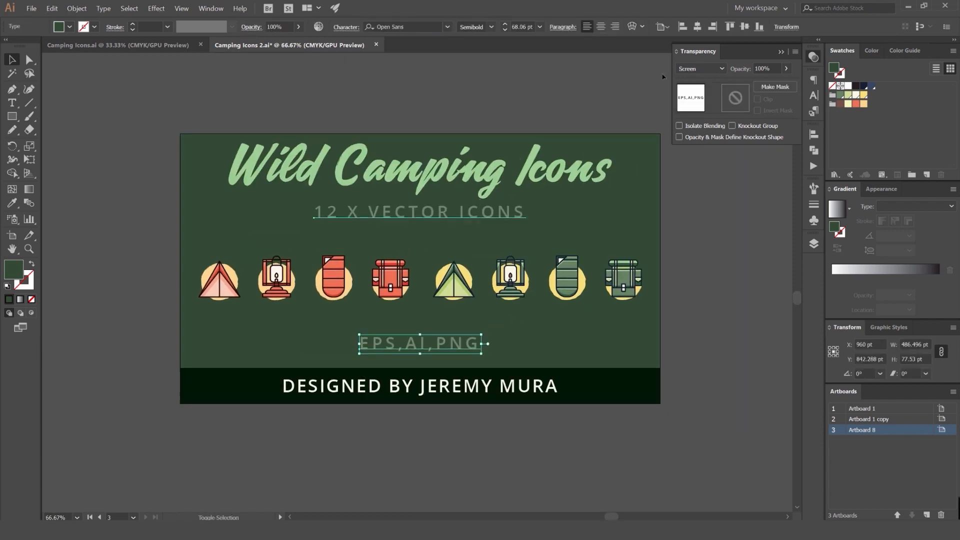
left_click(615, 74)
scroll(554, 110, "down", 2)
left_click_drag(549, 110, 464, 133)
scroll(474, 135, "up", 1)
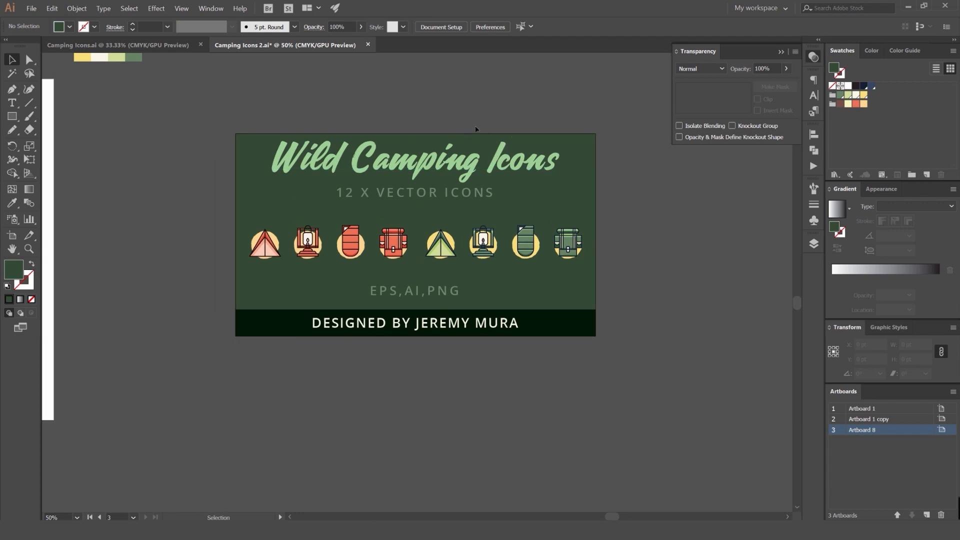
left_click_drag(484, 129, 523, 138)
scroll(514, 124, "down", 1)
scroll(514, 125, "up", 1)
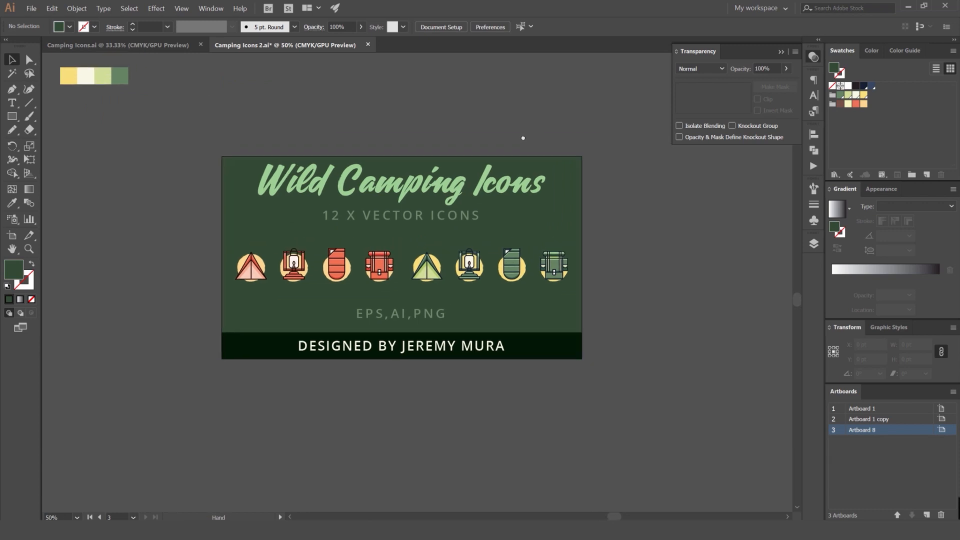
Switch to File Explorer and open the Tiffs folder under DESIGN PROJECTS, Creative Market, Vector Texture Pack.
key("alt+Tab")
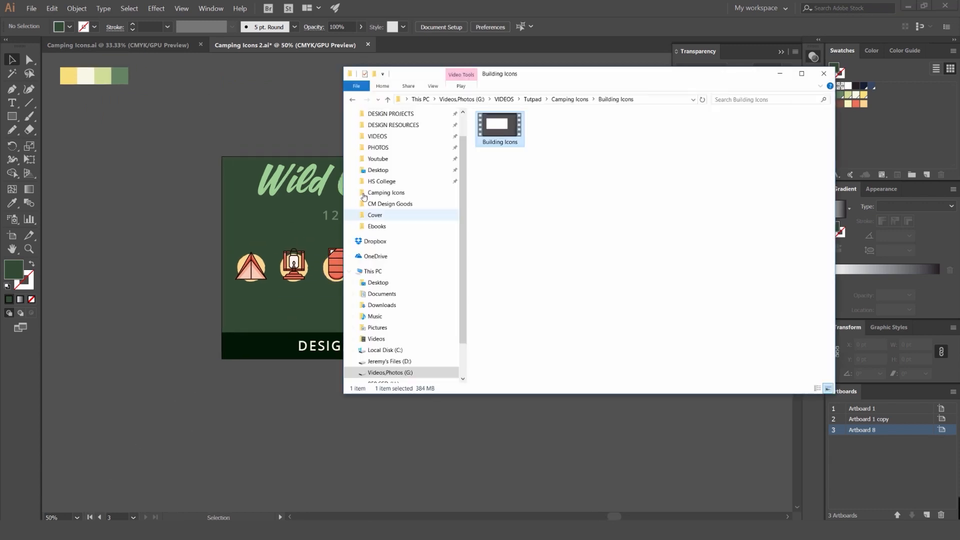
left_click(397, 114)
left_click_drag(535, 79, 455, 105)
left_click(431, 196)
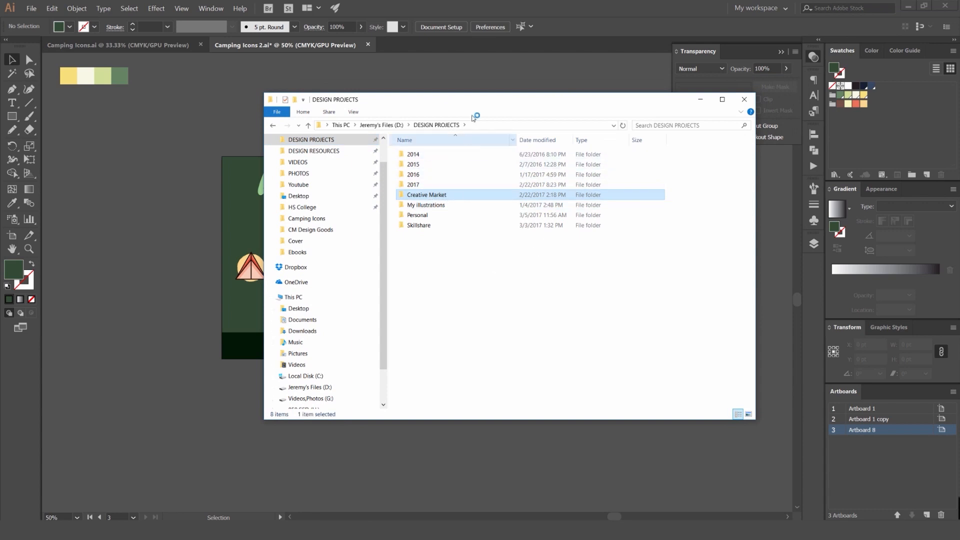
double_click(467, 194)
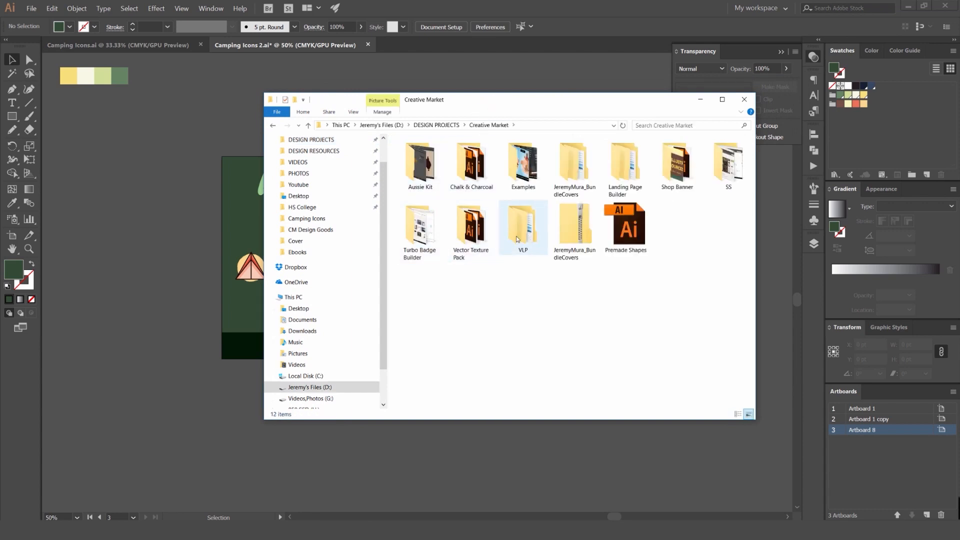
double_click(472, 240)
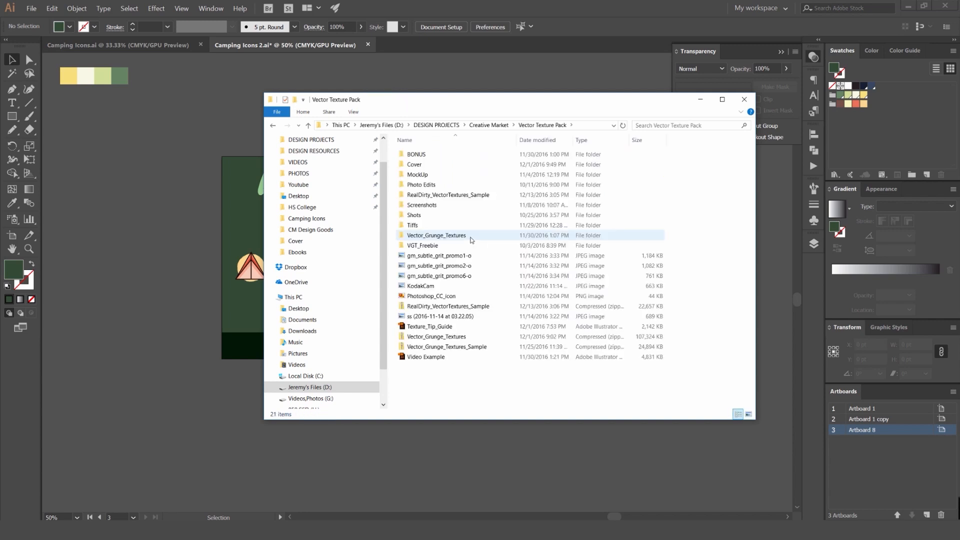
double_click(414, 226)
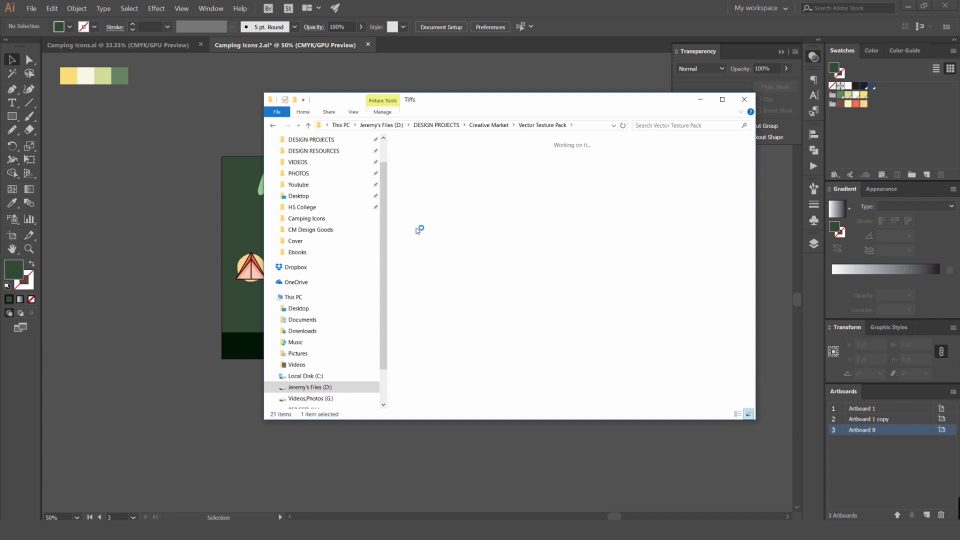
scroll(514, 216, "down", 3)
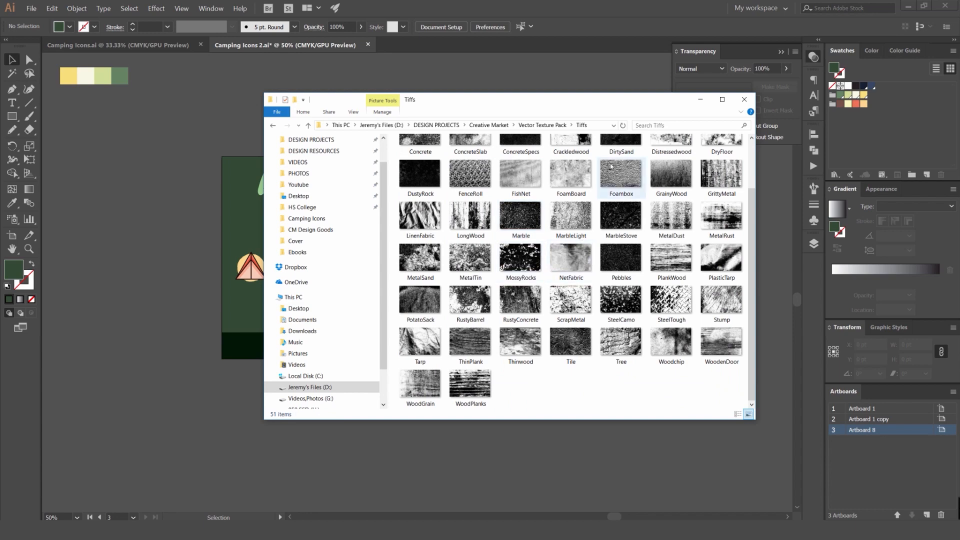
Place the Thinwood texture from the Tiffs folder into the Illustrator document over the presentation artboard.
left_click_drag(575, 104, 639, 98)
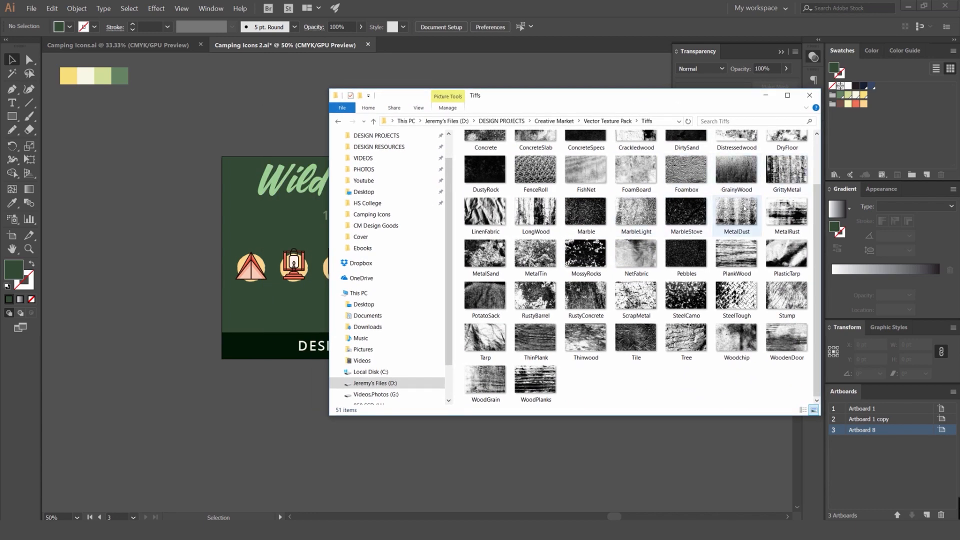
left_click(630, 167)
left_click(596, 168)
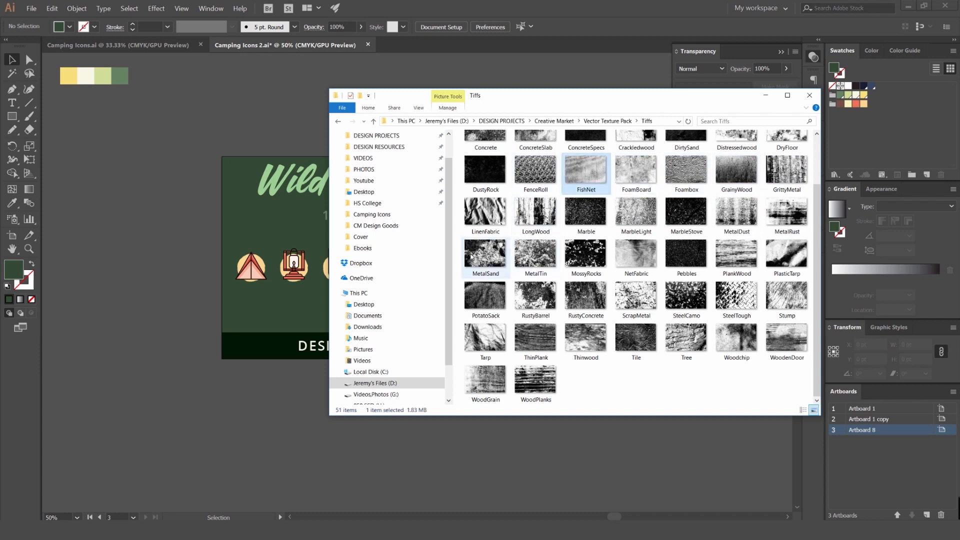
left_click(592, 357)
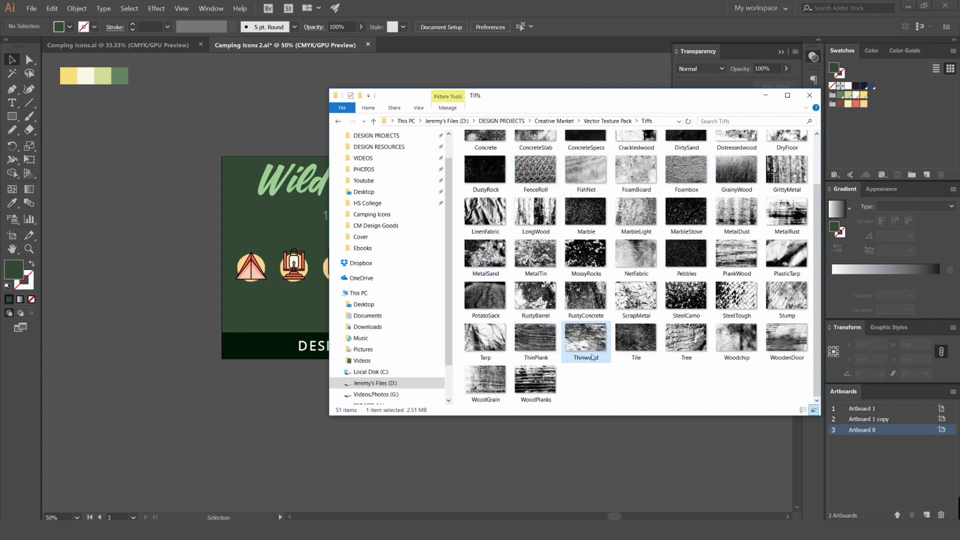
left_click_drag(321, 312, 249, 301)
left_click(356, 457)
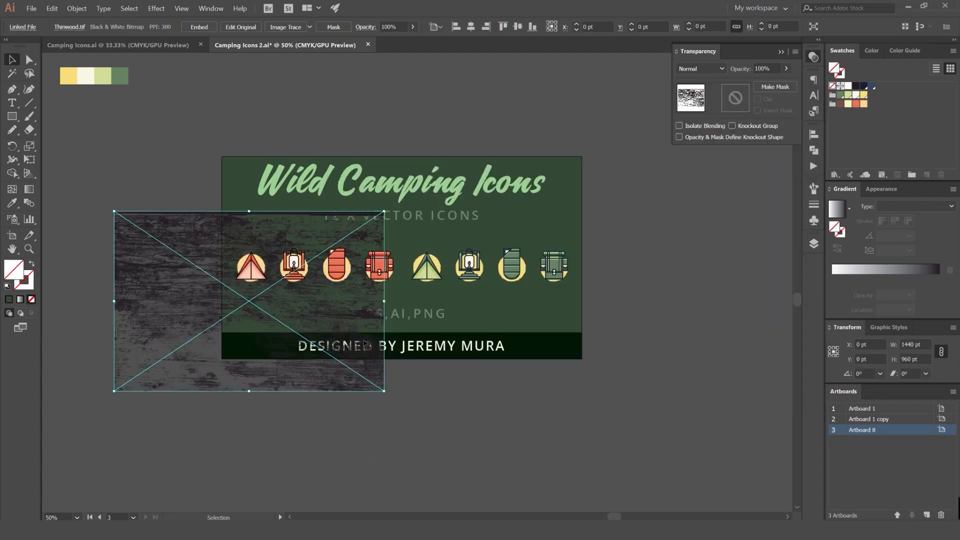
Scale the wood texture to about 1927 × 1285 pt over the artboard and color it with the mid-green swatch.
left_click_drag(365, 309, 494, 261)
left_click_drag(273, 207, 252, 190)
left_click_drag(490, 328, 647, 390)
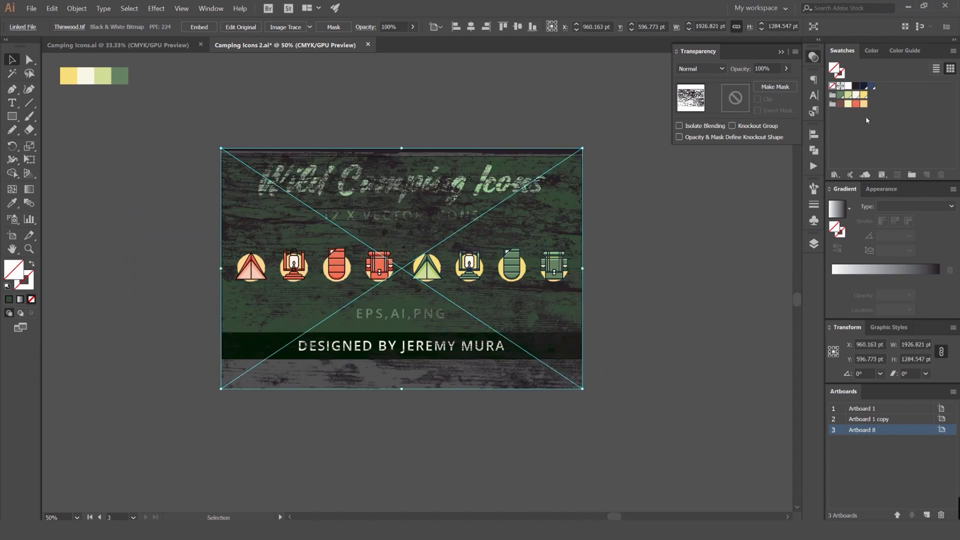
left_click(839, 104)
left_click(839, 95)
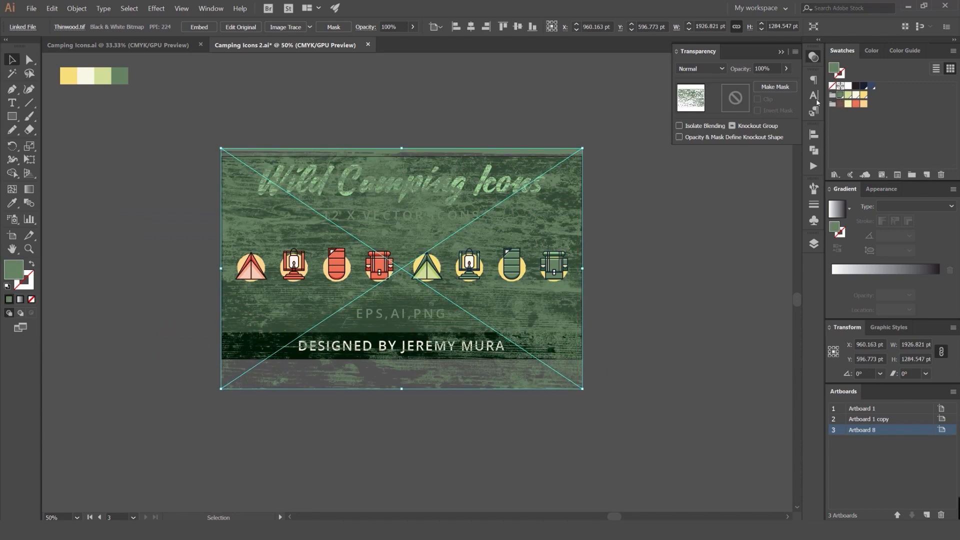
Enlarge the wood texture to about 4328 × 2885 pt and examine its pixel detail up close.
scroll(426, 169, "up", 1)
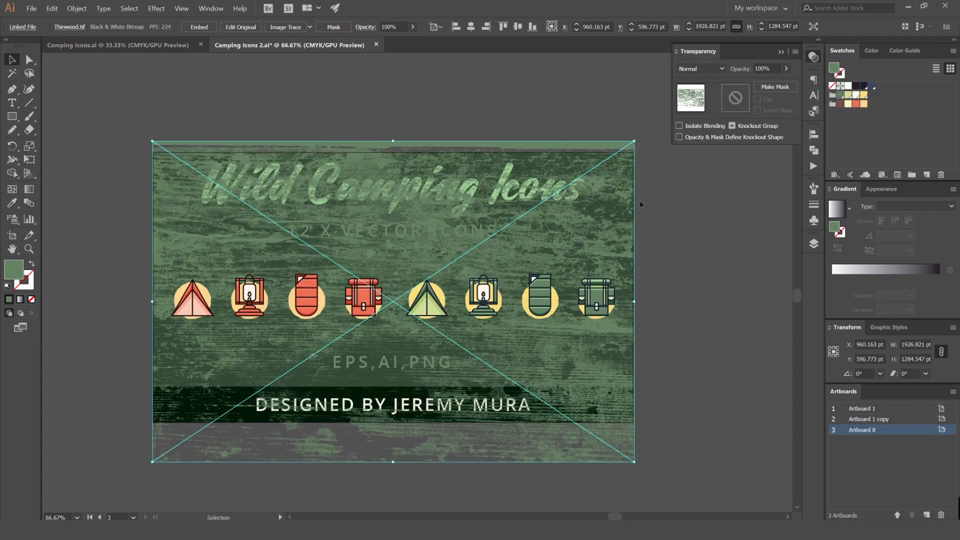
scroll(624, 163, "down", 4)
left_click_drag(625, 162, 667, 92)
scroll(533, 188, "up", 15)
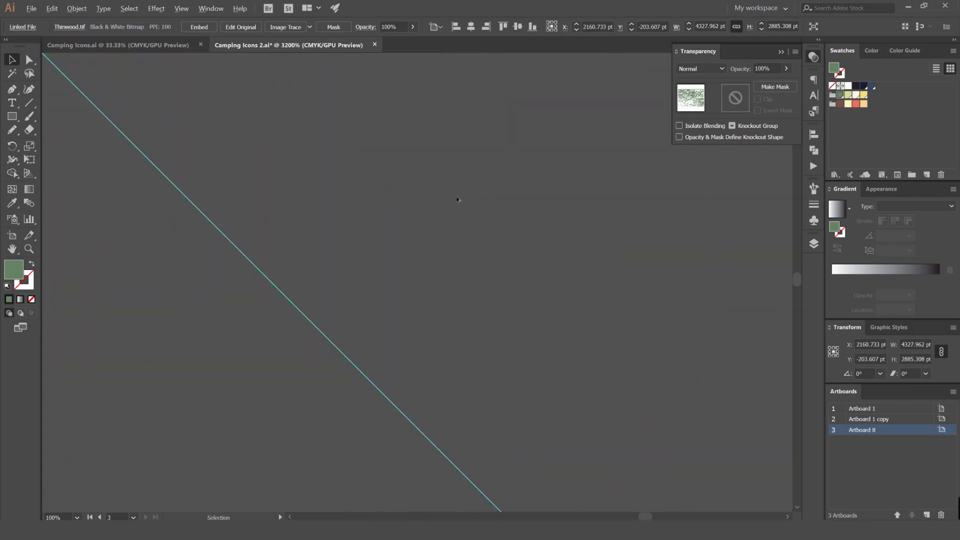
scroll(434, 213, "down", 15)
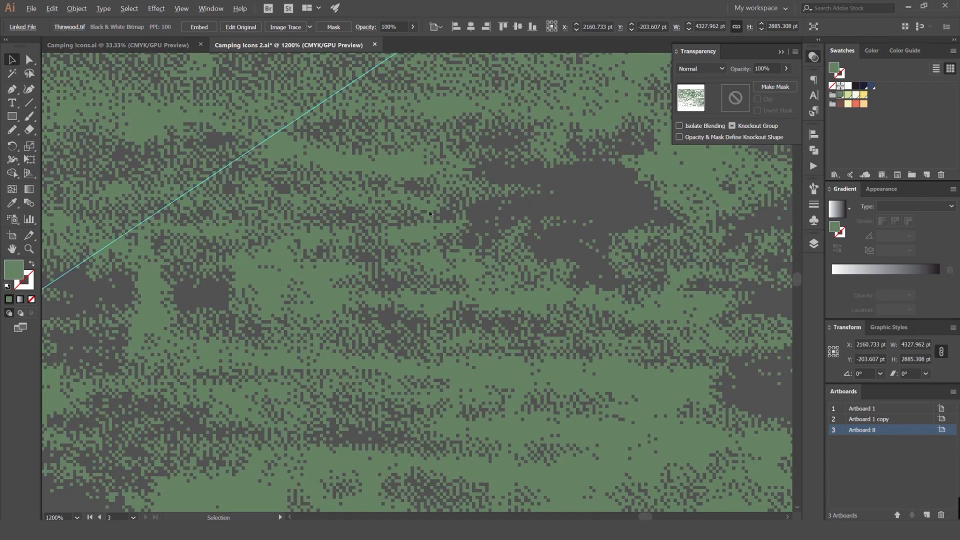
scroll(600, 190, "up", 3)
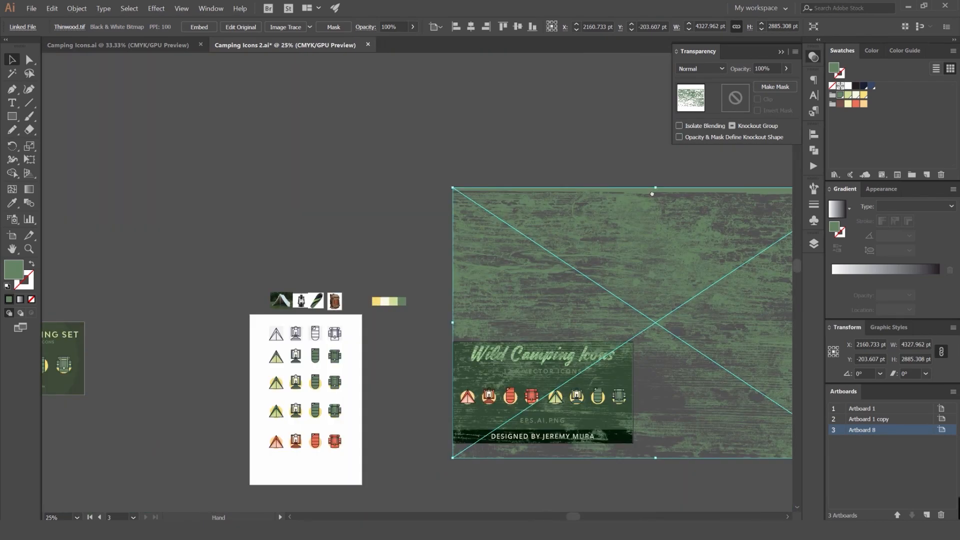
Scale the wood texture to about 1923 × 1282 pt so that it fits the artboard's width.
left_click_drag(628, 140, 403, 289)
scroll(278, 315, "up", 1)
left_click_drag(397, 399, 453, 355)
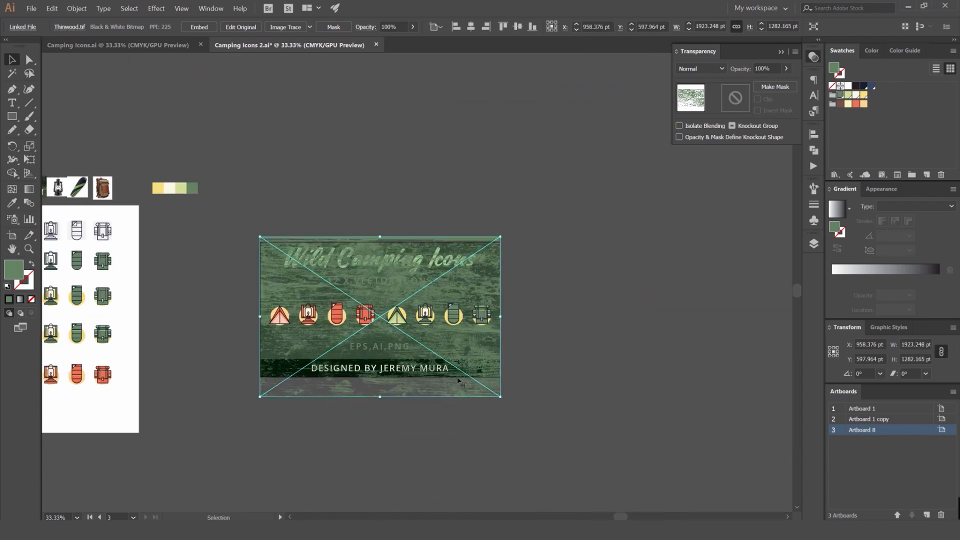
scroll(458, 380, "up", 1)
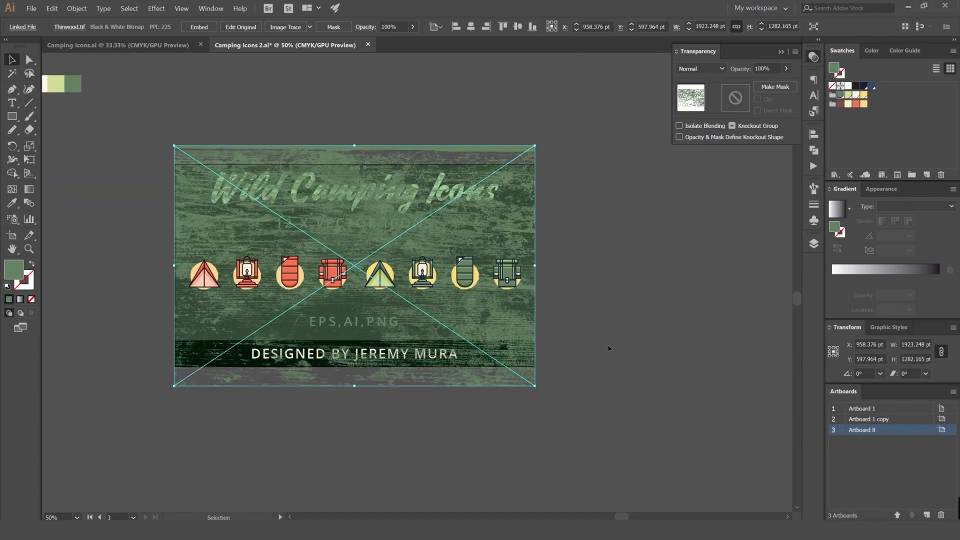
Center the wood texture vertically on the artboard, compare blend modes on it and settle on Overlay.
left_click_drag(571, 306, 657, 267)
scroll(709, 71, "down", 2)
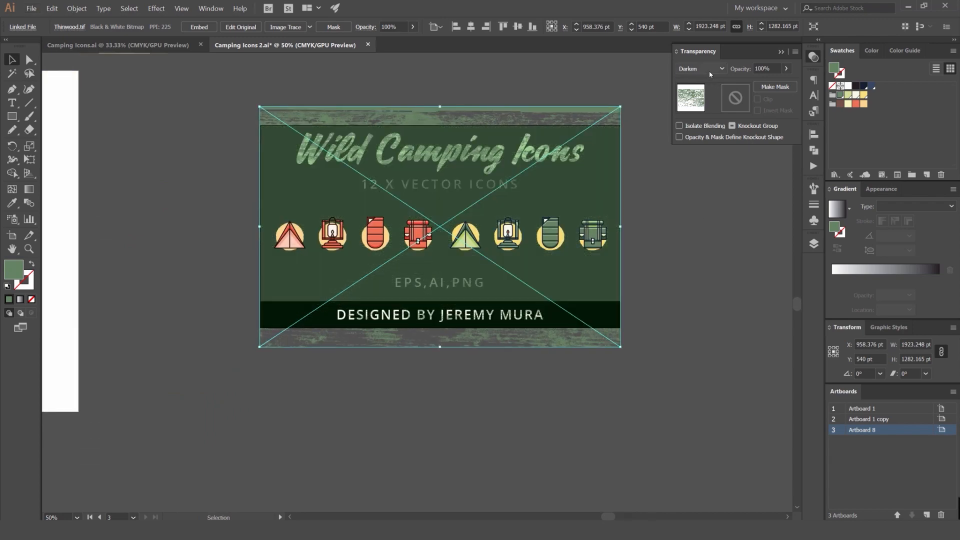
scroll(709, 69, "down", 1)
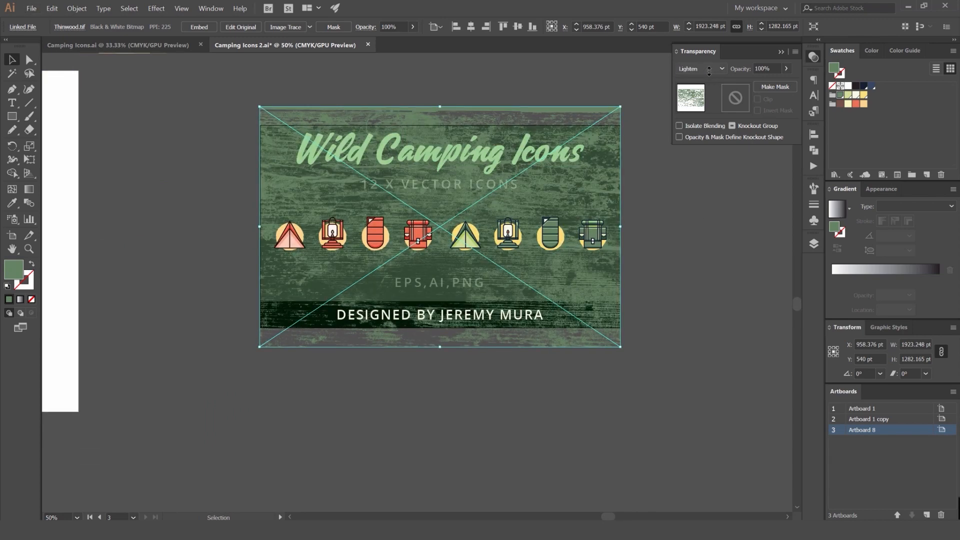
scroll(708, 70, "down", 3)
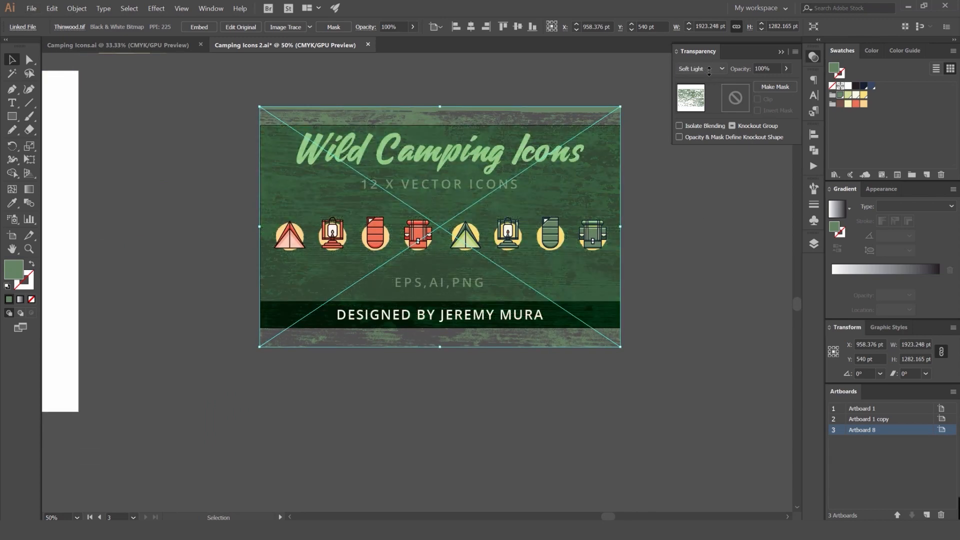
scroll(709, 70, "down", 2)
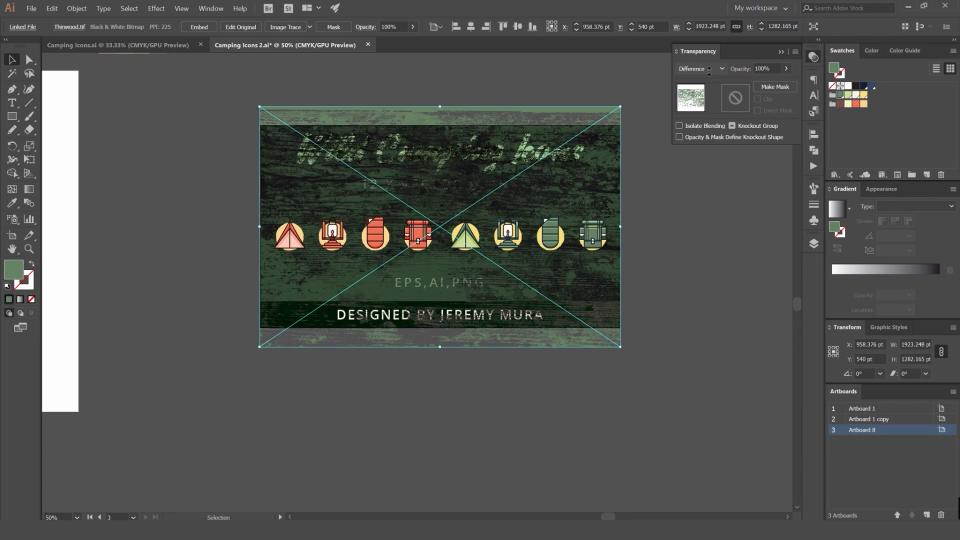
scroll(709, 70, "up", 8)
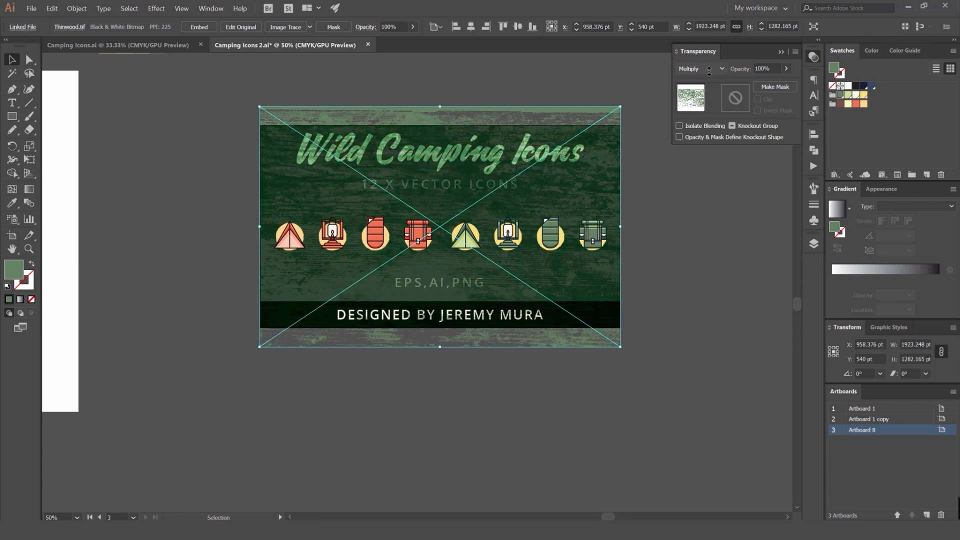
scroll(708, 70, "down", 2)
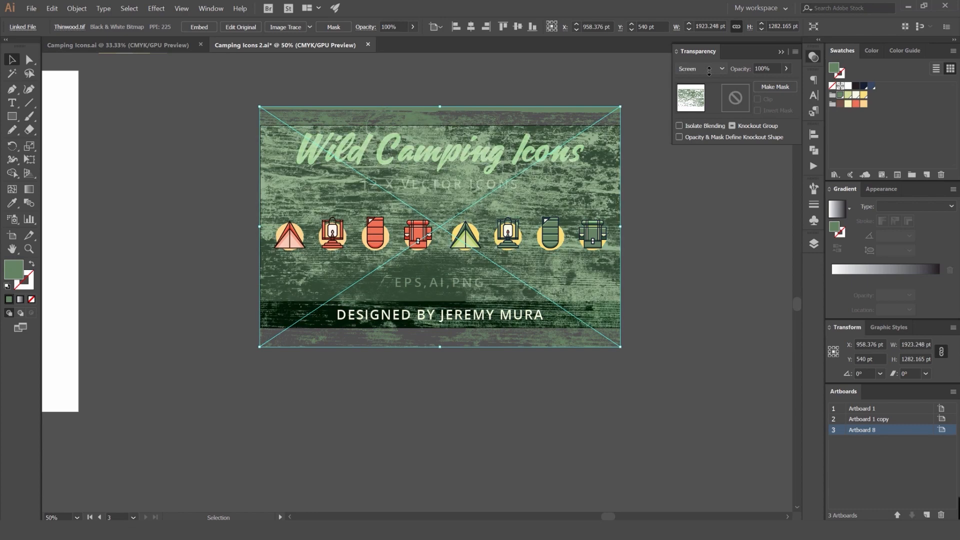
scroll(709, 70, "down", 2)
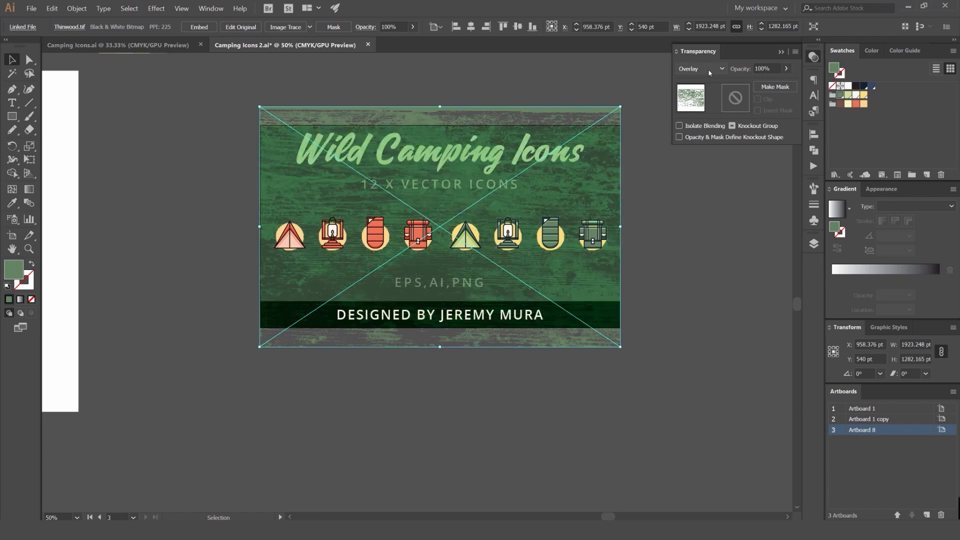
Reduce the wood texture's opacity, trying 40% and settling on 50%.
left_click(758, 69)
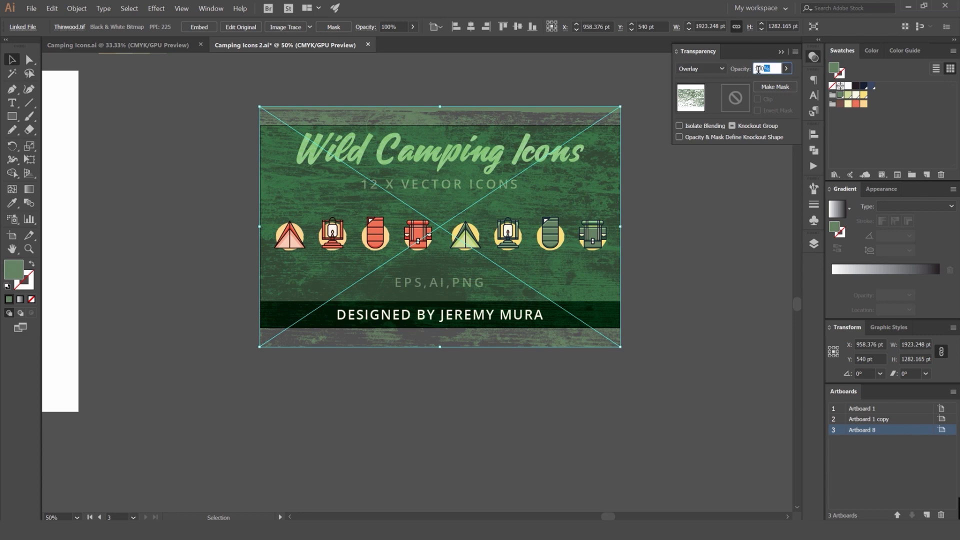
type("40")
key("Return")
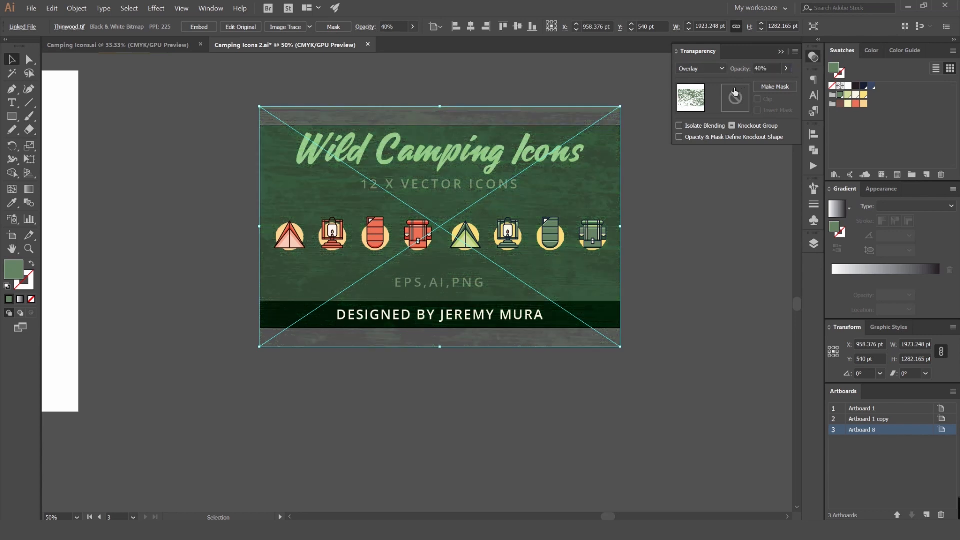
double_click(760, 68)
type("50")
key("Return")
left_click(676, 233)
Move the wood texture off the artboard to compare the design without it, and undo the moves.
left_click_drag(611, 184, 312, 183)
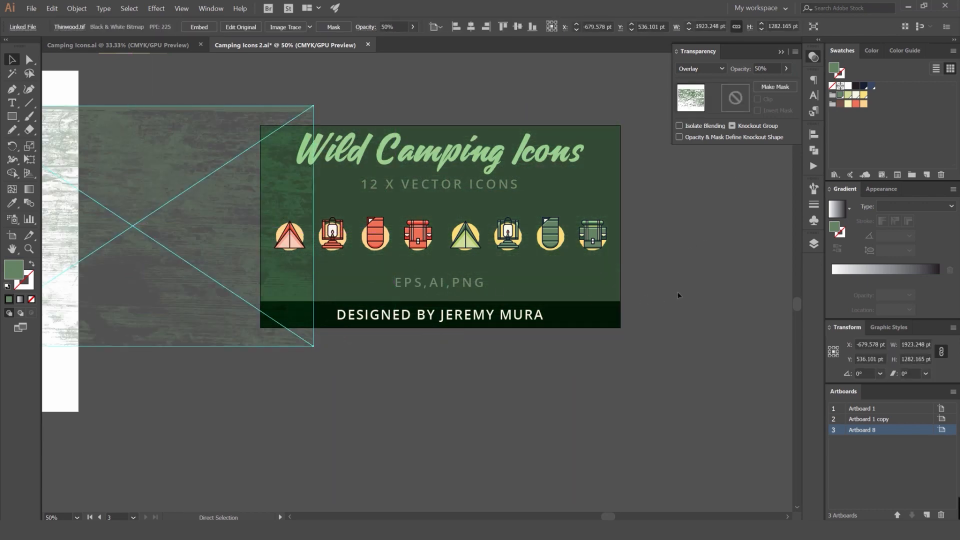
key("ctrl+z")
left_click(675, 270)
left_click_drag(584, 201, 232, 202)
scroll(540, 216, "up", 2)
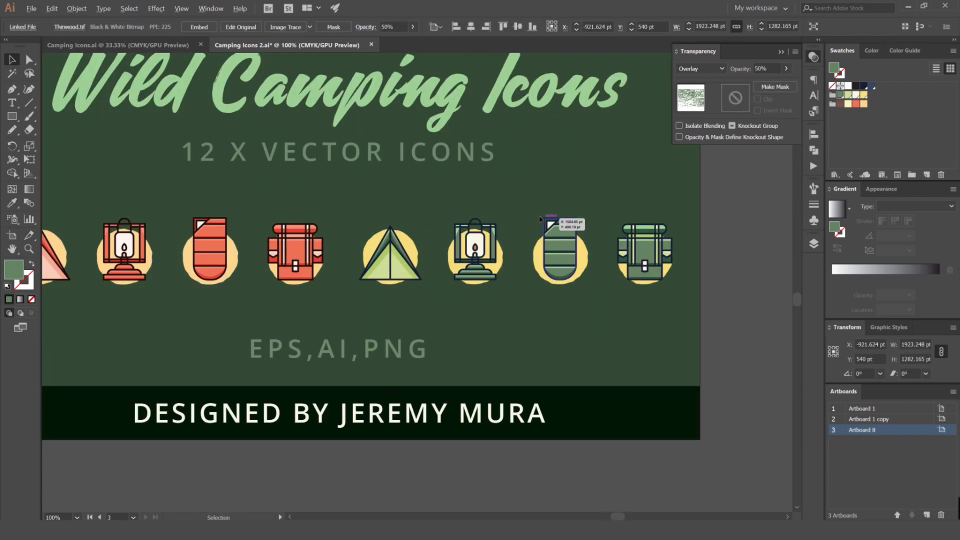
key("ctrl+z")
key("ctrl+z")
scroll(575, 220, "down", 2)
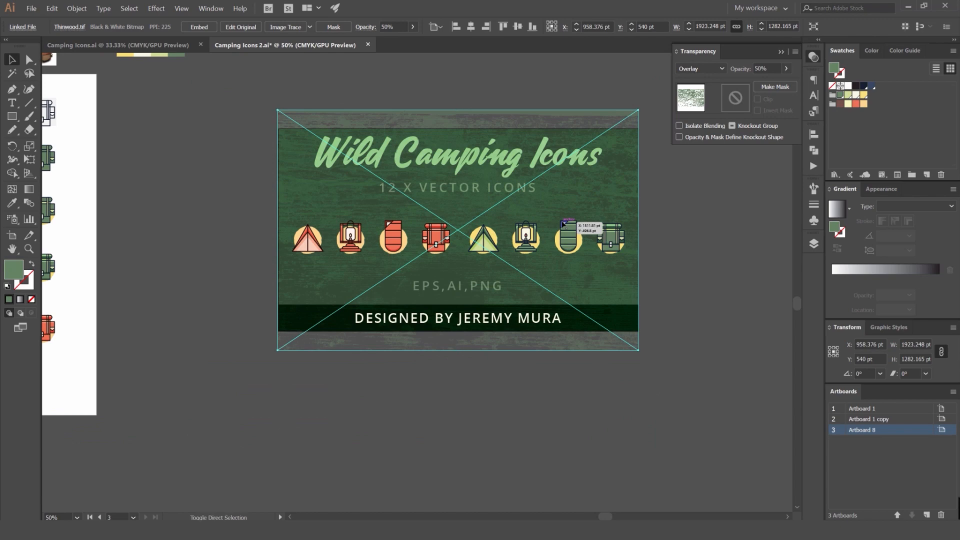
Try moving the wood texture from the Presentation layer to the Stroke layer, inspect the icons up close, and undo the layer change.
key("F7")
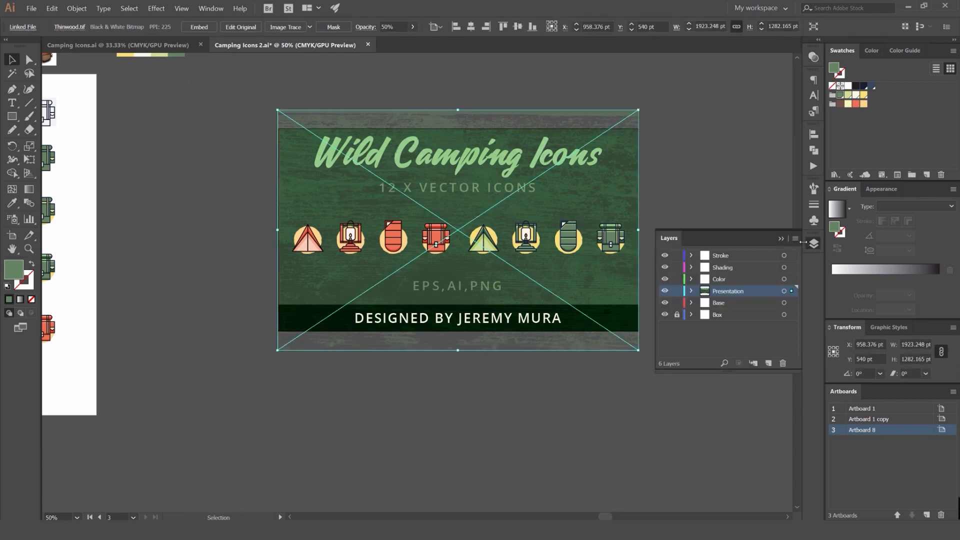
scroll(621, 203, "up", 3)
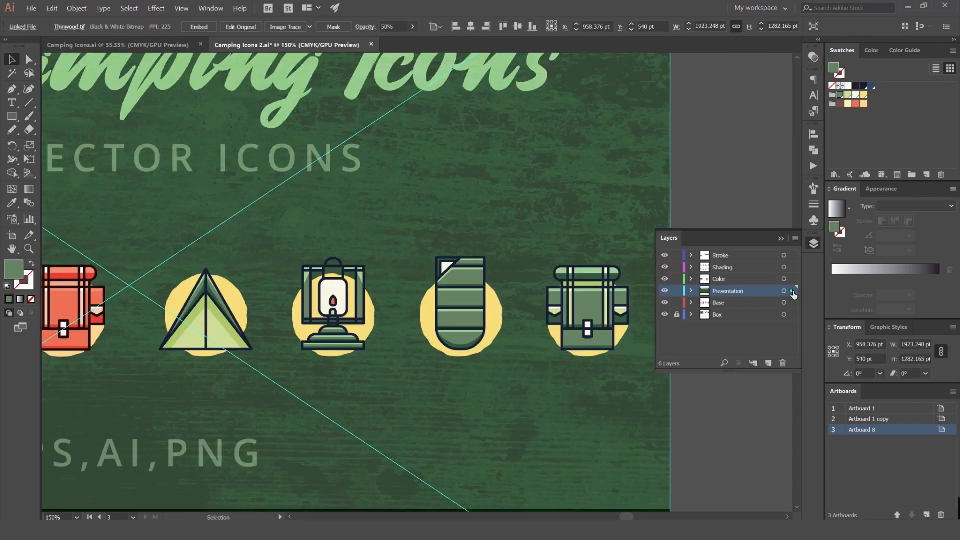
left_click_drag(792, 291, 788, 257)
left_click(732, 175)
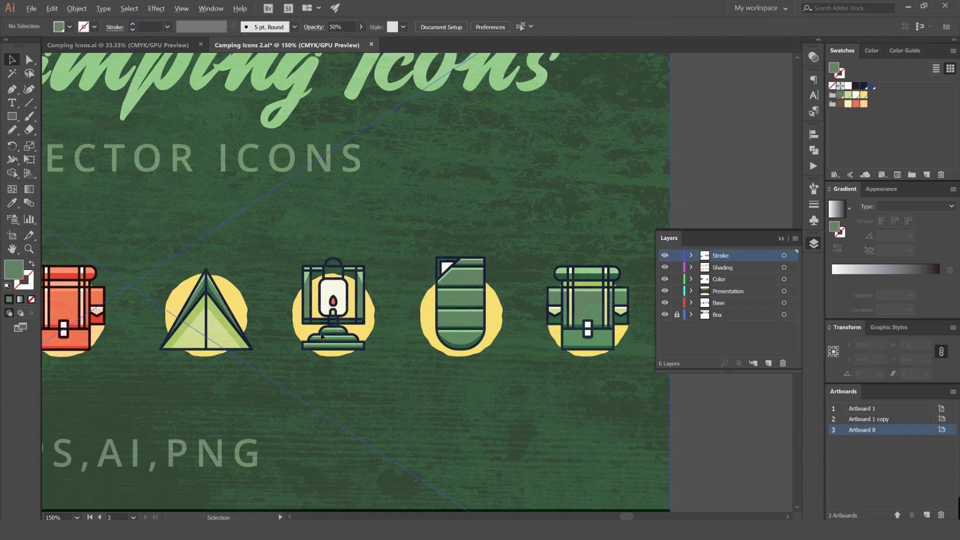
scroll(321, 334, "up", 4)
scroll(348, 347, "down", 3)
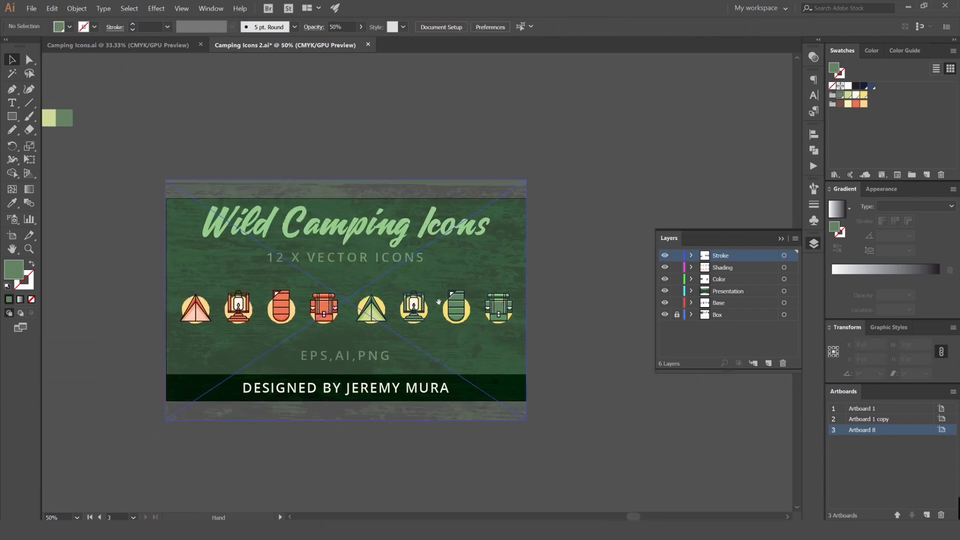
key("ctrl+z")
left_click_drag(535, 279, 589, 246)
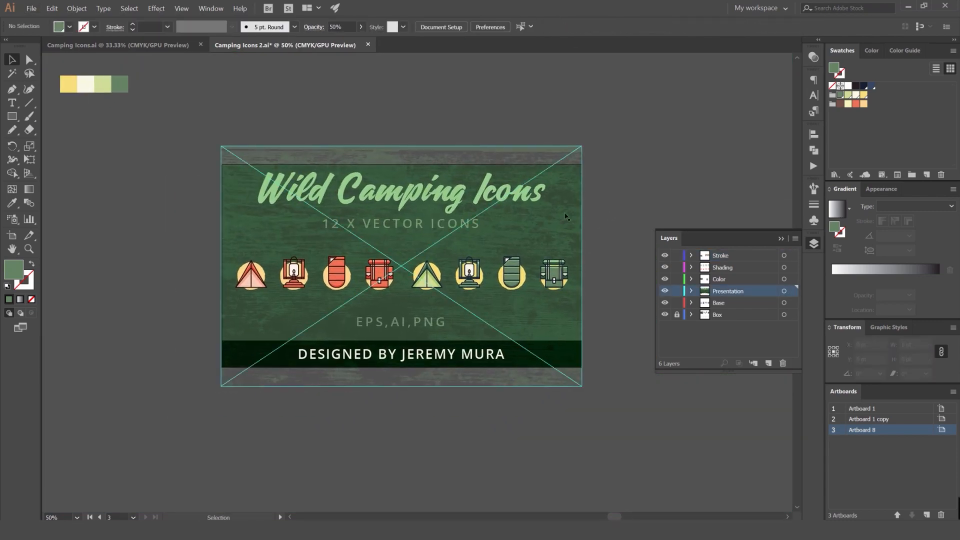
left_click(628, 201)
scroll(634, 194, "down", 2)
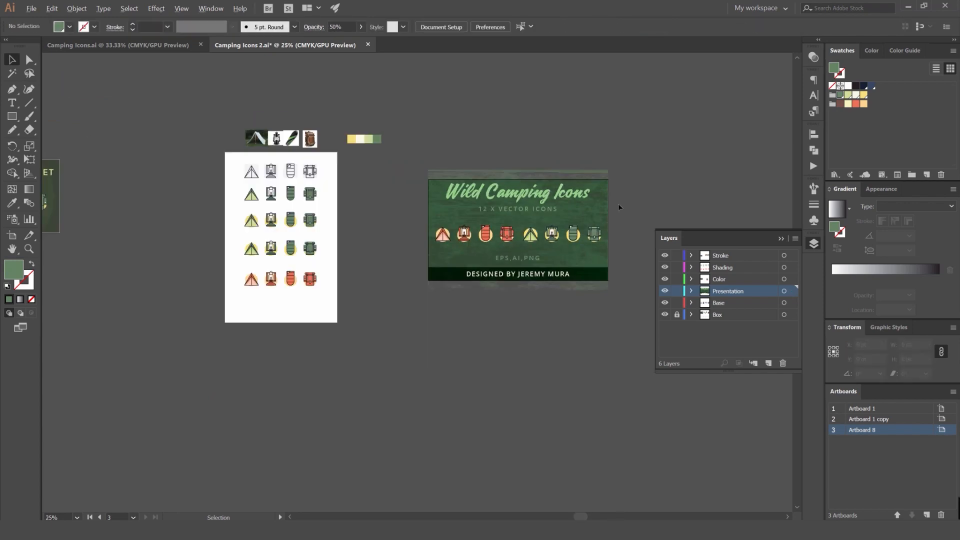
scroll(617, 202, "up", 3)
left_click(609, 198)
left_click_drag(609, 201, 660, 172)
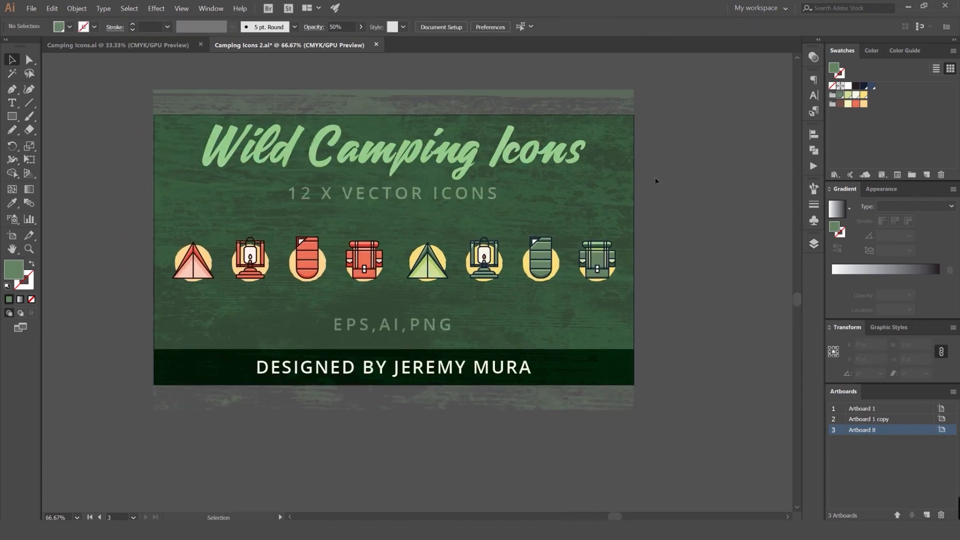
Open Save for Web for the presentation artboard and choose JPEG as the export format.
left_click(600, 163)
left_click(31, 8)
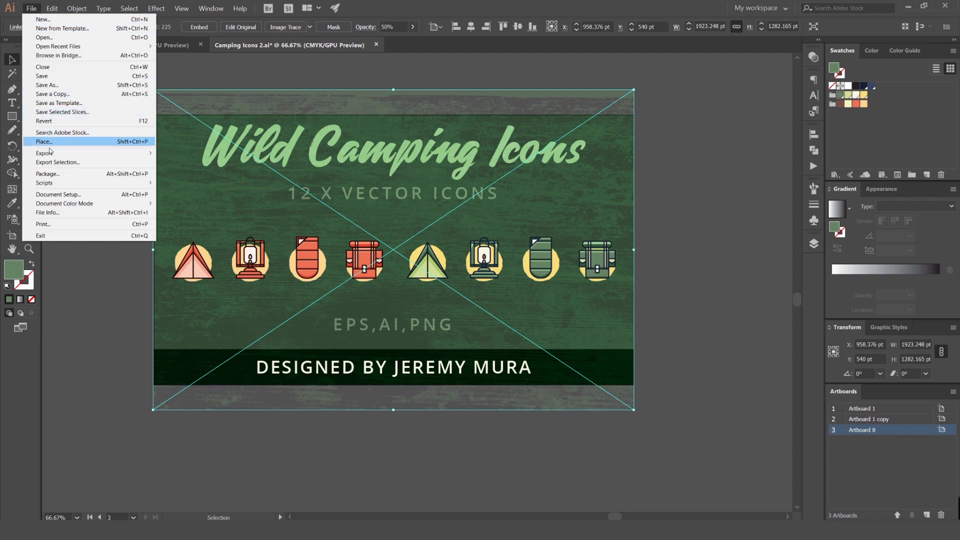
left_click(189, 172)
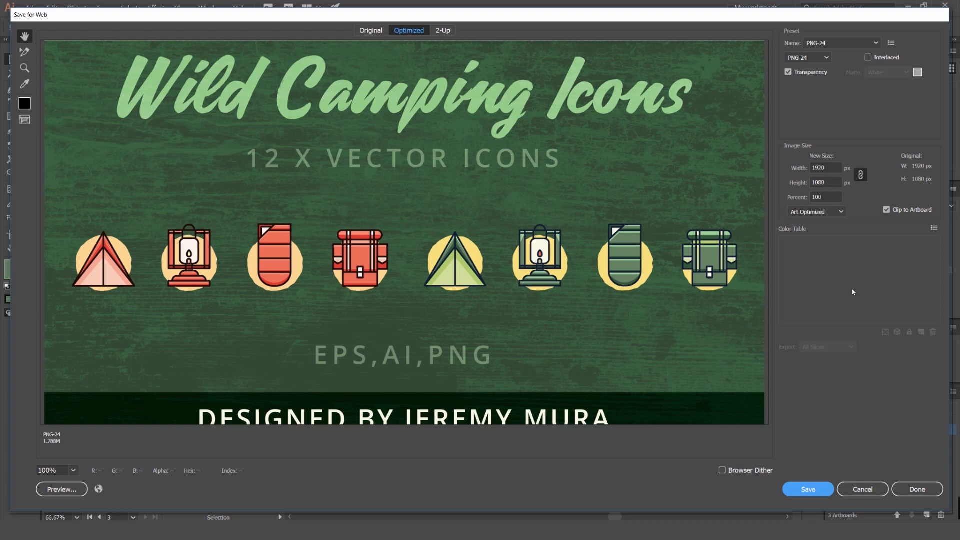
left_click(807, 58)
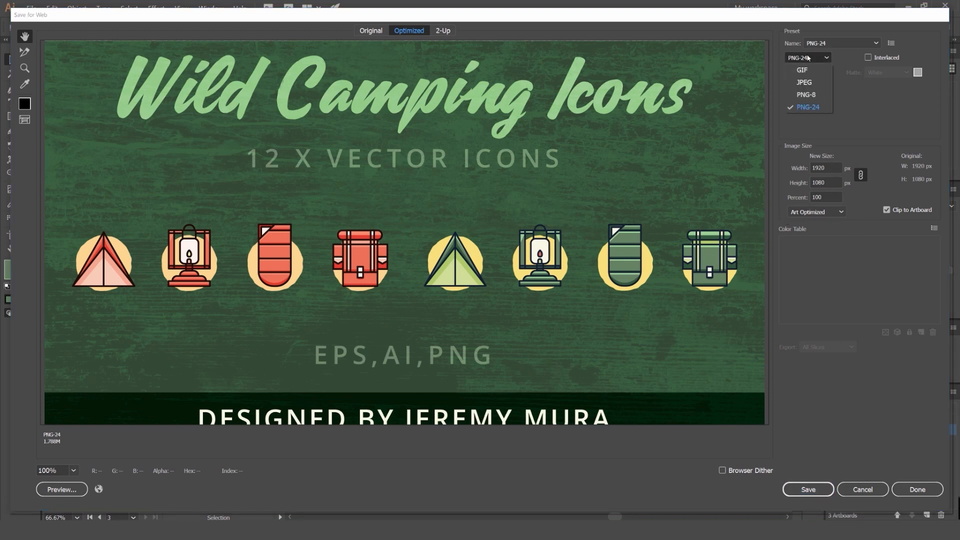
left_click(804, 83)
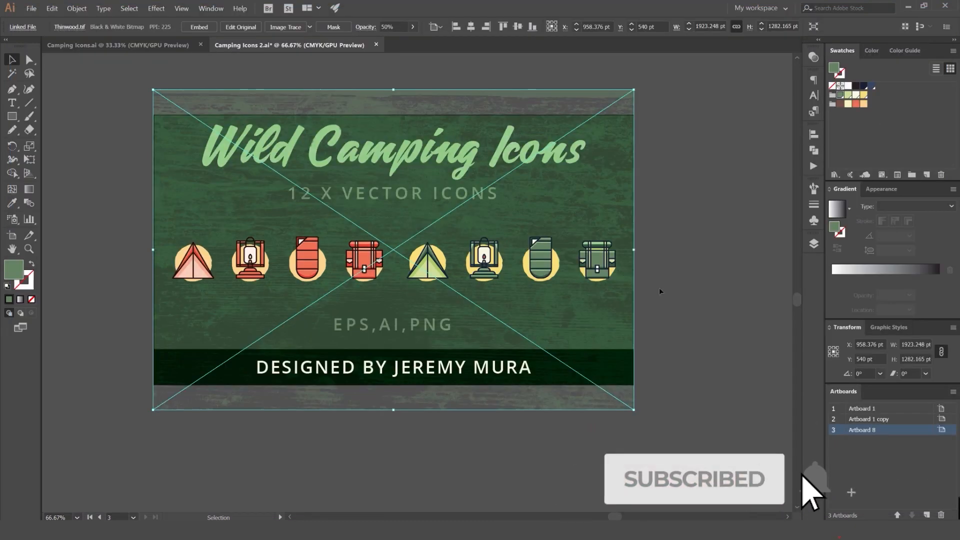
left_click(595, 177)
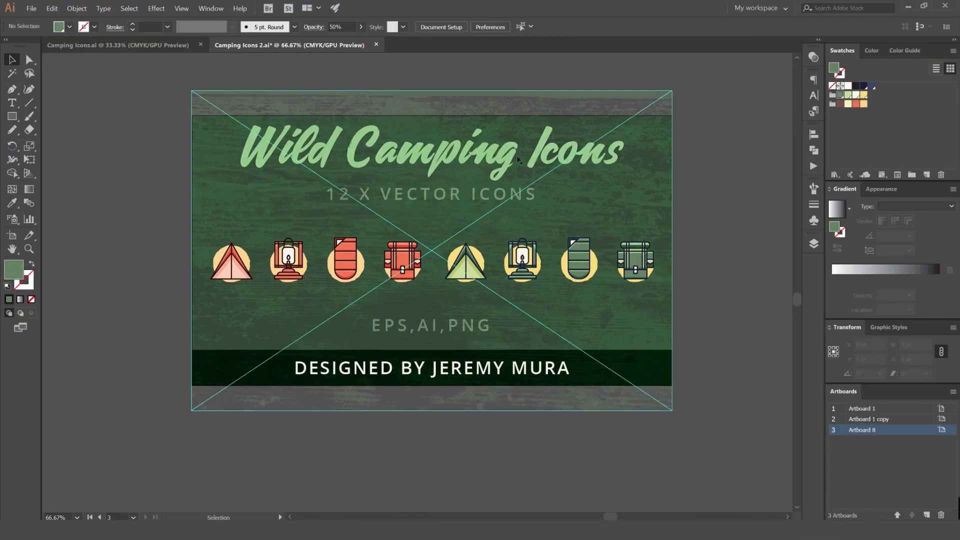
left_click(730, 164)
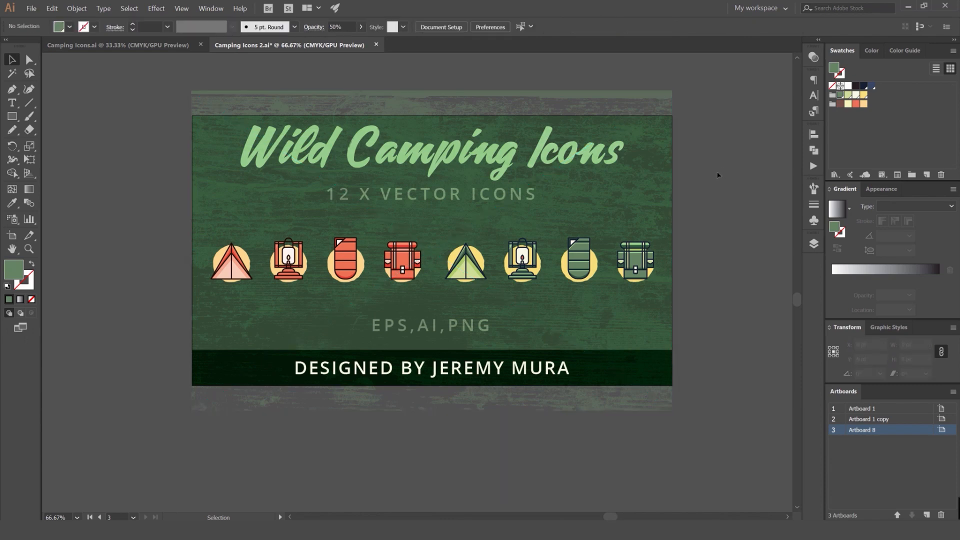